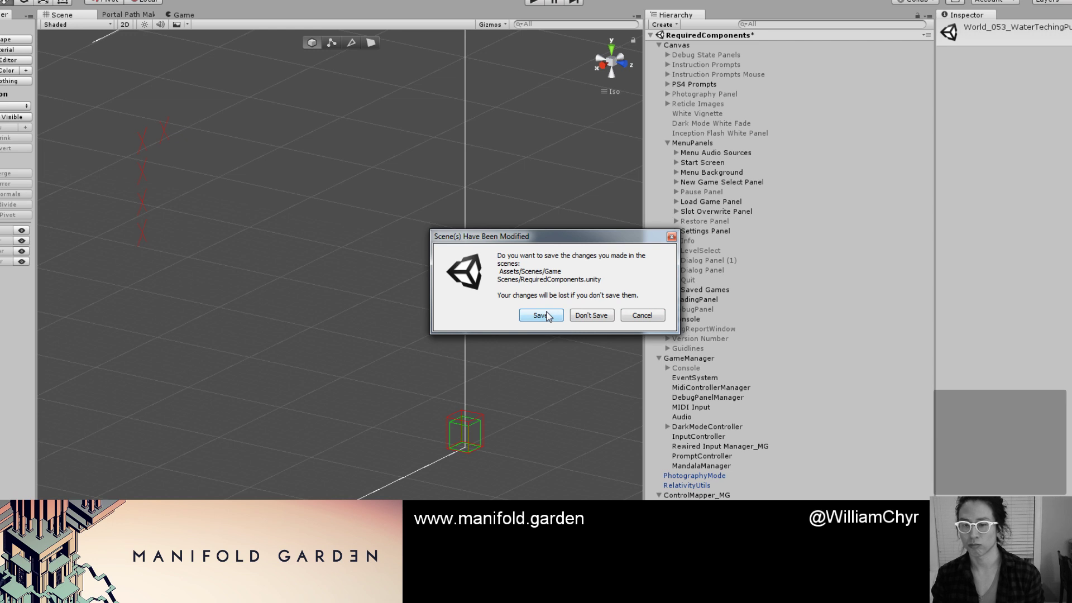
Save the modified RequiredComponents scene and run the World_053_WaterTechingPuzzle level in play mode.
left_click(540, 315)
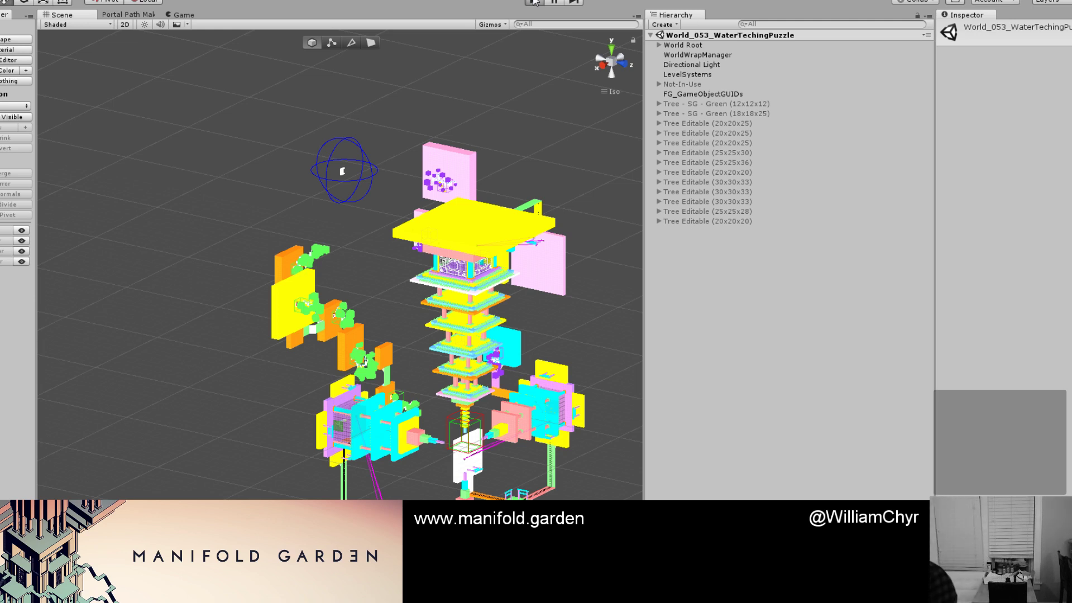
left_click(534, 2)
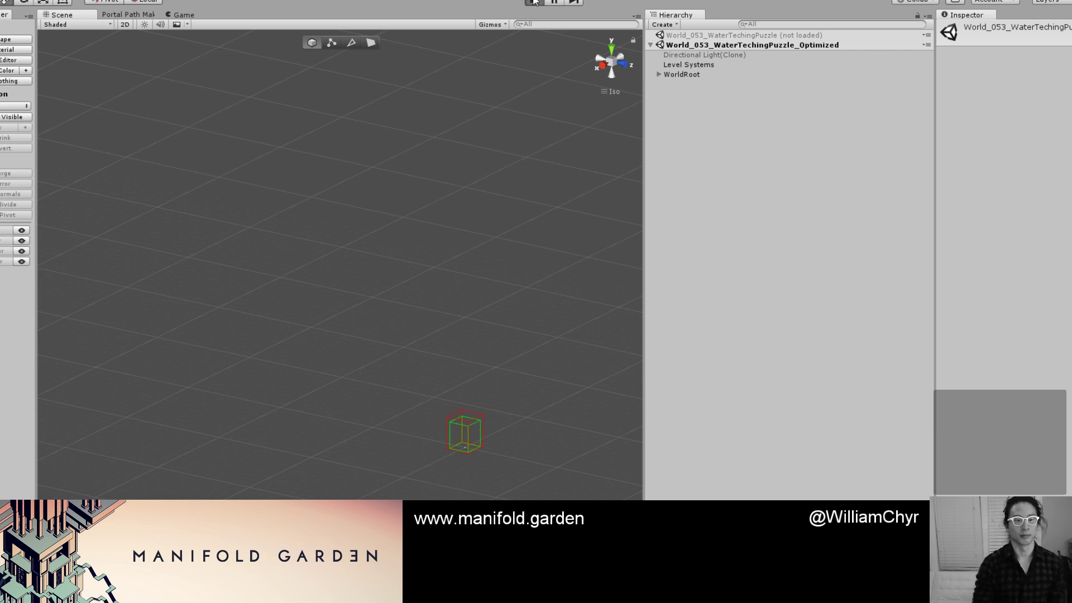
left_click(534, 2)
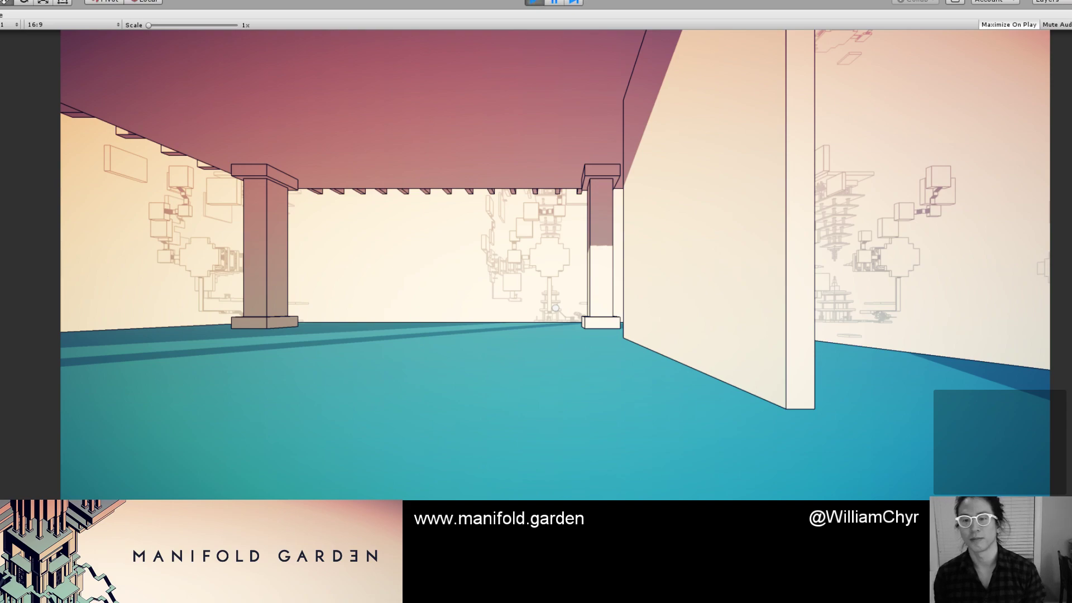
Walk through the running level to view its platforms and the cyan tree, and stop play mode.
key("w")
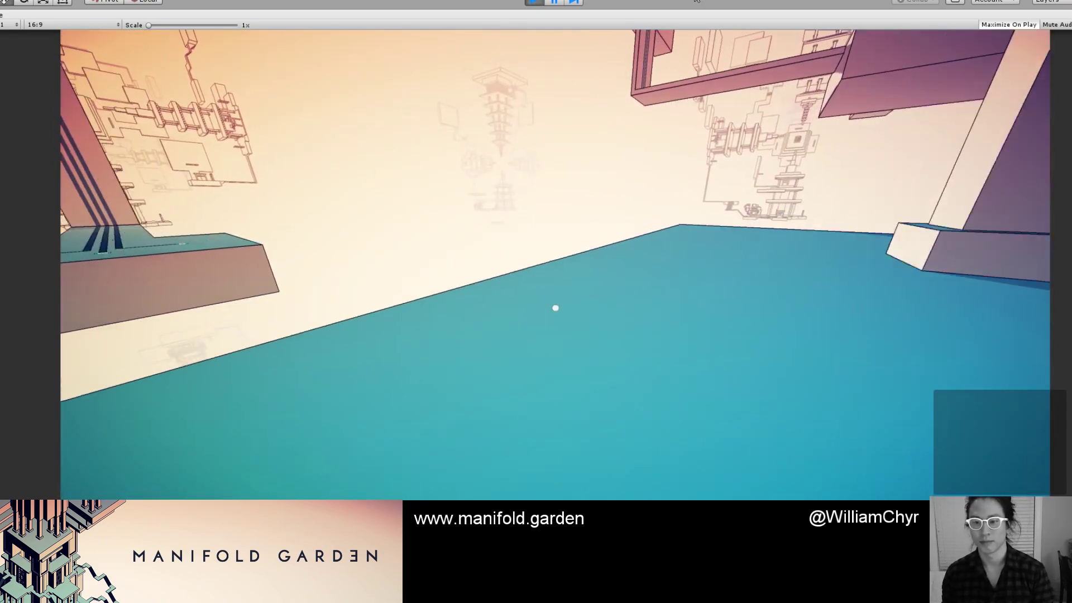
key("w")
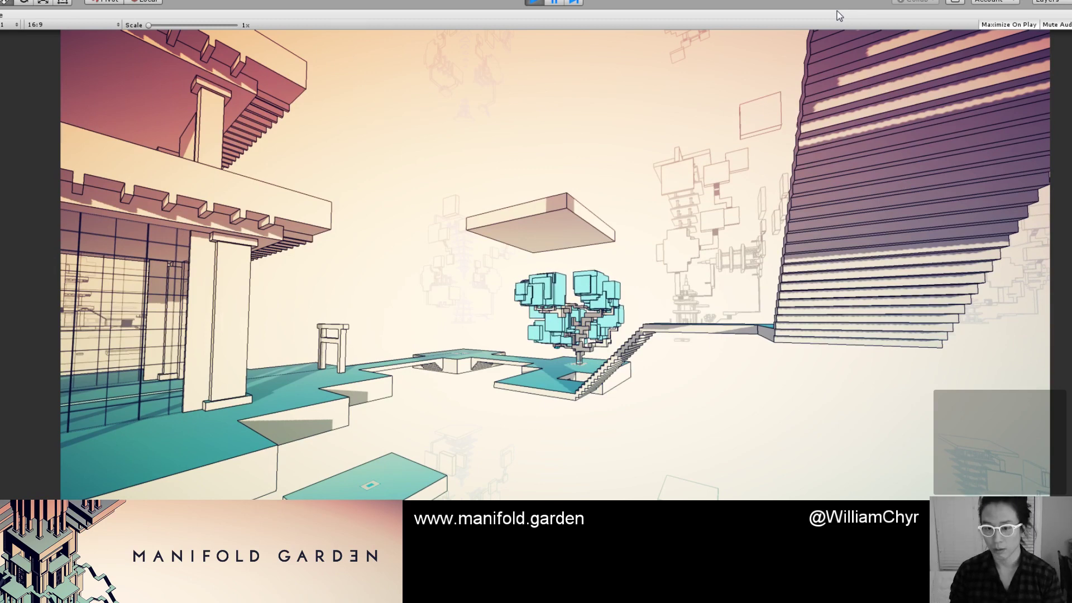
key("w")
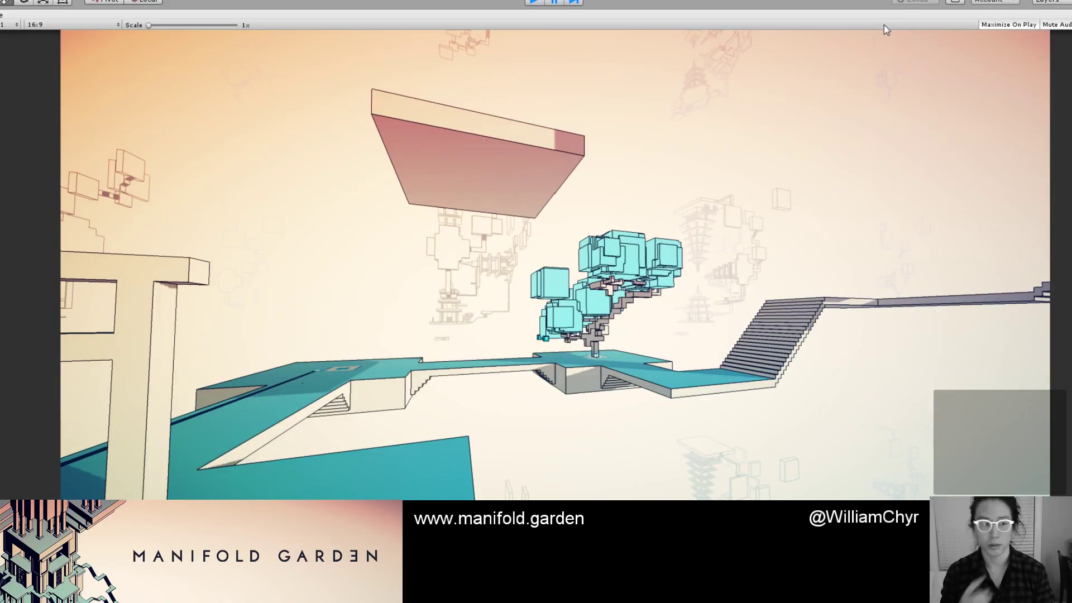
key("ctrl+p")
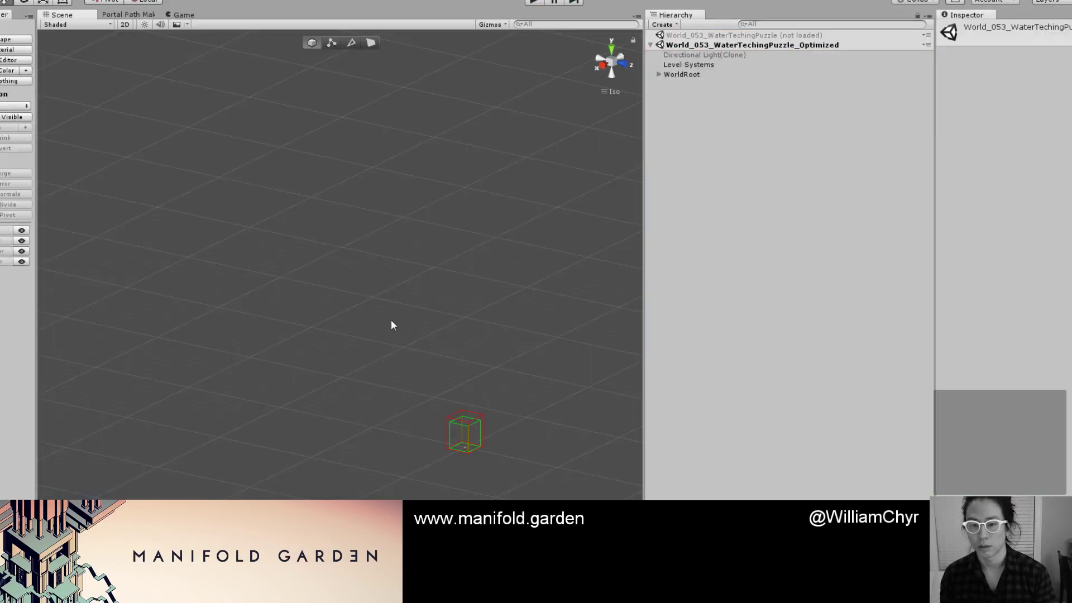
Examine the pagoda tower and the orange and yellow tree platforms in the scene, comparing them with scene lighting on and off.
scroll(390, 320, "down", 7)
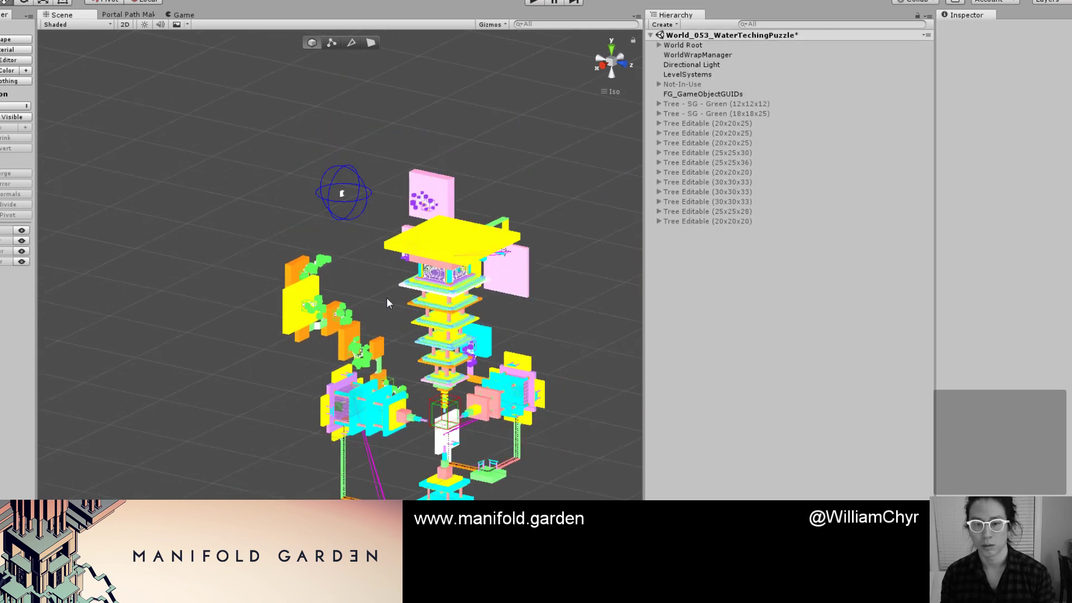
scroll(386, 297, "up", 8)
scroll(368, 290, "up", 8)
scroll(362, 263, "down", 8)
left_click_drag(362, 262, 348, 310, "alt")
right_click_drag(348, 310, 342, 302)
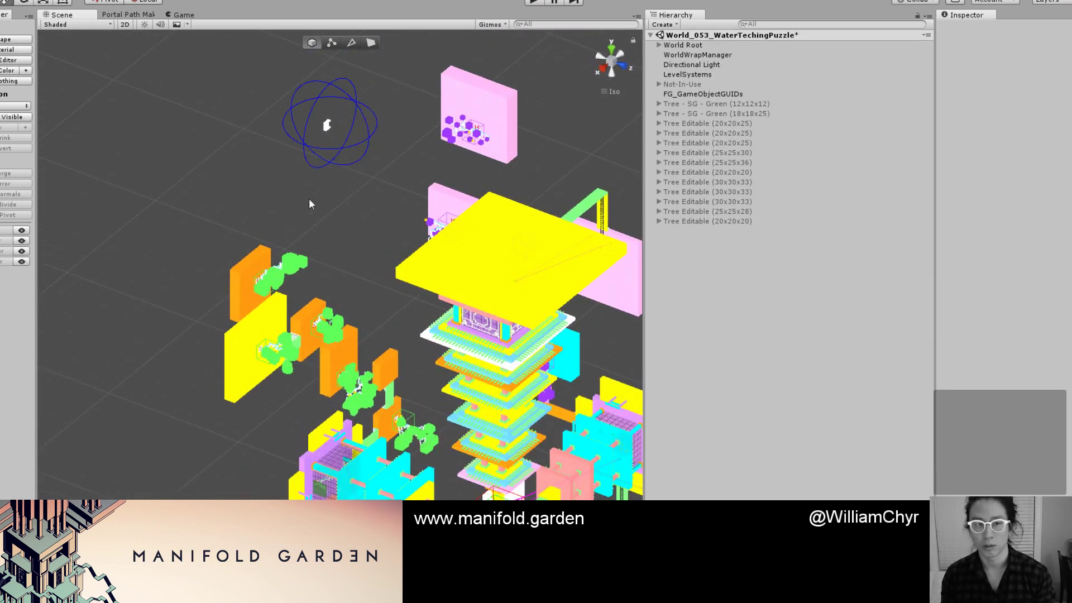
left_click(147, 25)
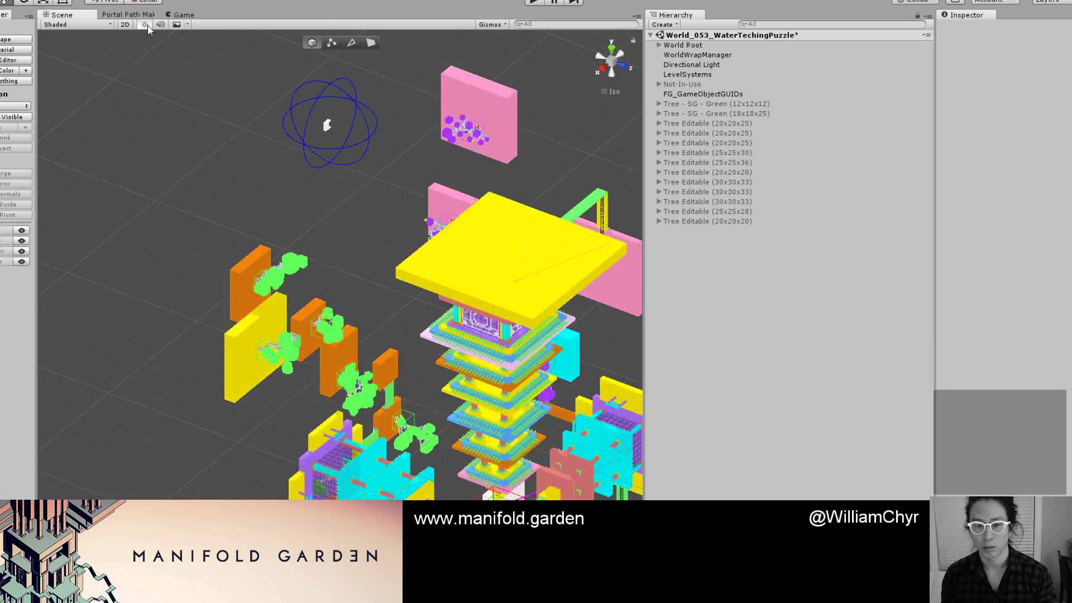
scroll(262, 313, "up", 3)
left_click_drag(279, 390, 327, 310, "alt")
middle_click_drag(326, 310, 433, 267)
left_click_drag(432, 267, 284, 312, "alt")
left_click(144, 25)
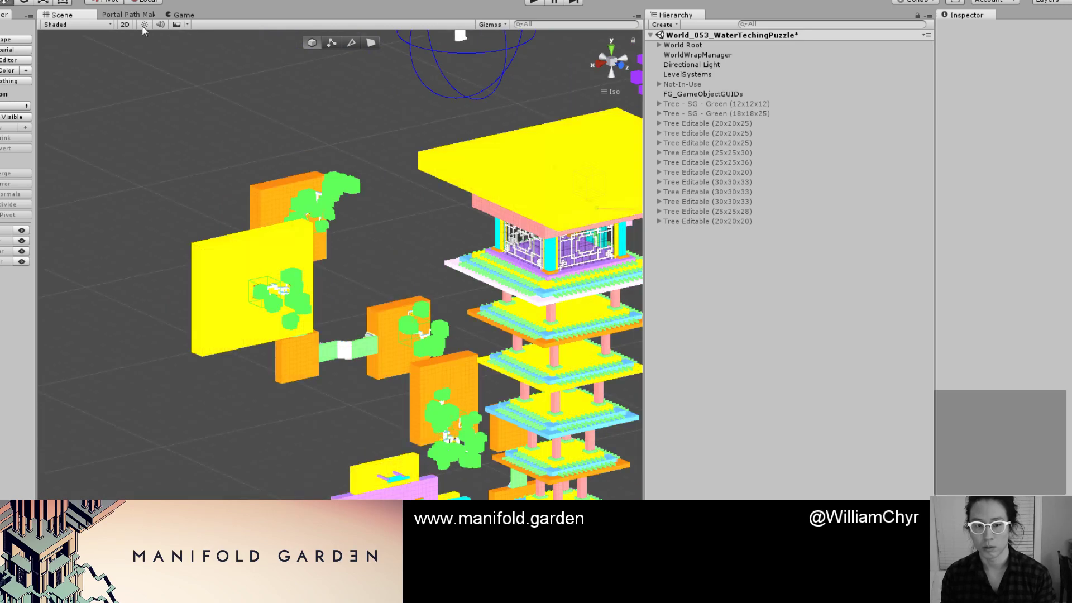
right_click_drag(173, 168, 323, 191)
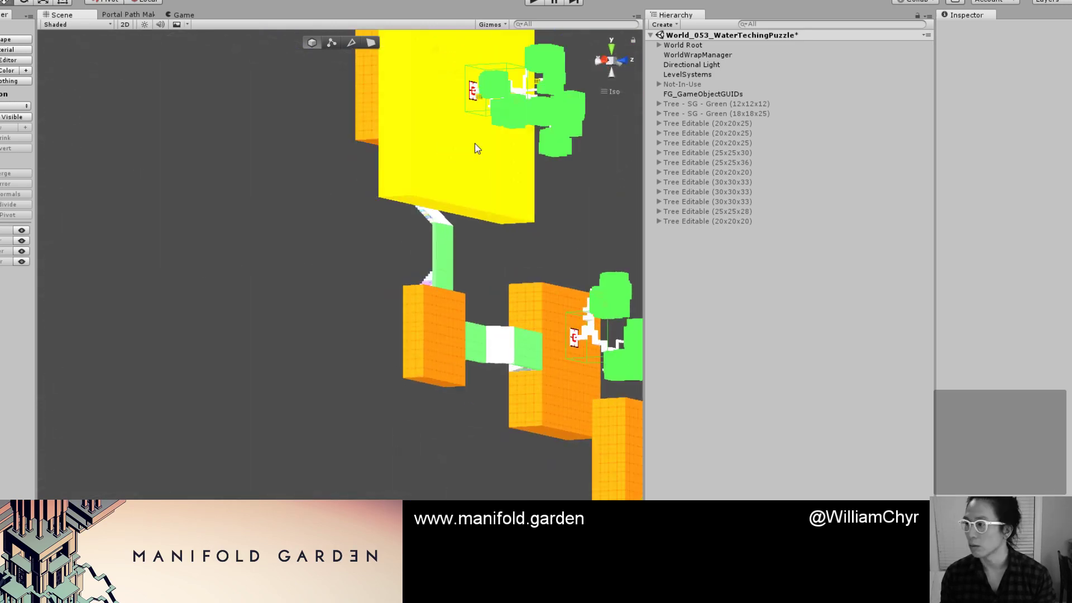
Select the large yellow block on the Green Island and frame it to inspect it up close.
left_click(399, 129)
right_click_drag(400, 130, 324, 191)
left_click_drag(323, 190, 353, 299, "alt")
scroll(223, 229, "up", 9)
scroll(353, 300, "up", 3)
scroll(353, 300, "up", 1)
scroll(436, 342, "up", 3)
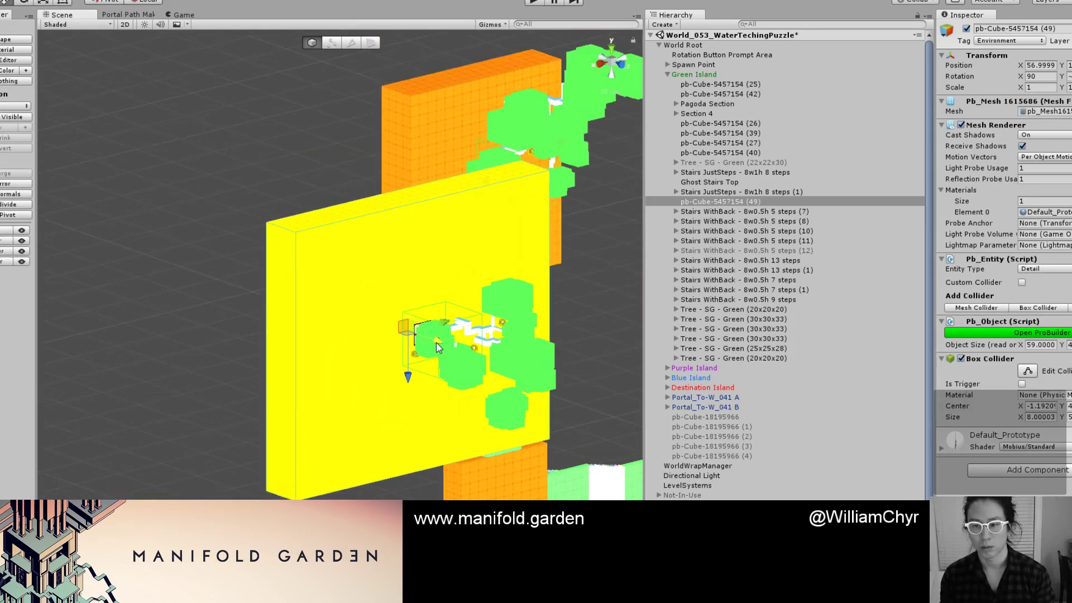
scroll(478, 348, "down", 9)
key("f")
left_click(437, 314)
scroll(437, 314, "up", 5)
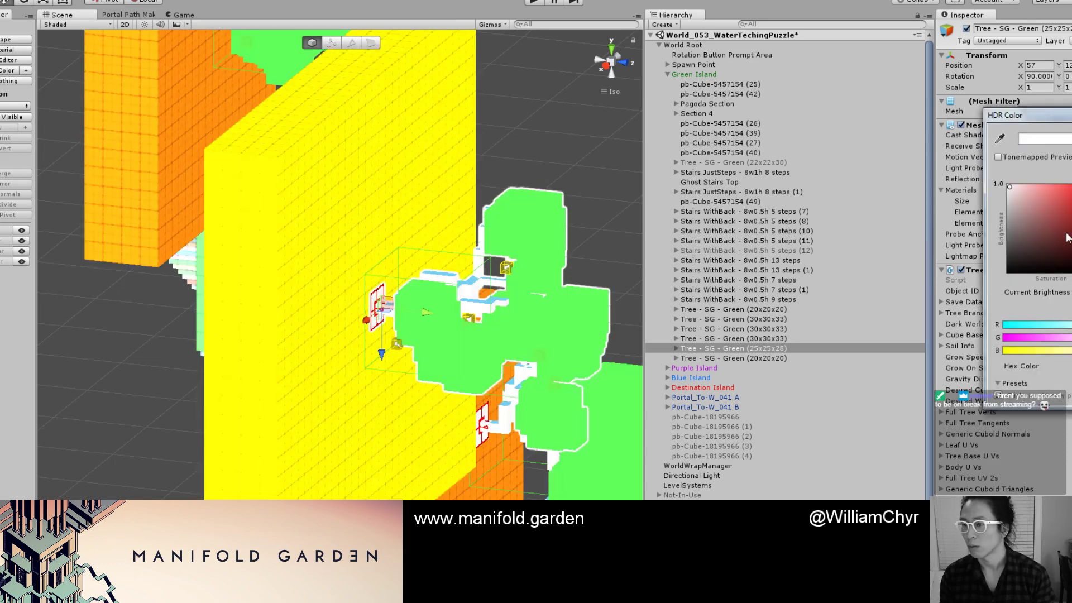
mouse_move(1021, 226)
left_mouse_down()
mouse_move(1009, 245)
mouse_move(1000, 211)
mouse_move(1008, 237)
mouse_move(1009, 224)
left_mouse_up()
key("Escape")
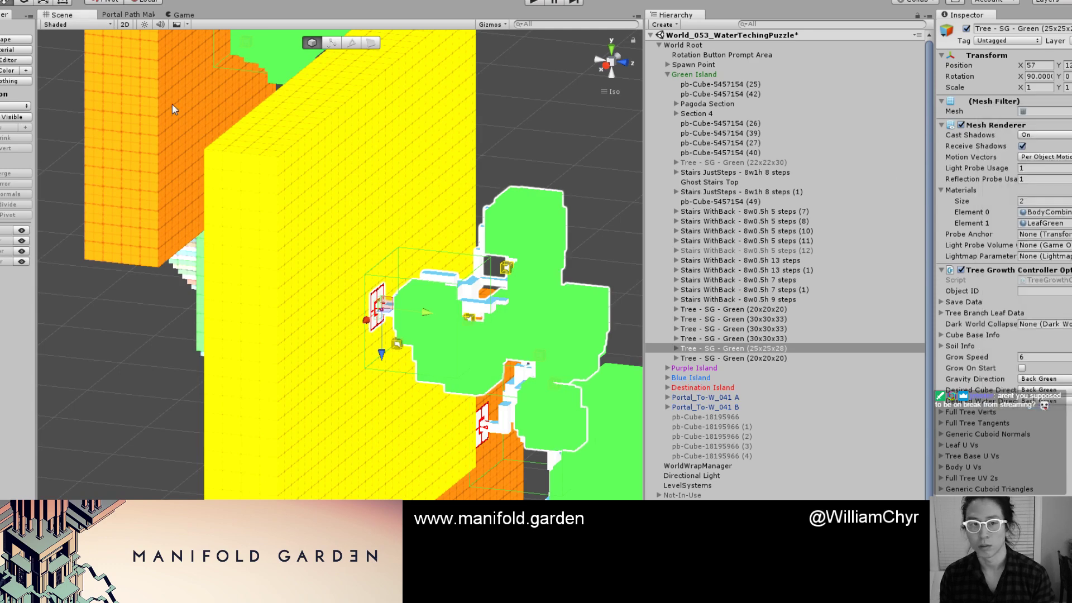
scroll(174, 135, "down", 10)
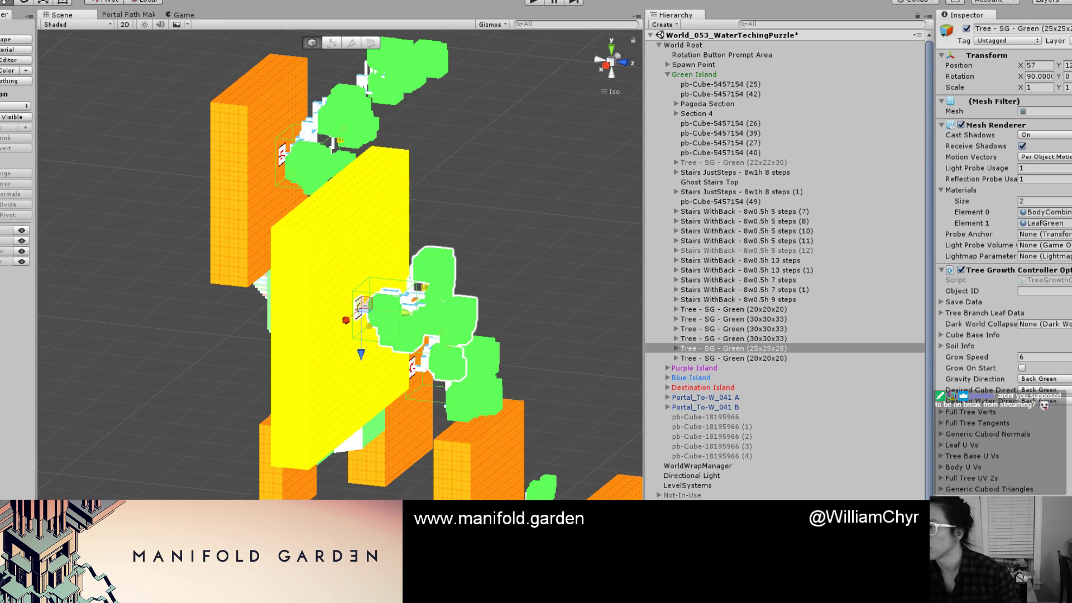
Find the Directional Light by filtering the scene objects for "ligh", deactivate it, and clear the filter.
left_click(784, 25)
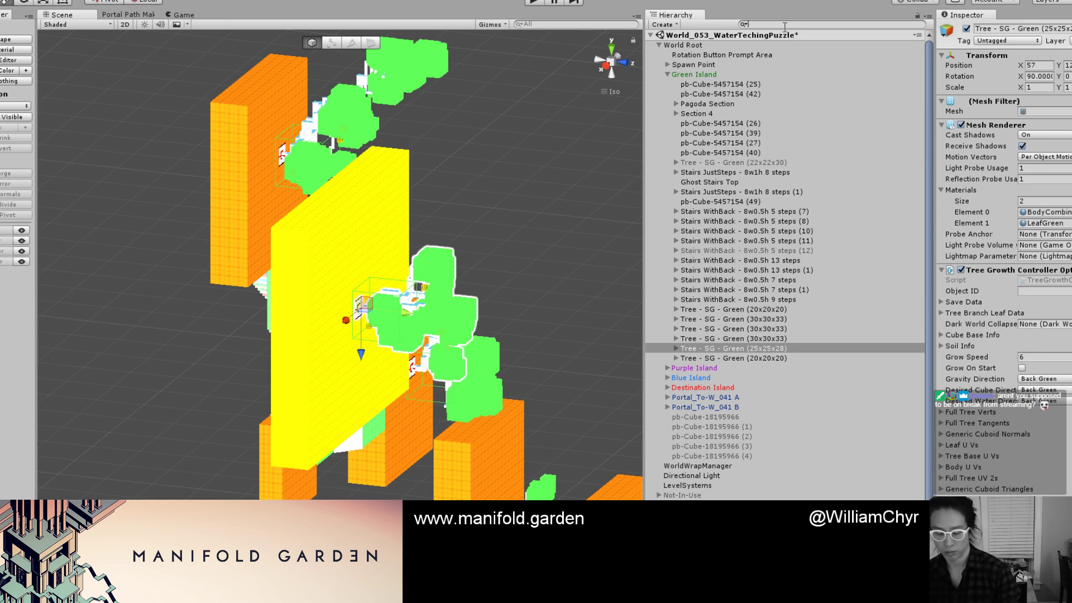
type("ligh")
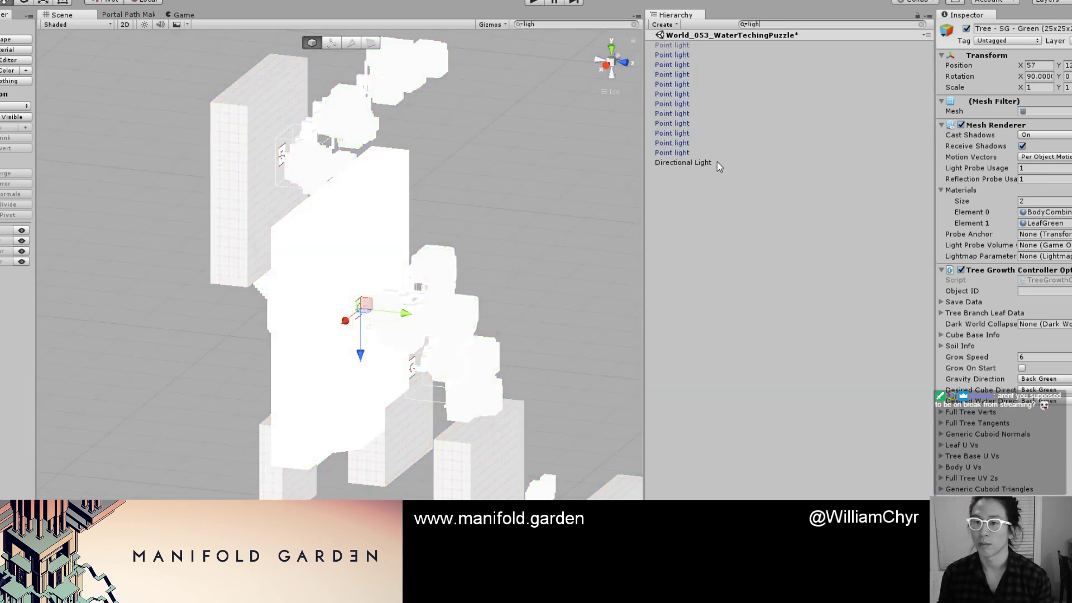
left_click(717, 161)
left_click(965, 29)
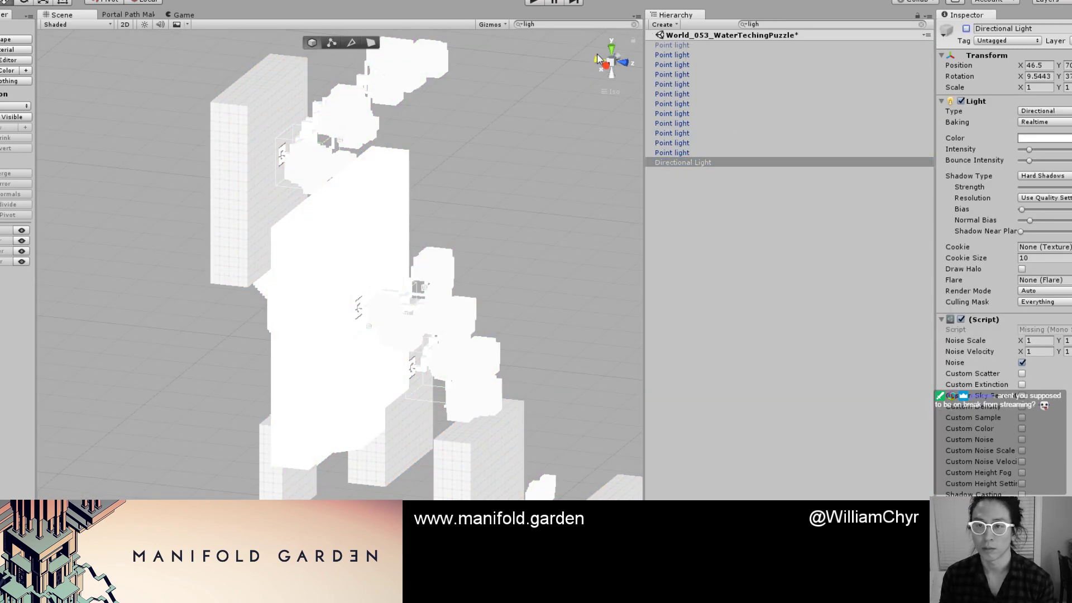
left_click(921, 24)
left_click(495, 169)
Select the large yellow block on the Green Island and turn on lighting in the scene view.
scroll(365, 207, "up", 3)
left_click(363, 208)
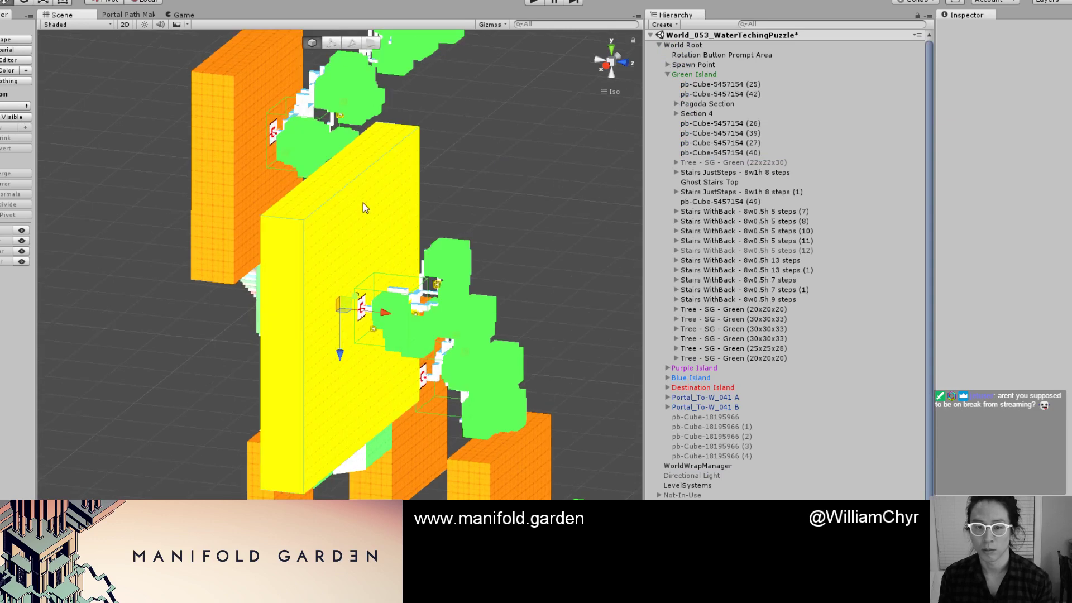
scroll(363, 209, "up", 4)
left_click_drag(350, 243, 239, 180, "alt")
left_click_drag(149, 25, 278, 268, "alt")
middle_click_drag(282, 279, 385, 283)
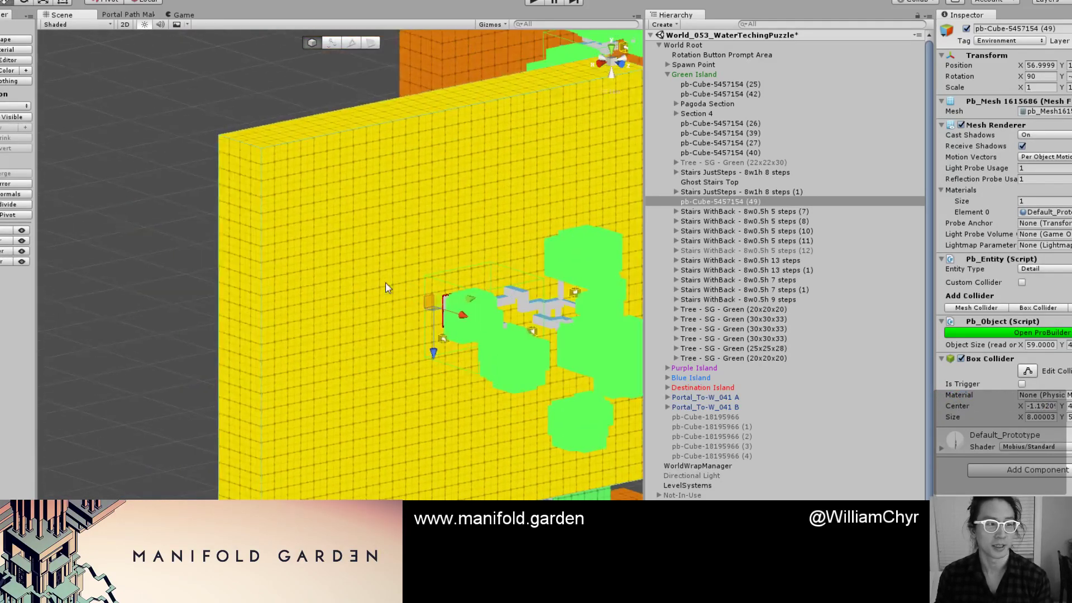
Duplicate the yellow block and move the copy flush against its free side, at X position 116.
scroll(383, 301, "down", 6)
left_click_drag(378, 320, 381, 262, "alt")
scroll(394, 301, "up", 3)
key("ctrl+d")
left_click_drag(403, 337, 310, 418, "alt")
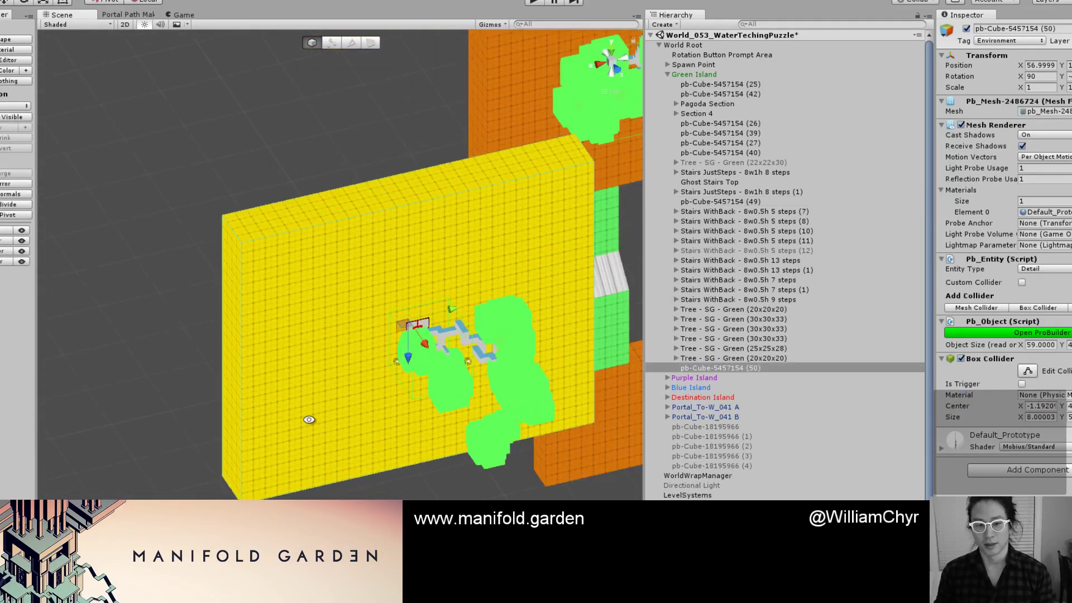
scroll(310, 419, "down", 6)
left_click_drag(428, 308, 185, 330)
left_click_drag(234, 307, 266, 120, "alt")
scroll(263, 321, "down", 4)
scroll(263, 321, "up", 4)
Select the duplicate block's faces and recolor them teal.
key("g")
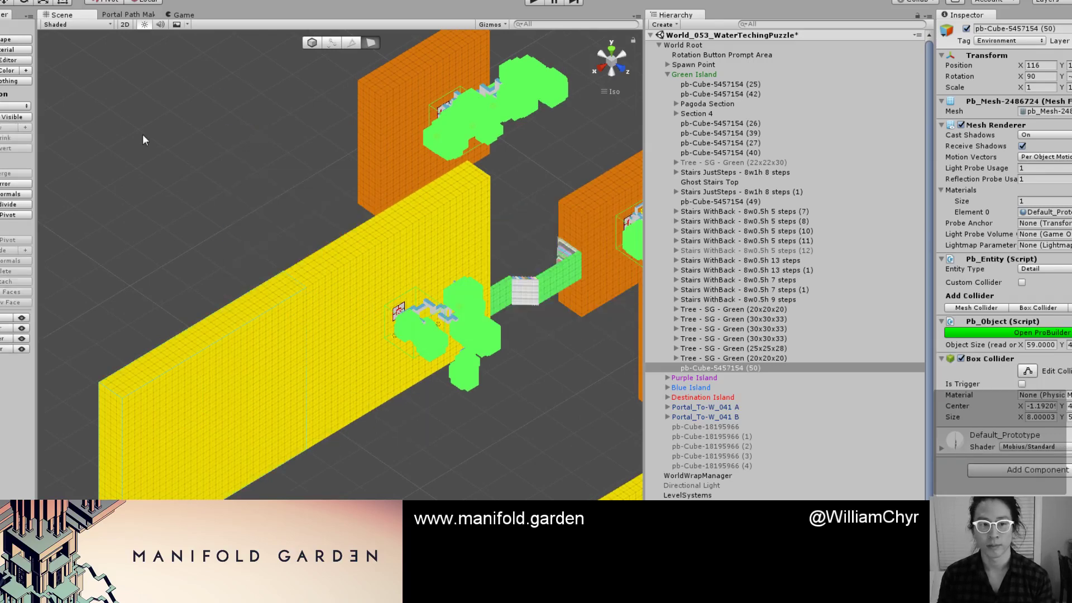
left_click(169, 379)
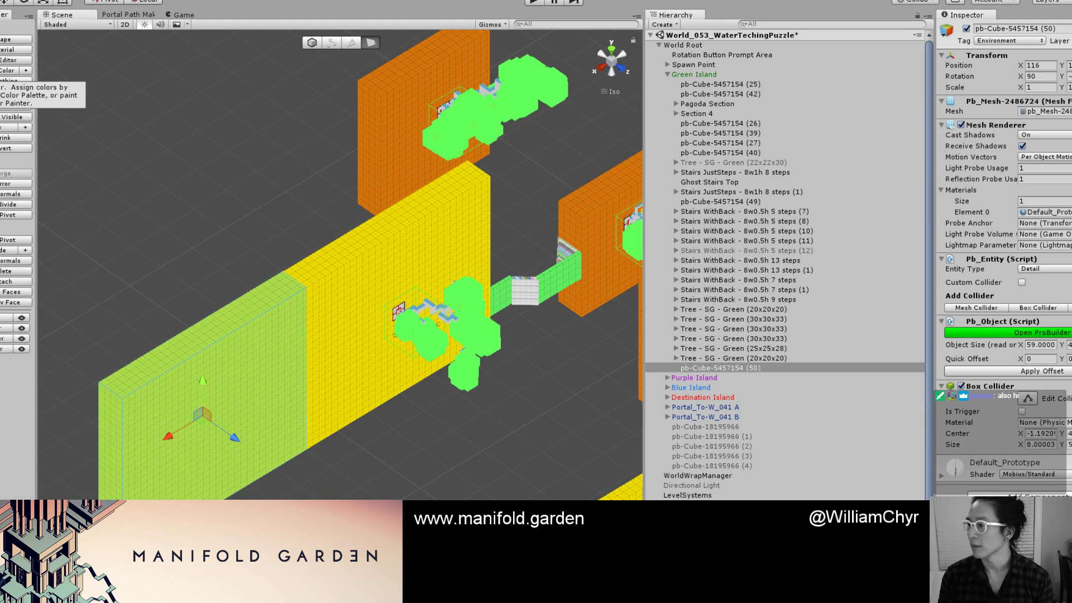
key("alt+shift+5")
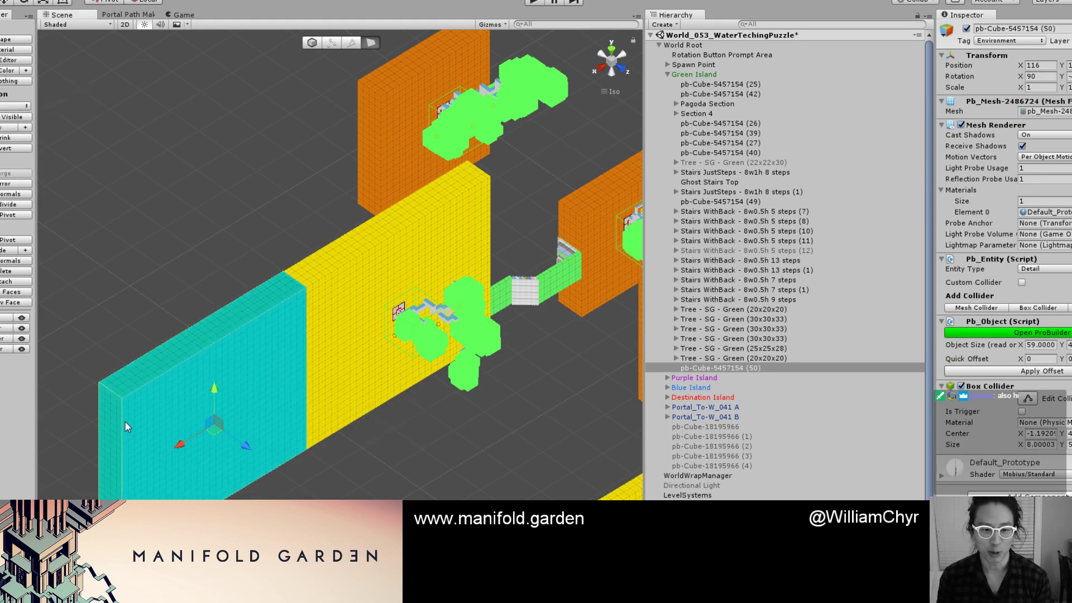
Shorten the teal block to a length of 12 by moving its end face, and lower its top face below the yellow block's top.
left_click_drag(165, 430, 225, 384)
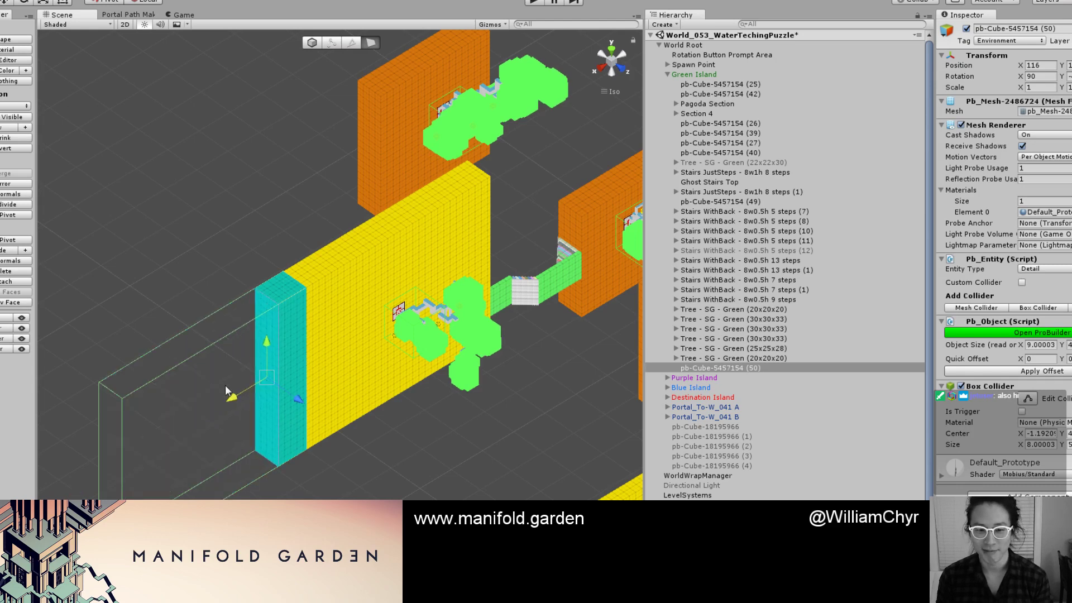
scroll(240, 267, "up", 4)
scroll(233, 266, "up", 2)
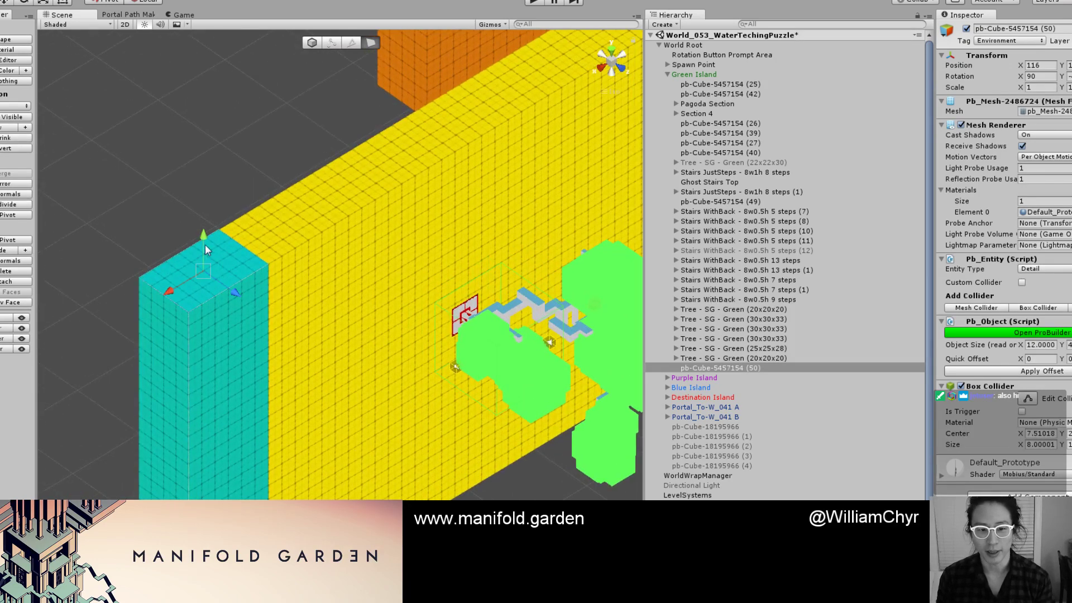
left_click_drag(206, 244, 237, 325)
scroll(243, 387, "down", 5)
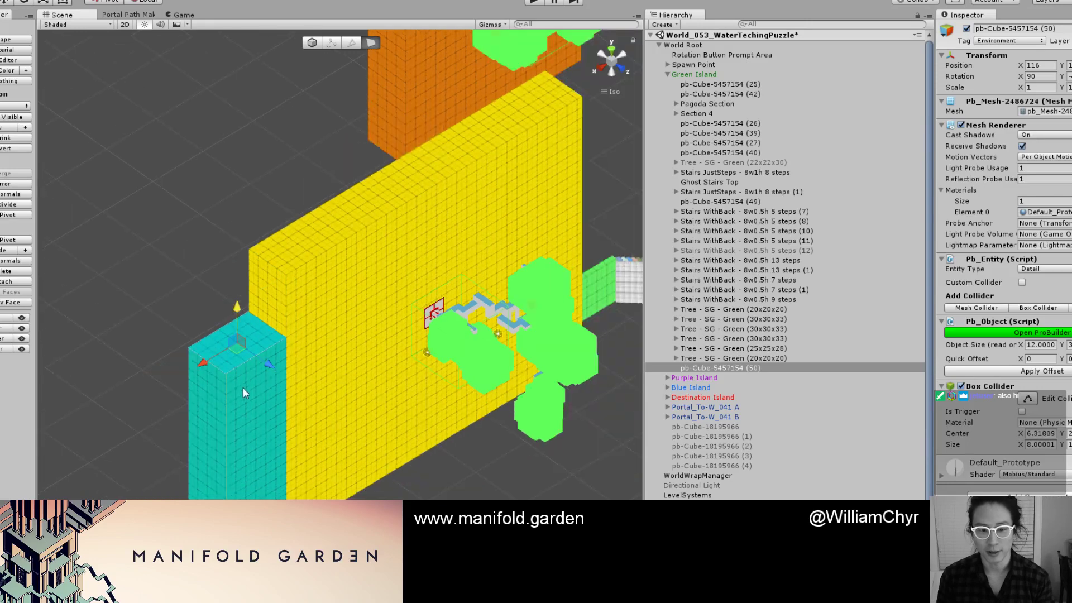
mouse_move(303, 453)
left_mouse_down()
mouse_move(294, 440)
mouse_move(305, 445)
left_mouse_up()
scroll(215, 391, "down", 3)
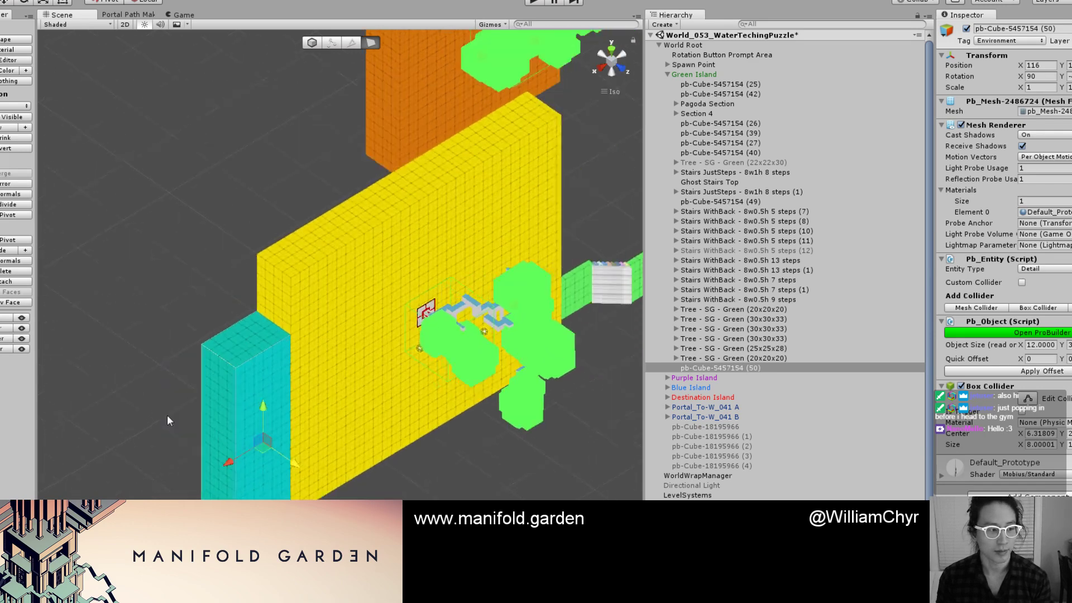
Raise the teal block's bottom face above the yellow block's lower edge and center the block's pivot.
left_click_drag(224, 500, 234, 347, "alt")
scroll(234, 347, "up", 2)
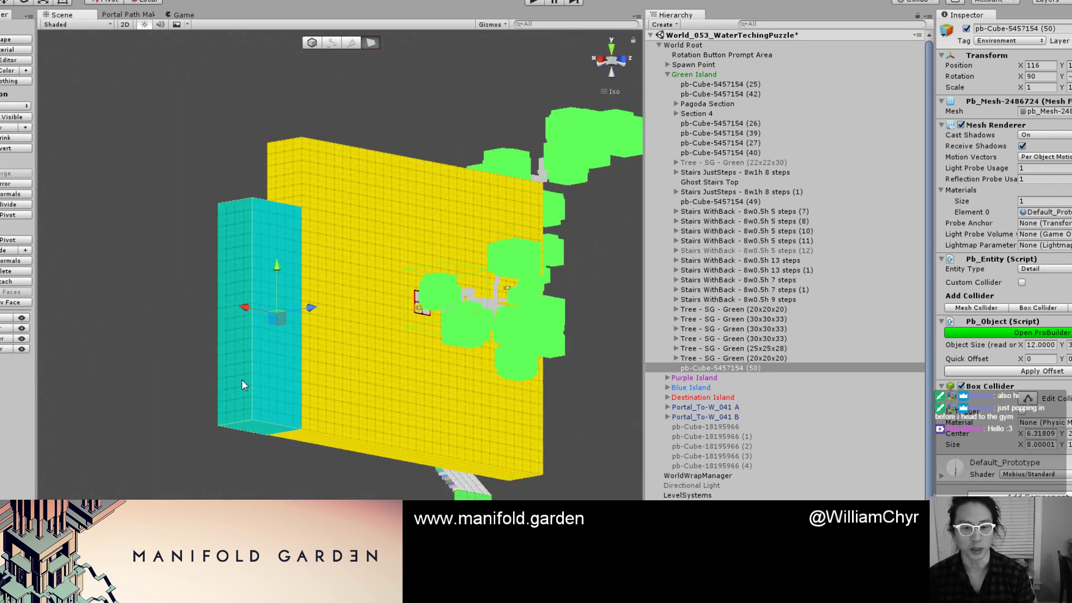
left_click(257, 420)
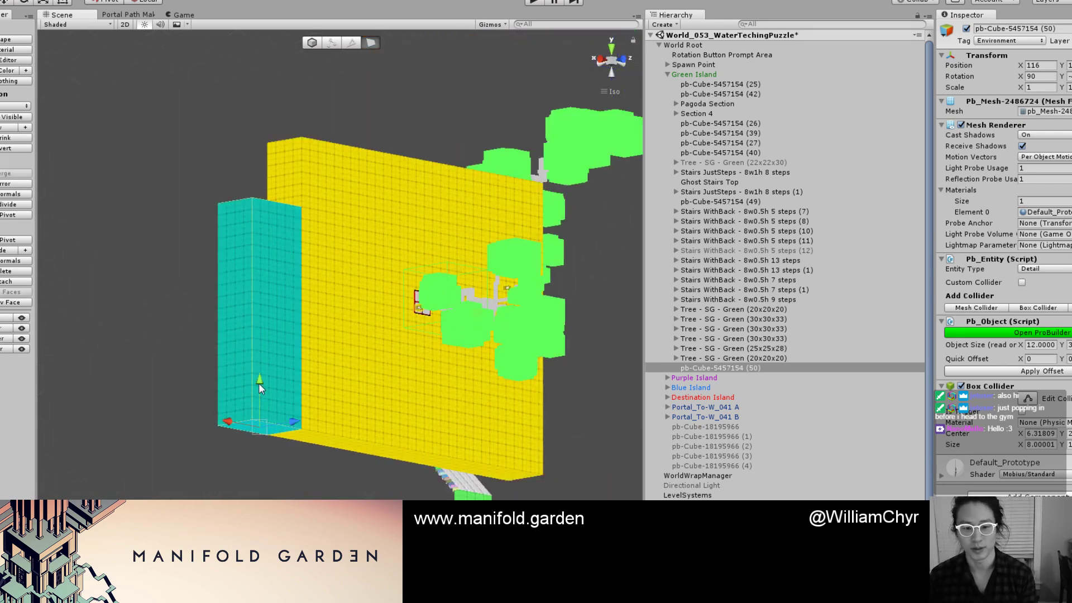
left_click_drag(259, 383, 266, 348)
key("Escape")
key("ctrl+j")
scroll(335, 249, "down", 5)
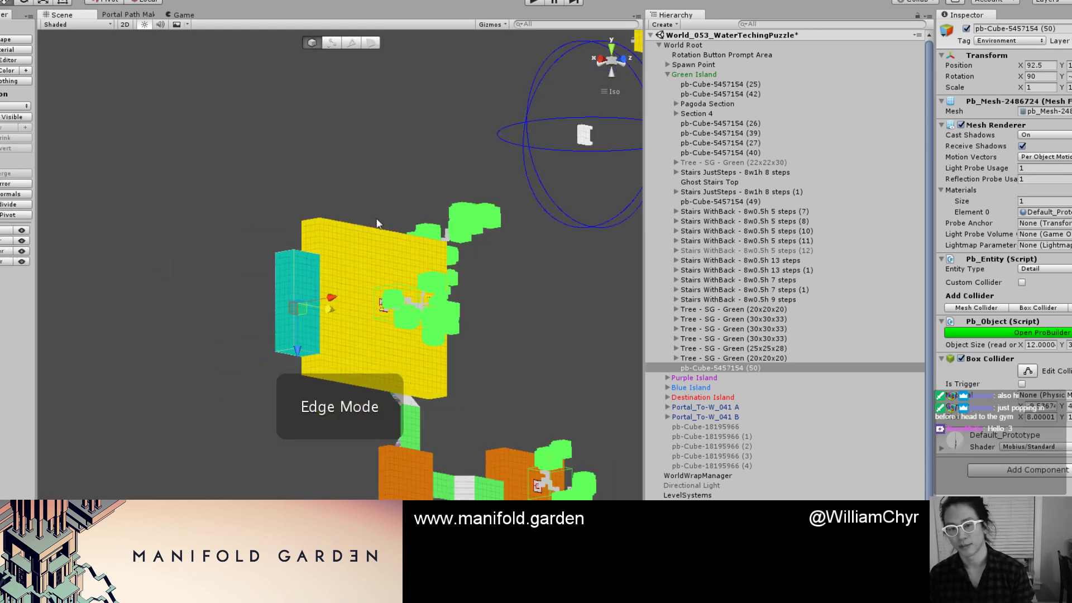
Pull the yellow block's side face away from the teal block, shortening the yellow block to 48.
left_click_drag(377, 219, 343, 283, "alt")
scroll(397, 260, "down", 8)
scroll(343, 283, "up", 5)
left_click(293, 283)
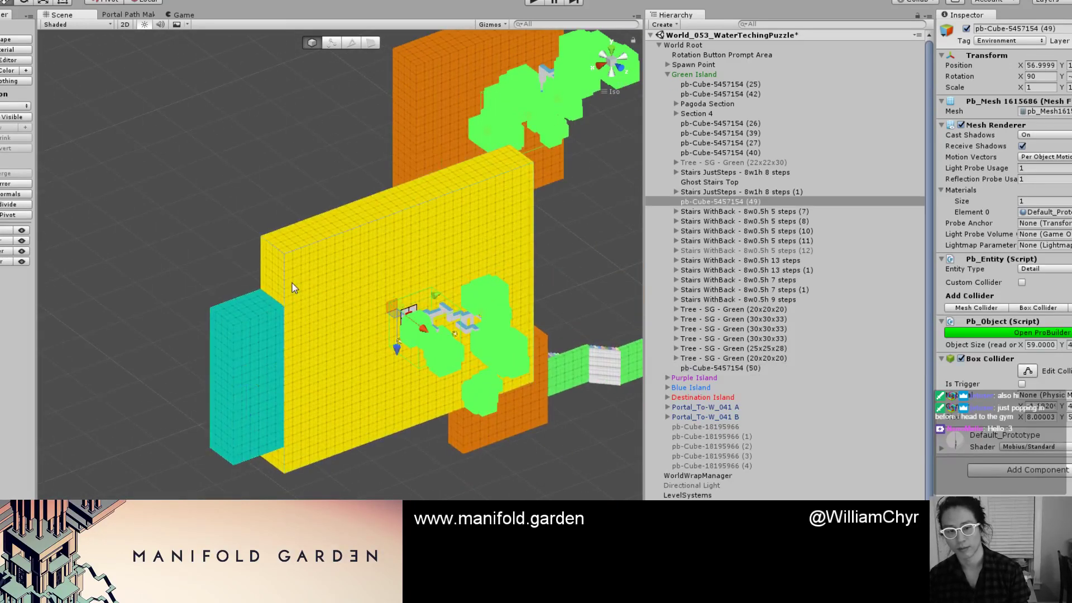
scroll(292, 283, "up", 4)
key("g")
left_click(267, 268)
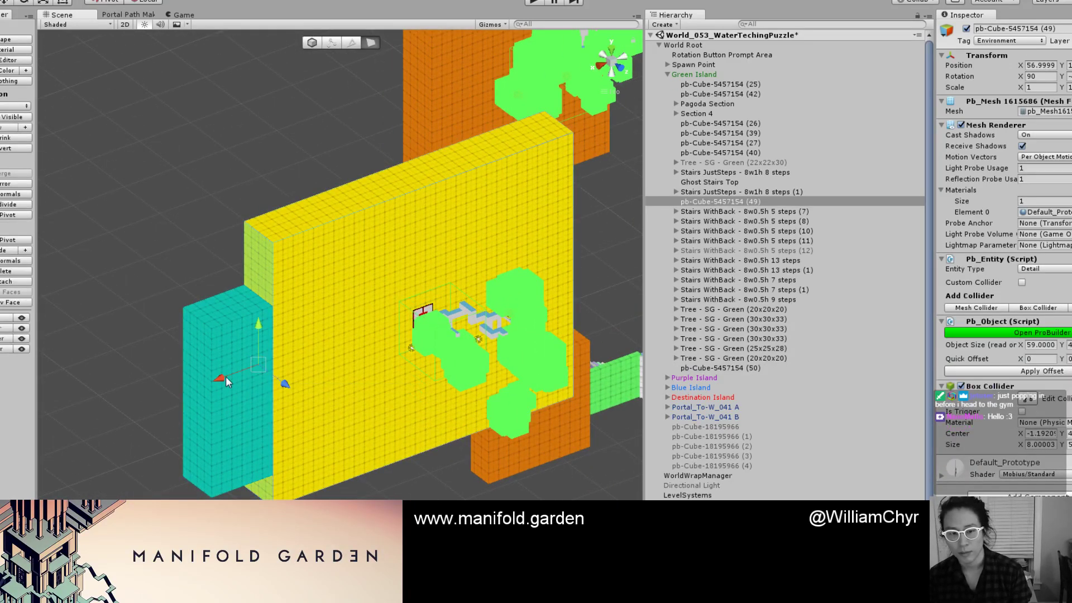
left_click_drag(226, 377, 283, 362)
key("g")
scroll(263, 343, "down", 3)
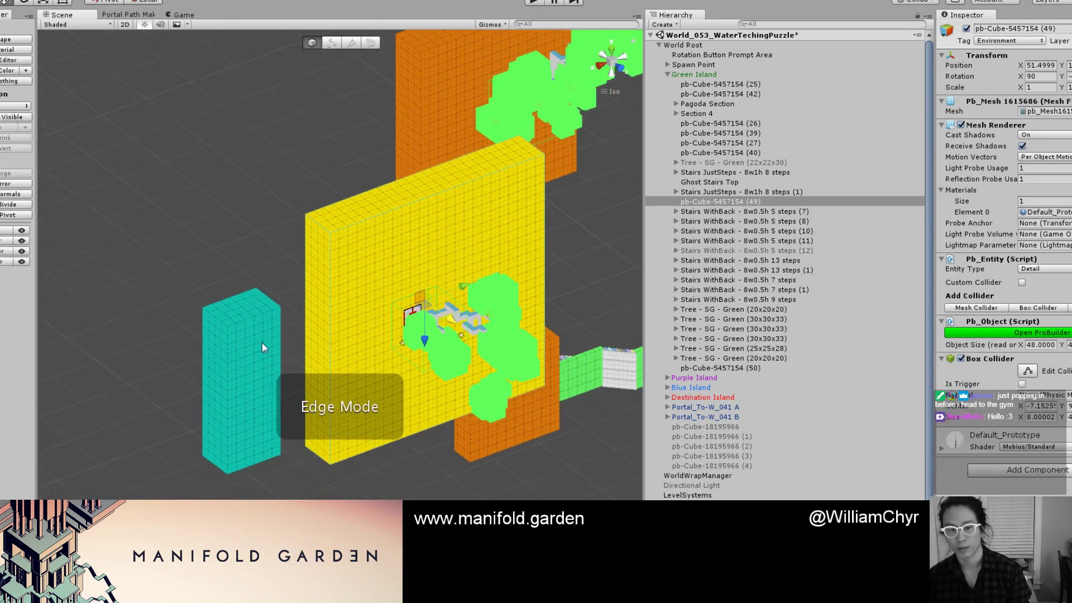
Select the teal block and push its front face back from the yellow block's front, thinning it to 4.
left_click(263, 343)
left_click_drag(269, 303, 291, 265, "alt")
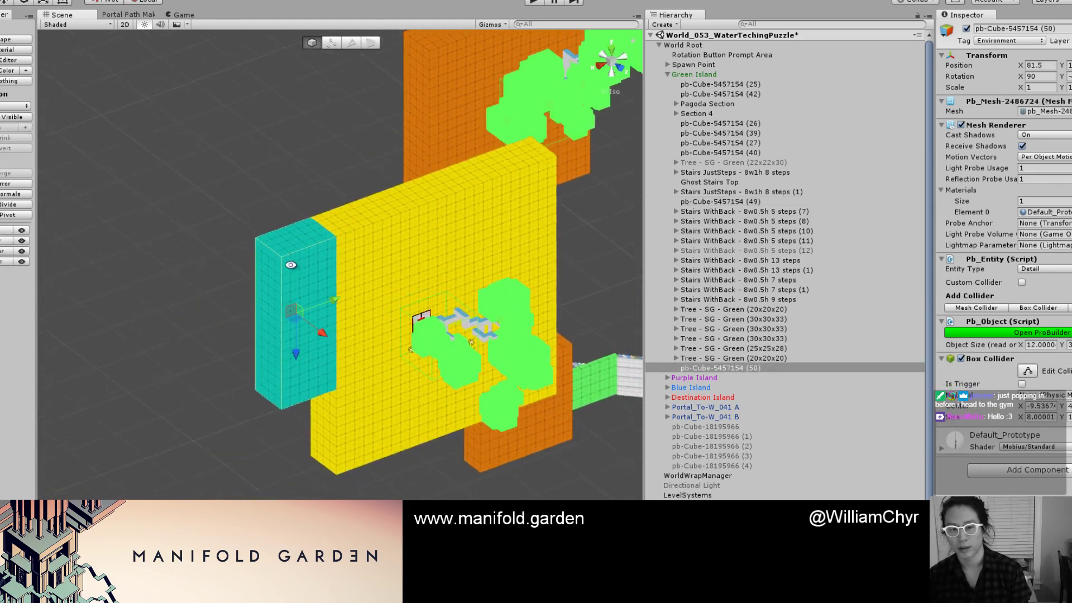
scroll(290, 265, "up", 3)
key("g")
left_click(290, 268)
scroll(291, 270, "up", 2)
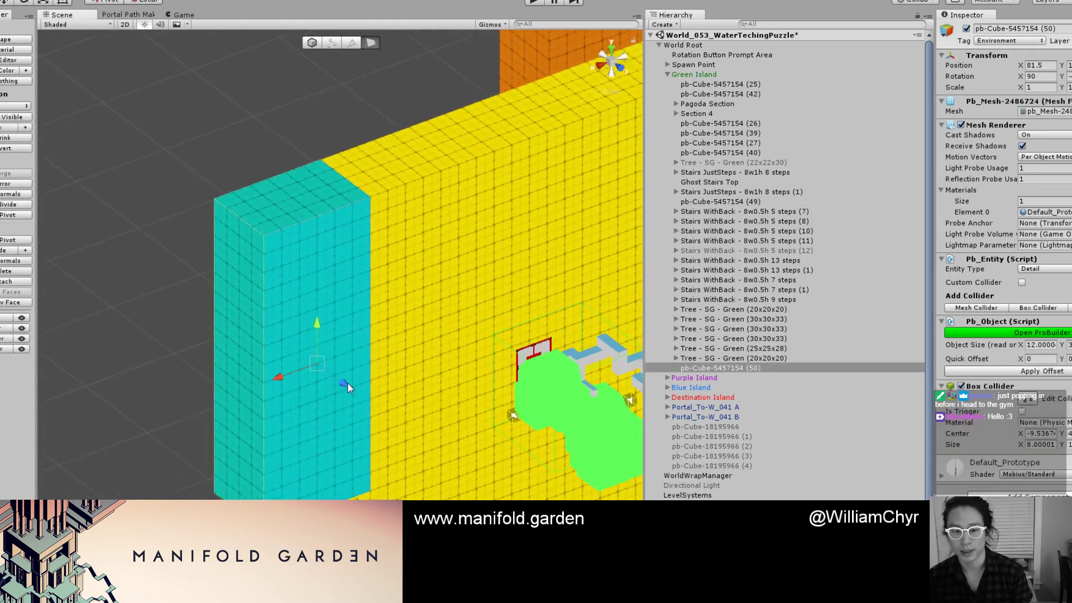
left_click_drag(347, 383, 340, 244)
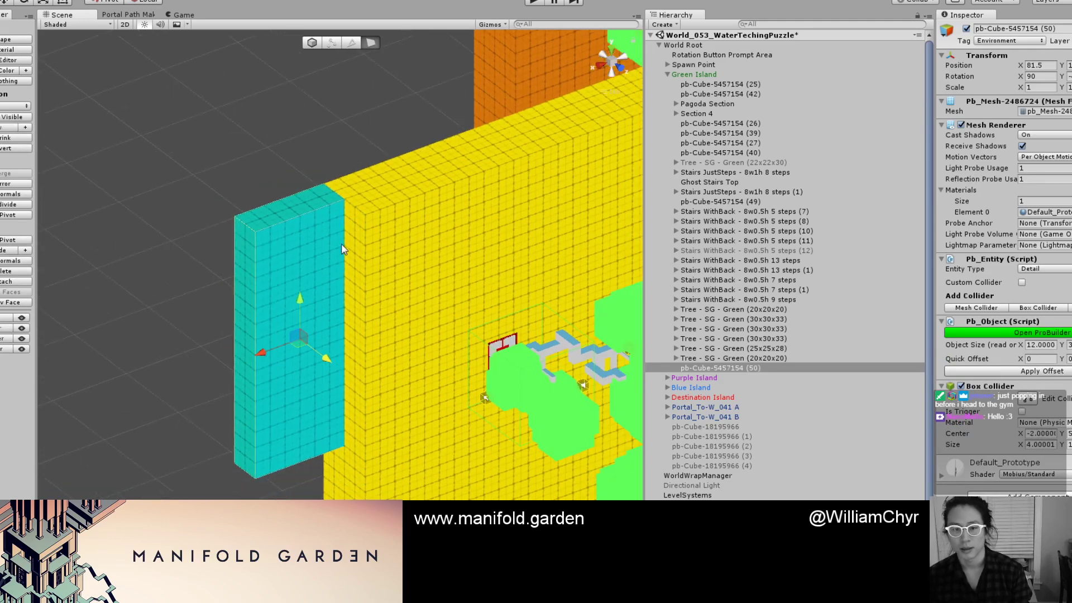
Pull the teal block's rear face outward to a thickness of 8 and center the block's pivot.
left_click(320, 199)
left_click_drag(295, 165, 475, 202)
left_click(463, 204)
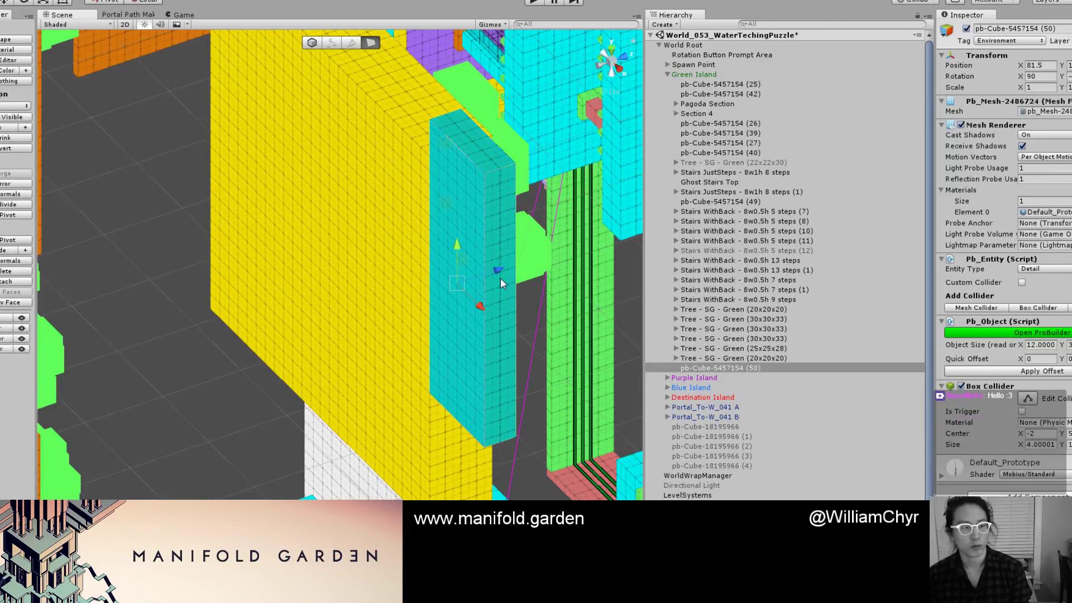
left_click_drag(500, 277, 465, 283)
key("Escape")
key("ctrl+j")
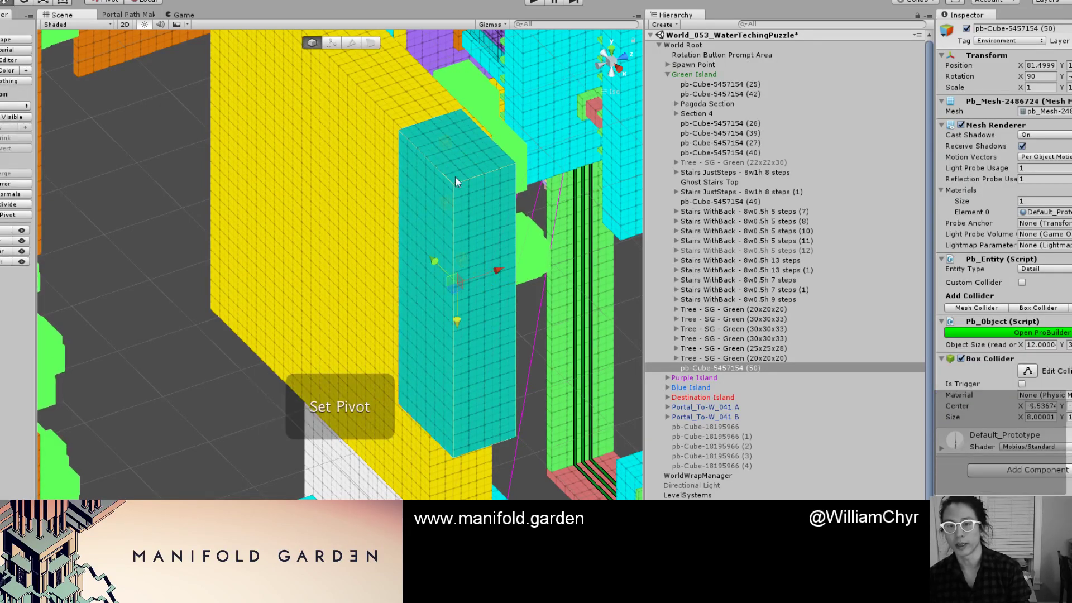
Extend the teal block's inner end face behind the yellow block to a length of 32 and center its pivot.
scroll(454, 176, "down", 3)
left_click_drag(313, 207, 449, 167, "alt")
middle_click_drag(450, 167, 469, 164)
left_click_drag(470, 163, 264, 293, "alt")
key("g")
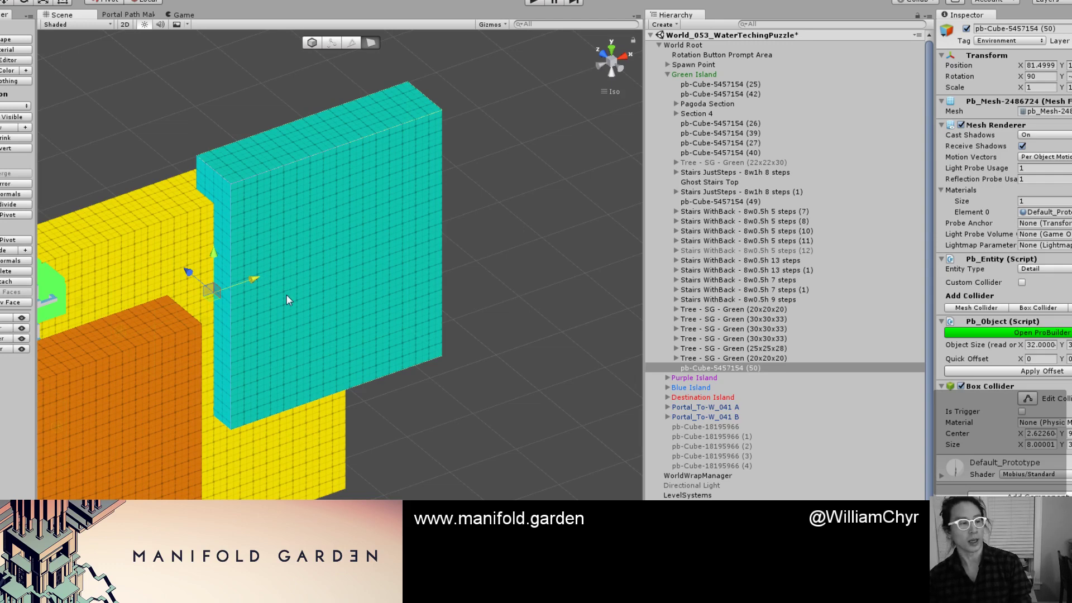
scroll(287, 248, "down", 4)
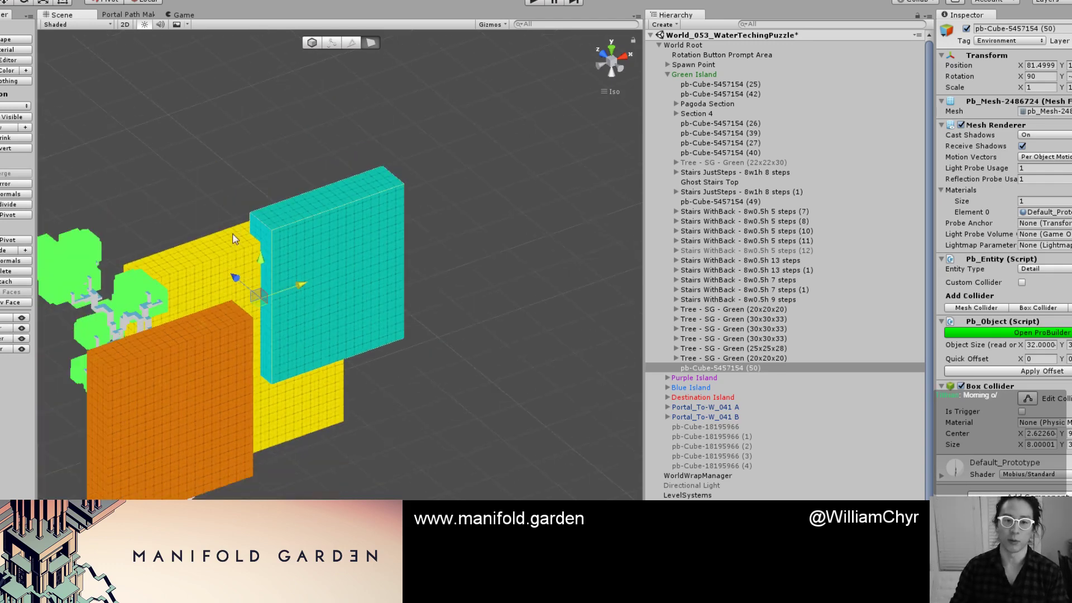
left_click_drag(232, 260, 487, 262, "alt")
key("g")
key("ctrl+j")
scroll(240, 287, "down", 2)
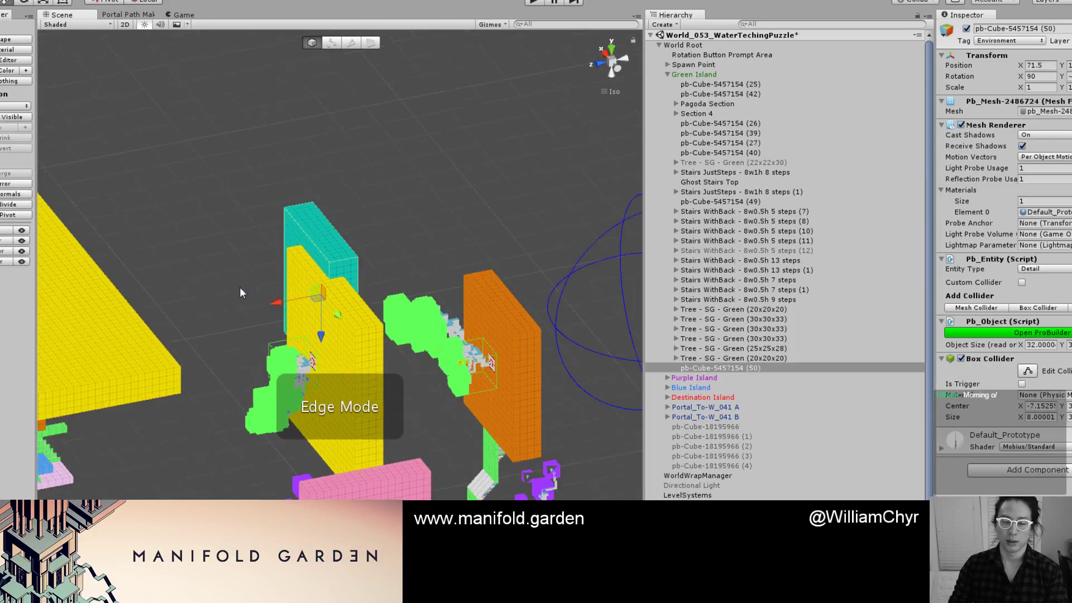
Select the teal block's bottom face, try moving it vertically, and undo the move.
left_click_drag(240, 286, 351, 275, "alt")
scroll(388, 279, "up", 2)
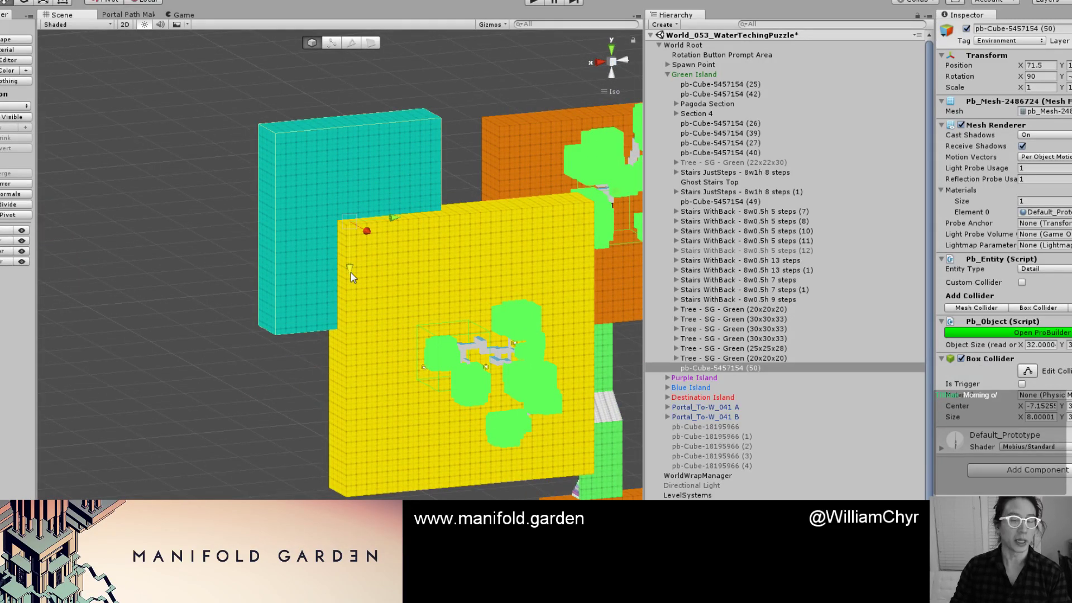
scroll(350, 272, "up", 7)
middle_click_drag(251, 222, 272, 277)
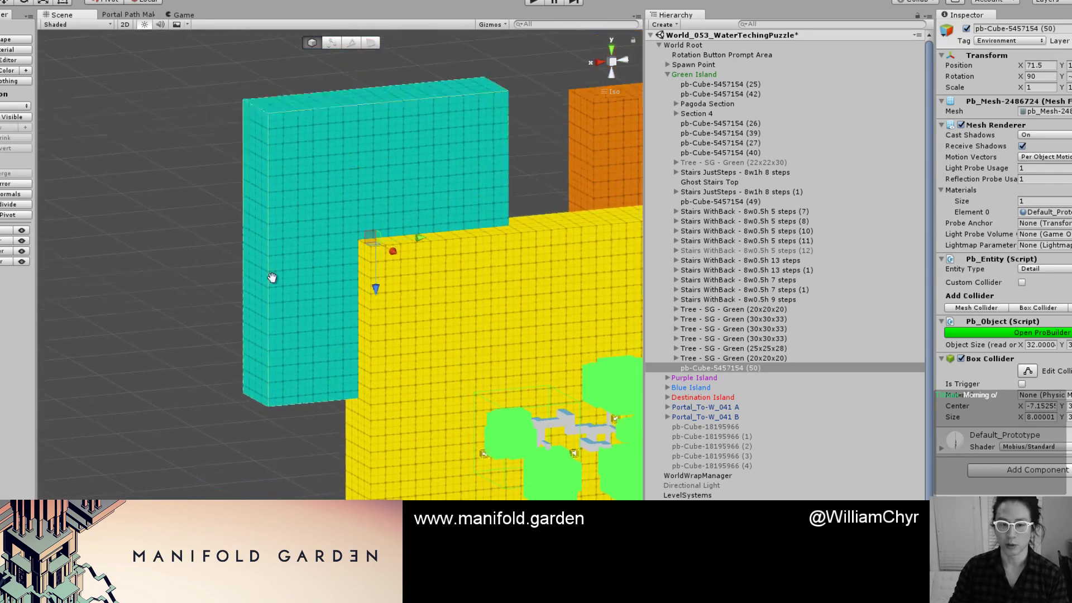
left_click_drag(279, 389, 312, 355, "alt")
key("g")
left_click(304, 383)
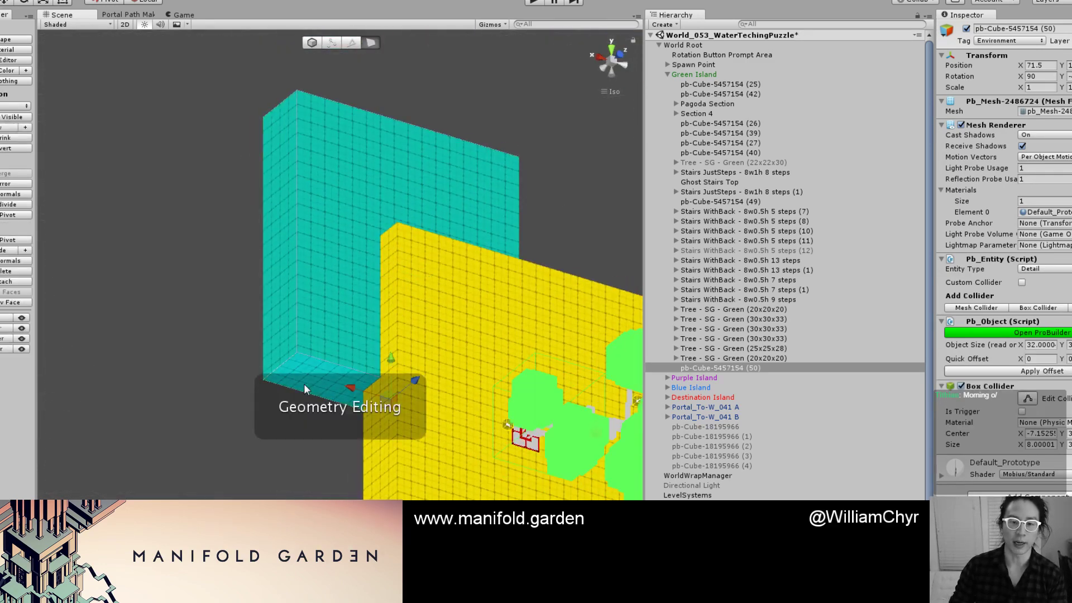
left_click_drag(384, 353, 387, 352)
key("ctrl+z")
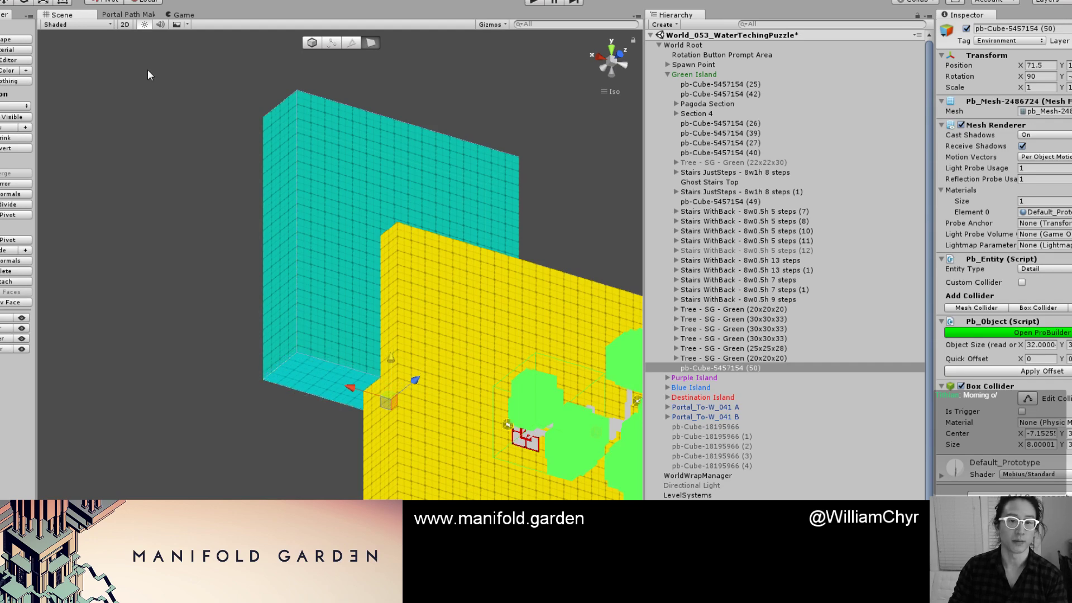
Open the ProGrids window and snap the teal block's bottom face to the 0.25 grid.
left_click(148, 0)
mouse_move(155, 16)
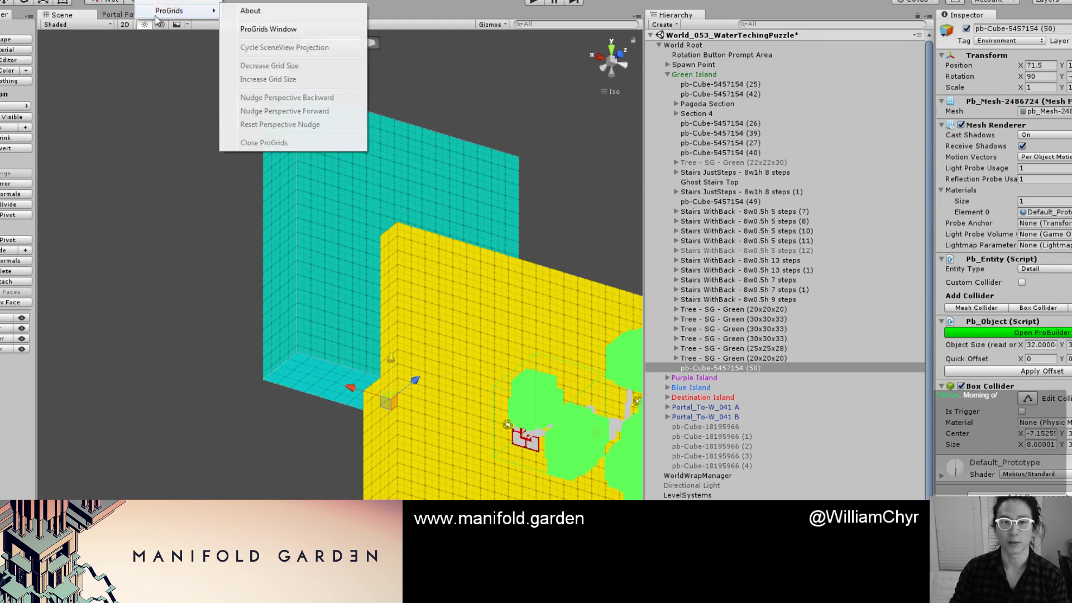
left_click(248, 28)
scroll(309, 299, "up", 1)
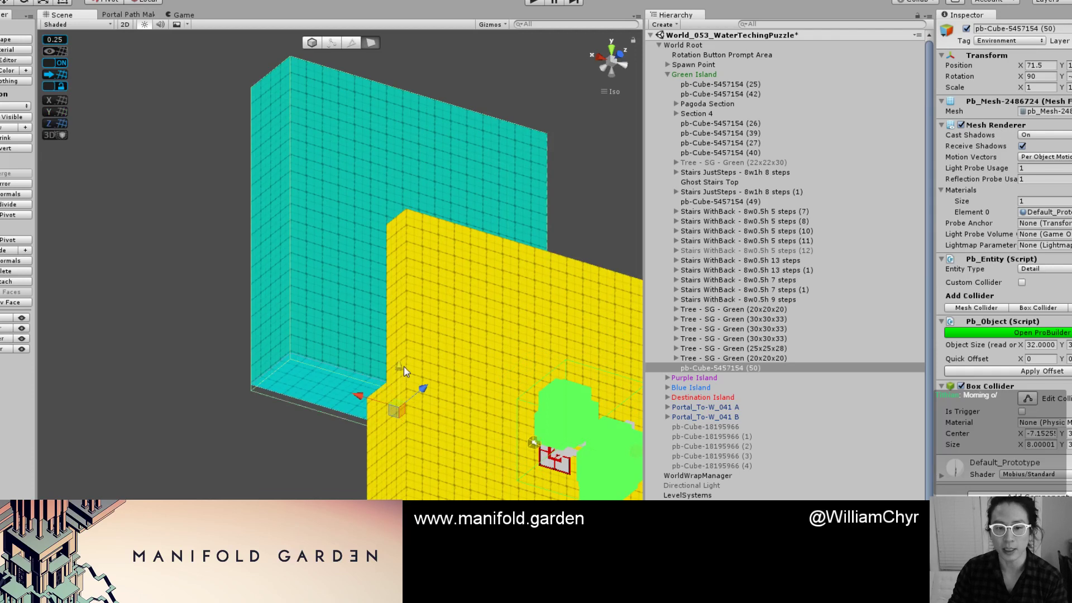
left_click_drag(404, 363, 404, 364)
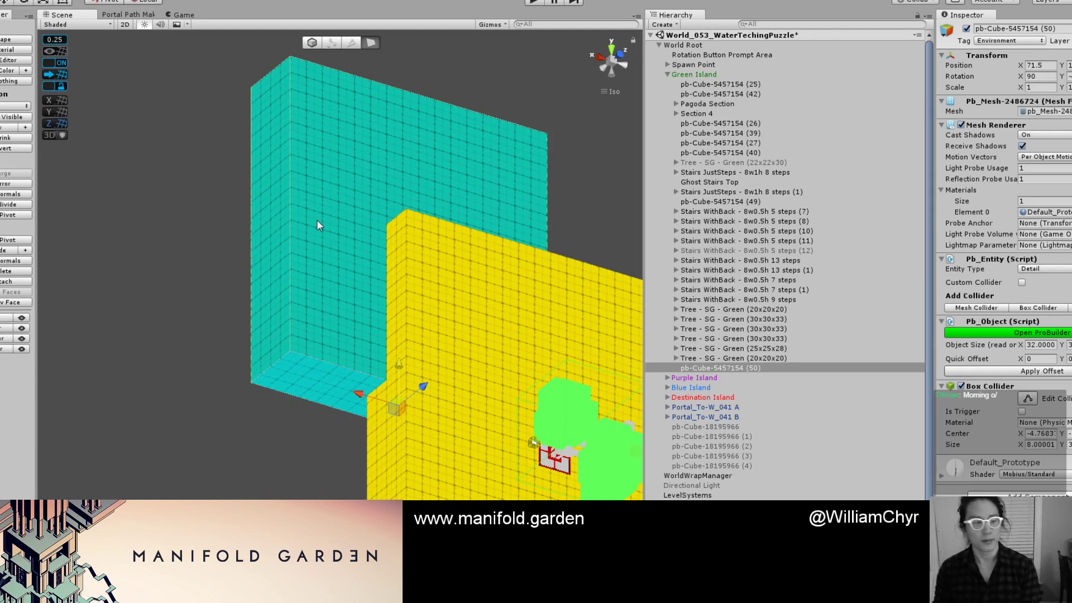
key("g")
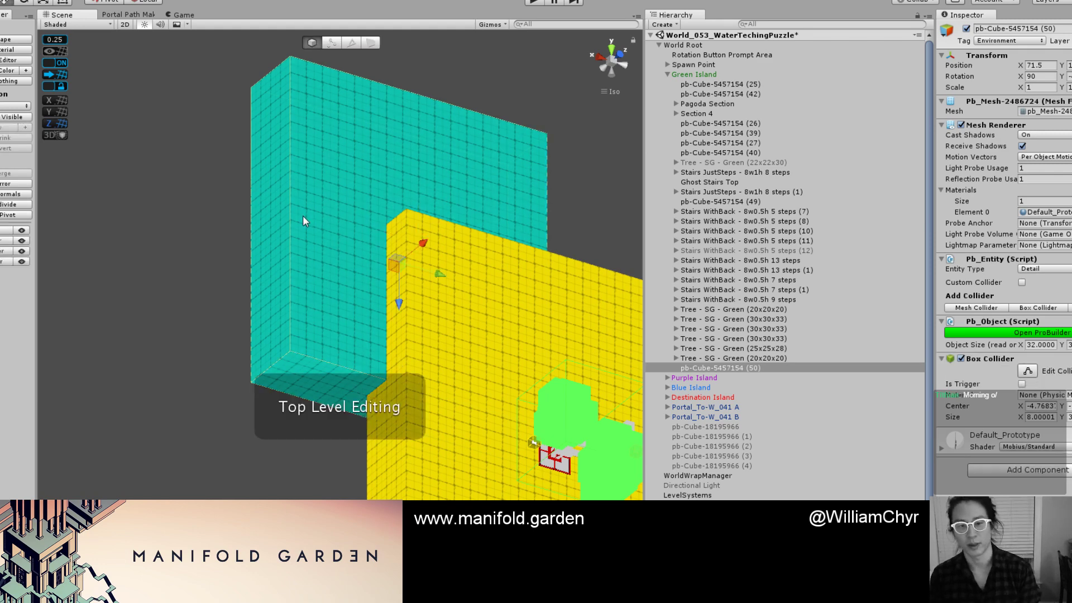
key("h")
Slide the teal block lengthwise, outward from the yellow block, to an X position of 79.5.
left_click_drag(307, 216, 309, 257, "alt")
scroll(310, 256, "down", 3)
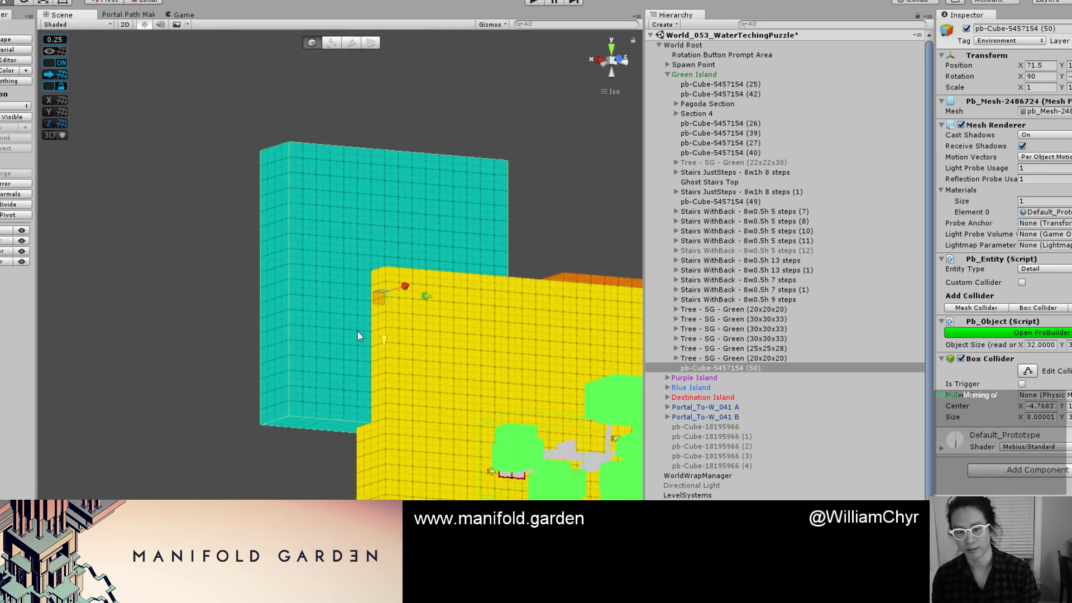
left_click_drag(357, 330, 317, 370, "alt")
scroll(405, 307, "up", 3)
left_click_drag(404, 307, 357, 295)
scroll(363, 330, "down", 3)
Select the yellow block, snap its bottom face to the 0.25 grid, and center the block's pivot.
scroll(359, 342, "up", 7)
scroll(352, 302, "up", 5)
left_click(338, 440)
key("g")
left_click(338, 436)
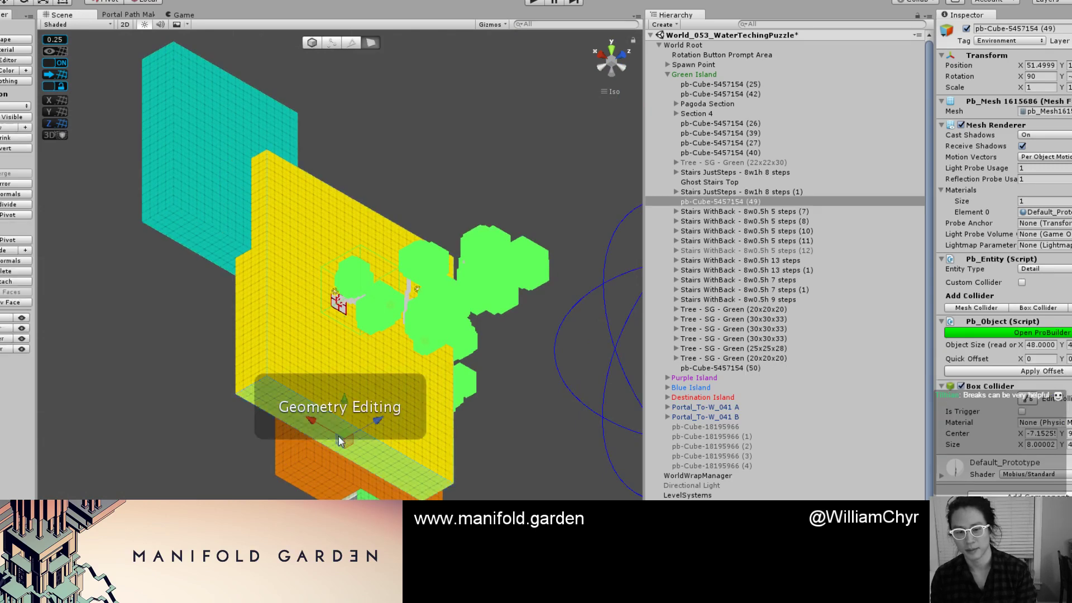
left_click_drag(343, 356, 343, 350)
scroll(343, 351, "up", 6)
left_click_drag(478, 333, 320, 407, "alt")
key("g")
key("ctrl+j")
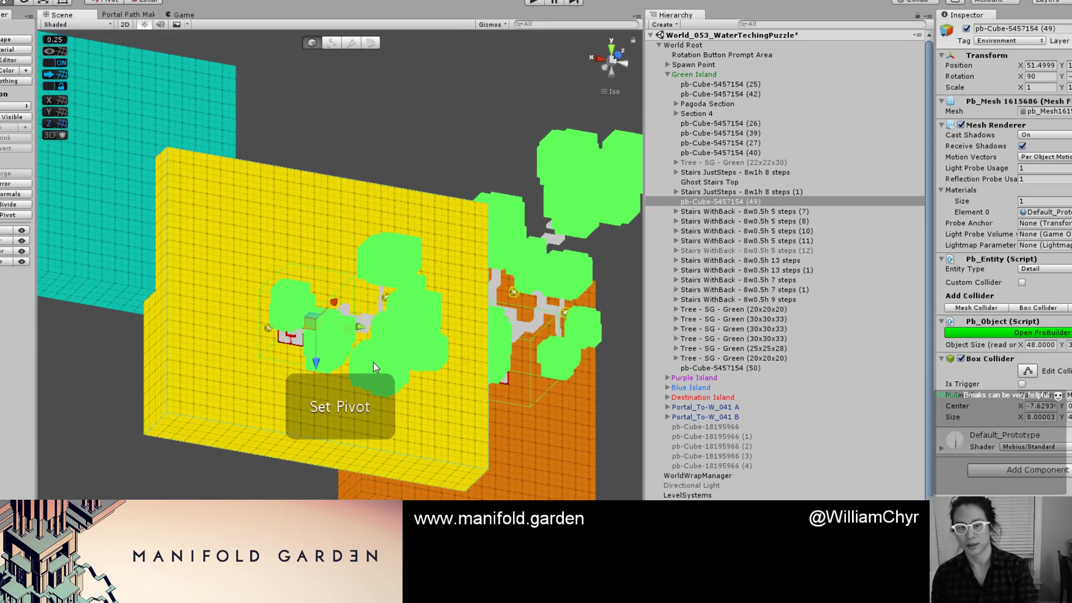
key("j")
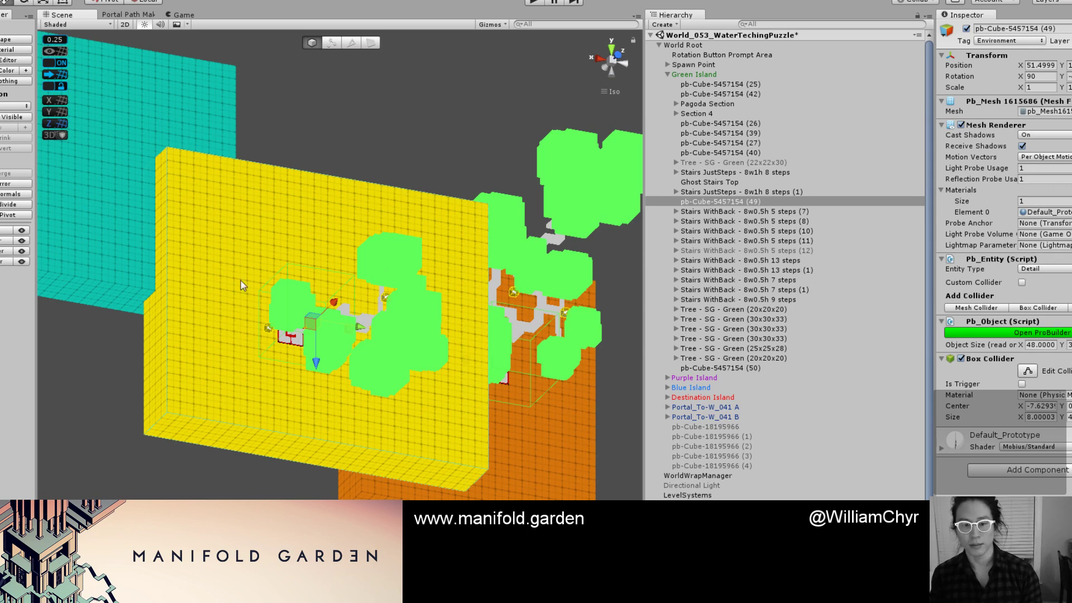
Select the teal block and examine its end and its offset from the yellow block up close.
left_click(223, 232)
scroll(223, 232, "down", 5)
left_click_drag(221, 232, 212, 193, "alt")
scroll(190, 196, "up", 4)
middle_click_drag(173, 196, 250, 280)
scroll(197, 228, "up", 4)
scroll(251, 280, "up", 3)
left_click_drag(330, 237, 462, 290, "alt")
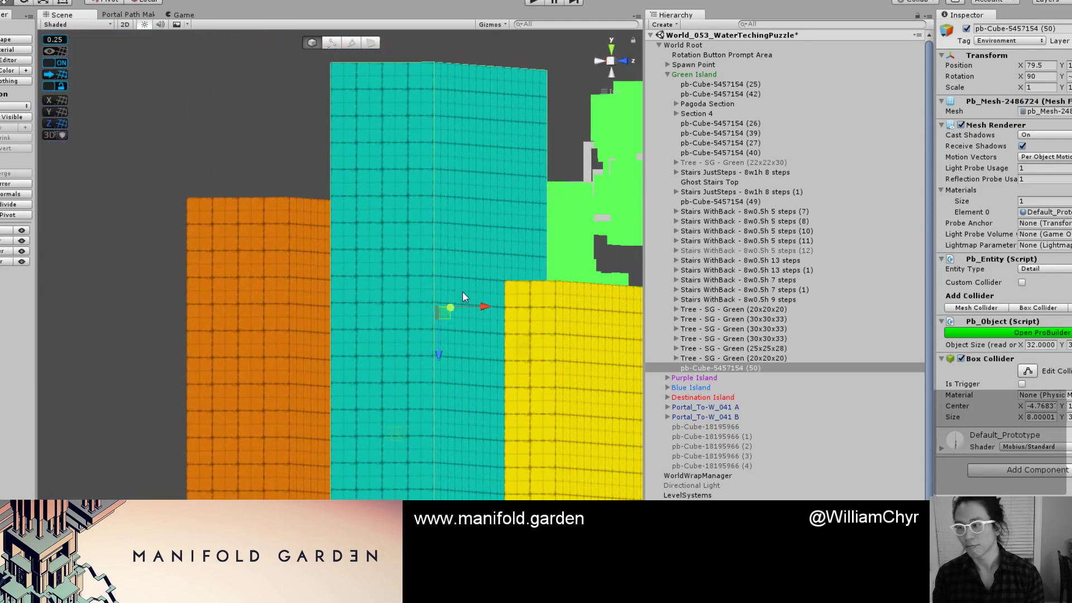
Generate a widening staircase 7 wide and 7 deep with the Staircase Generator.
left_click(224, 2)
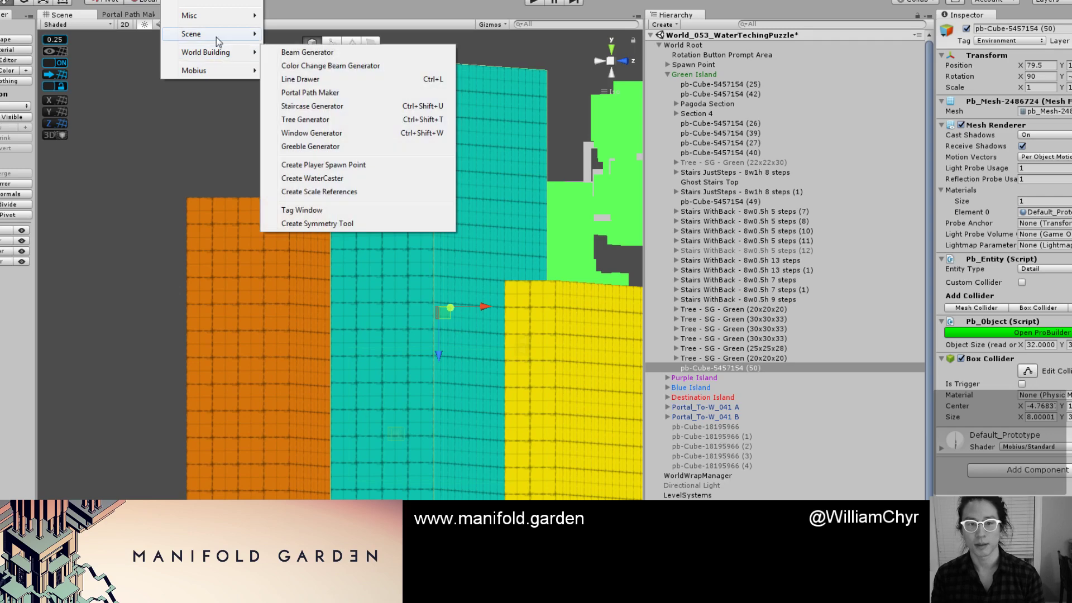
mouse_move(216, 35)
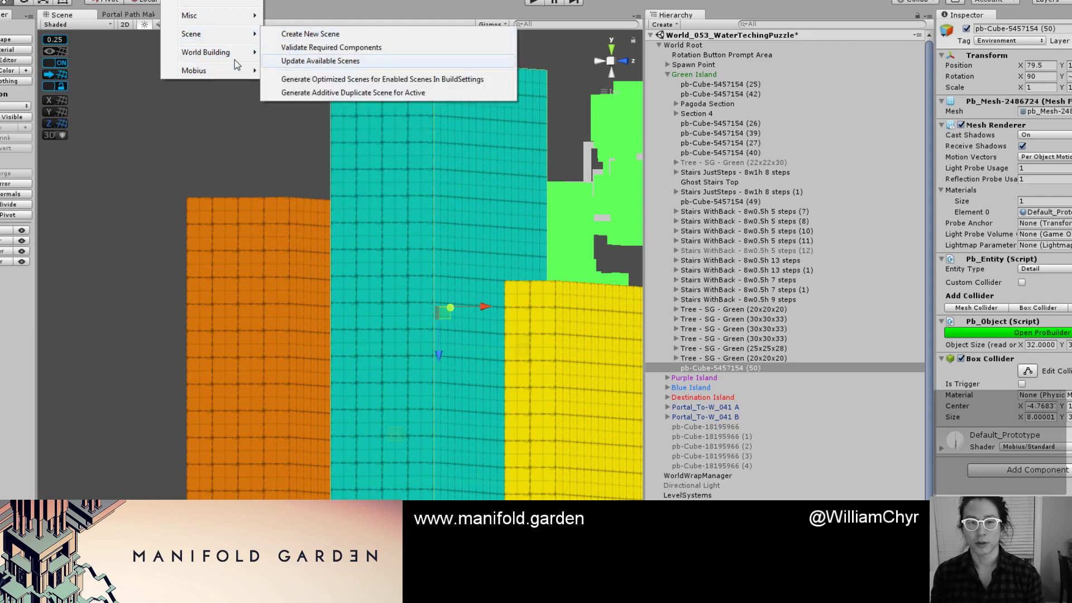
mouse_move(234, 53)
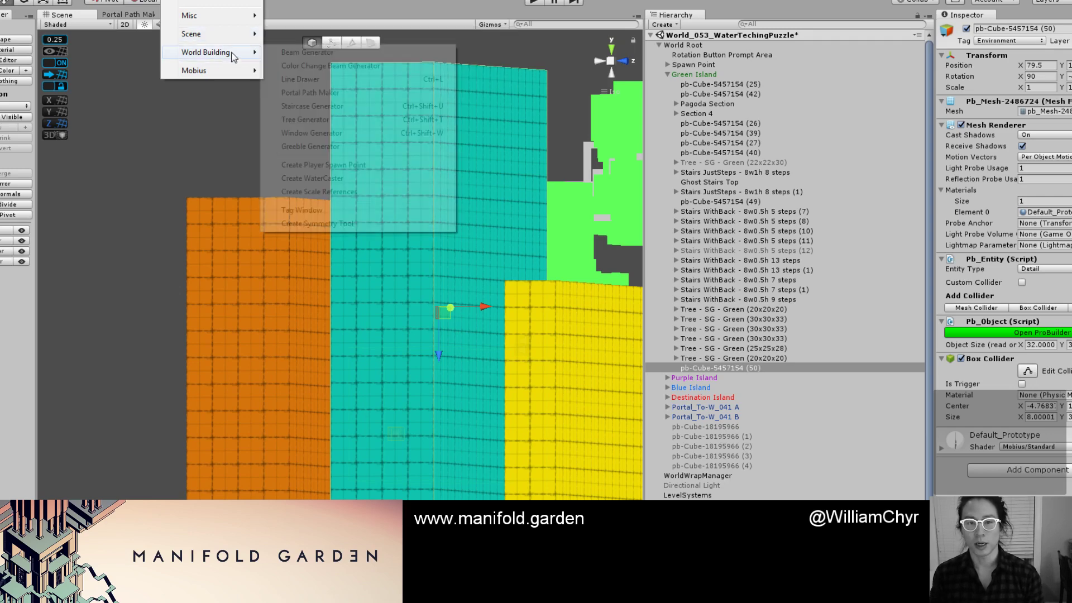
left_click(320, 108)
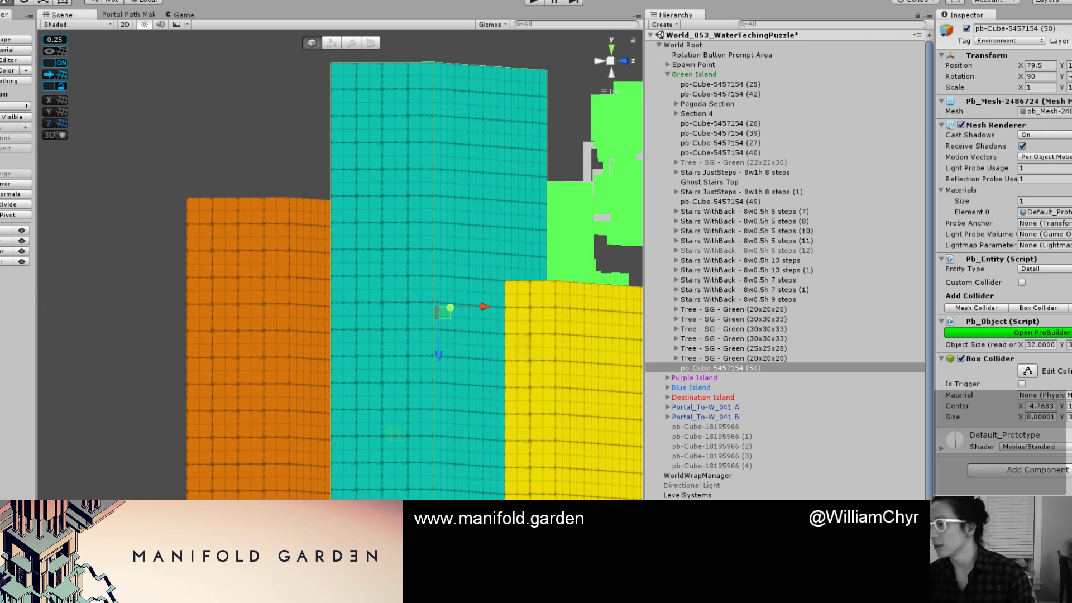
left_click_drag(553, 355, 341, 339, "alt")
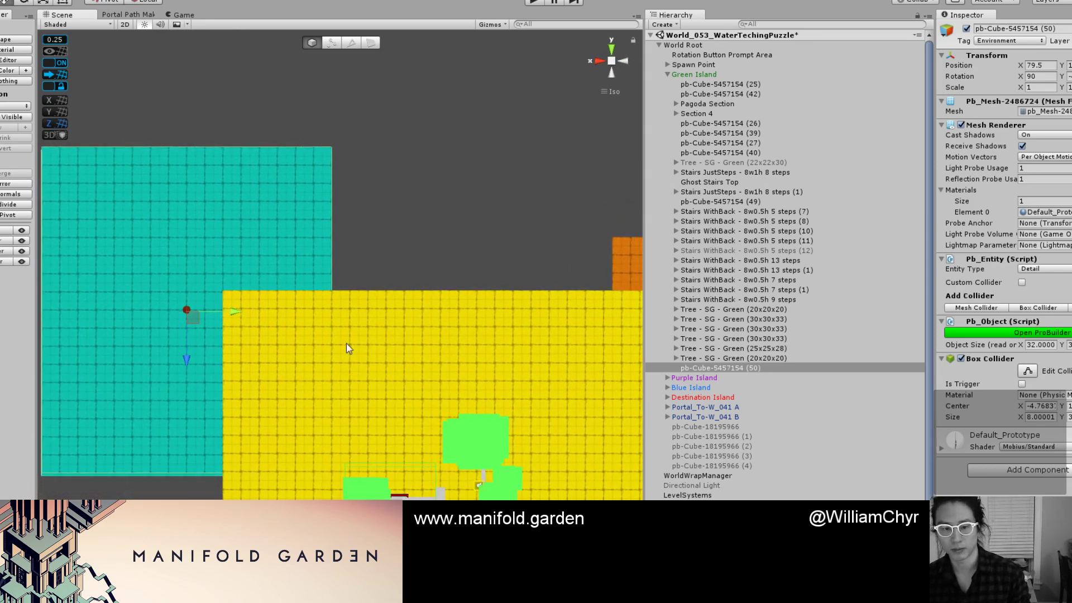
scroll(351, 344, "up", 2)
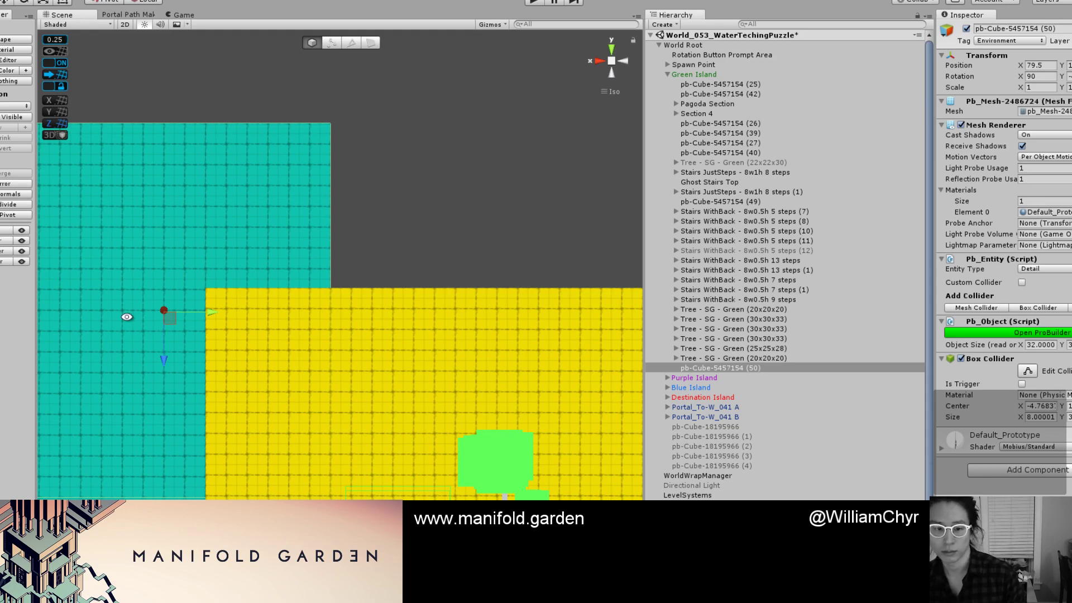
left_click_drag(190, 311, 523, 300, "alt")
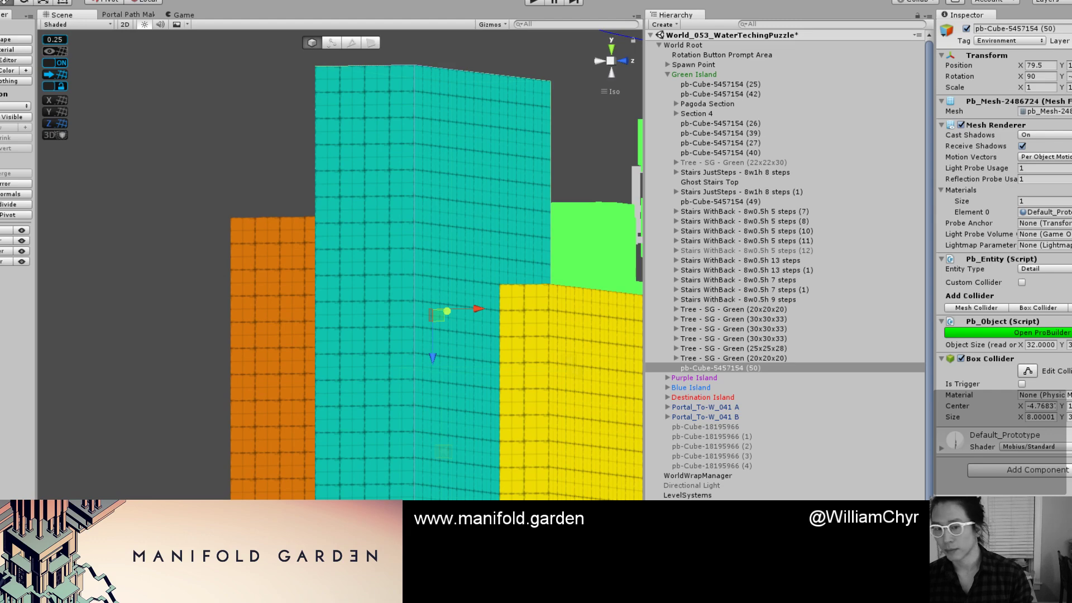
scroll(677, 383, "down", 2)
scroll(553, 373, "down", 3)
left_click_drag(553, 373, 353, 392, "alt")
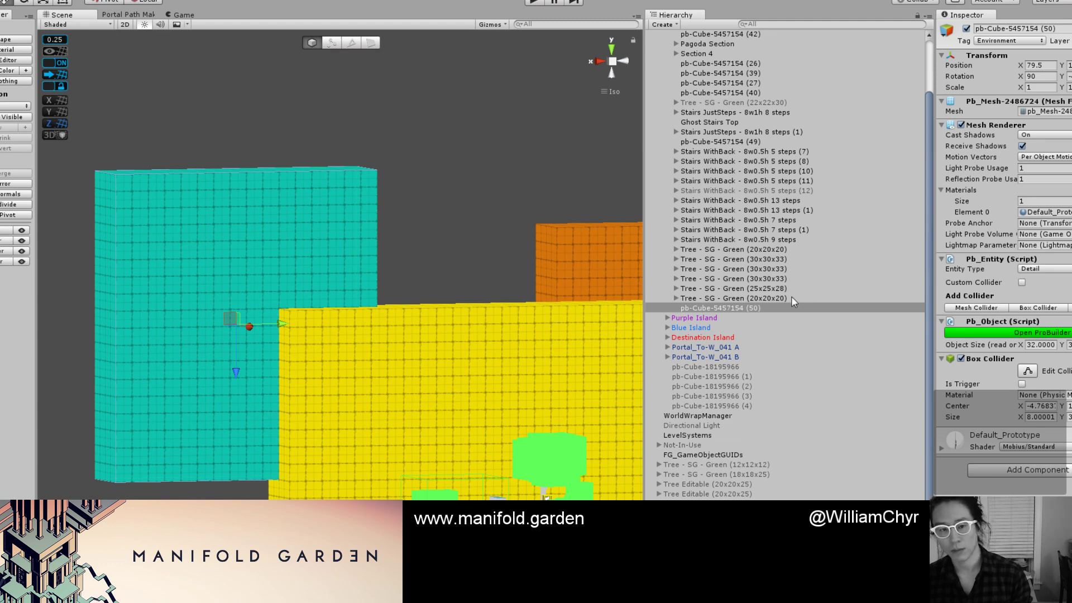
left_click_drag(390, 350, 614, 310, "alt")
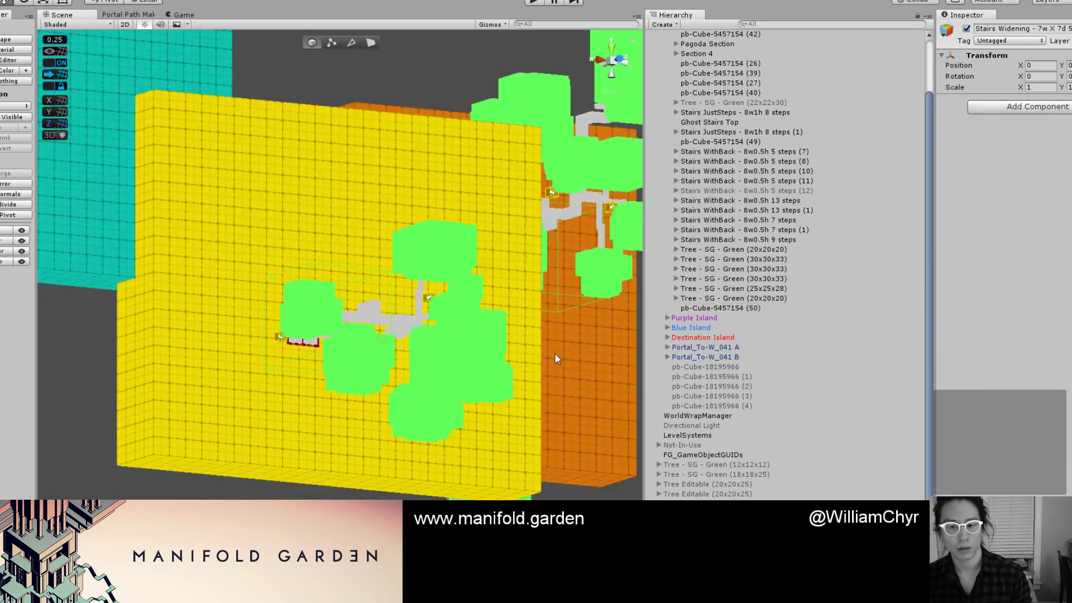
Rotate the new staircase onto its side with two snapped turns, reaching an X rotation of 180.
key("f")
left_click_drag(382, 304, 373, 377, "alt")
scroll(368, 357, "up", 5)
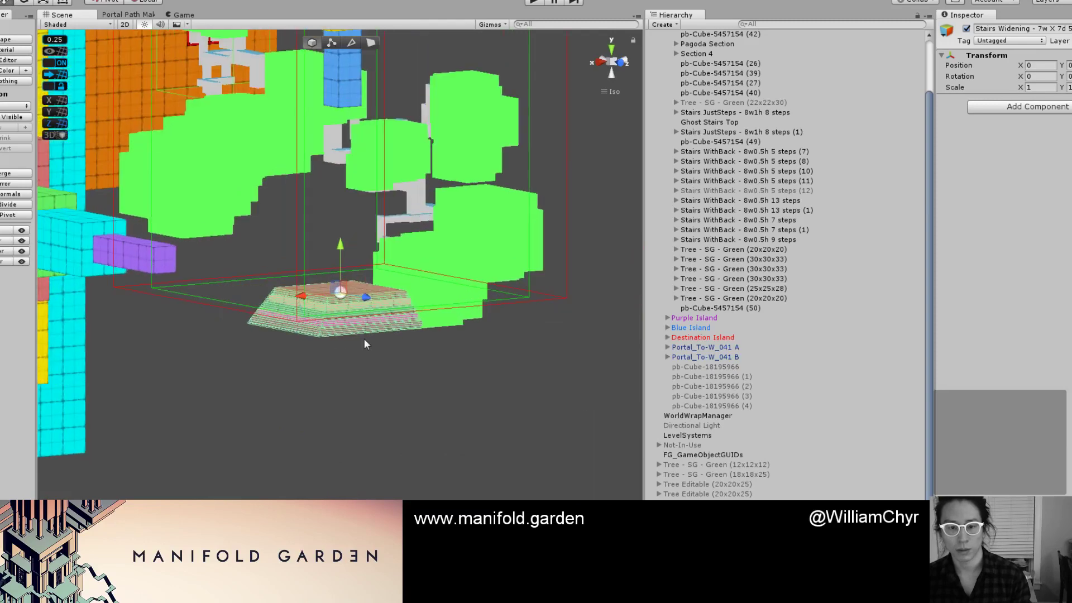
key("e")
left_click_drag(367, 290, 366, 386, "ctrl")
scroll(342, 302, "up", 1)
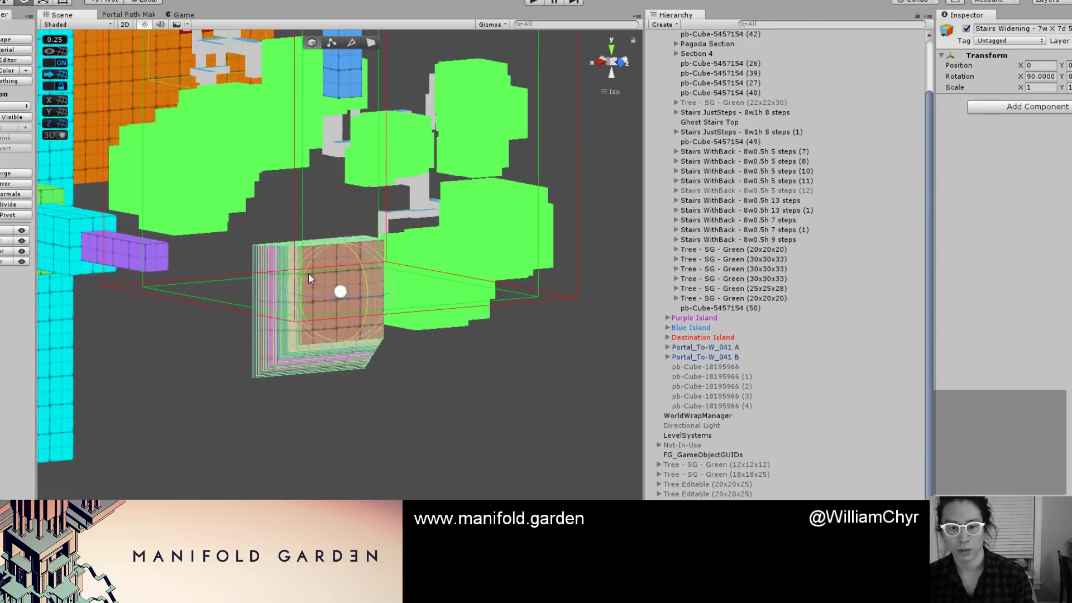
left_click_drag(306, 273, 387, 190, "ctrl")
key("w")
scroll(343, 259, "down", 3)
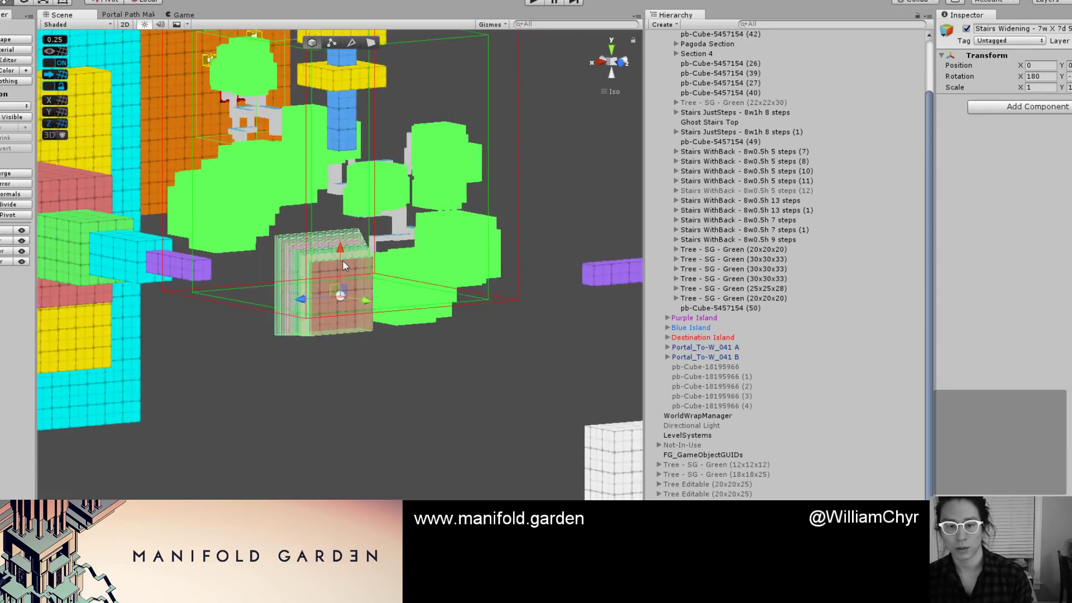
Move the 7-wide, 7-deep staircase from the world origin up to the corner where the yellow and teal blocks overlap, at X position 76.
middle_click_drag(343, 260, 440, 328)
scroll(413, 307, "down", 4)
left_click_drag(414, 311, 323, 374, "alt")
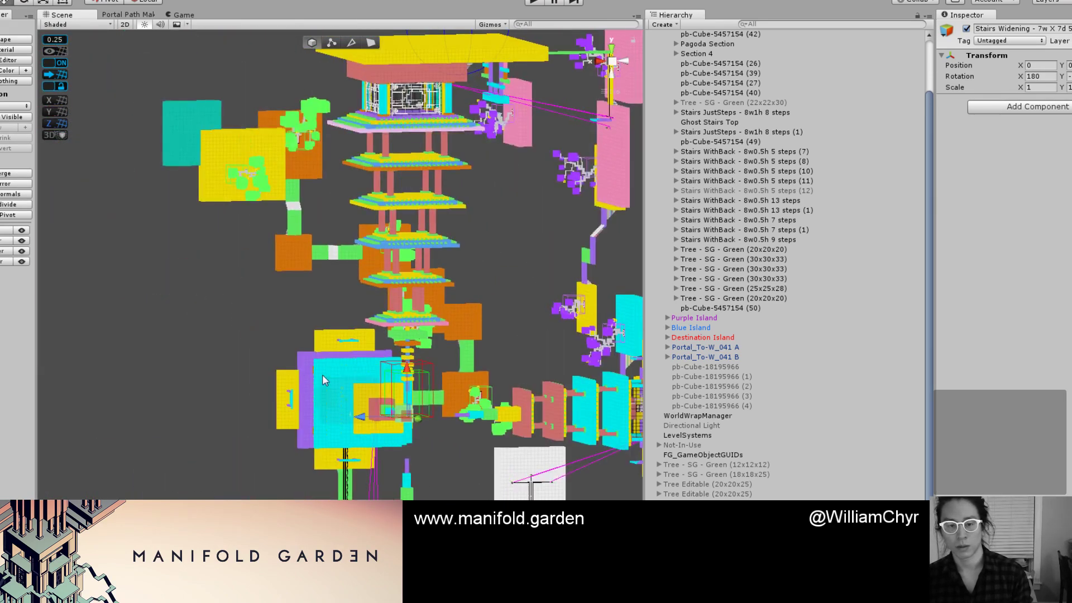
left_click_drag(412, 367, 418, 205)
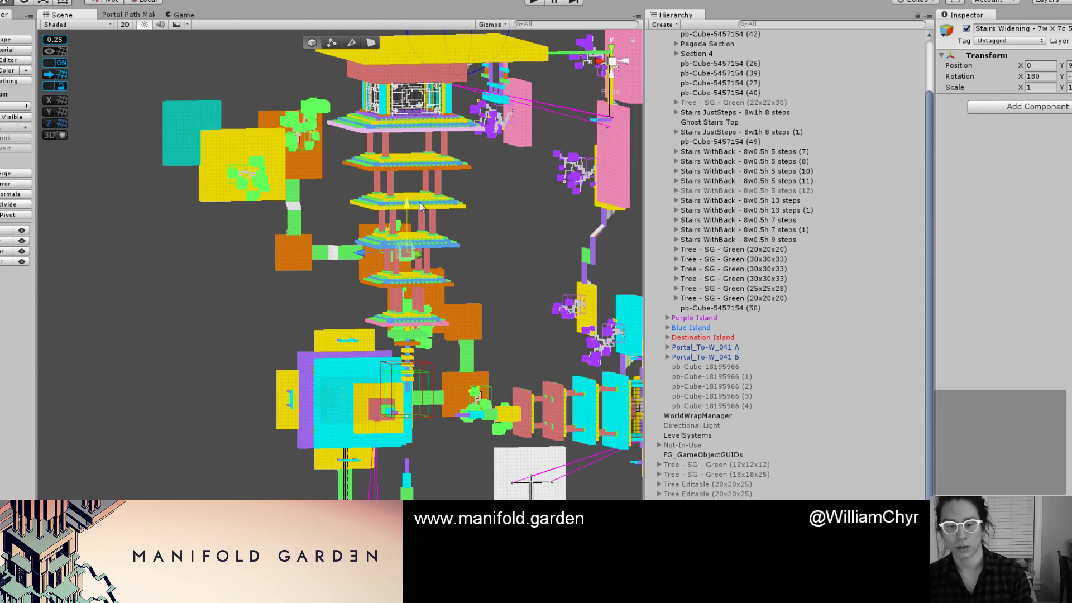
left_click_drag(377, 267, 189, 139)
key("f")
key("g")
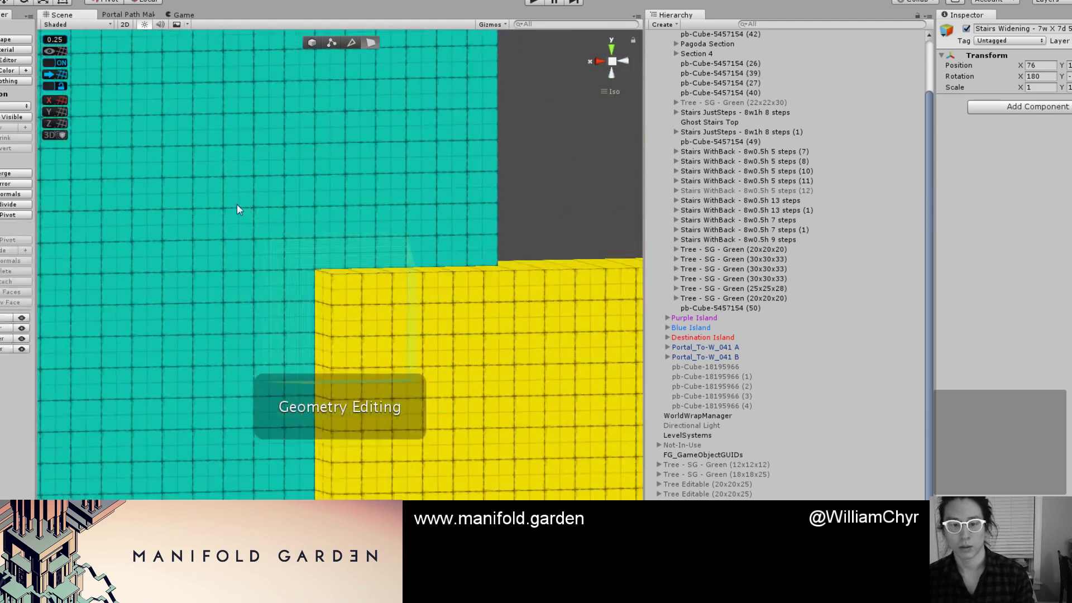
scroll(251, 255, "up", 3)
key("g")
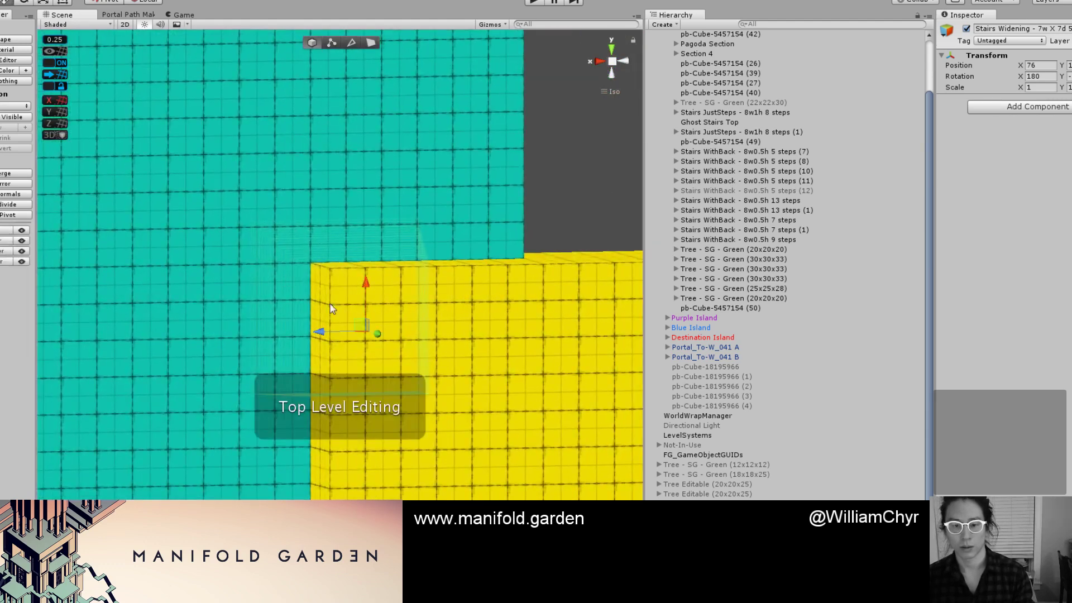
Fit the staircase around the yellow block's upper corner against the teal block, at X position 76.5.
left_click_drag(384, 336, 450, 389)
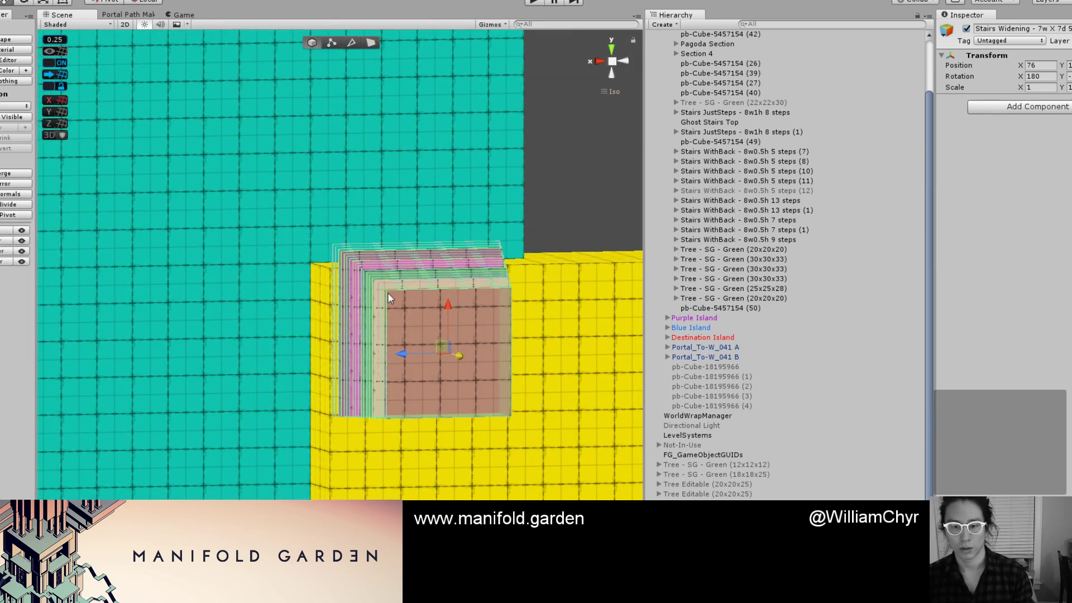
key("g")
scroll(386, 291, "down", 2)
key("g")
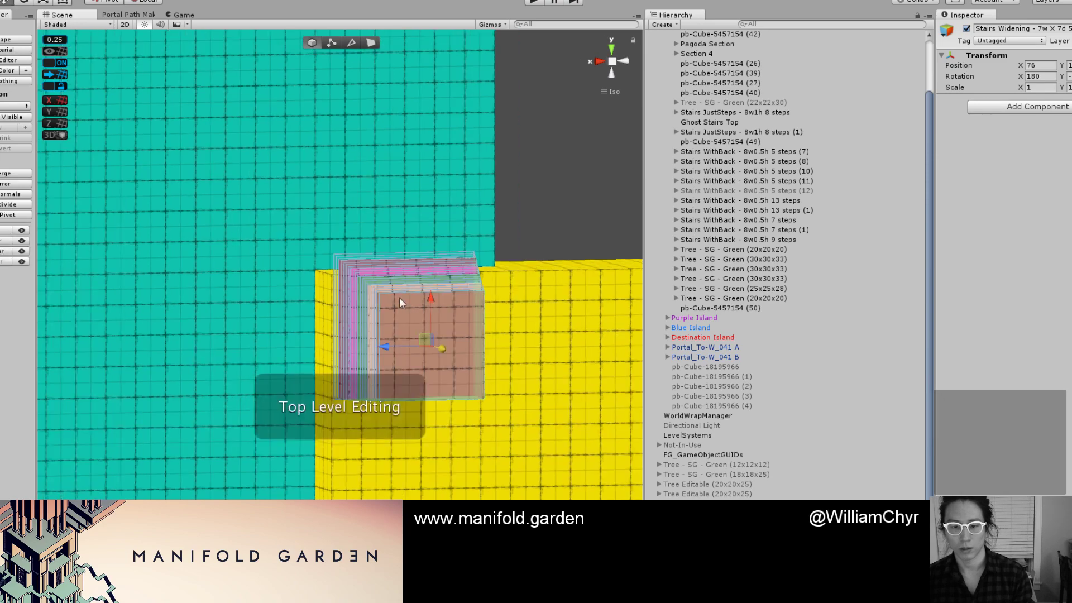
left_click_drag(333, 275, 375, 190, "alt")
scroll(352, 277, "up", 4)
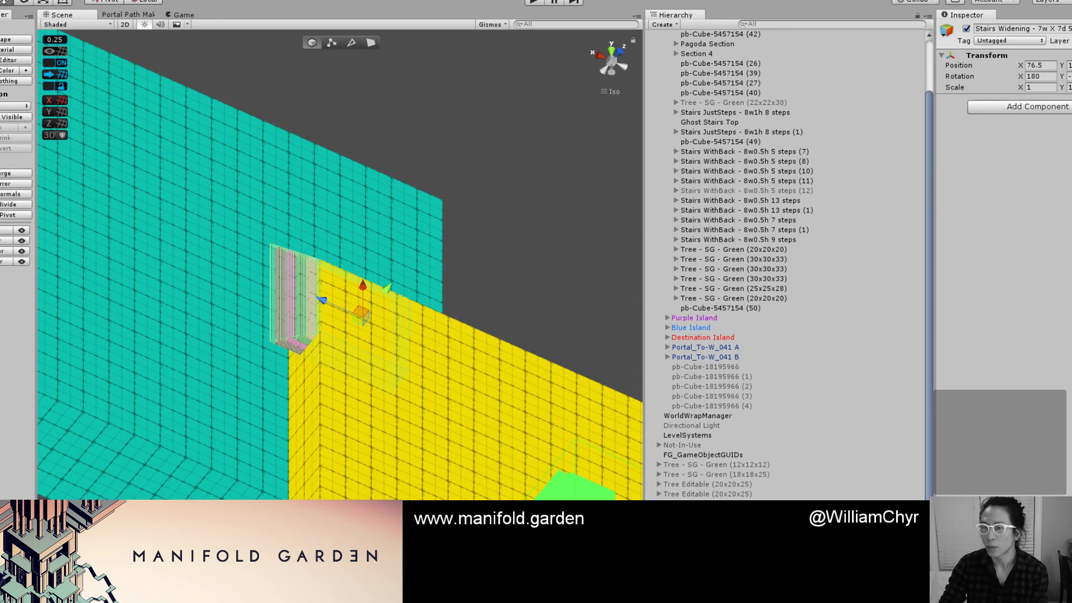
left_click_drag(178, 445, 258, 422, "alt")
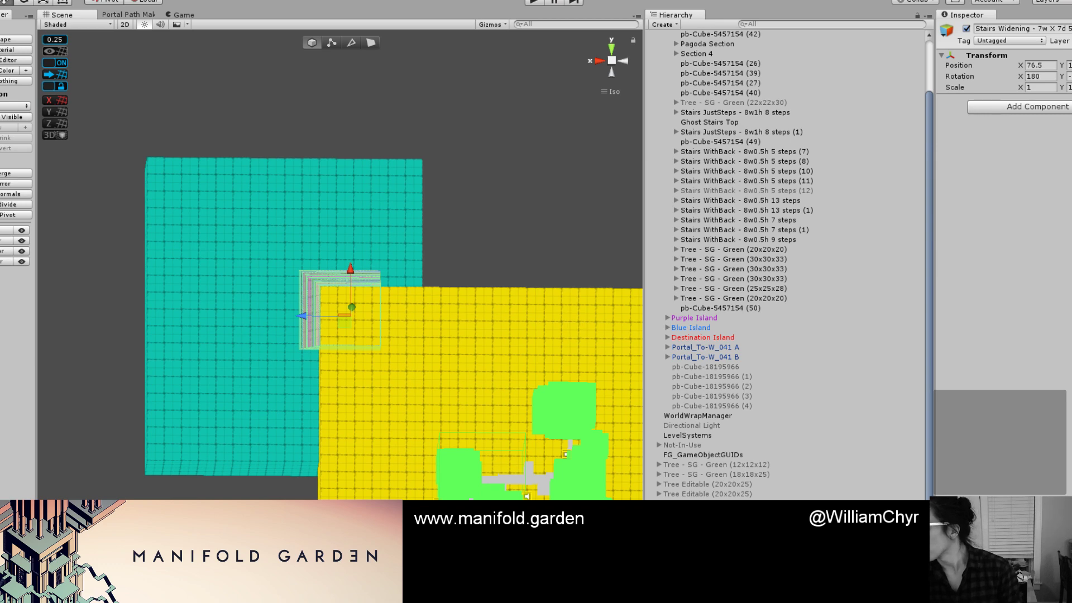
Stand the new 5-wide, 9-deep widening staircase on its side with a snapped 90-degree rotation about X.
key("f")
key("f")
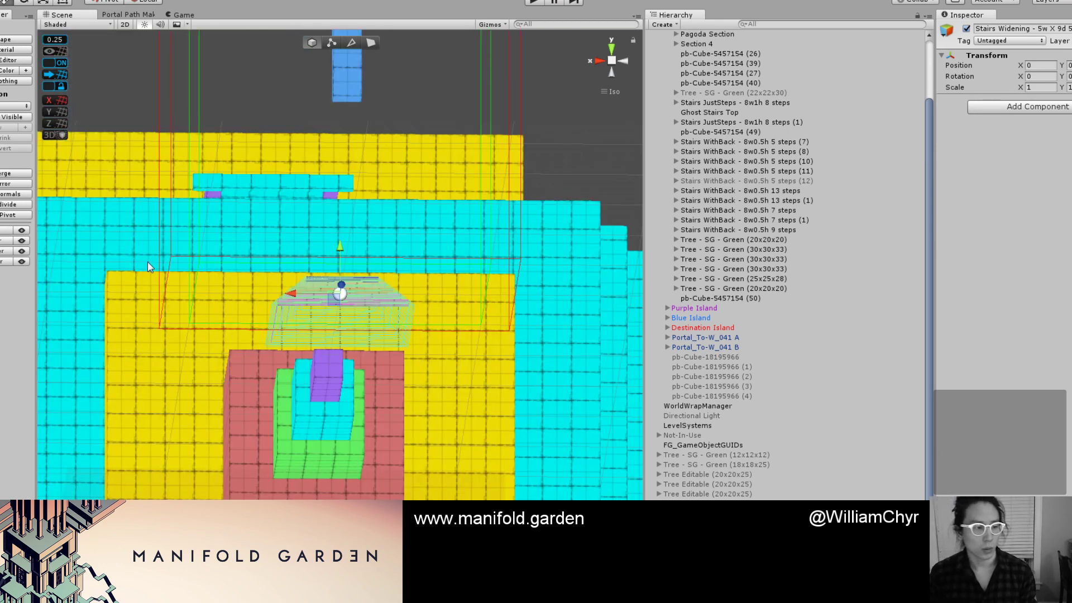
scroll(357, 243, "down", 10)
left_click_drag(357, 242, 425, 327, "alt")
scroll(413, 318, "down", 10)
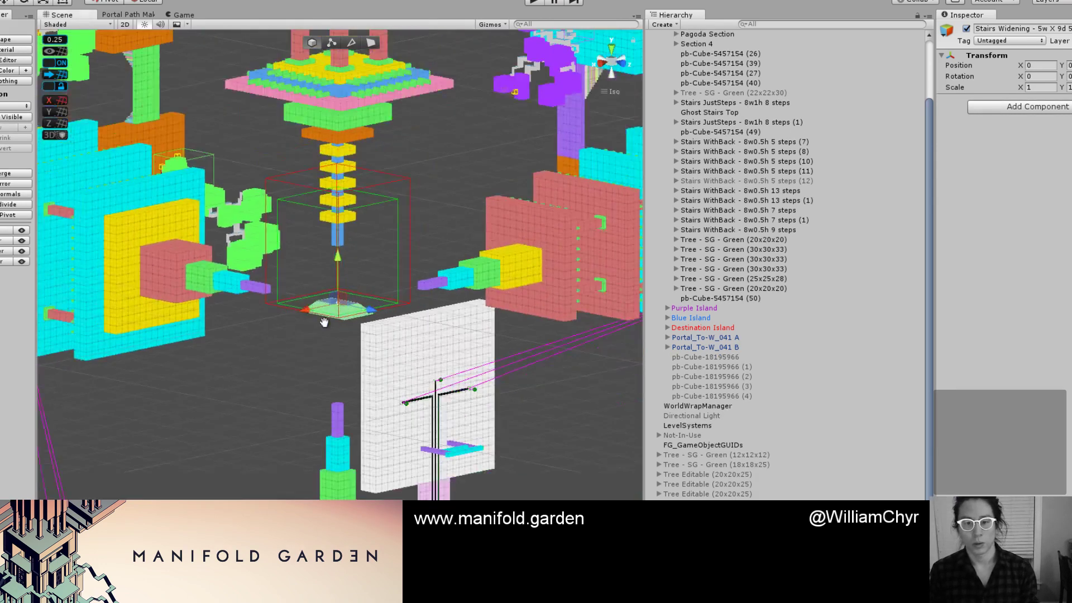
middle_click_drag(282, 257, 404, 320)
scroll(404, 321, "down", 1)
key("e")
left_click_drag(477, 342, 476, 369)
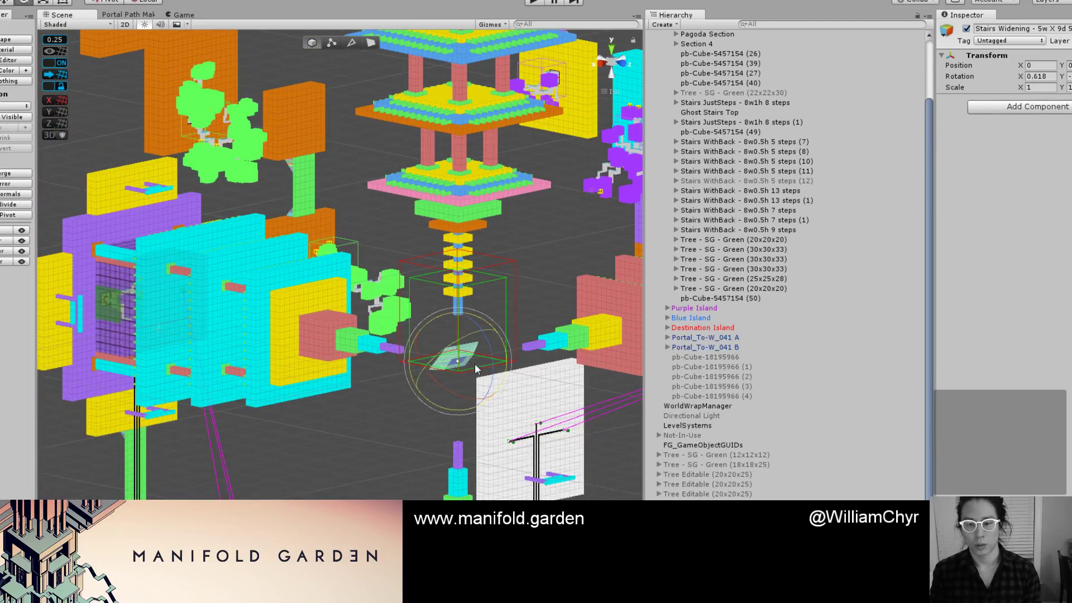
key("ctrl+z")
scroll(463, 349, "up", 1)
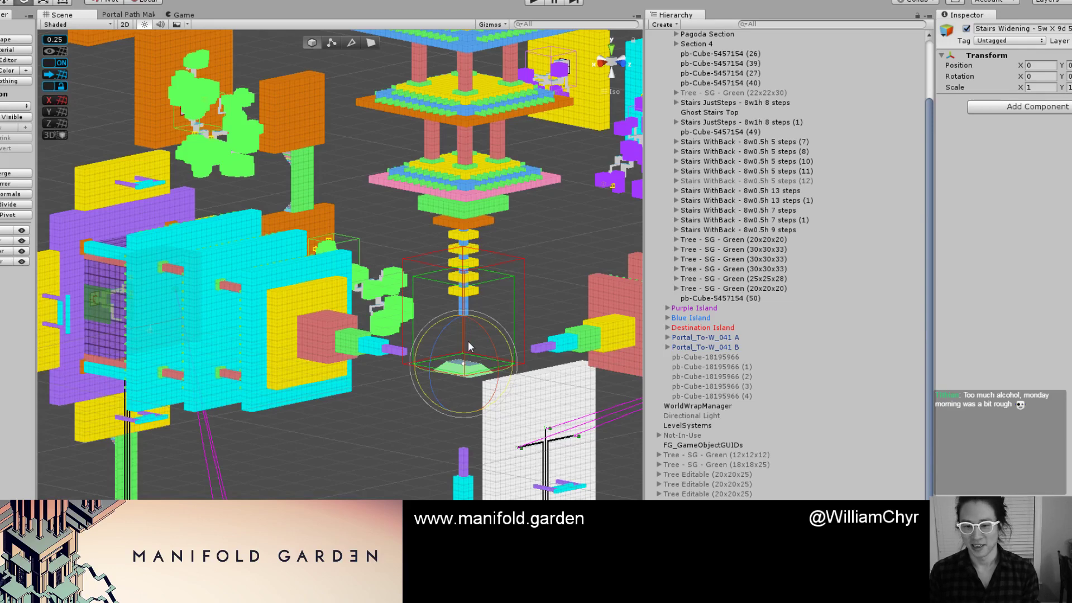
left_click_drag(494, 351, 495, 409, "ctrl")
key("w")
scroll(460, 347, "down", 5)
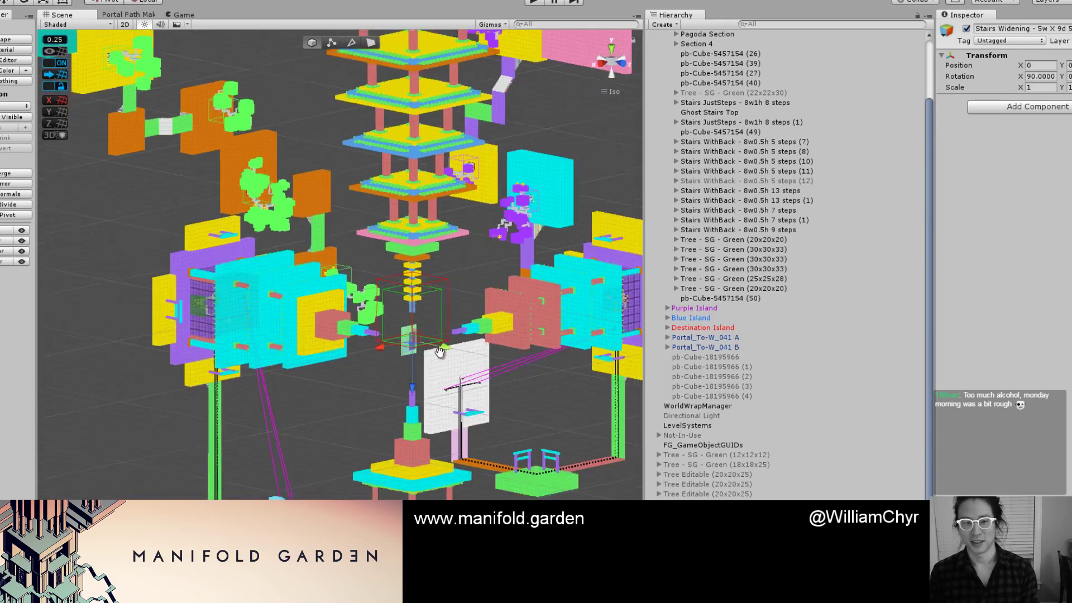
Move the 5-wide, 9-deep staircase to the yellow block's upper edge beside the teal block, at X position 70.5.
middle_click_drag(460, 347, 537, 438)
left_click_drag(537, 438, 231, 138, "alt")
key("f")
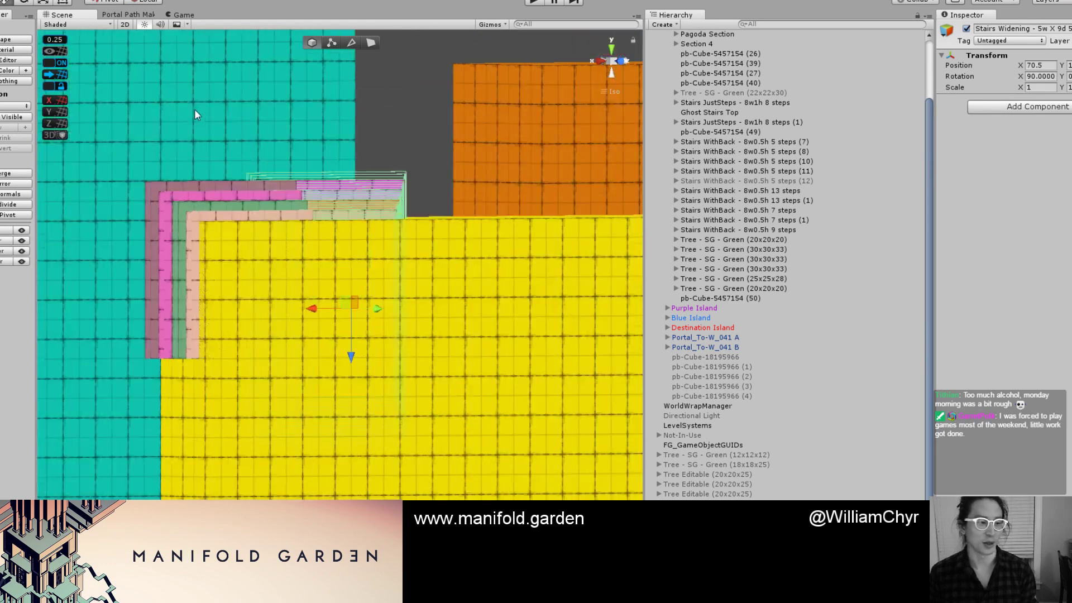
Delete the older 7-wide, 7-deep staircase from the yellow block's corner and select the remaining staircase on its upper edge.
left_click_drag(239, 263, 298, 313, "alt")
left_click(282, 274)
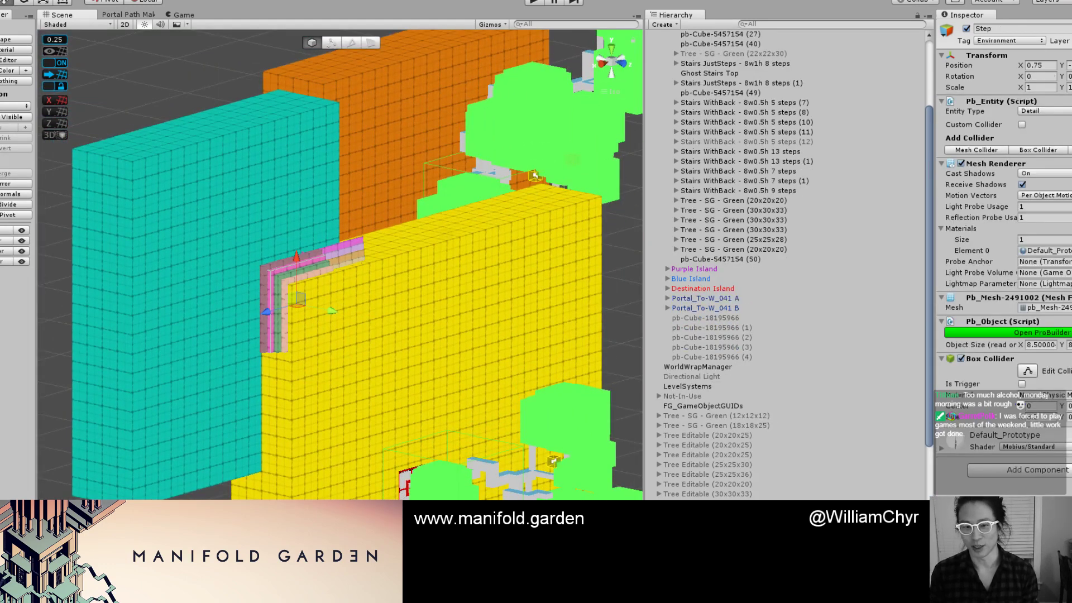
right_click(677, 543)
left_click(728, 375)
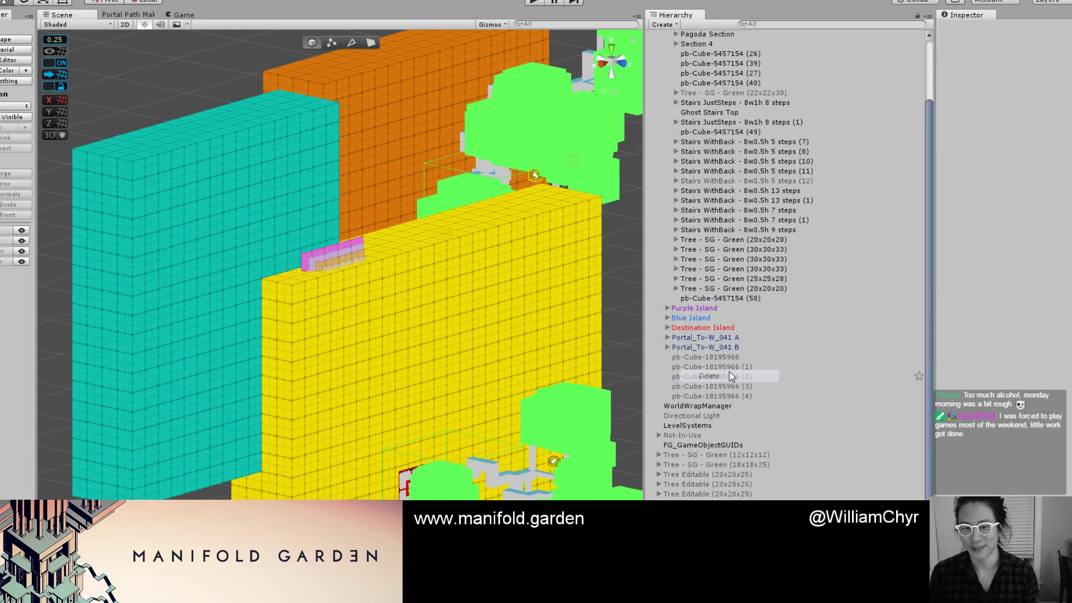
scroll(339, 244, "up", 6)
left_click(339, 244)
scroll(362, 258, "up", 3)
left_click_drag(363, 257, 297, 373, "alt")
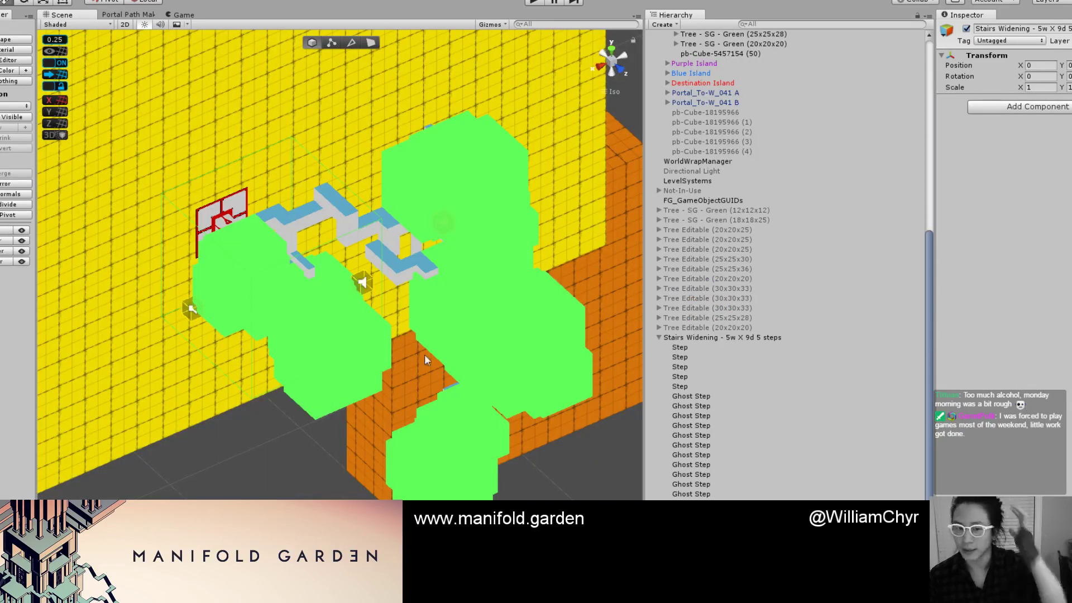
Move the newly generated 5-wide, 9-deep staircase from the world origin toward the yellow and teal blocks, at X position 166.
key("f")
scroll(130, 295, "down", 12)
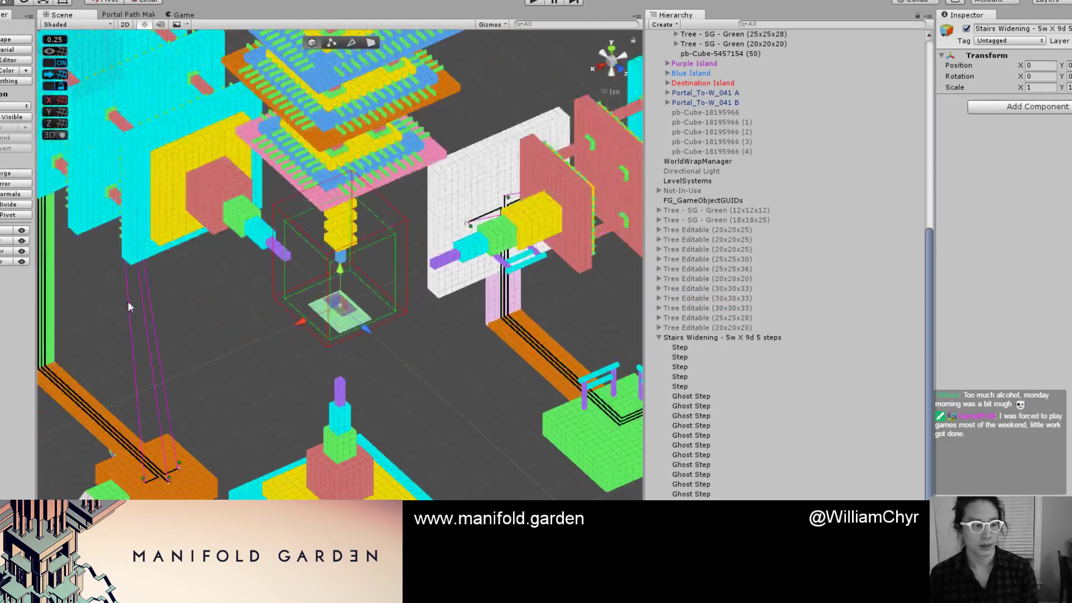
middle_click_drag(180, 329, 337, 356)
scroll(337, 357, "down", 6)
scroll(337, 360, "down", 6)
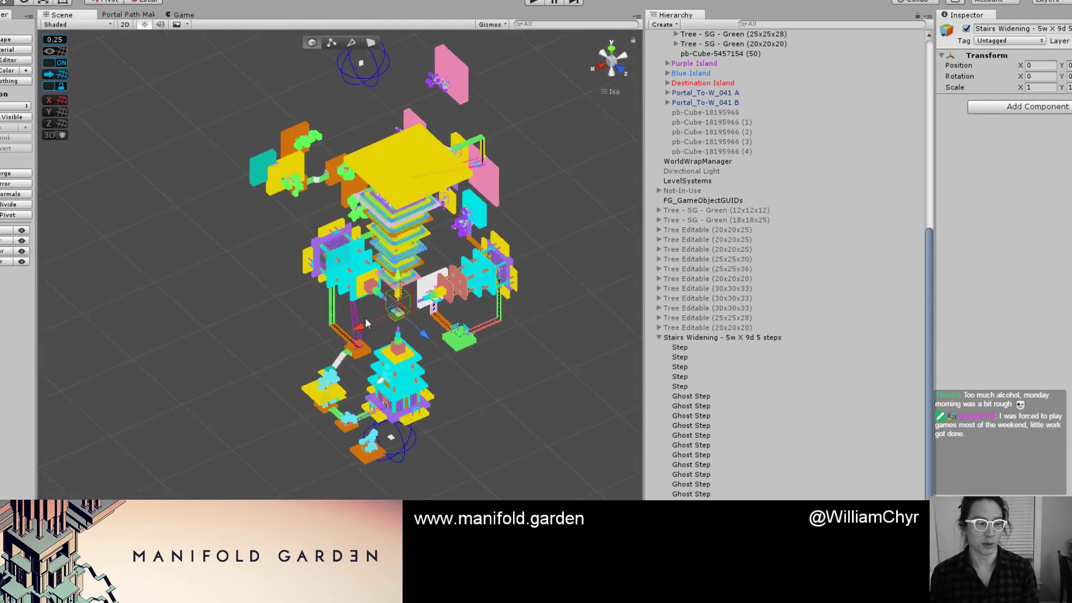
left_click_drag(400, 277, 214, 168)
scroll(412, 147, "up", 5)
scroll(313, 148, "up", 3)
scroll(235, 162, "up", 1)
scroll(239, 156, "up", 3)
key("f")
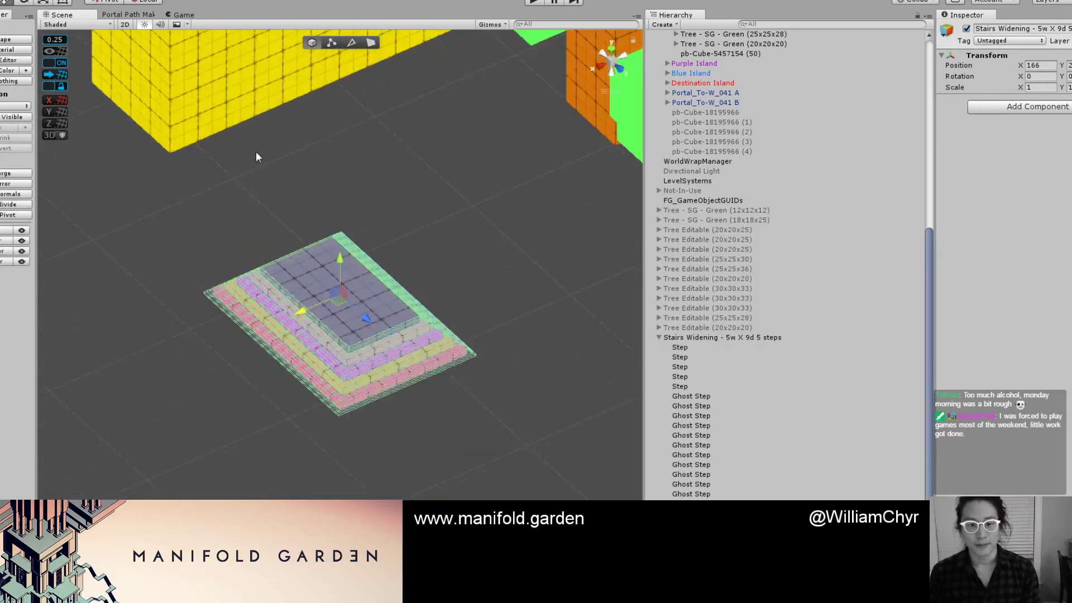
Rotate the new staircase 90 degrees about X so that it stands parallel to the yellow block's face.
scroll(263, 162, "down", 3)
scroll(289, 216, "down", 2)
key("g")
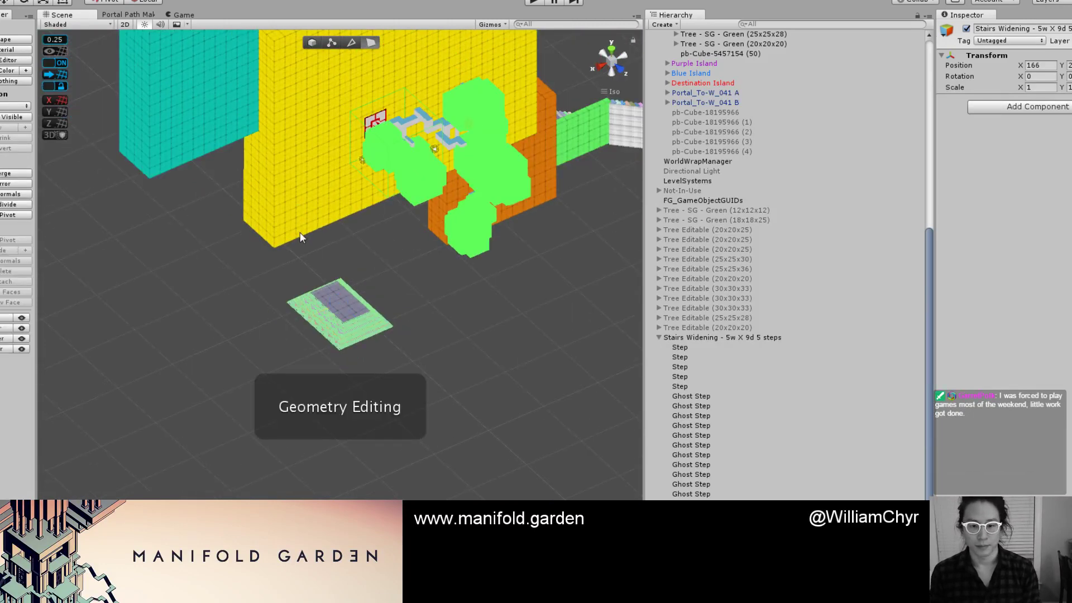
key("g")
key("e")
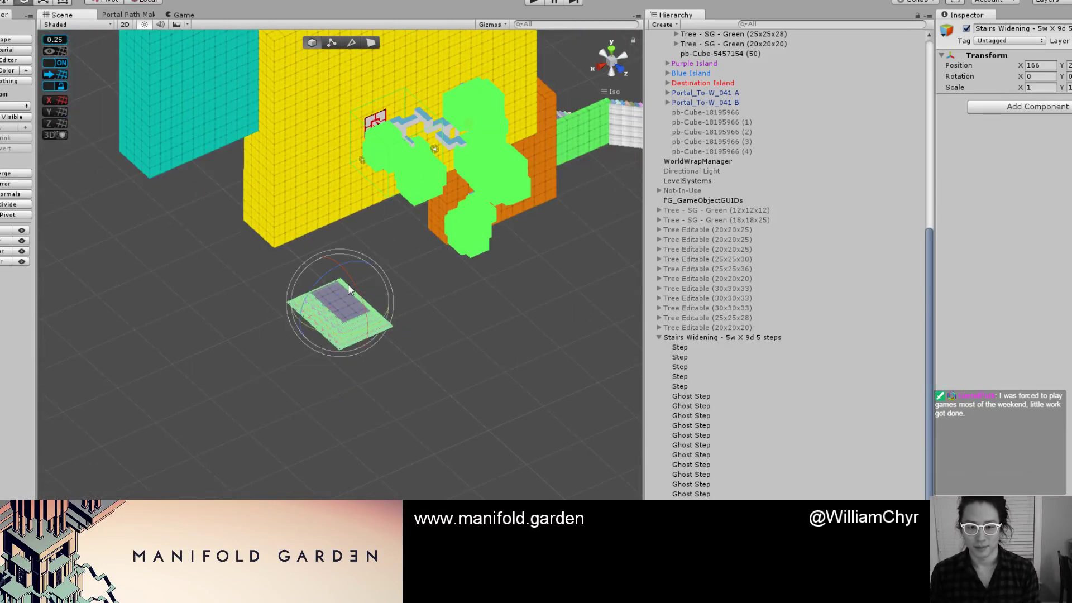
mouse_move(347, 298)
left_mouse_down()
mouse_move(352, 332)
mouse_move(328, 291)
left_mouse_up()
key("w")
Fit the upright staircase around the yellow block's upper corner against the teal block, at X position 77.5.
middle_click_drag(317, 229, 323, 282)
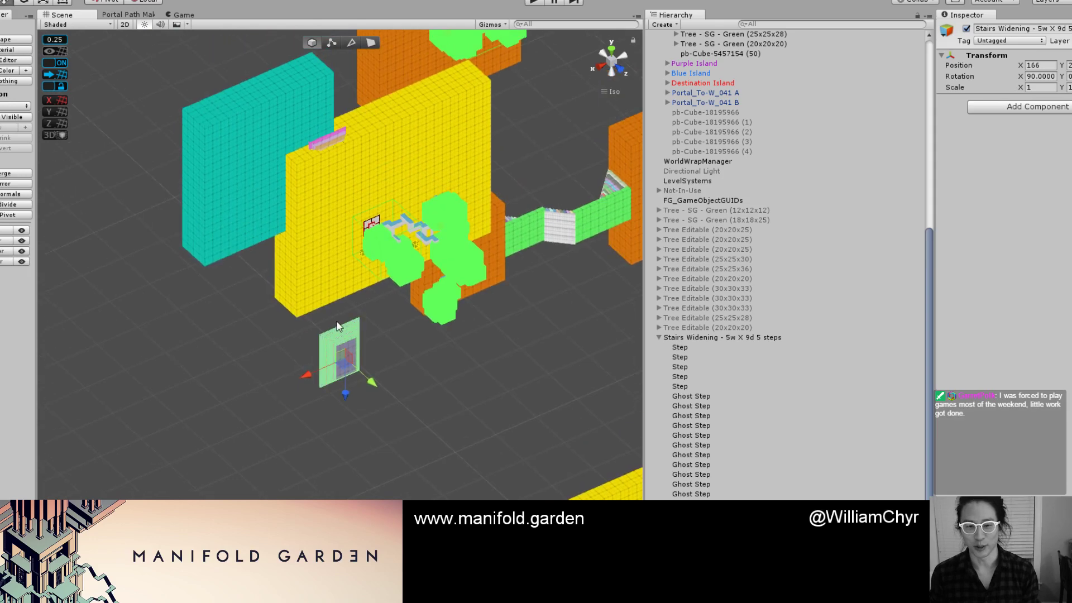
left_click_drag(337, 344, 299, 176)
key("f")
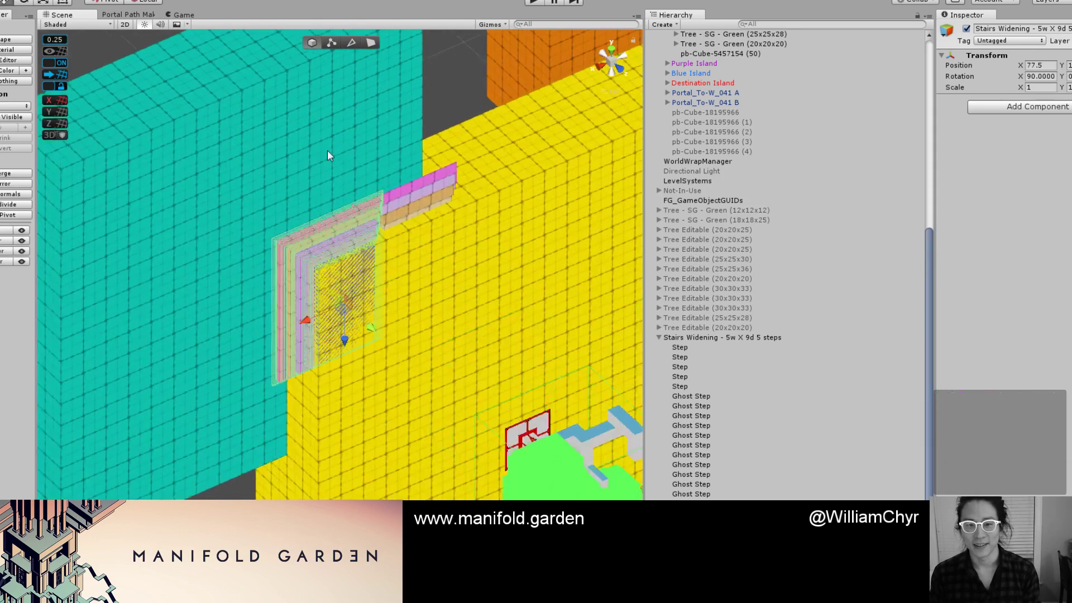
Delete the previous staircase protruding along the yellow block's upper edge and select the new corner staircase.
left_click(403, 214)
left_click(703, 337)
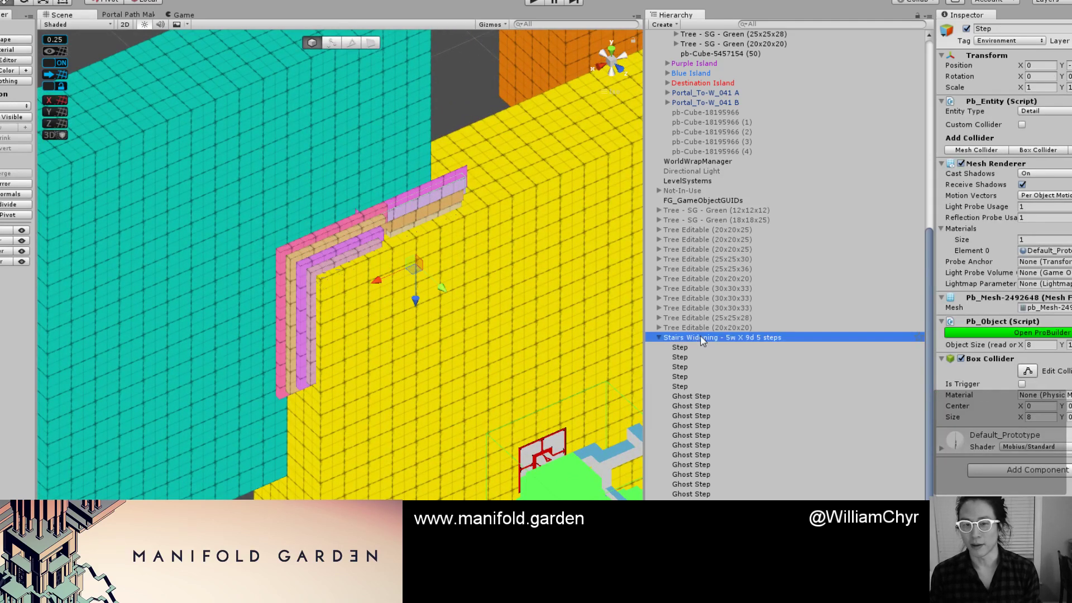
right_click(704, 338)
left_click(728, 402)
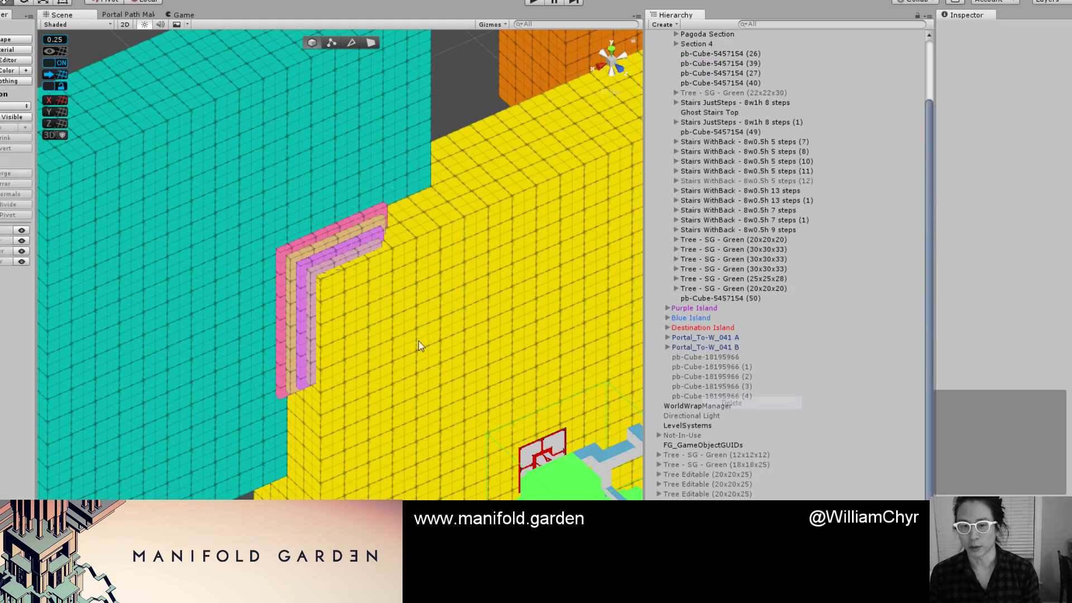
left_click(316, 279)
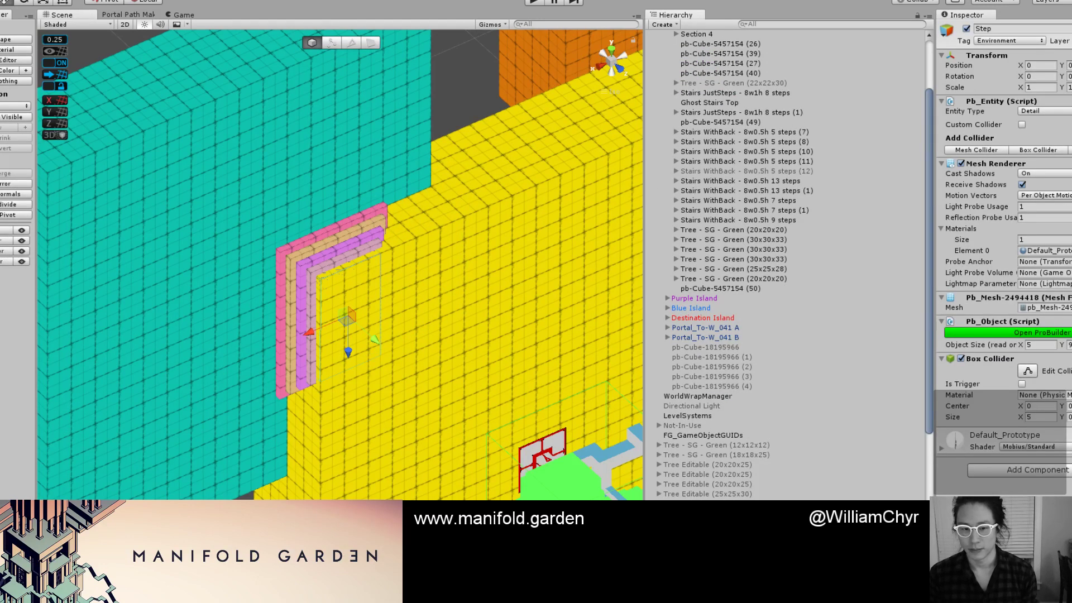
left_click(316, 279)
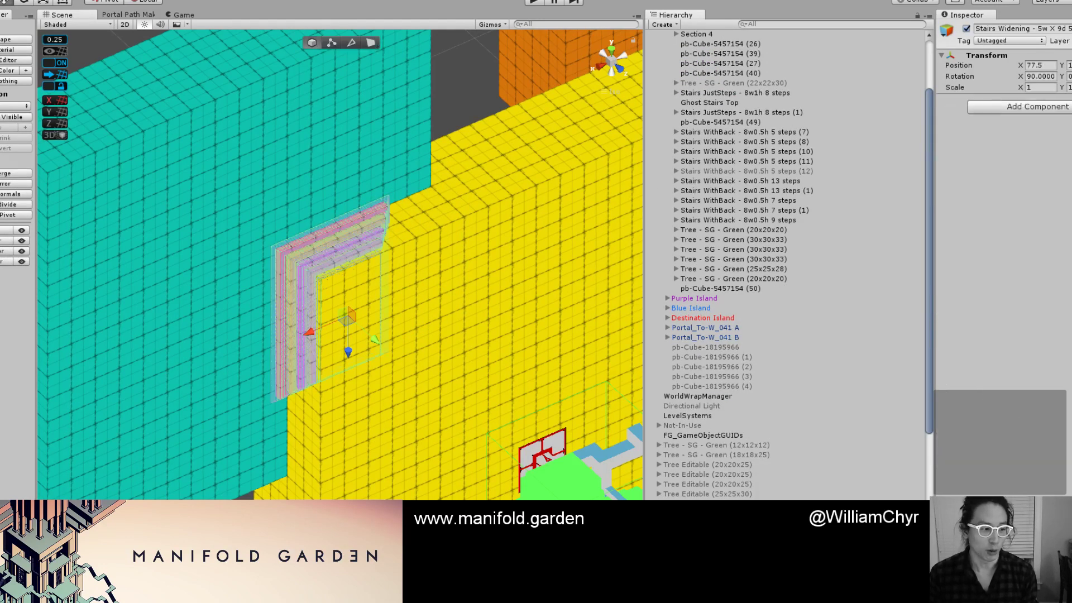
Select the teal block behind the corner staircase and shift it along X to position 80.5.
left_click_drag(514, 397, 249, 256, "alt")
left_click(249, 255)
key("f")
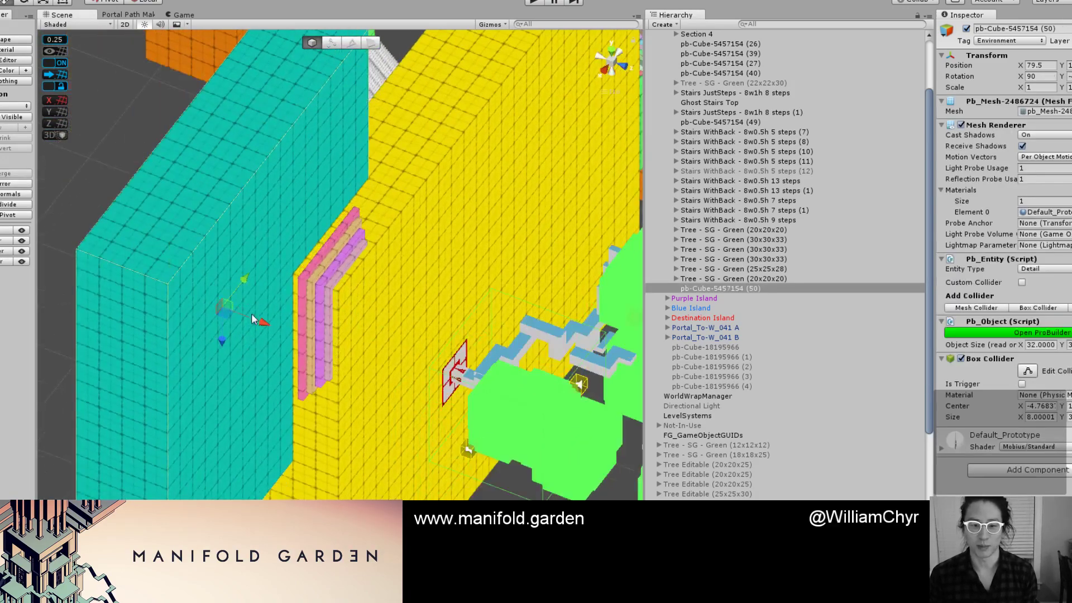
left_click_drag(259, 356, 355, 219, "alt")
left_click_drag(310, 300, 185, 430)
scroll(312, 369, "up", 2)
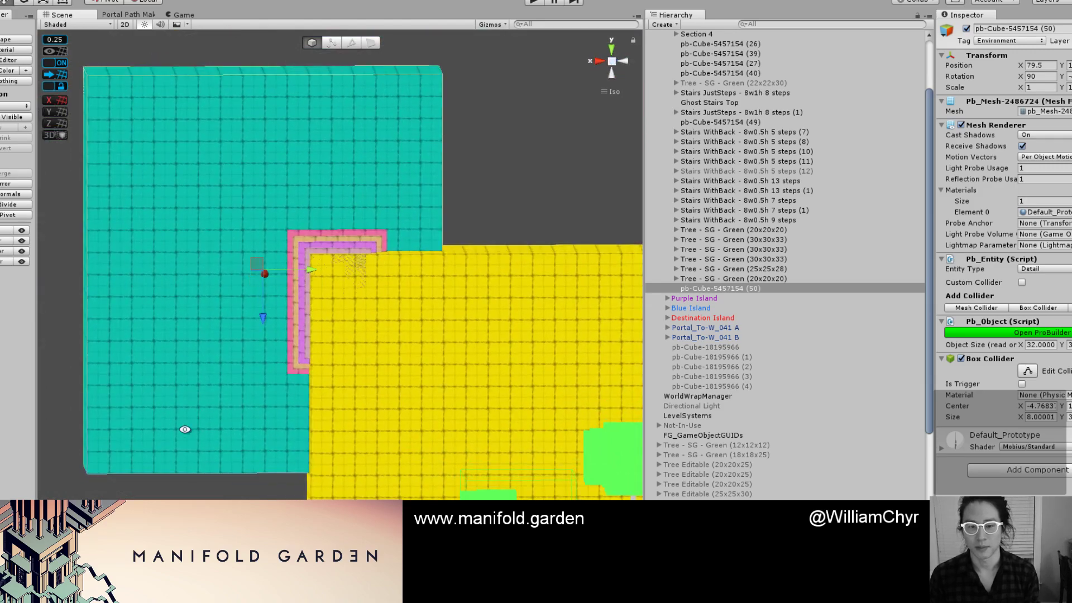
scroll(240, 301, "up", 4)
scroll(240, 301, "down", 6)
left_click_drag(240, 301, 317, 198, "alt")
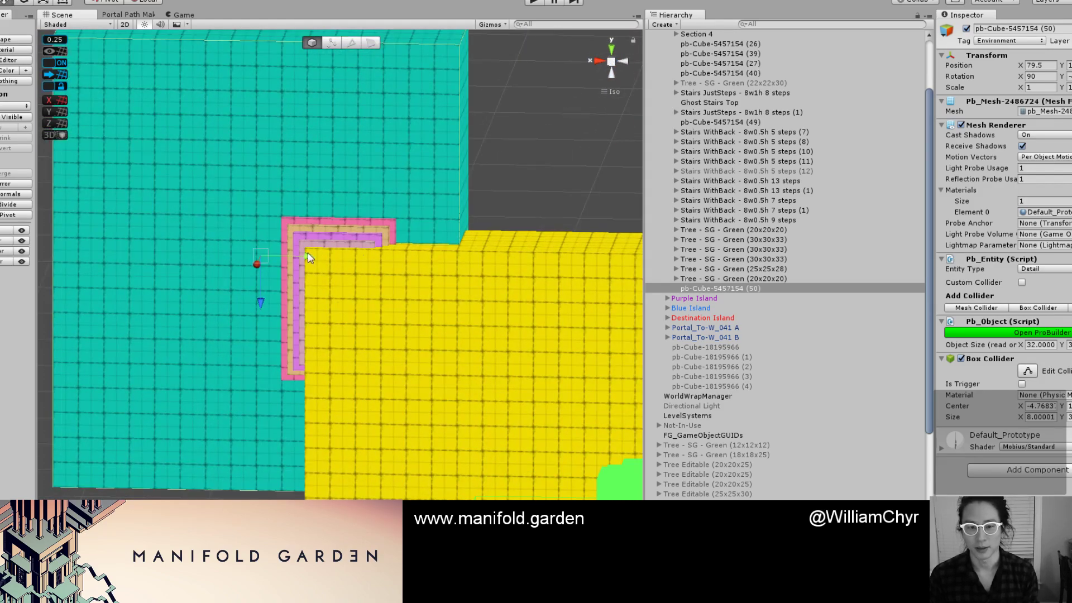
left_click_drag(307, 253, 293, 259)
scroll(257, 290, "down", 8)
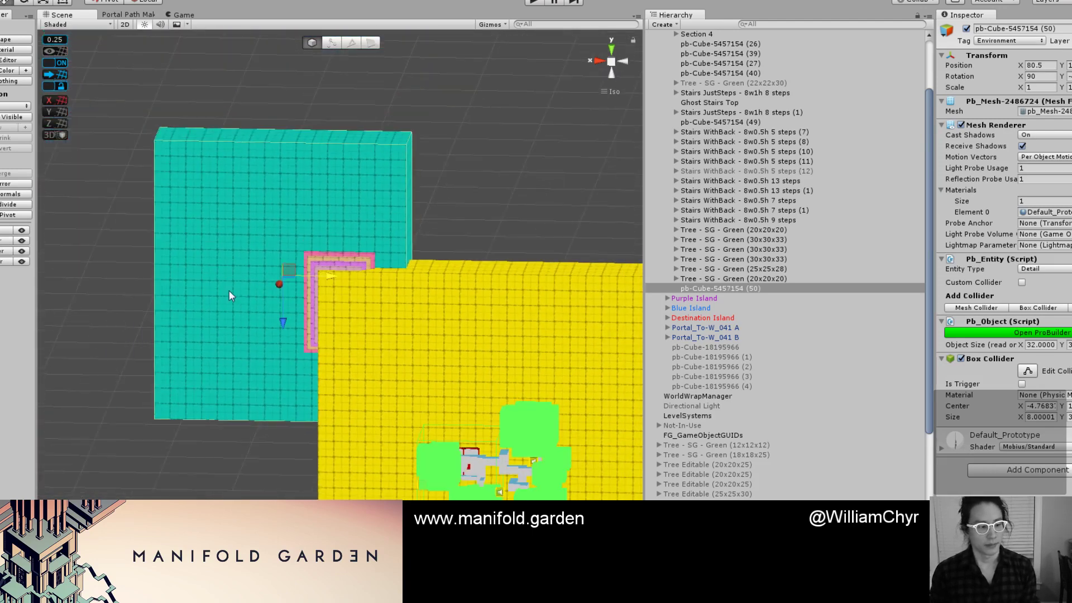
Examine the Green Island layout from the side and front, checking the lower orange block and its green tree.
scroll(229, 272, "down", 9)
left_click_drag(222, 272, 415, 346, "alt")
scroll(254, 273, "up", 8)
scroll(331, 329, "up", 8)
left_click(407, 346)
left_click(458, 359, "shift")
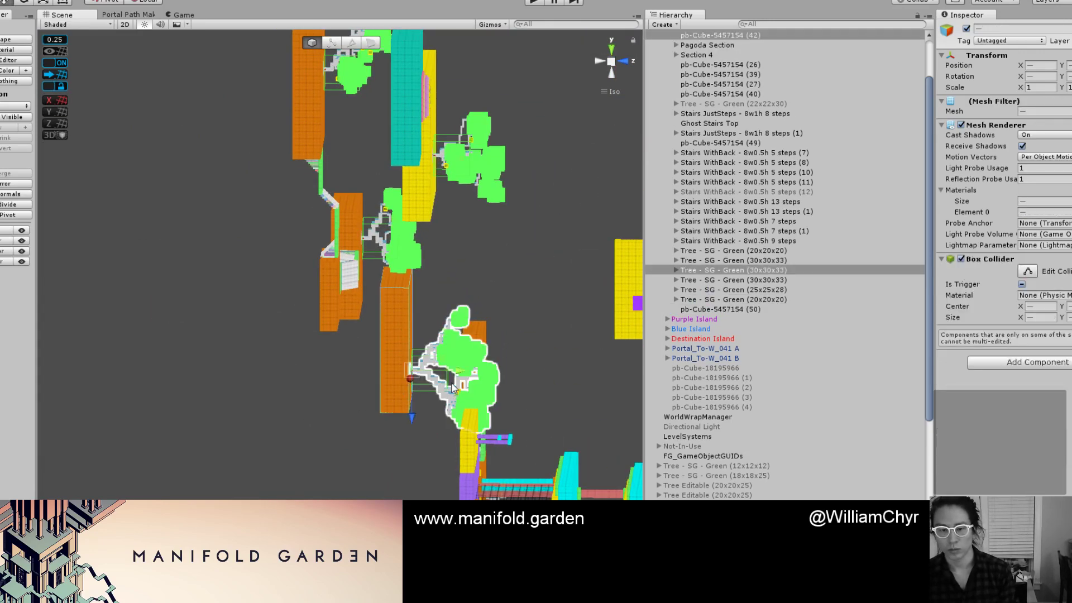
left_click_drag(350, 378, 389, 349, "alt")
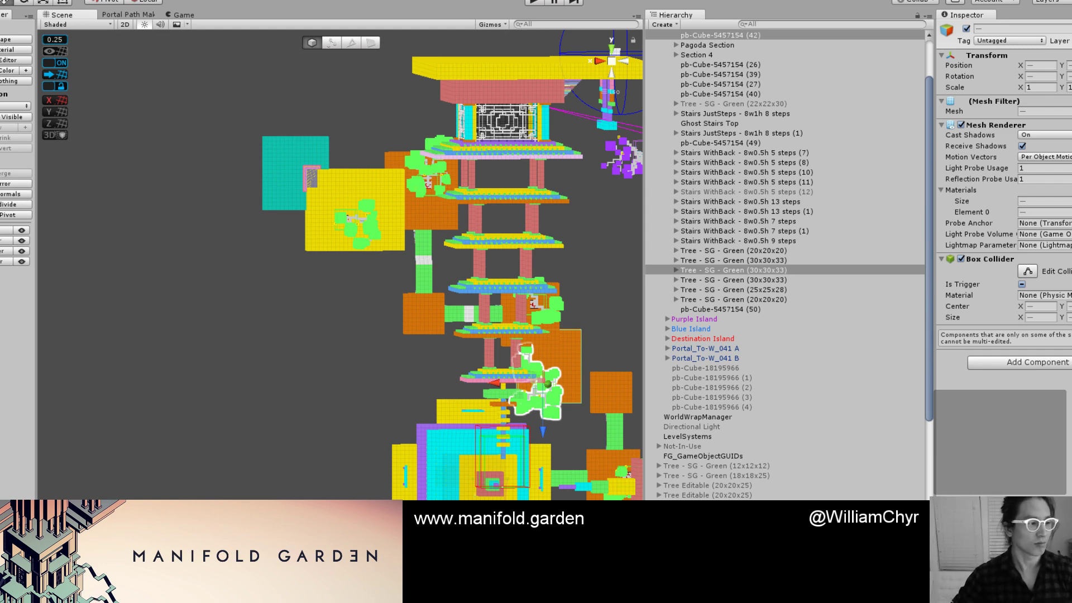
left_click(274, 283)
scroll(279, 251, "down", 7)
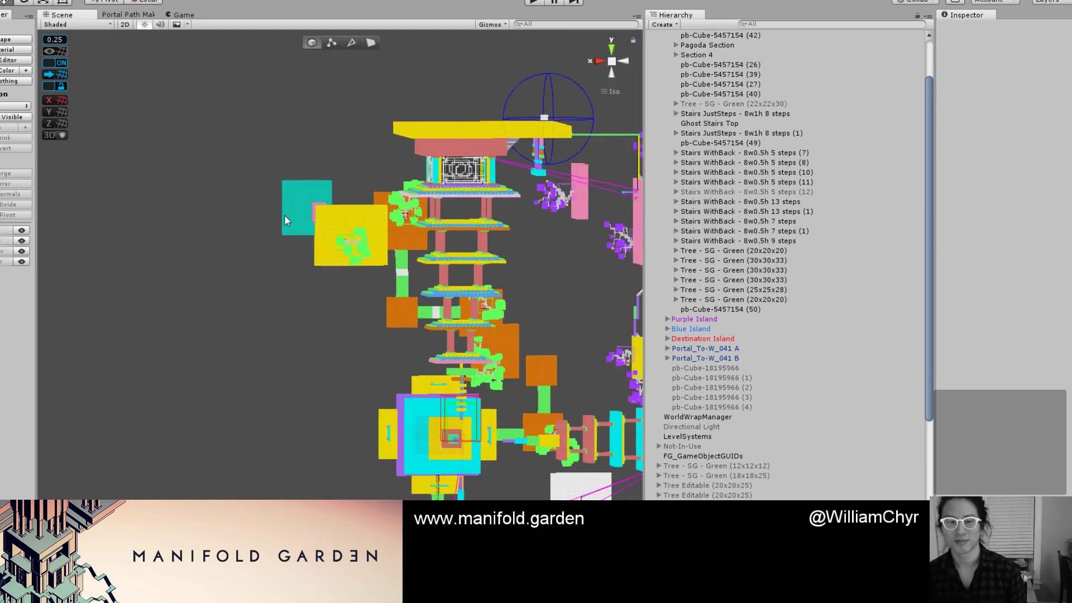
Examine the Green Island platforms from the front and side, focusing on the lower orange block with its green tree.
left_click_drag(284, 216, 308, 215, "alt")
scroll(309, 215, "up", 5)
scroll(371, 238, "down", 5)
left_click_drag(371, 239, 580, 273, "alt")
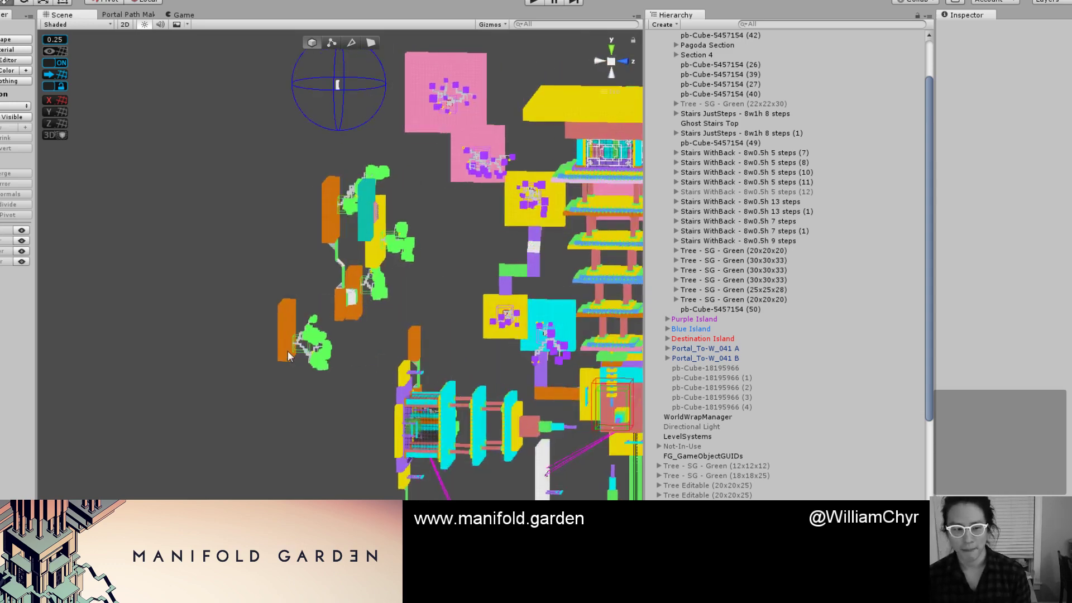
scroll(286, 351, "up", 8)
left_click(279, 363)
middle_click_drag(275, 353, 398, 360)
left_click_drag(398, 360, 399, 372, "alt")
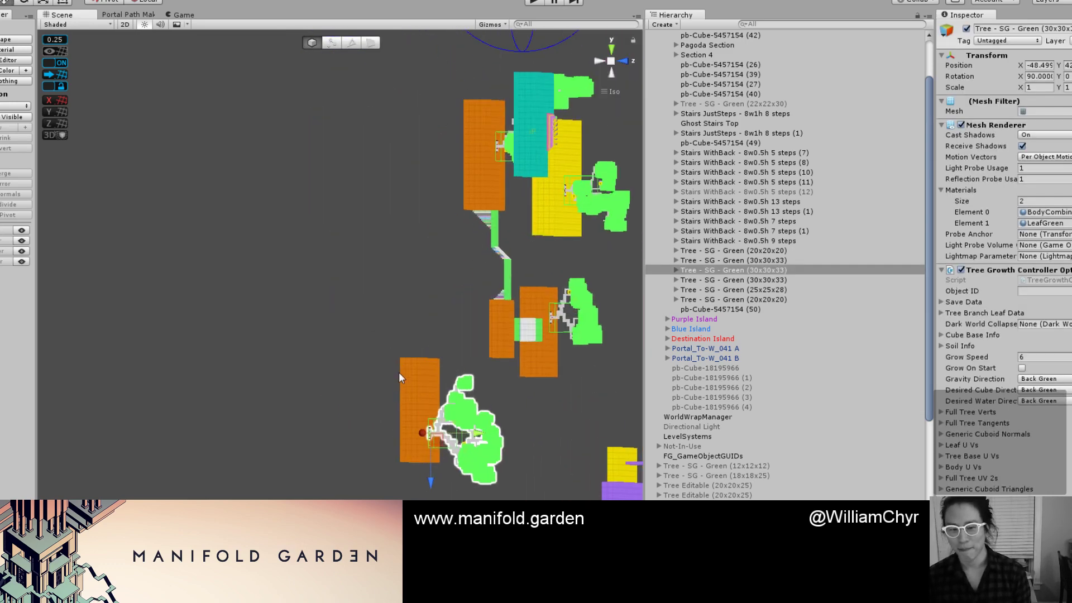
Select the lower orange block behind the green tree and inspect its placement relative to the surrounding platforms and pagoda.
left_click(403, 375)
scroll(407, 379, "up", 6)
middle_click_drag(406, 379, 353, 249)
left_click_drag(353, 248, 692, 310, "alt")
scroll(337, 354, "up", 3)
scroll(337, 359, "up", 3)
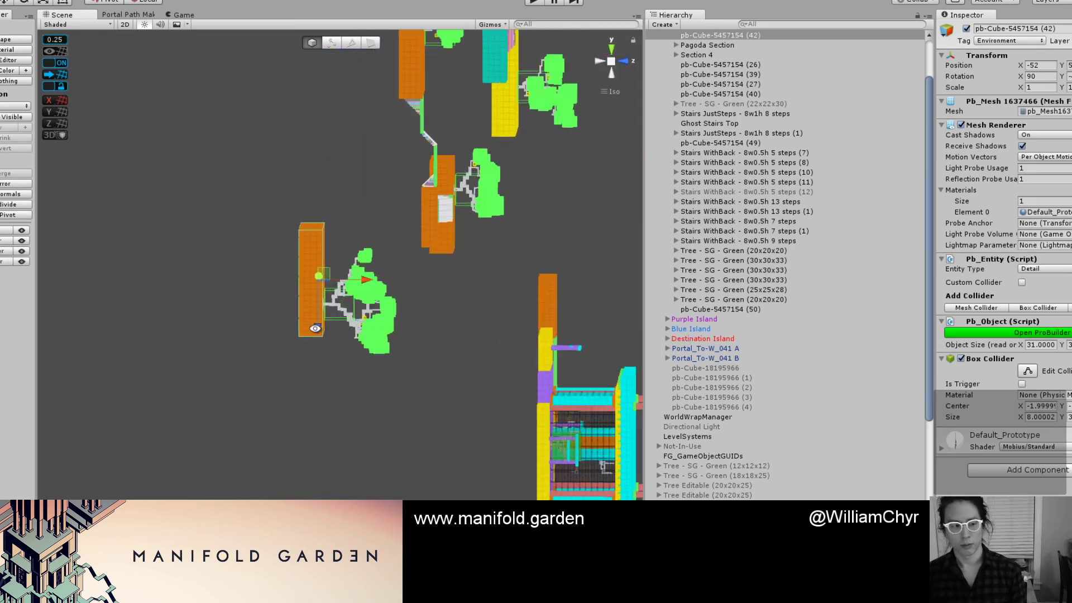
left_click_drag(336, 359, 602, 348, "alt")
left_click_drag(276, 353, 385, 340, "alt")
scroll(274, 338, "down", 10)
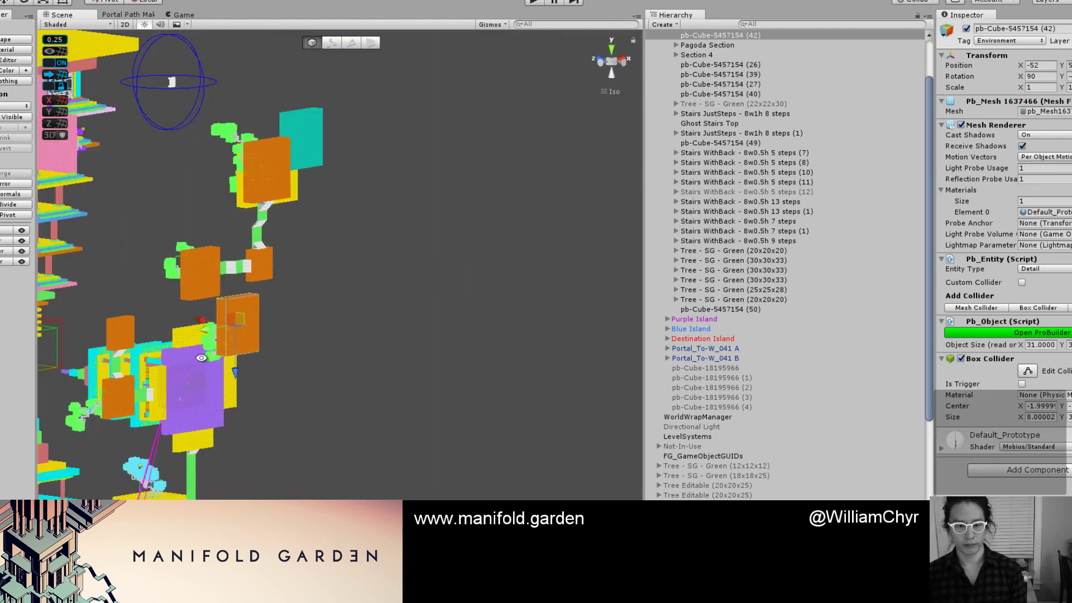
left_click_drag(273, 338, 382, 316, "alt")
scroll(383, 316, "up", 12)
middle_click_drag(391, 331, 278, 325)
scroll(415, 310, "up", 2)
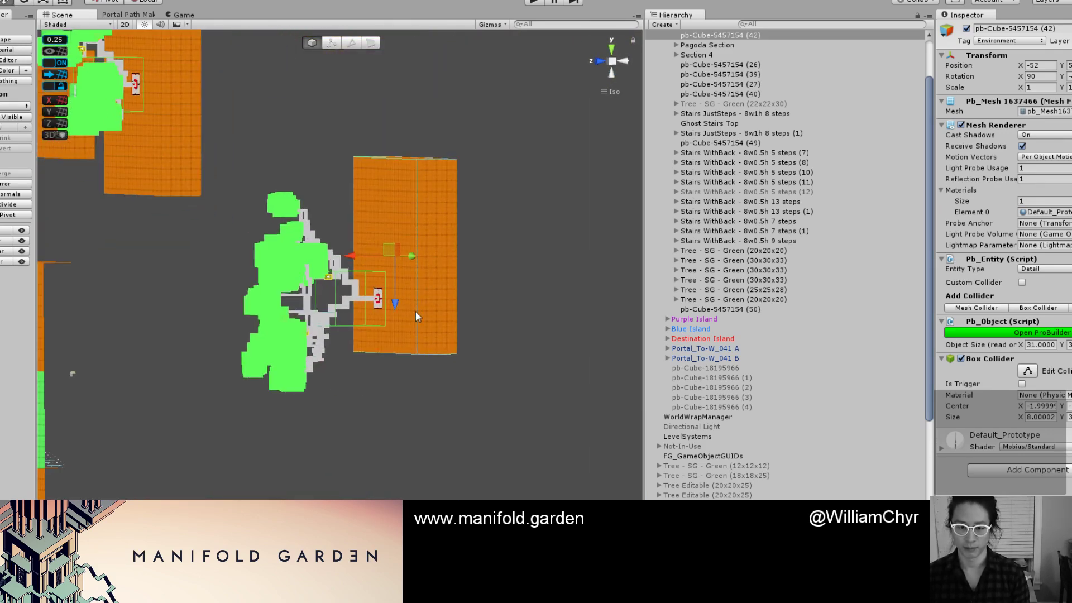
Duplicate the selected orange block and move the copy down past the original's lower corner, to X position -74.
key("ctrl+d")
left_click_drag(399, 300, 387, 435)
left_click_drag(414, 393, 430, 419)
middle_click_drag(411, 254, 404, 352)
key("f")
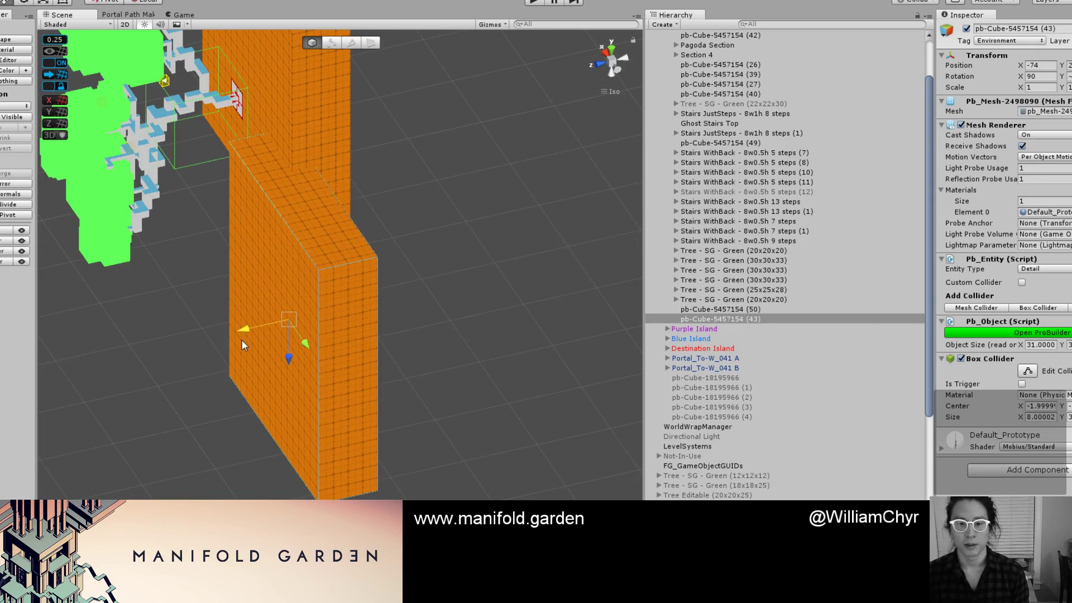
Color all faces of the duplicated block French Sky Blue.
scroll(246, 340, "up", 2)
key("g")
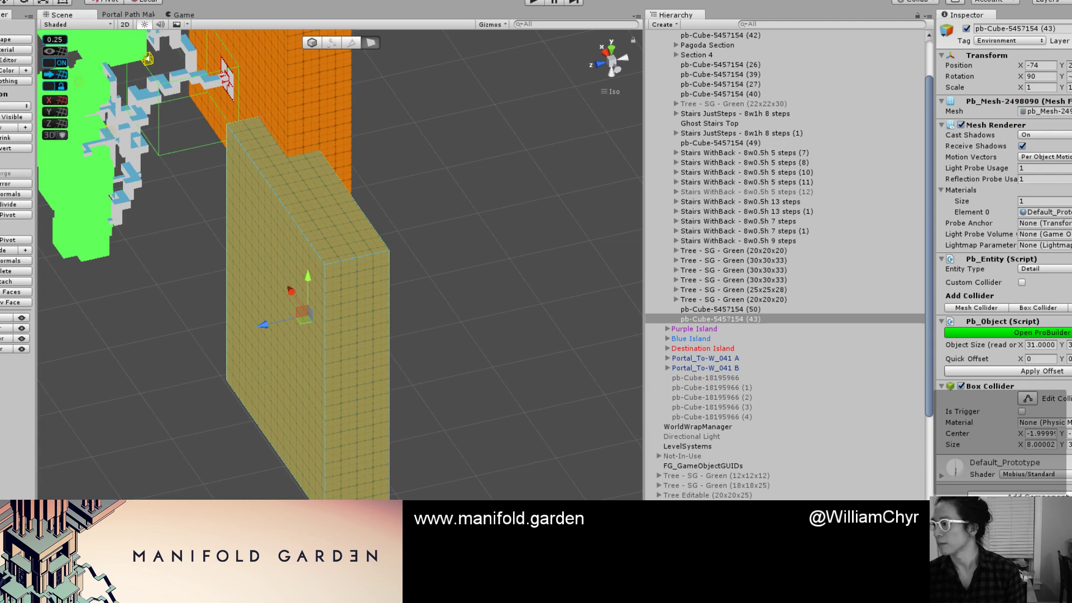
key("alt+shift+4")
key("alt+shift+5")
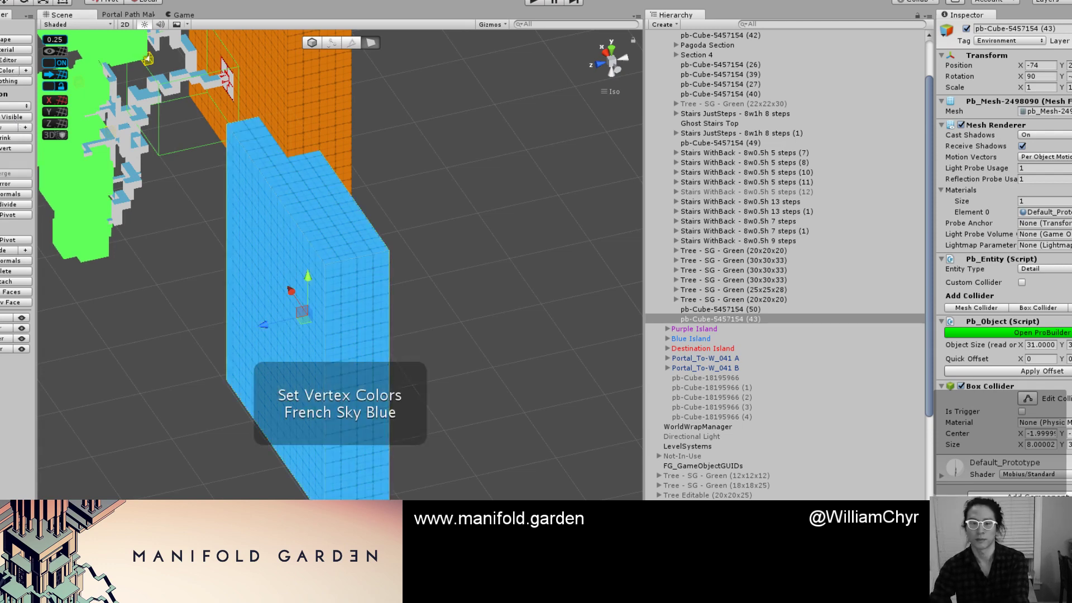
left_click(508, 158)
Shrink the blue block by moving its bottom and side faces to an X size of 26, and center its pivot.
scroll(468, 180, "down", 10)
left_click_drag(450, 216, 325, 317, "alt")
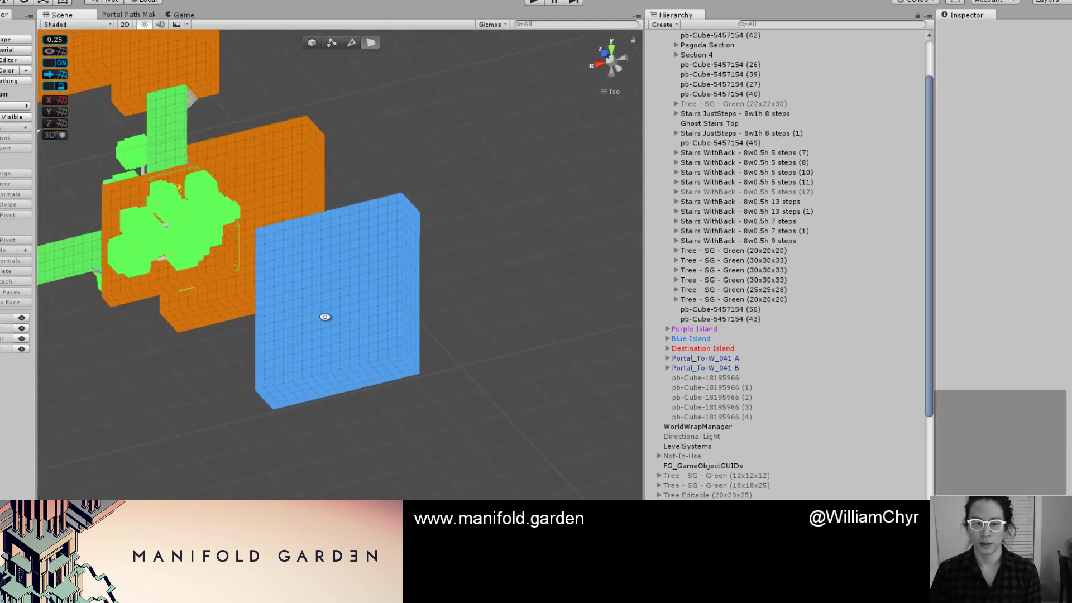
key("g")
left_click(339, 388)
key("g")
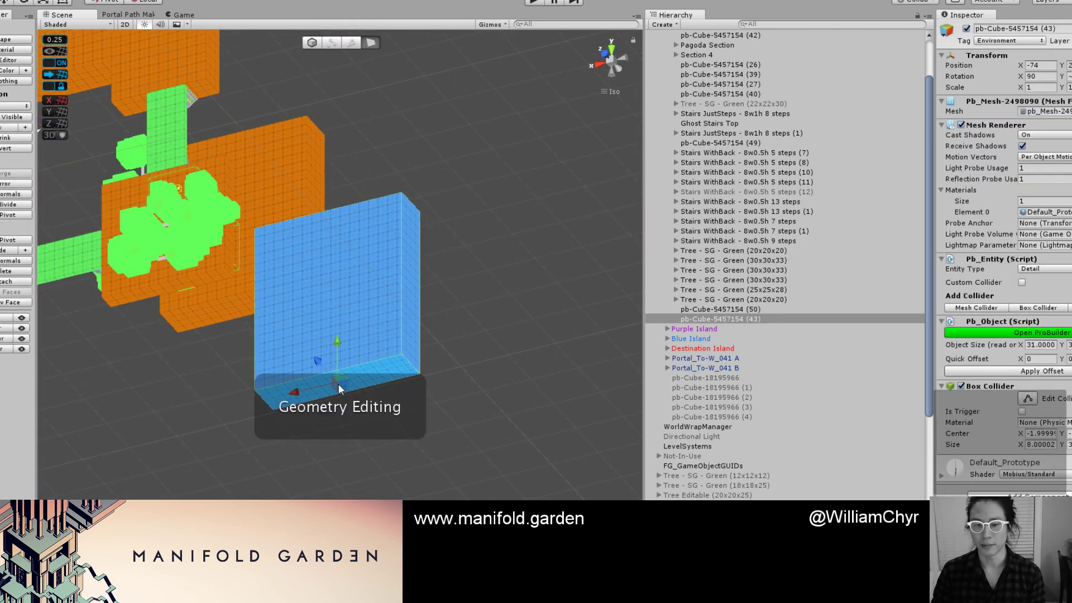
scroll(411, 263, "up", 3)
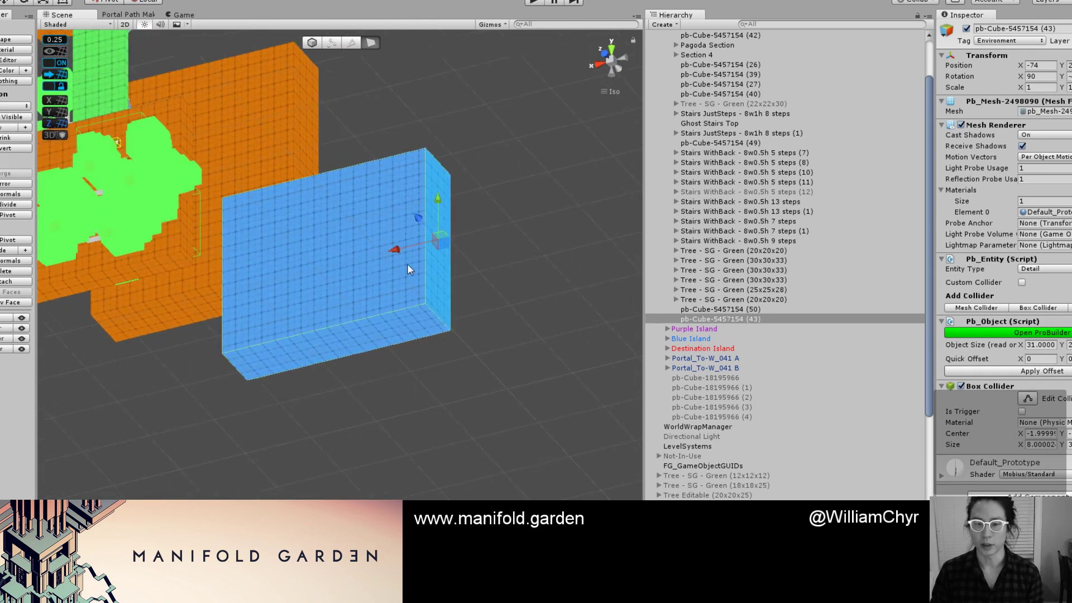
left_click_drag(407, 264, 359, 343)
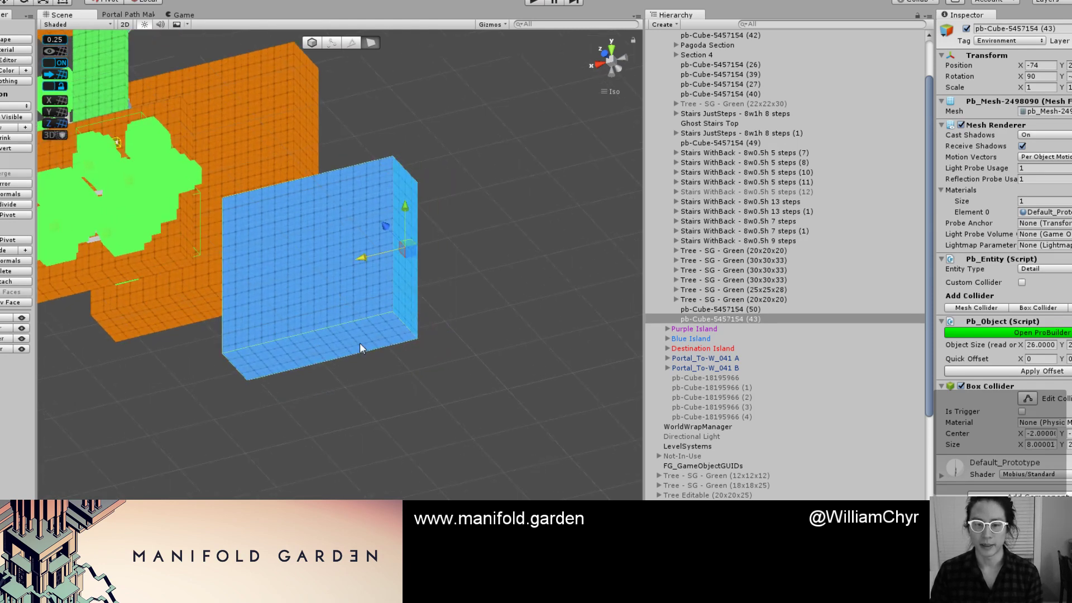
left_click(360, 342)
scroll(332, 315, "up", 2)
key("g")
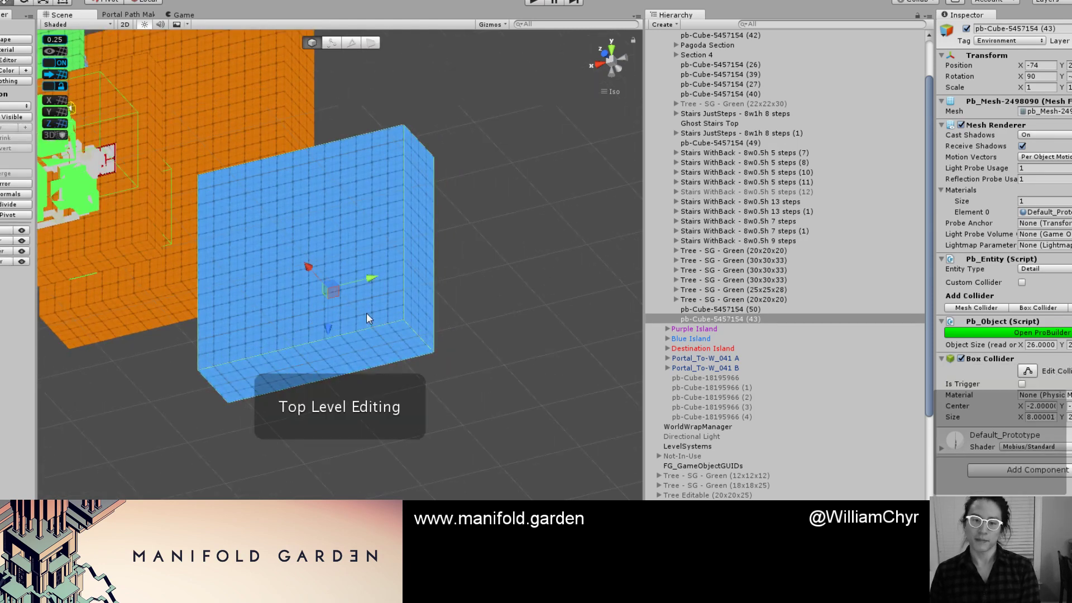
key("ctrl+j")
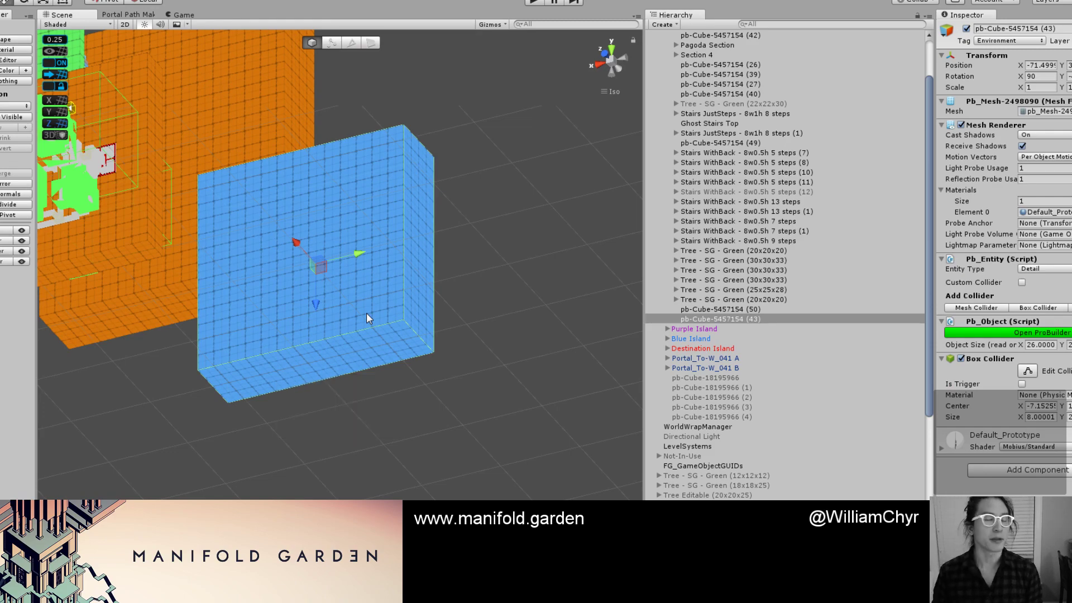
Shift the blue block along X to position -73.5 and lower it slightly below the orange block's corner.
scroll(310, 279, "down", 7)
left_click_drag(239, 283, 301, 320, "alt")
scroll(300, 317, "up", 3)
left_click_drag(234, 239, 362, 357, "alt")
left_click(300, 321)
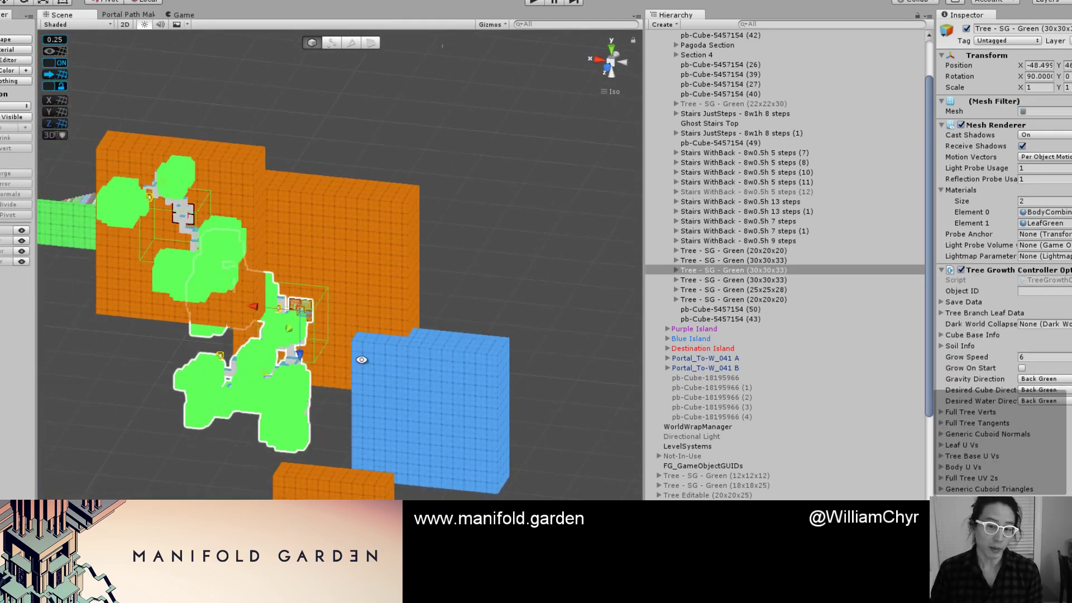
left_click(385, 359)
scroll(387, 360, "up", 3)
left_click_drag(495, 443, 509, 444)
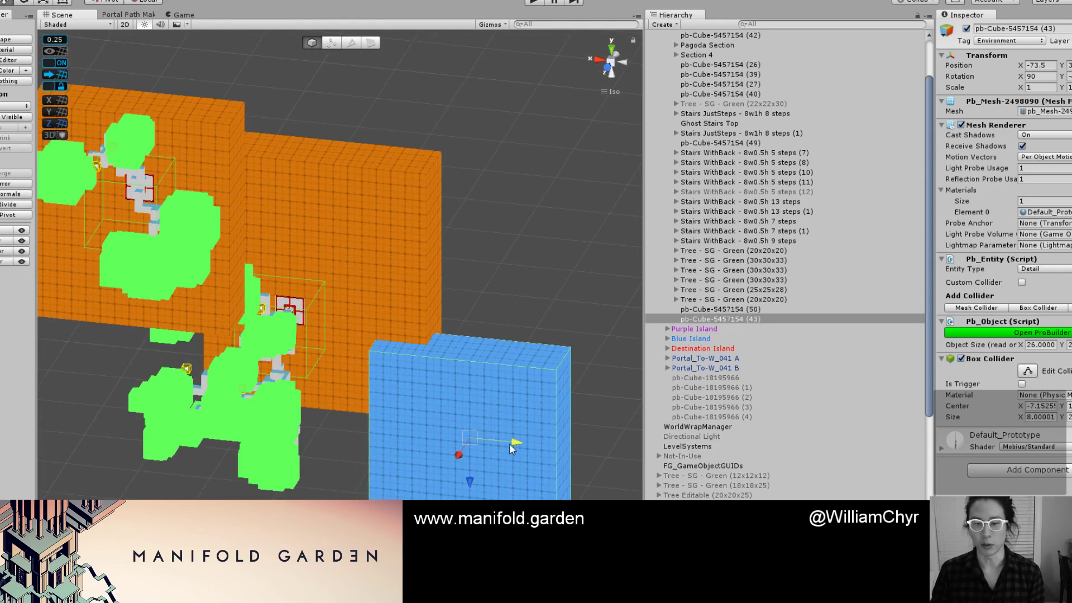
left_click_drag(469, 481, 468, 500)
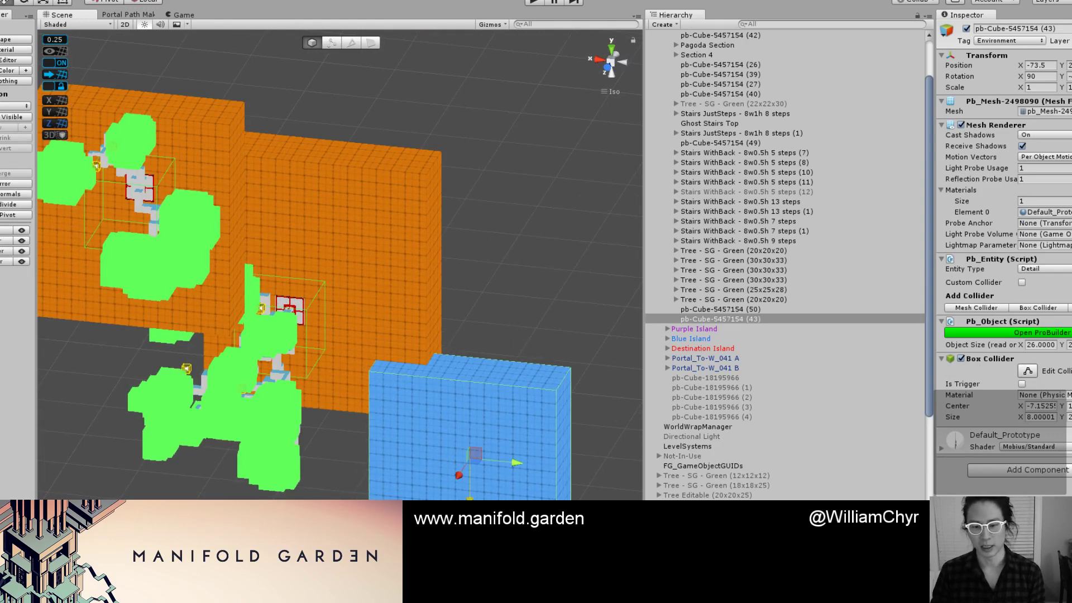
left_click_drag(454, 444, 357, 431, "alt")
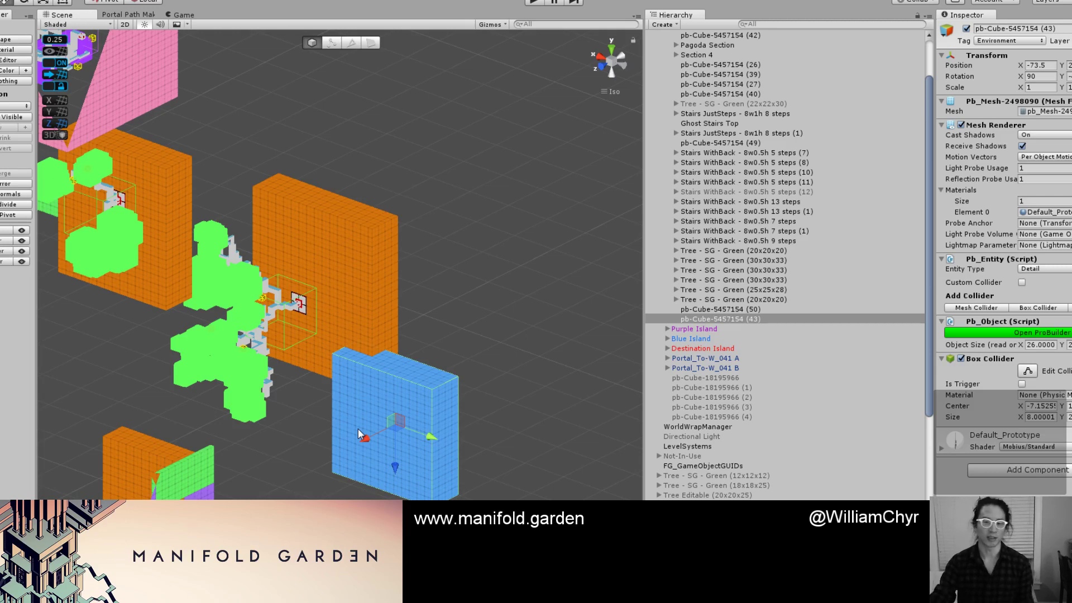
Move the 4w X 4d widening staircase from the level's center out towards the blue block.
left_click_drag(333, 338, 388, 460, "alt")
scroll(262, 429, "down", 15)
scroll(275, 372, "up", 10)
scroll(430, 416, "up", 3)
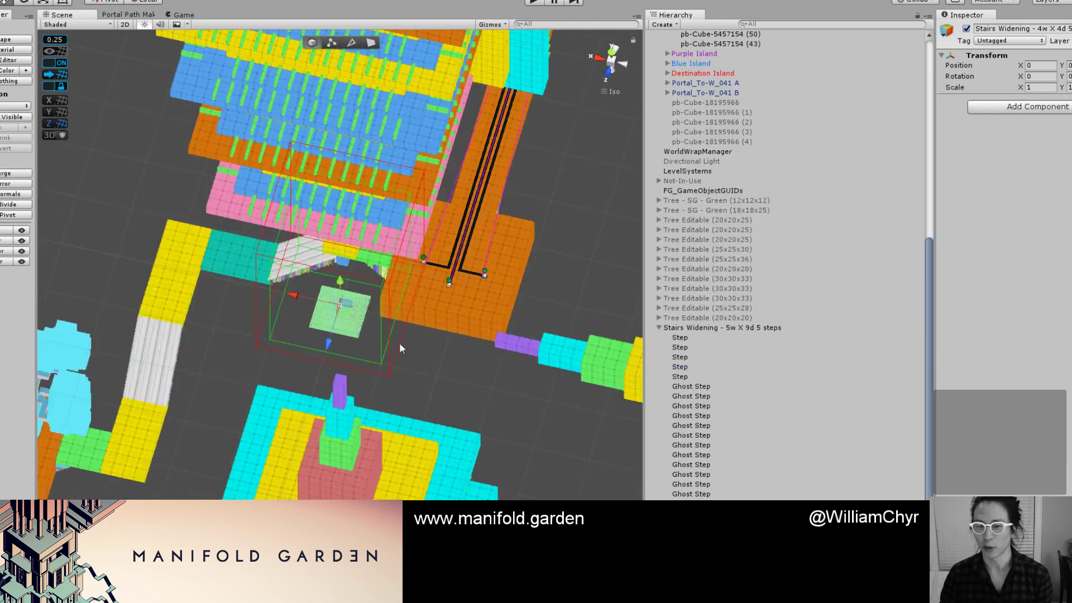
left_click_drag(399, 343, 609, 215, "alt")
scroll(299, 256, "up", 3)
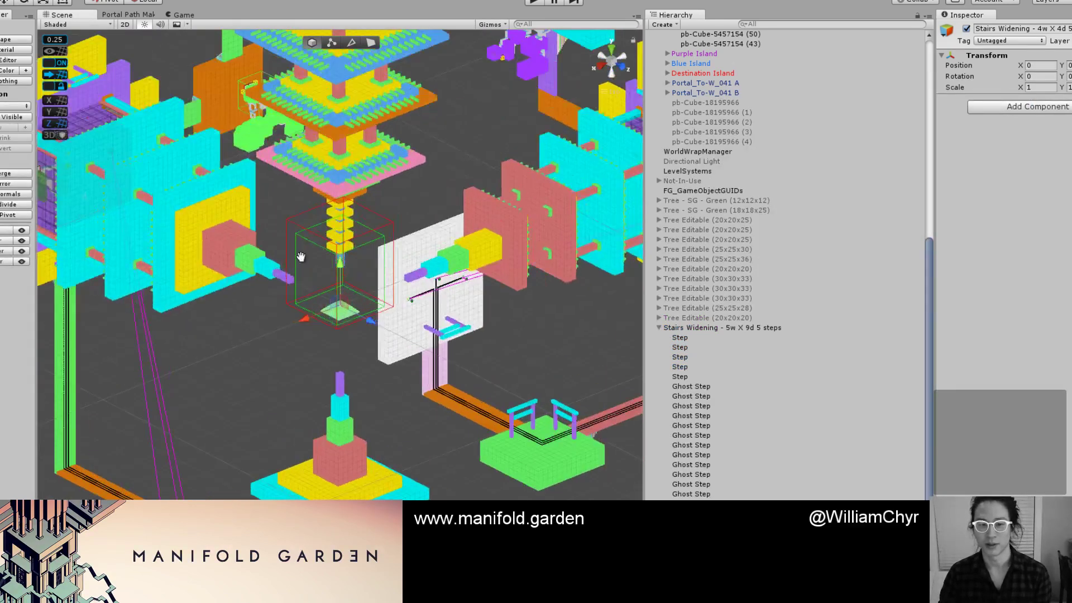
middle_click_drag(299, 256, 389, 393)
scroll(400, 407, "down", 9)
left_click_drag(419, 404, 131, 281)
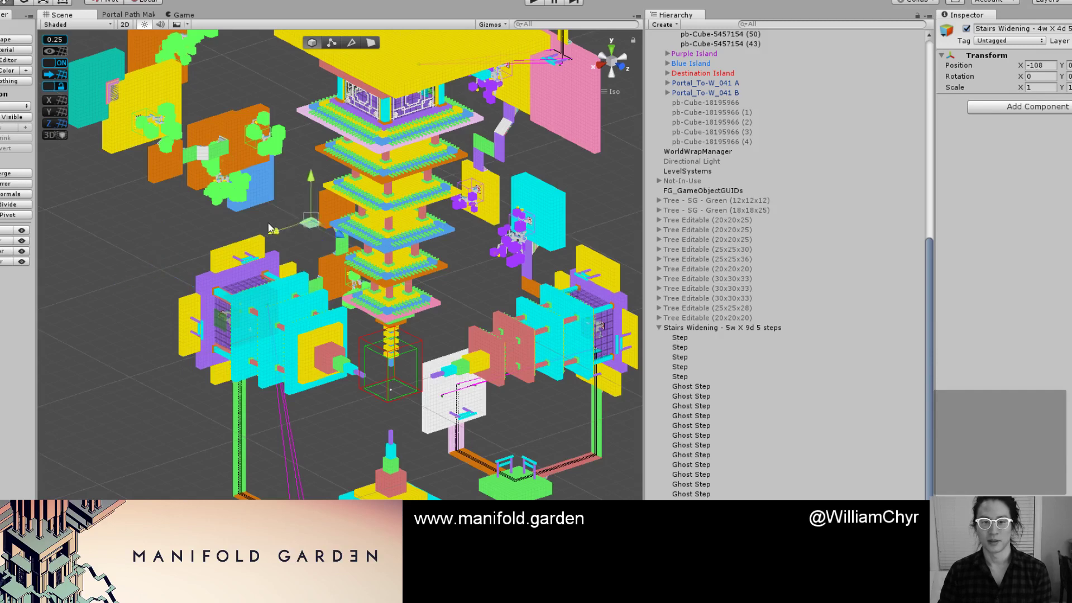
key("f")
key("e")
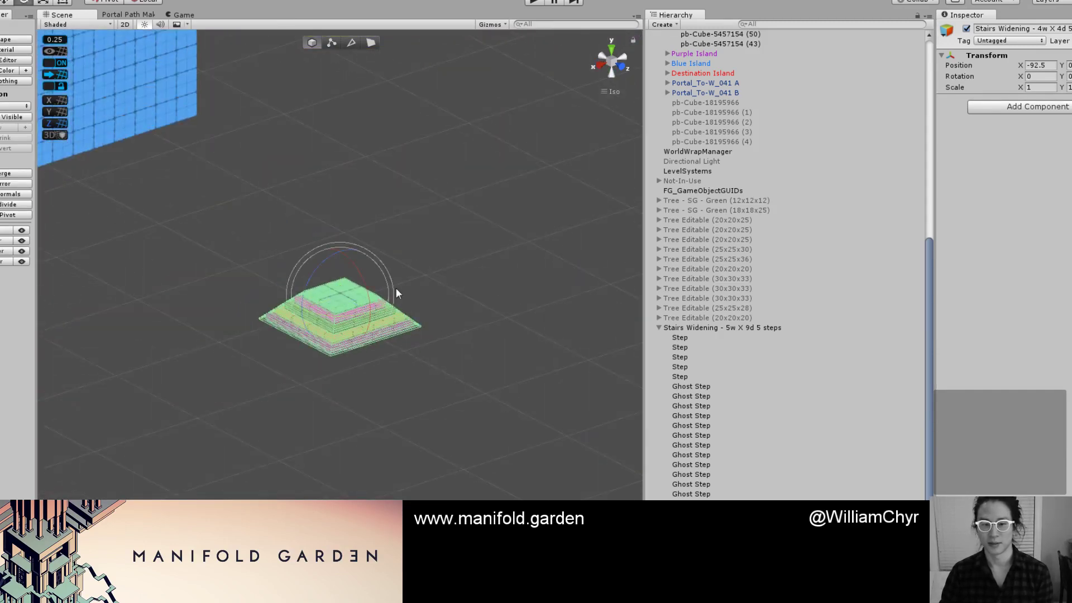
key("w")
scroll(406, 413, "down", 5)
left_click_drag(443, 389, 198, 201, "ctrl")
middle_click_drag(198, 201, 269, 467)
left_click_drag(288, 459, 273, 459, "alt")
scroll(274, 460, "down", 3)
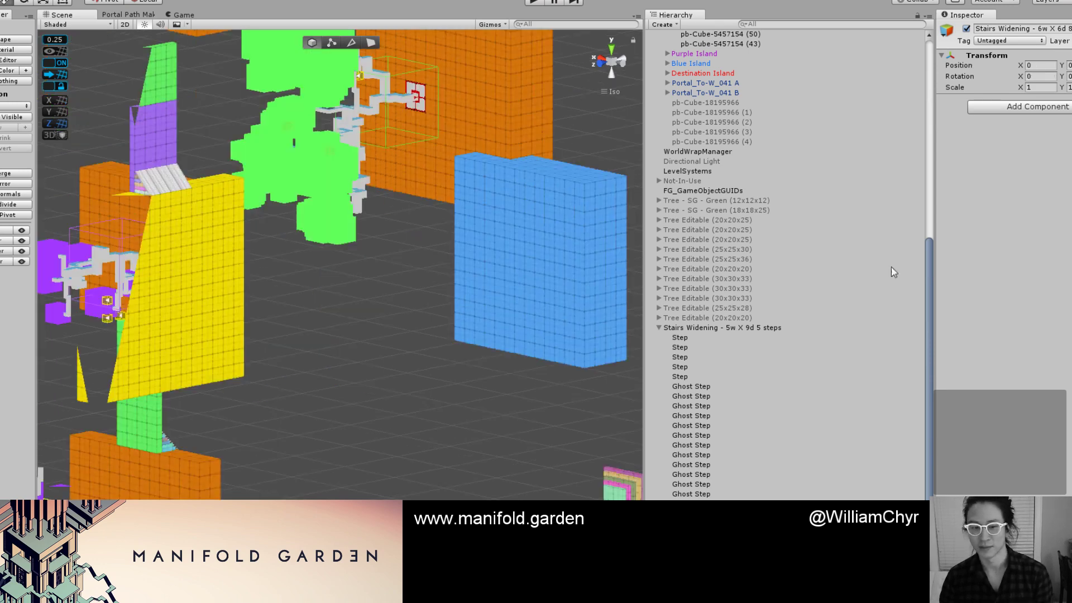
Move the 6w widening staircase from the level's center up to the height of the blue block.
key("f")
scroll(319, 269, "down", 5)
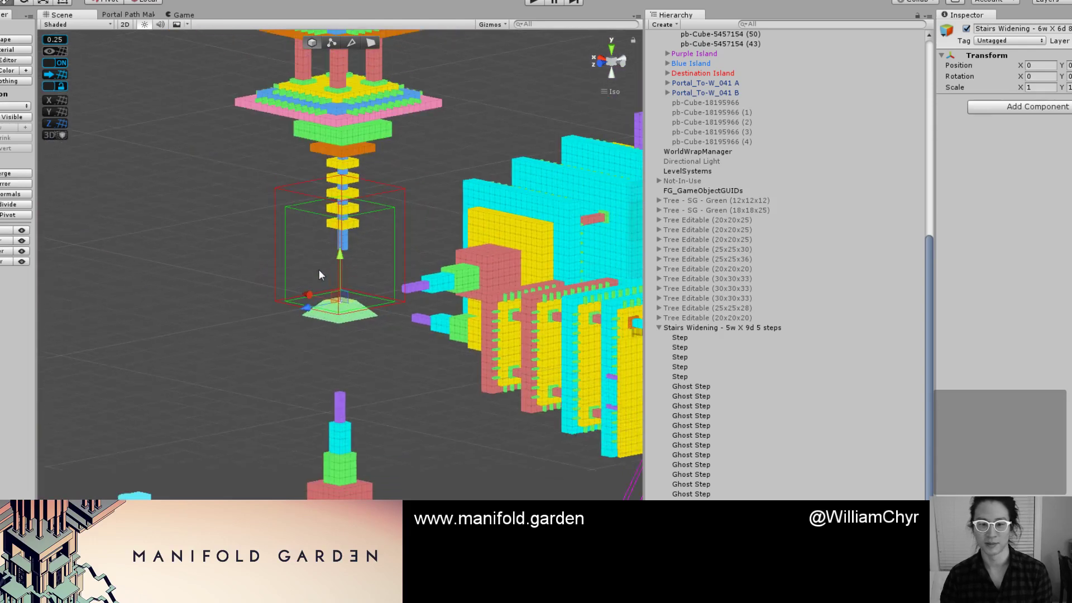
middle_click_drag(408, 245, 279, 372)
scroll(261, 325, "down", 2)
scroll(261, 325, "down", 4)
left_click_drag(224, 378, 615, 204)
scroll(538, 307, "up", 4)
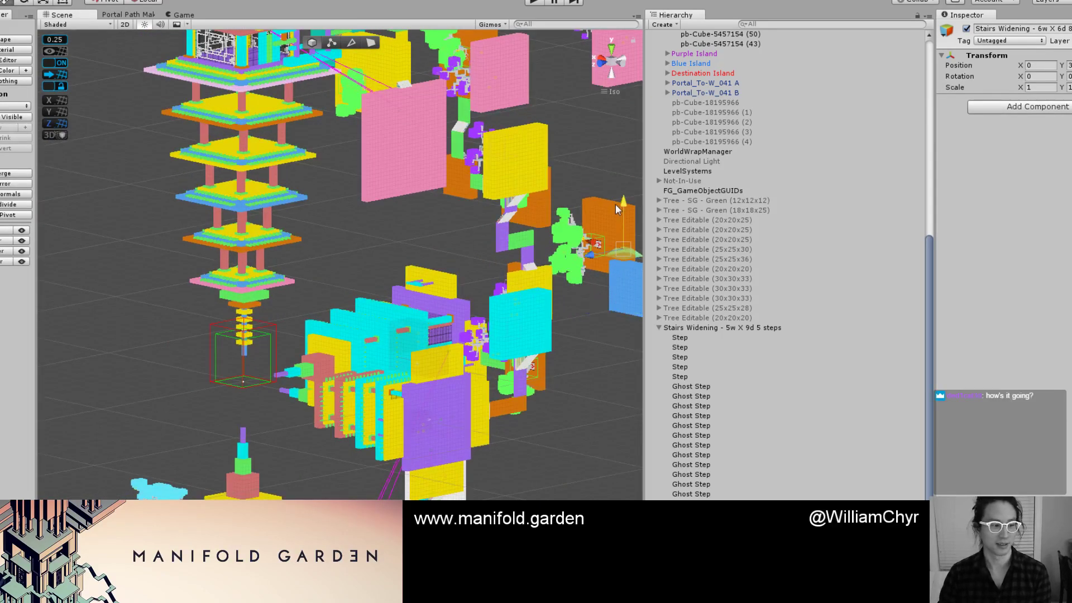
key("f")
scroll(397, 288, "down", 4)
scroll(395, 290, "down", 10)
scroll(335, 304, "up", 5)
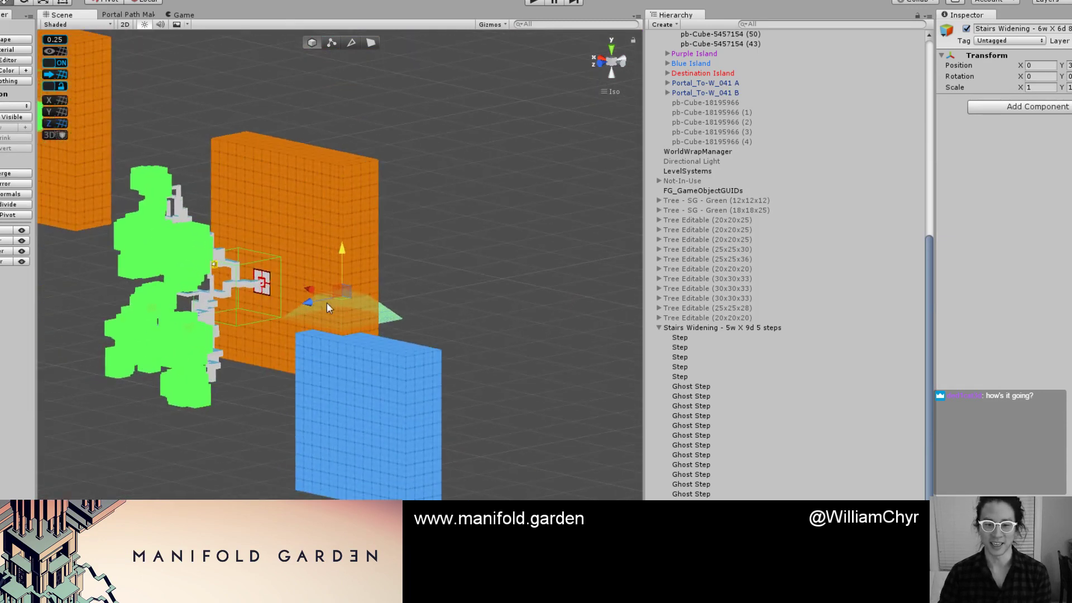
Rotate the 6w widening staircase 90 degrees about X so it stands upright.
key("e")
left_click_drag(326, 269, 316, 344, "ctrl")
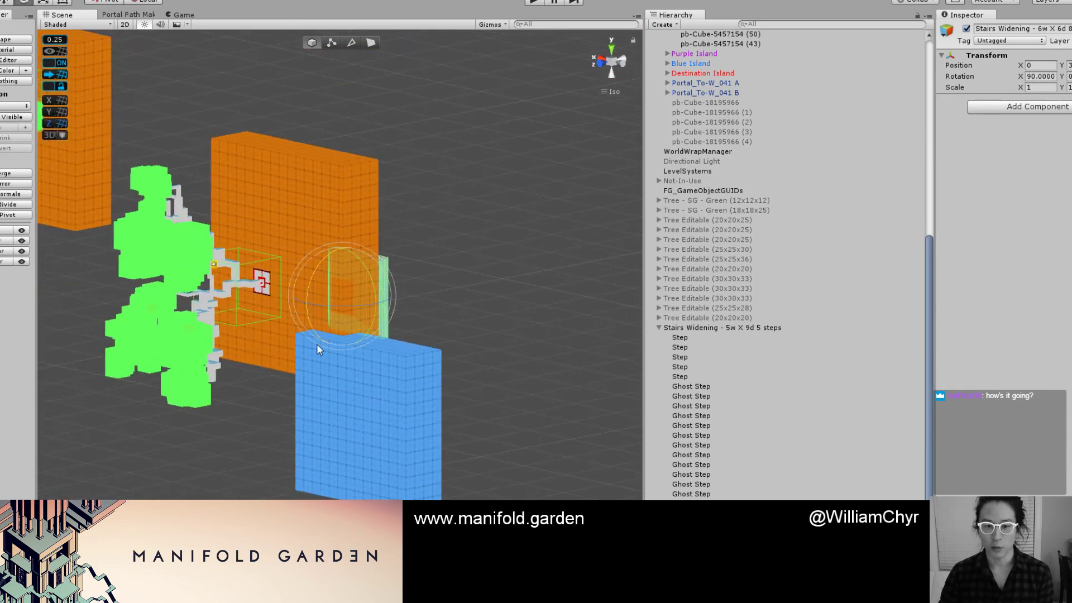
key("w")
scroll(341, 314, "up", 1)
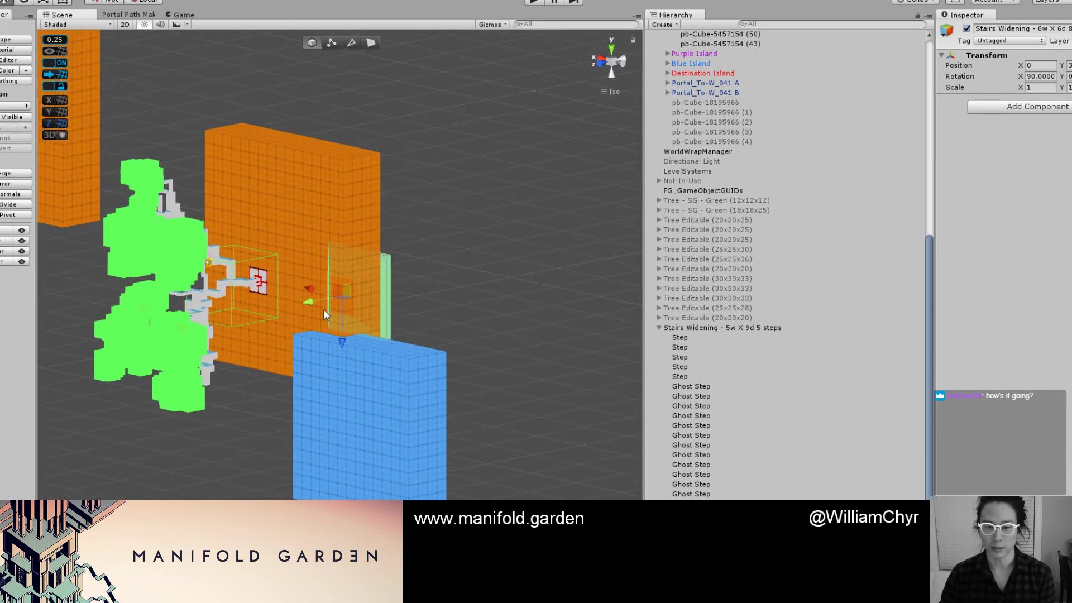
scroll(313, 312, "up", 10)
key("g")
key("g")
scroll(312, 311, "down", 12)
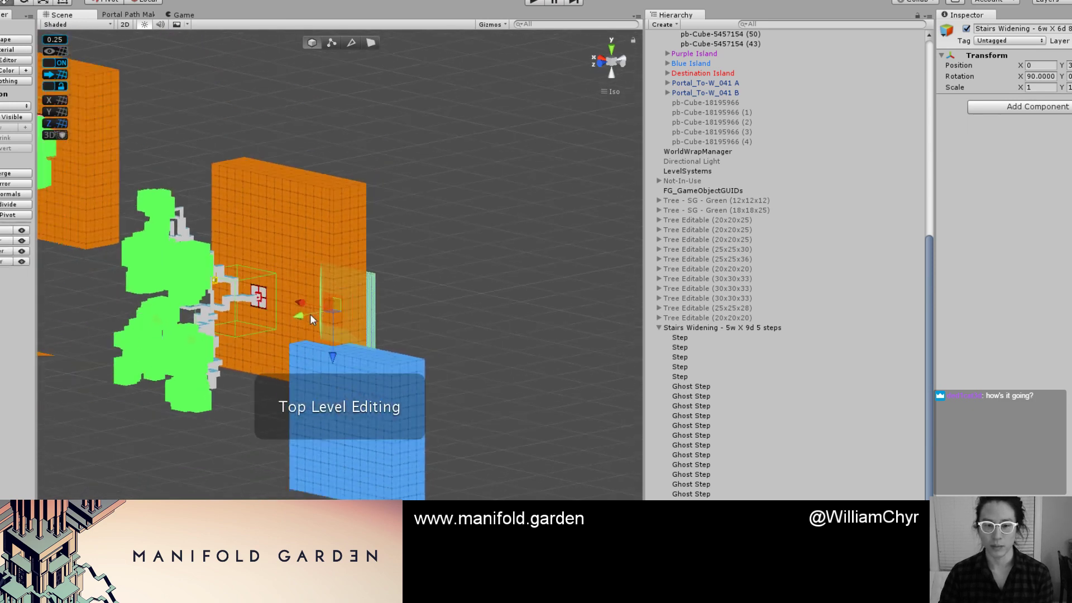
Move the upright 6w staircase to the blue block's upper corner near the orange block, at X position -59.
left_click_drag(310, 313, 65, 423)
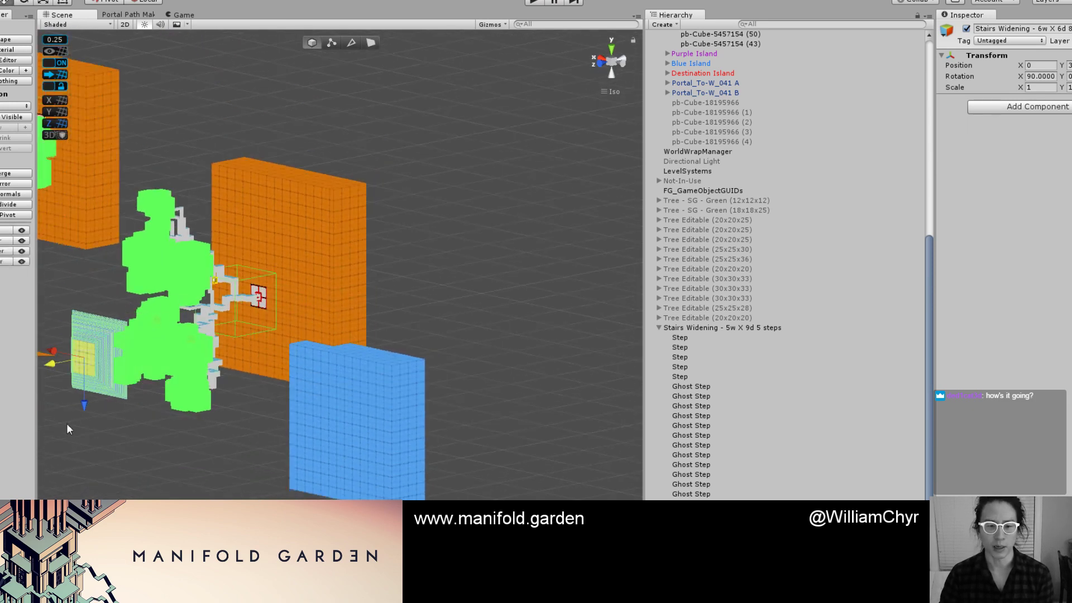
scroll(72, 402, "up", 3)
scroll(64, 346, "down", 7)
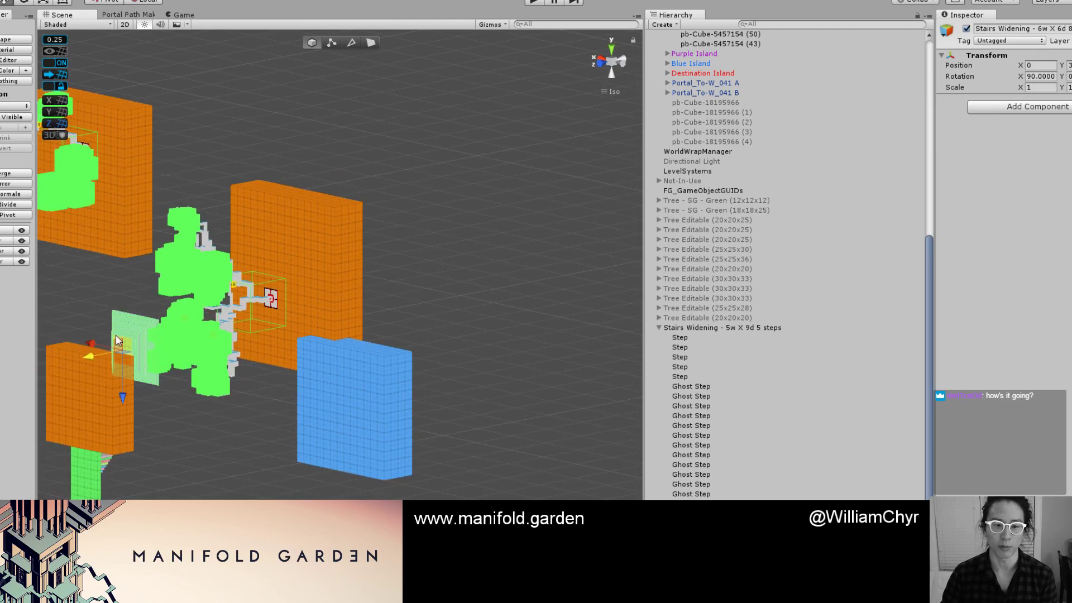
left_click_drag(115, 335, 304, 342)
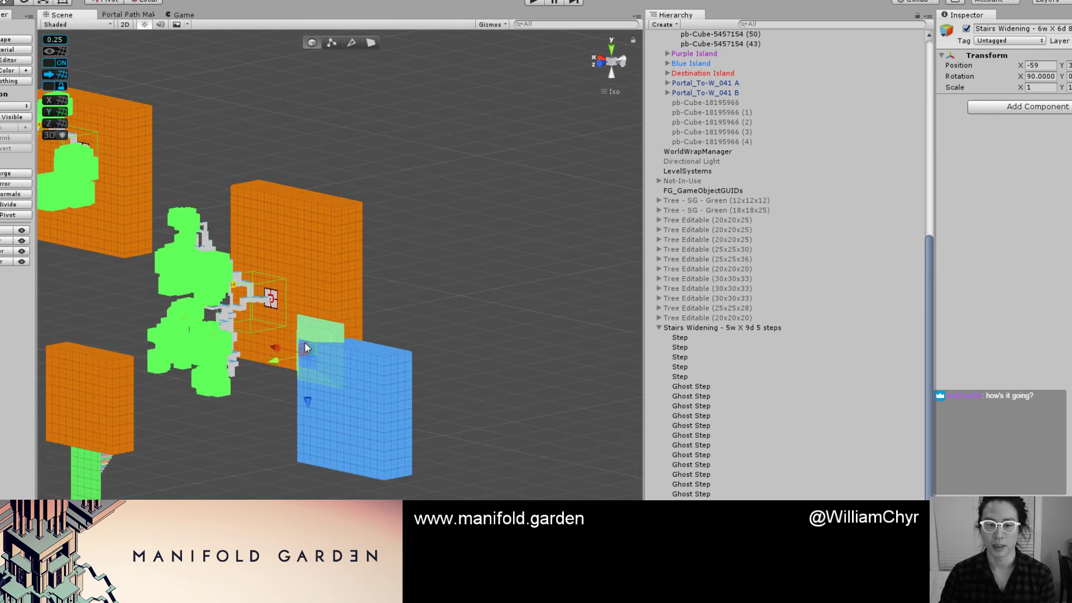
scroll(306, 335, "up", 6)
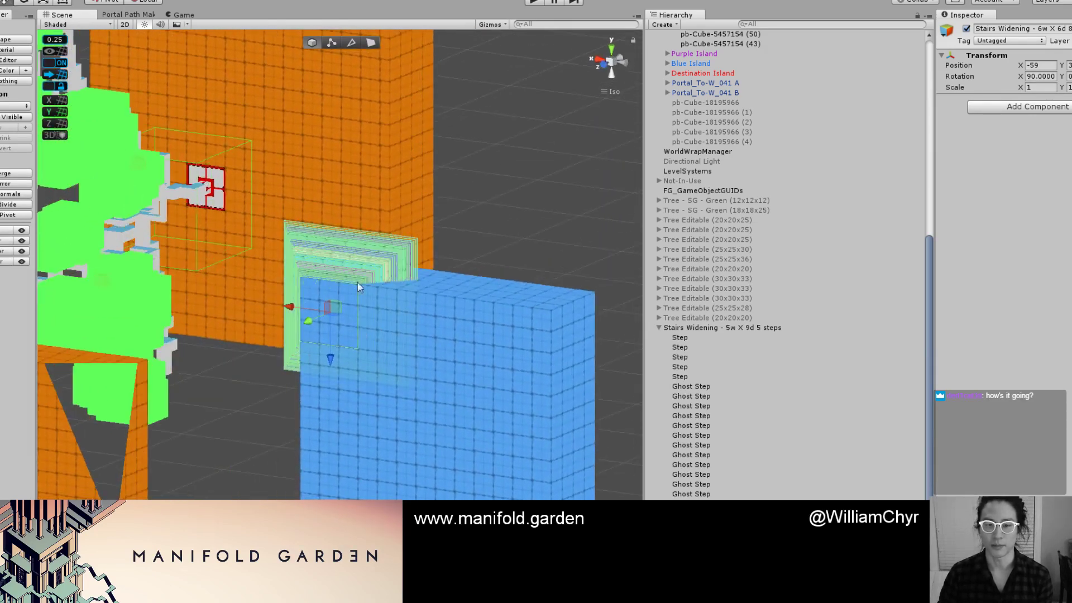
Move the blue block and its 6w widening staircase together upward and along X, with the staircase at X -54.
middle_click_drag(377, 238, 390, 371)
left_click(400, 469, "shift")
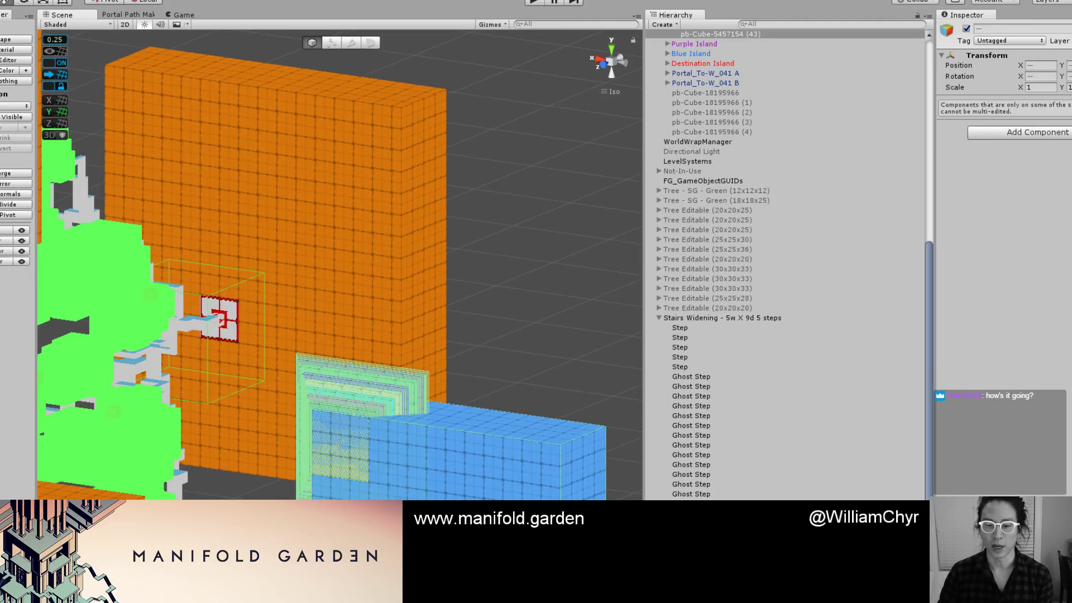
scroll(340, 303, "down", 5)
left_click_drag(436, 547, 433, 480)
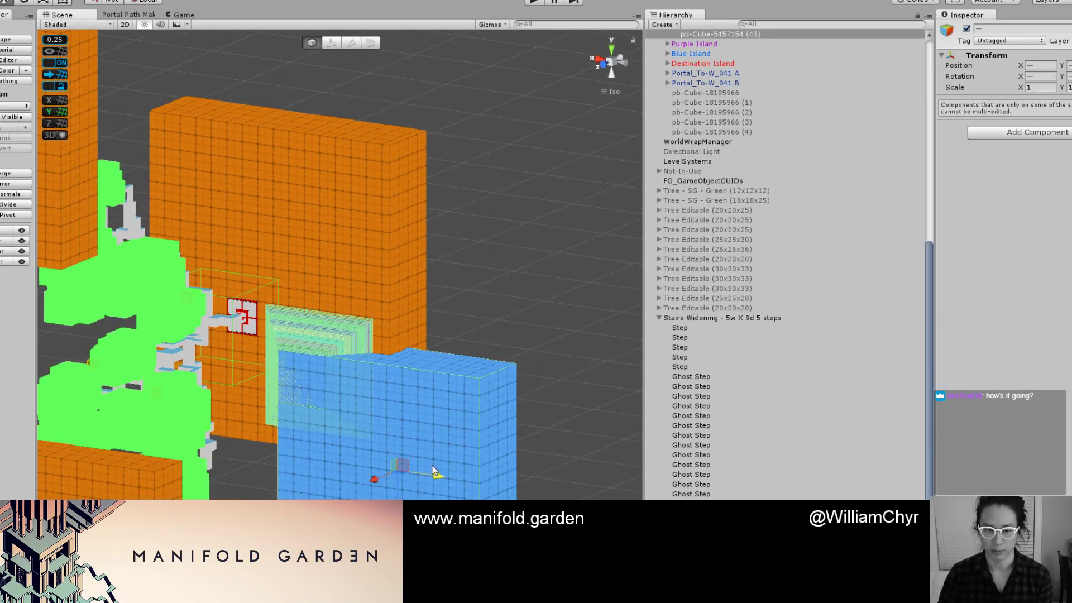
Slide the green tree on the lower orange block along X, away from the blue block's widening staircase.
left_click(251, 318)
left_click_drag(201, 314, 171, 306)
left_click_drag(358, 305, 279, 322, "alt")
scroll(279, 323, "up", 10)
middle_click_drag(237, 307, 379, 374)
scroll(379, 374, "up", 3)
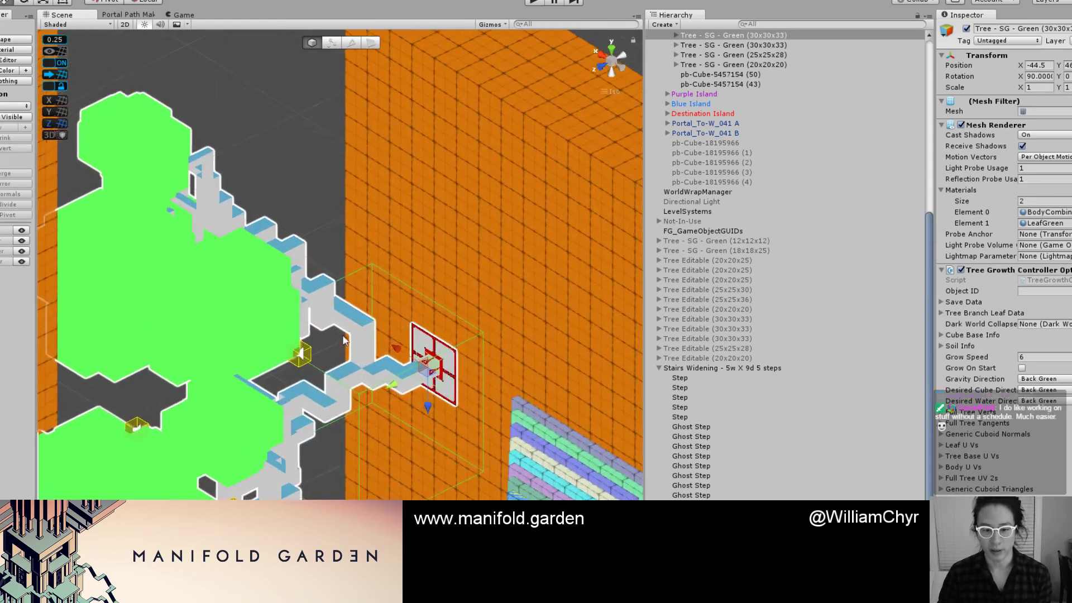
left_click_drag(394, 349, 389, 346)
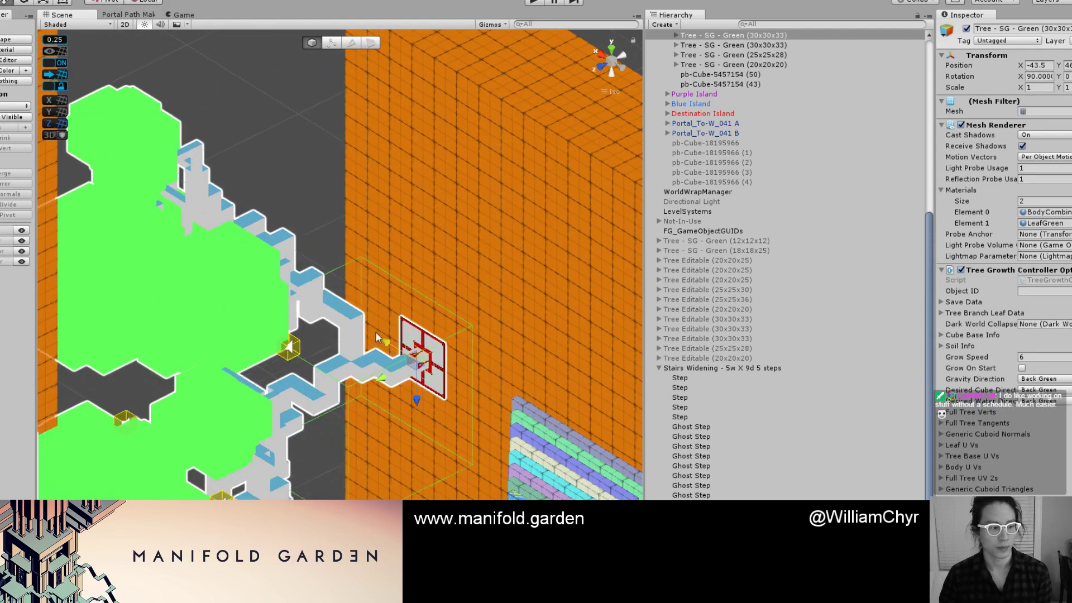
scroll(376, 335, "down", 2)
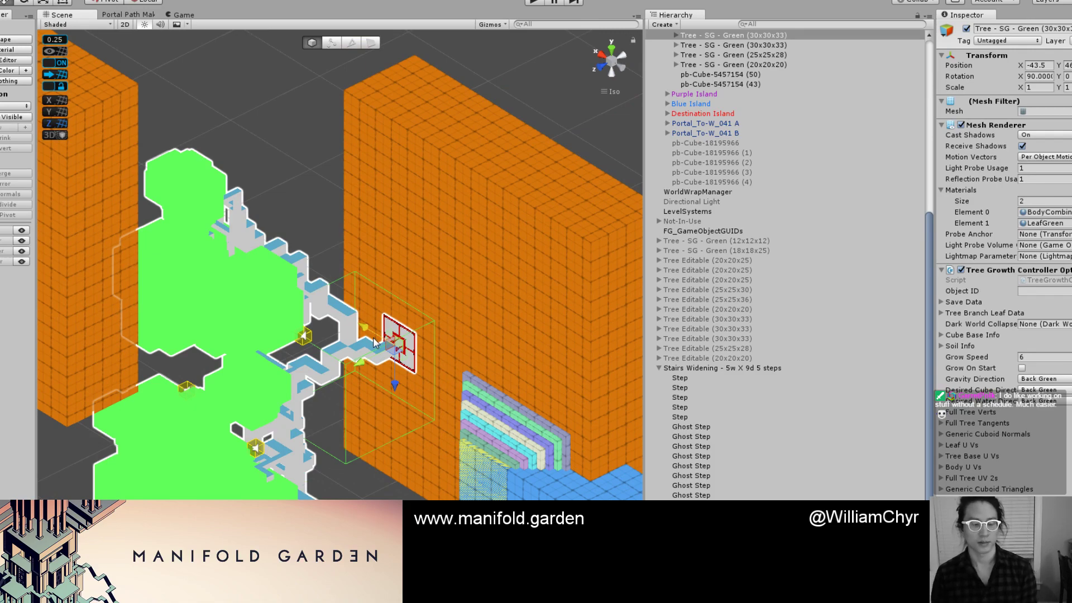
left_click_drag(373, 341, 572, 233, "alt")
scroll(337, 399, "up", 2)
left_click_drag(314, 445, 254, 407, "alt")
scroll(253, 407, "up", 8)
left_click_drag(394, 397, 358, 362)
Examine how the blue block, its staircase and the orange block sit within the whole level, and find their Hierarchy entries.
left_click(380, 393)
left_click_drag(354, 434, 540, 419, "alt")
left_click(394, 384)
key("f")
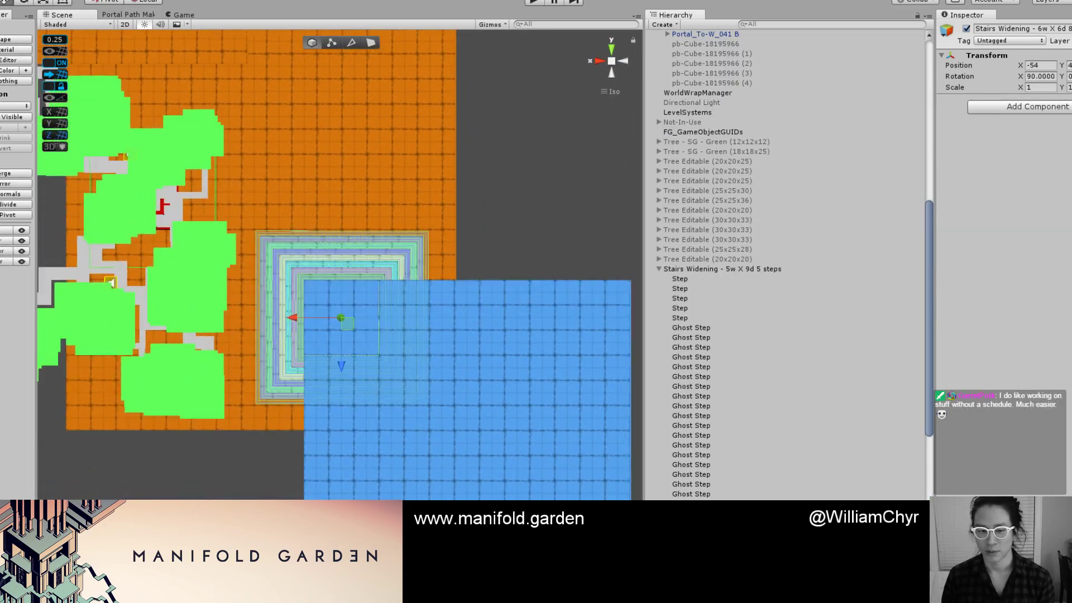
scroll(390, 357, "down", 6)
scroll(389, 242, "down", 8)
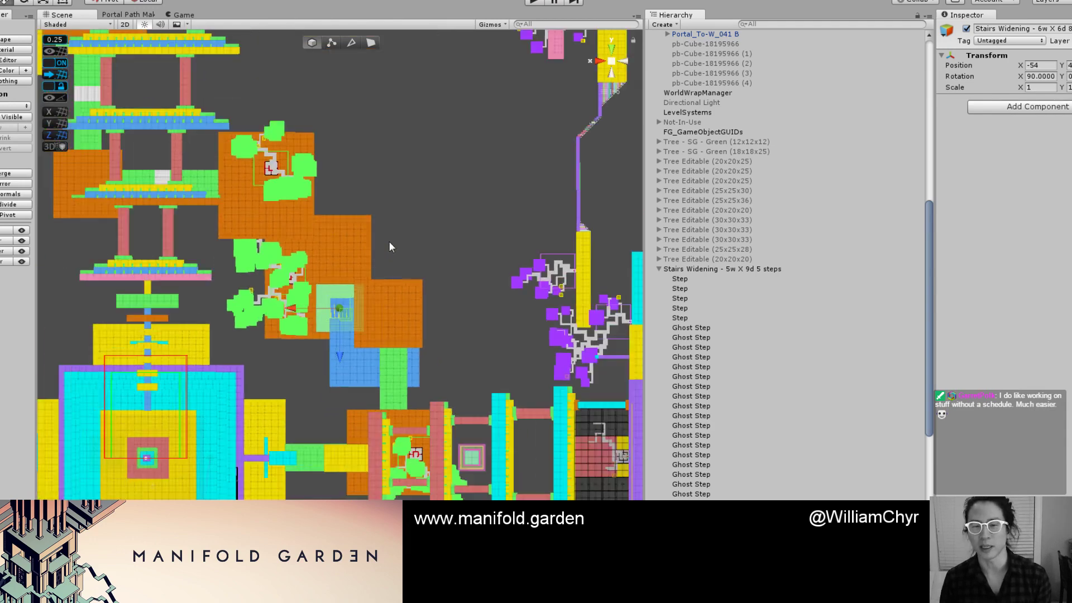
left_click_drag(390, 242, 280, 252, "alt")
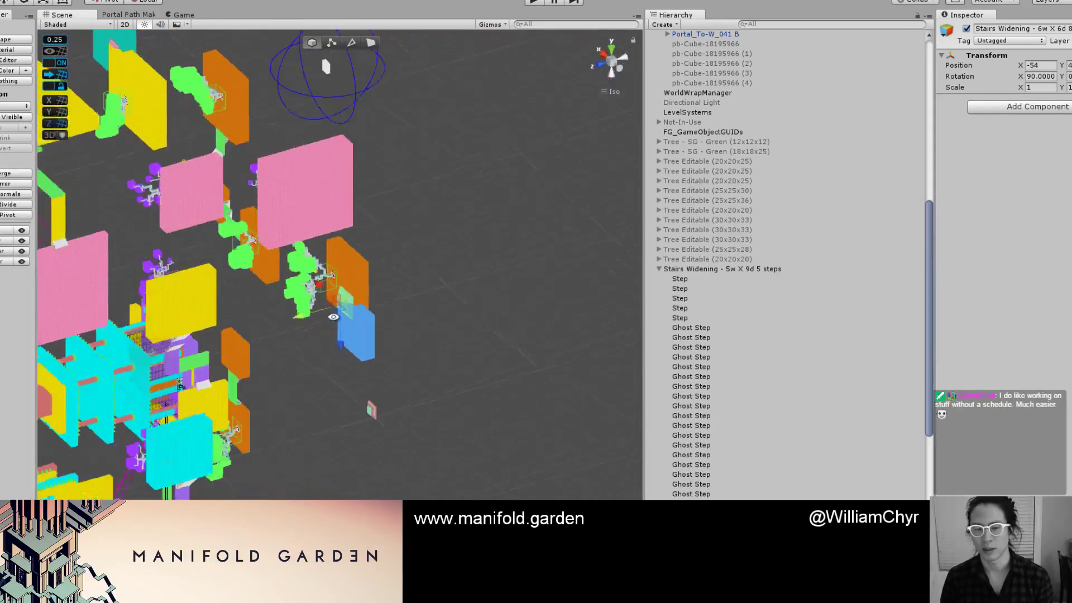
scroll(352, 313, "up", 3)
left_click(358, 322)
scroll(360, 268, "up", 4)
left_click(359, 233, "shift")
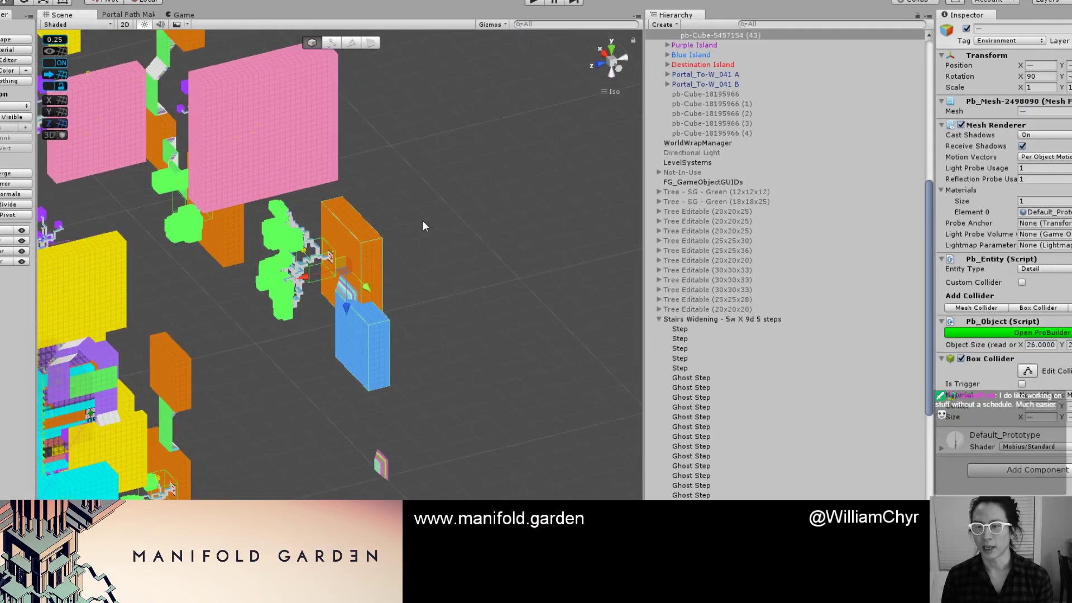
scroll(725, 118, "up", 9)
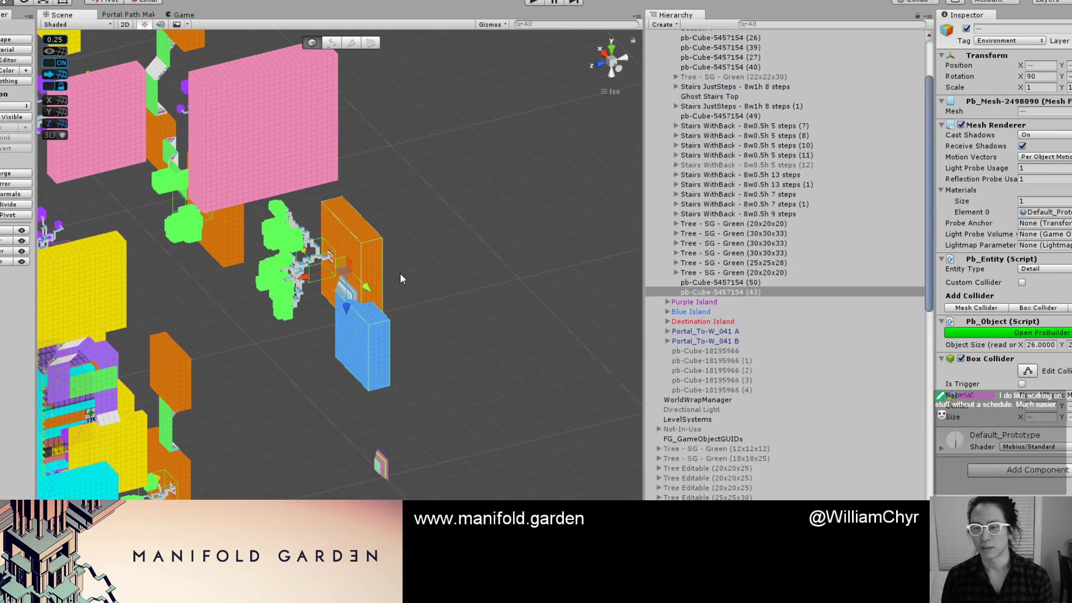
scroll(682, 206, "up", 3)
scroll(741, 190, "down", 8)
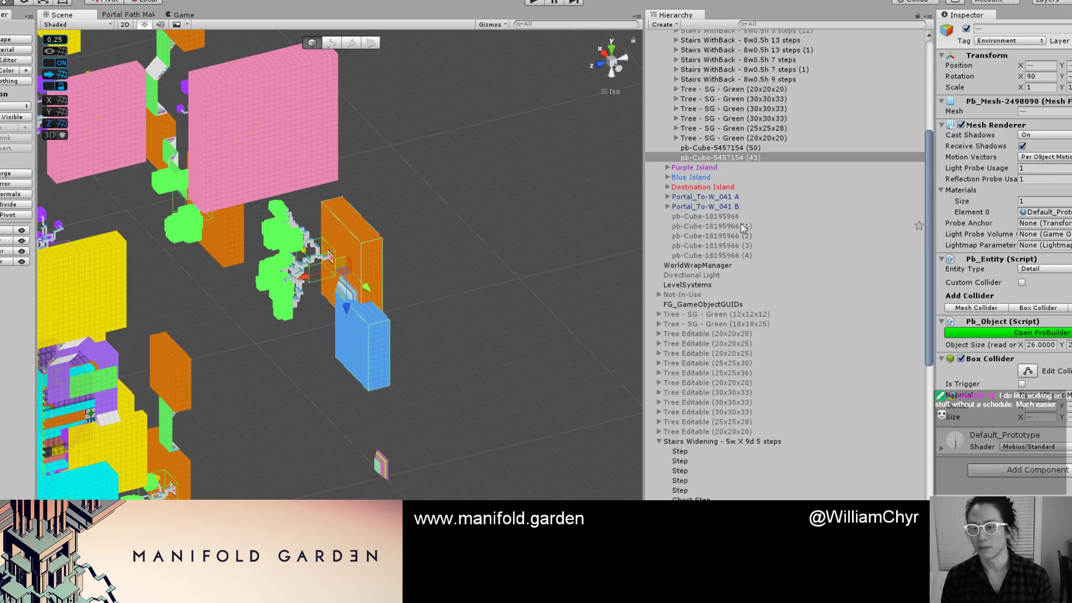
Collapse the widening staircase groups in the Hierarchy and delete the unused Stairs Widening - 4w X 4d 5 steps.
left_click(660, 441)
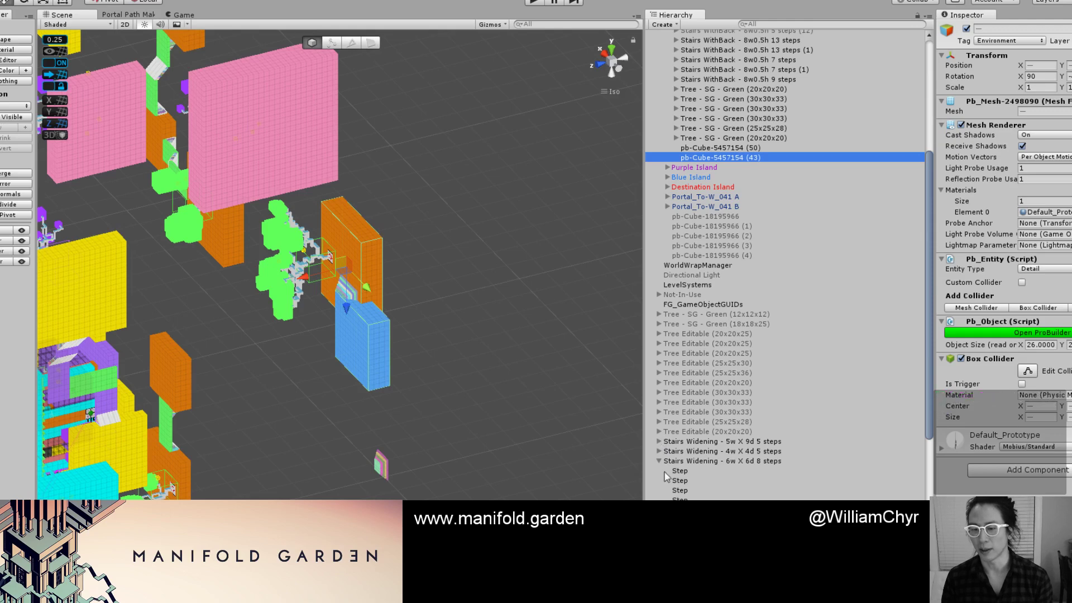
scroll(757, 491, "up", 4)
double_click(726, 562)
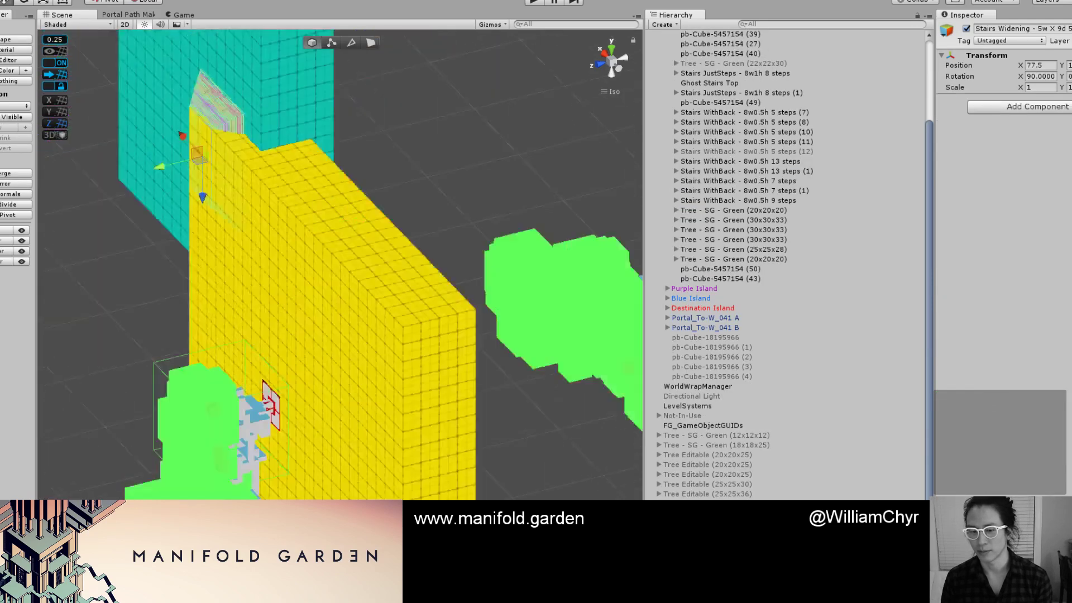
double_click(718, 572)
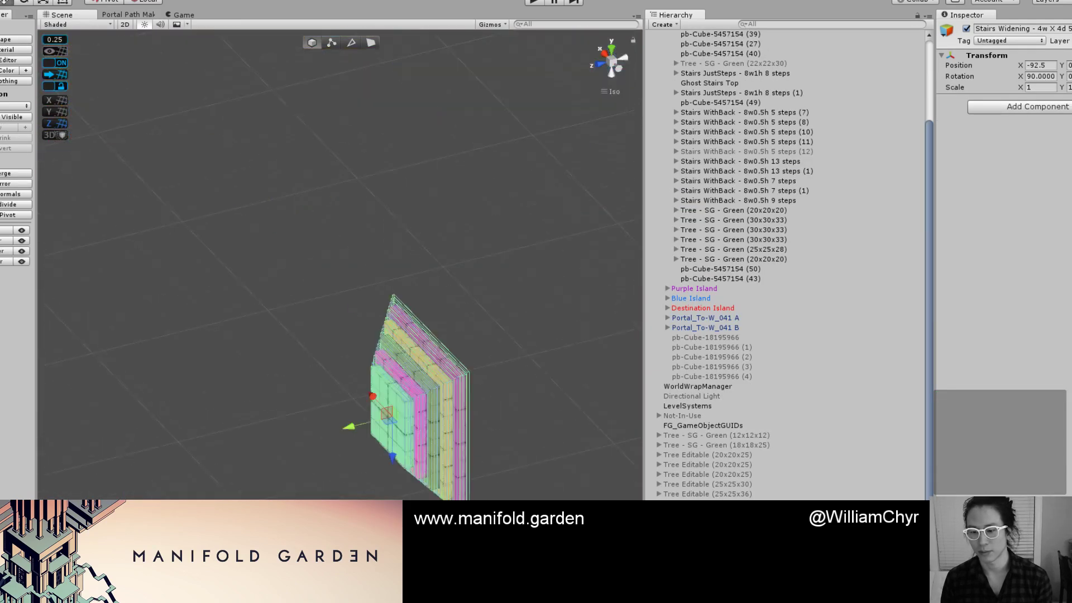
right_click(718, 572)
left_click(749, 404)
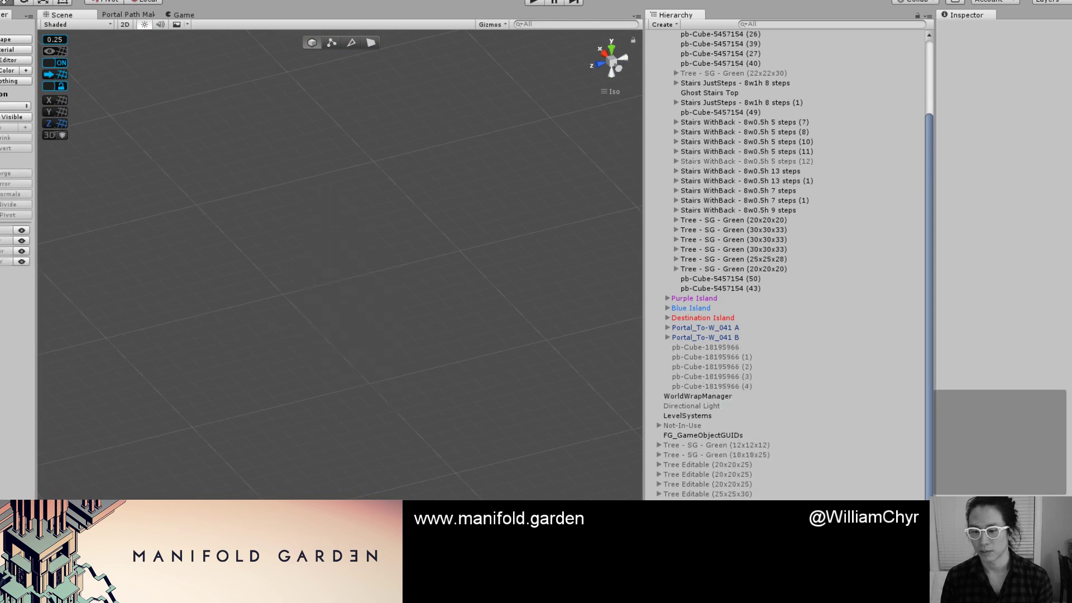
Parent the 5w X 9d and 6w X 6d widening staircases to the Green Island group.
left_click(718, 562)
left_click(717, 572, "shift")
left_click_drag(789, 421, 789, 72)
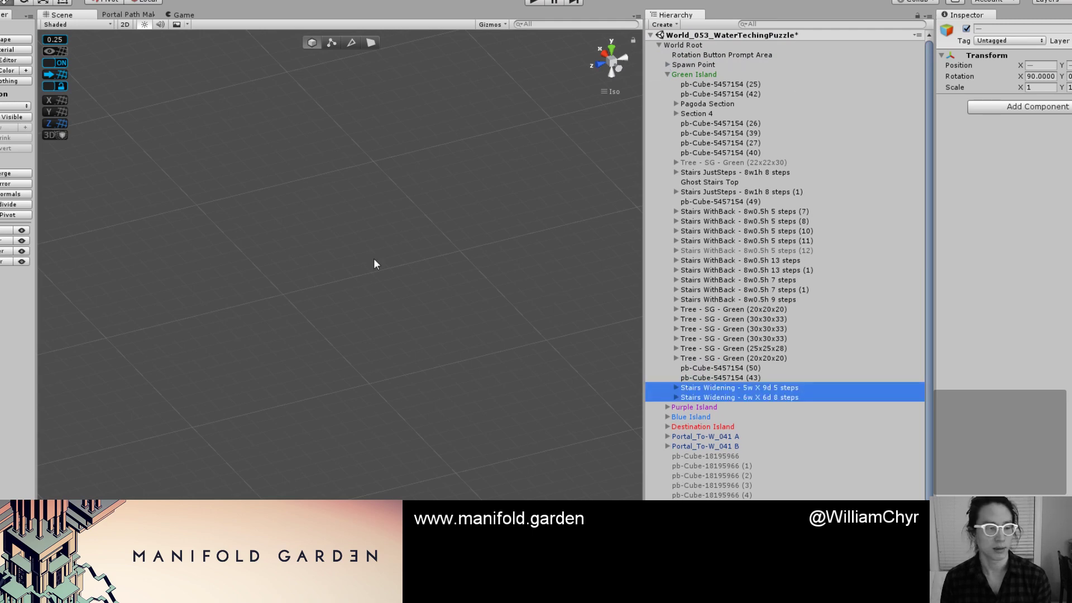
left_click(381, 223)
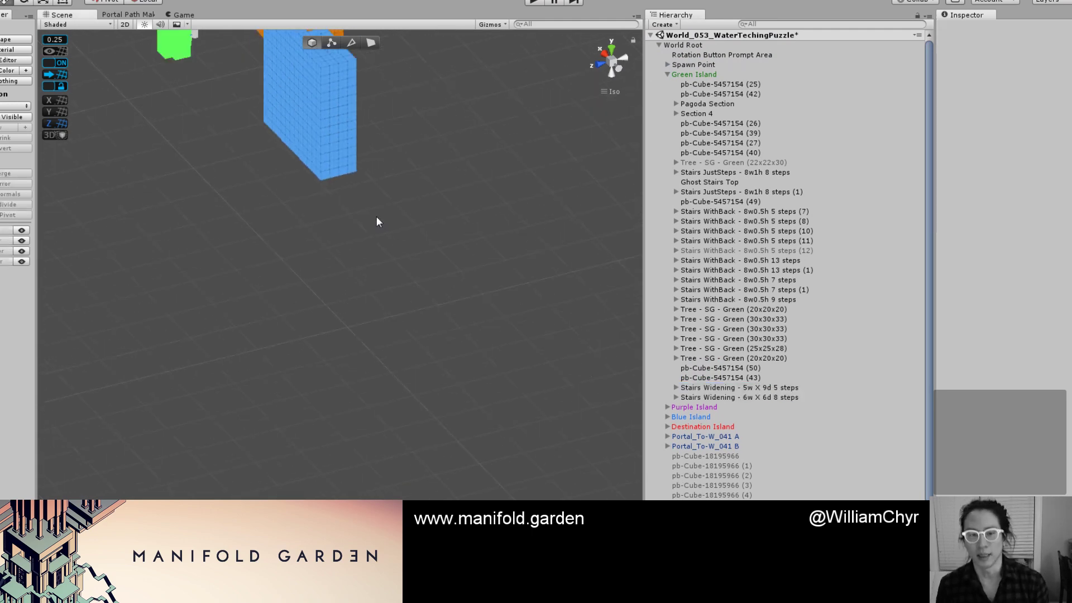
Examine the overall layout of the islands around the pagoda tower, including the teal and yellow blocks.
scroll(377, 221, "down", 3)
scroll(357, 192, "up", 3)
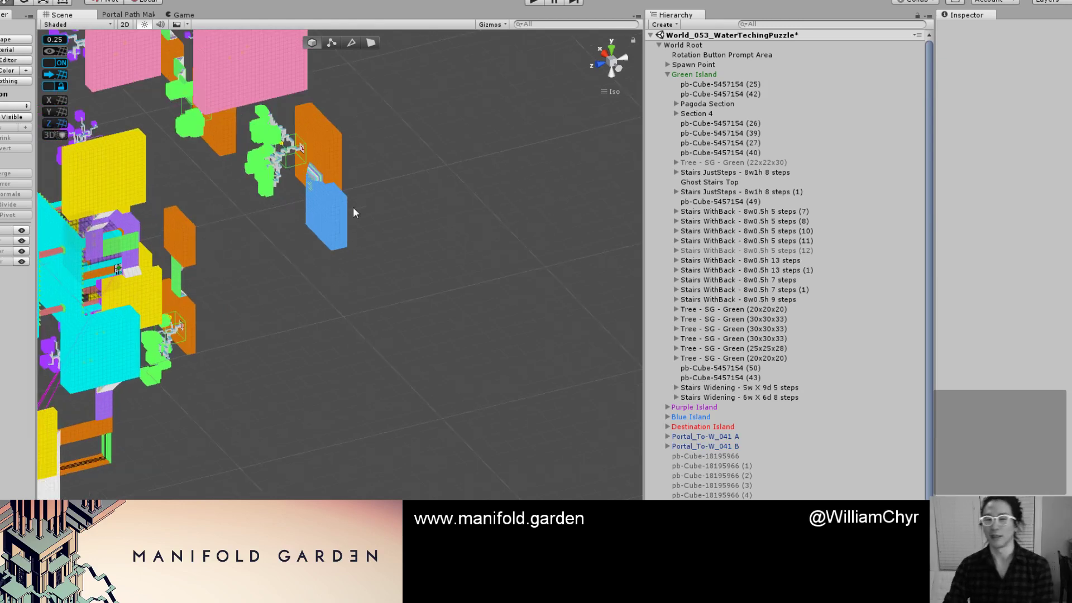
left_click_drag(297, 215, 458, 184, "alt")
left_click_drag(238, 234, 381, 274, "alt")
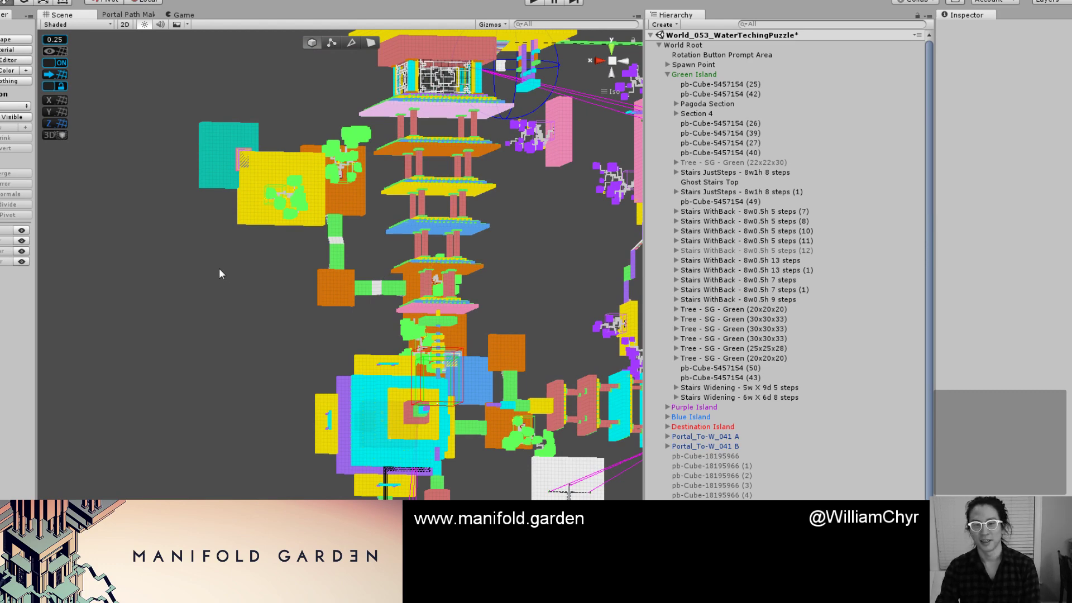
scroll(230, 226, "down", 4)
middle_click_drag(312, 194, 320, 360)
mouse_move(320, 360)
left_mouse_down("alt")
mouse_move(262, 374)
mouse_move(315, 369)
left_mouse_up("alt")
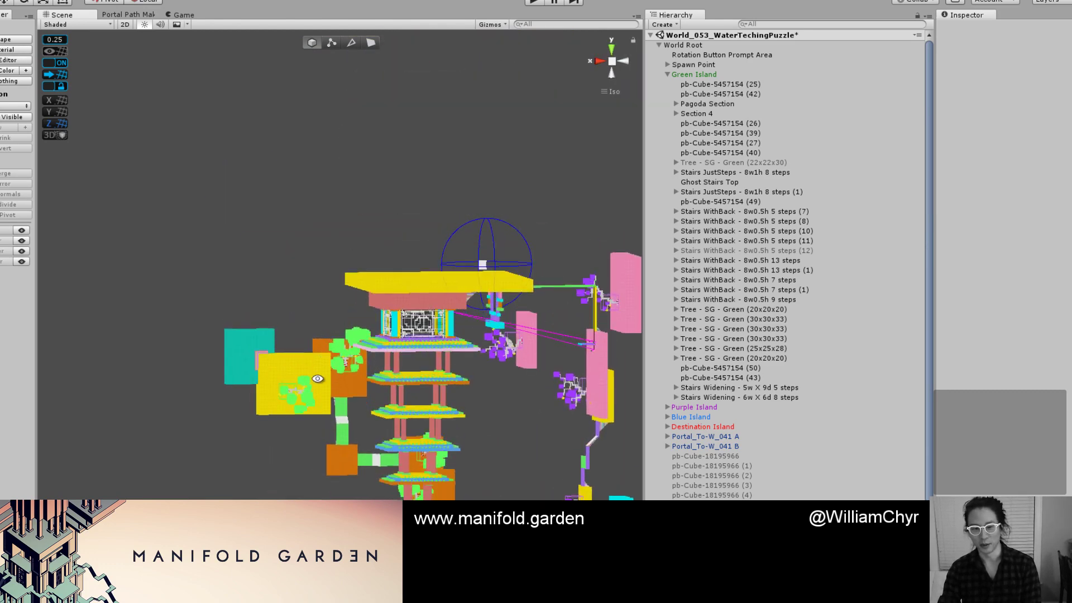
Duplicate the teal block and place the copy diagonally below and outward from it, at X 94.5.
scroll(312, 363, "up", 6, "alt")
middle_click_drag(307, 390, 390, 311)
left_click_drag(390, 311, 447, 218, "alt")
left_click(432, 270)
scroll(436, 287, "up", 3)
key("ctrl+d")
left_click_drag(470, 69, 339, 226)
Set the duplicated block's vertex colors to Light Coral and set its pivot.
key("g")
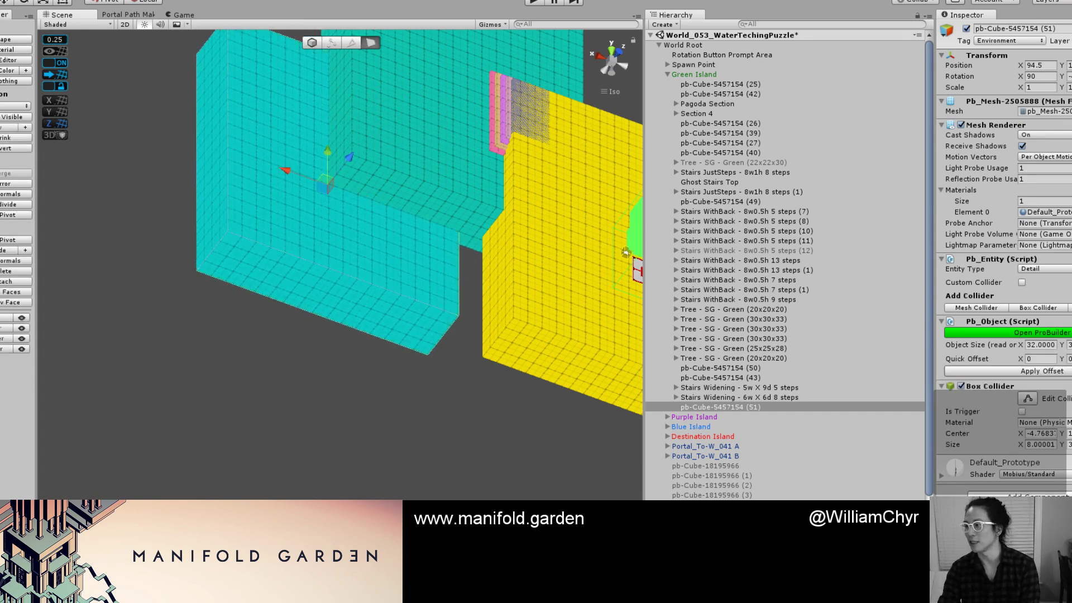
key("alt+shift+2")
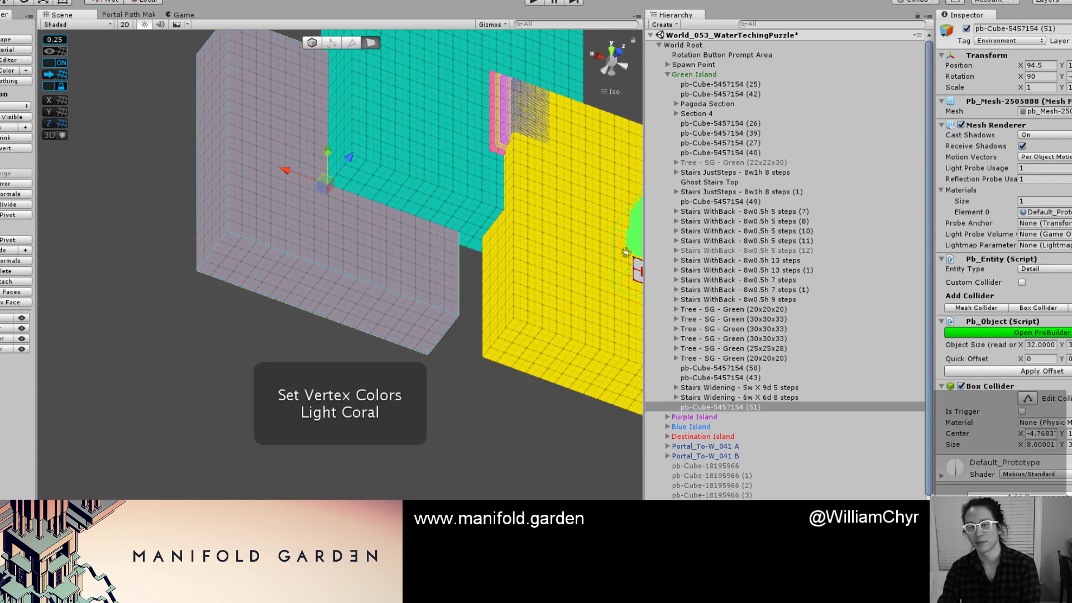
left_click(339, 415)
scroll(340, 310, "up", 2)
left_click(345, 247)
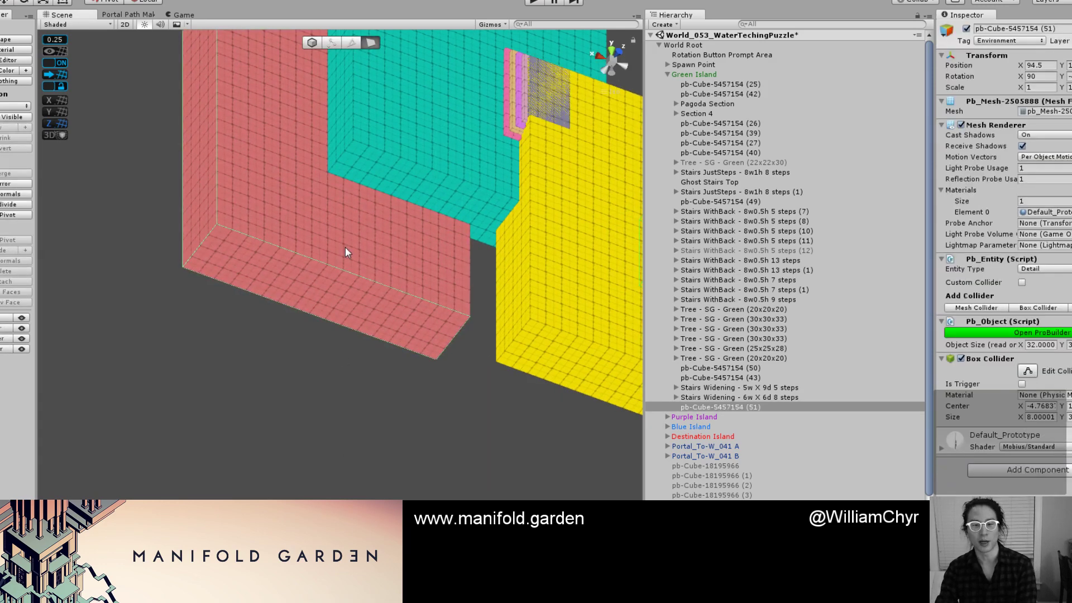
key("g")
key("ctrl+j")
scroll(349, 203, "down", 2)
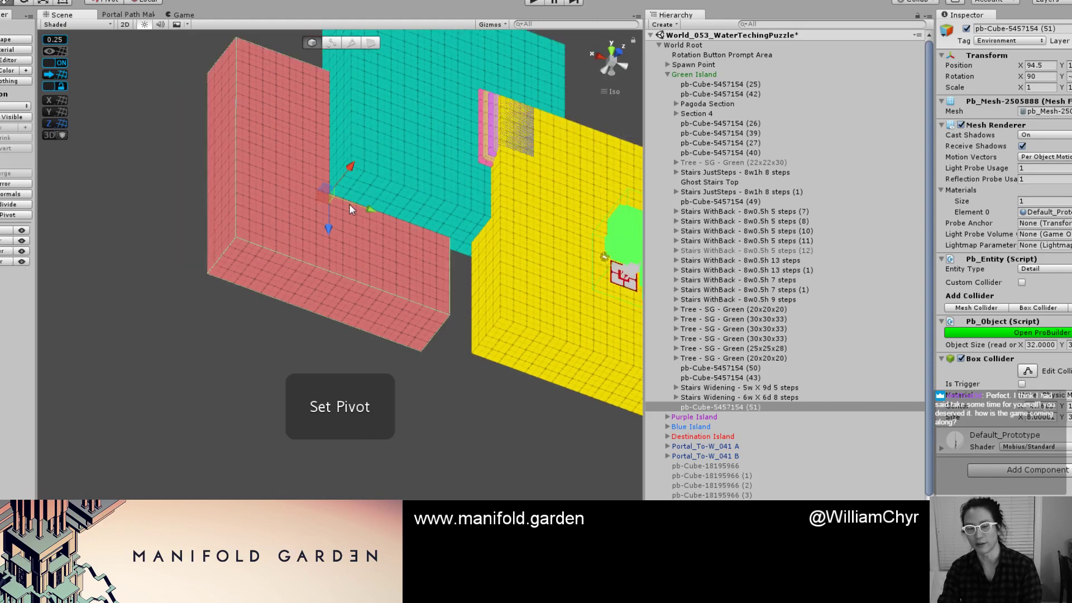
Move the coral block along X behind the teal and yellow blocks, to X 84.5.
left_click_drag(349, 203, 322, 350, "alt")
left_click_drag(366, 313, 451, 317)
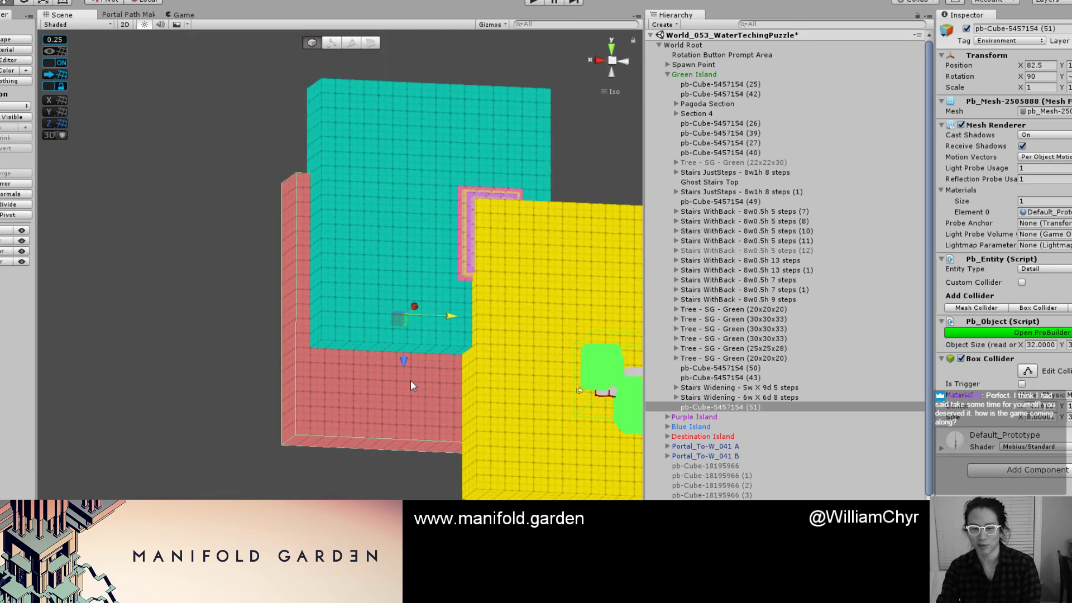
left_click_drag(410, 380, 494, 308, "alt")
key("f")
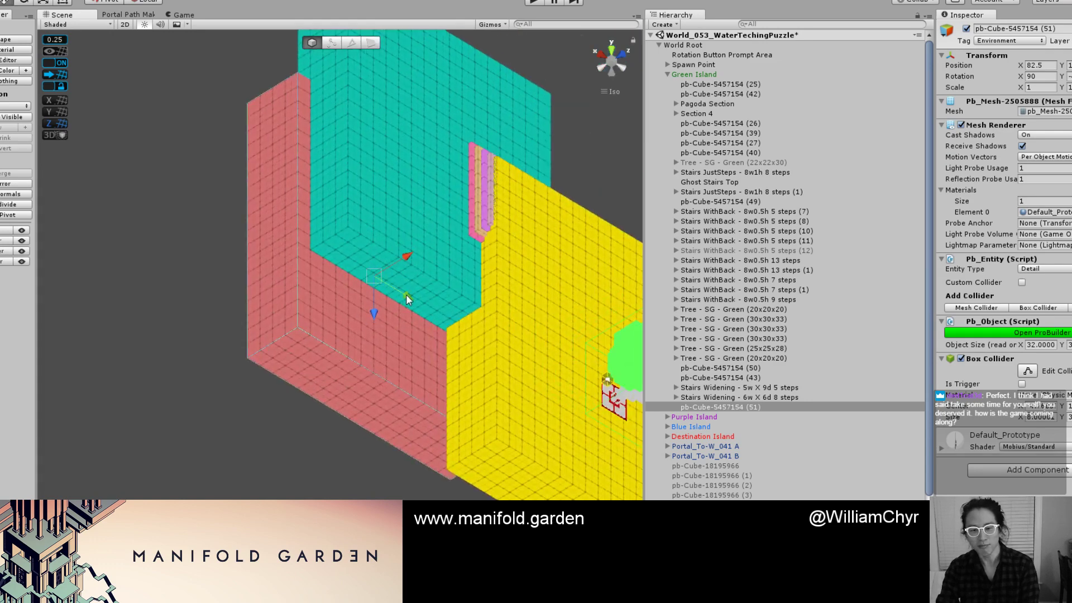
mouse_move(406, 293)
left_mouse_down()
mouse_move(392, 296)
mouse_move(461, 258)
mouse_move(511, 247)
mouse_move(434, 310)
mouse_move(390, 303)
left_mouse_up()
Enlarge the coral block by extending its outer side and underside to an X size of 45, and reset its pivot.
key("g")
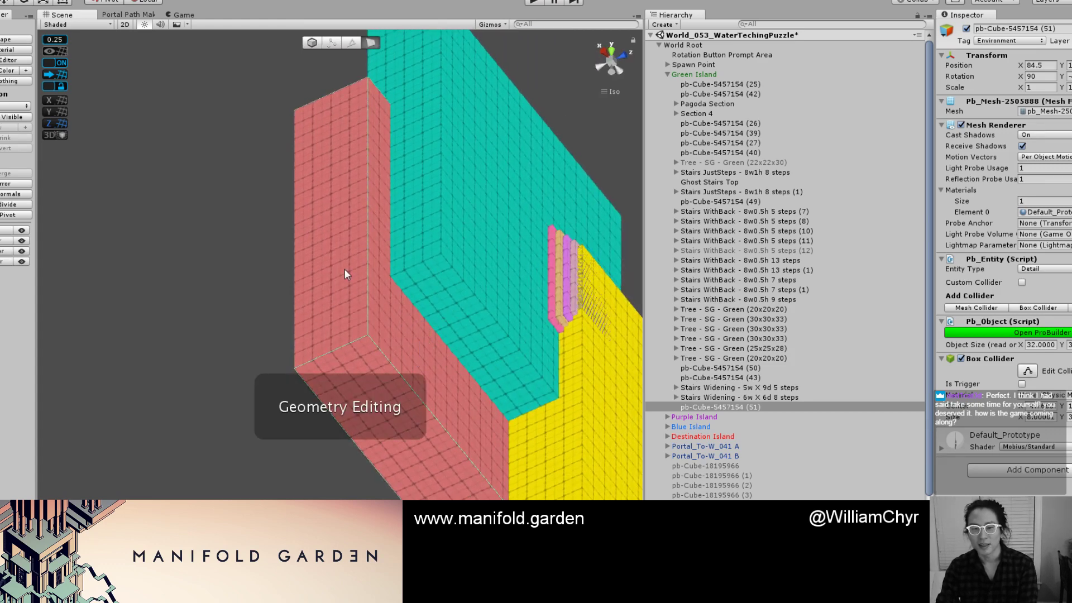
left_click_drag(344, 269, 323, 463, "alt")
key("g")
key("ctrl+j")
key("g")
left_click(300, 421)
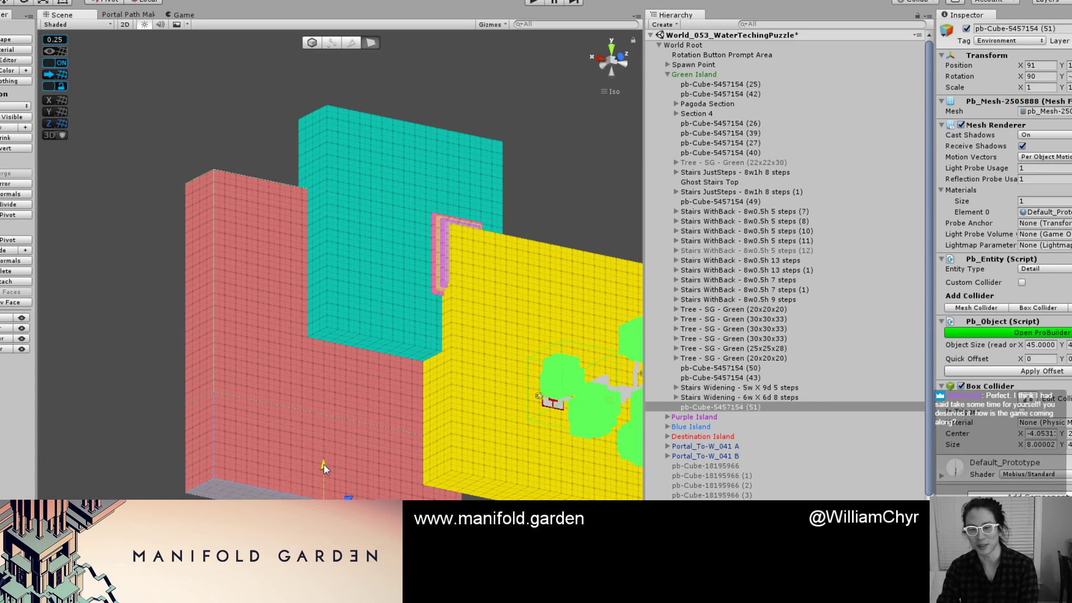
key("g")
key("h")
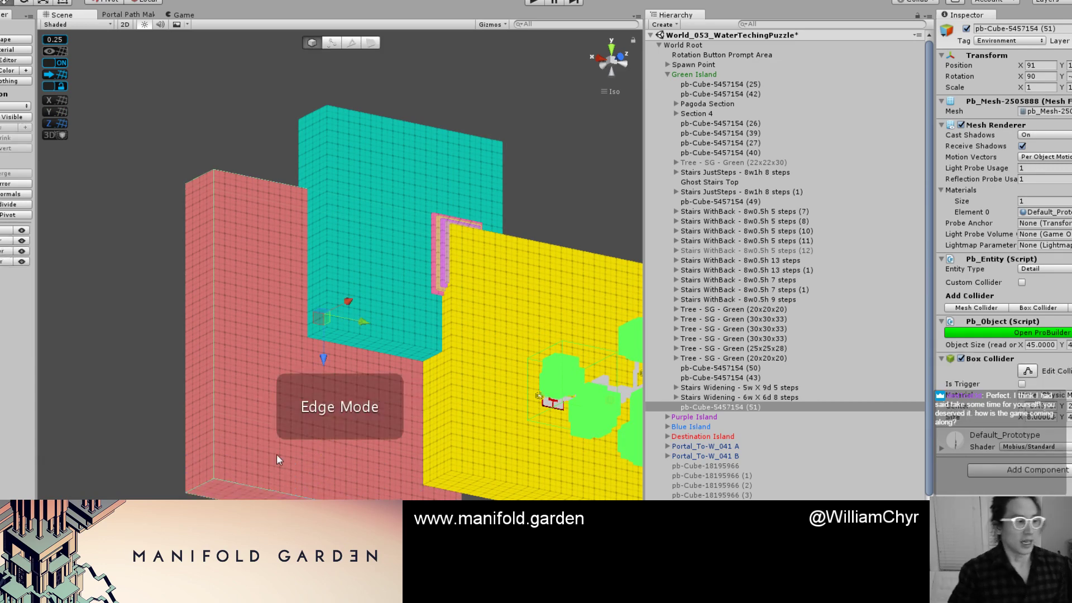
left_click(153, 348)
scroll(152, 349, "down", 2)
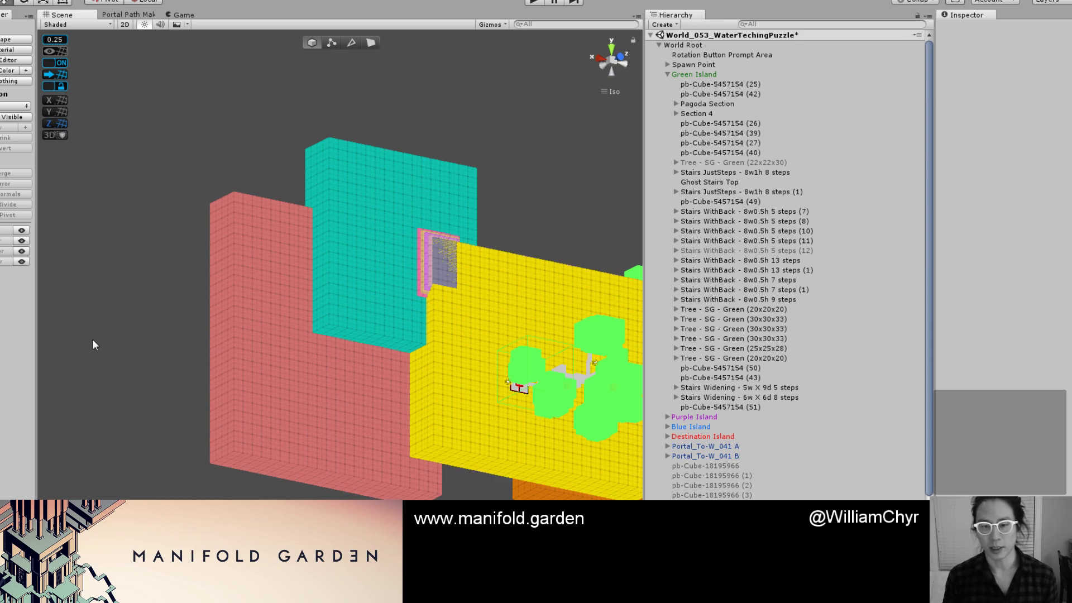
Examine the corner where the coral and teal blocks meet, next to the 5w widening staircase on the yellow block.
scroll(473, 240, "up", 5)
left_click(474, 241)
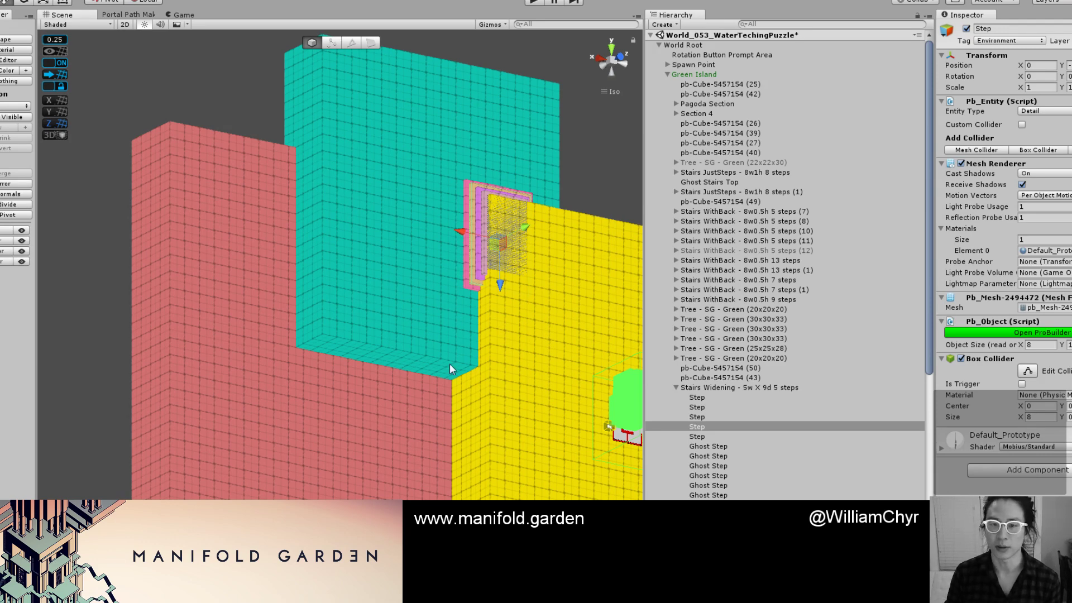
scroll(342, 370, "up", 5)
left_click_drag(387, 365, 501, 369, "alt")
middle_click_drag(501, 368, 493, 379)
scroll(493, 379, "down", 8)
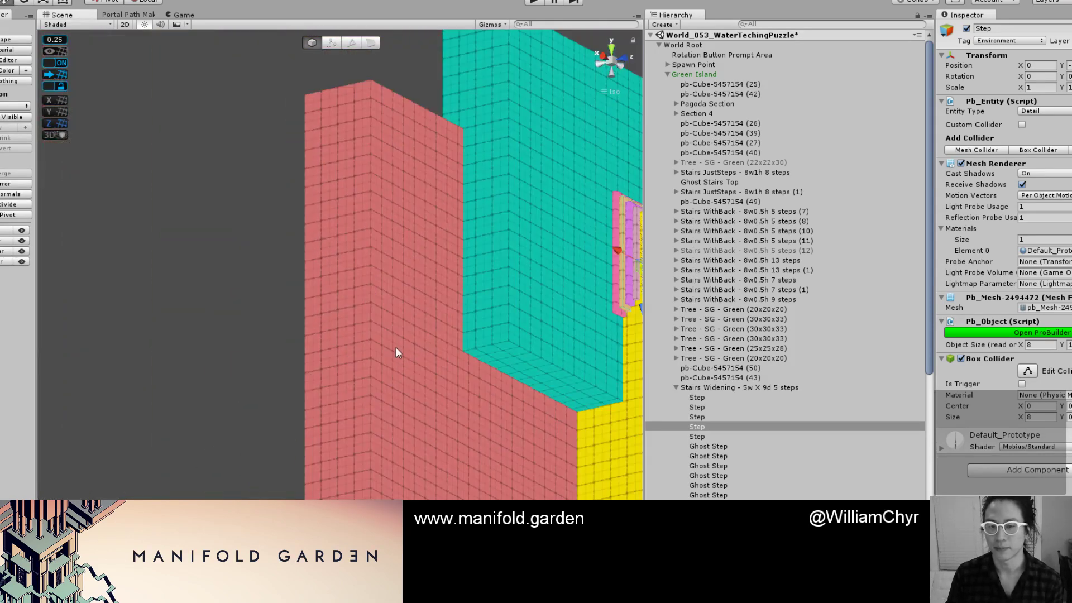
left_click(467, 323)
scroll(352, 348, "up", 5)
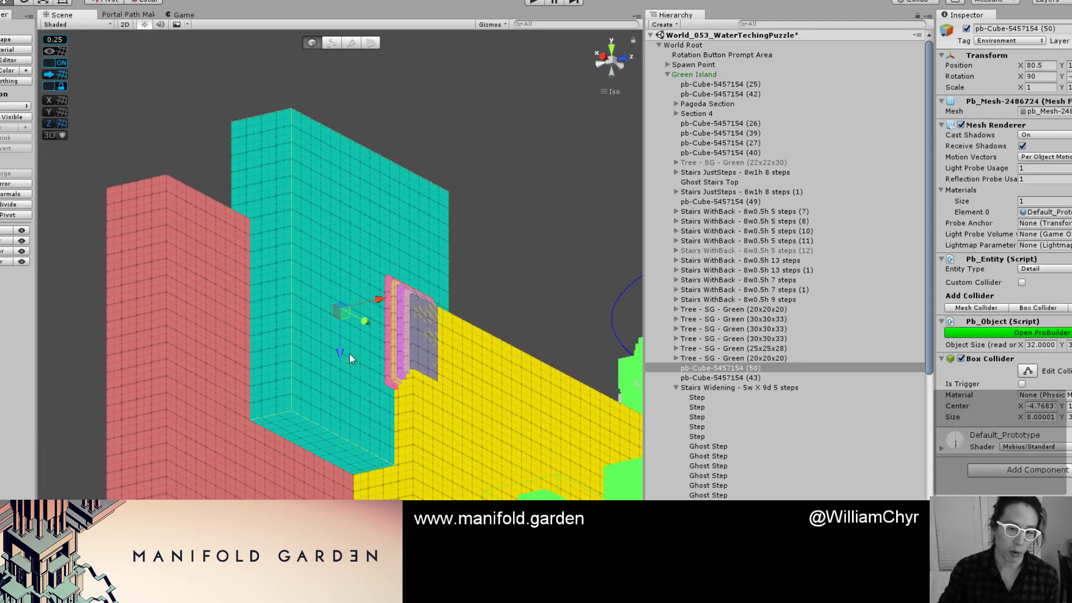
scroll(246, 402, "up", 3)
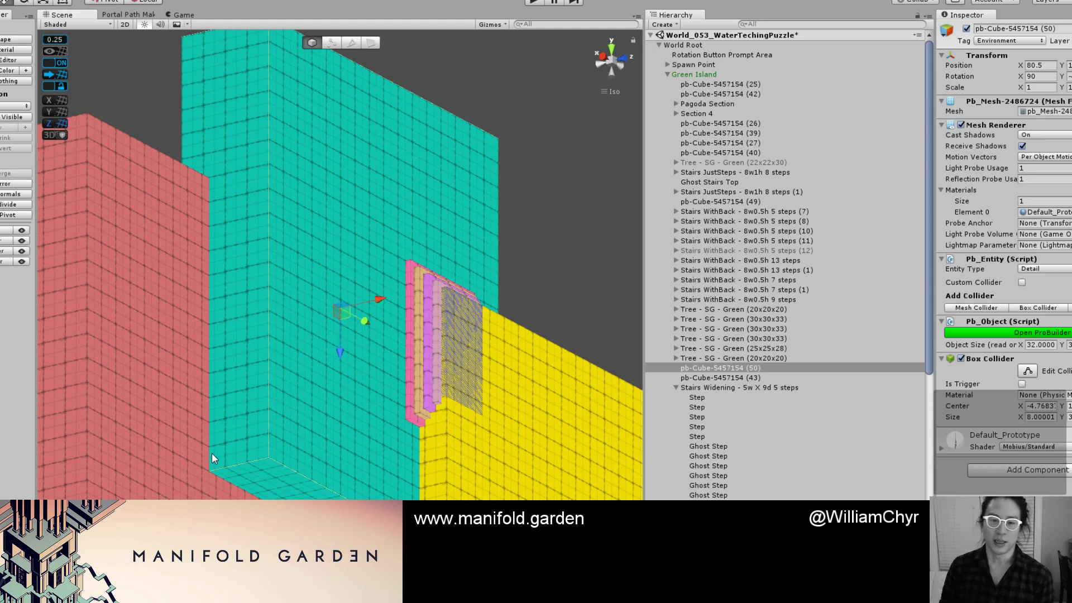
scroll(204, 423, "up", 3)
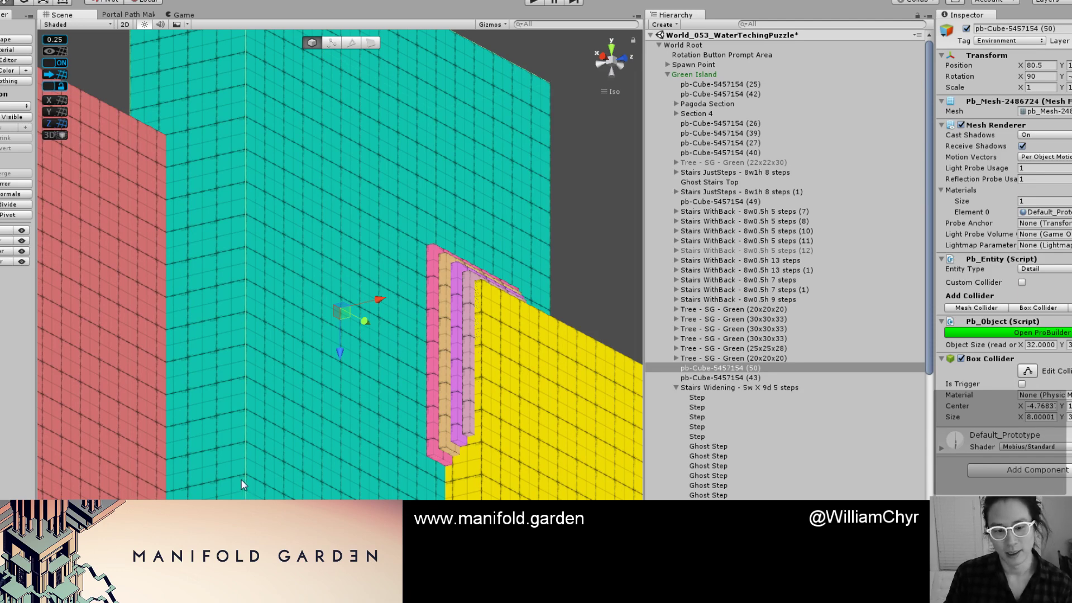
Try to move the new 6w X 6d widening staircase from the world origin up beside Green Island's coral block.
scroll(199, 495, "up", 4)
scroll(340, 264, "down", 1)
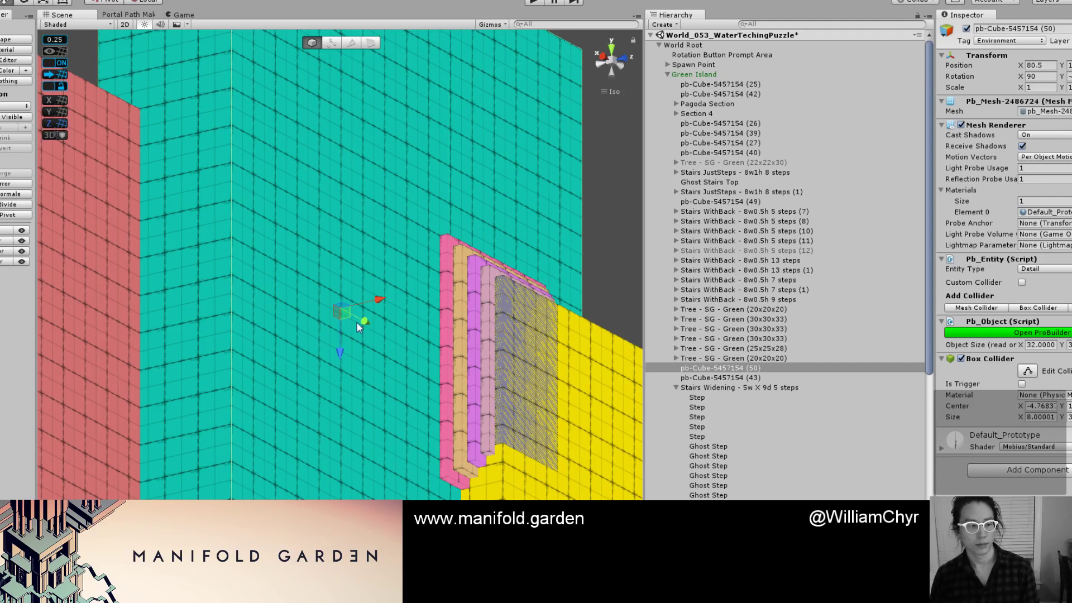
left_click(246, 329)
key("f")
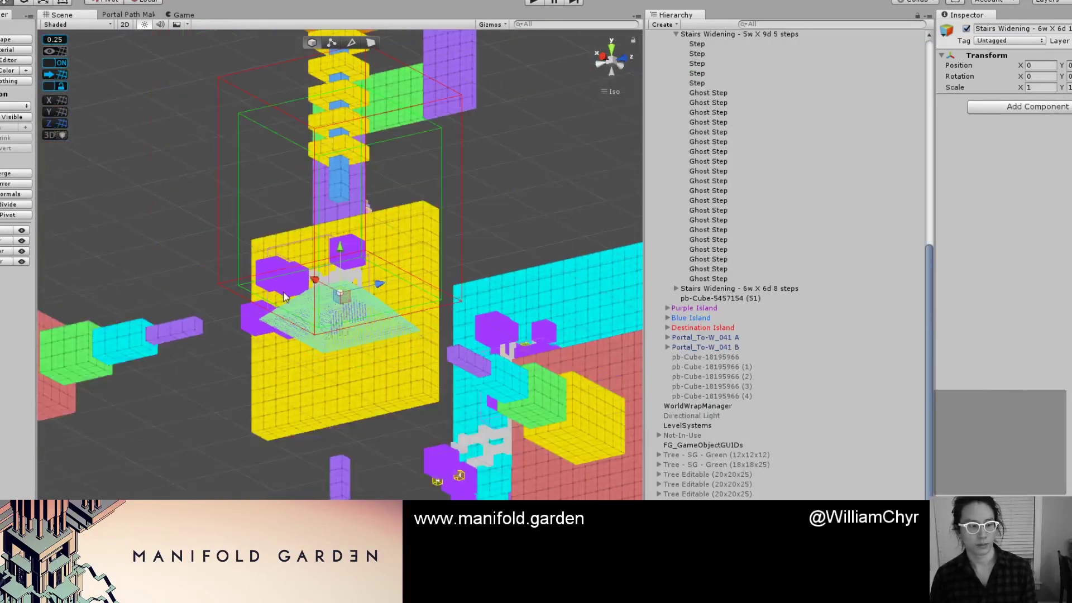
scroll(284, 296, "down", 2)
scroll(373, 296, "down", 2)
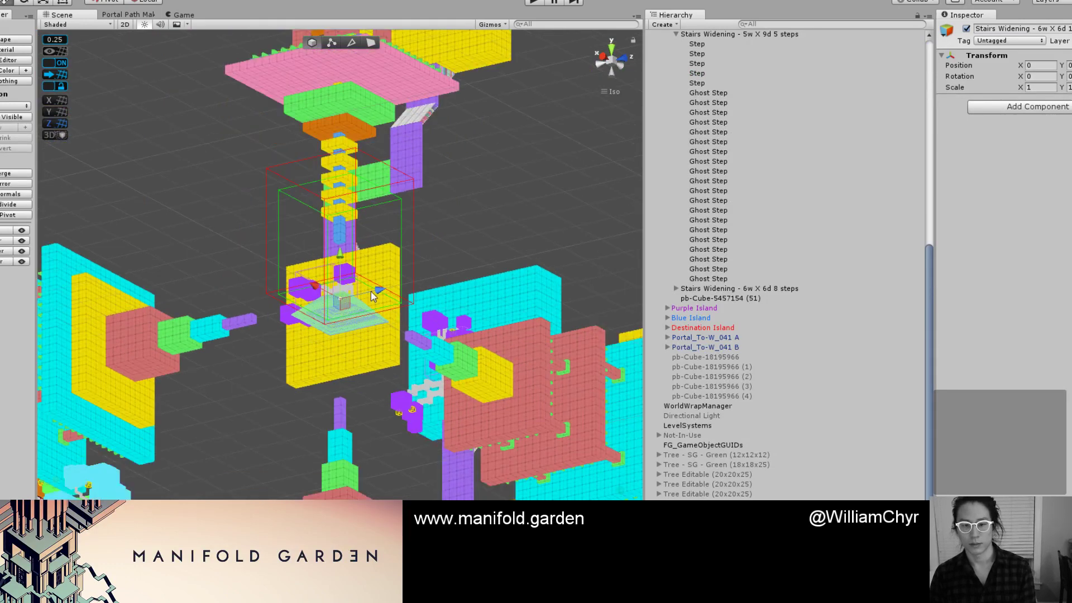
scroll(385, 281, "down", 6)
left_click_drag(397, 267, 395, 300, "alt")
middle_click_drag(258, 231, 467, 385)
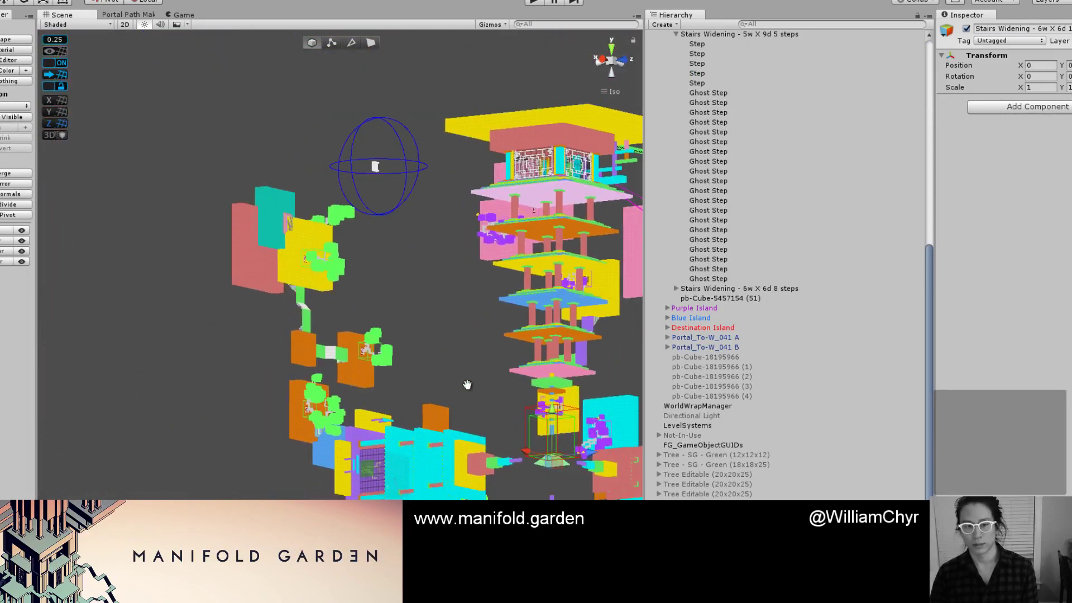
left_click_drag(467, 385, 467, 415, "alt")
left_click_drag(587, 454, 316, 434)
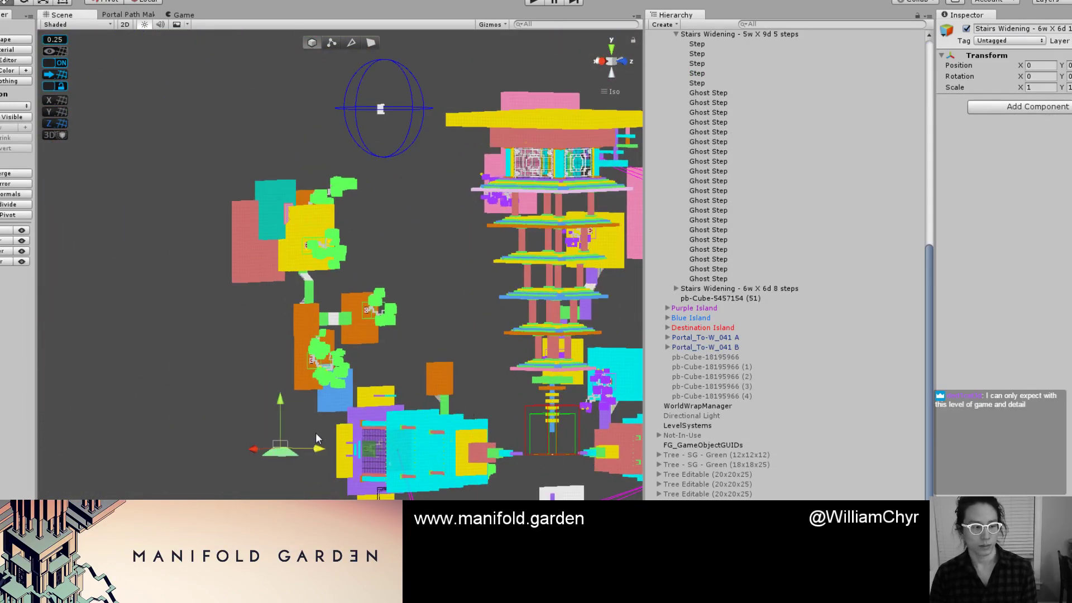
scroll(335, 432, "up", 1)
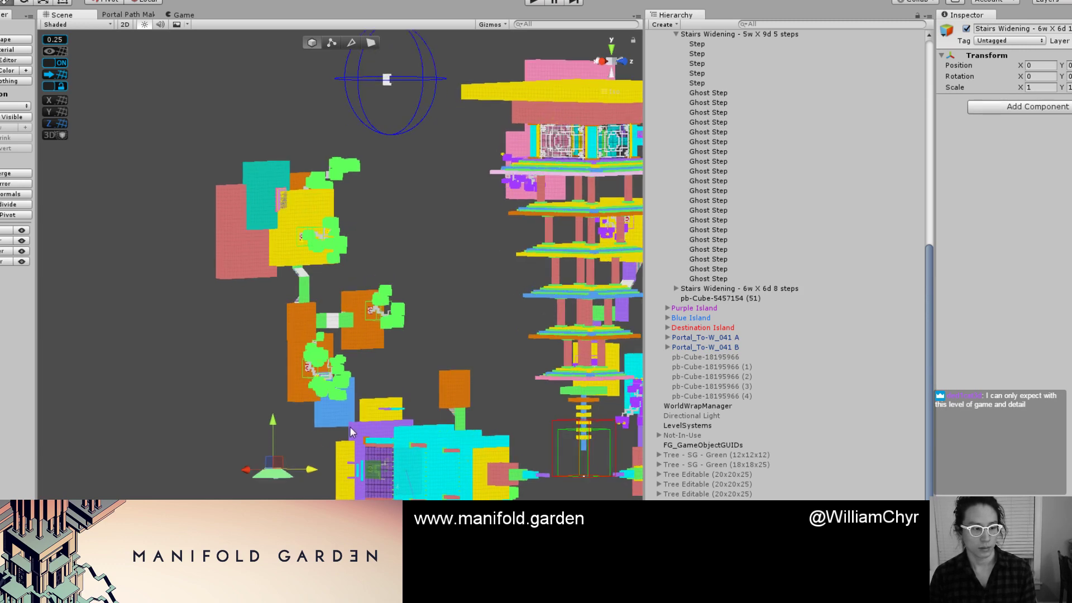
left_click_drag(278, 417, 281, 239)
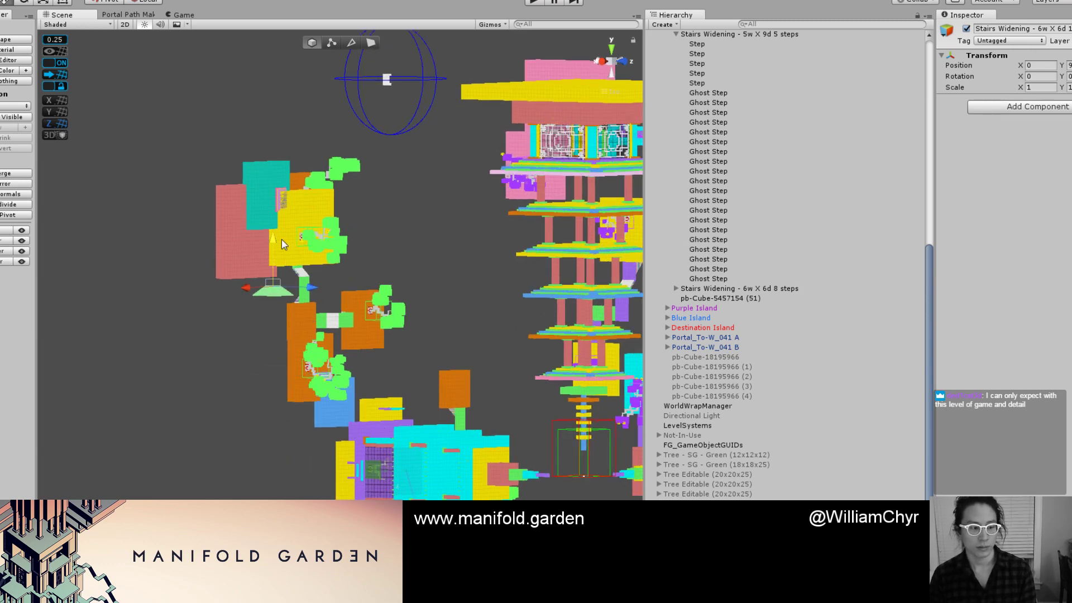
Try rotating the 6w X 6d staircase 90° about X and placing it at X 98, around the teal block's lower corner.
key("f")
scroll(278, 240, "down", 8)
key("e")
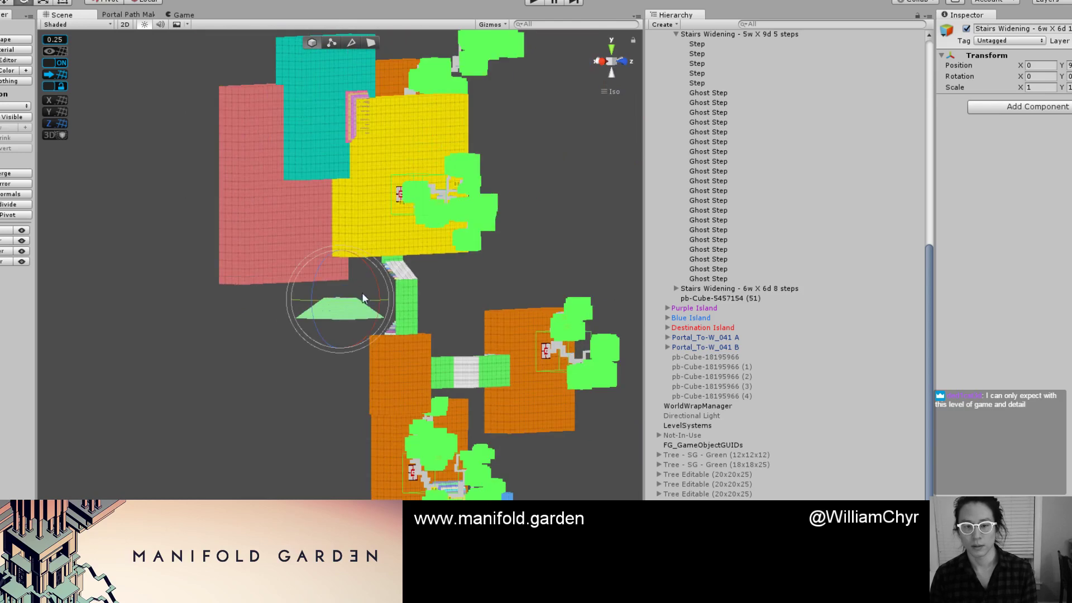
left_click_drag(377, 307, 391, 400)
scroll(391, 400, "up", 3)
key("w")
left_click_drag(336, 308, 290, 167)
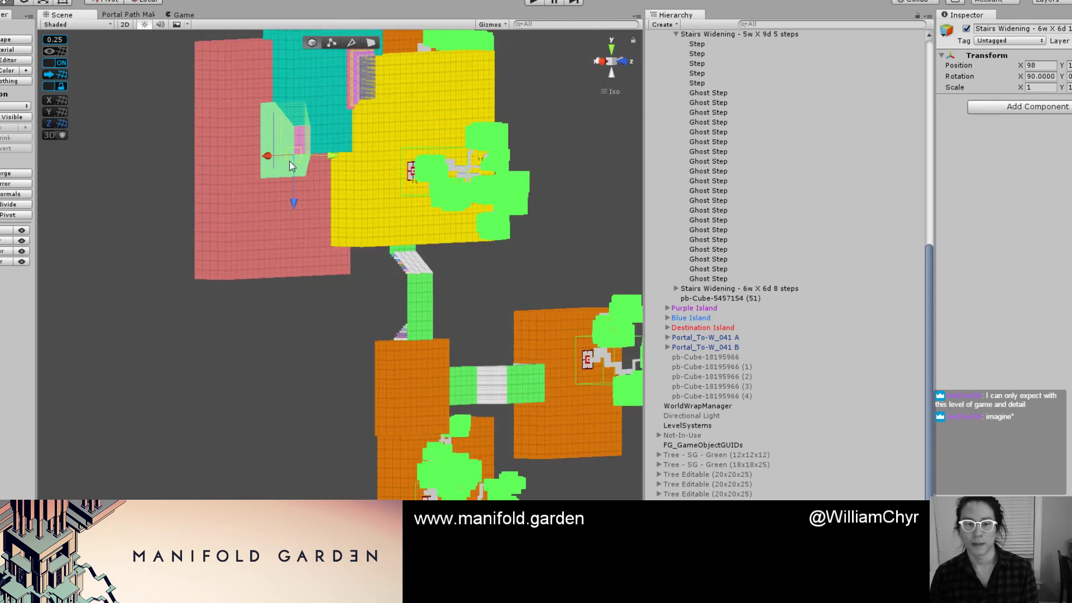
key("f")
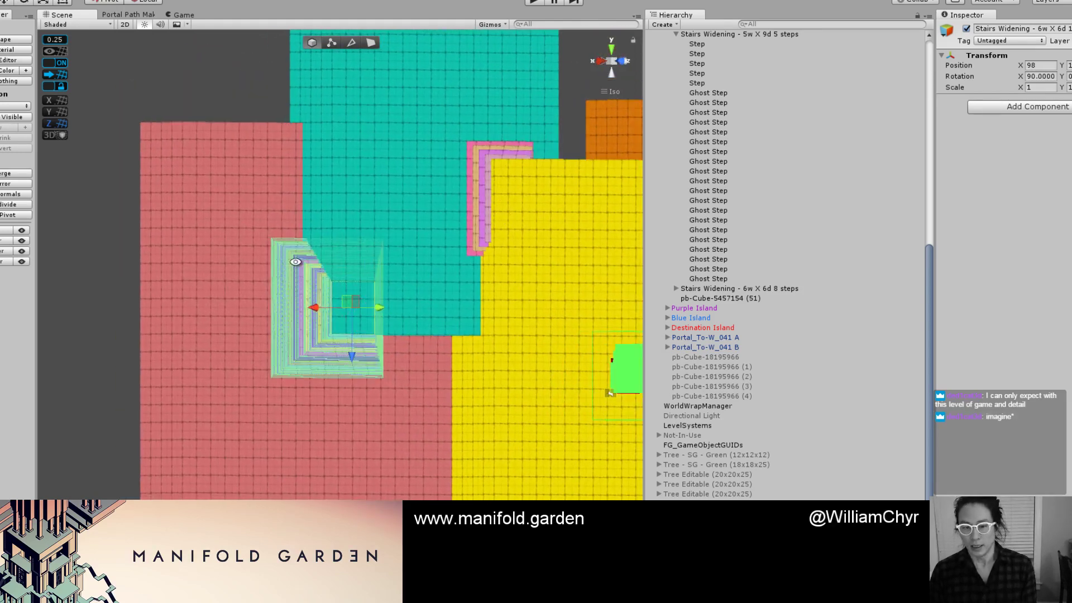
left_click_drag(296, 261, 459, 291, "alt")
left_click_drag(507, 253, 385, 252, "alt")
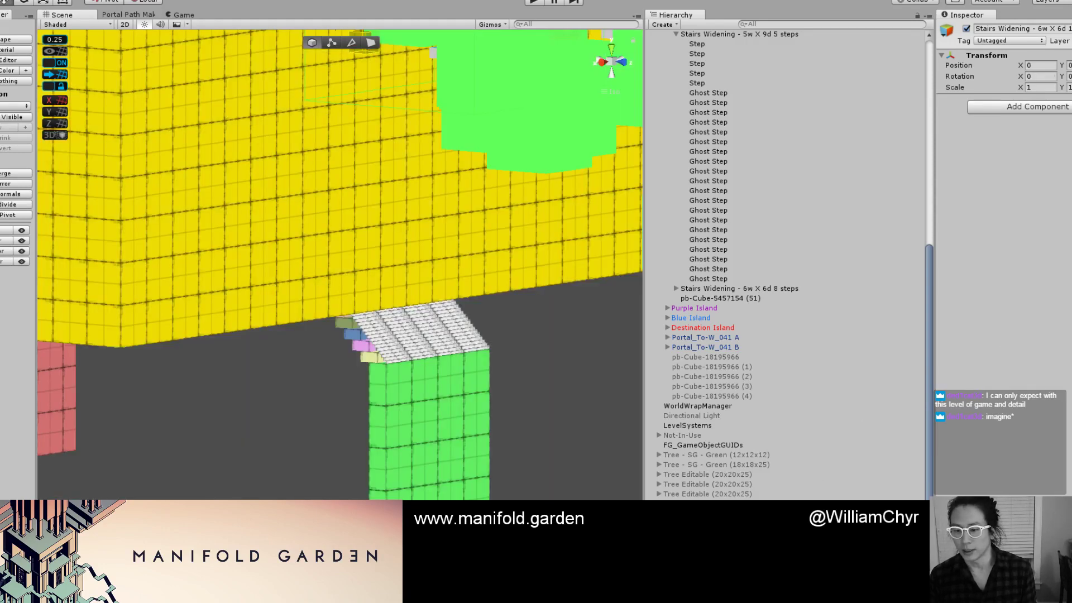
Move the 6w X 6d 11-step widening staircase from the world origin over to Green Island, to X 128.
key("f")
right_click(755, 343)
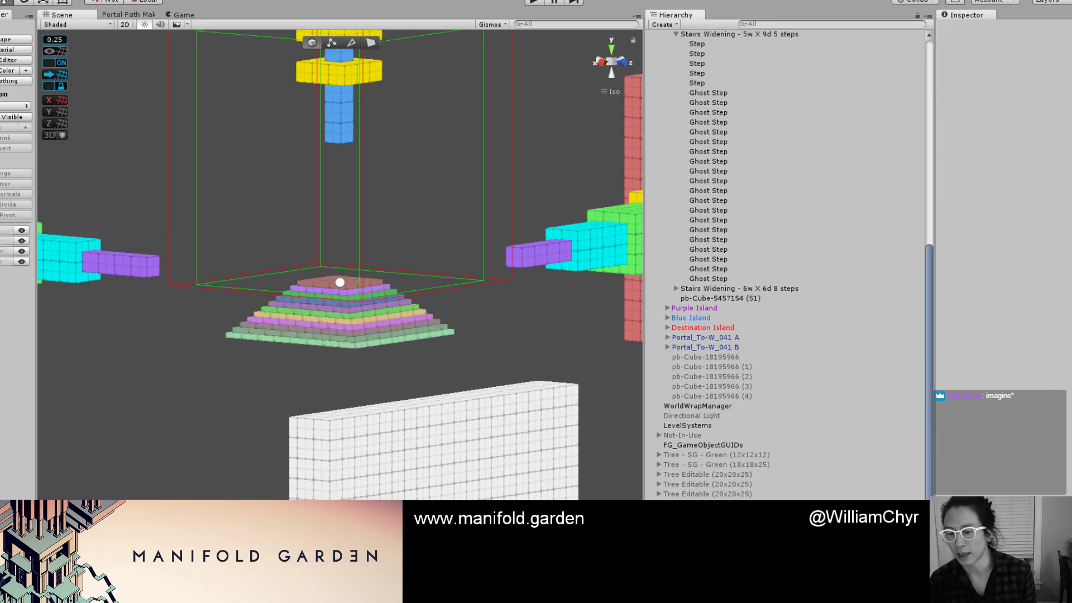
left_click(339, 282)
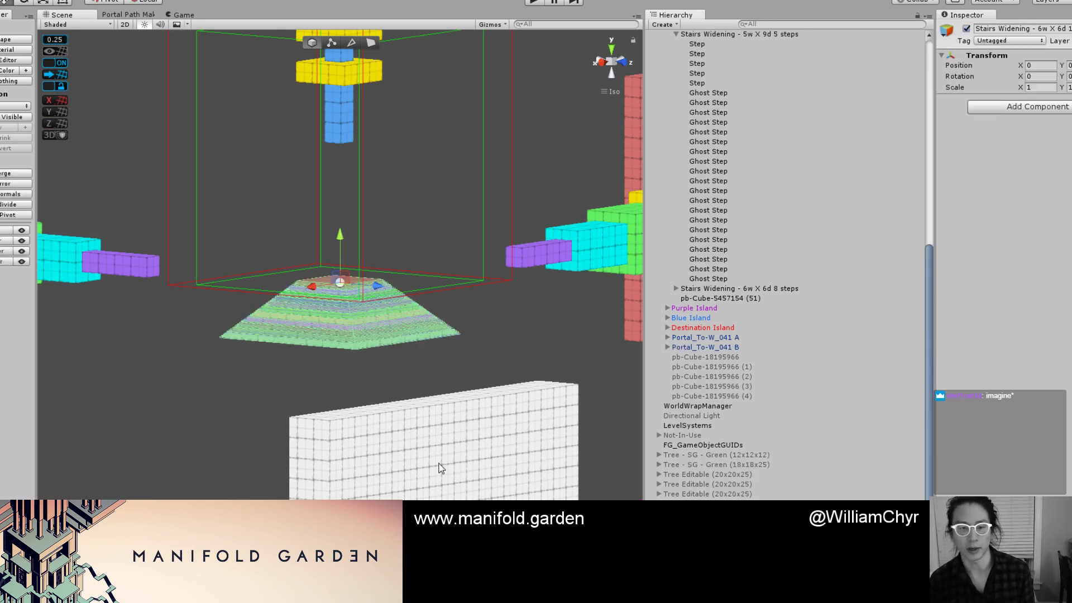
scroll(291, 340, "down", 10)
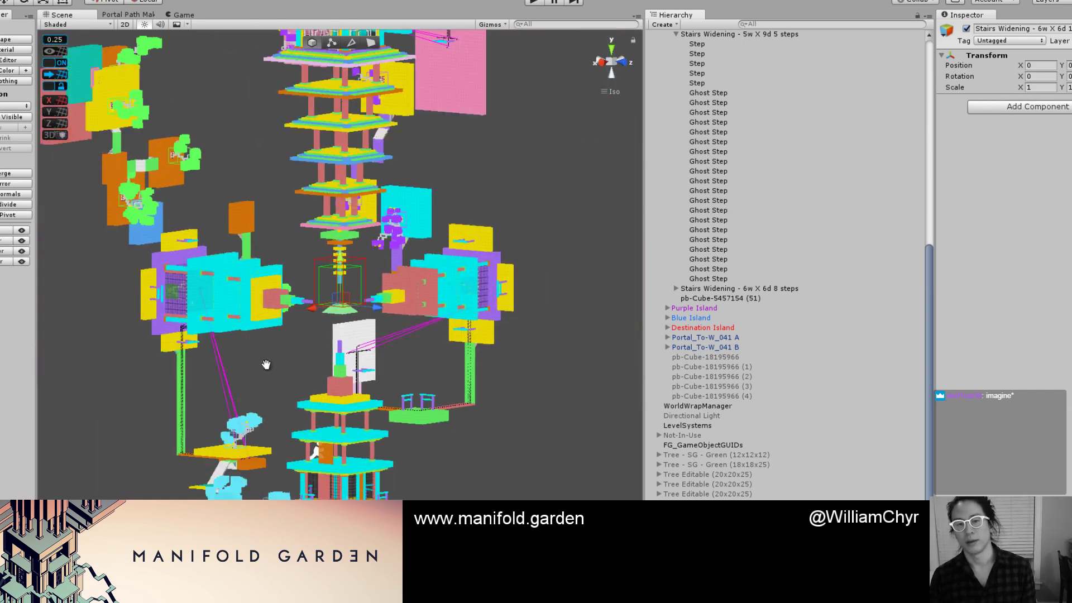
left_click_drag(318, 418, 346, 444, "alt")
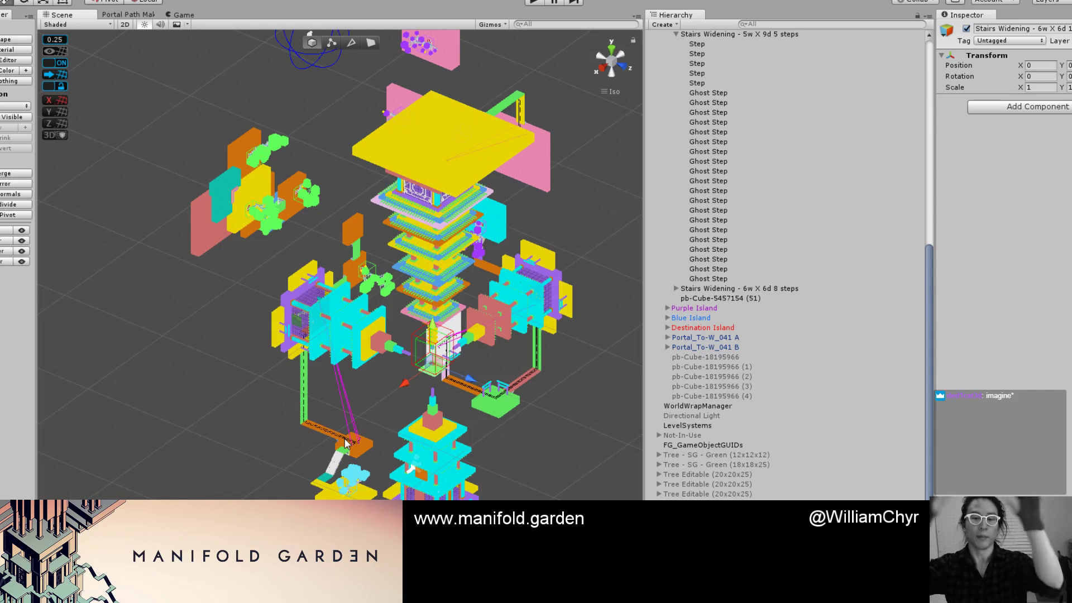
scroll(350, 377, "up", 5)
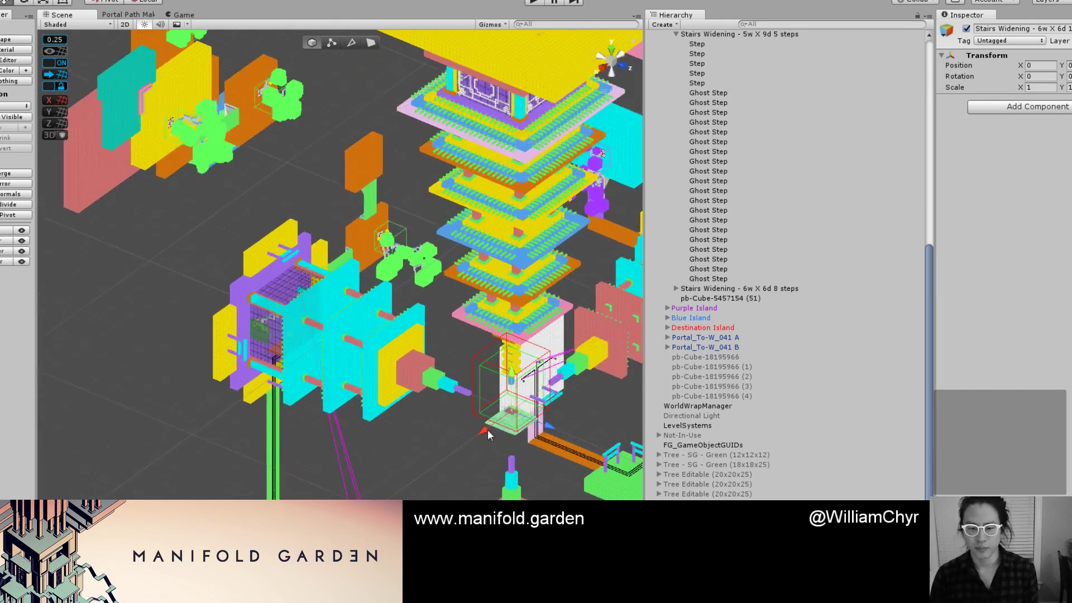
left_click_drag(378, 465, 344, 139)
scroll(322, 151, "up", 2)
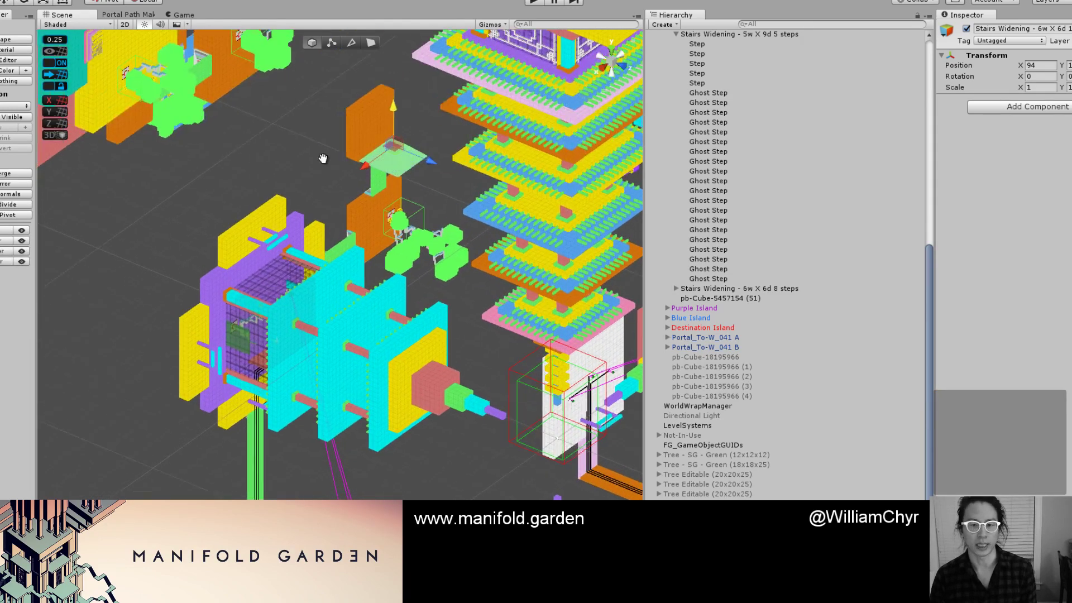
middle_click_drag(322, 154, 492, 341)
left_click_drag(583, 316, 320, 299)
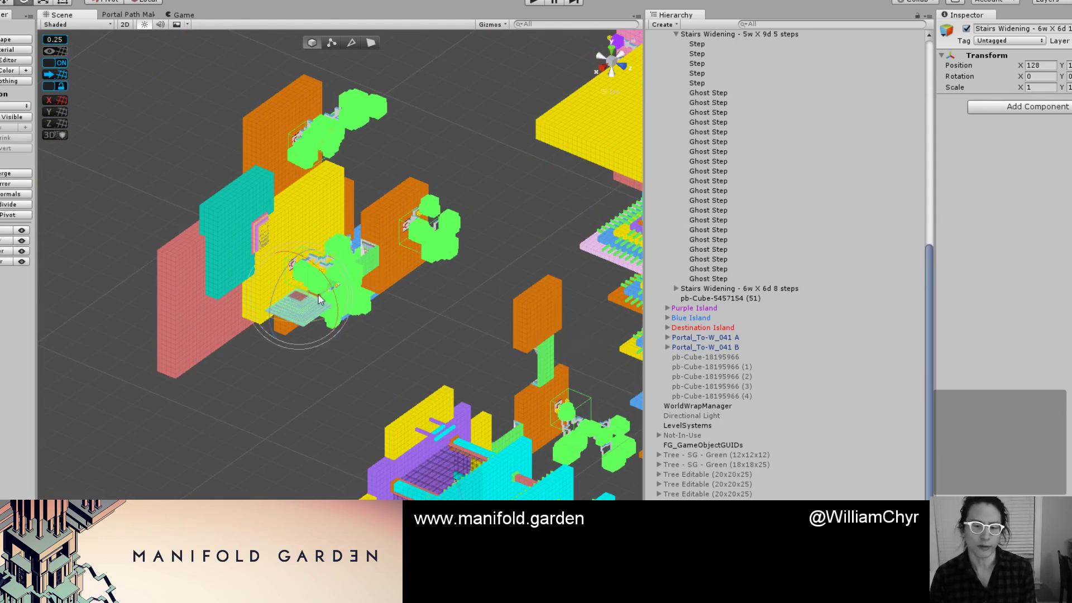
Rotate the 11-step staircase 90° about X and position it at X 98 on the coral block, around the teal block's lower corner.
scroll(335, 313, "up", 5)
left_click_drag(353, 340, 192, 296, "ctrl")
key("w")
key("f")
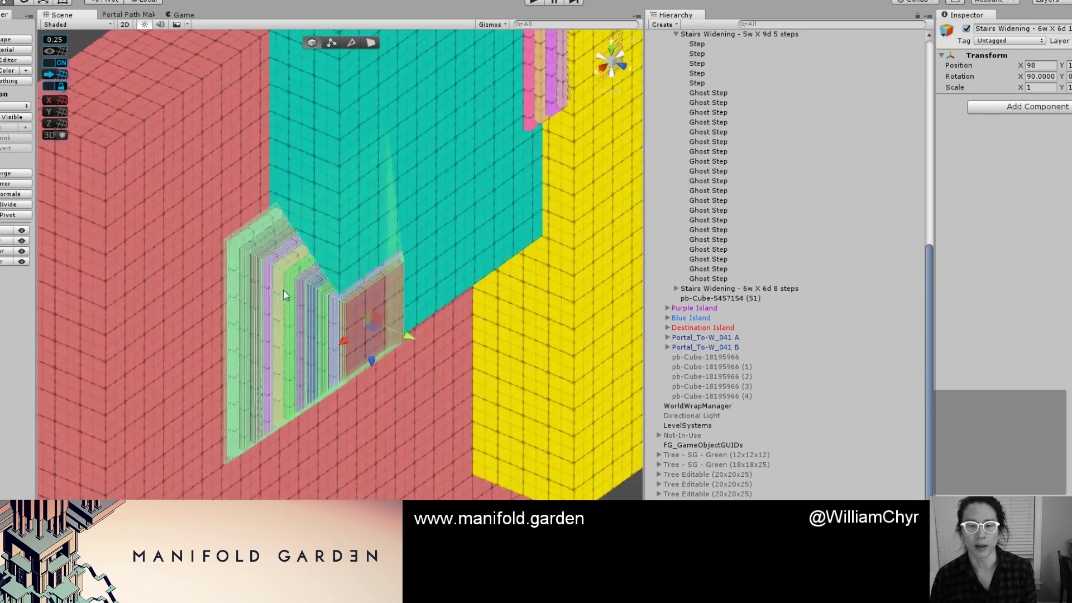
left_click_drag(354, 272, 343, 304, "alt")
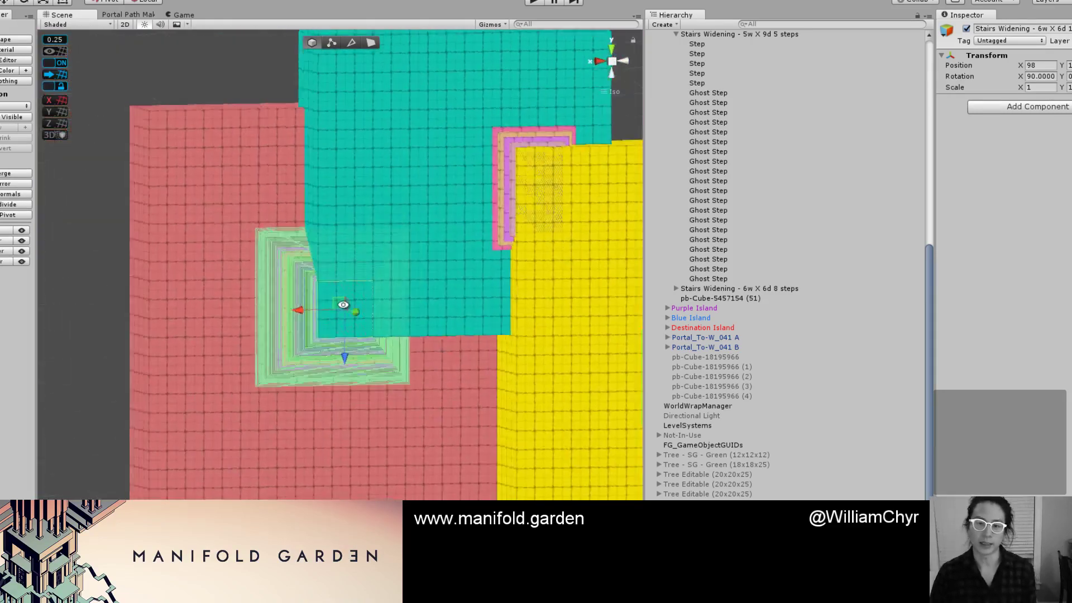
Extend the coral block downward by pulling out its underside face, and reset its pivot.
scroll(345, 303, "down", 12)
left_click_drag(360, 351, 410, 337, "alt")
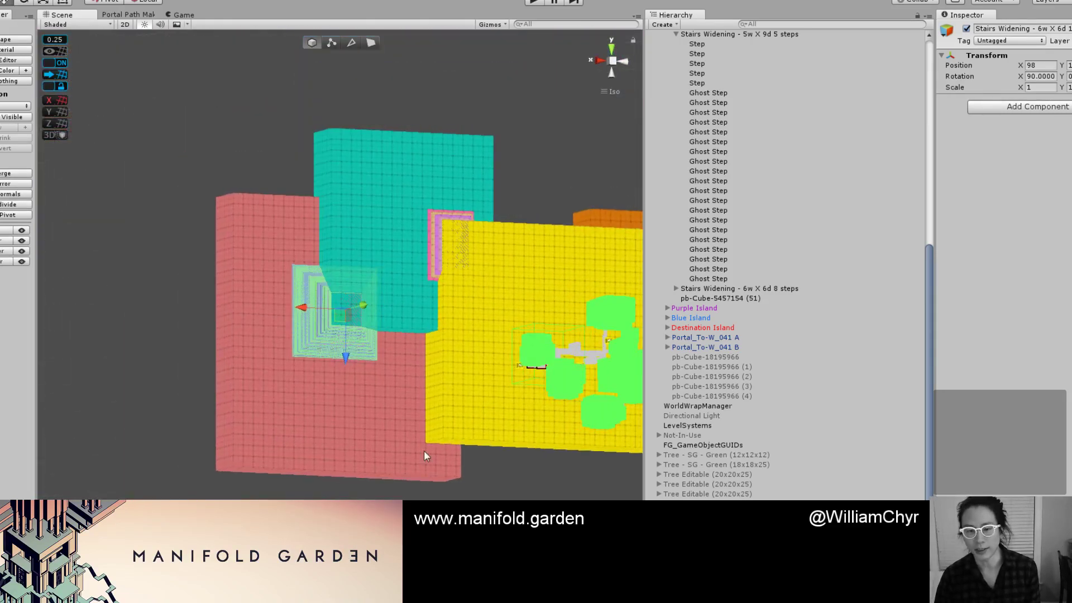
left_click_drag(424, 456, 434, 416, "alt")
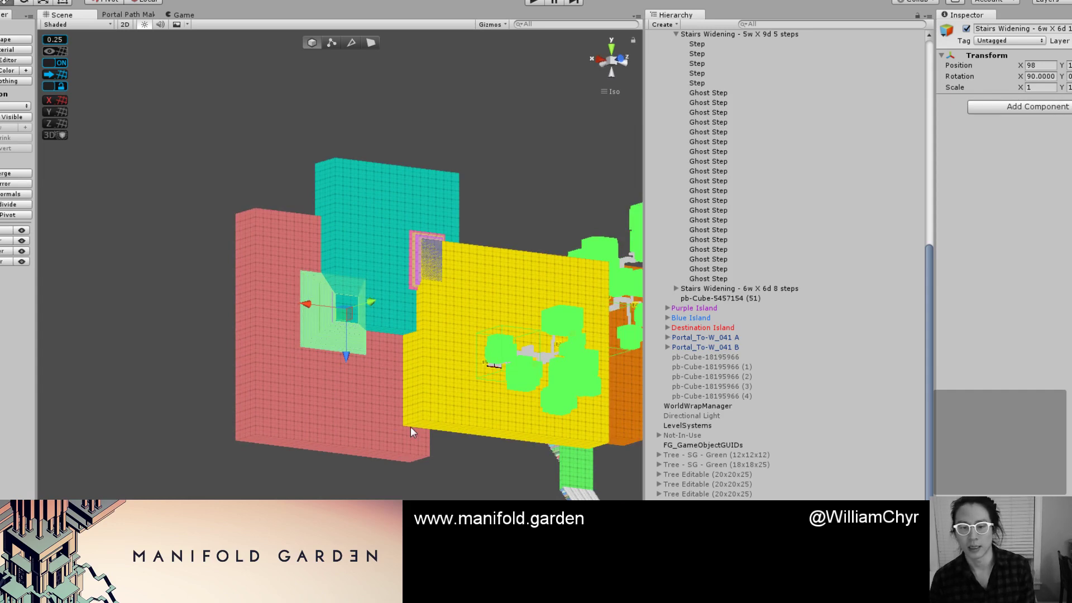
key("g")
left_click(336, 448)
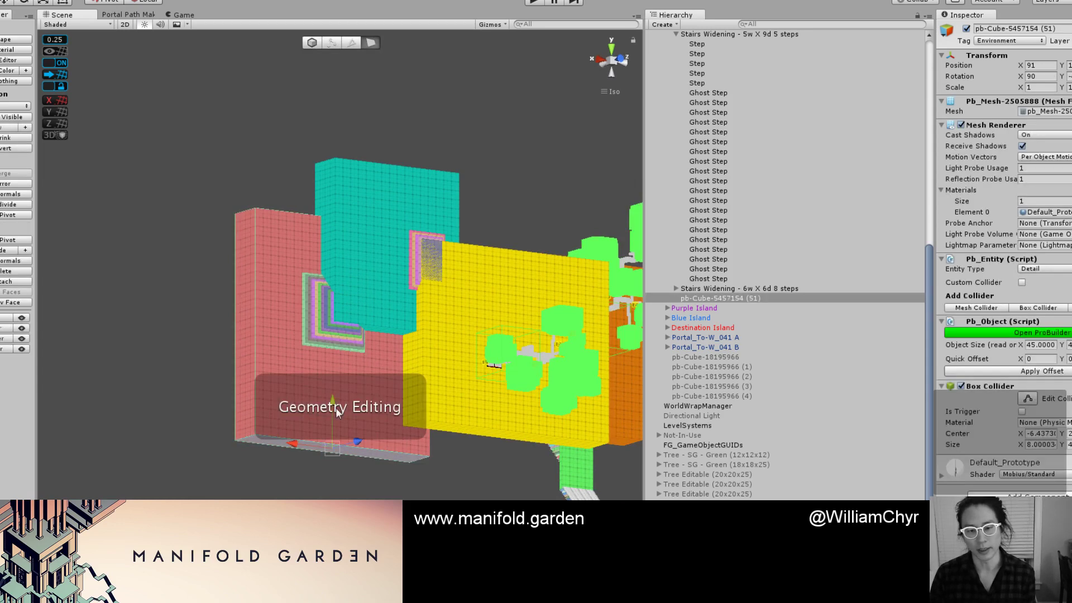
mouse_move(336, 408)
left_mouse_down()
mouse_move(333, 347)
mouse_move(333, 398)
left_mouse_up()
scroll(336, 370, "up", 1)
scroll(336, 370, "up", 3)
scroll(456, 338, "down", 12)
scroll(326, 331, "up", 4)
scroll(340, 396, "up", 3)
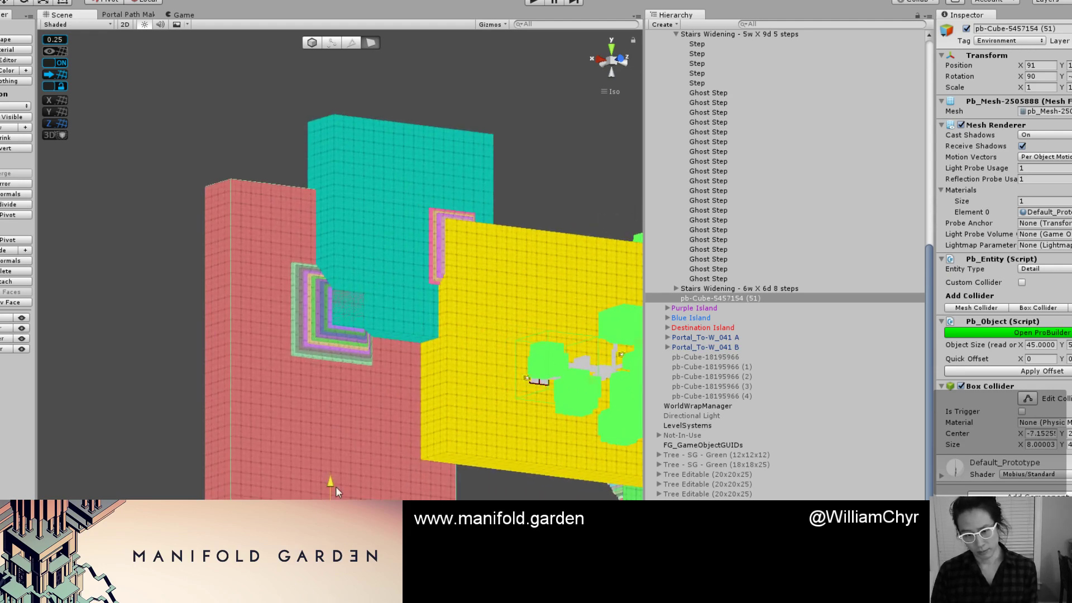
mouse_move(336, 487)
left_mouse_down()
mouse_move(334, 377)
mouse_move(335, 479)
left_mouse_up()
scroll(344, 378, "up", 2)
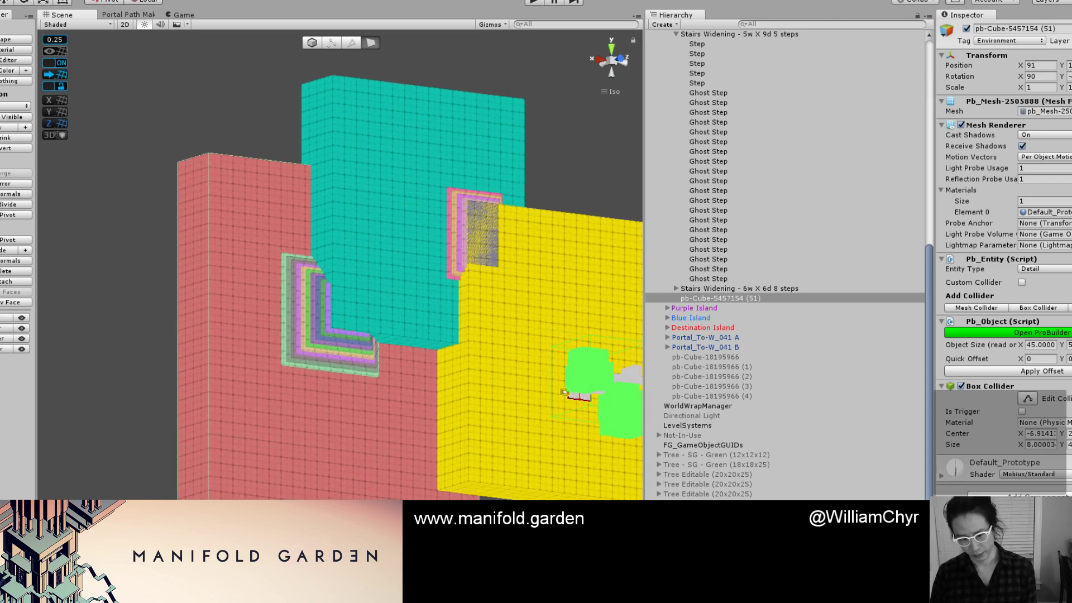
key("Escape")
key("ctrl+j")
Examine the proportions of the overlapping coral, teal and yellow blocks and their staircases from several angles.
scroll(347, 452, "down", 10)
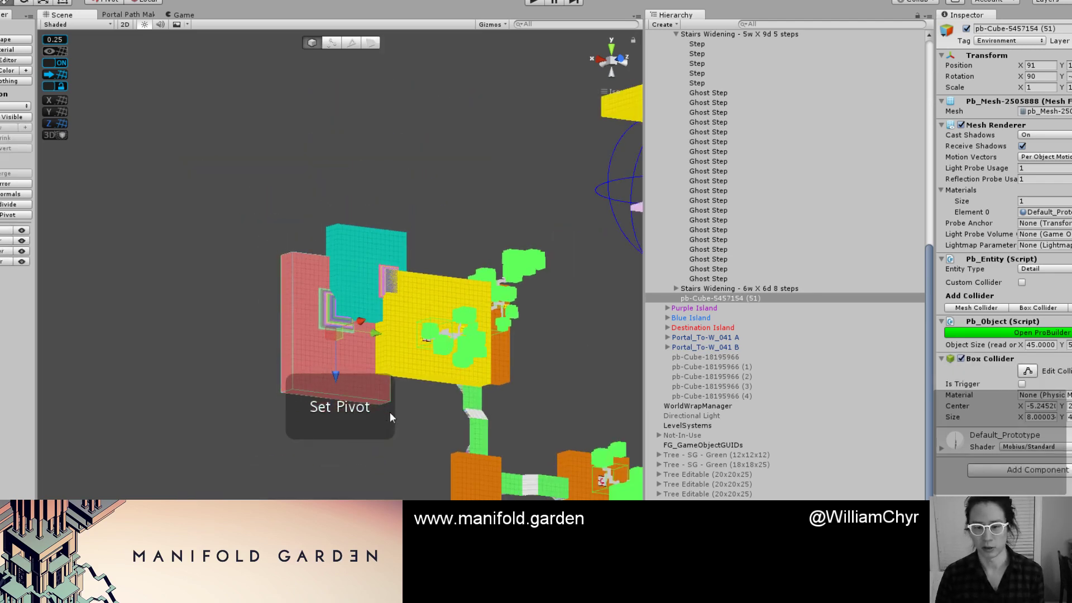
left_click_drag(389, 413, 246, 456, "alt")
middle_click_drag(423, 406, 288, 494)
left_click_drag(357, 340, 341, 370, "alt")
scroll(370, 412, "up", 6)
scroll(406, 440, "up", 6)
middle_click_drag(407, 440, 403, 231)
middle_click_drag(298, 271, 357, 283)
left_click_drag(358, 283, 414, 296, "alt")
scroll(287, 335, "up", 4)
Move the teal block, the coral block and the 6w X 6d 11-step staircase together along X, further behind the yellow block.
key("g")
left_click(298, 383)
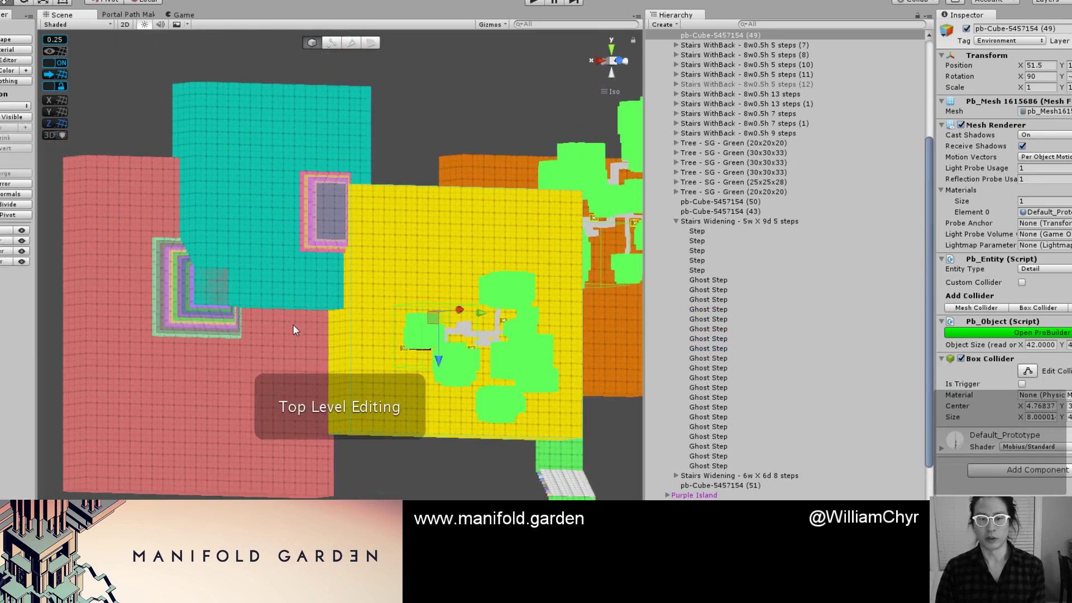
key("h")
left_click(251, 269)
scroll(251, 270, "down", 3)
left_click(205, 380, "shift")
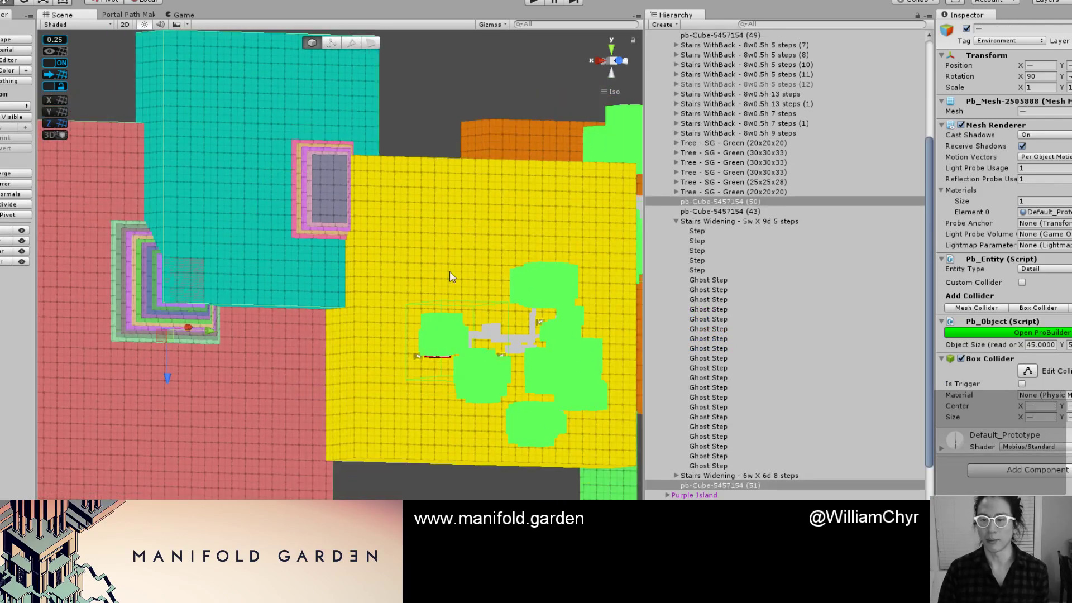
left_click(142, 309, "shift")
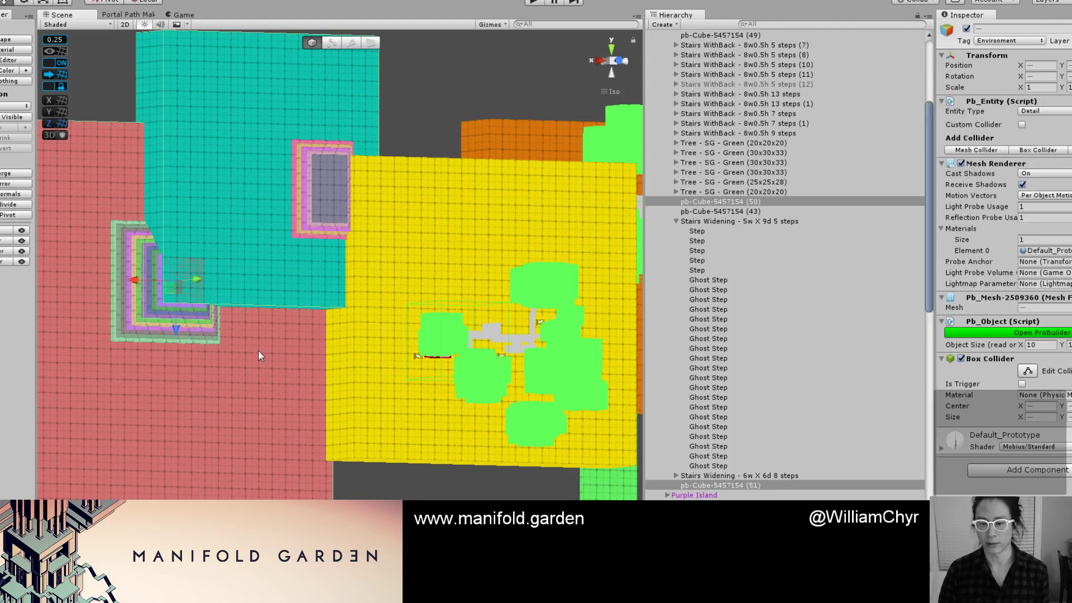
scroll(625, 476, "down", 9)
scroll(726, 485, "down", 15)
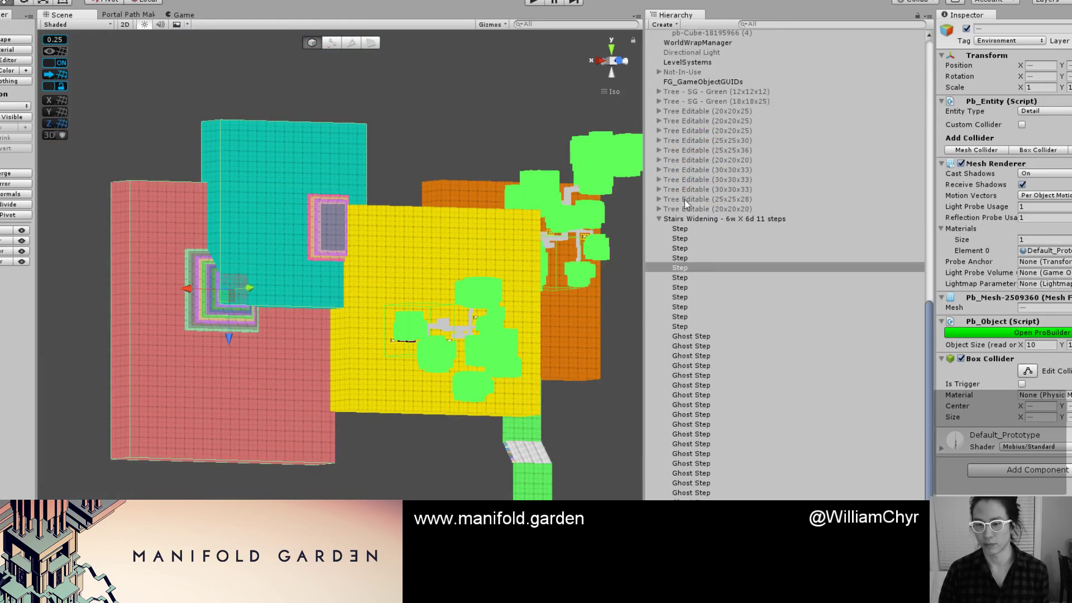
left_click(684, 219, "ctrl")
left_click(659, 218)
scroll(550, 231, "up", 6)
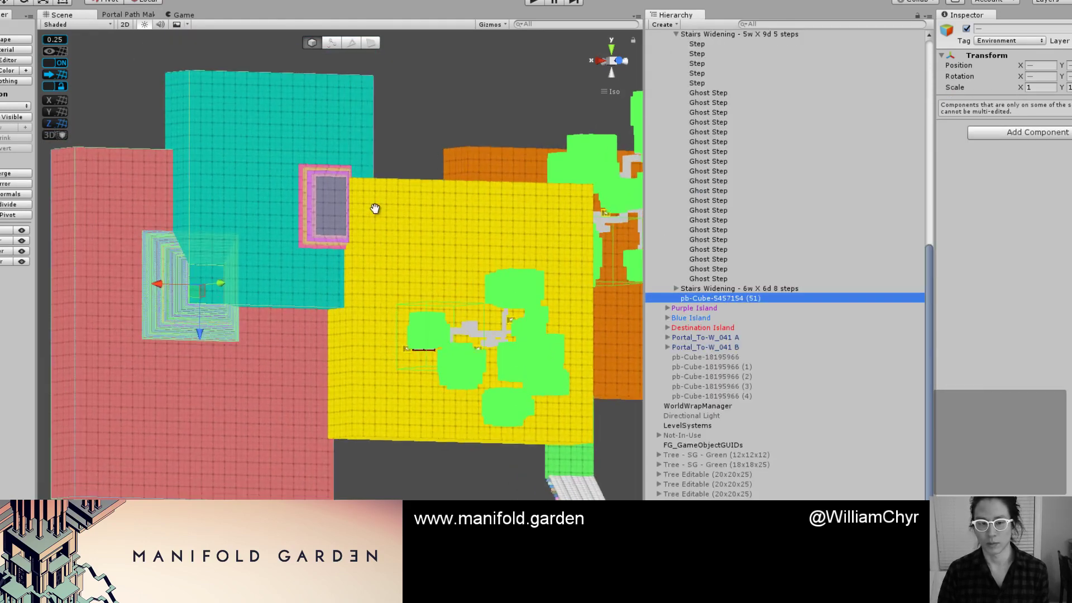
left_click_drag(376, 211, 375, 329, "alt")
left_click_drag(201, 383, 267, 387)
scroll(400, 420, "up", 4)
Shorten the yellow block by pulling its side face near the teal block inward along X.
key("g")
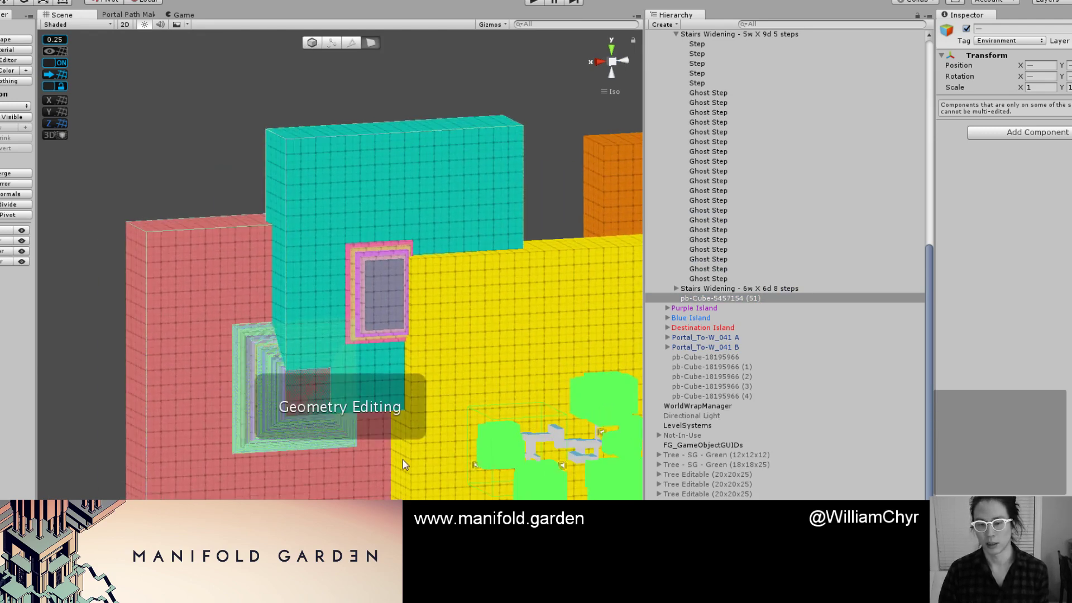
left_click(403, 460)
scroll(402, 458, "up", 4)
left_click_drag(371, 429, 427, 433)
key("h")
Move the whole 5w X 9d 5-step widening staircase along X to 61, against the yellow block's new edge.
left_click(387, 263)
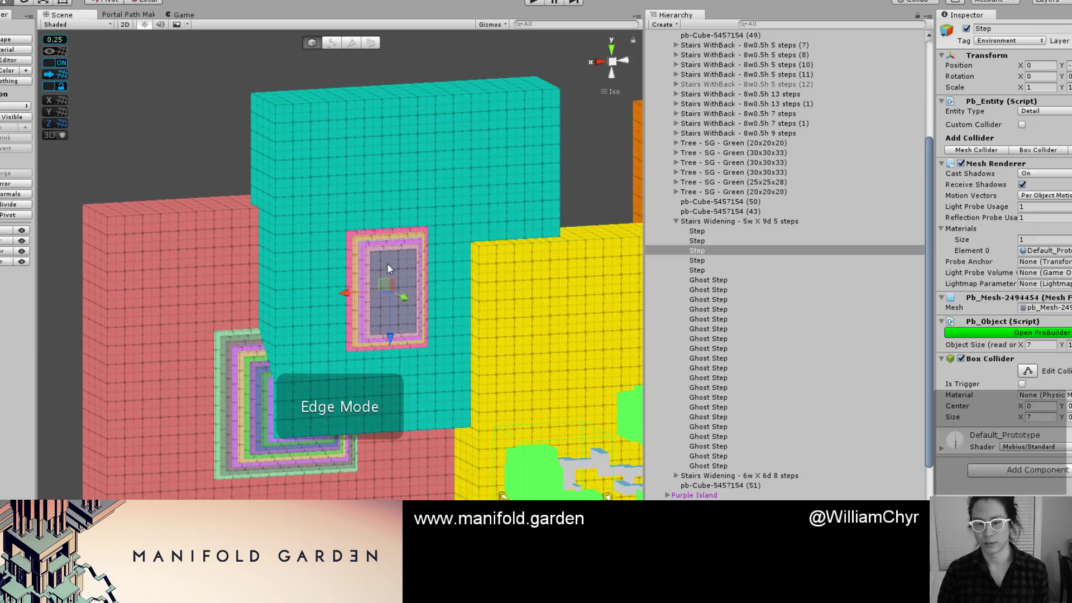
left_click(387, 268)
left_click(692, 222)
scroll(342, 311, "up", 4)
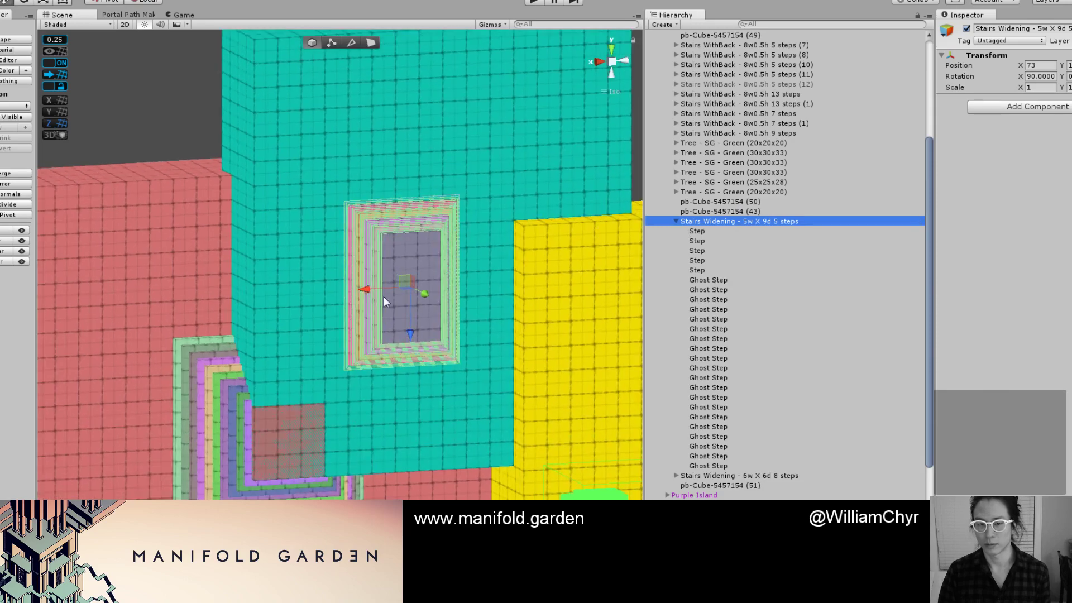
left_click_drag(385, 302, 505, 282)
scroll(449, 200, "down", 3)
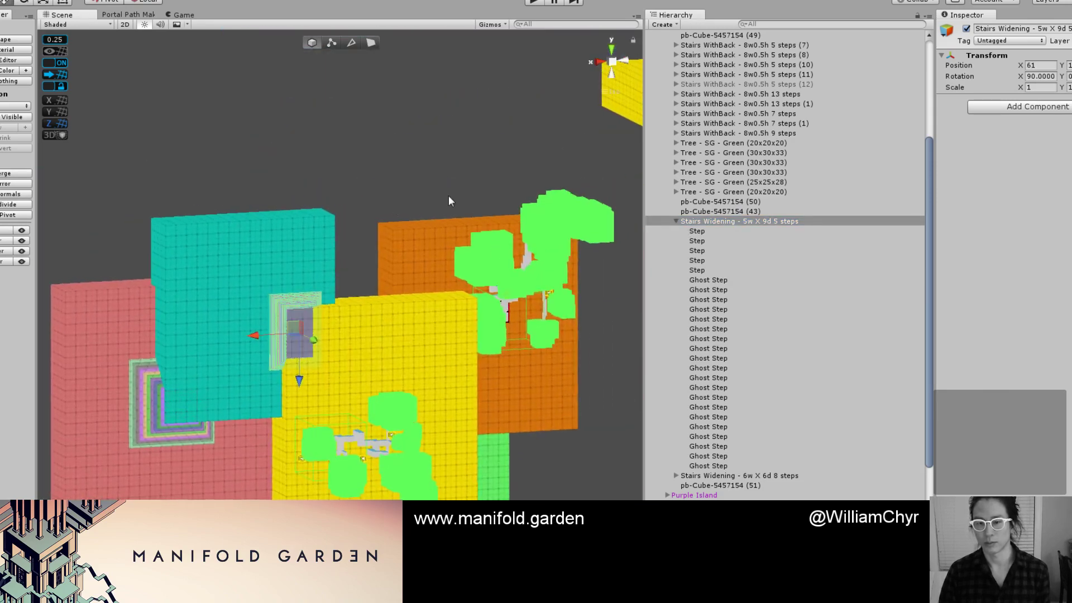
Move the 25x25x28 green tree on the yellow block along X to 55.5.
left_click_drag(449, 200, 313, 177, "alt")
left_click(313, 177)
scroll(297, 273, "down", 6)
middle_click_drag(385, 385, 264, 278)
left_click_drag(264, 279, 108, 314, "alt")
scroll(322, 344, "up", 4)
scroll(109, 313, "up", 2)
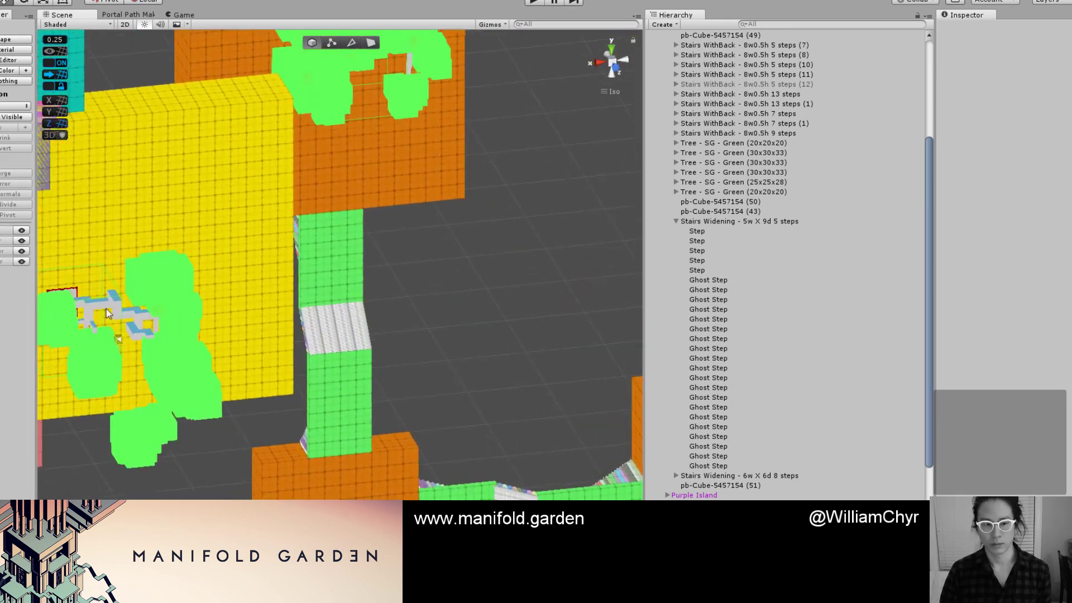
left_click(108, 313)
key("f")
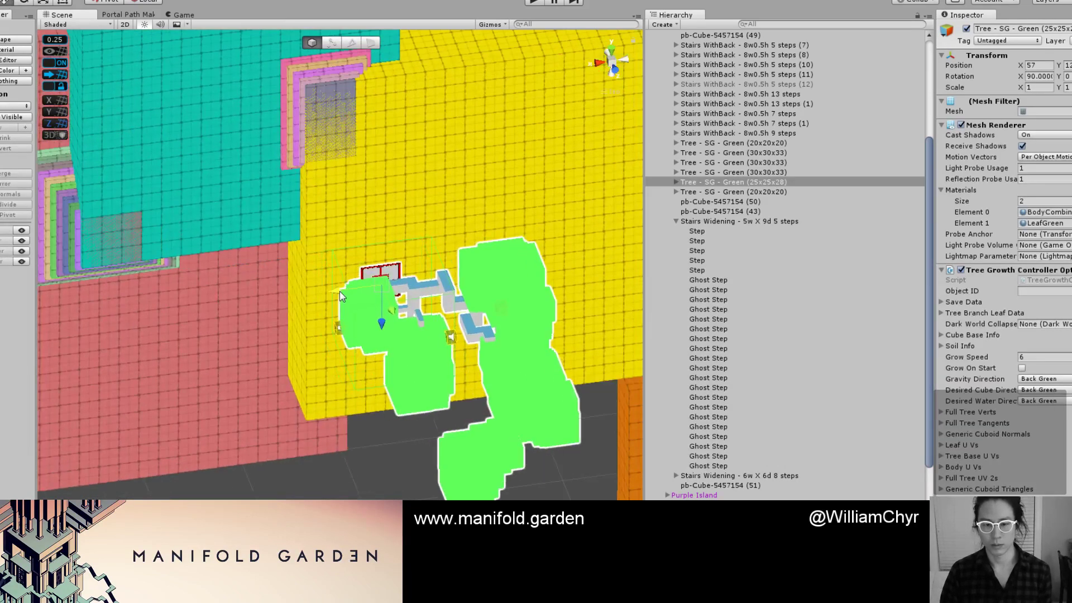
left_click_drag(339, 295, 346, 292)
scroll(368, 299, "up", 3)
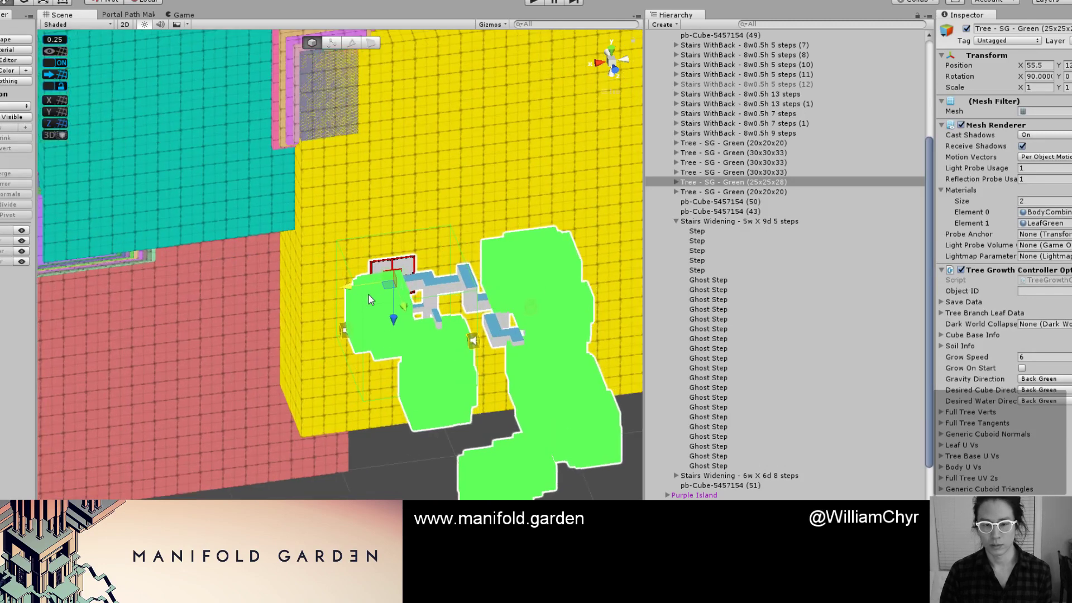
scroll(368, 299, "up", 1)
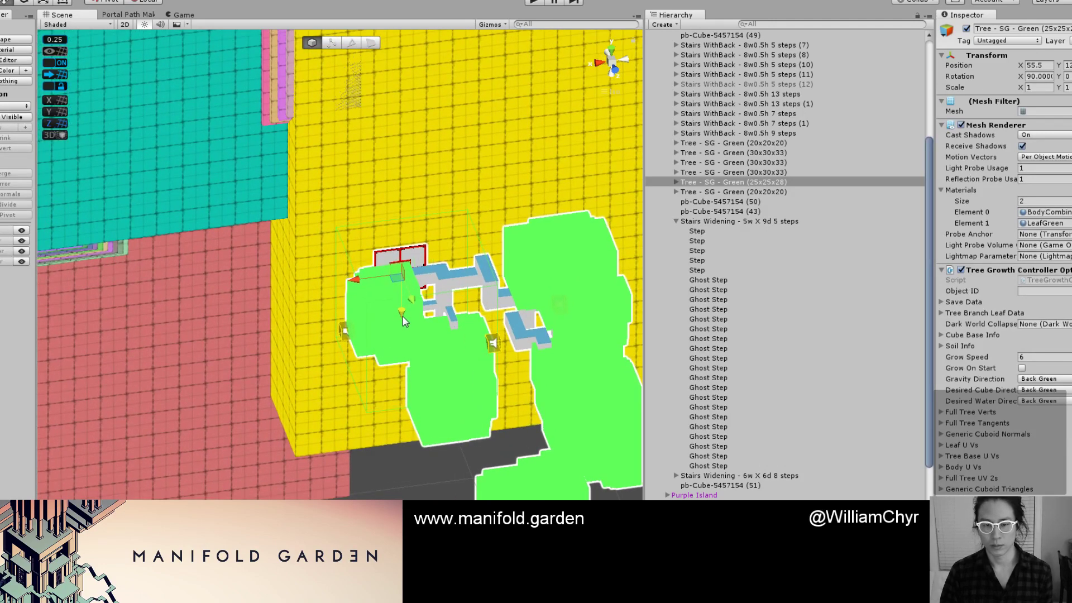
Examine the yellow block and its tree beside the teal and coral blocks, and the layout of the surrounding islands.
left_click_drag(403, 315, 500, 206, "alt")
scroll(433, 253, "down", 2)
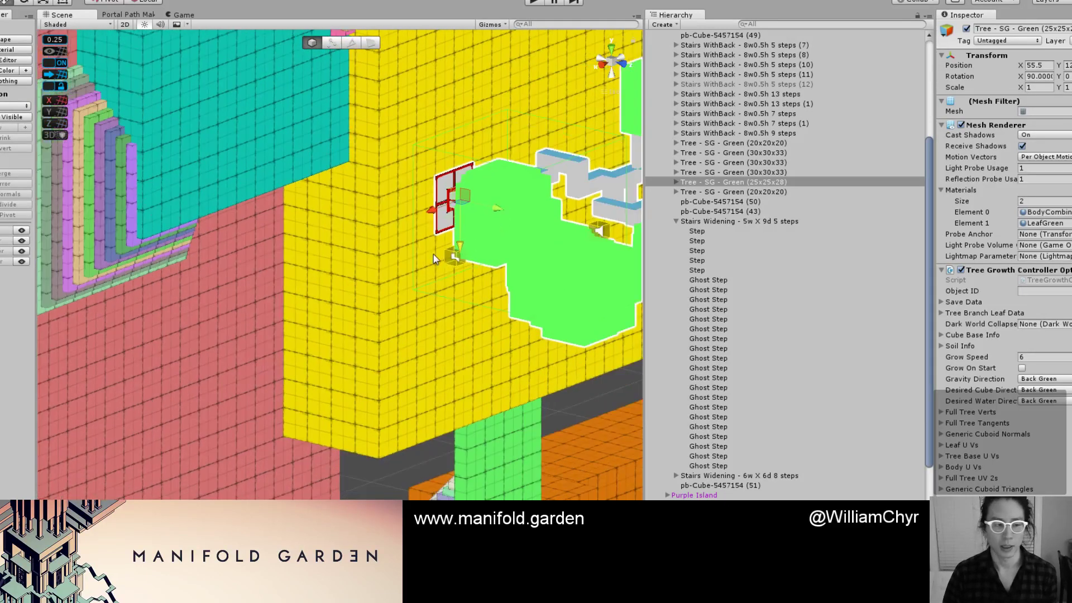
scroll(407, 259, "down", 8)
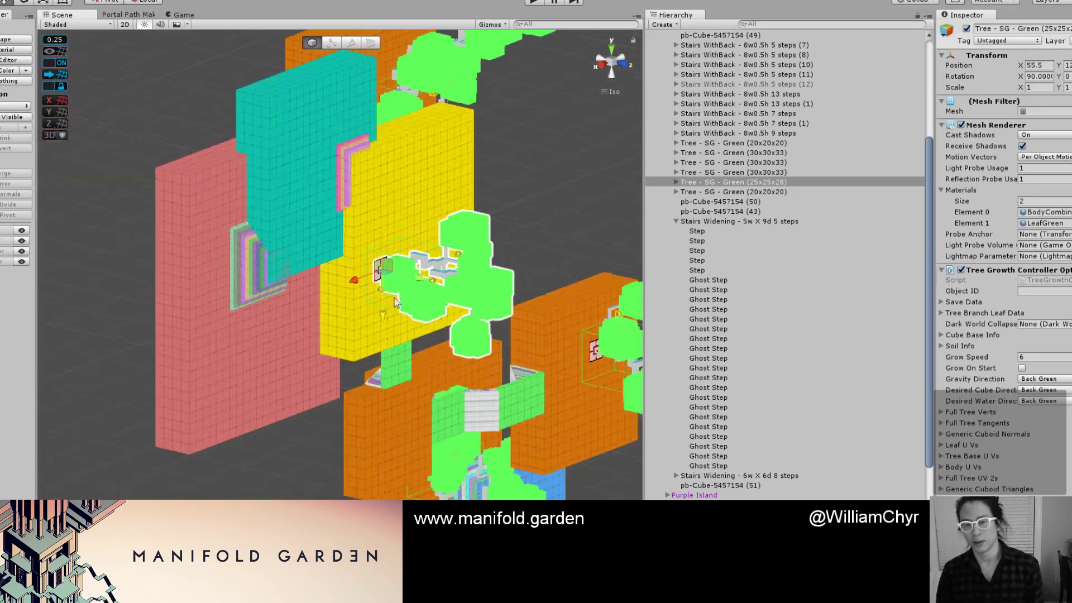
left_click_drag(494, 261, 353, 270, "alt")
scroll(353, 270, "down", 3)
middle_click_drag(441, 301, 268, 293)
left_click_drag(269, 292, 346, 261, "alt")
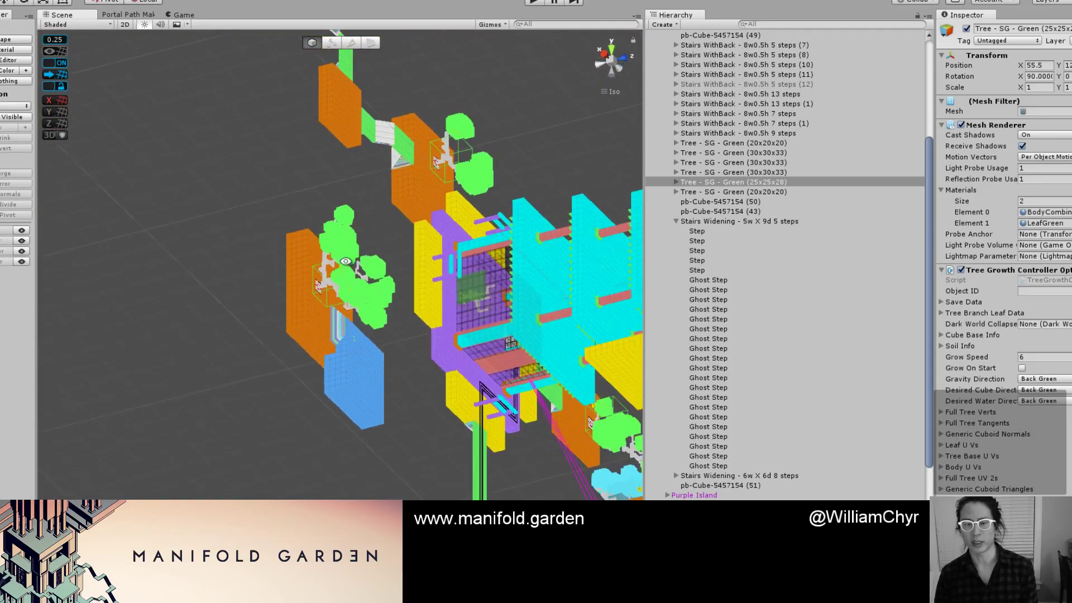
left_click(364, 297)
left_click_drag(364, 297, 256, 321, "alt")
left_click_drag(458, 332, 354, 272, "alt")
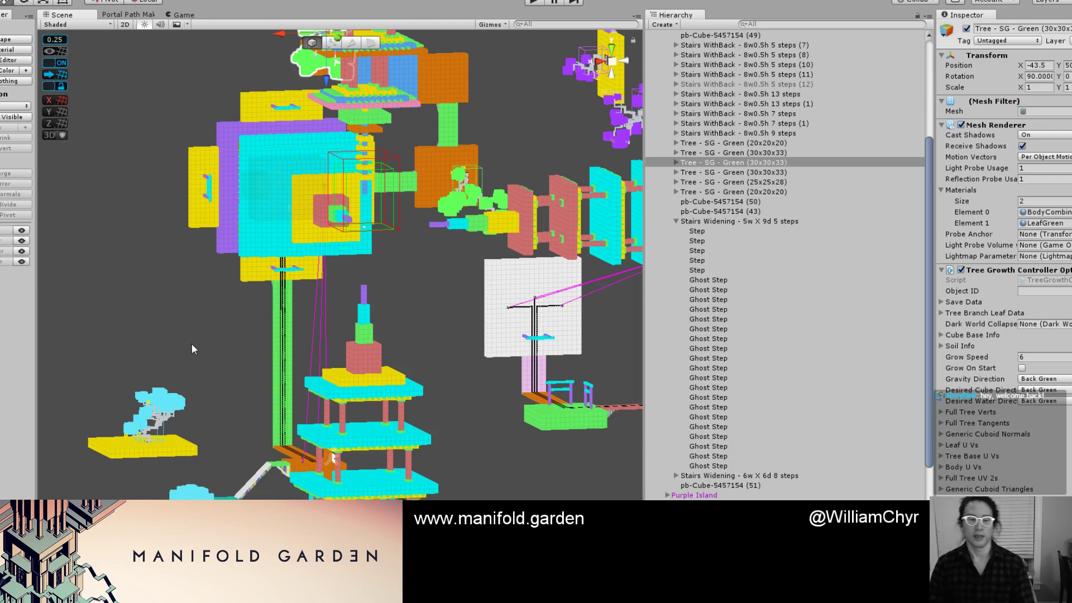
Examine Blue Island's orange platforms and blue trees around the pagoda from several angles.
left_click_drag(190, 346, 385, 340, "alt")
scroll(316, 371, "up", 1)
left_click(316, 373)
scroll(316, 370, "up", 1)
middle_click_drag(385, 340, 168, 258)
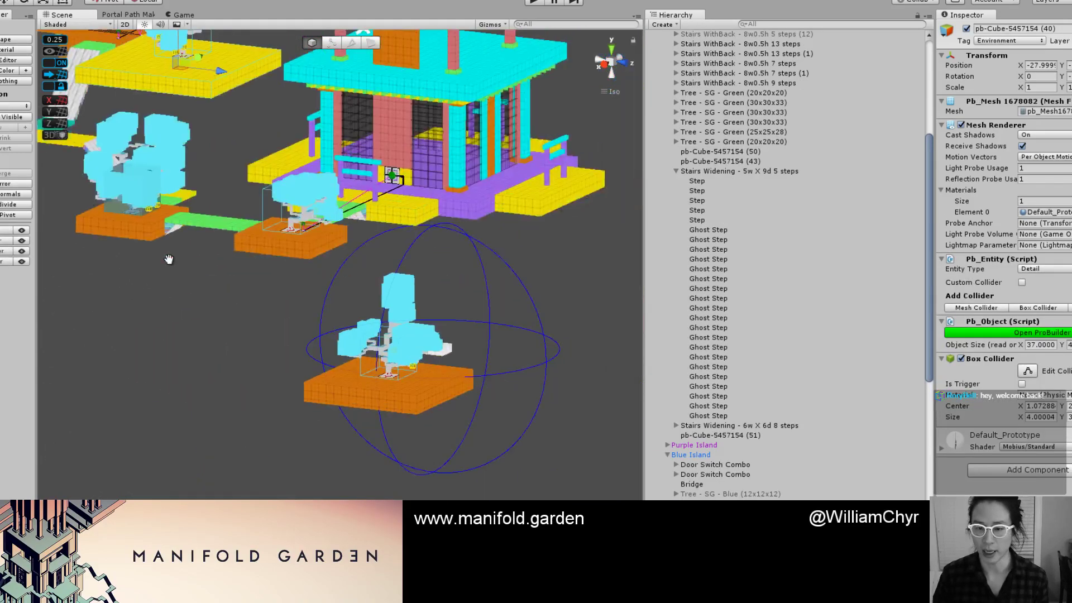
left_click_drag(246, 262, 179, 383, "alt")
middle_click_drag(180, 383, 377, 329)
left_click_drag(400, 386, 368, 188, "alt")
Duplicate the orange Blue Island platform beneath the blue tree, lower the copy below the original and offset it along X to -5.5.
left_click(307, 194)
key("f")
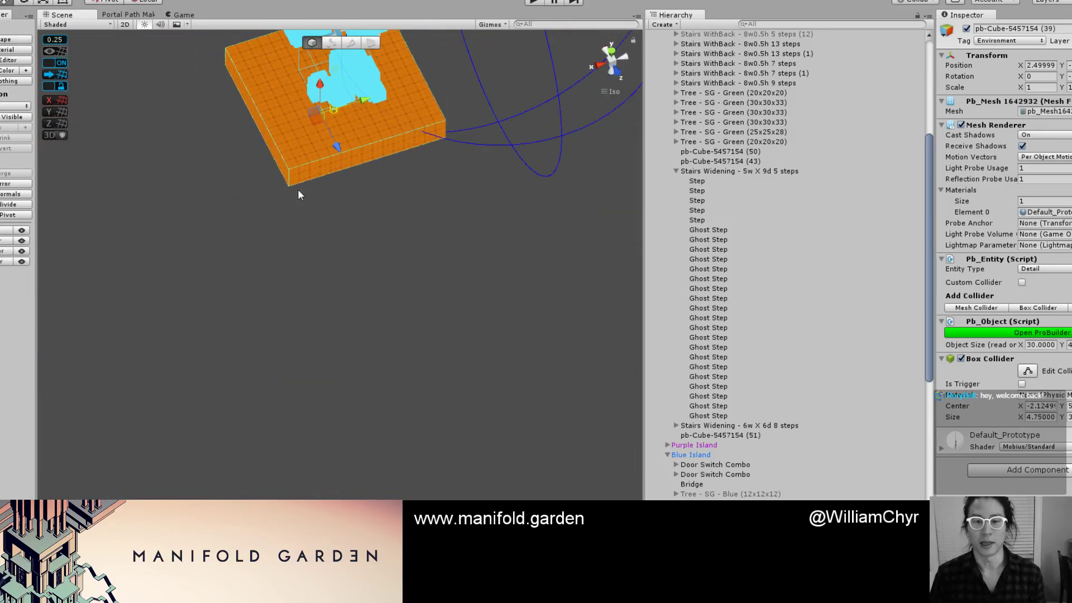
key("ctrl+d")
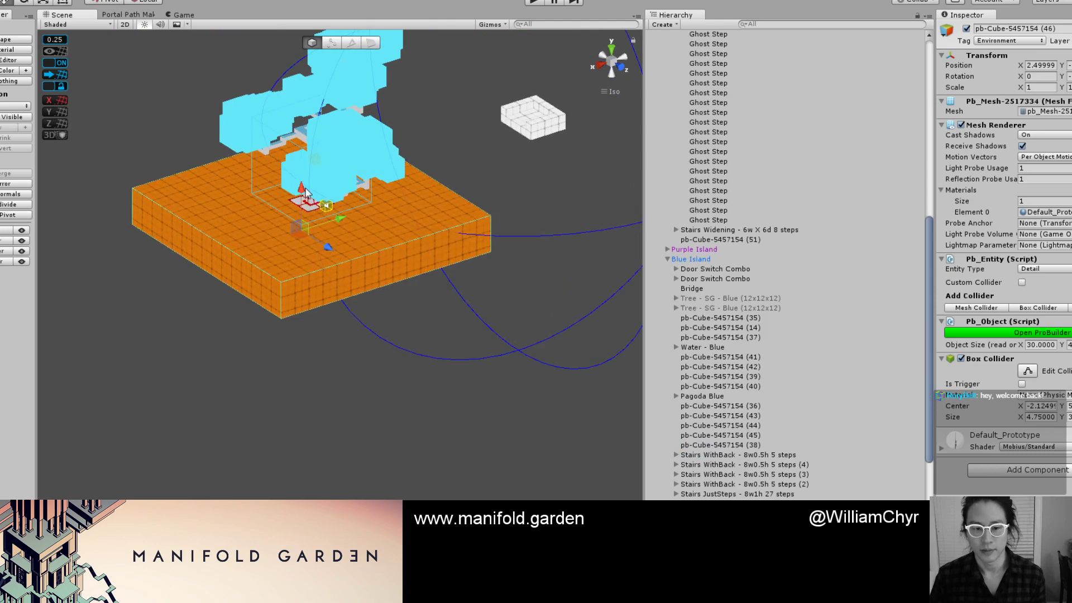
mouse_move(305, 204)
left_mouse_down()
mouse_move(305, 290)
mouse_move(304, 214)
left_mouse_up()
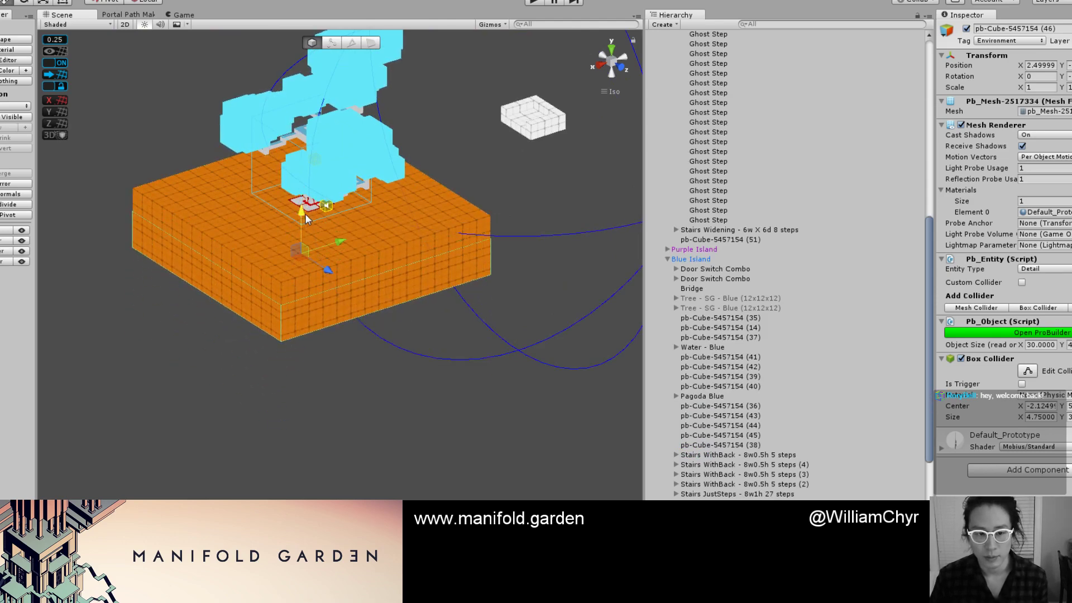
scroll(310, 271, "up", 2)
left_click_drag(321, 258, 350, 326)
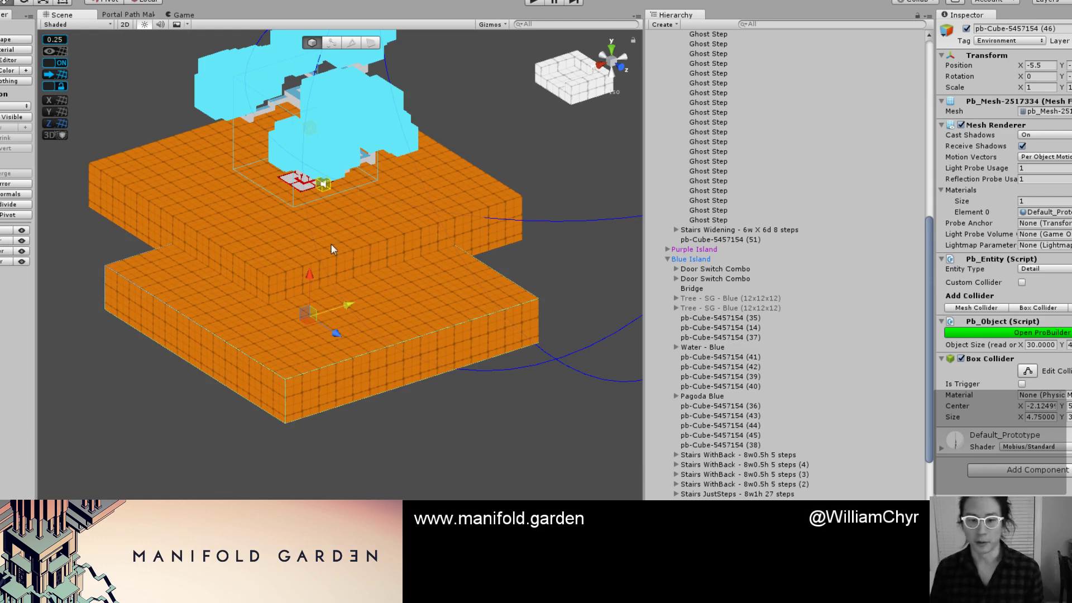
Color the lower platform copy yellow and center its pivot.
scroll(339, 307, "up", 8)
key("g")
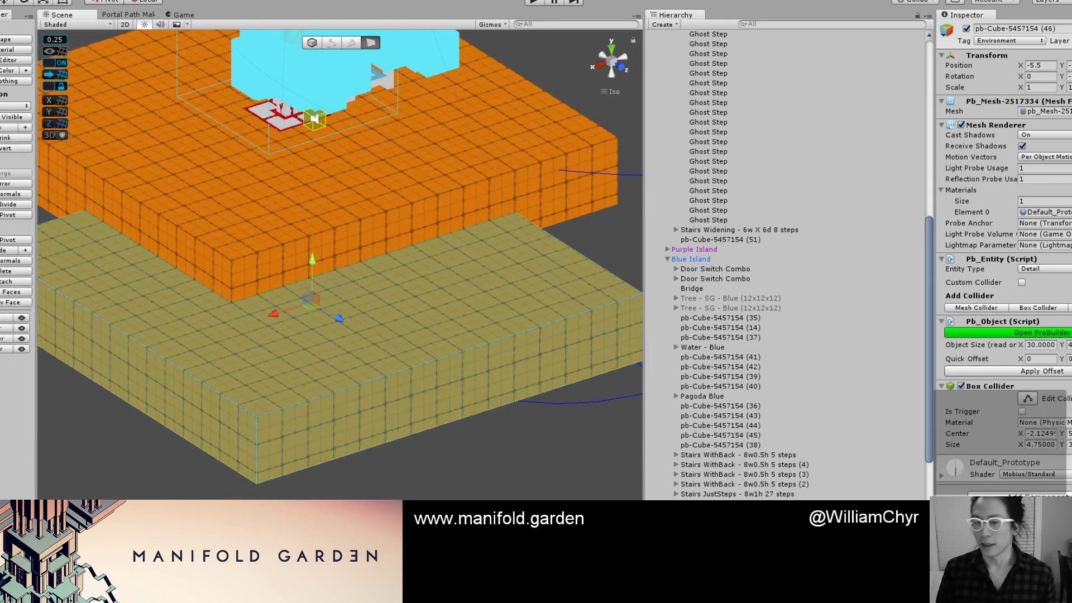
key("alt+shift+4")
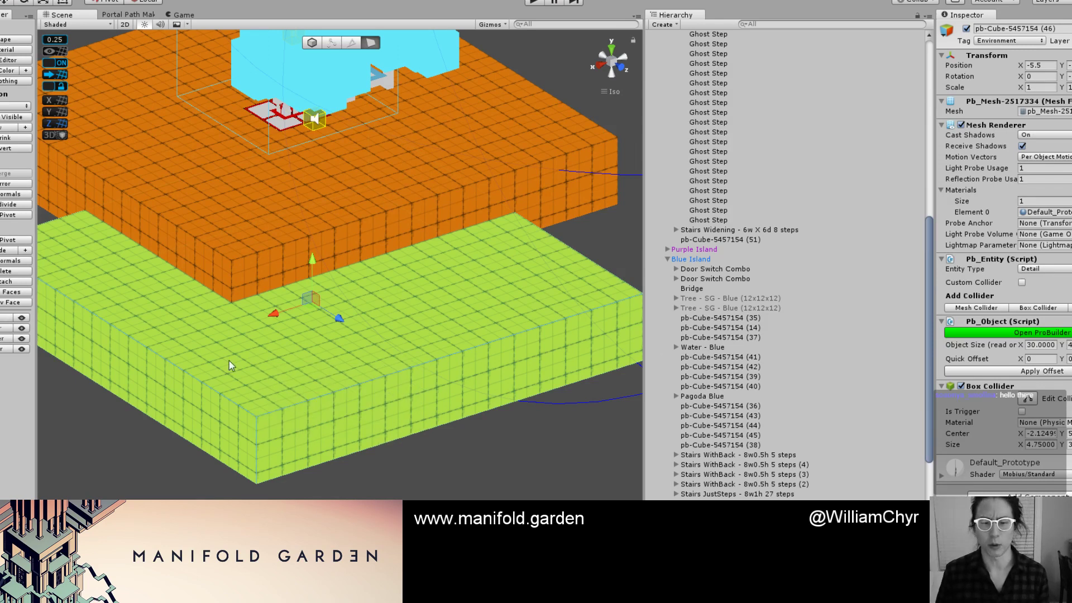
key("g")
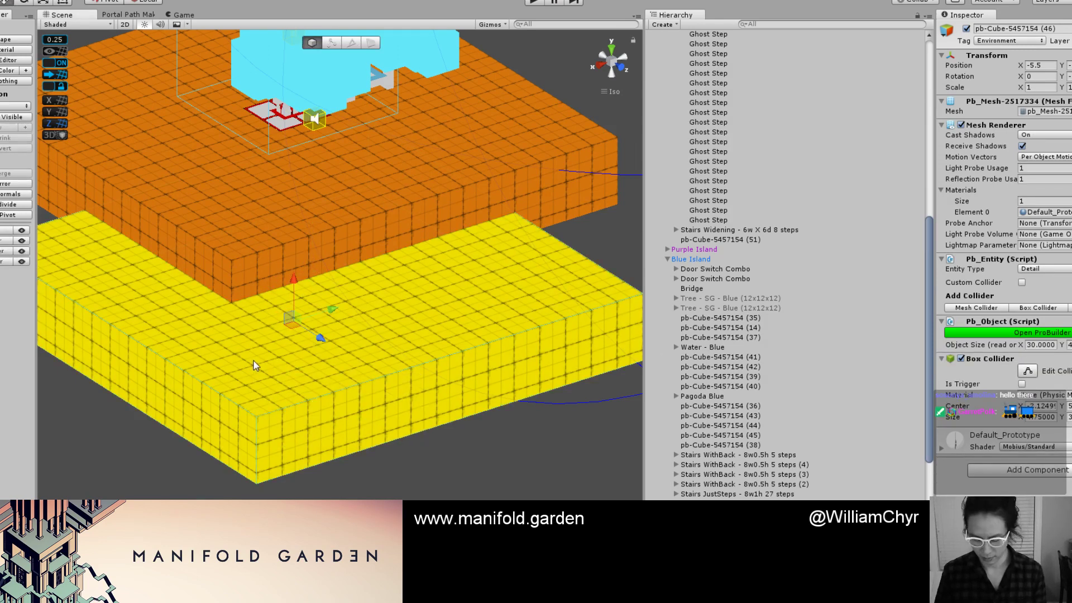
key("ctrl+j")
scroll(342, 311, "up", 3, "alt")
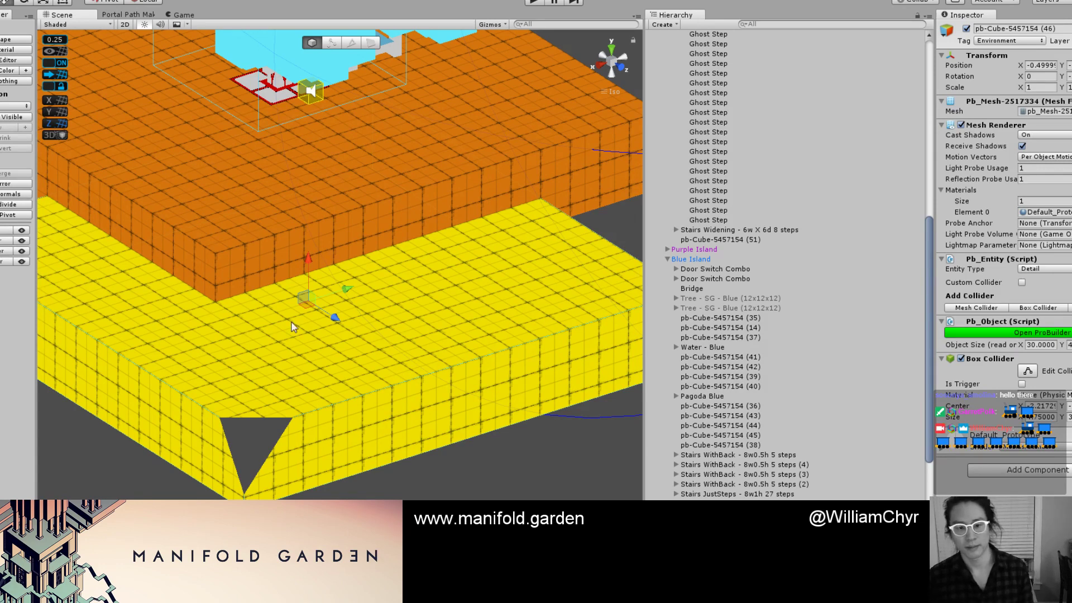
Move the yellow platform along X to -6.5, further out from under the orange platform.
scroll(249, 302, "down", 15)
left_click_drag(364, 291, 280, 357)
scroll(364, 293, "up", 8)
middle_click_drag(239, 389, 517, 340)
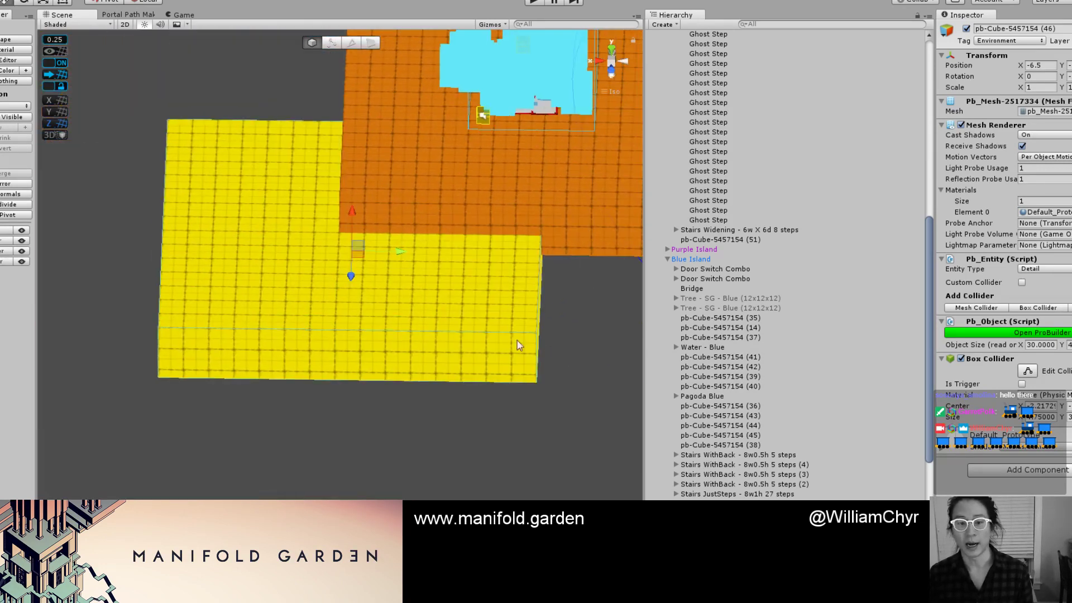
Try to shorten the yellow platform by pulling its side face inward, and undo the pull.
left_click_drag(517, 344, 469, 303, "alt")
key("g")
left_click(468, 307)
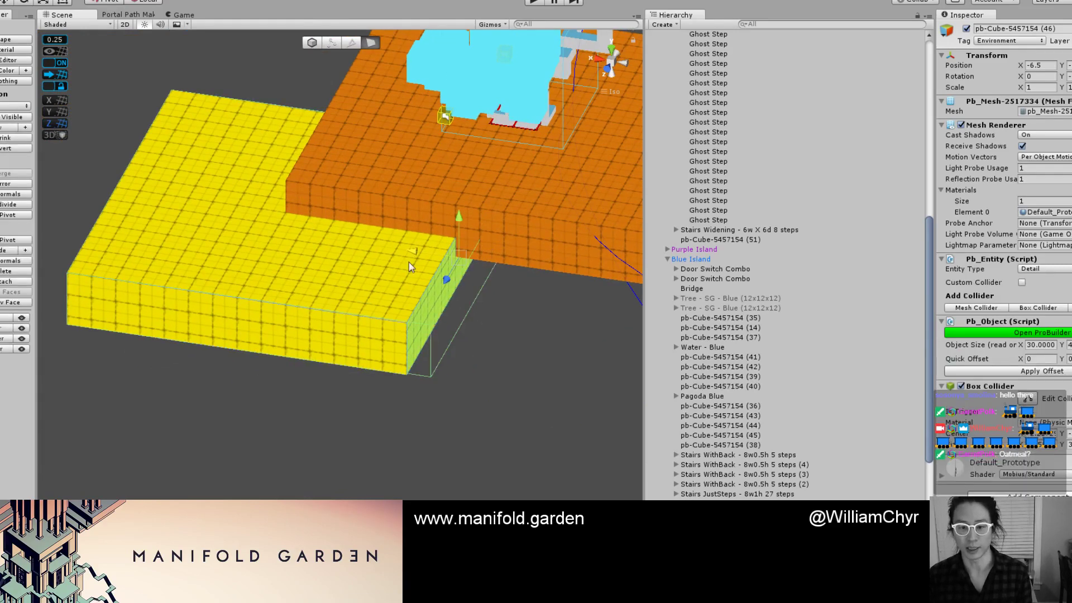
left_click_drag(408, 263, 389, 263)
key("ctrl+z")
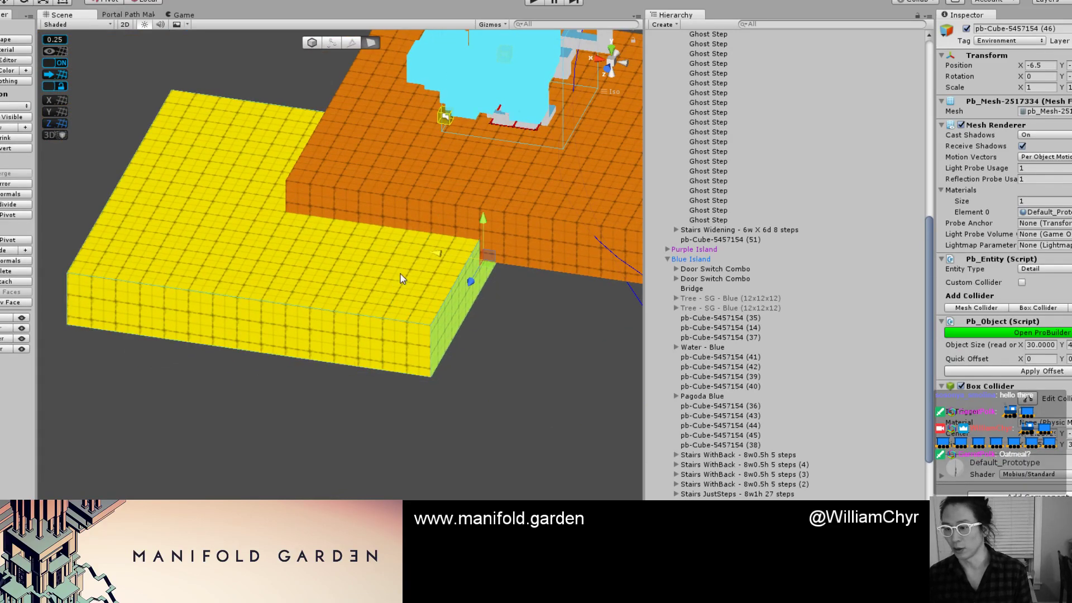
Undo the yellow platform's move, pivot centering and recoloring.
key("g")
key("h")
scroll(398, 284, "up", 2)
left_click_drag(396, 290, 376, 309, "alt")
scroll(377, 306, "down", 5)
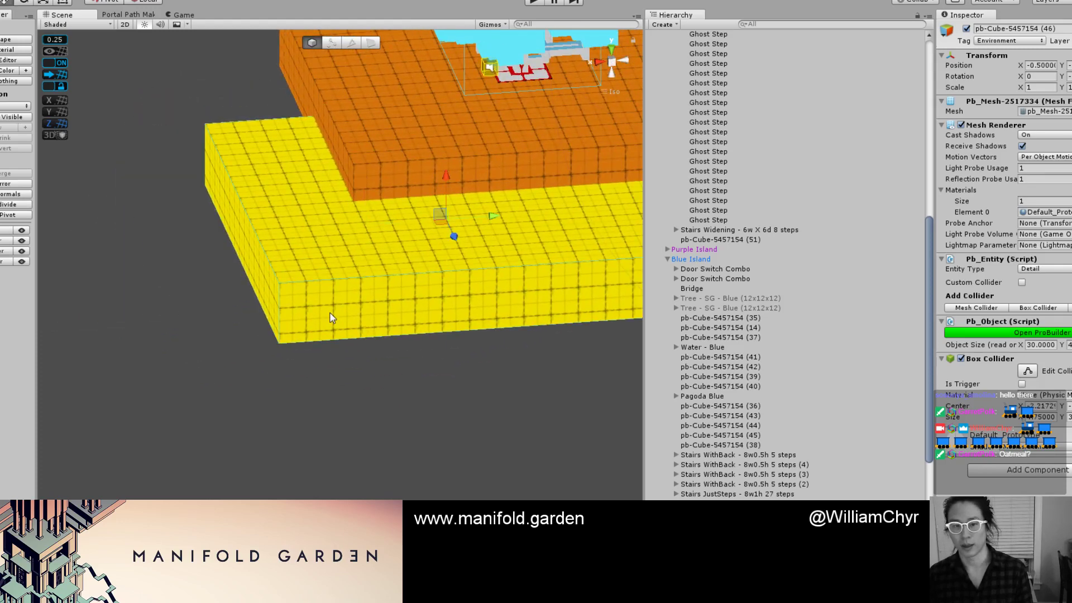
key("ctrl+z")
key("ctrl+z")
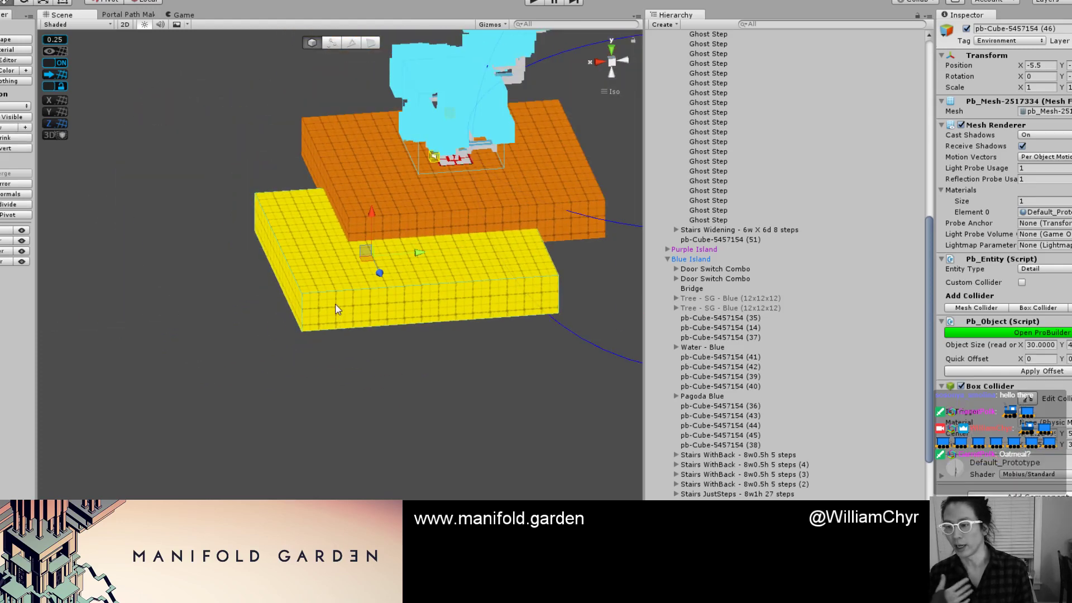
scroll(334, 305, "up", 2)
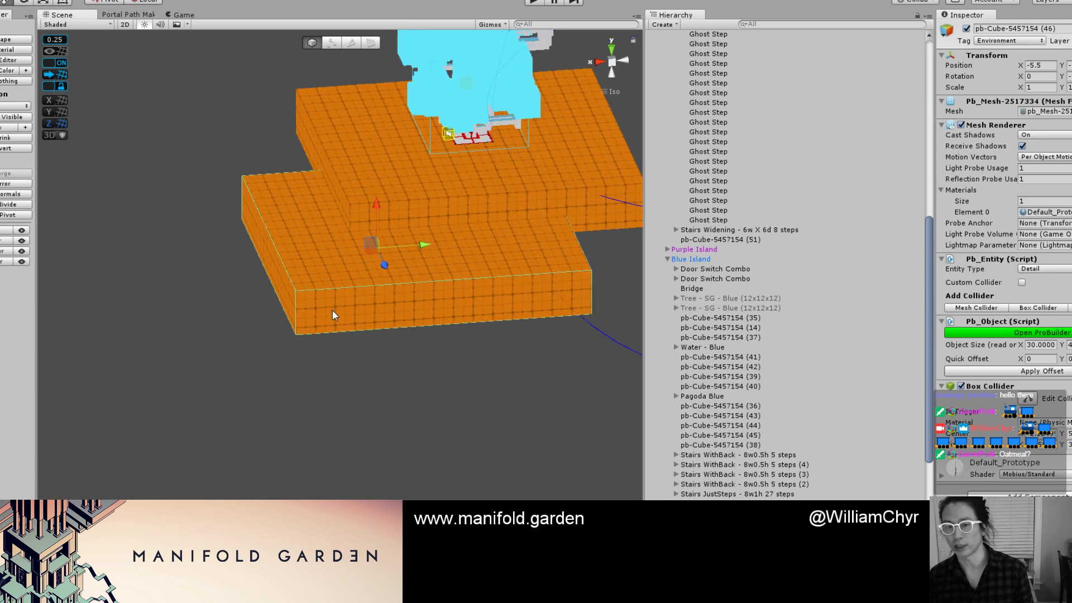
Select the upper orange platform and set the snap value to 0.125.
left_click(411, 178)
middle_click_drag(399, 188, 367, 225)
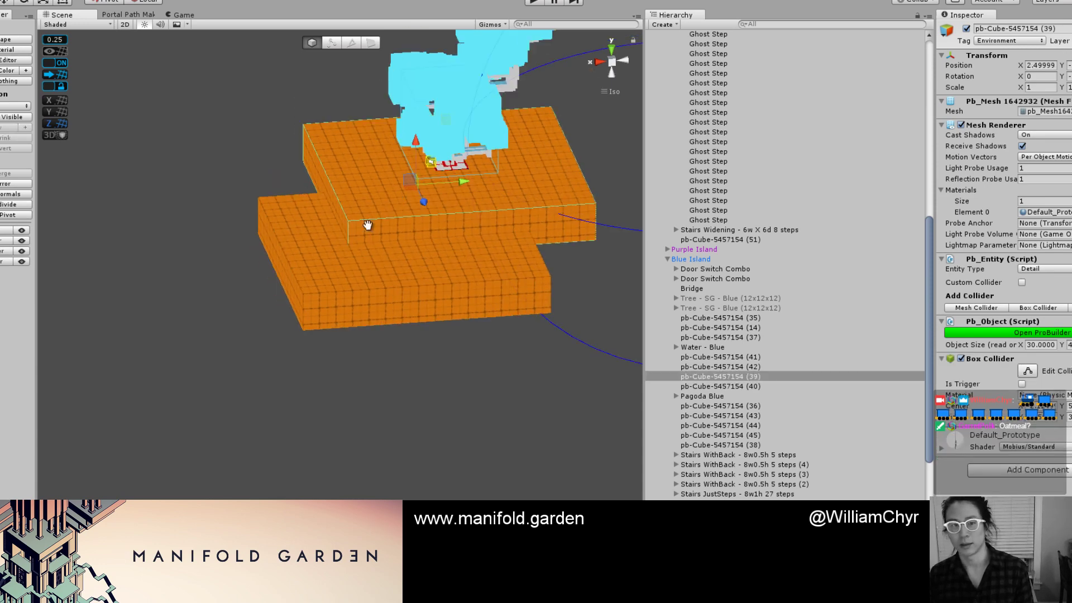
scroll(368, 225, "up", 3)
left_click(55, 39)
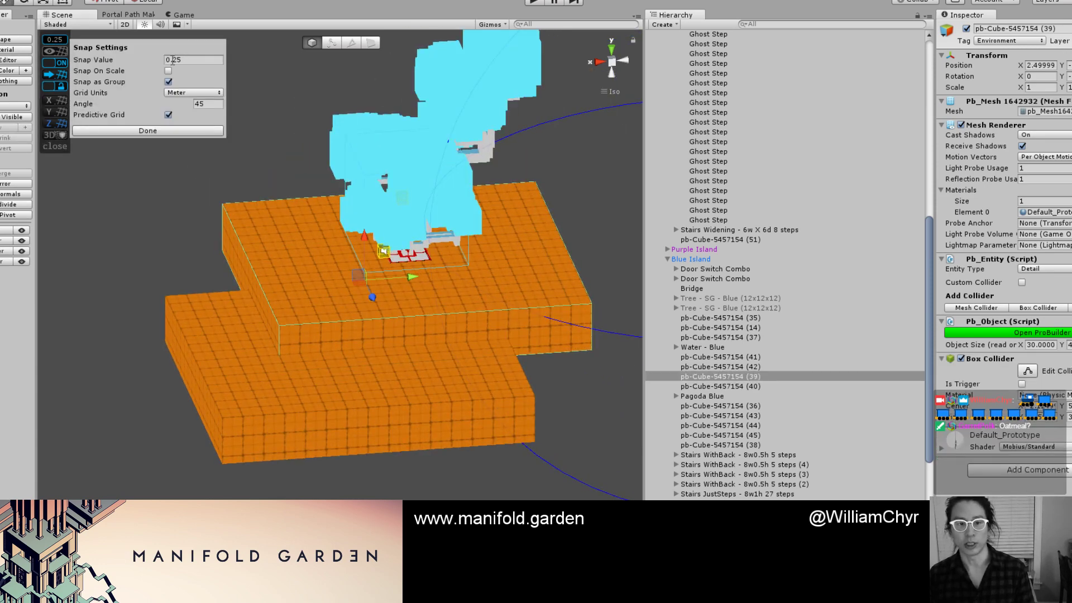
left_click(173, 60)
type("0.125")
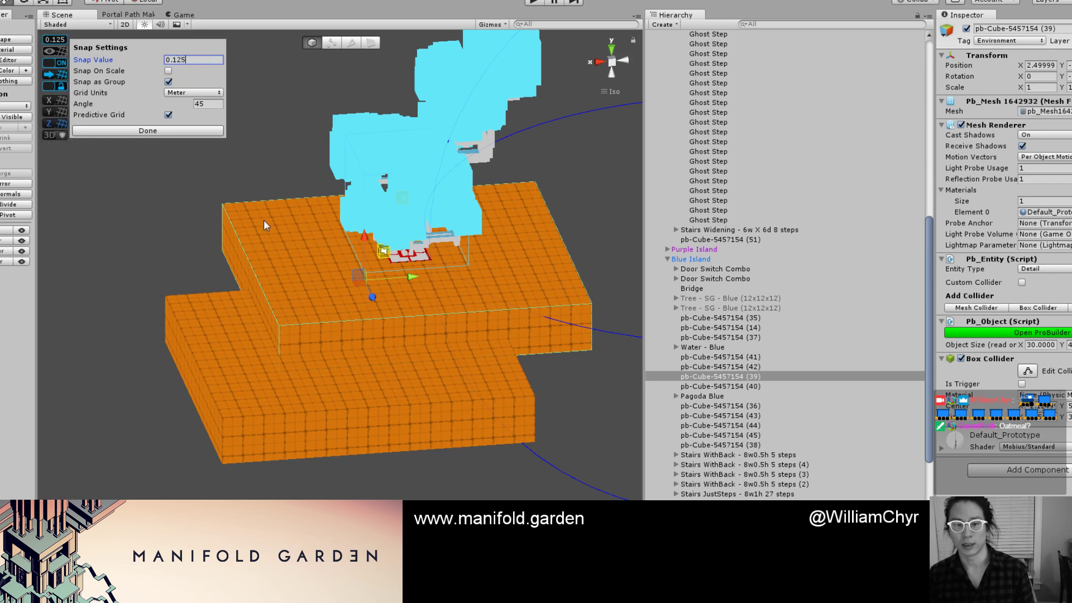
Thicken the upper orange platform to 5 by pulling its face outward, and center its pivot.
left_click(268, 290)
left_click_drag(268, 291, 240, 246, "alt")
key("g")
left_click(240, 256)
scroll(239, 255, "up", 4)
left_click_drag(461, 228, 318, 304)
key("ctrl+j")
scroll(449, 235, "down", 7)
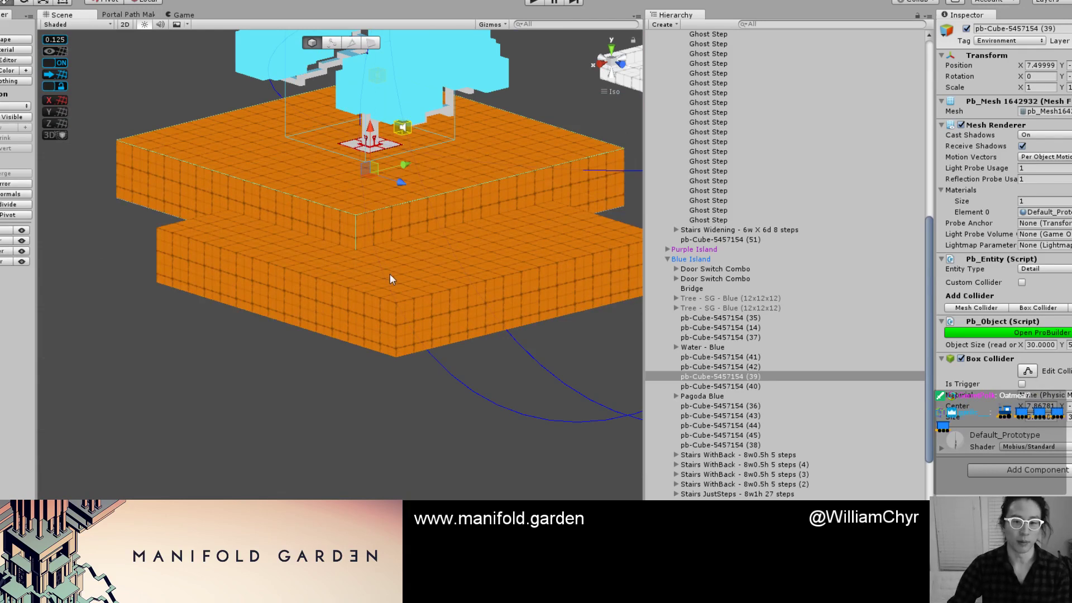
Thicken the lower orange platform to 5 by pulling its underside face down, and center its pivot.
left_click(374, 296)
left_click_drag(369, 298, 353, 186, "alt")
left_click(352, 184)
key("f")
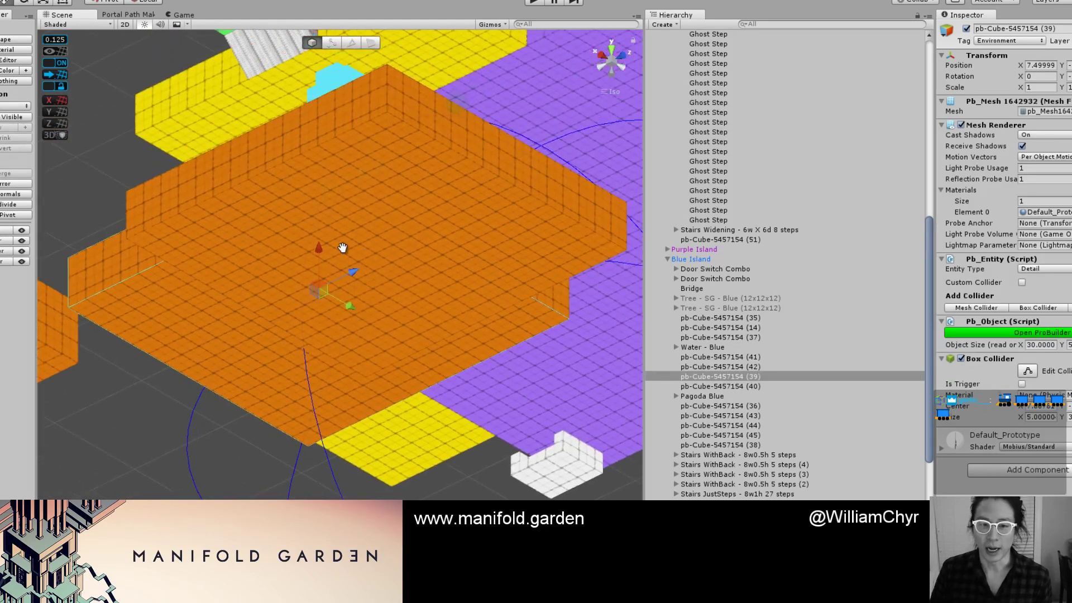
key("g")
left_click(361, 182)
key("f")
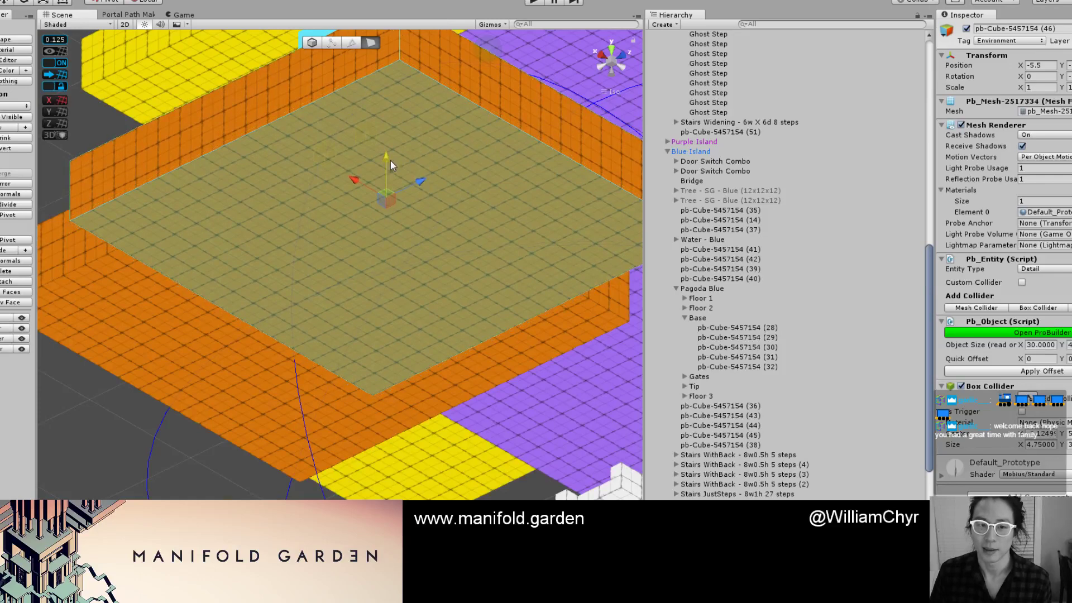
scroll(389, 159, "up", 1)
left_click(438, 146)
middle_click_drag(439, 146, 453, 256)
scroll(454, 256, "up", 2)
left_click_drag(453, 256, 455, 219, "alt")
left_click_drag(457, 301, 457, 312)
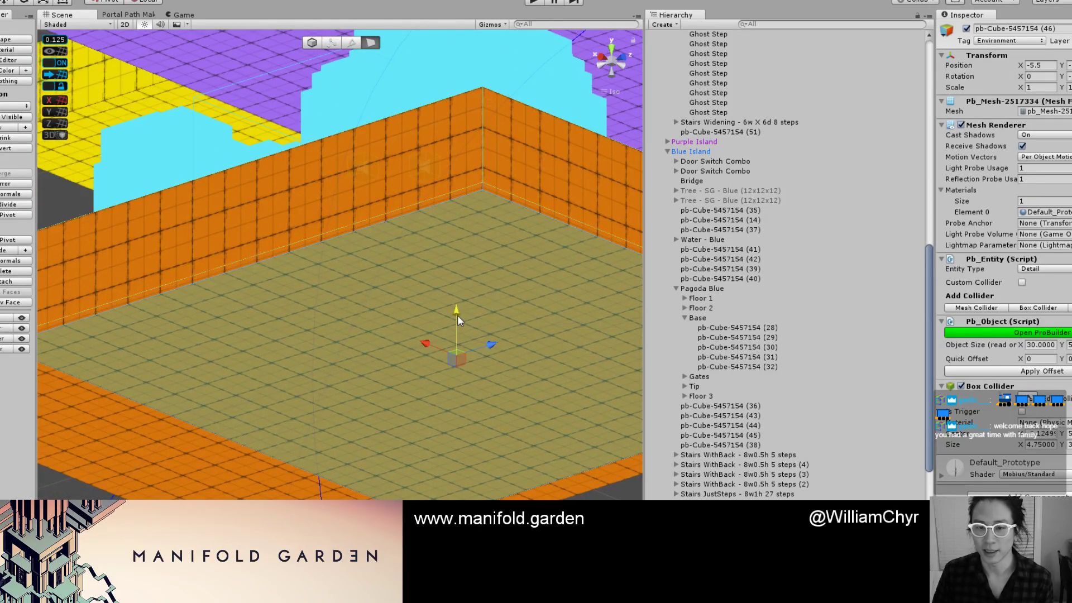
key("g")
key("h")
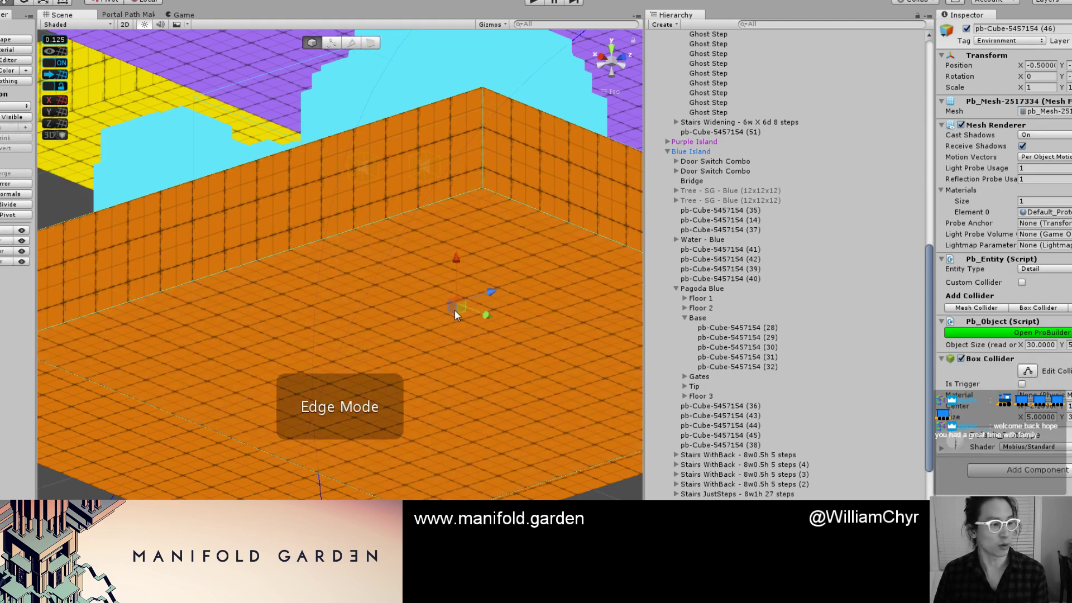
Set the snap value back to 0.25 and reselect the lower orange platform.
scroll(180, 262, "down", 2)
key("g")
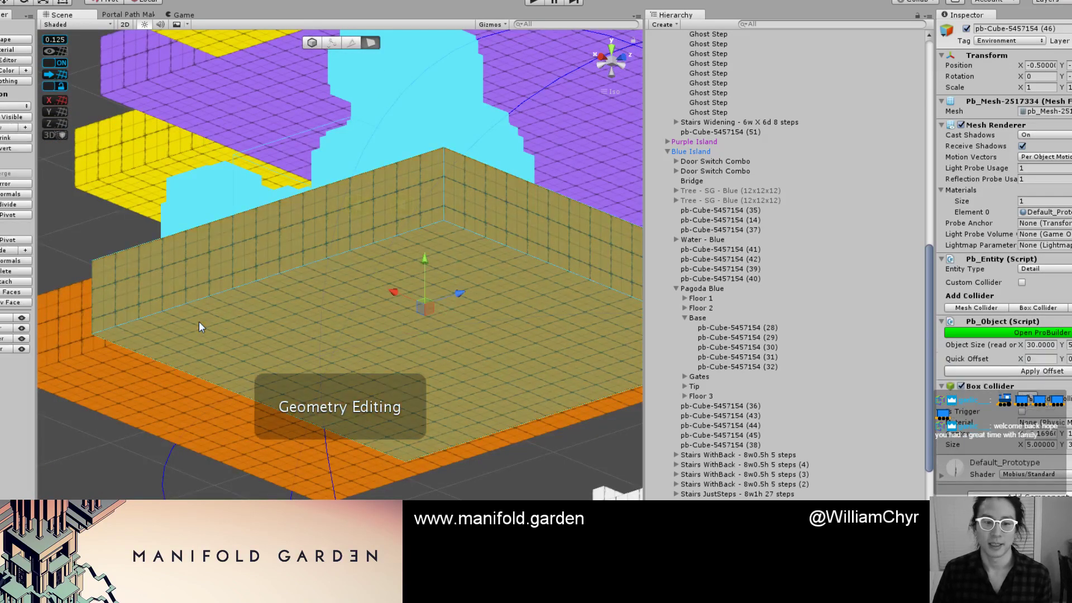
left_click(56, 40)
left_click(56, 39)
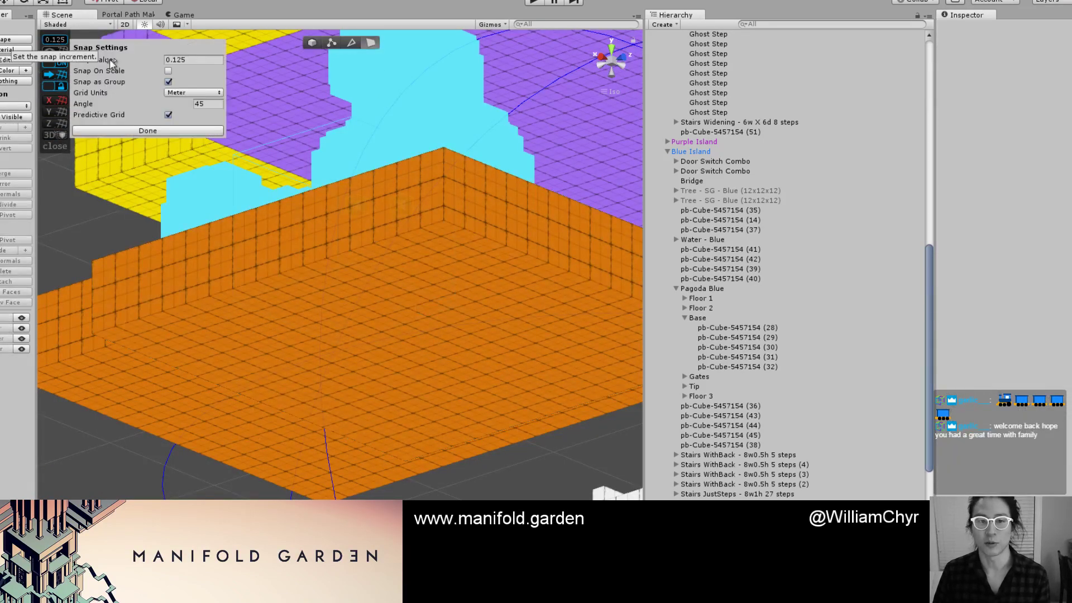
left_click(196, 60)
type("02")
key("BackSpace")
type(".25")
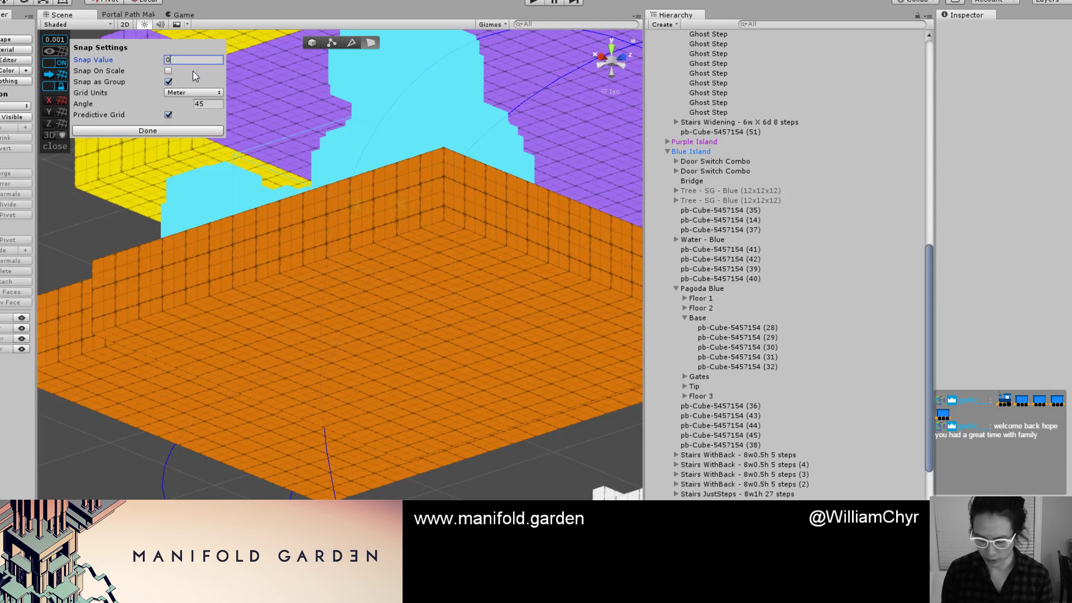
left_click(177, 130)
left_click(487, 249)
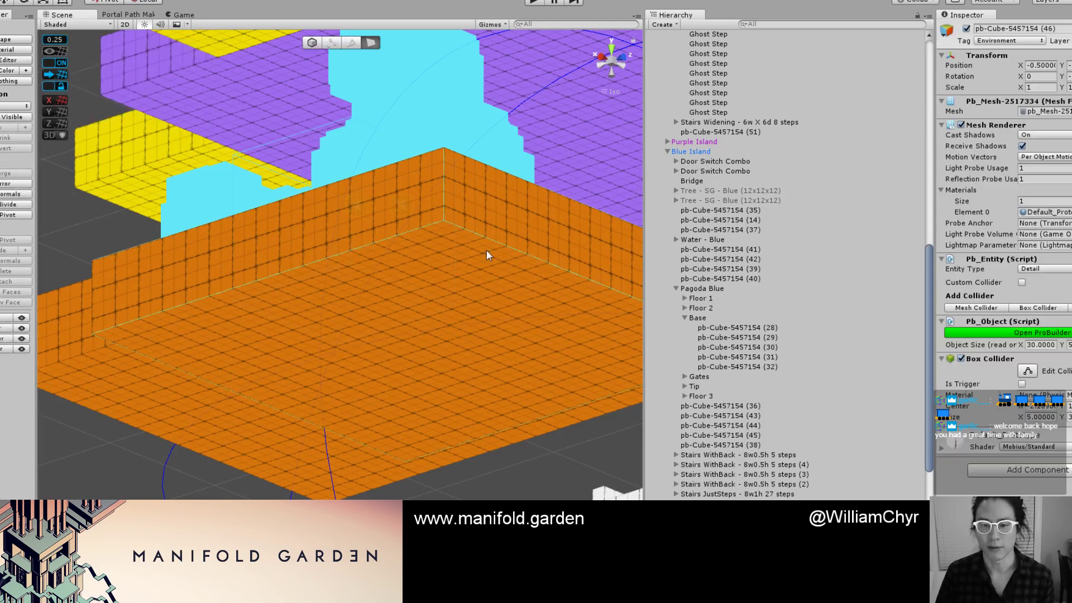
Apply the Aureolin vertex color to the lower orange platform and clear the selection.
key("g")
left_click(469, 230)
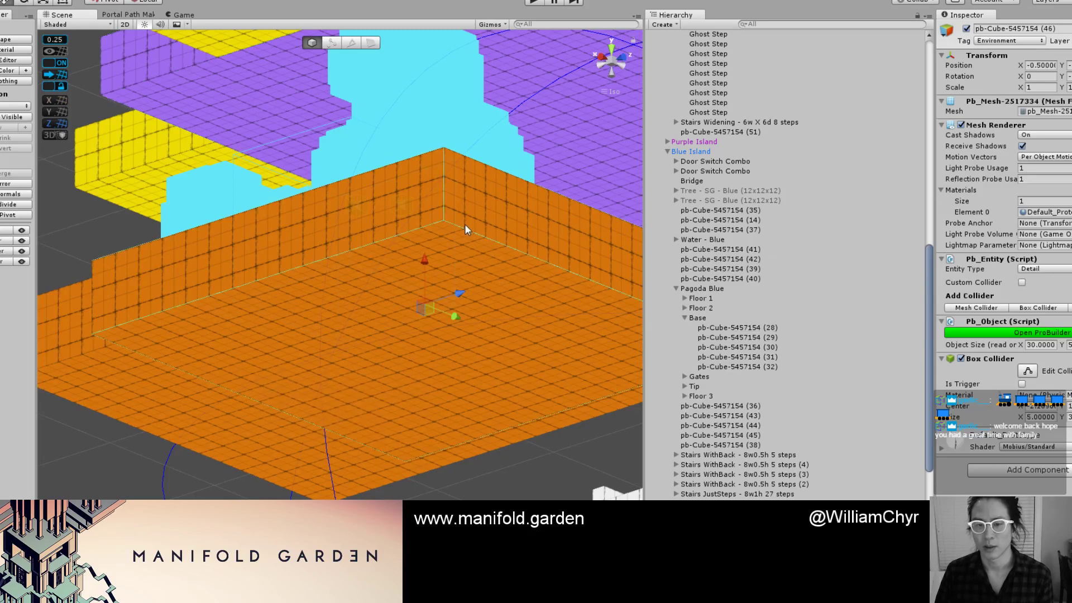
key("g")
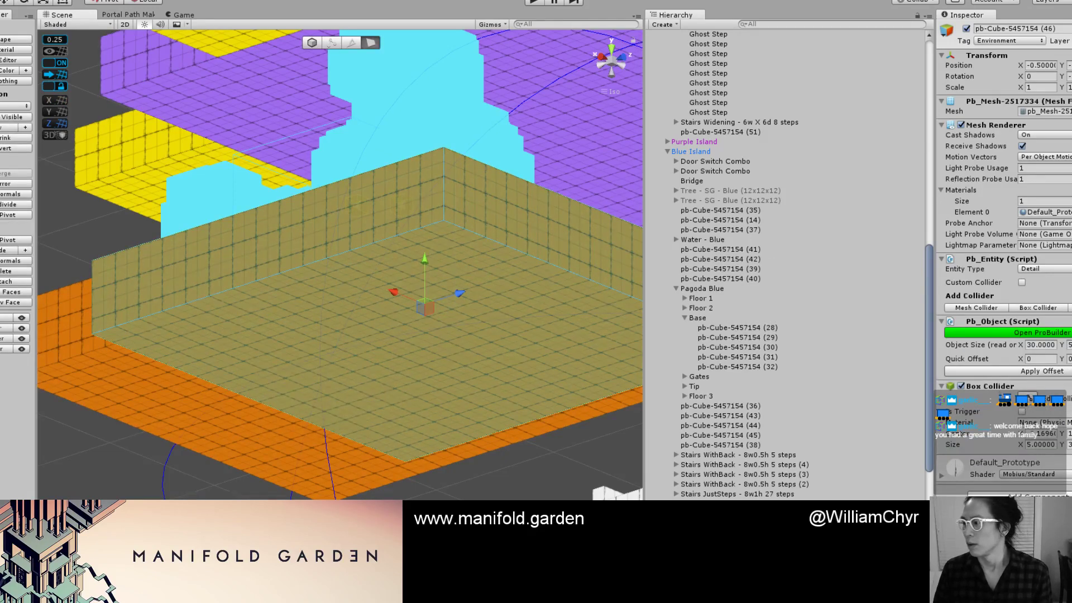
key("alt+shift+4")
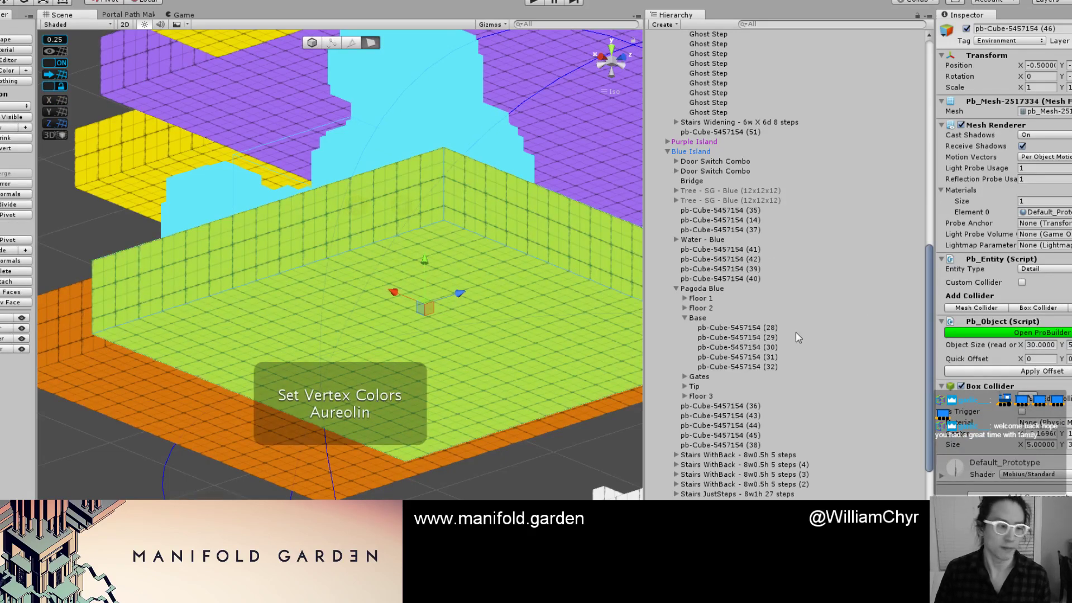
left_click(415, 492)
Shift the yellow platform to X -4.5 and shorten its X size to 24 from one side, re-centering its pivot.
scroll(394, 338, "down", 7)
left_click_drag(395, 339, 335, 433, "alt")
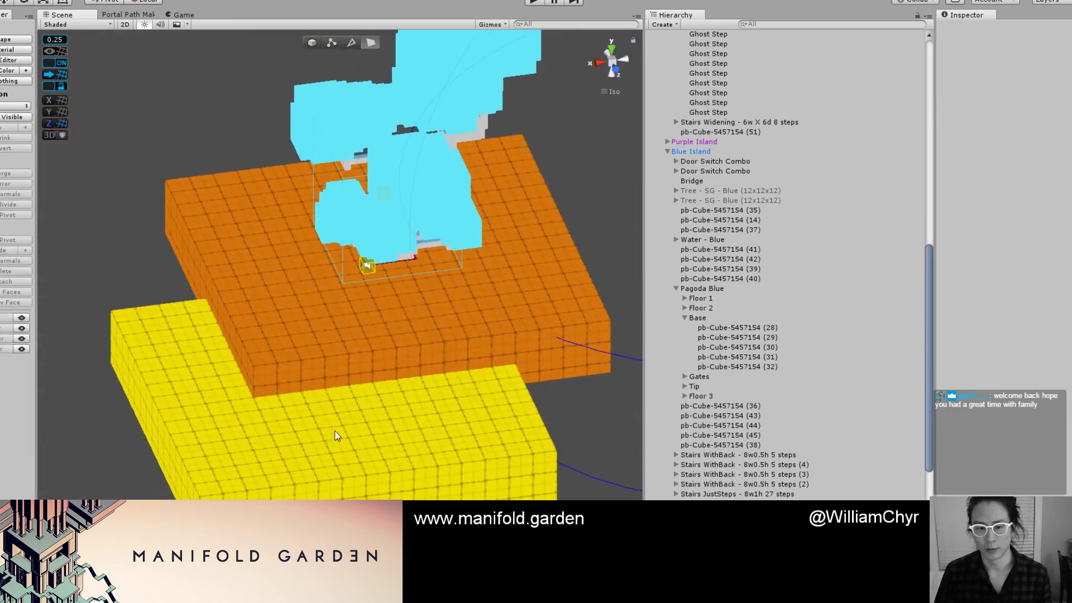
left_click(331, 431)
key("g")
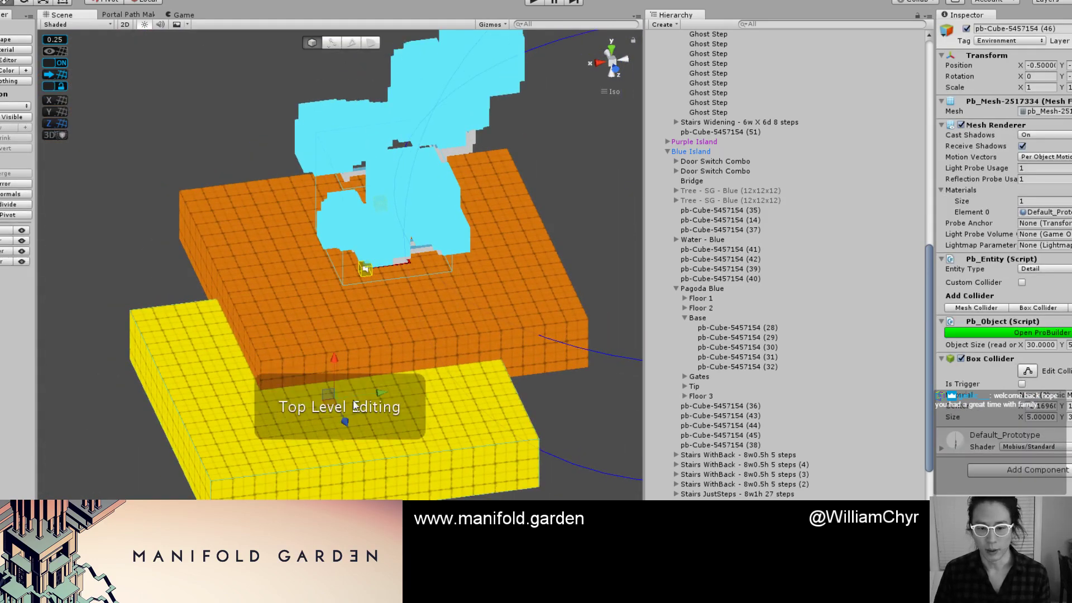
left_click_drag(372, 392, 294, 386)
key("g")
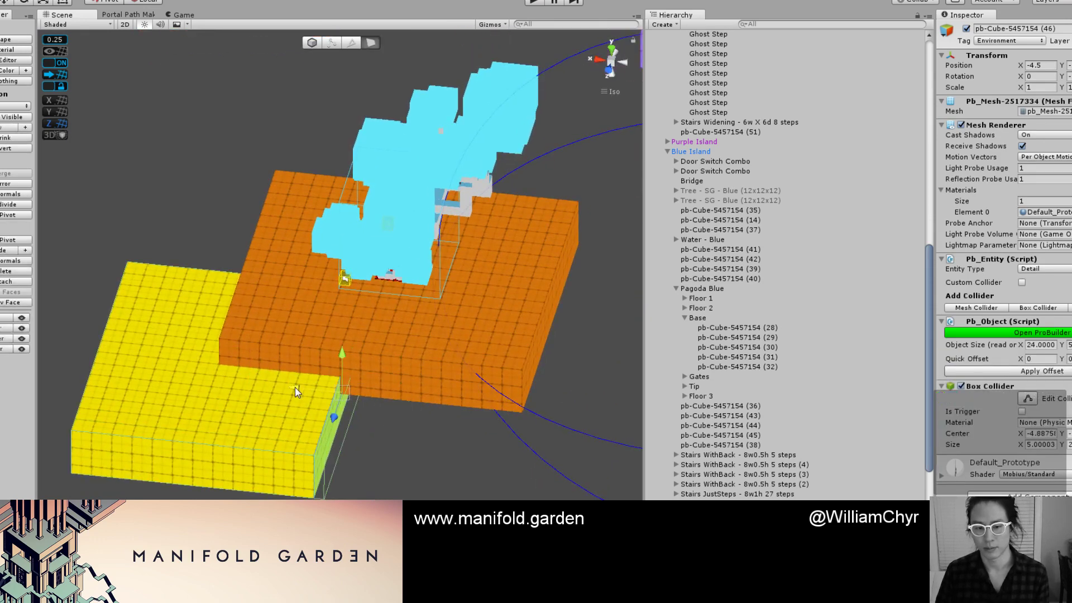
key("ctrl+j")
Thicken the yellow platform to 6 by pulling its underside face down, and center its pivot.
left_click(358, 372)
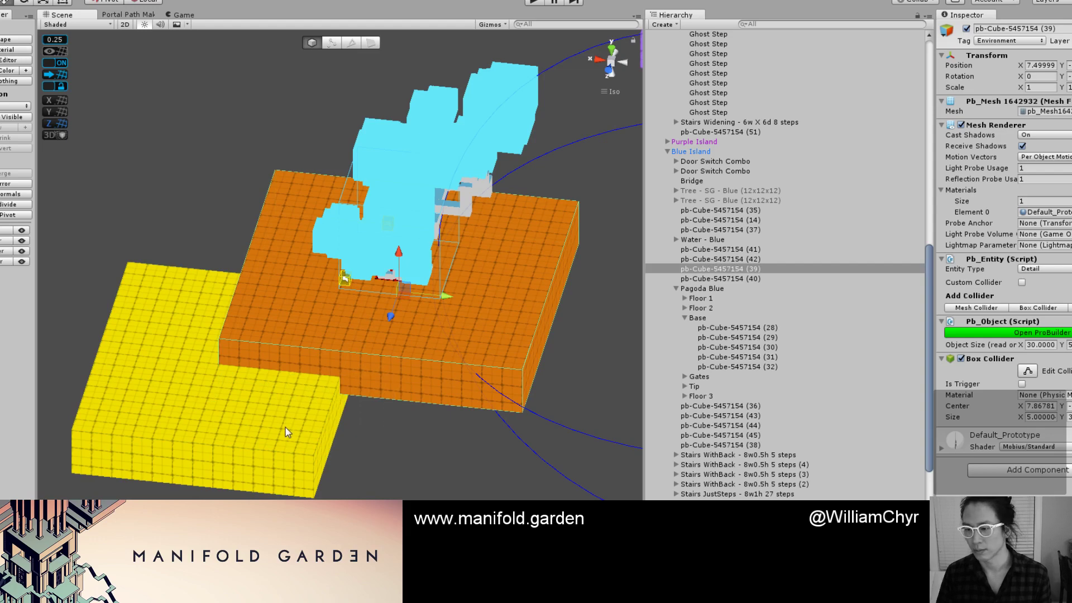
left_click(286, 427)
right_click_drag(286, 427, 206, 437, "alt")
left_click_drag(207, 437, 383, 398, "alt")
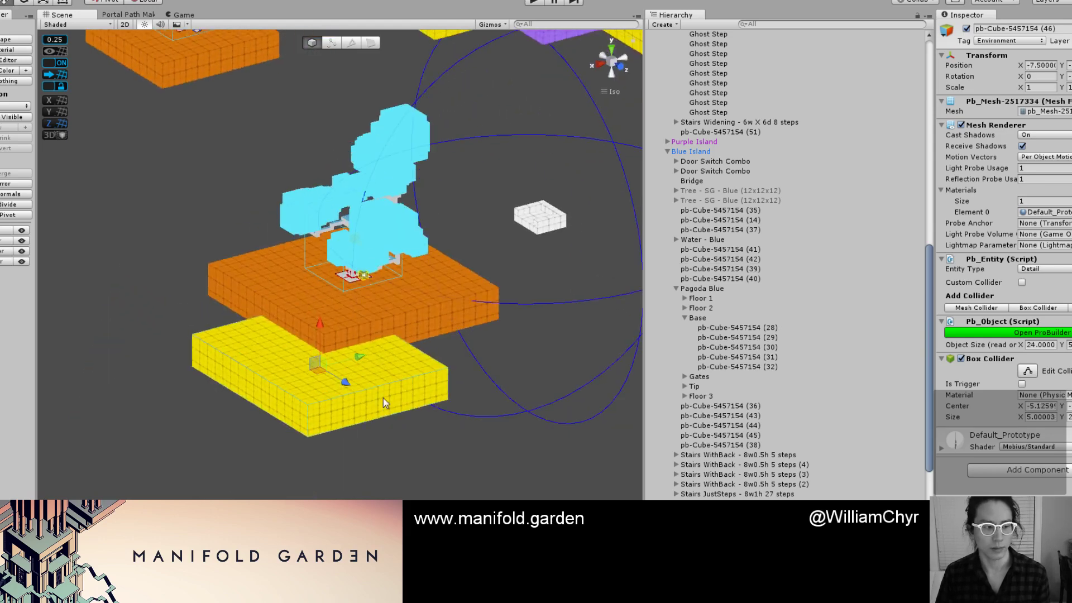
scroll(383, 397, "up", 5)
key("g")
left_click_drag(284, 373, 336, 441, "alt")
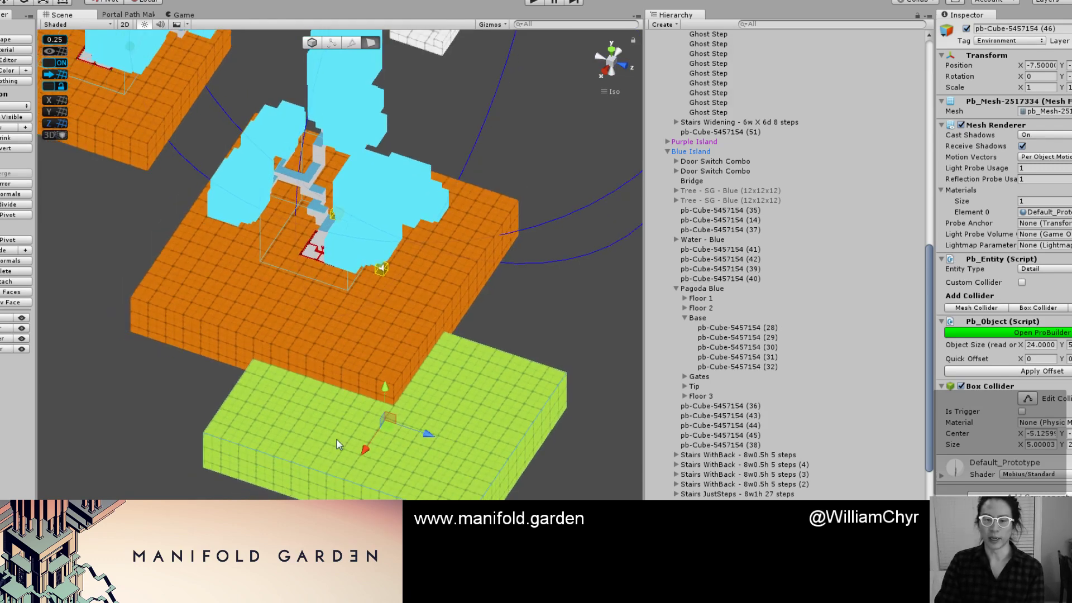
key("g")
left_click_drag(467, 444, 387, 361, "alt")
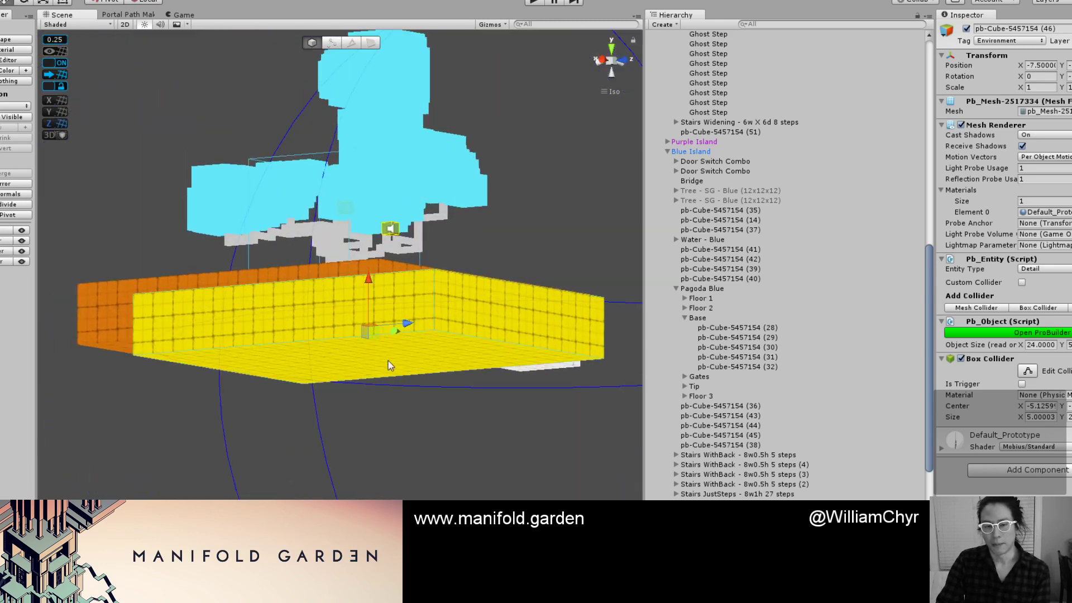
key("g")
left_click(388, 361)
scroll(379, 346, "up", 2)
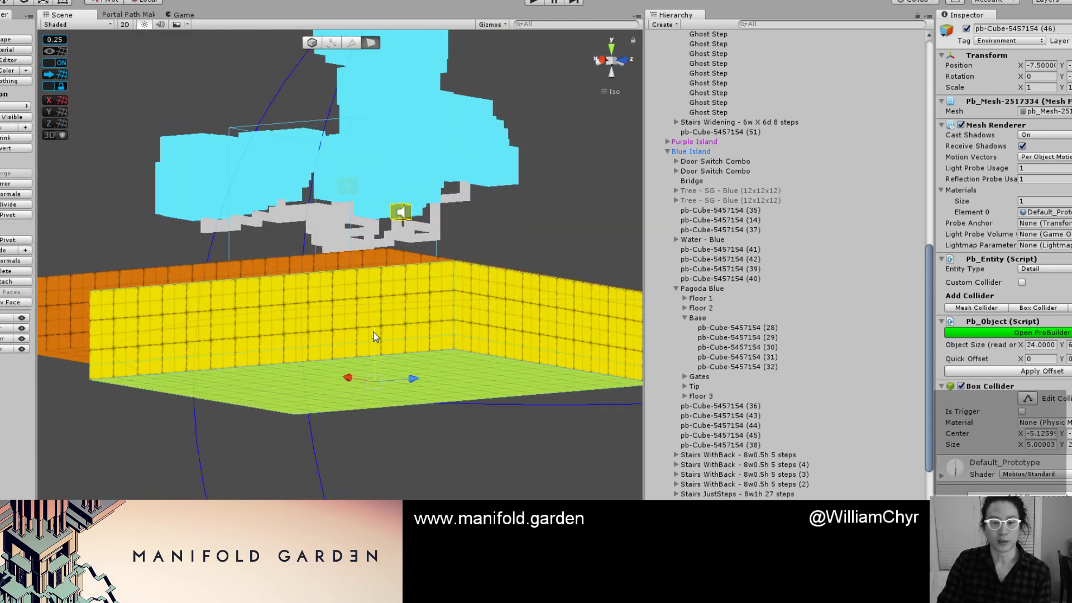
key("g")
key("h")
scroll(383, 323, "down", 3)
left_click_drag(445, 292, 371, 384, "alt")
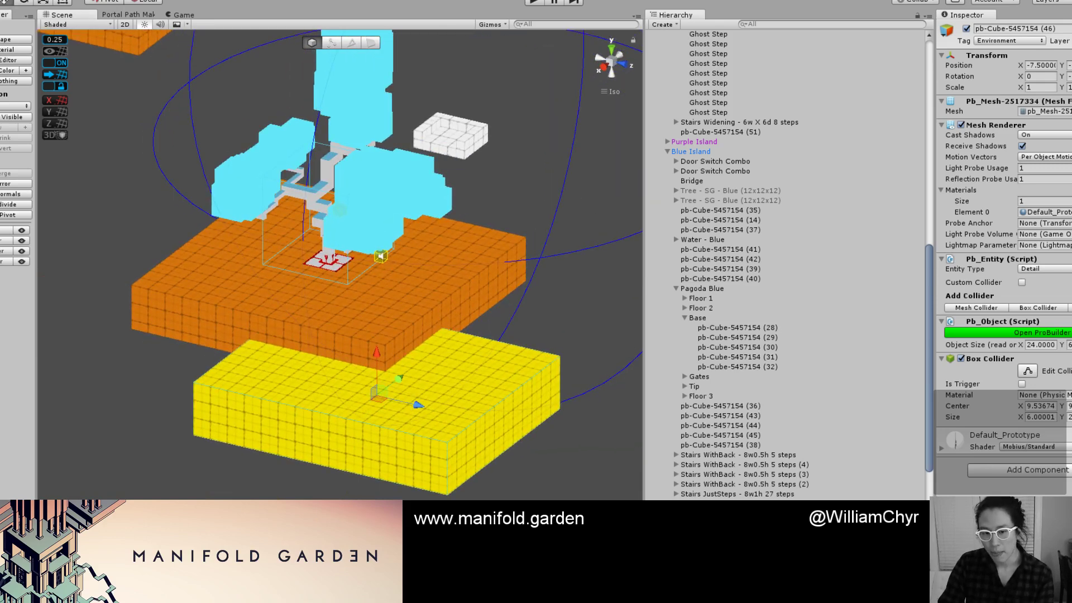
Move the Stairs Widening piece down to the yellow platform and snap it around the orange platform's overlapping corner, at X 65.25.
scroll(296, 350, "up", 5)
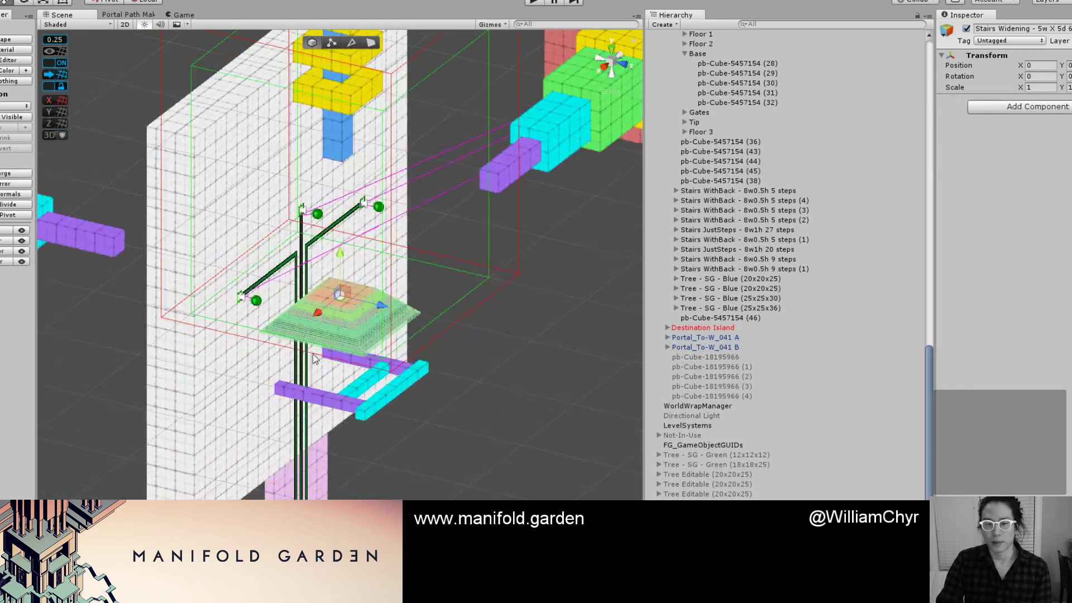
scroll(311, 361, "down", 10)
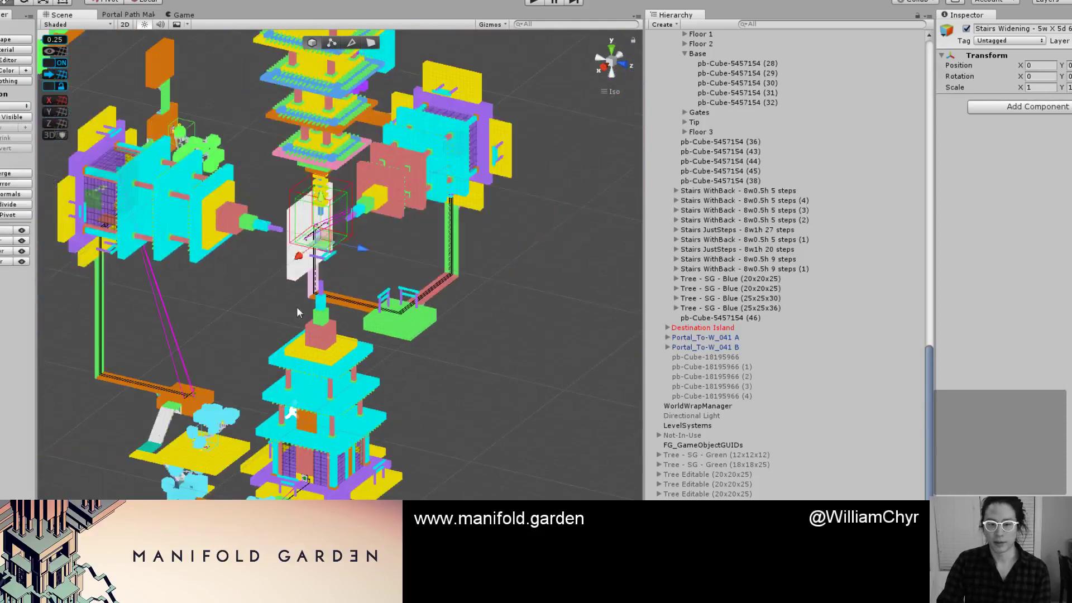
left_click_drag(329, 234, 337, 362)
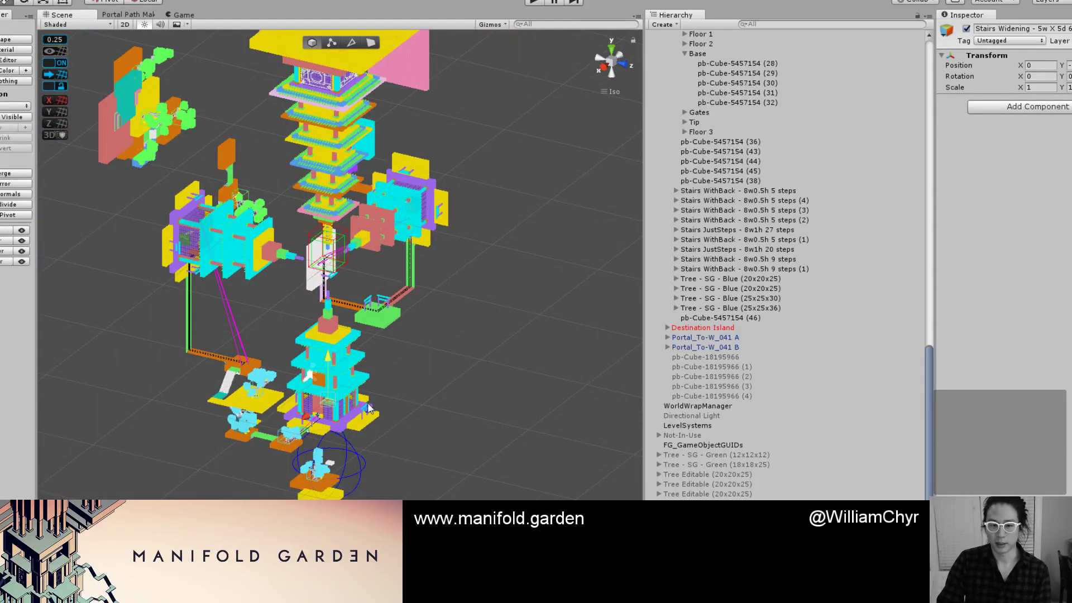
left_click_drag(368, 408, 487, 416)
scroll(484, 413, "up", 4)
left_click_drag(459, 450, 305, 524)
key("f")
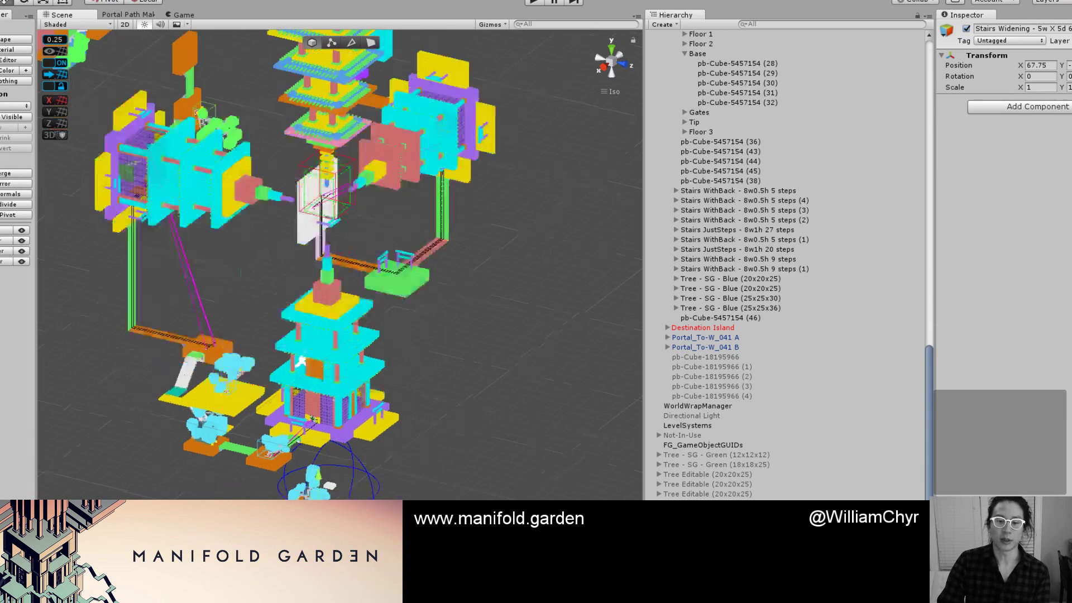
key("v")
left_click_drag(366, 313, 321, 304)
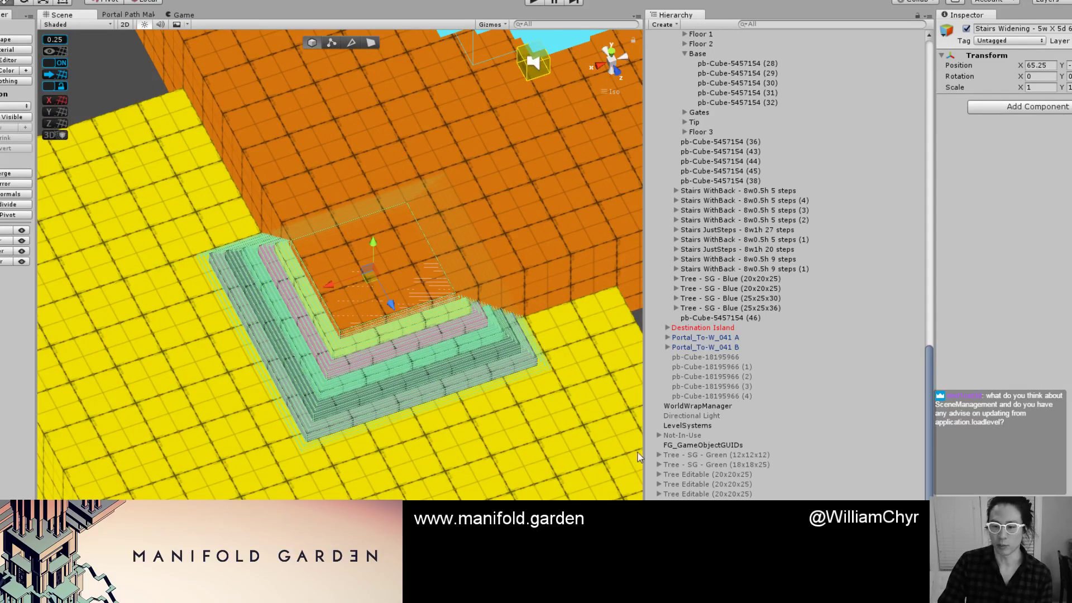
Examine how the corner stairs sit between the orange and yellow platforms.
scroll(919, 497, "down", 1)
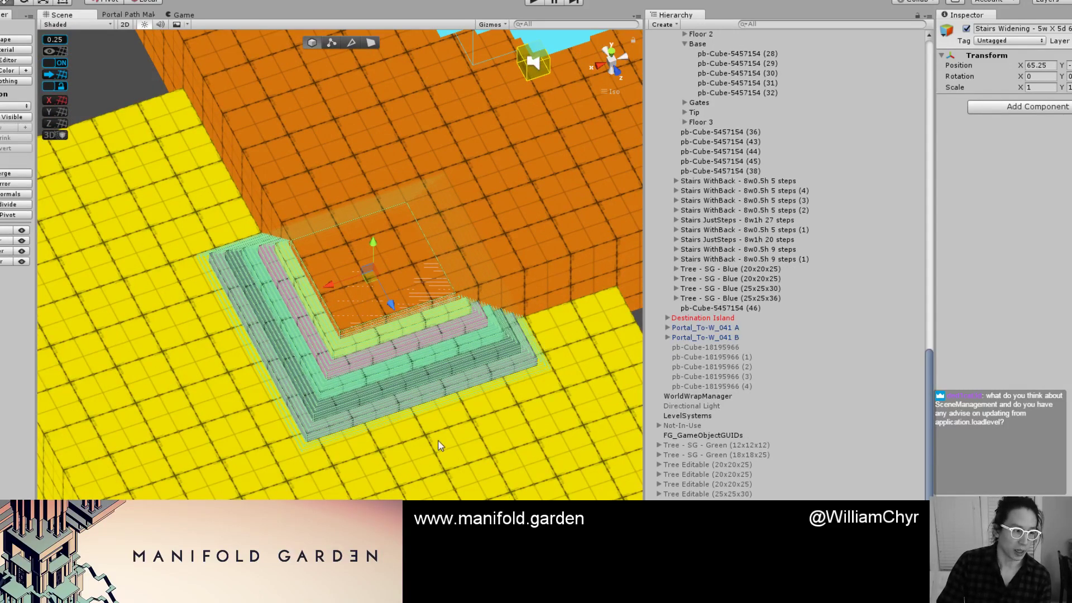
left_click_drag(405, 363, 351, 343, "alt")
left_click(415, 424)
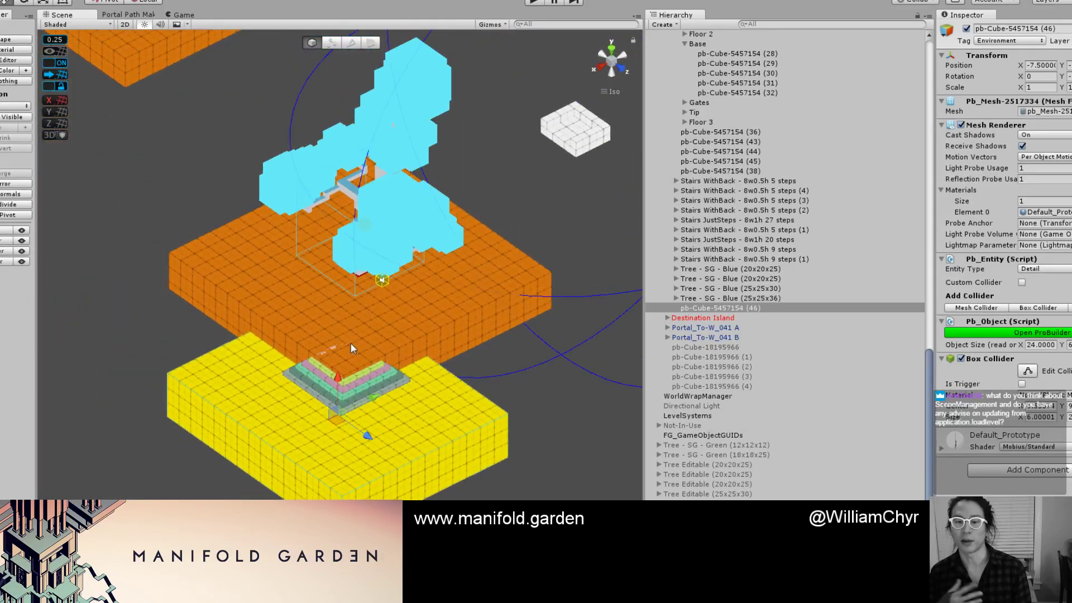
left_click(354, 332)
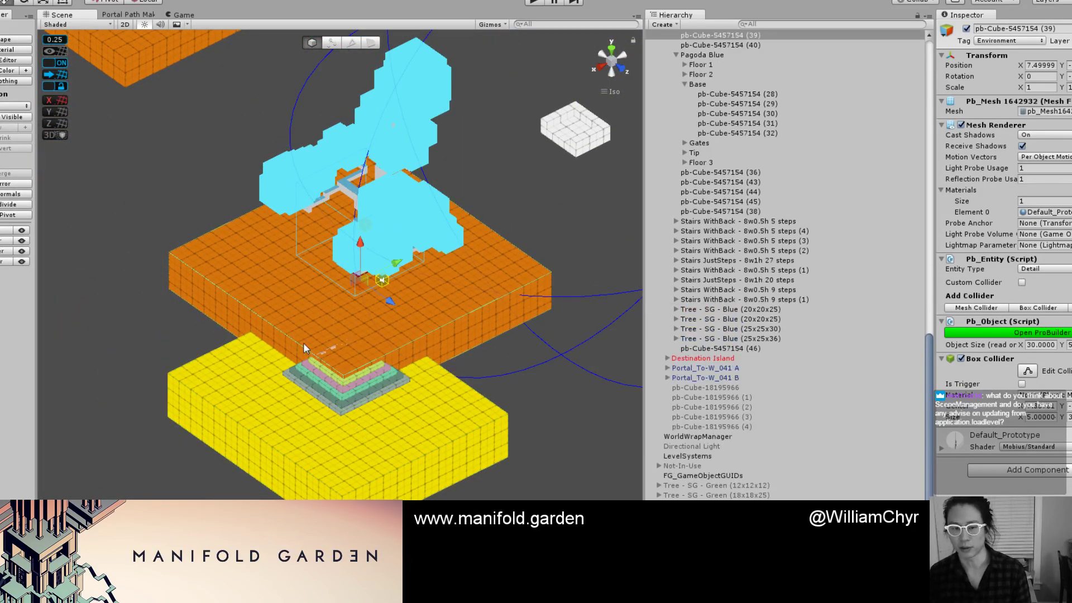
scroll(300, 346, "down", 2)
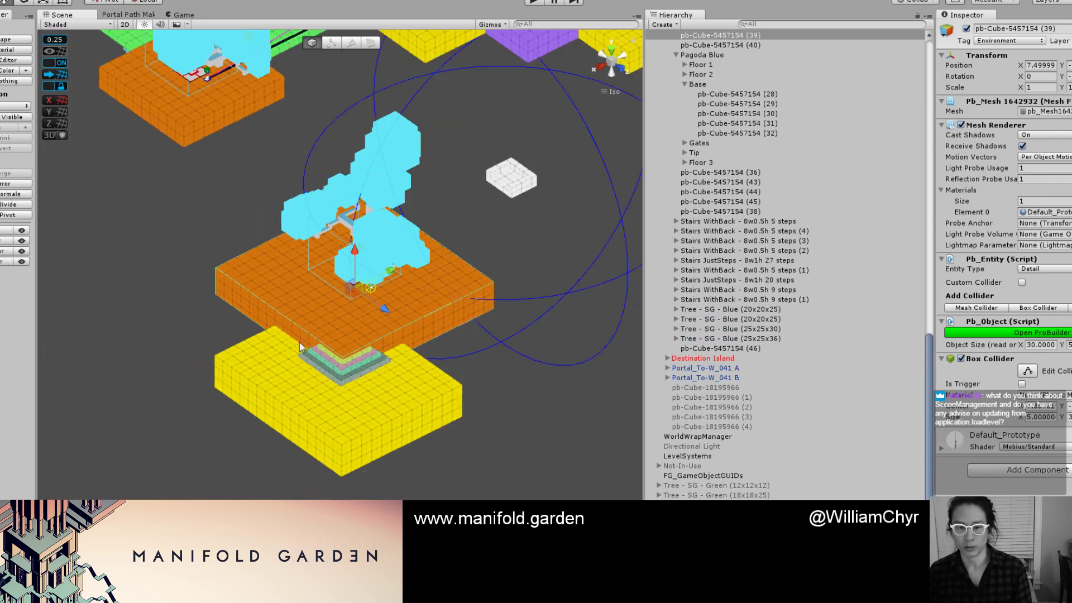
left_click_drag(364, 339, 446, 396, "alt")
scroll(447, 396, "up", 3)
middle_click_drag(446, 397, 310, 373)
Lengthen the yellow platform beyond the corner stairs by pulling its Z-side end face outward.
left_click(345, 397)
scroll(345, 397, "up", 3)
key("g")
left_click(346, 395)
left_click_drag(373, 436, 355, 418)
left_click(345, 407)
key("g")
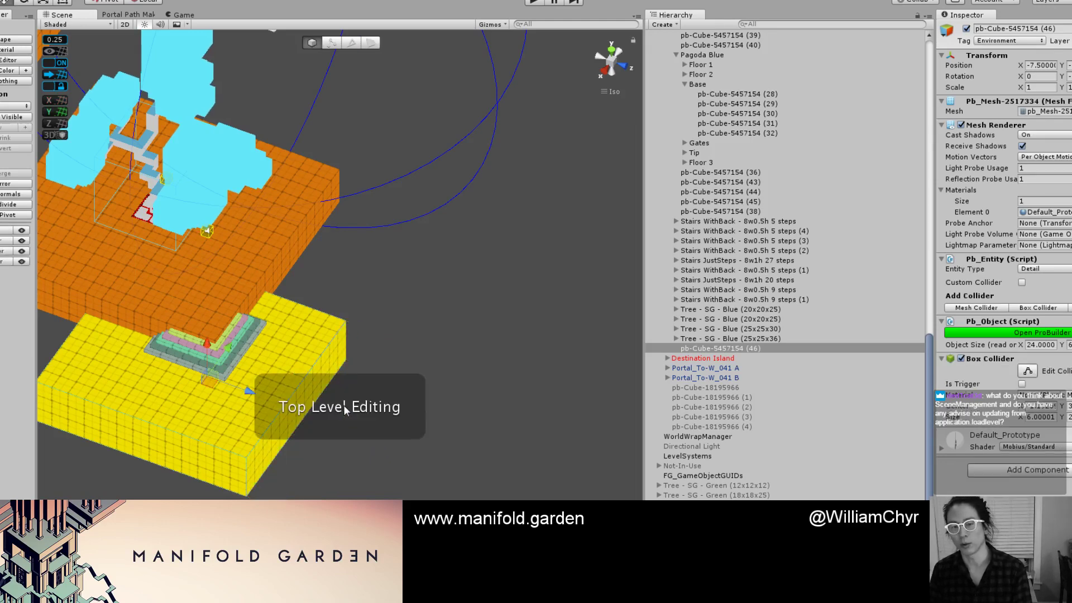
scroll(343, 404, "down", 2)
key("g")
scroll(354, 415, "up", 1)
left_click(380, 428)
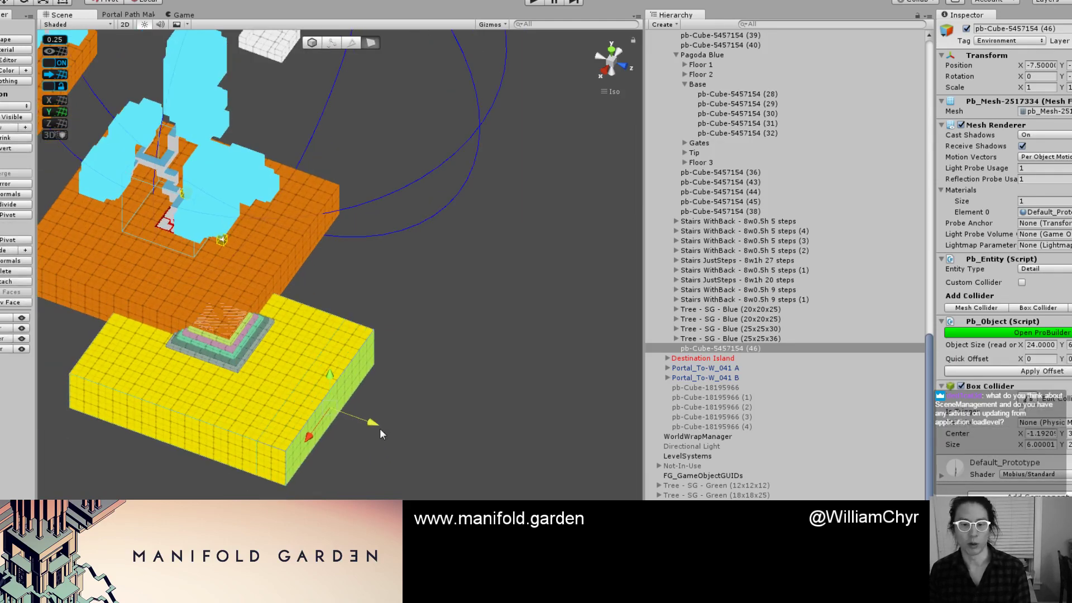
scroll(249, 443, "up", 2)
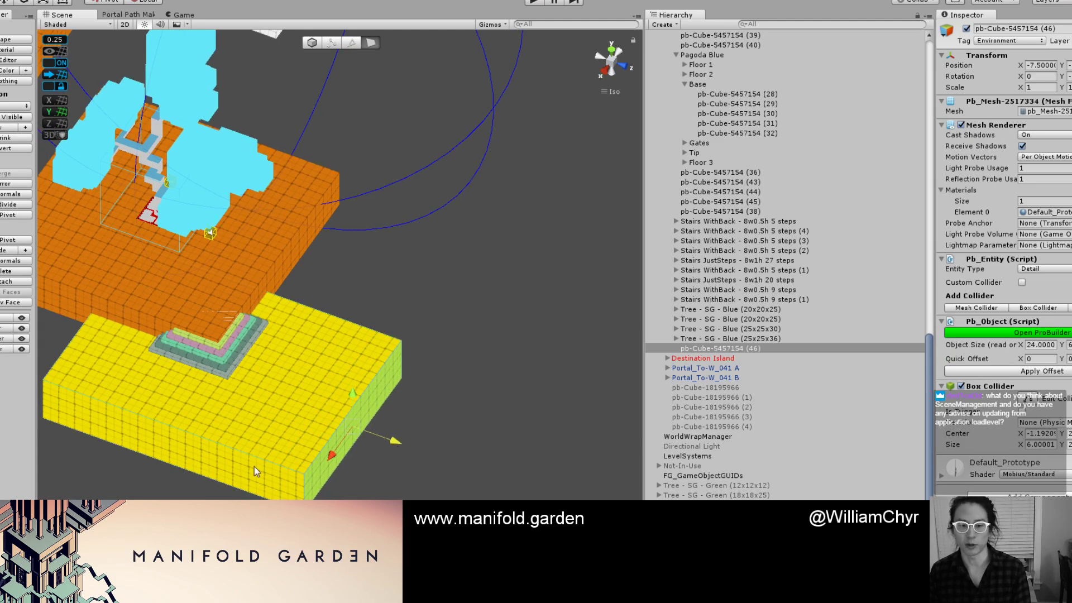
Widen the yellow platform to an X size of 29 by pulling its front face outward, and center its pivot.
left_click(253, 466)
left_click_drag(152, 474, 132, 502)
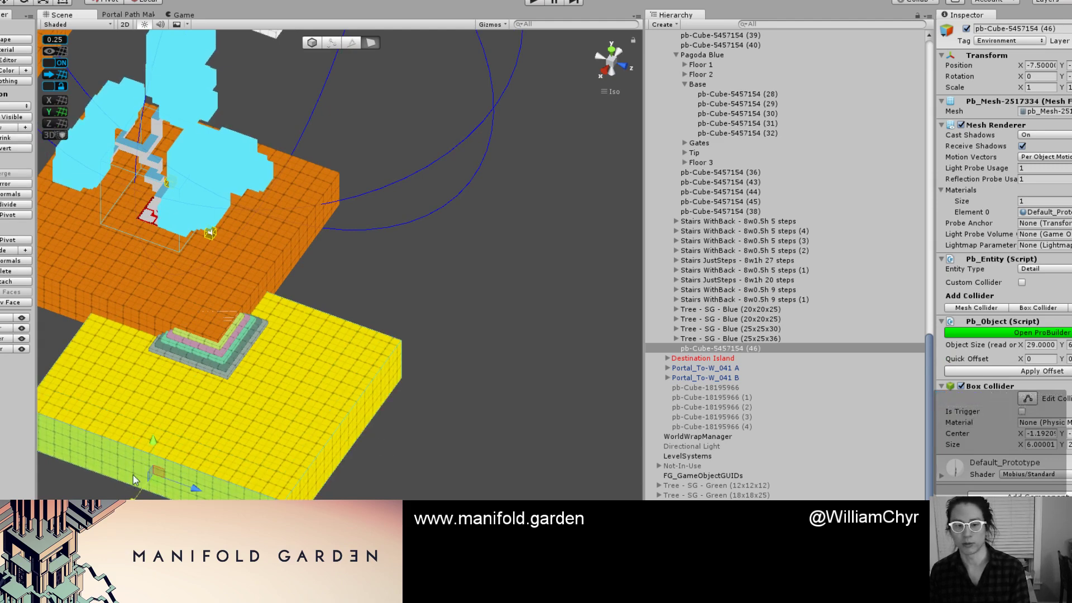
key("g")
key("j")
scroll(335, 401, "down", 6)
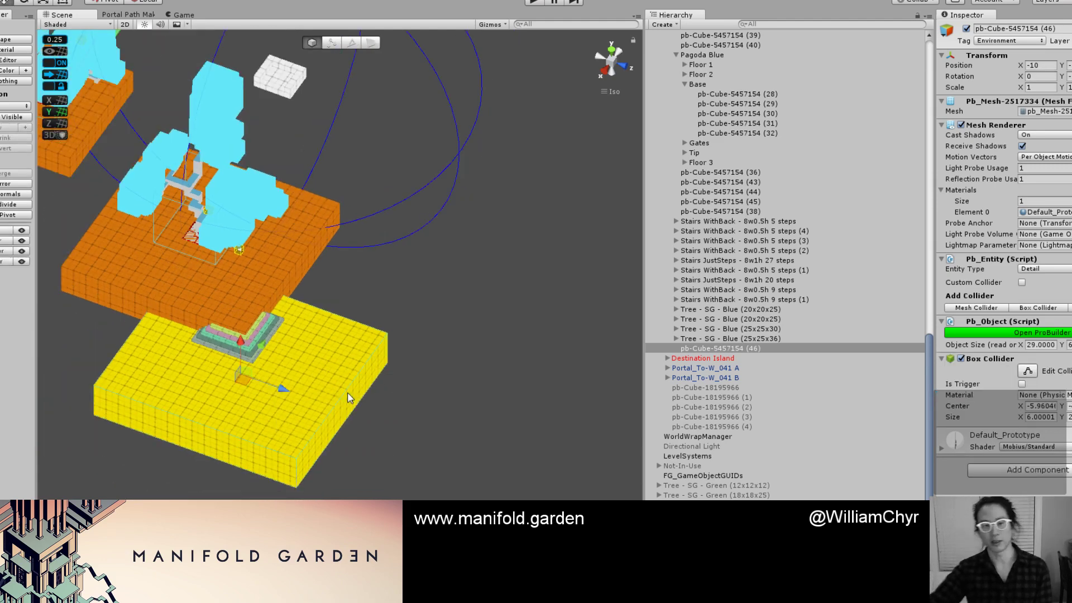
Inspect the blue tree's placement on the orange platform from the side and from above.
scroll(212, 186, "up", 6)
left_click(136, 207)
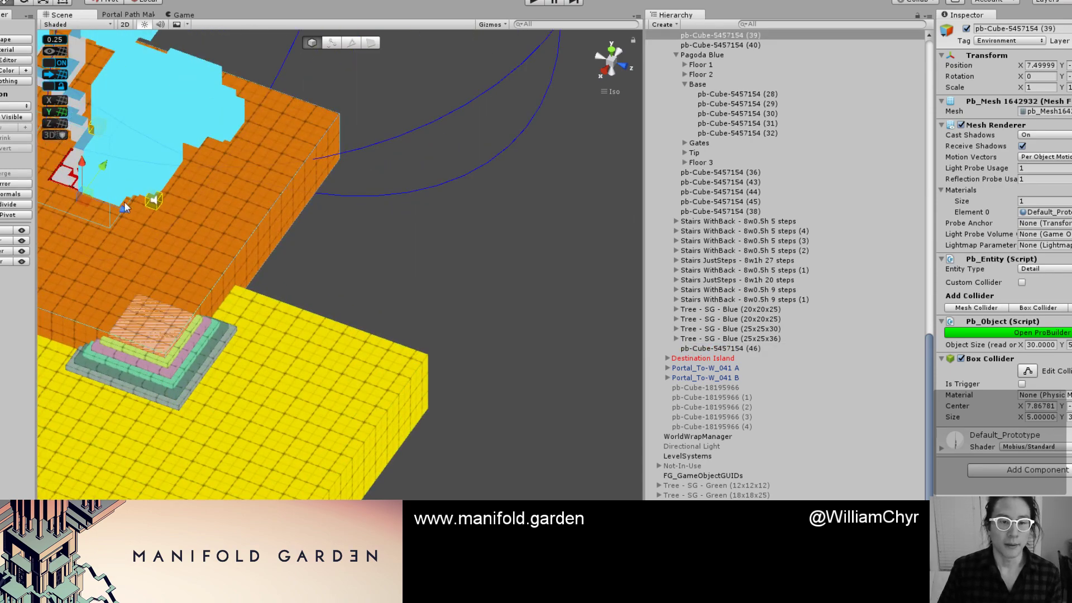
key("f")
scroll(340, 234, "up", 6)
left_click(324, 247)
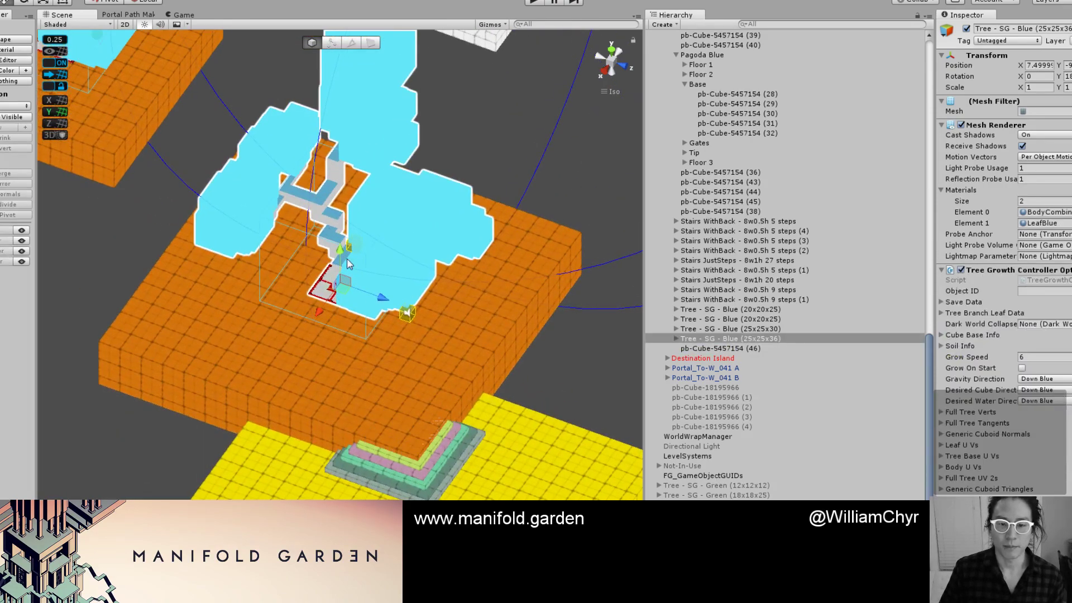
left_click_drag(313, 254, 409, 173, "alt")
scroll(363, 234, "up", 3)
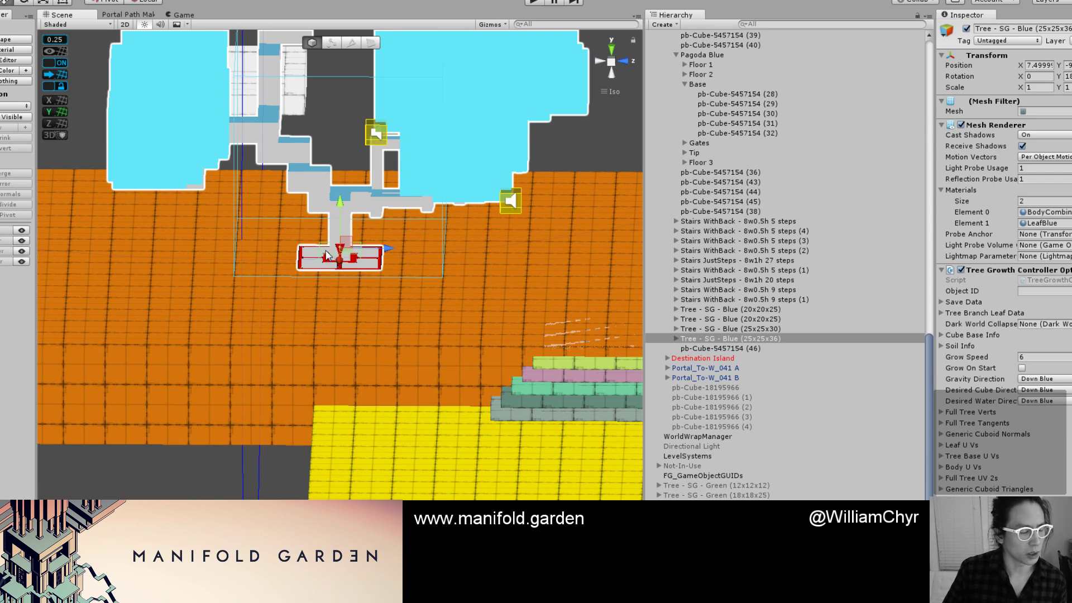
scroll(326, 253, "down", 1)
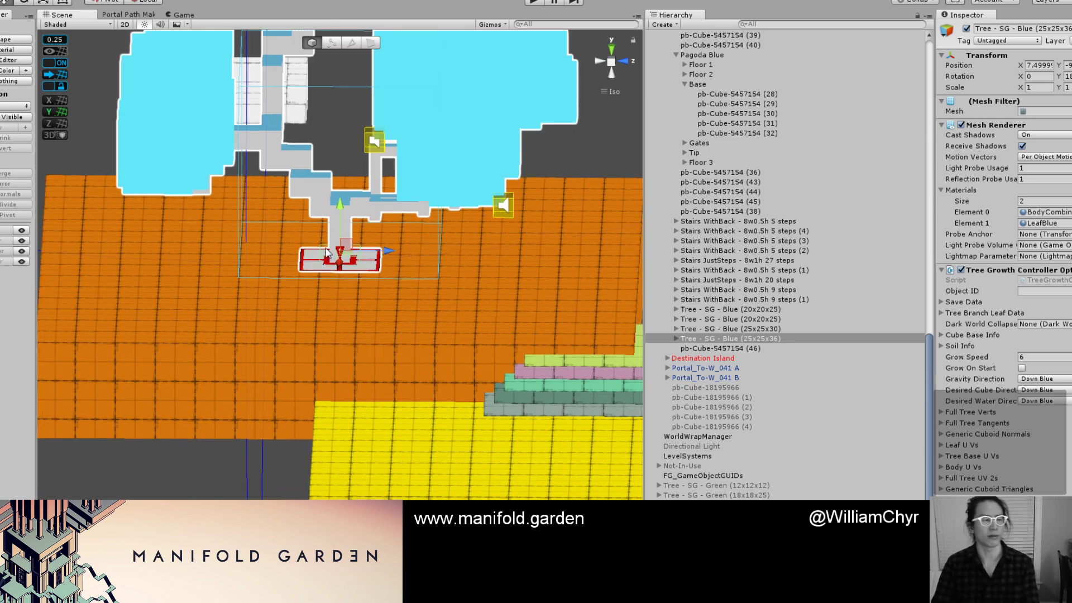
left_click_drag(261, 259, 362, 413, "alt")
Review the corner stairs and the enlarged yellow platform from several angles.
left_click(373, 436)
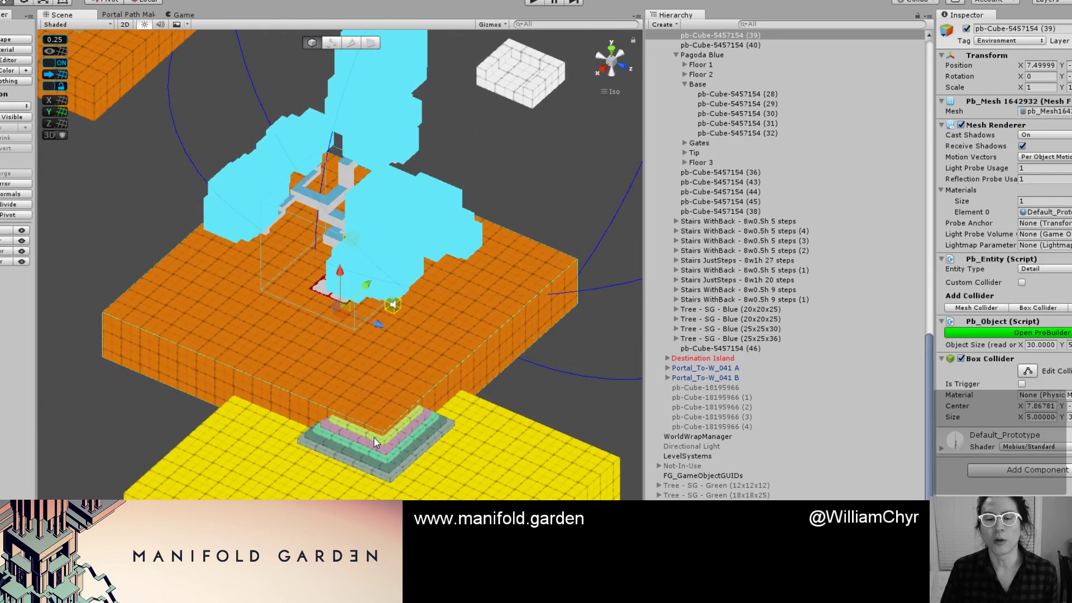
left_click(373, 436)
key("f")
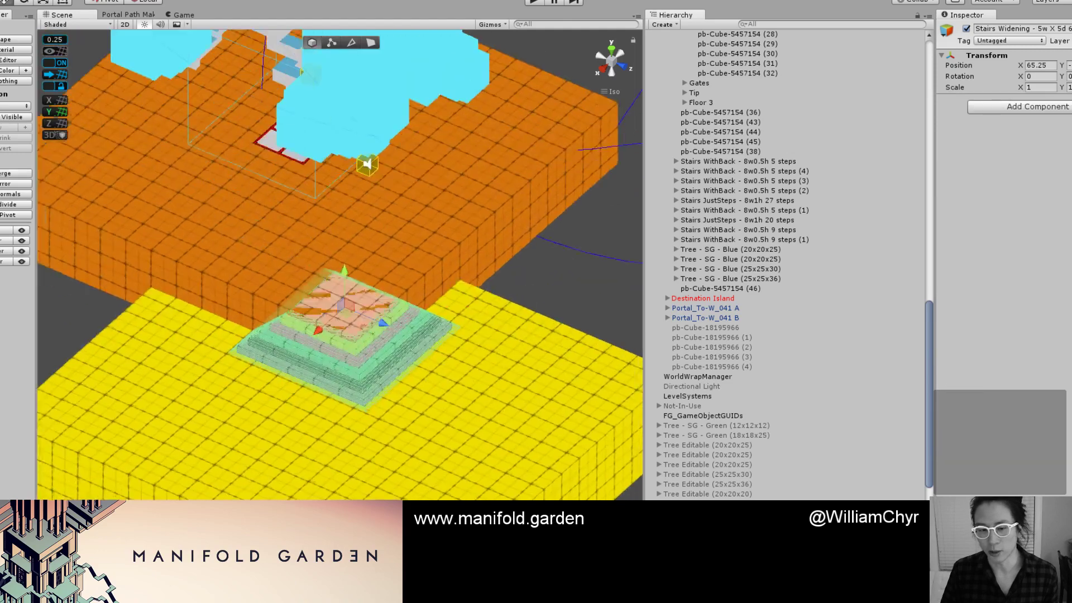
scroll(215, 412, "down", 5)
left_click_drag(295, 409, 434, 371, "alt")
left_click(407, 404)
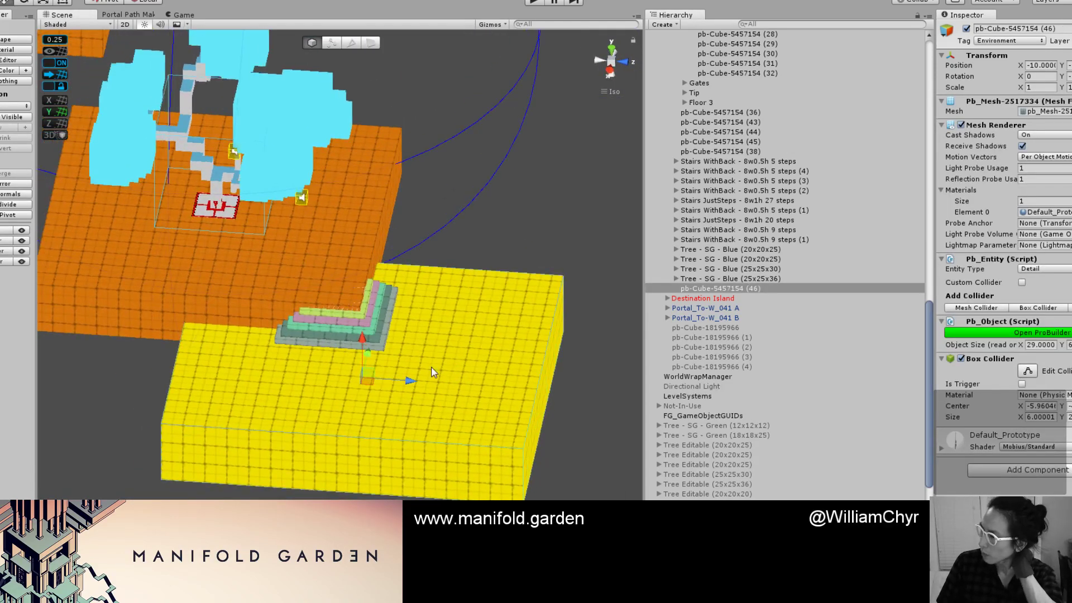
left_click_drag(454, 431, 299, 299, "alt")
scroll(306, 299, "up", 5)
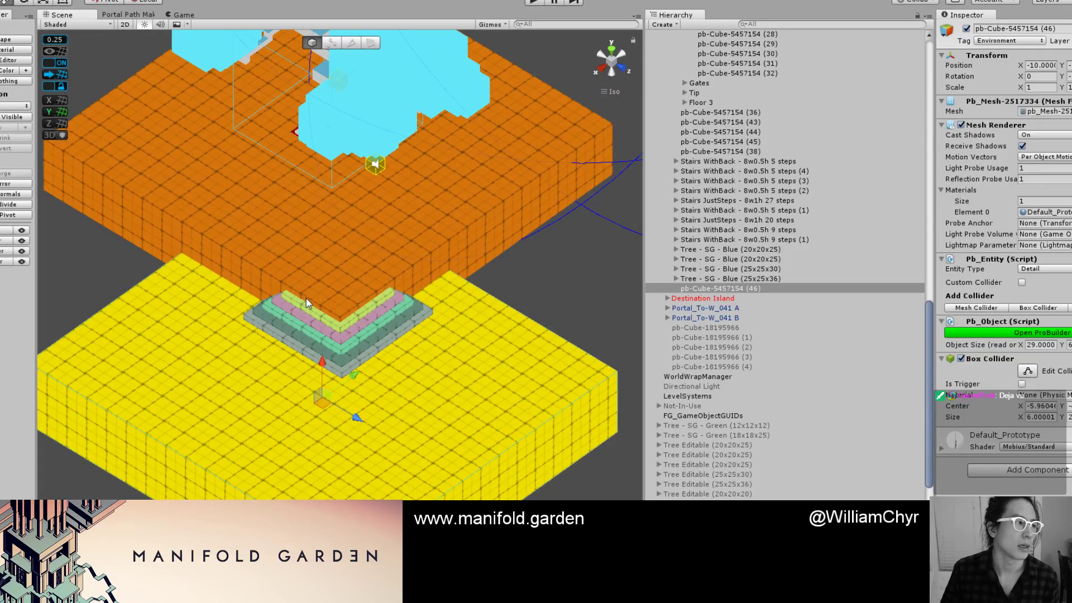
scroll(306, 297, "down", 2)
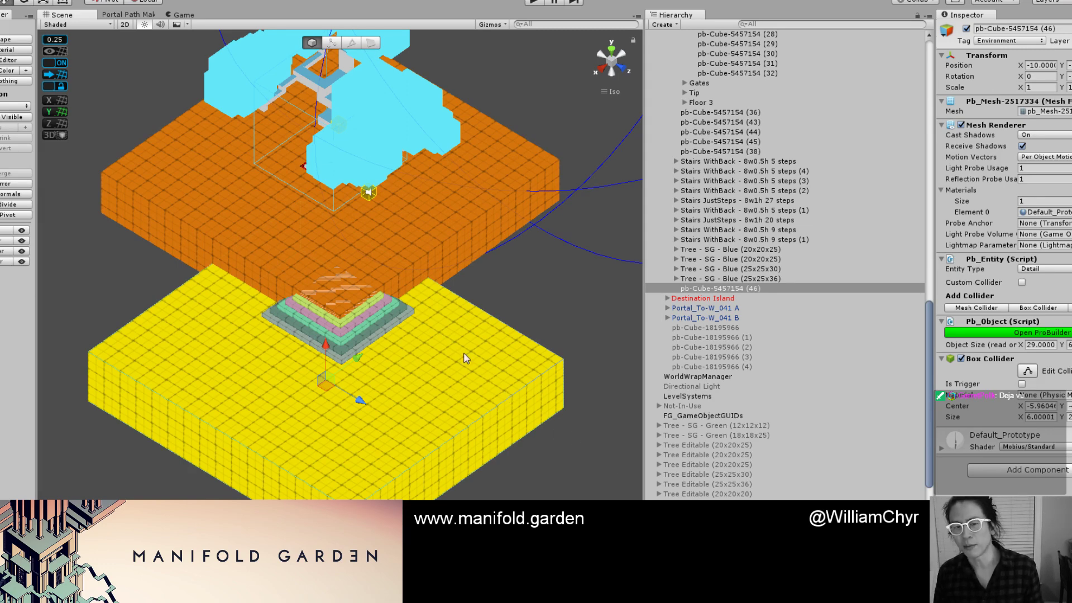
Move the Stairs Widening - 6w X 6d 11 steps and Stairs Widening - 5w X 5d 6 steps groups into Blue Island.
left_click(450, 155)
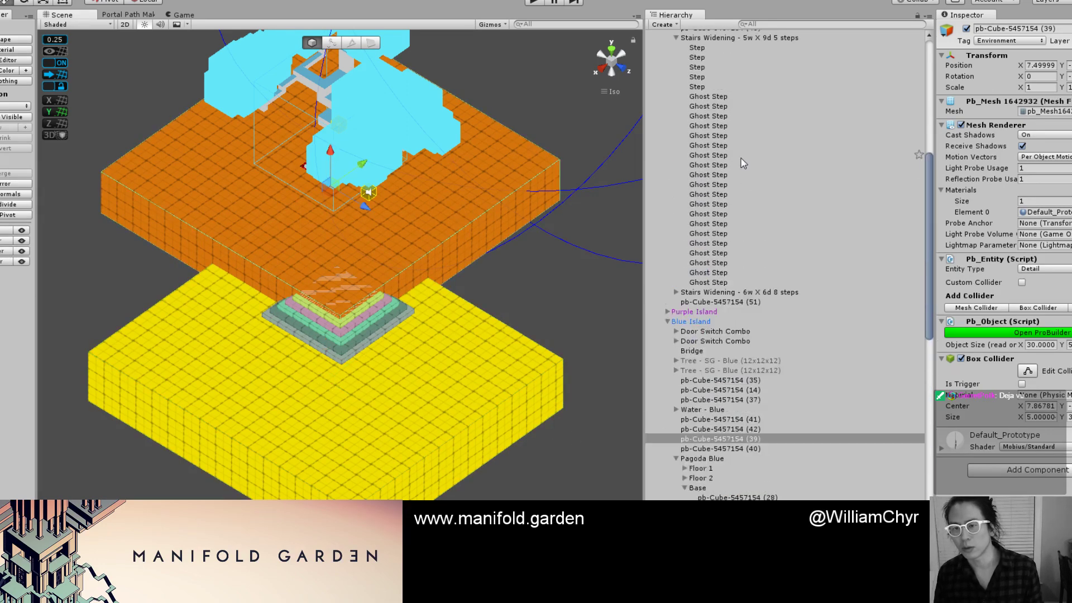
left_click(667, 322)
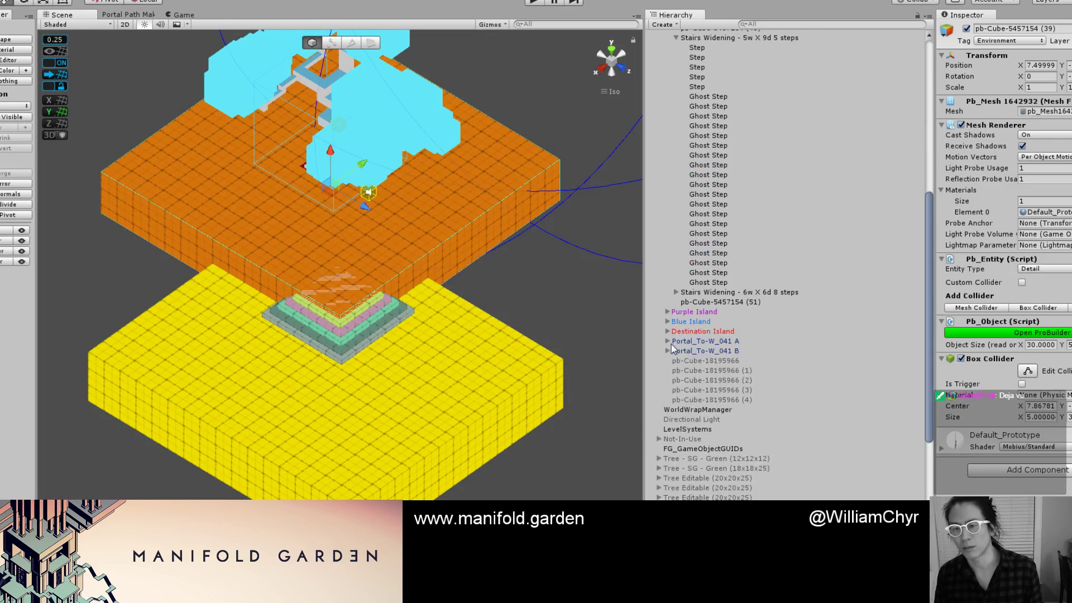
scroll(658, 479, "down", 7)
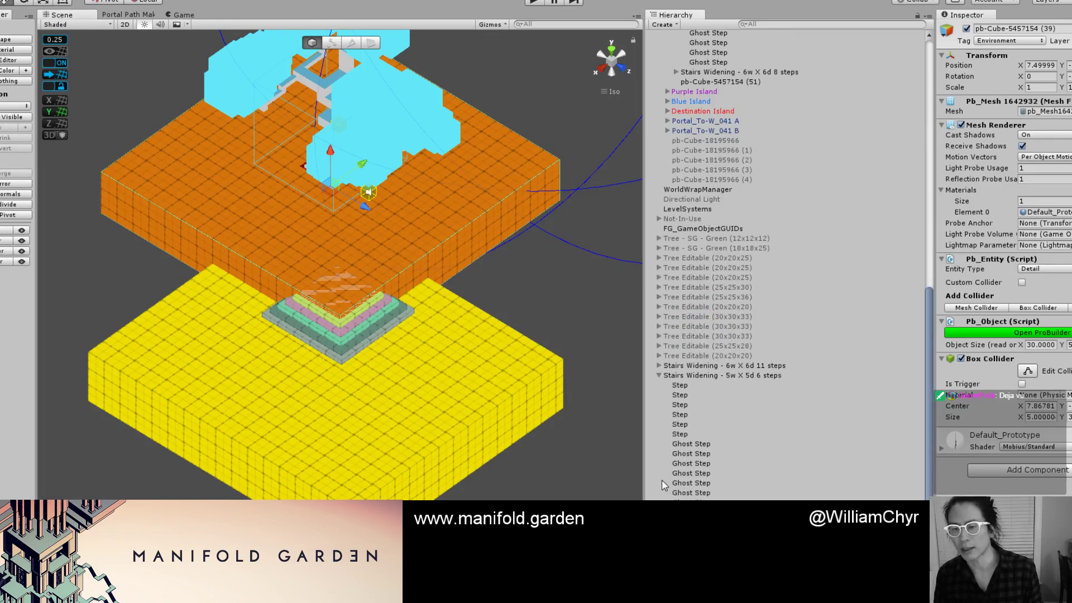
left_click(660, 375)
left_click(704, 582)
left_click(704, 572, "shift")
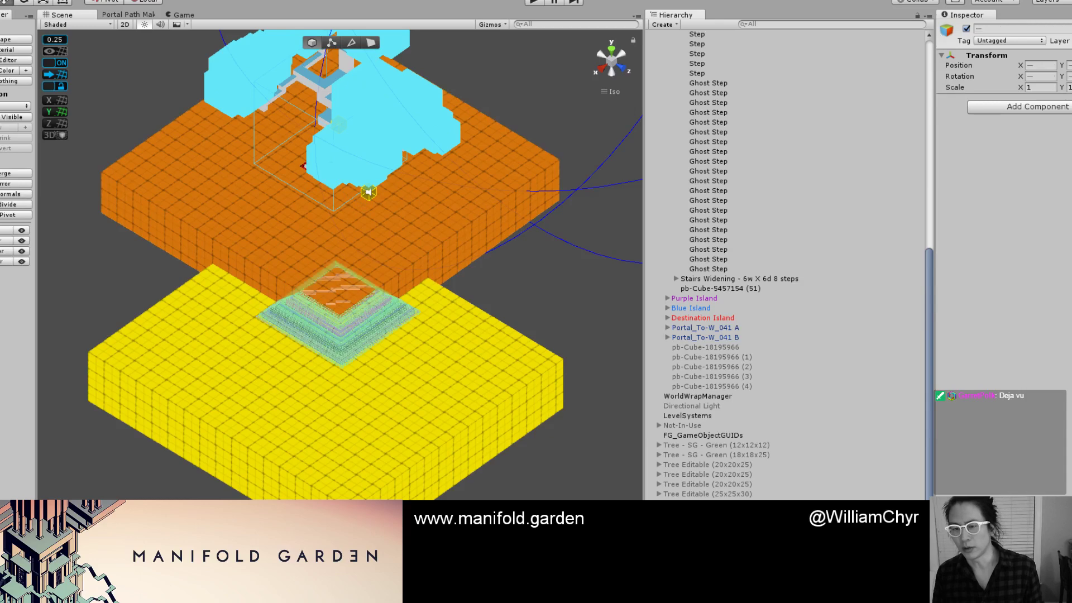
left_click(667, 308)
scroll(680, 309, "down", 6)
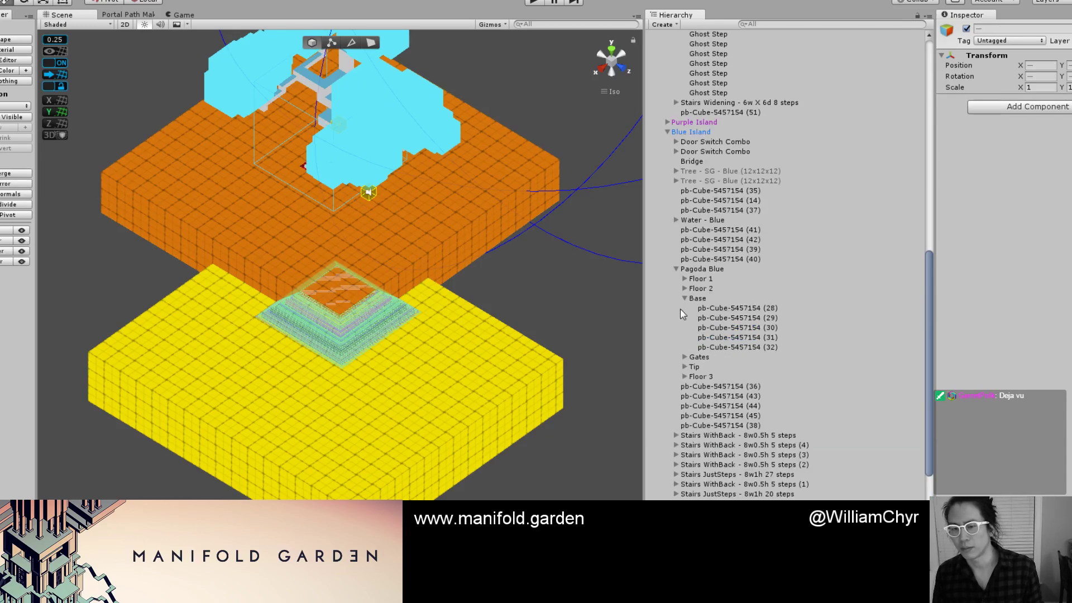
Inspect the Blue Island platforms and their position relative to the surrounding pagodas from several angles.
left_click(494, 293)
scroll(494, 293, "down", 10)
middle_click_drag(494, 293, 502, 411)
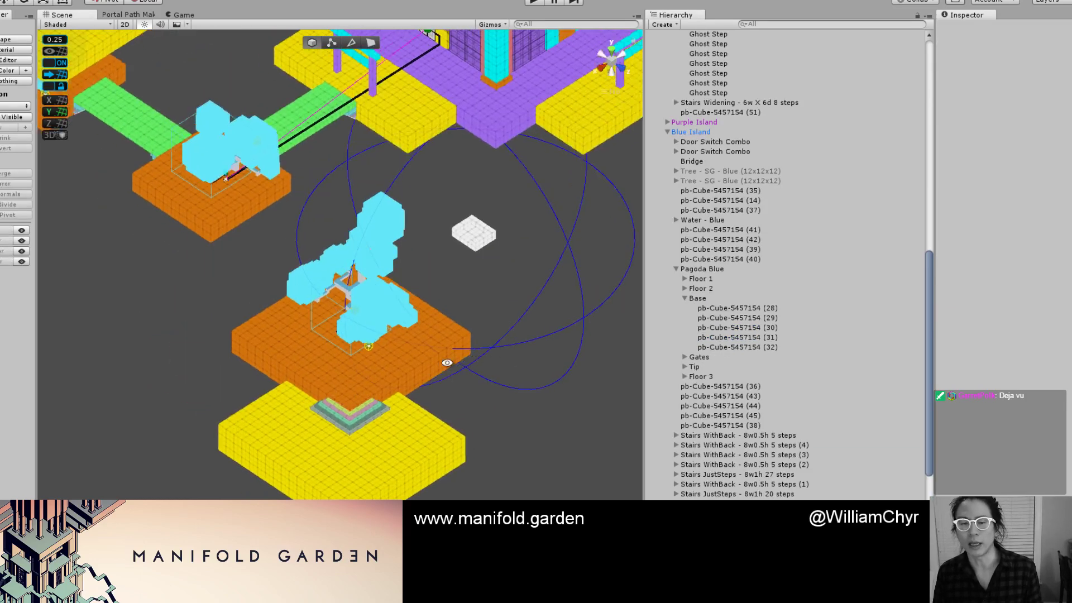
left_click_drag(447, 361, 341, 348, "alt")
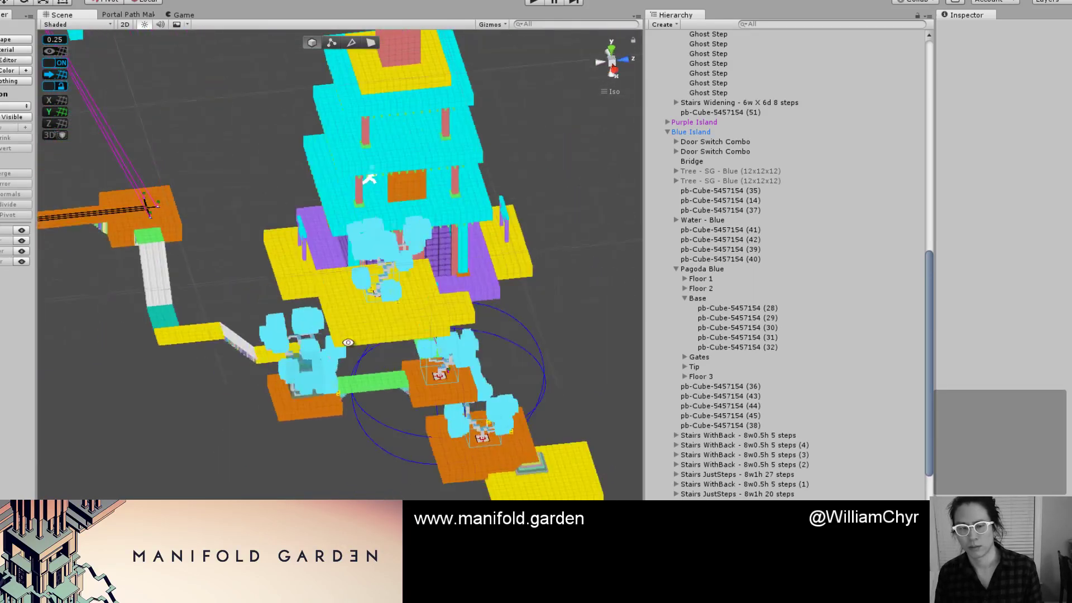
middle_click_drag(168, 285, 373, 382)
left_click_drag(373, 382, 256, 325, "alt")
scroll(256, 325, "down", 2)
middle_click_drag(319, 329, 385, 485)
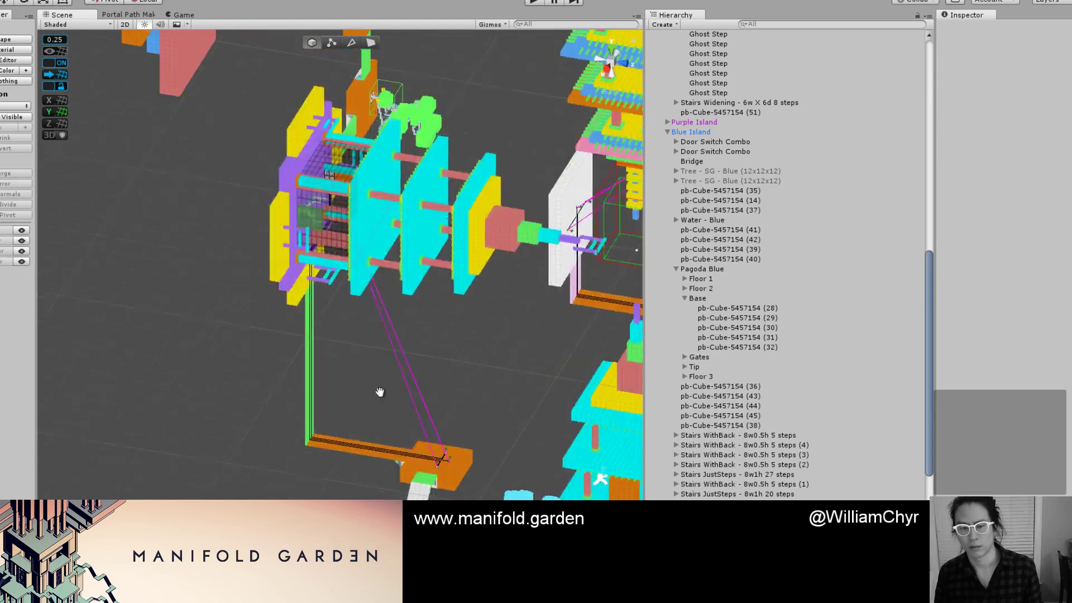
middle_click_drag(380, 392, 312, 279)
left_click_drag(308, 480, 391, 469, "alt")
middle_click_drag(424, 469, 251, 229)
scroll(265, 407, "up", 2)
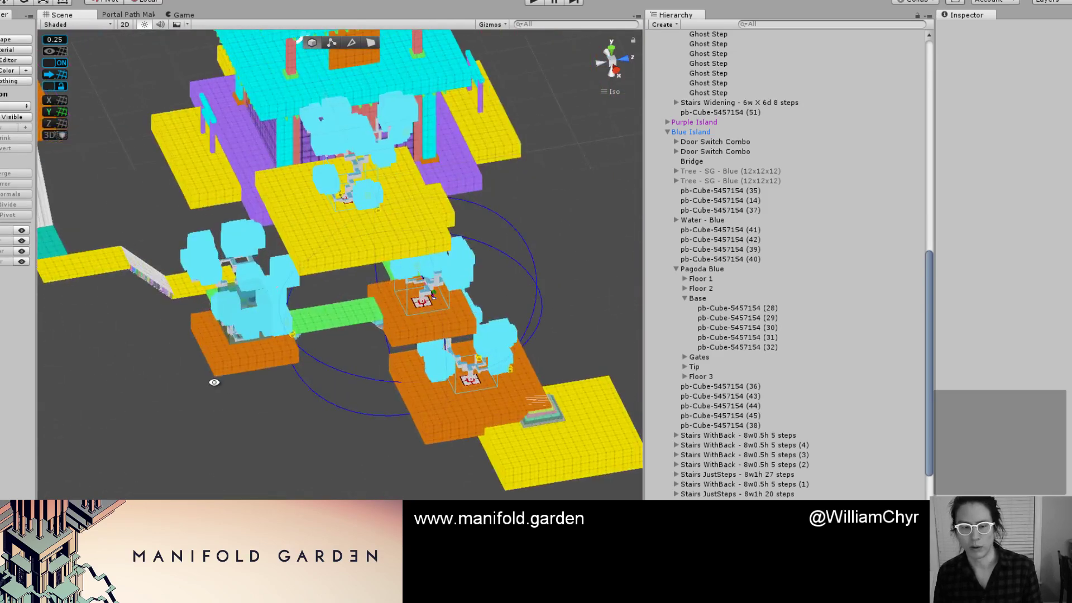
left_click_drag(212, 380, 299, 315, "alt")
Duplicate the orange tree platform beside the green bridge and place the copy lower and diagonally outward, at X position -23.75.
left_click(318, 400)
key("f")
left_click(288, 311)
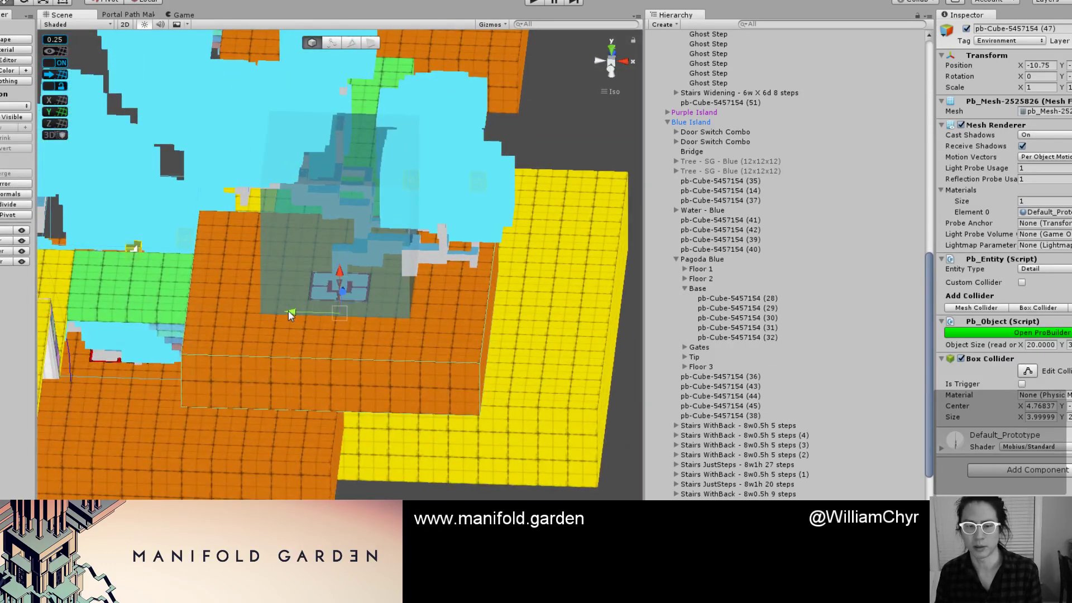
left_click_drag(449, 338, 480, 343)
middle_click_drag(480, 343, 412, 283)
left_click_drag(465, 294, 389, 321, "alt")
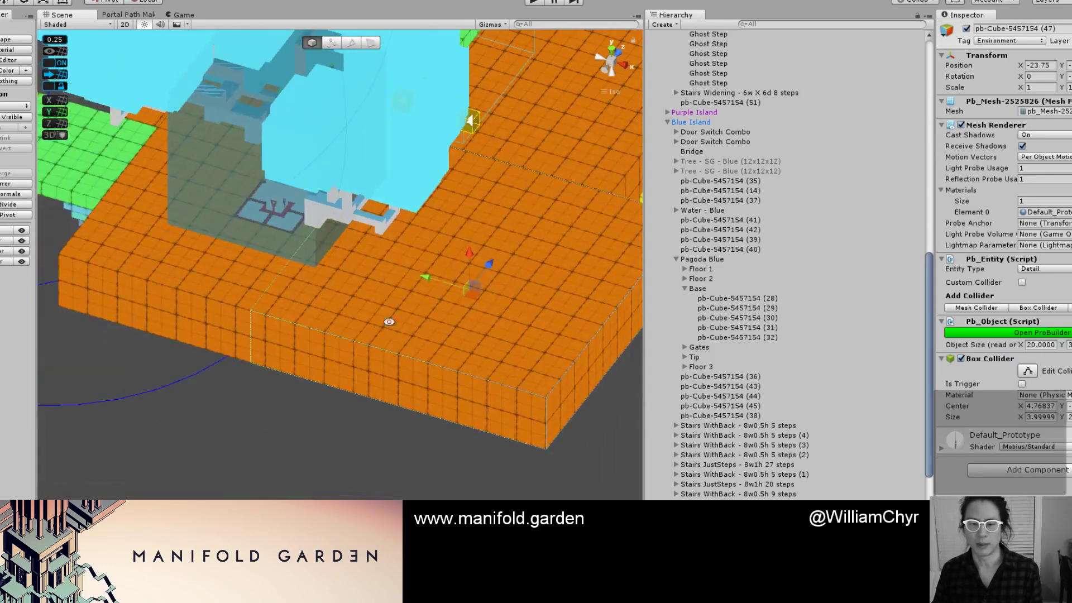
middle_click_drag(484, 270, 404, 357)
scroll(404, 357, "up", 2)
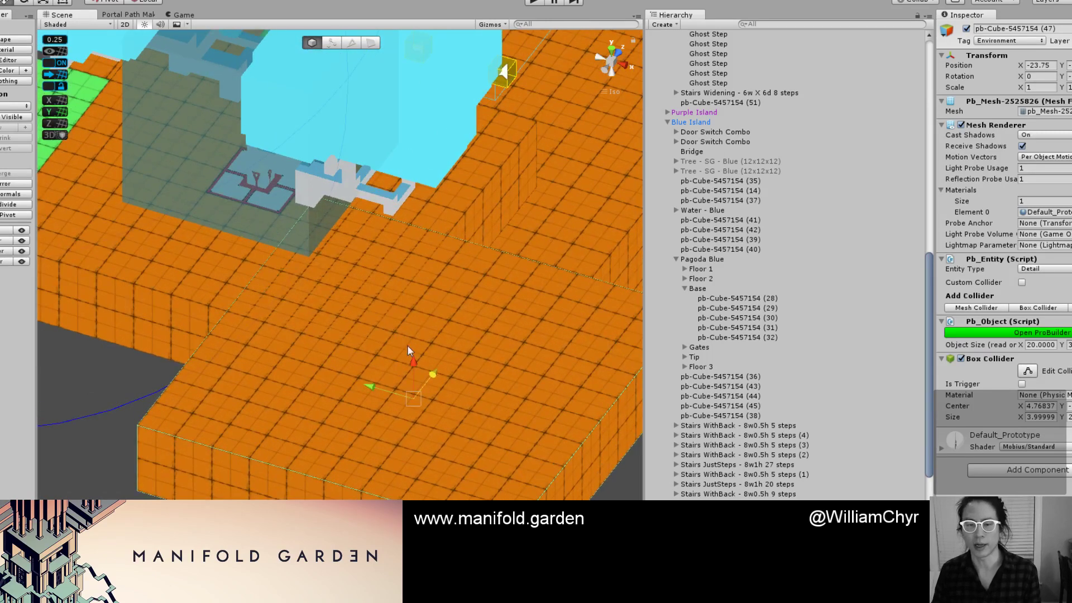
left_click_drag(409, 359, 366, 331, "alt")
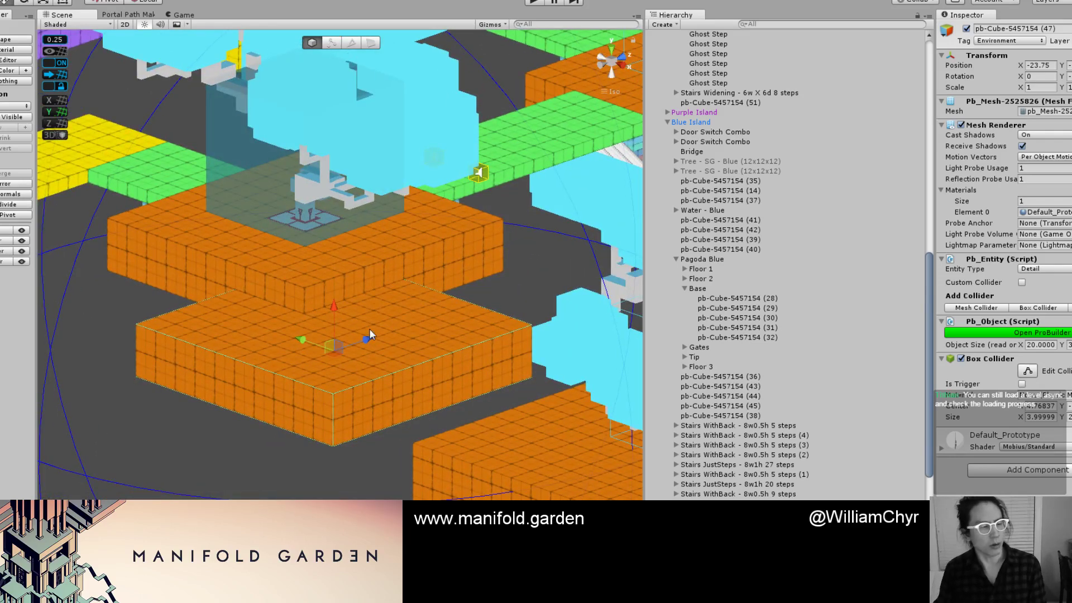
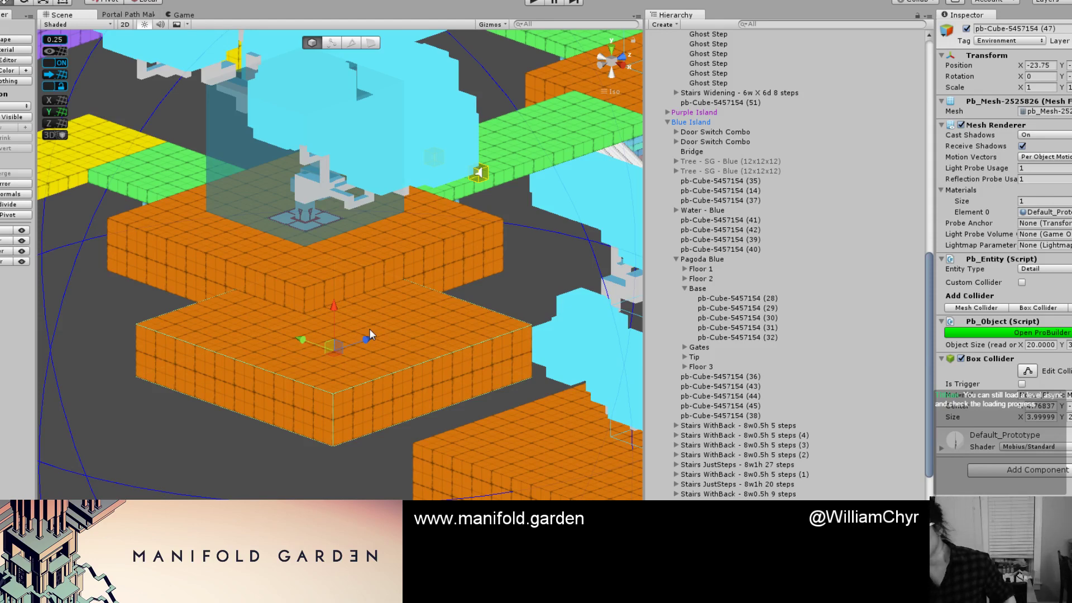
Create a Stairs Widening 5w X 5d group with 4 steps and lower it toward the Blue Island platforms.
left_click_drag(322, 303, 360, 322, "alt")
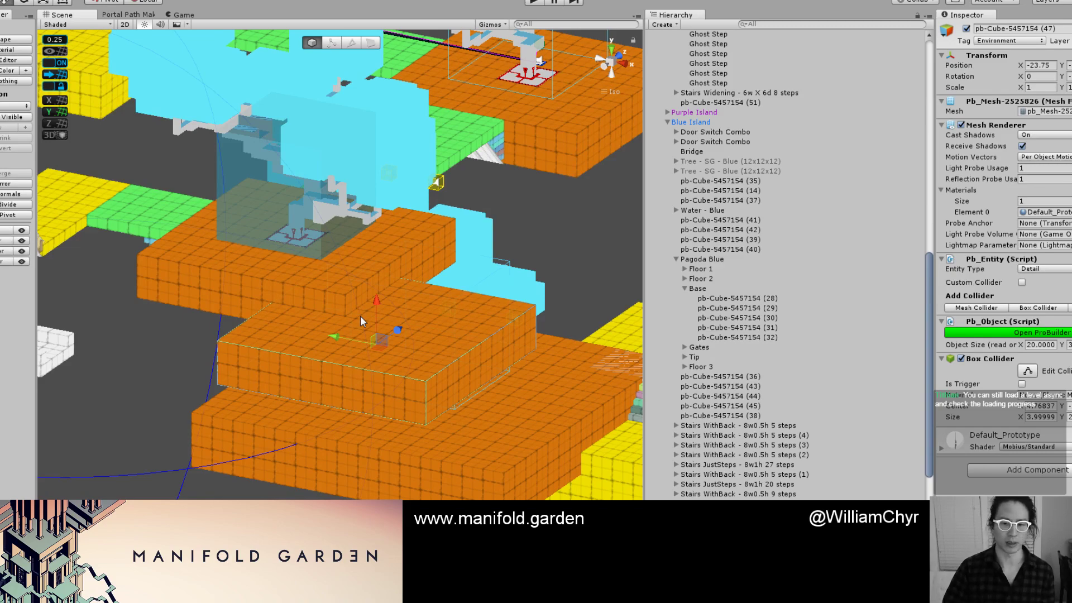
left_click_drag(366, 323, 276, 284, "alt")
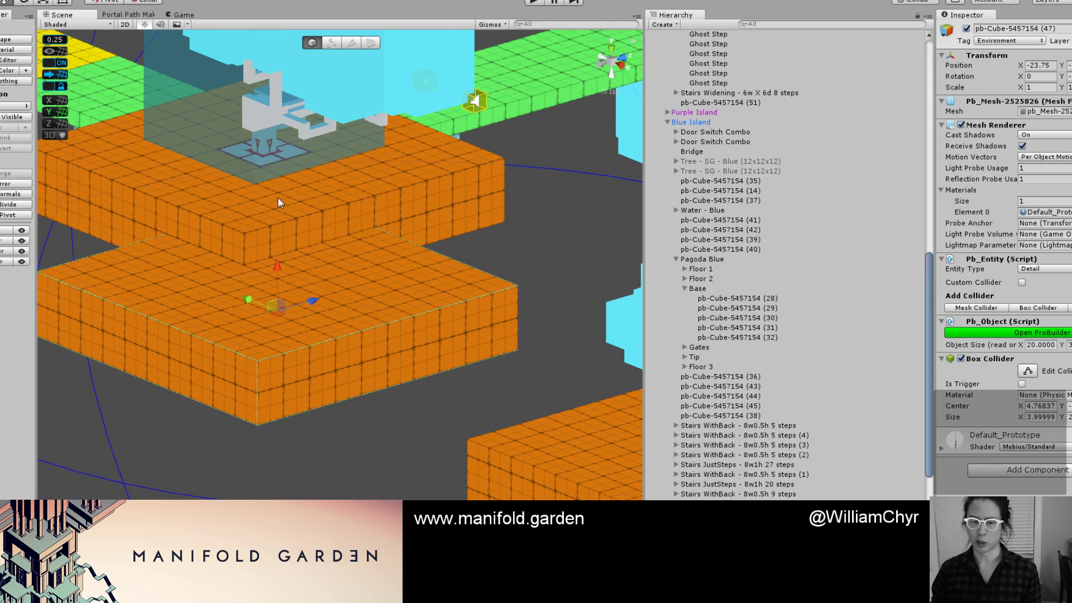
scroll(357, 287, "up", 2)
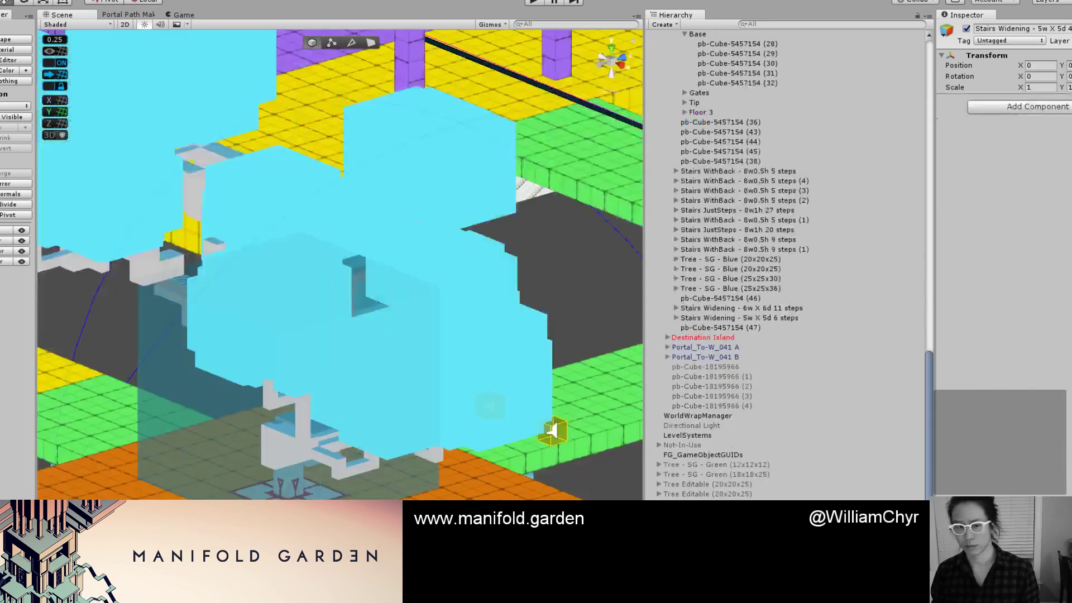
key("f")
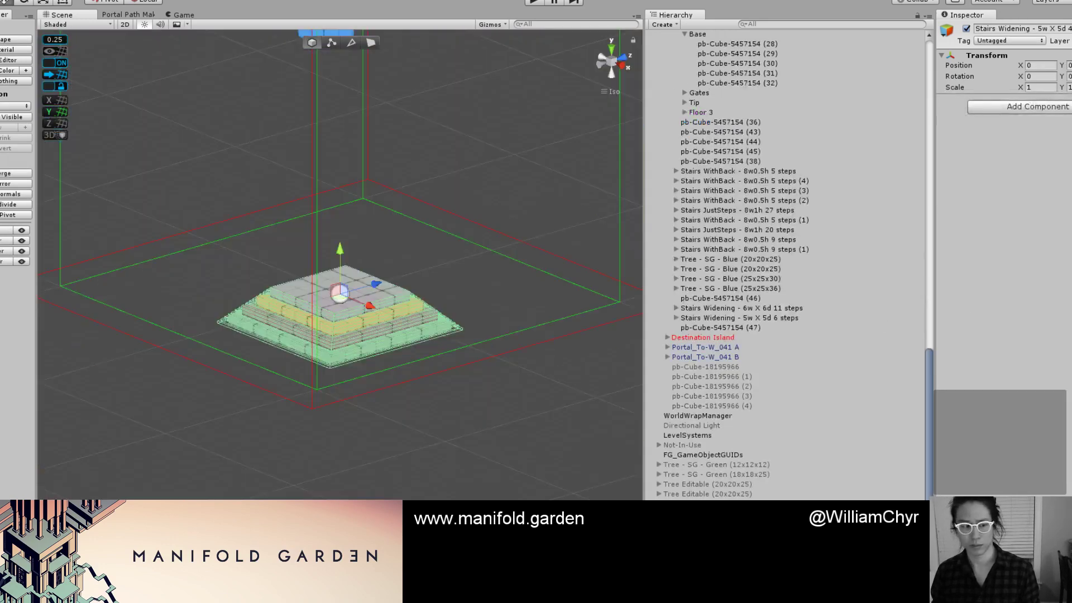
scroll(51, 495, "down", 10)
scroll(51, 494, "down", 9)
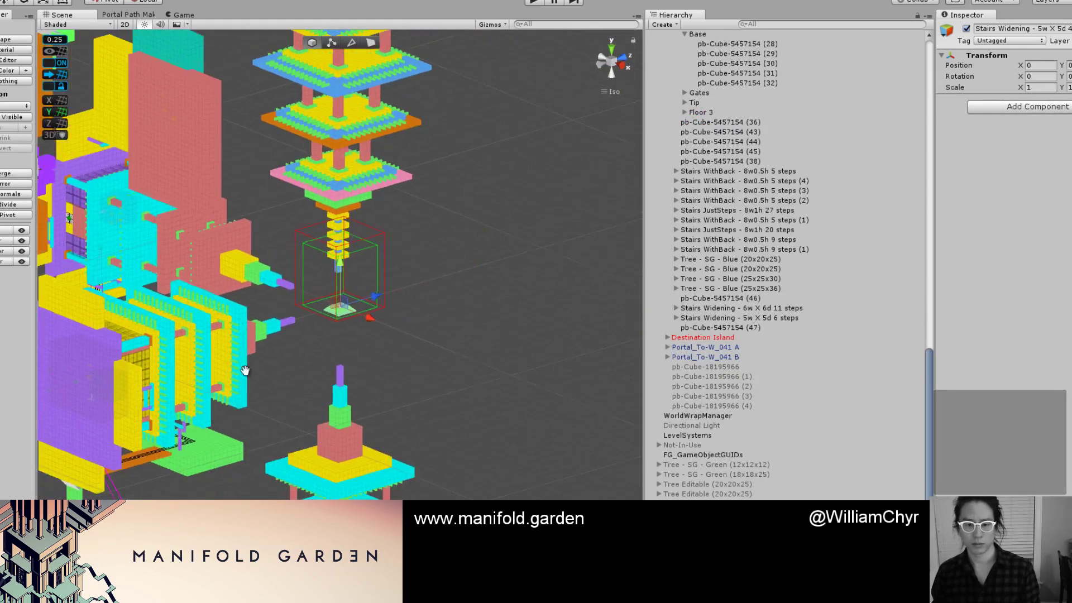
middle_click_drag(282, 369, 397, 243)
scroll(397, 247, "down", 2)
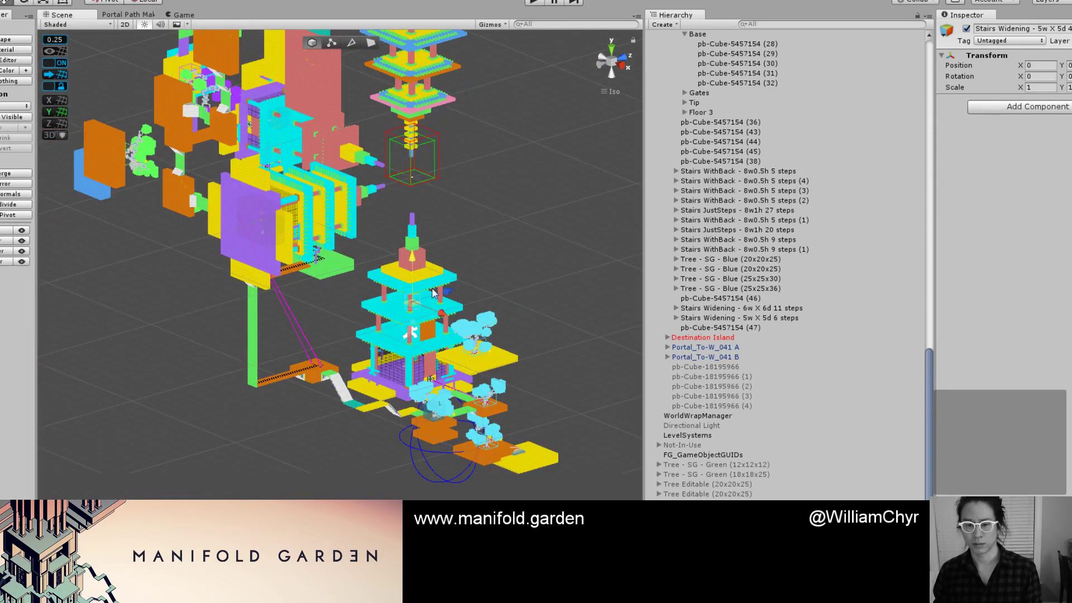
middle_click_drag(447, 362, 388, 190)
left_click_drag(389, 190, 423, 240, "alt")
scroll(423, 240, "up", 2)
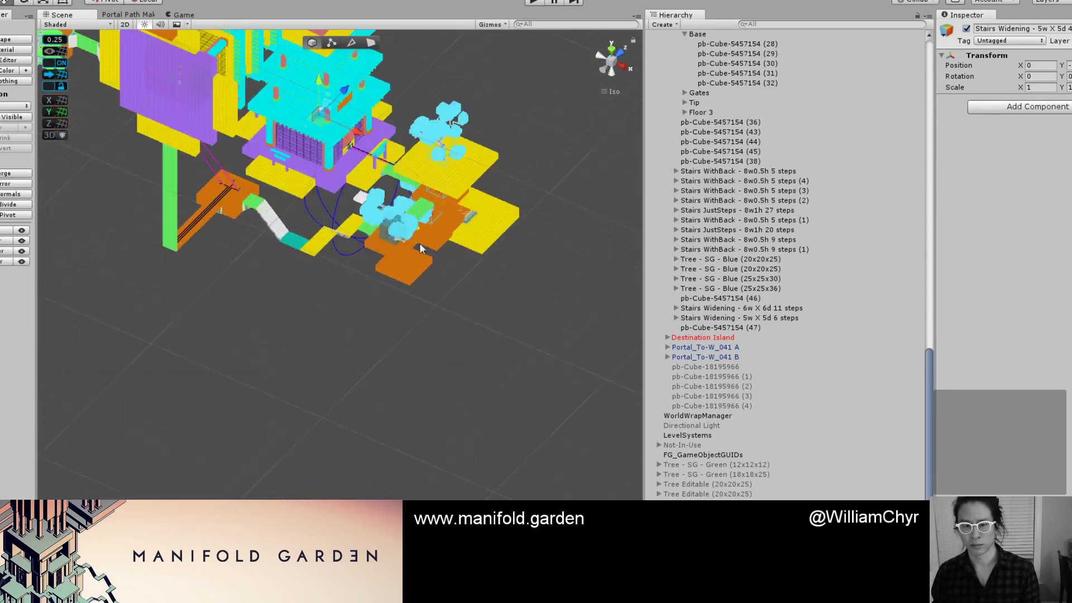
Snap the new 4-step corner stairs onto the lower orange platform at the corner of the tree platform above.
left_click_drag(360, 144, 526, 240)
scroll(526, 240, "up", 3)
middle_click_drag(452, 284, 339, 359)
scroll(339, 360, "up", 3)
left_click_drag(557, 240, 361, 382)
key("f")
key("v")
middle_click_drag(361, 382, 430, 280)
Shift the lower orange platform to X position -20.75 under the corner stairs and set its vertex color to Aureolin.
left_click(392, 389)
scroll(467, 323, "down", 6)
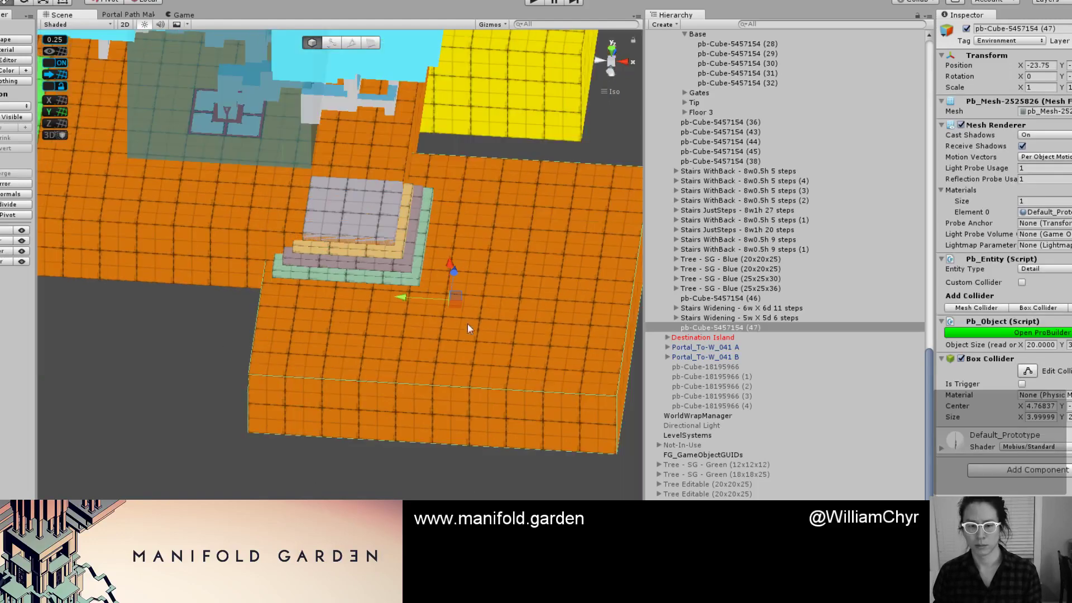
left_click_drag(403, 300, 474, 351)
key("g")
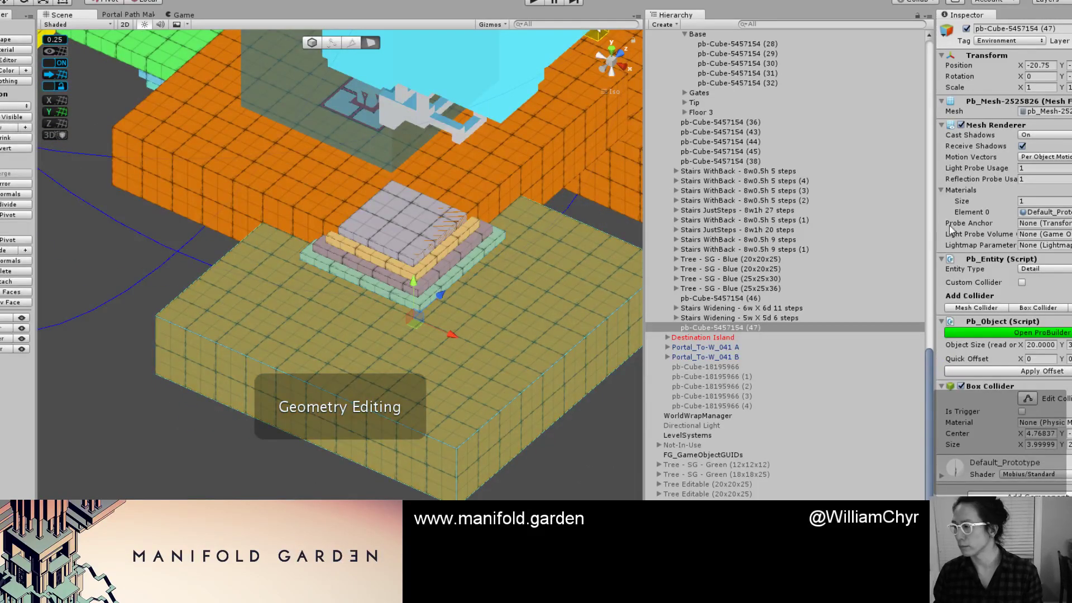
key("alt+shift+4")
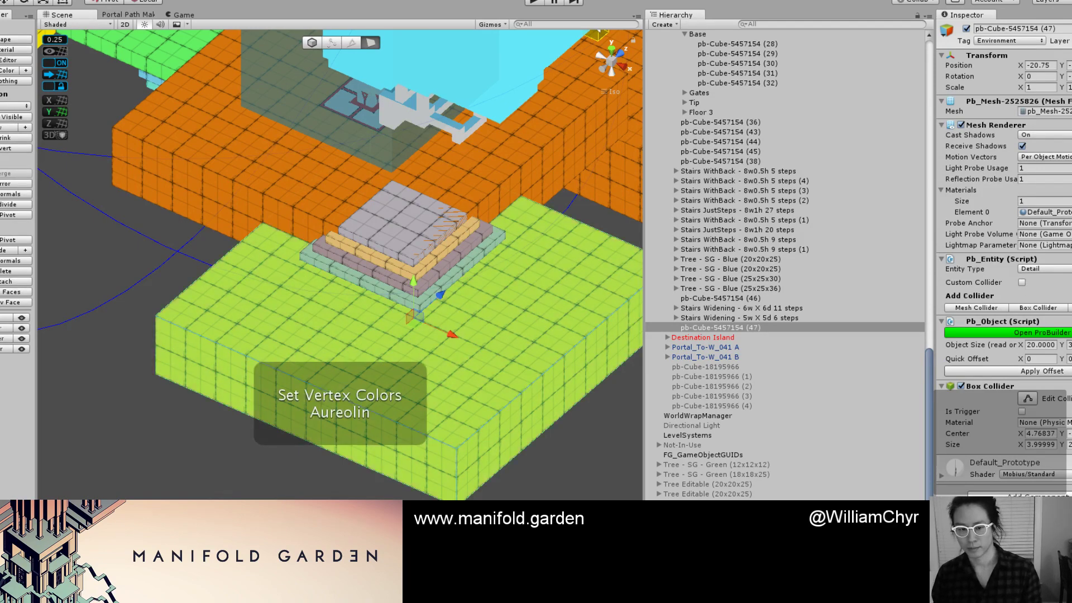
key("Escape")
Inspect the recolored lower platform and its corner stairs from the side and from above.
scroll(335, 479, "down", 5)
left_click_drag(335, 479, 421, 405, "alt")
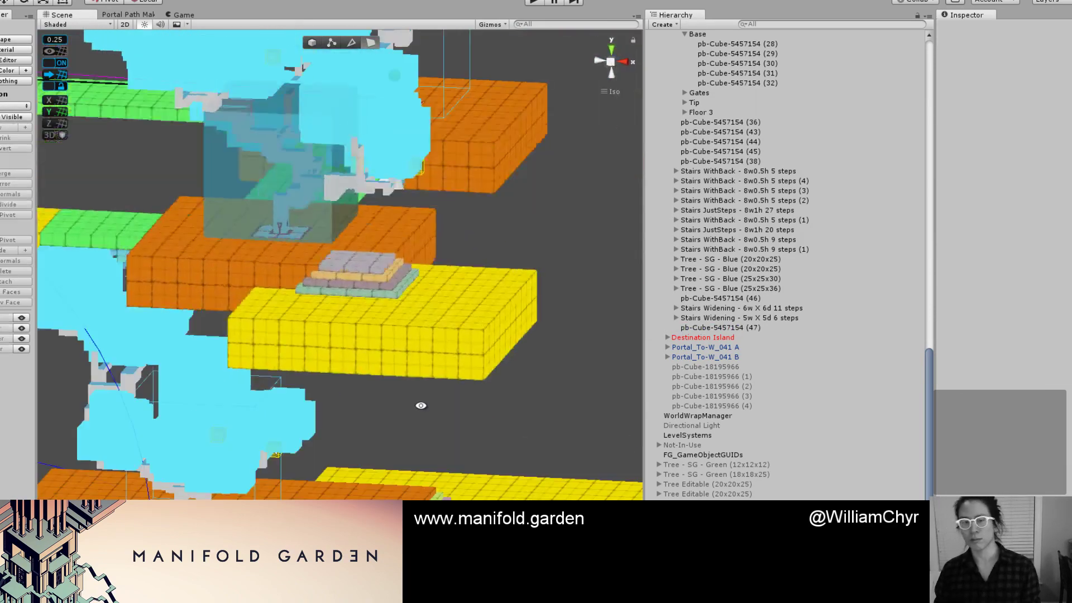
scroll(399, 383, "down", 5)
left_click_drag(407, 328, 436, 375, "alt")
scroll(413, 363, "up", 4)
left_click(394, 347)
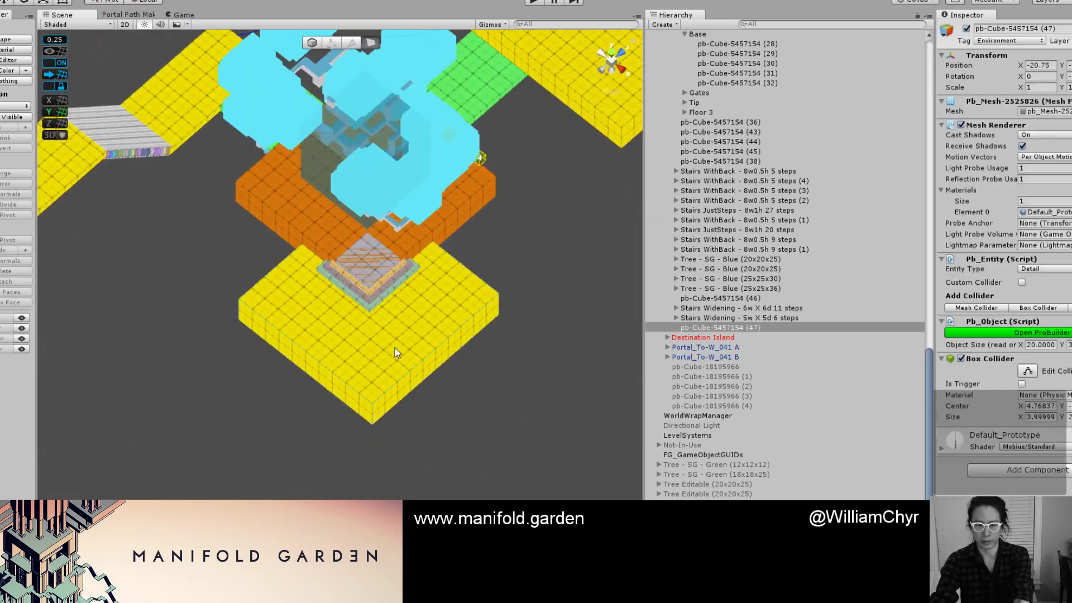
scroll(454, 352, "up", 3)
key("Escape")
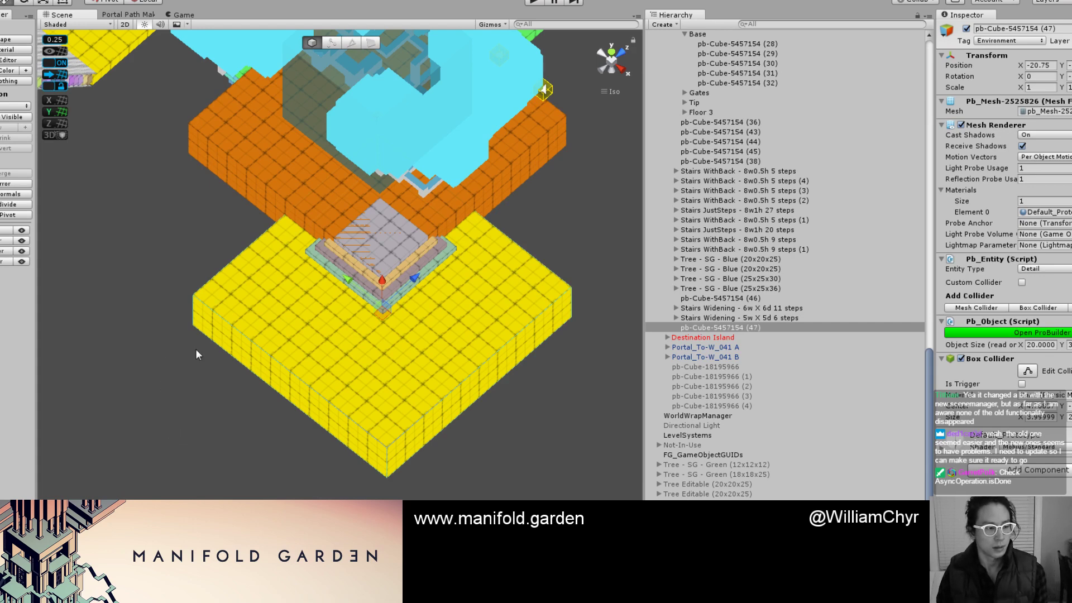
left_click(211, 346)
scroll(207, 350, "down", 2)
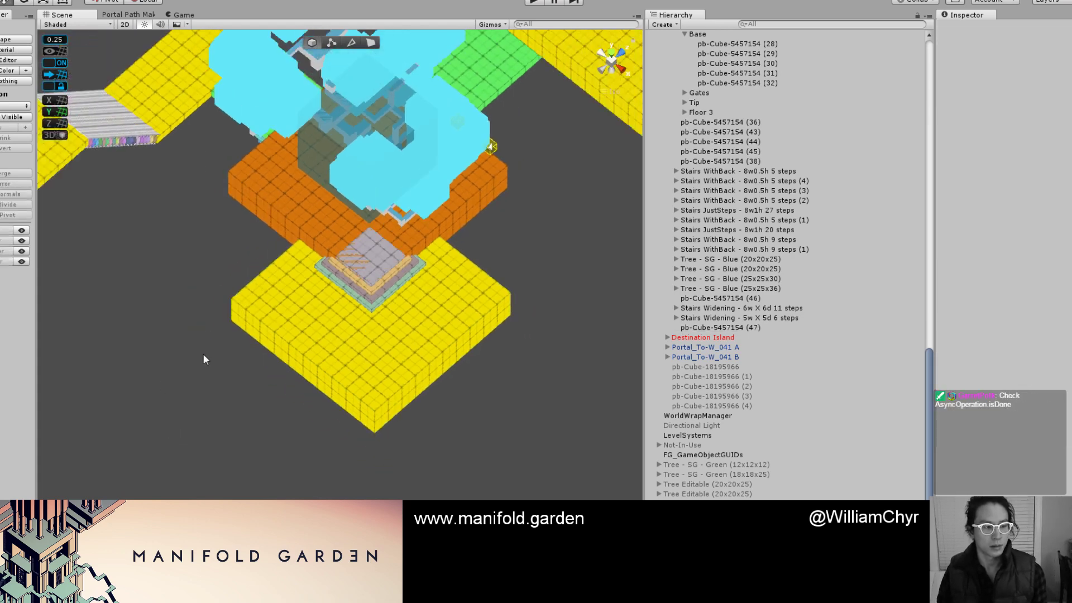
left_click_drag(182, 394, 339, 242, "alt")
Shorten the new yellow platform to an X size of 19 by moving its end face, and center its pivot.
left_click(333, 346)
left_click_drag(485, 273, 339, 309, "alt")
scroll(340, 309, "up", 3)
key("g")
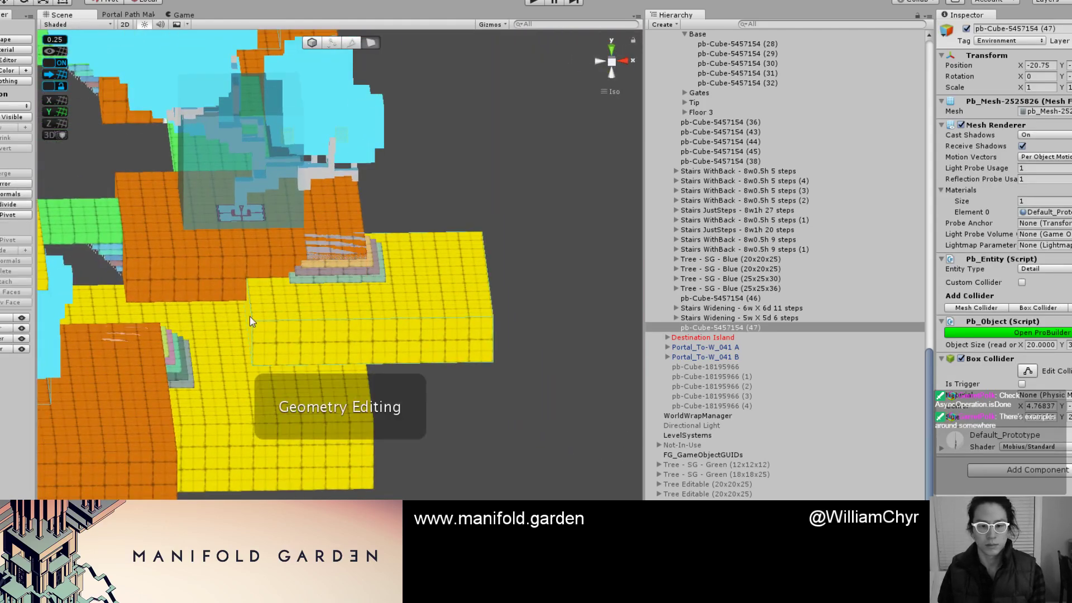
left_click(249, 316)
left_click_drag(250, 318, 292, 308, "alt")
left_click(256, 315)
key("g")
scroll(374, 261, "down", 5)
key("h")
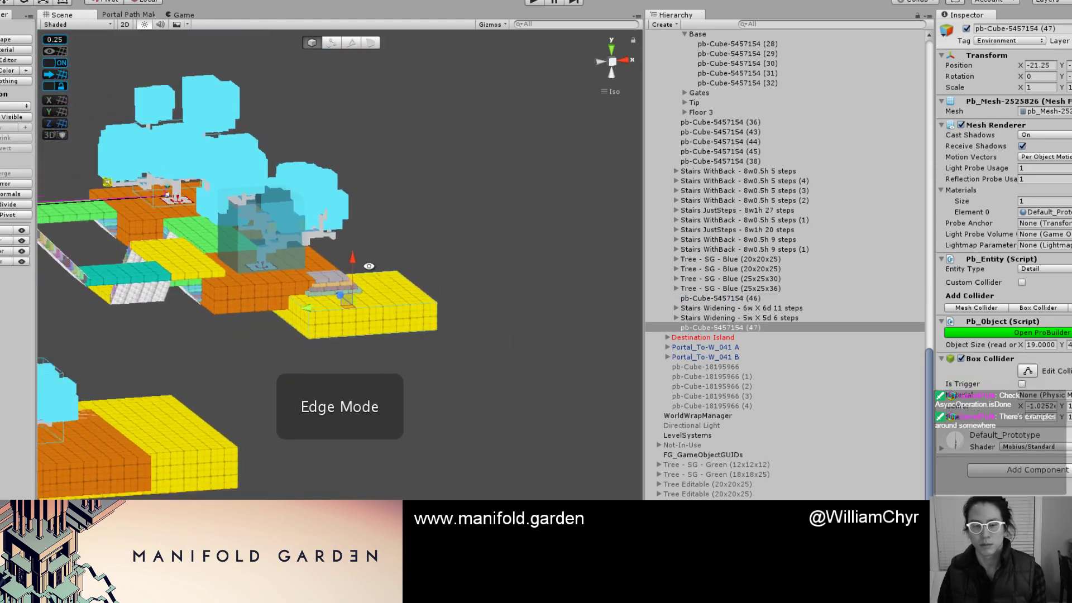
Check how the shortened yellow platform sits within the overall level layout.
left_click_drag(369, 266, 380, 334, "alt")
scroll(384, 292, "up", 3)
scroll(382, 295, "down", 6)
left_click_drag(381, 296, 283, 357, "alt")
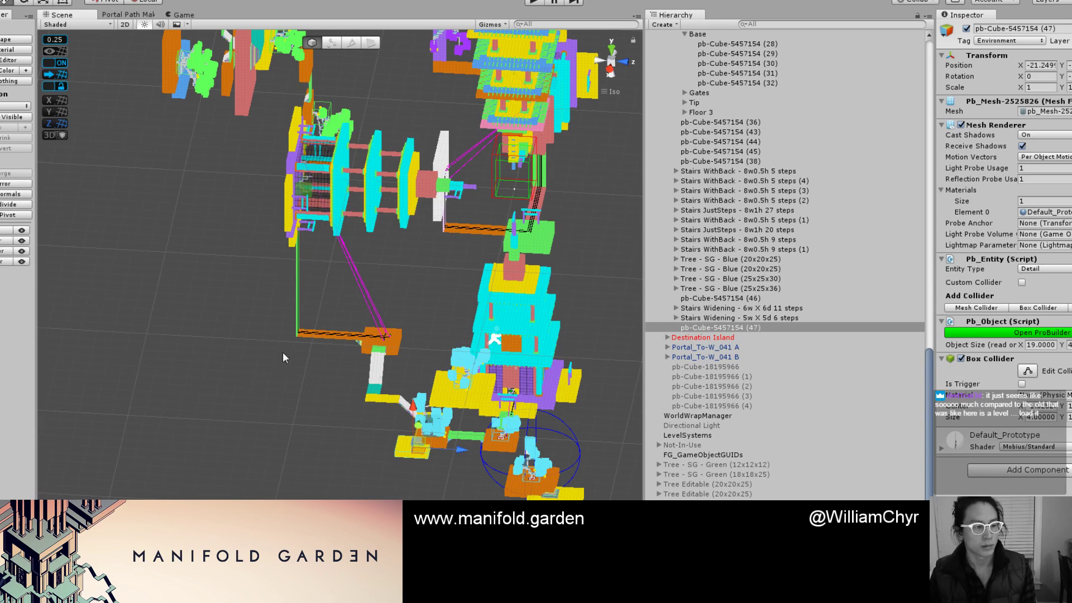
left_click(344, 408)
scroll(343, 410, "up", 2)
scroll(345, 405, "down", 5)
middle_click_drag(346, 401, 342, 511)
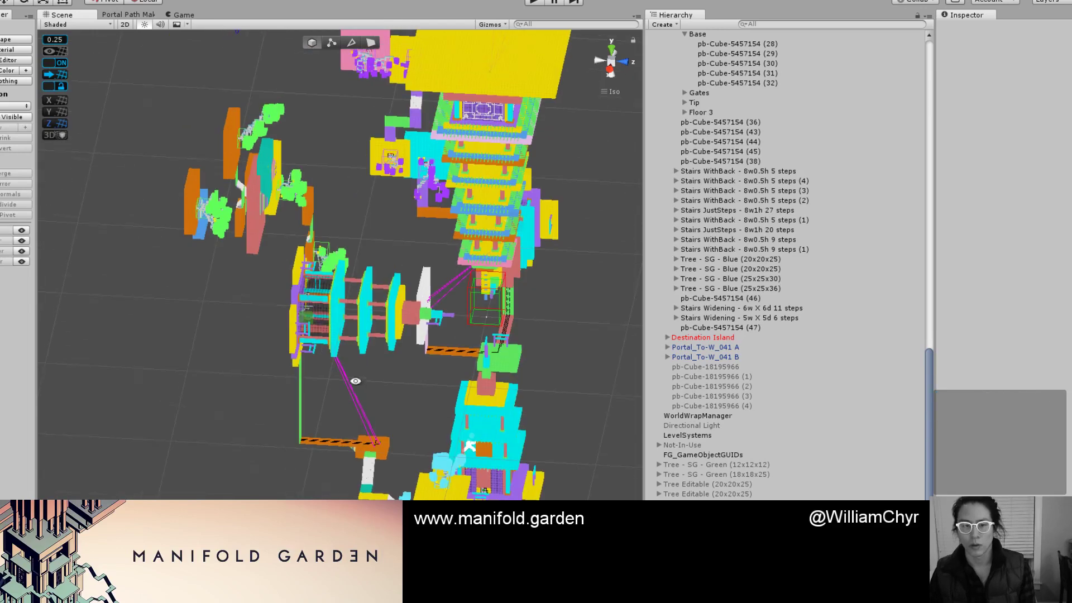
Compare the Blue Island platforms with the neighboring pagodas and bridges from several distant angles.
left_click_drag(356, 380, 227, 361, "alt")
left_click_drag(232, 325, 299, 282, "alt")
scroll(312, 312, "down", 3)
middle_click_drag(324, 329, 283, 154)
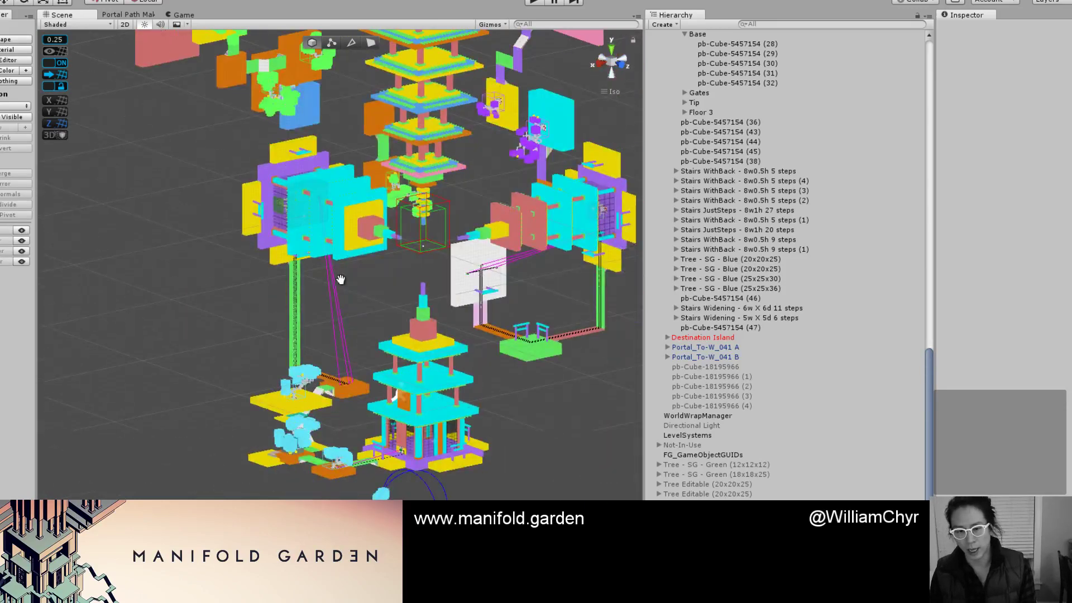
middle_click_drag(495, 302, 411, 283)
left_click_drag(327, 294, 471, 337, "alt")
scroll(463, 319, "down", 2)
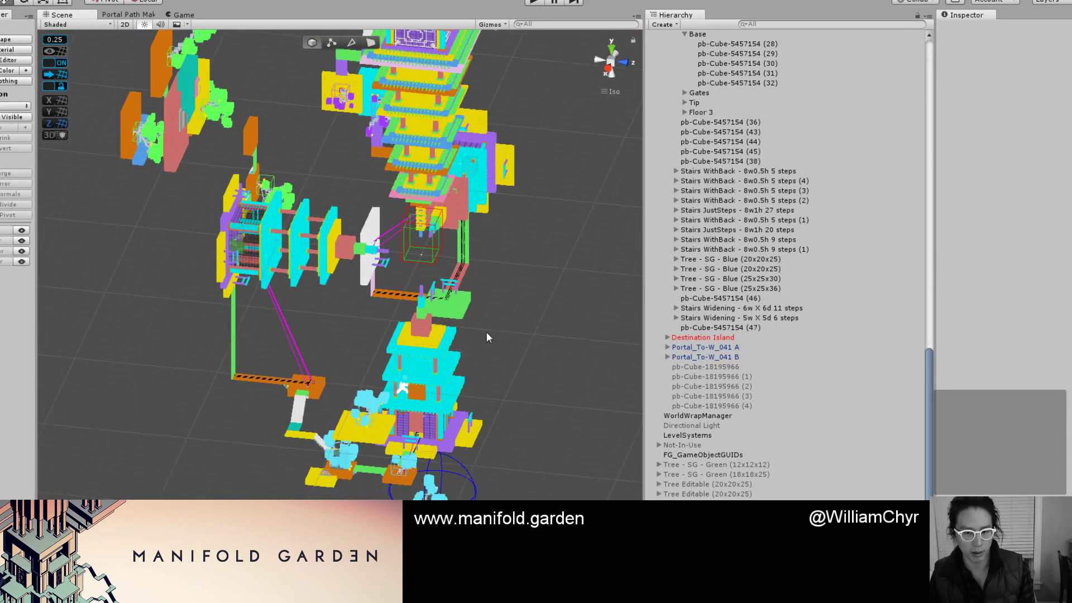
scroll(487, 331, "up", 10)
middle_click_drag(508, 314, 418, 301)
left_click_drag(492, 298, 420, 299, "alt")
scroll(472, 319, "down", 7)
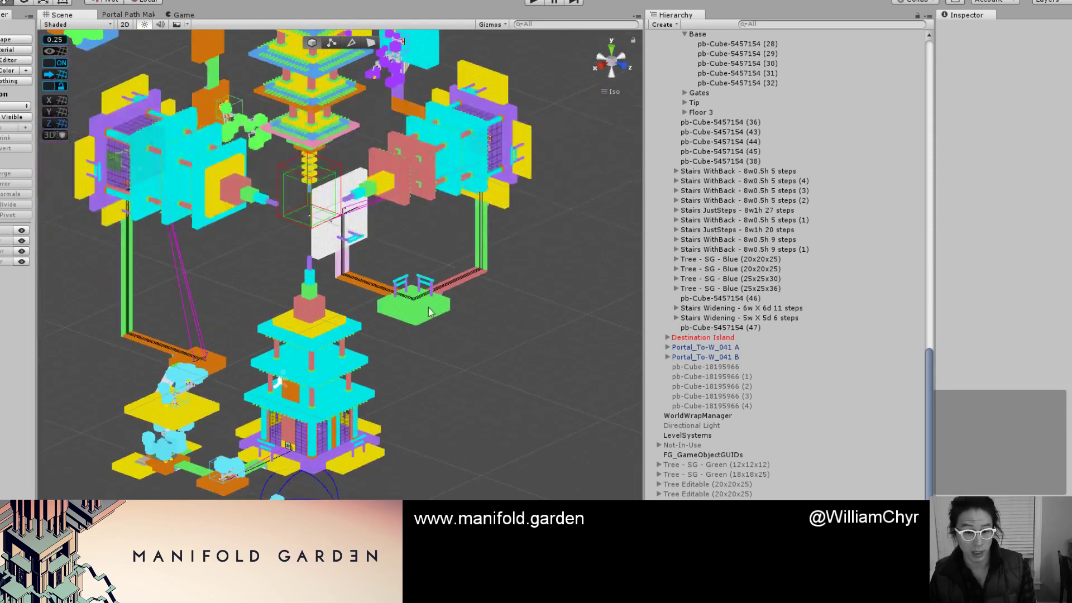
Duplicate the 11-step backed stairs on the green gate platform and rotate the copy to suit the platform's adjacent side.
left_click_drag(485, 311, 355, 324, "alt")
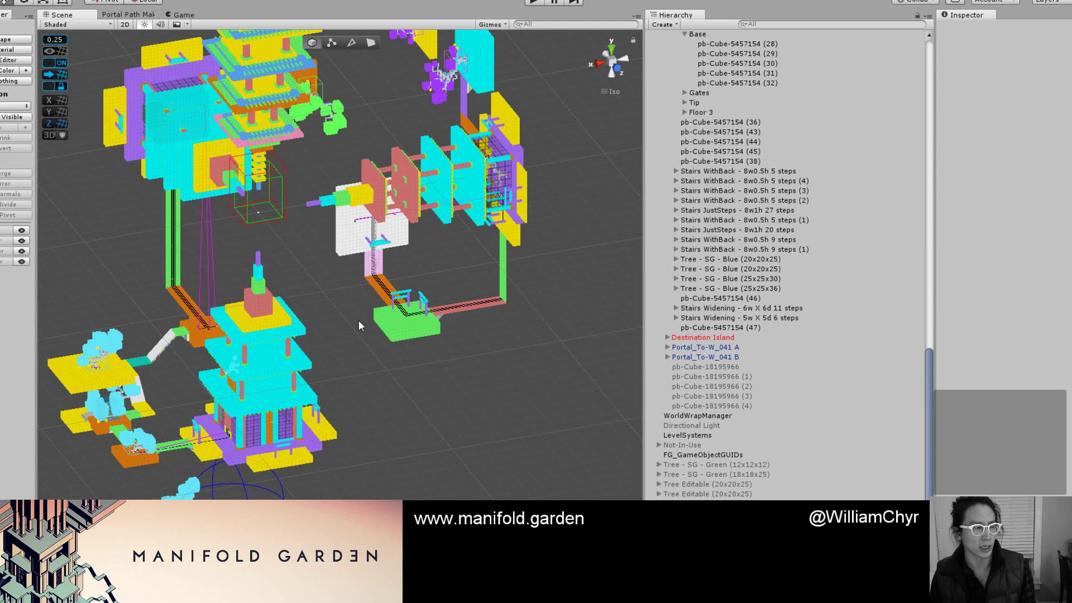
left_click_drag(362, 316, 162, 304, "alt")
left_click(158, 303)
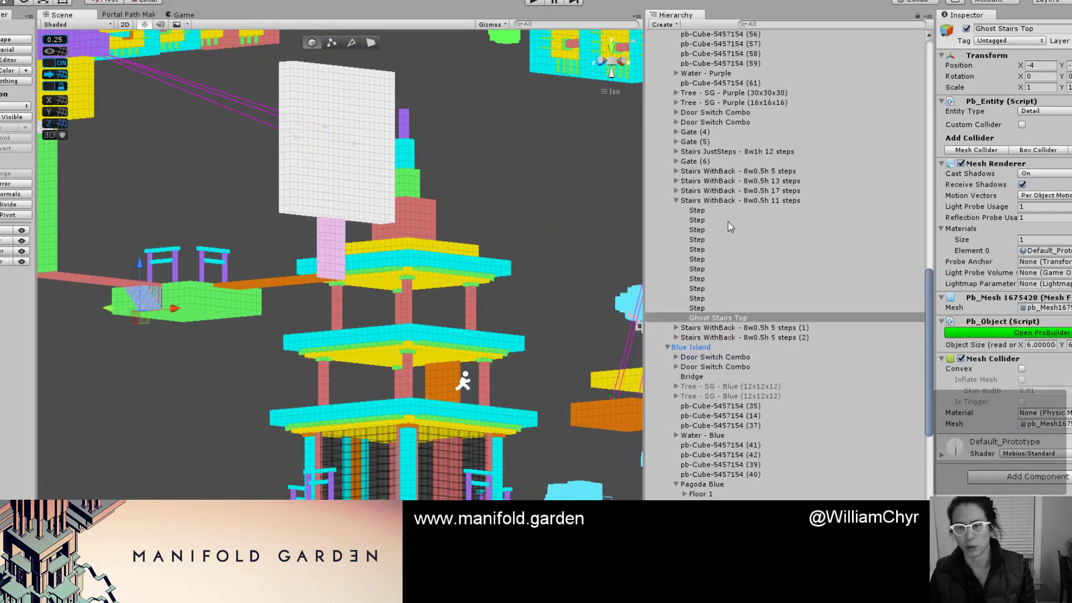
left_click(727, 200)
key("f")
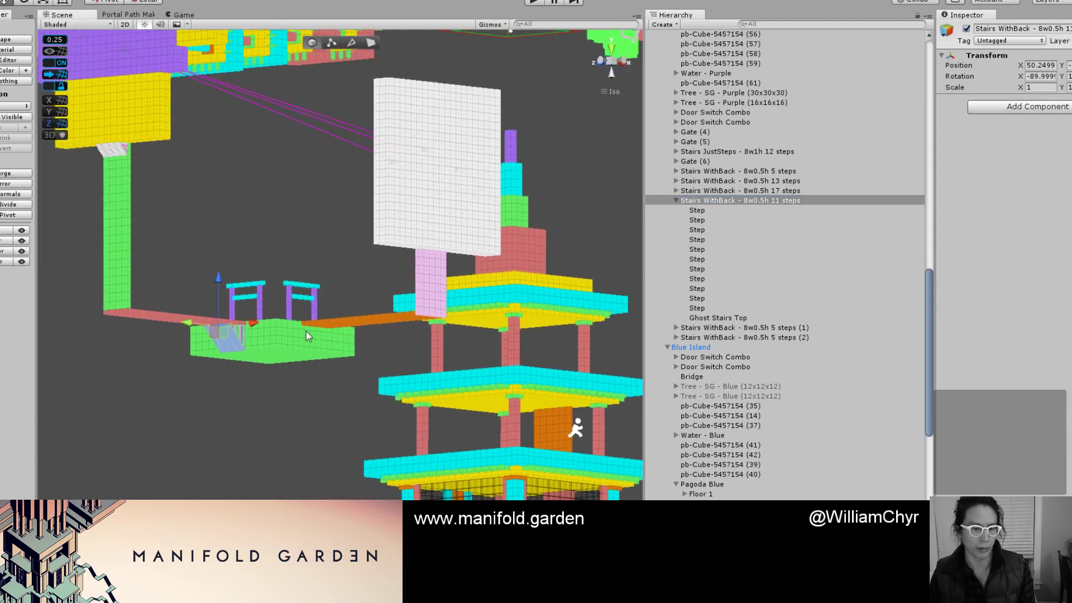
key("ctrl+d")
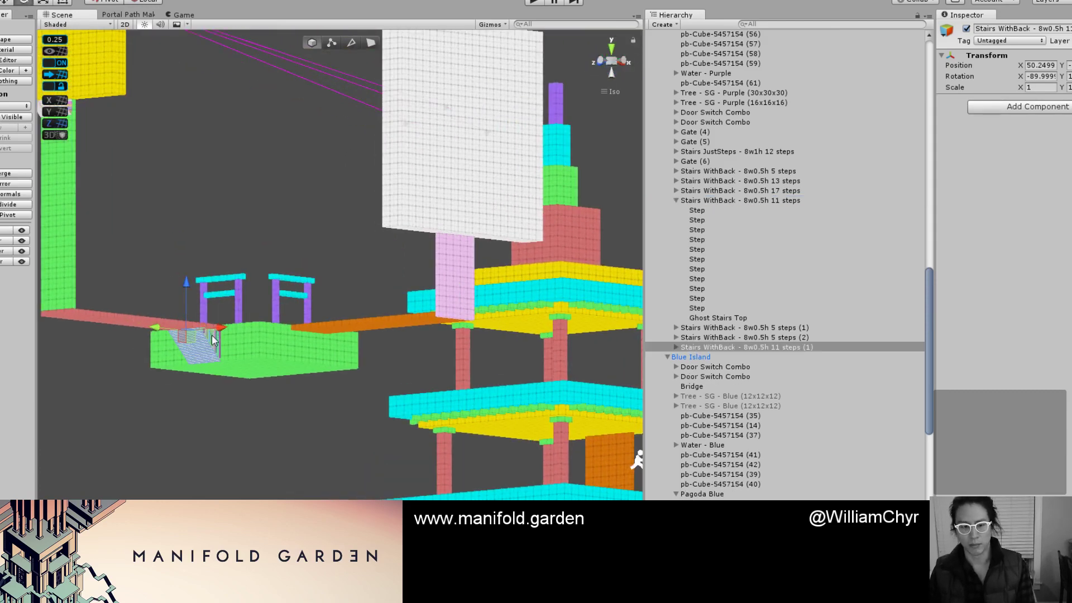
key("e")
key("w")
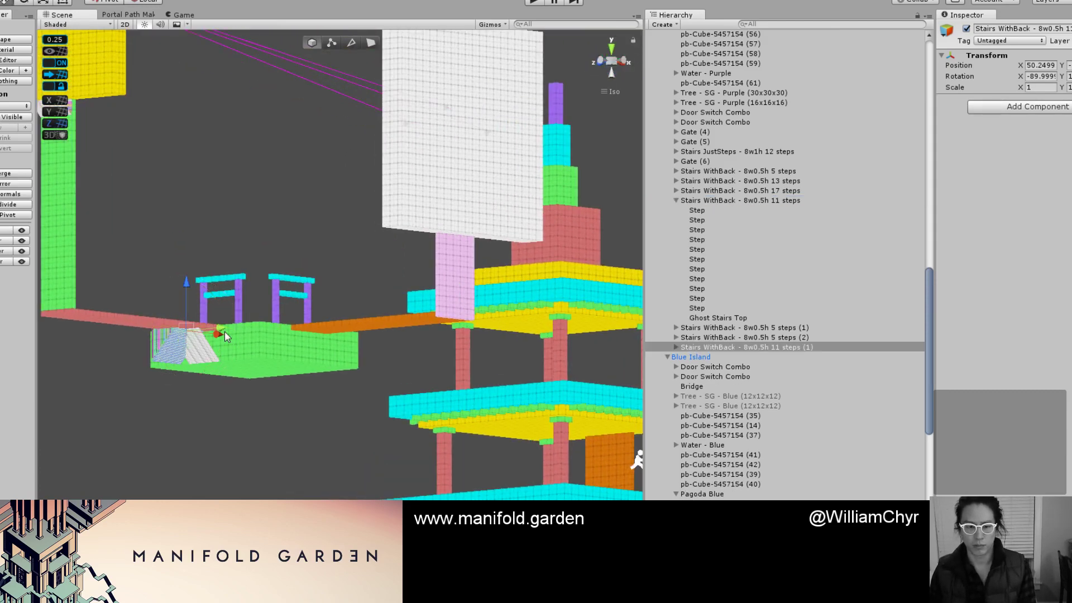
Move the duplicated stairs to X position 32, against the green platform's side beneath the orange bridge.
left_click_drag(223, 328, 379, 319)
scroll(305, 313, "up", 4)
left_click_drag(306, 318, 286, 335)
key("f")
scroll(268, 330, "down", 6)
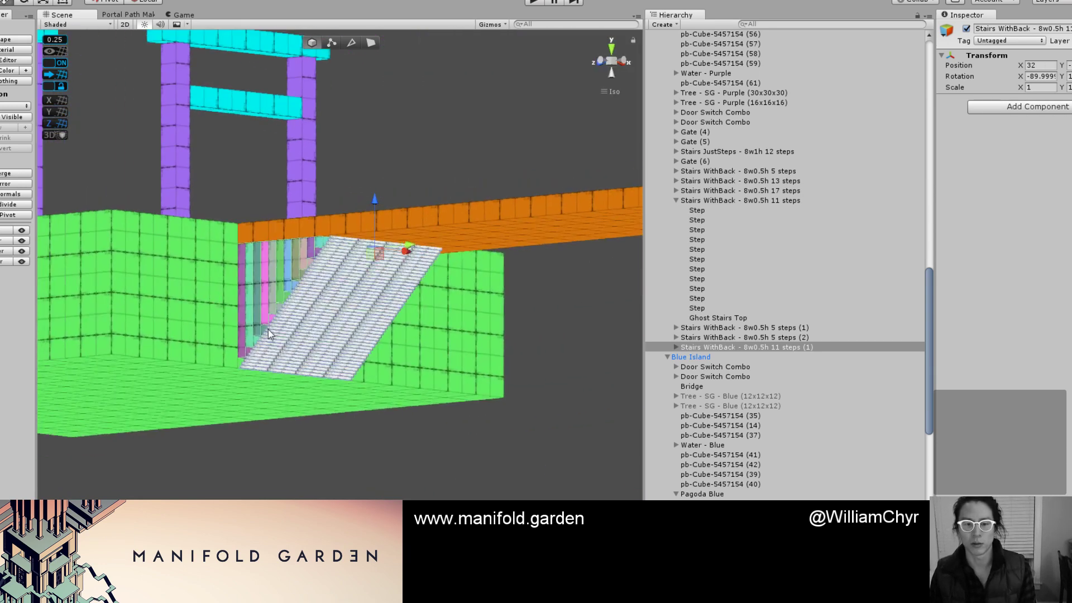
scroll(269, 333, "down", 6)
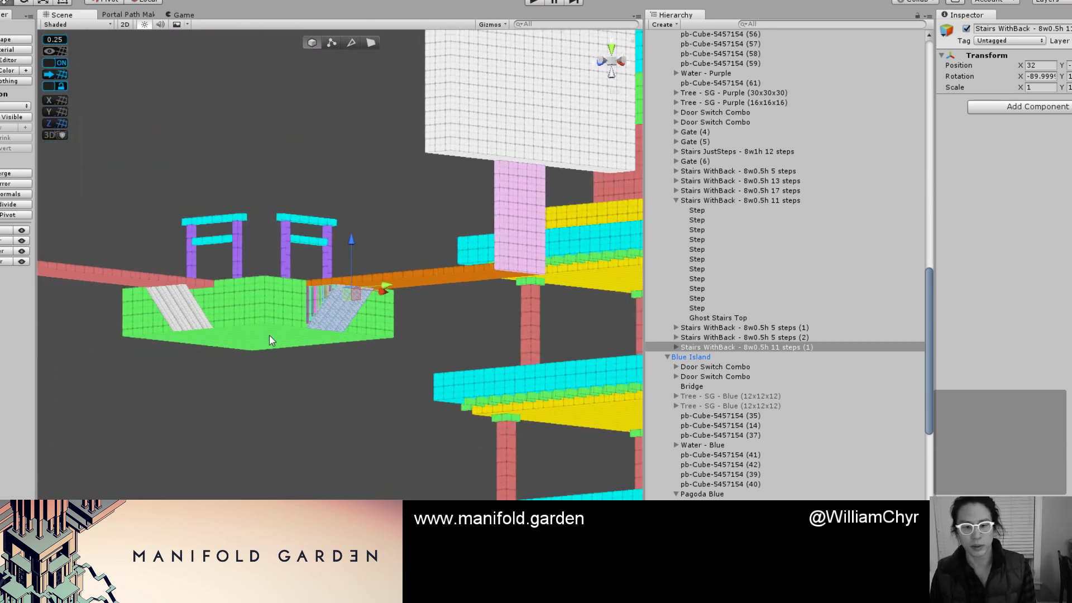
scroll(268, 379, "down", 3)
left_click(257, 370)
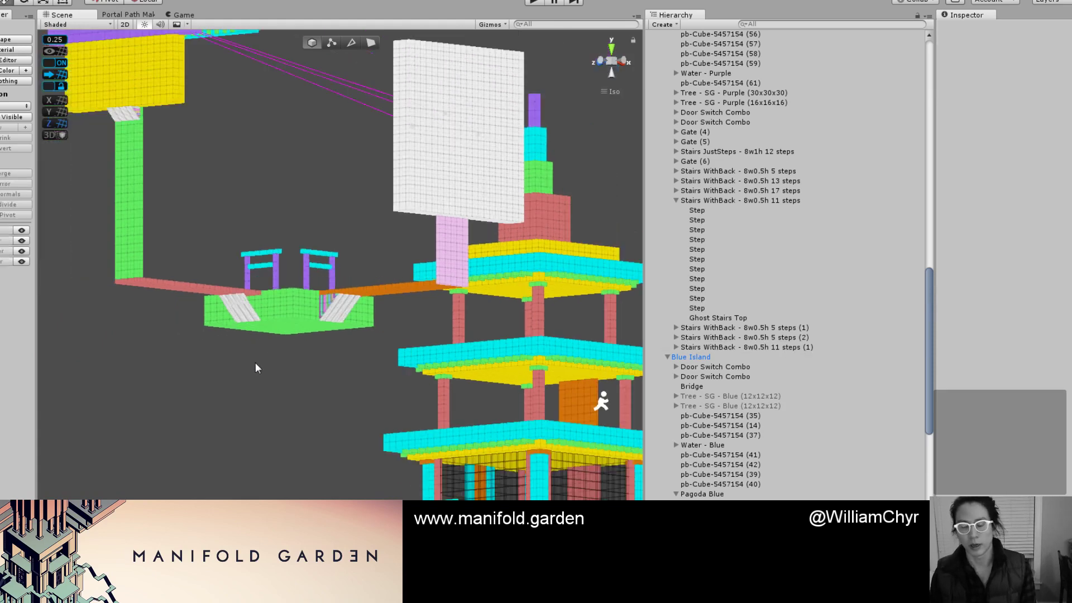
Examine the Blue Island pagoda and its surrounding tree platforms from the side and from above.
scroll(258, 227, "down", 5)
left_click_drag(258, 229, 413, 239, "alt")
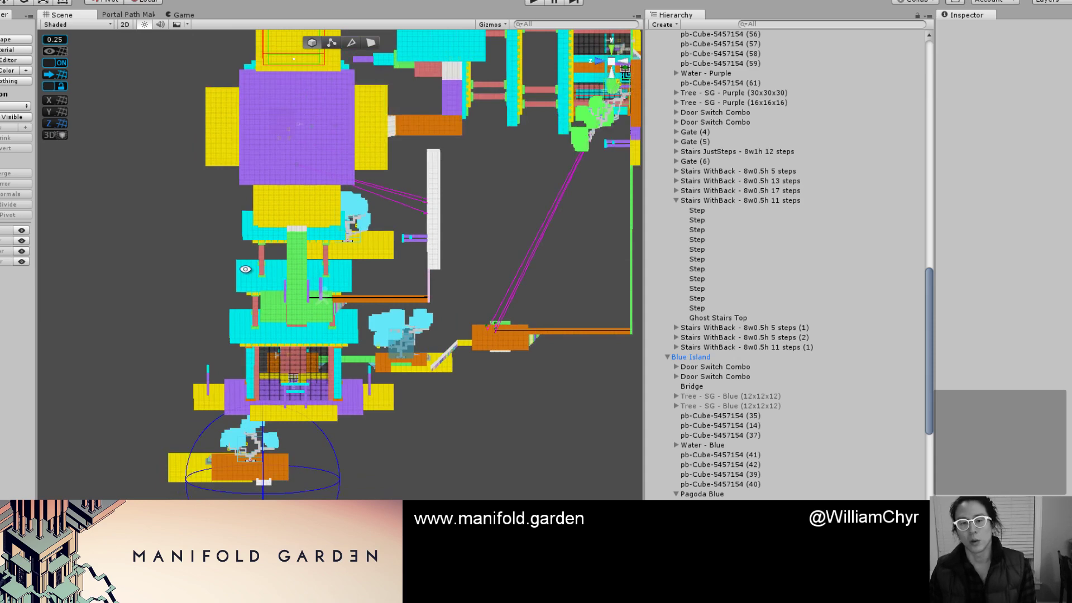
mouse_move(245, 270)
left_mouse_down("alt")
mouse_move(263, 290)
mouse_move(244, 276)
left_mouse_up("alt")
middle_click_drag(243, 272, 500, 257)
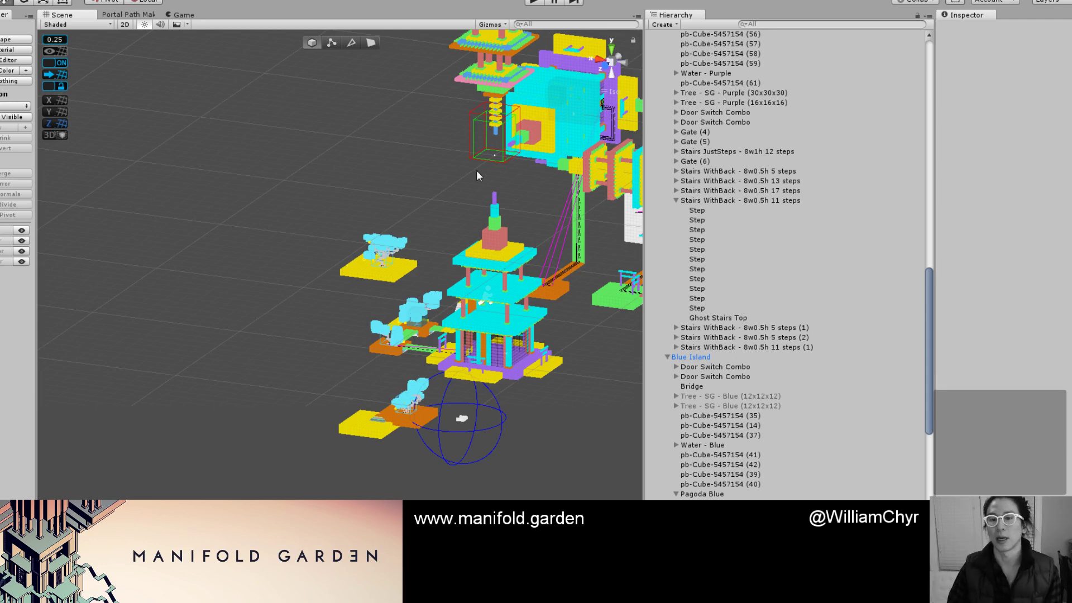
scroll(460, 210, "up", 3)
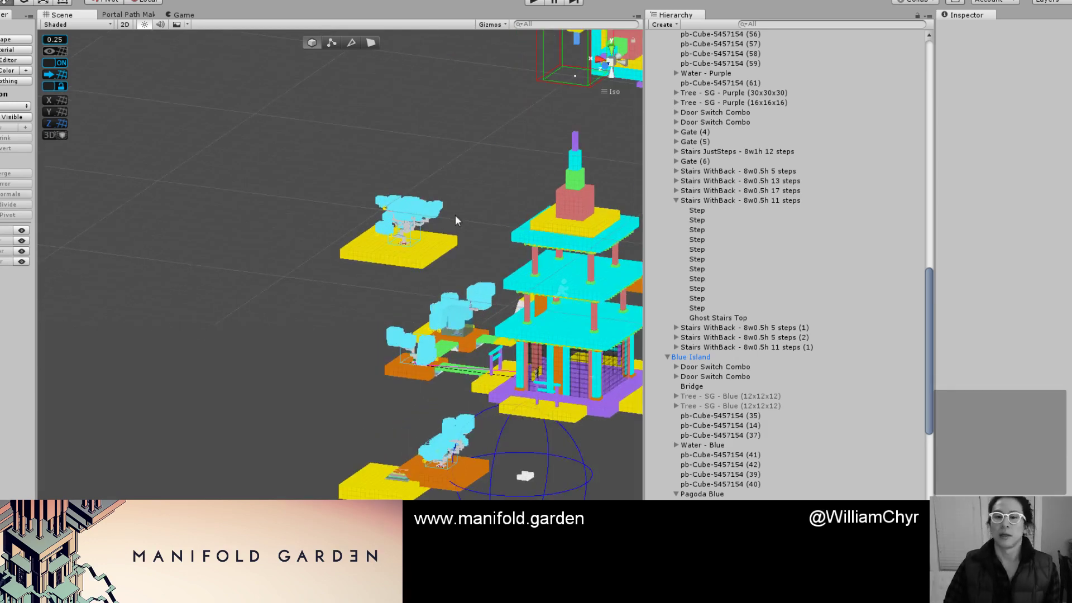
Thicken the floating yellow platform under the tree to 5 units by editing its geometry.
left_click(440, 255)
scroll(441, 248, "up", 3)
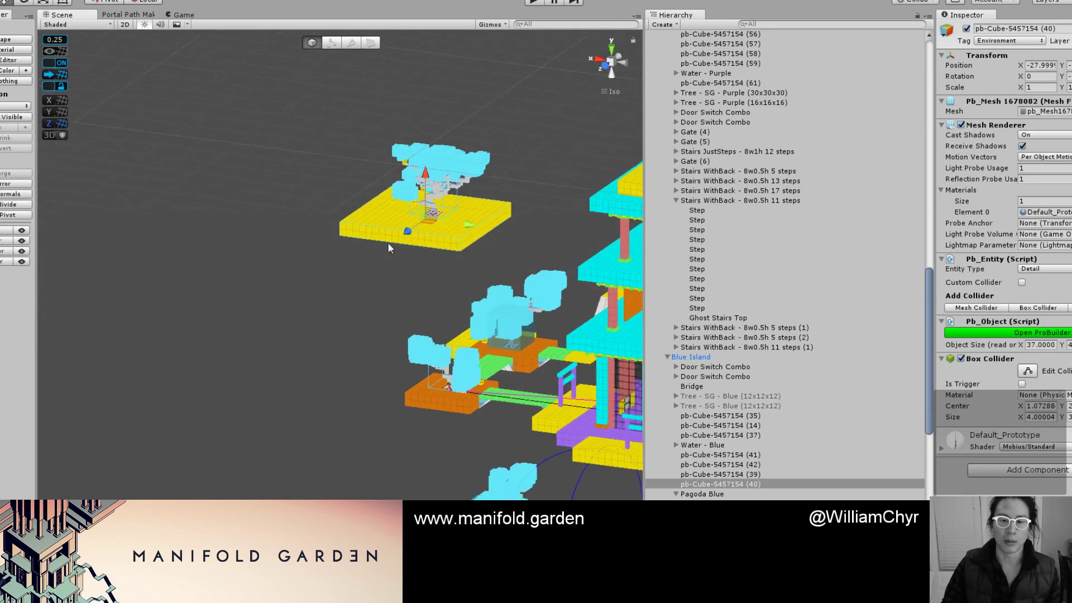
left_click_drag(333, 252, 411, 327, "alt")
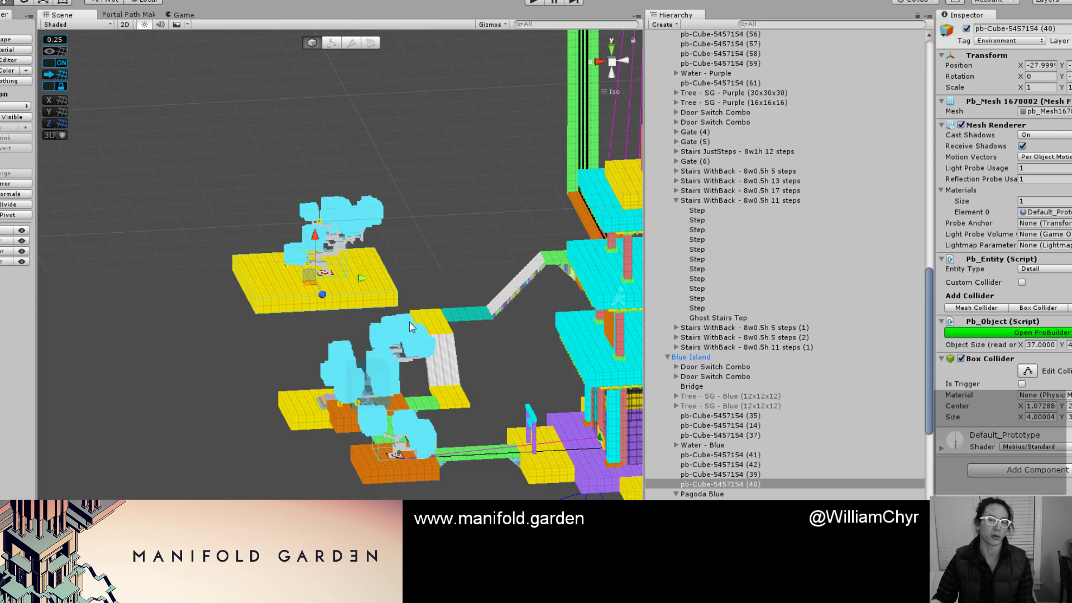
scroll(357, 331, "up", 10)
left_click_drag(217, 318, 348, 344, "alt")
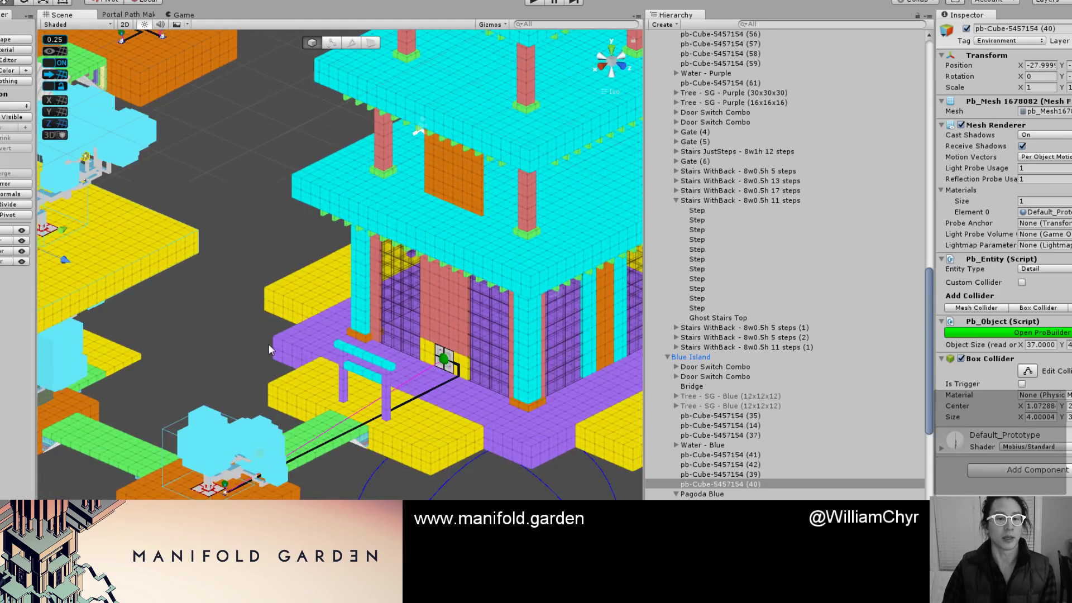
key("f")
scroll(257, 346, "up", 10)
left_click_drag(244, 349, 310, 409, "alt")
key("g")
left_click(338, 275)
key("g")
key("h")
scroll(344, 274, "down", 3)
left_click_drag(418, 369, 358, 345, "alt")
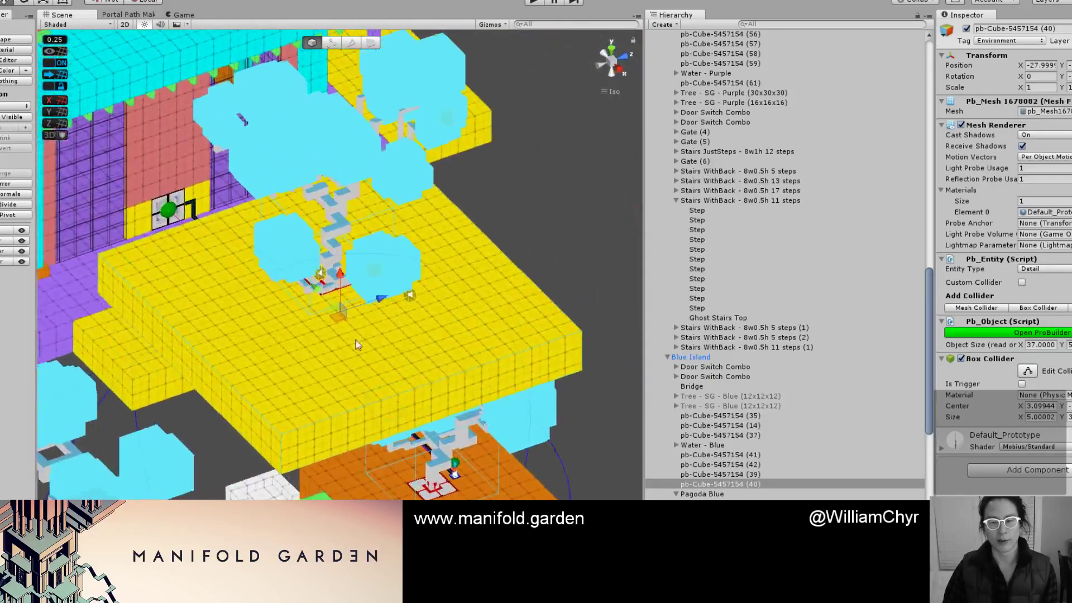
Move the yellow tree platform along X to position -29.
scroll(338, 308, "up", 7, "alt")
left_click_drag(369, 305, 443, 291)
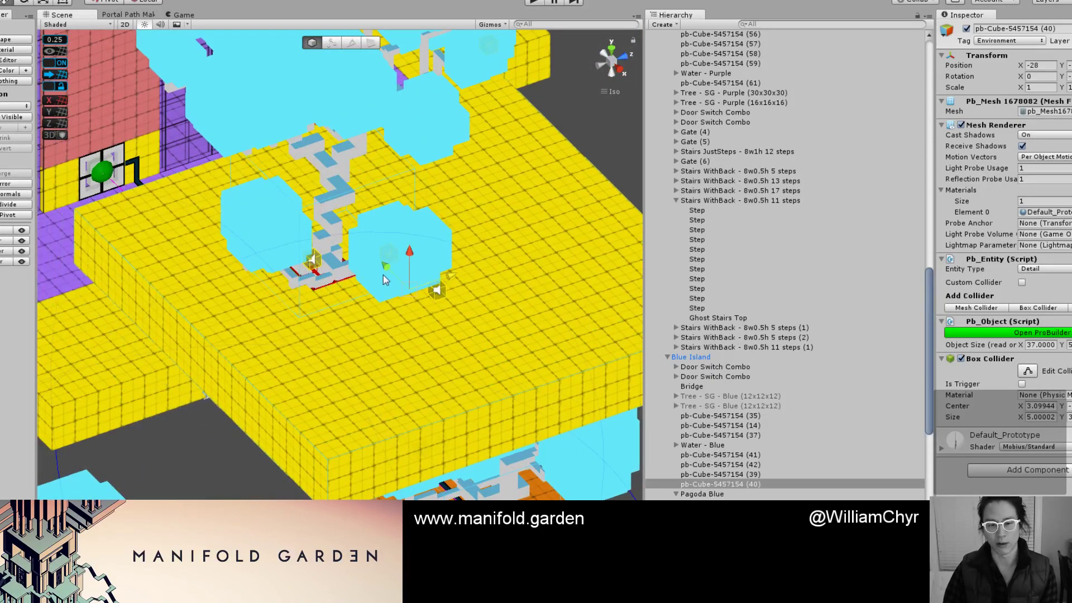
left_click_drag(383, 270, 407, 293)
scroll(387, 296, "down", 5)
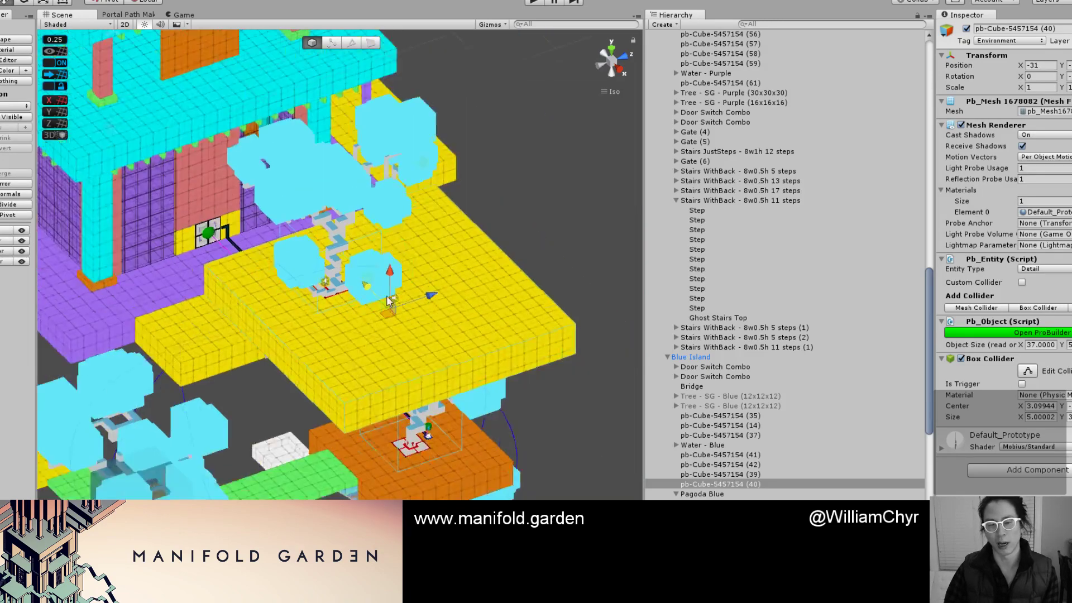
scroll(390, 300, "down", 3)
left_click_drag(363, 402, 341, 412, "alt")
scroll(353, 255, "up", 6)
left_click_drag(357, 242, 348, 233)
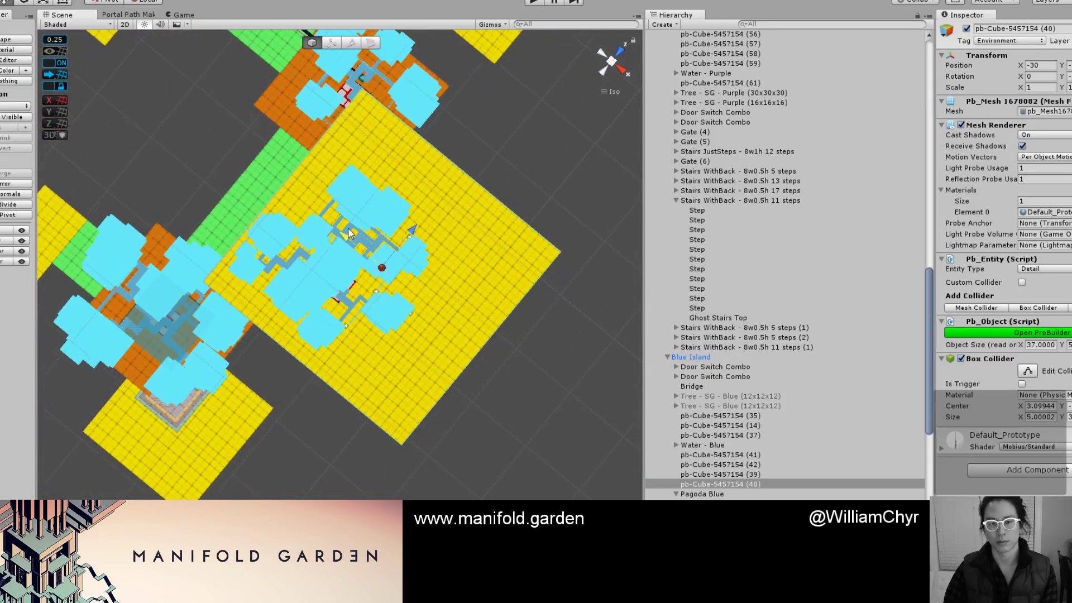
left_click_drag(400, 332, 324, 223, "alt")
left_click_drag(369, 343, 362, 190, "alt")
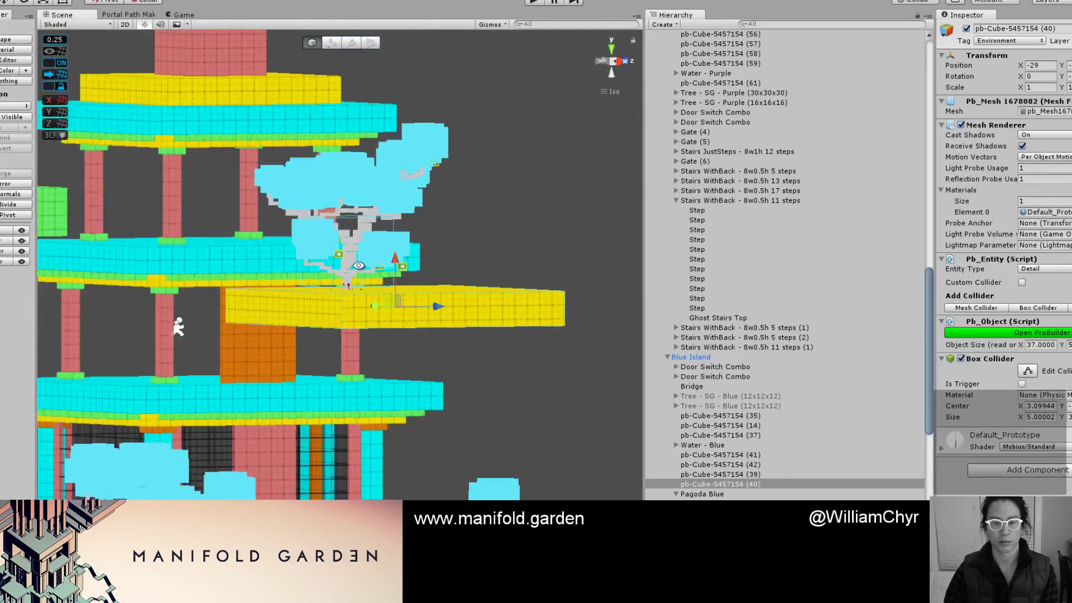
left_click_drag(358, 266, 418, 333, "alt")
Duplicate the yellow tree platform and move the copy along X to -53, beside the original.
left_click(364, 243)
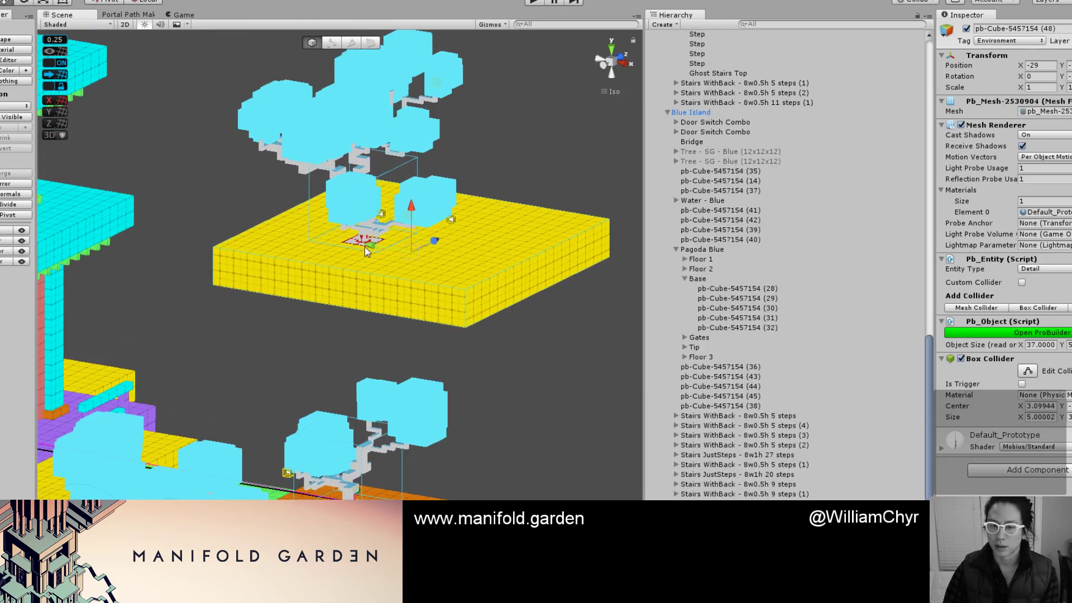
left_click_drag(365, 251, 542, 236)
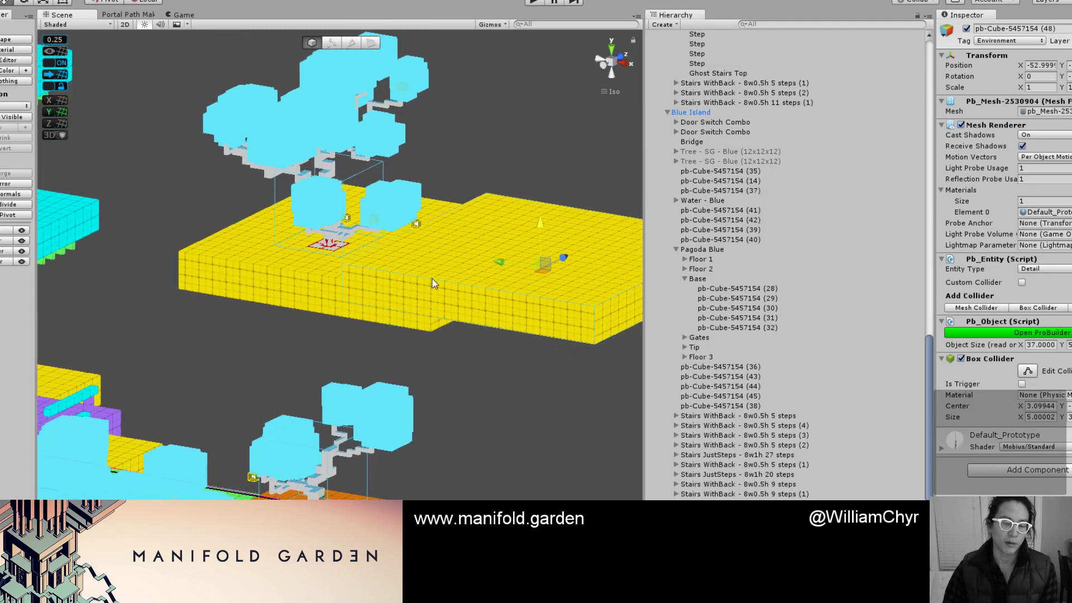
right_click_drag(434, 283, 471, 292, "alt")
middle_click_drag(471, 291, 411, 279)
left_click_drag(411, 279, 382, 317, "alt")
left_click_drag(439, 269, 526, 216)
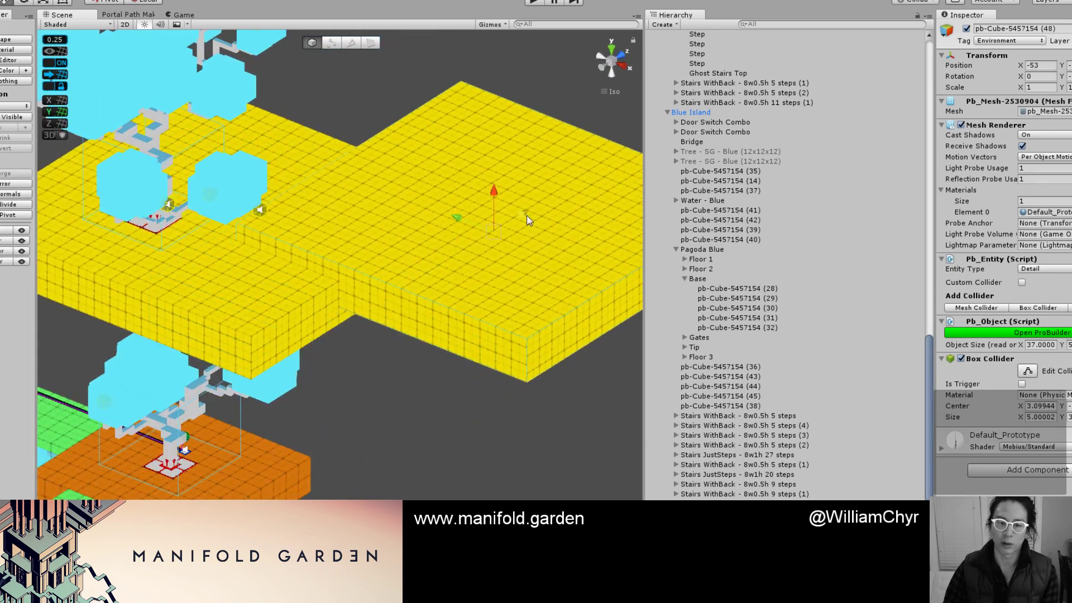
middle_click_drag(526, 216, 290, 312)
Switch the duplicated platform to geometry editing and set its vertex colour to green.
key("g")
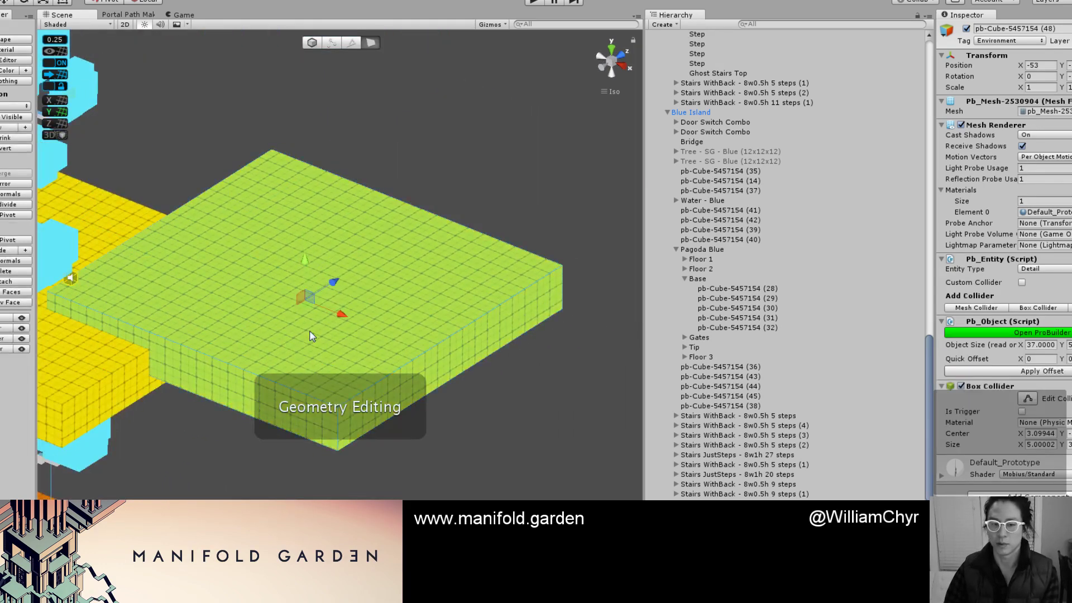
key("alt+shift+4")
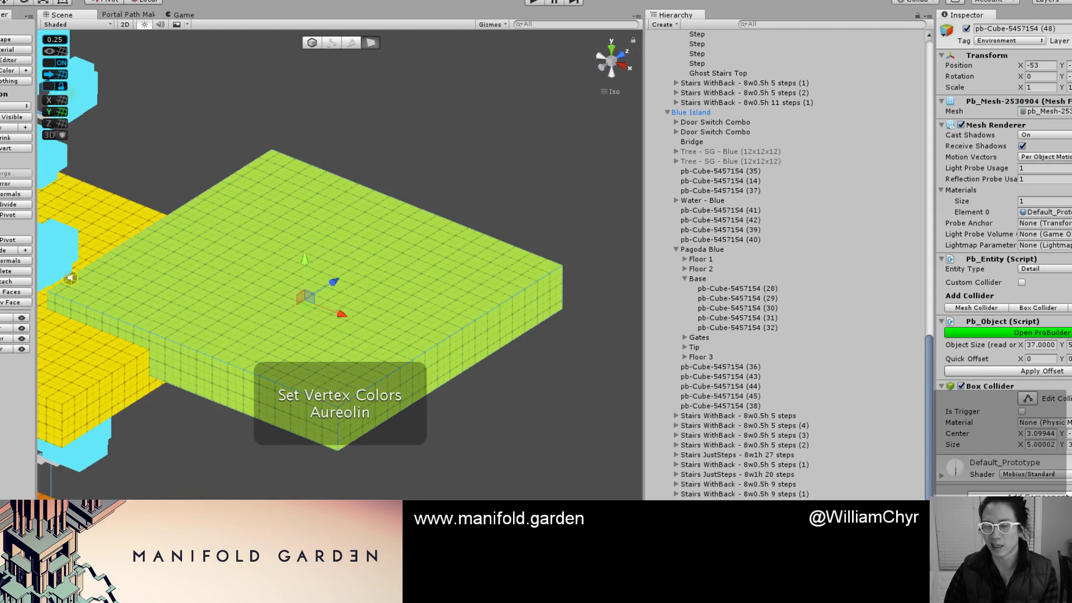
key("alt+shift+2")
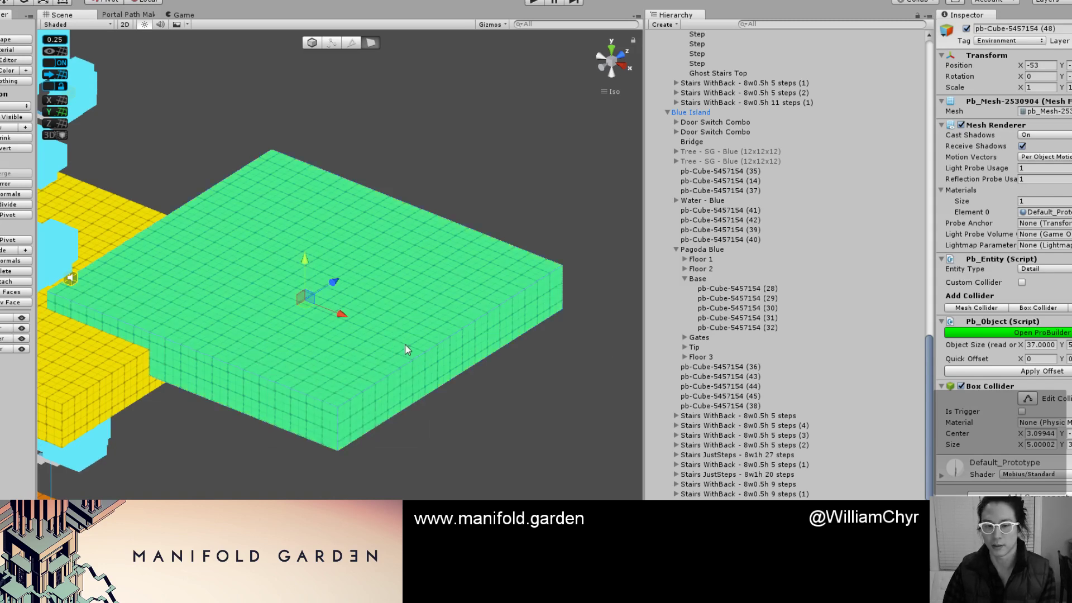
Pull in the green platform's outer side face to shorten its X size to 25, and recentre its pivot.
left_click(449, 373)
left_click_drag(486, 372, 397, 314)
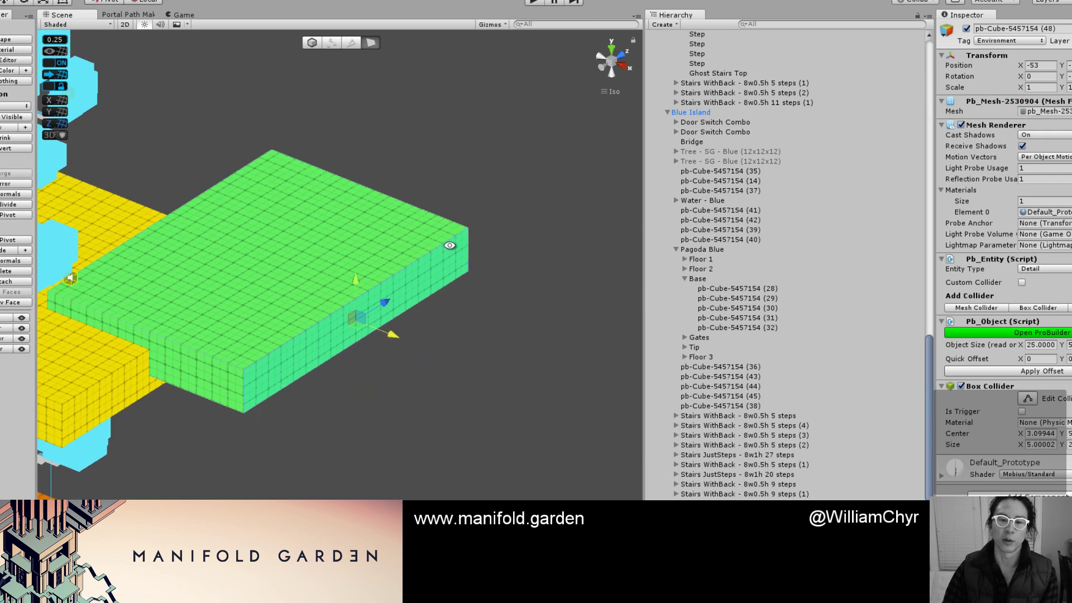
left_click_drag(448, 245, 418, 284, "alt")
key("g")
key("ctrl+j")
left_click_drag(147, 272, 415, 284, "alt")
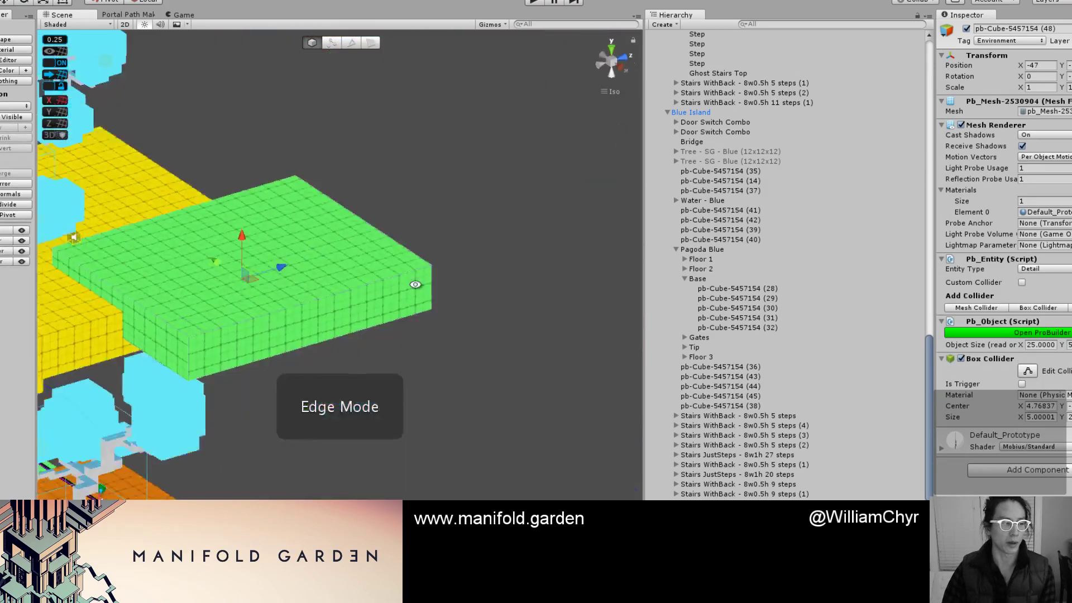
Examine how the green platform sits against the yellow tree platform and the surrounding islands, from several angles and from above.
scroll(266, 271, "up", 4)
middle_click_drag(266, 270, 453, 279)
left_click_drag(360, 285, 327, 257, "alt")
scroll(430, 238, "down", 7)
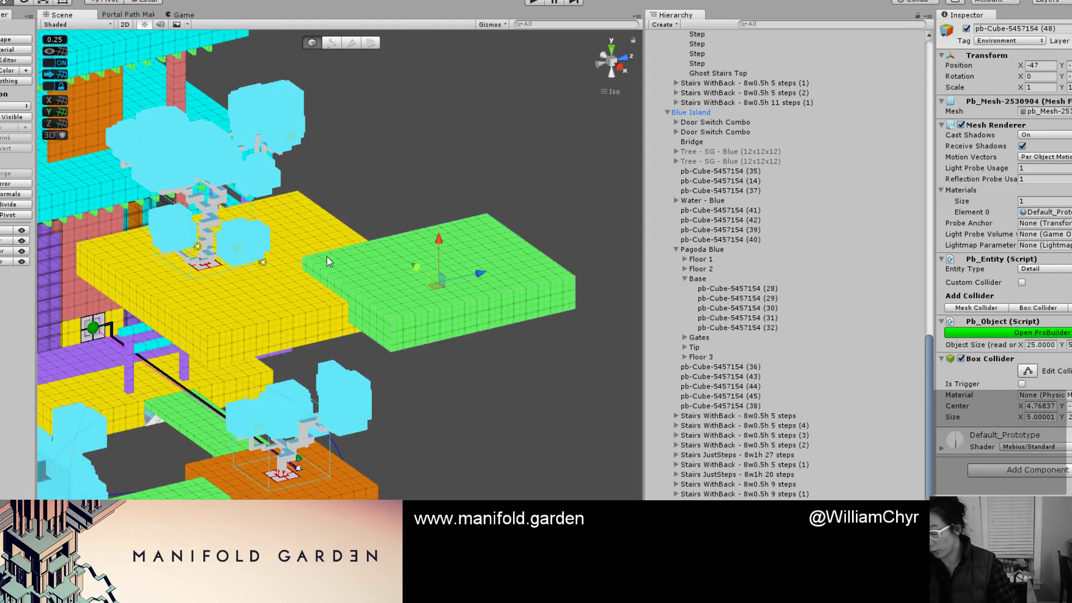
scroll(347, 253, "up", 7)
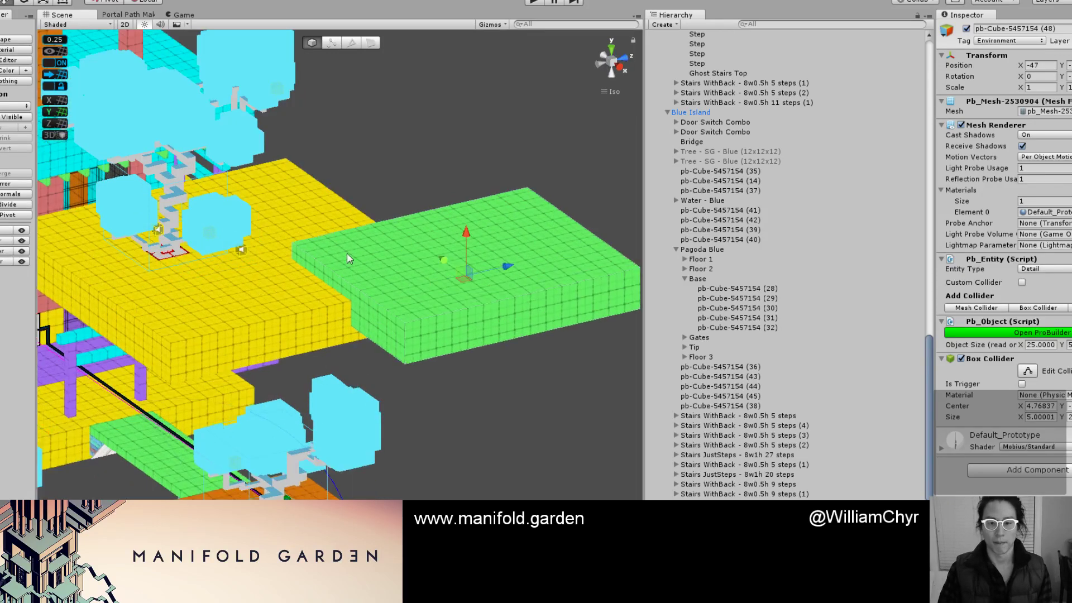
middle_click_drag(362, 281, 307, 316)
left_click_drag(307, 316, 411, 260, "alt")
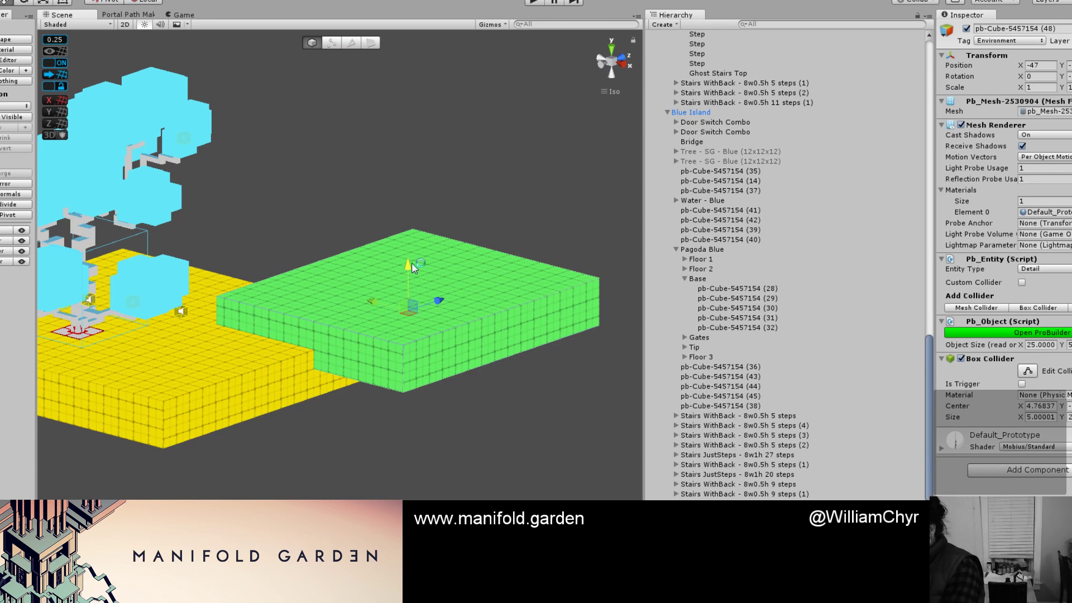
scroll(390, 237, "down", 10)
left_click_drag(370, 253, 339, 530, "alt")
scroll(340, 486, "down", 8)
scroll(363, 442, "up", 3)
scroll(380, 400, "down", 5)
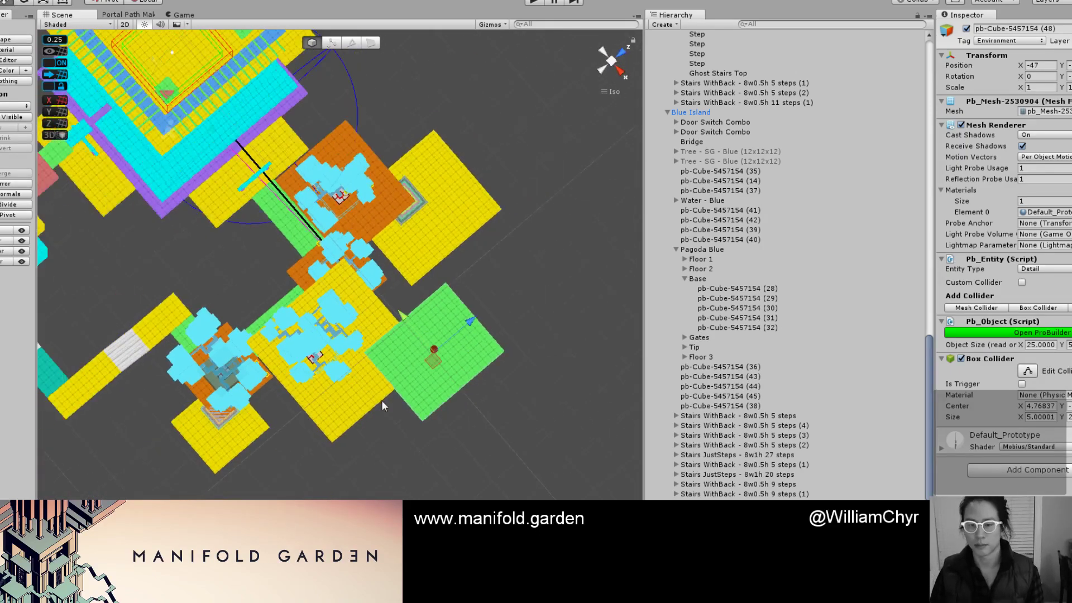
Pull in the yellow tree platform's side face to shorten its X size to 31, and recentre its pivot.
scroll(381, 399, "up", 7)
left_click_drag(381, 398, 447, 348, "alt")
scroll(447, 348, "up", 7)
key("g")
left_click(505, 381)
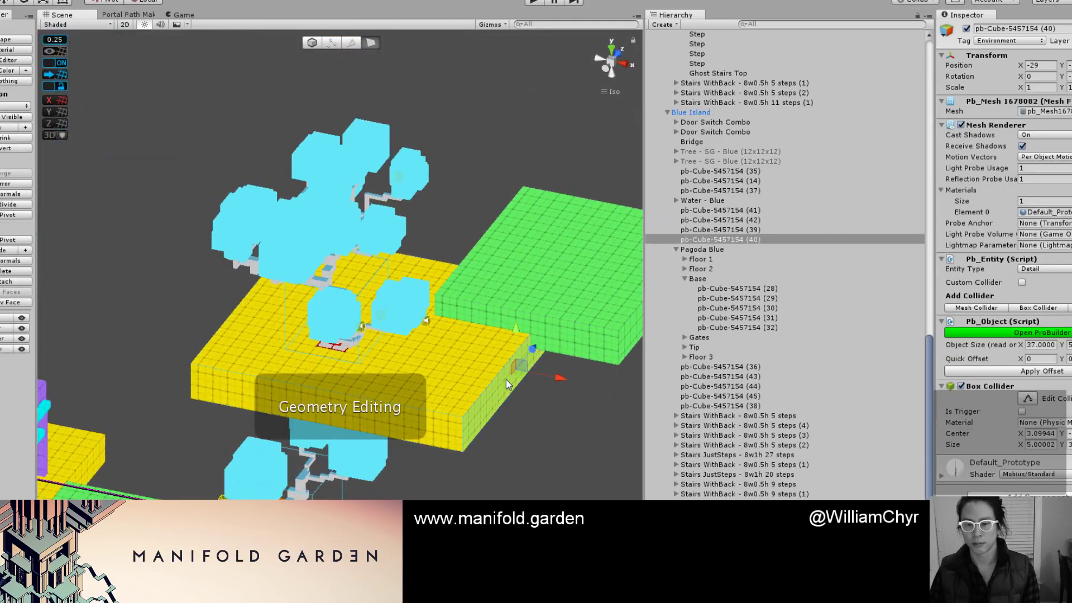
left_click_drag(550, 372, 509, 354)
key("g")
key("ctrl+j")
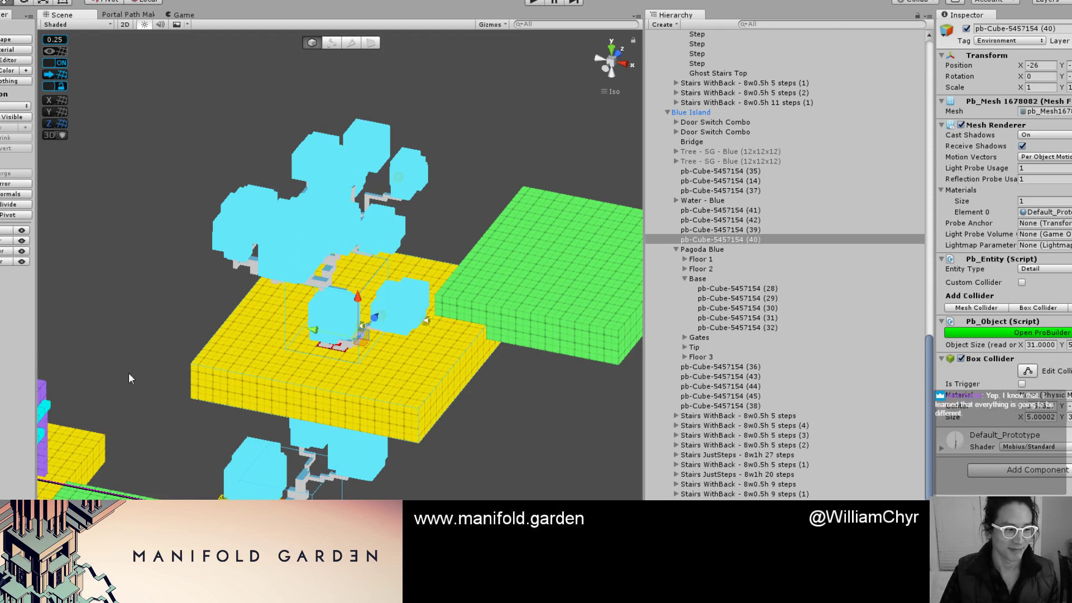
Move the green platform along X to -44 to follow the shortened yellow platform, and adjust its position along Z.
left_click_drag(436, 312, 310, 385, "alt")
left_click(409, 394)
middle_click_drag(360, 413, 362, 341)
left_click_drag(362, 341, 370, 430, "alt")
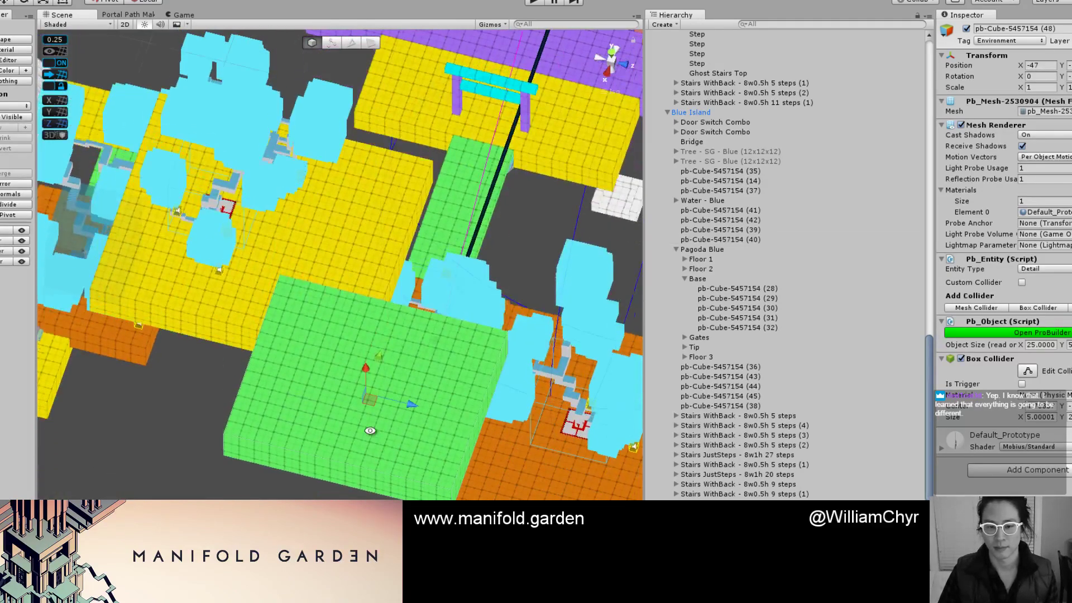
left_click_drag(378, 355, 386, 329)
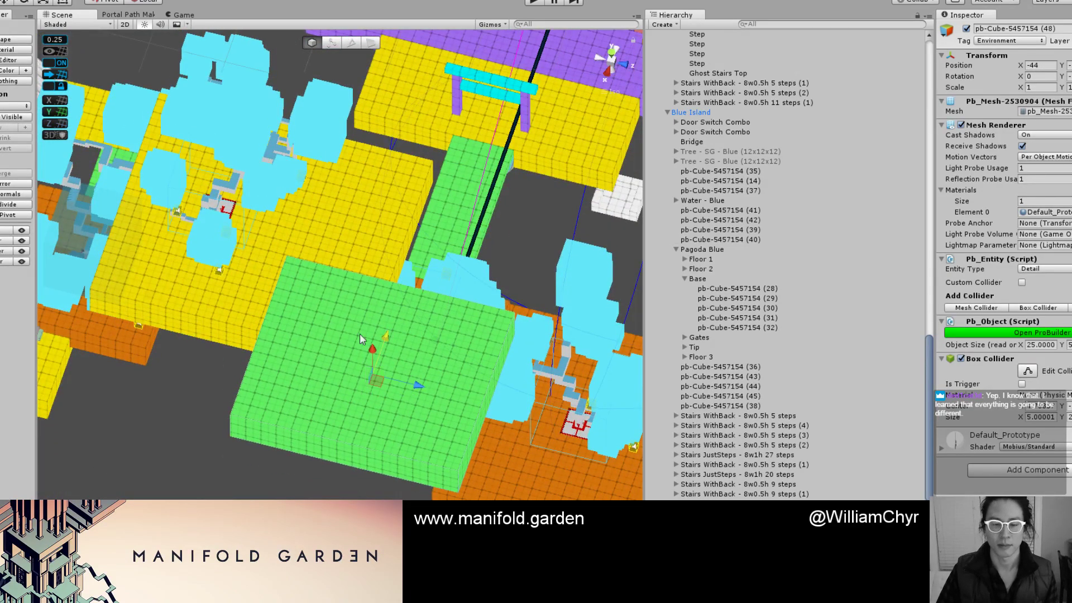
left_click_drag(377, 376, 518, 286, "alt")
middle_click_drag(444, 273, 445, 259)
scroll(444, 259, "up", 7)
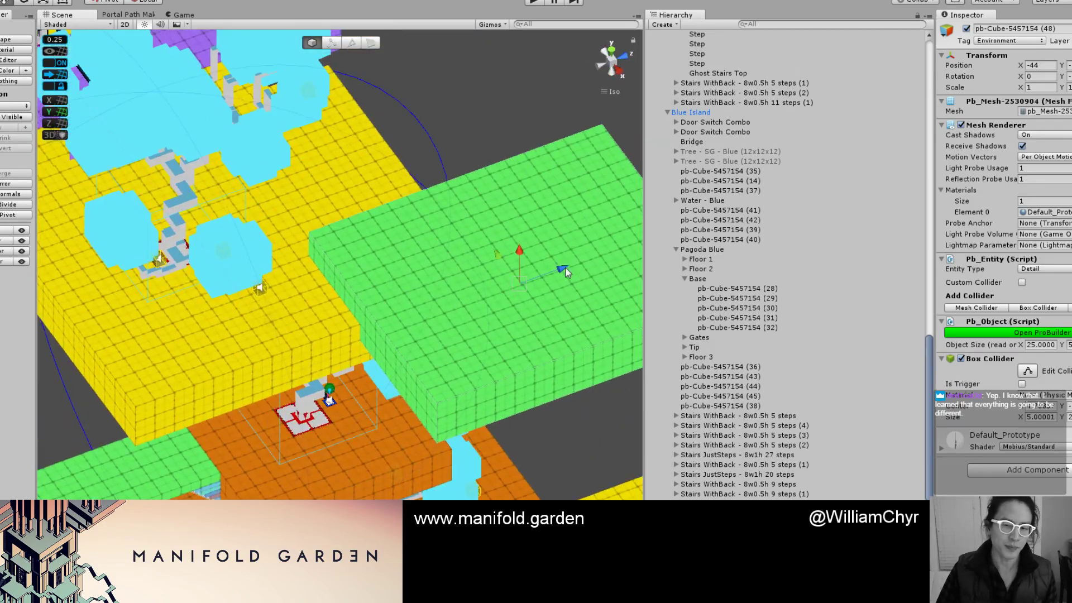
left_click_drag(565, 268, 558, 267)
left_click_drag(462, 301, 377, 289, "alt")
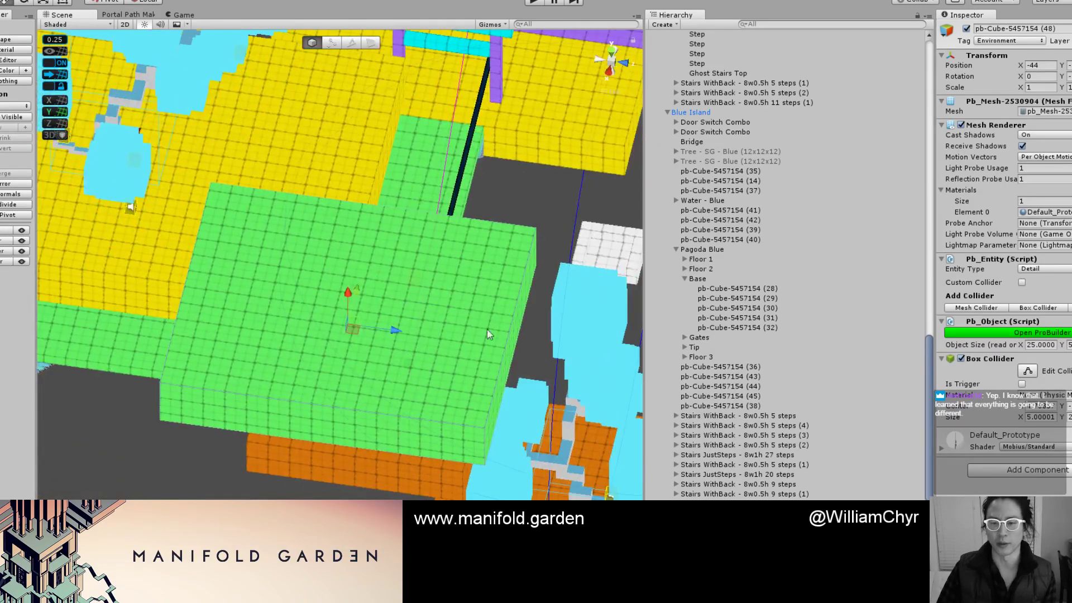
Pull in the green platform's side face to narrow it along Z, and recentre its pivot.
key("g")
left_click(508, 378)
left_click_drag(546, 355, 505, 353)
key("g")
key("ctrl+j")
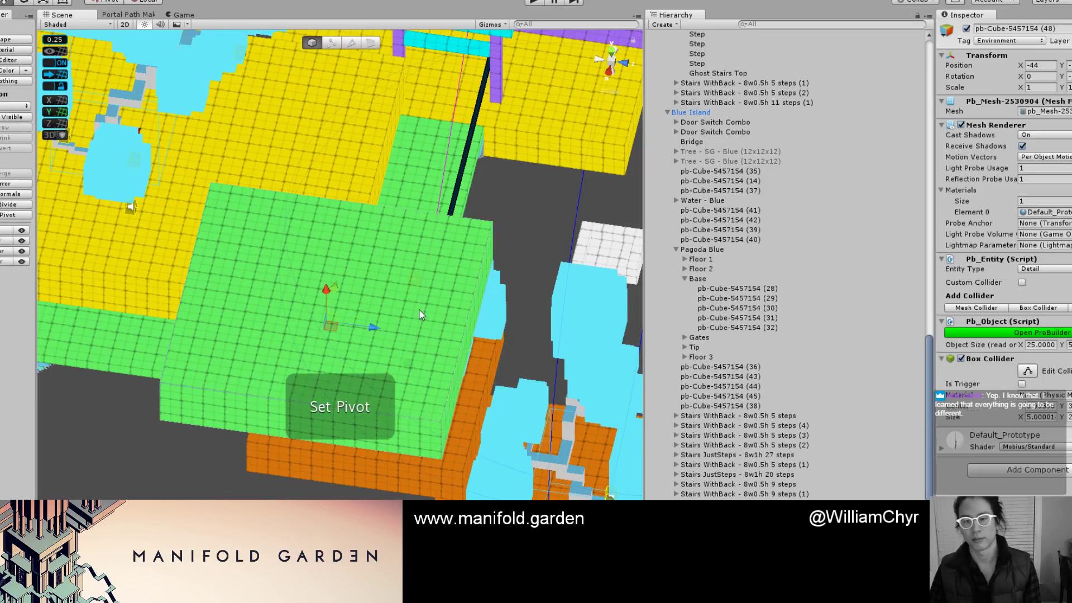
Lower the green platform's bottom face to make it 6 units thick, and recentre its pivot.
scroll(505, 353, "down", 3)
left_click_drag(390, 335, 572, 224, "alt")
scroll(485, 229, "up", 4)
middle_click_drag(482, 230, 380, 395)
left_click_drag(385, 340, 377, 318, "alt")
scroll(377, 319, "up", 3)
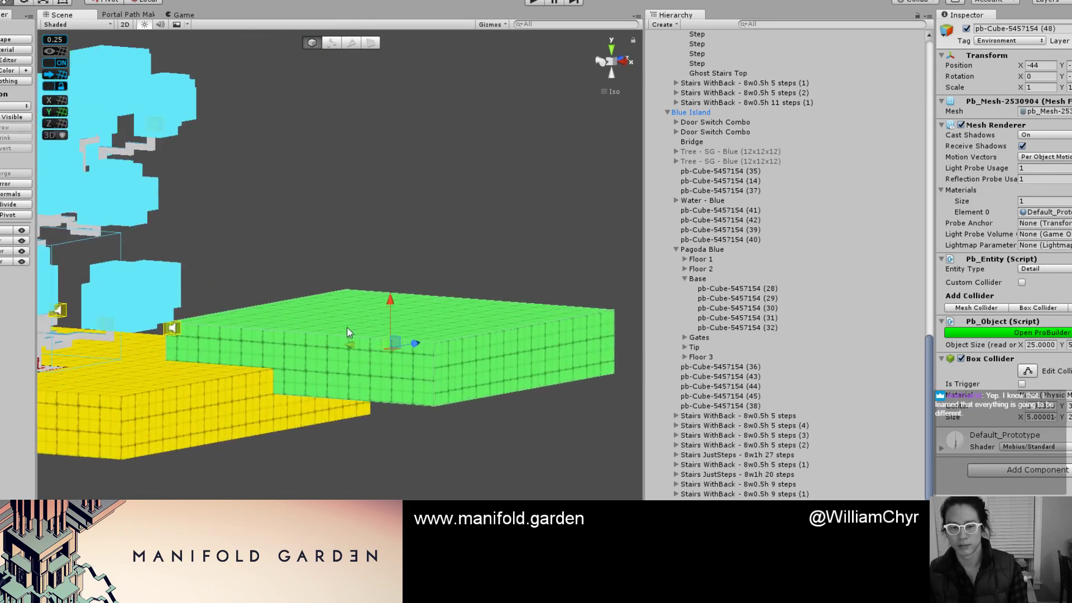
key("g")
scroll(389, 272, "up", 3)
key("g")
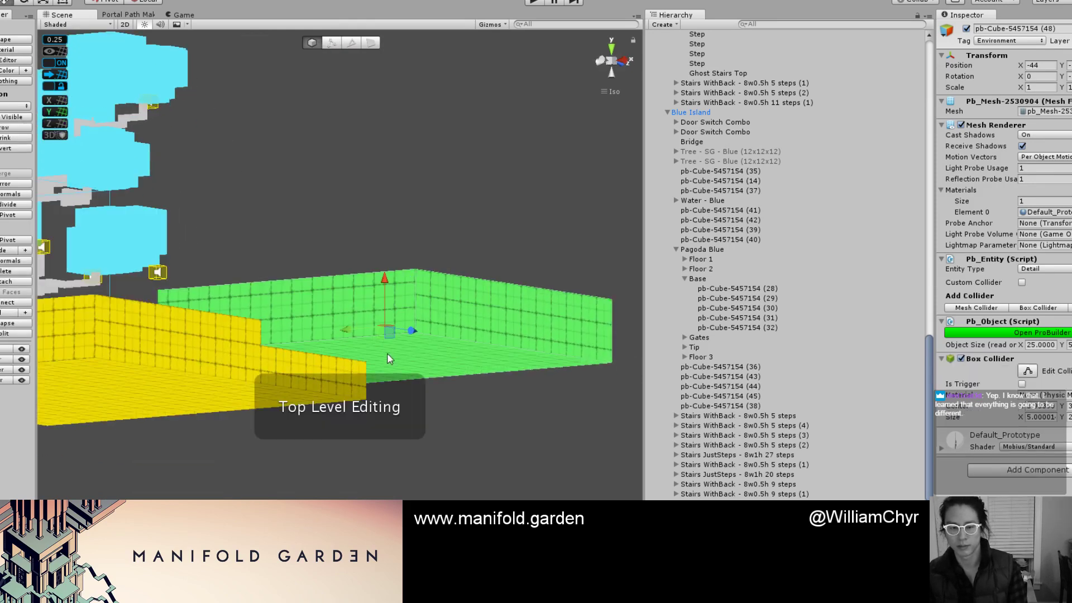
scroll(397, 352, "up", 3)
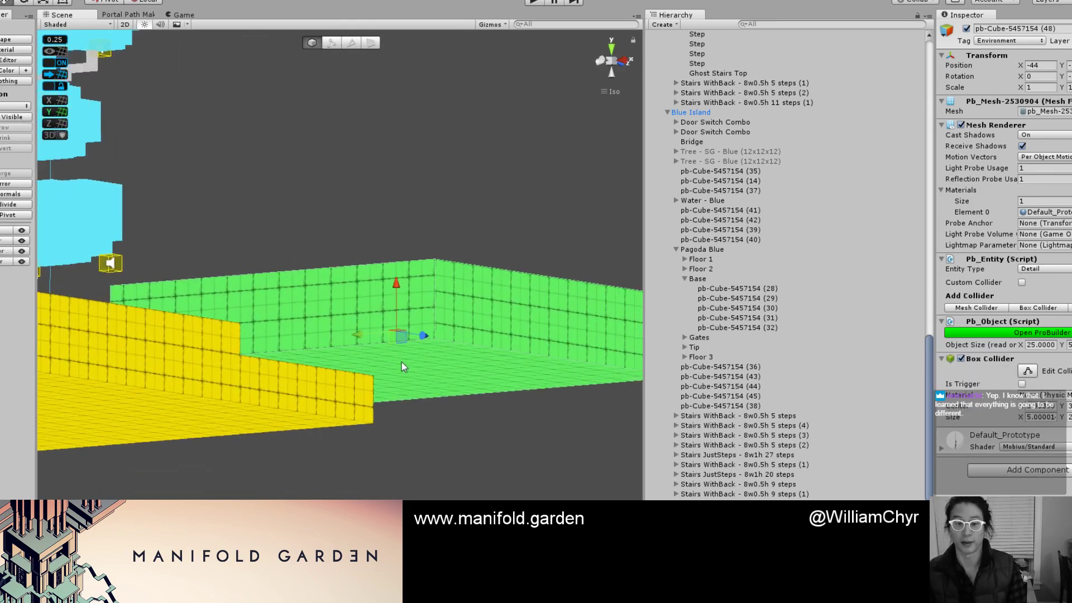
key("g")
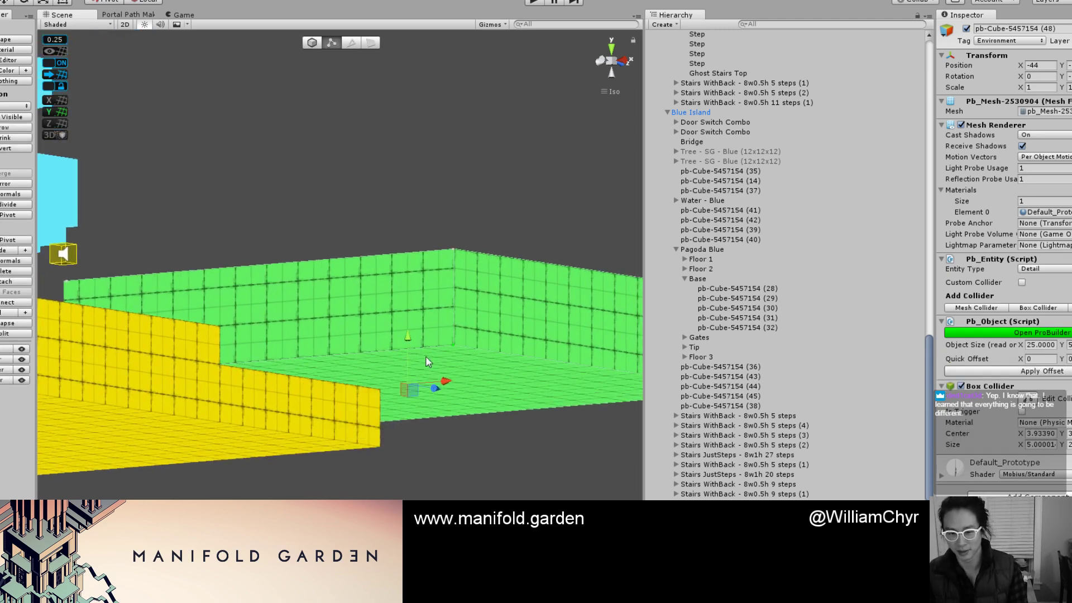
key("h")
key("h")
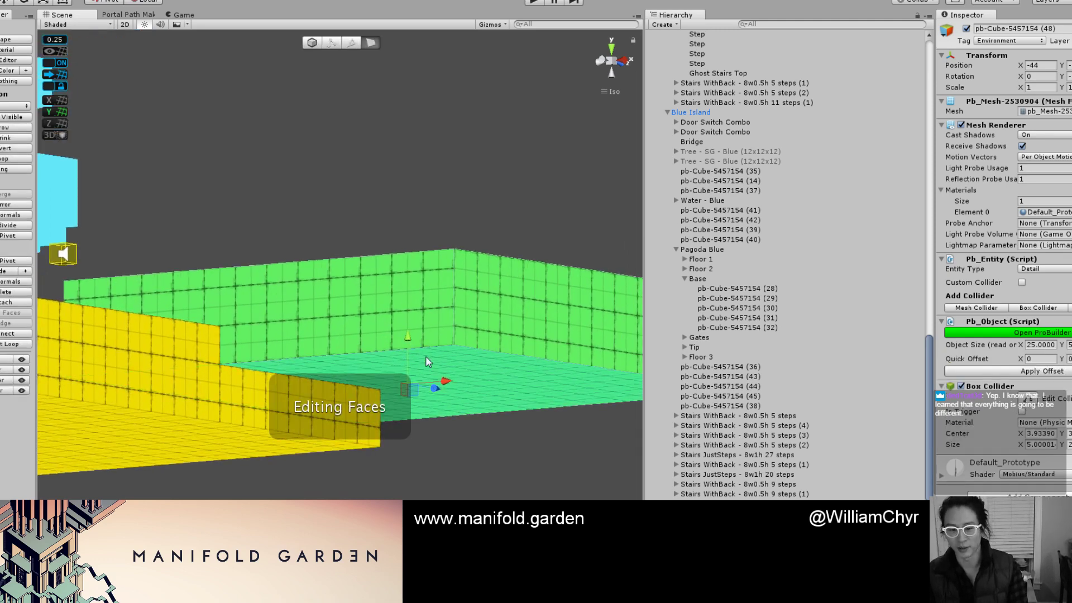
scroll(427, 363, "up", 1)
left_click_drag(423, 365, 425, 387)
key("g")
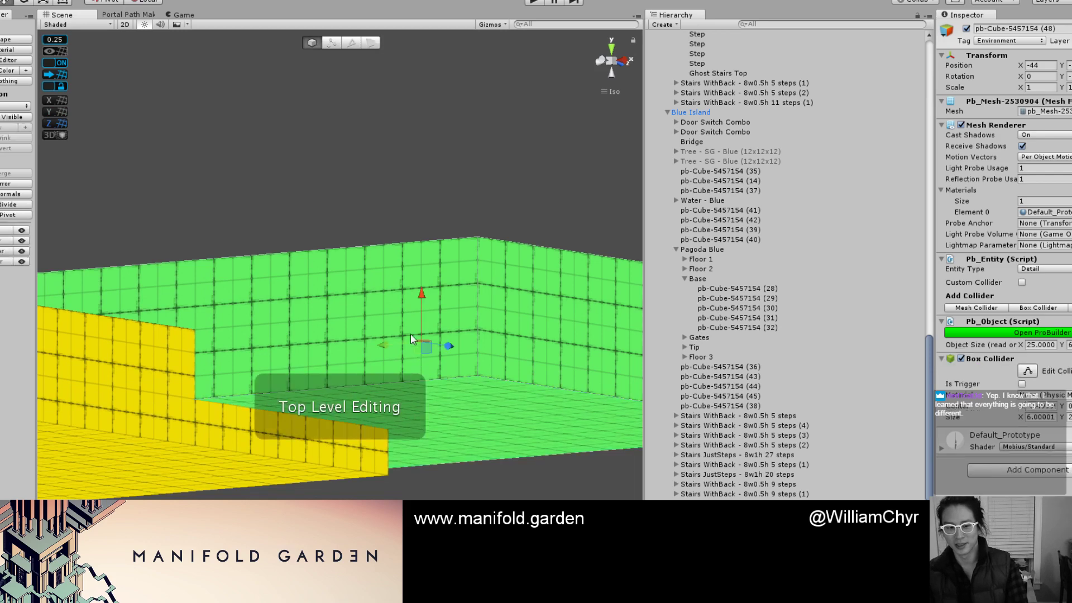
scroll(413, 340, "down", 3)
key("j")
left_click_drag(354, 341, 328, 369, "alt")
scroll(335, 366, "down", 4)
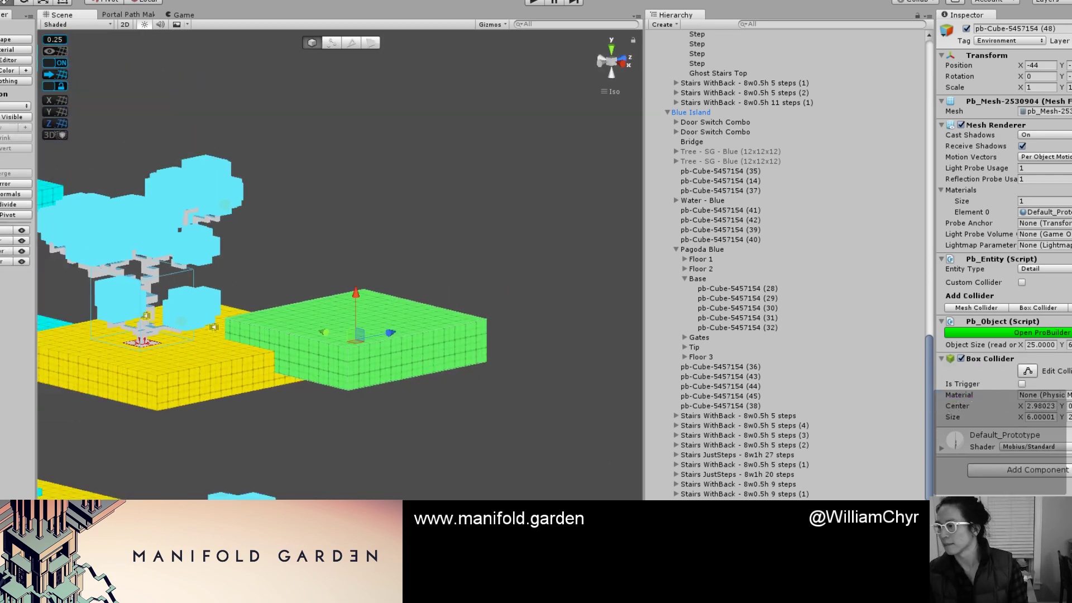
scroll(298, 396, "up", 5)
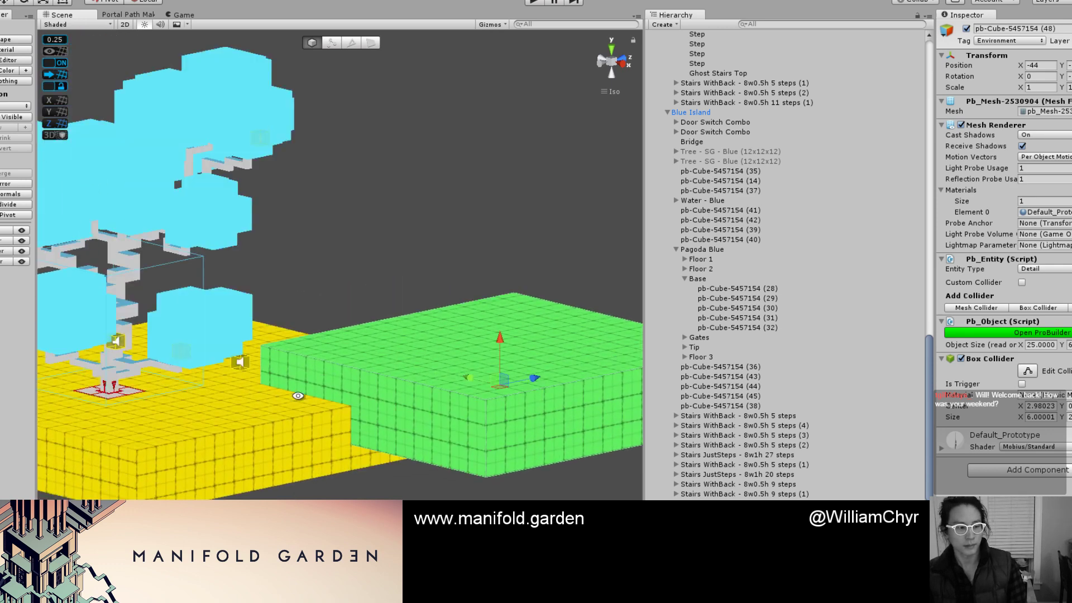
Add a 4w X 6d widening staircase to bridge the height difference between the yellow and green platforms.
scroll(298, 395, "up", 5)
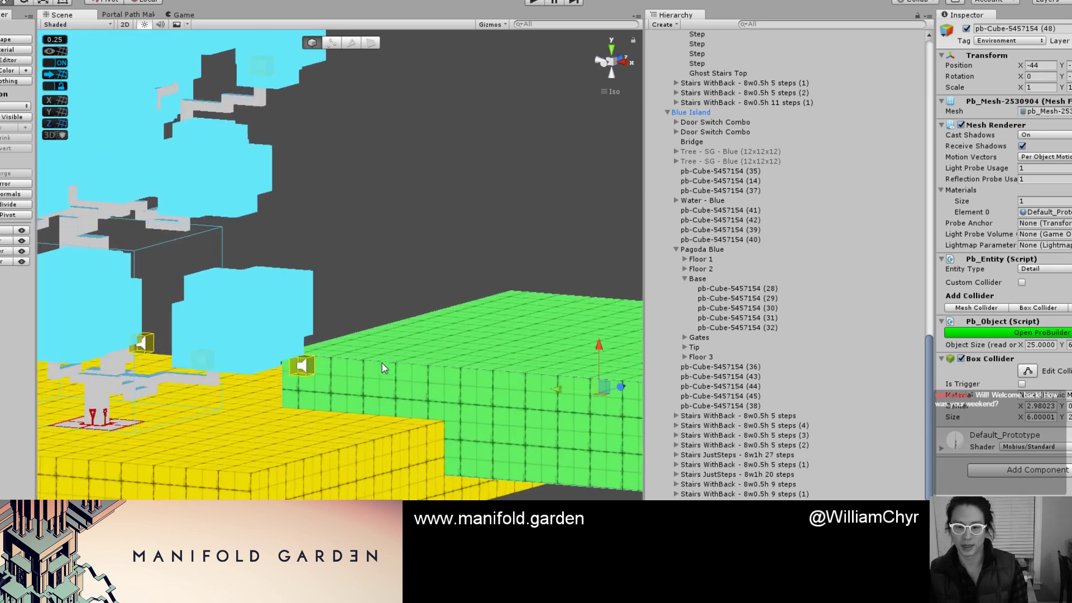
left_click_drag(382, 364, 330, 353, "alt")
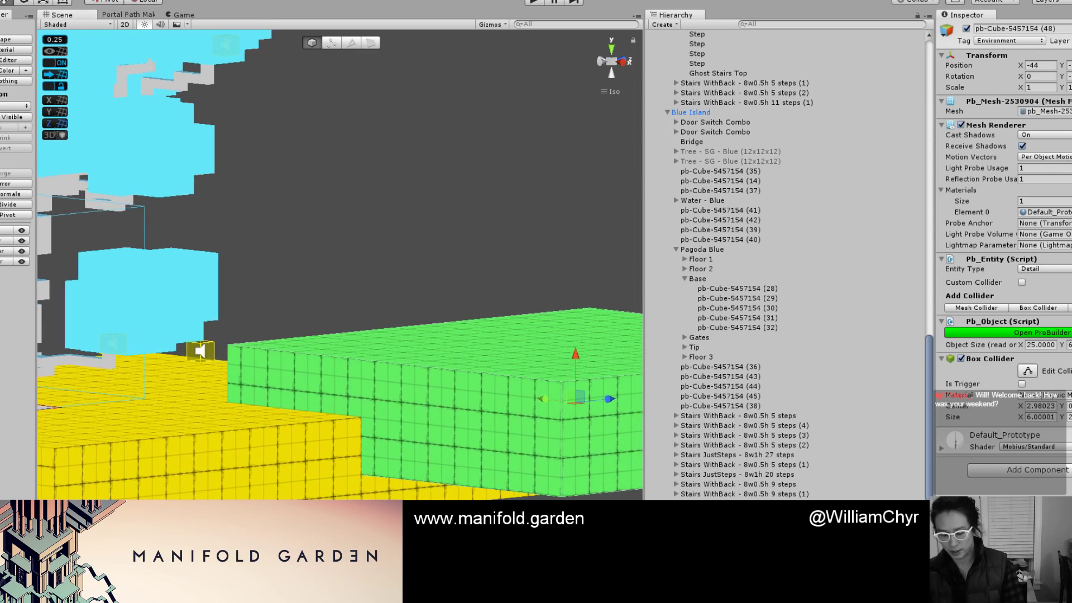
scroll(792, 167, "down", 3)
scroll(325, 246, "down", 8)
left_click_drag(325, 246, 284, 425, "alt")
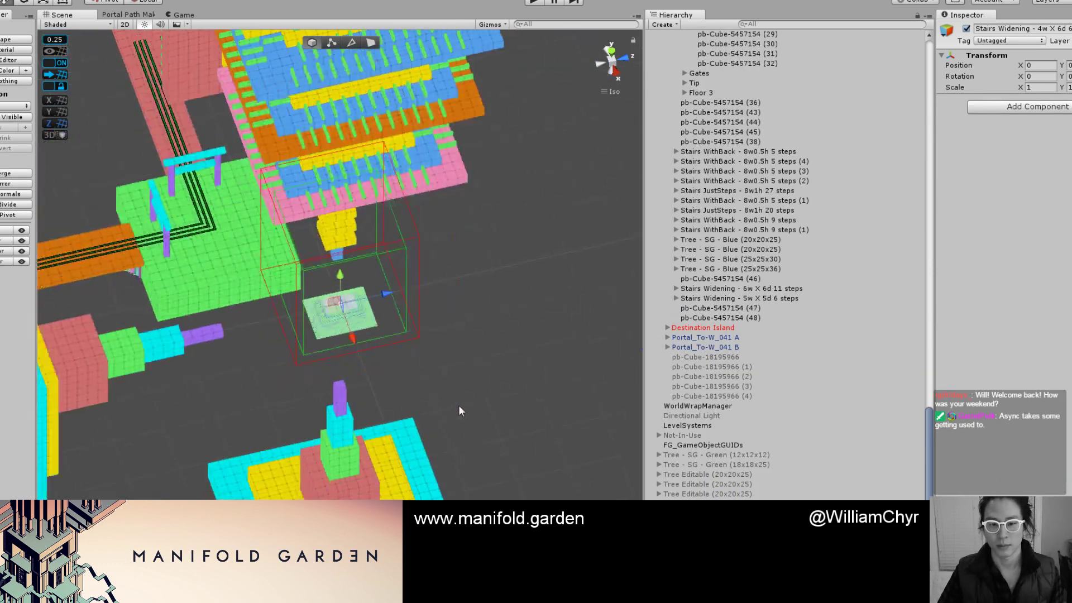
Bring the new widening staircase from the world origin over to the yellow tree platform, at X 146.
left_click_drag(457, 404, 457, 318, "alt")
scroll(458, 318, "down", 8)
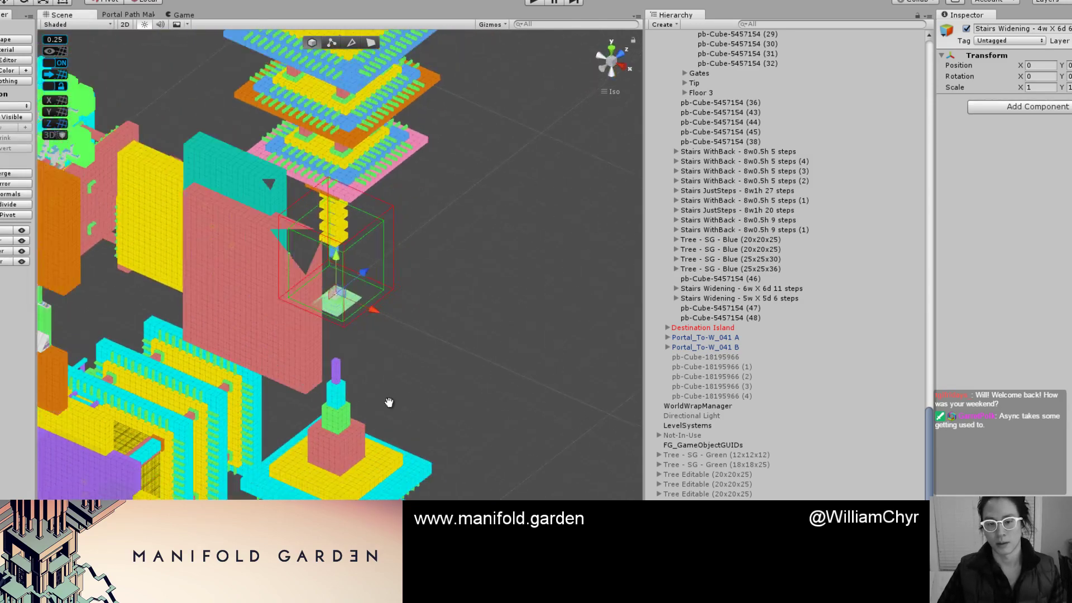
middle_click_drag(390, 401, 352, 306)
left_click_drag(352, 306, 368, 224, "alt")
scroll(260, 267, "down", 7)
scroll(796, 153, "up", 20)
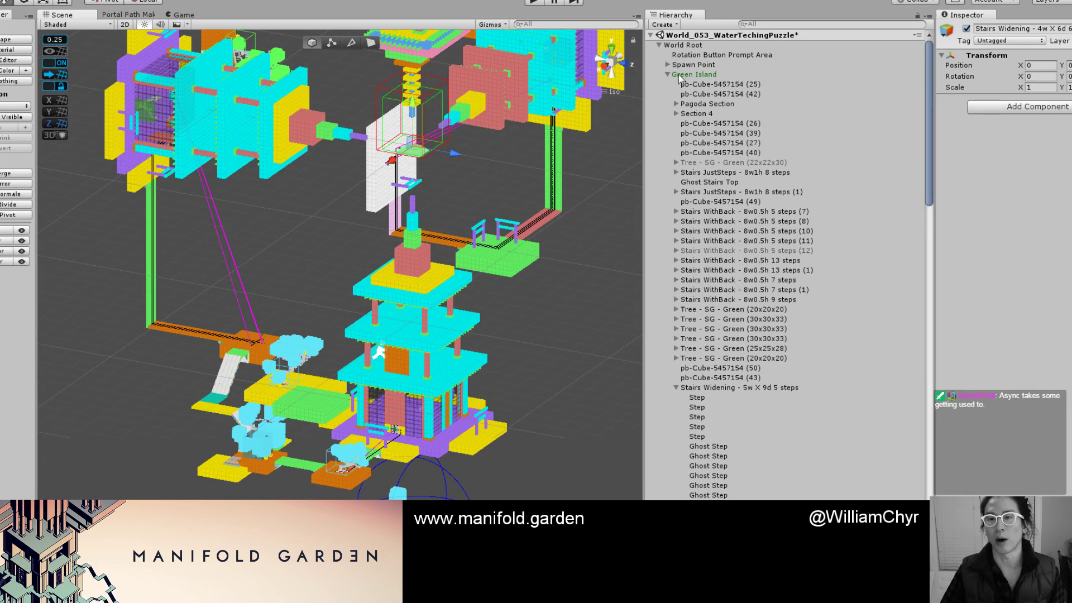
scroll(487, 158, "down", 5)
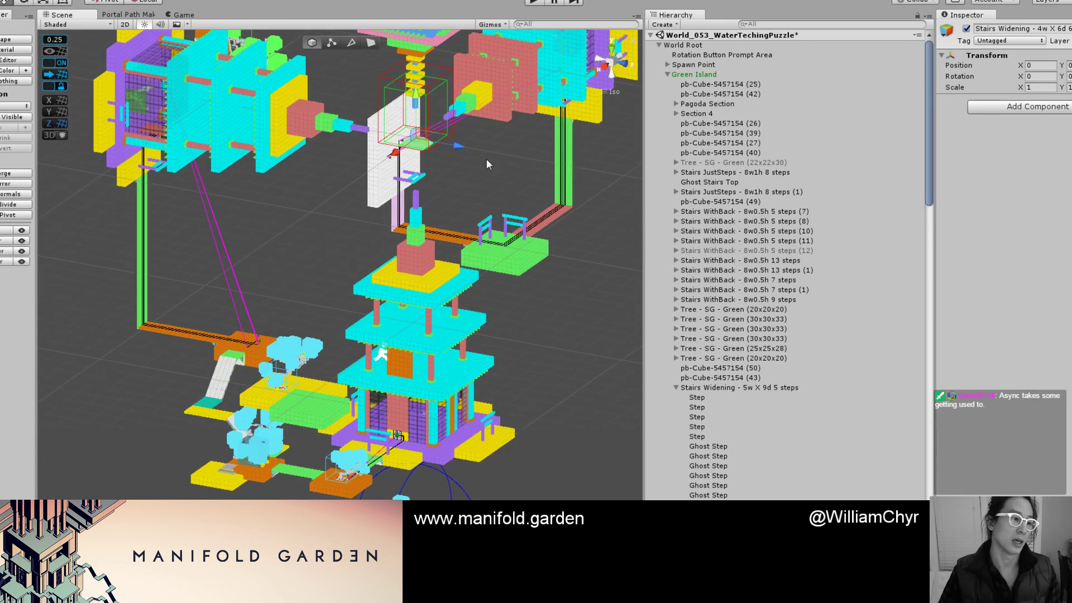
left_click_drag(430, 166, 433, 267, "alt")
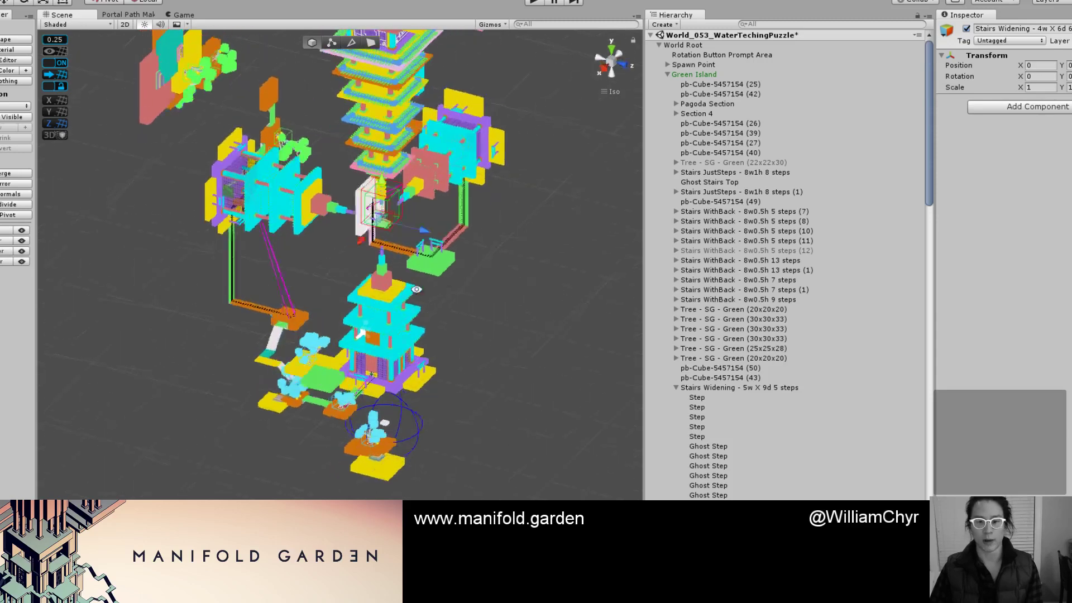
scroll(433, 267, "up", 9)
left_click_drag(396, 164, 320, 398)
scroll(390, 252, "up", 2)
scroll(297, 381, "up", 18)
key("f")
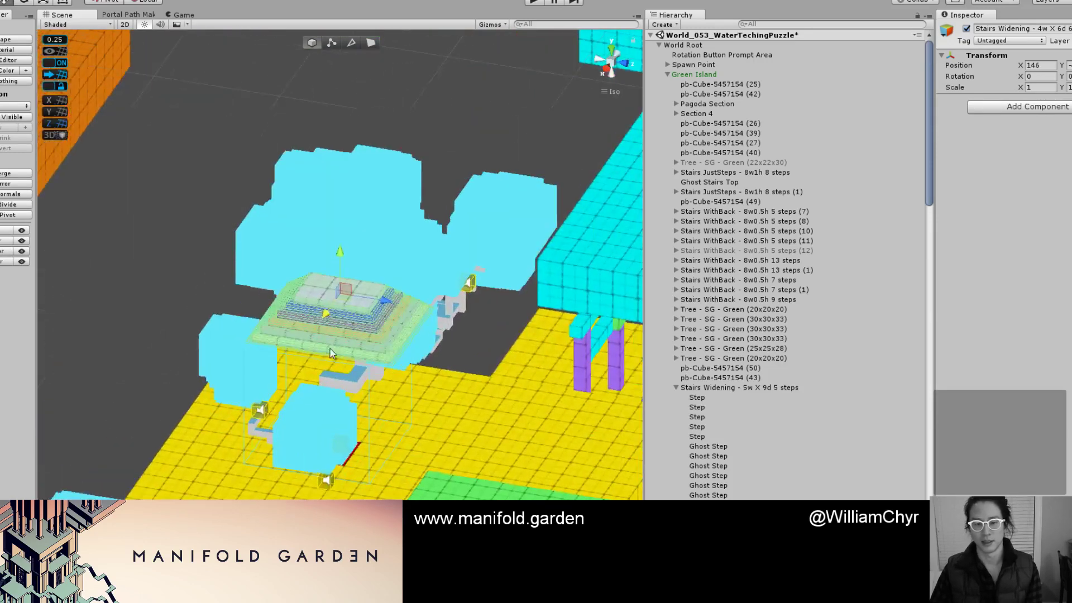
Move the staircase to the green platform's corner where it meets the yellow platform, at X 93.75.
left_click_drag(333, 333, 424, 379, "alt")
scroll(258, 311, "up", 5)
middle_click_drag(258, 311, 418, 312)
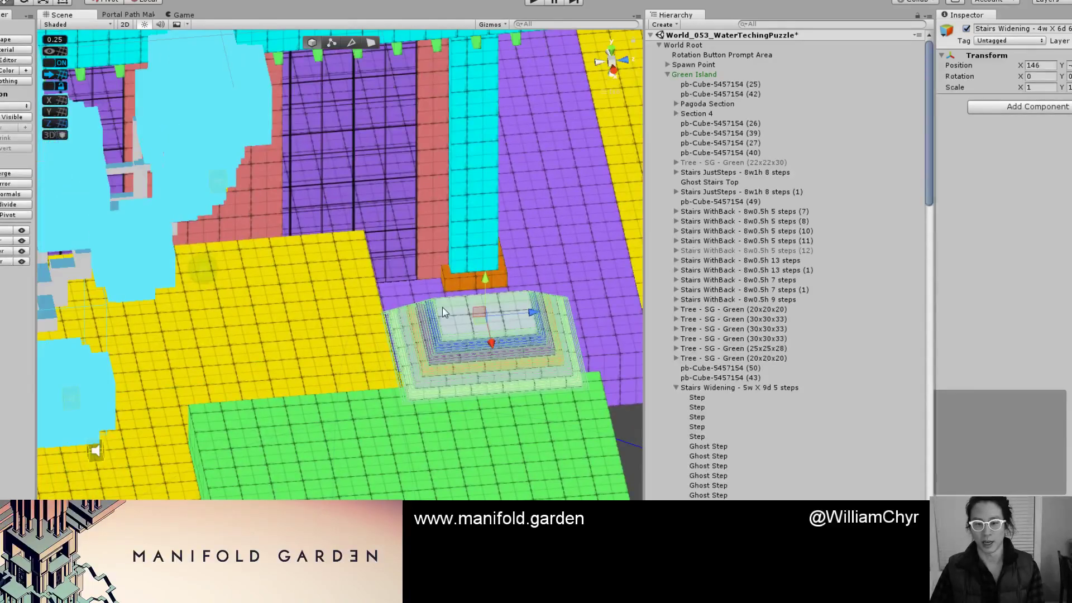
left_click_drag(435, 304, 327, 331)
key("f")
scroll(343, 208, "up", 3)
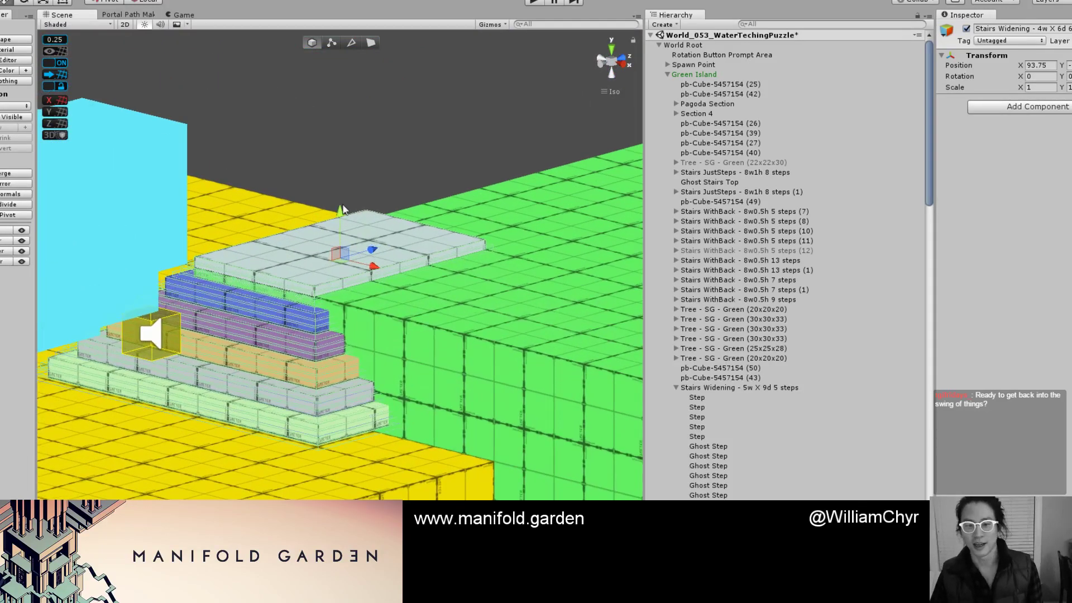
Lower the staircase onto the yellow platform so its top step lines up with the green platform's surface.
scroll(514, 352, "down", 12)
scroll(660, 421, "down", 20)
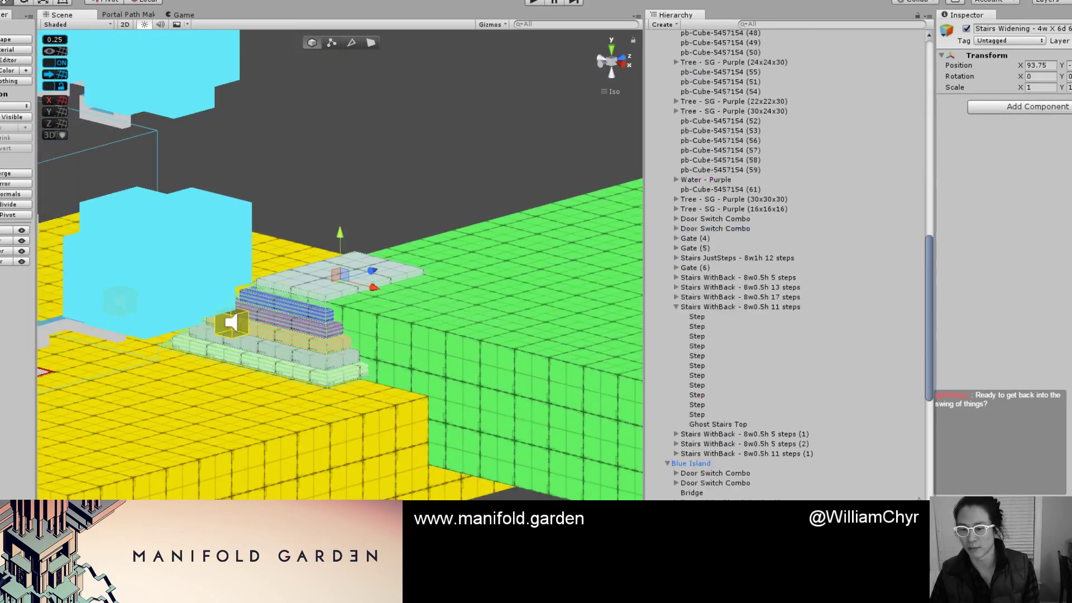
scroll(782, 262, "down", 5)
scroll(352, 304, "up", 2)
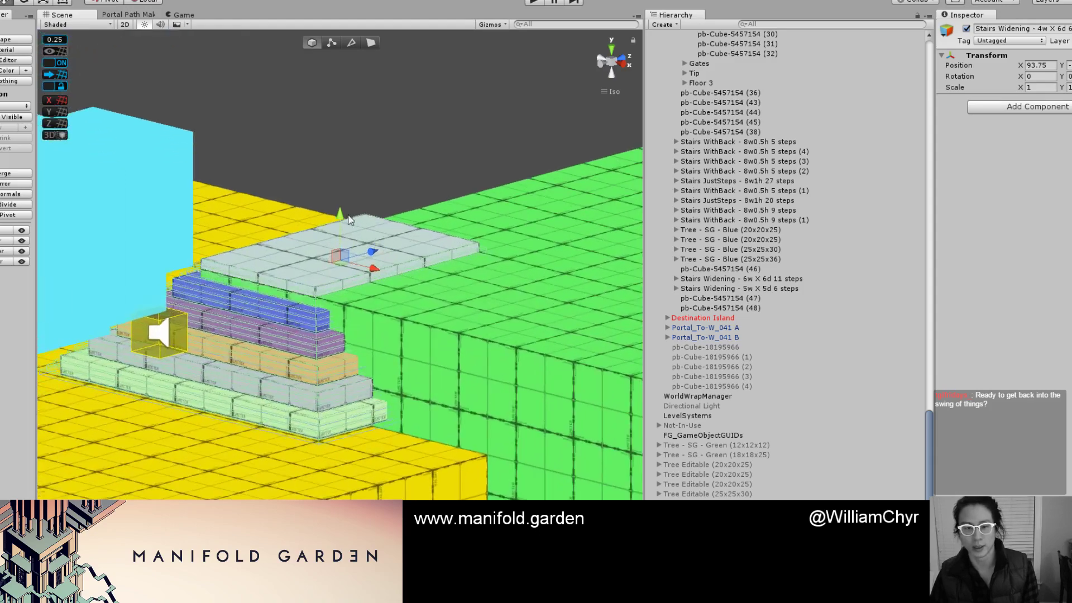
left_click_drag(342, 215, 326, 322)
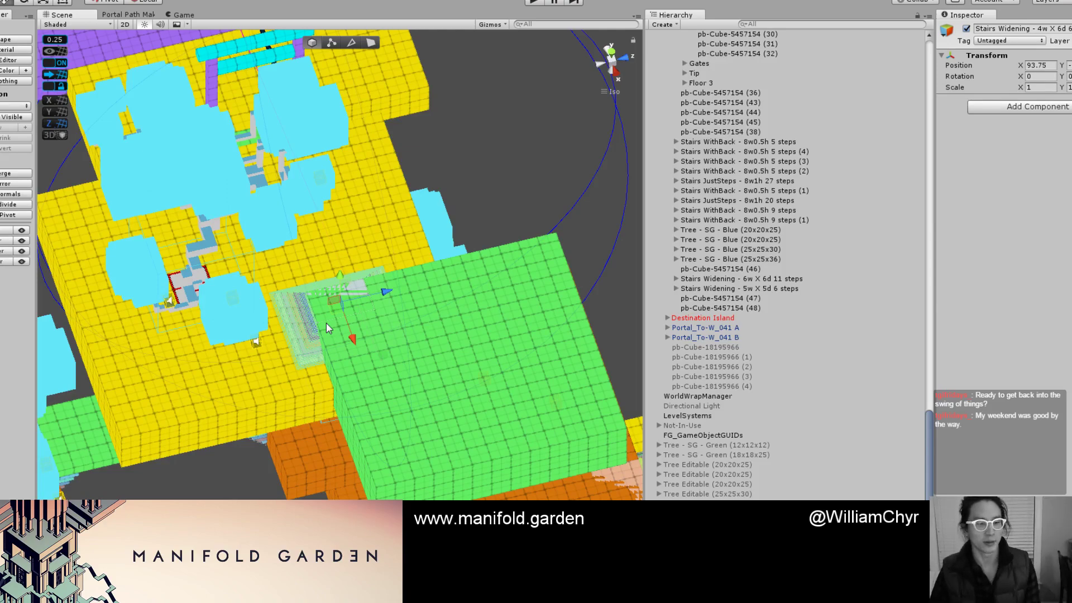
Examine how the corner staircase connects the yellow and green platforms and how both sit among the neighbouring platforms.
left_click_drag(325, 322, 434, 335, "alt")
left_click(316, 483)
scroll(423, 385, "down", 3)
left_click_drag(422, 385, 286, 393, "alt")
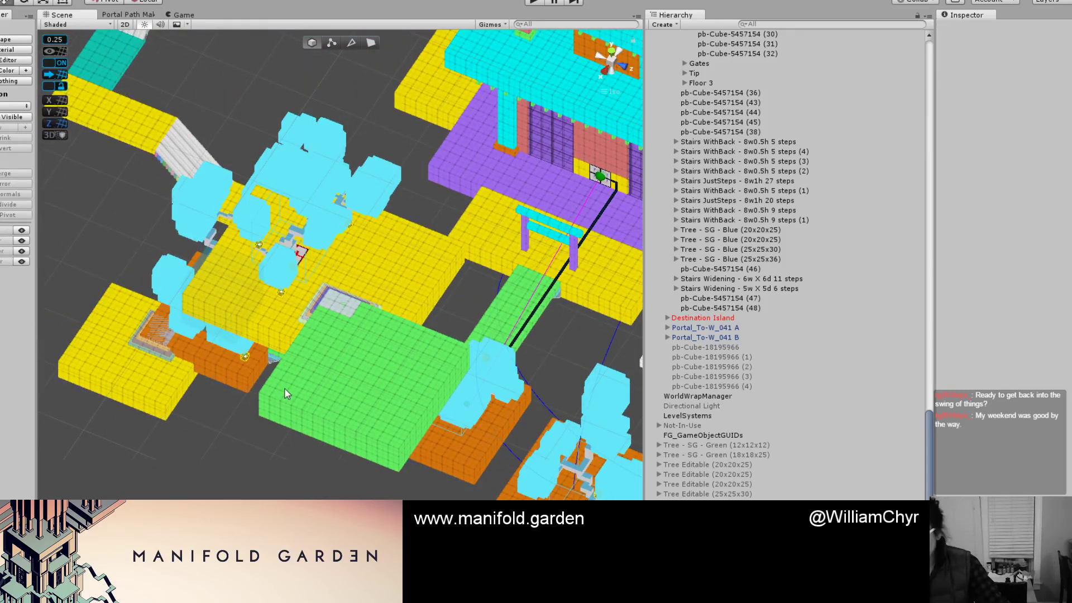
left_click_drag(299, 330, 256, 412, "alt")
left_click_drag(338, 370, 495, 385, "alt")
scroll(495, 385, "up", 4)
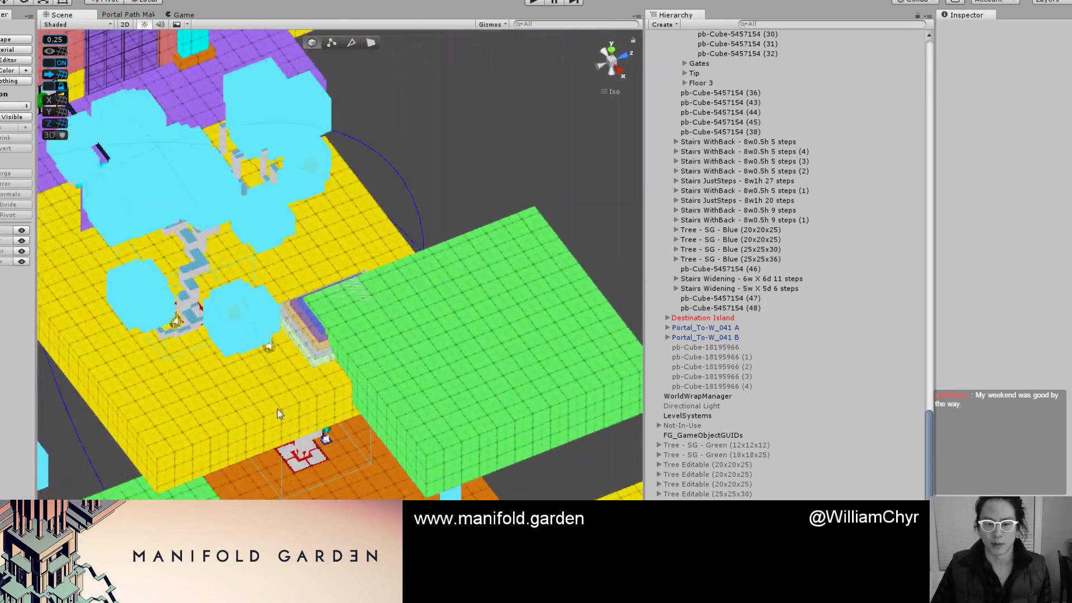
left_click_drag(280, 413, 383, 406, "alt")
left_click(384, 406)
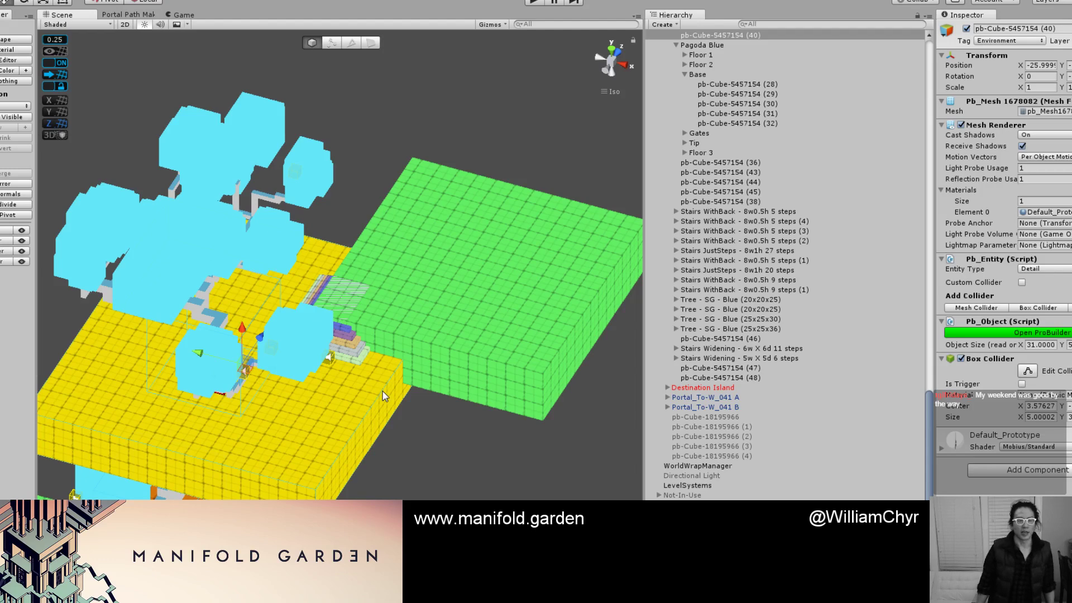
scroll(379, 402, "up", 3)
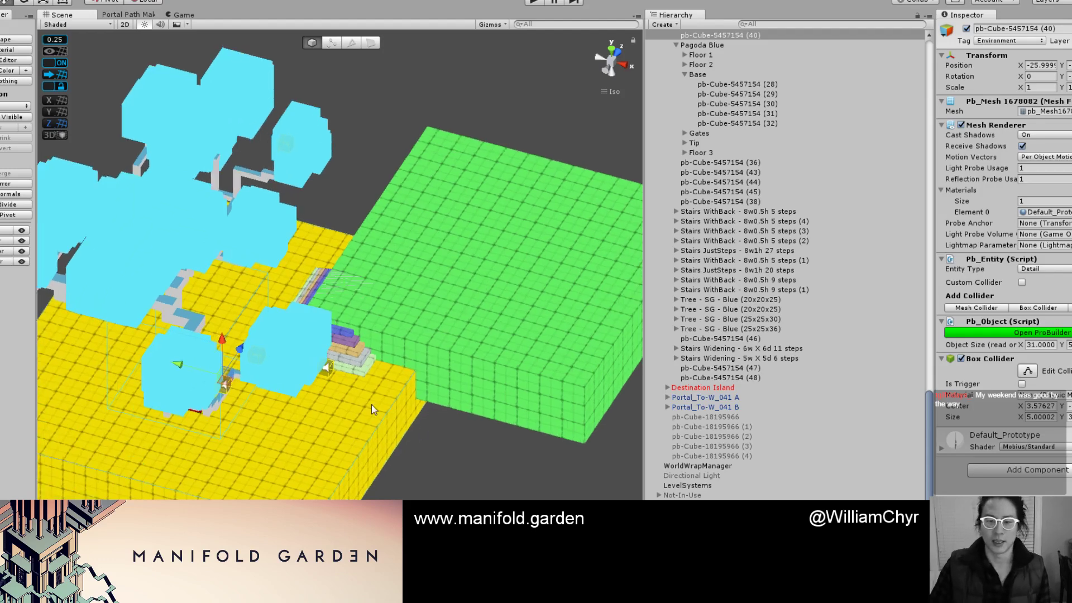
scroll(391, 357, "down", 4)
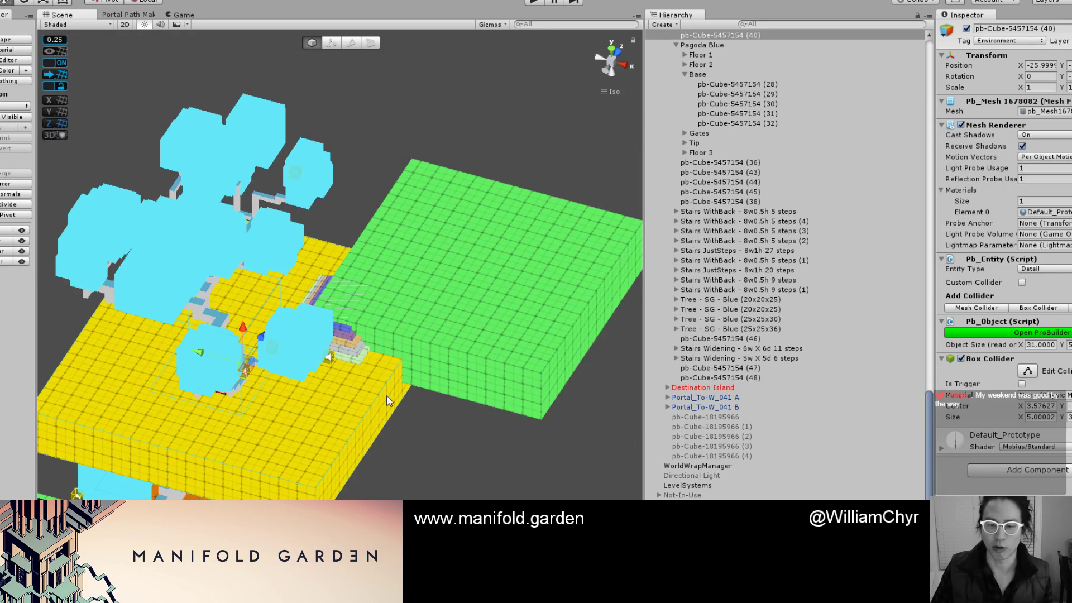
left_click_drag(389, 400, 283, 256, "alt")
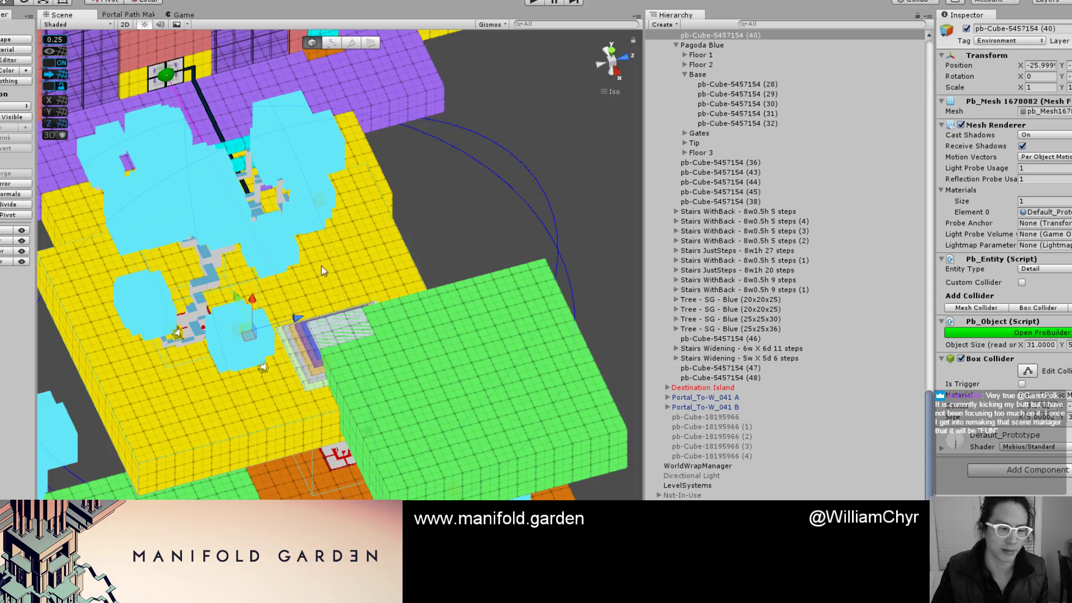
scroll(322, 266, "down", 10)
left_click_drag(335, 284, 392, 407, "alt")
scroll(393, 408, "down", 5)
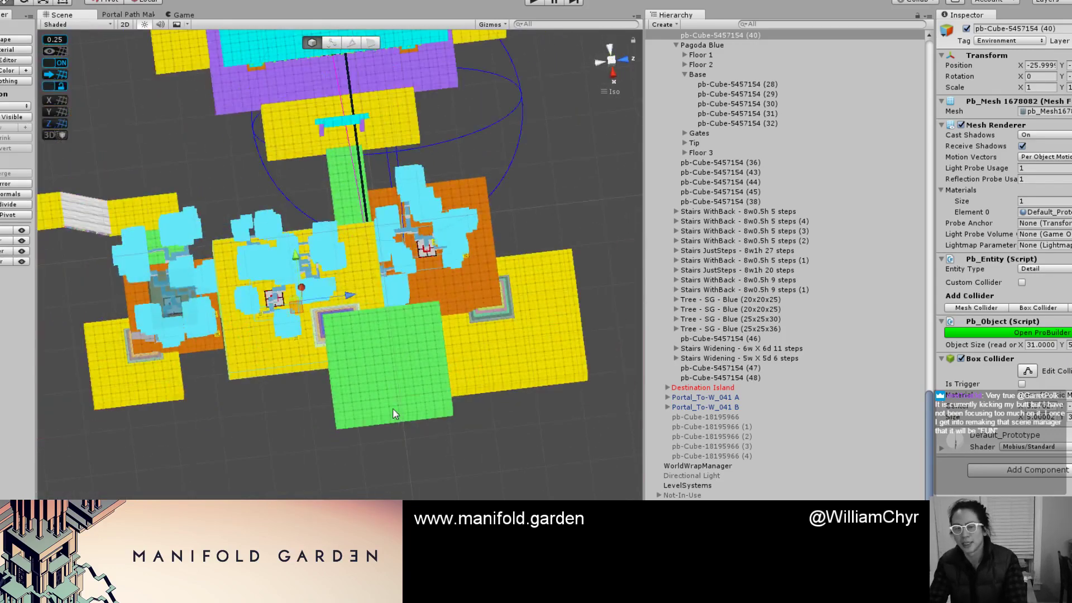
left_click(393, 405)
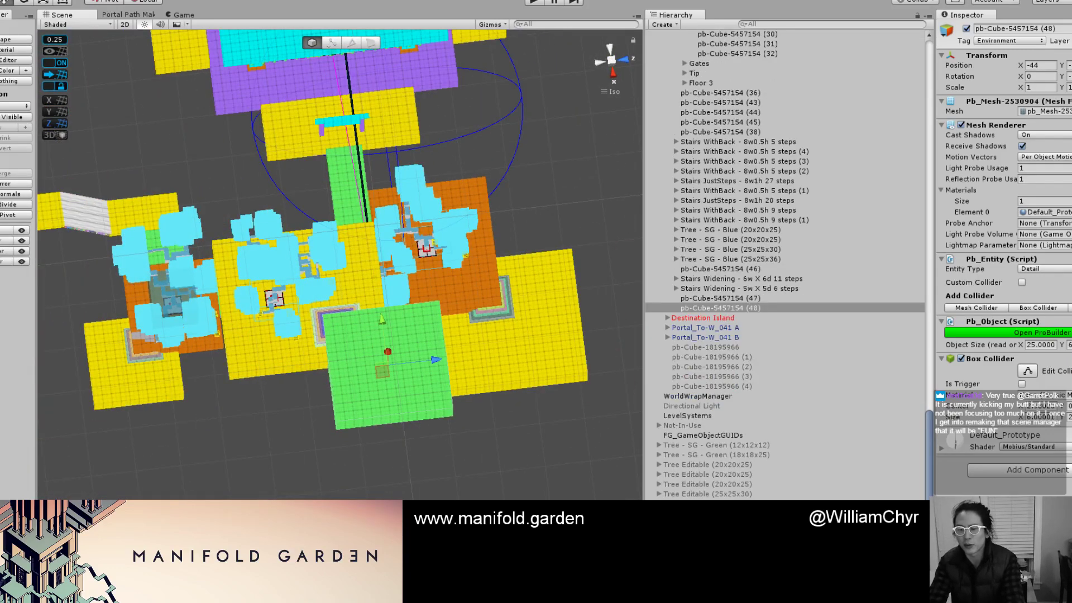
scroll(429, 360, "up", 1)
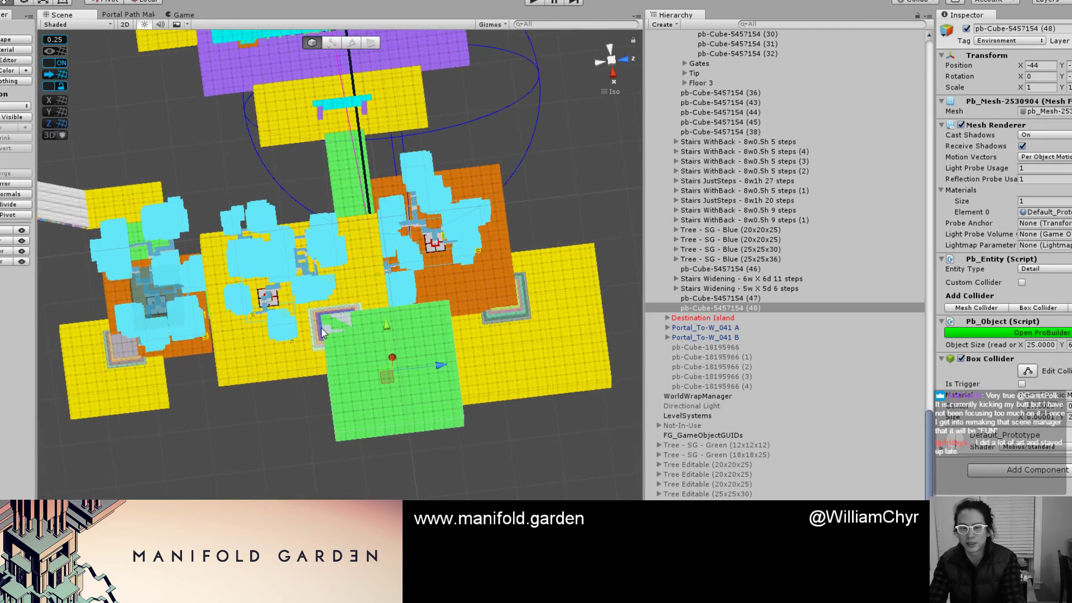
Select the newly placed widening staircases, move them into the Blue Island group, and collapse that group.
left_click(322, 329)
left_click(741, 259)
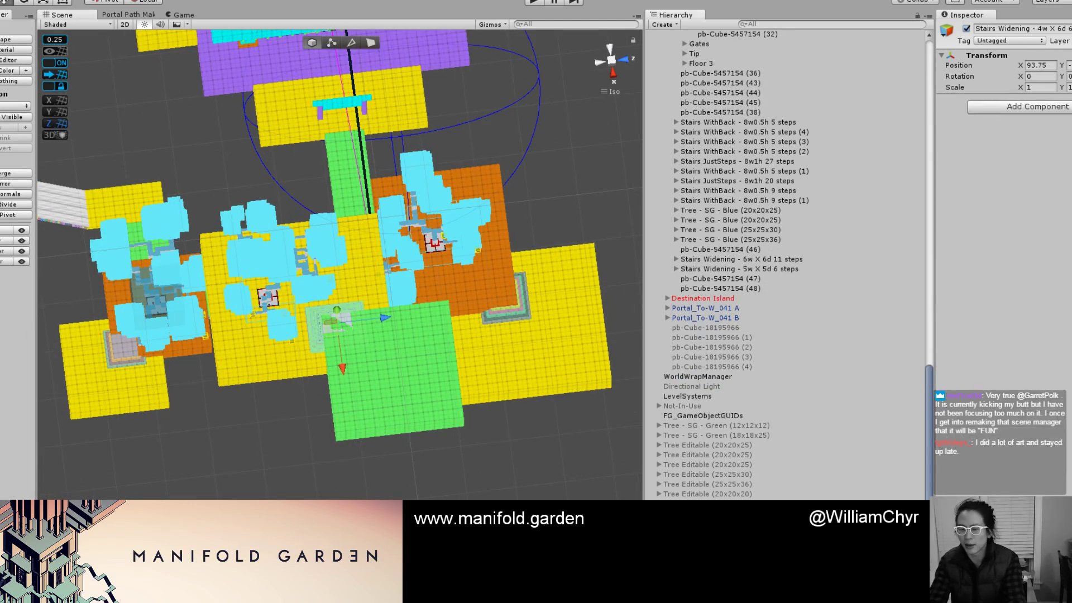
left_click(739, 269, "shift")
scroll(546, 477, "down", 8)
left_click_drag(546, 476, 636, 450, "alt")
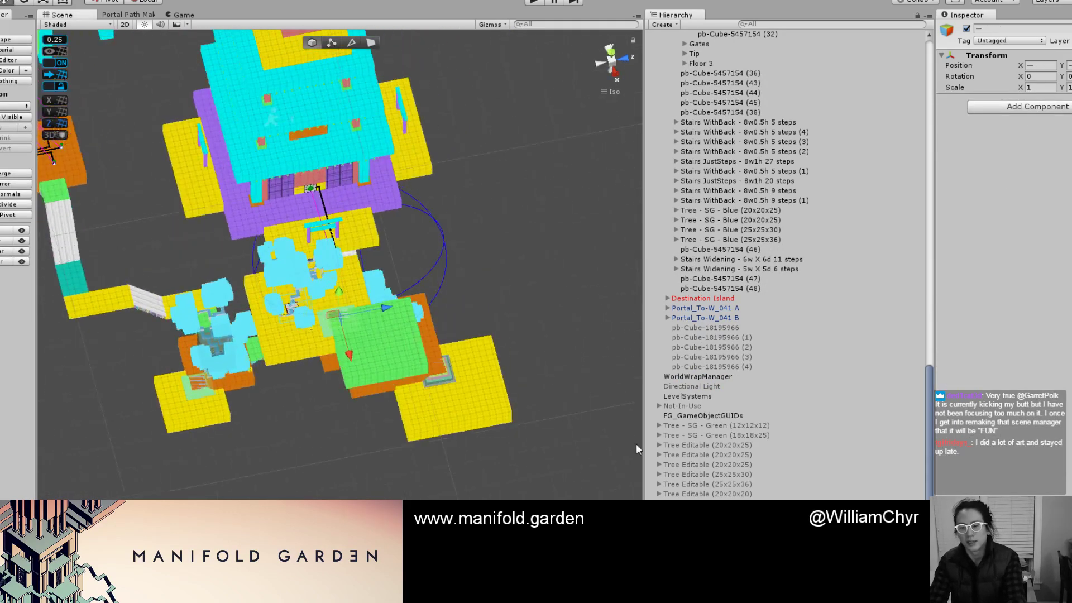
left_click_drag(749, 444, 711, 95)
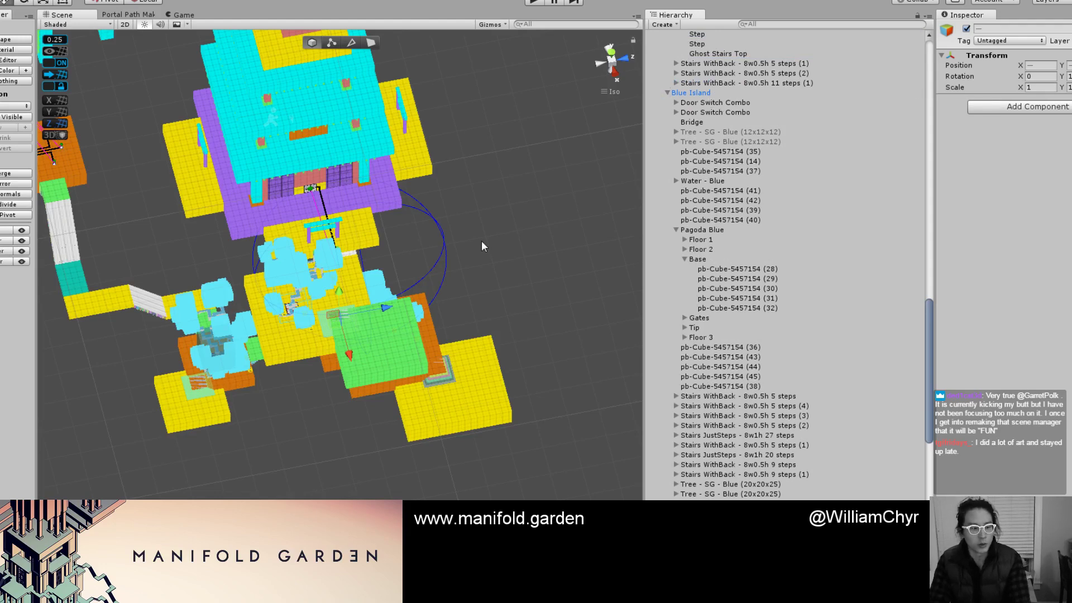
left_click_drag(492, 244, 641, 223, "alt")
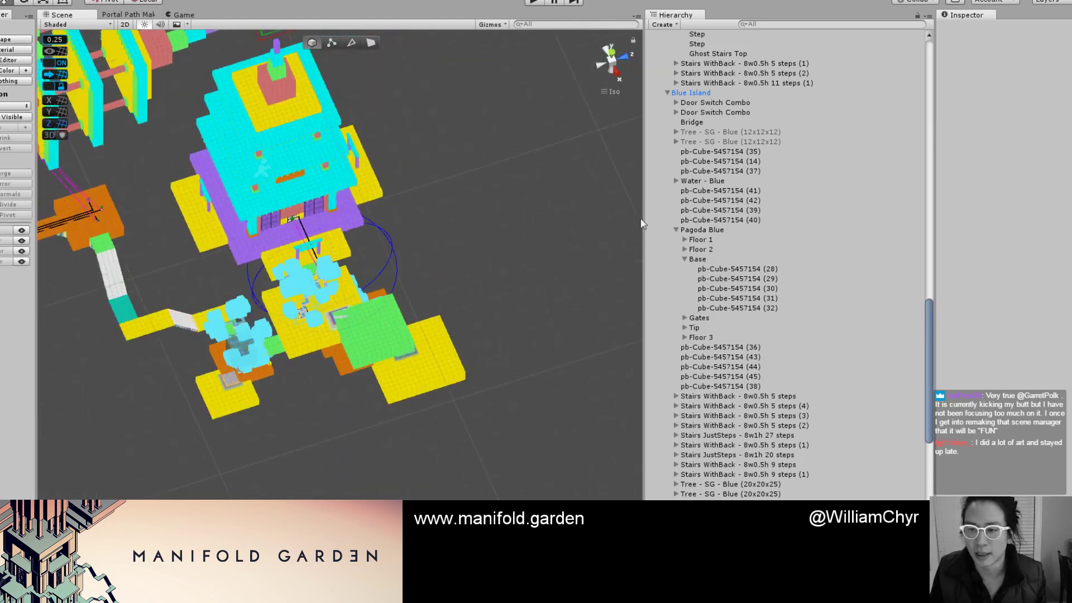
left_click(667, 93)
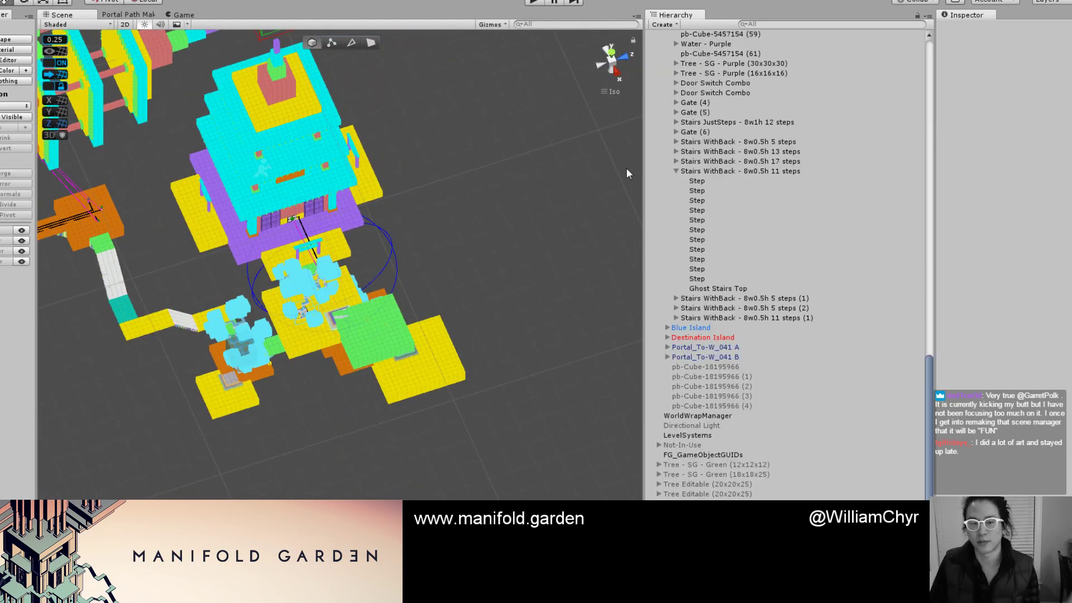
Examine the green platform's placement relative to the surrounding tree platforms from above and at an angle.
scroll(385, 268, "up", 6)
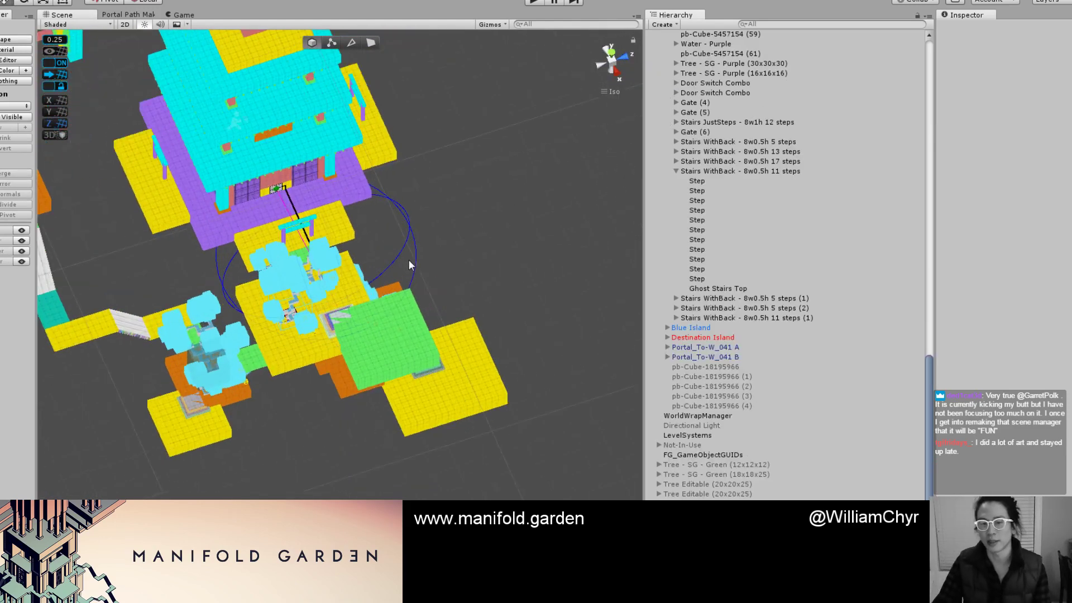
left_click_drag(396, 263, 466, 399, "alt")
scroll(430, 370, "up", 10)
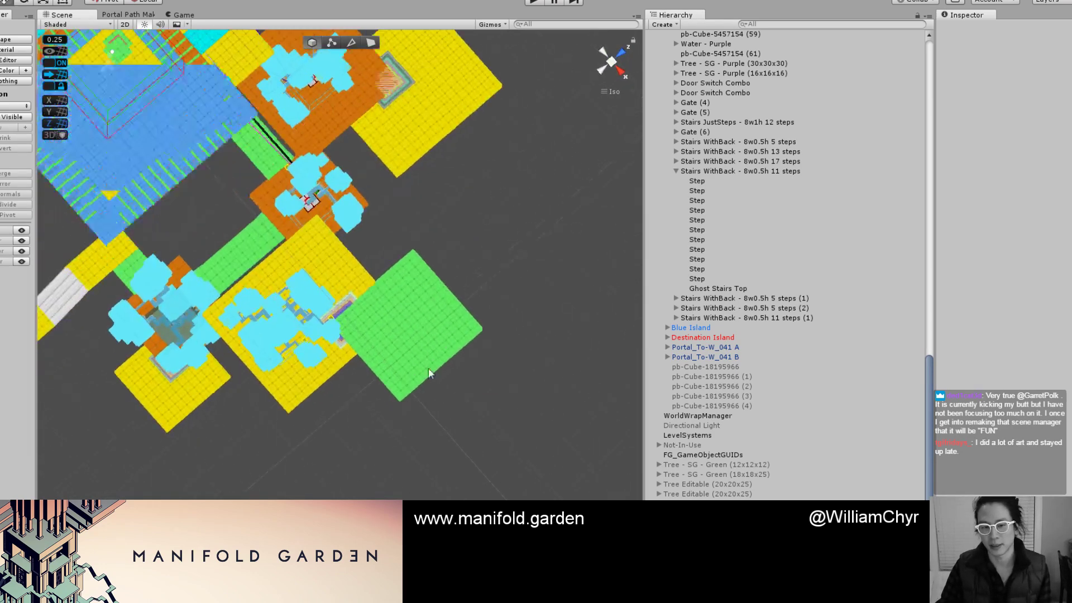
middle_click_drag(391, 437, 426, 420)
left_click_drag(426, 419, 463, 283, "alt")
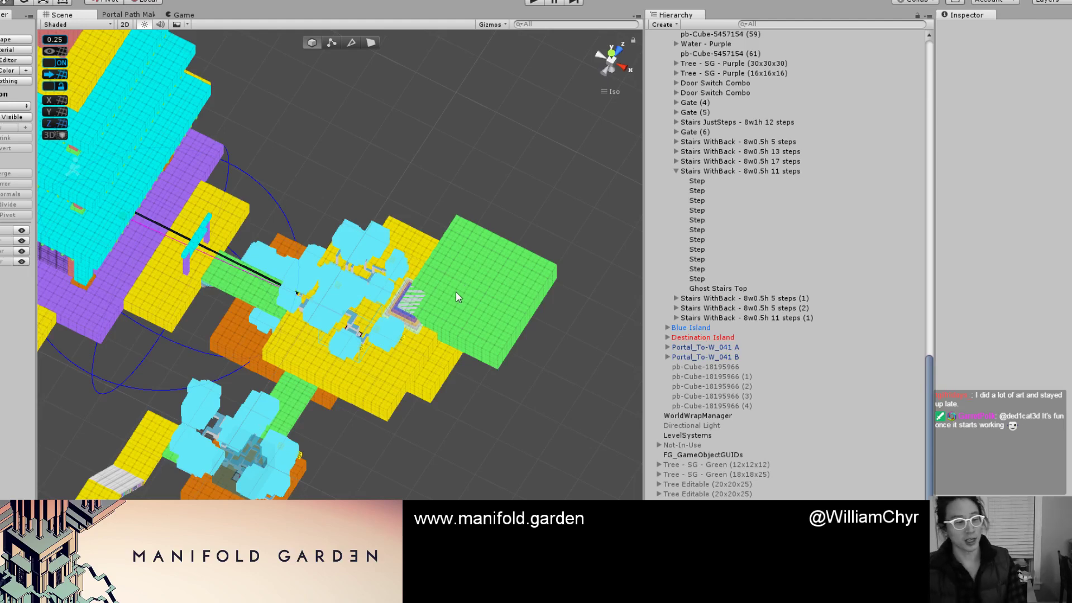
left_click_drag(455, 296, 447, 327, "alt")
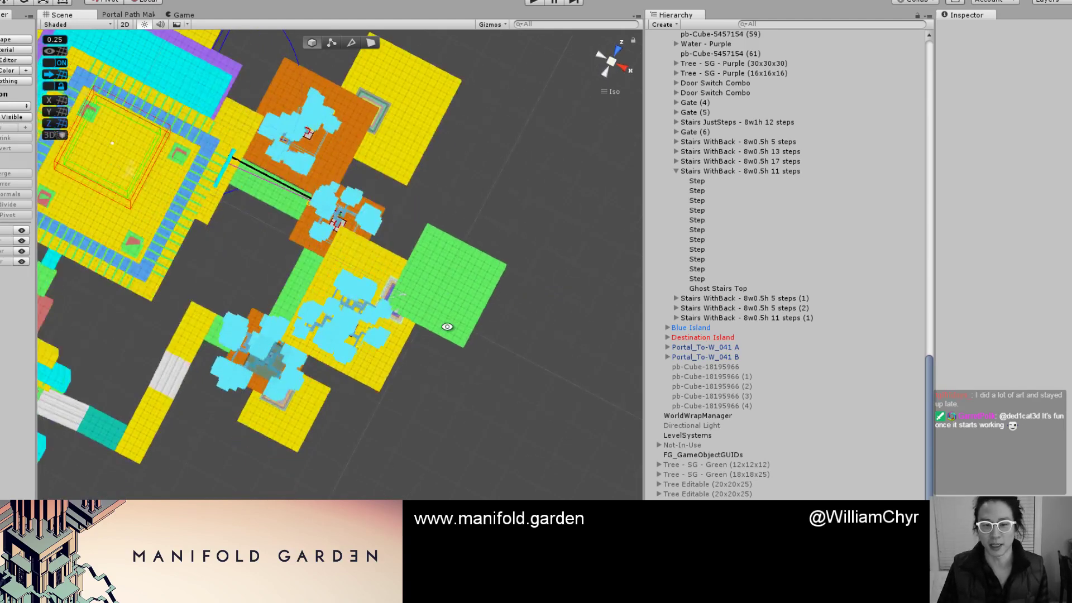
middle_click_drag(435, 232, 462, 290)
left_click_drag(462, 289, 404, 206, "alt")
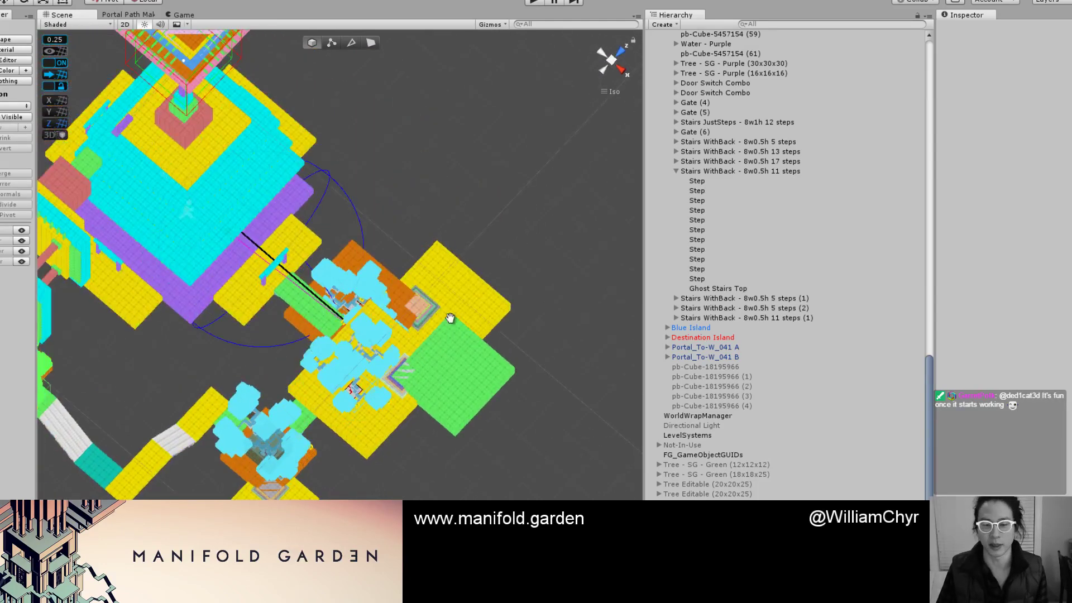
left_click_drag(450, 318, 294, 285, "alt")
middle_click_drag(294, 284, 262, 140)
left_click_drag(263, 139, 340, 335, "alt")
scroll(347, 394, "up", 5)
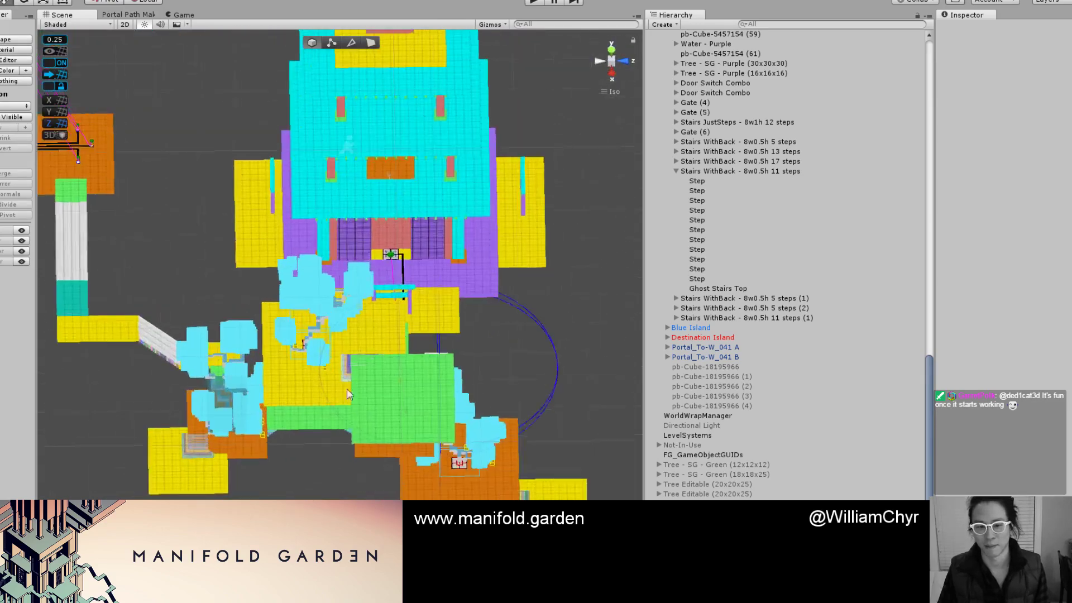
Review the platform layout around the whole pagoda, and select the orange tree platform below it.
left_click_drag(347, 394, 170, 387, "alt")
scroll(386, 292, "down", 10)
scroll(353, 351, "down", 4)
scroll(314, 337, "up", 4)
left_click_drag(313, 337, 266, 283, "alt")
scroll(287, 307, "down", 6)
scroll(410, 407, "up", 5)
left_click_drag(487, 494, 436, 455, "alt")
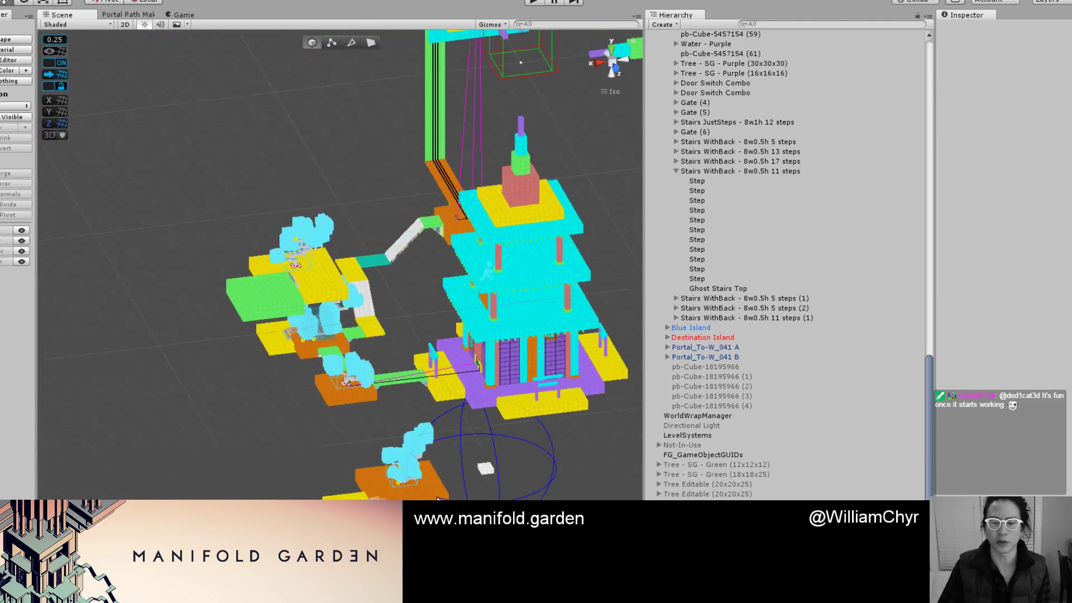
left_click(397, 449)
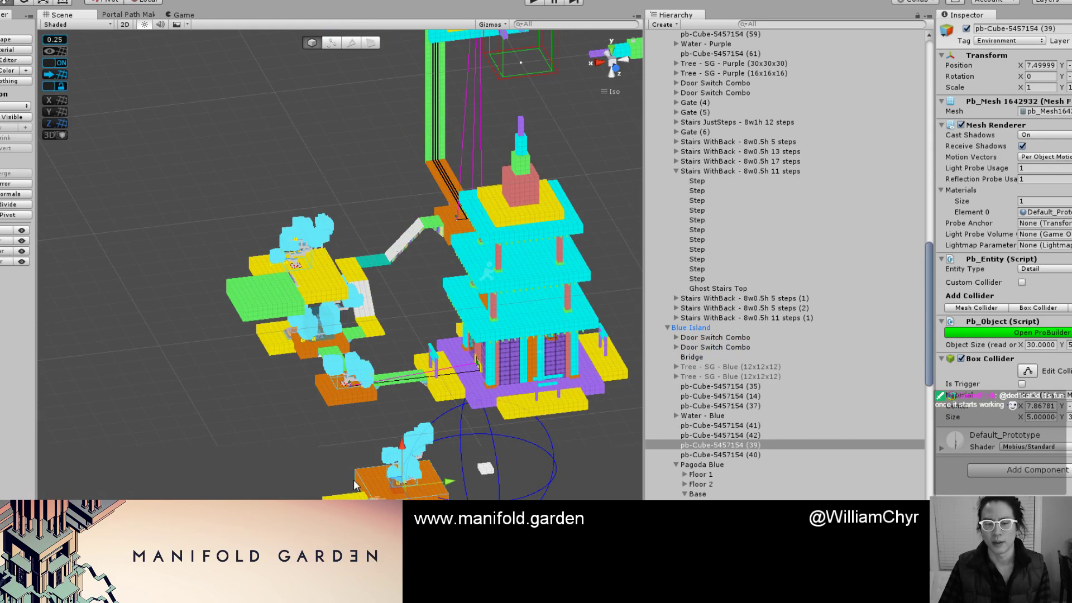
Duplicate the large yellow tree platform that adjoins the green platform near the blue pagoda.
left_click_drag(262, 431, 419, 424, "alt")
scroll(385, 357, "up", 4)
left_click_drag(167, 357, 312, 349, "alt")
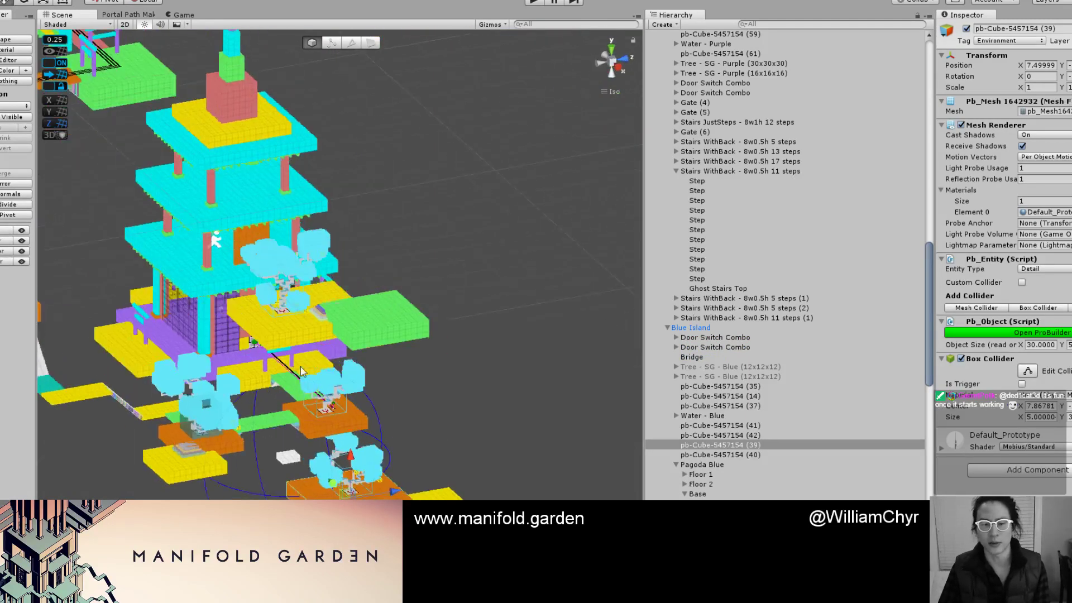
scroll(268, 346, "up", 6)
left_click_drag(225, 341, 342, 431, "alt")
left_click(394, 393)
key("ctrl+d")
scroll(359, 291, "down", 3)
middle_click_drag(342, 430, 360, 314)
scroll(317, 267, "up", 6)
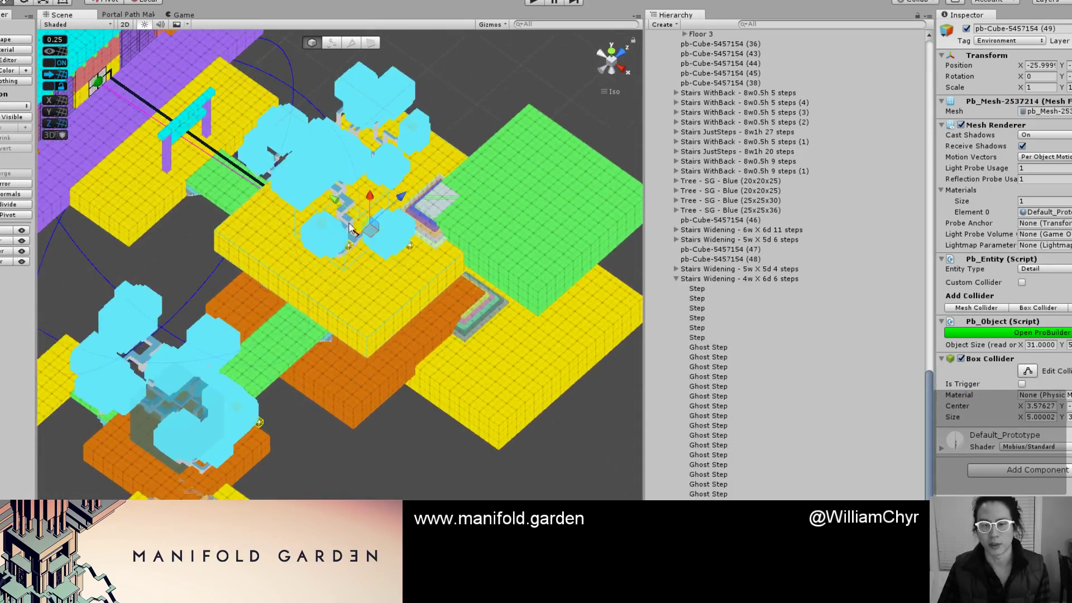
Move the duplicated yellow platform away from its tree to the open area beside the green platform, snapping it to existing geometry.
left_click_drag(334, 217, 462, 346)
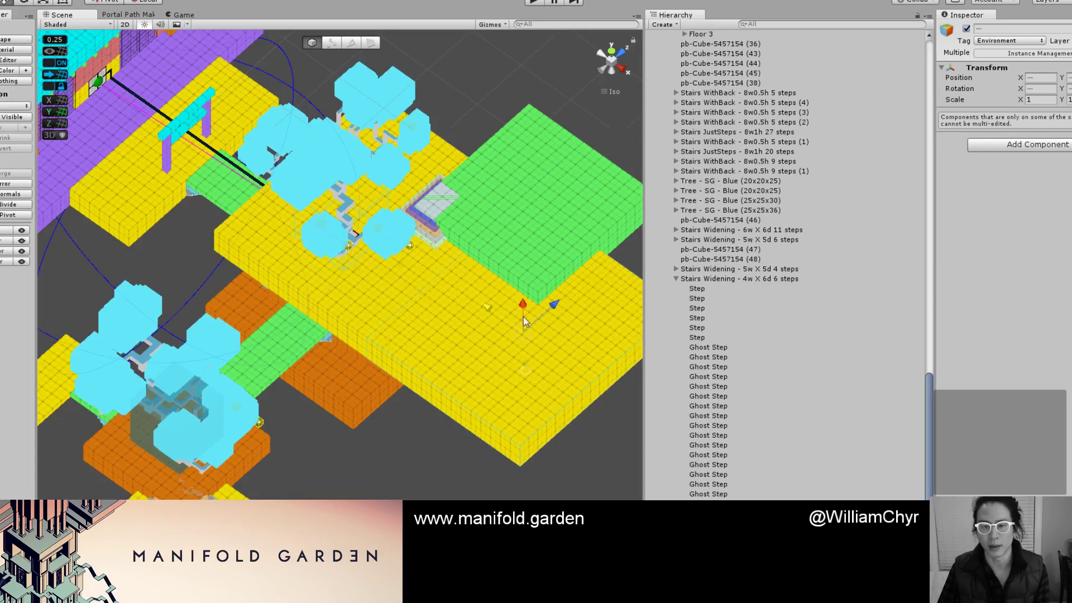
left_click_drag(527, 329, 501, 355)
middle_click_drag(517, 349, 435, 413)
scroll(434, 413, "up", 5)
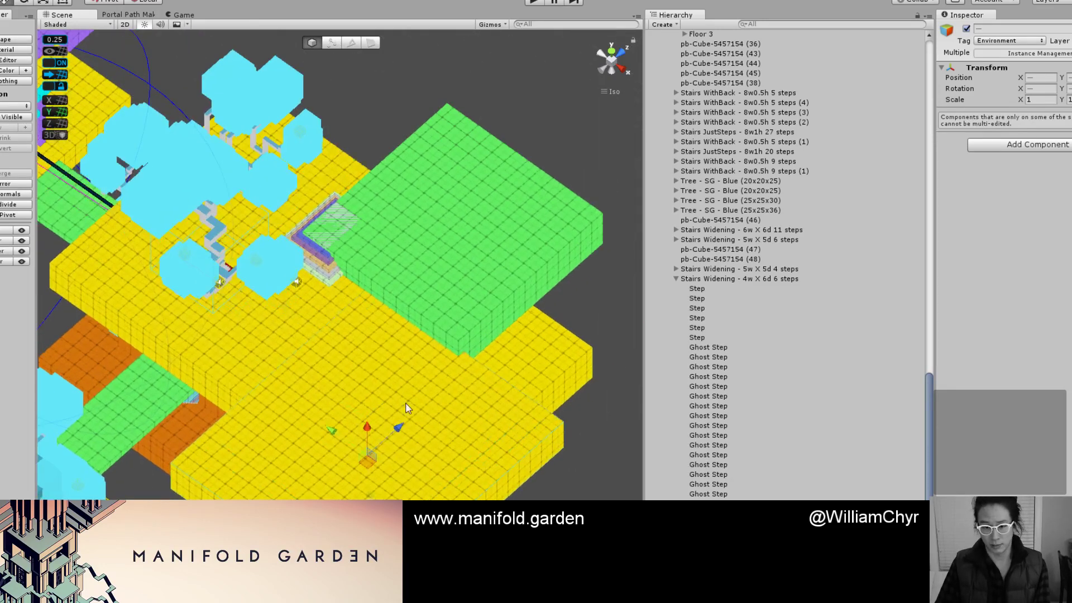
left_click_drag(409, 429, 371, 447)
key("v")
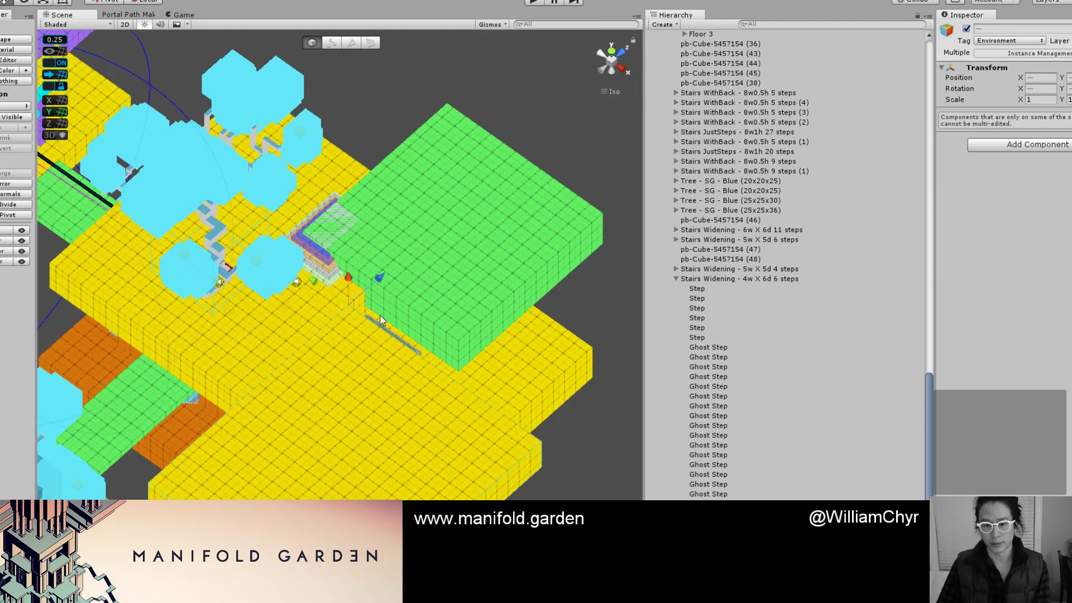
left_click_drag(349, 311, 460, 338)
middle_click_drag(458, 377, 317, 218)
left_click_drag(339, 353, 383, 279, "alt")
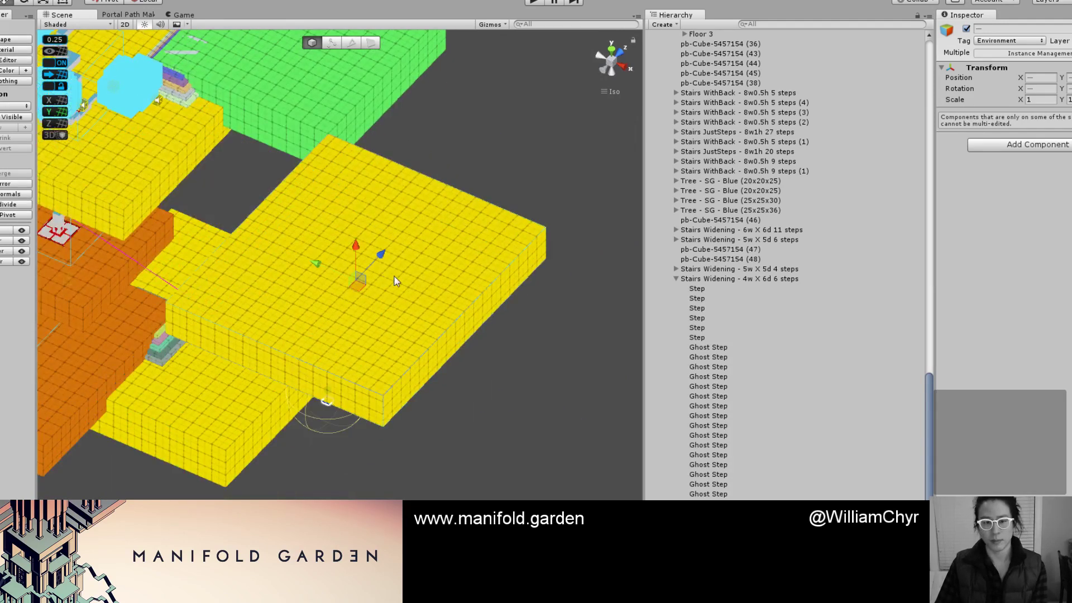
Shrink the duplicated yellow platform into a small block by pulling in two adjacent side faces, making it 11 units along X.
key("g")
left_click(457, 320)
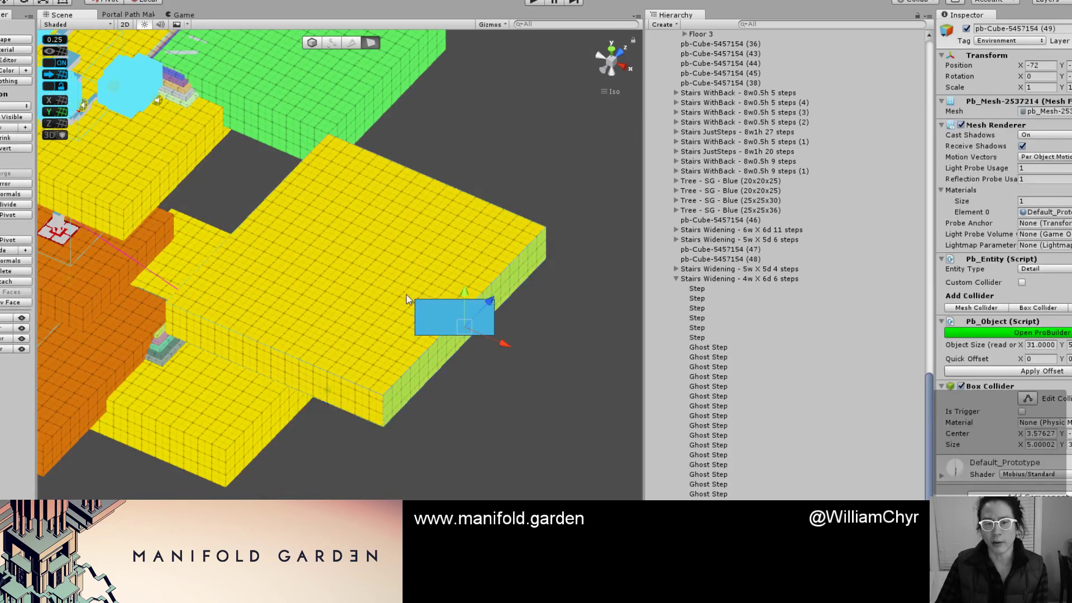
left_click_drag(487, 318, 370, 264)
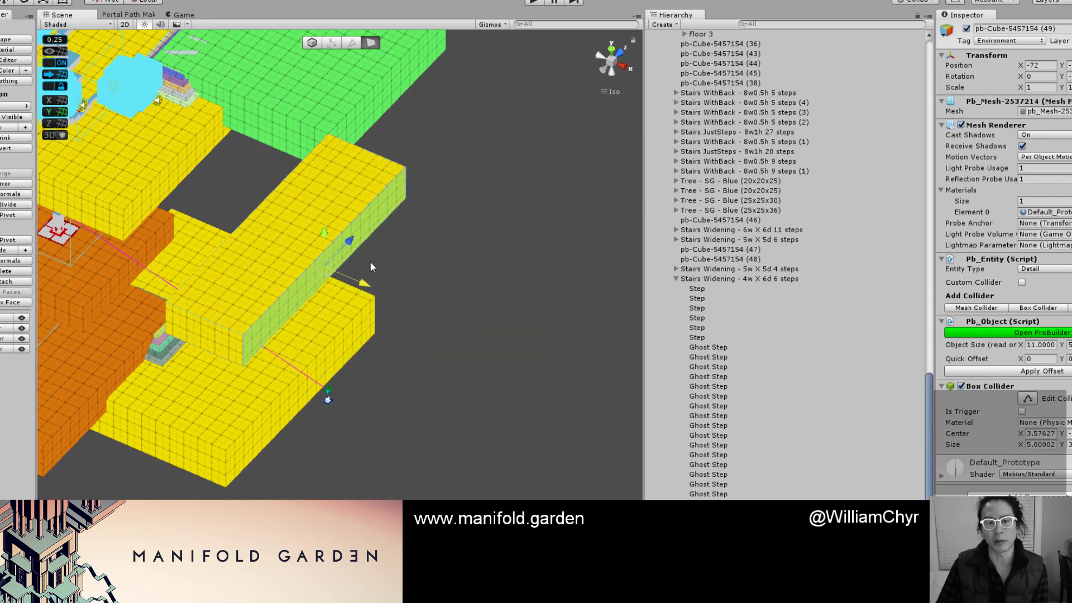
left_click(223, 343)
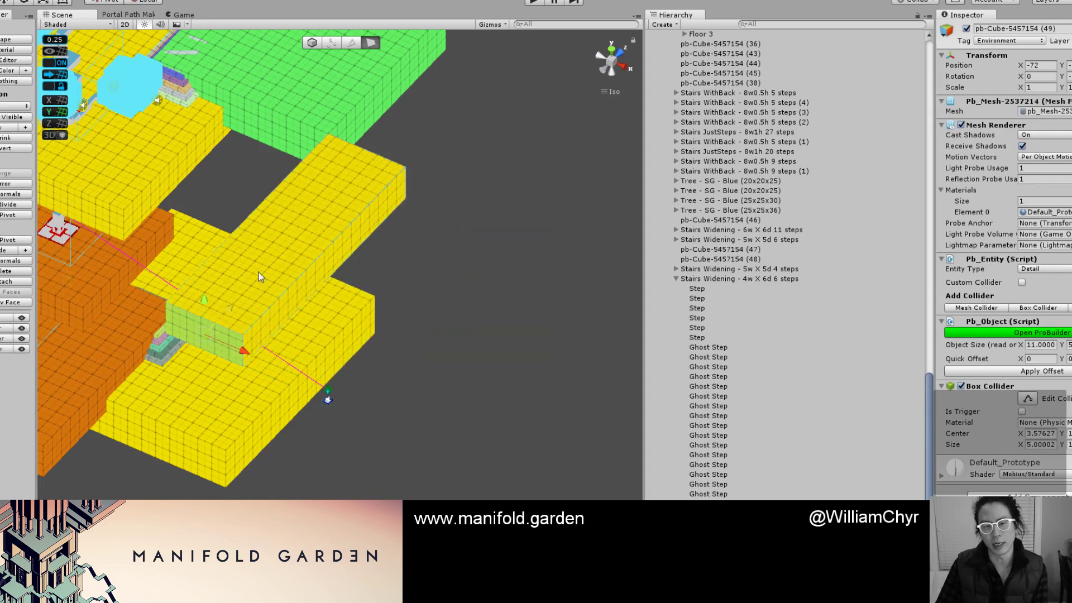
left_click_drag(223, 344, 370, 186)
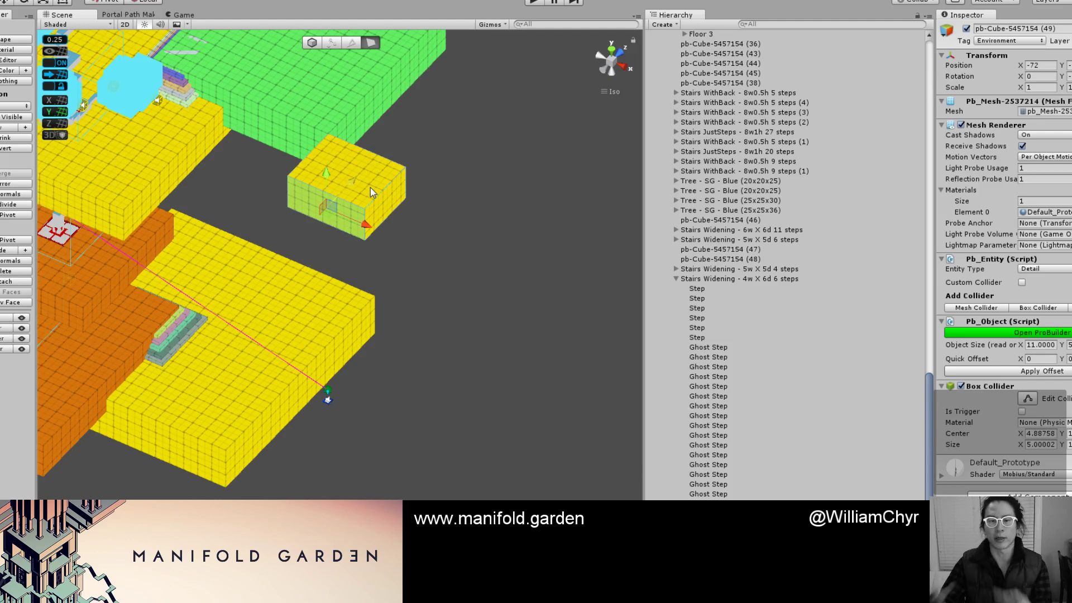
Recentre the small yellow block's pivot and move the block up against the green platform's near edge.
scroll(372, 178, "up", 6)
key("g")
key("ctrl+j")
scroll(373, 170, "up", 3)
middle_click_drag(362, 171, 386, 378)
scroll(385, 377, "up", 4)
left_click_drag(344, 335, 253, 266)
Extend the yellow block's outer end face until the block is 16 units along X.
key("g")
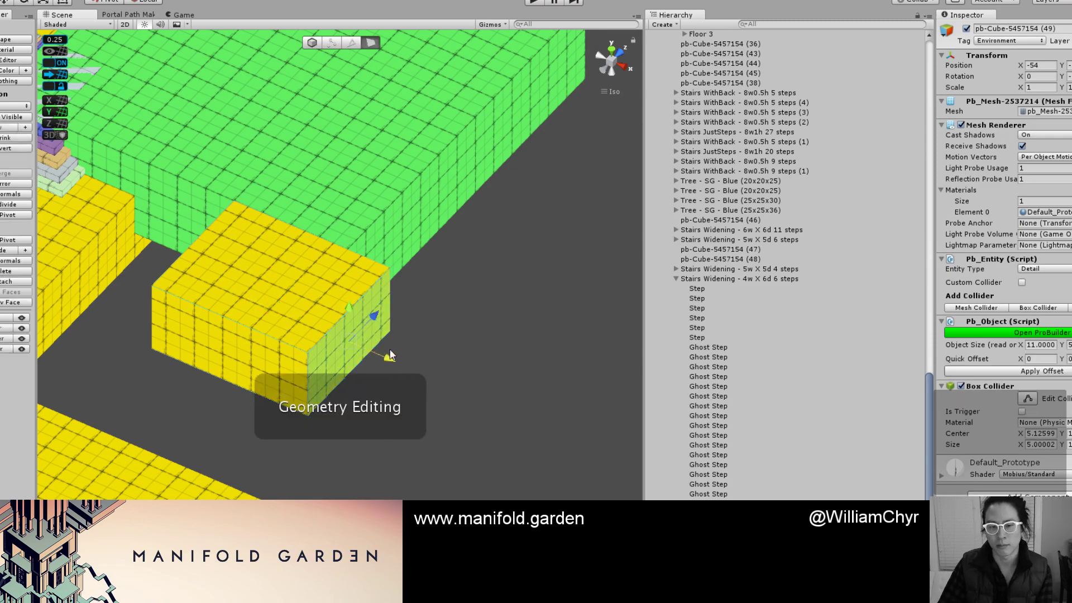
left_click_drag(389, 355, 457, 388)
scroll(415, 312, "down", 5)
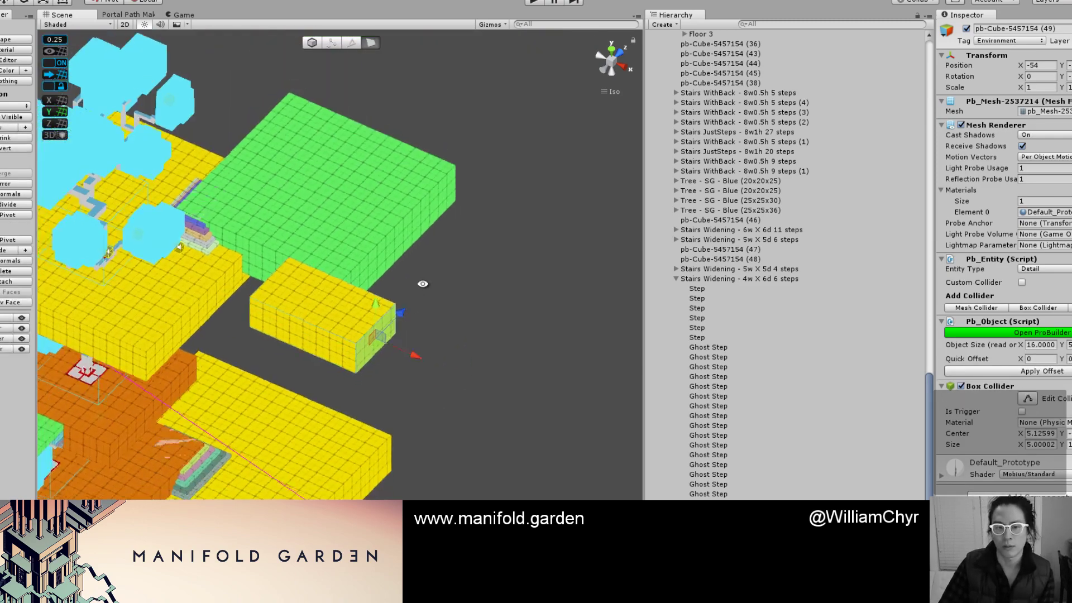
left_click_drag(422, 284, 380, 331, "alt")
scroll(346, 329, "up", 3)
key("g")
Move the yellow block along the green platform to its far outer corner, opposite the tree platform.
left_click_drag(334, 305, 361, 266, "alt")
left_click(370, 297)
key("g")
left_click(372, 290)
key("g")
left_click(270, 336)
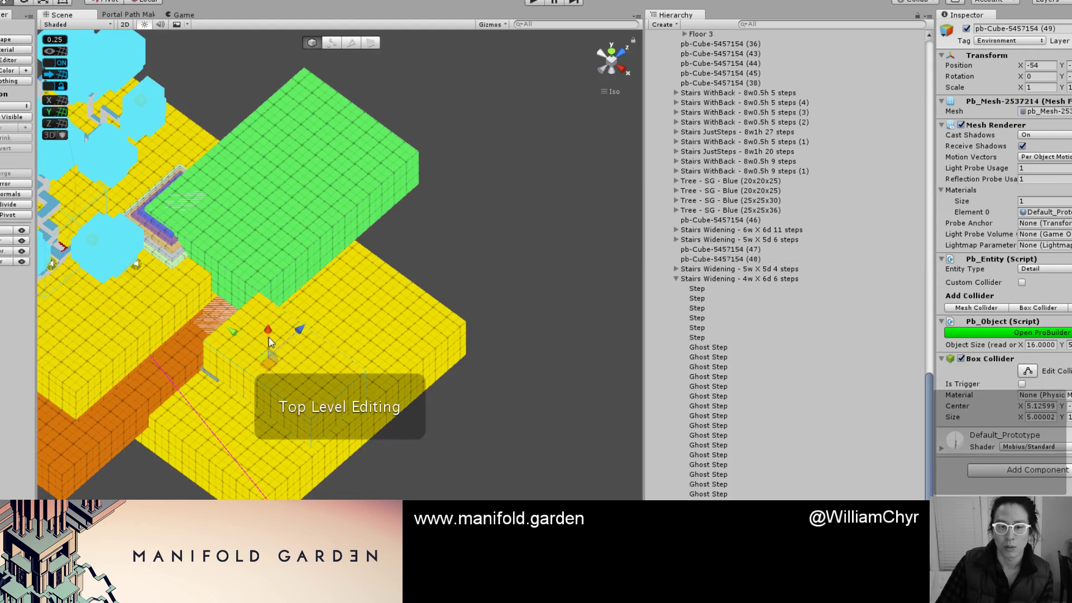
left_click_drag(310, 335, 466, 202)
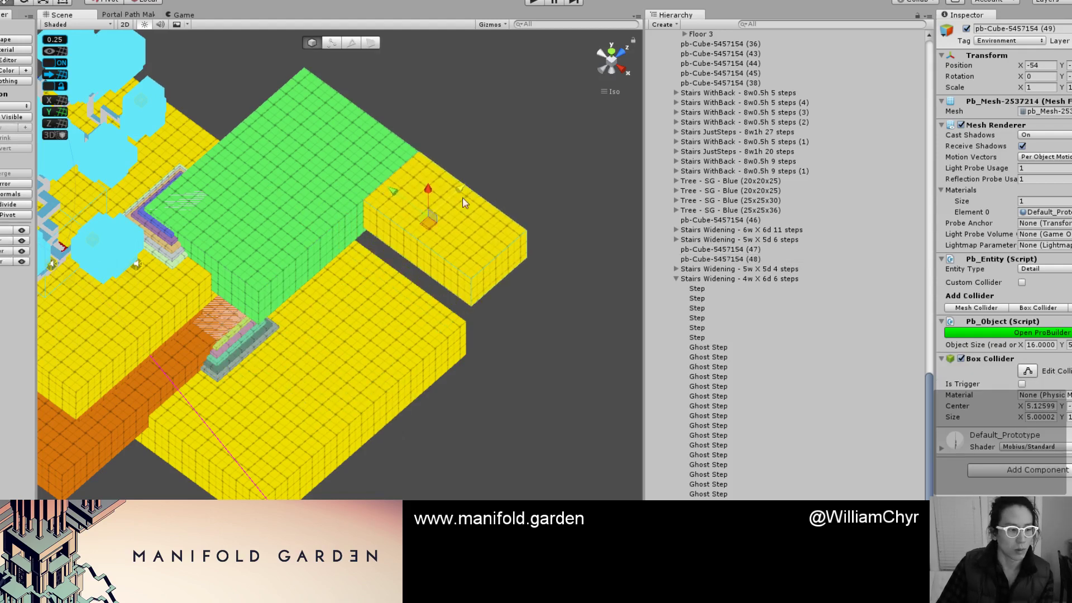
Select all faces of the yellow block at the green platform's outer corner and colour them teal.
key("g")
left_click(454, 220)
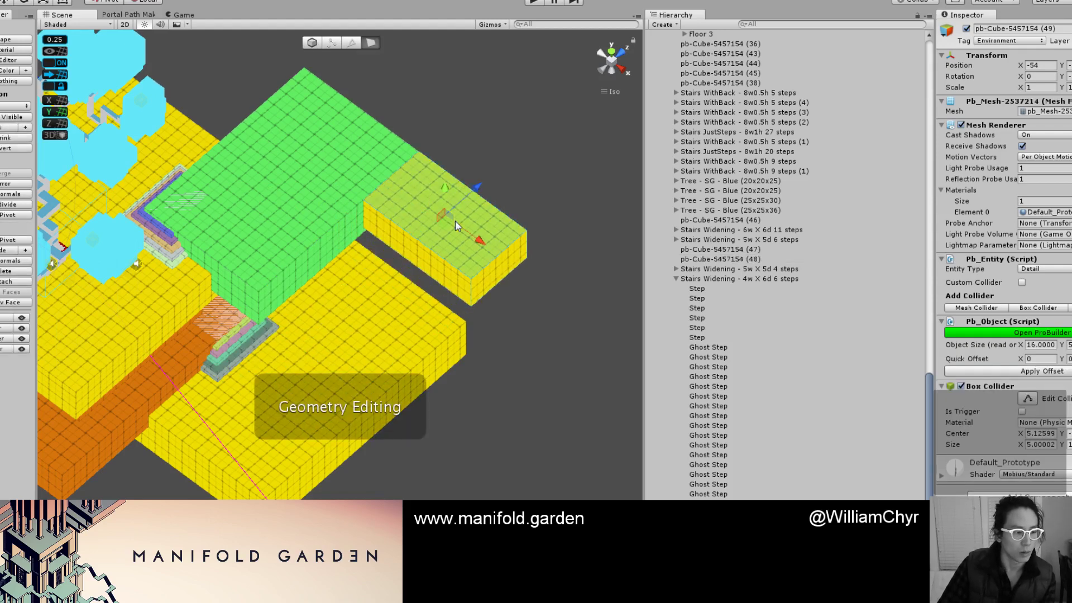
double_click(460, 266)
key("alt+shift+4")
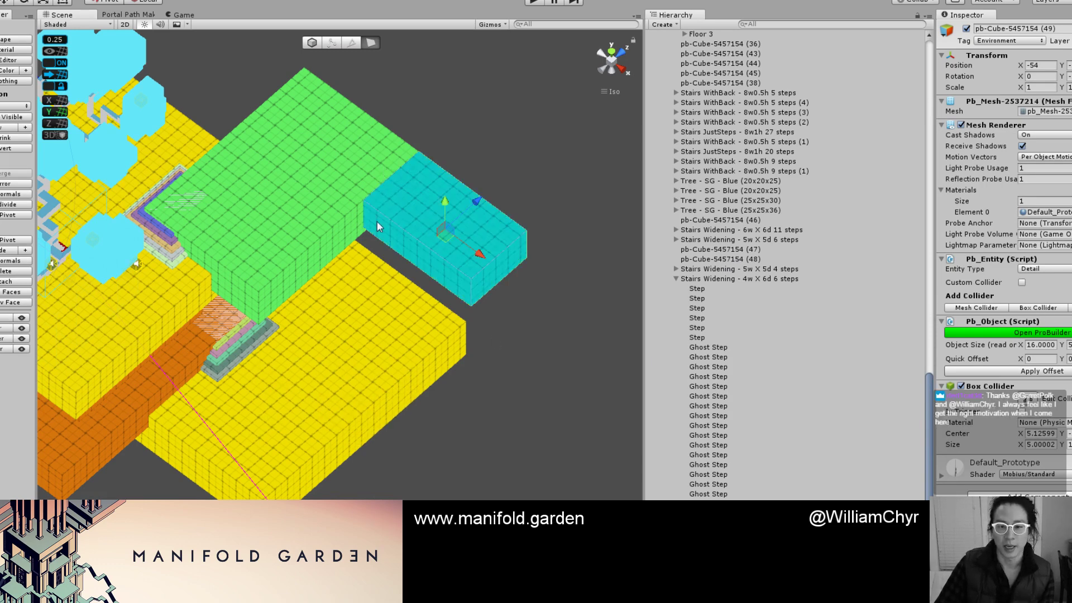
Extend the teal block's near side face along the green platform's edge and recentre the block's pivot.
left_click(399, 233)
left_click_drag(441, 223, 416, 251)
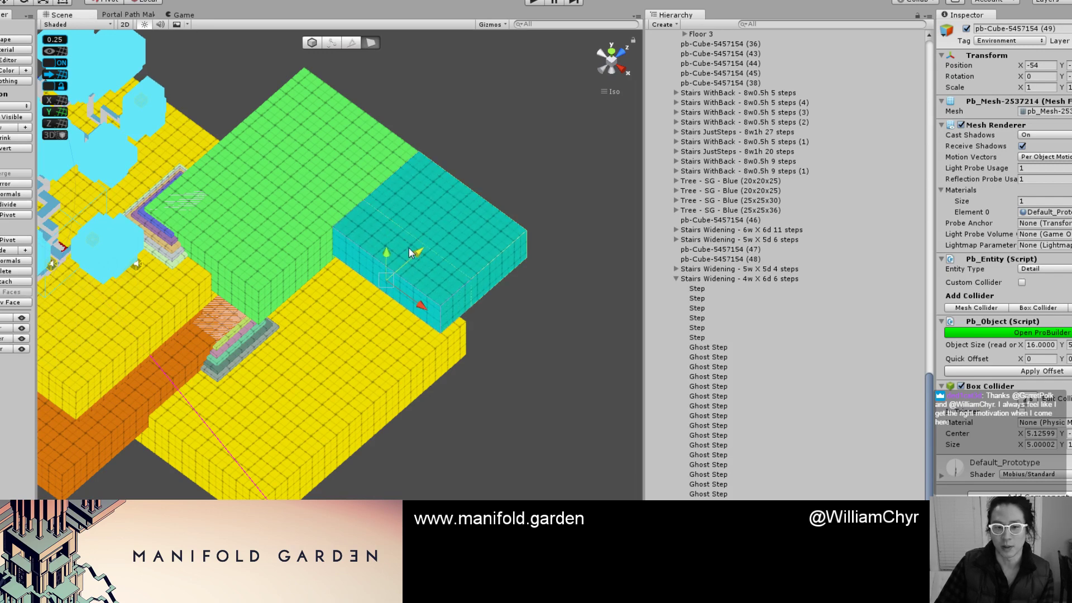
key("k")
Raise the teal block's bottom face to make it a platform 3 units thick.
scroll(414, 226, "down", 5)
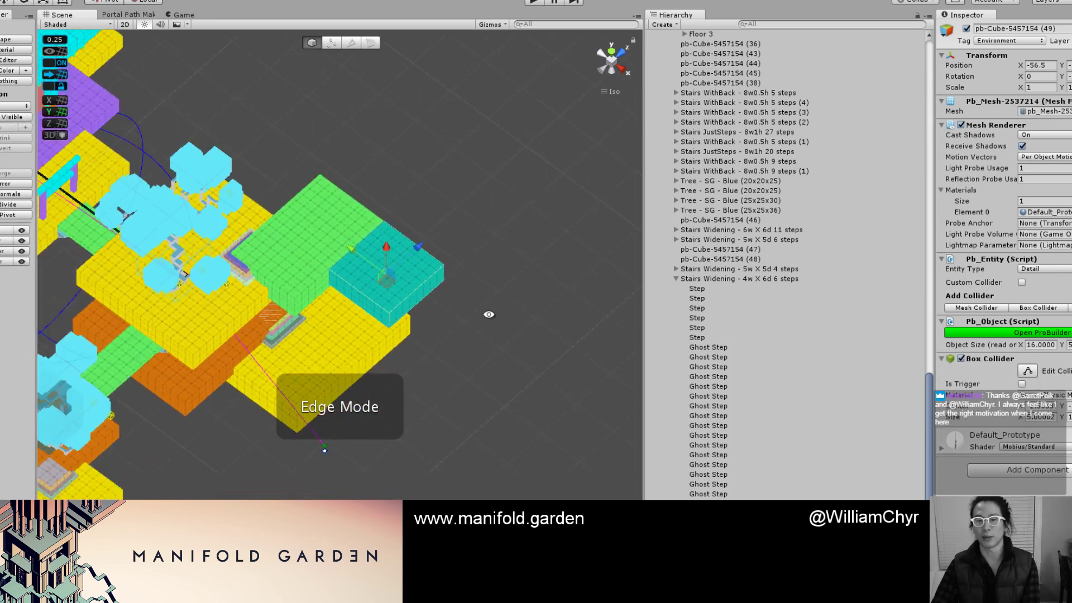
left_click_drag(488, 314, 432, 261, "alt")
left_click(430, 261)
scroll(446, 232, "down", 2)
left_click_drag(457, 209, 340, 153, "alt")
key("g")
left_click(340, 140)
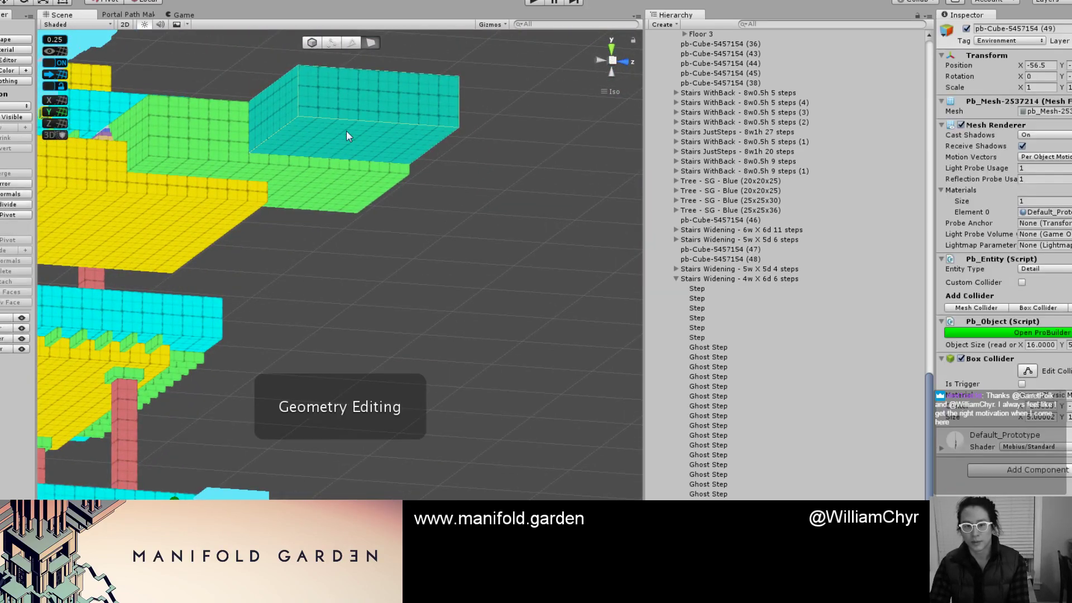
left_click(346, 134)
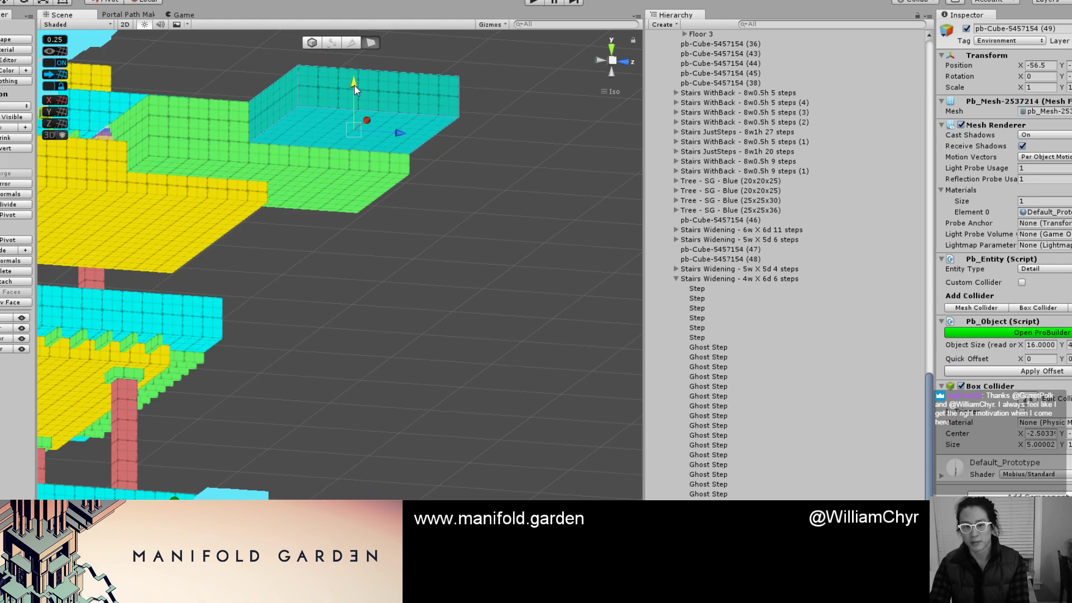
key("g")
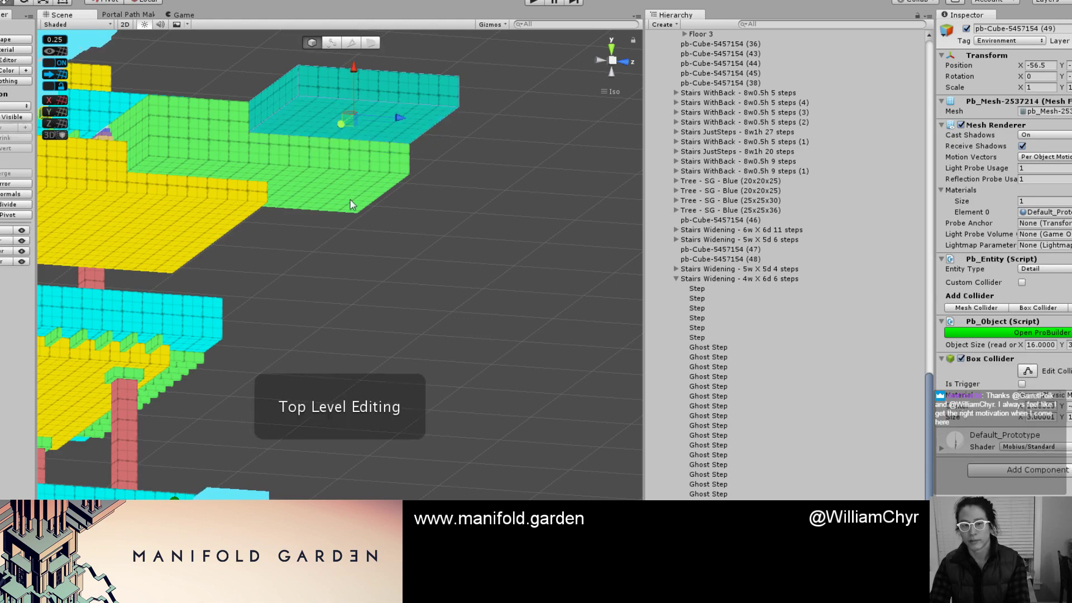
key("h")
Examine from the side and below how the teal platform meets the green platform, selecting the green platform.
left_click_drag(352, 204, 446, 377, "alt")
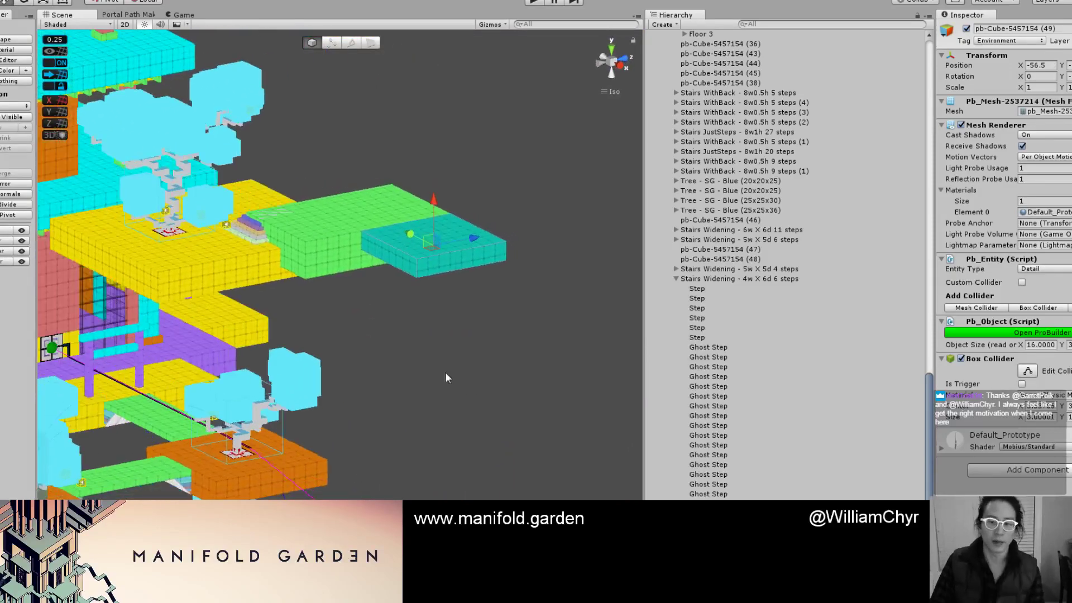
scroll(427, 329, "up", 3)
scroll(420, 311, "down", 3)
left_click_drag(420, 310, 326, 223, "alt")
scroll(459, 273, "up", 4)
left_click(313, 219)
scroll(326, 222, "down", 4)
scroll(327, 229, "down", 2)
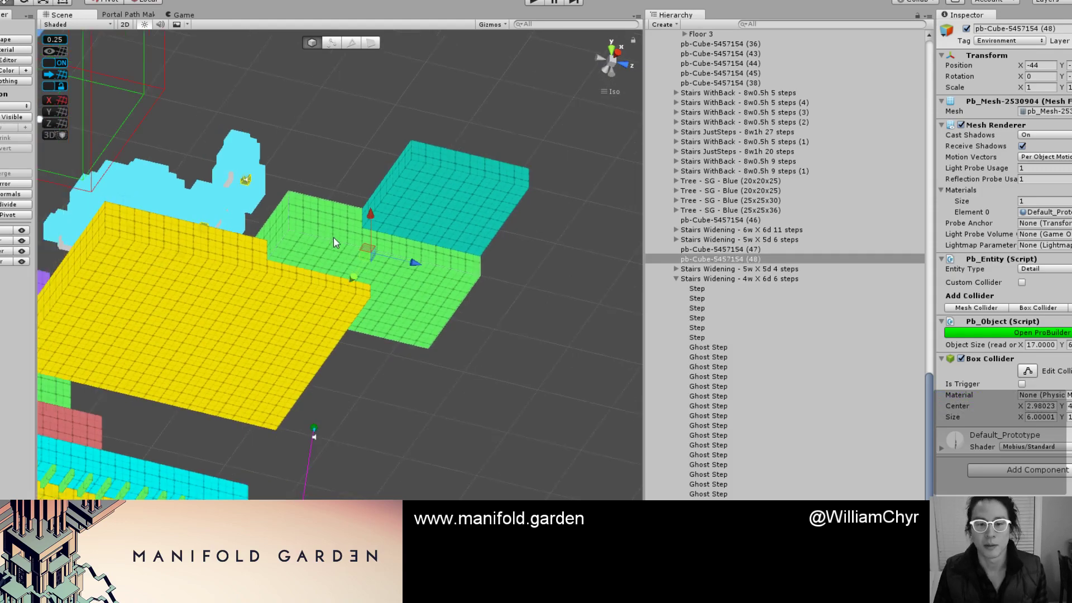
Examine the undersides of the teal, green and yellow platforms with the view turned upside down.
scroll(333, 237, "up", 3)
left_click_drag(323, 350, 305, 188, "alt")
left_click_drag(371, 426, 292, 274, "alt")
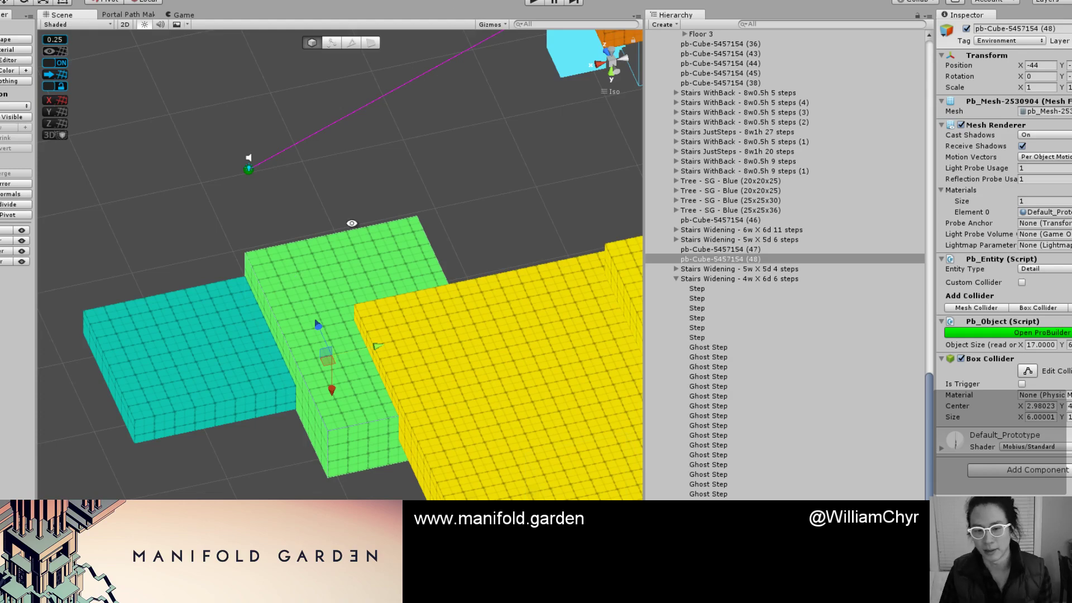
left_click_drag(352, 223, 360, 259, "alt")
left_click_drag(419, 309, 266, 333, "alt")
middle_click_drag(293, 337, 320, 345)
left_click_drag(319, 344, 267, 371, "alt")
scroll(338, 303, "down", 2)
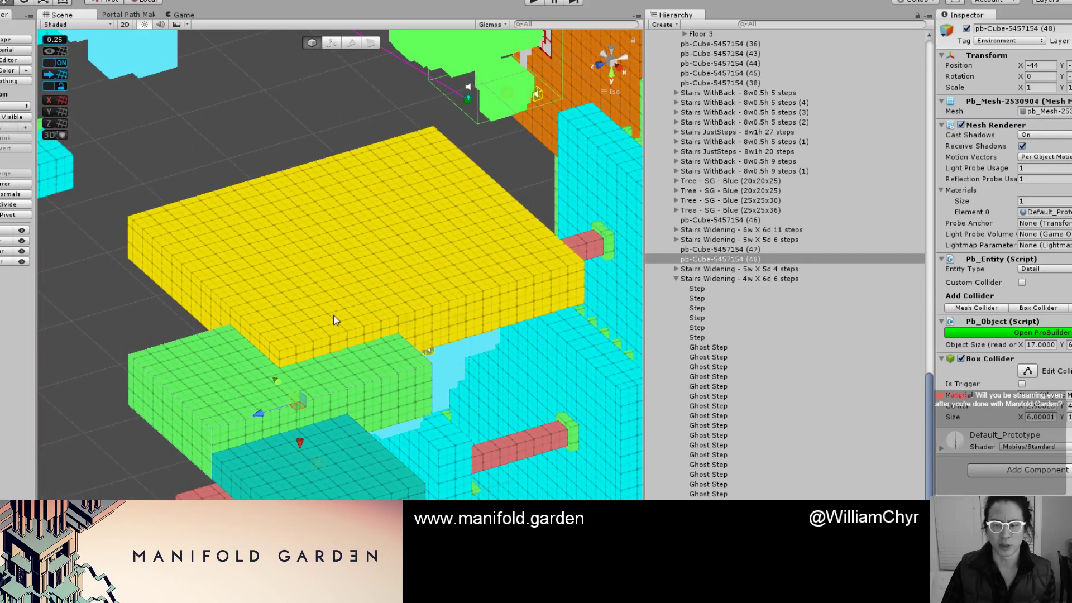
left_click(294, 348)
middle_click_drag(300, 347, 378, 331)
left_click_drag(378, 331, 389, 334, "alt")
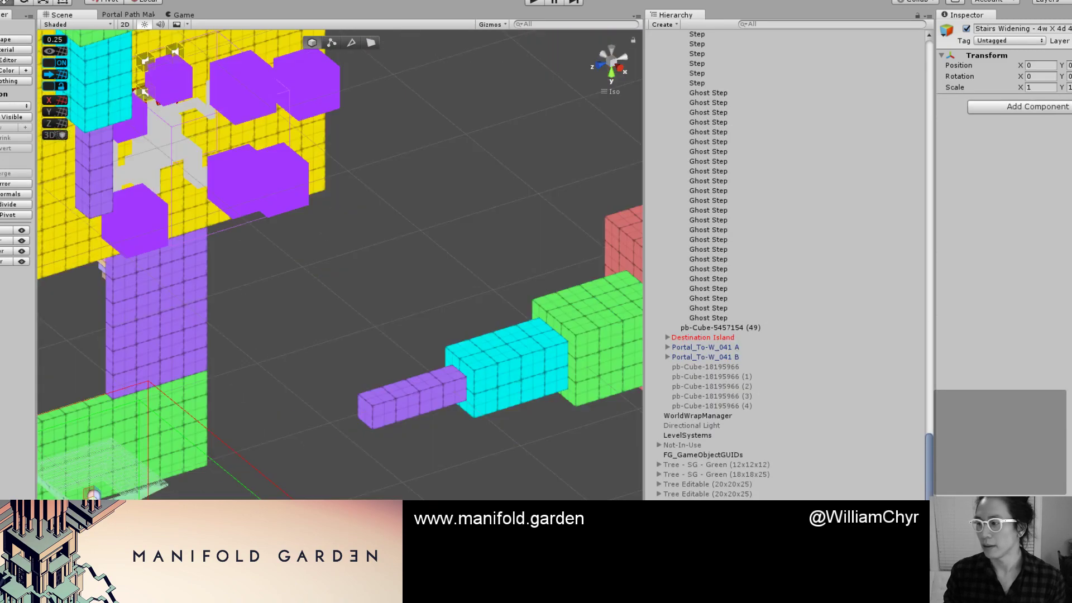
Move the new 4w X 4d widening staircase from the level's centre to X 115 and raise it, in the upside-down view, towards the tree platforms.
scroll(347, 371, "down", 10)
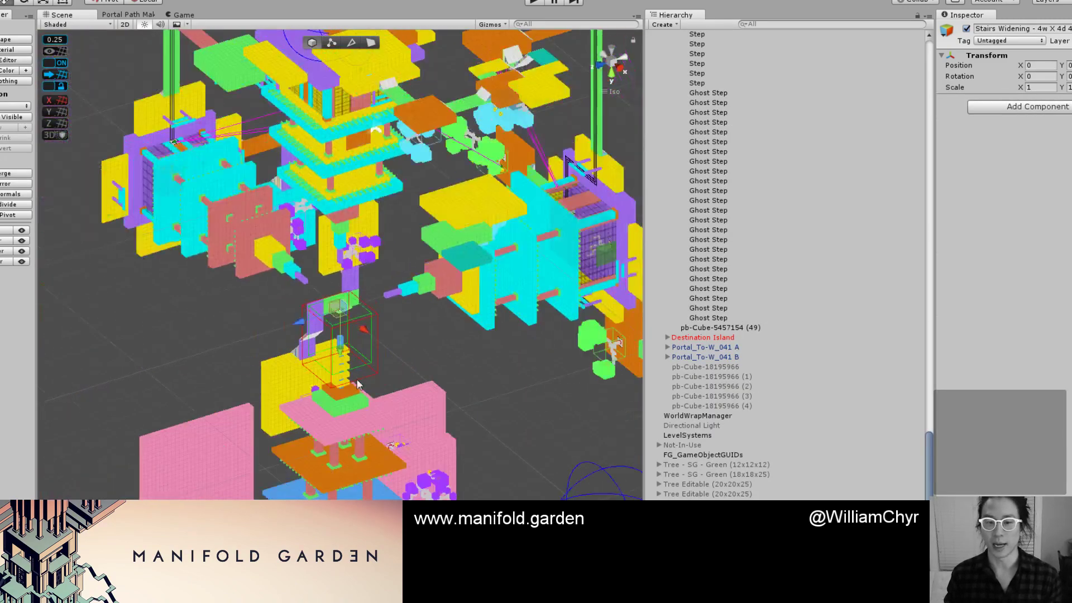
scroll(360, 319, "down", 10)
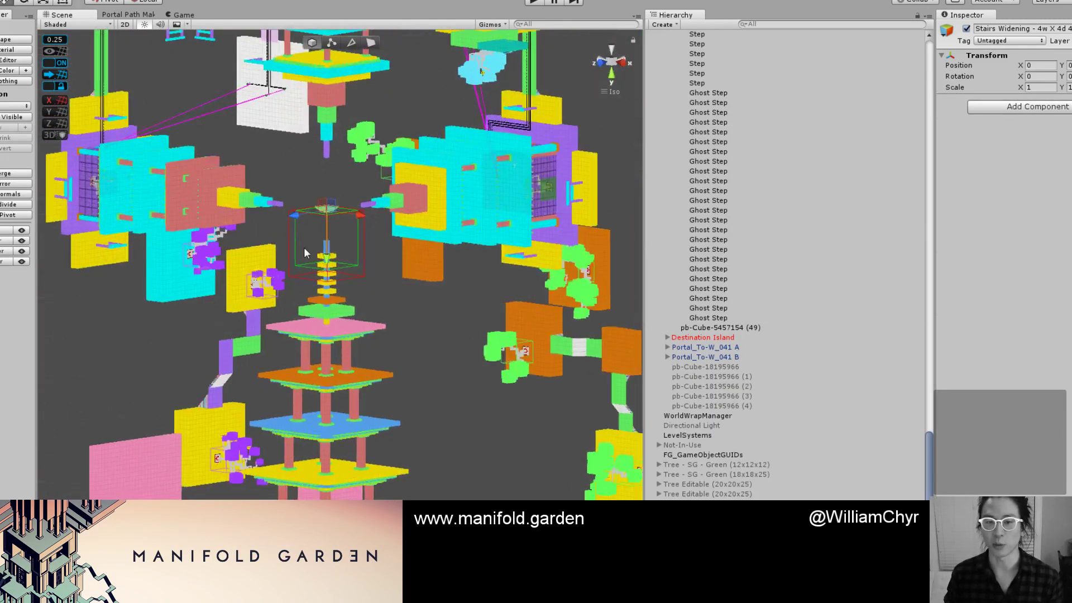
left_click_drag(362, 282, 353, 323, "alt")
scroll(353, 322, "up", 5)
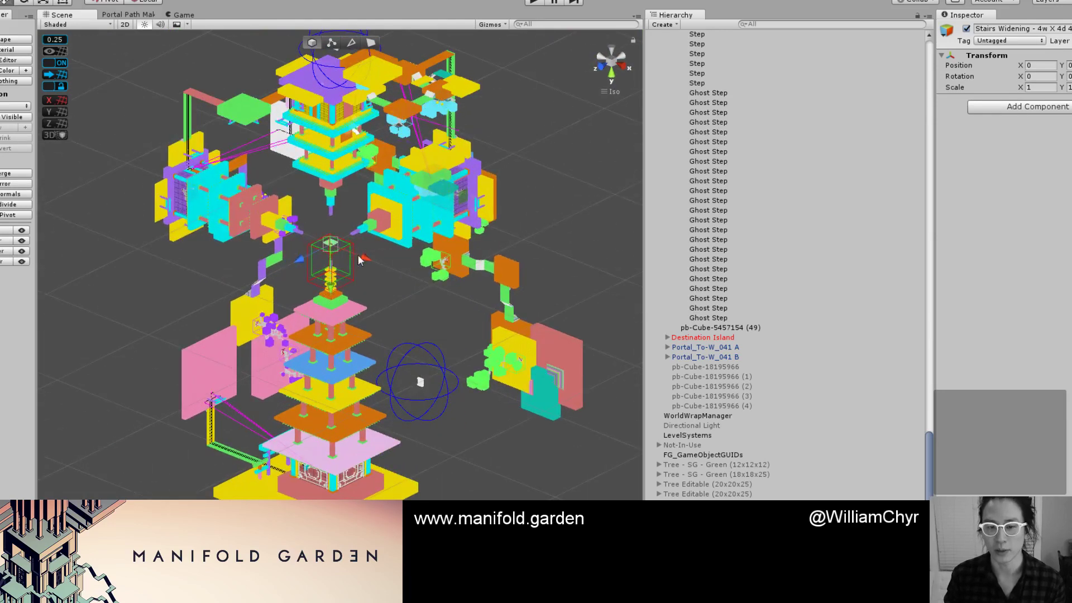
left_click_drag(363, 259, 478, 288)
scroll(479, 335, "up", 5)
middle_click_drag(505, 352, 480, 394)
scroll(407, 234, "down", 5)
left_click_drag(479, 394, 478, 364, "alt")
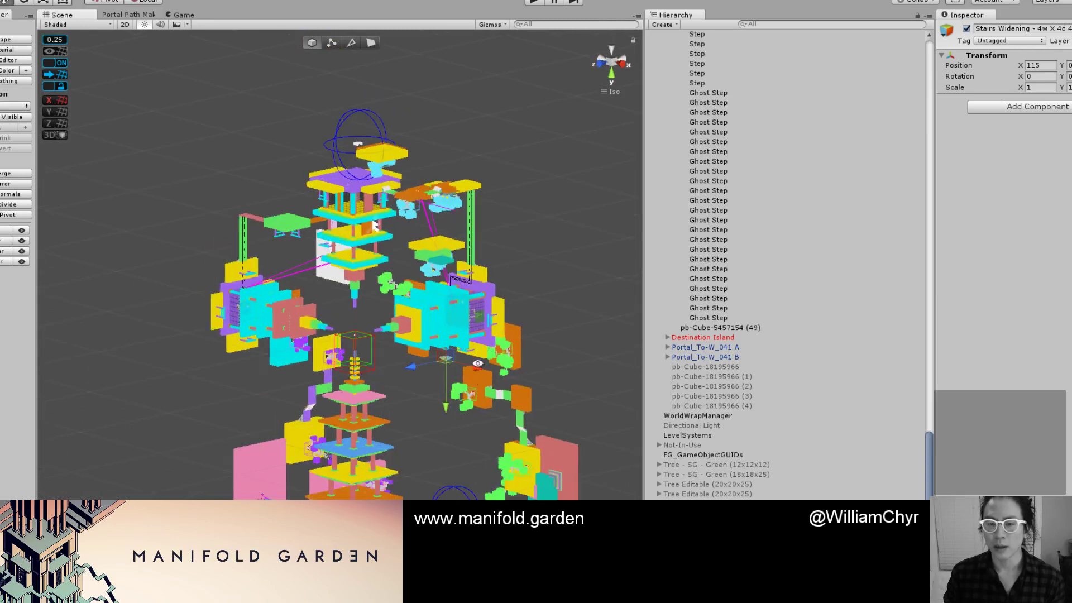
left_click_drag(451, 406, 452, 330)
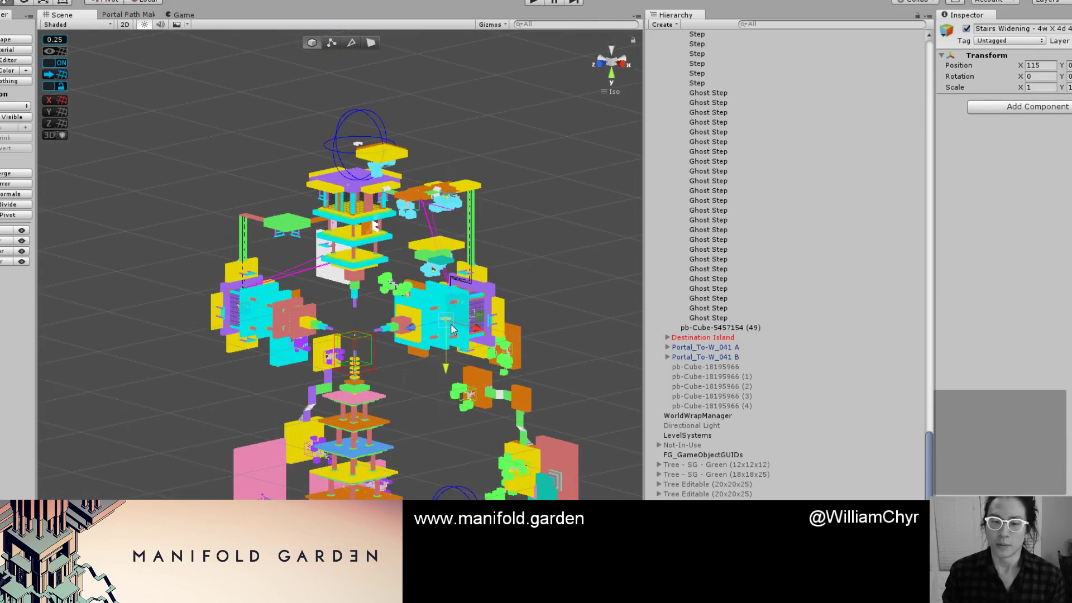
key("f")
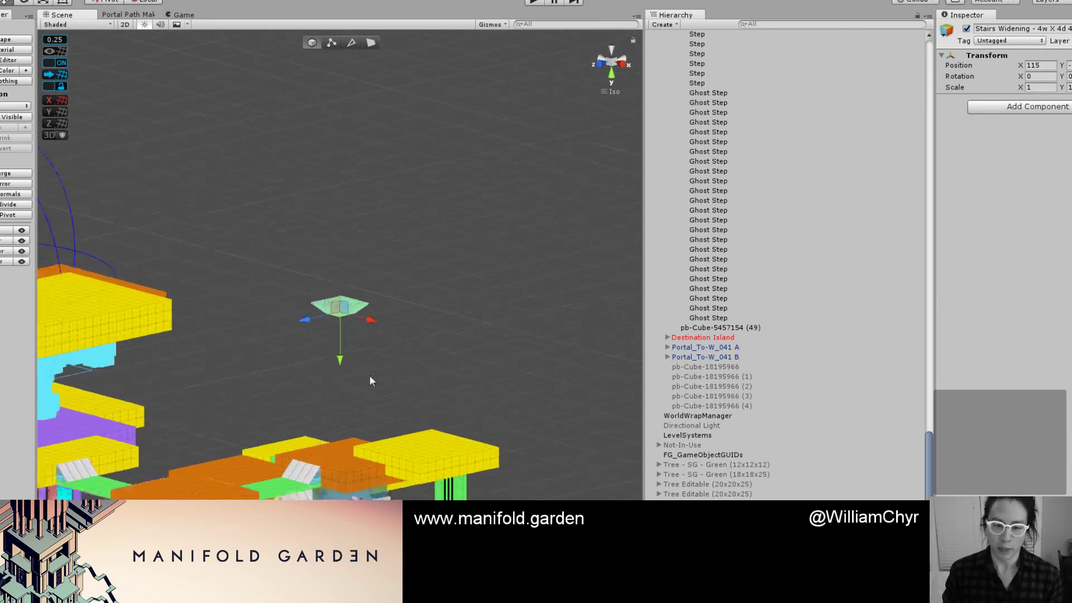
Rotate the 4w X 4d widening staircase 180 degrees about the X axis beside the yellow platform.
scroll(370, 379, "down", 4)
left_click_drag(335, 290, 285, 310, "alt")
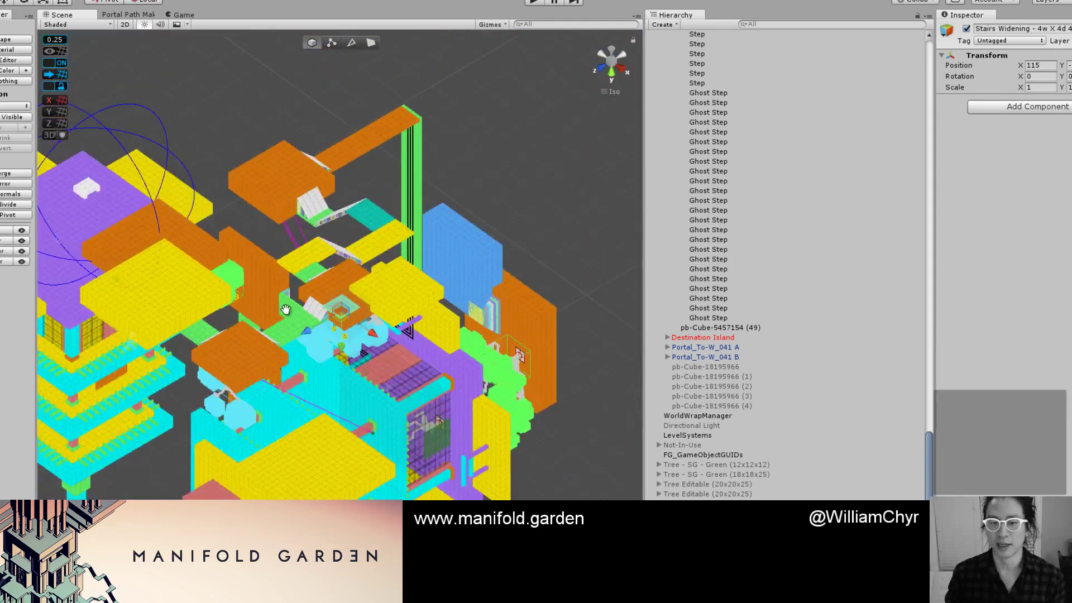
scroll(301, 330, "up", 8)
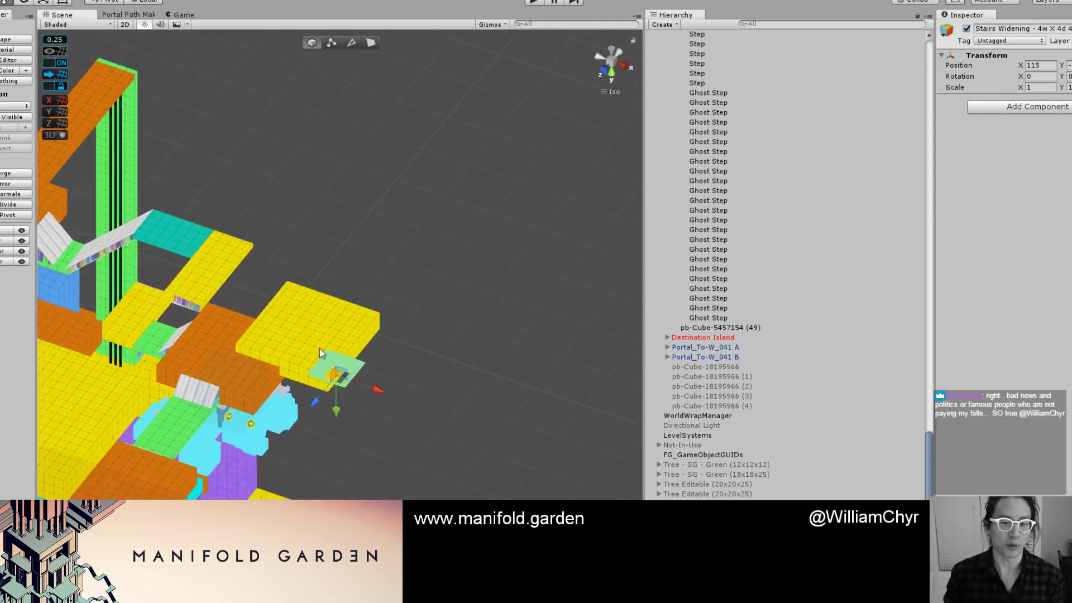
key("e")
left_click_drag(326, 373, 397, 274, "ctrl")
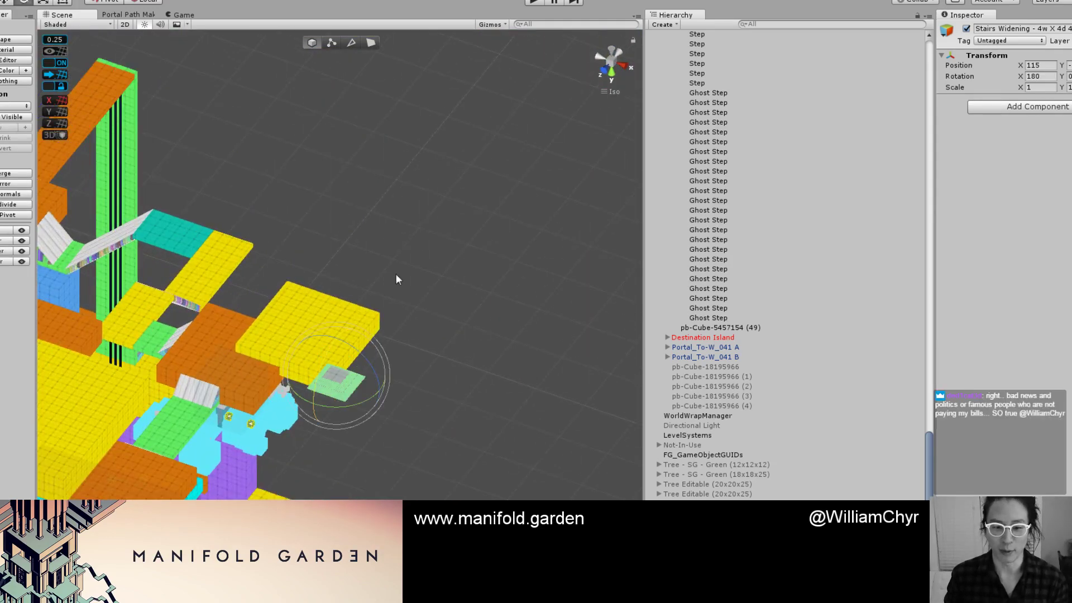
Move the rotated 4w X 4d widening staircase to X 74, where the yellow platform meets the orange platform.
scroll(396, 274, "up", 5)
key("w")
left_click_drag(324, 395, 226, 357)
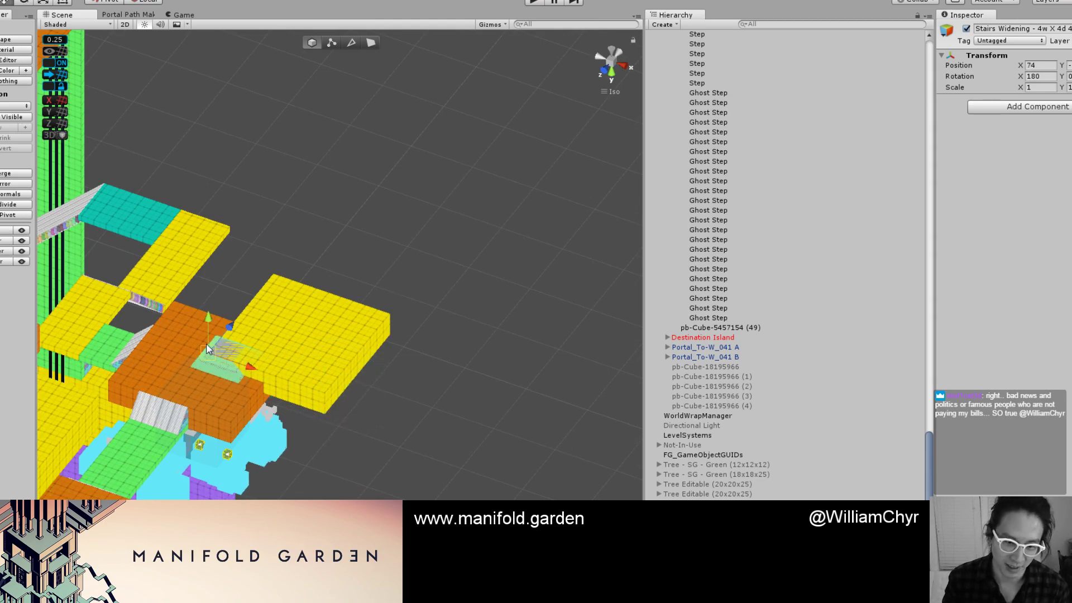
scroll(218, 353, "up", 5)
scroll(254, 334, "down", 5)
left_click_drag(301, 348, 398, 346, "alt")
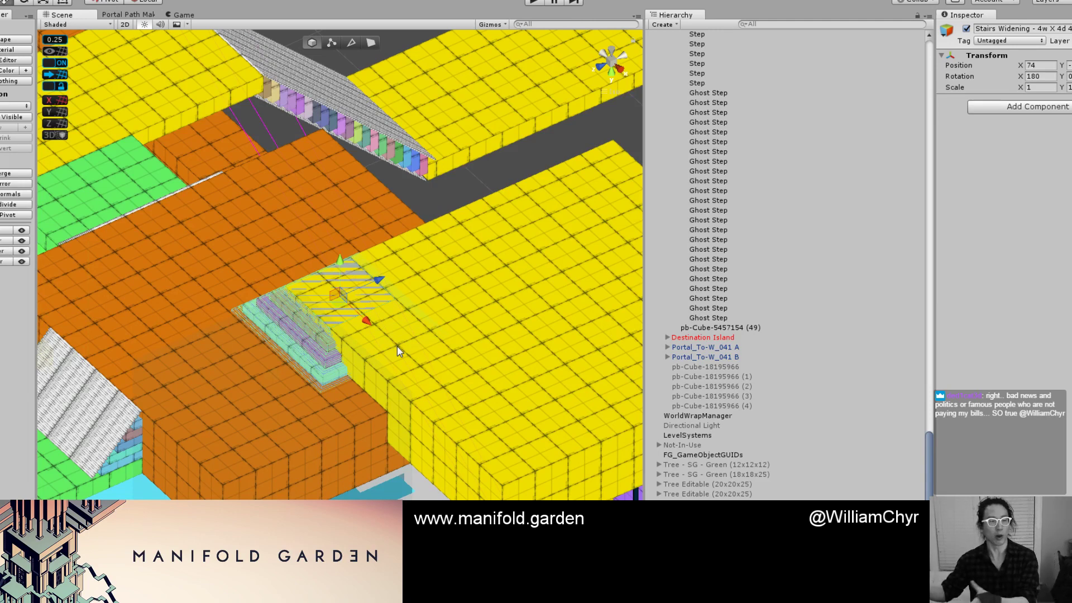
left_click_drag(396, 346, 390, 280, "alt")
left_click(357, 218)
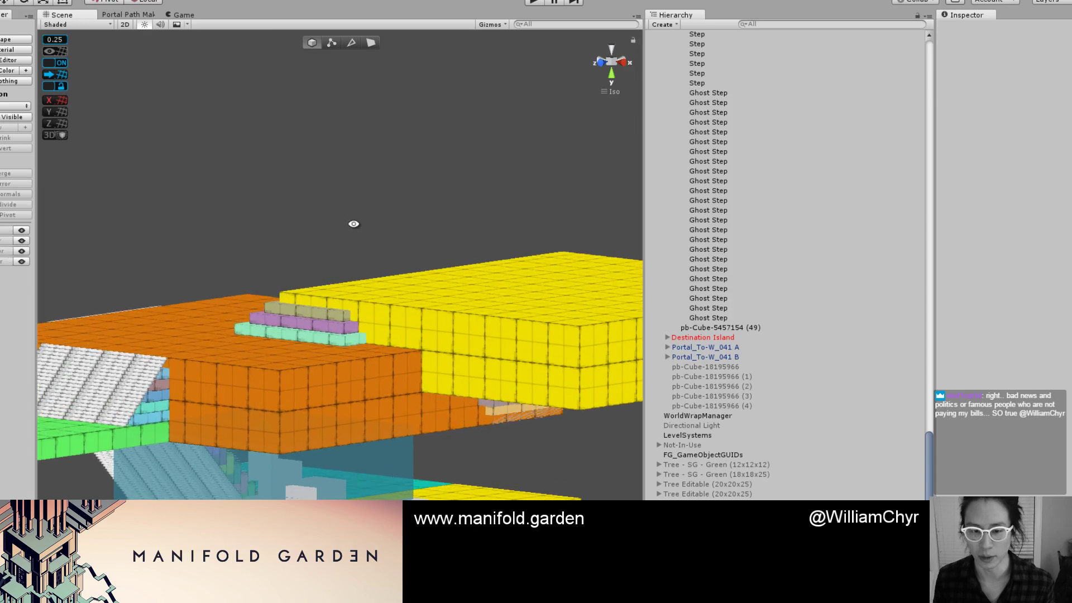
left_click_drag(354, 223, 318, 298, "alt")
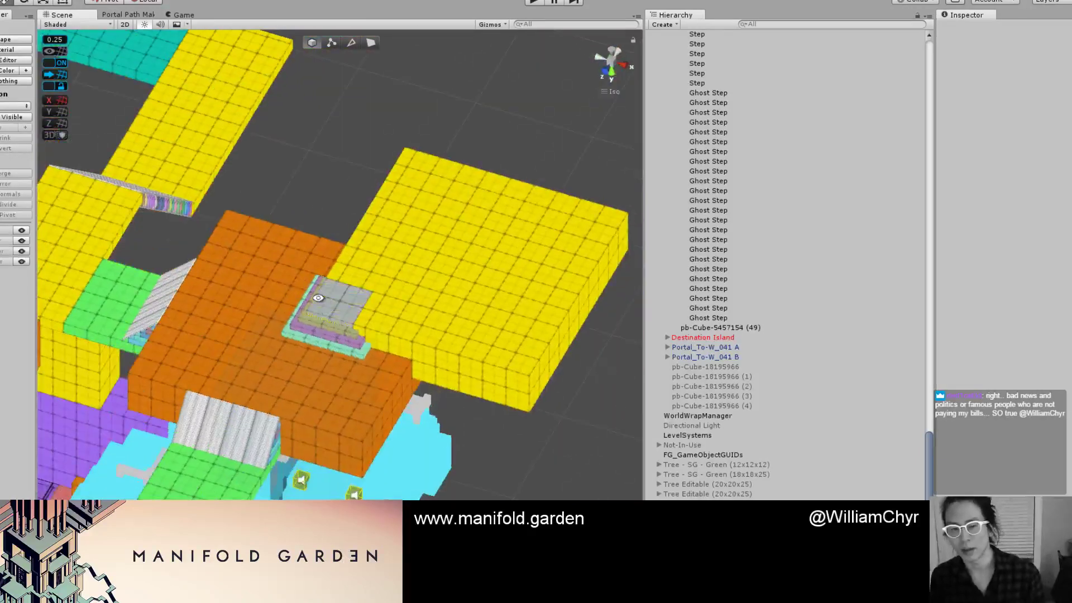
Reparent the placed 4w X 4d widening staircase into the hierarchy group that holds the other stairs and platforms.
left_click(374, 302)
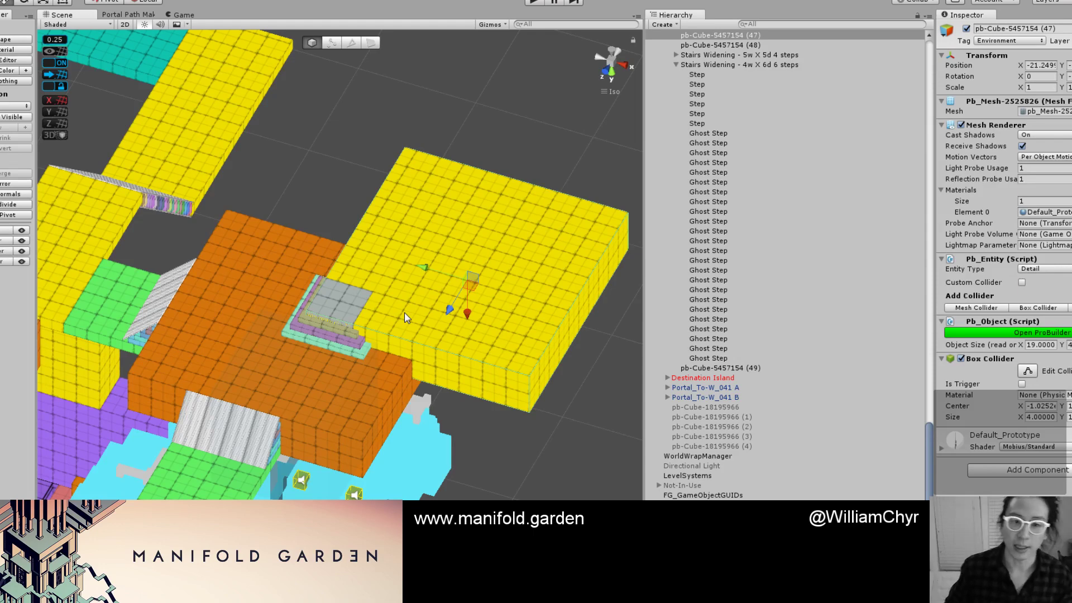
scroll(391, 142, "down", 10)
left_click_drag(435, 184, 453, 362, "alt")
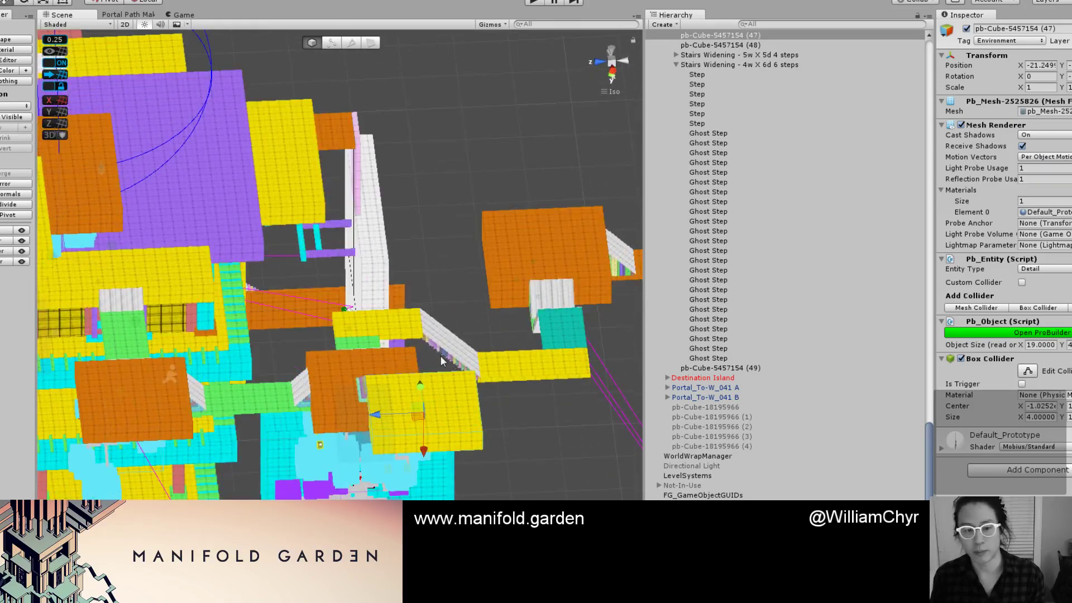
left_click_drag(295, 356, 129, 241, "alt")
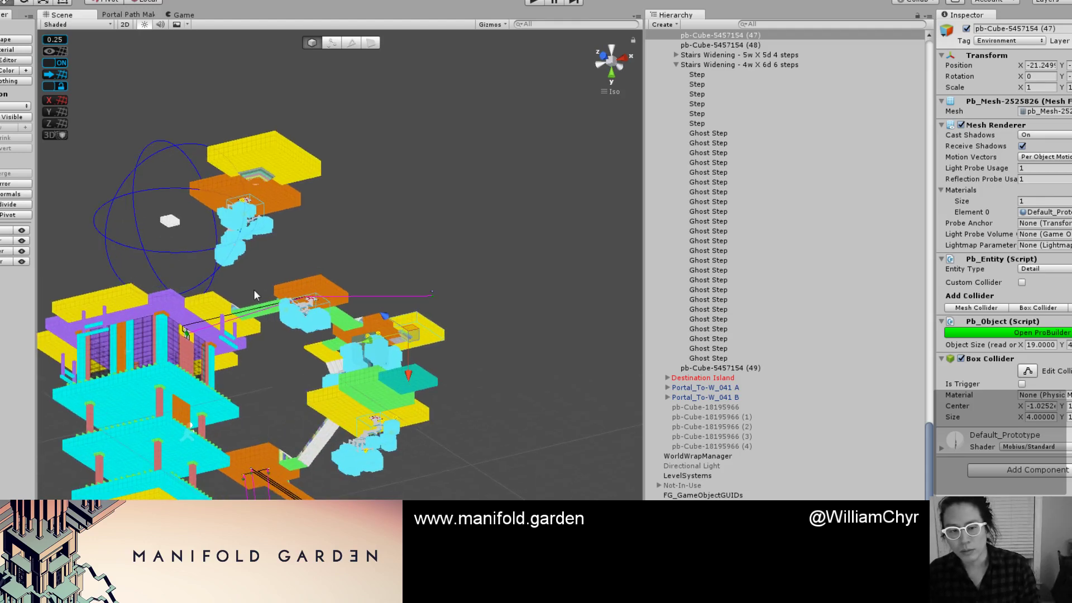
left_click_drag(253, 289, 329, 444, "alt")
scroll(786, 329, "down", 2)
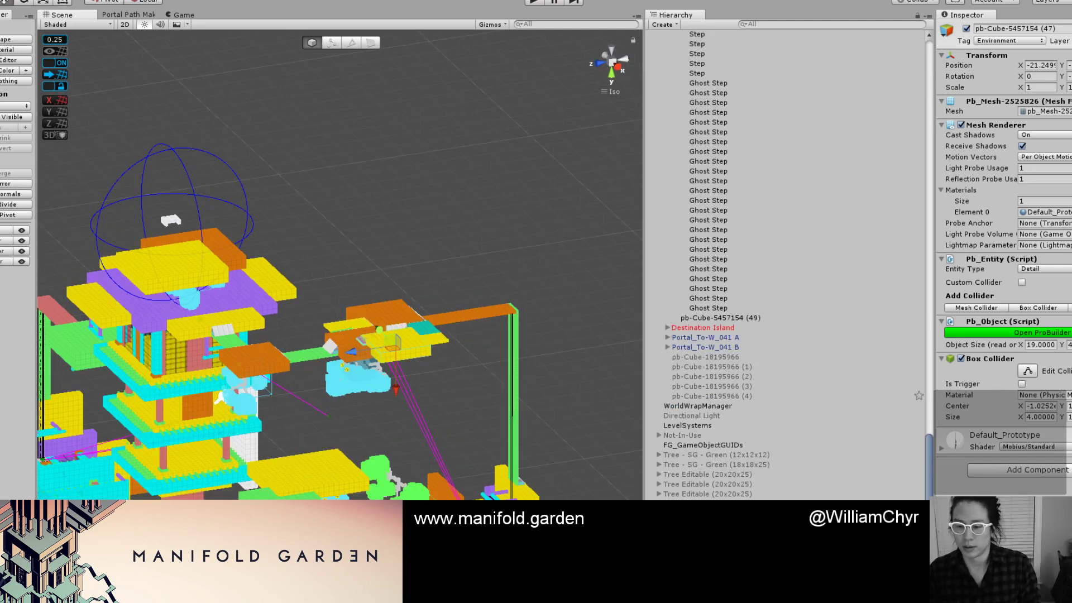
left_click(781, 519)
left_click_drag(781, 519, 708, 74)
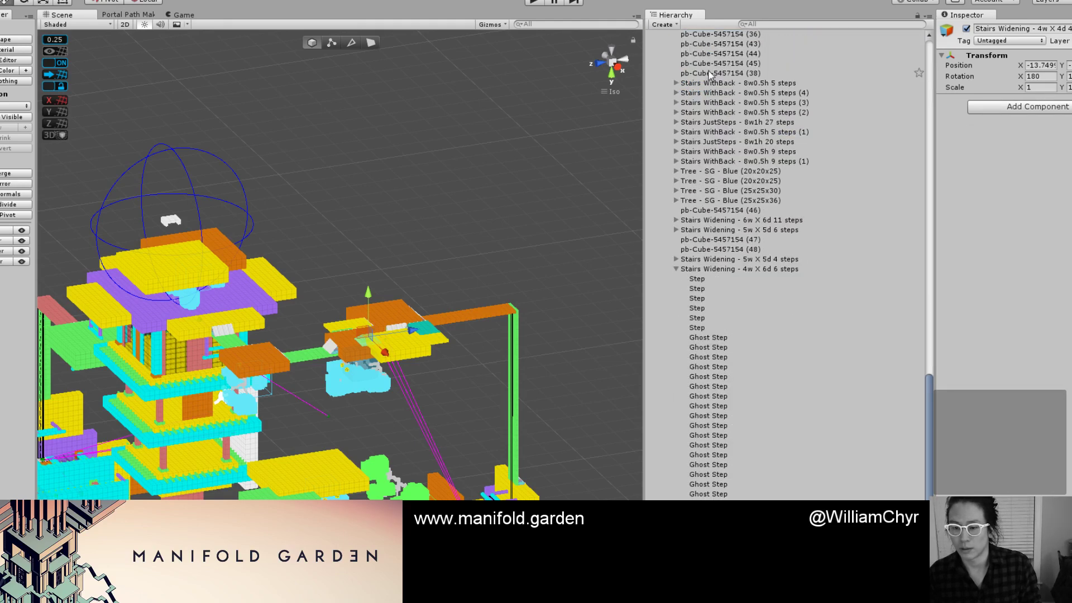
left_click(450, 272)
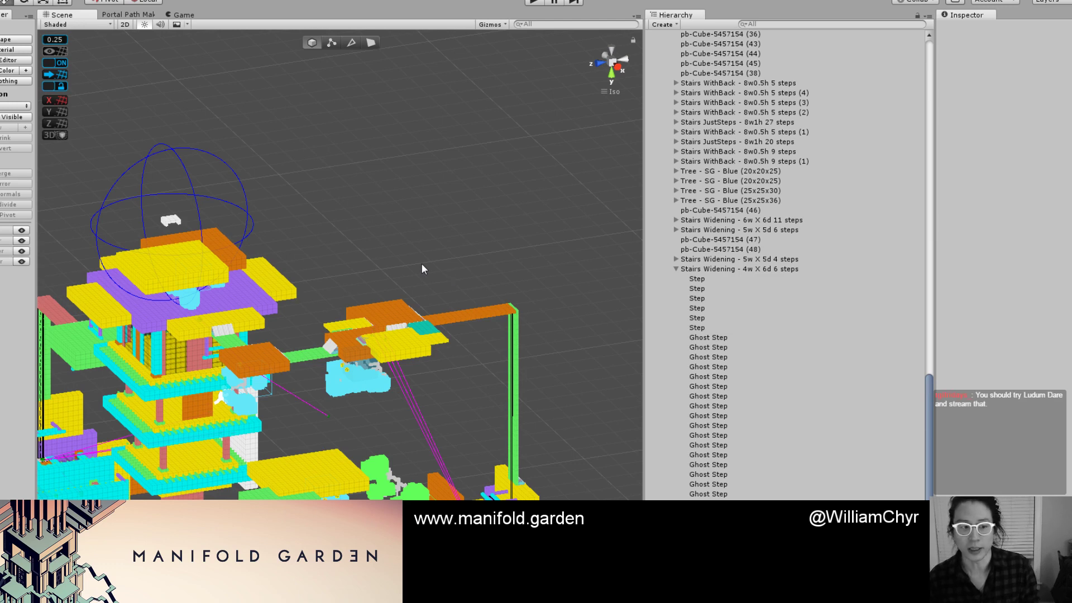
Examine the tree platforms around the blue pagoda from several angles, down to the orange platform overlapped by the large yellow one.
scroll(326, 225, "down", 4)
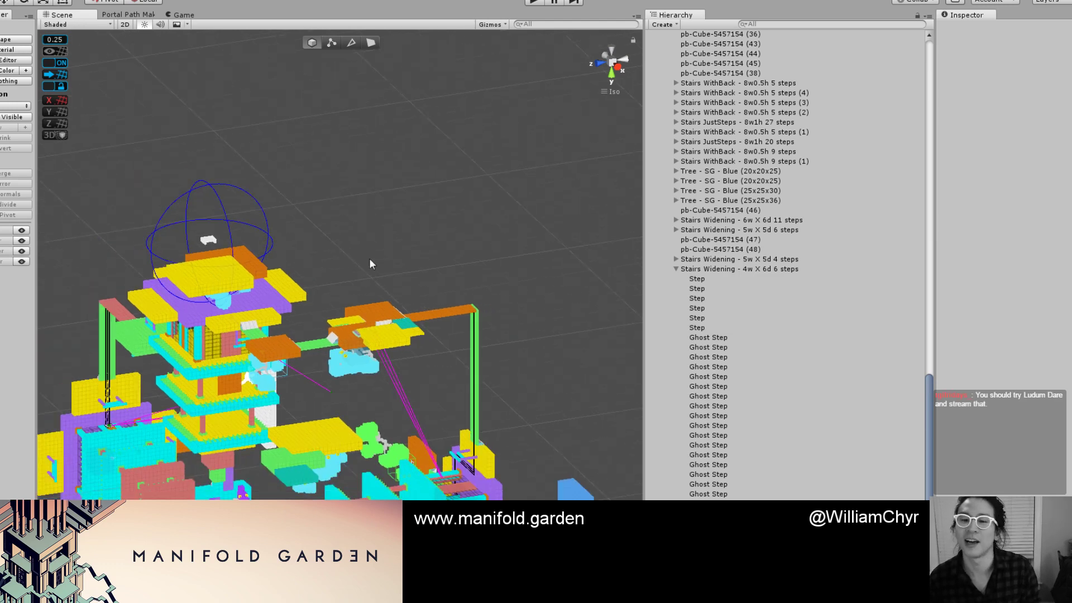
left_click_drag(369, 258, 310, 334, "alt")
scroll(311, 333, "up", 5)
scroll(310, 333, "up", 5)
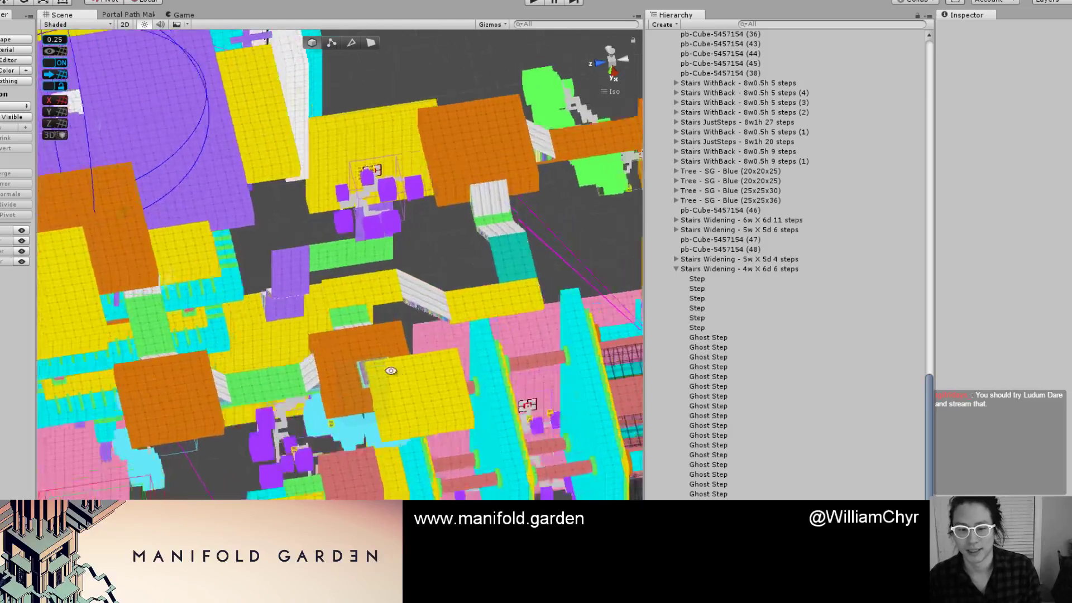
left_click_drag(390, 371, 303, 335, "alt")
scroll(407, 301, "up", 7)
scroll(303, 335, "down", 3)
middle_click_drag(303, 334, 502, 323)
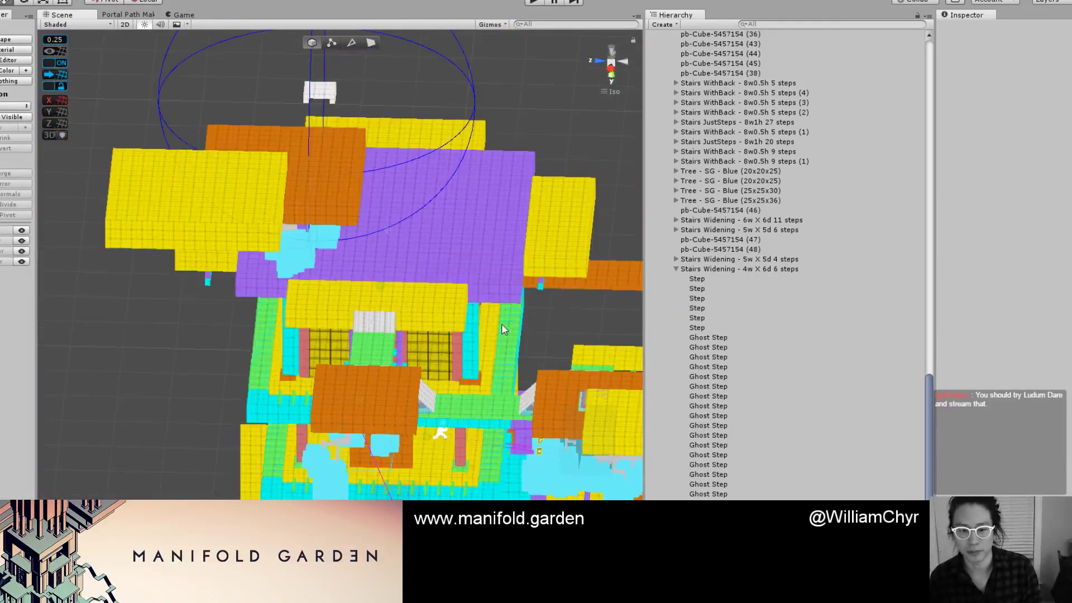
left_click_drag(501, 323, 366, 292, "alt")
scroll(366, 292, "up", 2)
scroll(366, 292, "down", 3)
middle_click_drag(261, 334, 437, 296)
left_click_drag(436, 295, 231, 207, "alt")
scroll(256, 213, "up", 6)
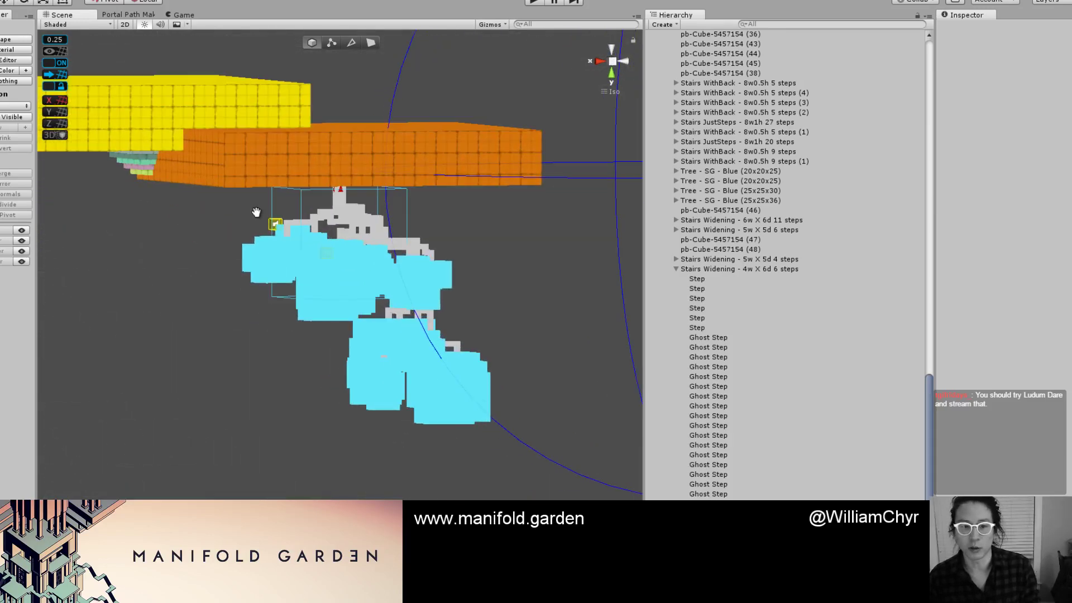
middle_click_drag(256, 213, 294, 360)
Create another 4w X 4d widening staircase with 4 steps at the level's centre and frame it in the view.
key("g")
left_click_drag(387, 252, 376, 290, "alt")
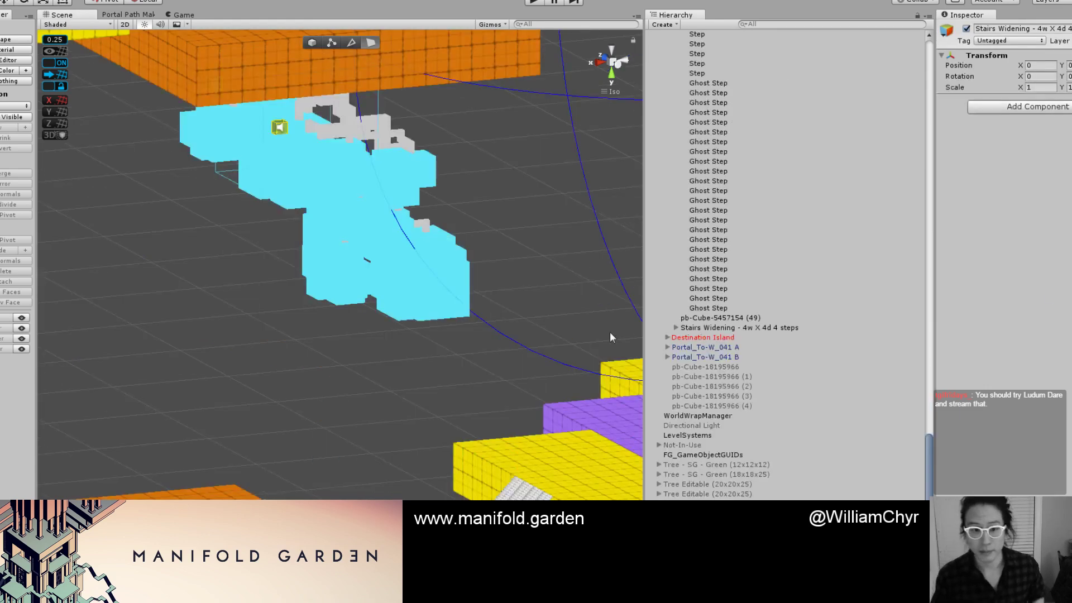
key("f")
scroll(339, 351, "down", 7)
scroll(341, 347, "down", 5)
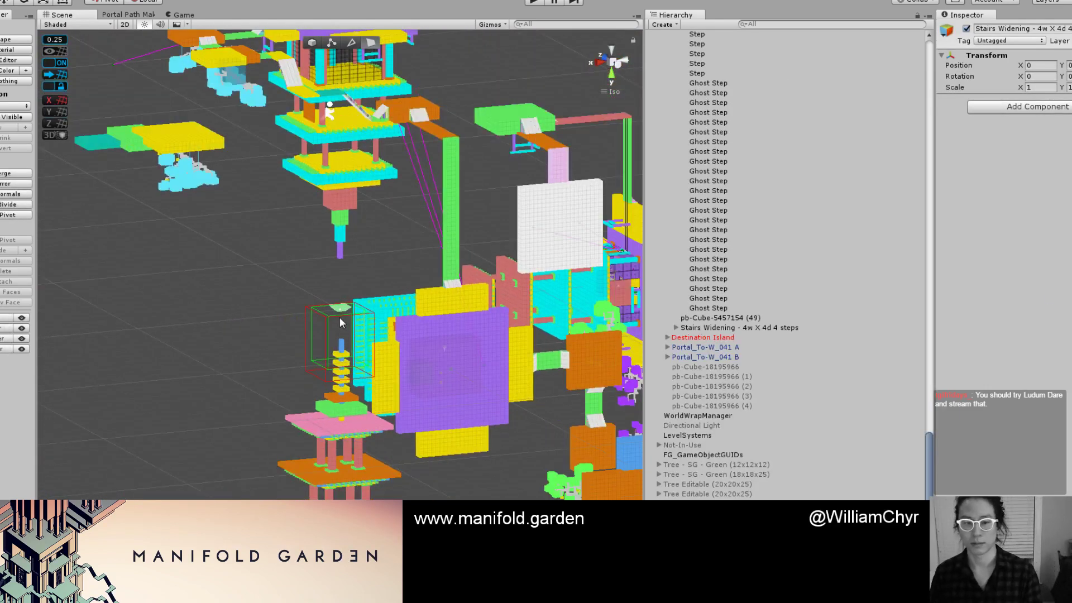
scroll(345, 316, "down", 8)
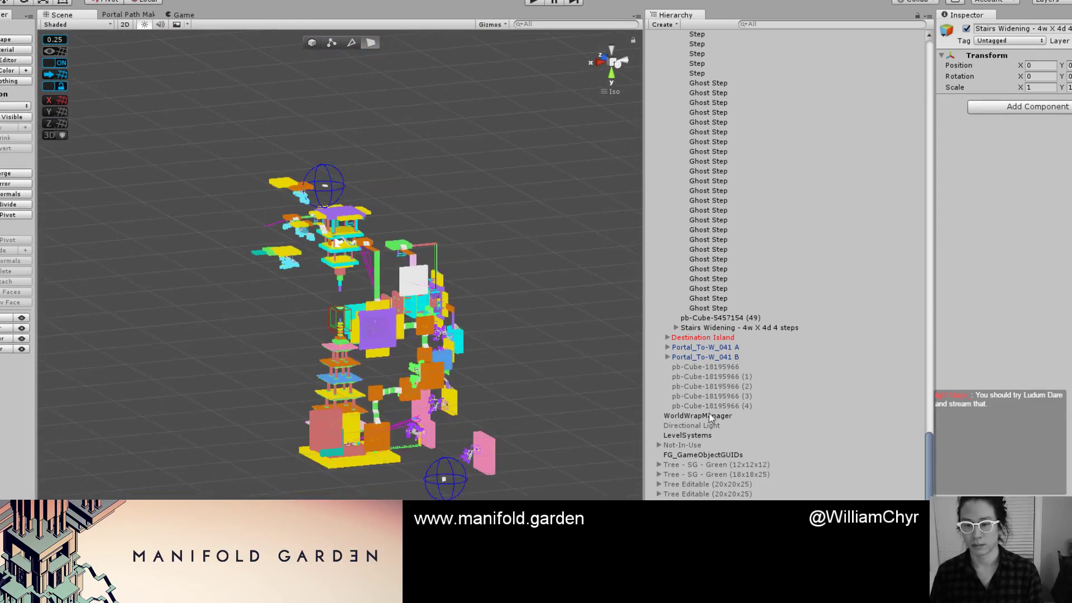
scroll(711, 418, "down", 1)
key("f")
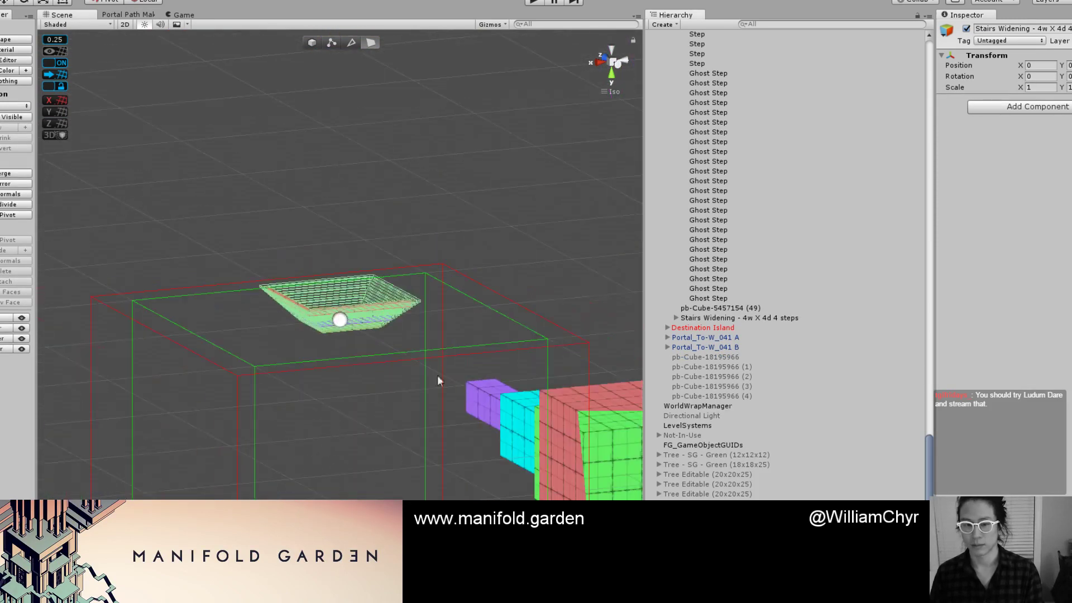
scroll(335, 332, "down", 6)
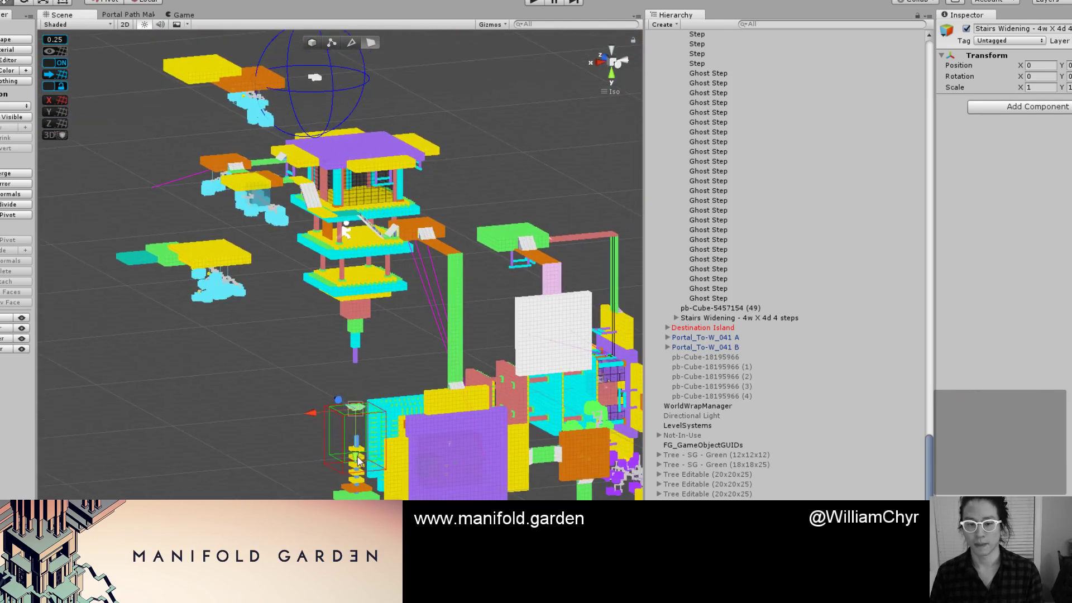
Move the new staircase vertically to the outermost orange and yellow tree platforms and set it at X 44.
left_click_drag(378, 106, 380, 99)
middle_click_drag(380, 98, 428, 335)
scroll(403, 250, "up", 10)
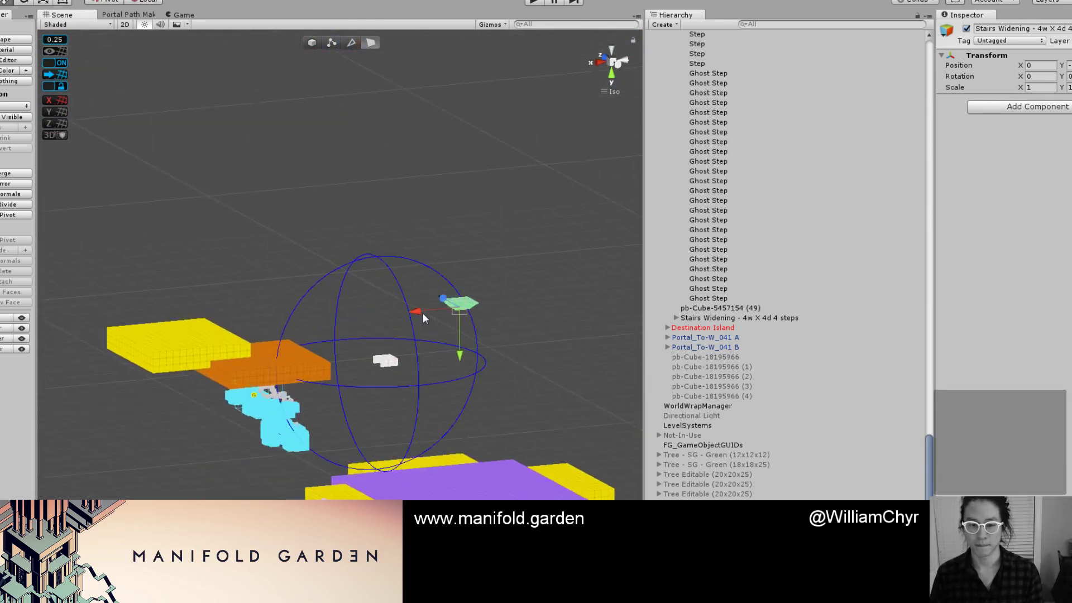
left_click_drag(422, 314, 325, 334)
scroll(296, 336, "up", 2)
Rotate the new 4w X 4d staircase to -180 degrees about the X axis beside the orange platform.
key("e")
scroll(327, 340, "up", 1)
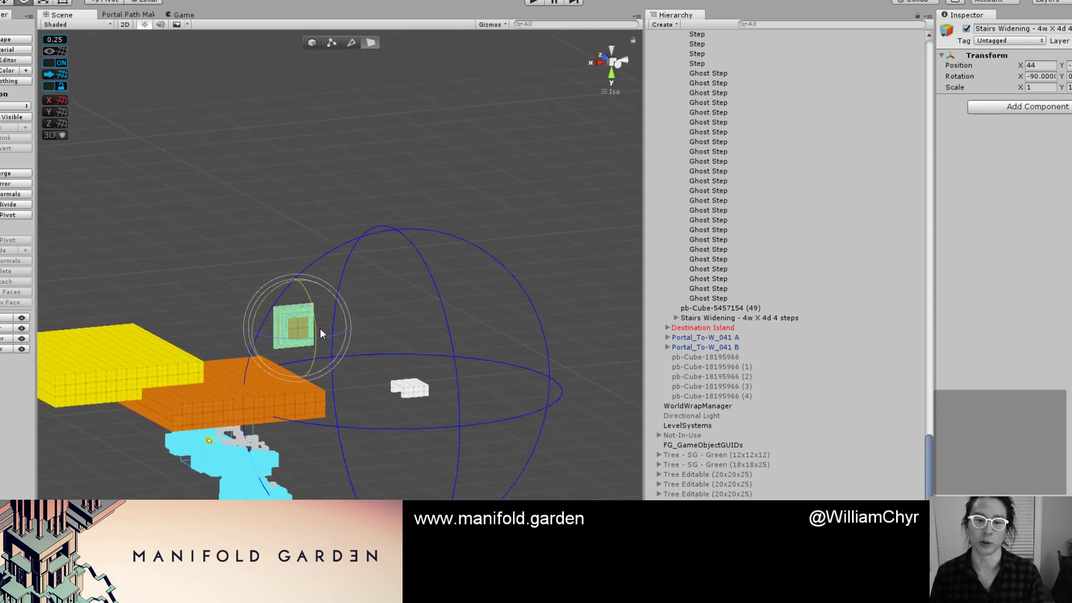
key("w")
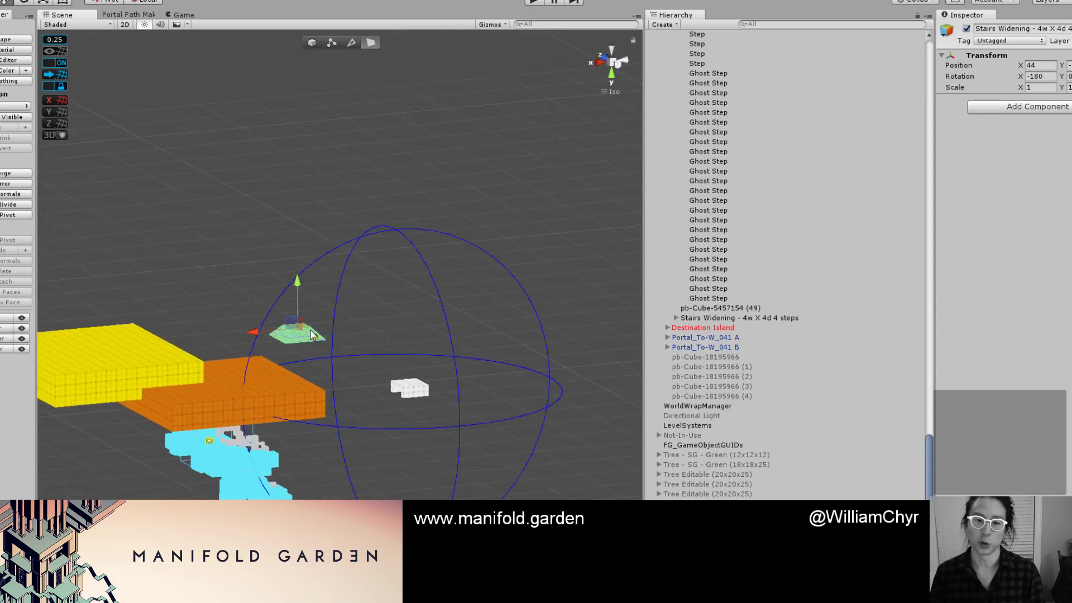
Place the new staircase at X 57.75 against the corner of the yellow platform above the orange platform.
scroll(301, 322, "up", 1)
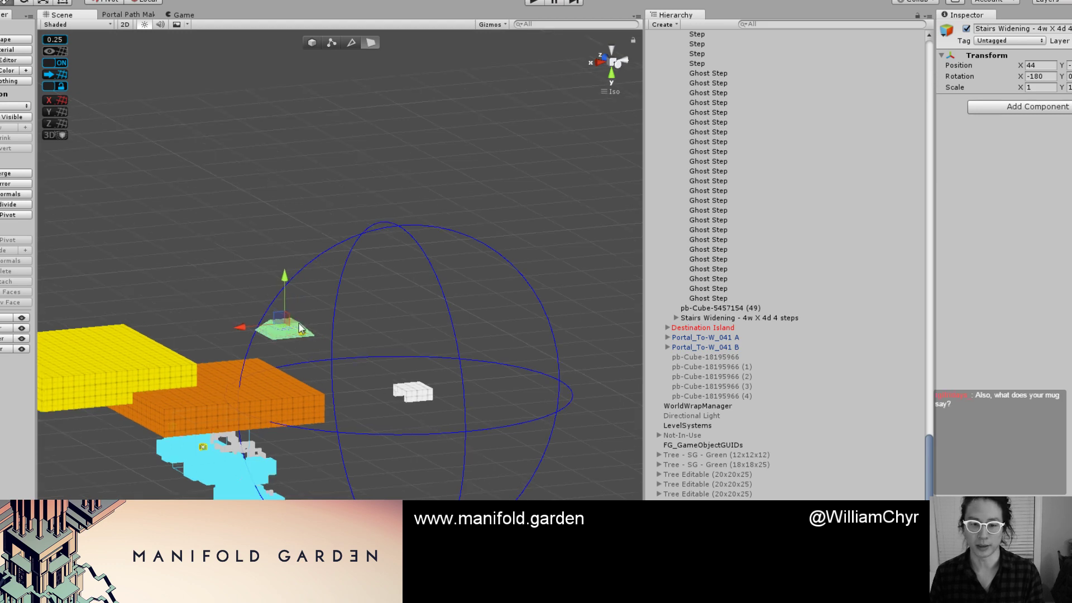
scroll(302, 328, "up", 1)
key("g")
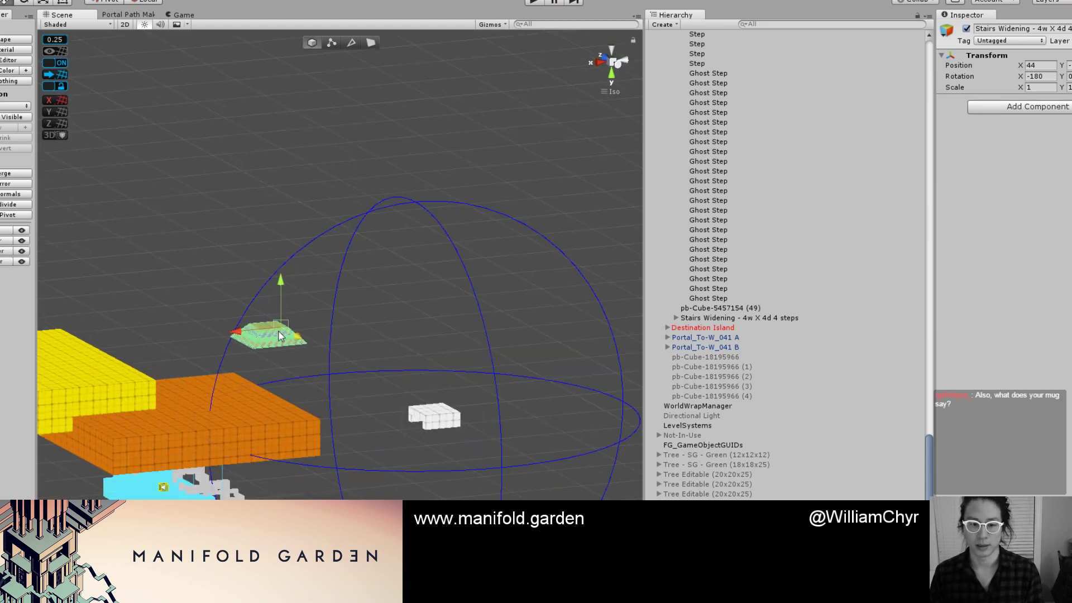
left_click_drag(279, 331, 388, 397)
key("f")
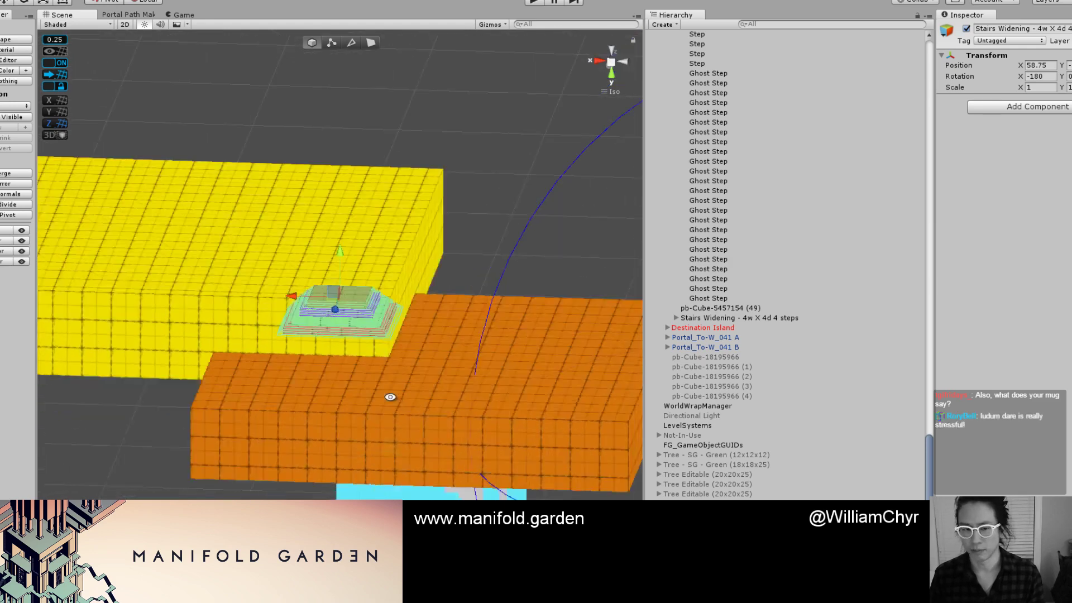
scroll(394, 413, "up", 2)
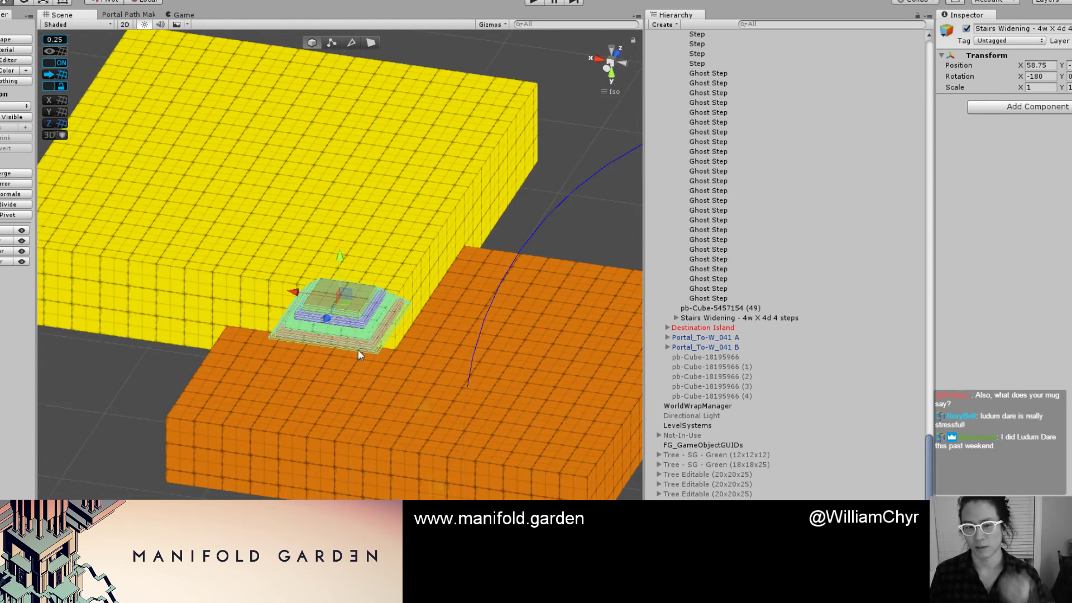
scroll(368, 335, "up", 2)
left_click_drag(371, 318, 424, 311)
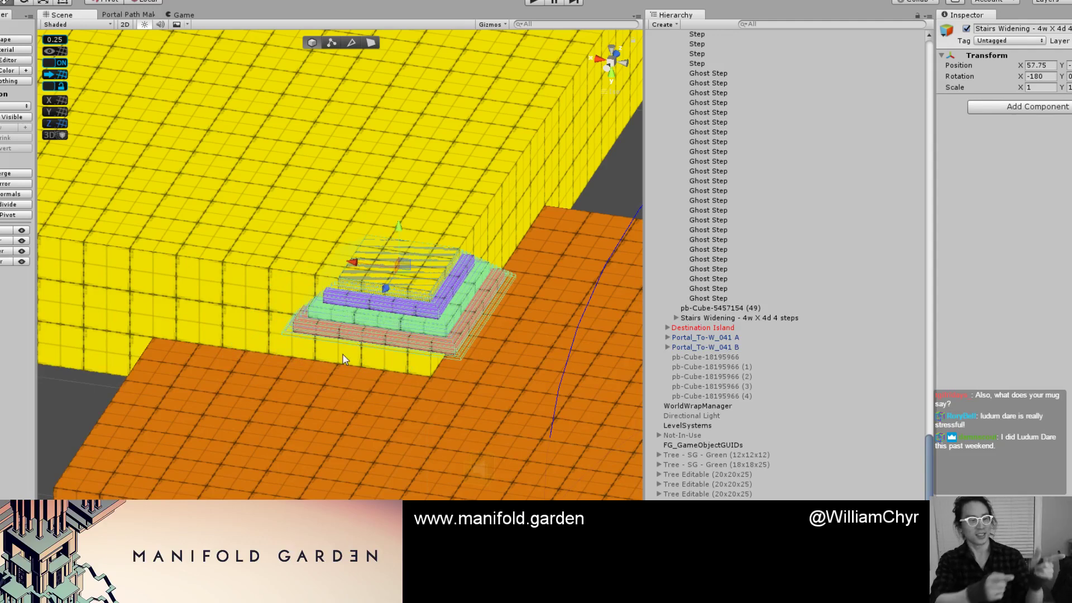
Extrude the large orange platform's face beneath the staircase until it meets the lowest step.
scroll(307, 364, "down", 4)
left_click_drag(307, 364, 339, 398, "alt")
scroll(374, 401, "up", 4)
left_click(384, 400)
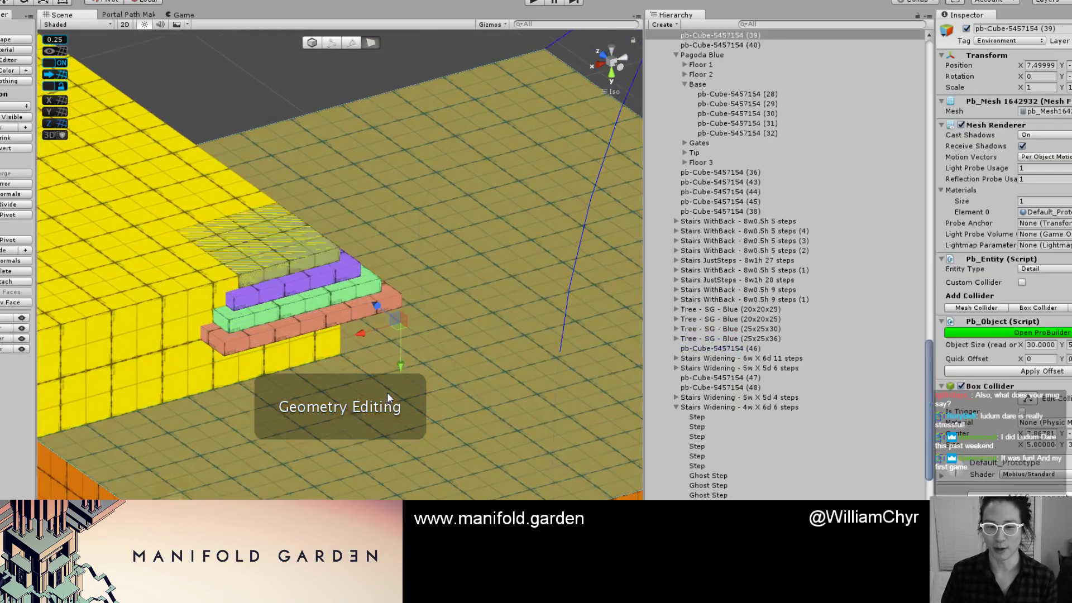
scroll(439, 377, "up", 2)
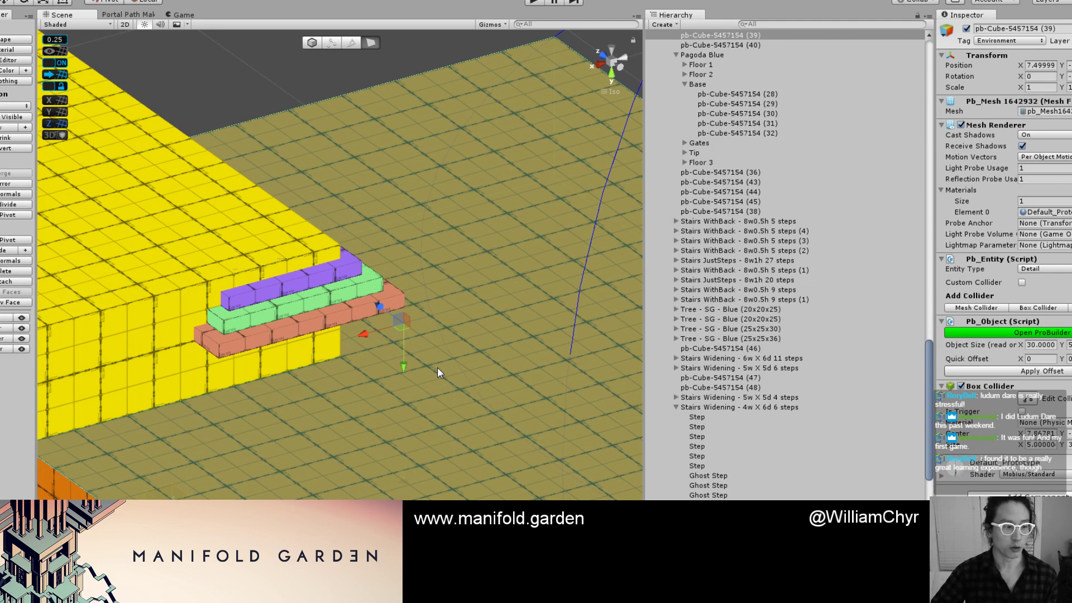
scroll(387, 350, "up", 2)
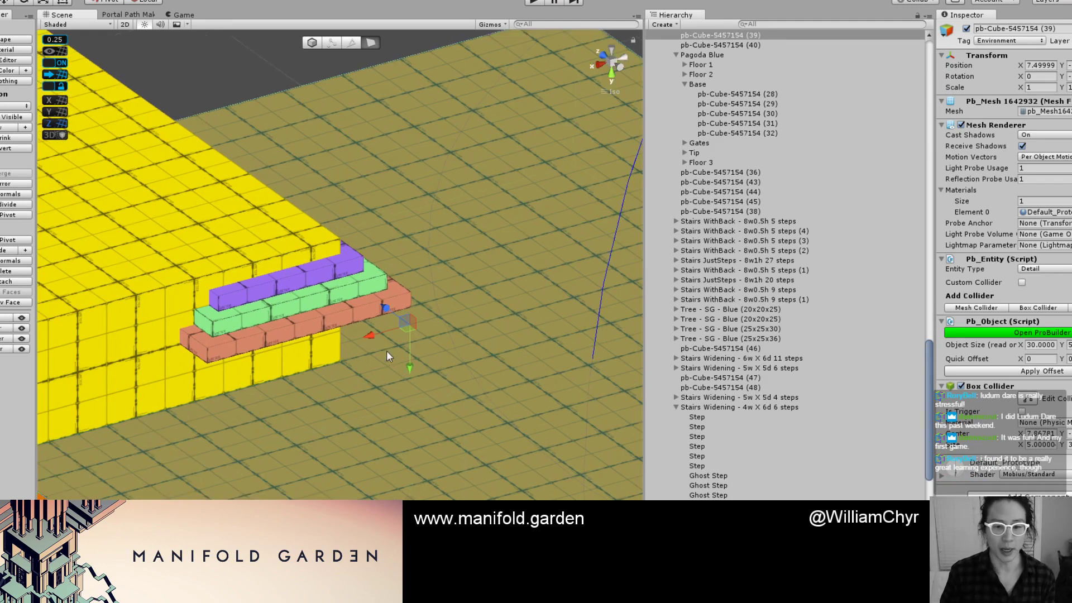
left_click_drag(408, 375, 411, 316, "shift")
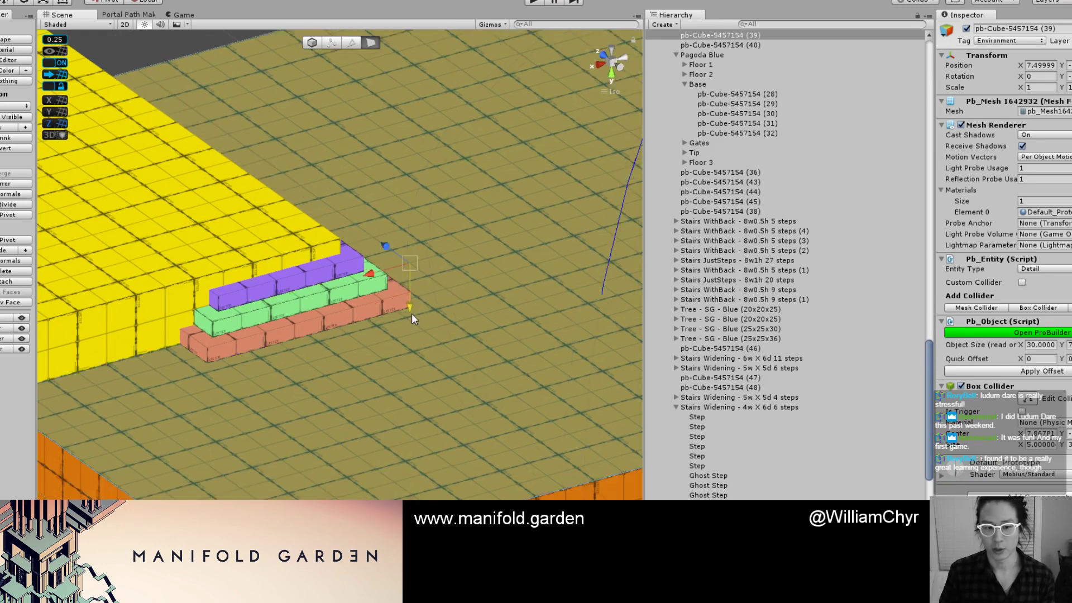
scroll(391, 317, "down", 6)
key("g")
key("ctrl+j")
Examine the thickened orange platform and its staircase from below and upright, along with the other platforms around the blue pagoda.
scroll(366, 348, "down", 2)
left_click_drag(367, 348, 361, 271, "alt")
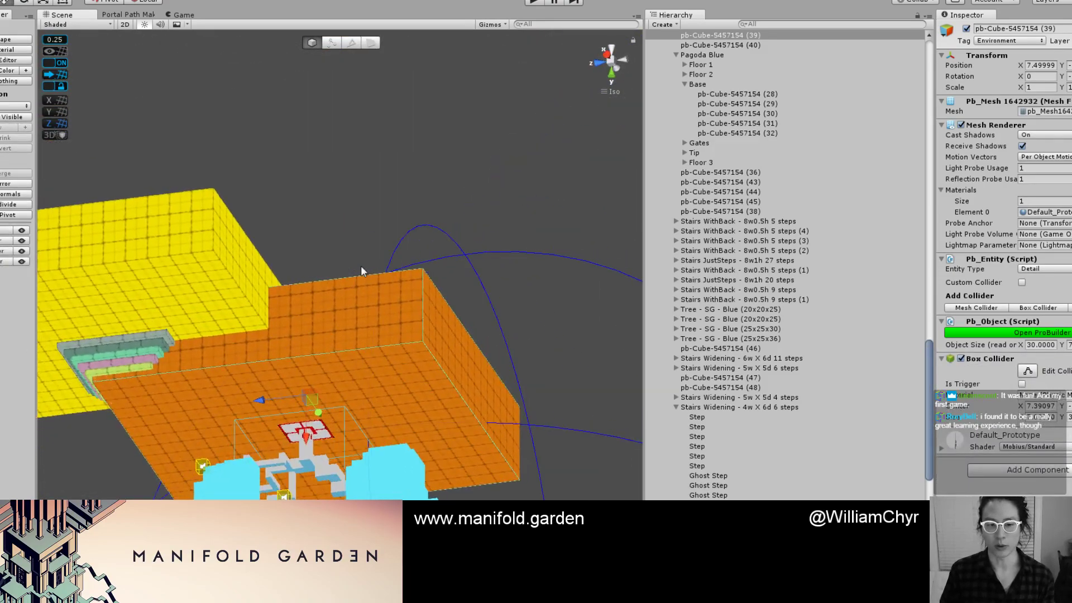
left_click(443, 207)
left_click_drag(450, 207, 324, 356, "alt")
scroll(324, 346, "up", 2)
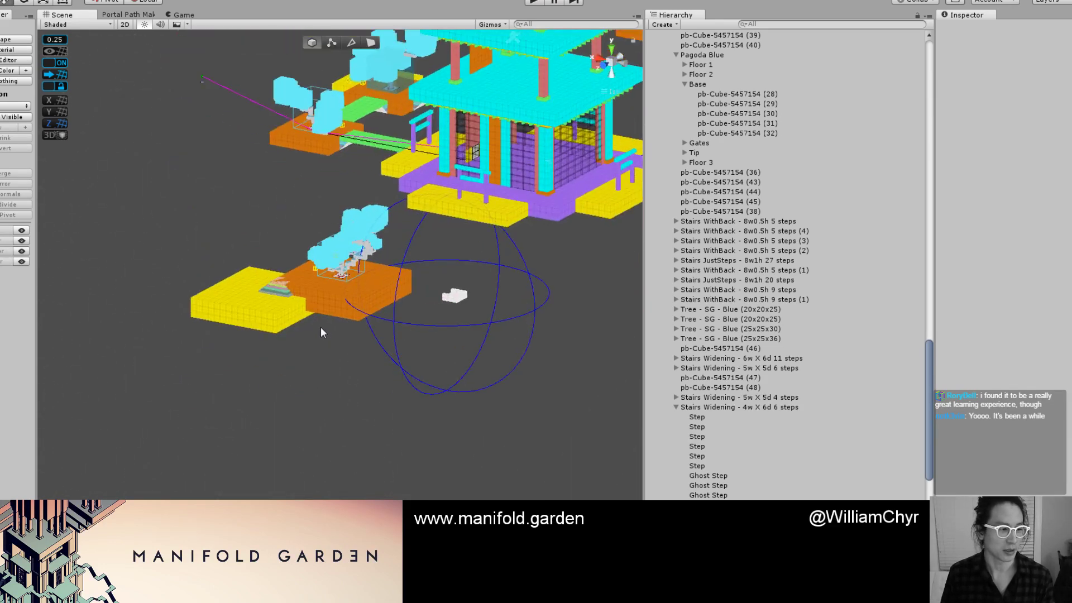
left_click_drag(321, 331, 330, 269, "alt")
scroll(405, 144, "up", 4)
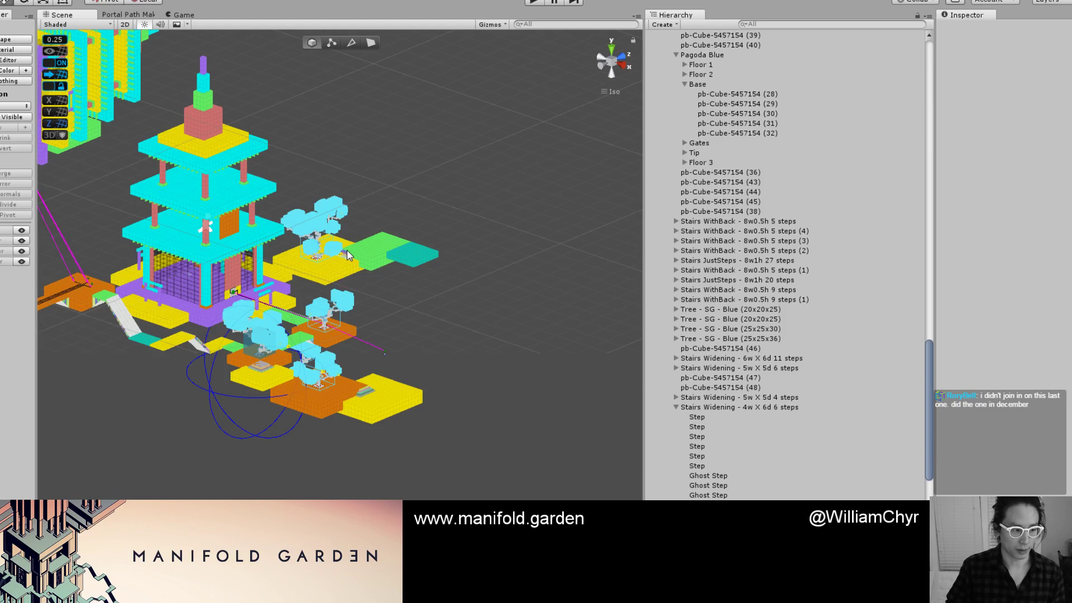
scroll(335, 285, "down", 5)
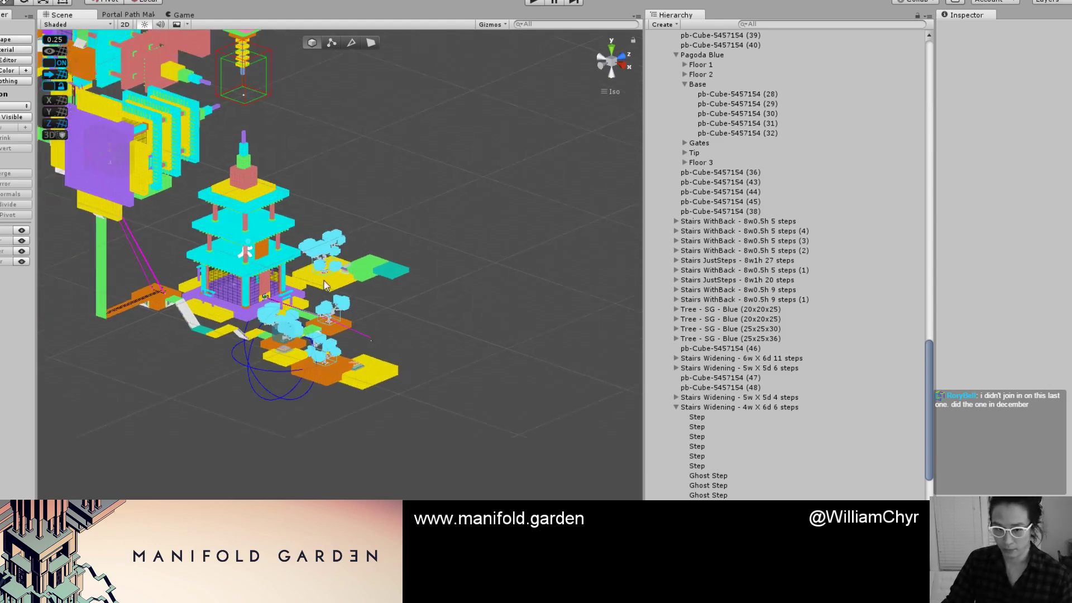
Add a new 3w X 3d widening staircase for the corner where the yellow platform overlaps the green platform.
left_click_drag(376, 350, 350, 215, "alt")
scroll(351, 215, "up", 10)
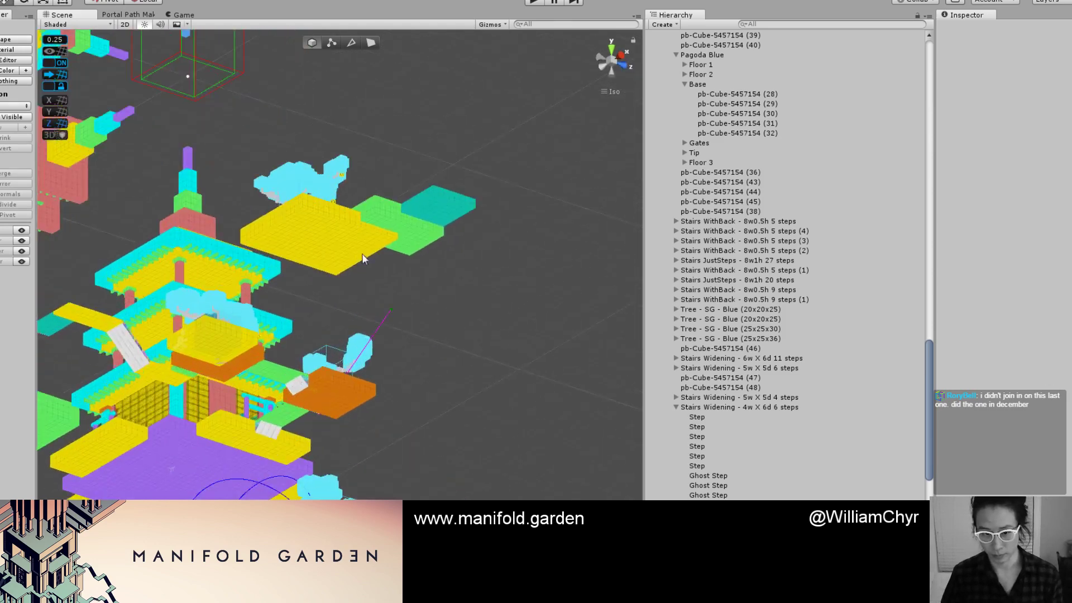
middle_click_drag(385, 129, 376, 216)
scroll(385, 184, "up", 6)
middle_click_drag(399, 167, 390, 201)
scroll(389, 201, "up", 5)
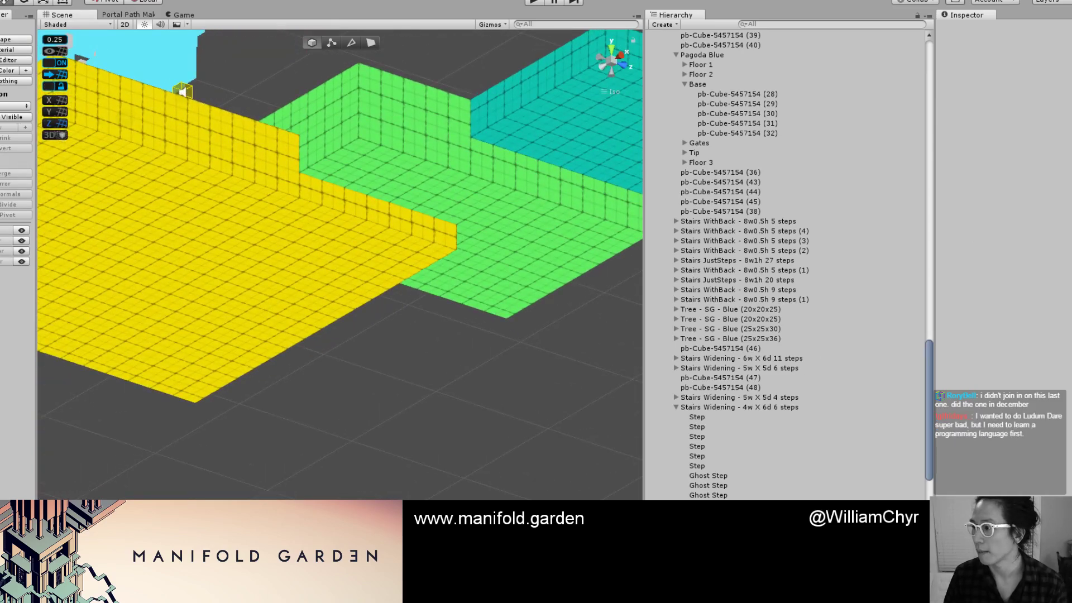
left_click(581, 296)
key("f")
scroll(377, 286, "down", 10)
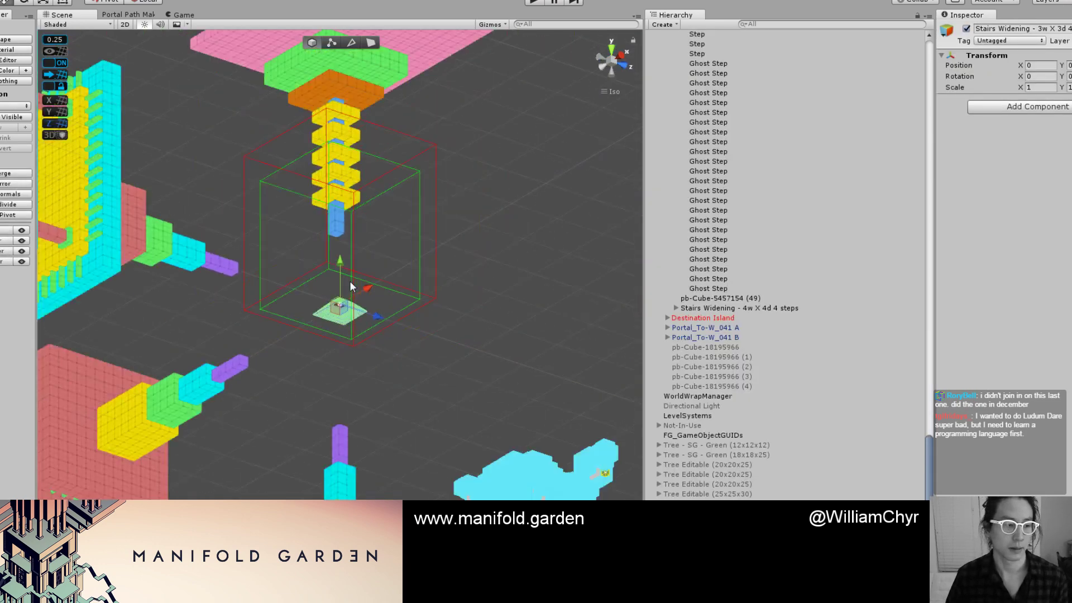
Move the new 3w X 3d staircase out to X 83, near the floating platforms around the blue pagoda.
left_click_drag(369, 274, 423, 403, "alt")
left_click_drag(533, 425, 440, 320, "alt")
scroll(440, 320, "up", 6)
key("f")
scroll(312, 359, "down", 15)
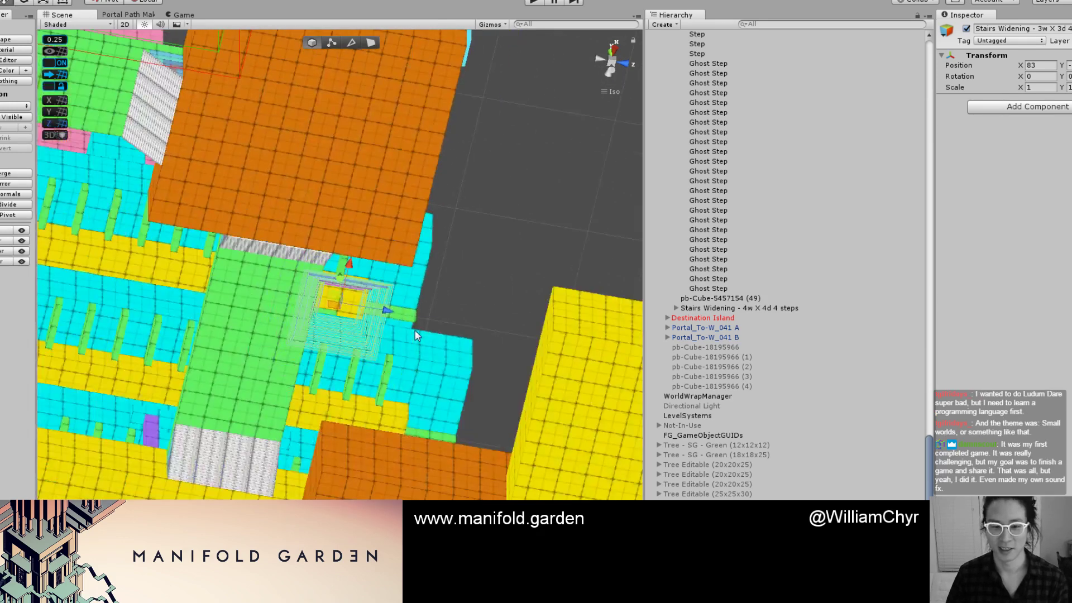
left_click_drag(257, 364, 378, 469, "alt")
middle_click_drag(366, 268, 387, 378)
scroll(377, 370, "up", 8)
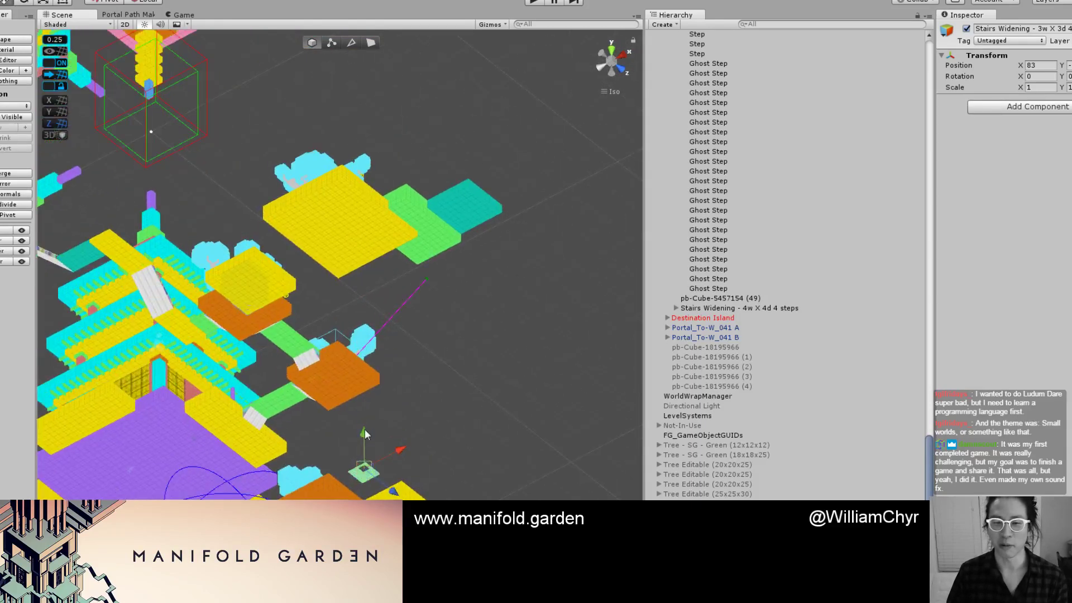
Turn the 3w X 3d staircase upside down and place it at X 100.25 against the yellow platform's corner on the green platform.
scroll(377, 199, "up", 2)
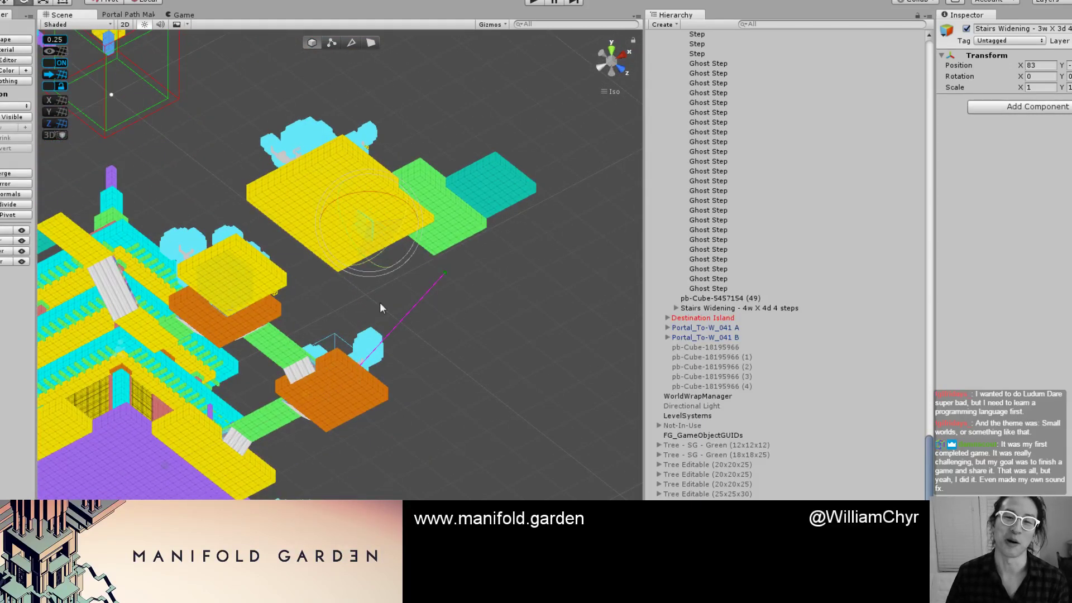
left_click_drag(385, 265, 370, 229)
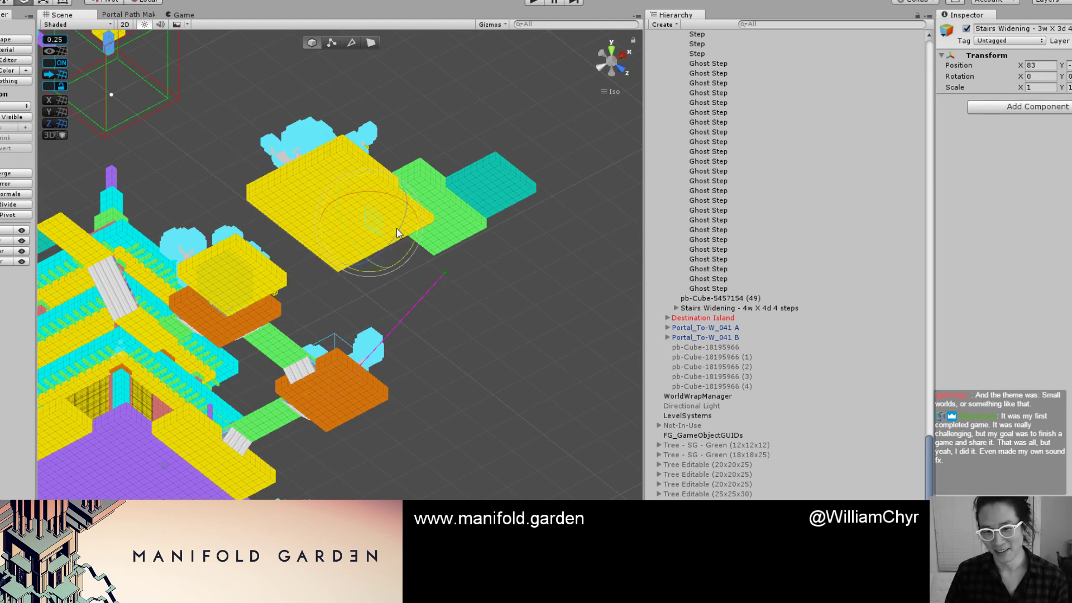
key("w")
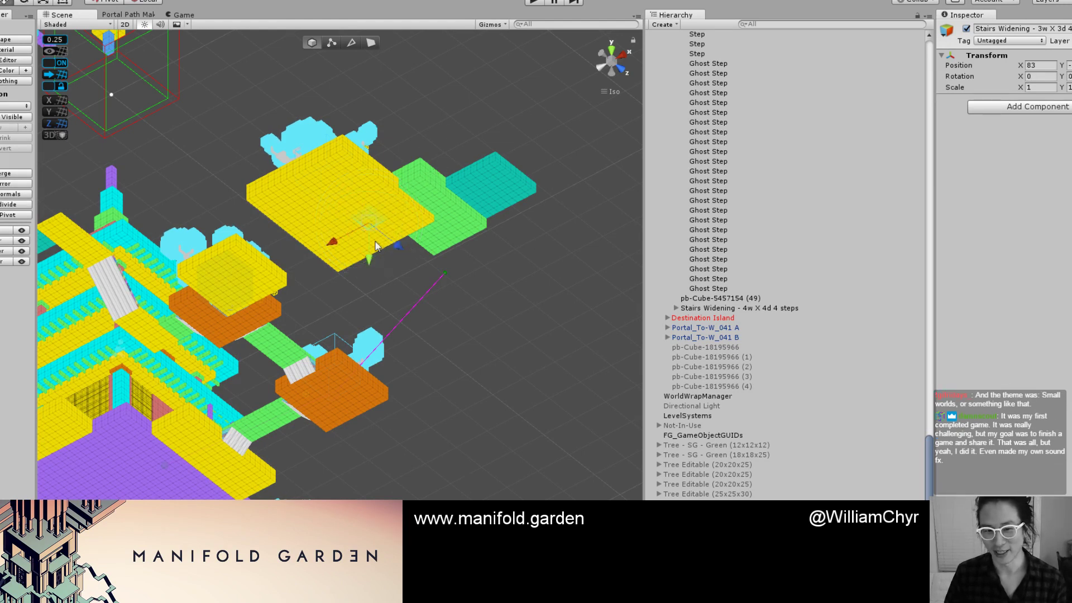
left_click_drag(398, 248, 456, 196)
scroll(450, 281, "up", 5)
key("v")
key("f")
scroll(444, 249, "down", 5)
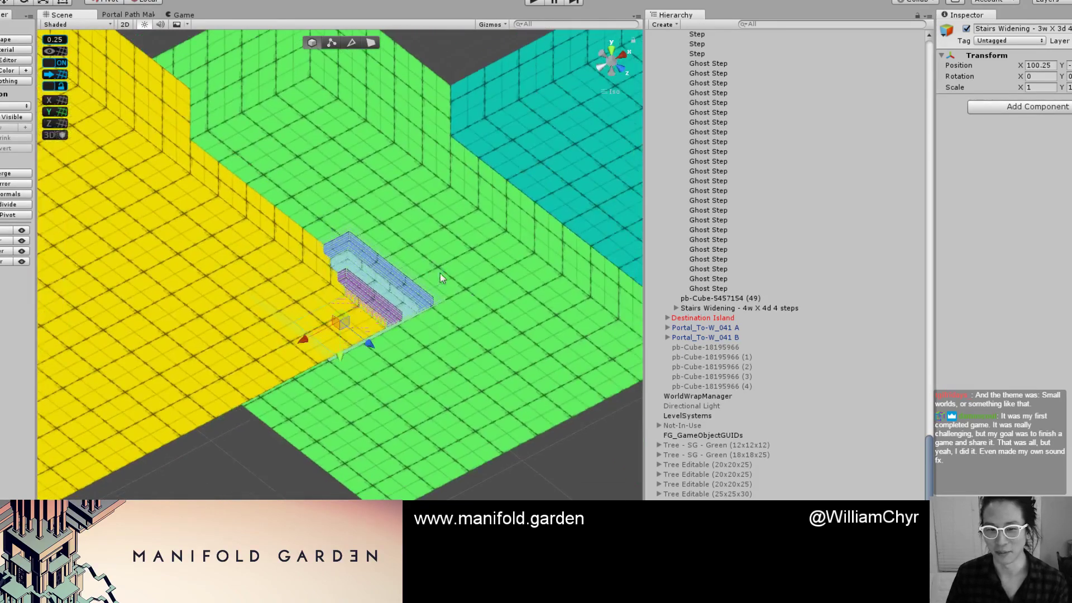
Thicken the teal platform beside the green platform by moving out its large flat face.
left_click_drag(440, 273, 465, 370, "alt")
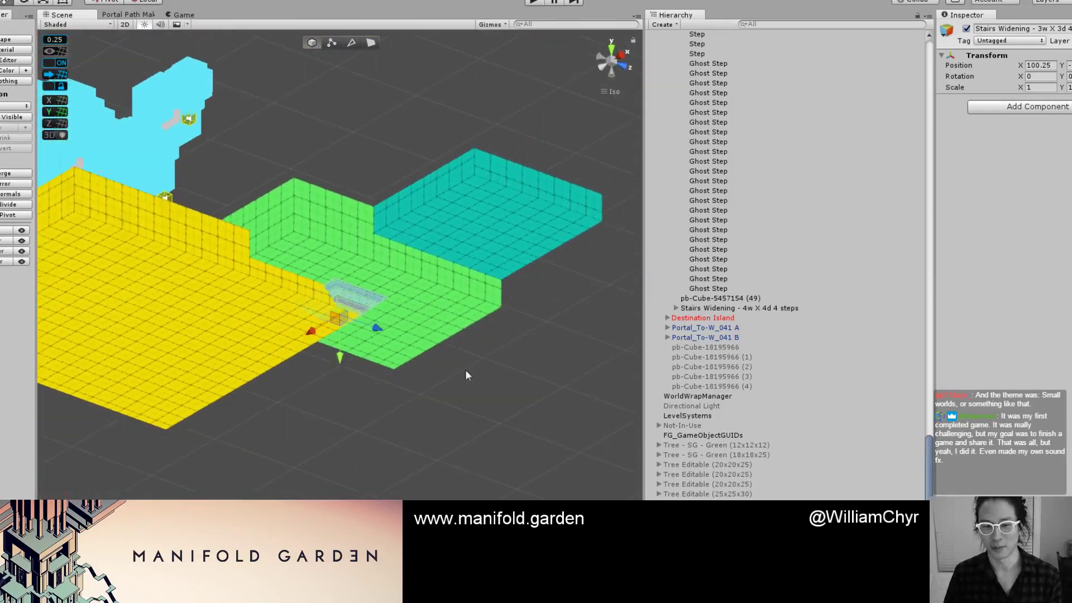
left_click(477, 199)
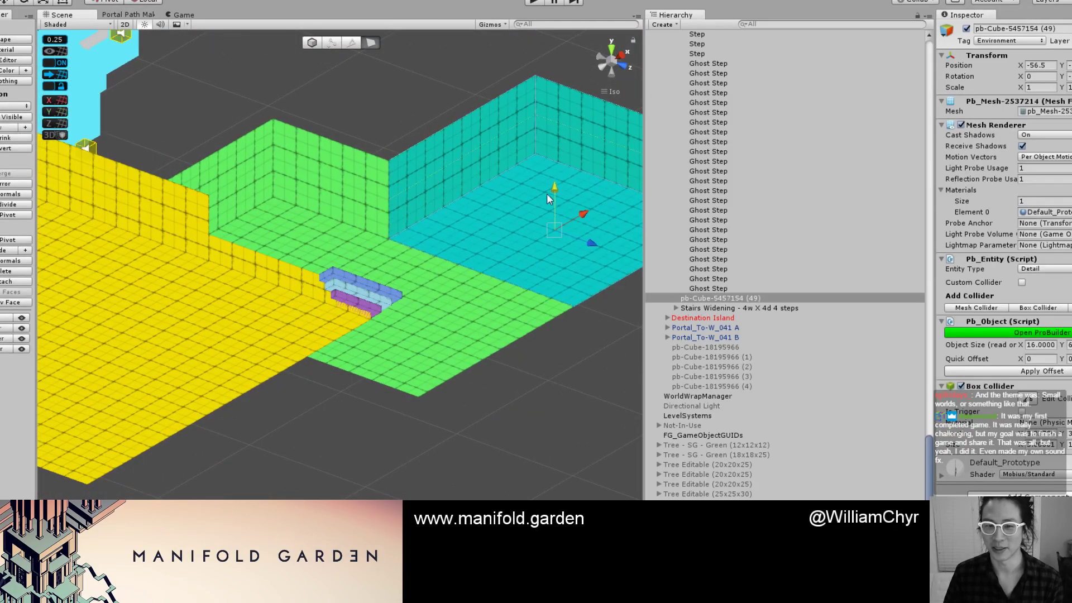
key("g")
key("h")
right_click_drag(501, 211, 425, 279, "alt")
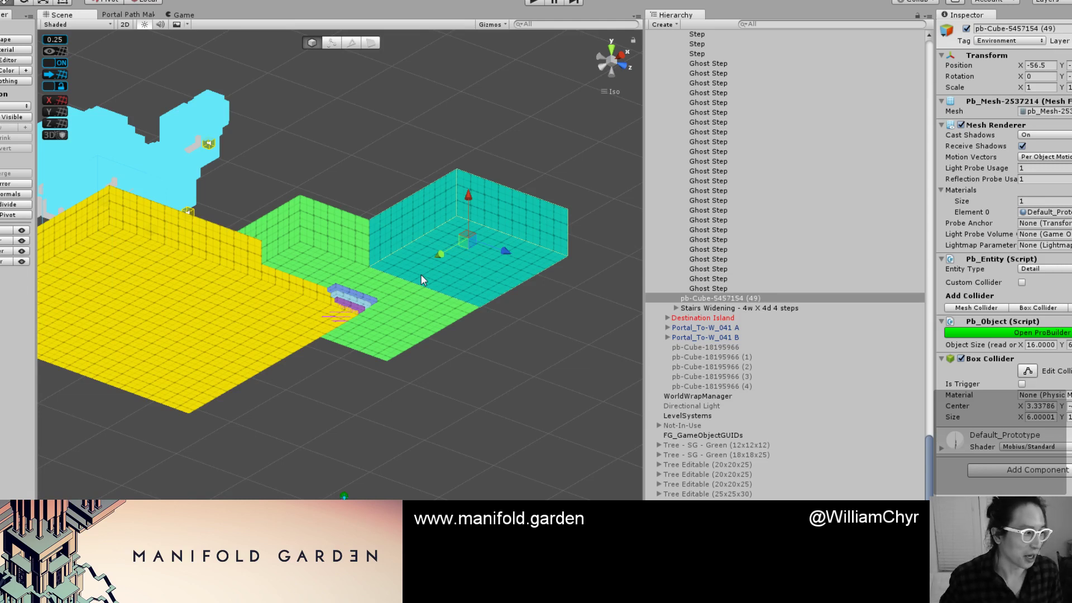
left_click(361, 132)
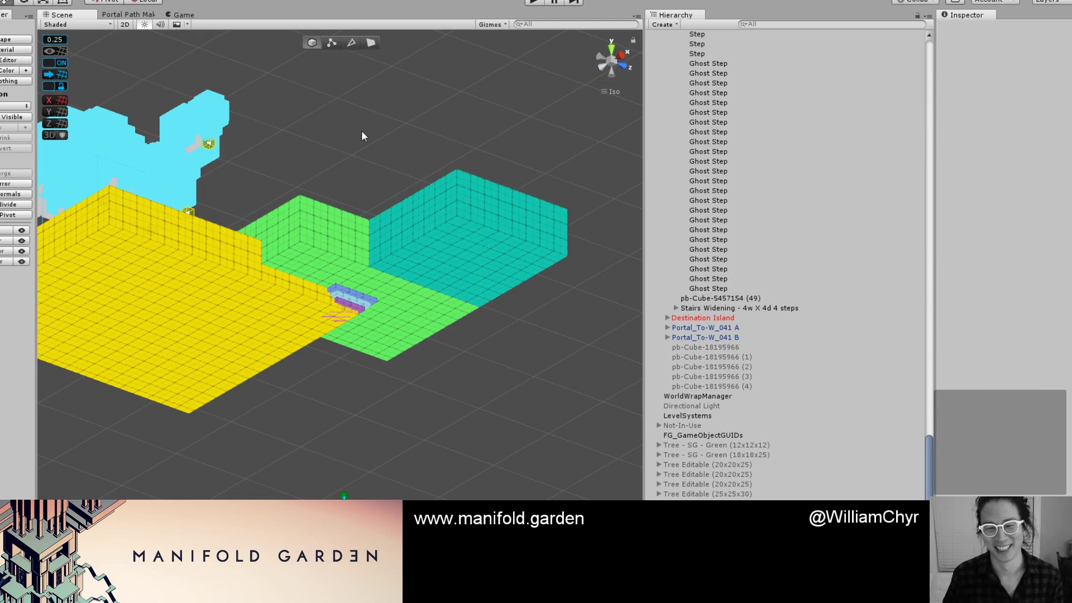
Duplicate the yellow slab at the edge of the blue pagoda's base and offset the copy below the original.
scroll(402, 168, "down", 5)
left_click_drag(425, 188, 279, 253, "alt")
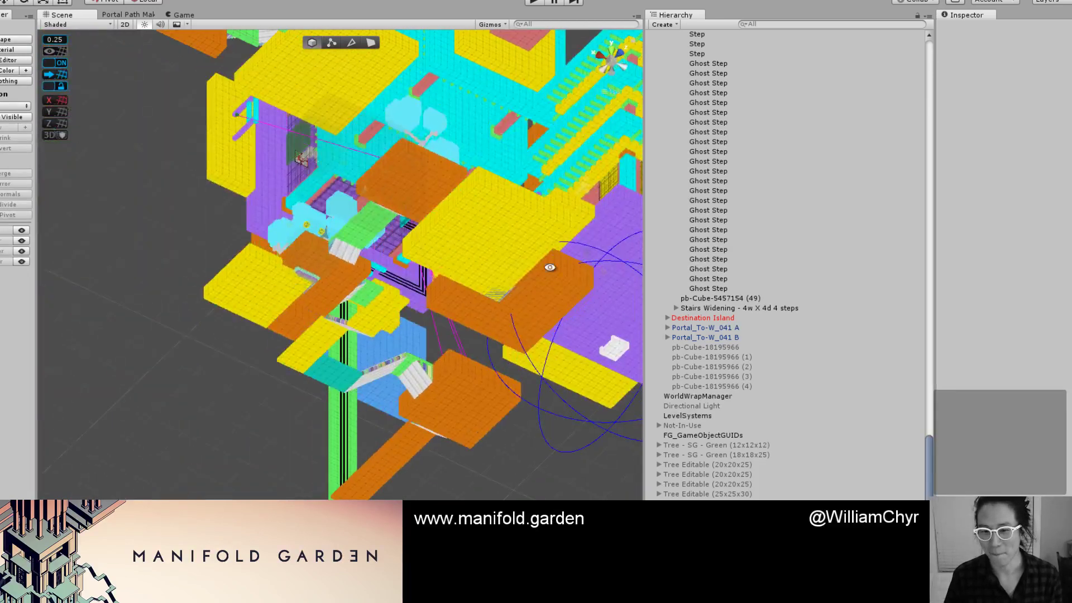
left_click_drag(549, 268, 357, 244, "alt")
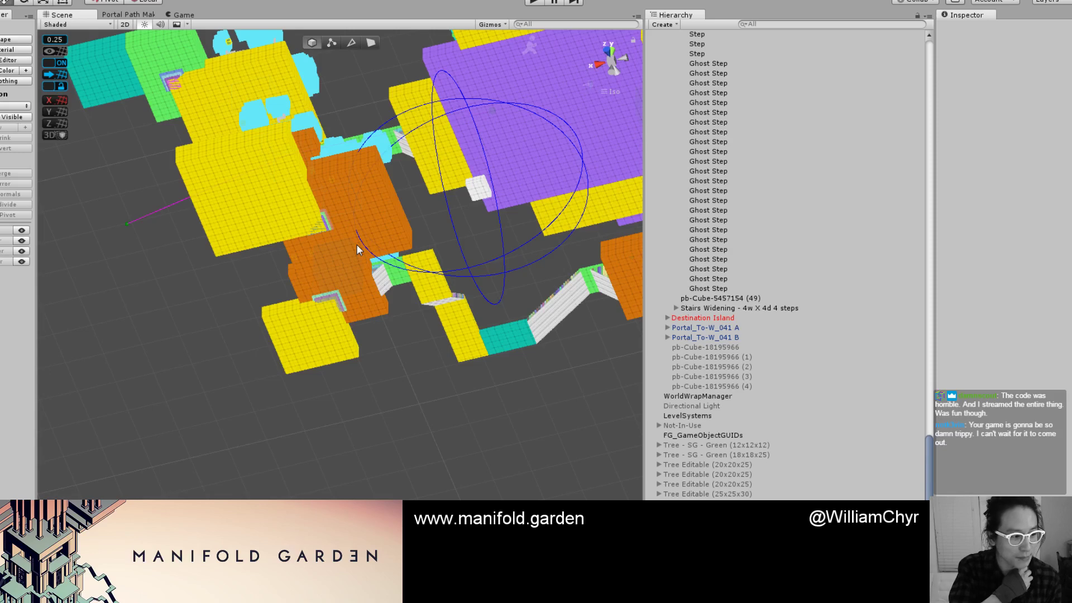
left_click_drag(358, 250, 378, 366, "alt")
left_click(394, 381)
left_click_drag(433, 389, 351, 235, "alt")
scroll(328, 288, "down", 10)
scroll(334, 389, "up", 15)
key("ctrl+d")
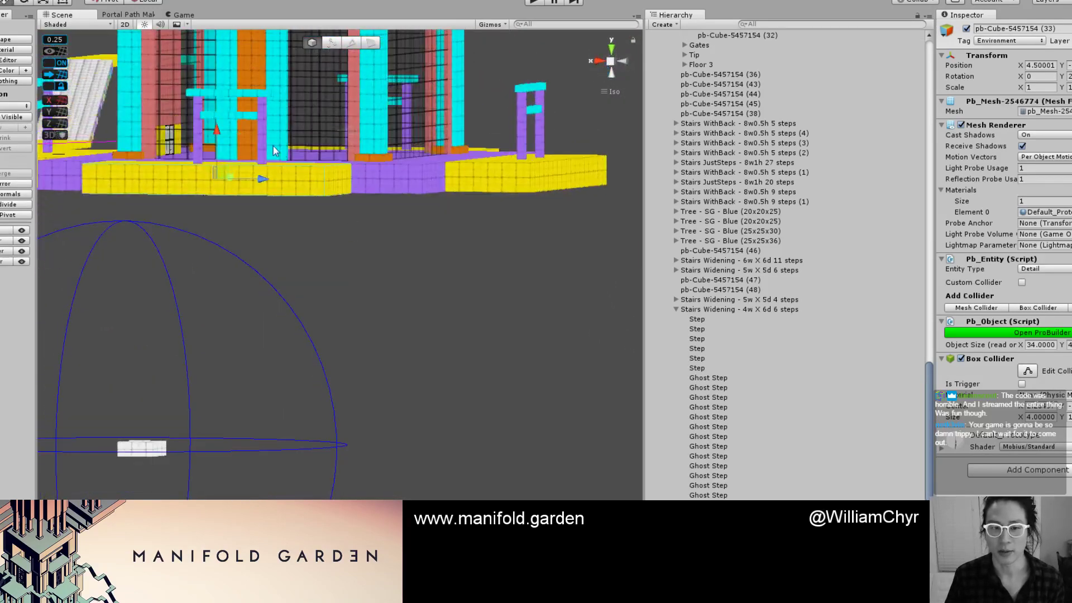
left_click_drag(219, 181, 307, 338)
Lengthen the copied yellow slab to 52 and extend its long outer face away from the pagoda.
key("g")
left_click(274, 302)
left_click_drag(274, 302, 370, 327, "shift")
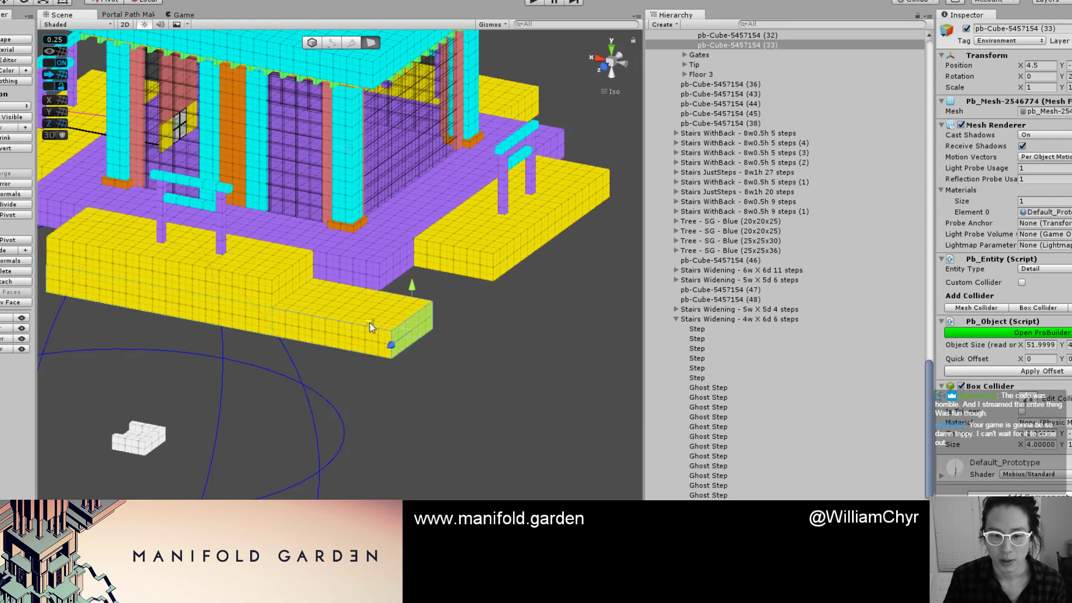
left_click(259, 329)
left_click_drag(197, 329, 128, 390)
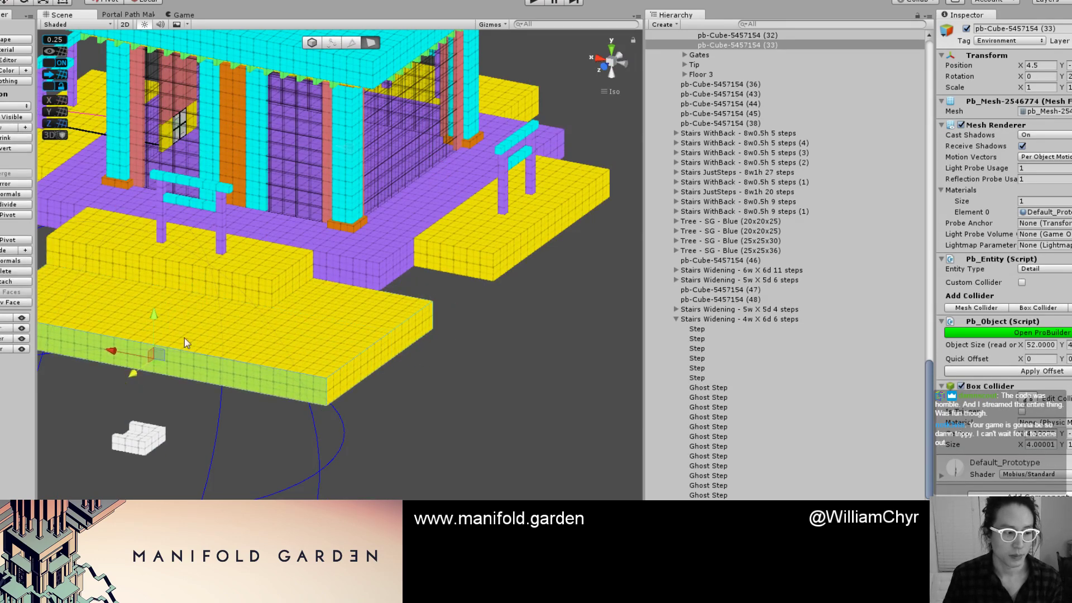
scroll(235, 349, "down", 4)
key("g")
key("h")
Move the enlarged yellow slab to X -20.5, beneath the corner of the pagoda's purple base.
left_click_drag(256, 311, 290, 210, "alt")
scroll(243, 319, "up", 4)
left_click_drag(354, 290, 337, 203, "alt")
middle_click_drag(337, 203, 280, 239)
left_click_drag(286, 213, 414, 355)
scroll(416, 352, "up", 2)
Shorten the corner slab to 47, adjust its adjacent side, and apply material preset 5 to all its faces.
key("g")
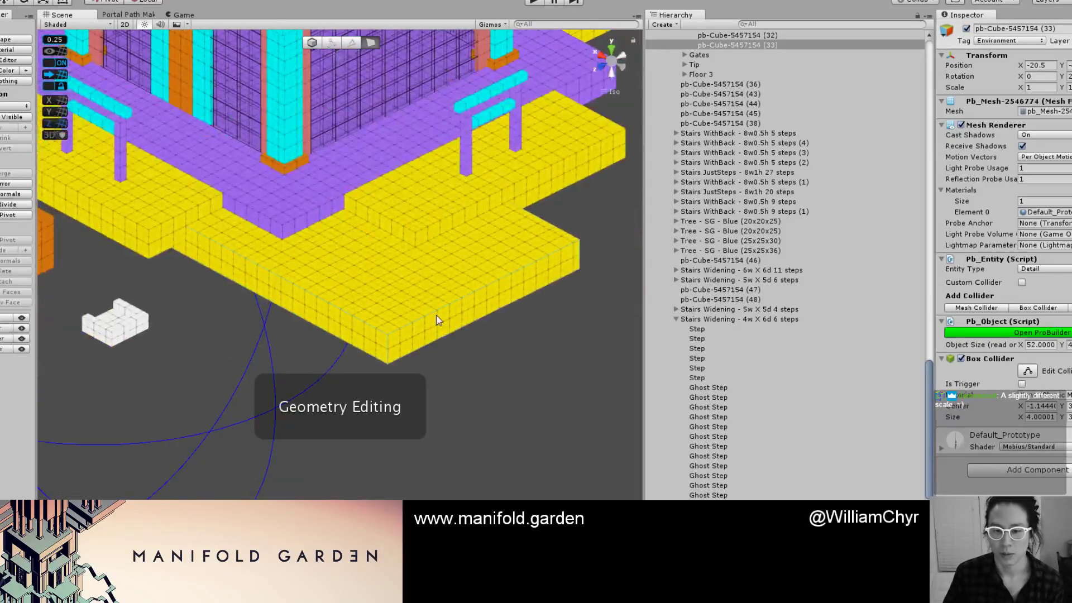
left_click(444, 280)
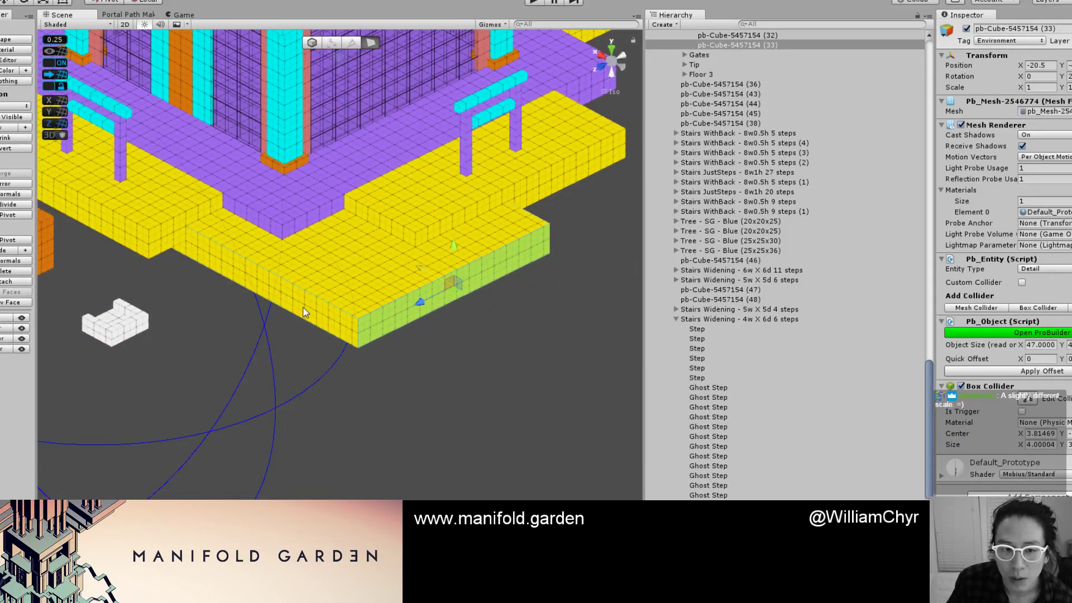
left_click(218, 269)
left_click_drag(145, 285, 370, 312, "alt")
double_click(360, 252)
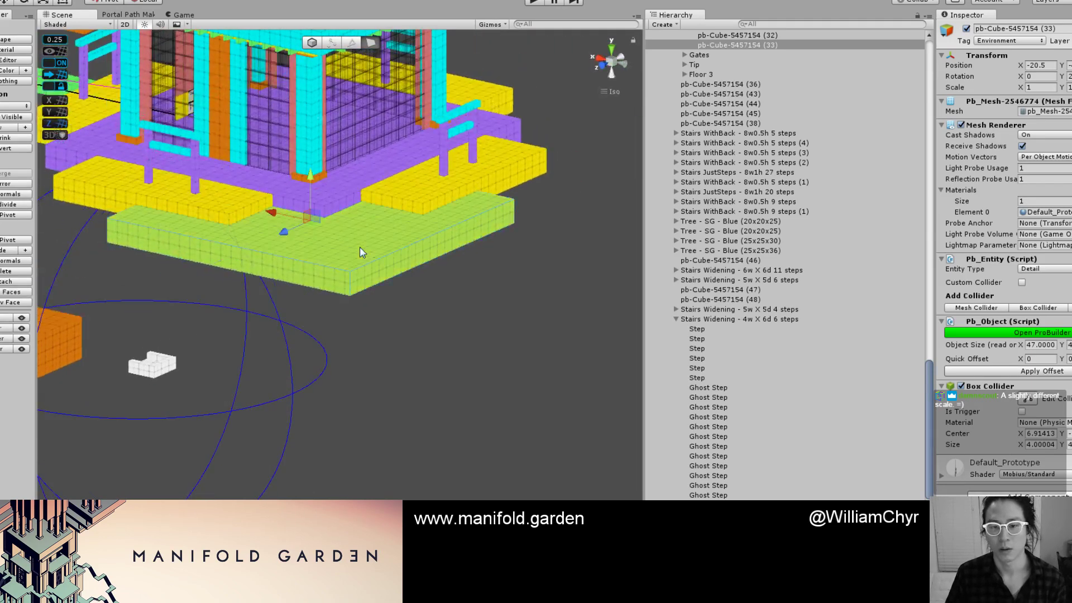
key("alt+5")
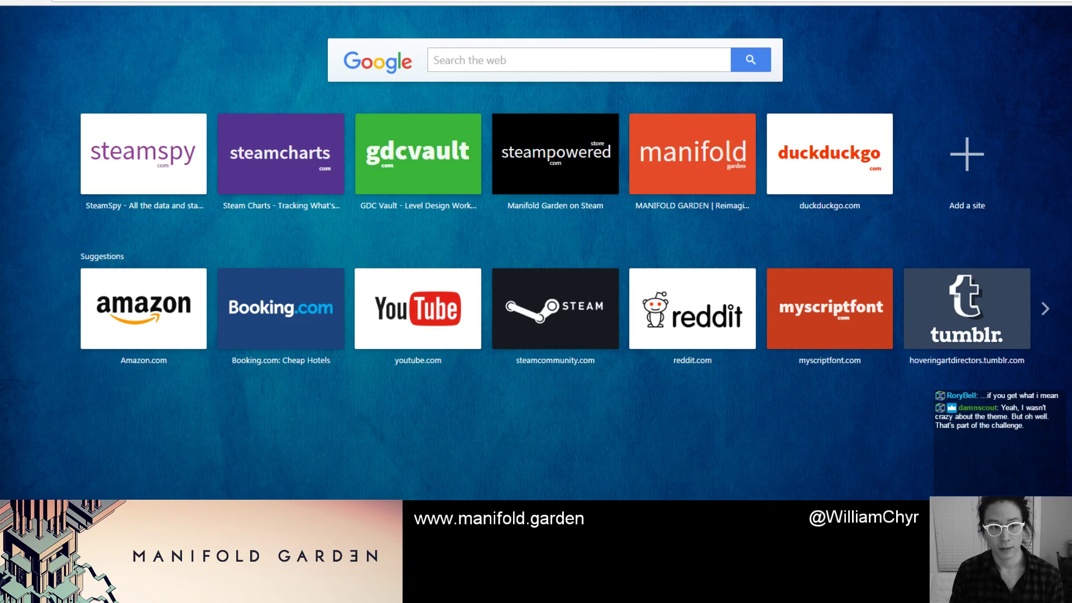
Search the web for images of "japanese gardens" and examine the picture of a wooden gate beside a pond.
type("japanese gardens")
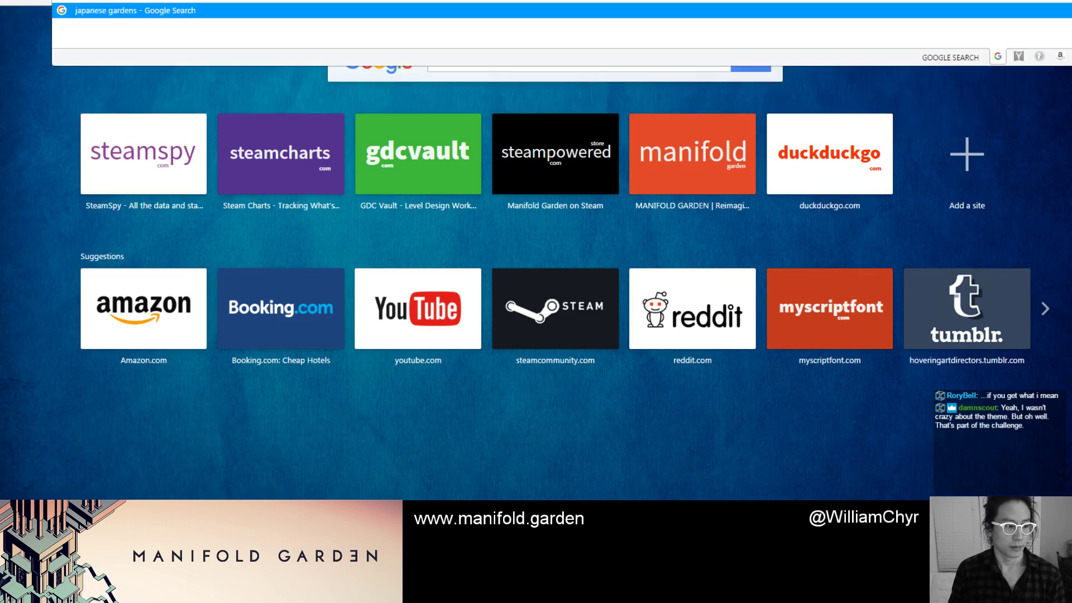
key("Return")
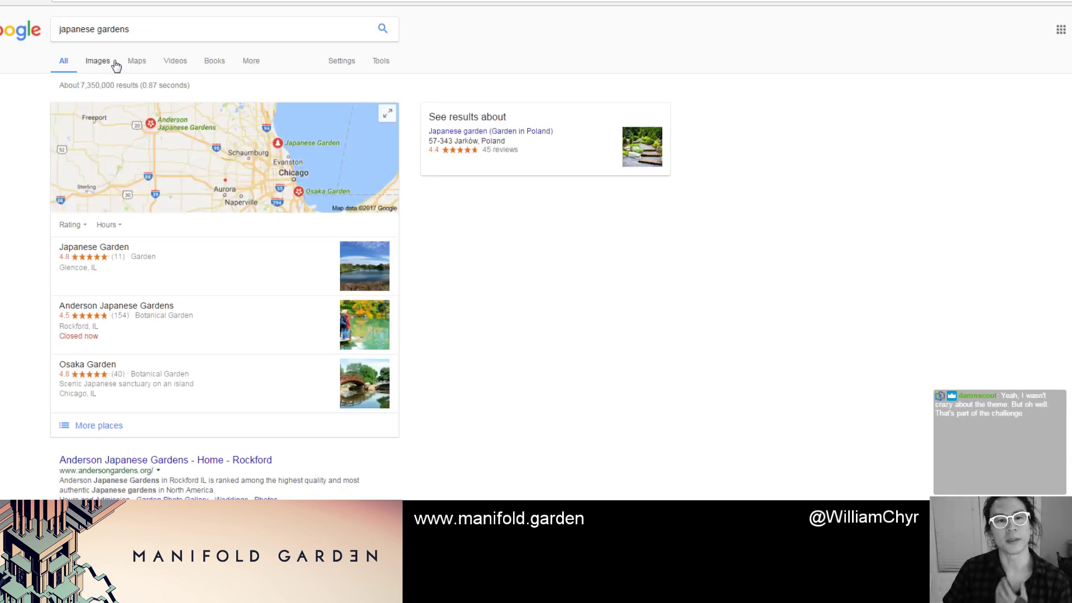
left_click(102, 67)
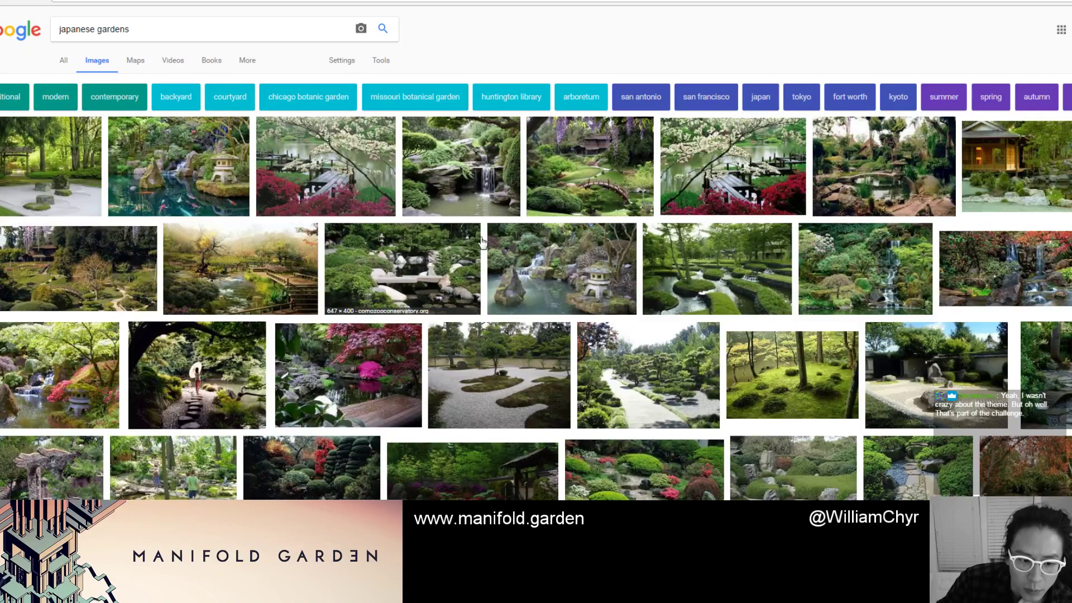
scroll(478, 246, "down", 1)
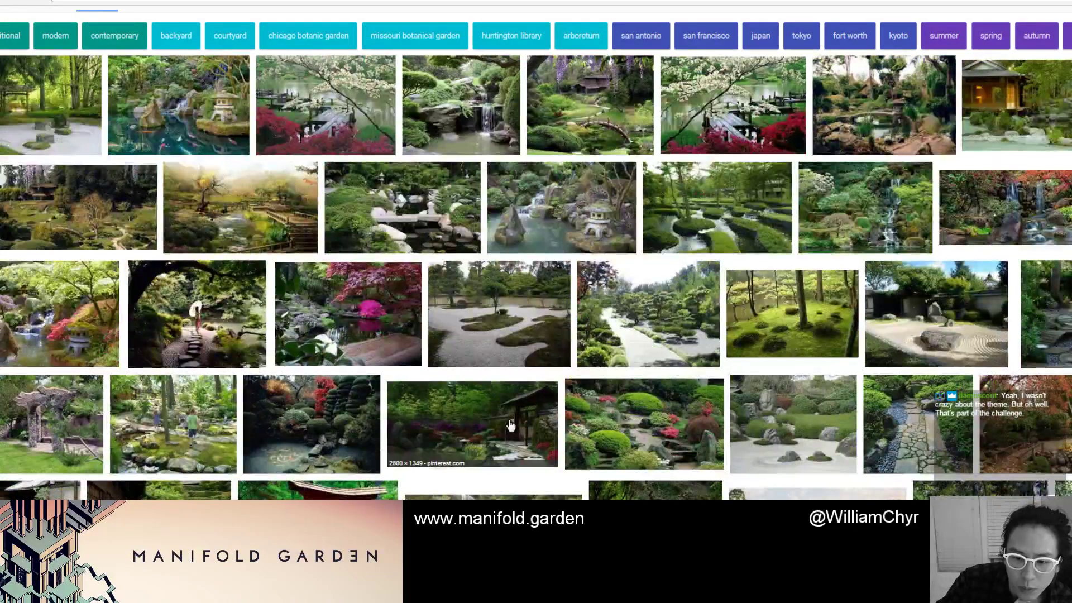
left_click(491, 376)
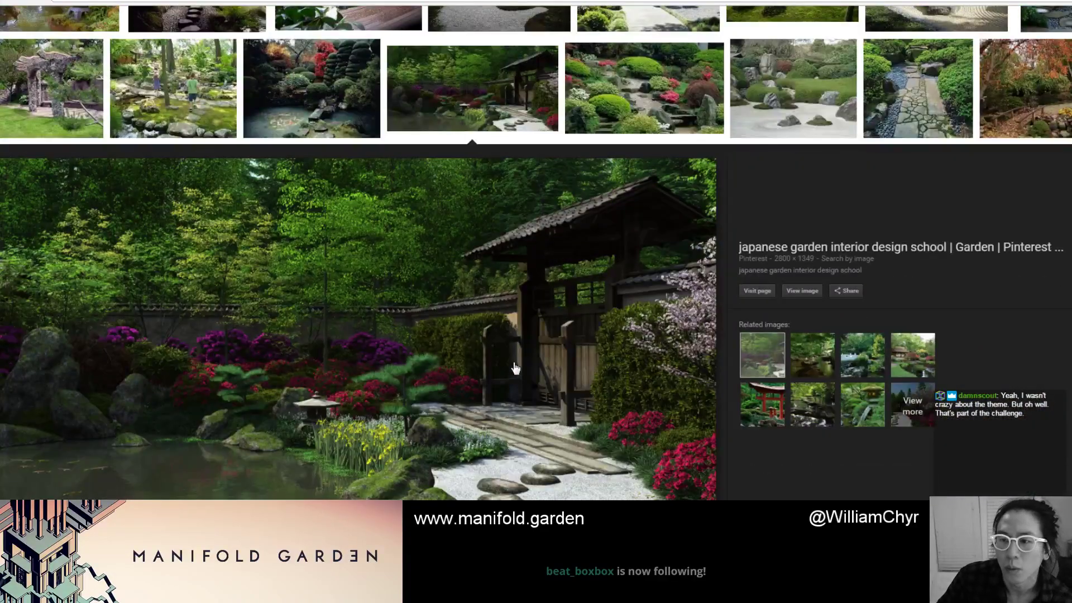
scroll(614, 265, "down", 6)
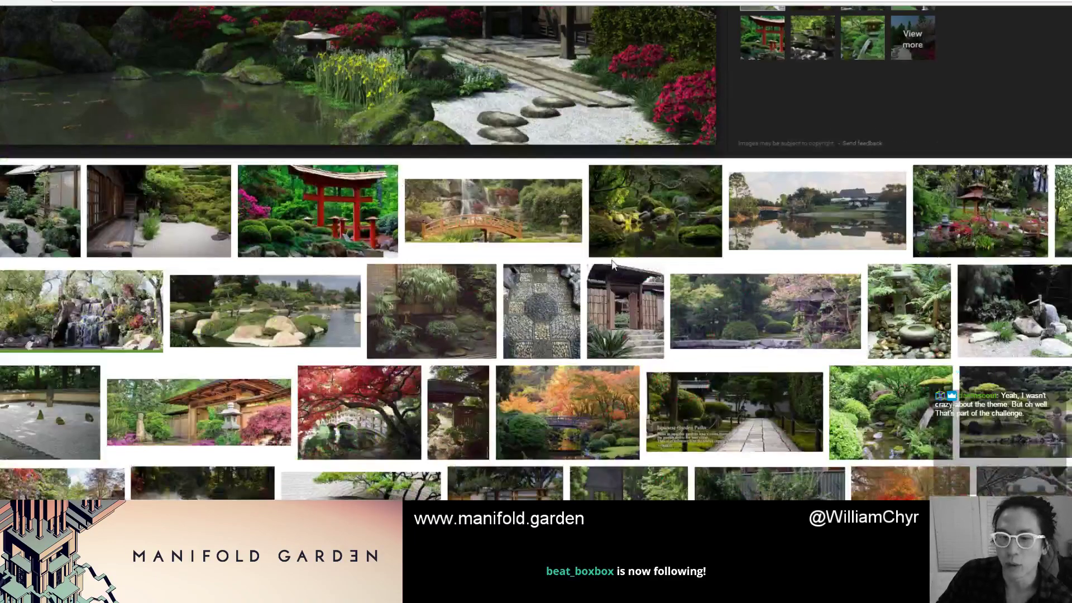
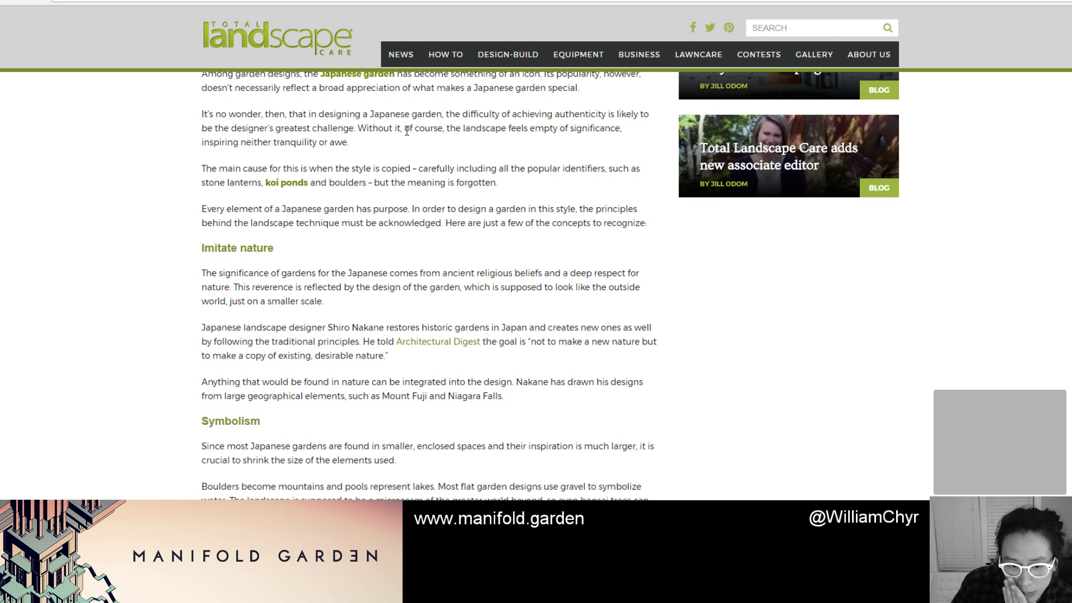
Read the Total Landscape Care article on Japanese garden principles, dismissing the newsletter sign-up, and return to the search results.
scroll(406, 131, "down", 1)
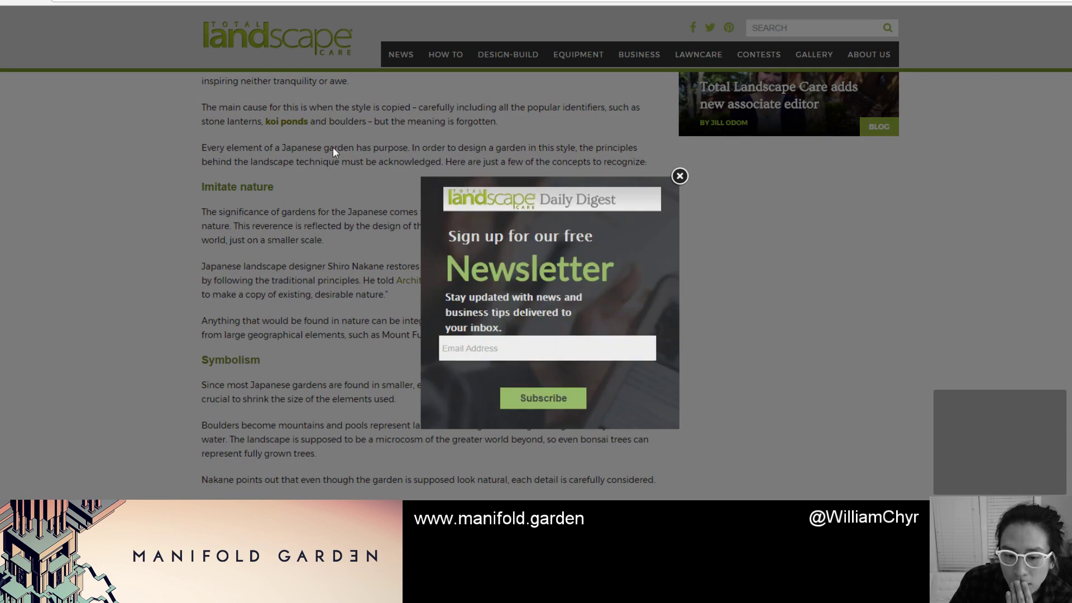
left_click(690, 178)
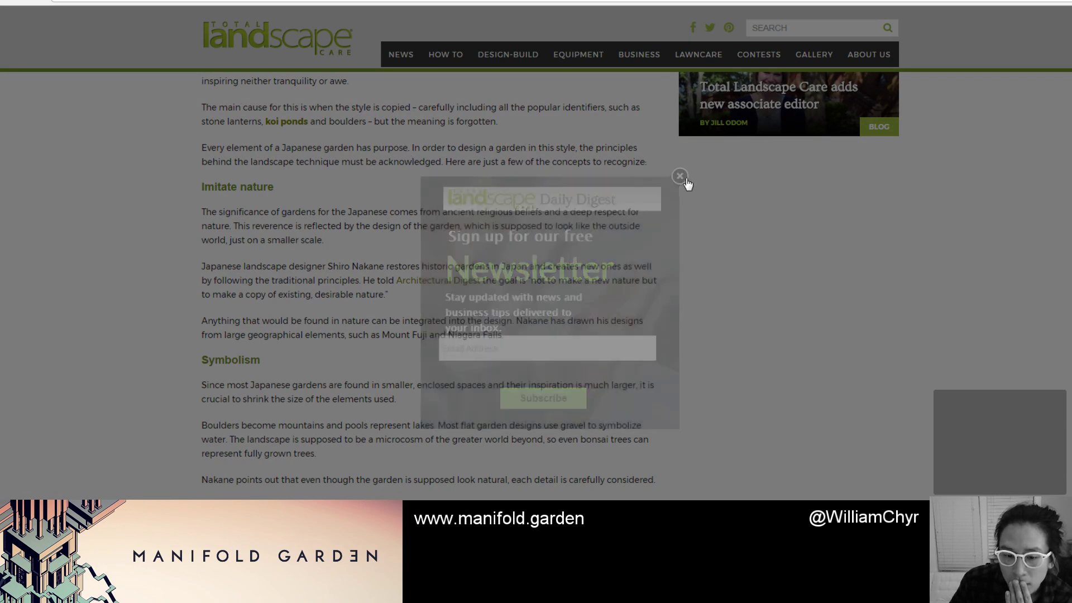
scroll(687, 187, "down", 2)
scroll(680, 185, "down", 2)
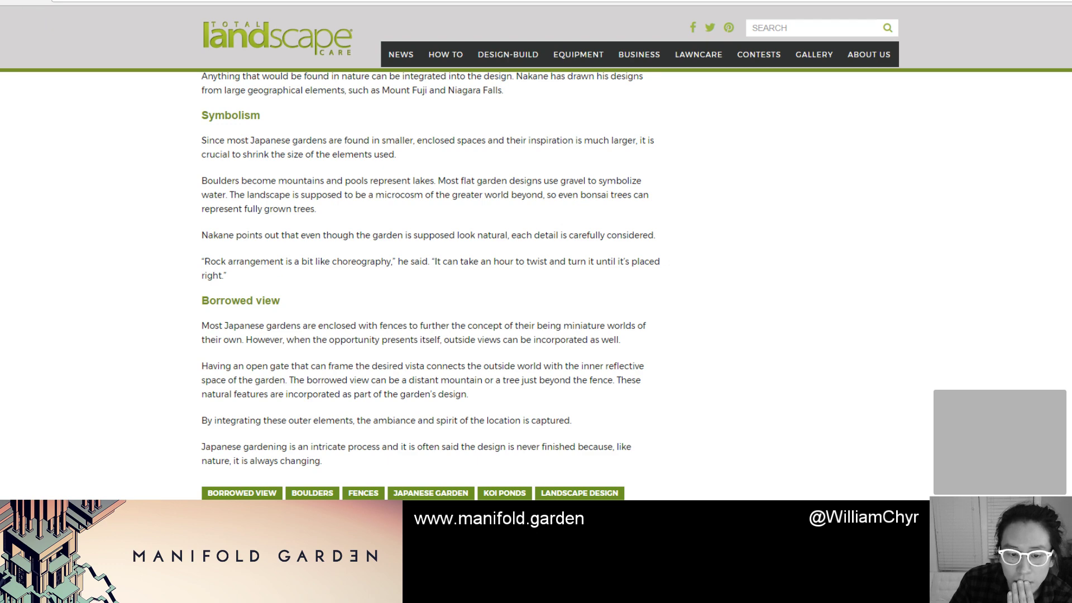
key("alt+Left")
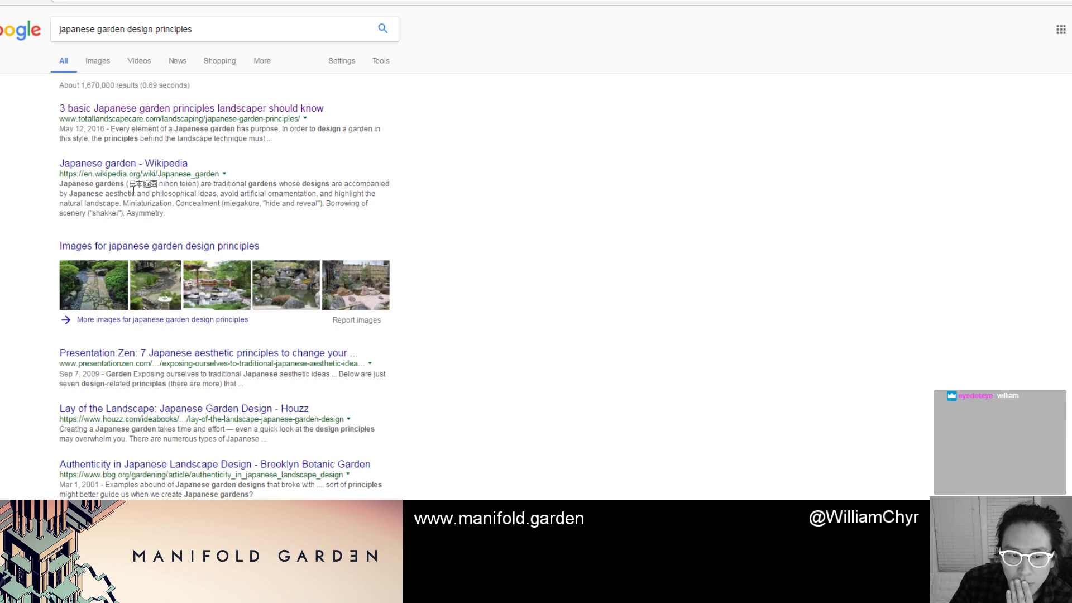
Search the web for images of "japanese gardens".
left_click(98, 61)
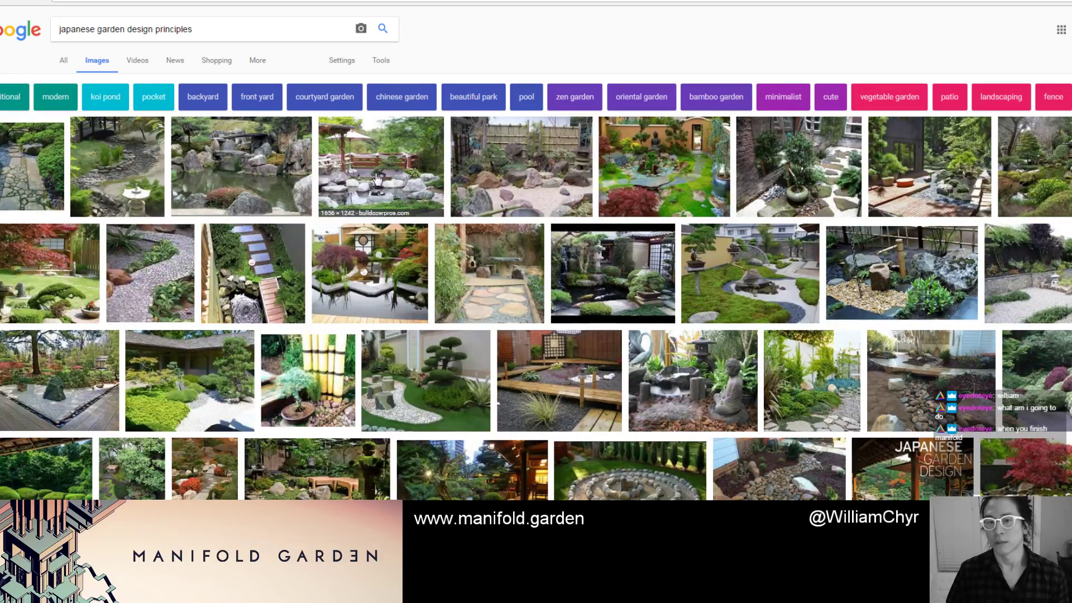
left_click_drag(200, 29, 202, 29)
type("se gardens")
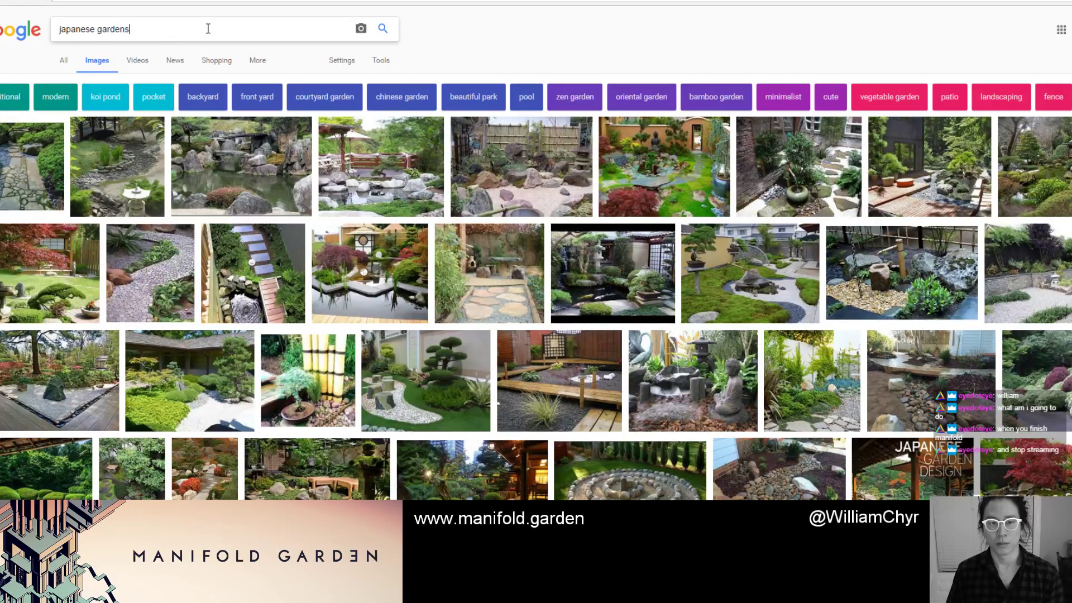
key("Return")
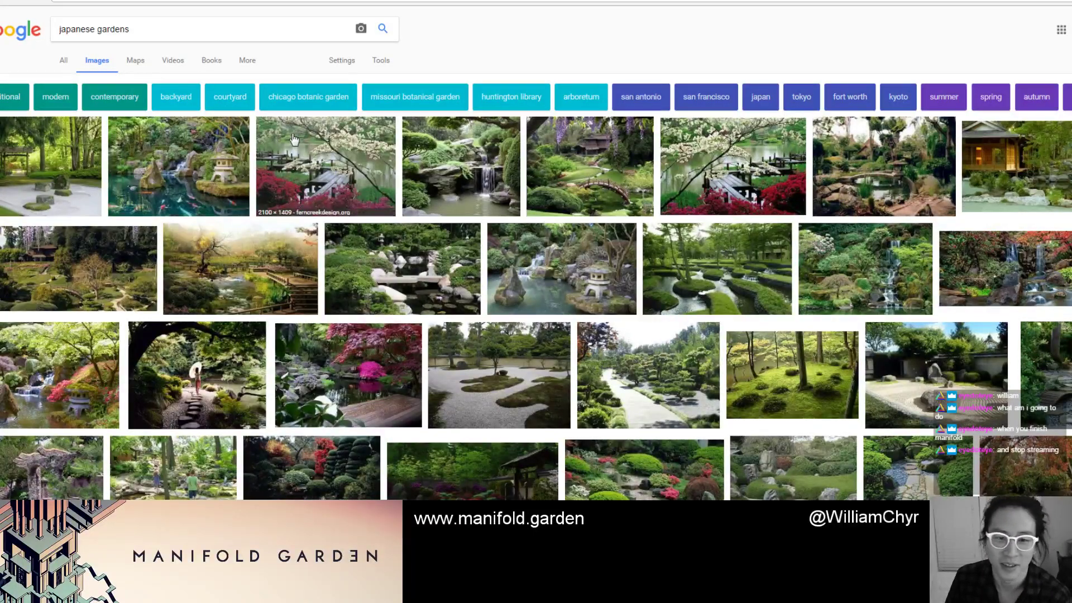
Examine the pictures of the koi pond with a stone lantern, the zigzag boardwalk, the rock waterfall and the Way of Beauty garden.
left_click(240, 167)
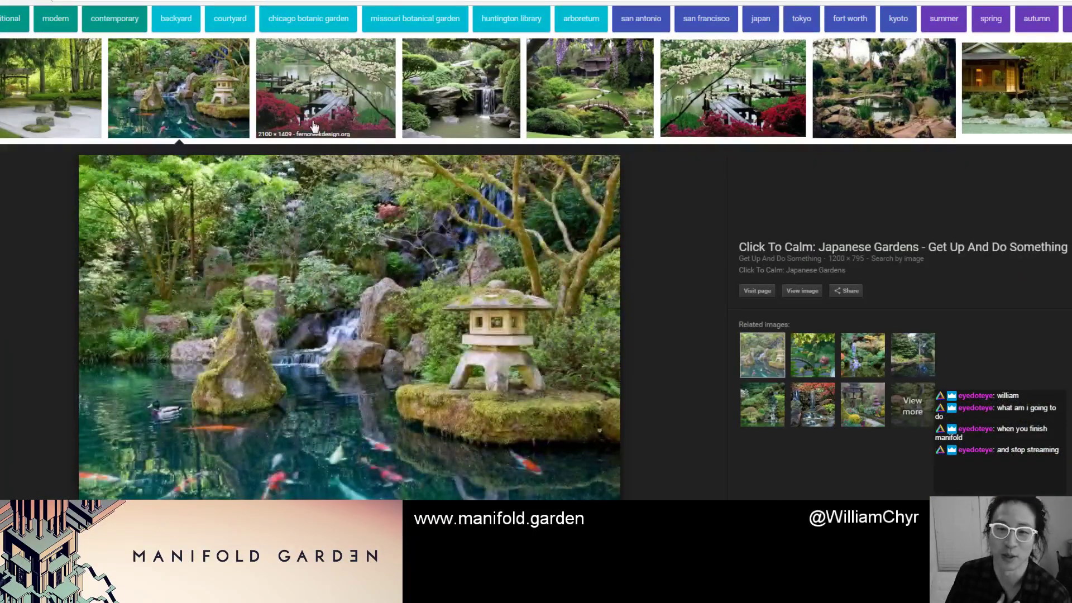
left_click(317, 123)
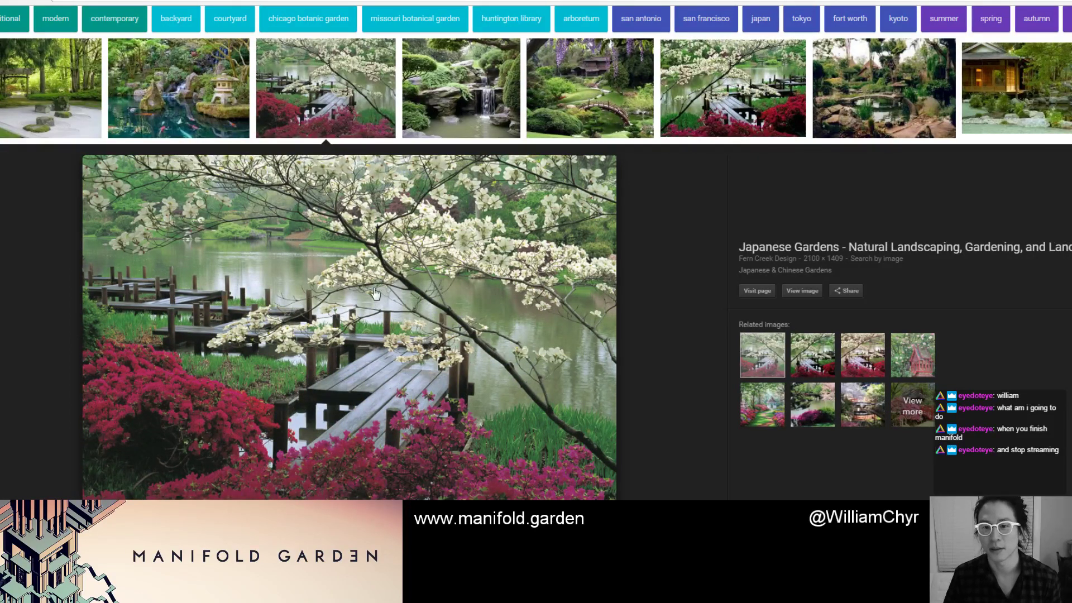
left_click(480, 89)
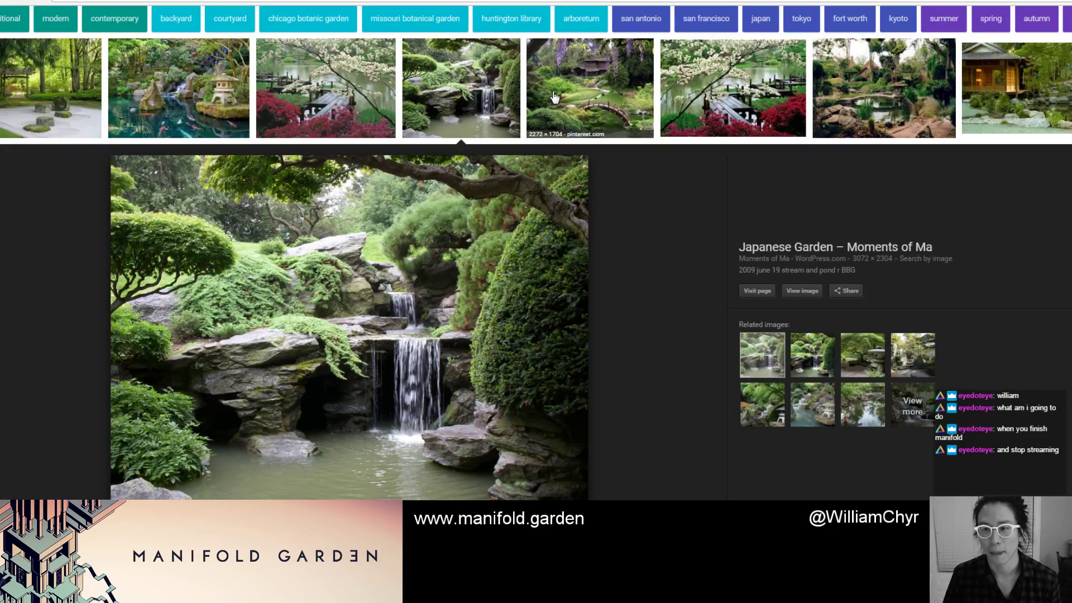
left_click(731, 95)
left_click(901, 95)
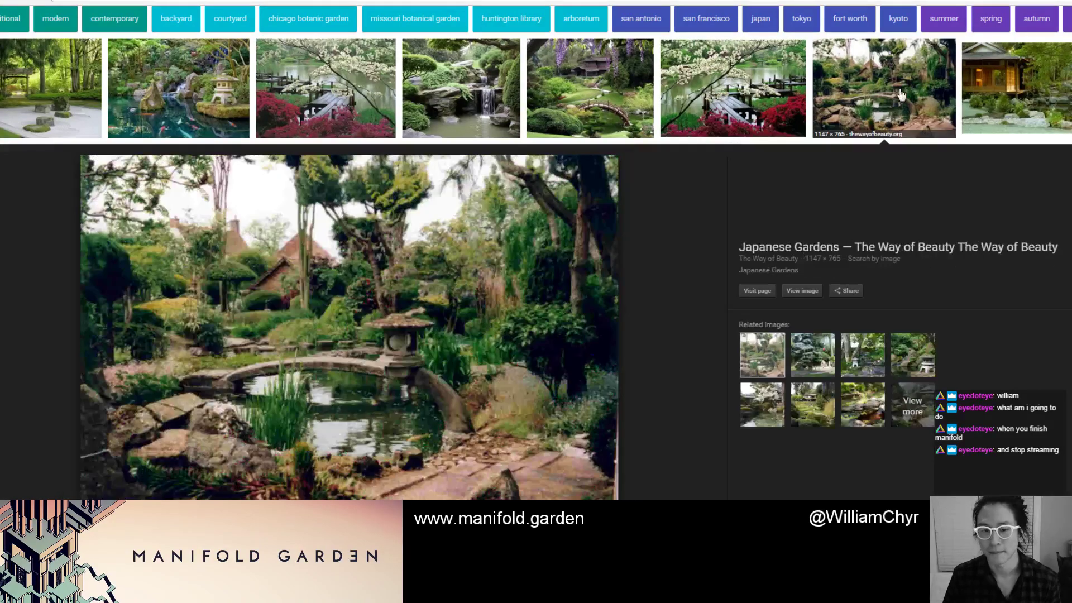
Browse further image results and examine the Wikimedia Commons picture of the Portland zen garden with raked gravel.
scroll(891, 113, "down", 4)
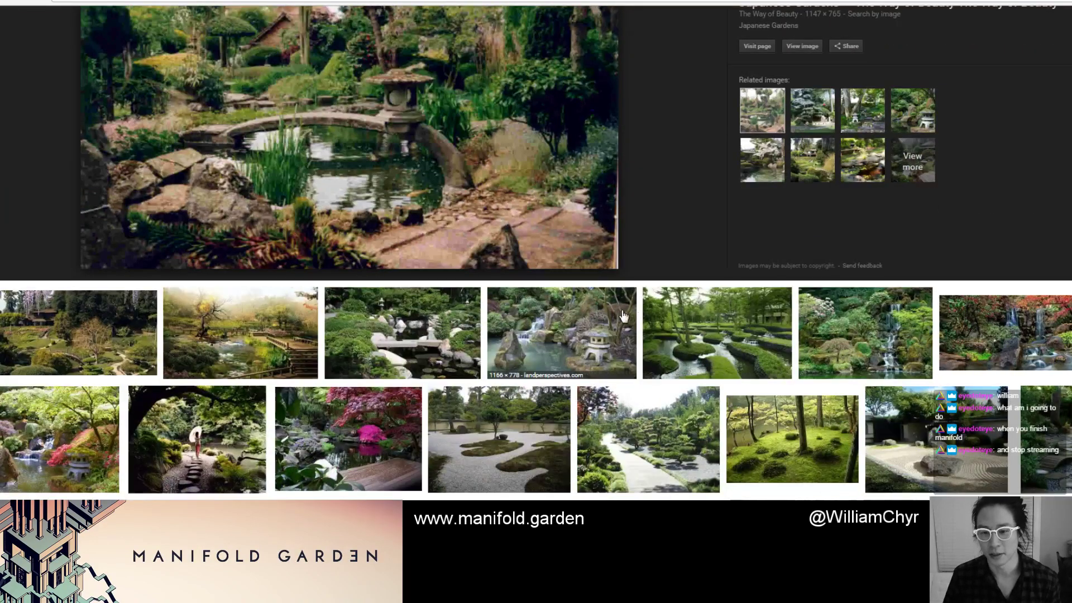
scroll(559, 331, "down", 3)
scroll(307, 385, "down", 1)
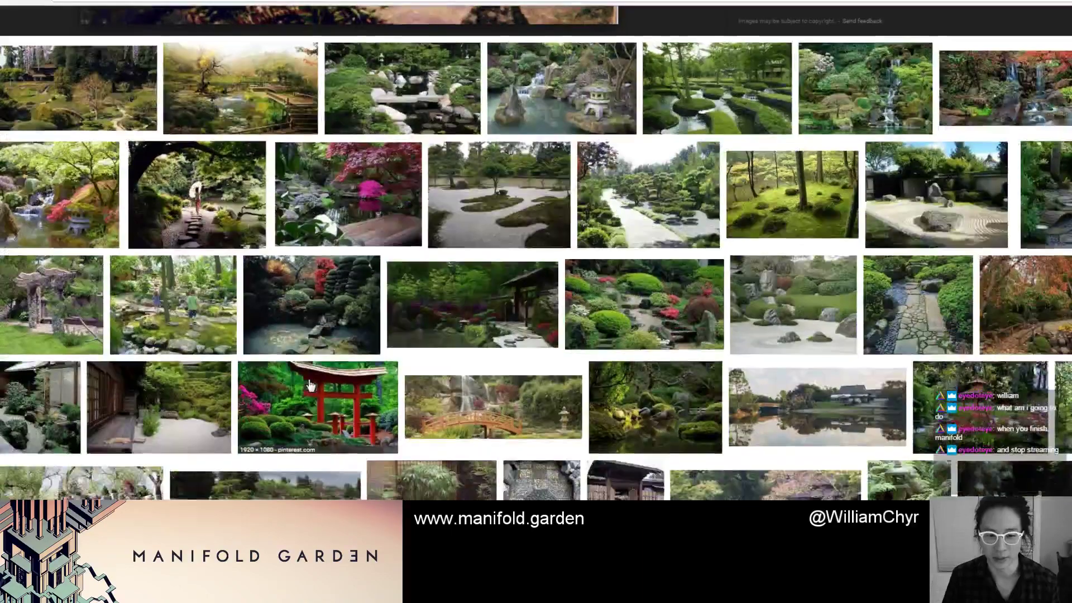
scroll(274, 391, "down", 3)
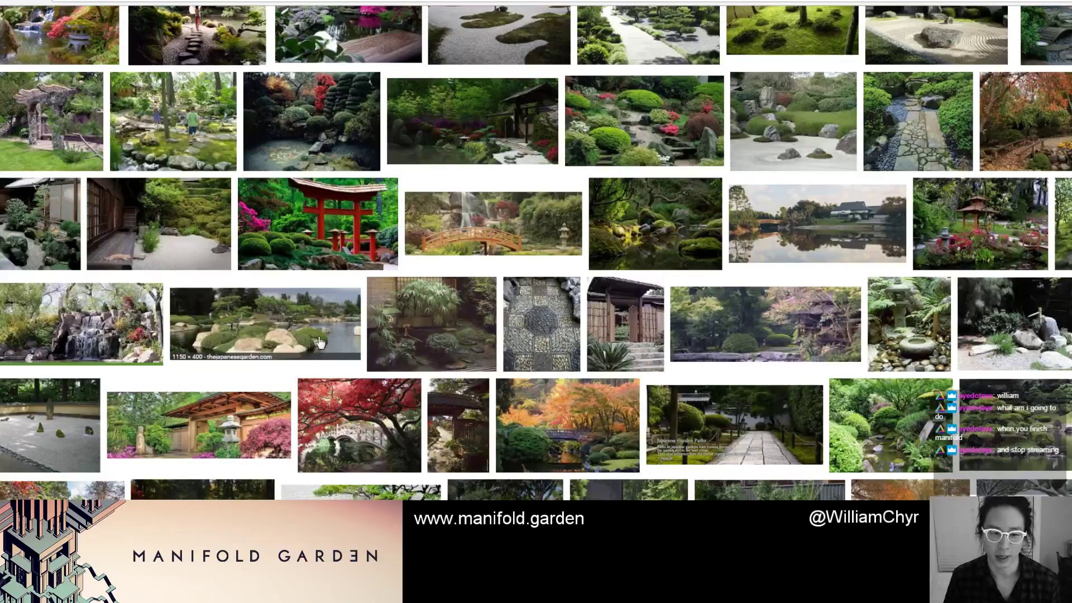
scroll(282, 357, "down", 1)
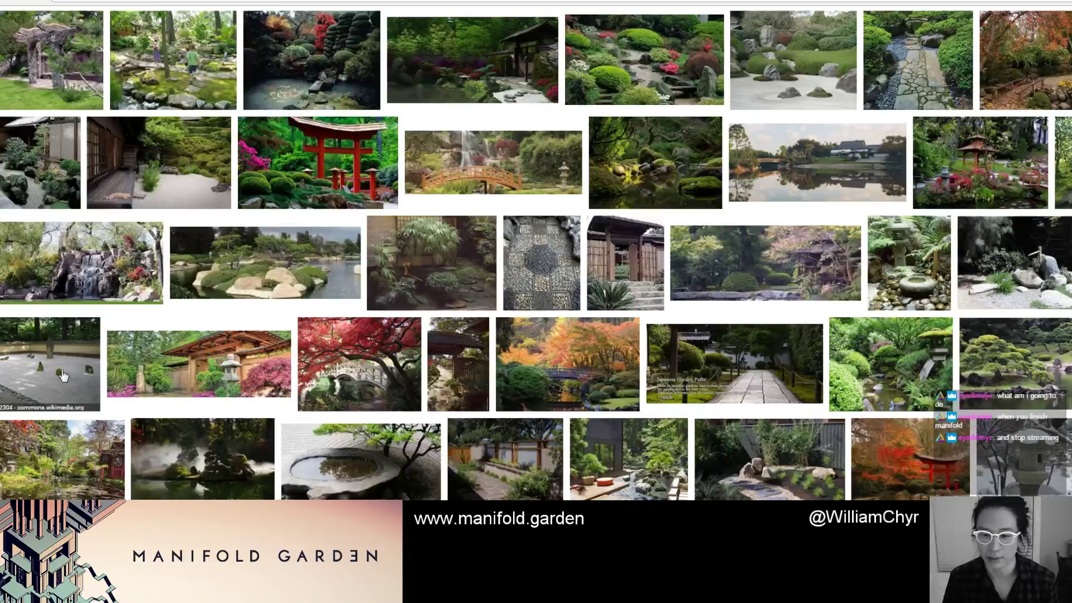
left_click(53, 369)
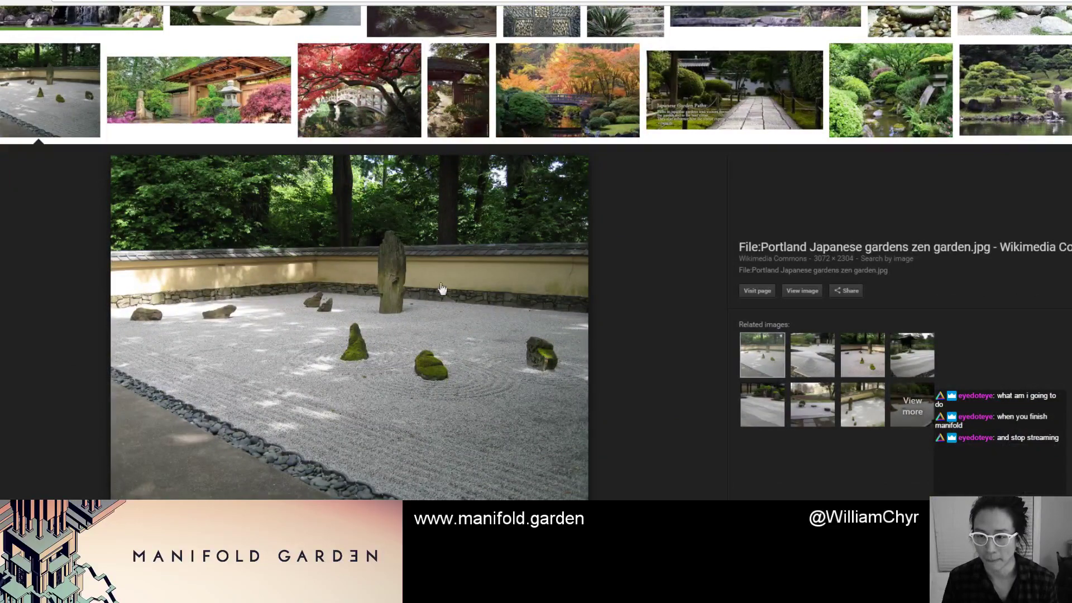
Examine the Decoist picture of a garden beneath white stairs and the picture of a garden framed by a wooden veranda.
scroll(607, 185, "down", 3)
scroll(607, 185, "down", 2)
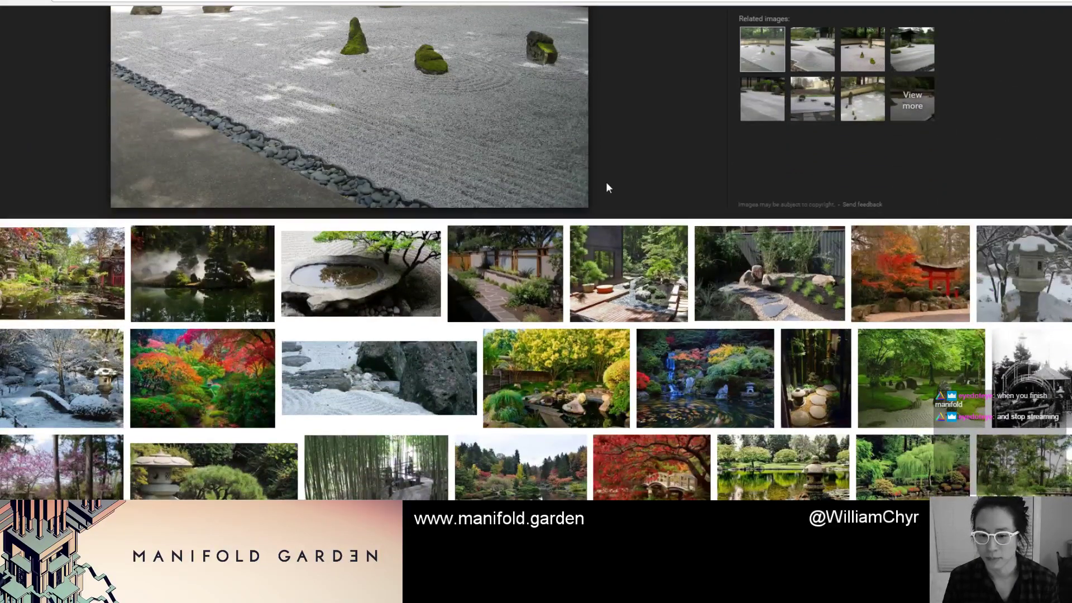
scroll(607, 185, "down", 3)
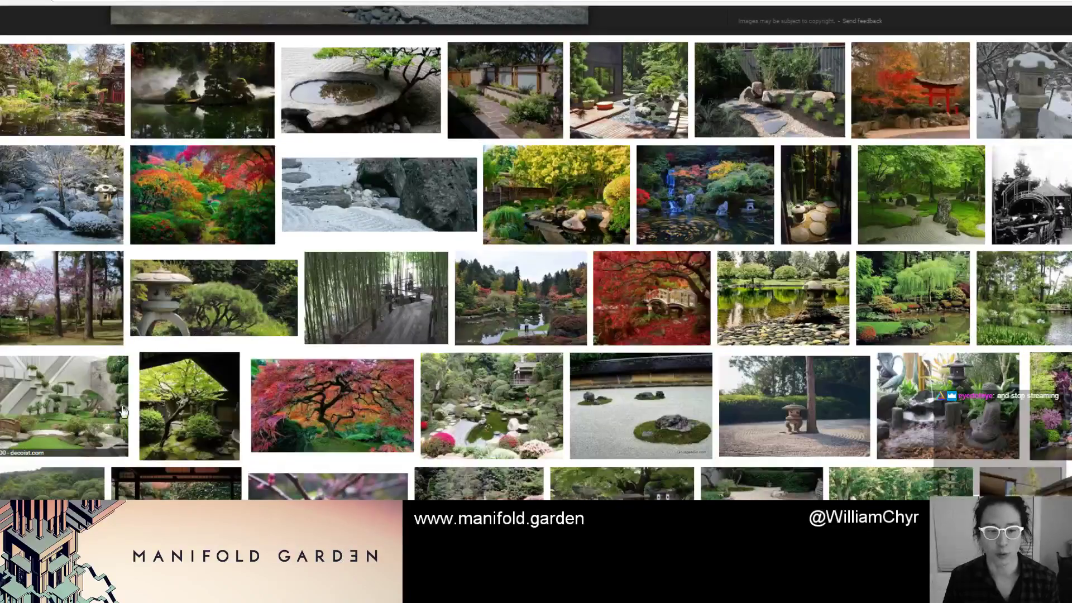
left_click(68, 426)
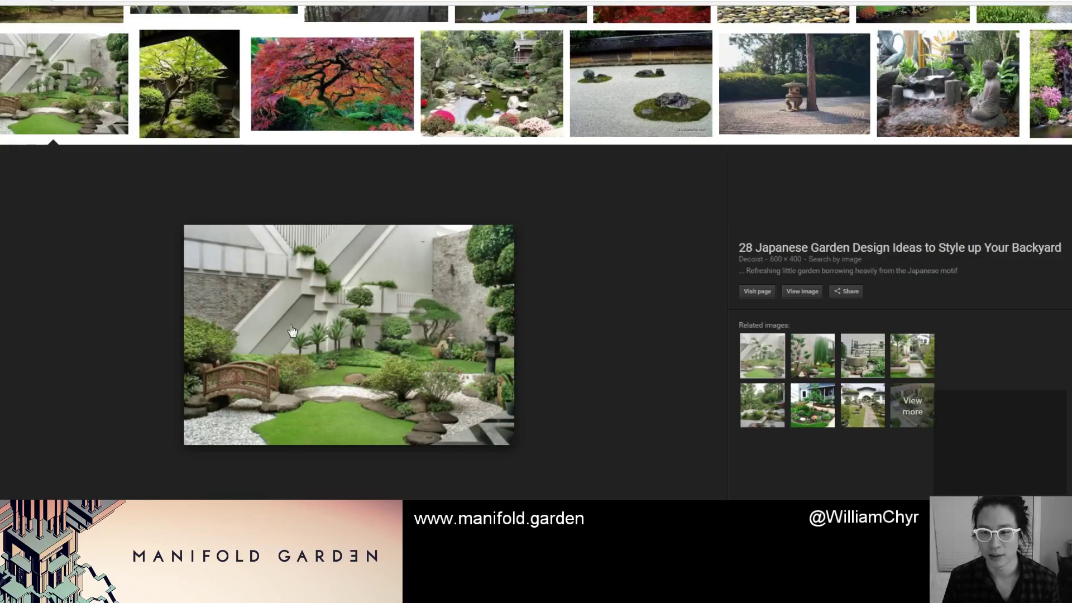
scroll(451, 258, "down", 5)
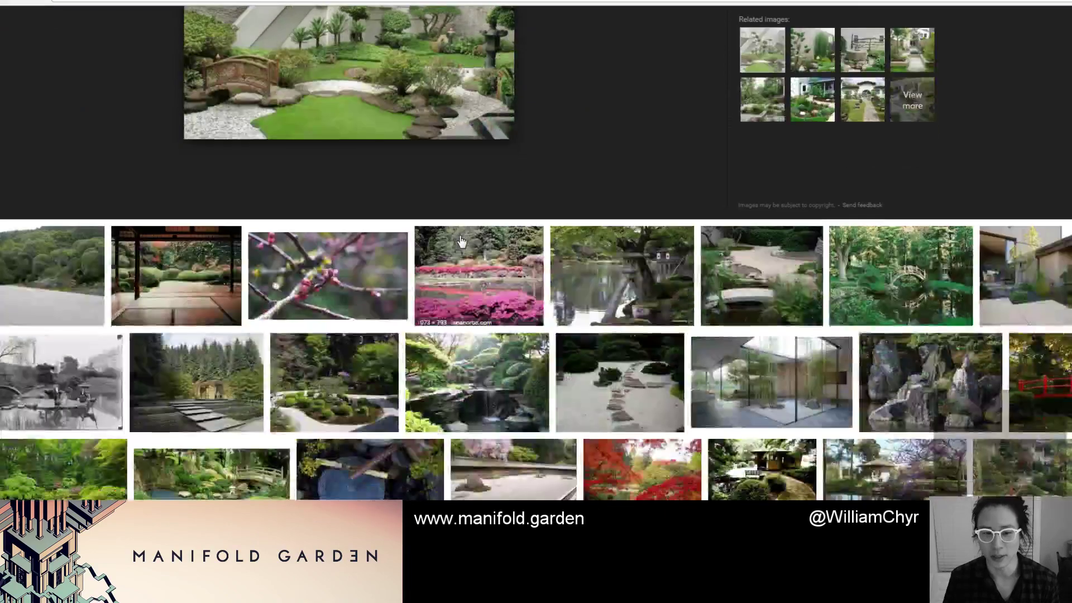
left_click(188, 290)
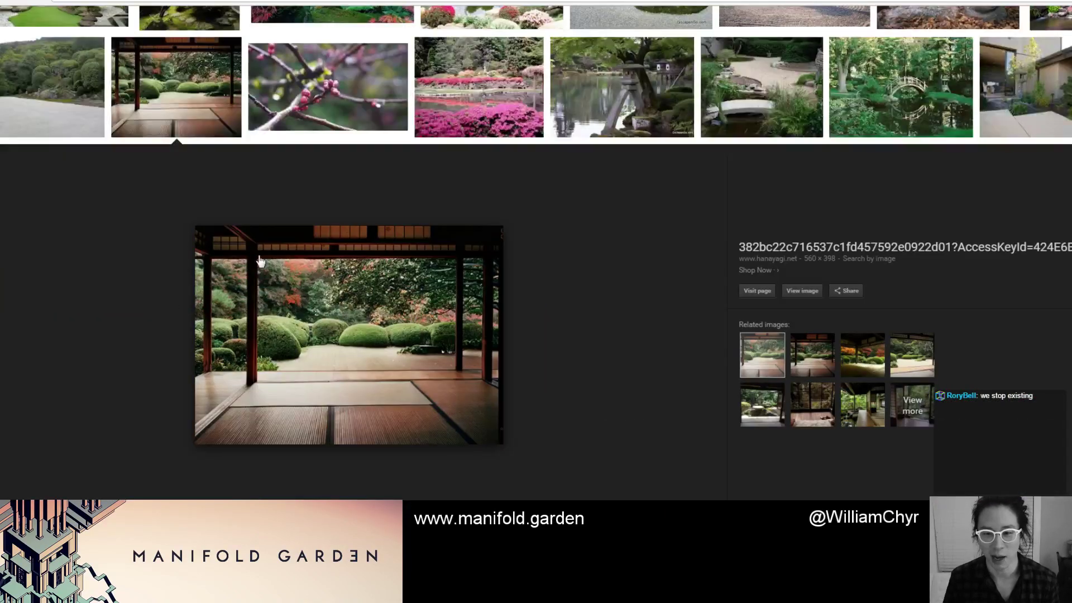
Examine the picture of the plank walkway zigzagging across a dark pond and the Niwa Design Studio gravel garden picture.
scroll(853, 82, "down", 3)
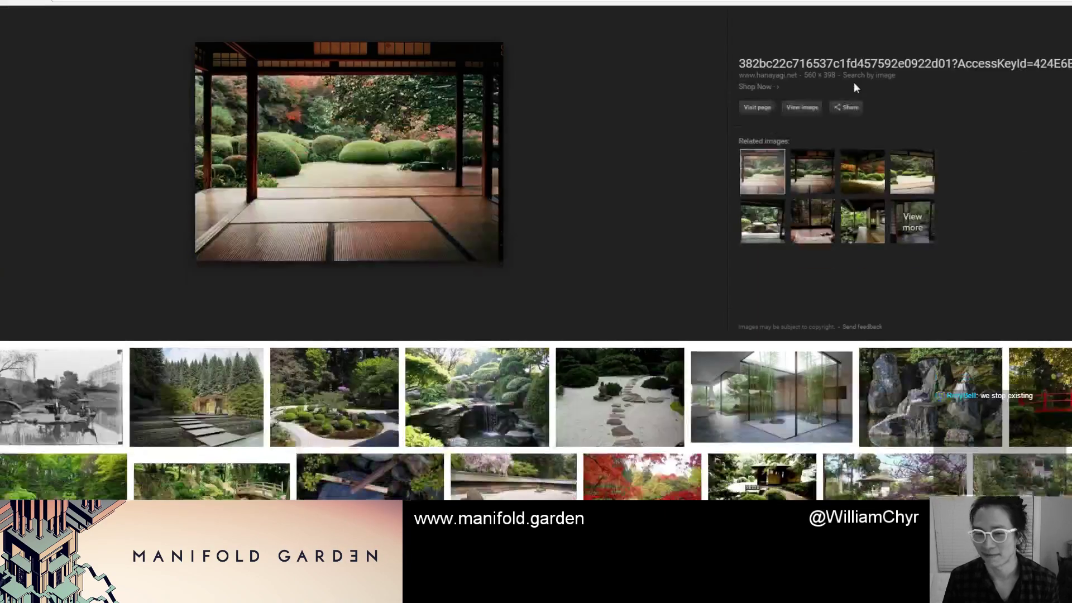
scroll(852, 83, "down", 4)
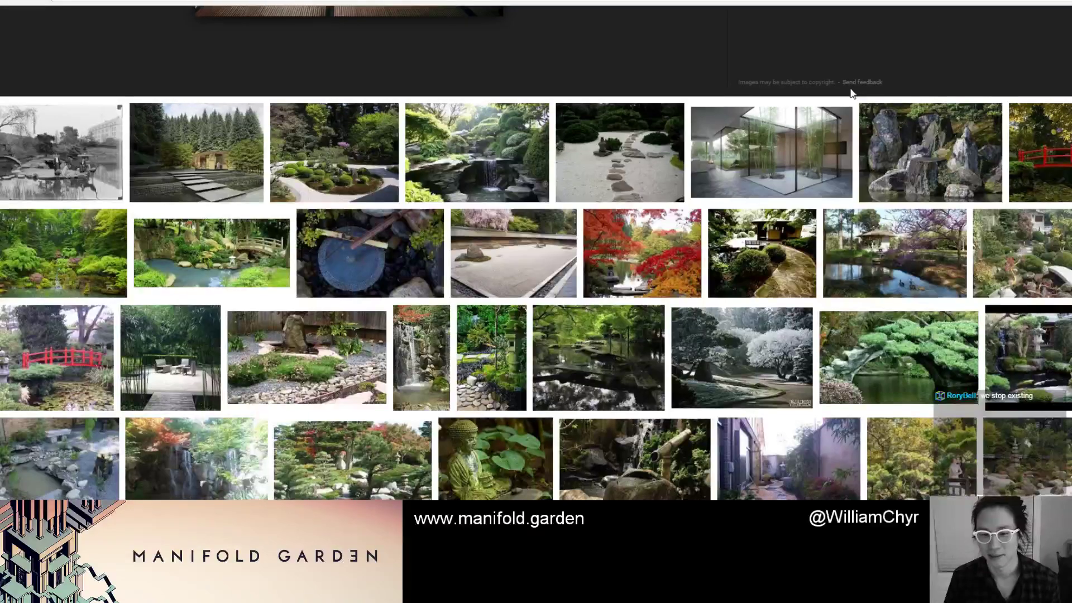
scroll(849, 88, "down", 2)
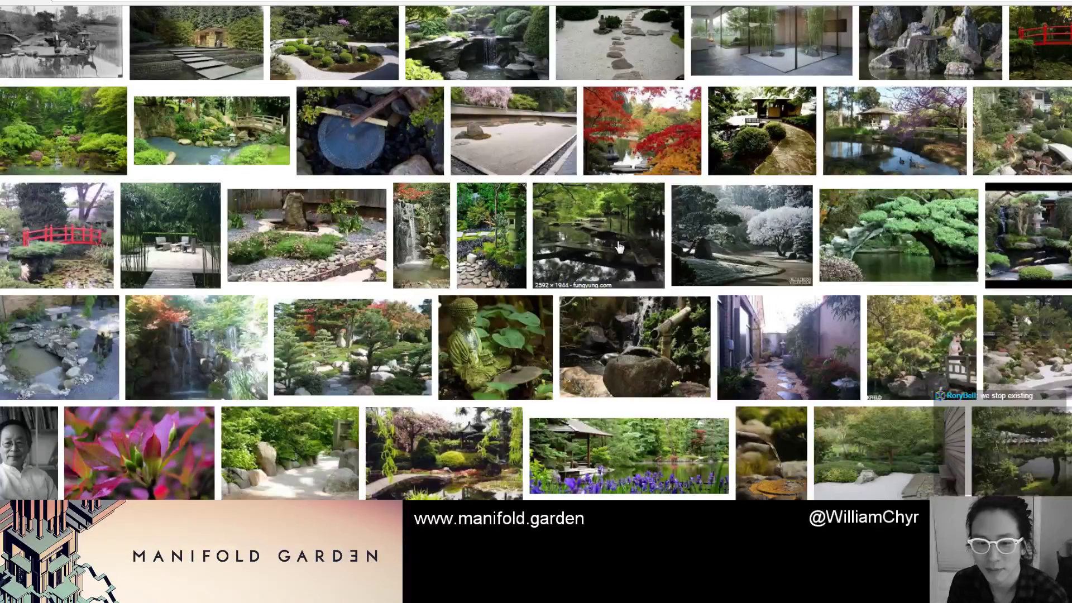
left_click(618, 246)
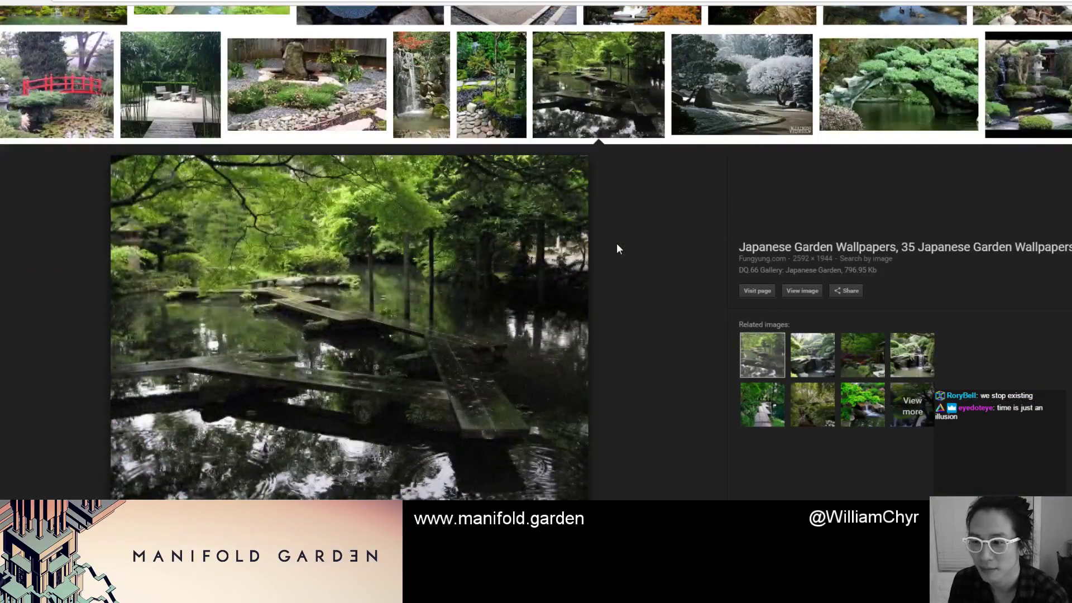
scroll(617, 248, "down", 7)
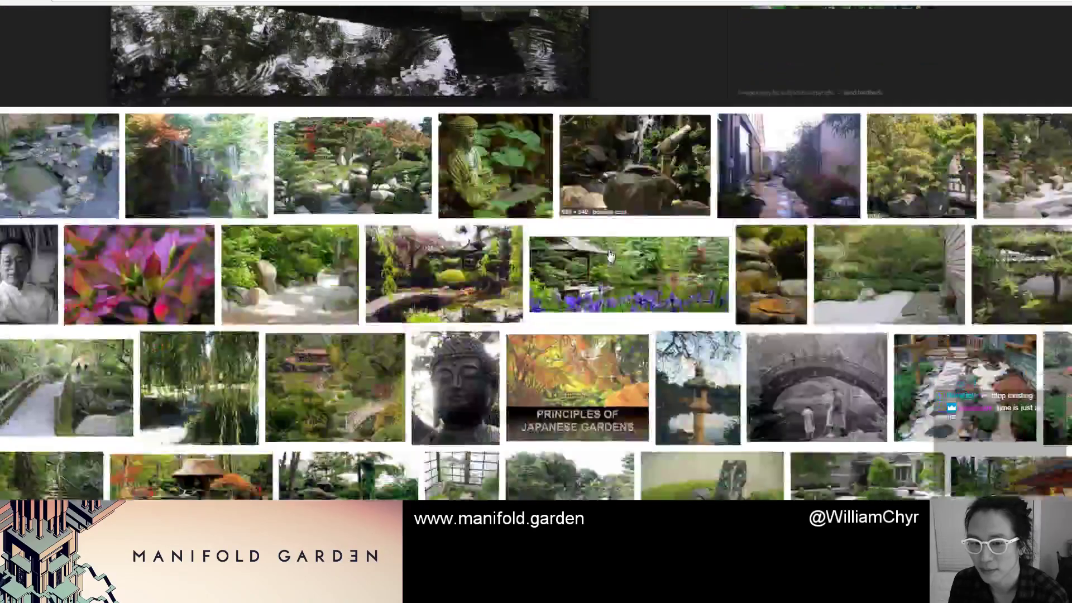
scroll(610, 256, "down", 1)
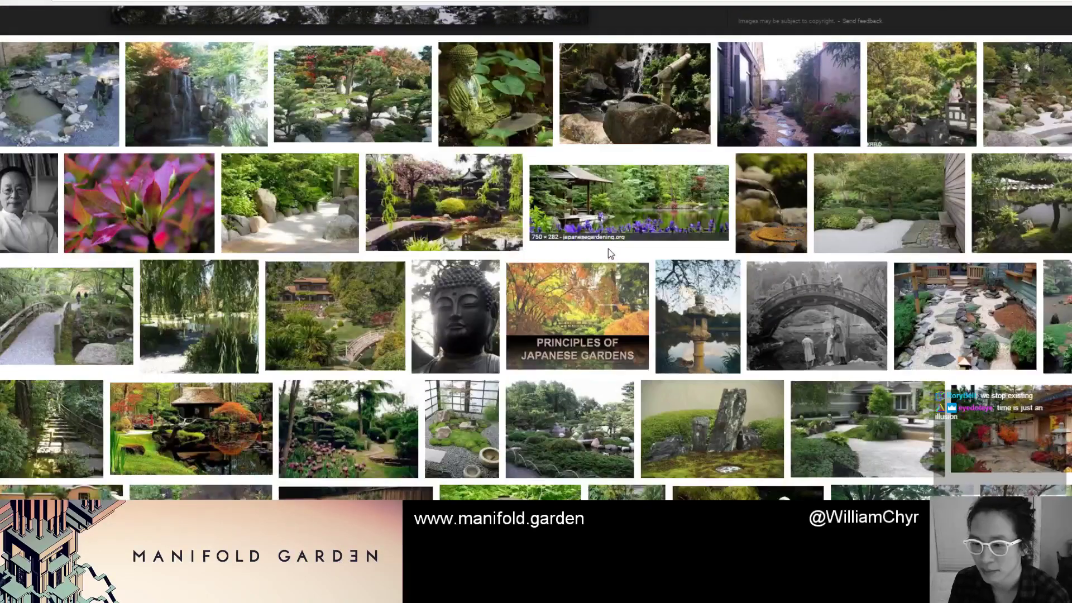
scroll(608, 253, "down", 2)
left_click(835, 312)
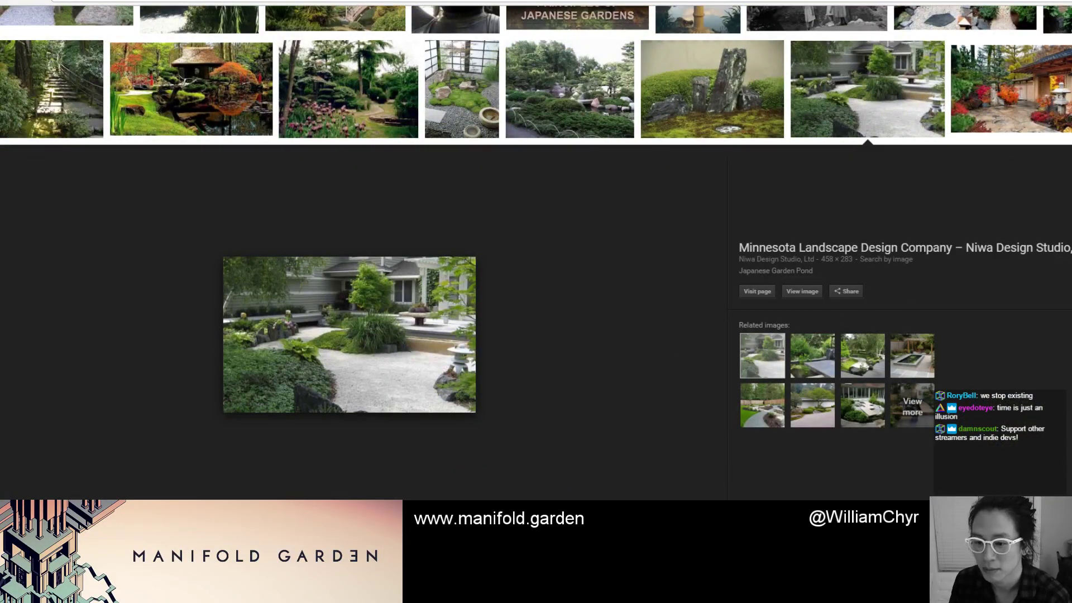
Switch to the Unity editor and examine the pagoda and its surrounding floating platforms from several sides.
key("alt+Tab")
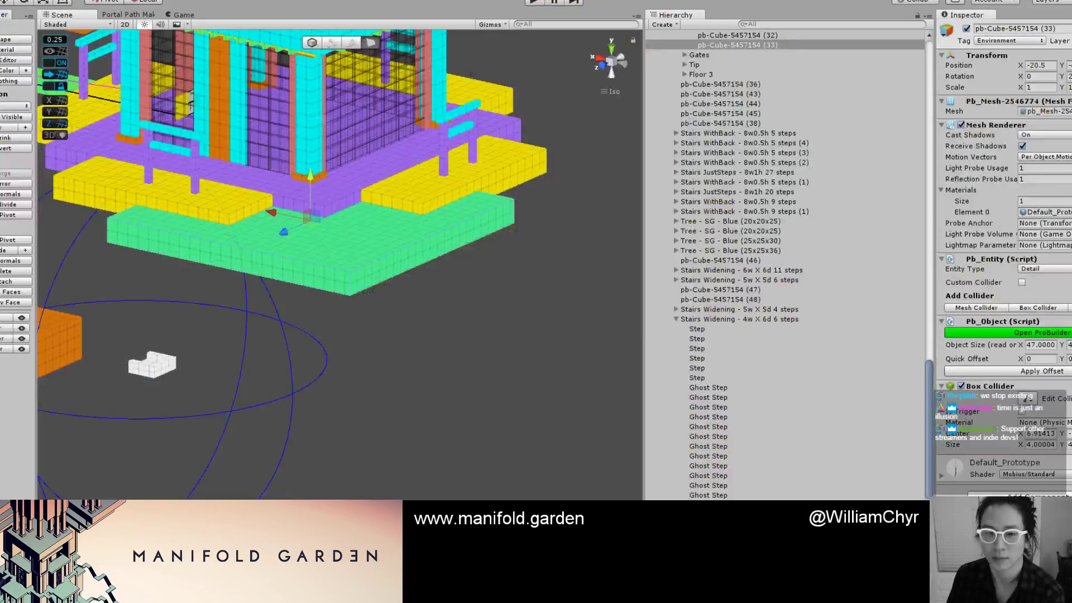
left_click(367, 350)
scroll(358, 337, "down", 12)
left_click_drag(359, 337, 349, 312, "alt")
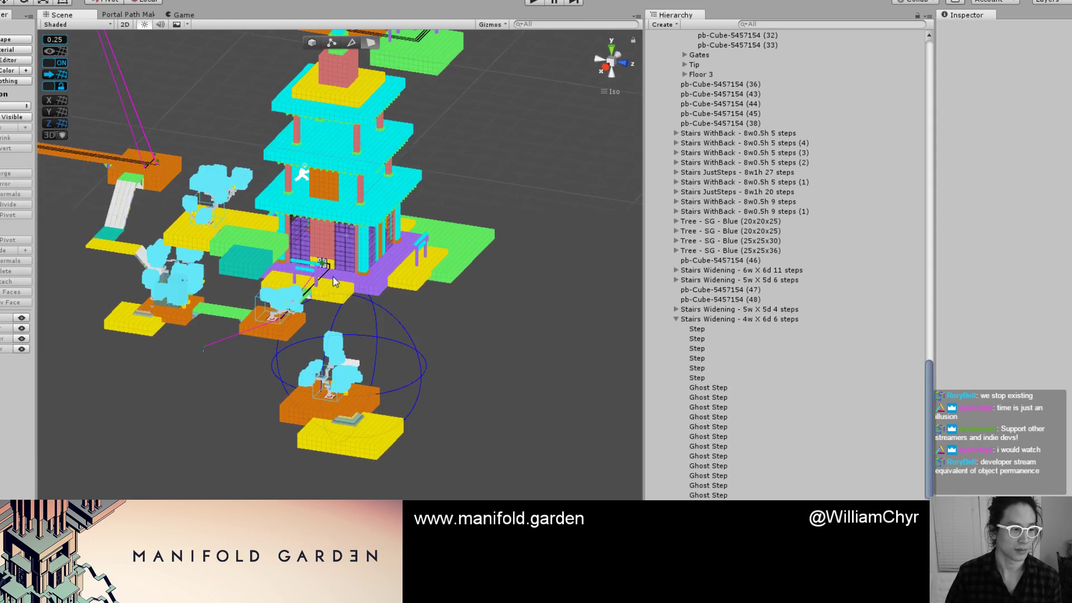
scroll(322, 263, "up", 1)
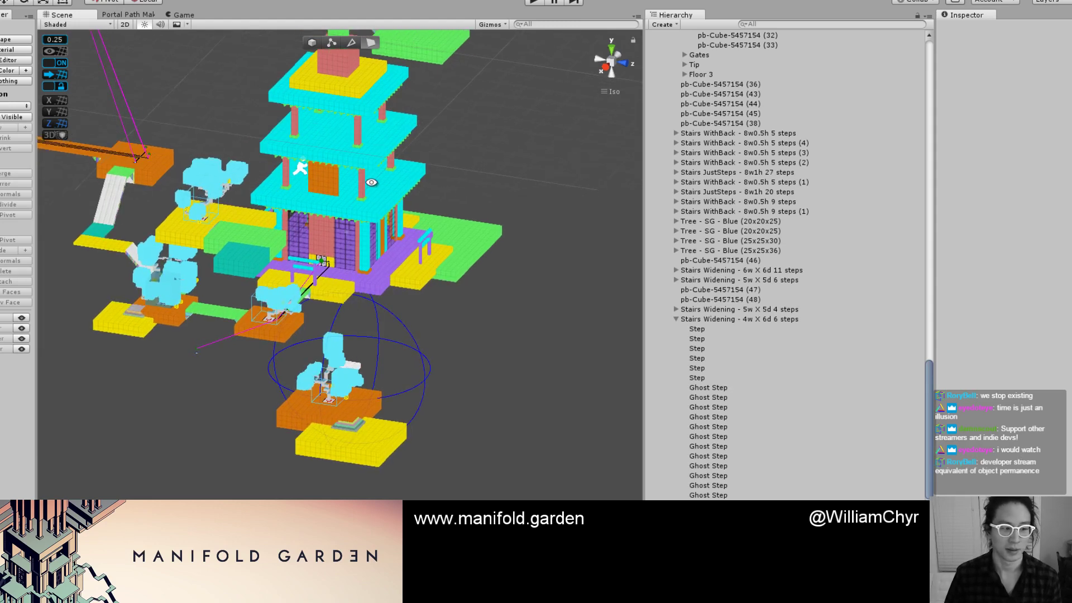
left_click_drag(464, 242, 266, 249, "alt")
Duplicate the green slab at the pagoda's corner and move the copy to X 24.5, beneath another corner of the purple base.
left_click(380, 304)
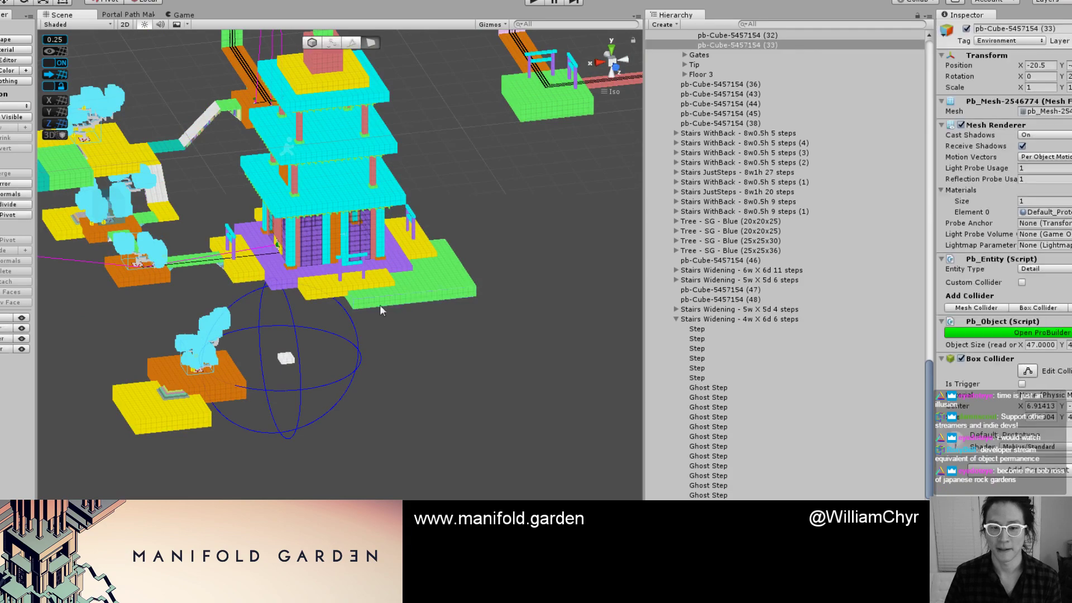
left_click_drag(380, 305, 483, 368, "alt")
key("g")
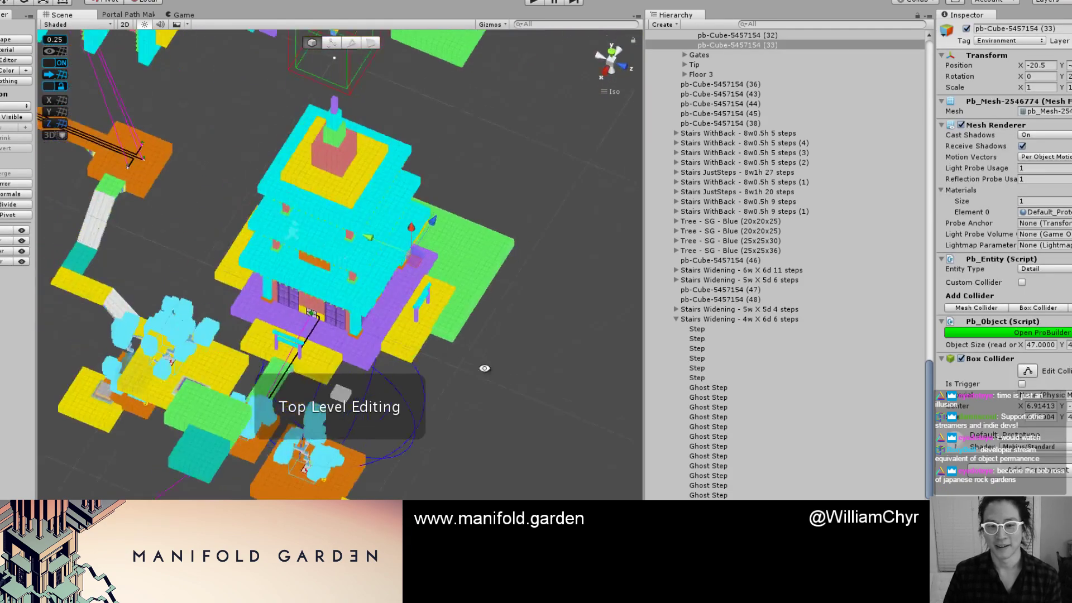
left_click_drag(111, 340, 636, 168, "alt")
scroll(320, 245, "up", 5)
key("ctrl+d")
left_click_drag(235, 187, 432, 251)
left_click_drag(397, 210, 543, 249, "alt")
left_click_drag(580, 302, 382, 363, "alt")
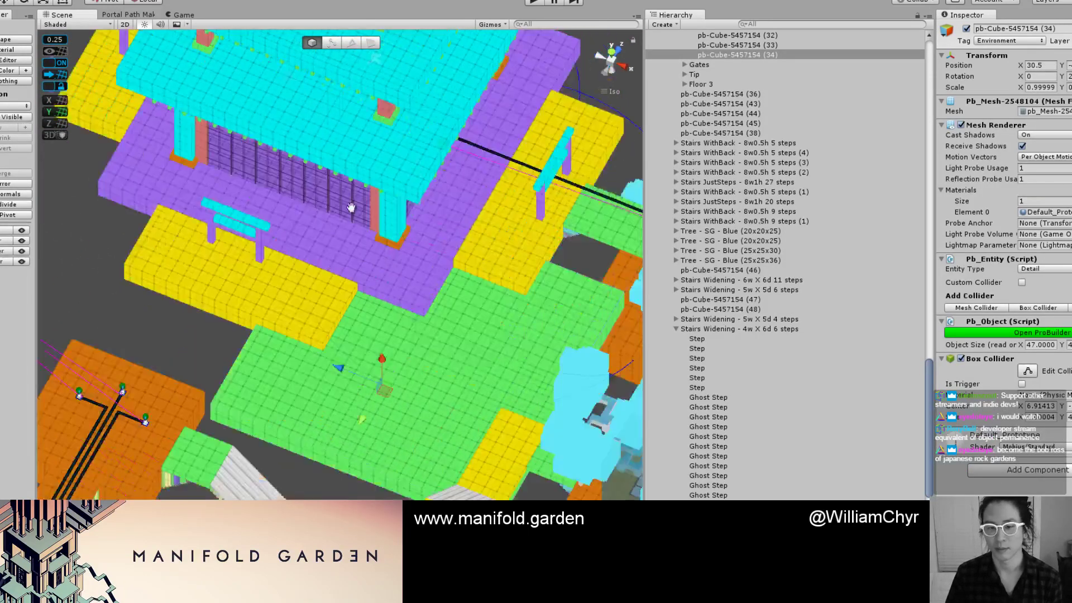
middle_click_drag(382, 363, 327, 270)
mouse_move(327, 269)
left_mouse_down("alt")
mouse_move(407, 272)
mouse_move(330, 266)
left_mouse_up("alt")
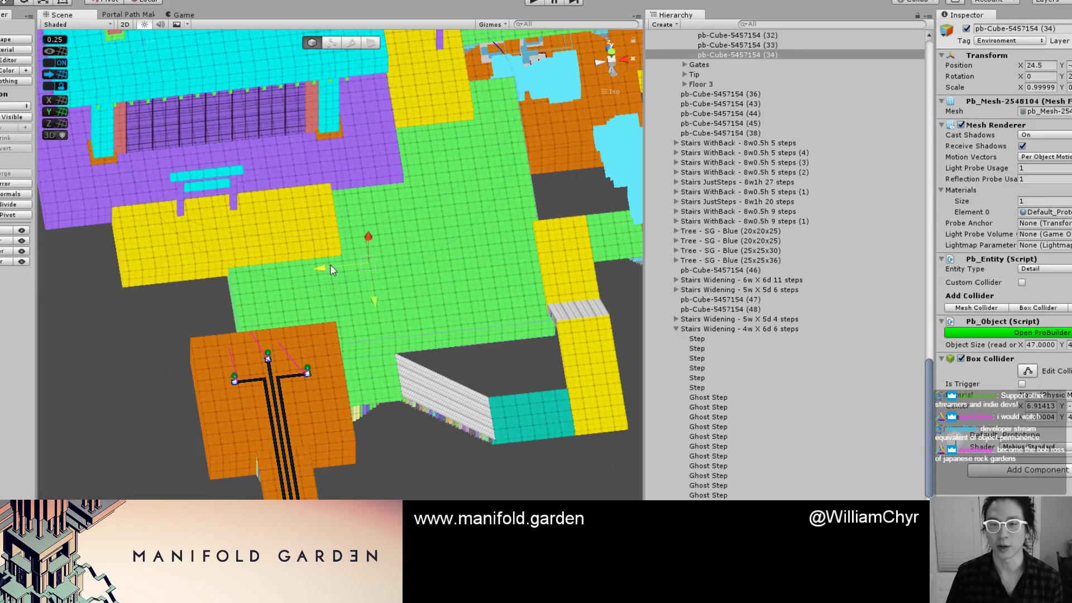
Examine from above and below how the copied green slab meets the purple base, the yellow slabs and the neighbouring platforms.
mouse_move(464, 191)
left_mouse_down("alt")
mouse_move(470, 143)
mouse_move(481, 179)
left_mouse_up("alt")
scroll(481, 180, "up", 4)
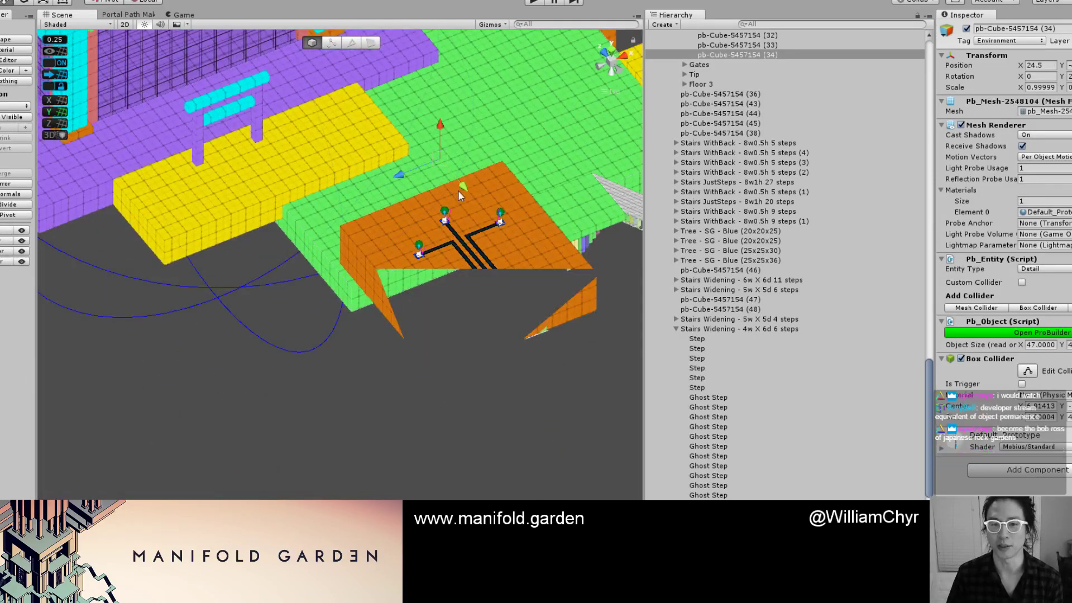
middle_click_drag(446, 168, 426, 287)
left_click_drag(469, 184, 193, 410, "alt")
scroll(197, 405, "up", 2)
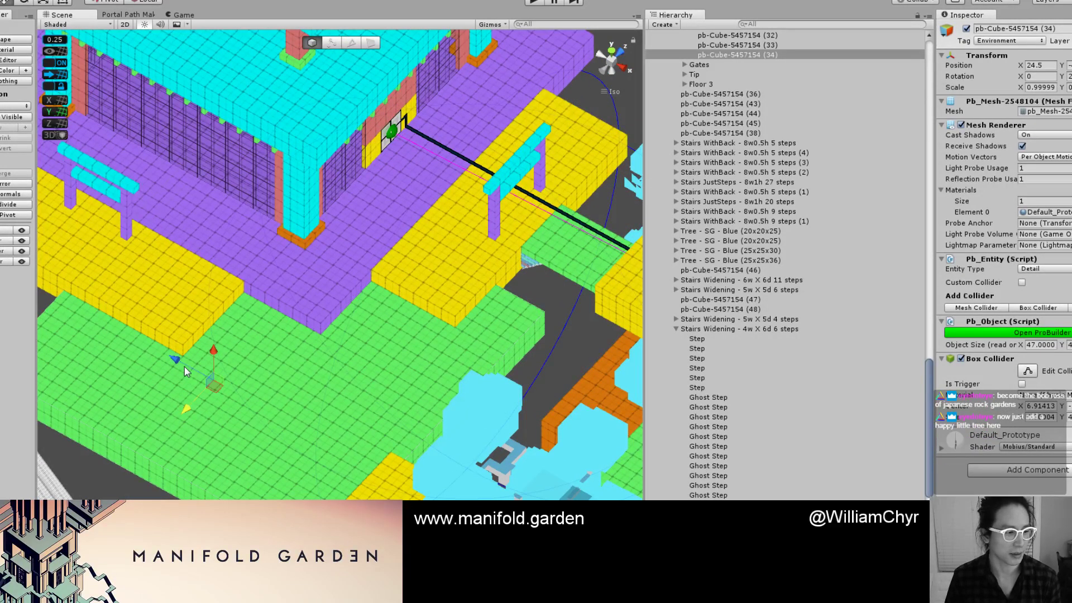
scroll(183, 365, "down", 2)
left_click_drag(183, 363, 378, 208, "alt")
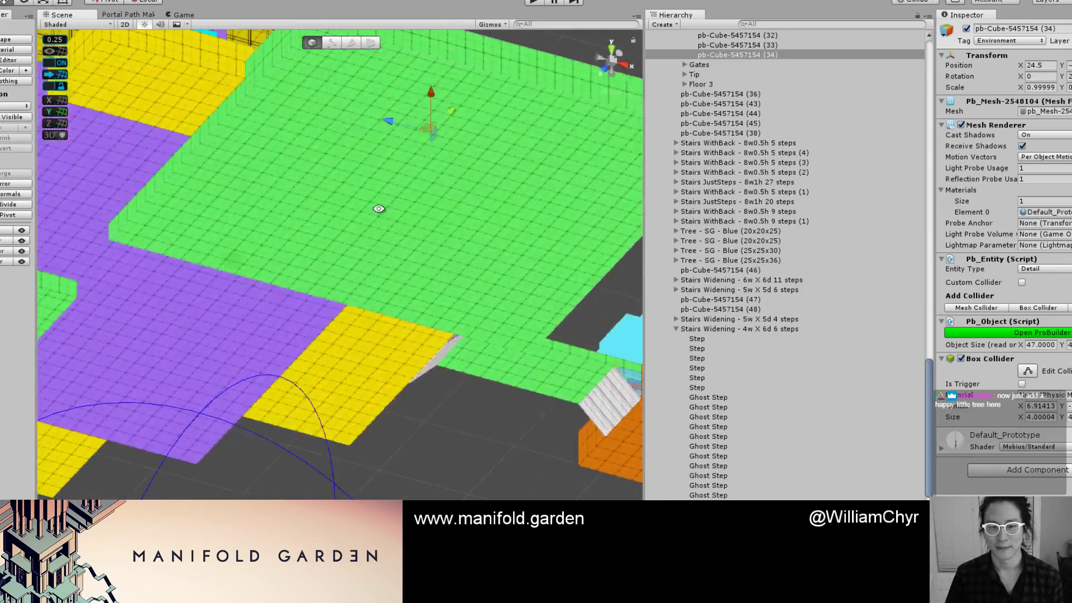
middle_click_drag(272, 200, 351, 300)
Thicken the purple base of the pagoda to 10 units by lowering its underside face.
key("g")
left_click(340, 305)
scroll(290, 308, "down", 4)
middle_click_drag(137, 309, 420, 288)
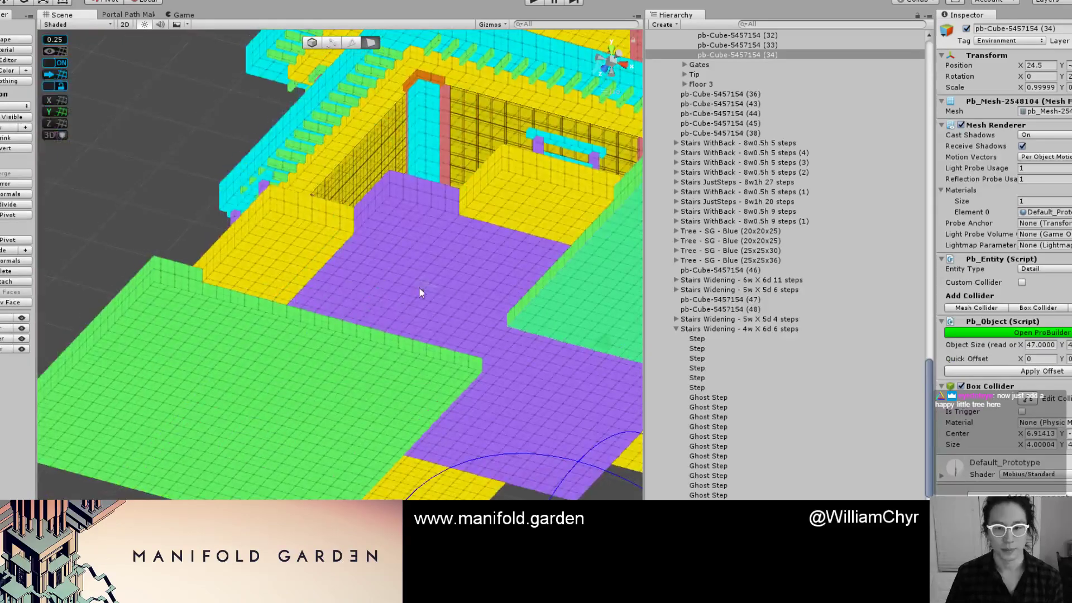
left_click(419, 293)
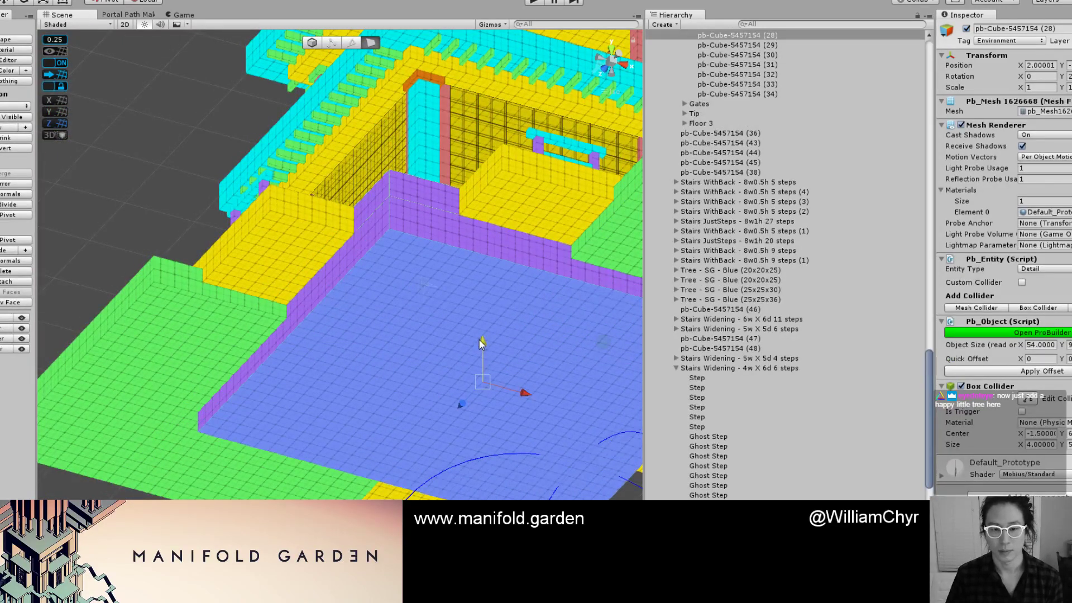
Thicken the copied green corner slab to 6 units by lowering its underside face, and recentre its pivot.
middle_click_drag(481, 344, 252, 372)
scroll(318, 313, "up", 2)
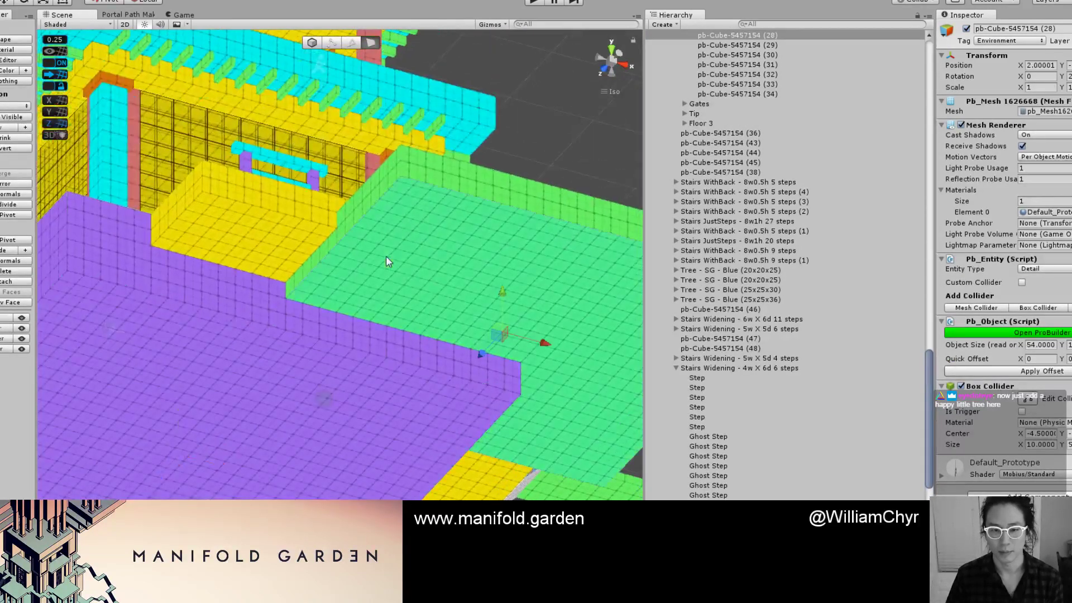
left_click(475, 282)
key("g")
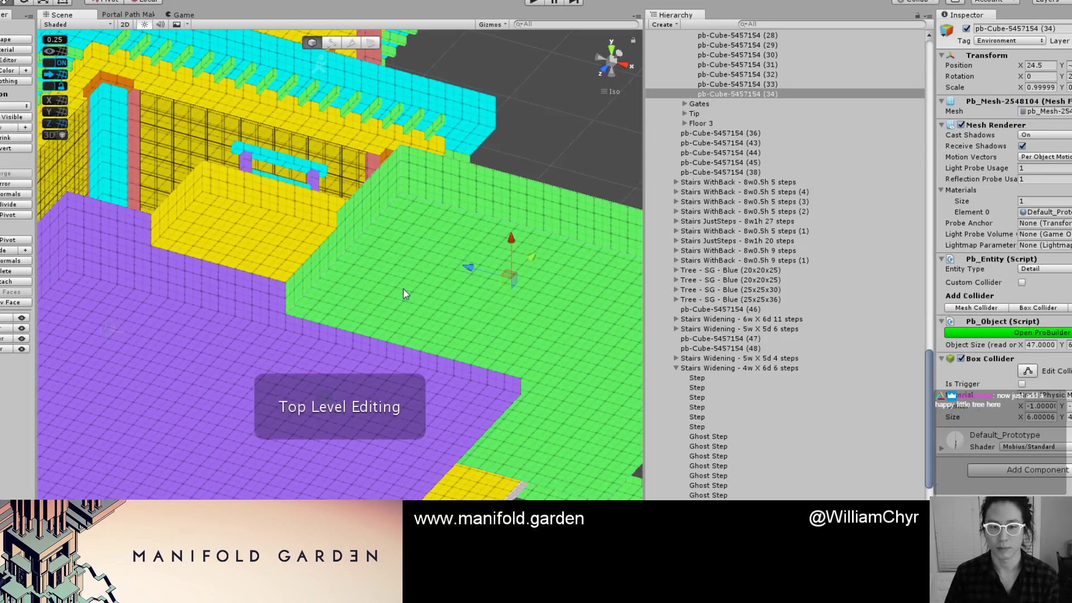
key("h")
Shorten the copied green corner slab to 42 units by pulling in its outer side face beside the trees.
scroll(358, 340, "down", 6)
left_click_drag(335, 435, 298, 435, "alt")
scroll(284, 358, "down", 3)
scroll(303, 333, "up", 8)
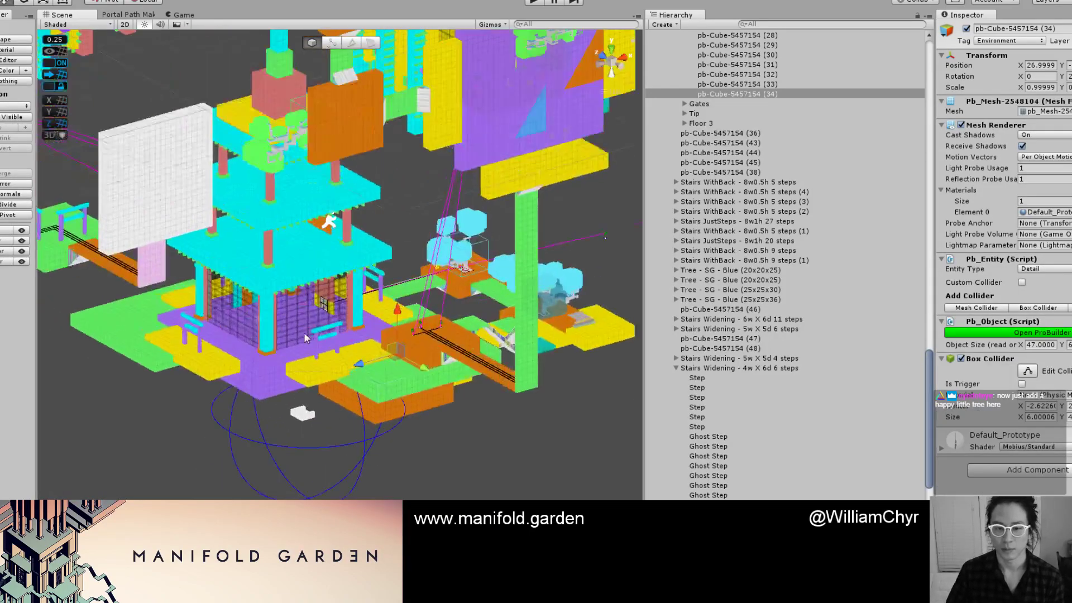
left_click_drag(530, 351, 435, 424, "alt")
scroll(435, 424, "up", 3)
middle_click_drag(435, 427, 324, 368)
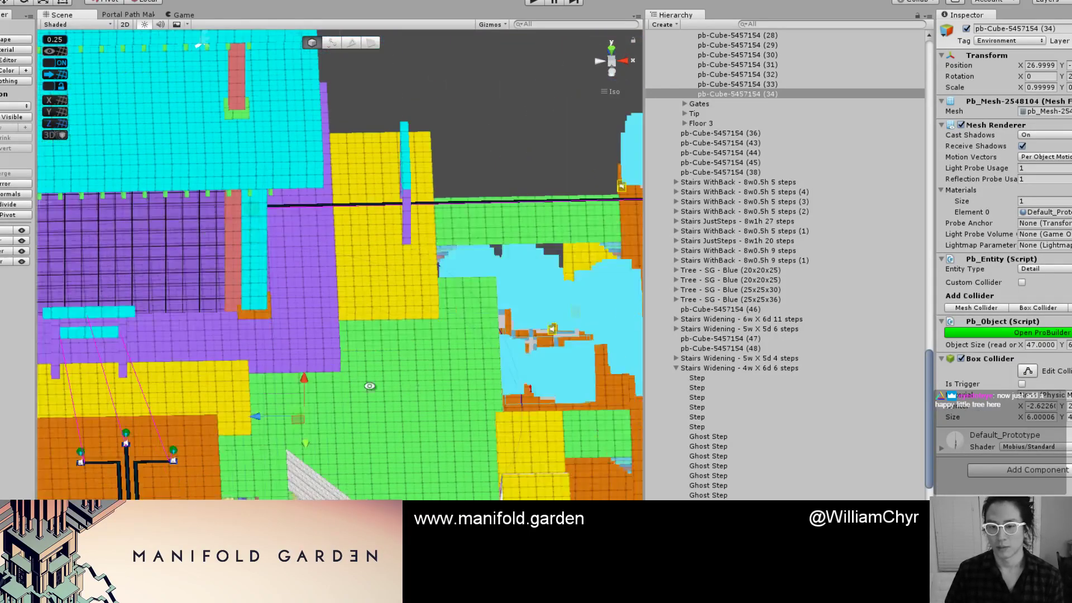
left_click_drag(503, 335, 386, 384, "alt")
scroll(387, 384, "up", 5)
key("g")
left_click(454, 441)
left_click_drag(454, 440, 431, 447)
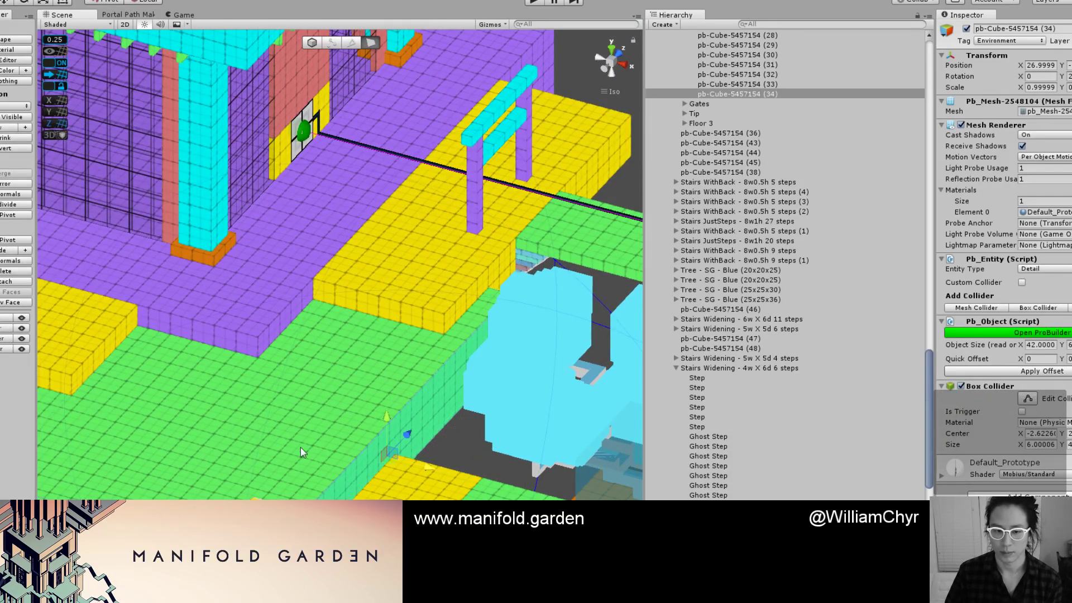
Pull in the same green slab's adjoining outer side, facing the stairs and the yellow walkway.
left_click_drag(301, 447, 400, 343, "alt")
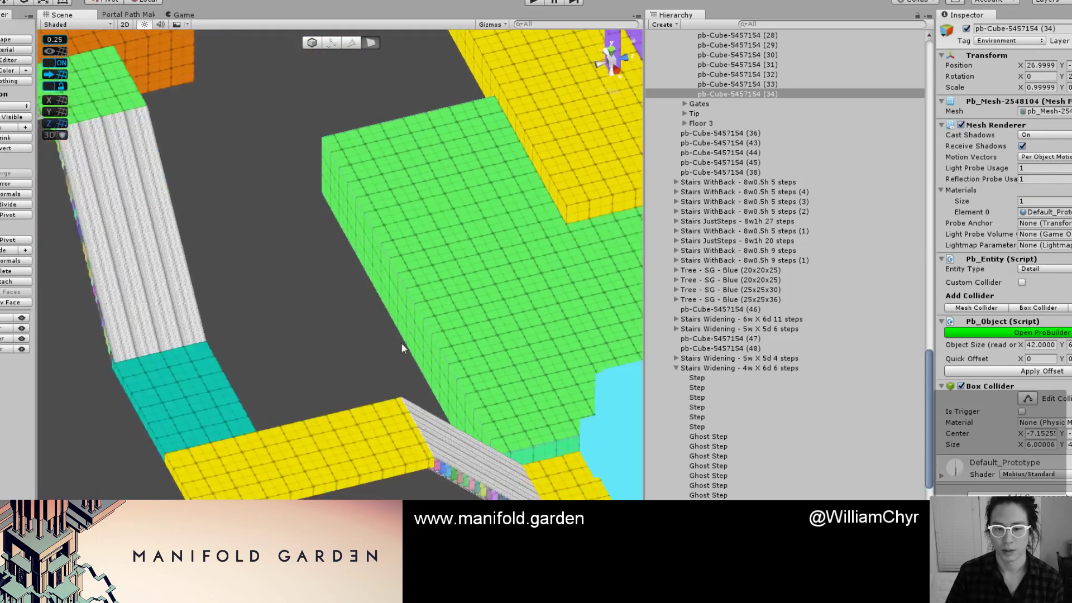
left_click(415, 333)
left_click_drag(444, 313, 527, 289)
key("g")
scroll(407, 295, "down", 15)
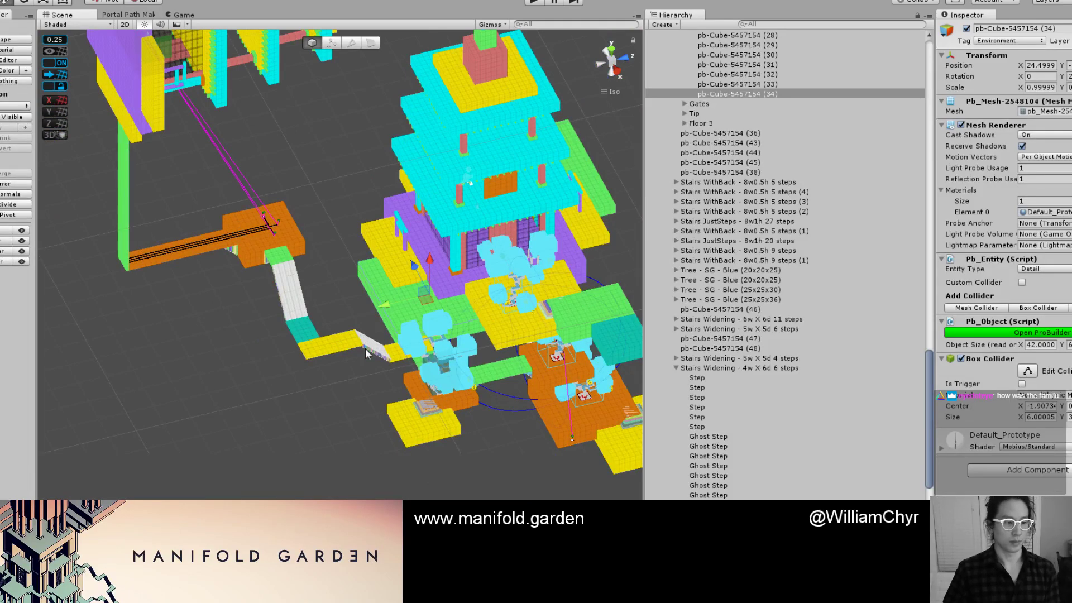
Extend the underside of the other green corner slab downward to a thickness of 14 units.
scroll(379, 279, "down", 5)
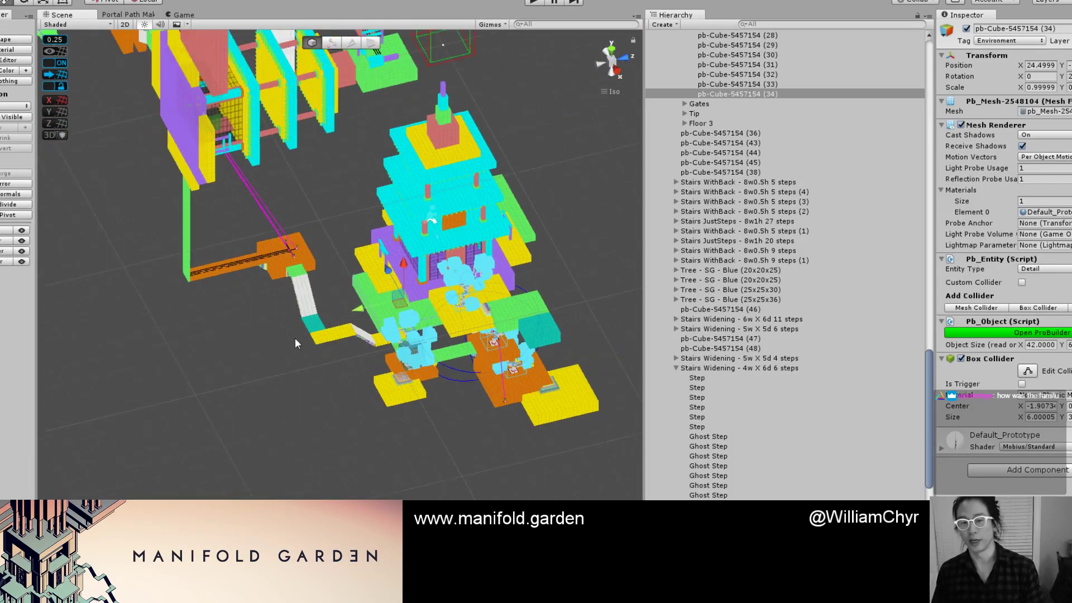
left_click_drag(297, 343, 461, 342, "alt")
left_click_drag(265, 375, 329, 229, "alt")
middle_click_drag(151, 397, 499, 342)
left_click_drag(377, 305, 360, 283, "alt")
scroll(360, 279, "up", 3)
key("g")
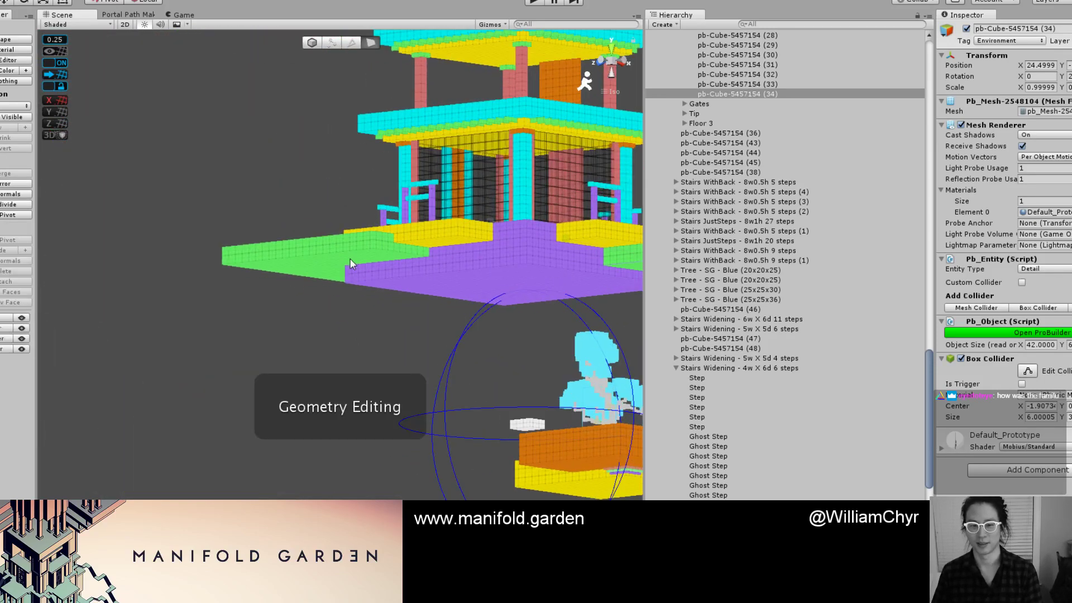
left_click(350, 258)
scroll(354, 249, "up", 3)
left_click_drag(369, 221, 378, 260)
scroll(388, 262, "up", 4)
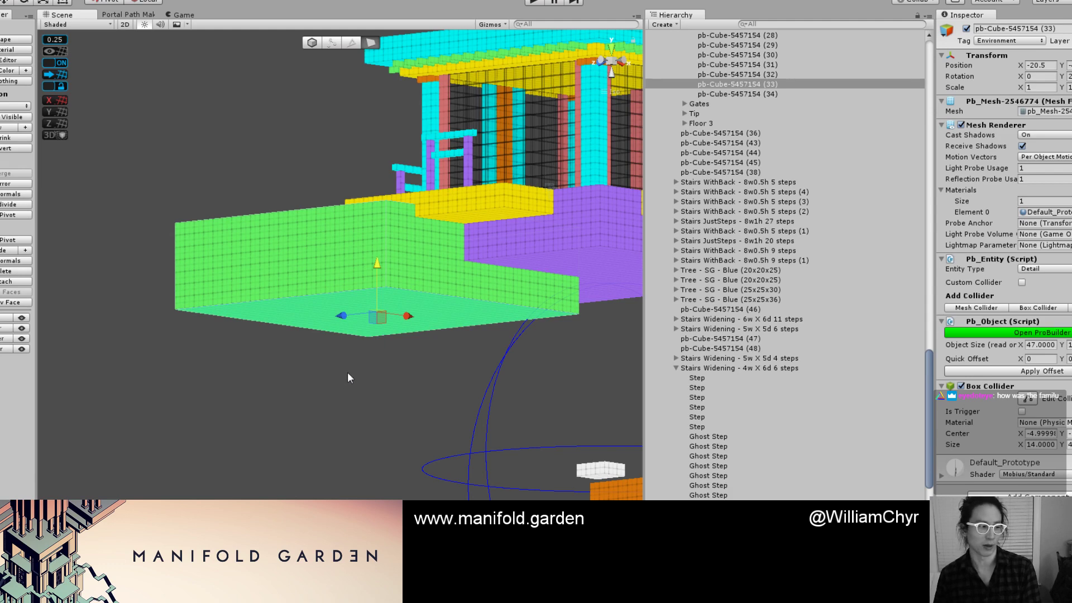
Raise the underside of the other green corner slab so the slab is 6 units thick.
left_click(352, 385)
scroll(287, 290, "down", 6)
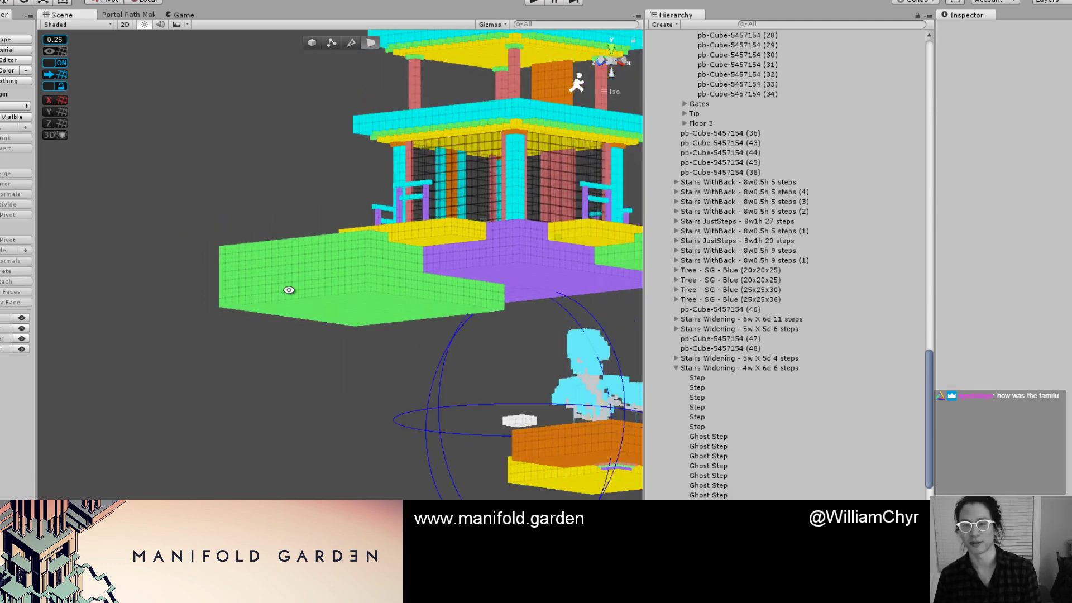
left_click_drag(287, 290, 555, 335, "alt")
scroll(174, 318, "up", 4)
left_click_drag(174, 318, 327, 289, "alt")
scroll(267, 270, "up", 3)
left_click(267, 270)
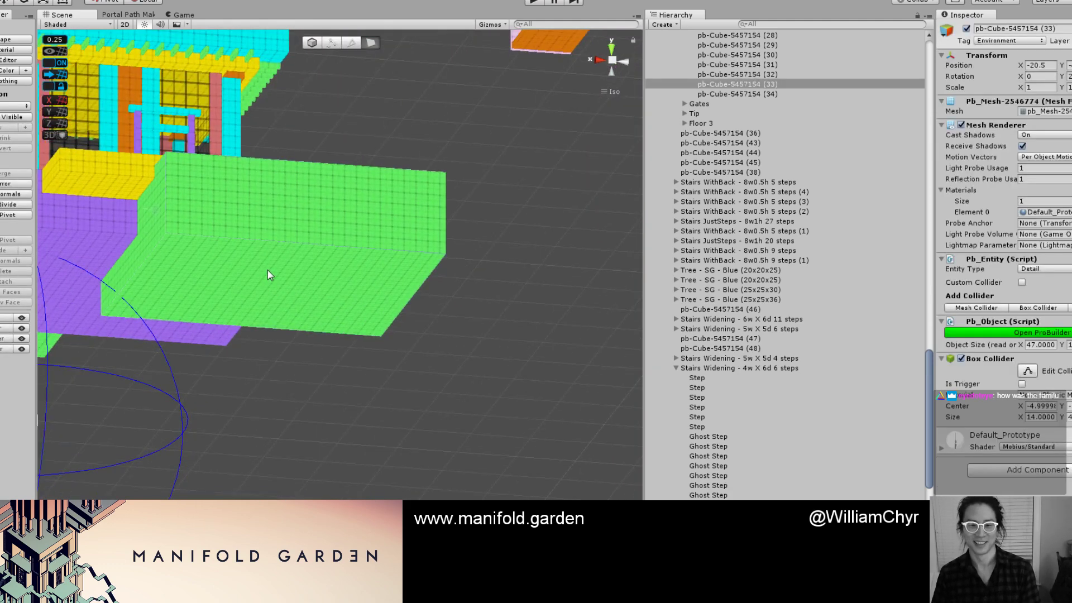
scroll(266, 270, "up", 4)
left_click(267, 270)
left_click_drag(257, 239, 259, 173)
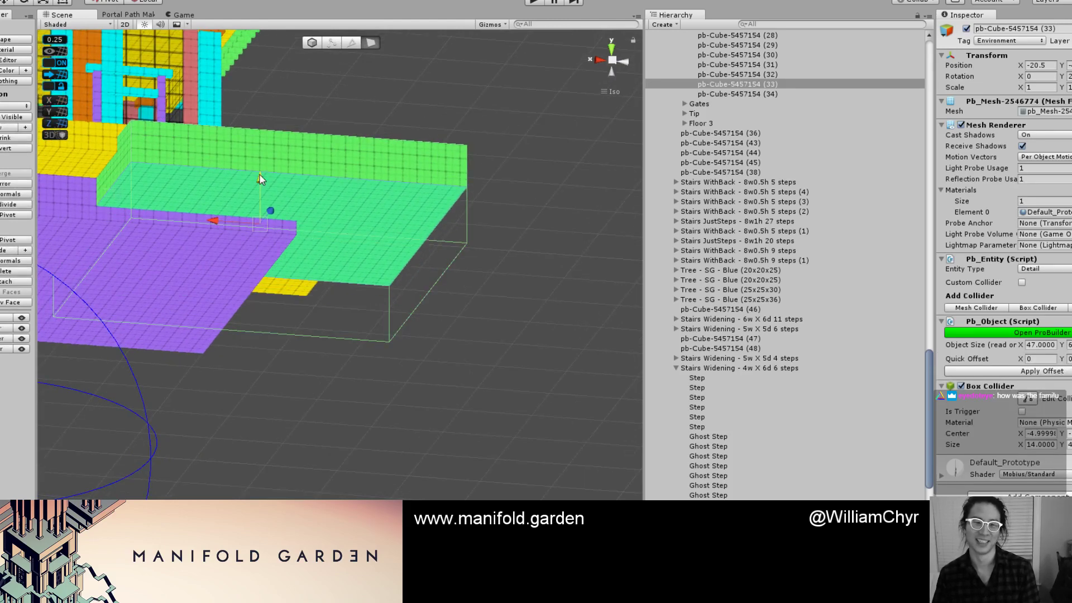
key("g")
Shorten the other green corner slab to 44 units by pulling in its outer side face, and recentre its pivot.
scroll(482, 226, "down", 5)
left_click_drag(482, 227, 390, 269, "alt")
scroll(382, 310, "up", 4)
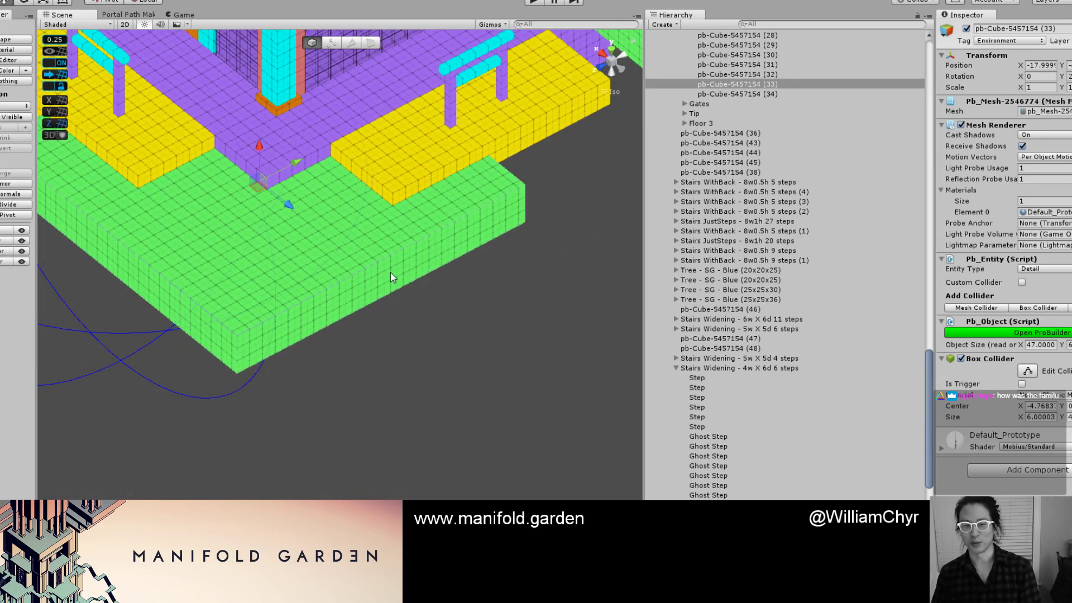
key("g")
left_click(355, 258)
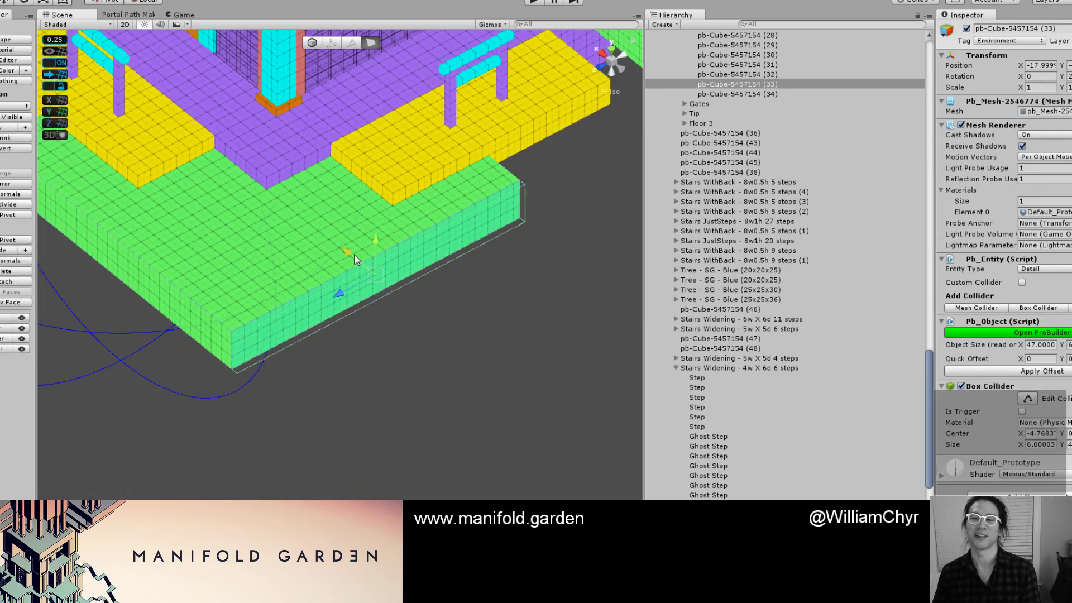
left_click_drag(354, 253, 343, 242)
key("ctrl+j")
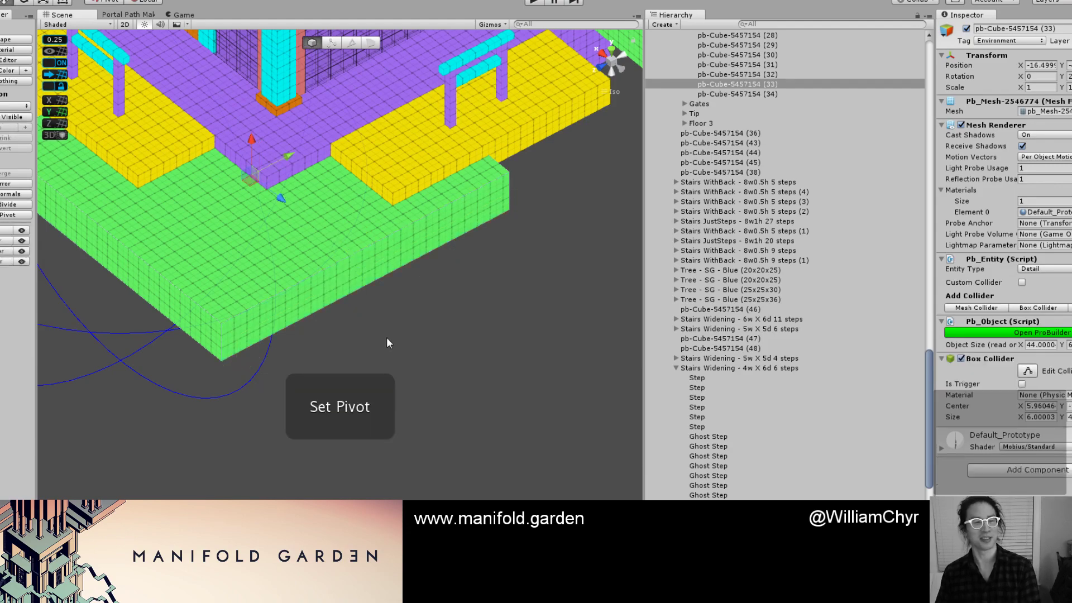
Examine both green corner slabs and the surrounding platforms from above, below and the side of the pagoda.
left_click(398, 350)
scroll(380, 297, "down", 8)
left_click_drag(374, 258, 402, 293, "alt")
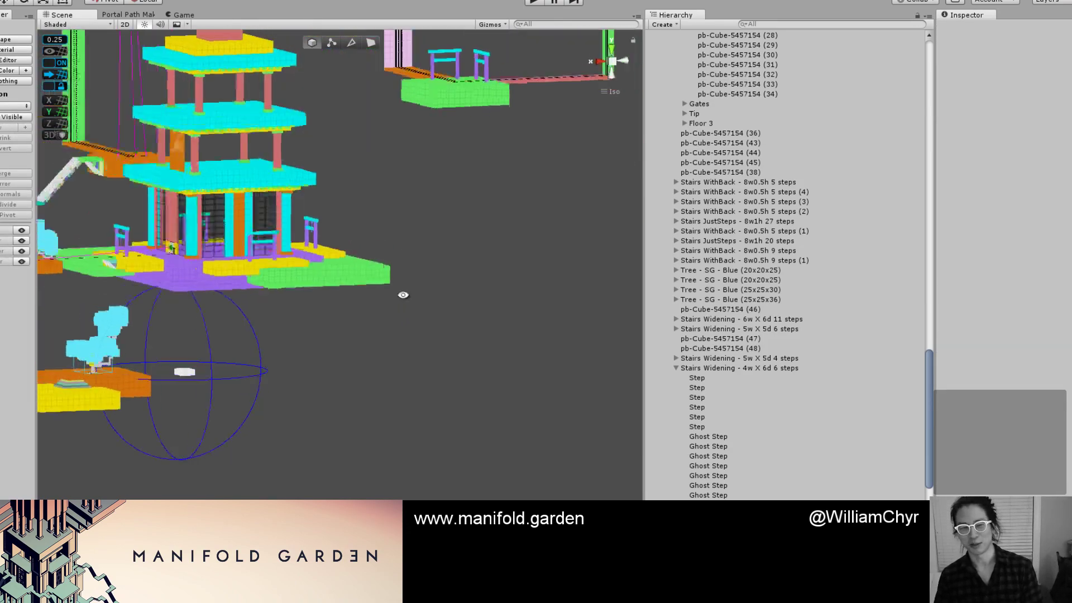
middle_click_drag(212, 285, 434, 310)
left_click_drag(324, 283, 419, 402, "alt")
left_click_drag(313, 301, 543, 263, "alt")
scroll(340, 293, "up", 3)
left_click(343, 294)
scroll(343, 294, "down", 2)
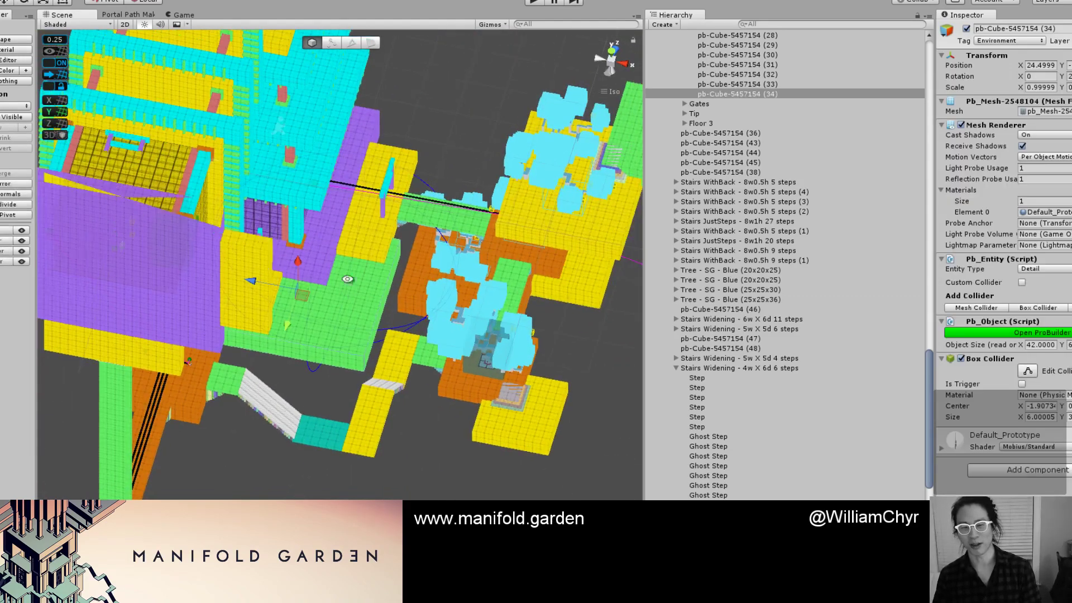
mouse_move(349, 280)
left_mouse_down("alt")
mouse_move(302, 184)
mouse_move(411, 283)
mouse_move(370, 304)
mouse_move(340, 285)
left_mouse_up("alt")
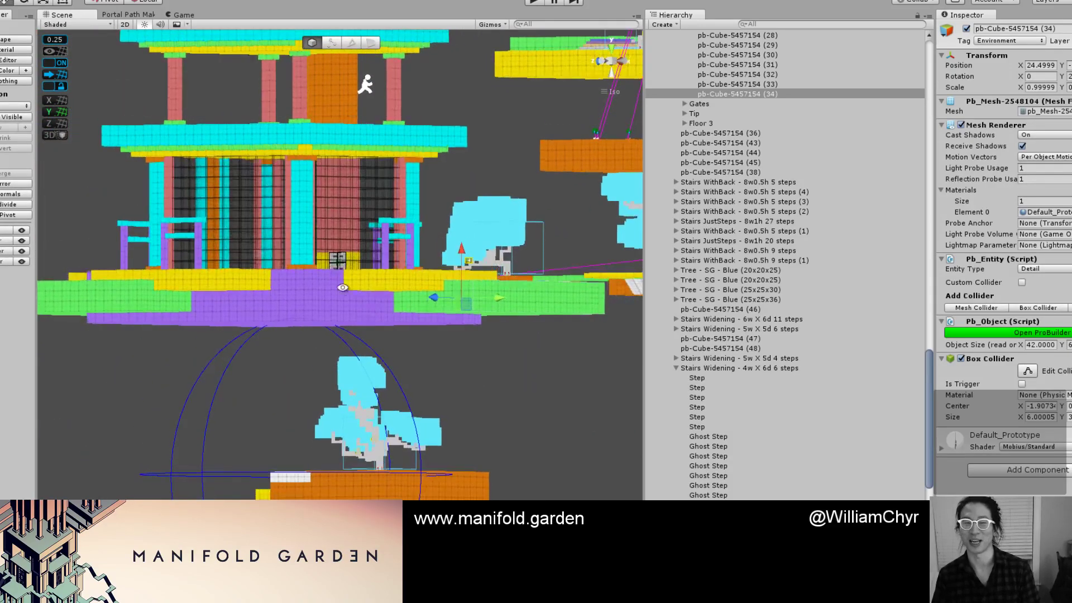
Thicken the yellow slab between the purple base and a green corner slab to 6 units by lowering its underside.
scroll(292, 279, "up", 5)
middle_click_drag(292, 279, 246, 263)
left_click_drag(246, 262, 346, 194, "alt")
key("g")
left_click(338, 151)
left_click_drag(285, 121, 286, 144)
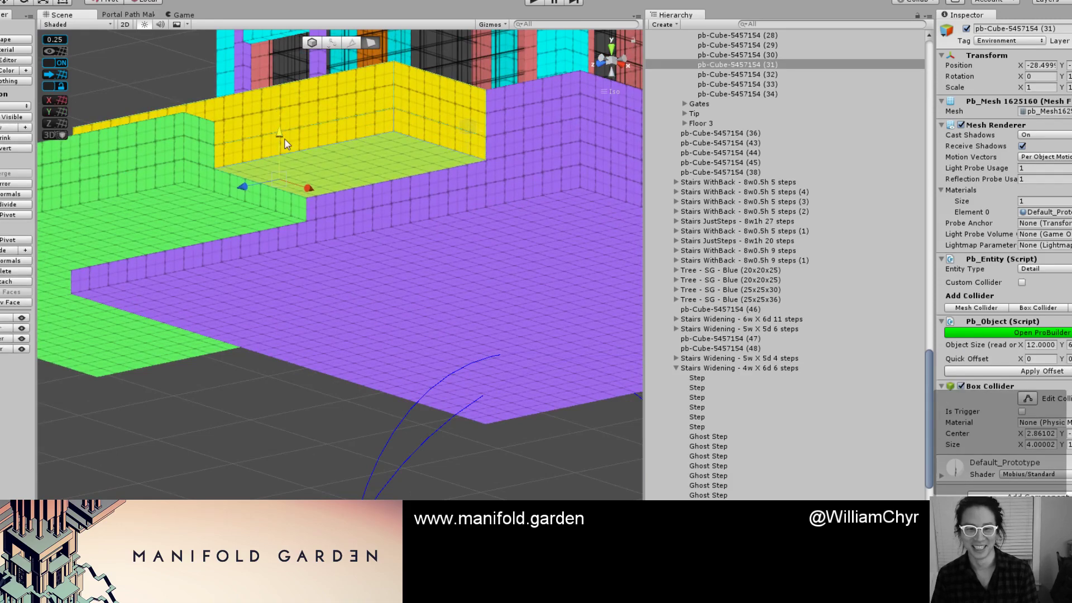
key("g")
Thicken the yellow slab on the adjacent side of the base to 7 units by lowering its underside, and recentre its pivot.
left_click_drag(252, 196, 475, 236, "alt")
left_click_drag(282, 290, 326, 256, "alt")
key("g")
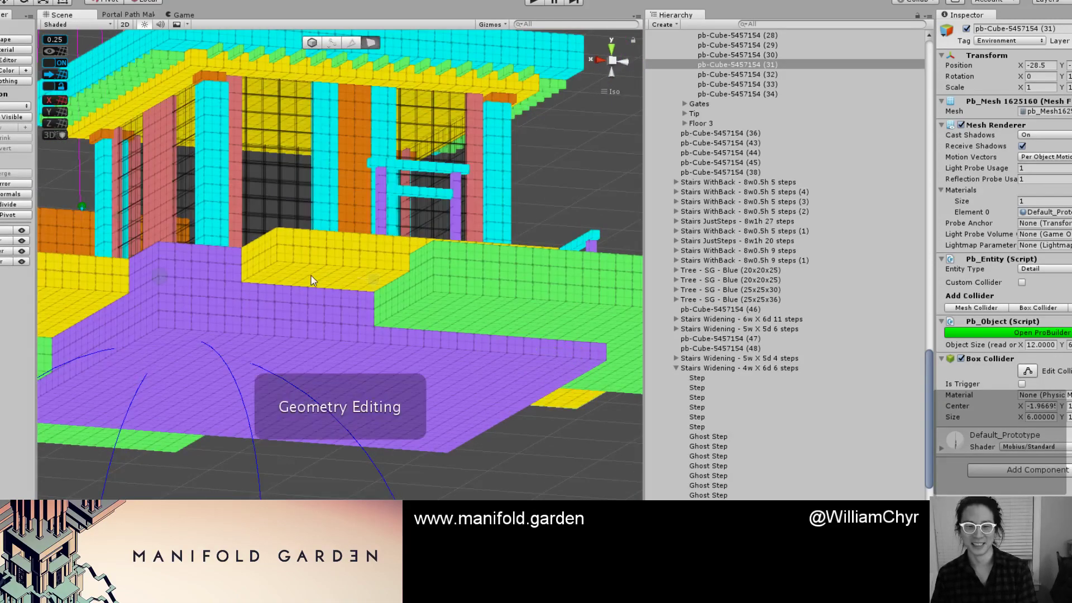
left_click(311, 276)
left_click_drag(396, 258, 394, 267)
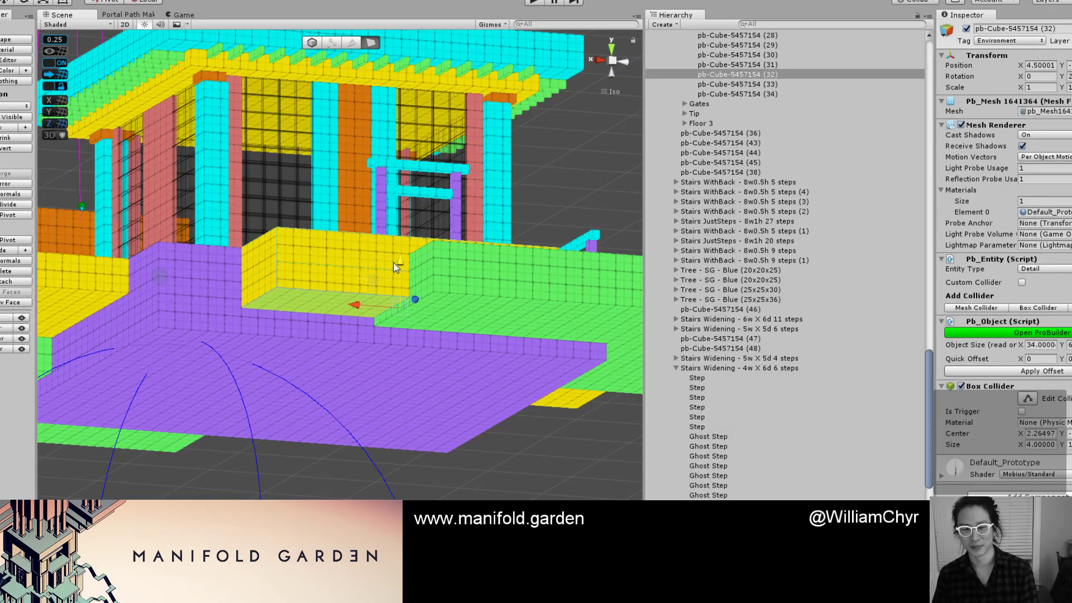
key("ctrl+j")
Examine the reworked pagoda base, then the floating platforms and trees around it from several sides and gravity orientations.
scroll(244, 274, "down", 7)
middle_click_drag(202, 275, 411, 269)
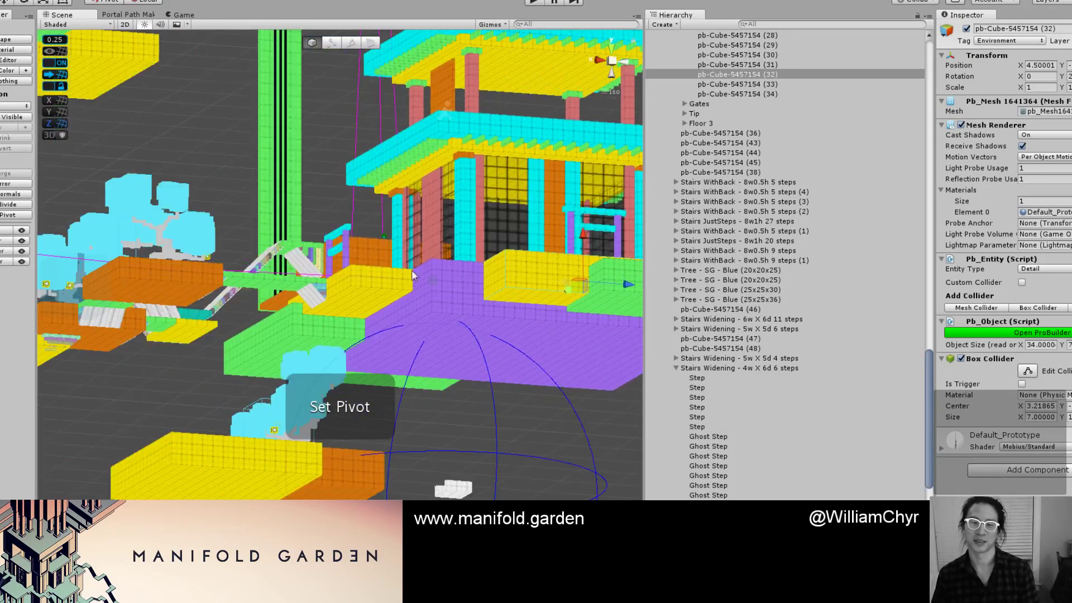
left_click_drag(411, 269, 326, 338, "alt")
scroll(326, 338, "down", 5)
middle_click_drag(418, 349, 449, 351)
left_click_drag(448, 350, 295, 368, "alt")
scroll(406, 352, "up", 9)
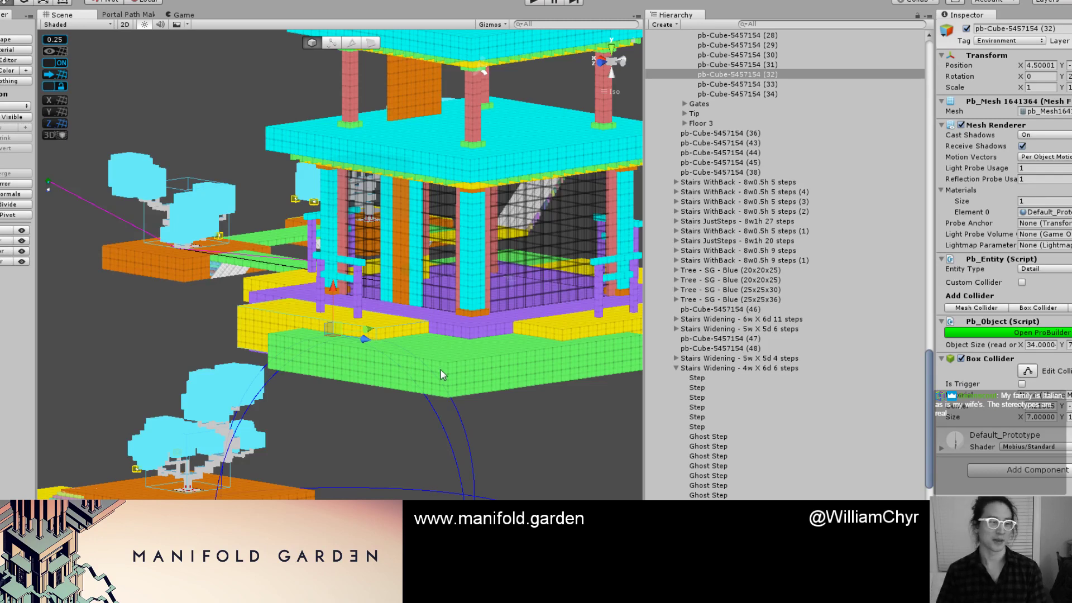
left_click_drag(441, 369, 413, 411, "alt")
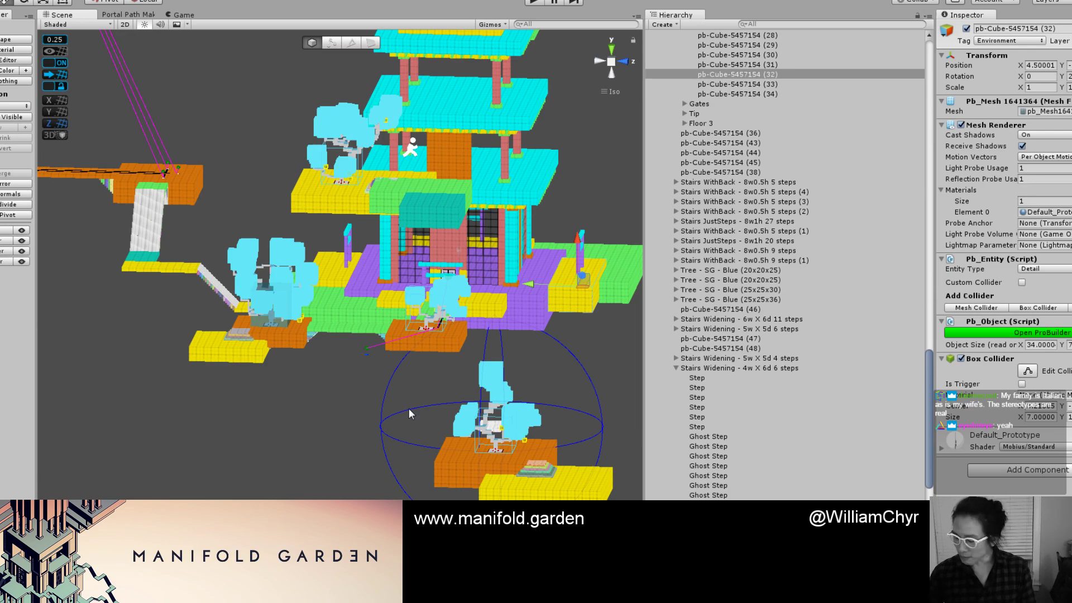
left_click_drag(409, 413, 431, 400, "alt")
middle_click_drag(521, 368, 497, 321)
left_click_drag(497, 321, 454, 312, "alt")
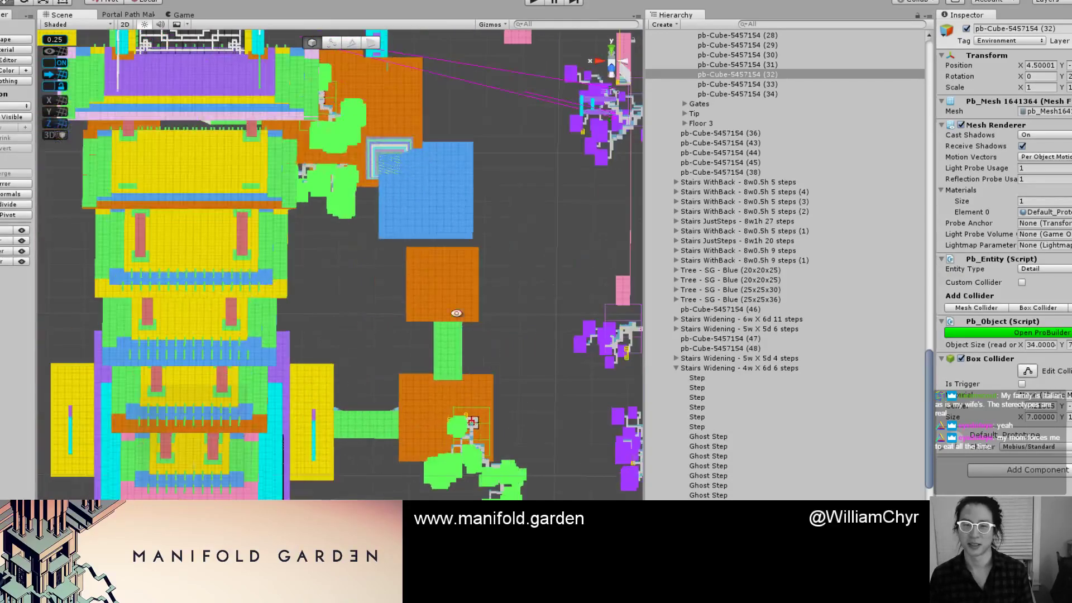
middle_click_drag(325, 199, 416, 320)
left_click_drag(418, 325, 140, 312, "alt")
Duplicate the upright orange slab behind the green tree and move the copy to X 24, offset upward from the original.
left_click(289, 253)
left_click(357, 283)
scroll(324, 300, "up", 4)
left_click_drag(344, 312, 290, 280, "alt")
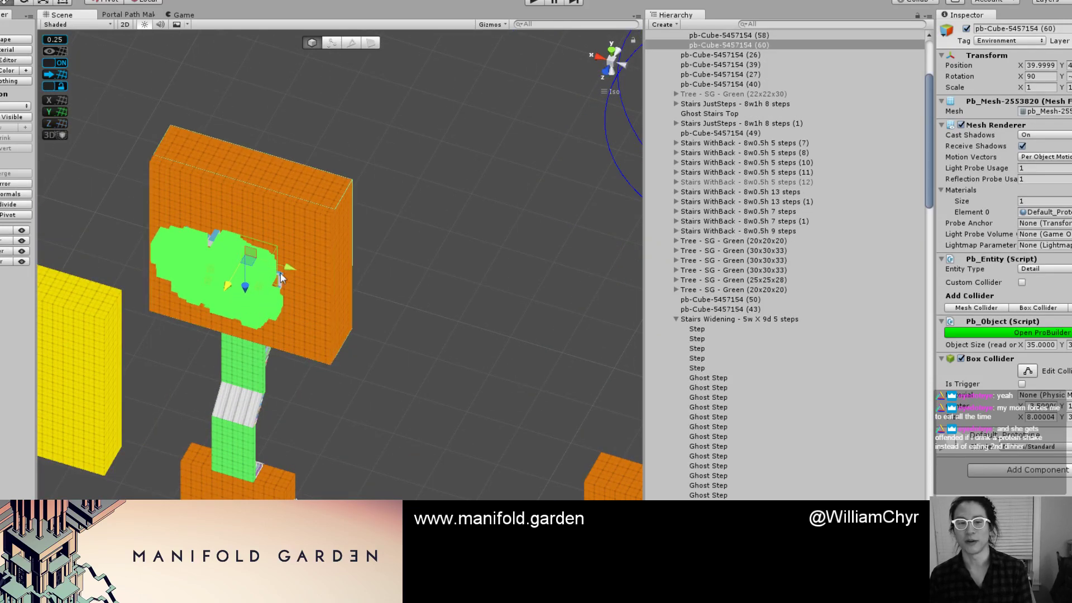
left_click_drag(398, 305, 351, 212, "alt")
middle_click_drag(338, 206, 397, 339)
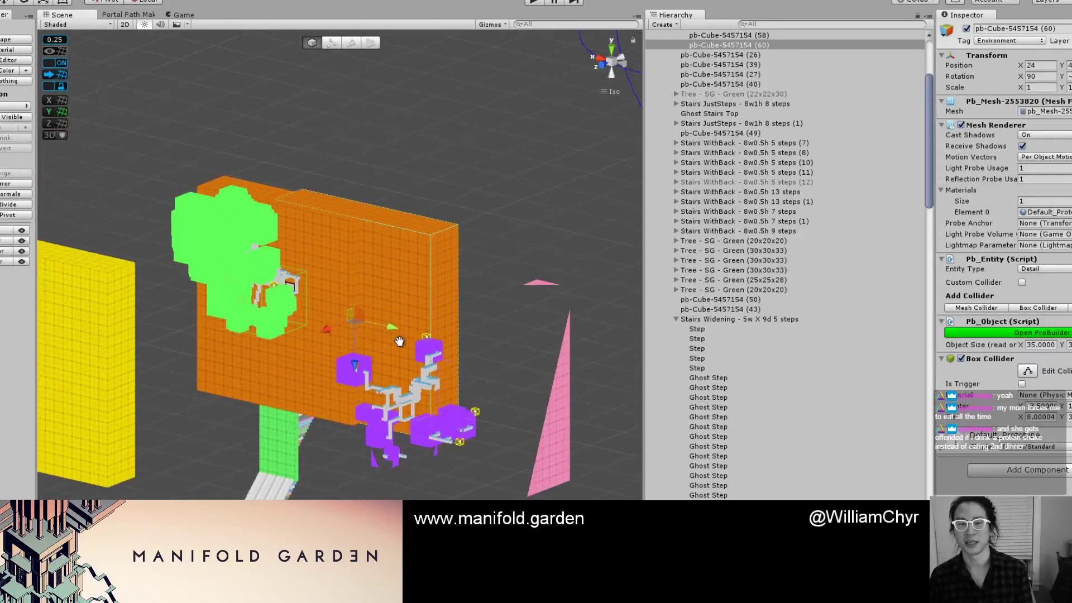
scroll(396, 338, "up", 4)
left_click_drag(354, 359, 366, 261, "alt")
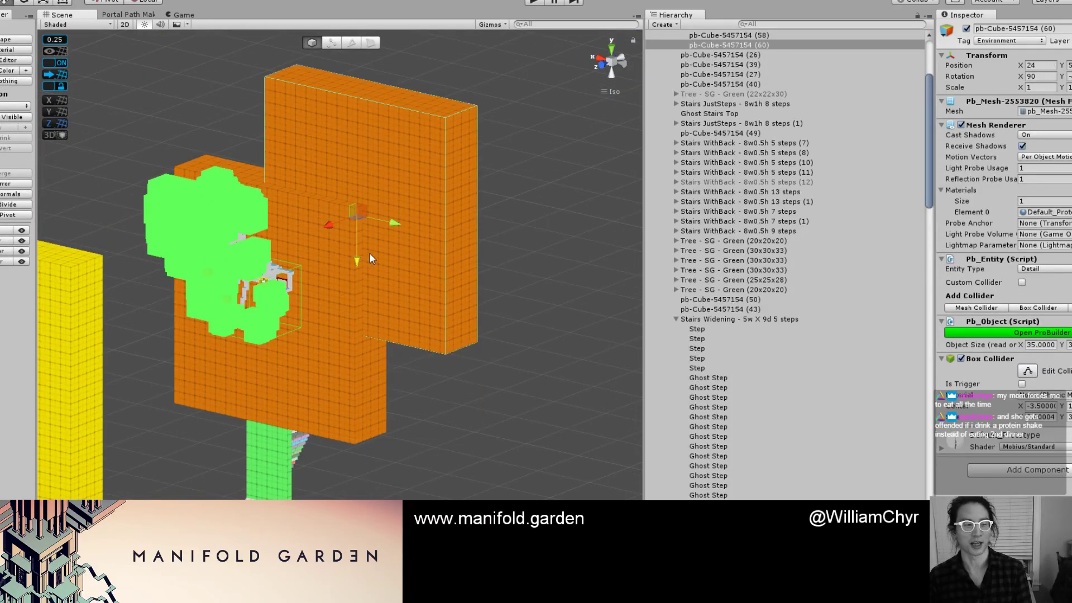
Recolour the copied orange slab white.
key("g")
double_click(384, 172)
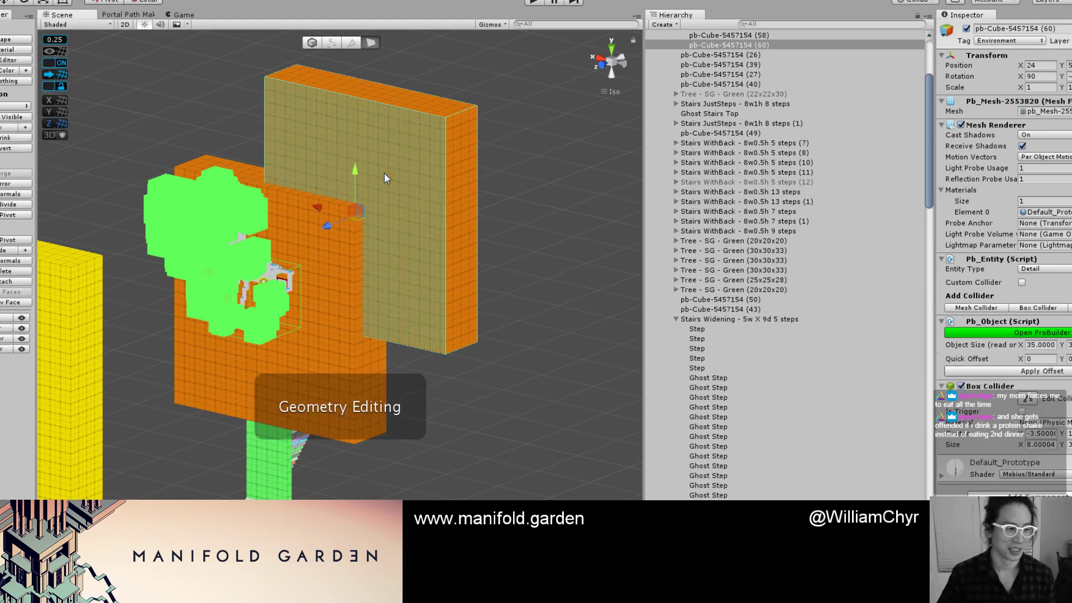
scroll(390, 181, "down", 6)
left_click_drag(411, 270, 331, 315, "alt")
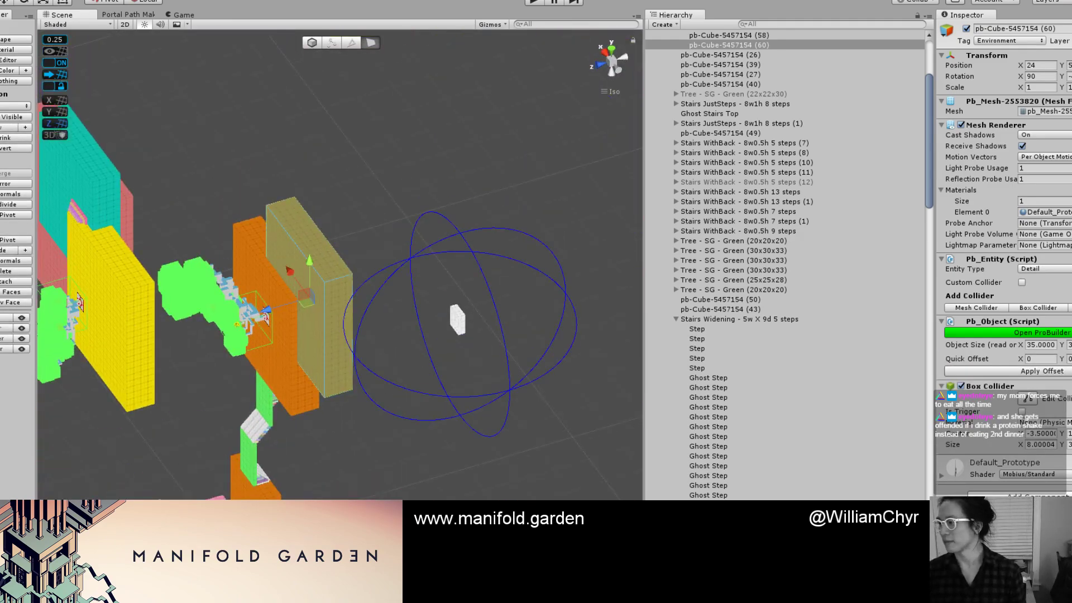
left_click(444, 182)
left_click_drag(444, 182, 386, 137, "alt")
scroll(408, 195, "up", 5)
key("g")
left_click(405, 180)
Reduce the white slab's height by lowering its top face, and recentre its pivot.
key("g")
scroll(386, 138, "down", 4)
left_click_drag(461, 164, 423, 363, "alt")
scroll(325, 379, "up", 15)
middle_click_drag(343, 248, 214, 270)
scroll(214, 270, "up", 7)
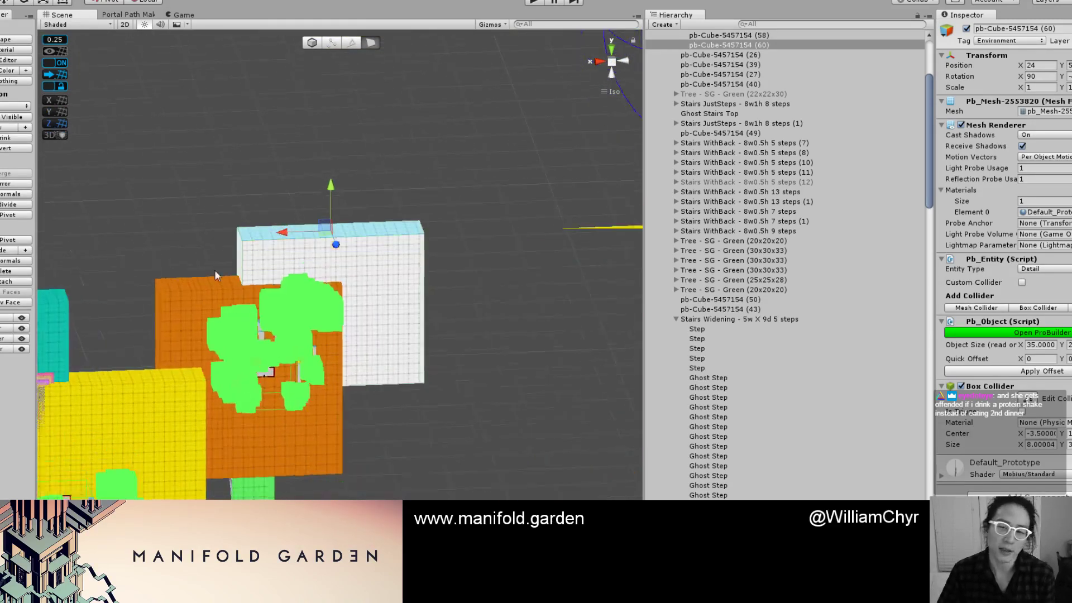
left_click_drag(302, 243, 344, 222, "alt")
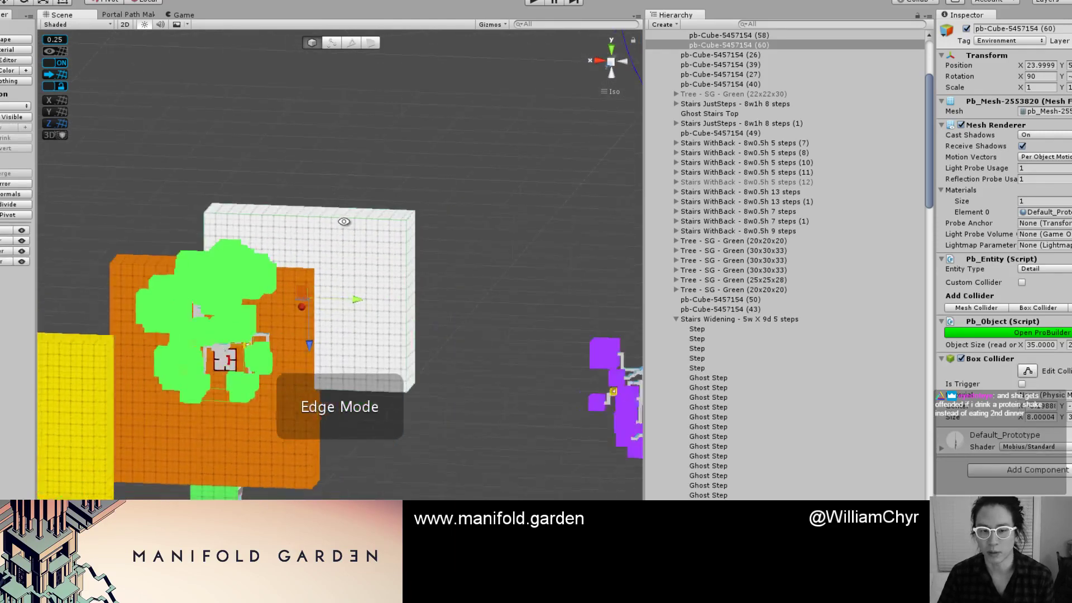
Examine the floating platforms around both pagodas, and inspect the blue pagoda's yellow, green and purple base slabs up close.
left_click_drag(286, 341, 307, 176)
scroll(289, 306, "down", 8)
scroll(307, 176, "up", 7)
scroll(390, 173, "down", 3)
left_click_drag(390, 173, 459, 226, "alt")
left_click(367, 246)
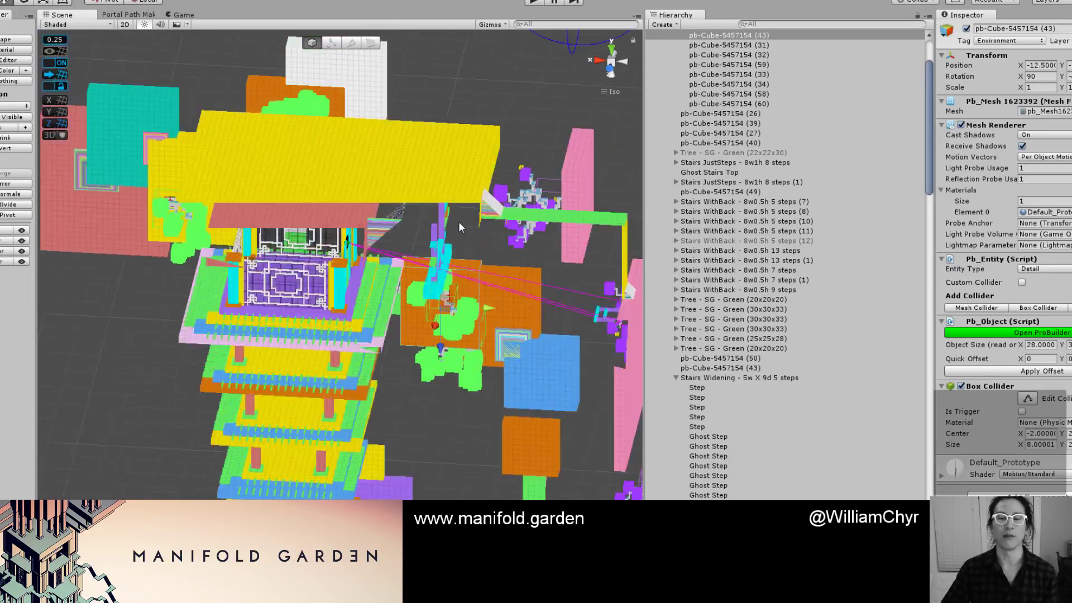
scroll(412, 199, "down", 3)
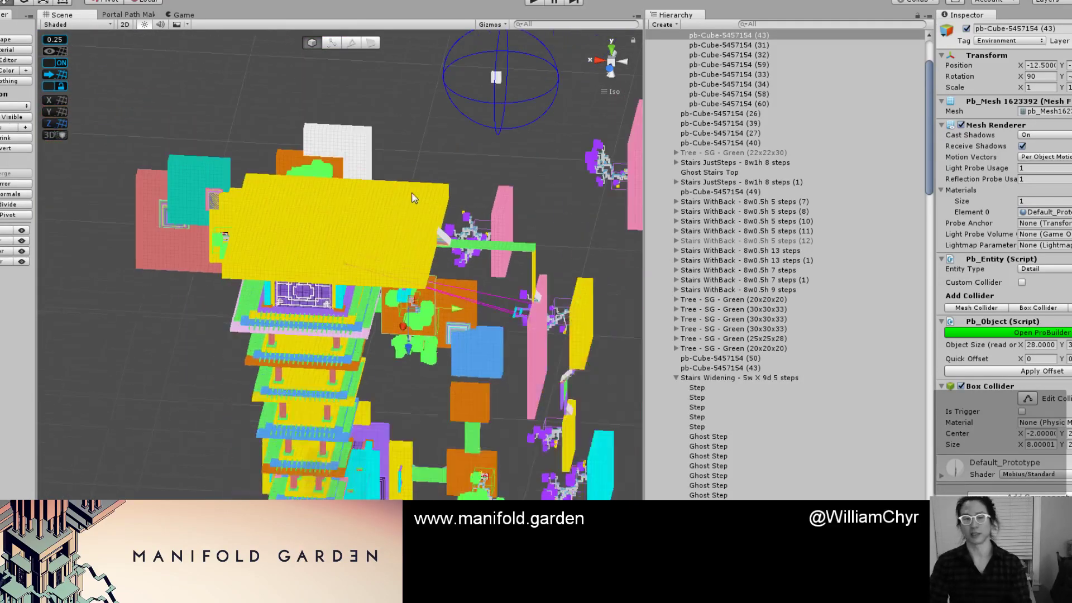
left_click_drag(307, 215, 413, 282, "alt")
middle_click_drag(479, 418, 380, 333)
scroll(380, 334, "up", 8)
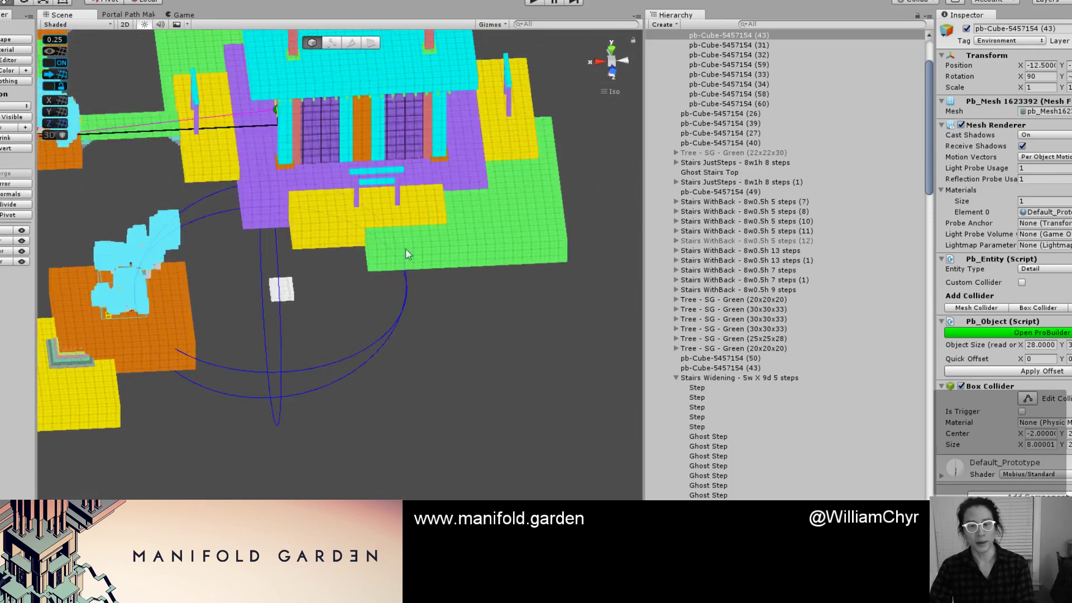
middle_click_drag(391, 256, 329, 300)
left_click_drag(329, 300, 352, 162, "alt")
middle_click_drag(352, 162, 429, 314)
scroll(430, 314, "up", 3)
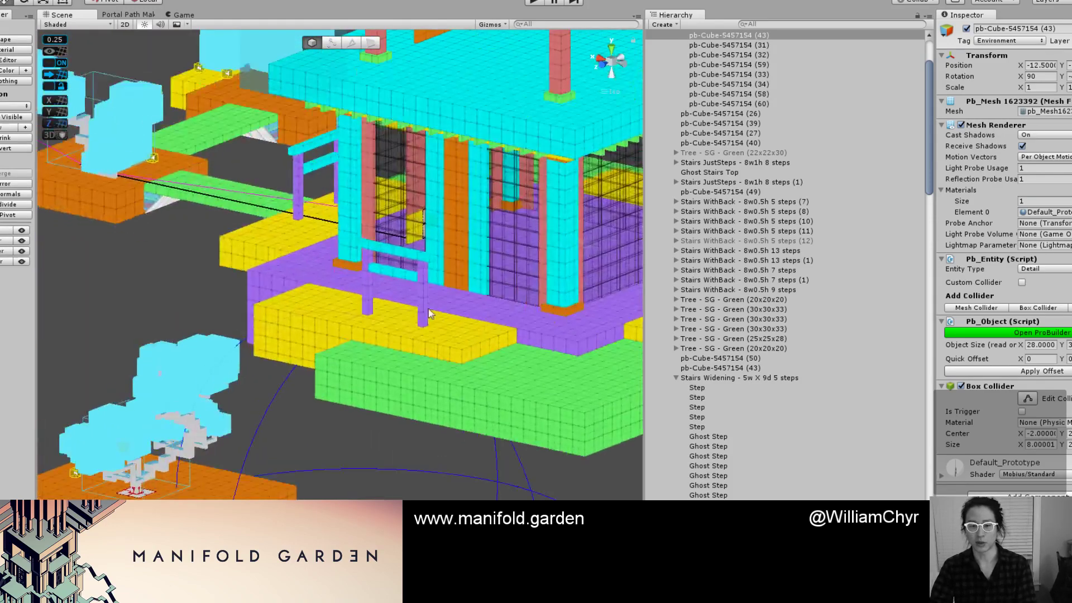
left_click(441, 353)
scroll(441, 353, "down", 3)
left_click_drag(441, 353, 291, 340, "alt")
left_click_drag(395, 330, 369, 334, "alt")
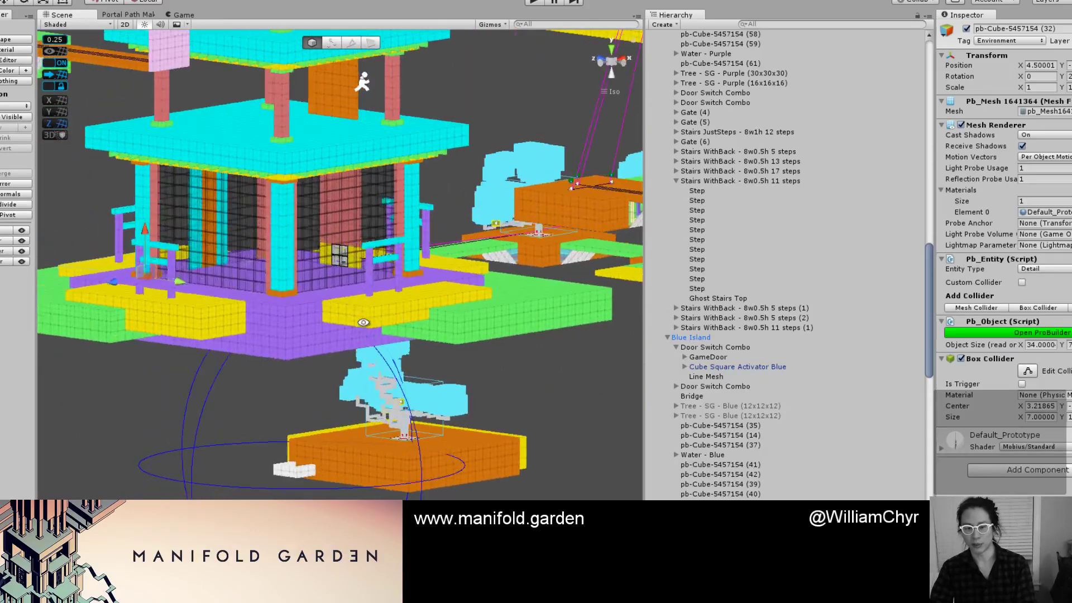
Lower the underside of the yellow terrace slab above the green slab until it is 7 units thick, and recentre its pivot.
scroll(254, 342, "up", 4)
left_click(518, 331)
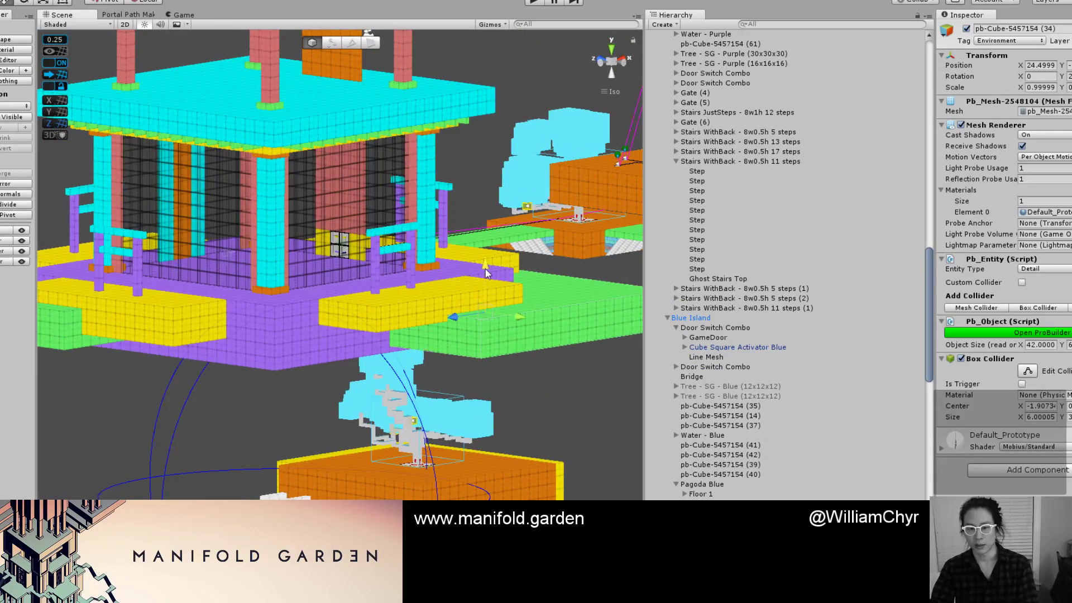
key("f")
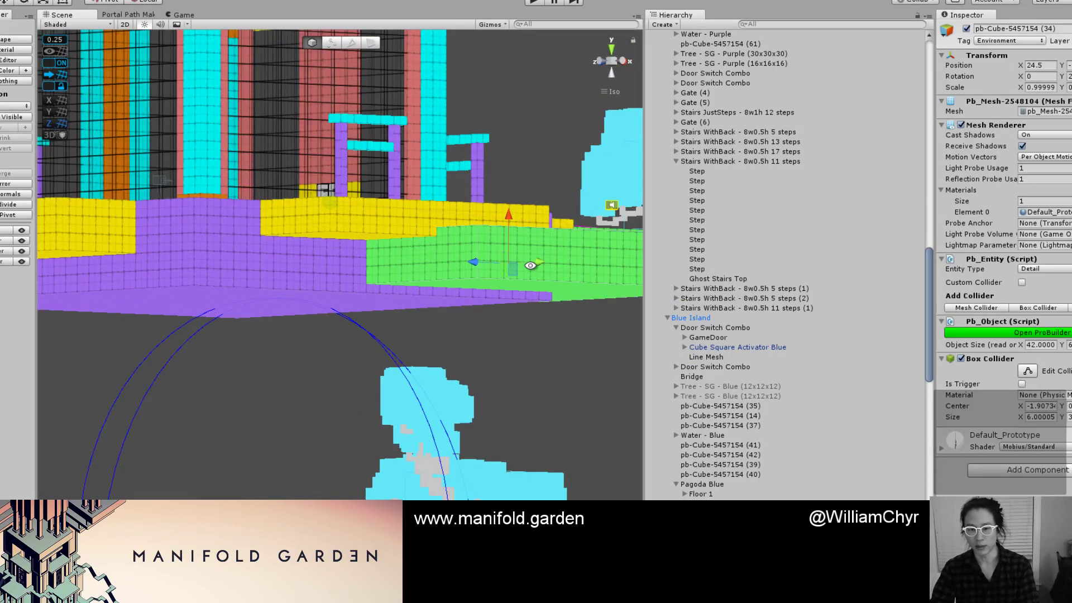
left_click_drag(551, 251, 489, 258, "alt")
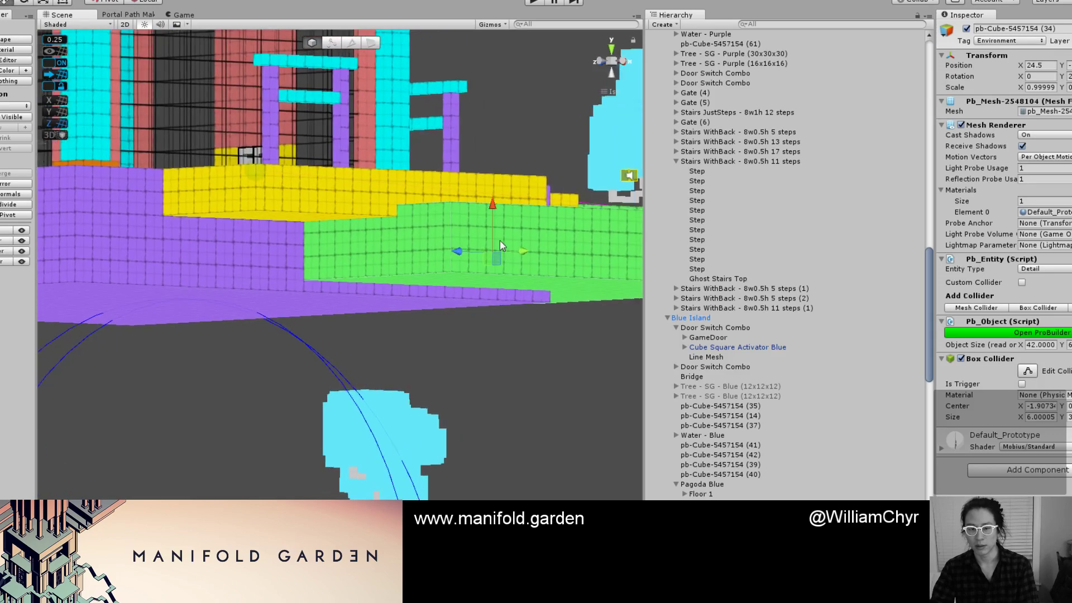
key("g")
left_click(297, 216)
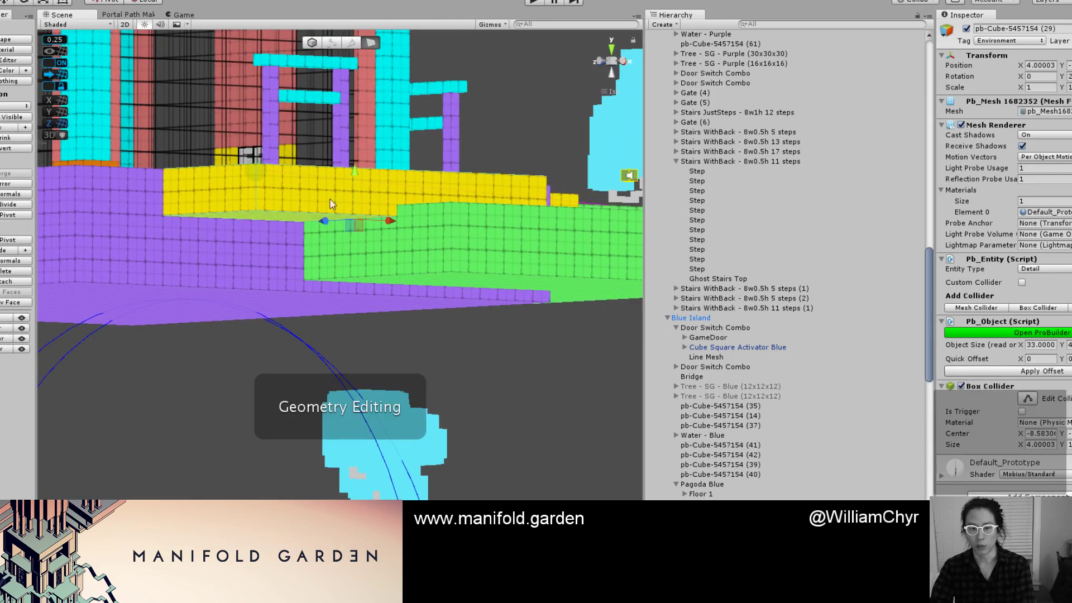
key("g")
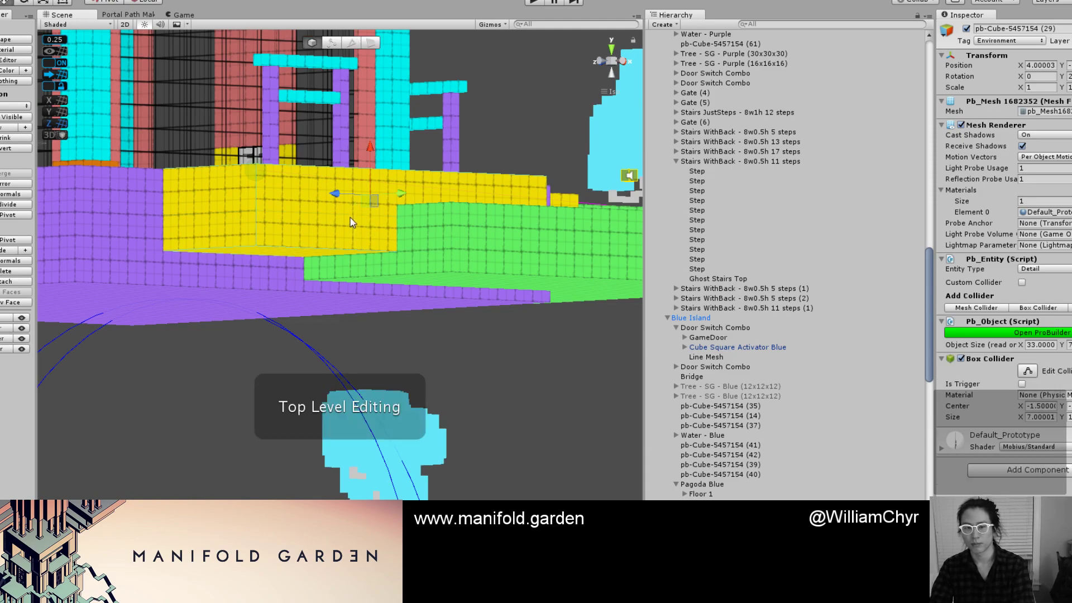
key("ctrl+j")
Inspect the blue pagoda's base terraces from several sides and above to compare the slab thicknesses and level differences.
left_click_drag(344, 220, 444, 225, "alt")
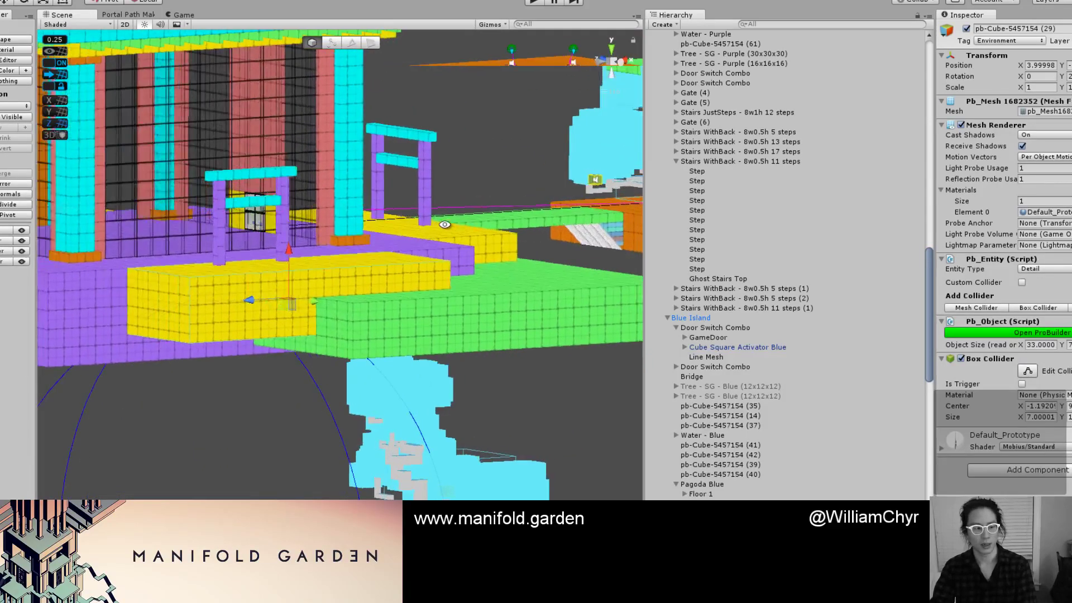
scroll(368, 252, "down", 15)
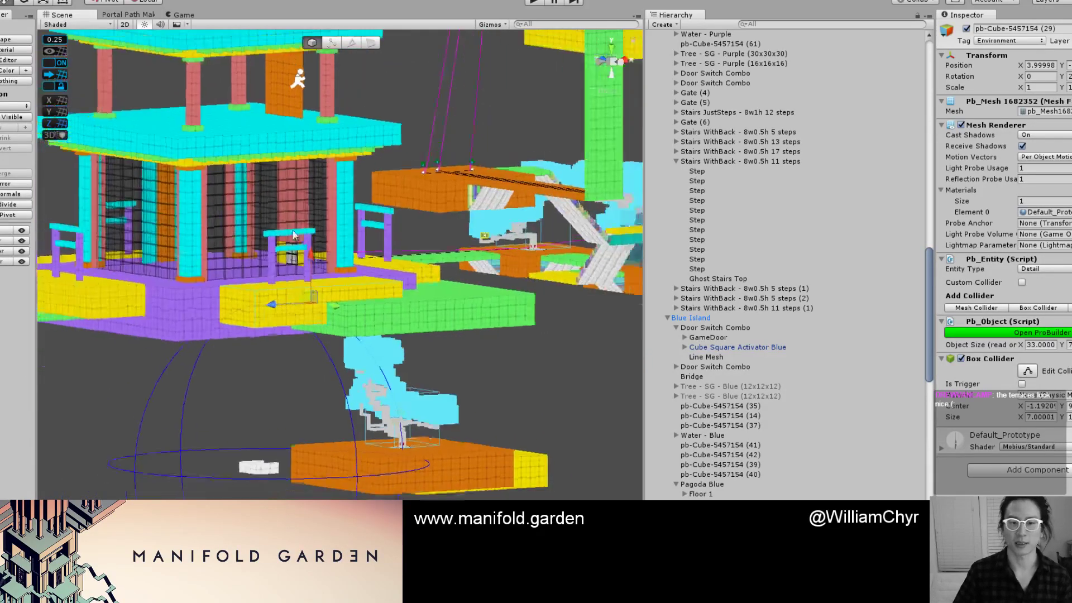
left_click_drag(206, 322, 312, 459, "alt")
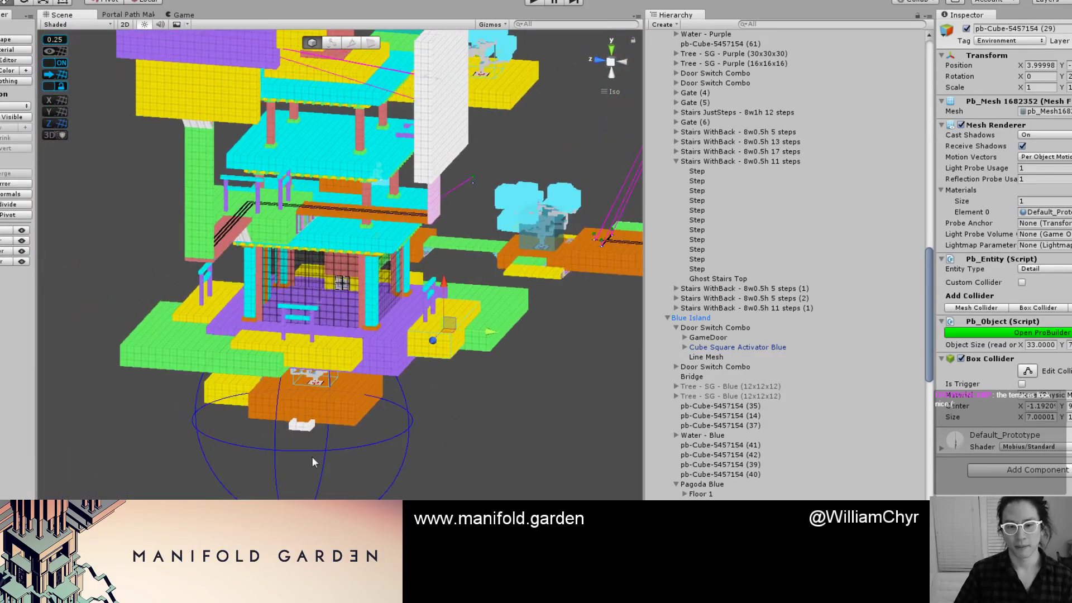
left_click_drag(240, 419, 374, 383, "alt")
scroll(343, 328, "up", 8)
middle_click_drag(373, 384, 203, 314)
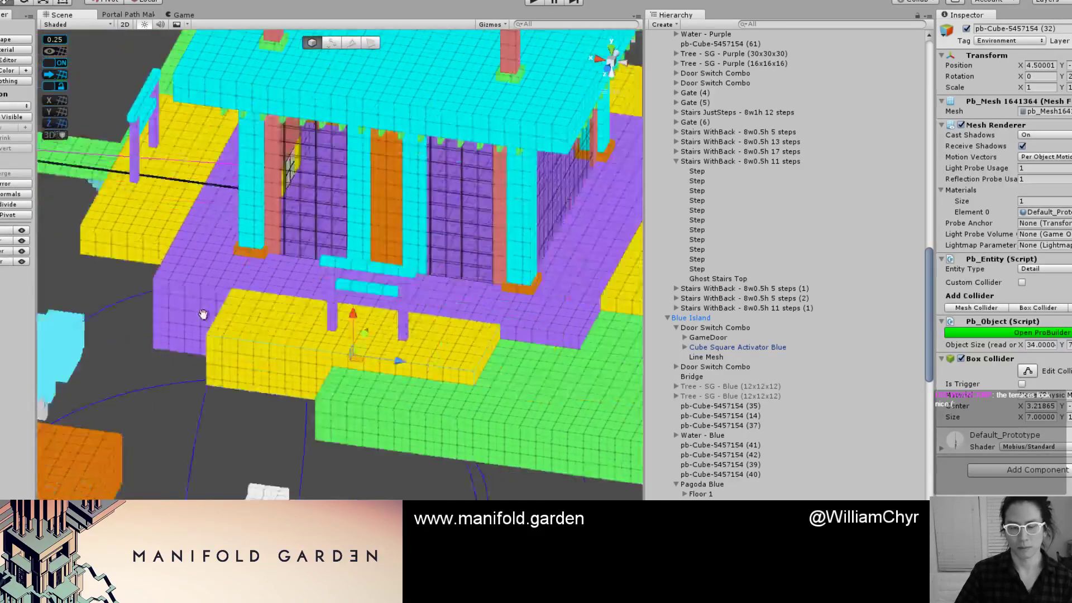
scroll(331, 370, "down", 4)
scroll(399, 387, "up", 3)
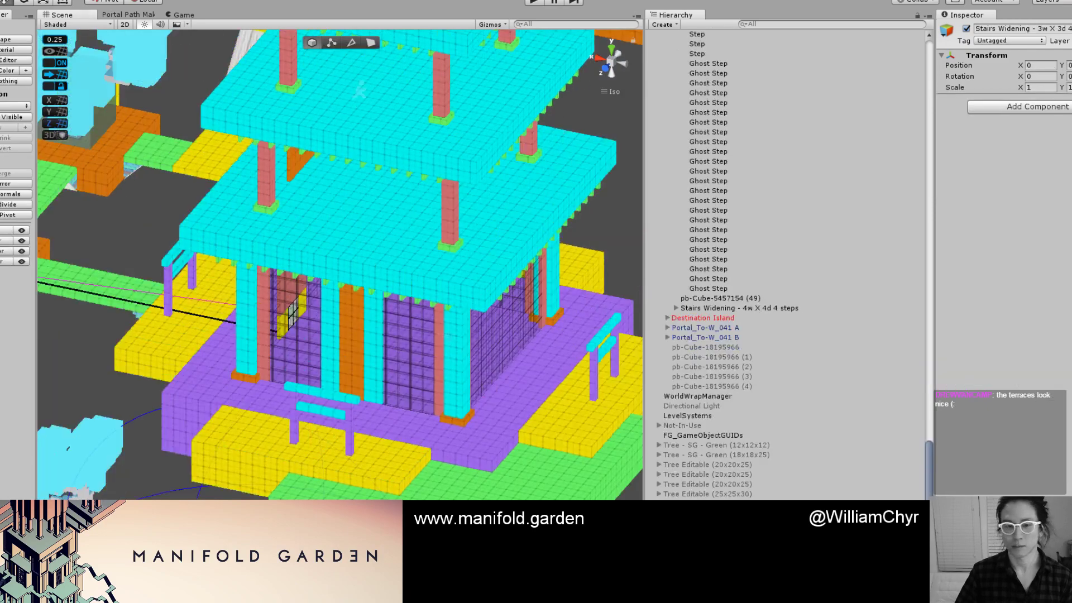
Move the new widening staircase with the 3-wide top step from the origin to the blue pagoda, at X -13.5.
key("f")
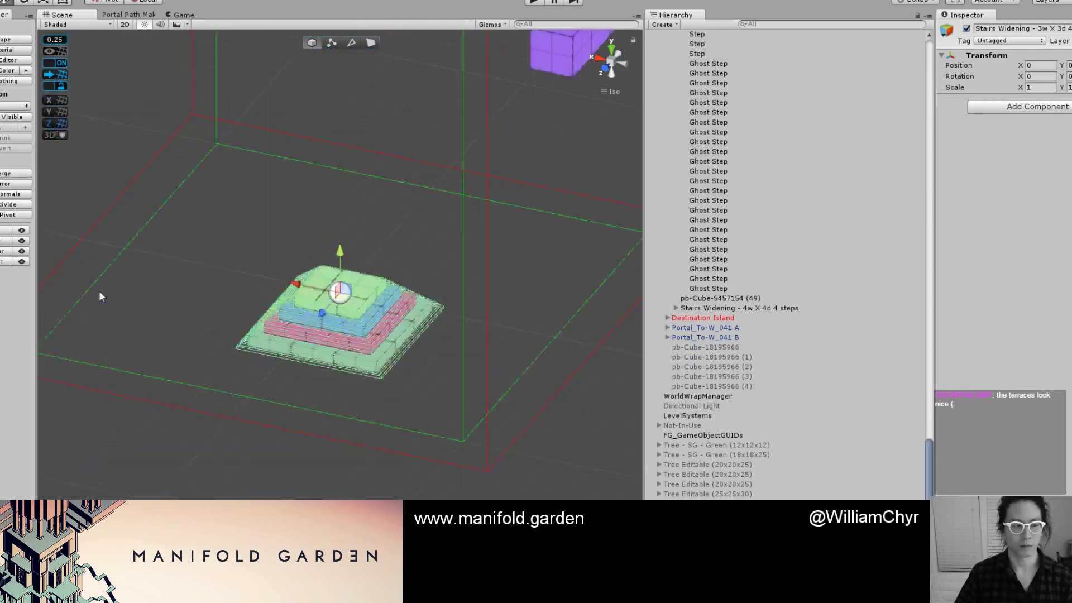
scroll(98, 290, "down", 10)
scroll(242, 302, "down", 4)
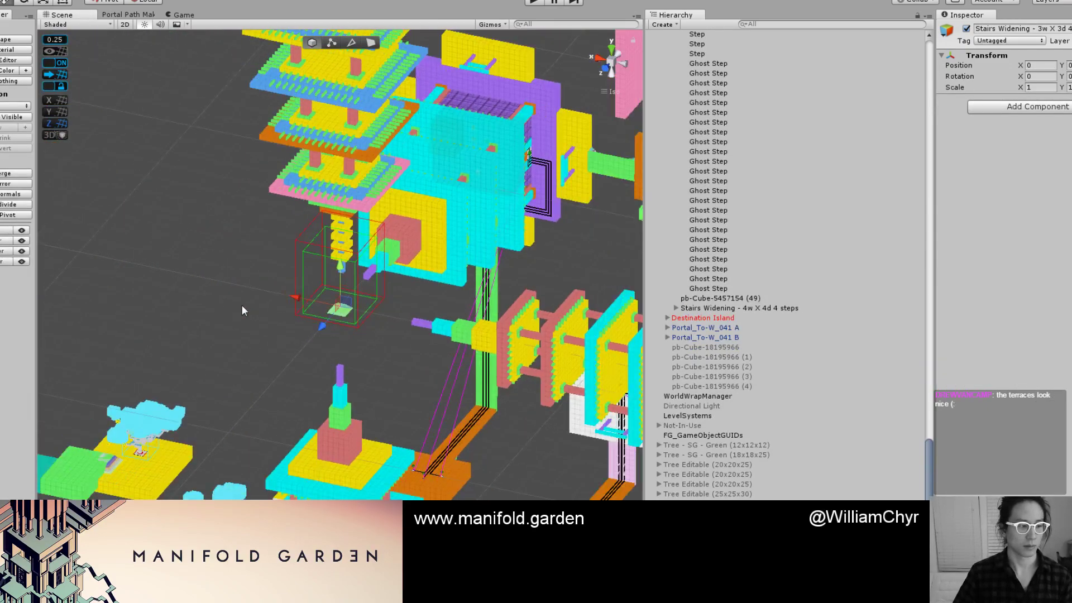
scroll(242, 305, "down", 4)
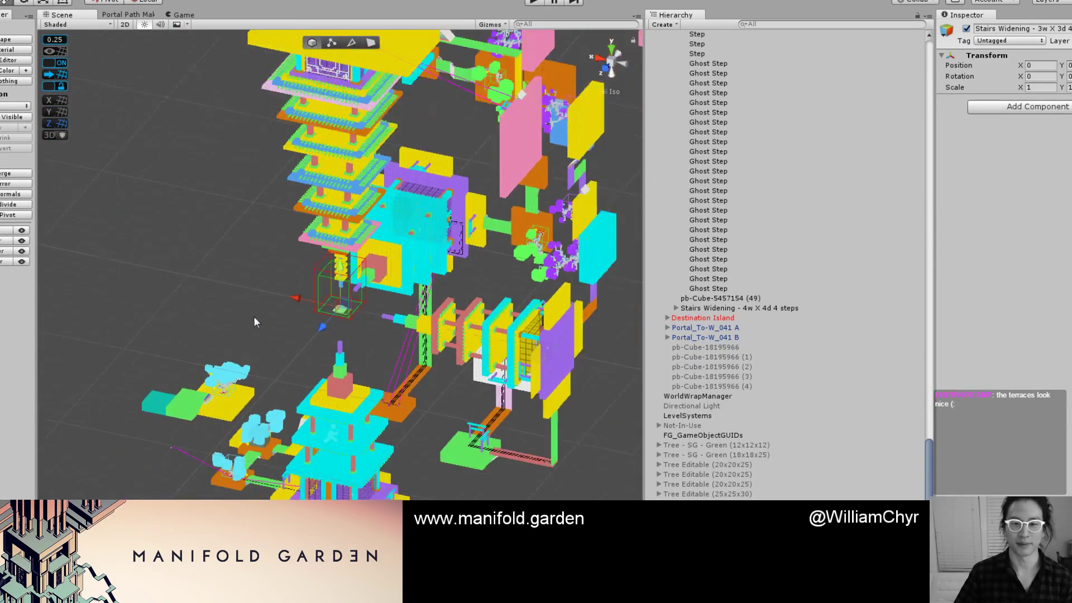
left_click_drag(189, 342, 280, 377, "alt")
middle_click_drag(319, 383, 307, 295)
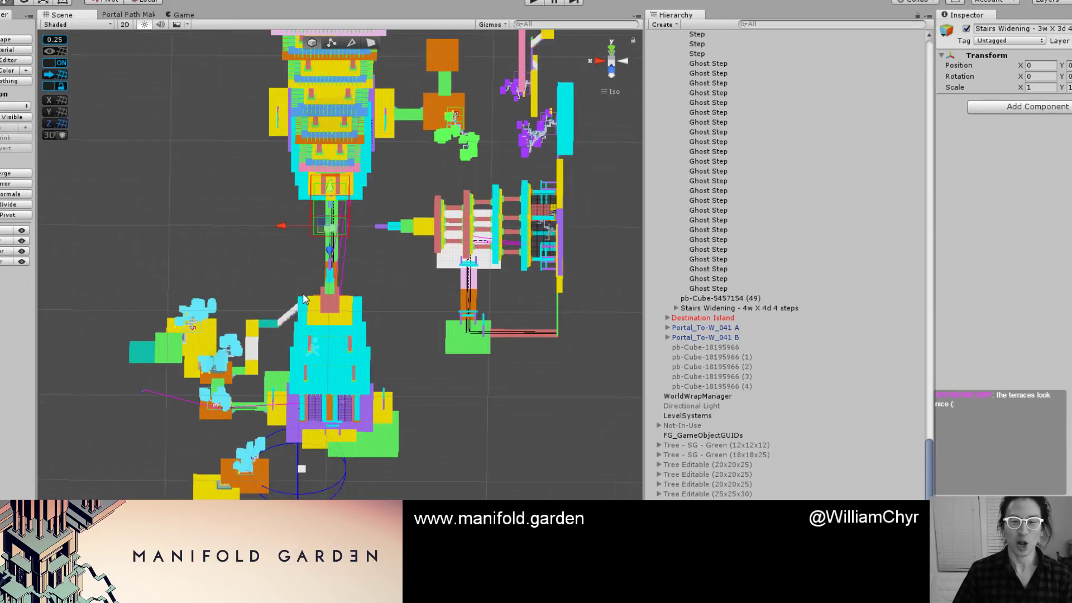
scroll(298, 272, "up", 4)
left_click_drag(292, 250, 305, 218, "alt")
scroll(303, 208, "down", 6)
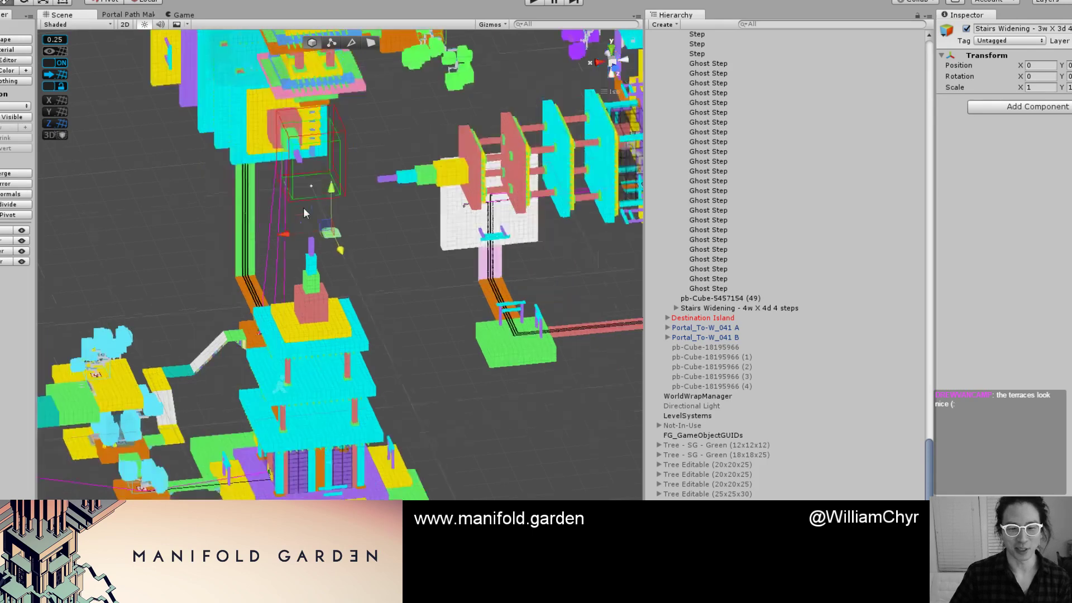
middle_click_drag(313, 299, 336, 128)
left_click_drag(304, 205, 367, 92, "alt")
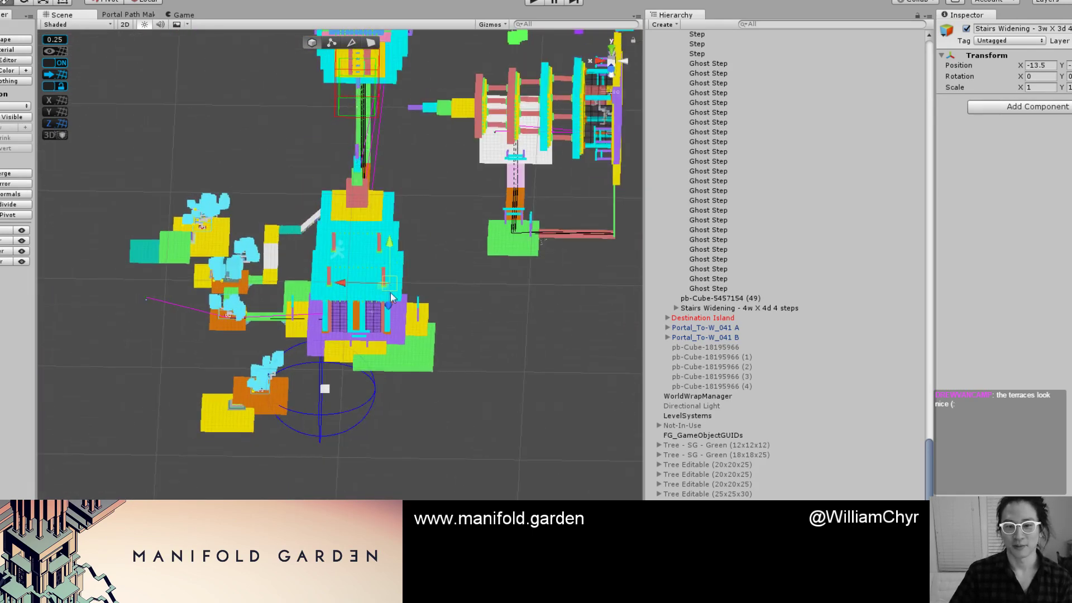
Position the small widening staircase at X -15.5, on the green platform against the front yellow terrace's edge.
scroll(389, 356, "up", 10)
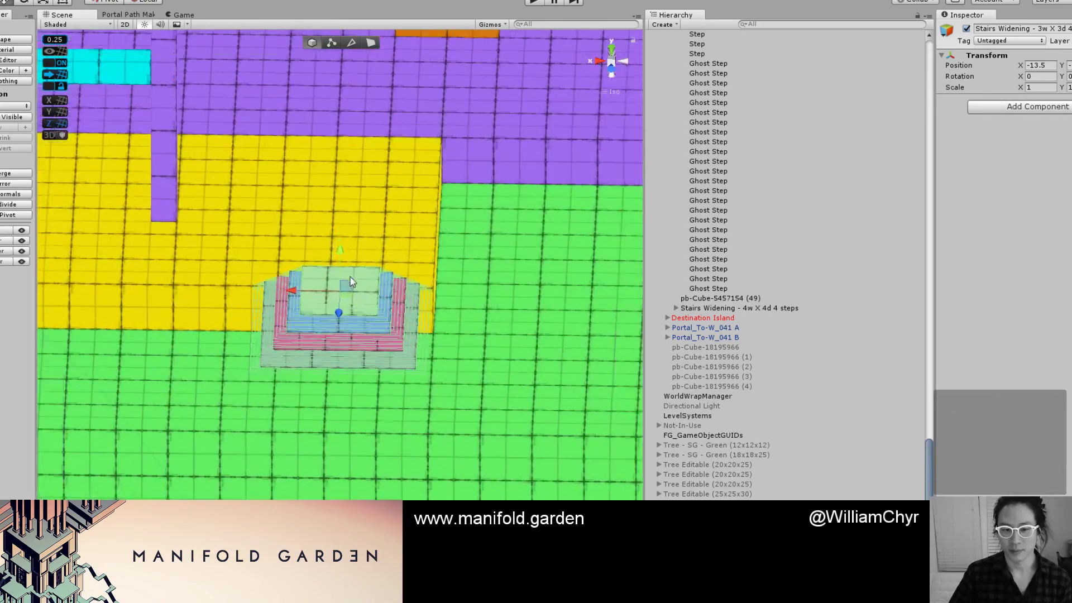
scroll(417, 308, "down", 8)
left_click_drag(454, 396, 355, 288, "alt")
scroll(473, 322, "up", 5)
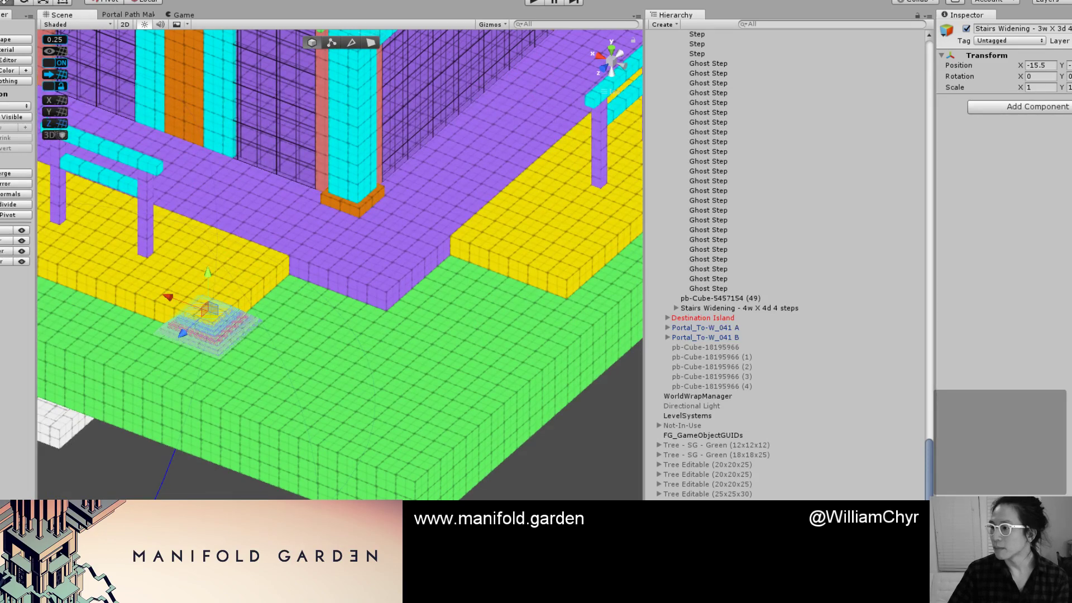
Generate a 3-step widening staircase with a top step 5 wide and 5 deep, and move it to X -24.5 at the purple base's corner.
left_click_drag(1071, 147, 828, 149)
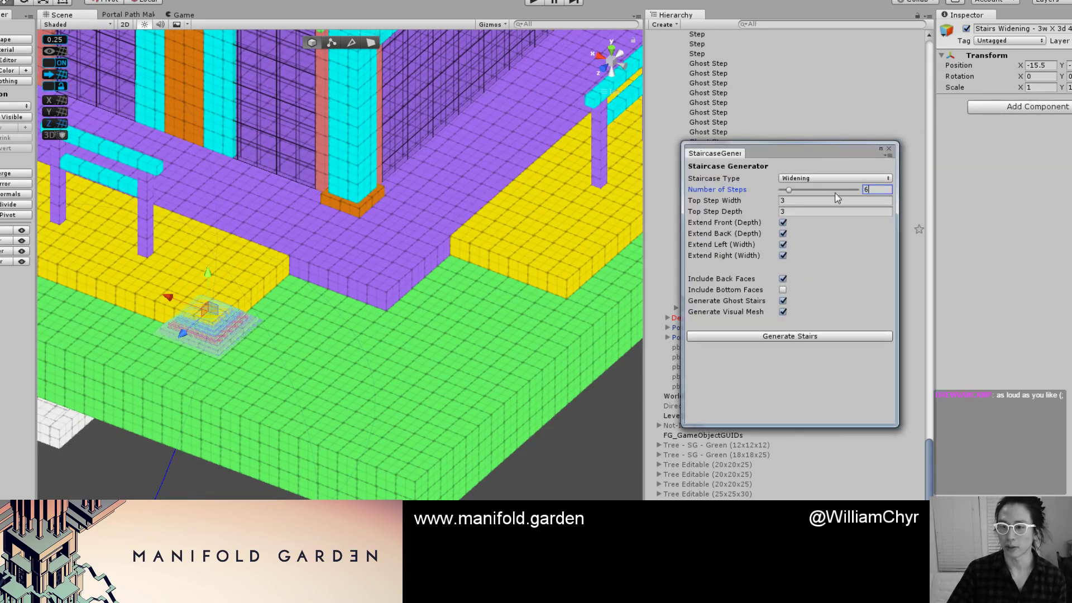
left_click(788, 337)
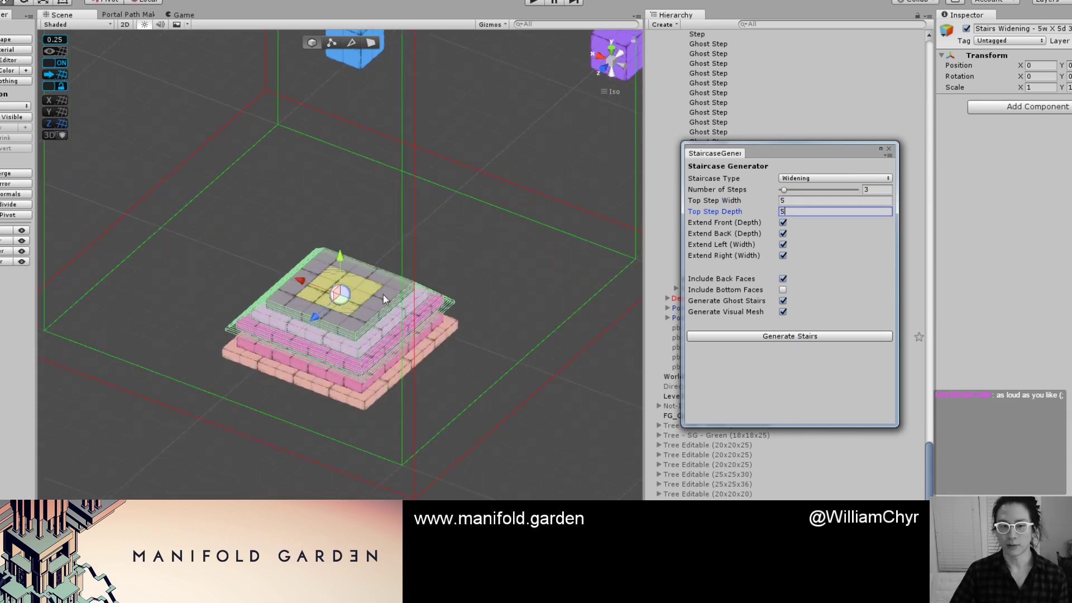
scroll(383, 294, "down", 5)
scroll(174, 405, "down", 5)
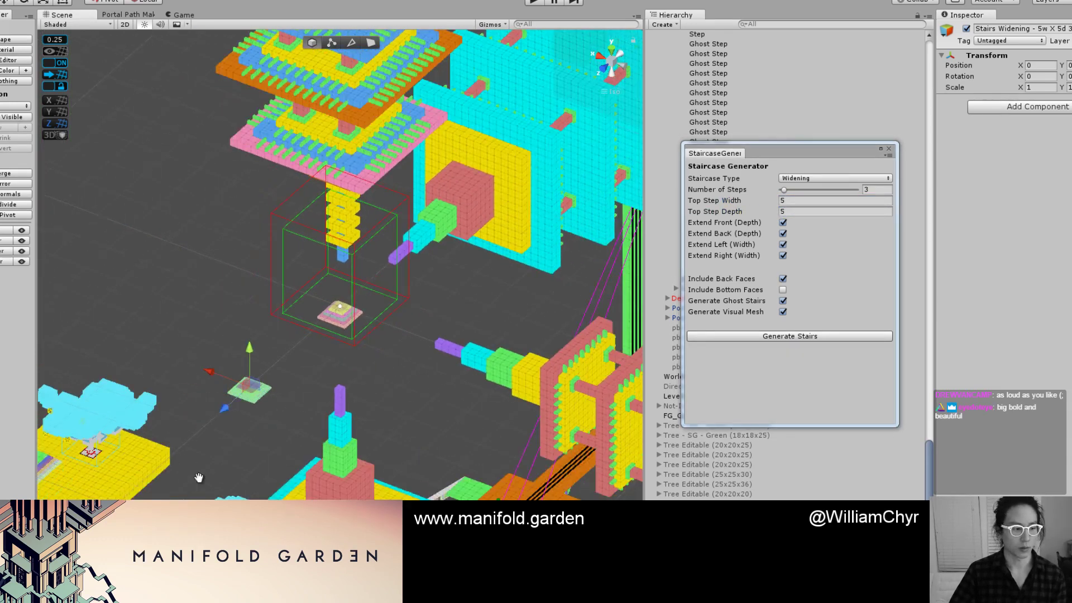
middle_click_drag(198, 478, 293, 243)
scroll(275, 340, "down", 5)
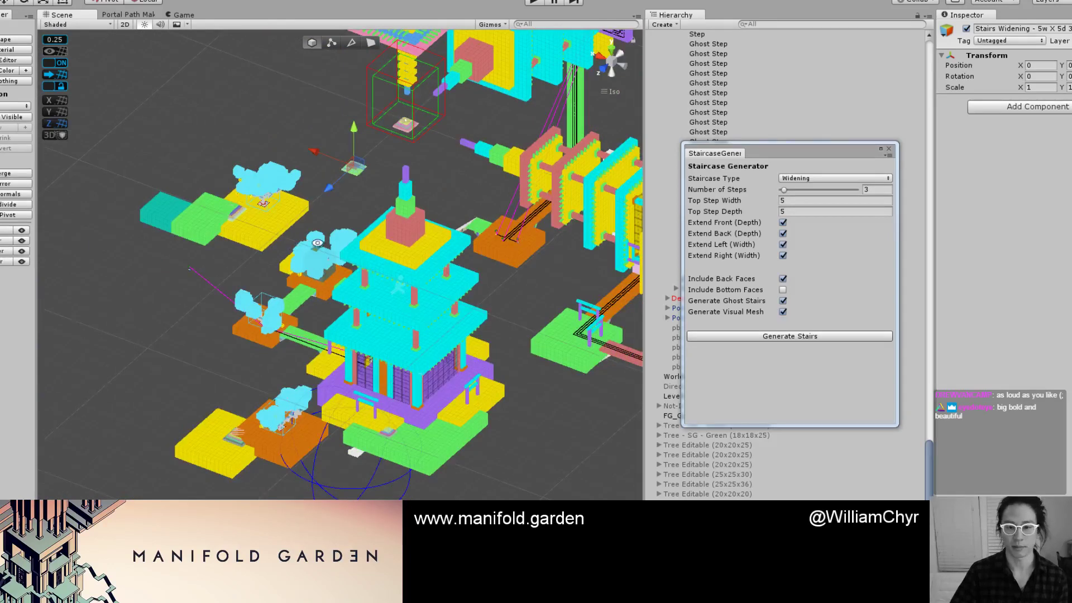
left_click_drag(317, 243, 335, 255, "alt")
scroll(362, 228, "up", 2)
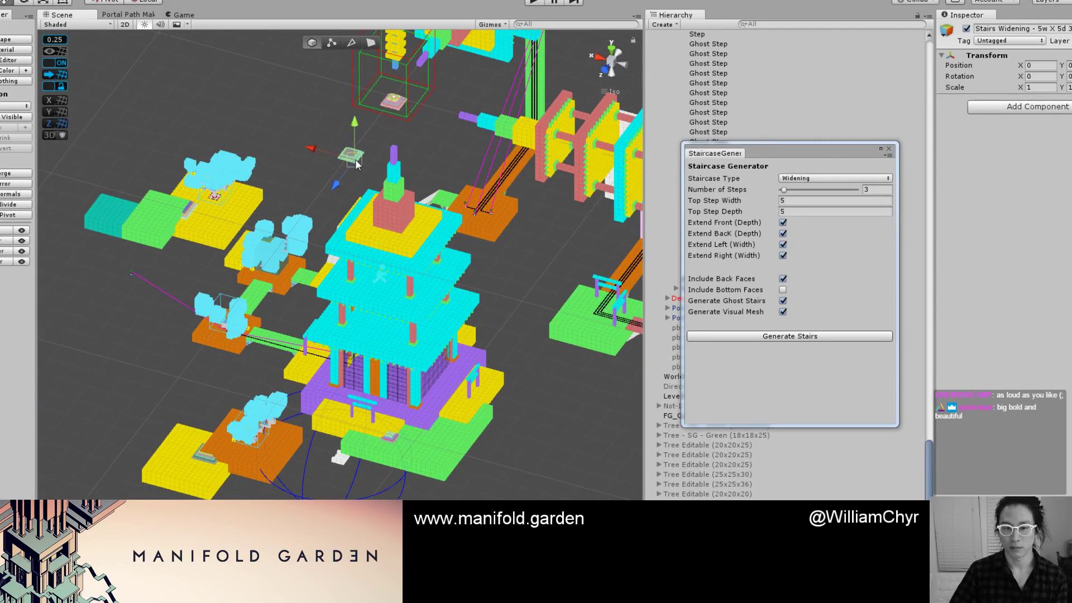
key("f")
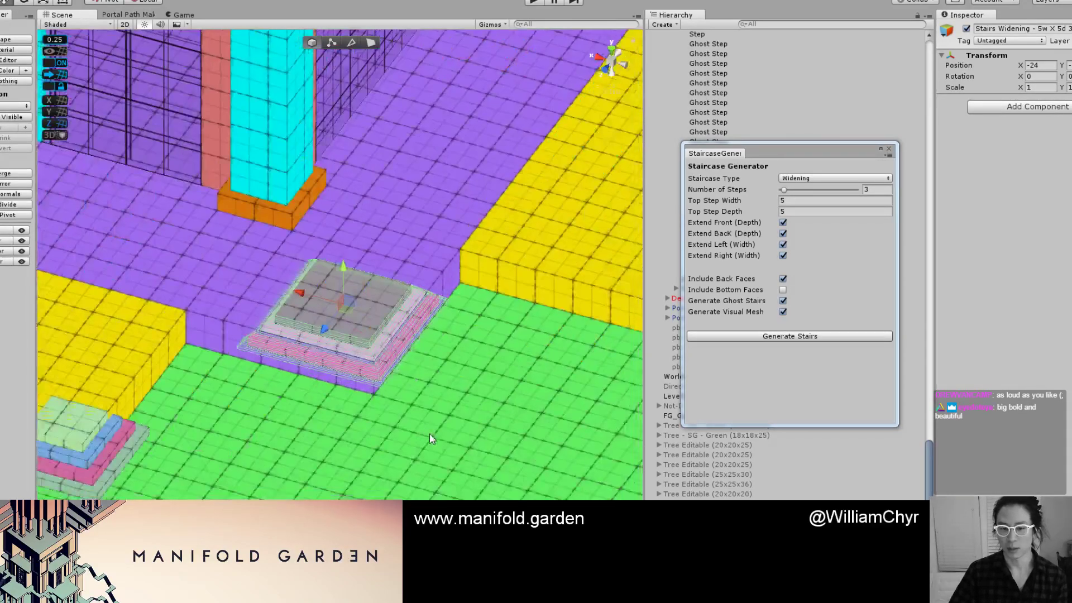
left_click_drag(380, 364, 432, 306, "alt")
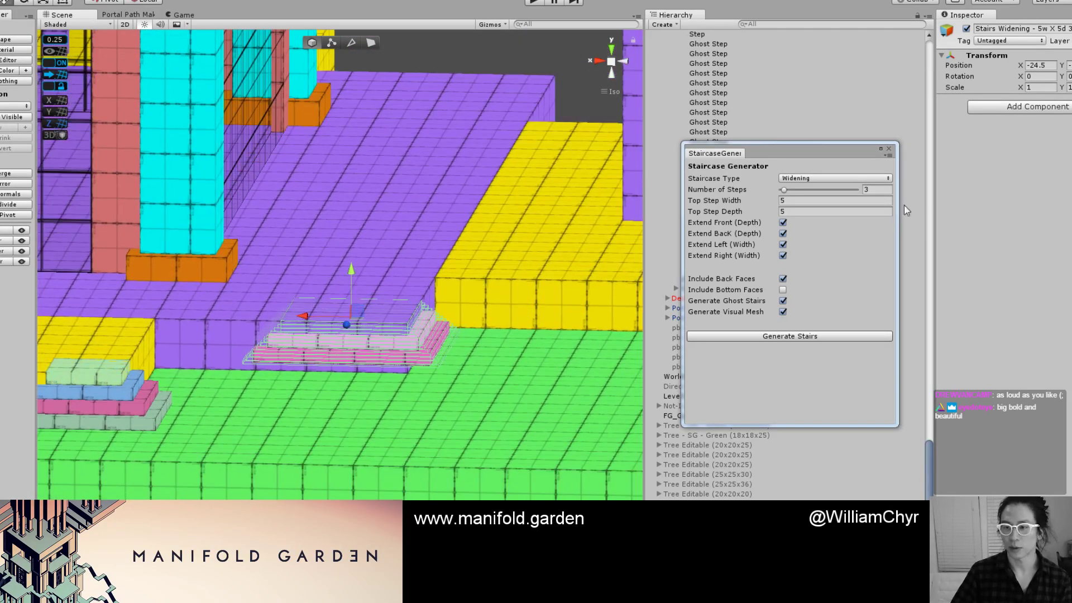
Generate a 4-step widening staircase with a 5 by 5 top step, and move it to X -24.25 beside the purple base's corner.
left_click(805, 338)
scroll(331, 333, "down", 8)
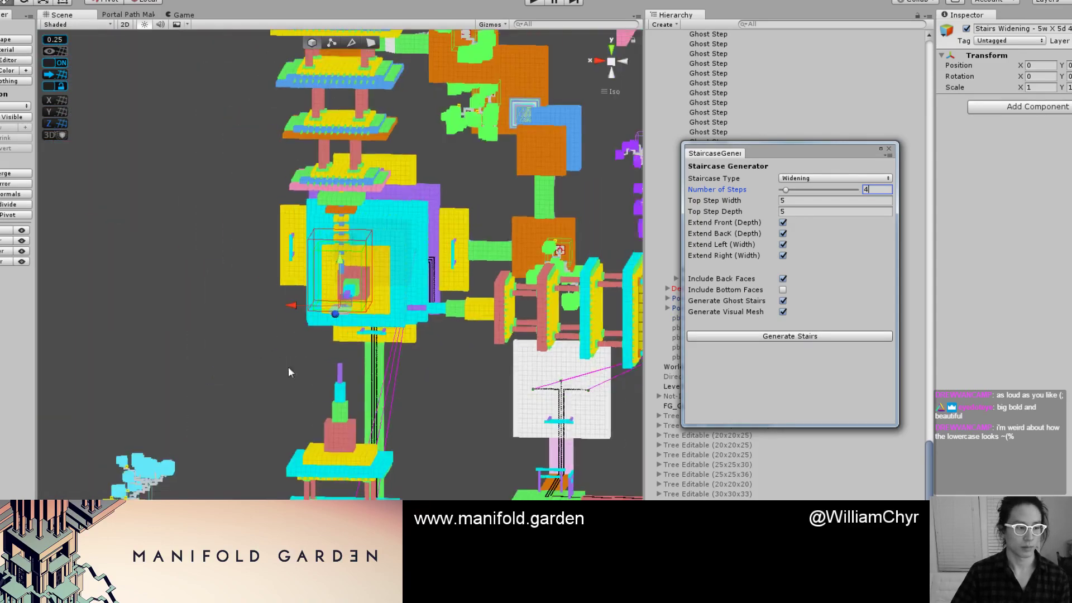
left_click_drag(288, 371, 375, 346, "alt")
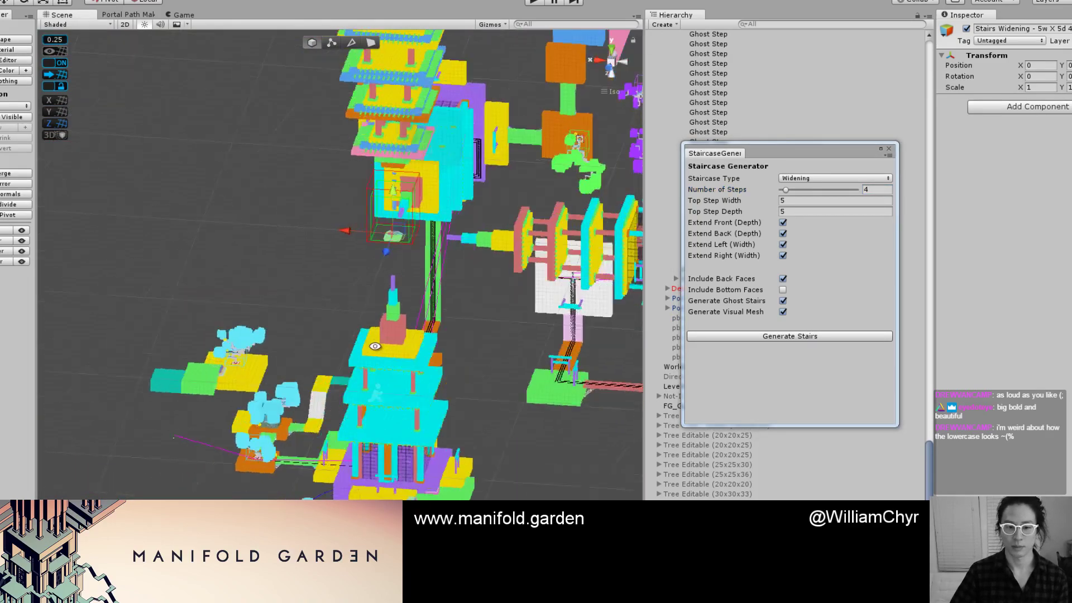
scroll(411, 286, "up", 2)
left_click_drag(405, 235, 449, 497)
key("f")
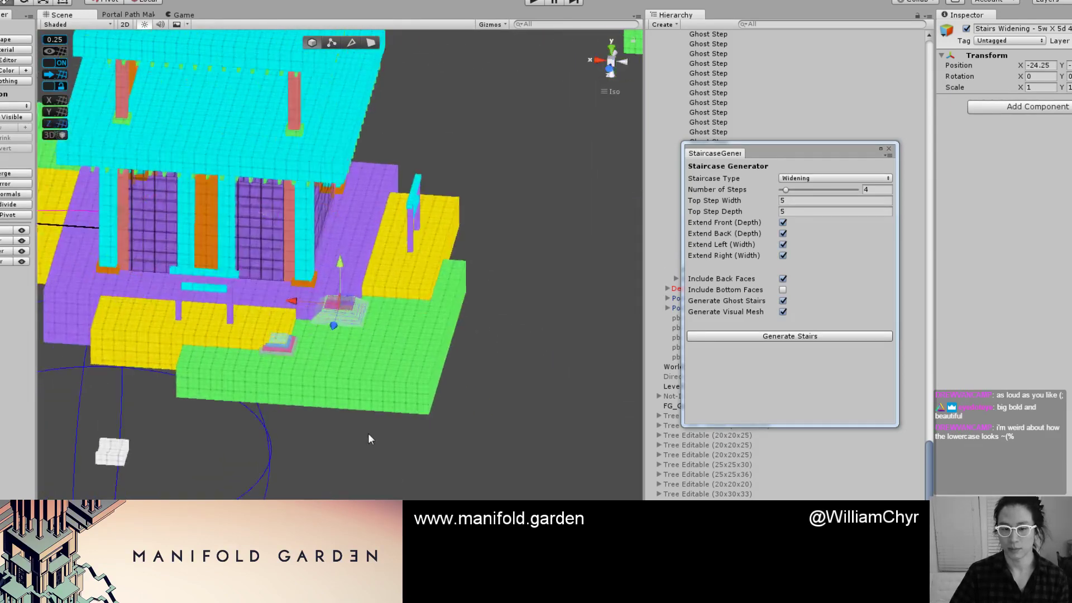
Move the 4-step widening staircase forward onto the green platform and delete the 3-step staircase at the purple base's corner.
left_click_drag(332, 353, 327, 445)
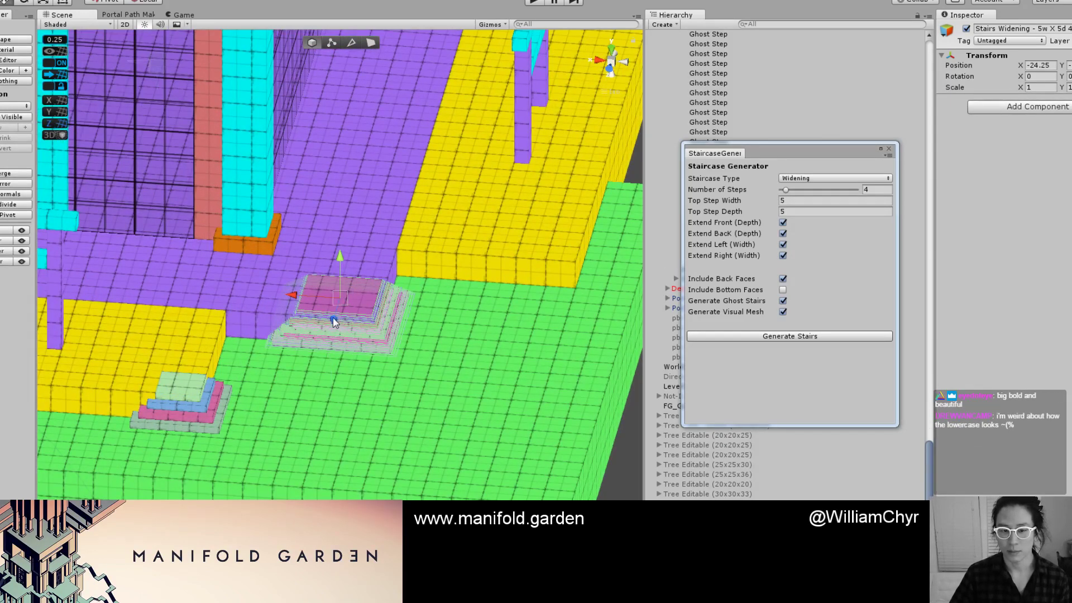
left_click_drag(333, 322, 304, 425)
left_click(375, 332)
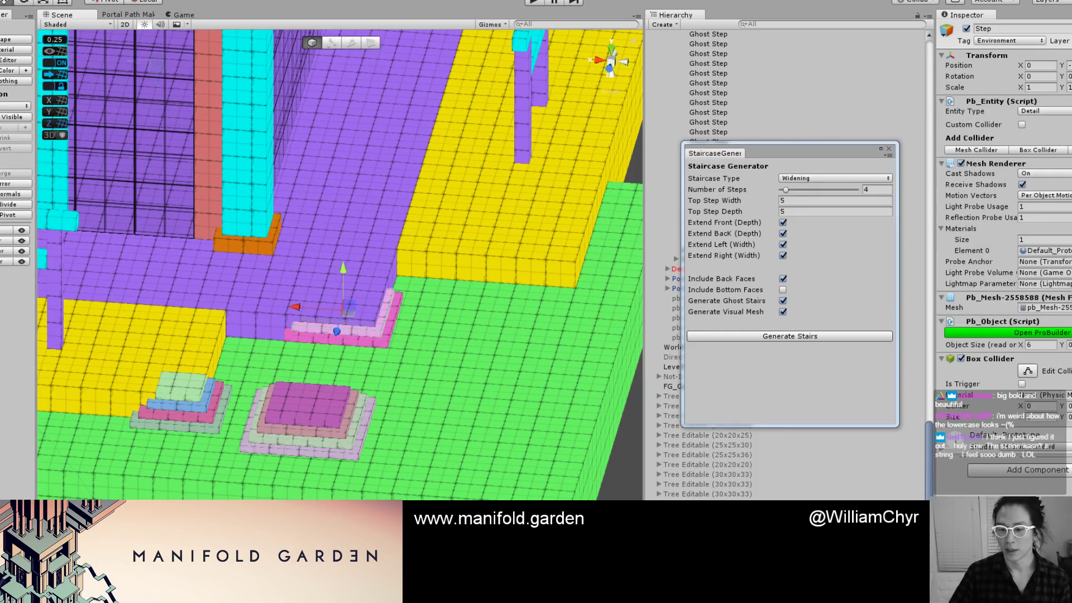
left_click(375, 333)
right_click(684, 330)
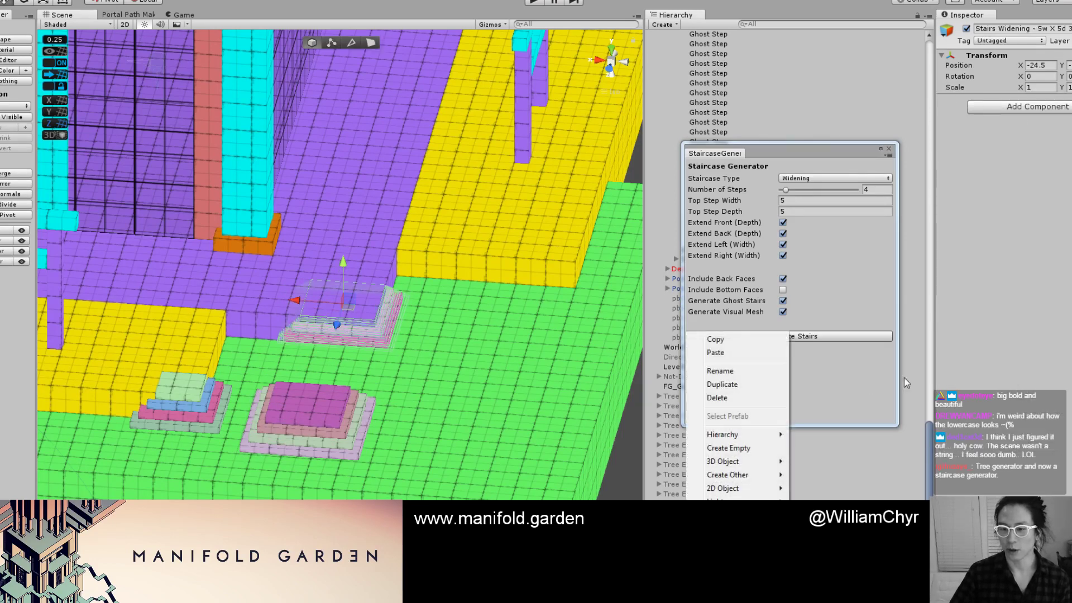
left_click(754, 399)
Move the whole 4-step widening staircase back to the purple base's corner, at X -24.5.
left_click(337, 427)
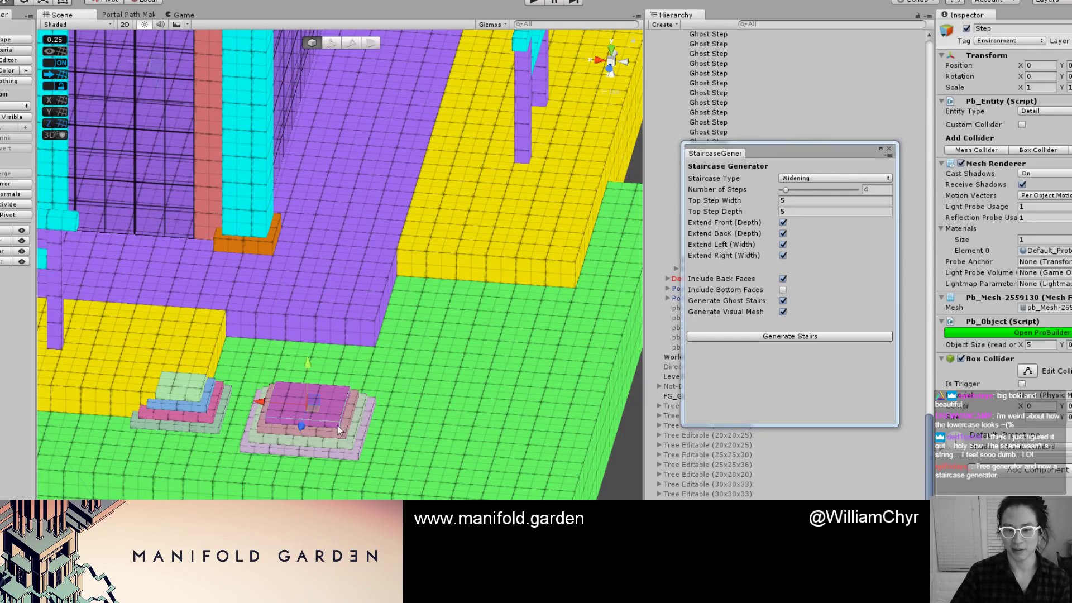
left_click(337, 427)
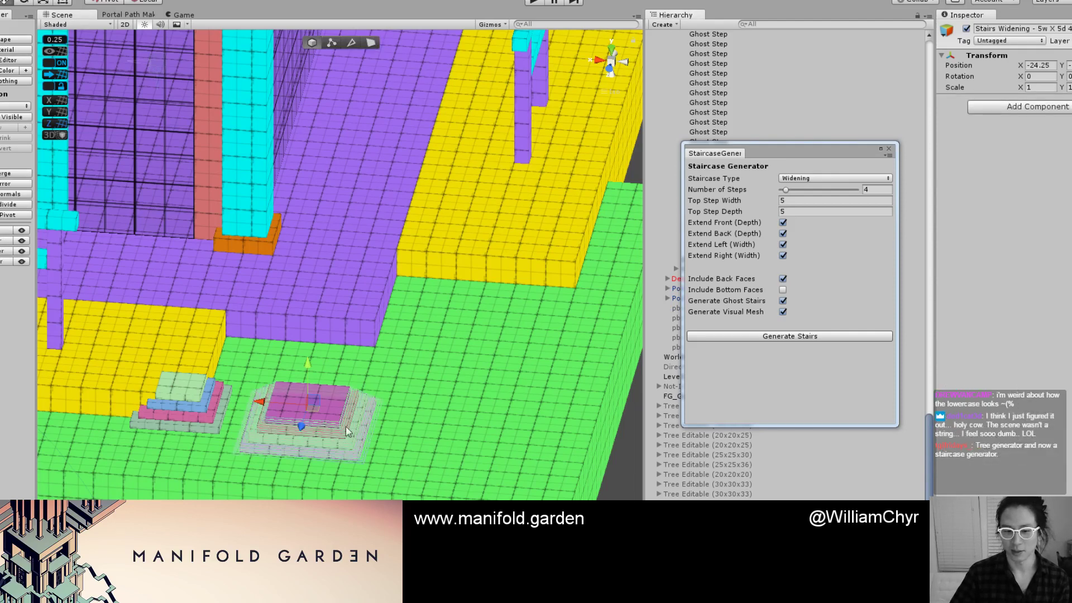
left_click_drag(302, 427, 368, 343)
left_click_drag(367, 416, 357, 340, "alt")
scroll(357, 341, "up", 3)
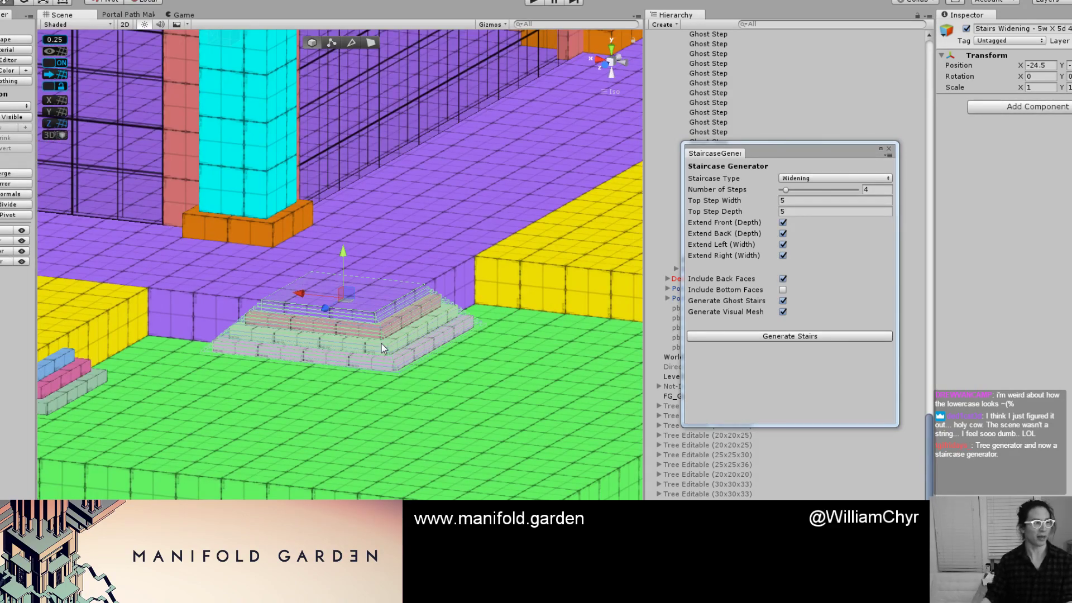
left_click_drag(381, 344, 349, 257, "alt")
left_click_drag(360, 216, 416, 315, "alt")
scroll(416, 306, "up", 1)
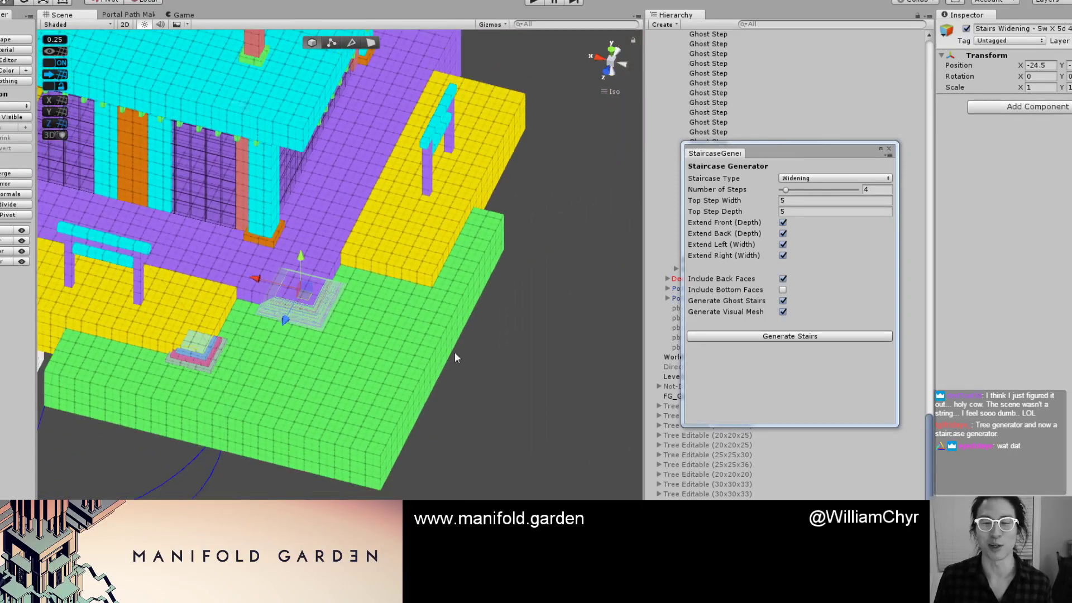
Extend the green platform outward on its side next to the side yellow terrace.
key("g")
left_click(456, 352)
left_click_drag(411, 363, 446, 376)
key("g")
key("h")
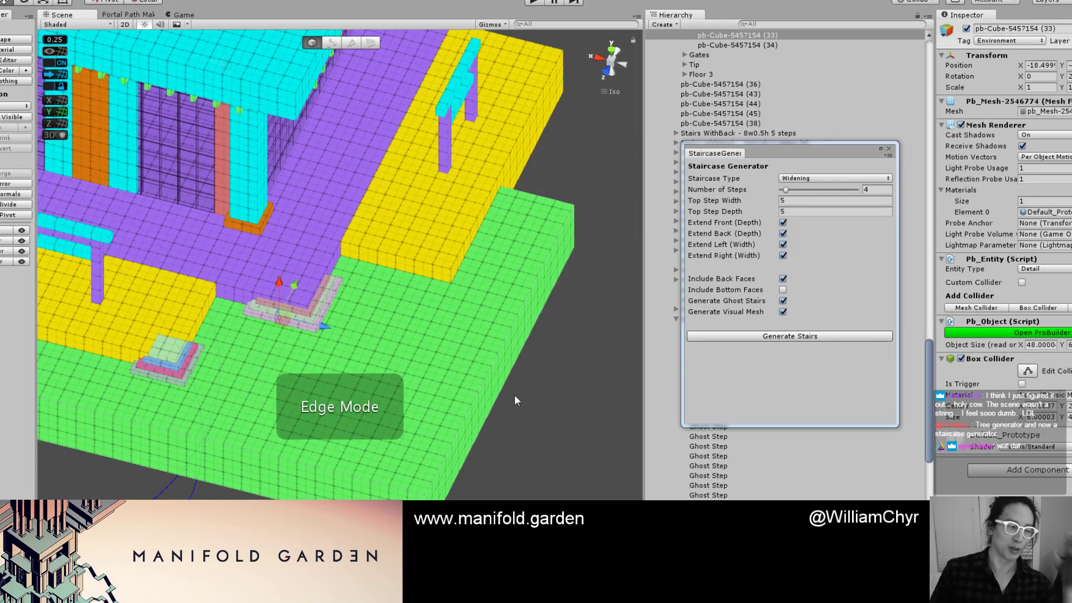
Duplicate the 4-step, 5 by 5 widening staircase and place the copy at the side yellow terrace's corner, at X -36.5.
scroll(380, 300, "up", 2)
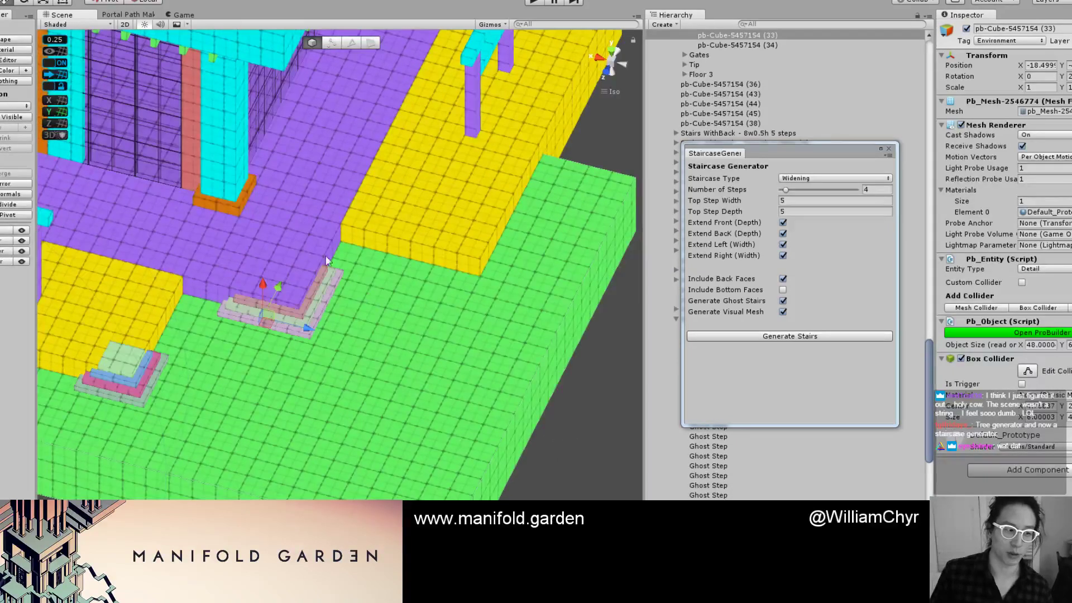
scroll(326, 256, "up", 6)
left_click(283, 297)
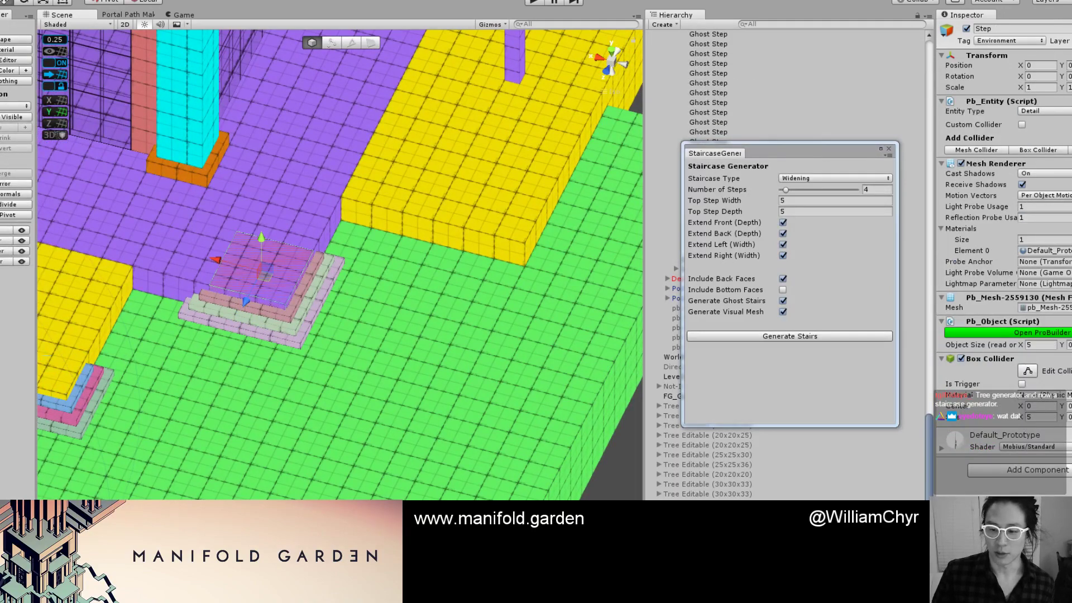
key("alt+c")
left_click_drag(406, 387, 364, 333, "alt")
key("v")
left_click_drag(446, 353, 474, 231)
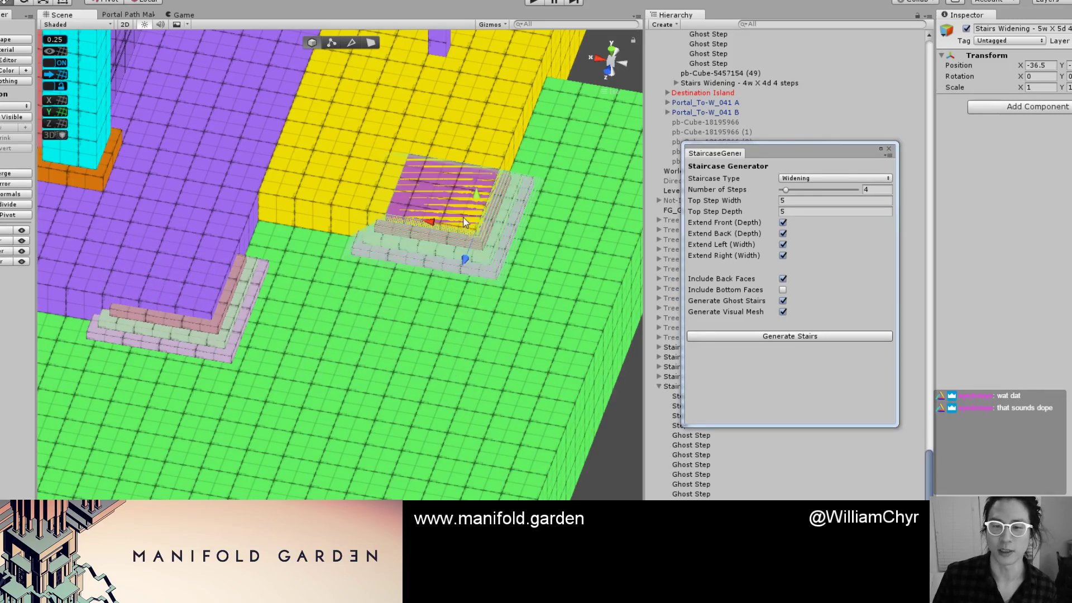
scroll(440, 235, "down", 5)
left_click_drag(463, 285, 389, 193, "alt")
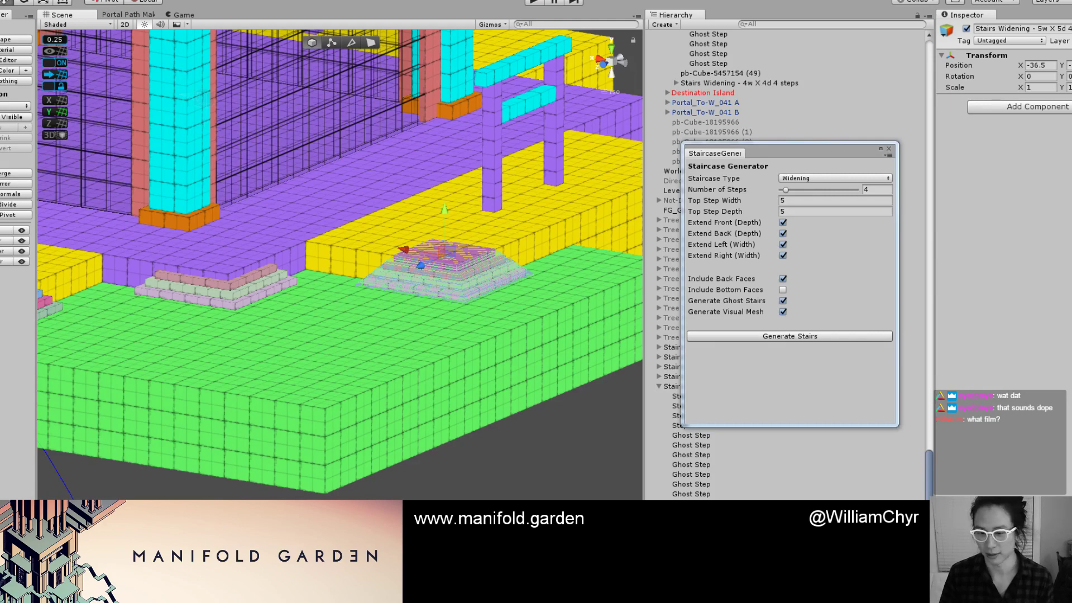
Switch to the web browser, search Google for "Into the Badlands", view the image results, and return to Unity.
key("alt+Tab")
key("ctrl+t")
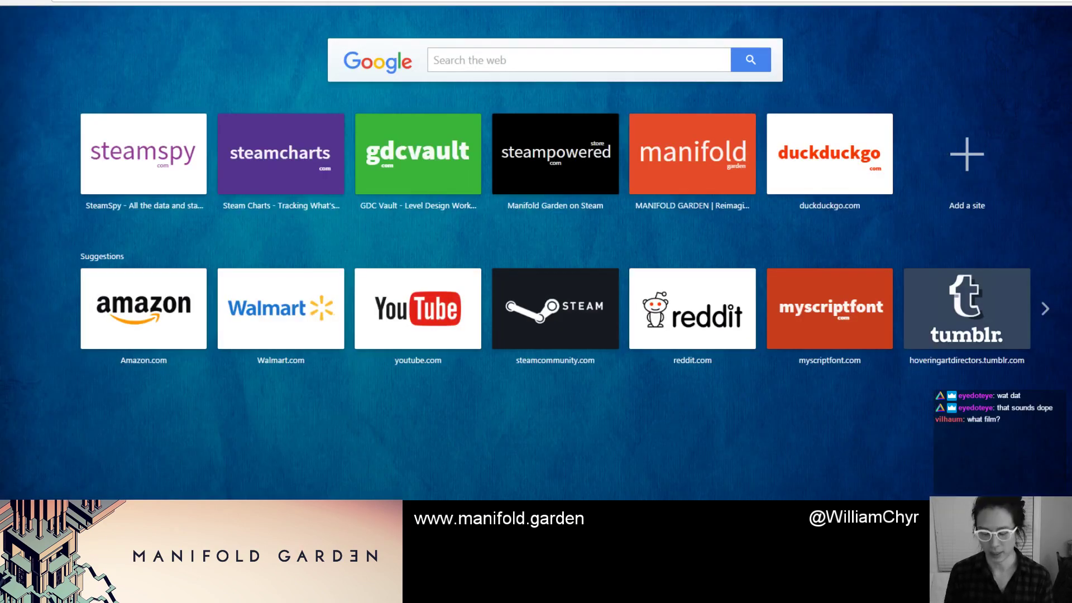
type("Into the F")
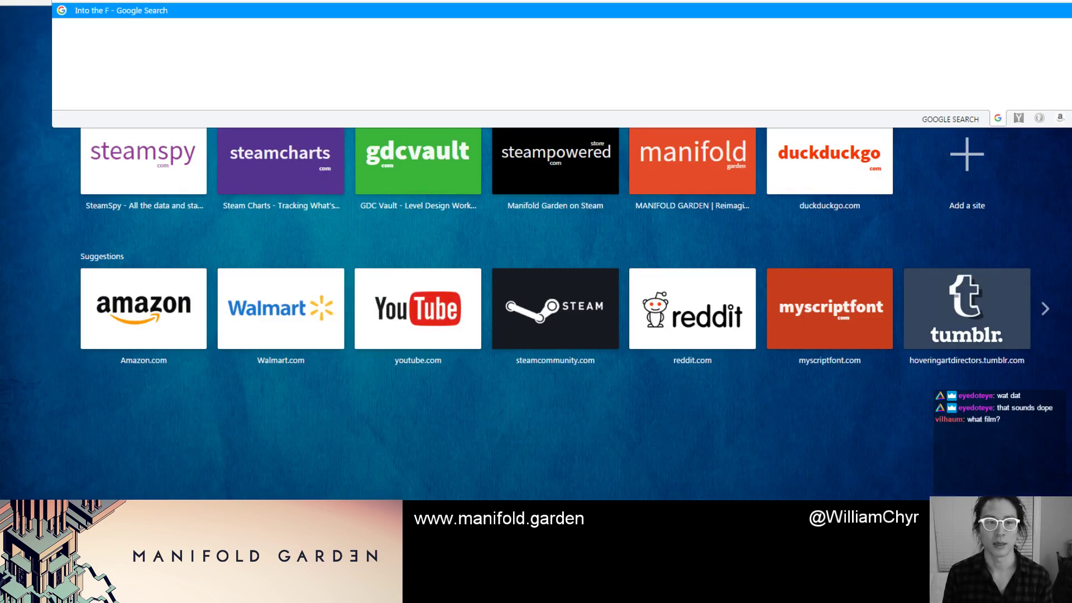
key("BackSpace")
type("Badlands")
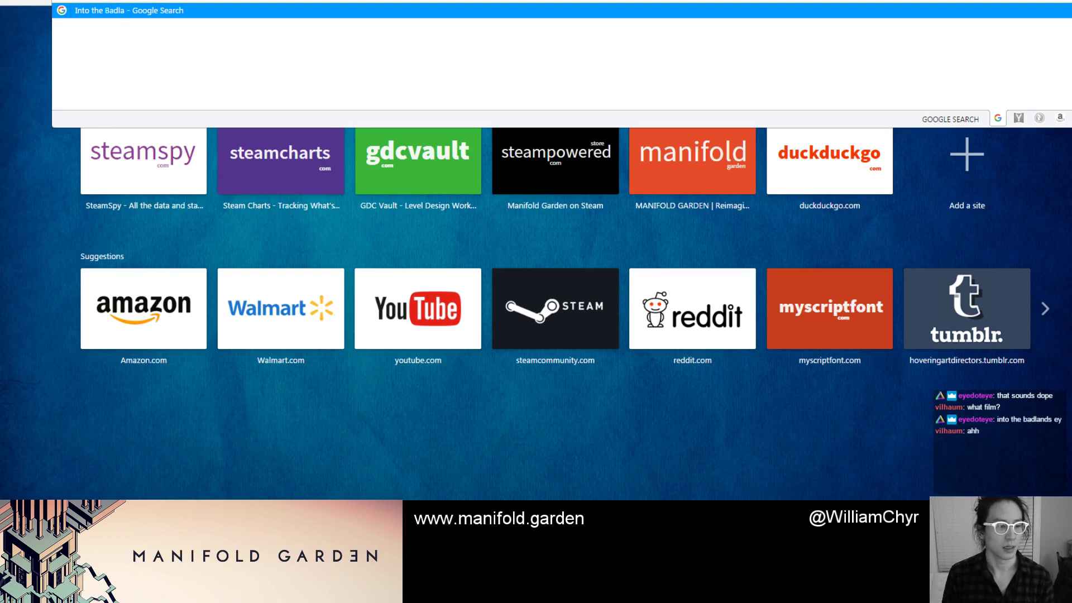
key("Return")
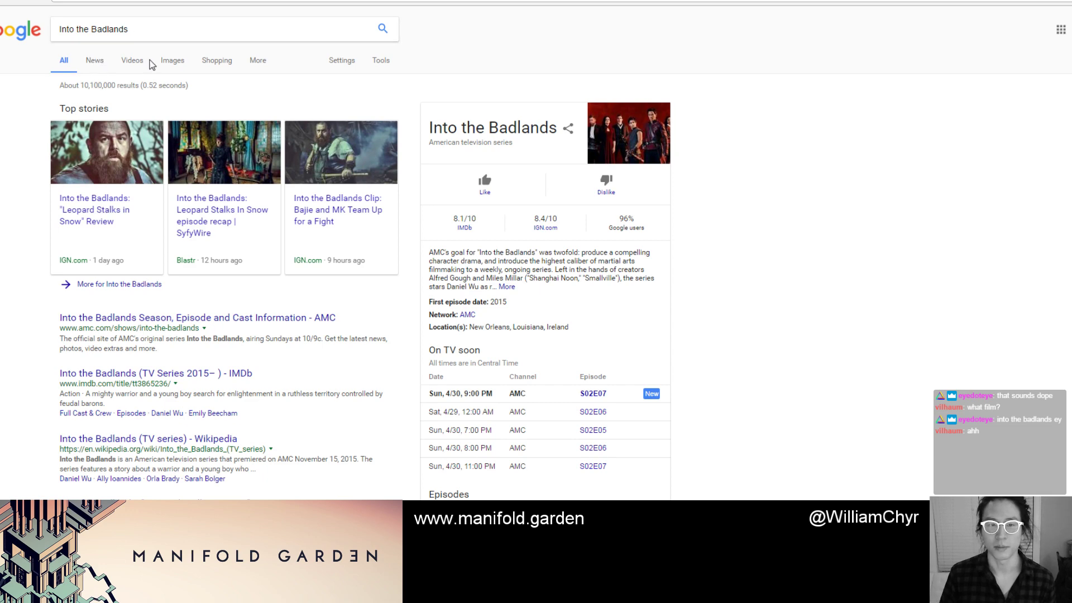
left_click(179, 61)
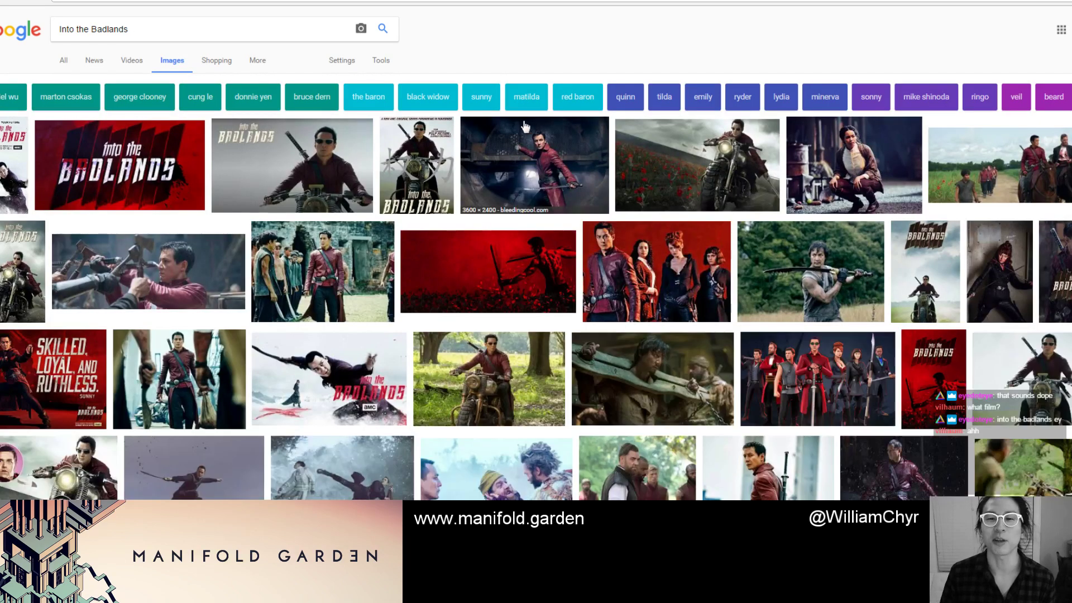
key("ctrl+w")
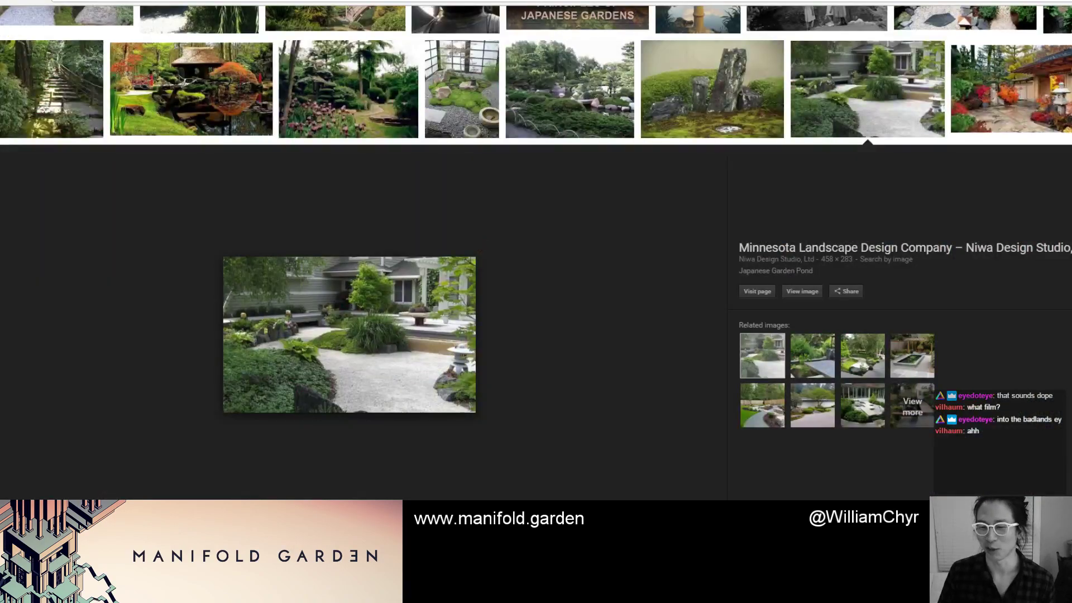
key("alt+Tab")
Examine how the corner staircases meet the purple base and yellow terrace from several angles.
left_click_drag(399, 320, 296, 340, "alt")
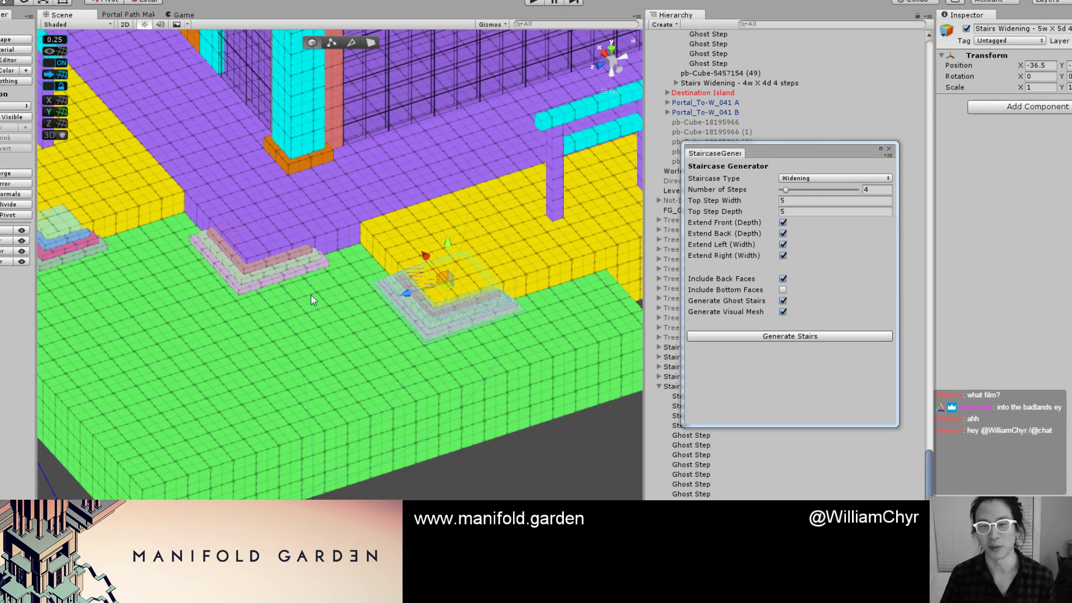
left_click_drag(311, 300, 418, 223, "alt")
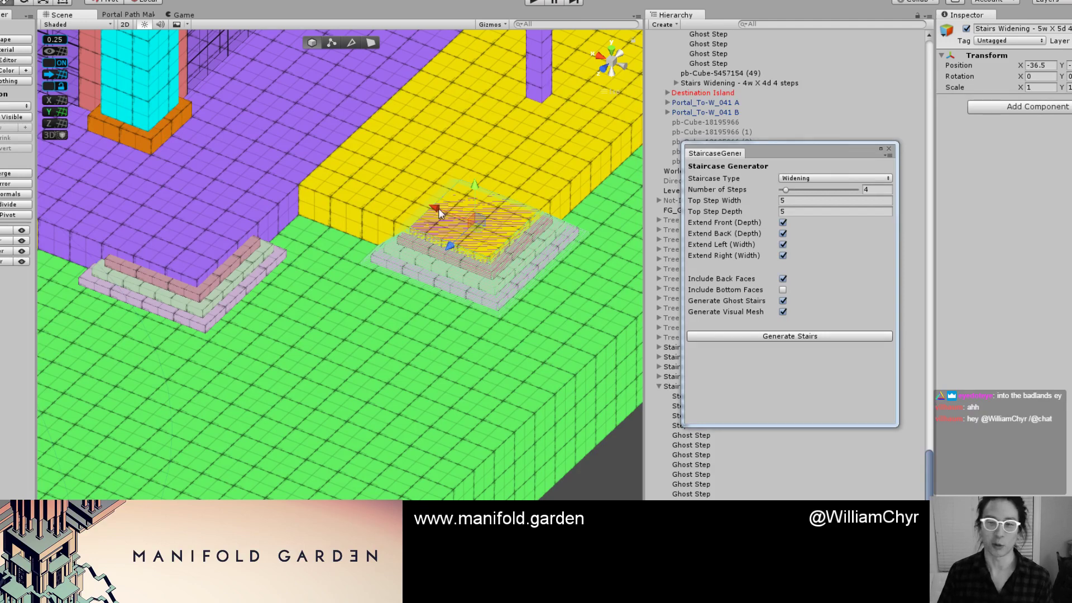
left_click_drag(437, 206, 428, 224)
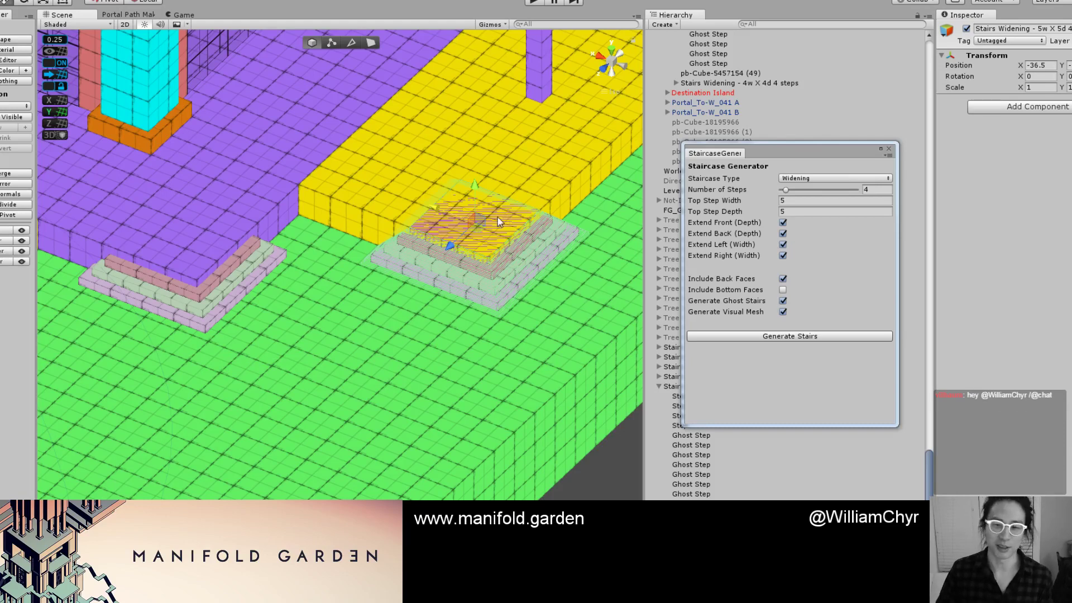
left_click_drag(476, 209, 466, 212, "alt")
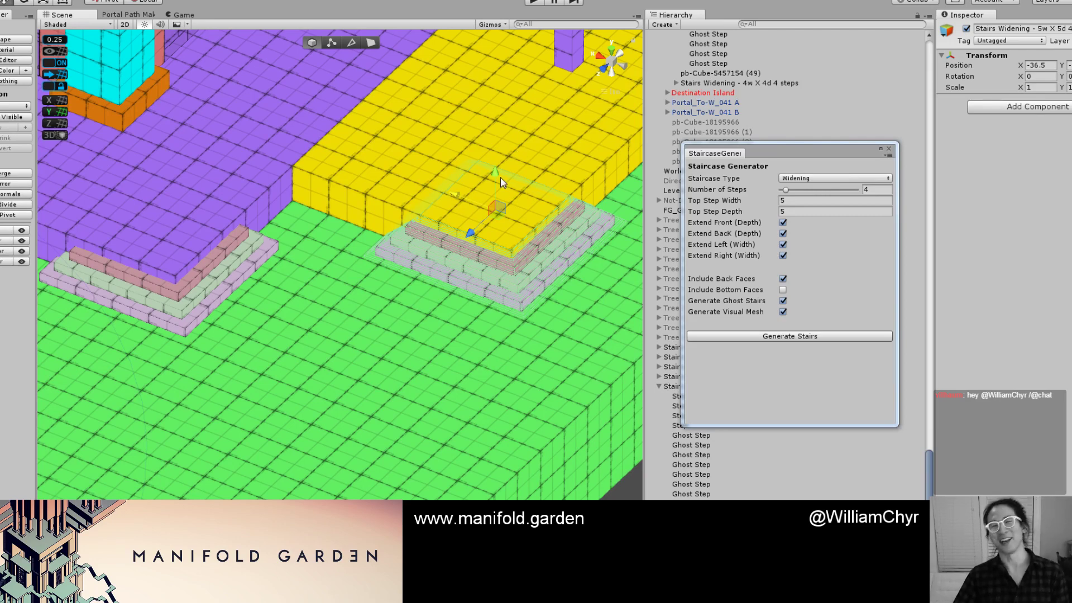
scroll(496, 184, "down", 7)
scroll(465, 226, "up", 4)
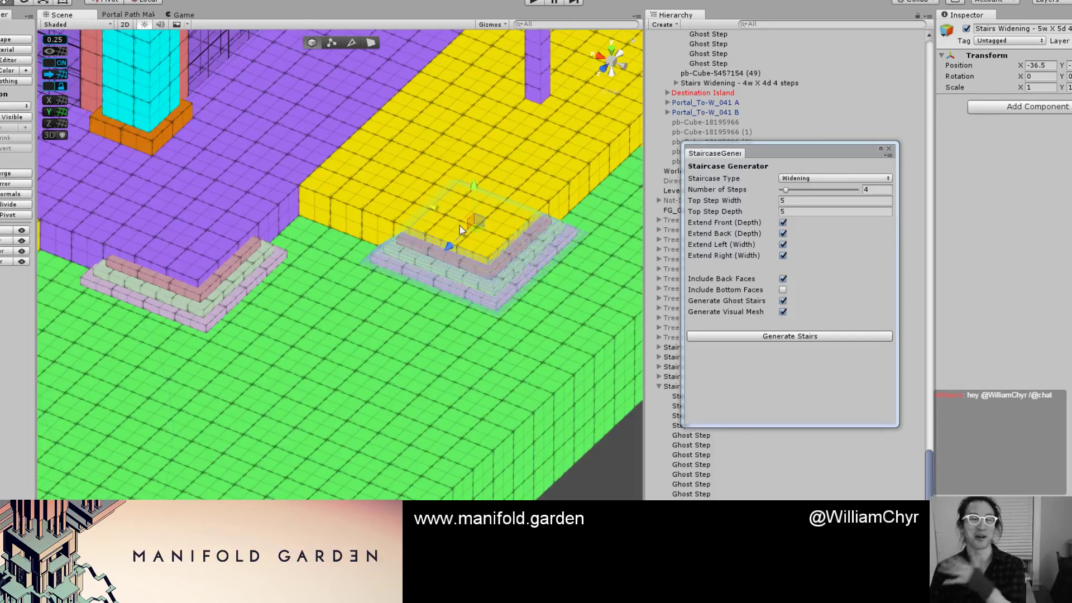
scroll(443, 243, "up", 4)
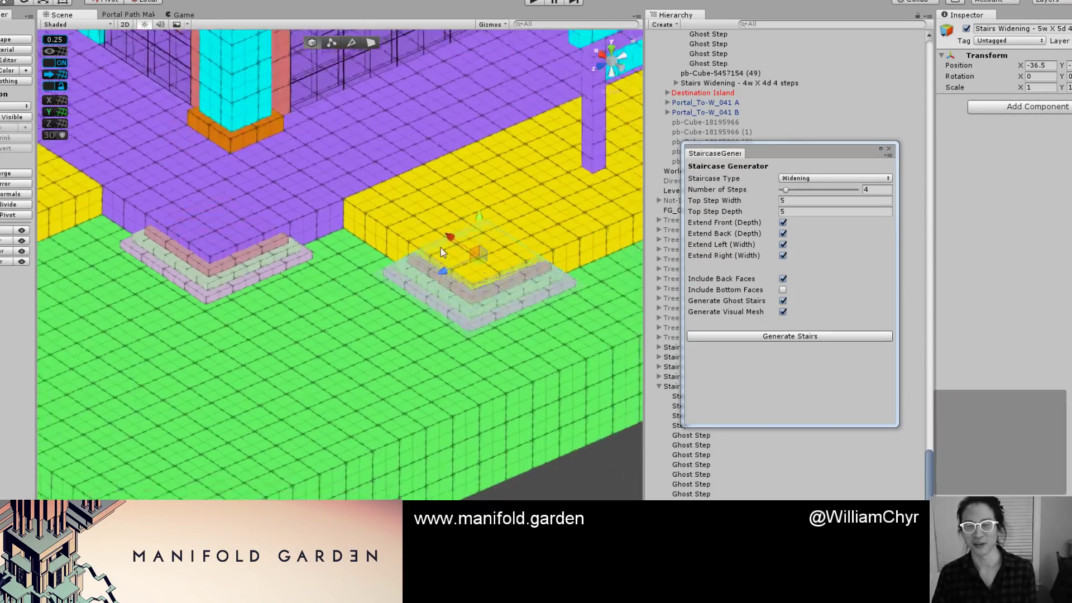
left_click_drag(440, 246, 440, 284, "alt")
scroll(440, 283, "down", 1)
left_click(343, 319)
scroll(334, 322, "down", 3)
left_click_drag(293, 333, 406, 363, "alt")
Uncover the object hierarchy from the Staircase Generator window, and collapse the duplicated 4-step staircase in it.
left_click(423, 258)
scroll(424, 258, "up", 3)
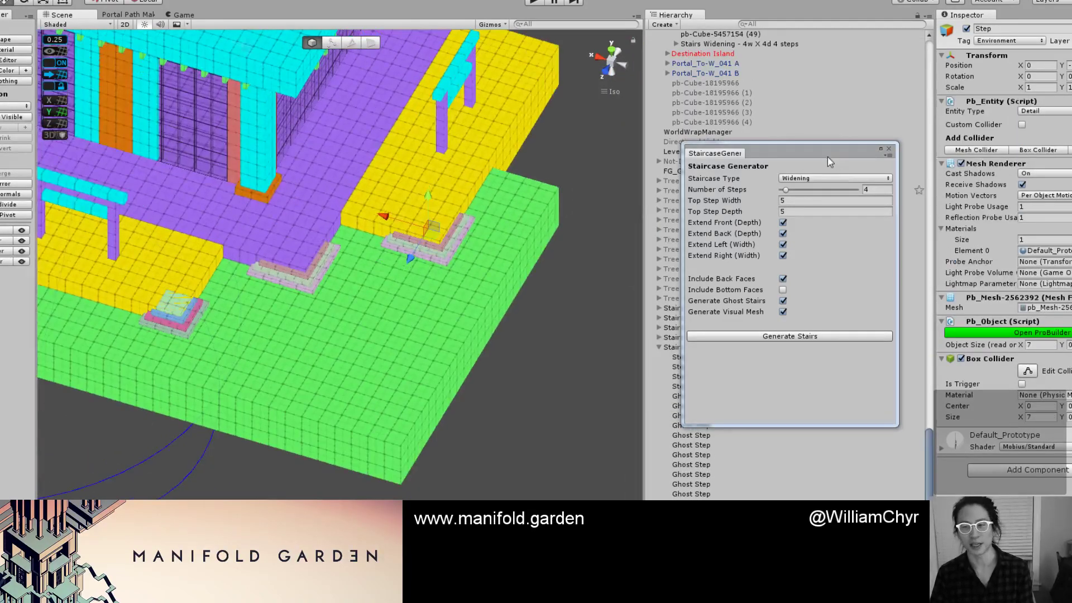
left_click_drag(827, 156, 946, 137)
left_click(673, 346)
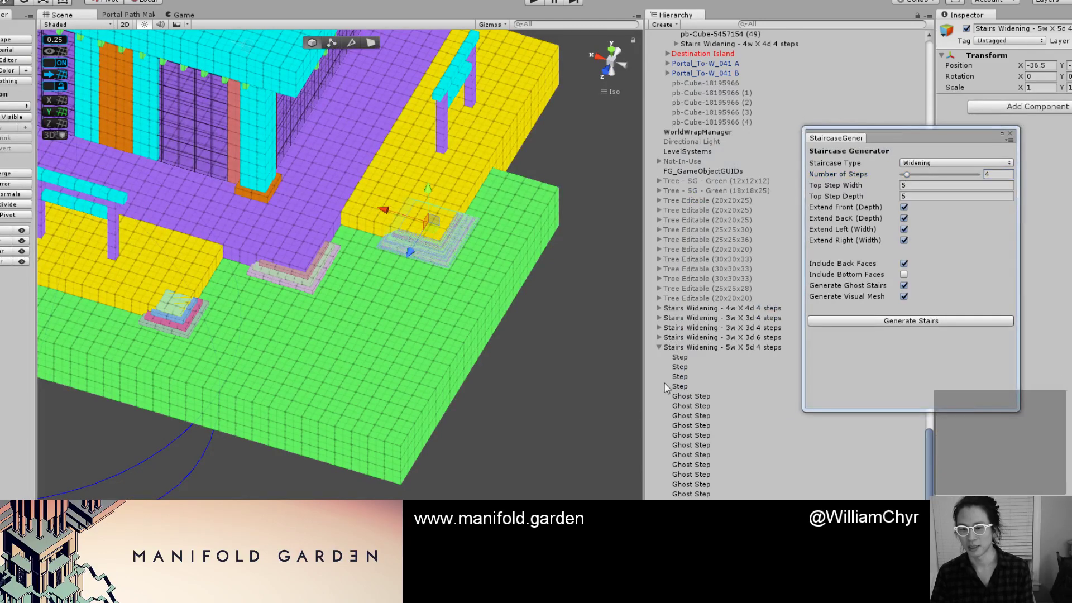
left_click(658, 348)
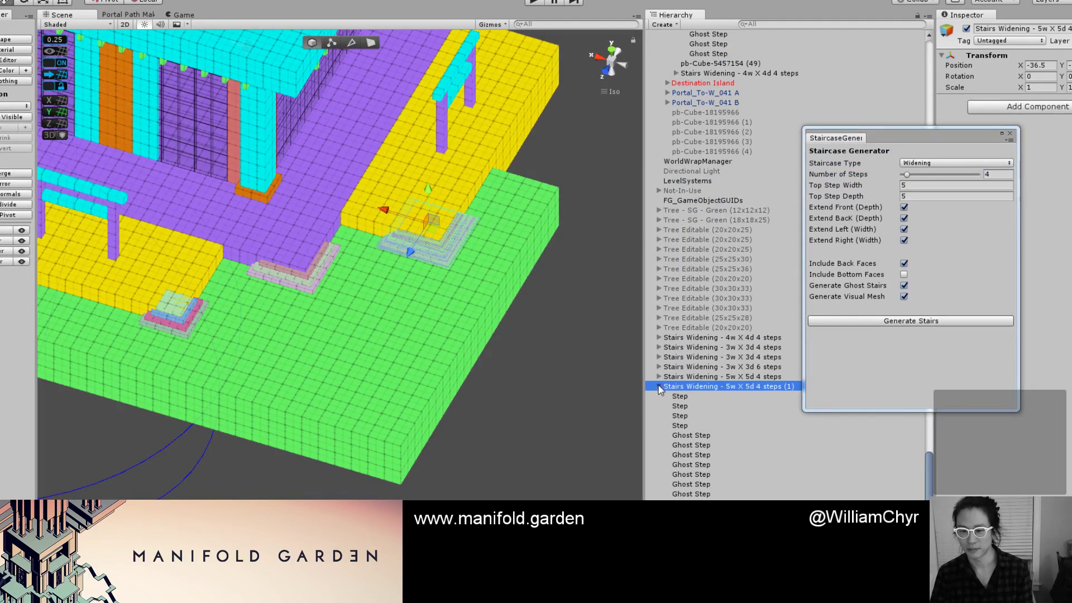
scroll(661, 388, "up", 5)
Examine the terraces and floating platforms around the pagoda for places that need more stairs.
left_click(503, 467)
scroll(359, 314, "down", 2)
left_click_drag(445, 419, 380, 374, "alt")
middle_click_drag(394, 397, 354, 348)
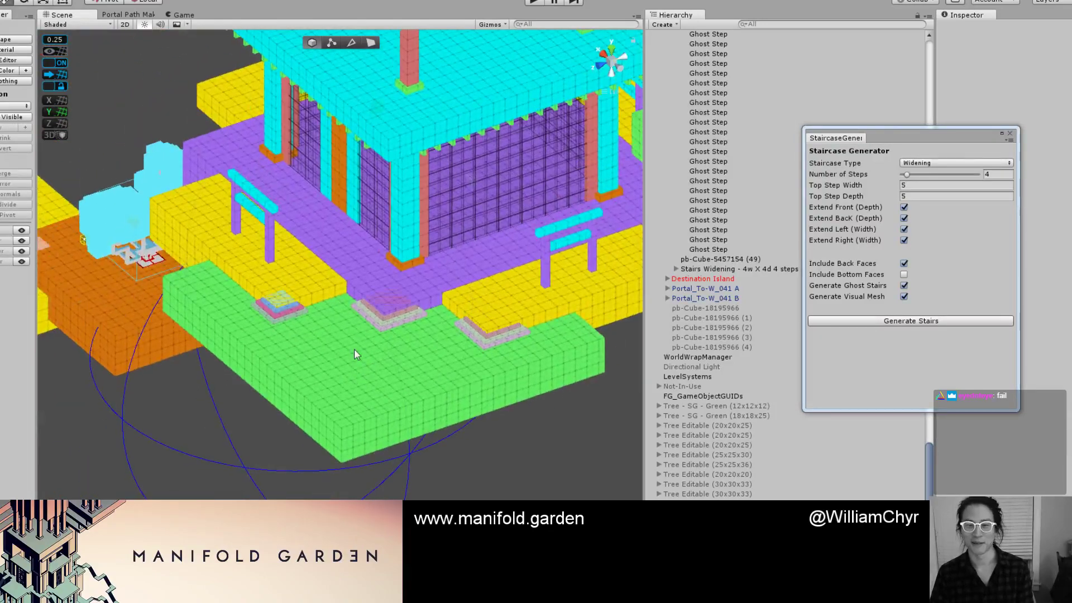
scroll(354, 348, "down", 3)
left_click_drag(227, 311, 486, 307, "alt")
middle_click_drag(203, 342, 492, 252)
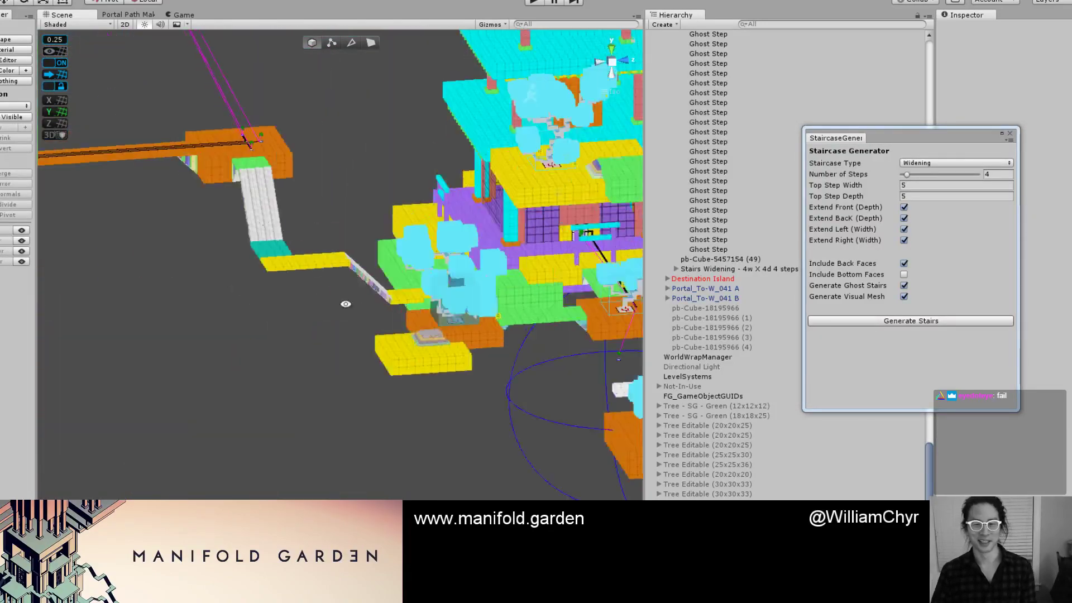
left_click_drag(344, 303, 507, 270, "alt")
middle_click_drag(479, 198, 366, 269)
scroll(367, 270, "up", 5)
left_click_drag(367, 269, 614, 271, "alt")
middle_click_drag(265, 265, 610, 305)
left_click_drag(281, 292, 391, 310, "alt")
left_click(341, 342)
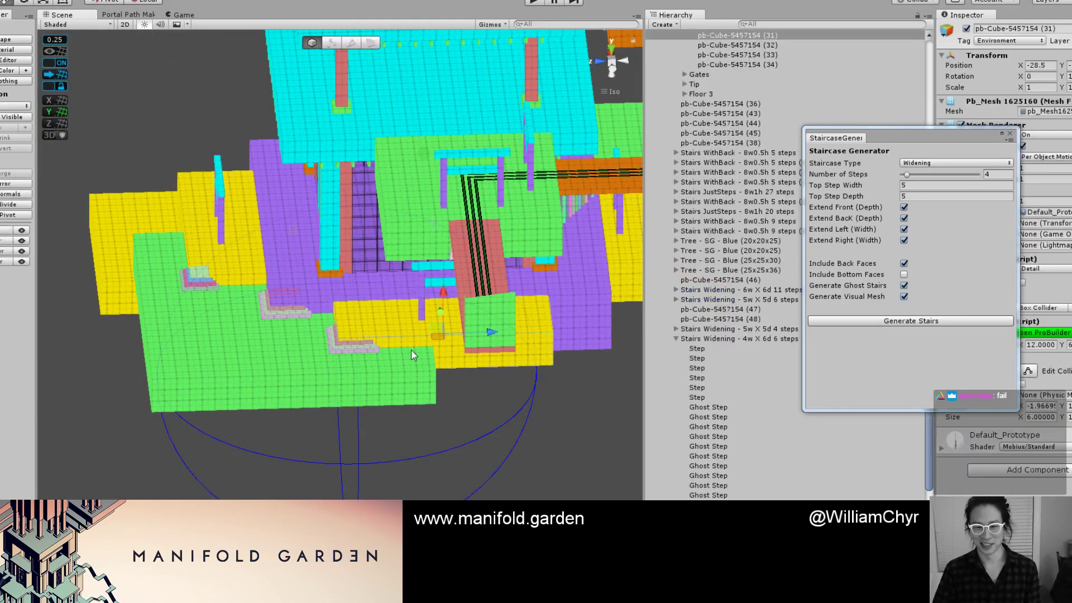
left_click_drag(411, 350, 479, 374, "alt")
scroll(332, 374, "up", 8)
scroll(467, 380, "up", 2)
scroll(293, 383, "down", 3)
middle_click_drag(240, 394, 112, 382)
middle_click_drag(324, 390, 222, 395)
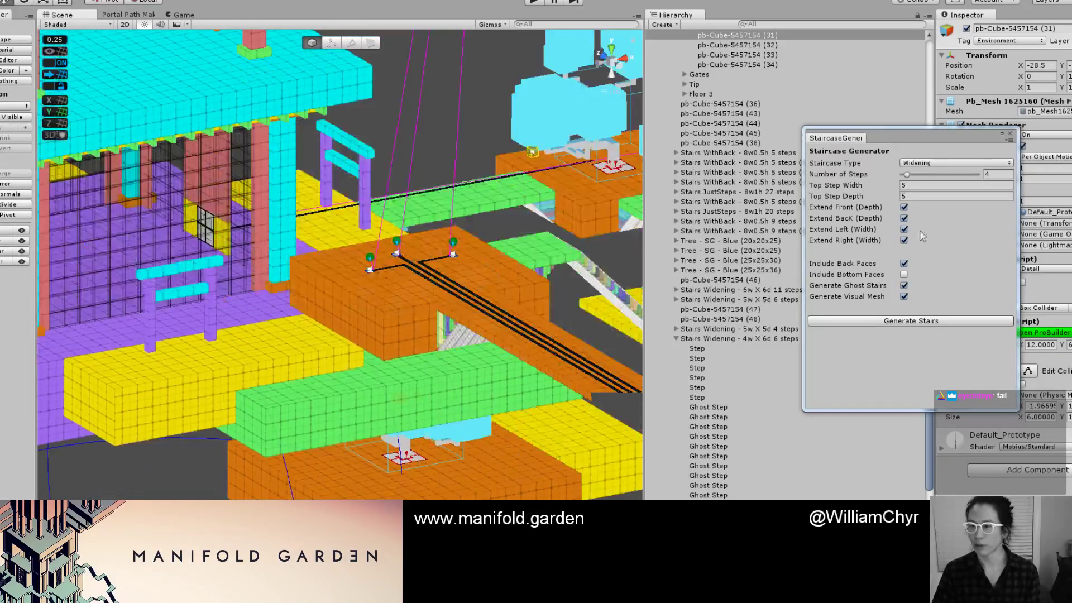
Set the widening staircase options to 6 steps, a top step width of 5 and a top step depth of 3.
left_click(1004, 174)
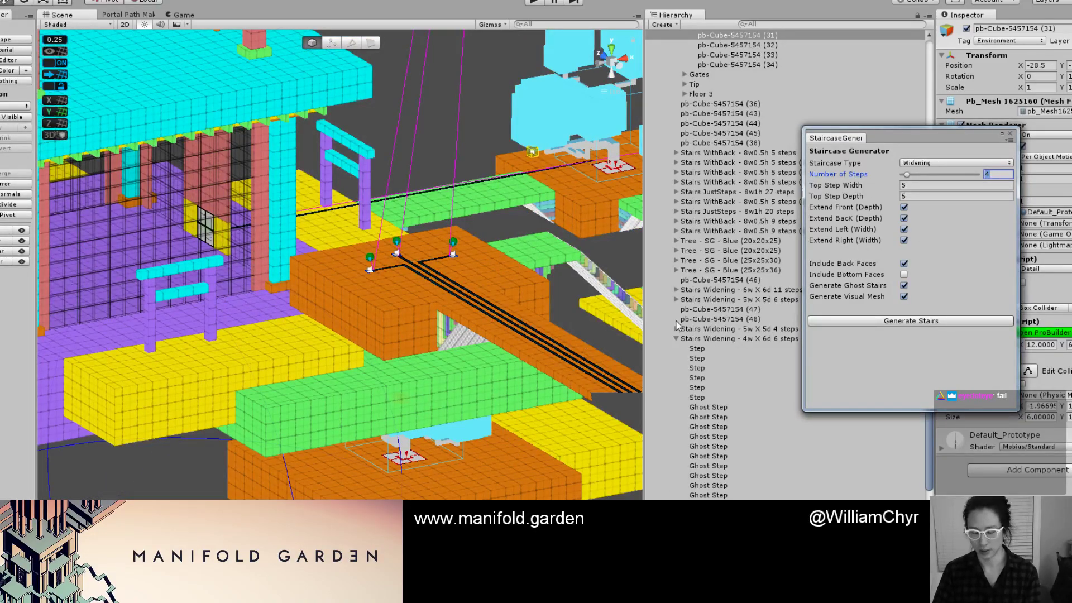
left_click(907, 186)
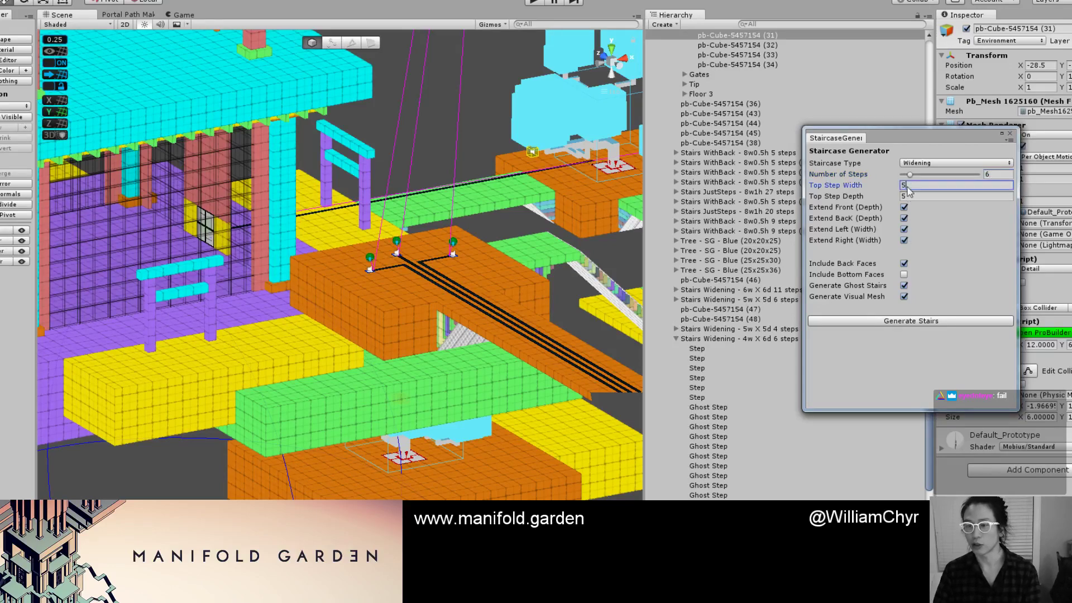
left_click(937, 197)
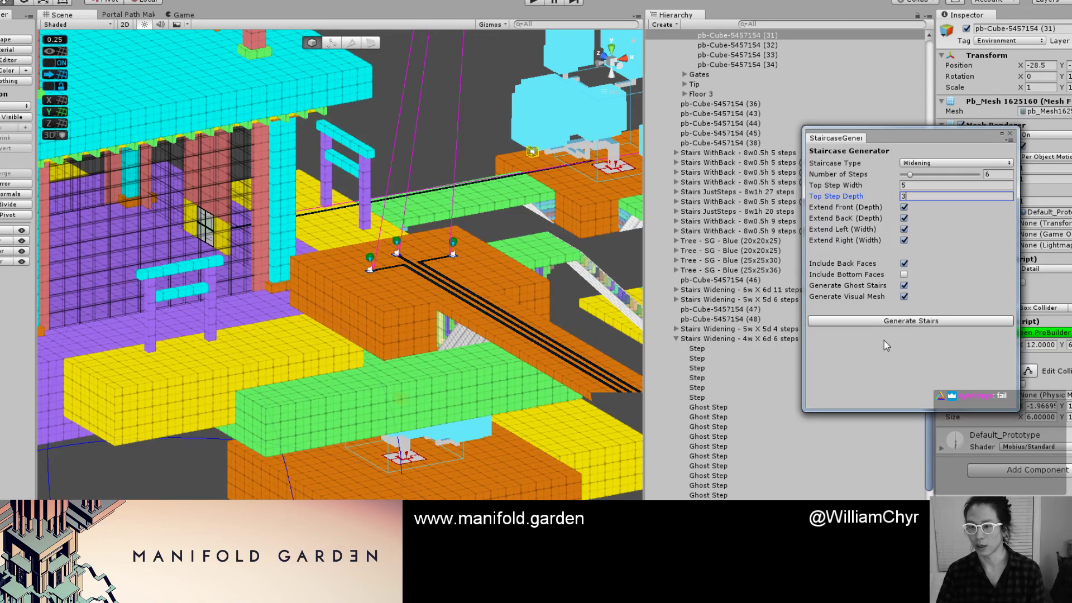
Try reusing the existing 5-wide, 4-step widening staircase at the outer corner of the purple base.
scroll(127, 351, "down", 15)
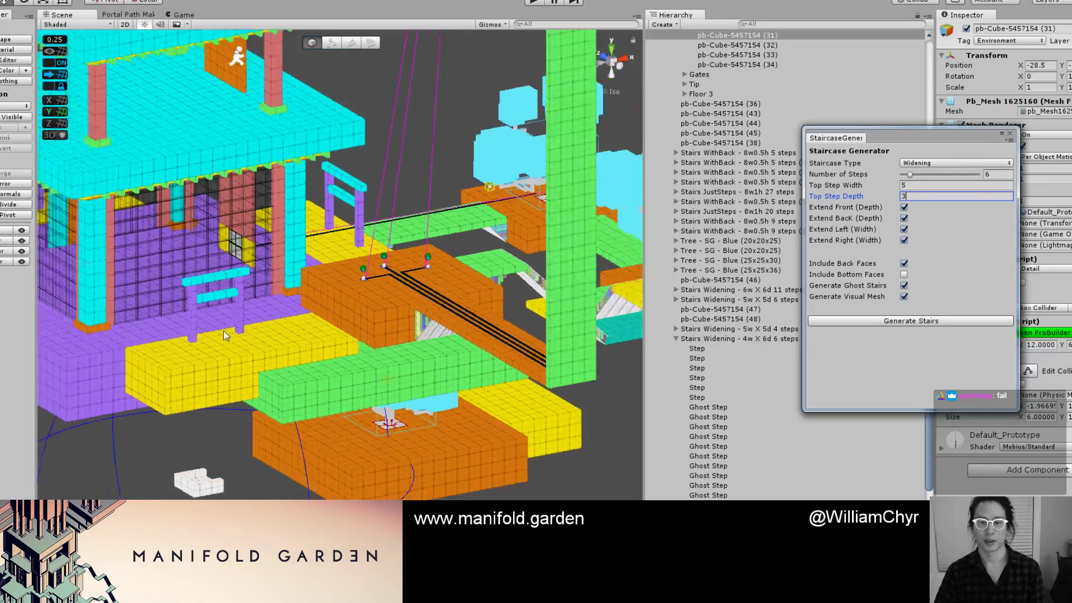
left_click_drag(127, 351, 181, 402, "alt")
scroll(782, 262, "down", 10)
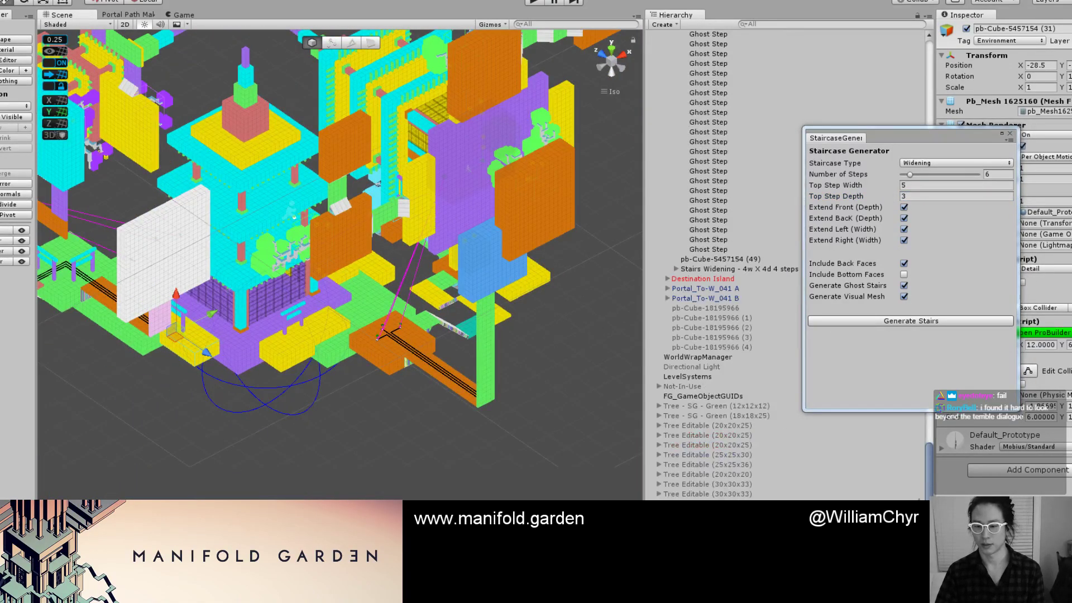
left_click(141, 318)
key("f")
scroll(327, 402, "down", 5)
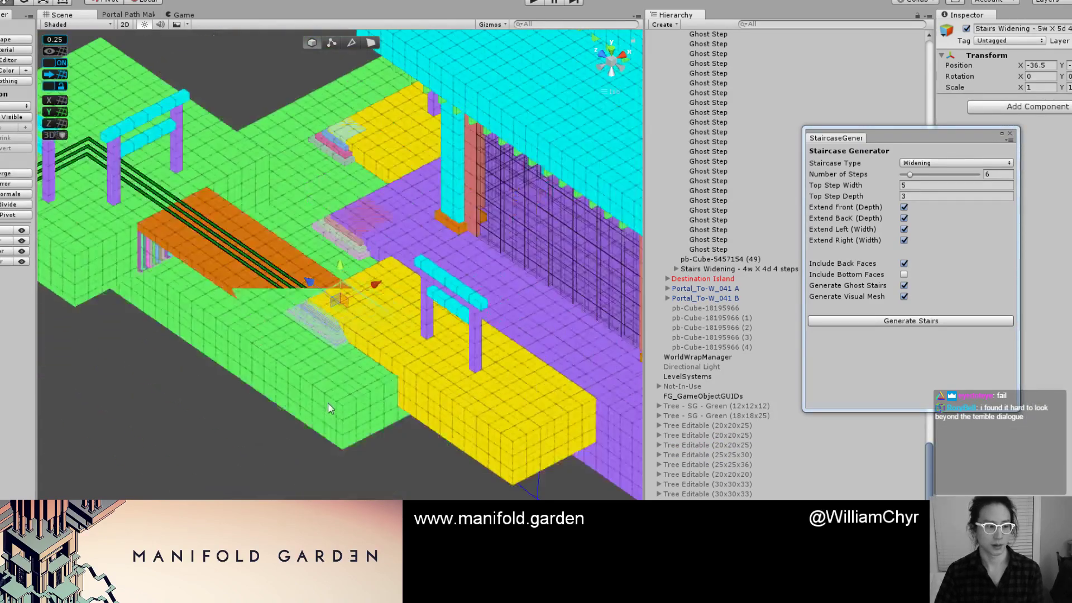
left_click_drag(329, 402, 348, 313, "alt")
middle_click_drag(537, 313, 262, 346)
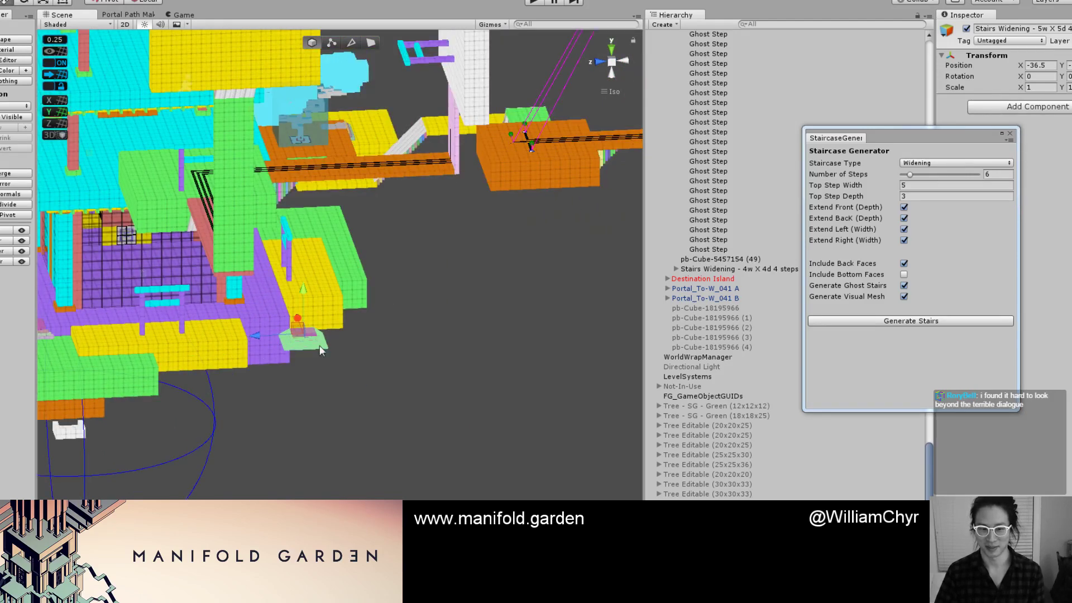
key("ctrl+z")
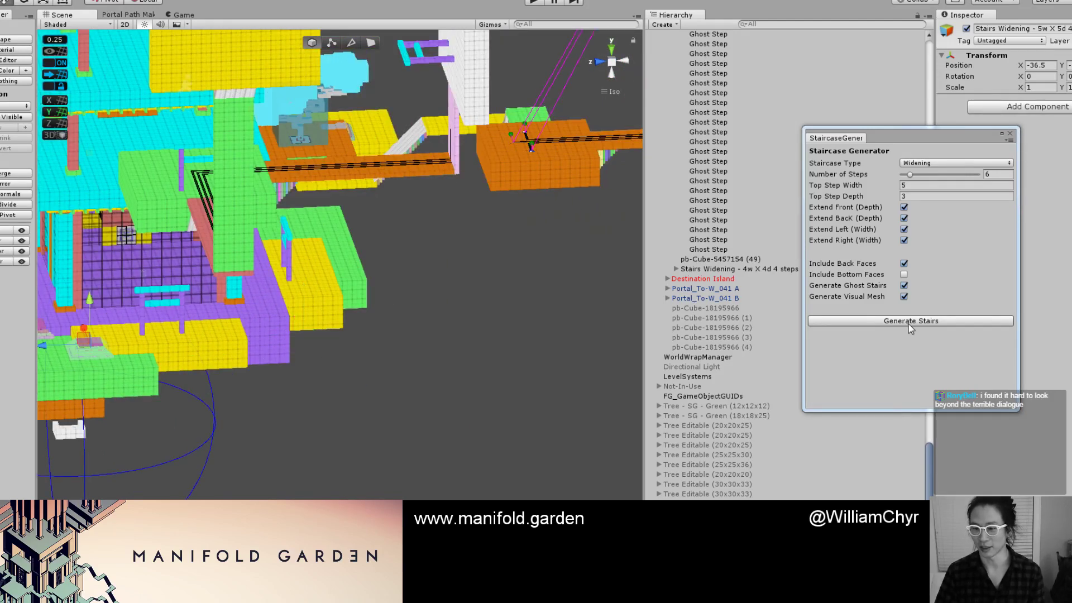
Generate the 6-step widening staircase and move it down beside the pagoda to the corner of the purple base.
left_click(878, 321)
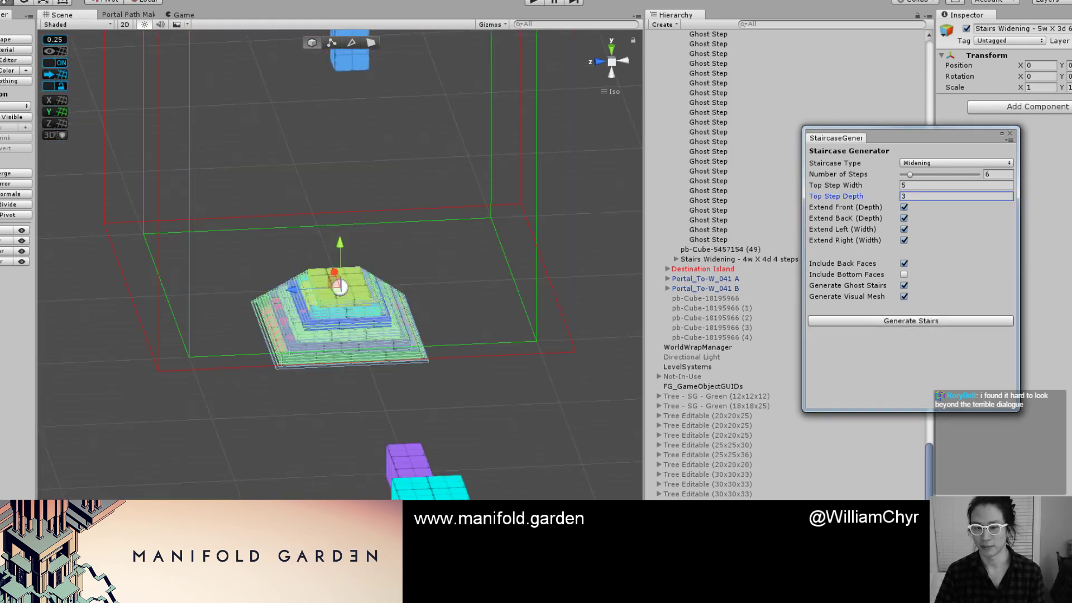
scroll(253, 384, "down", 15)
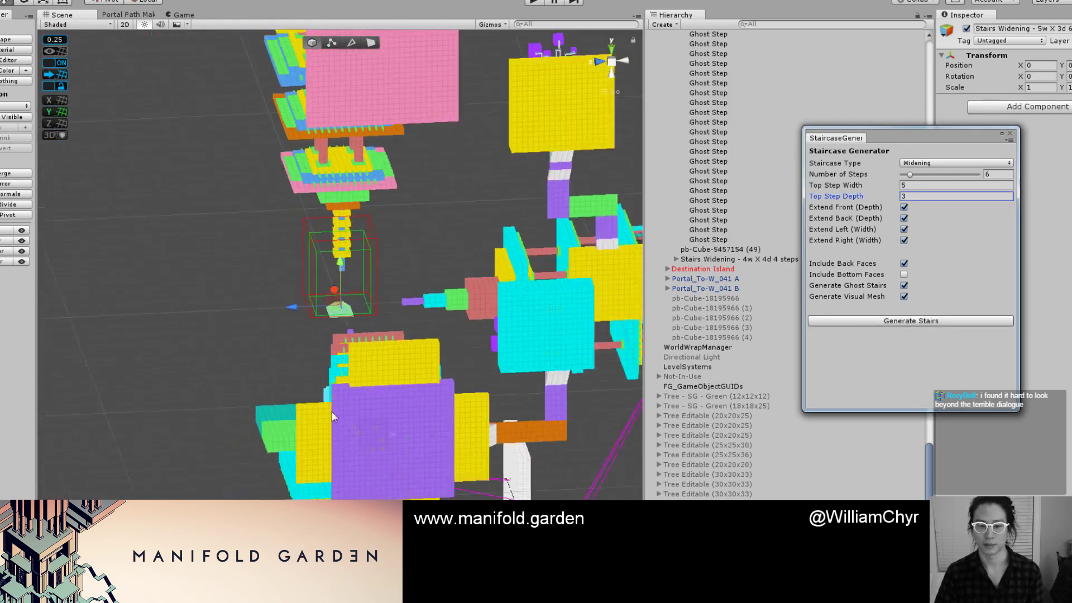
middle_click_drag(347, 458, 215, 305)
left_click_drag(215, 304, 249, 347, "alt")
scroll(248, 347, "up", 5)
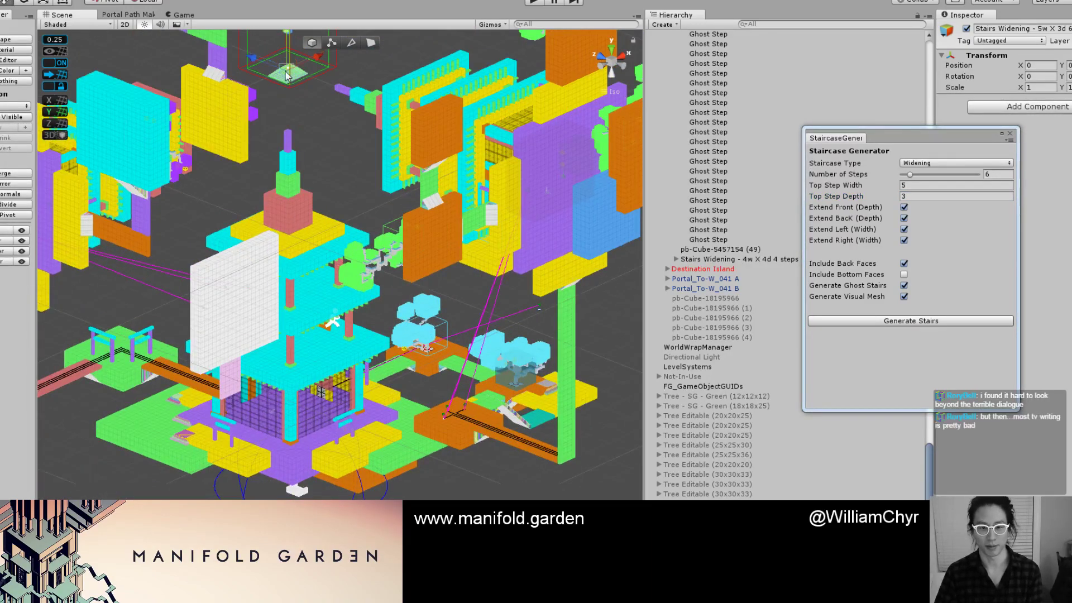
left_click_drag(285, 72, 291, 132)
left_click_drag(351, 150, 394, 411)
key("f")
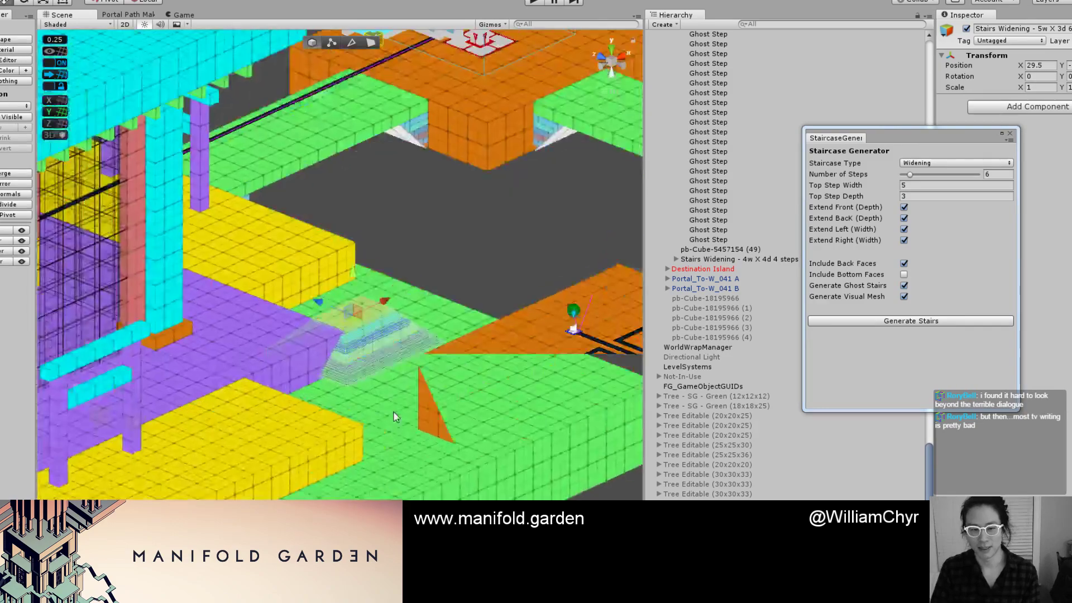
Move the new 6-step staircase along the green platform to the edge of the front yellow terrace.
left_click_drag(376, 283, 350, 397)
key("f")
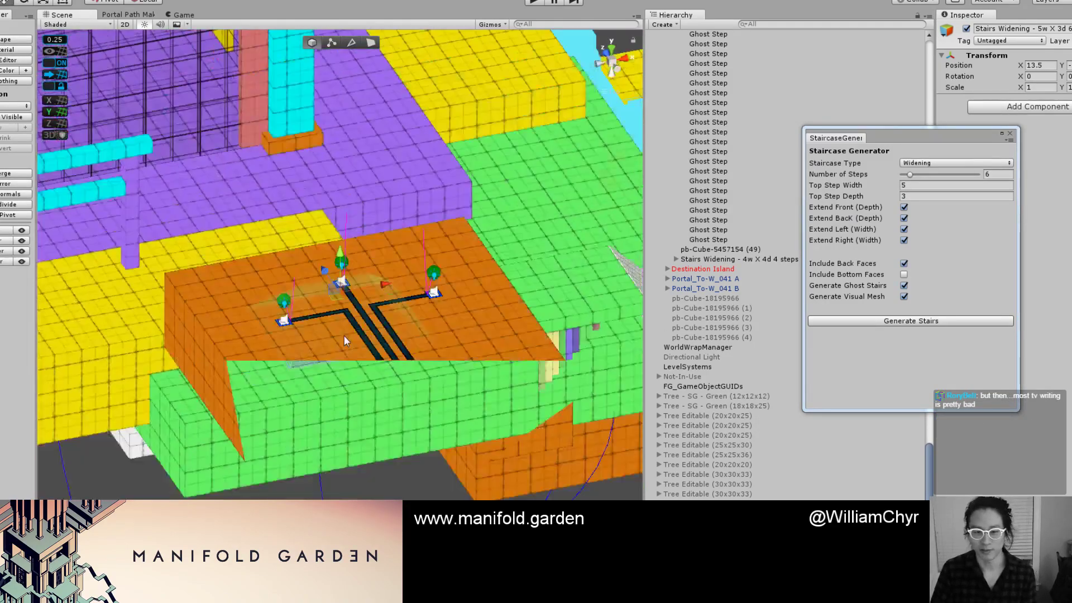
left_click_drag(344, 339, 438, 318, "alt")
Try lowering the green platform beneath the new 6-step staircase.
left_click(389, 379)
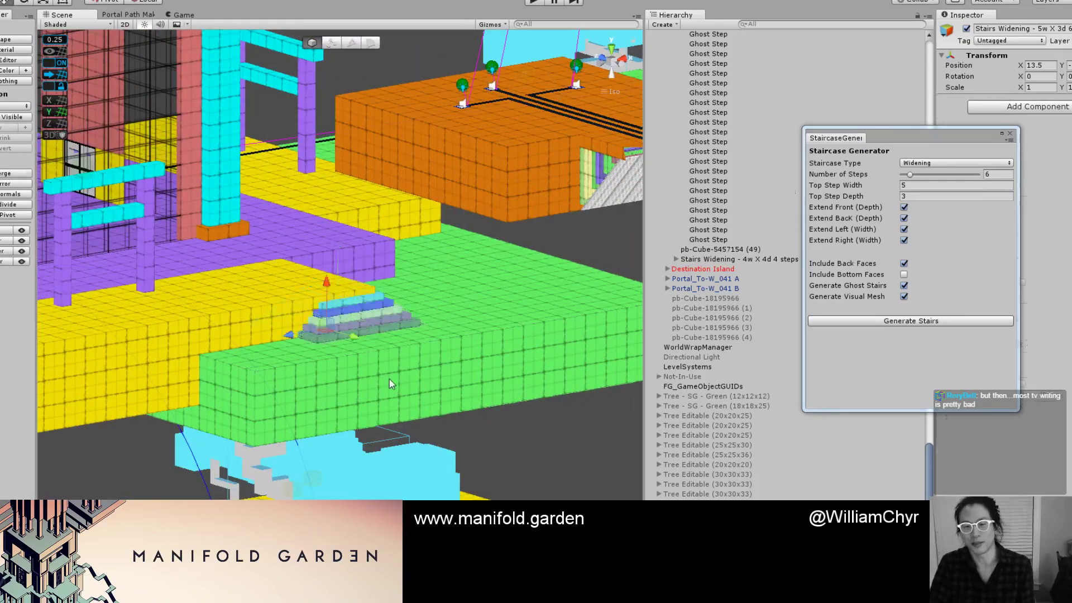
left_click_drag(390, 380, 375, 309, "alt")
left_click_drag(326, 283, 324, 313)
key("ctrl+z")
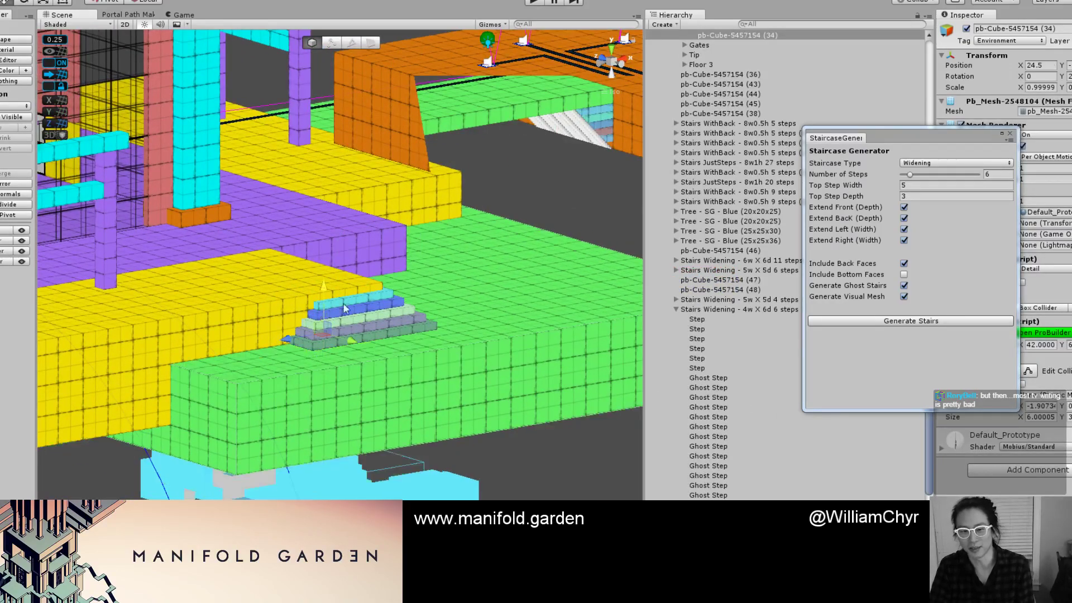
Set both the top step width and the top step depth to 4 in the Staircase Generator.
scroll(344, 302, "down", 10)
left_click_drag(400, 285, 626, 326, "alt")
scroll(438, 306, "up", 8)
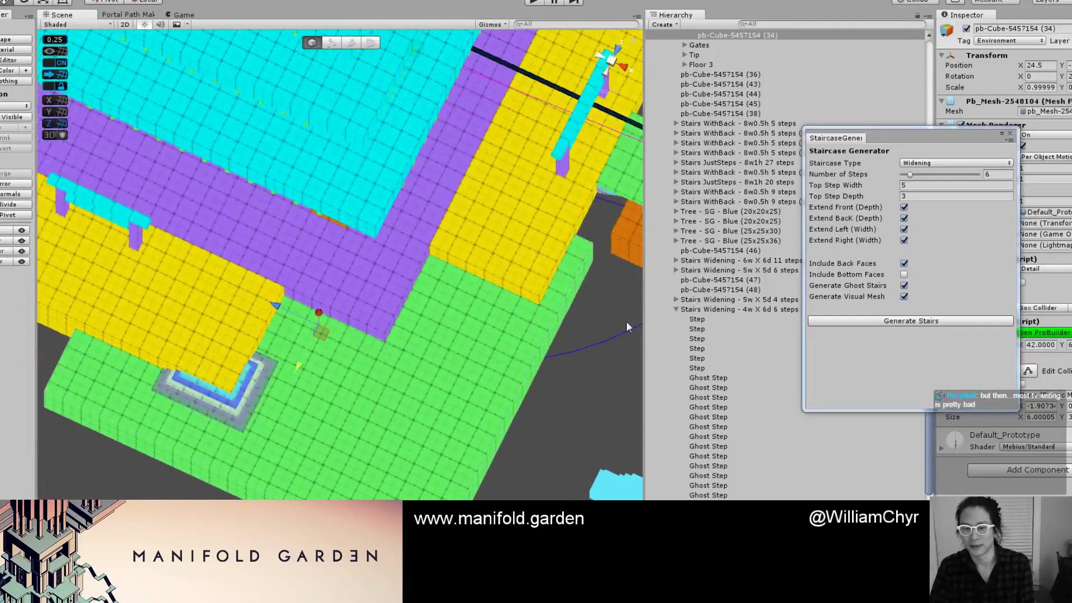
left_click(1009, 174)
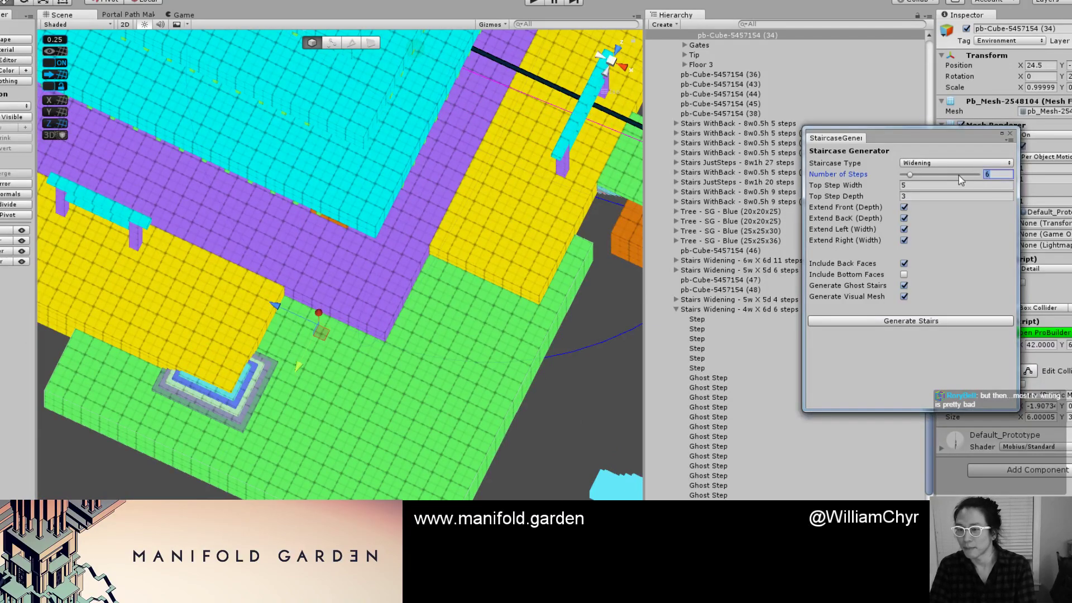
left_click(914, 186)
type("4")
left_click(905, 196)
Delete the small widening staircase at the corner of the yellow block in front of the temple's purple floor.
left_click_drag(524, 259, 424, 341, "alt")
left_click_drag(510, 252, 653, 257, "alt")
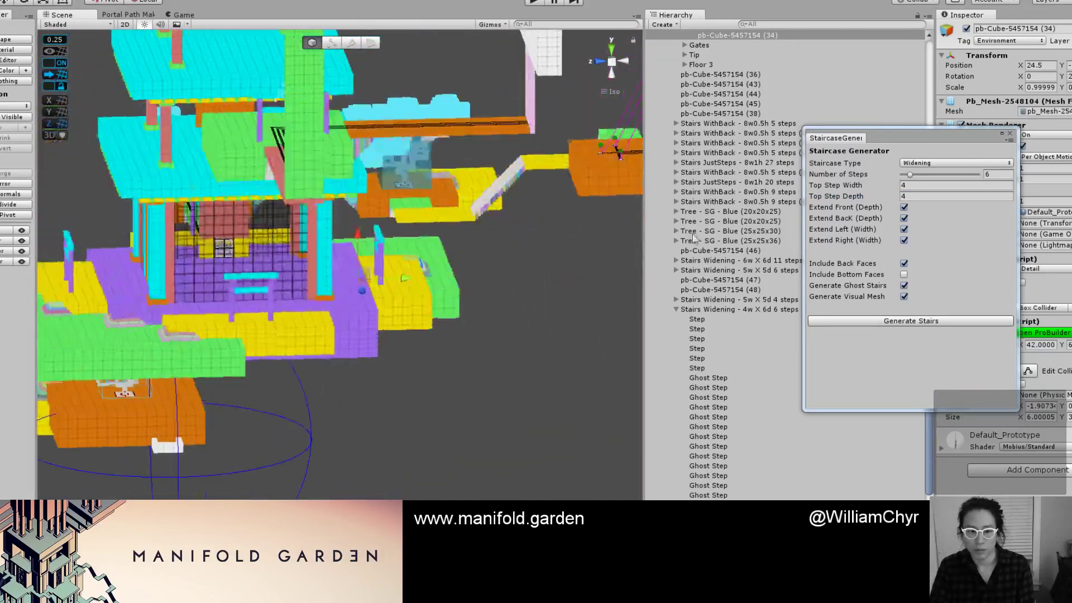
left_click_drag(260, 347, 73, 340, "alt")
scroll(256, 385, "up", 4)
left_click_drag(476, 265, 421, 358, "alt")
scroll(211, 354, "up", 2)
left_click(196, 328)
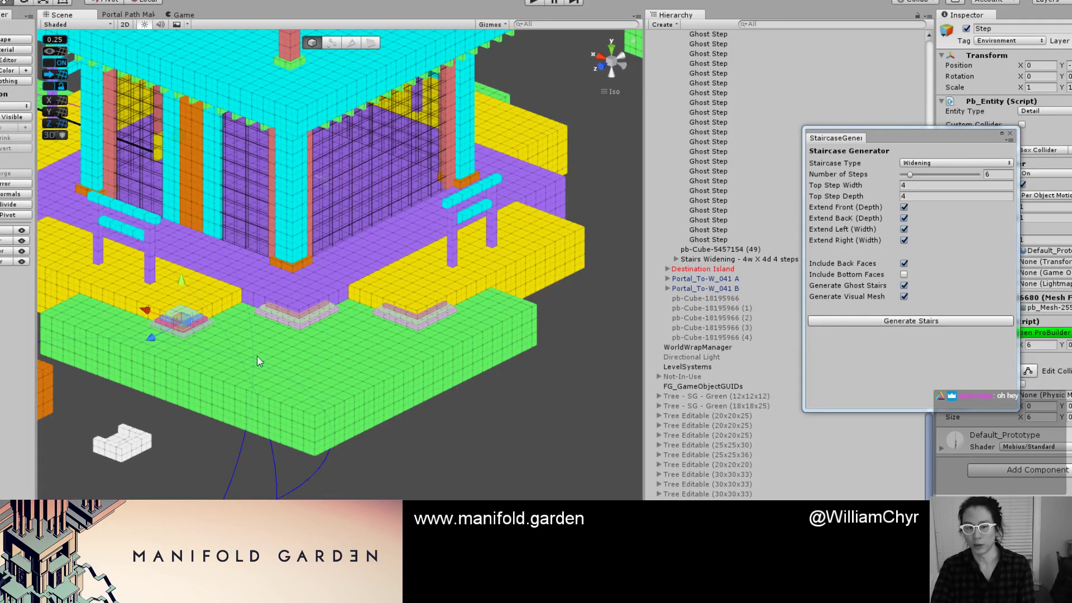
scroll(564, 393, "up", 5)
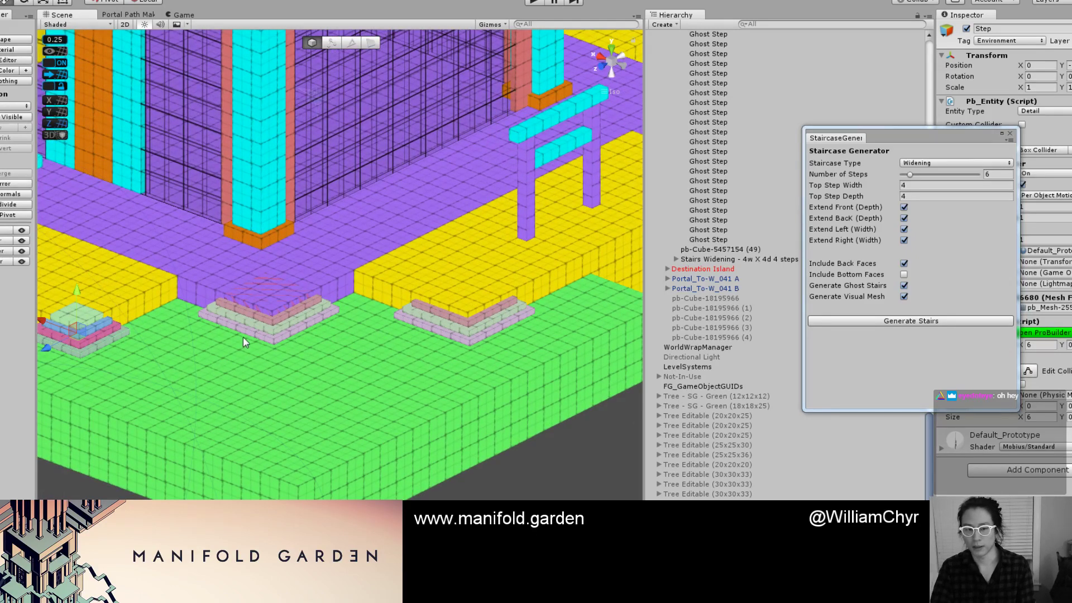
scroll(330, 308, "down", 1)
right_click(742, 546)
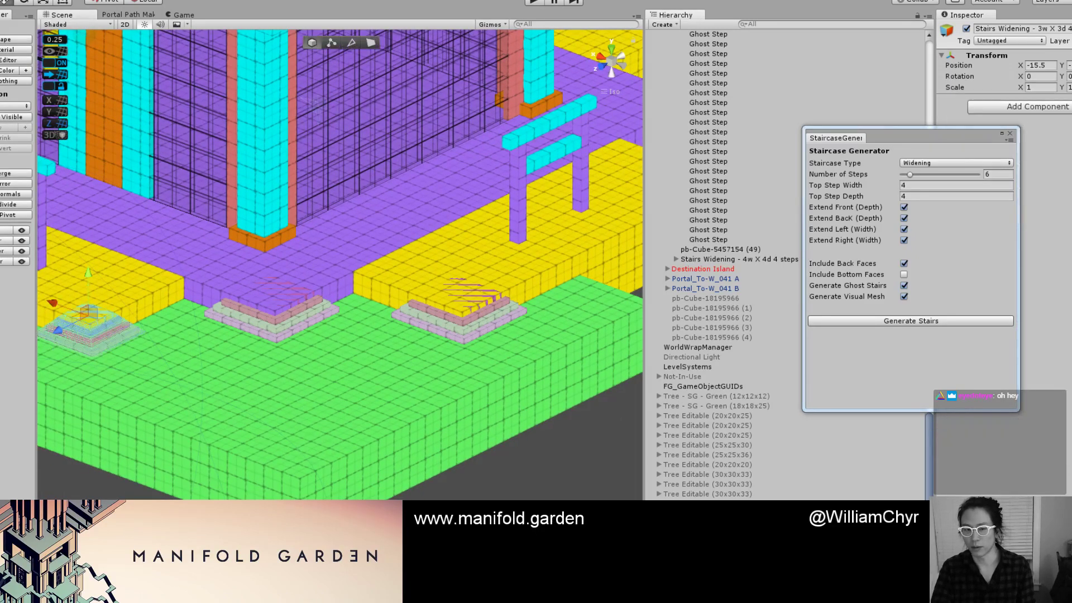
left_click(787, 378)
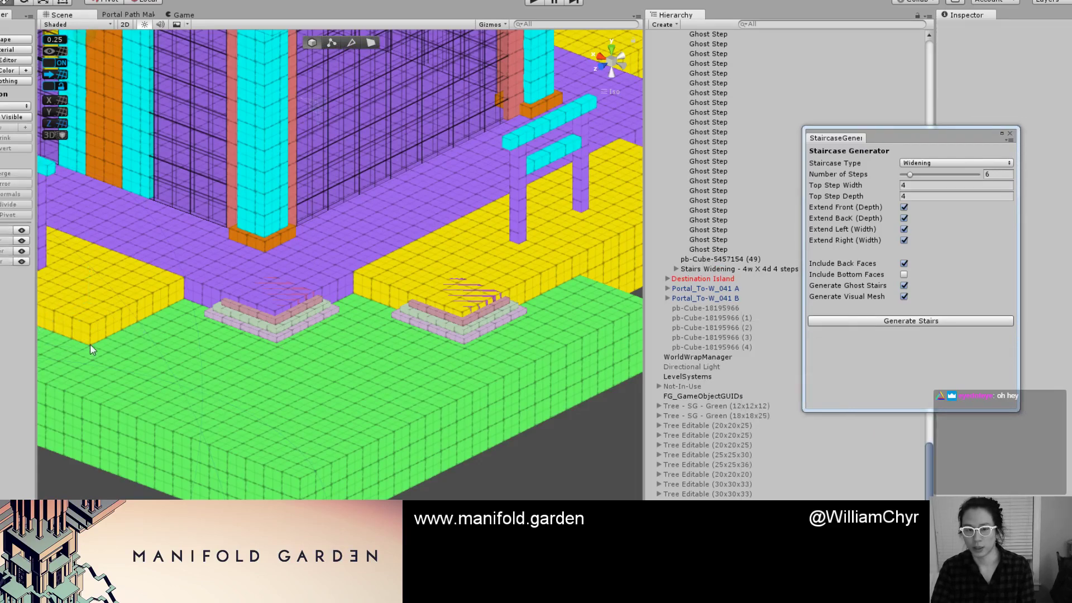
Generate a widening staircase with 4 steps, a top step width of 10 and a top step depth of 5.
scroll(293, 263, "up", 5)
left_click(285, 365)
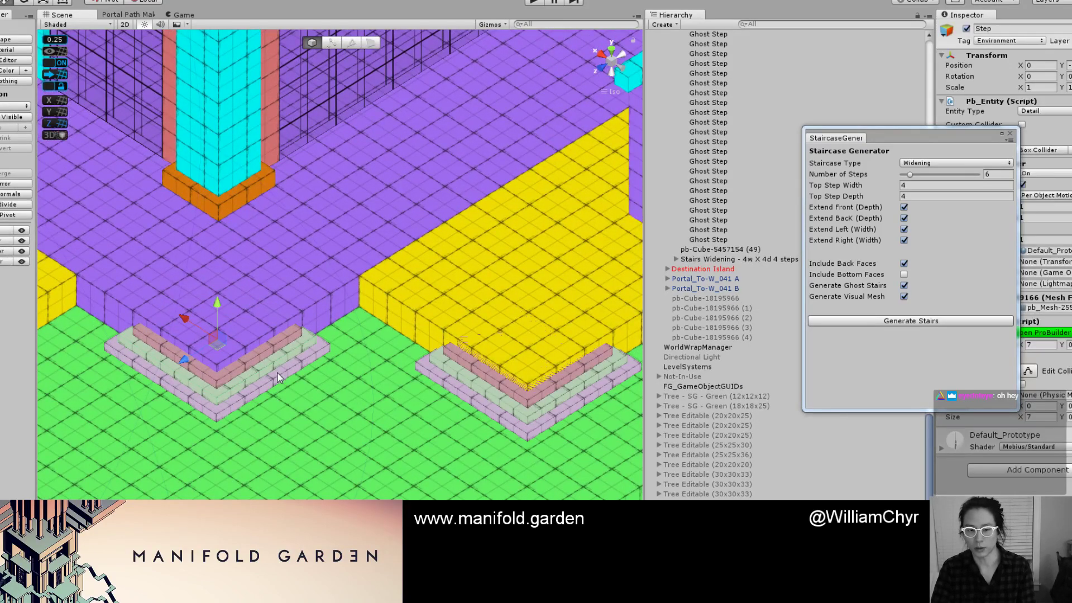
left_click(999, 174)
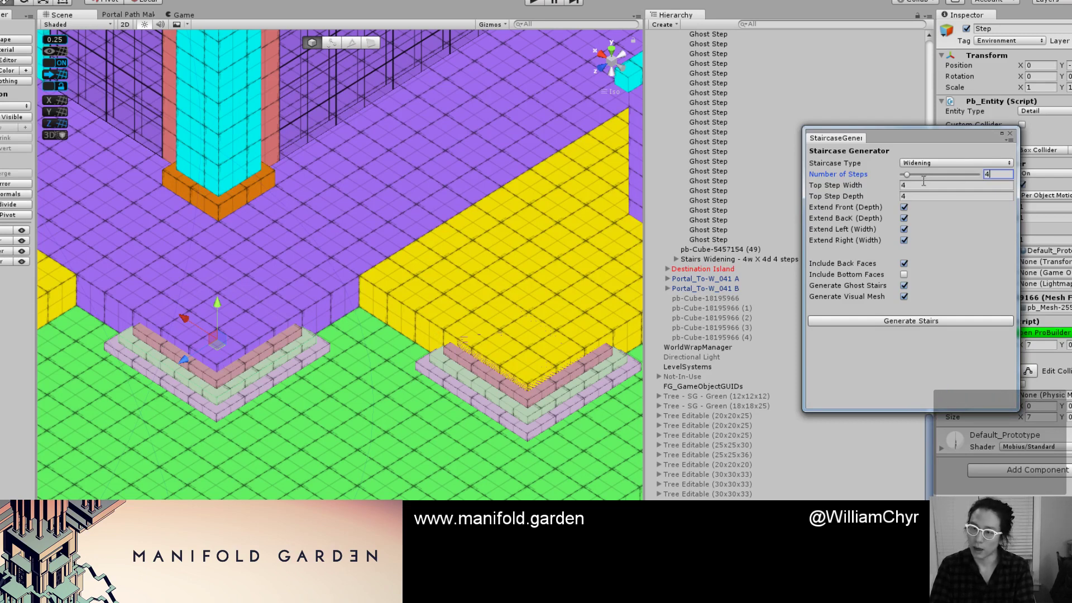
key("Tab")
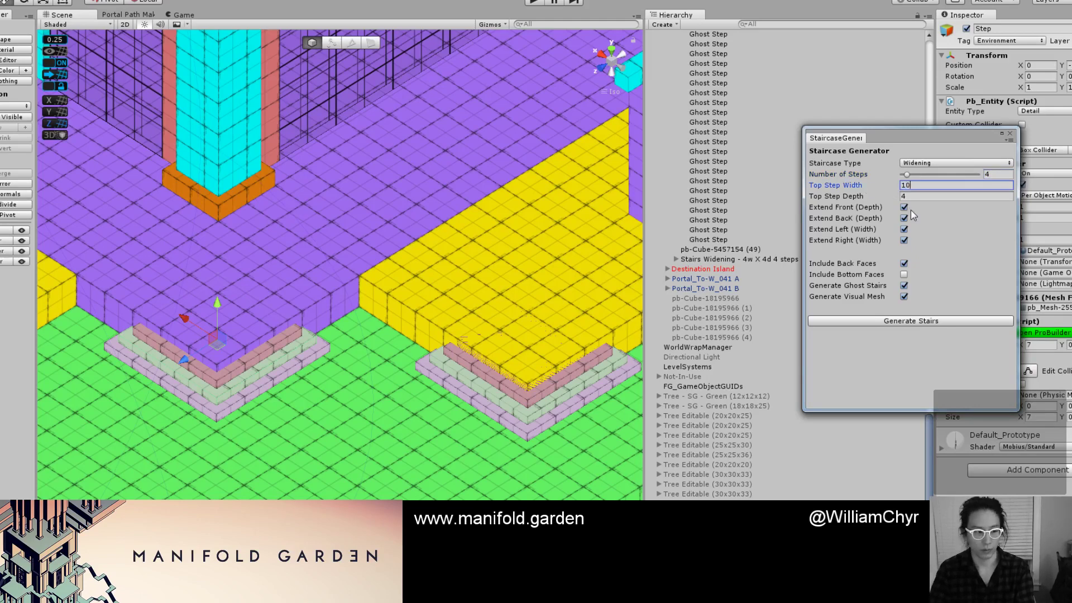
key("Tab")
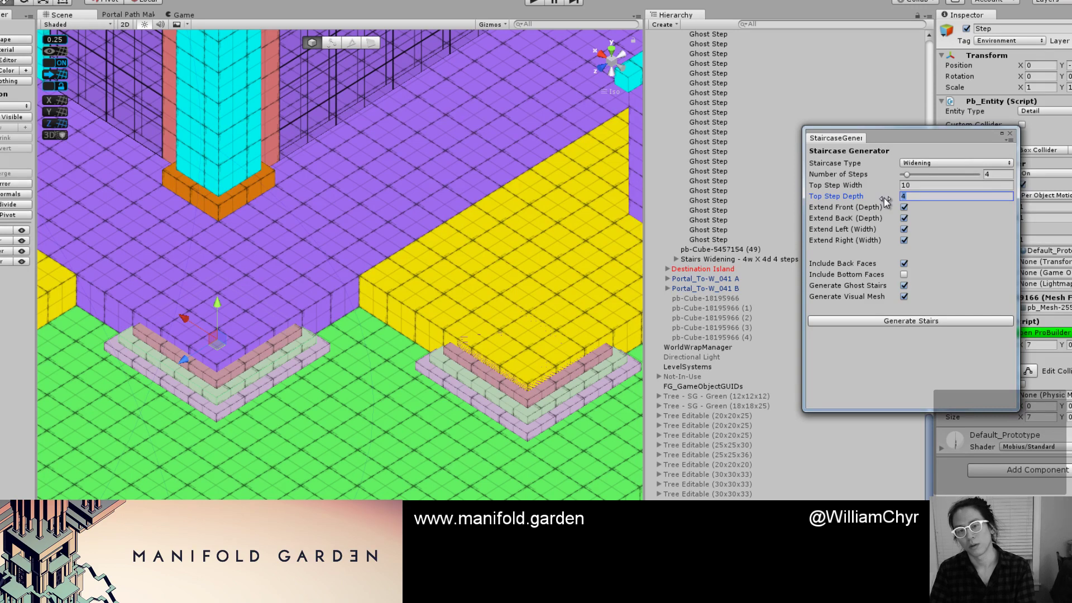
type("5")
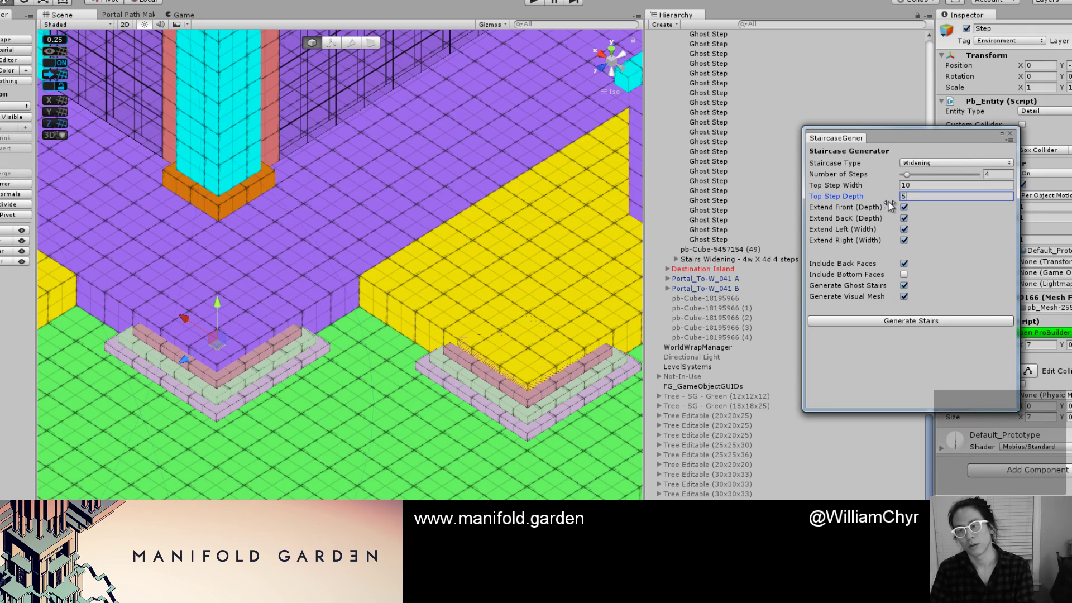
left_click(902, 323)
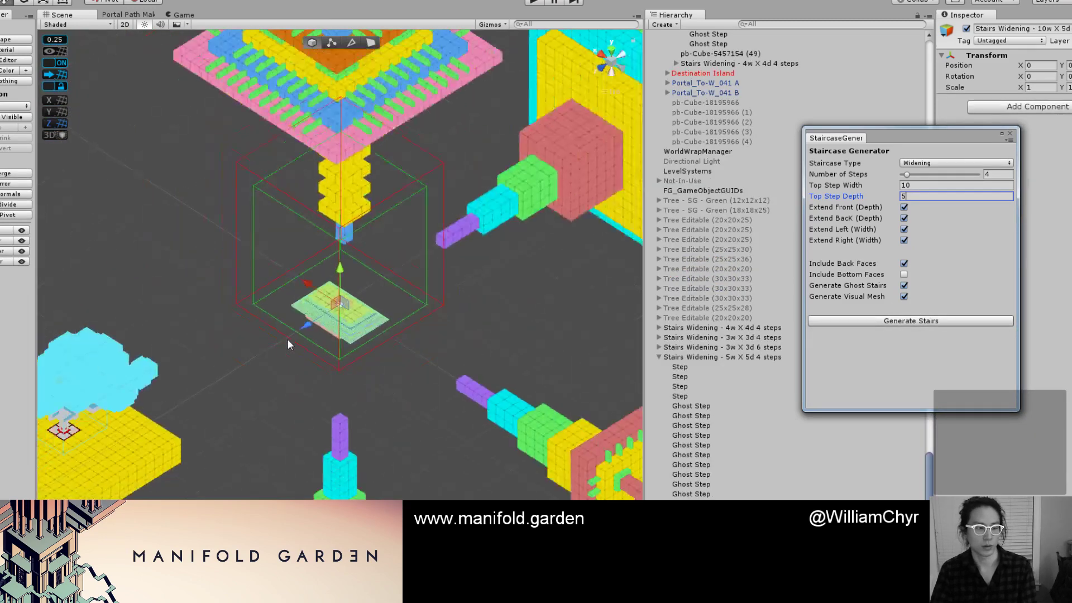
Lower the new 10-wide staircase to the green platform at the base of the temple and focus on it.
scroll(321, 336, "down", 15)
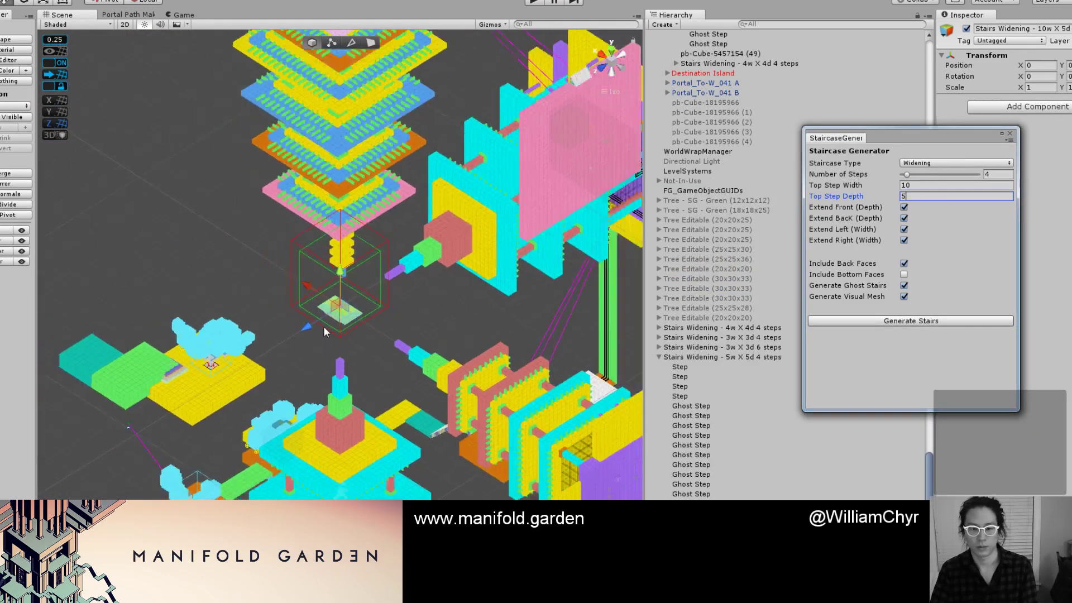
middle_click_drag(326, 358, 338, 306)
scroll(339, 311, "up", 4)
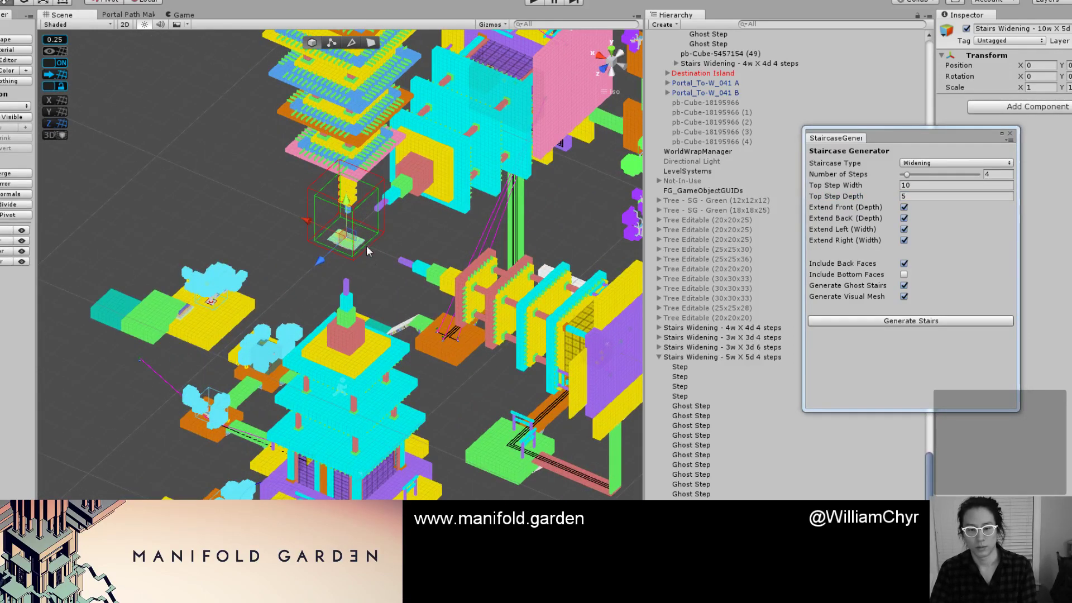
left_click_drag(348, 237, 342, 481)
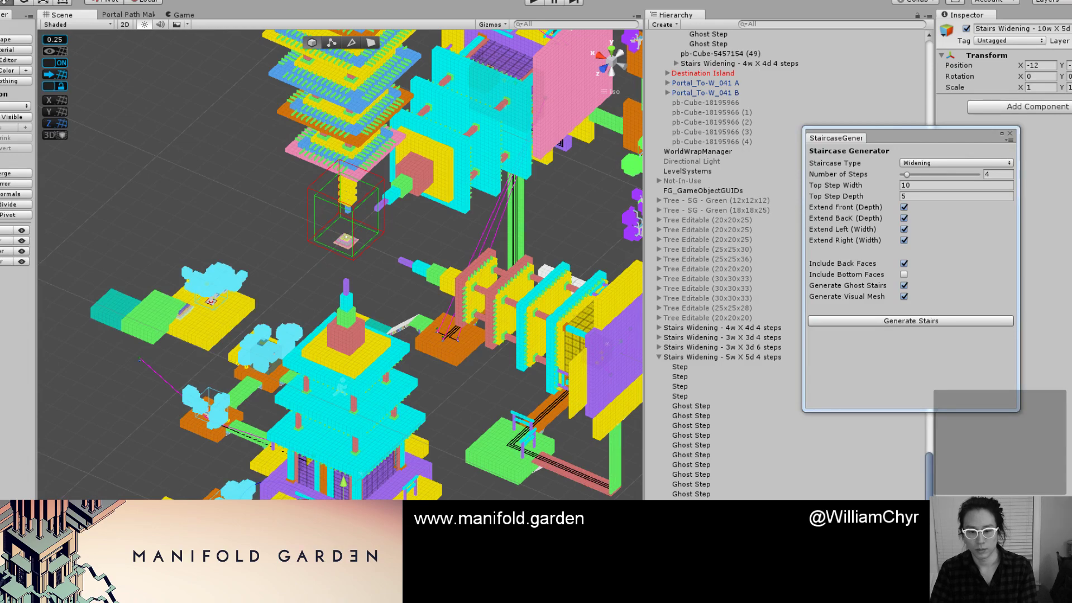
key("f")
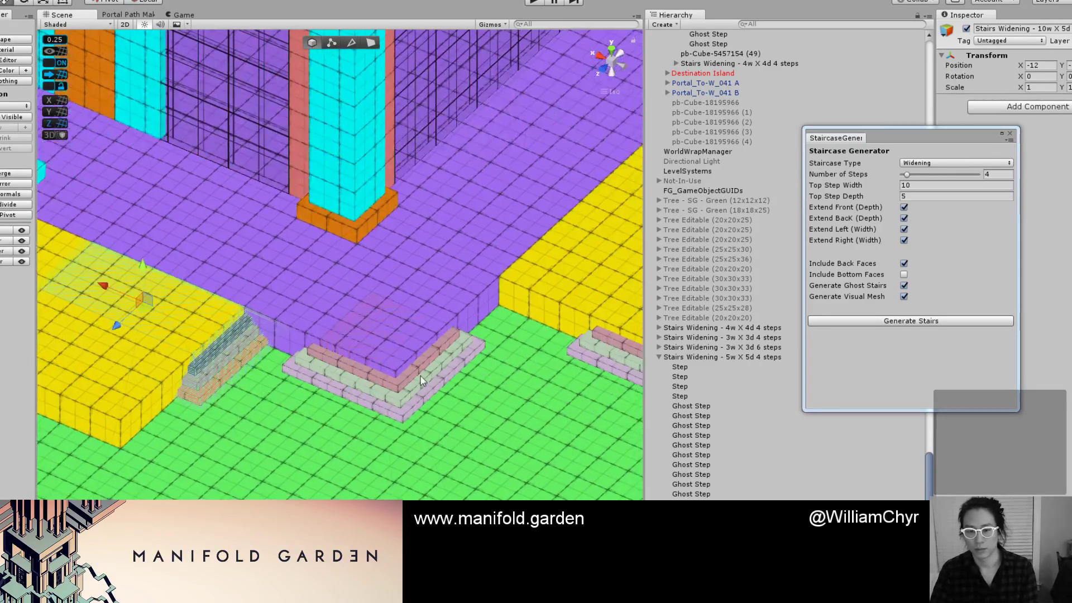
Delete the two old widening staircases at the purple floor's corner and the neighbouring yellow block's corner.
left_click(420, 375)
left_click(704, 357)
middle_click_drag(481, 382, 356, 386)
left_click(492, 350, "shift")
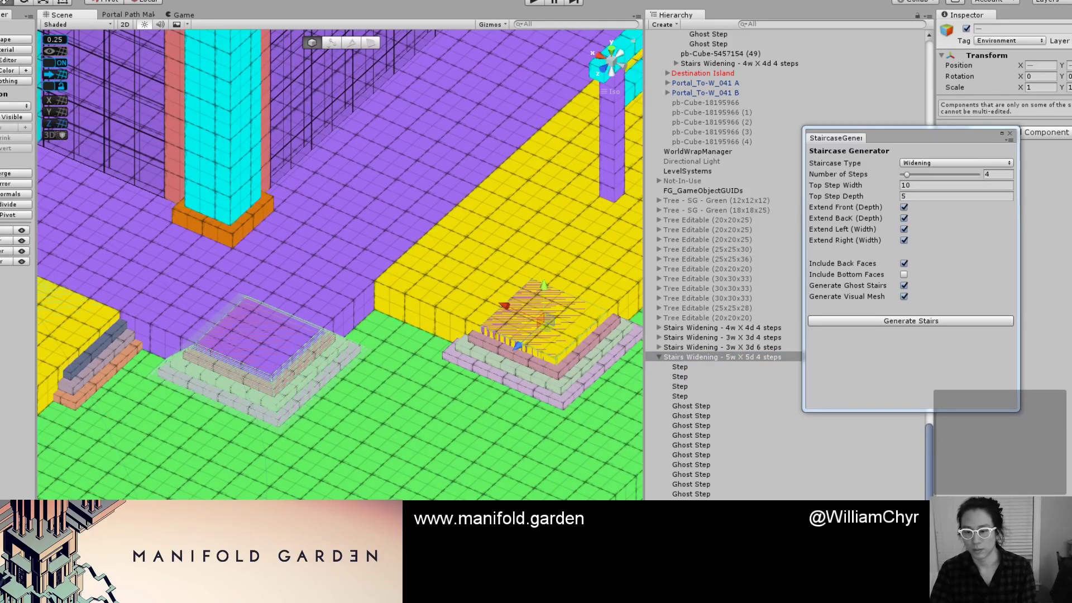
left_click(503, 357)
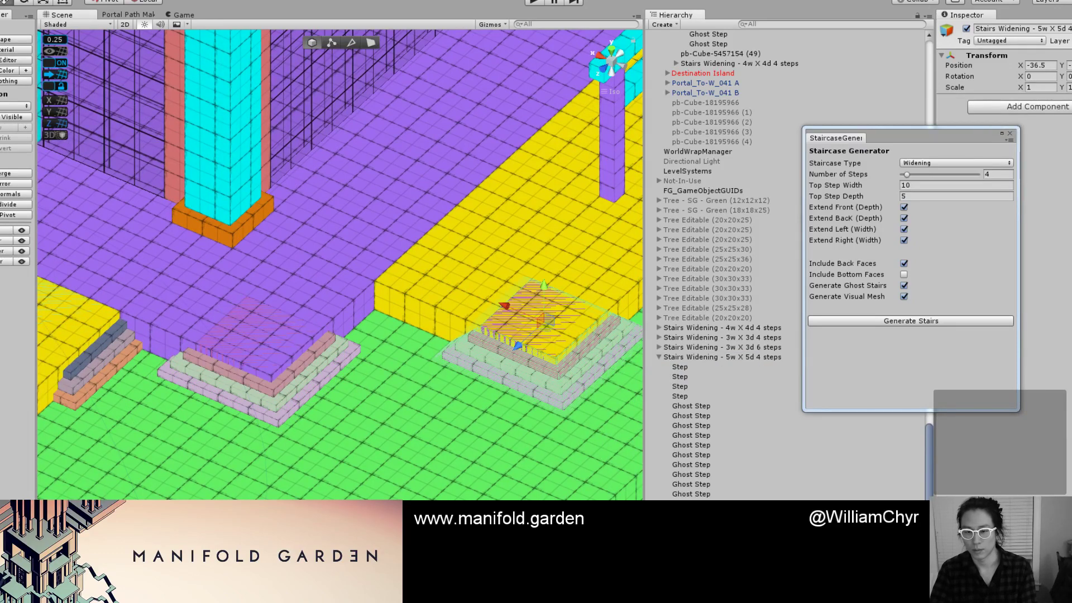
left_click(729, 357)
right_click(726, 357)
left_click(760, 424)
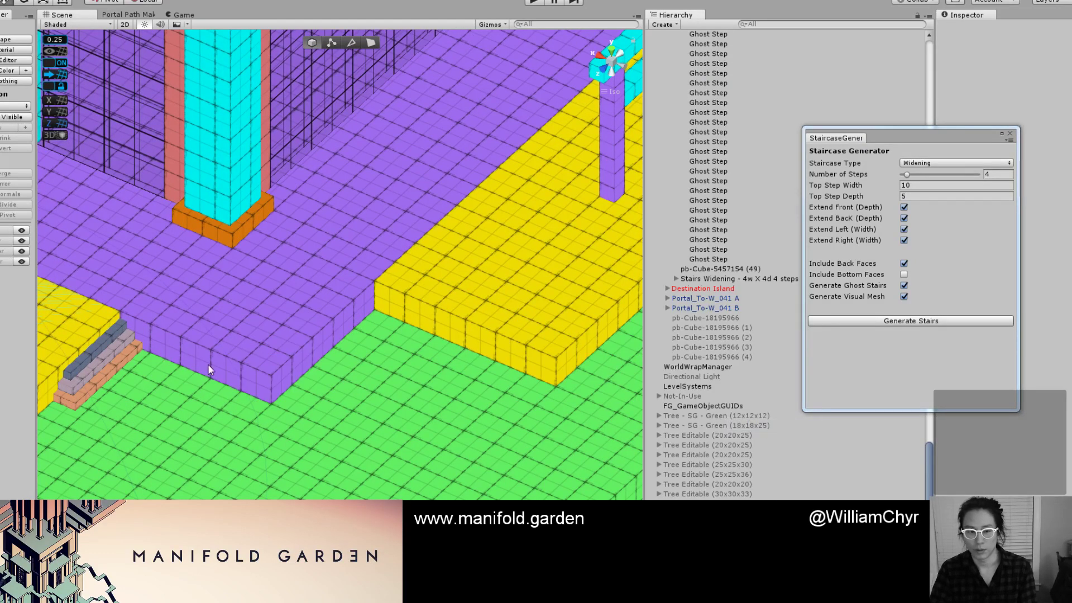
Move the 10-wide staircase past the purple floor's corner to X -30, next to the other yellow block.
left_click(115, 337)
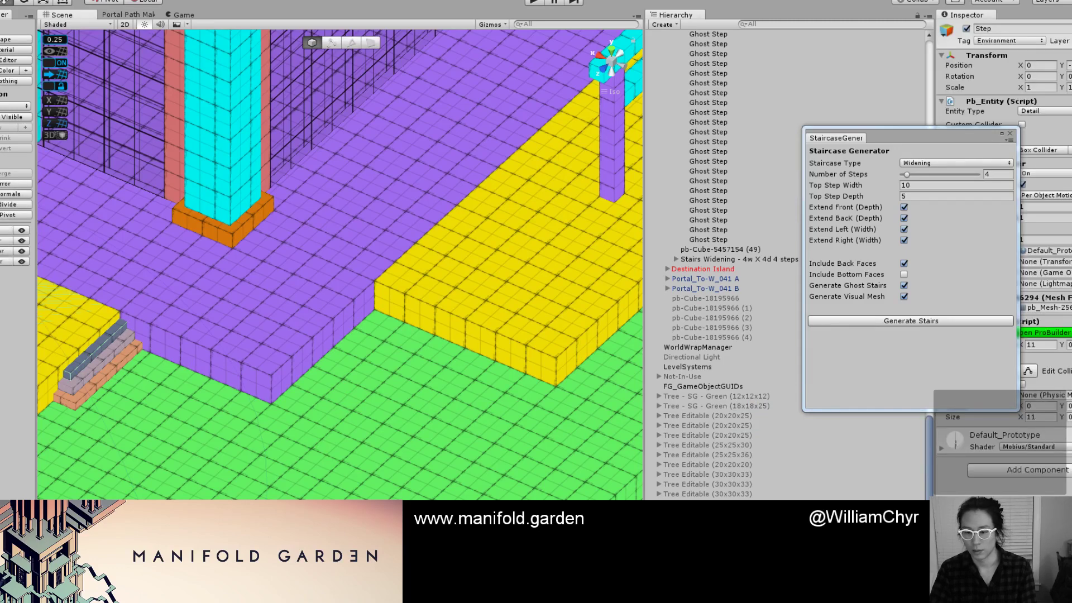
left_click(497, 513)
scroll(263, 407, "down", 14)
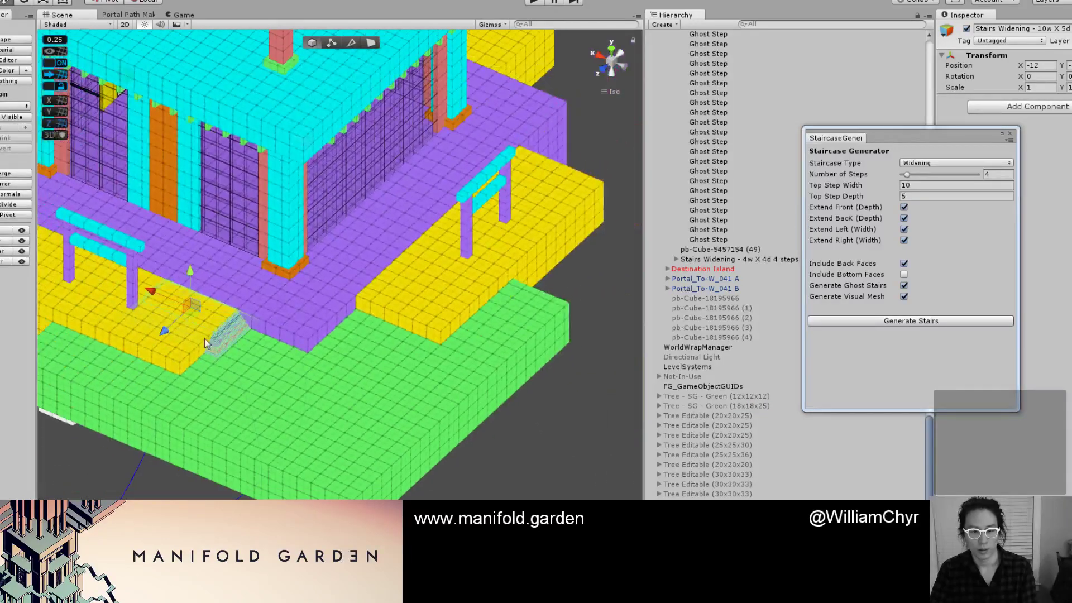
left_click_drag(189, 312, 374, 299)
scroll(346, 365, "up", 5)
key("v")
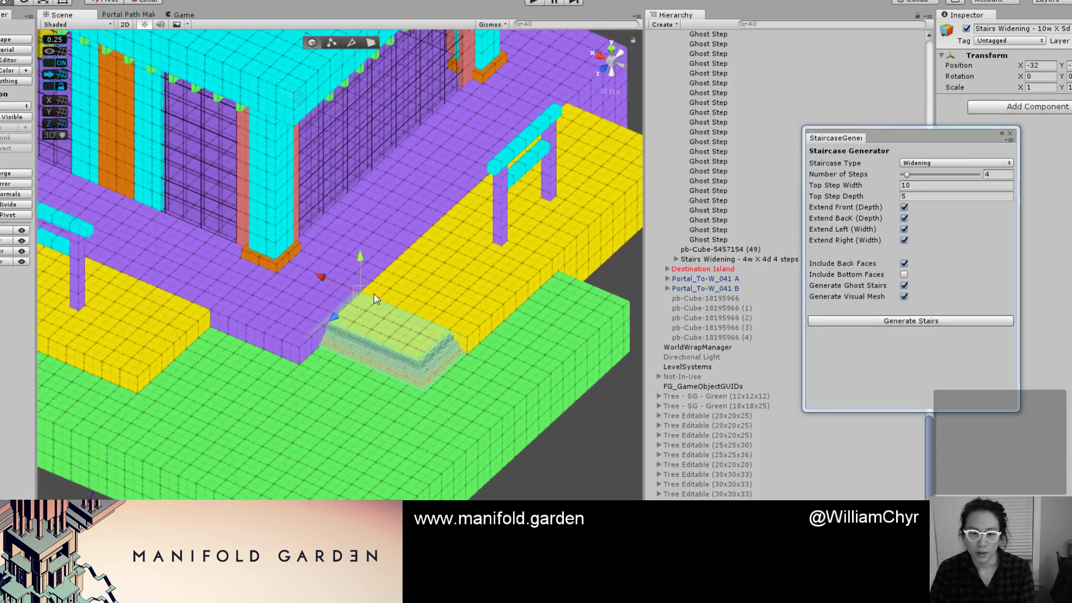
scroll(357, 310, "up", 4)
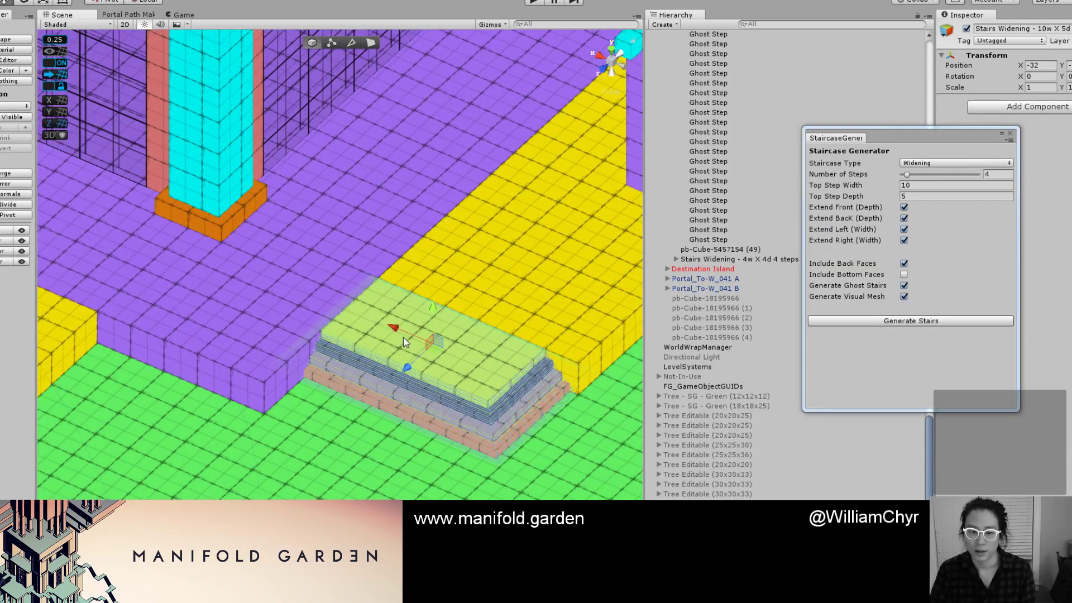
left_click_drag(404, 327, 316, 360)
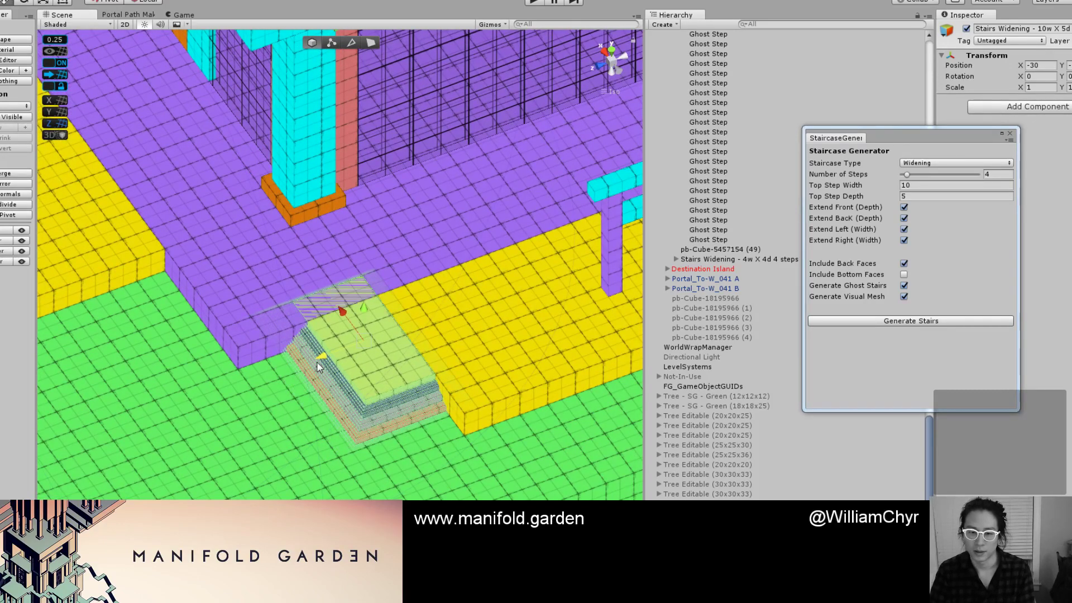
Rotate the 10-wide staircase a quarter turn about the vertical axis so it runs along the purple floor's edge.
key("e")
key("z")
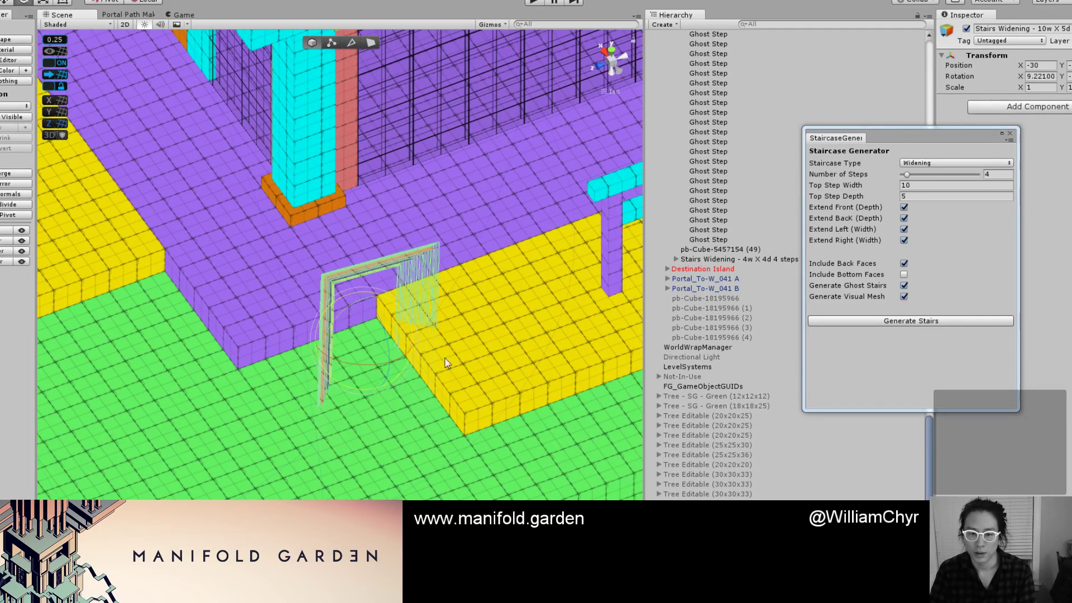
key("ctrl+z")
left_click_drag(371, 383, 416, 368)
key("w")
Shift the staircase inward to X -27.5 so its top step sinks partly into the purple floor's edge.
scroll(399, 317, "up", 6)
scroll(391, 368, "down", 5)
scroll(388, 369, "up", 5)
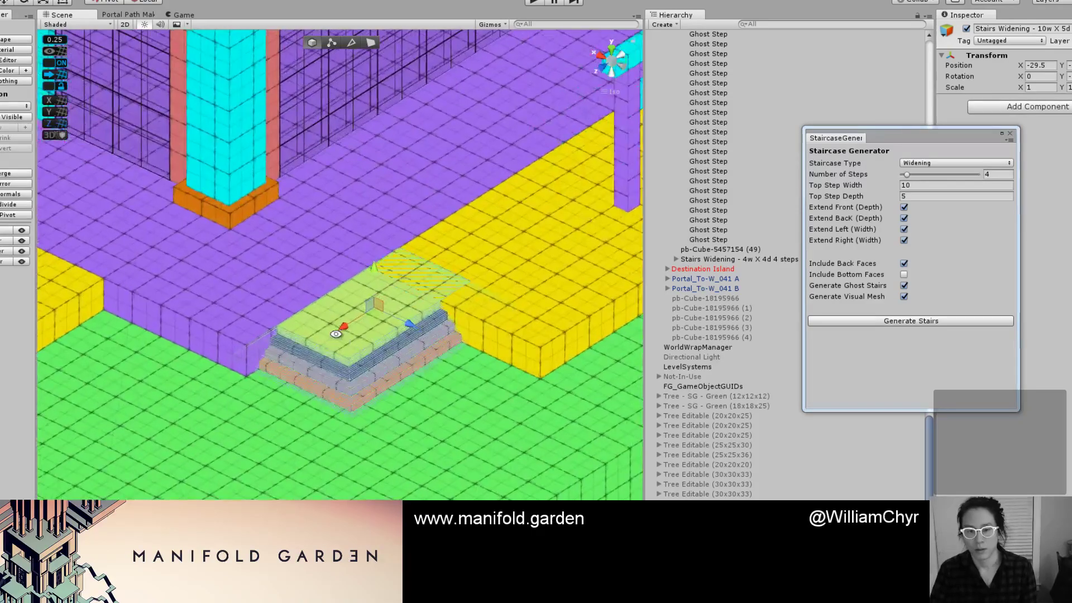
left_click_drag(340, 326, 439, 364)
scroll(319, 353, "up", 10)
scroll(439, 364, "up", 4)
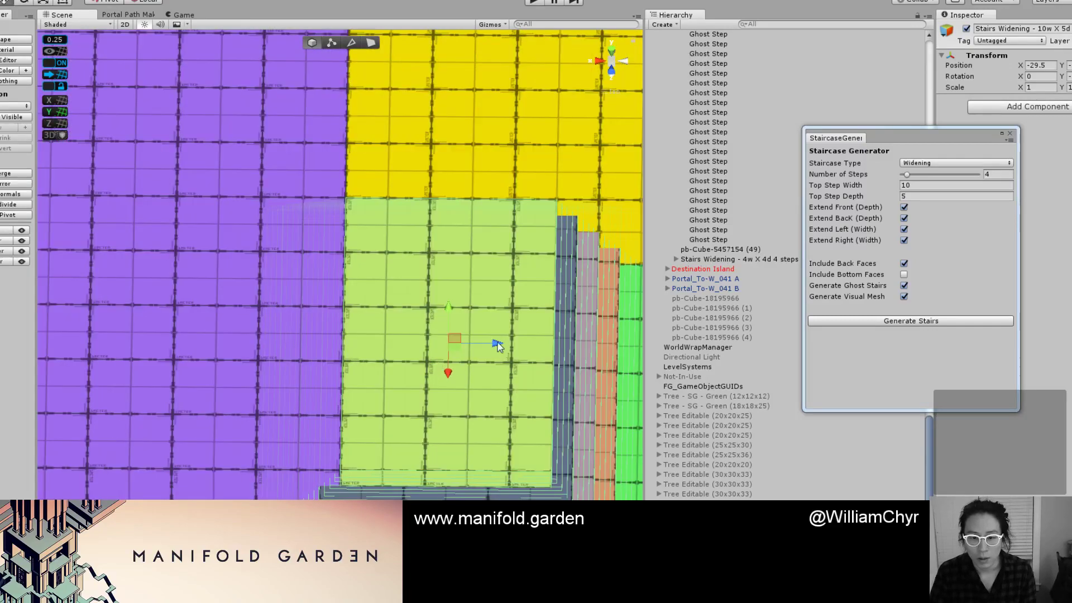
left_click_drag(496, 343, 380, 357)
scroll(397, 366, "down", 4)
left_click(501, 486)
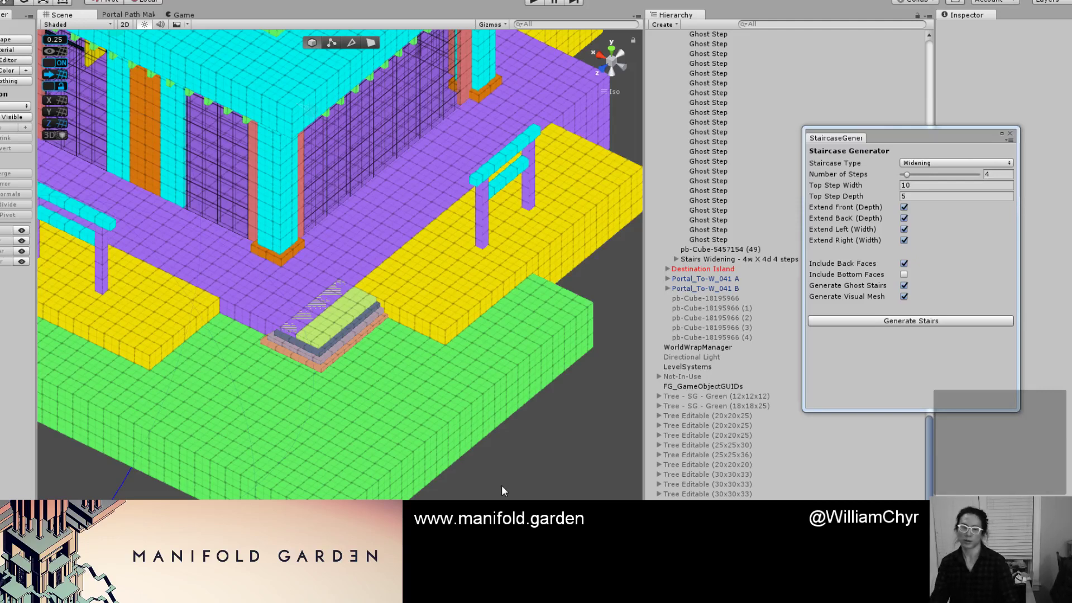
Reselect the whole staircase and slide it along the purple floor's edge until it wraps the near corner.
scroll(501, 485, "up", 5)
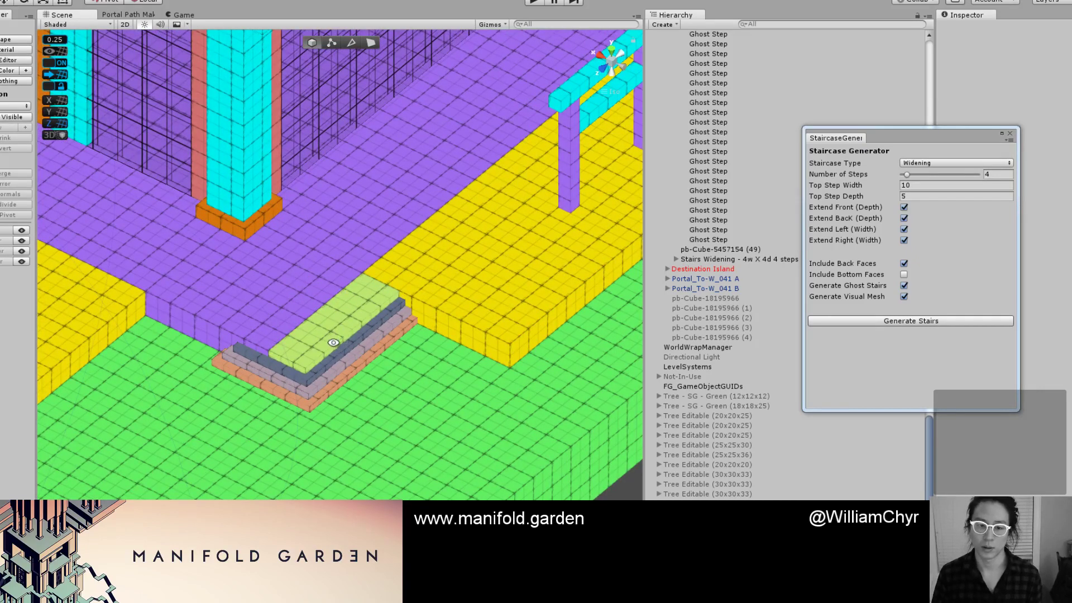
scroll(334, 342, "up", 2)
left_click(333, 342)
key("alt+p")
scroll(339, 310, "up", 6)
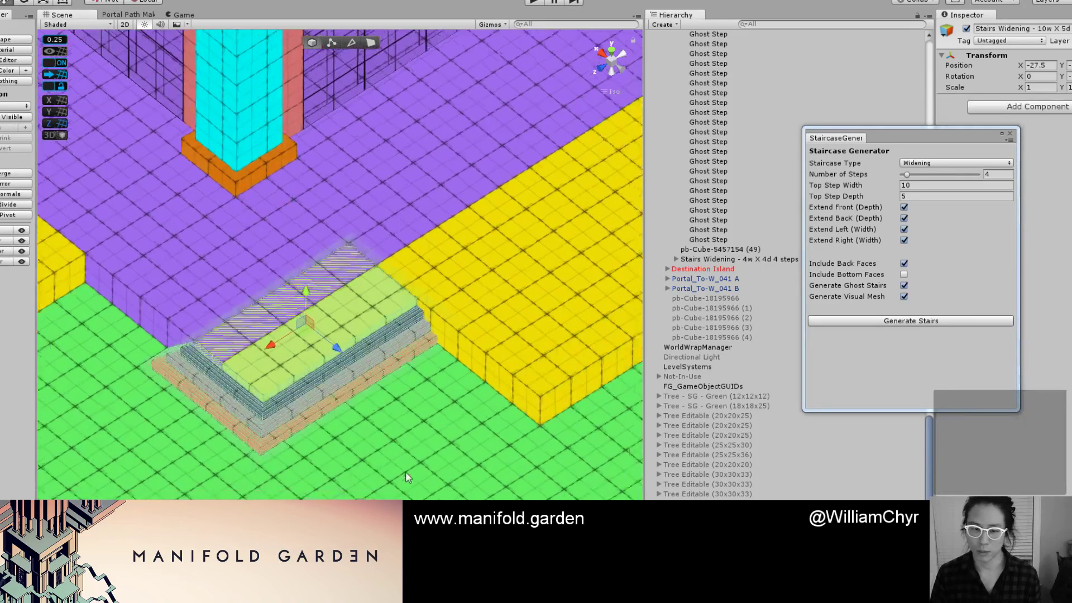
left_click_drag(271, 351, 468, 365)
Rotate the staircase another quarter turn about the vertical axis at the purple floor's corner and return to the move tool.
key("e")
scroll(230, 390, "down", 6)
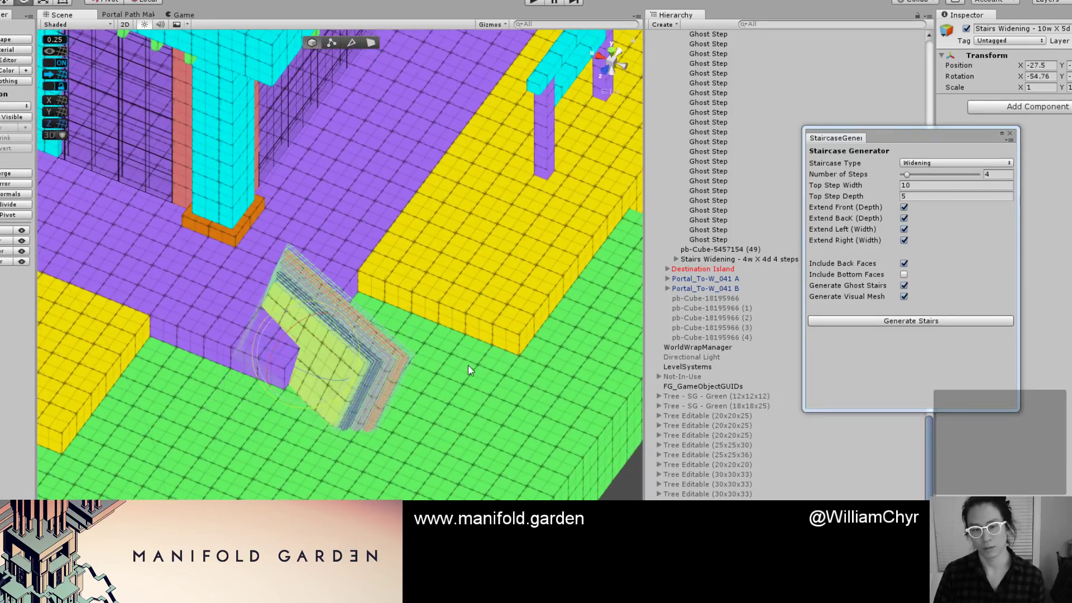
key("ctrl+z")
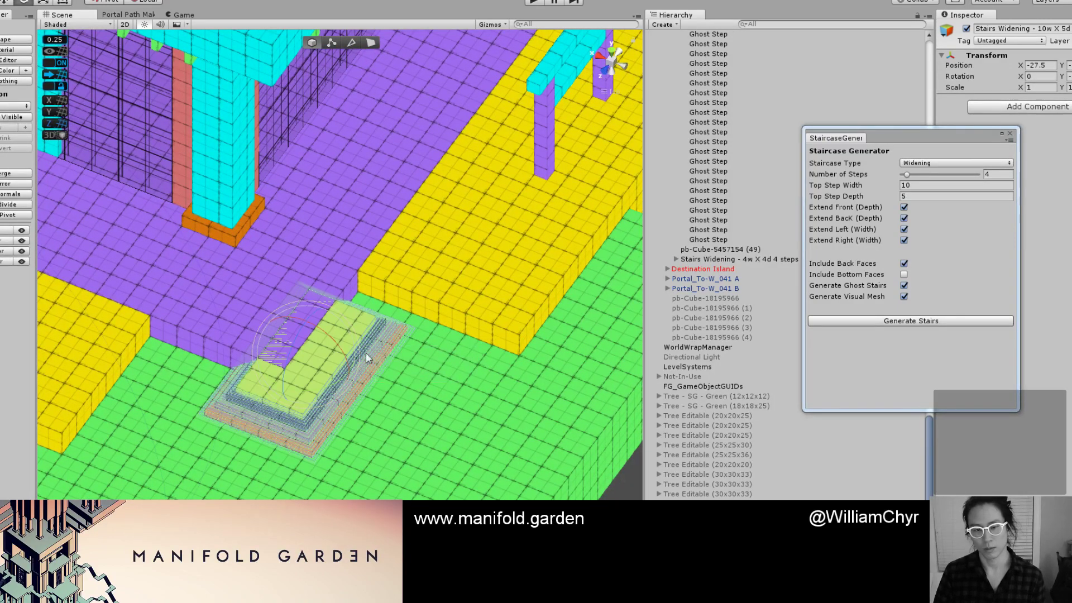
scroll(334, 398, "up", 1)
left_click_drag(334, 397, 424, 347)
key("ctrl+z")
scroll(344, 410, "up", 2)
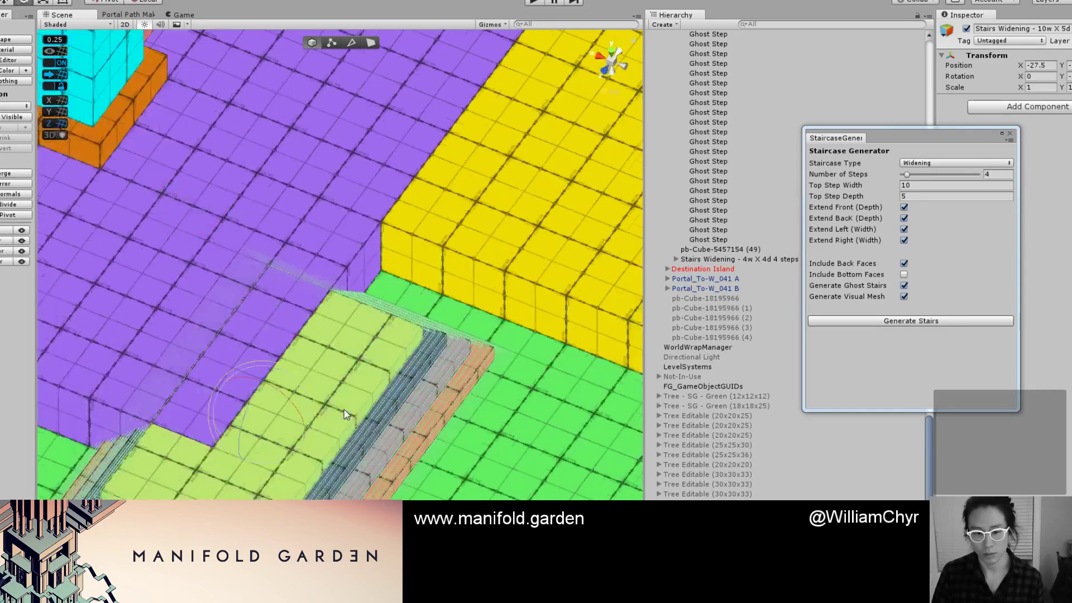
left_click_drag(283, 445, 434, 394)
key("w")
scroll(290, 366, "down", 3)
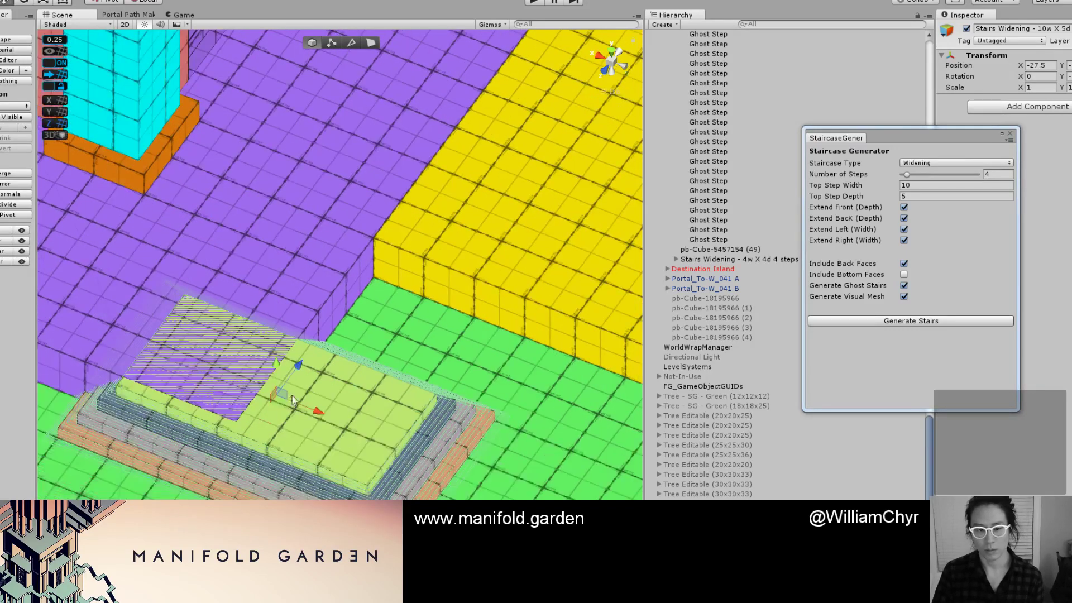
Slide the 10-wide staircase to X -31 so it sits in the notch between the purple floor's corner and the yellow block.
left_click_drag(292, 367, 519, 339)
scroll(453, 358, "down", 5)
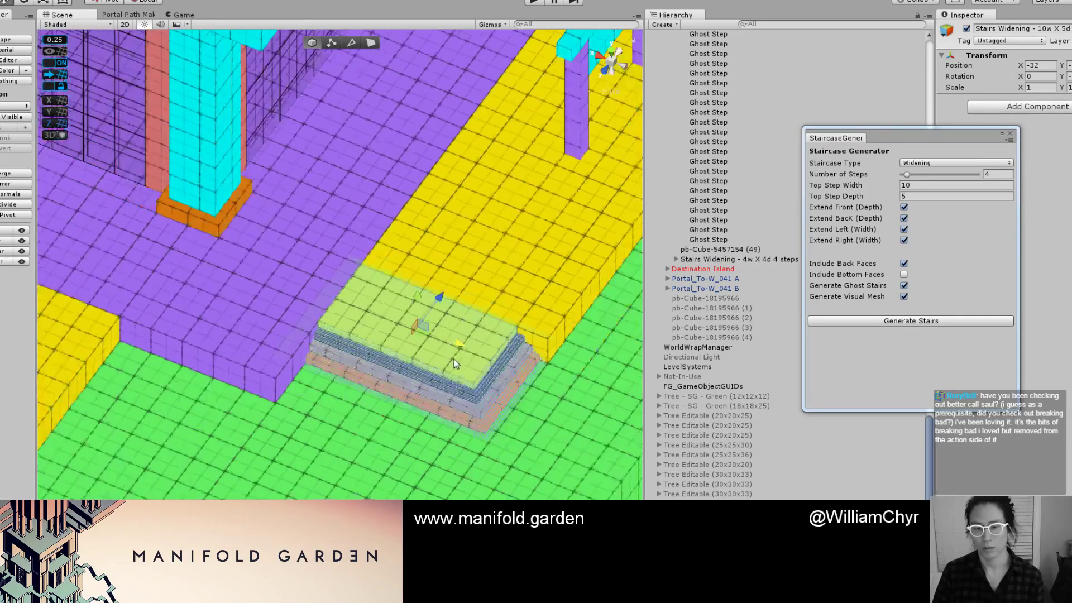
middle_click_drag(453, 358, 486, 378)
left_click_drag(486, 379, 428, 372, "alt")
scroll(486, 373, "up", 3)
scroll(429, 369, "down", 7)
left_click_drag(491, 422, 439, 400, "alt")
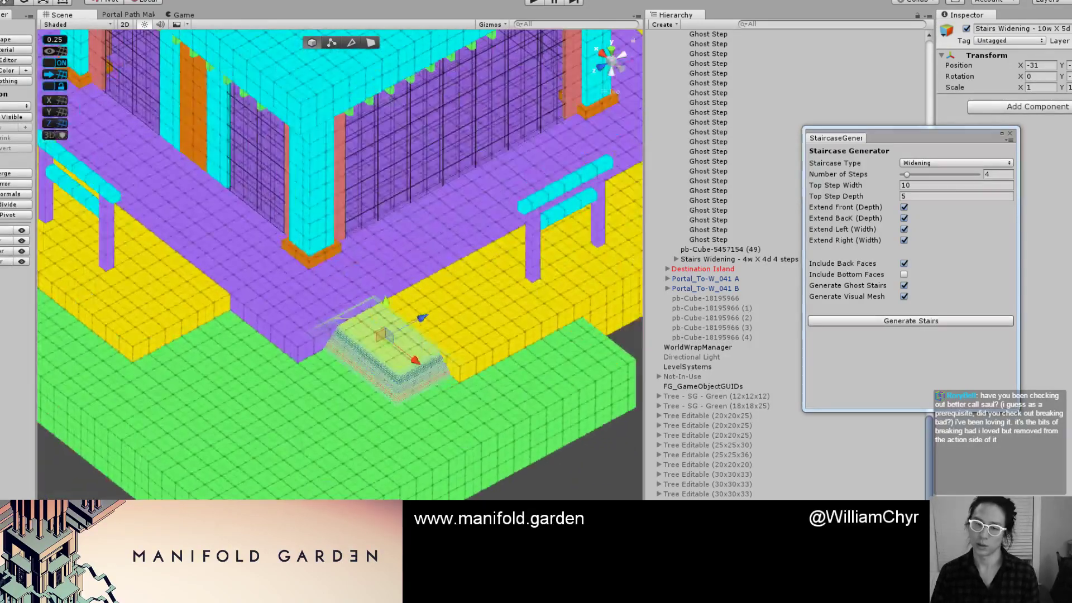
Deselect the staircase and examine the temple base's other side with the small staircase at the yellow block's corner.
left_click(435, 471)
scroll(434, 471, "down", 4)
left_click_drag(434, 471, 379, 437, "alt")
scroll(378, 437, "up", 7)
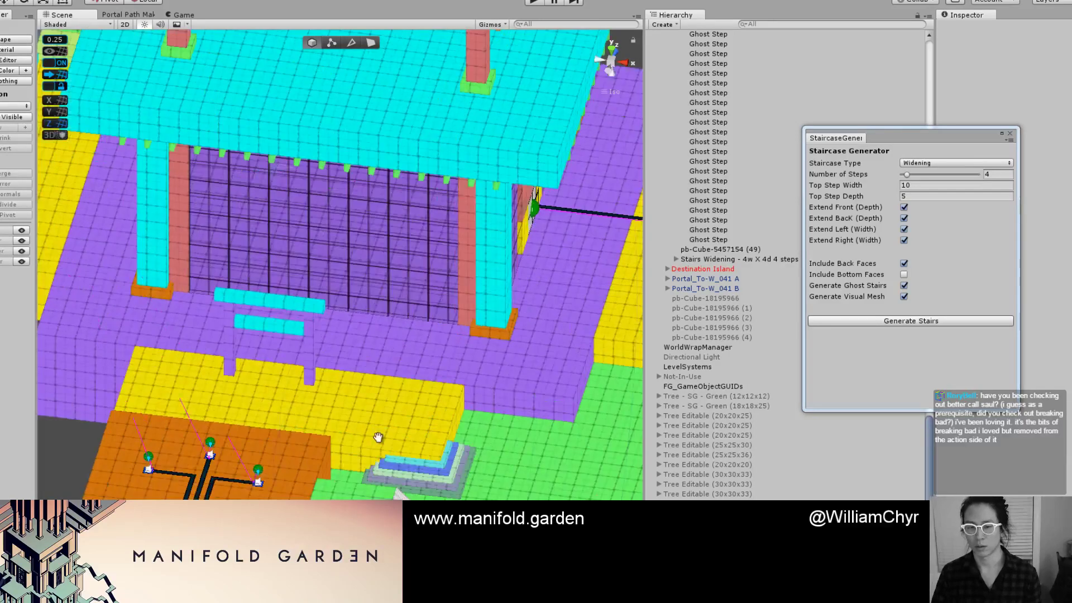
middle_click_drag(378, 437, 189, 369, "alt")
left_click_drag(324, 370, 275, 390, "alt")
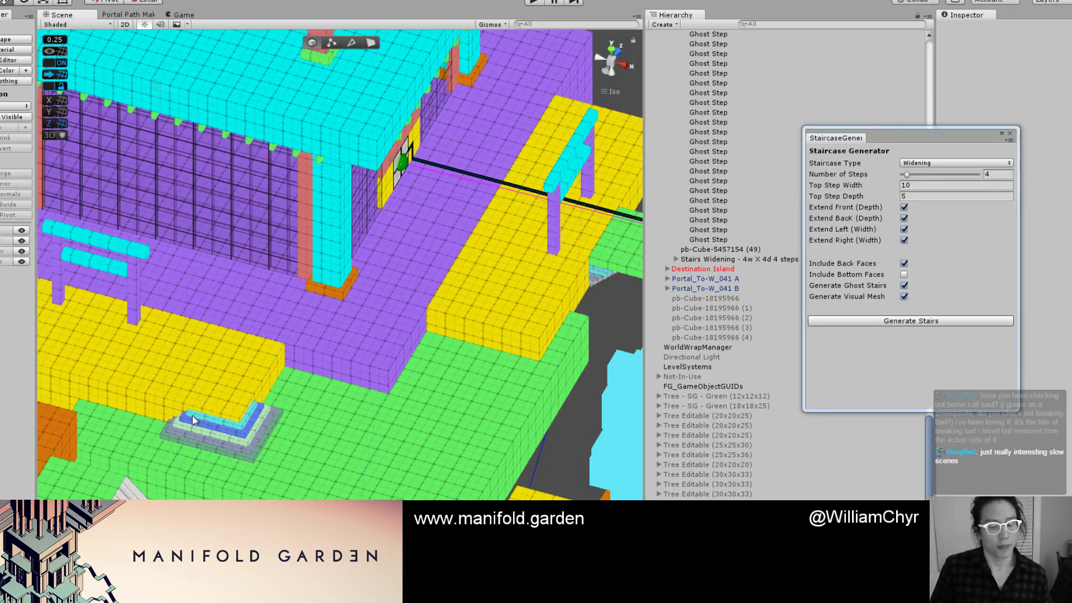
middle_click_drag(186, 431, 322, 448)
scroll(352, 345, "up", 6)
scroll(352, 350, "up", 2)
Duplicate the whole 5w X 3d 6-step staircase at the yellow block's corner and move the copy to X 24.5 at the purple floor's corner.
left_click(322, 448)
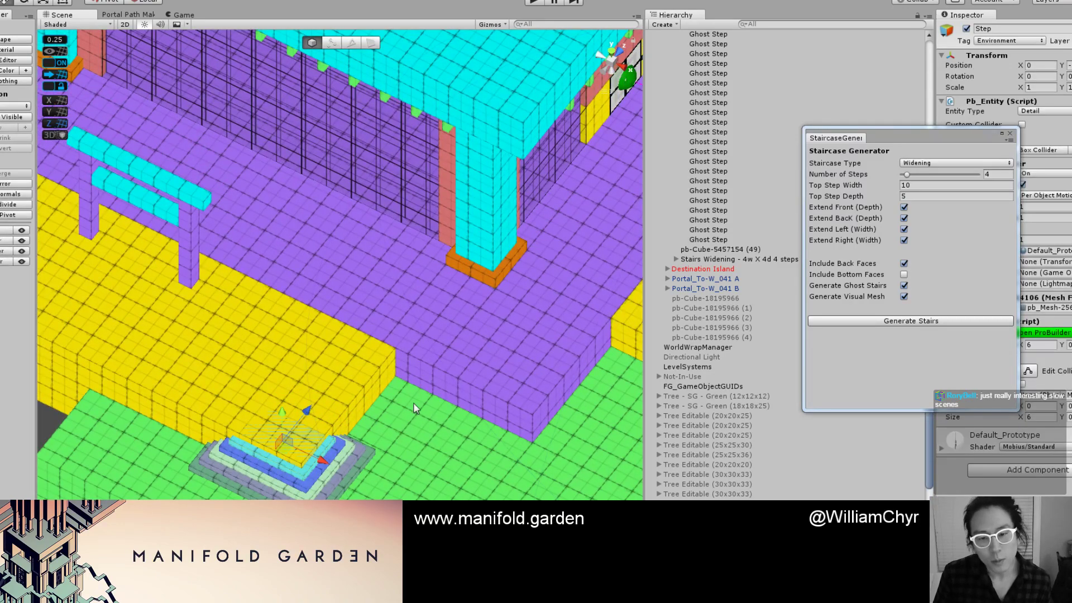
scroll(428, 398, "down", 3)
left_click_drag(428, 397, 352, 401, "alt")
left_click(346, 408)
key("f")
middle_click_drag(351, 402, 256, 407)
left_click_drag(258, 411, 212, 357, "alt")
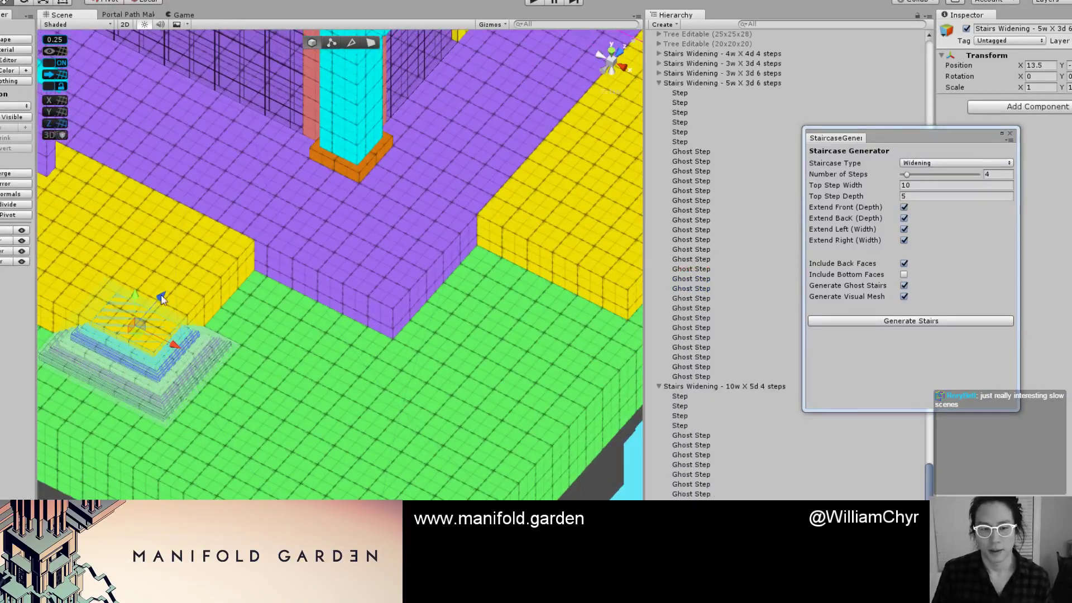
left_click_drag(159, 299, 438, 323)
scroll(437, 292, "up", 4)
middle_click_drag(436, 292, 345, 346)
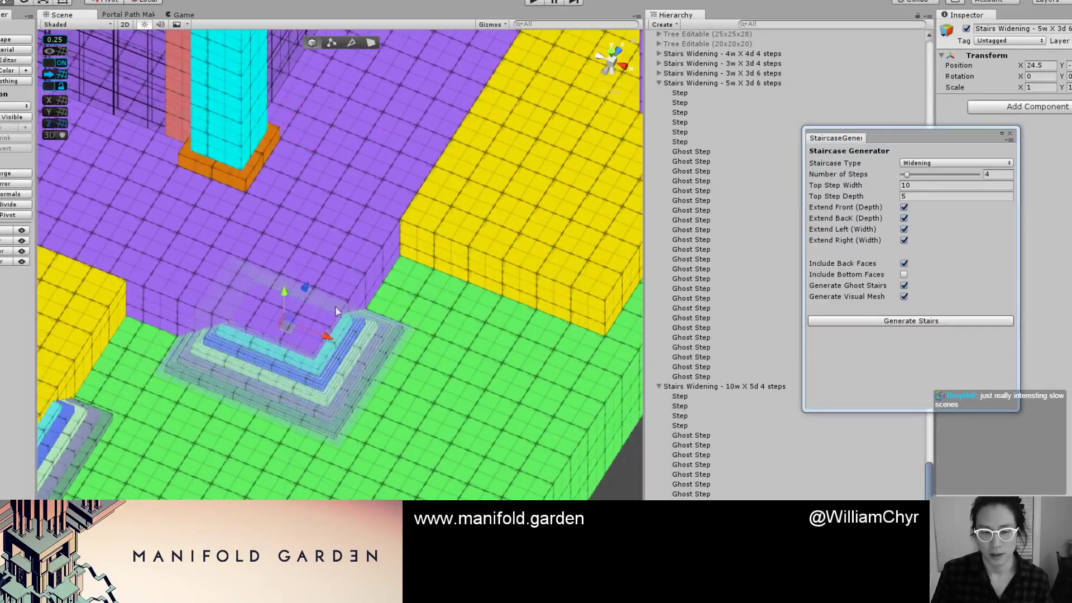
Duplicate the purple-corner staircase and move the copy to X 36.5 so it wraps the far yellow block's corner.
key("ctrl+d")
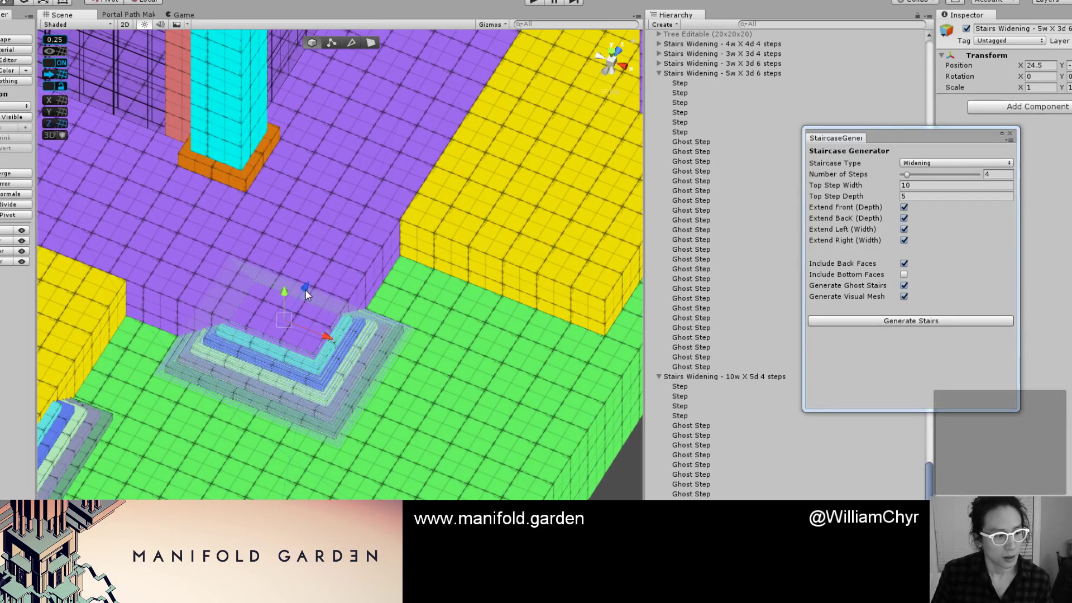
left_click_drag(305, 289, 480, 244)
scroll(449, 270, "up", 3)
middle_click_drag(480, 243, 447, 300)
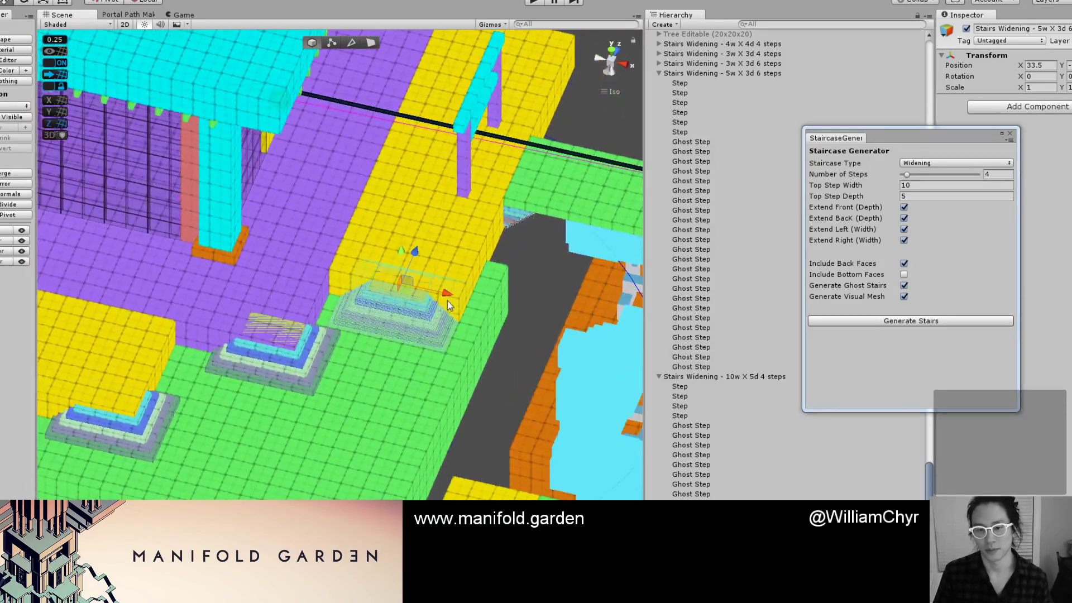
left_click_drag(448, 301, 421, 338)
scroll(400, 340, "up", 8)
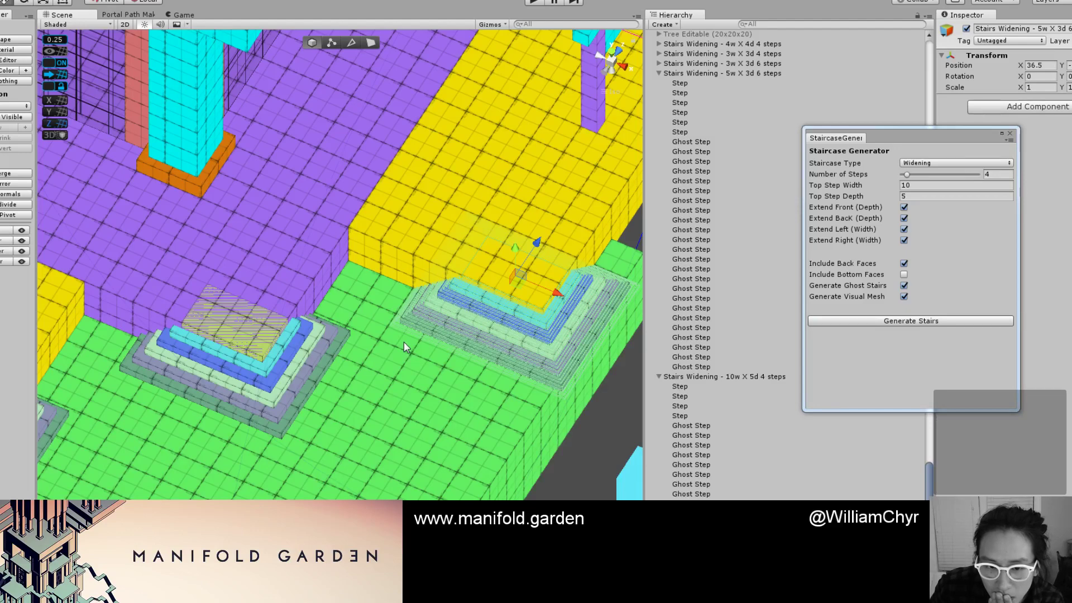
Select the original 5w X 3d staircase at the near yellow block's corner to check its steps and dimensions.
scroll(404, 341, "down", 5)
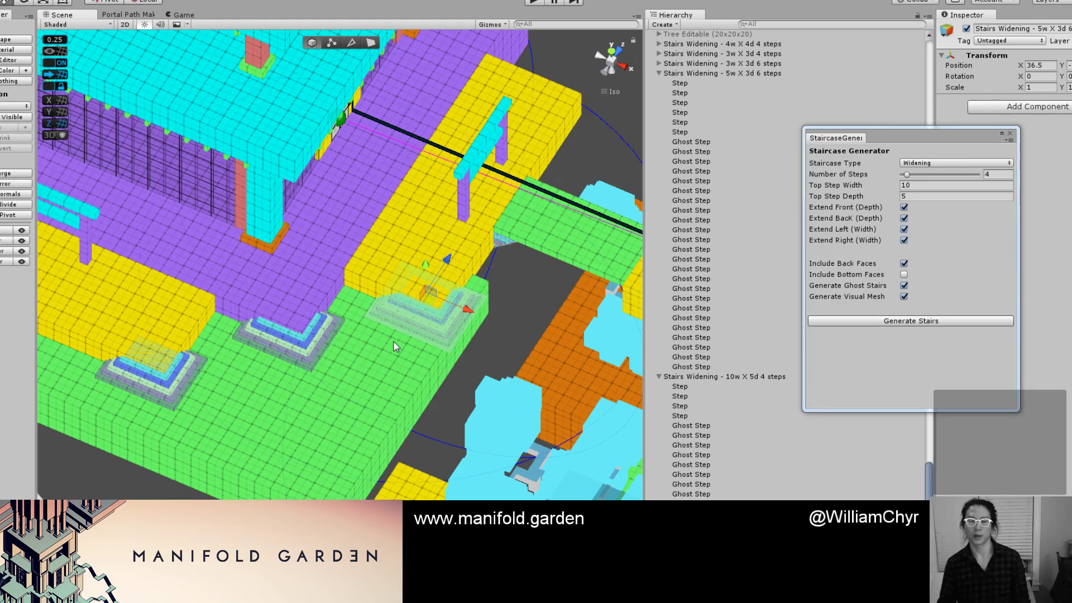
scroll(394, 342, "up", 3)
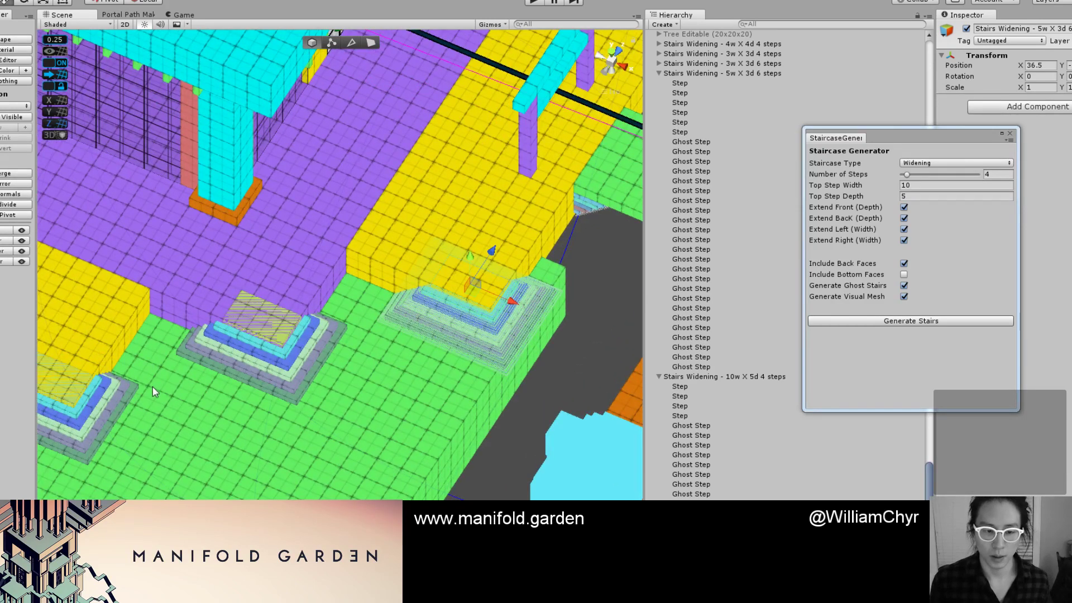
middle_click_drag(152, 387, 348, 375)
left_click(266, 395)
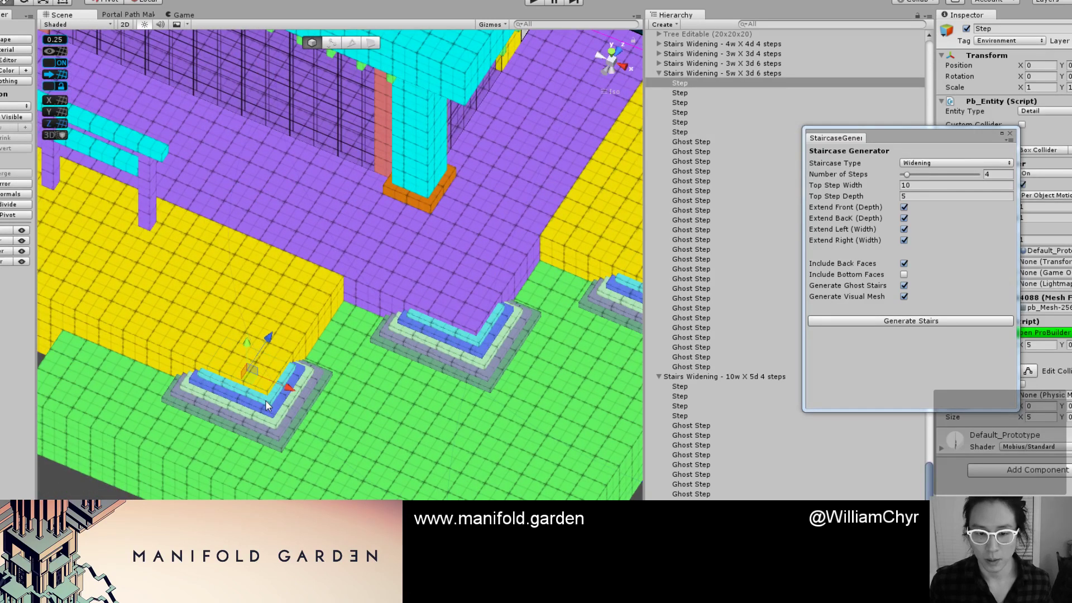
left_click(268, 401)
scroll(268, 400, "up", 2)
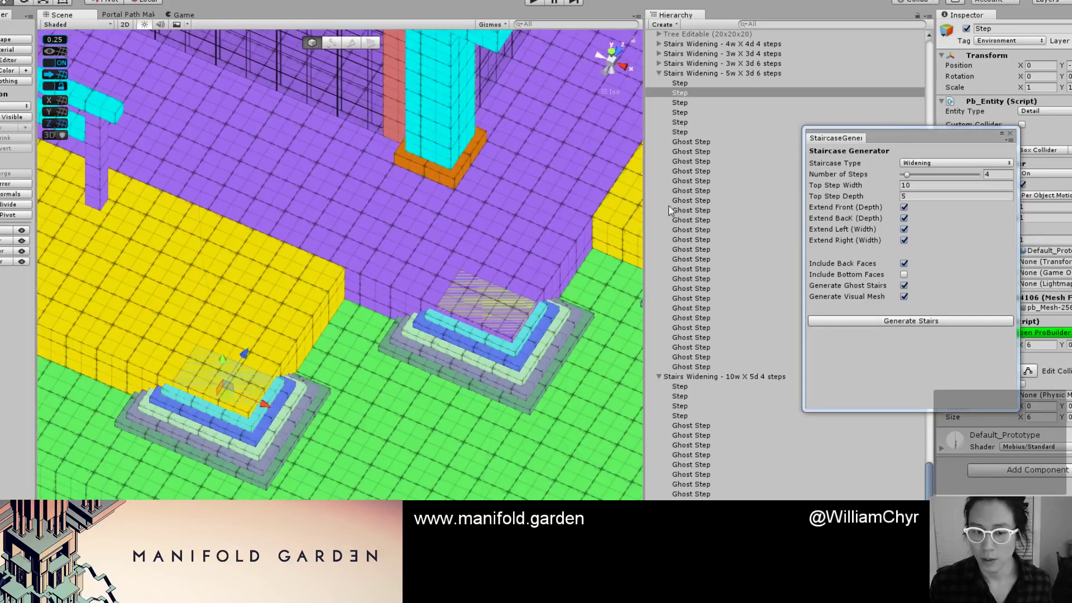
left_click(708, 75)
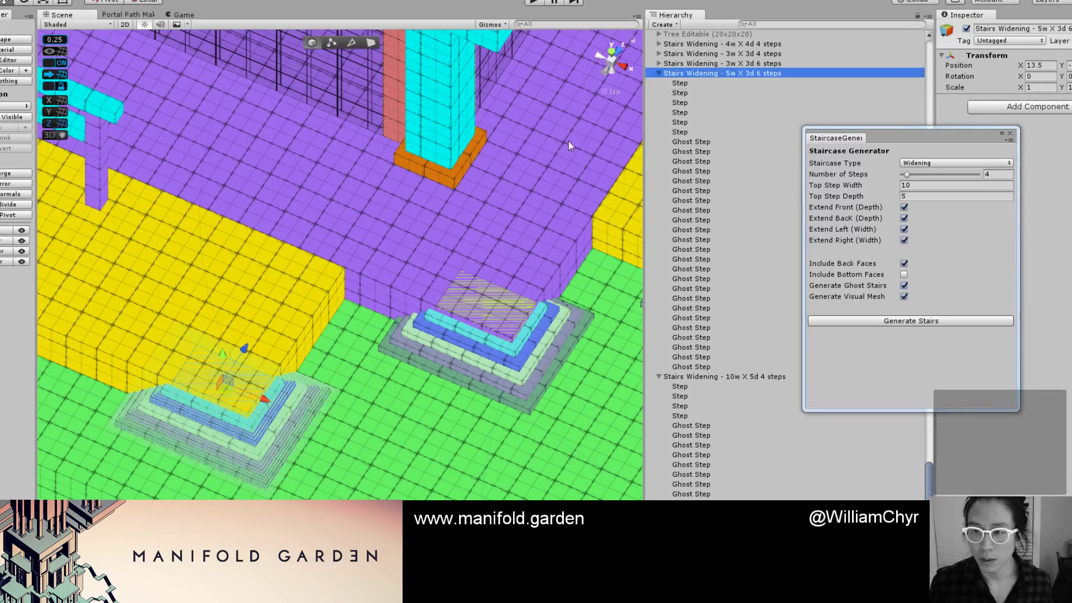
Generate a widening staircase with 6 steps, a top step width of 5 and a top step depth of 12.
left_click(996, 174)
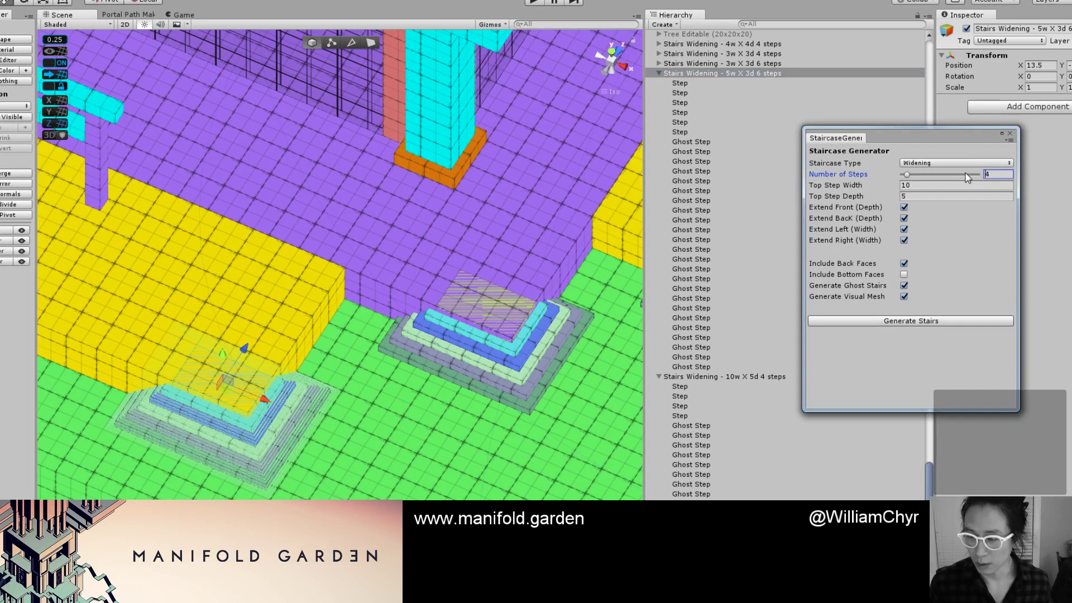
type("6")
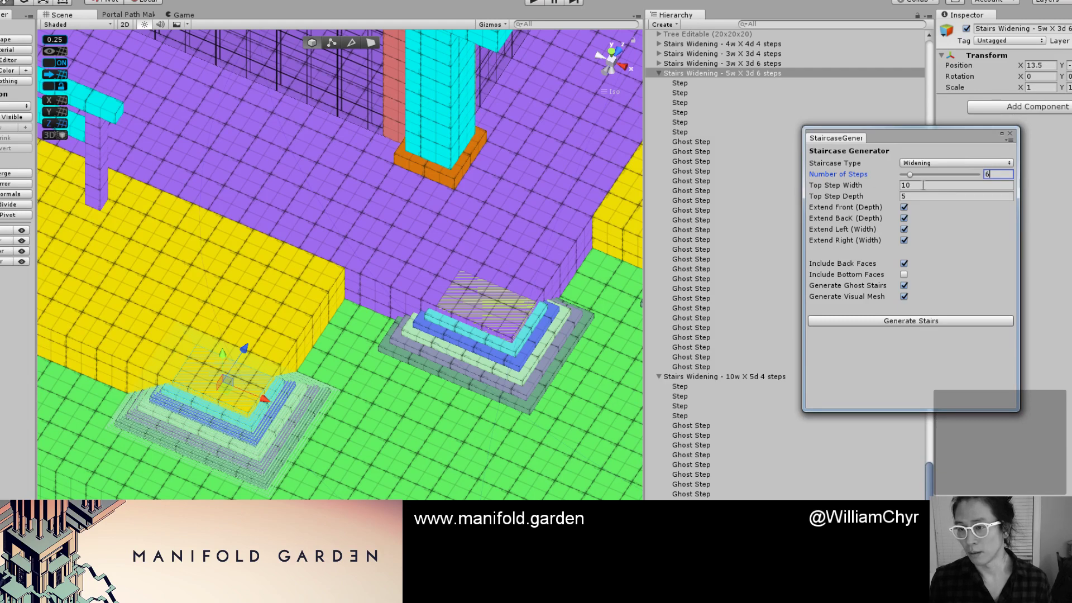
key("Tab")
type("5")
left_click(912, 196)
type("12")
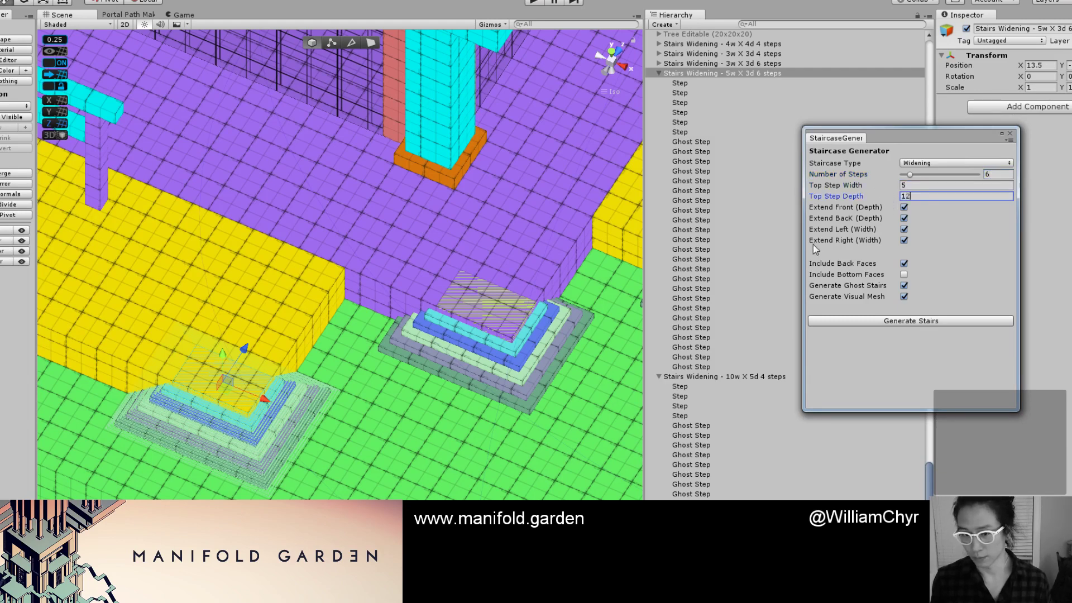
left_click(879, 324)
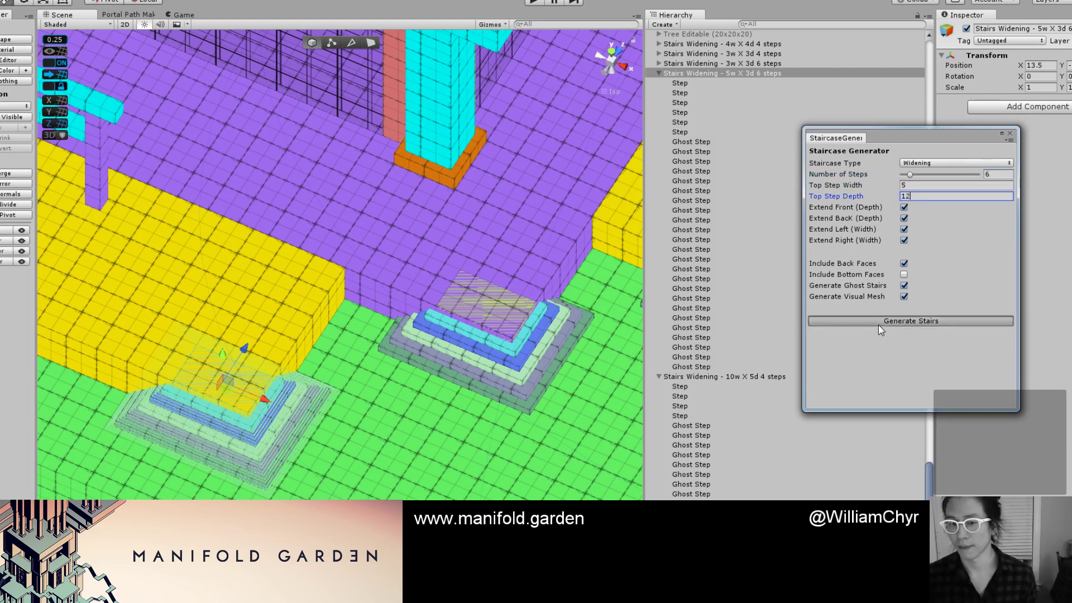
Move the new 5w X 12d staircase from its generated location down to X 23.5 on the green floor beside the near yellow block.
scroll(244, 353, "down", 15)
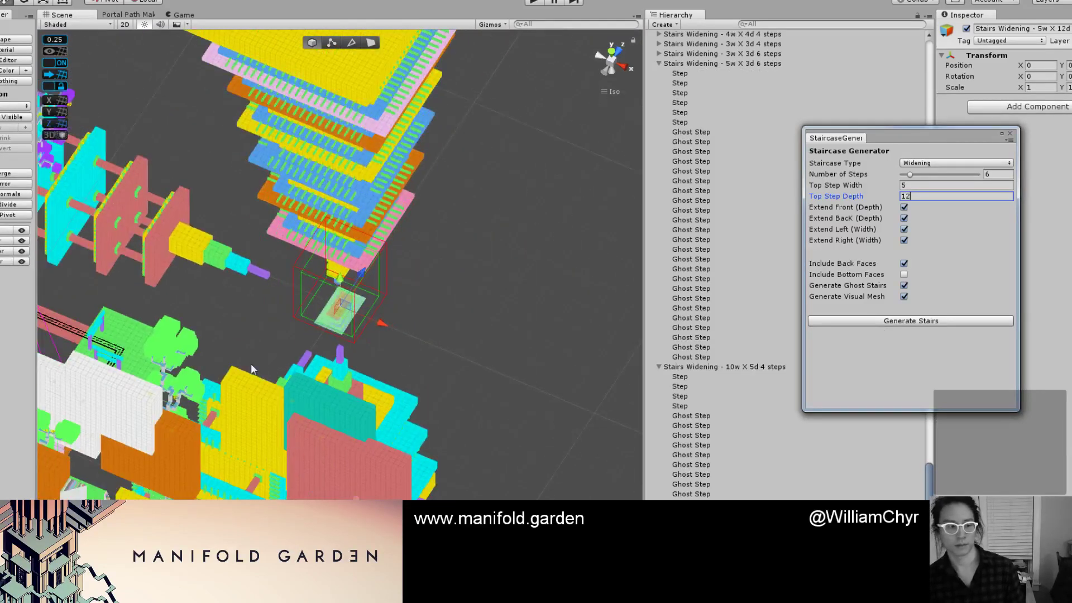
middle_click_drag(206, 391, 386, 311)
scroll(385, 311, "down", 5)
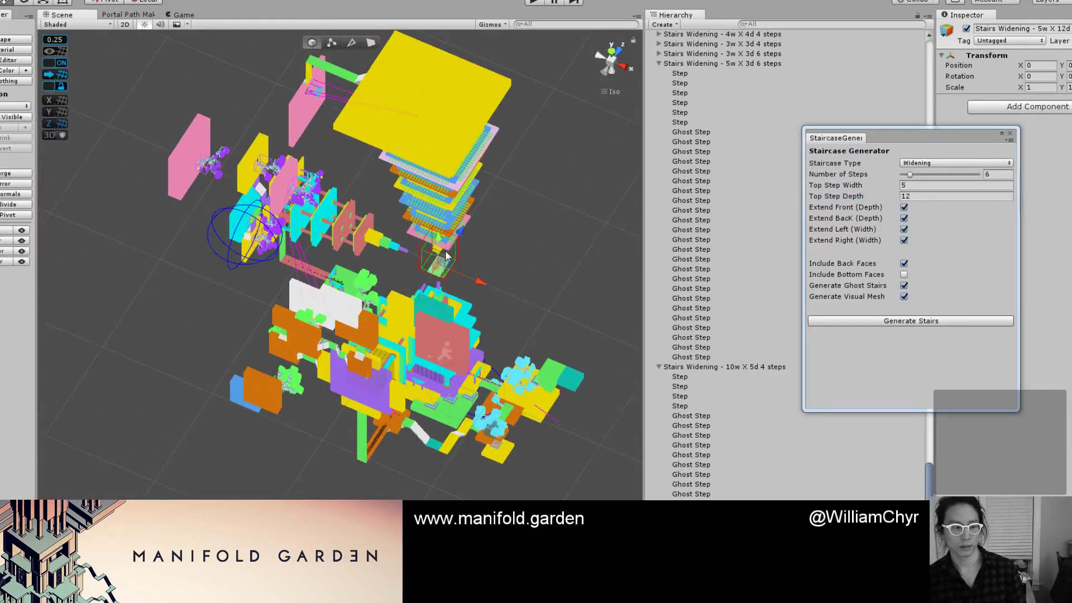
left_click_drag(463, 270, 532, 311)
scroll(568, 311, "up", 4)
scroll(531, 311, "up", 5)
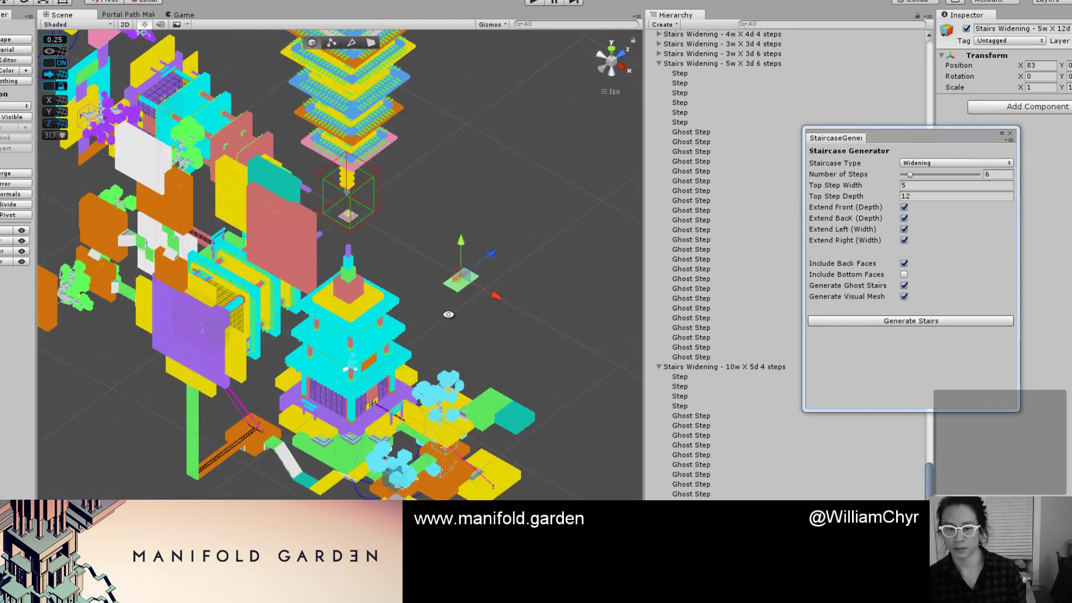
scroll(449, 321, "up", 2)
left_click_drag(467, 288, 423, 336)
key("f")
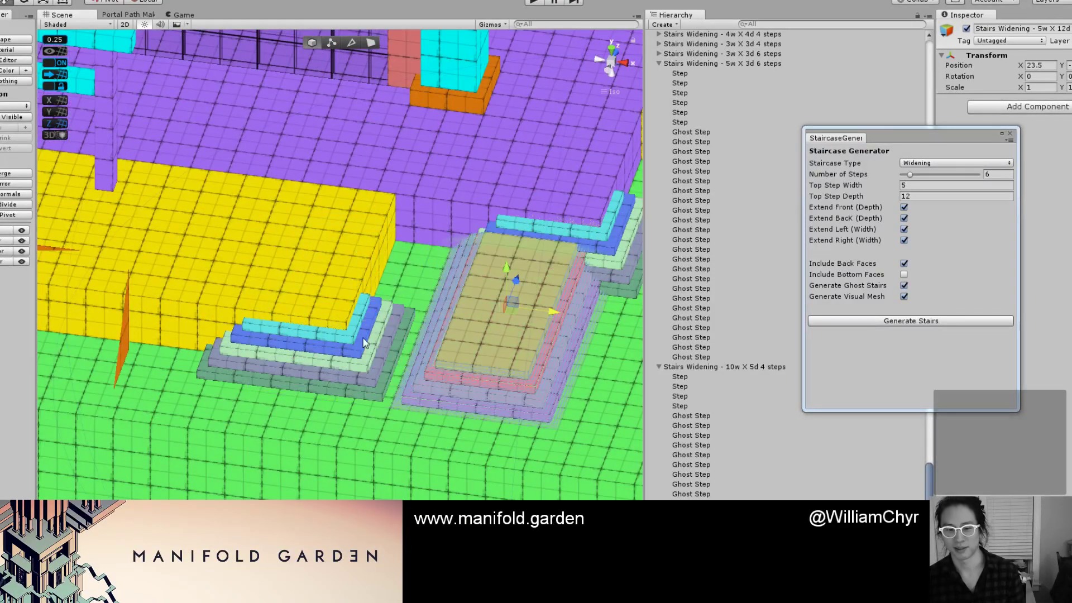
Delete the small 5w X 3d staircase at the near yellow block's corner.
left_click(358, 331)
left_click(704, 64)
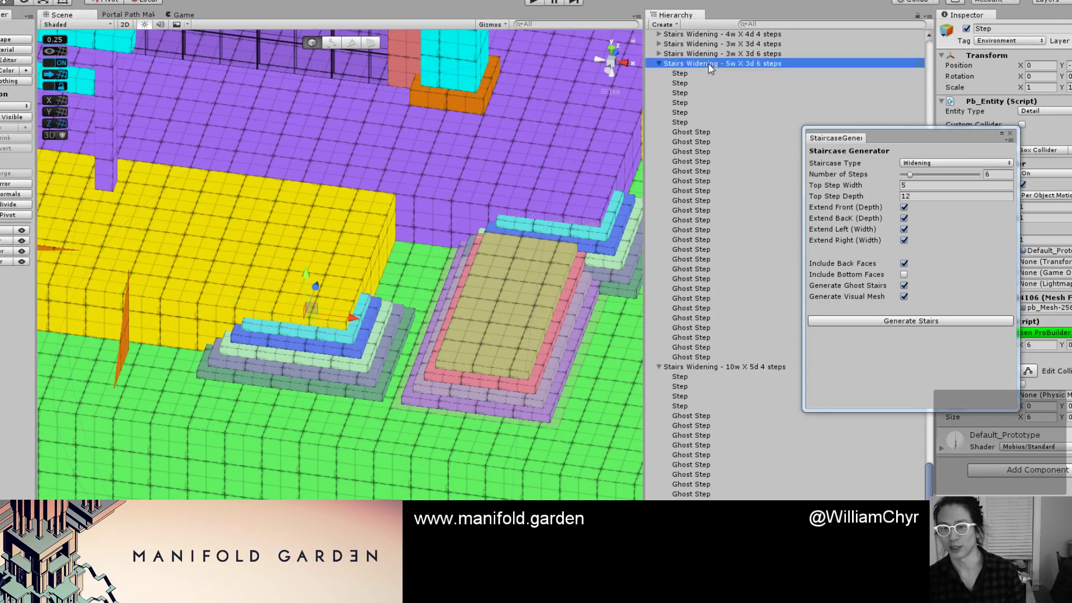
right_click(707, 63)
left_click(727, 125)
Select the whole 12-deep staircase and move it to X 13.5 so it wraps the near yellow block's corner.
left_click(507, 254)
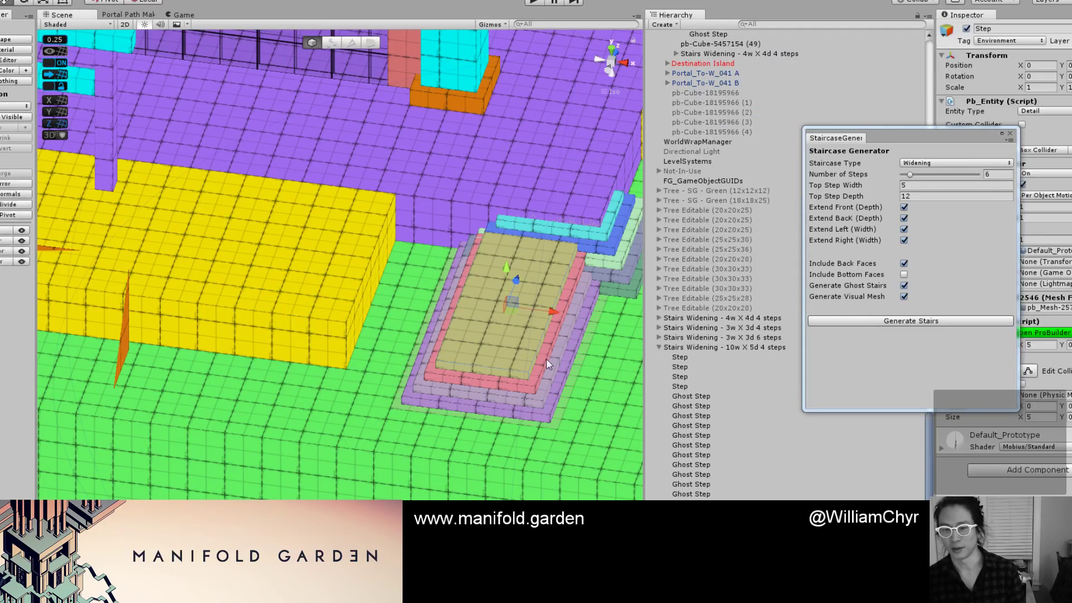
left_click(568, 403)
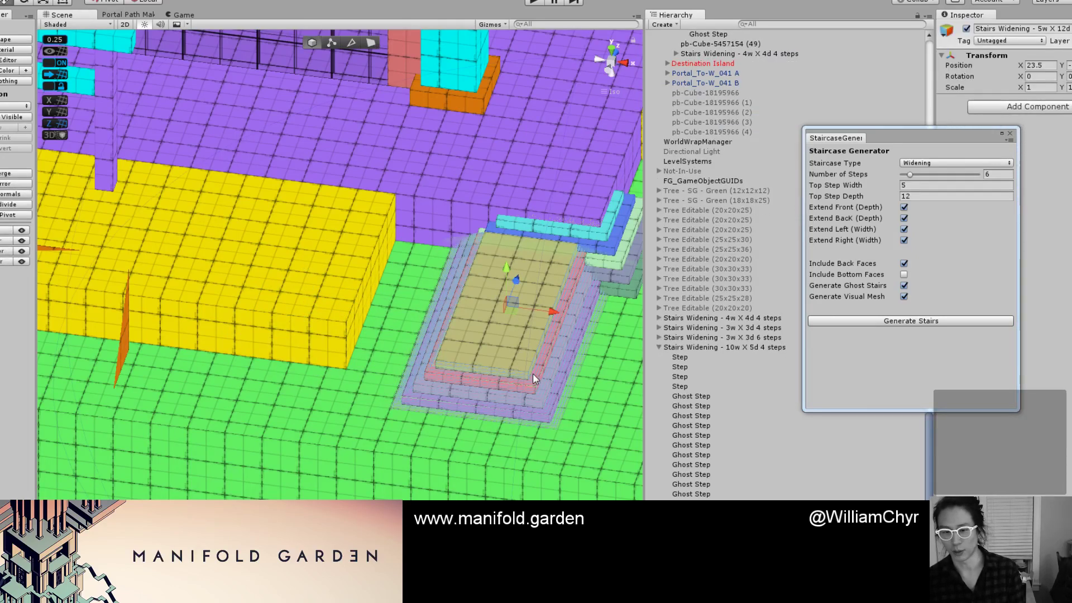
left_click_drag(550, 311, 387, 333)
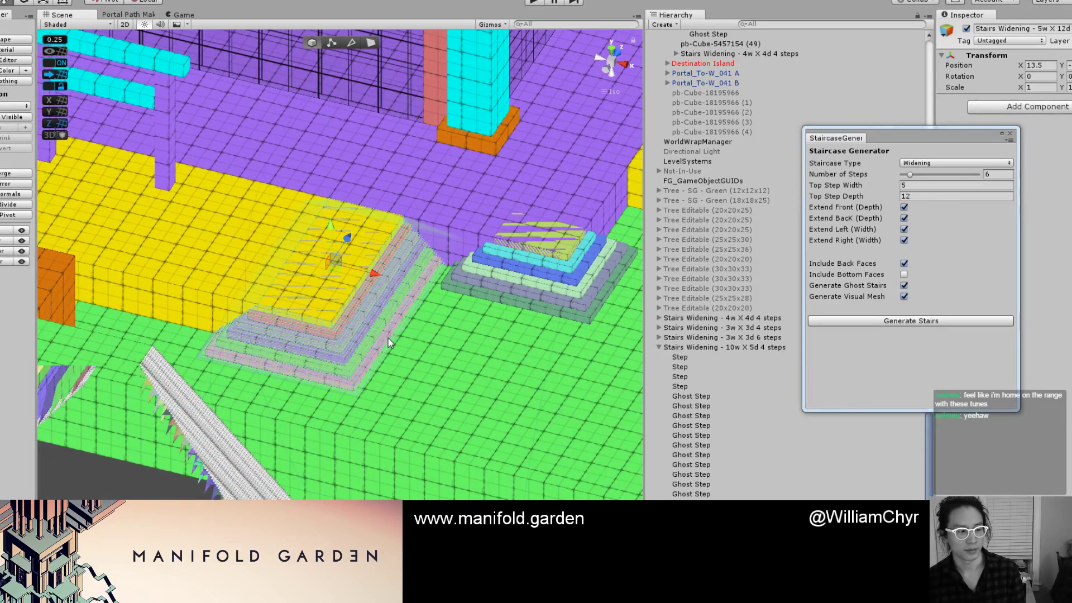
scroll(387, 337, "down", 3)
middle_click_drag(392, 351, 306, 387)
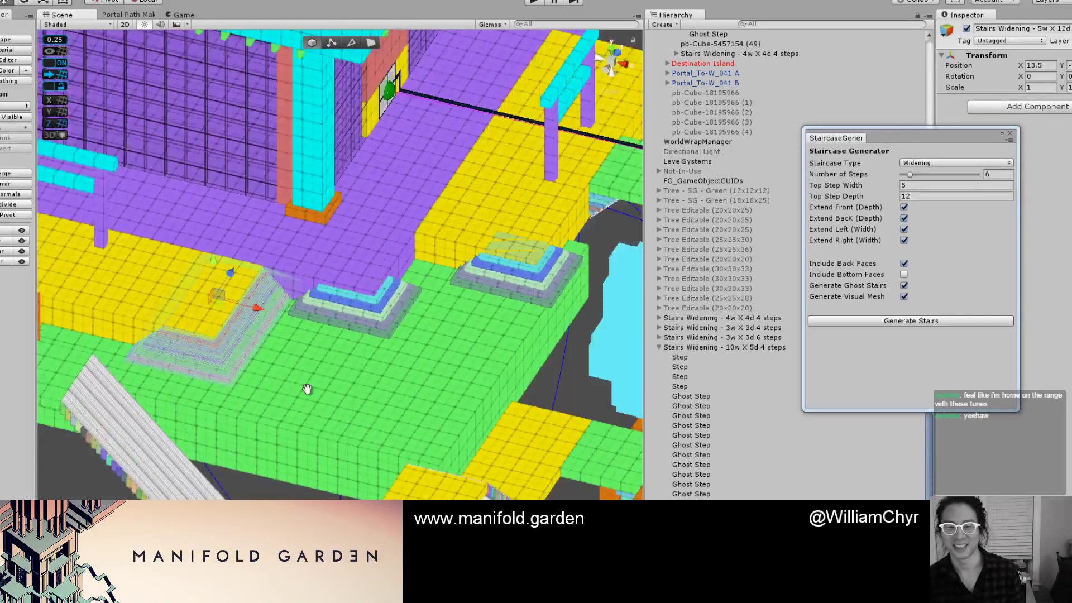
scroll(377, 308, "up", 3)
Delete the small 5w X 3d staircase at the purple floor's corner.
left_click(373, 299)
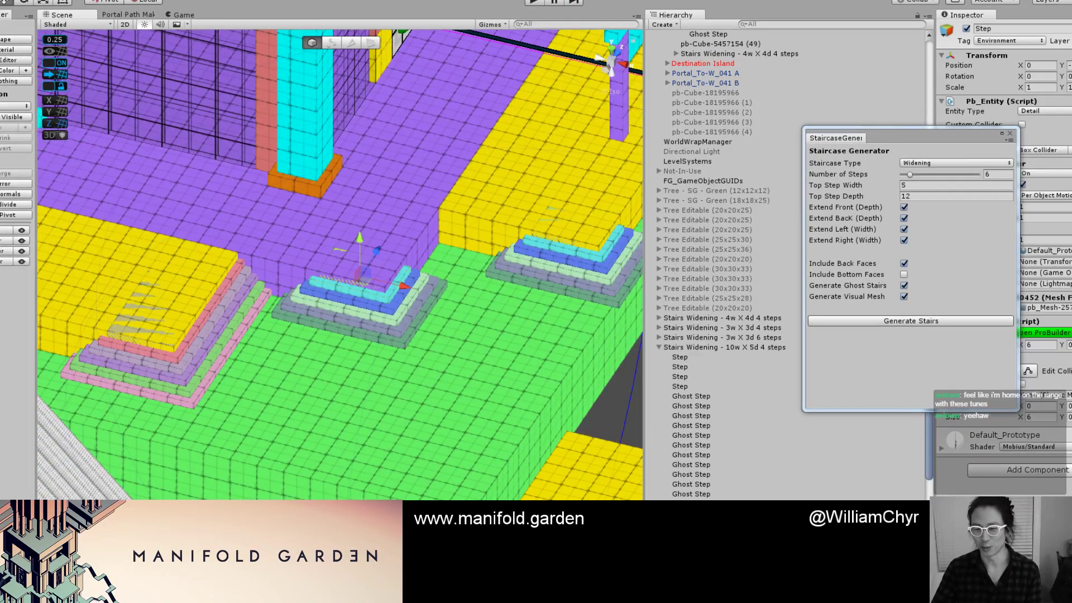
key("alt+c")
left_click_drag(355, 355, 418, 405, "alt")
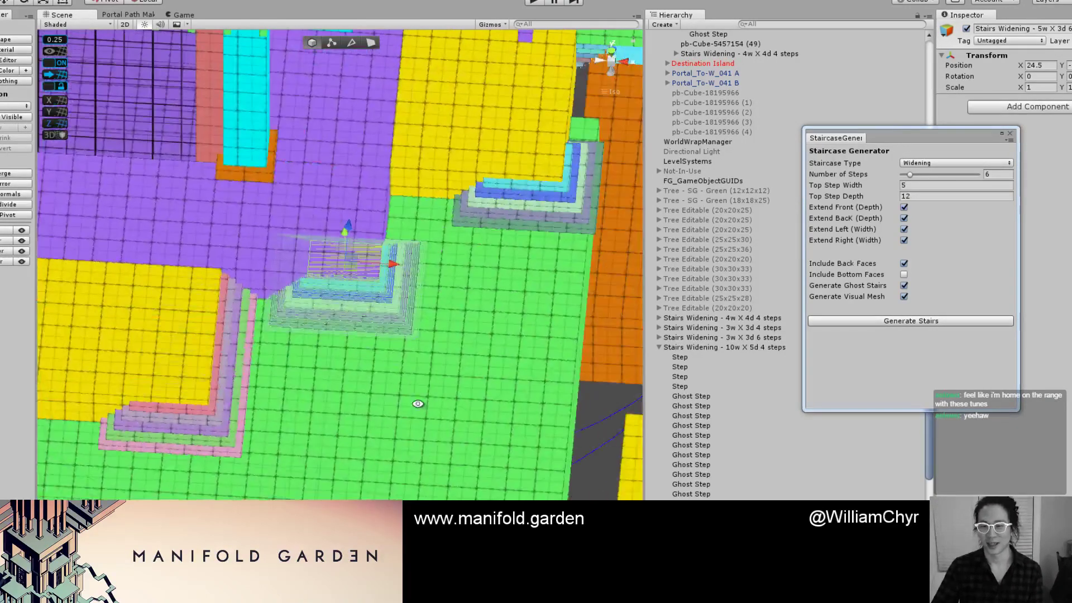
right_click(676, 321)
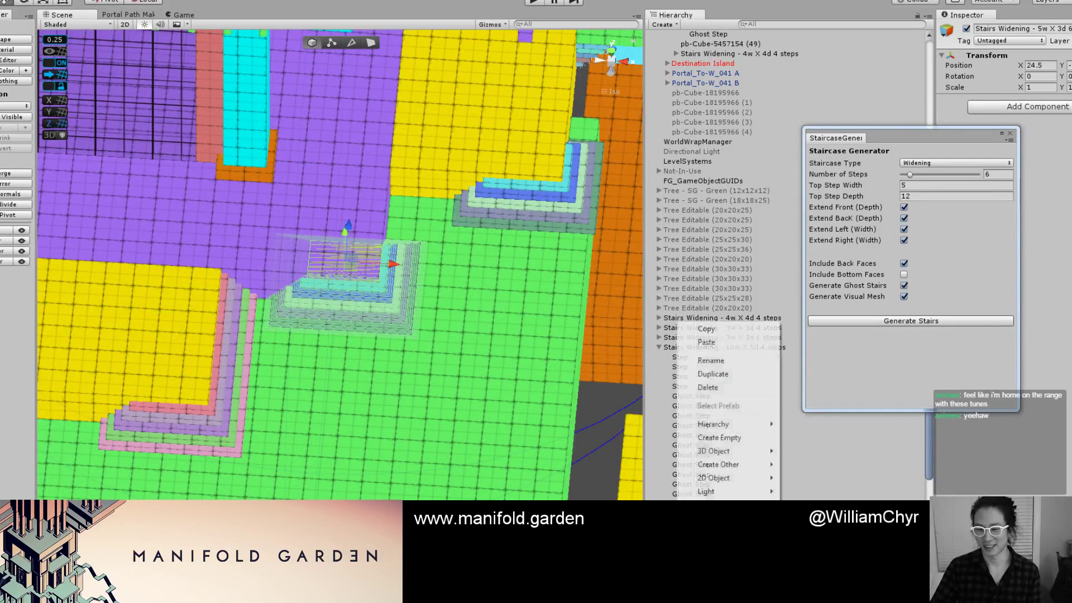
left_click(706, 400)
Duplicate the whole 5w X 12d staircase, rotate the copy a quarter turn about the vertical axis and return to the move tool.
left_click_drag(334, 370, 213, 345, "alt")
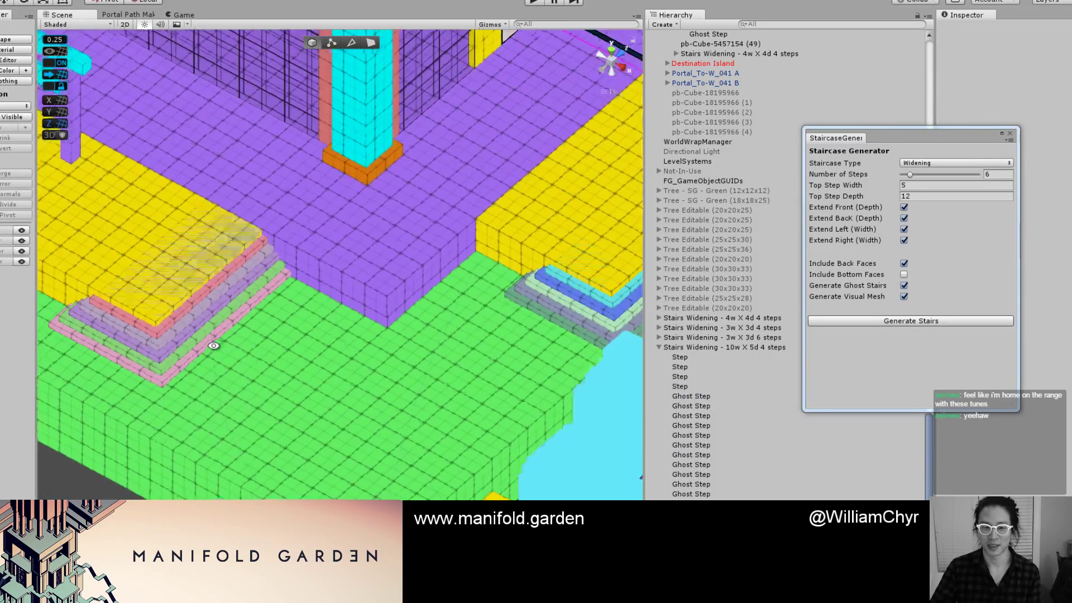
left_click(175, 315)
left_click(720, 550)
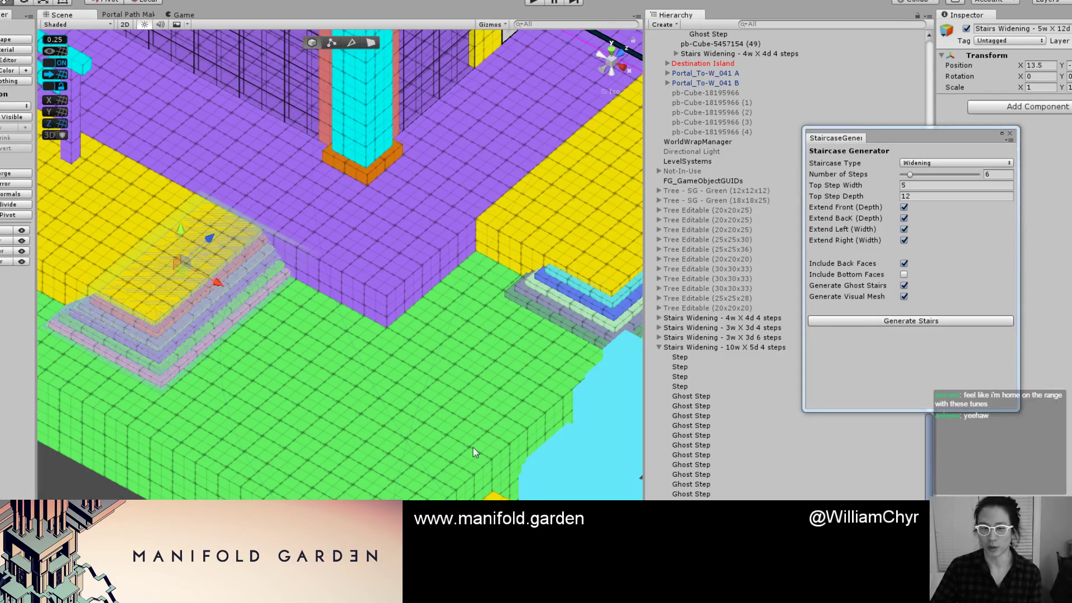
middle_click_drag(258, 324, 378, 387)
left_click_drag(378, 388, 428, 352, "alt")
scroll(399, 355, "up", 1)
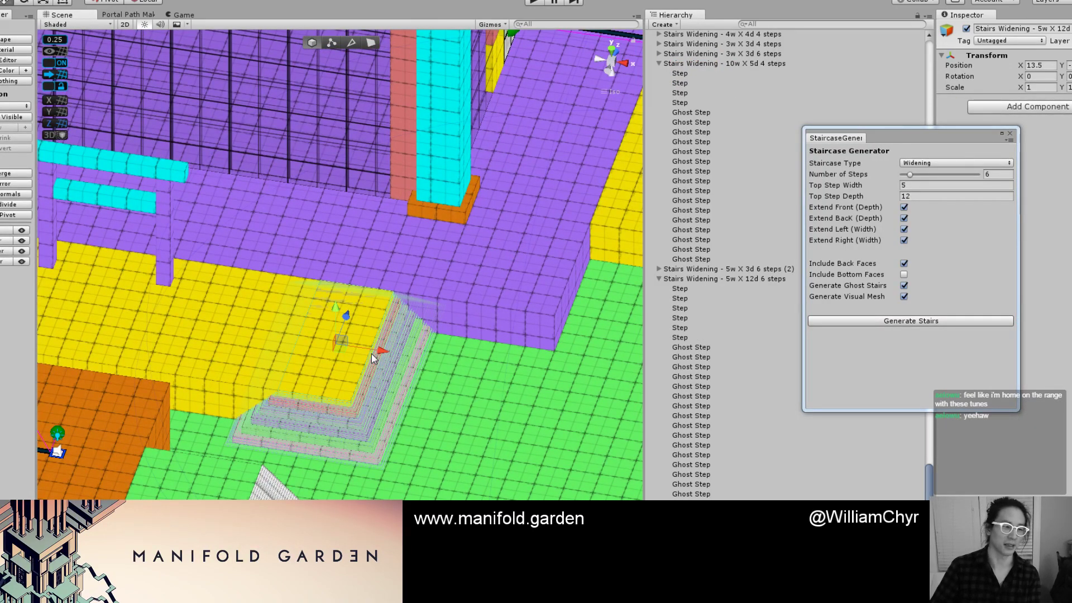
key("e")
key("w")
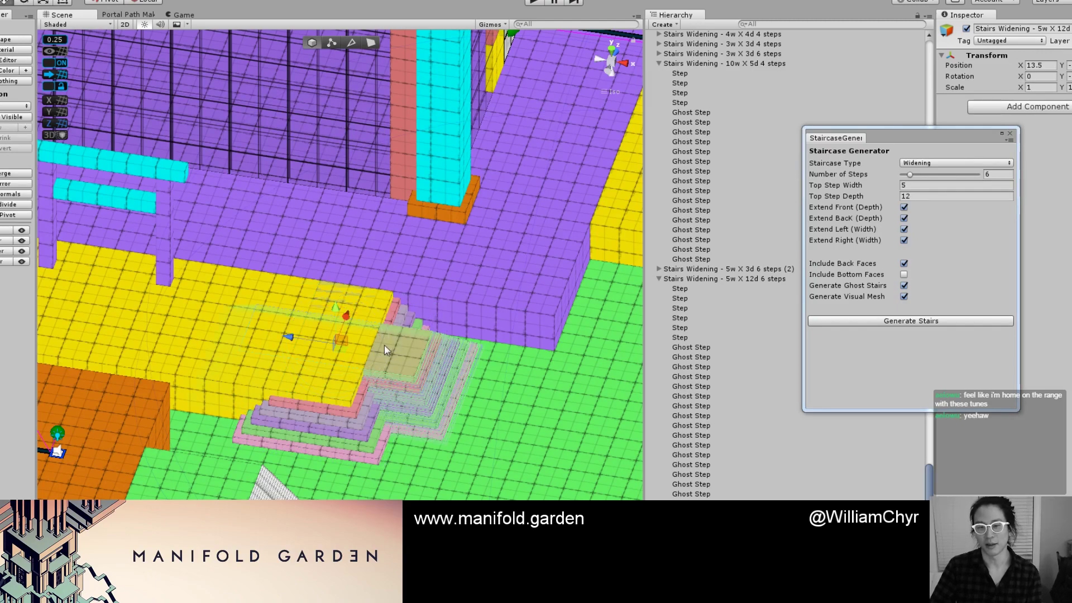
Move the rotated 12-deep staircase copy to X 21 so it sits at the purple floor's corner.
left_click_drag(338, 329, 547, 324)
key("f")
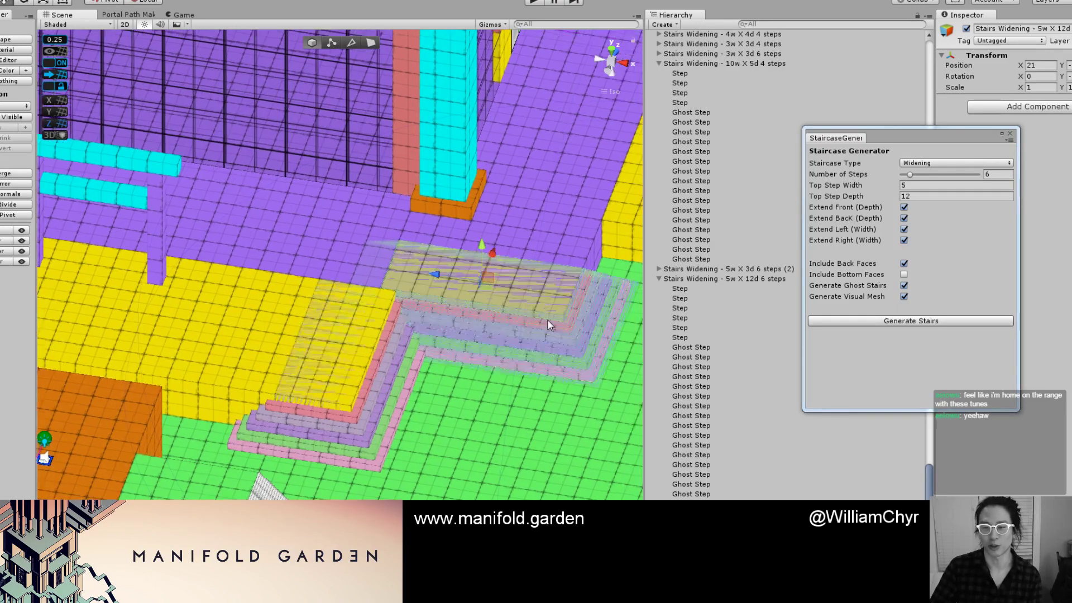
left_click_drag(336, 333, 267, 359, "alt")
middle_click_drag(380, 357, 252, 359)
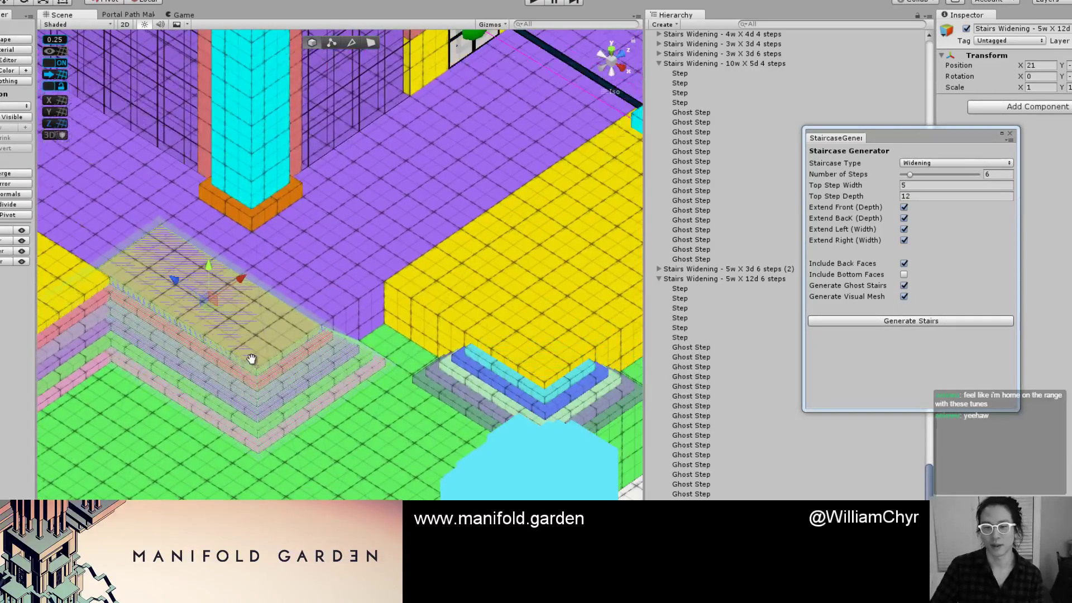
Extend the green floor block by pulling its end face outward beyond the far staircase, and recentre the block's pivot.
left_click_drag(251, 359, 375, 340, "alt")
middle_click_drag(375, 339, 312, 392)
left_click_drag(312, 392, 423, 396, "alt")
key("g")
left_click(433, 406)
left_click_drag(475, 428, 572, 430)
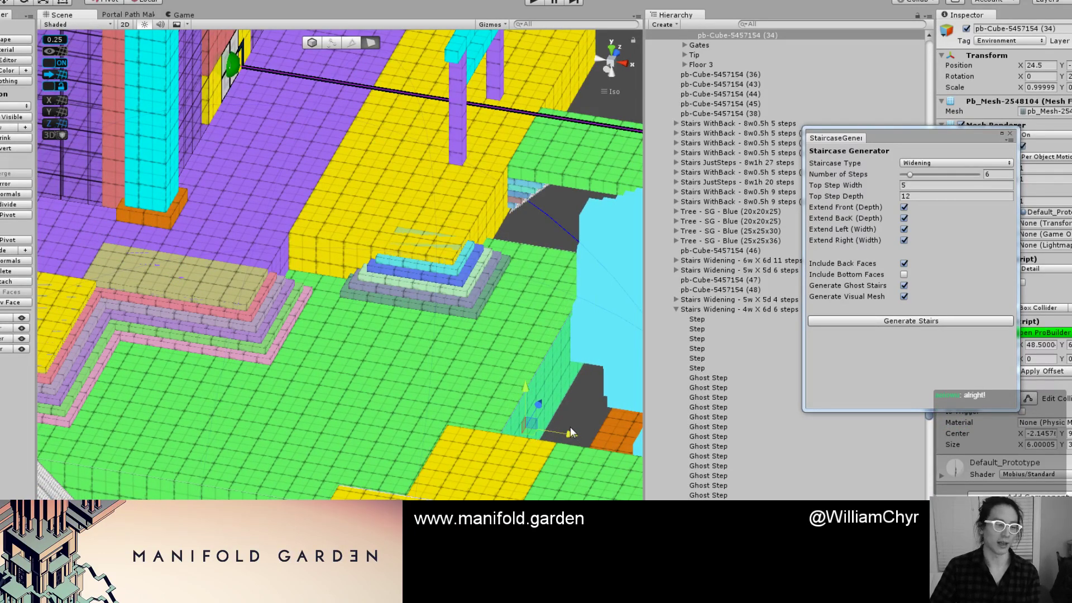
key("ctrl+j")
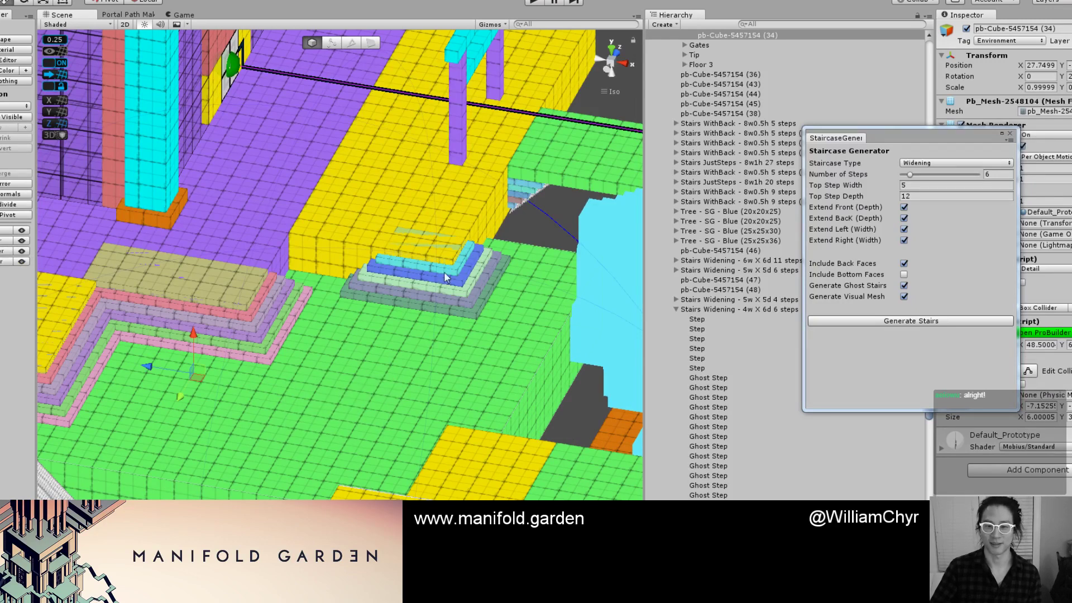
Delete the small 5w X 3d staircase at the far yellow block's corner.
left_click(443, 271)
right_click(697, 555)
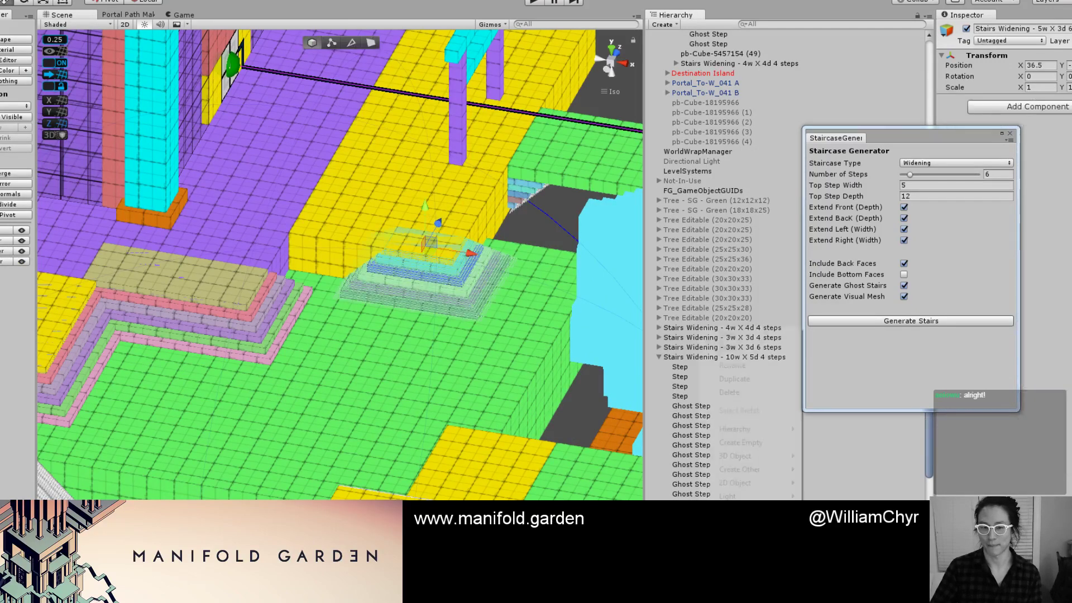
left_click(718, 393)
Duplicate the whole 5w X 12d staircase at the purple floor's corner and move the copy to X 33, wrapping the far yellow block's corner.
left_click_drag(382, 304, 284, 368, "alt")
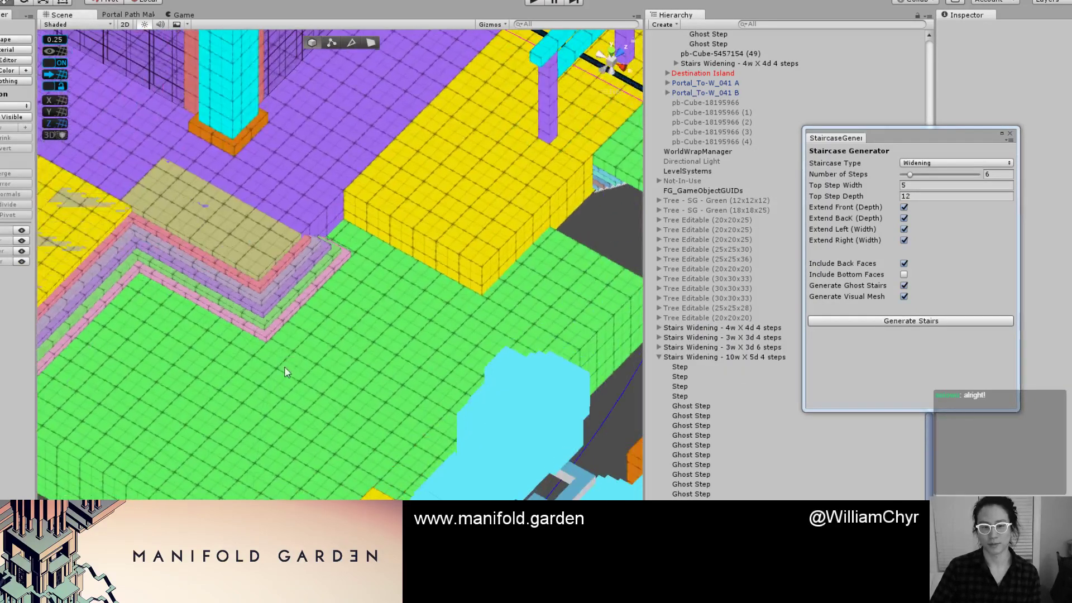
left_click(276, 270)
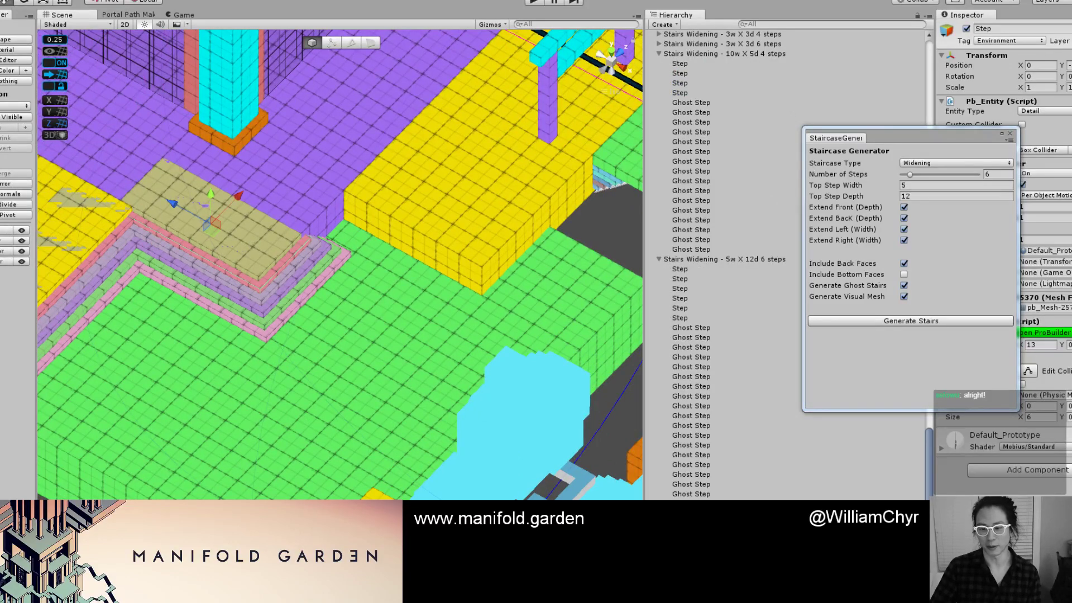
left_click(697, 561)
left_click_drag(216, 306, 300, 326, "alt")
key("ctrl+d")
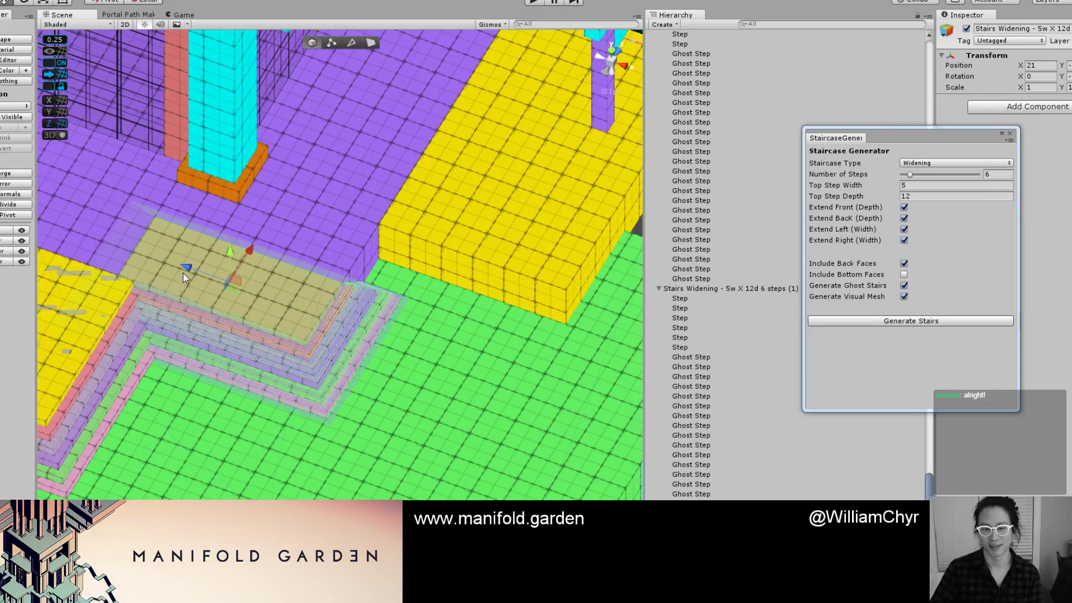
left_click_drag(186, 270, 474, 394)
left_click_drag(501, 356, 580, 263)
middle_click_drag(580, 263, 517, 269)
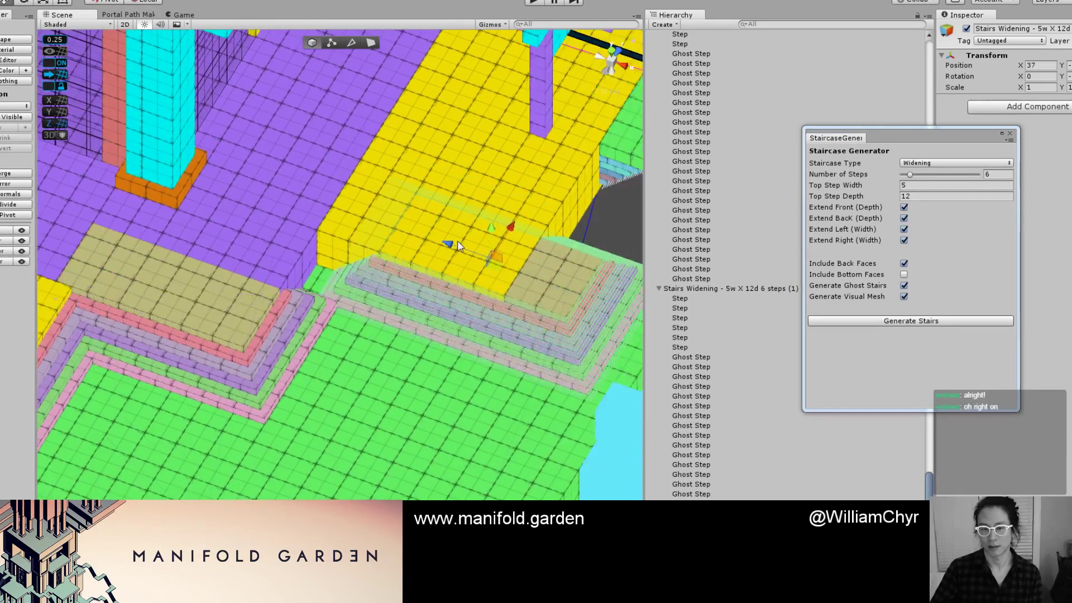
left_click_drag(451, 247, 389, 241)
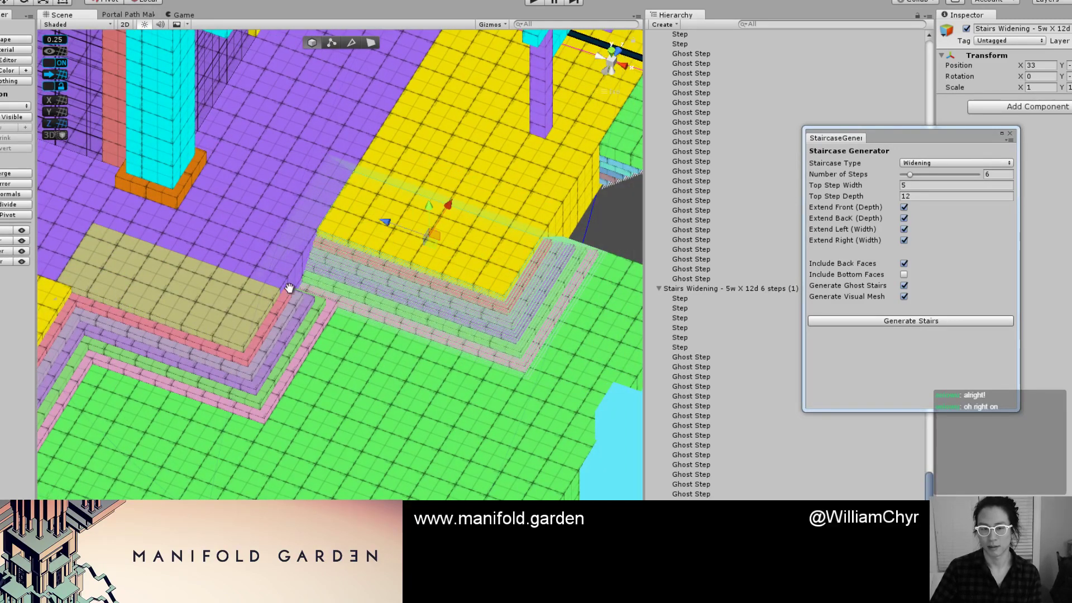
Generate a new 6-step widening staircase with a top step width of 10 and a top step depth of 12.
middle_click_drag(259, 313, 404, 323)
left_click(403, 334)
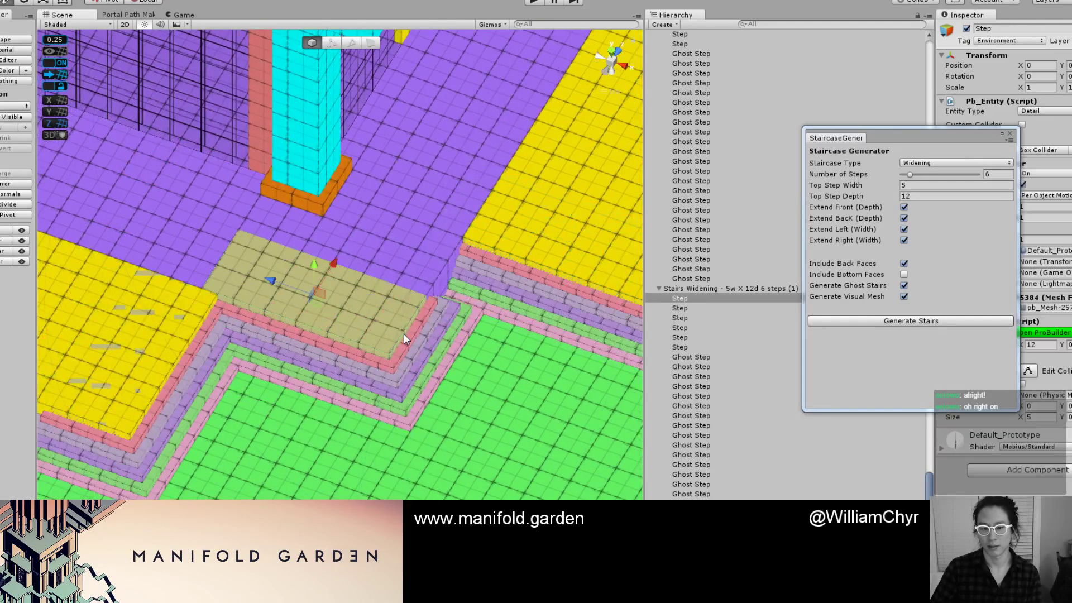
left_click(695, 289)
scroll(473, 257, "up", 2)
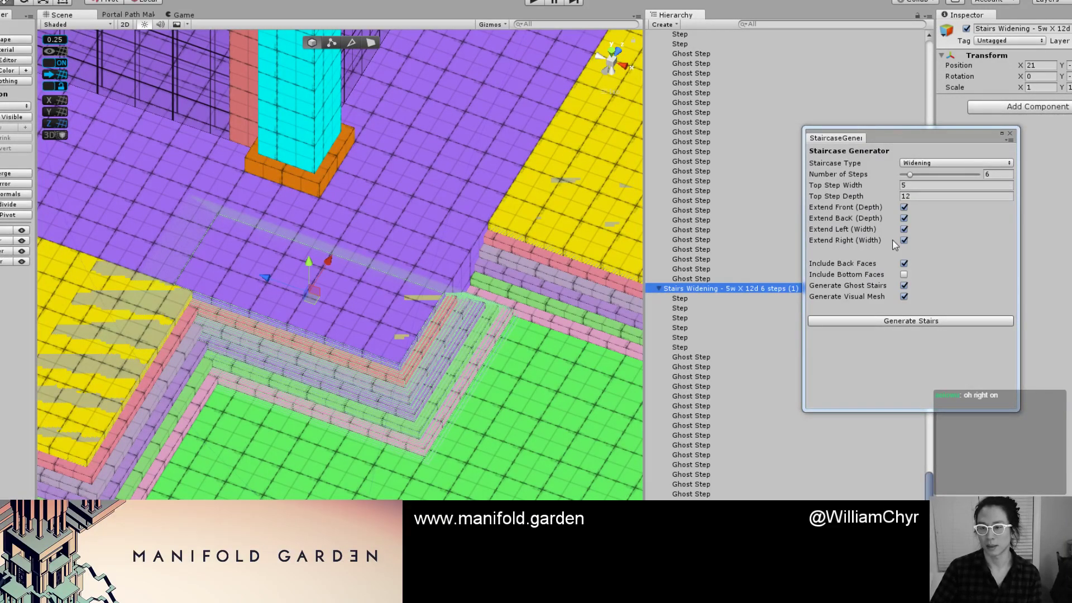
left_click(933, 186)
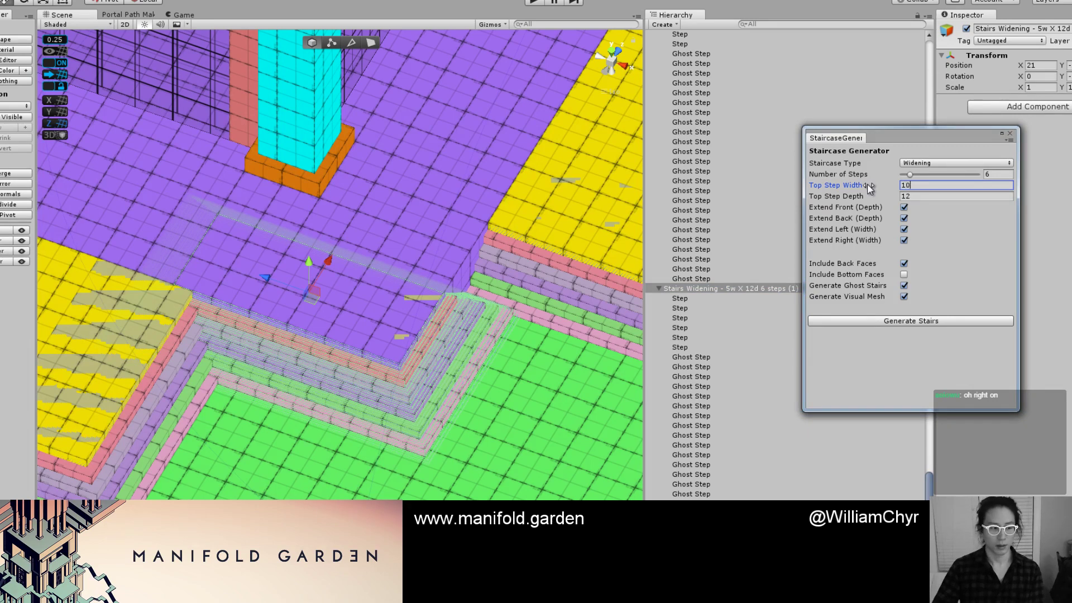
left_click(915, 322)
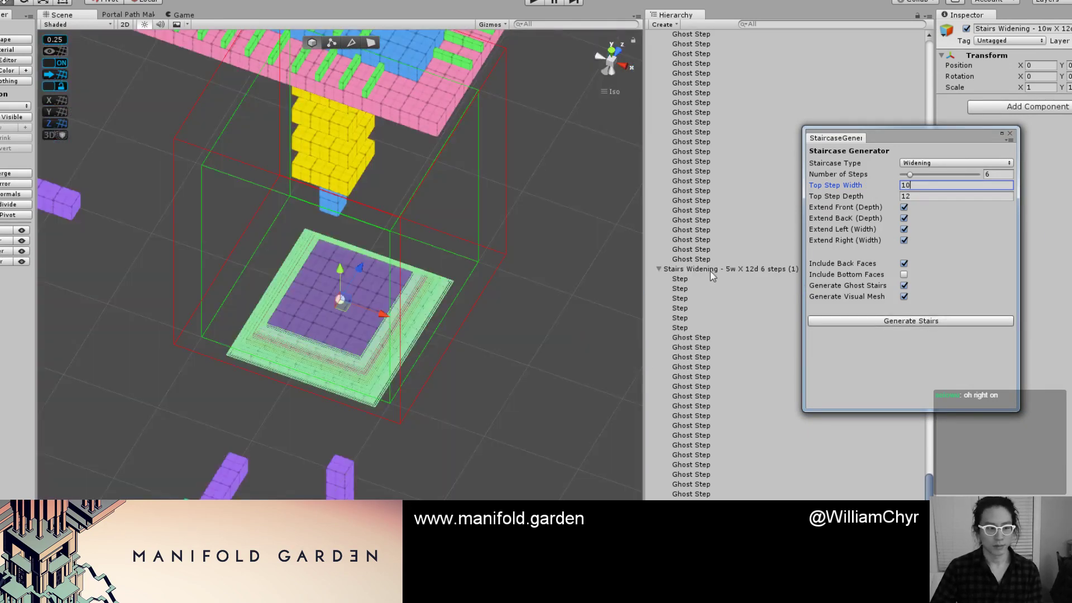
Locate the 5w X 12d staircase at the purple floor's corner, at X 21, and delete it.
left_click(710, 271)
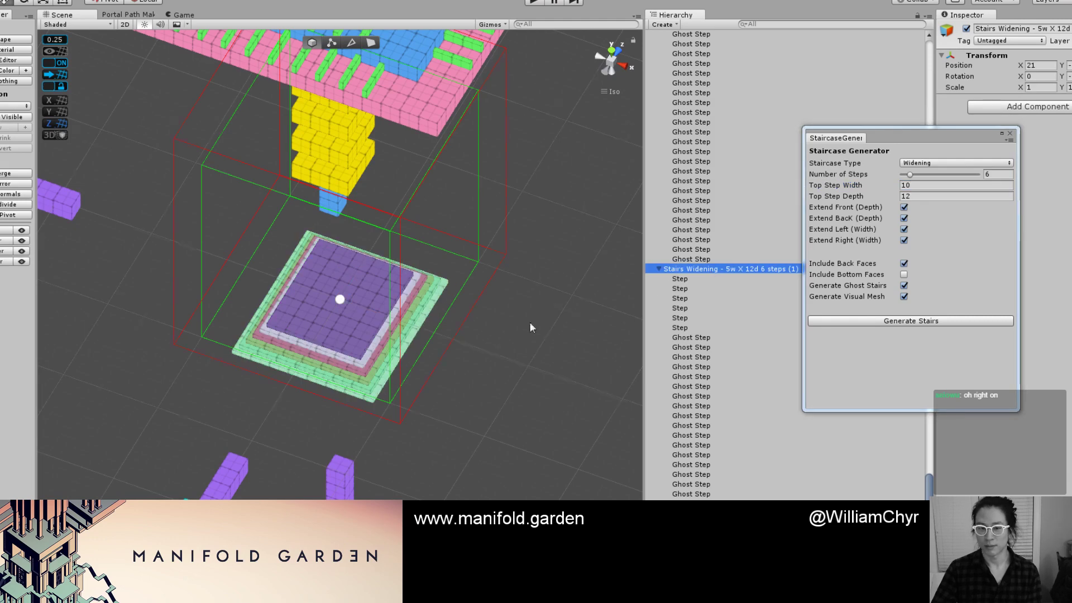
key("f")
scroll(400, 394, "down", 6)
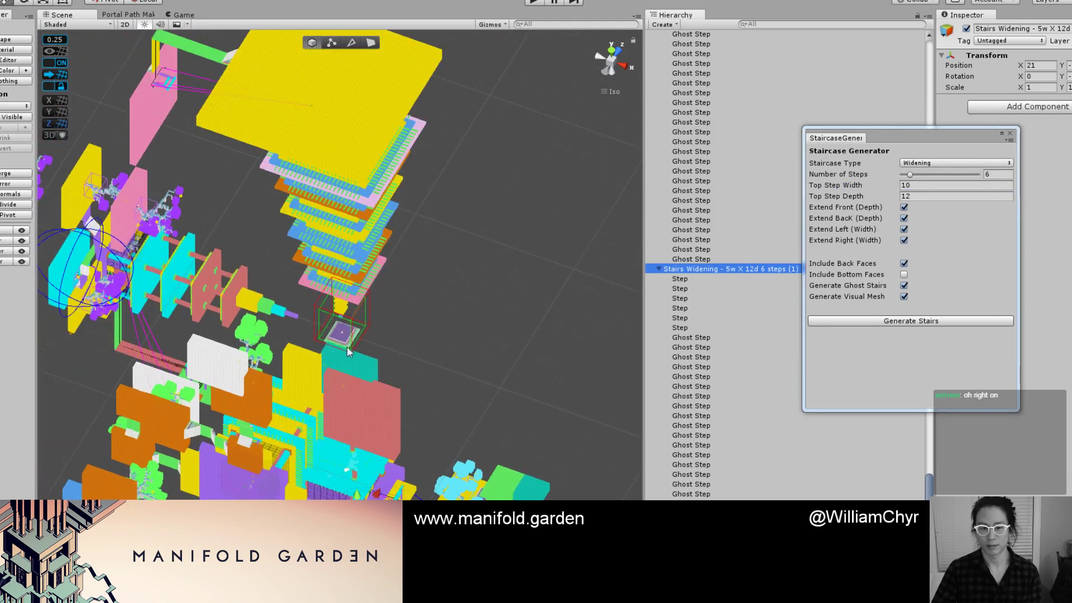
scroll(353, 350, "up", 8)
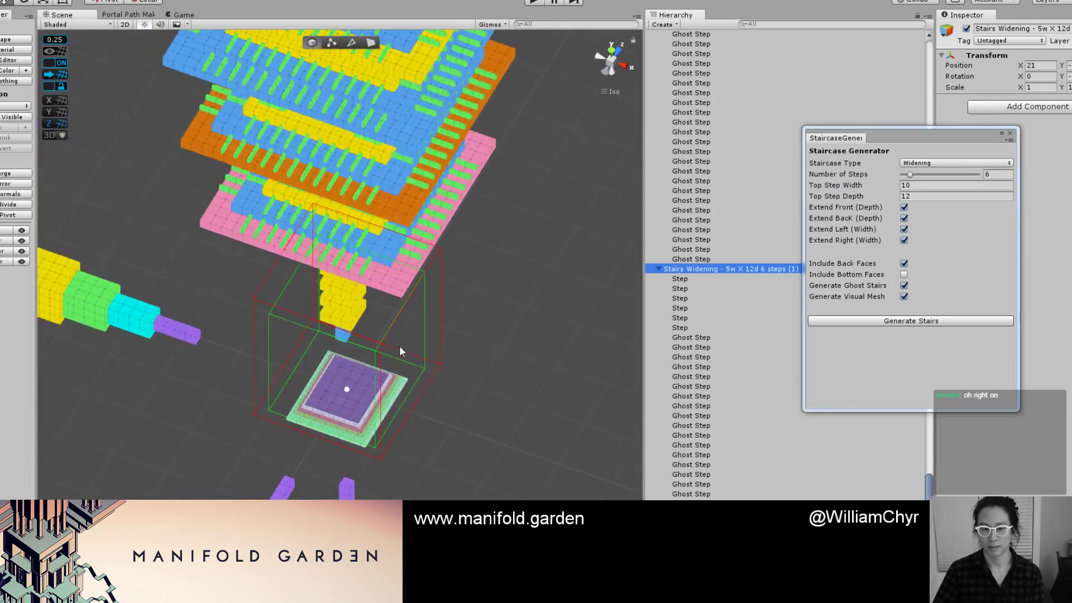
scroll(340, 420, "down", 2)
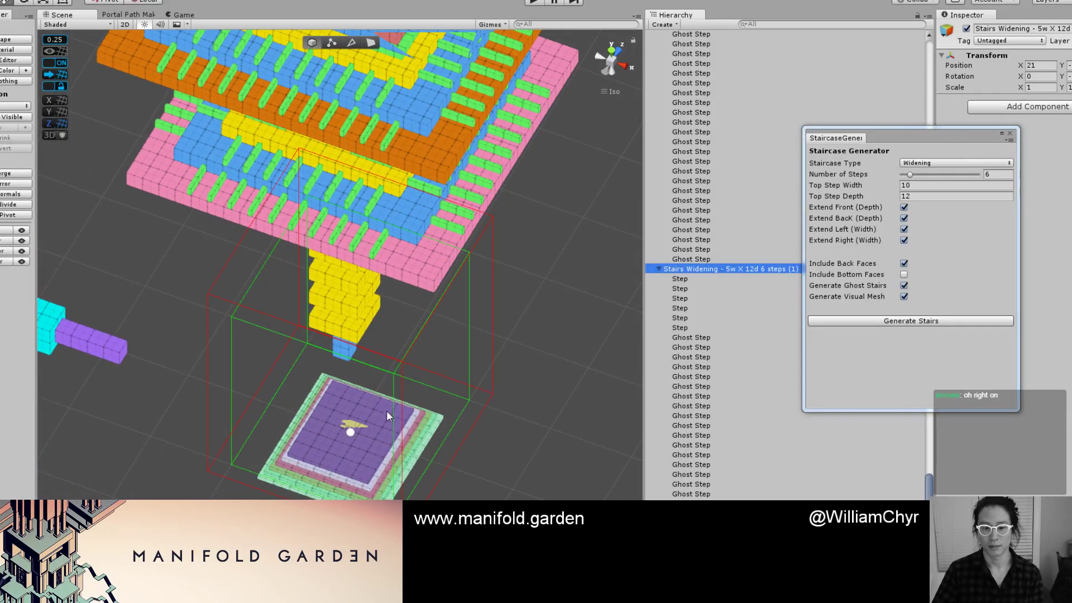
scroll(386, 410, "down", 2)
scroll(374, 441, "down", 8)
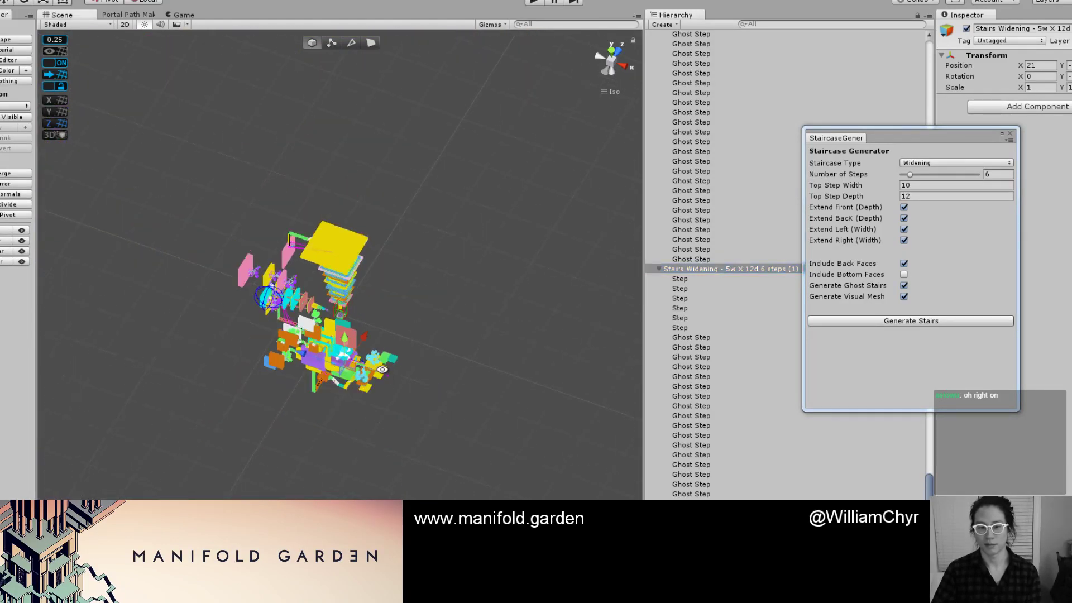
scroll(357, 327, "up", 2)
scroll(357, 322, "up", 3)
scroll(677, 343, "up", 4)
left_click(658, 414)
key("f")
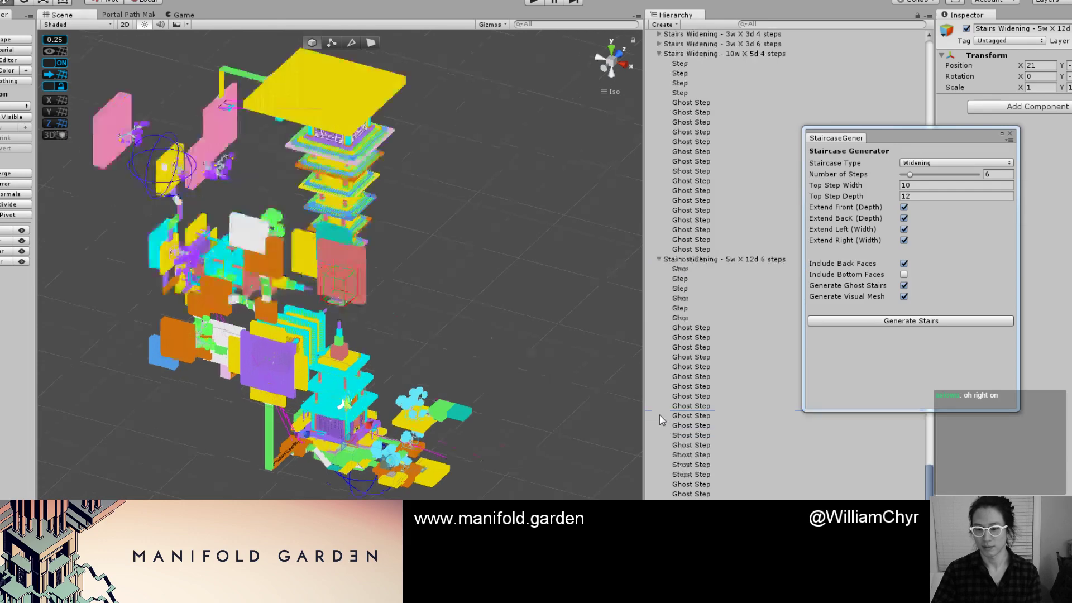
scroll(506, 396, "down", 1)
right_click(718, 329)
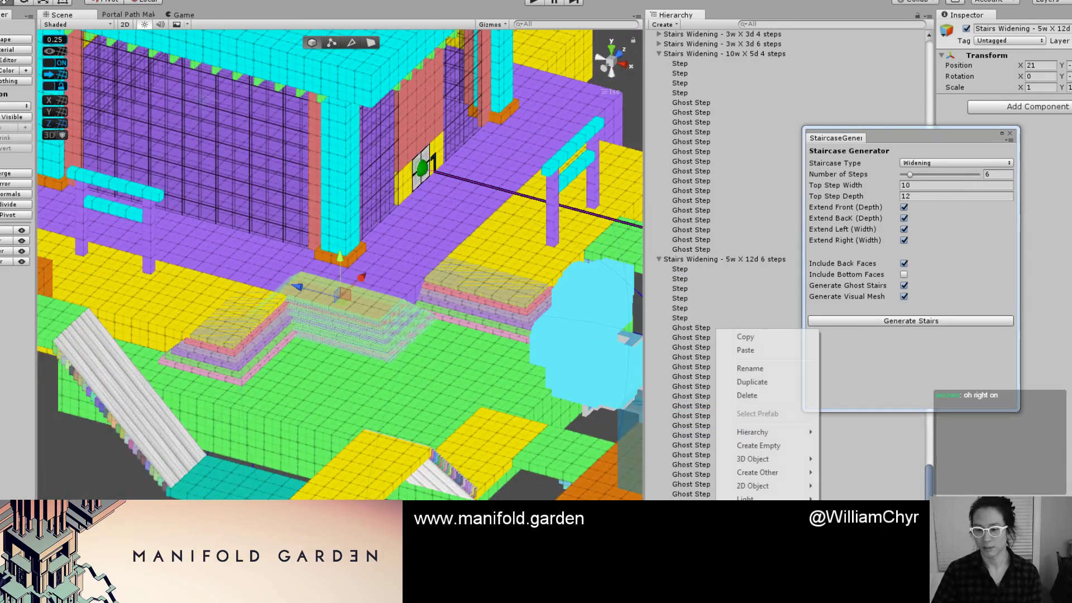
left_click(793, 398)
Move the generated 10w X 12d staircase from the origin down to X 27, next to the purple floor's corner.
left_click(910, 321)
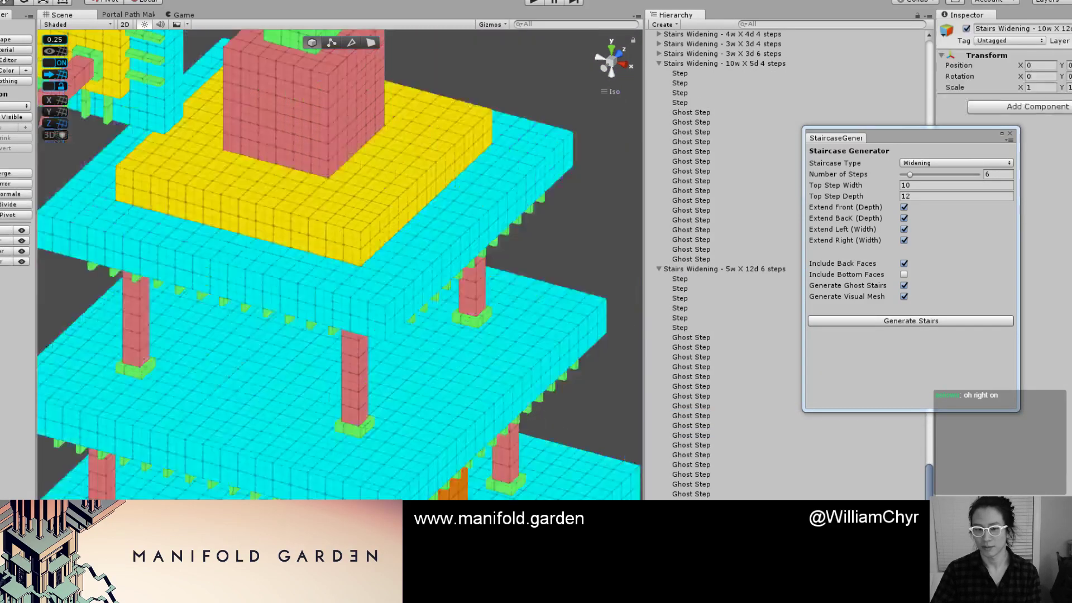
scroll(453, 427, "down", 10)
scroll(291, 366, "down", 10)
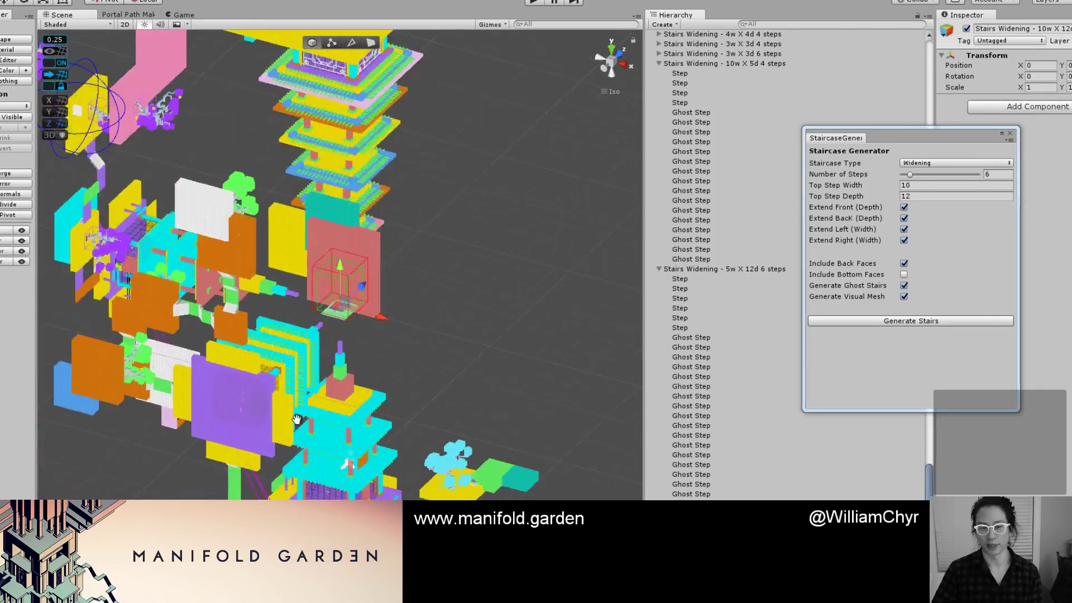
middle_click_drag(303, 326, 323, 256)
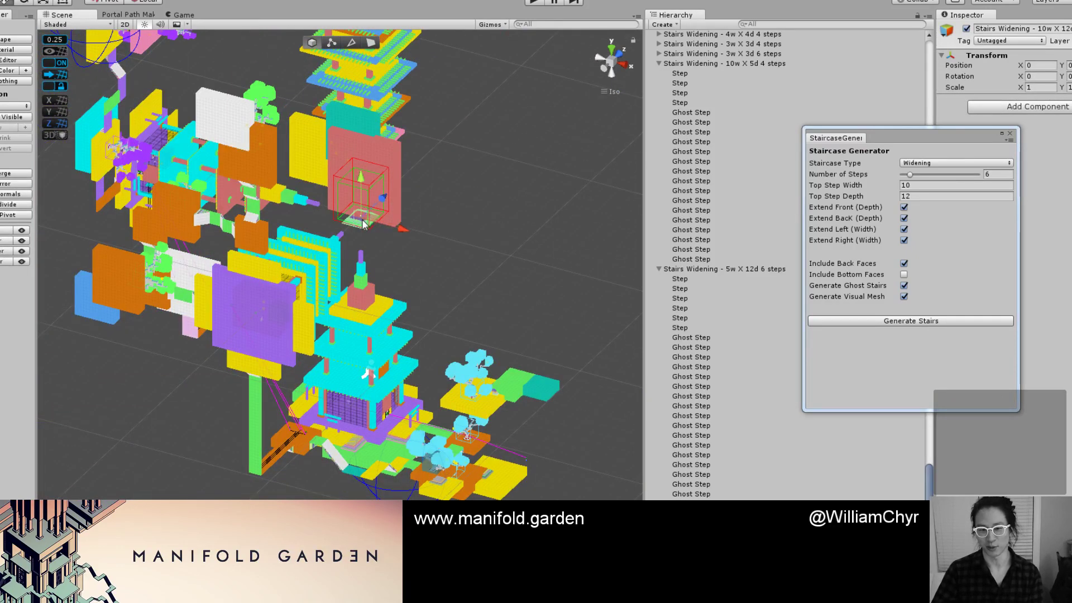
left_click_drag(363, 220, 384, 451)
key("f")
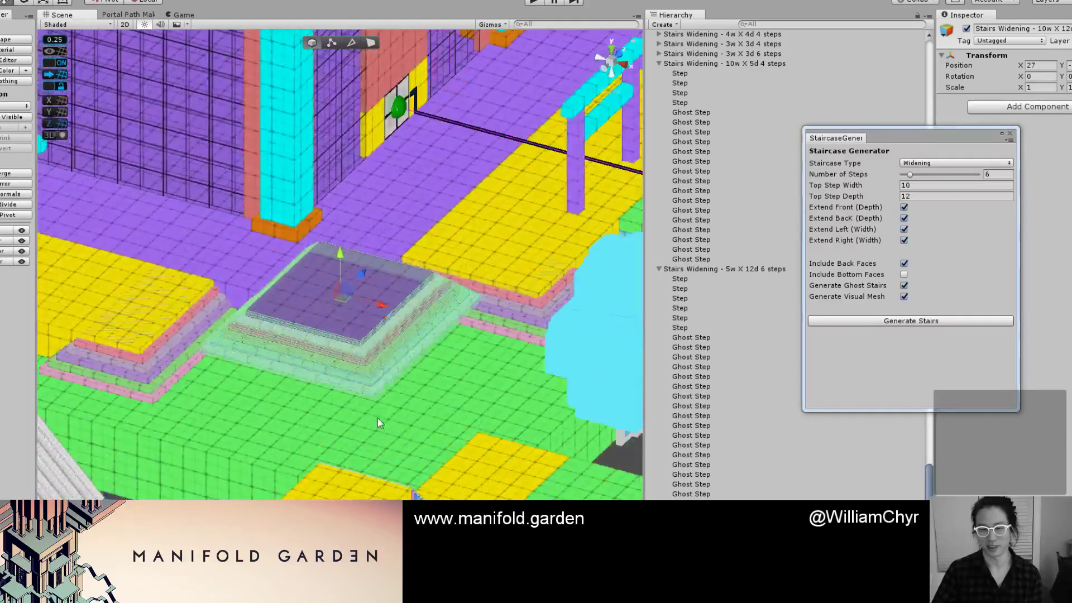
Vertex-snap the 10w X 12d staircase's top corner onto the purple floor's corner, placing it at X 22, and deselect it.
left_click_drag(372, 394, 383, 411, "alt")
key("v")
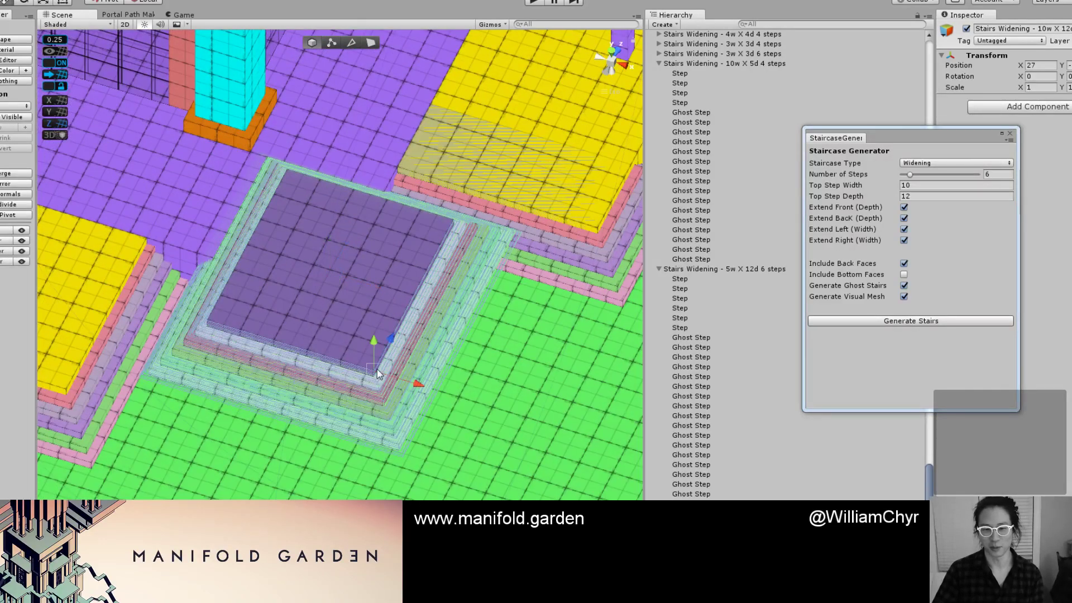
left_click_drag(375, 370, 343, 299)
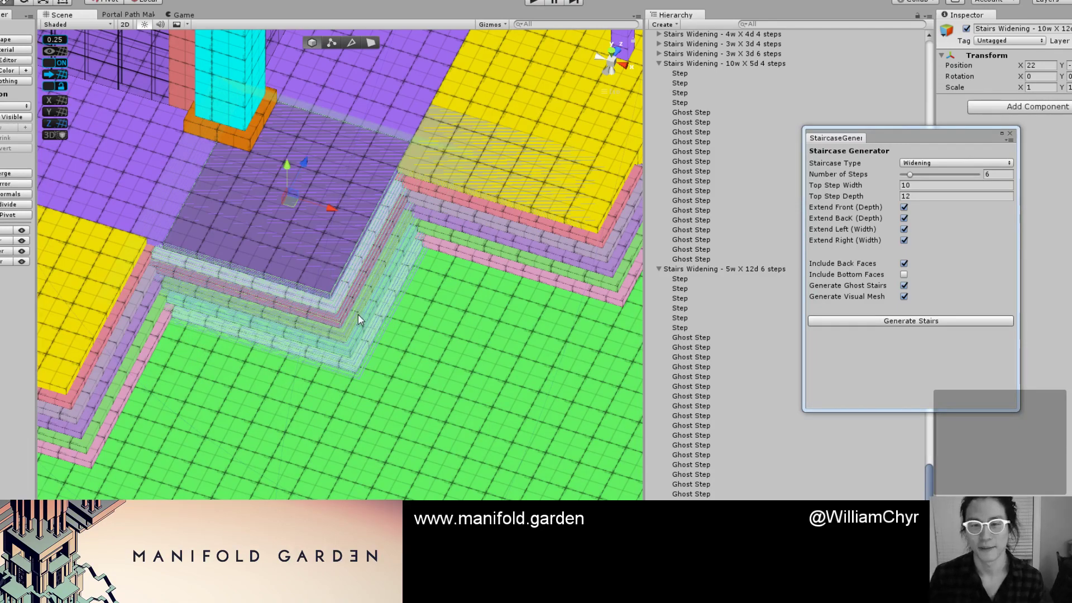
scroll(357, 313, "down", 3)
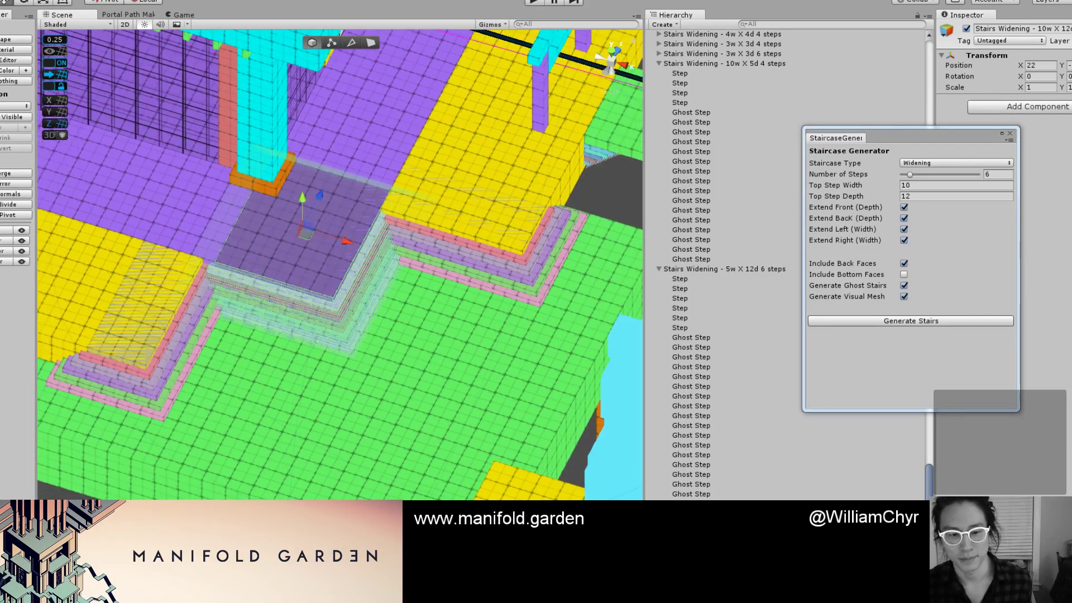
left_click(223, 347)
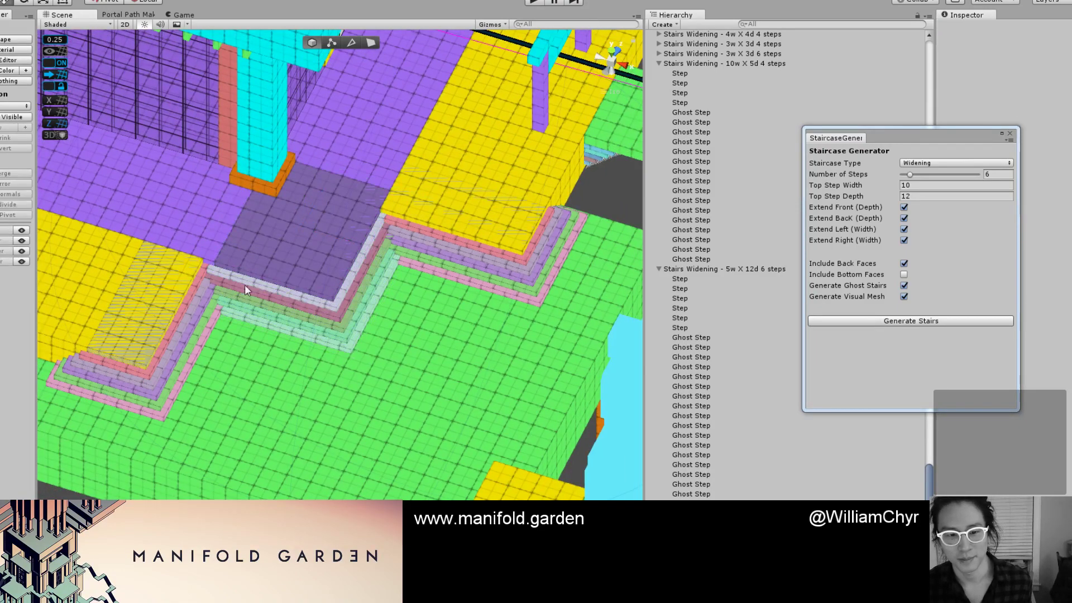
Pull the large green floor's side face slightly toward the narrow green bridge and set the floor's pivot.
left_click_drag(245, 286, 345, 313, "alt")
middle_click_drag(494, 381, 406, 308)
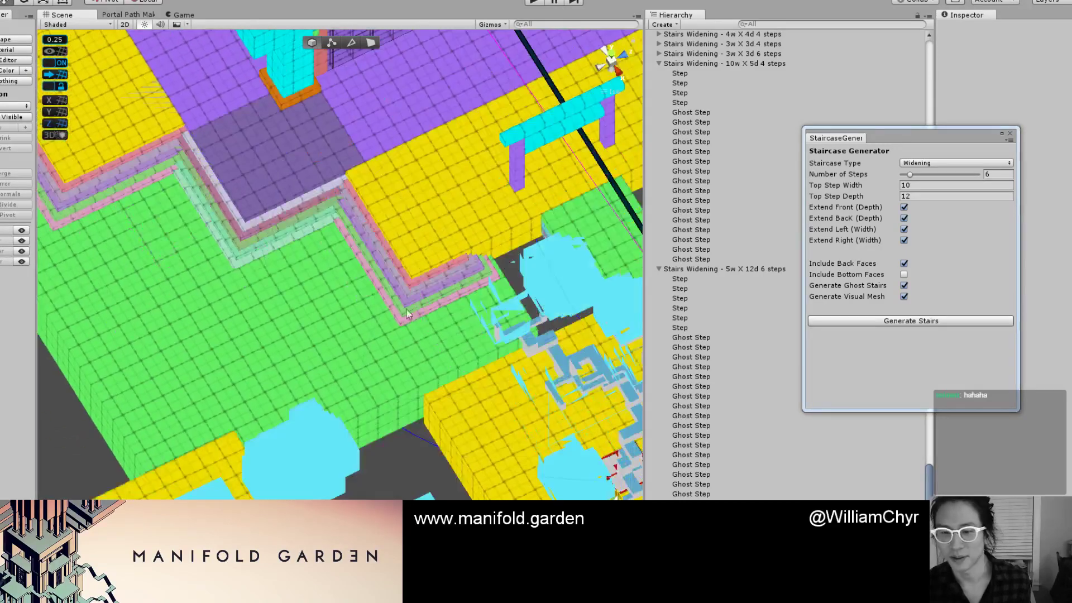
left_click(334, 335)
middle_click_drag(225, 304, 368, 317)
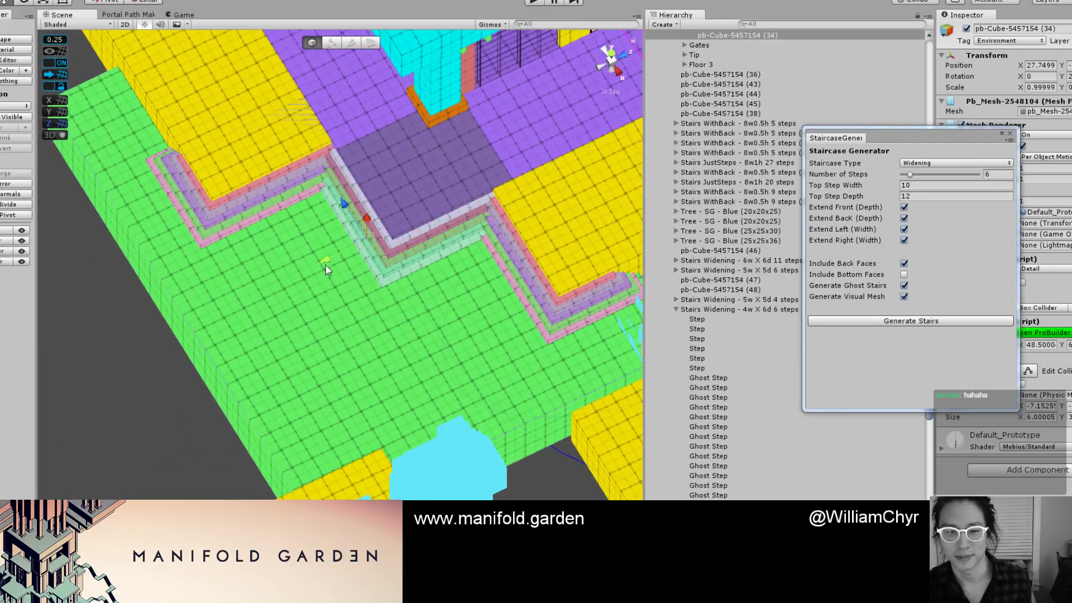
scroll(339, 263, "down", 5)
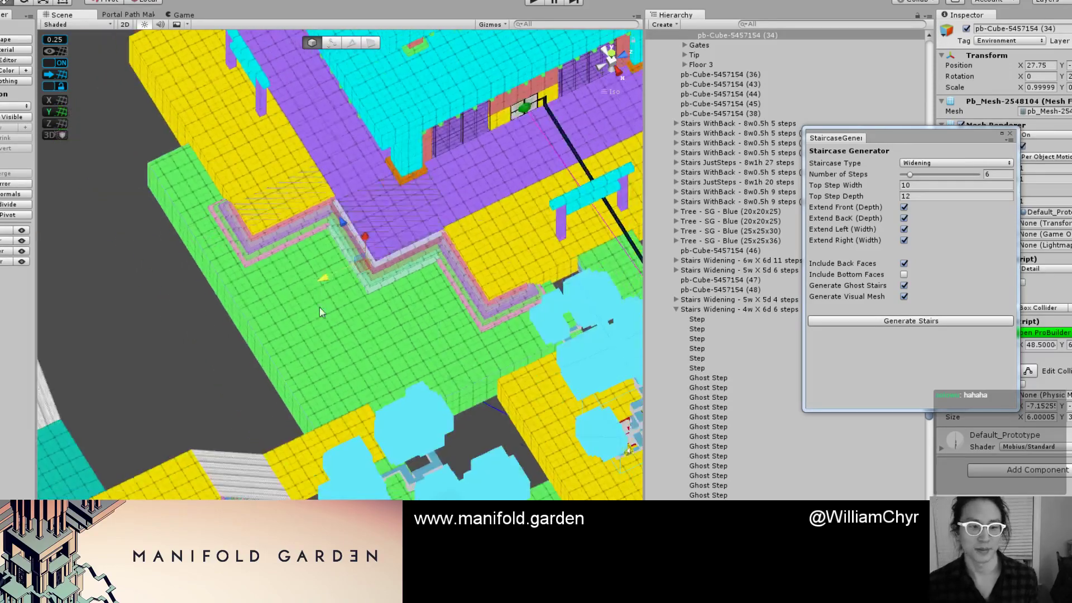
scroll(312, 329, "down", 5)
left_click_drag(303, 349, 391, 335, "alt")
scroll(424, 279, "up", 5)
middle_click_drag(447, 251, 462, 242)
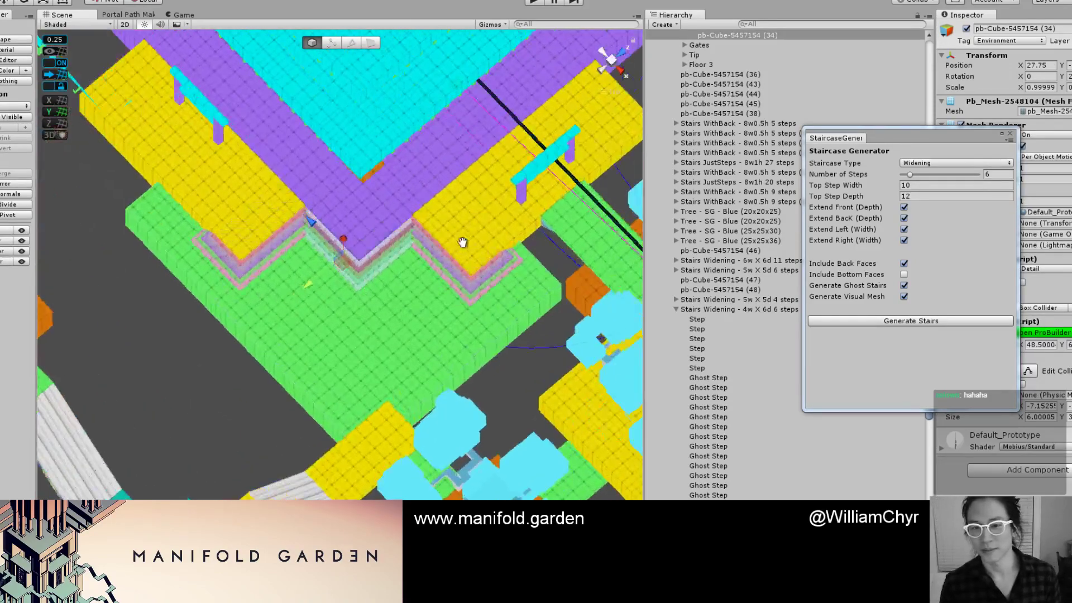
left_click_drag(606, 254, 346, 312, "alt")
middle_click_drag(357, 346, 313, 291)
left_click_drag(335, 334, 258, 280, "alt")
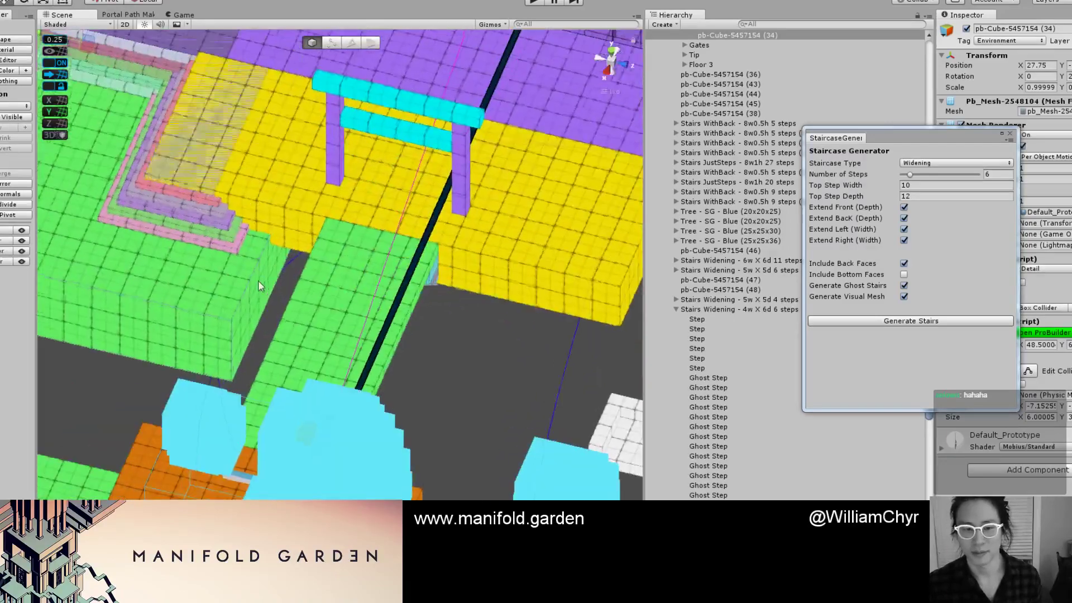
key("g")
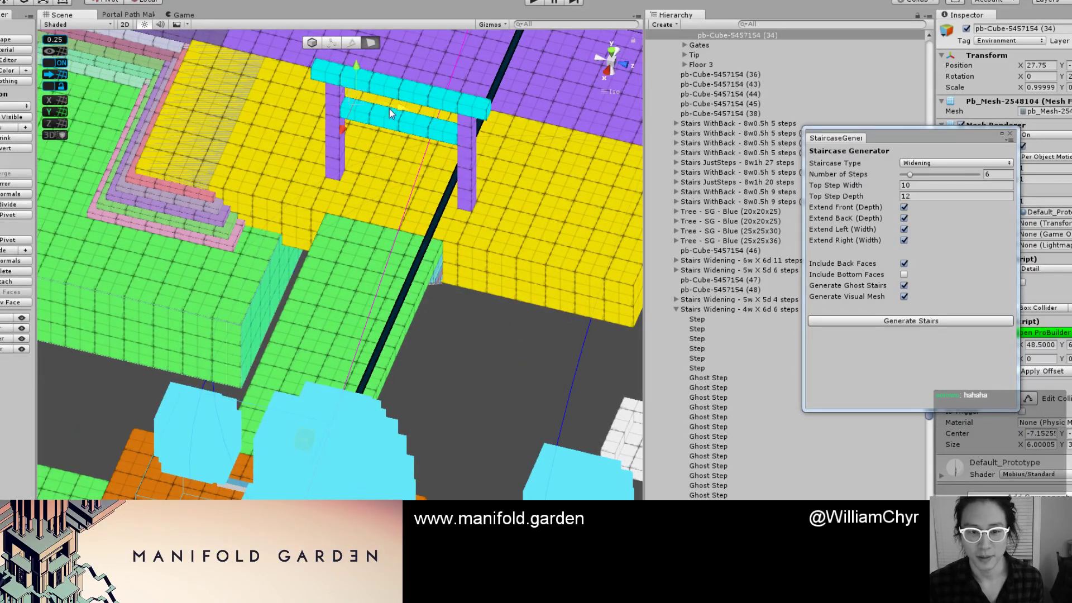
key("g")
key("ctrl+j")
Deselect the green floor and examine the temple base and its corner staircases from several angles.
scroll(391, 179, "down", 10)
middle_click_drag(168, 218, 215, 293)
scroll(214, 293, "up", 5)
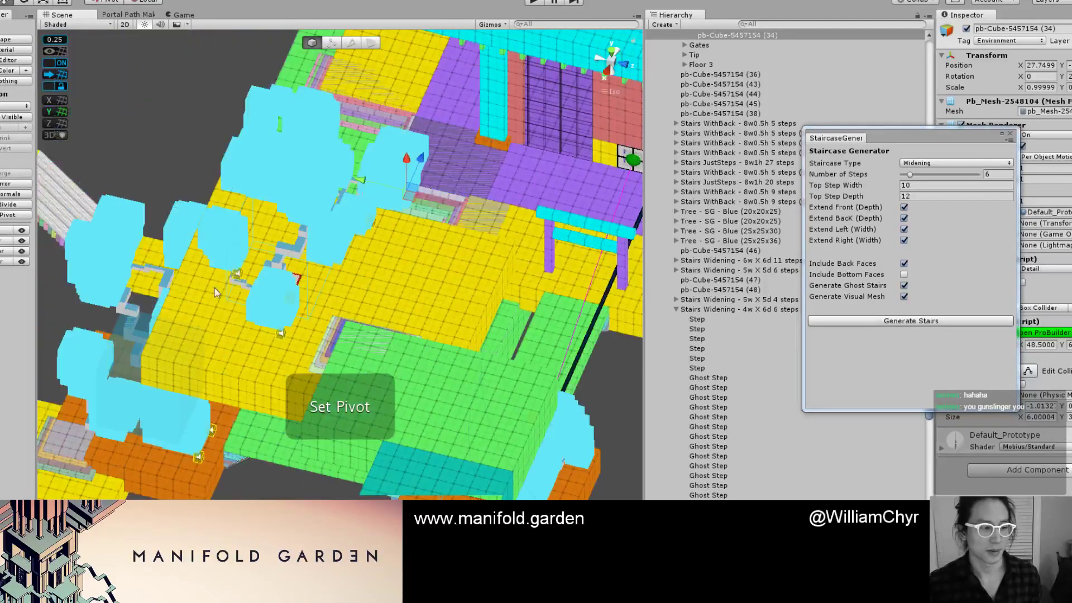
left_click_drag(214, 288, 424, 279, "alt")
left_click_drag(129, 260, 215, 378, "alt")
left_click(246, 388)
scroll(421, 378, "up", 5)
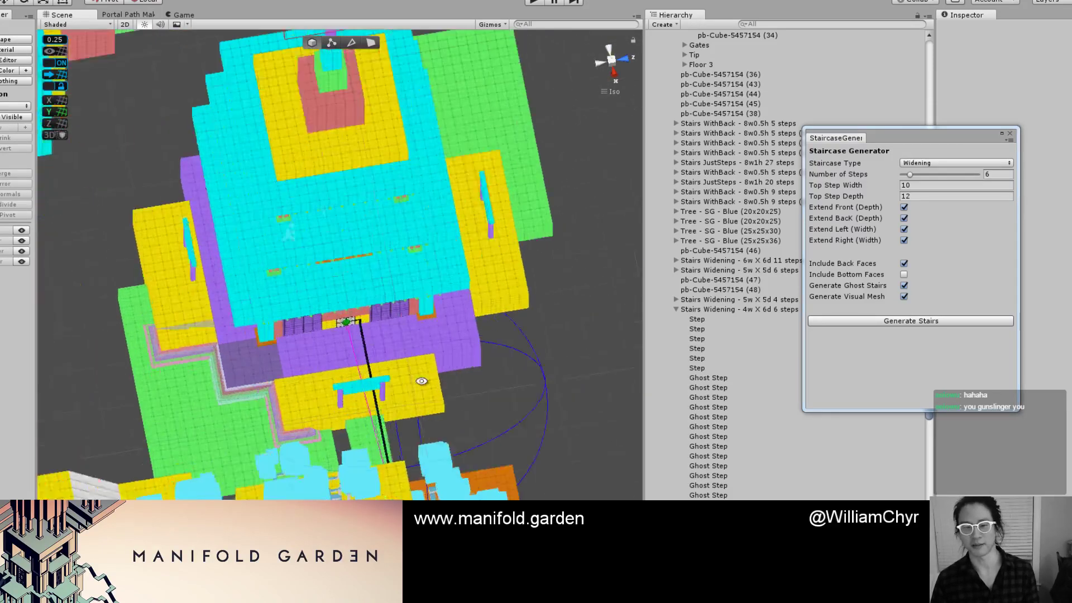
left_click_drag(421, 378, 213, 353, "alt")
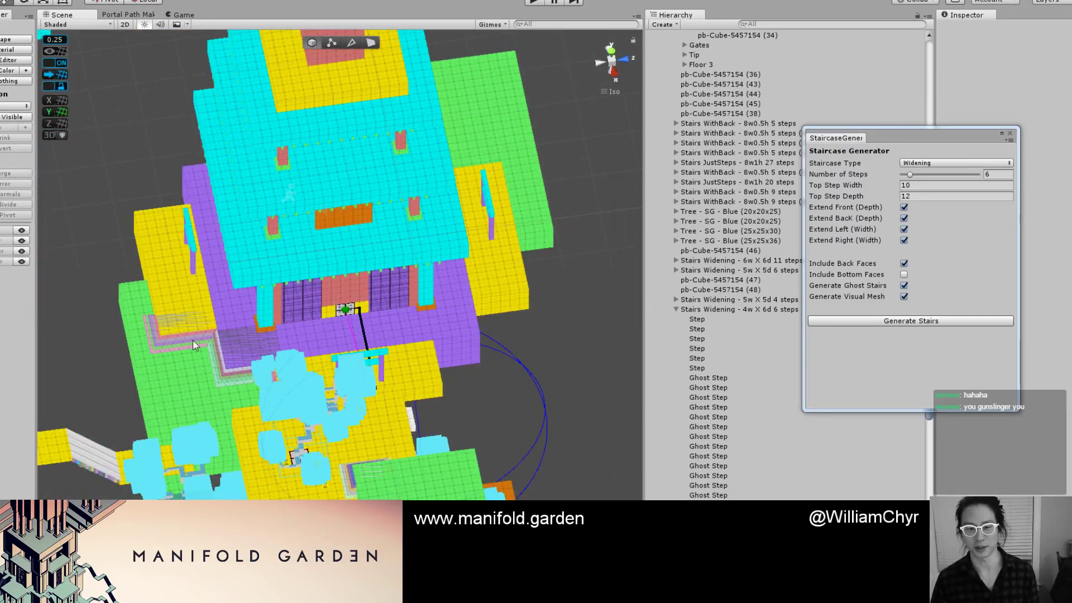
Select both large green floors of the temple base and locate them in the scene hierarchy.
left_click(192, 340)
left_click(216, 296)
left_click(181, 307)
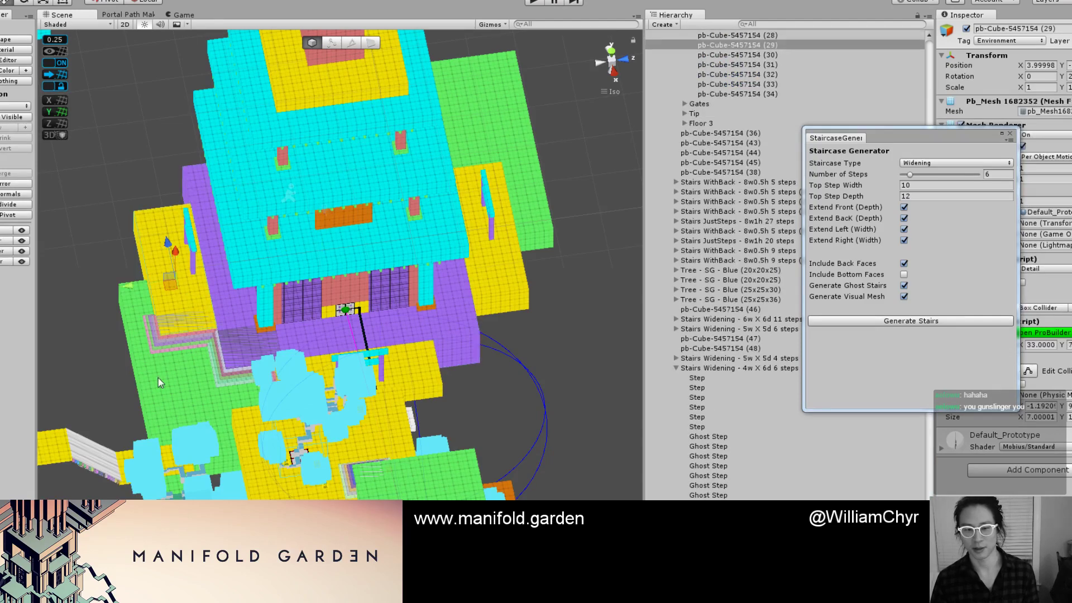
left_click(158, 377)
left_click(533, 96, "shift")
scroll(742, 223, "up", 10)
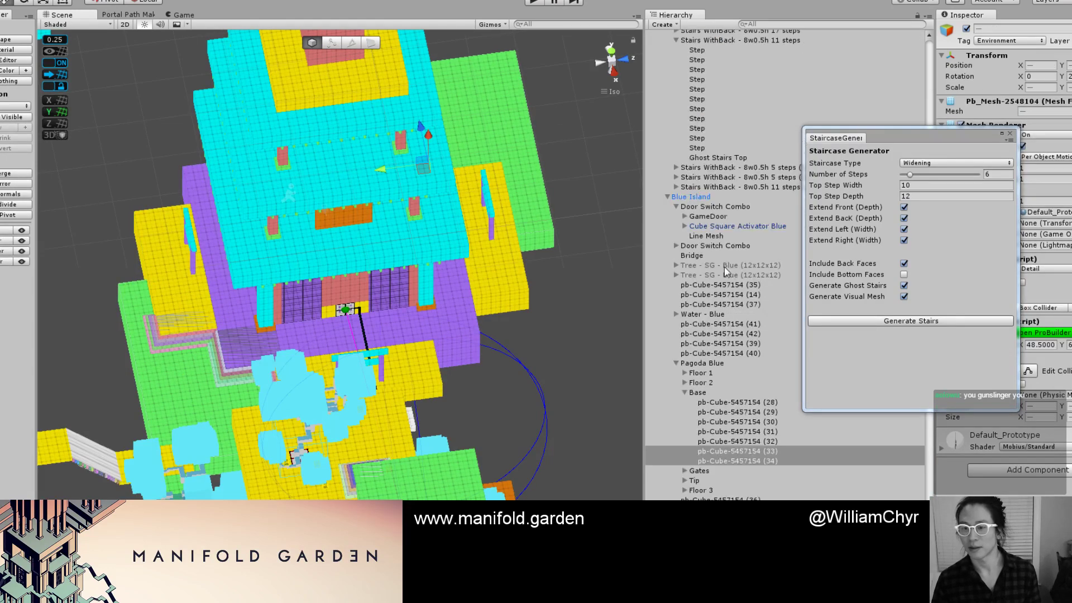
Move the Staircase Generator window clear of the hierarchy and collapse the Pagoda Blue group.
left_click_drag(863, 146, 958, 153)
left_click(704, 364)
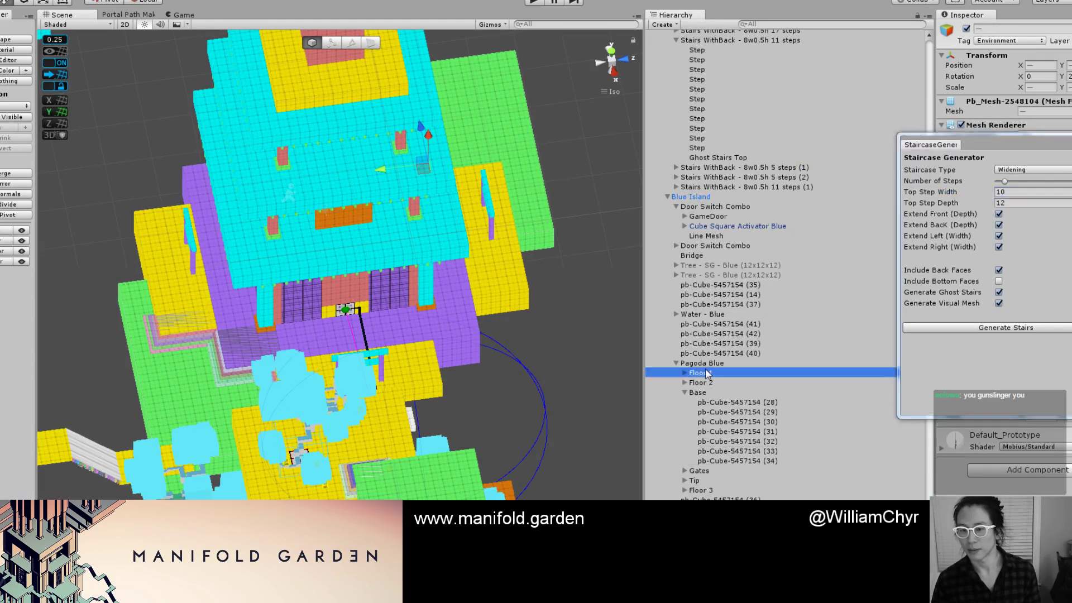
left_click(676, 363)
scroll(303, 369, "up", 2)
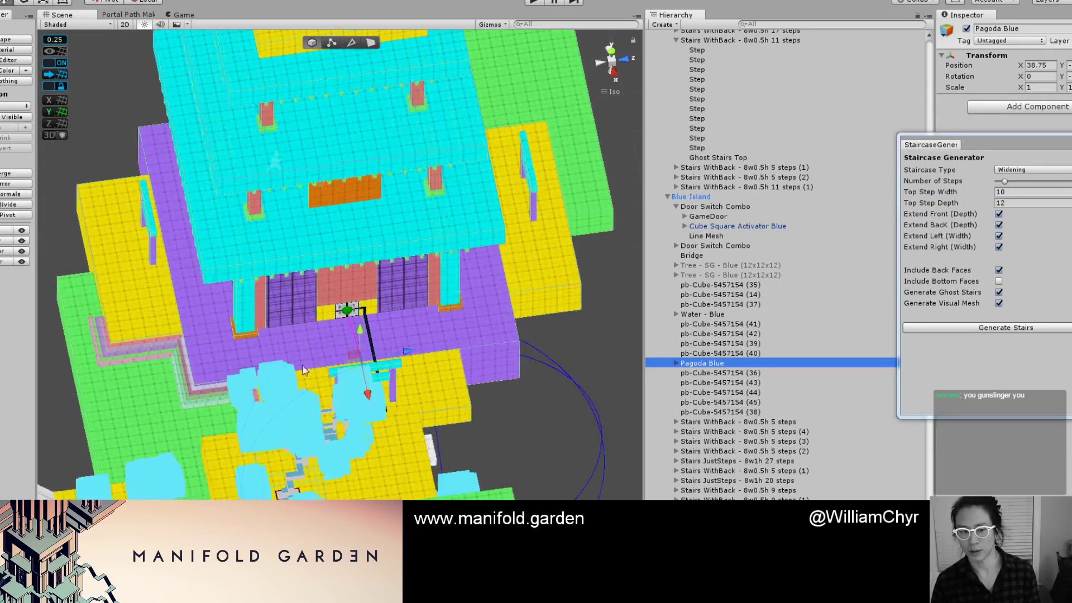
Select the ungrouped 5w X 12d and 10w X 12d widening staircases together as whole objects.
left_click(157, 342)
scroll(689, 419, "down", 2)
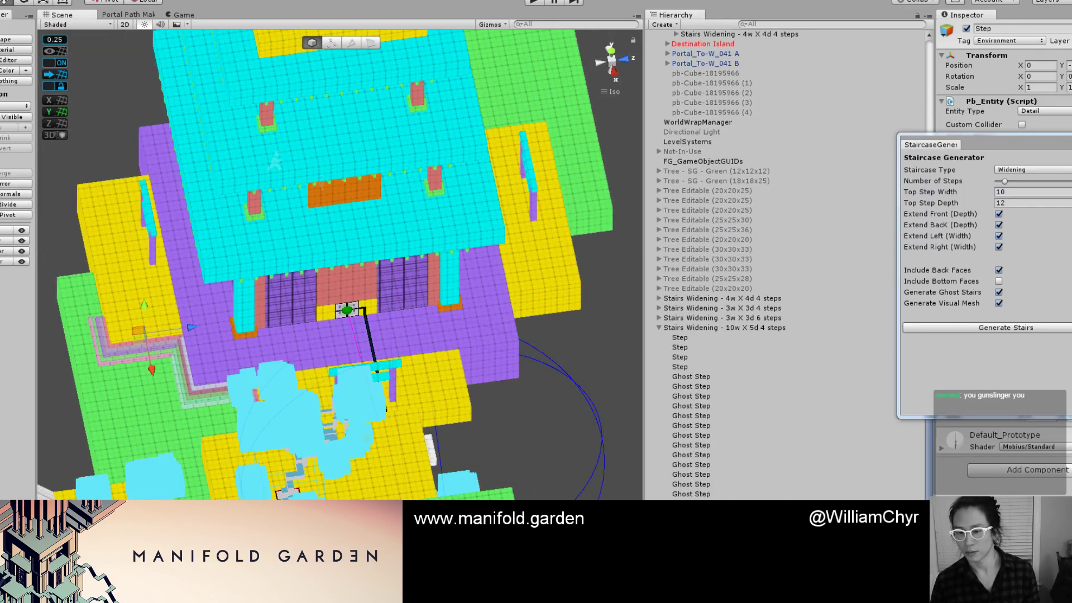
left_click(720, 533)
scroll(720, 533, "down", 7)
scroll(658, 284, "up", 10)
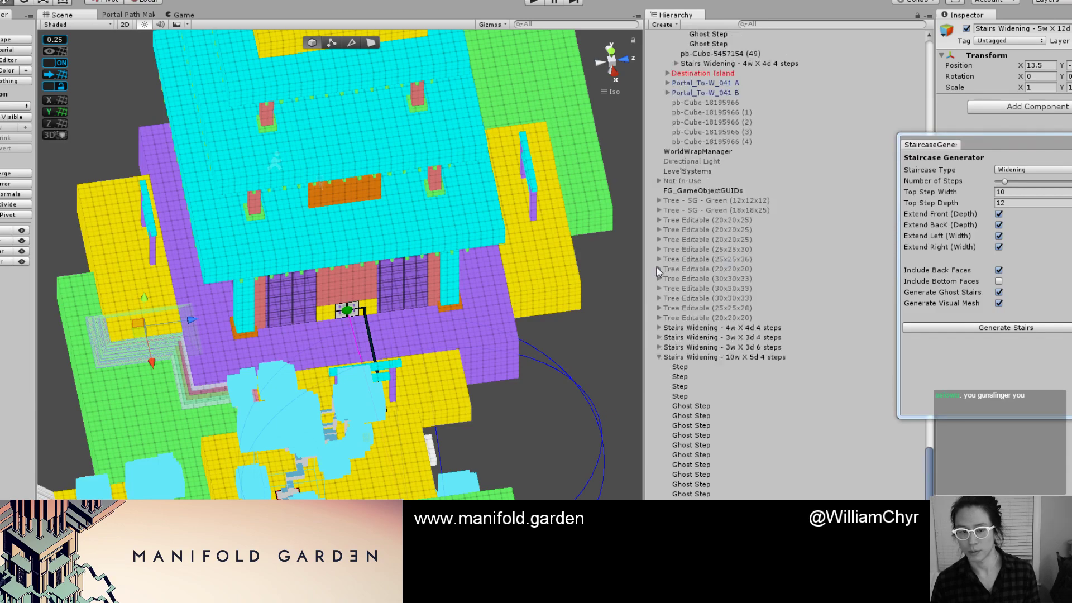
left_click(720, 533, "ctrl")
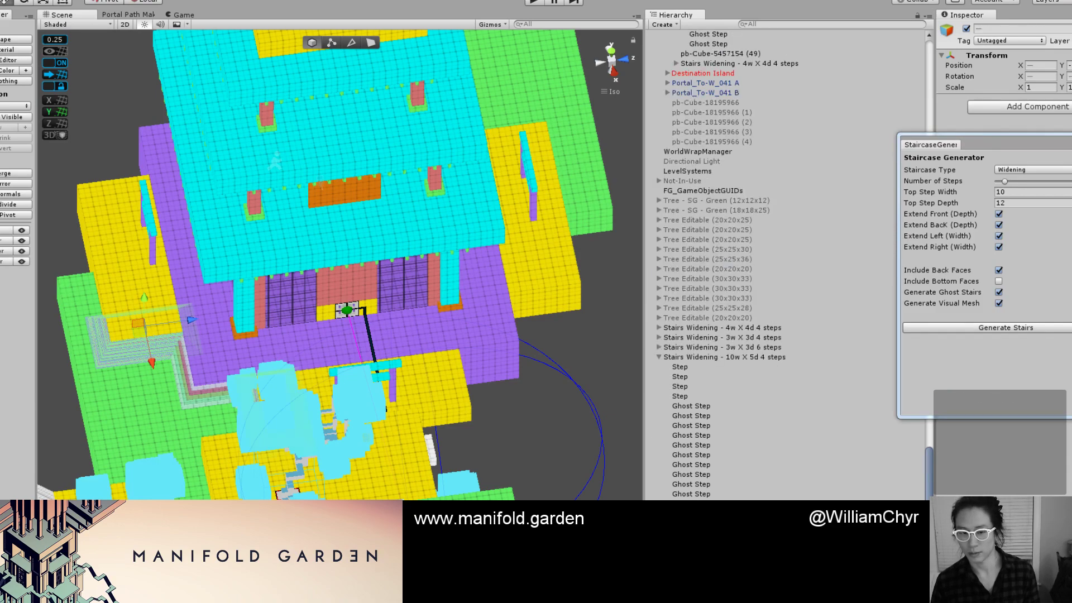
Collapse the 10w X 5d staircase, add it to the selection, and parent the selected staircases under Blue Island.
left_click_drag(240, 391, 530, 287, "alt")
middle_click_drag(341, 355, 403, 393)
left_click_drag(404, 393, 611, 388, "alt")
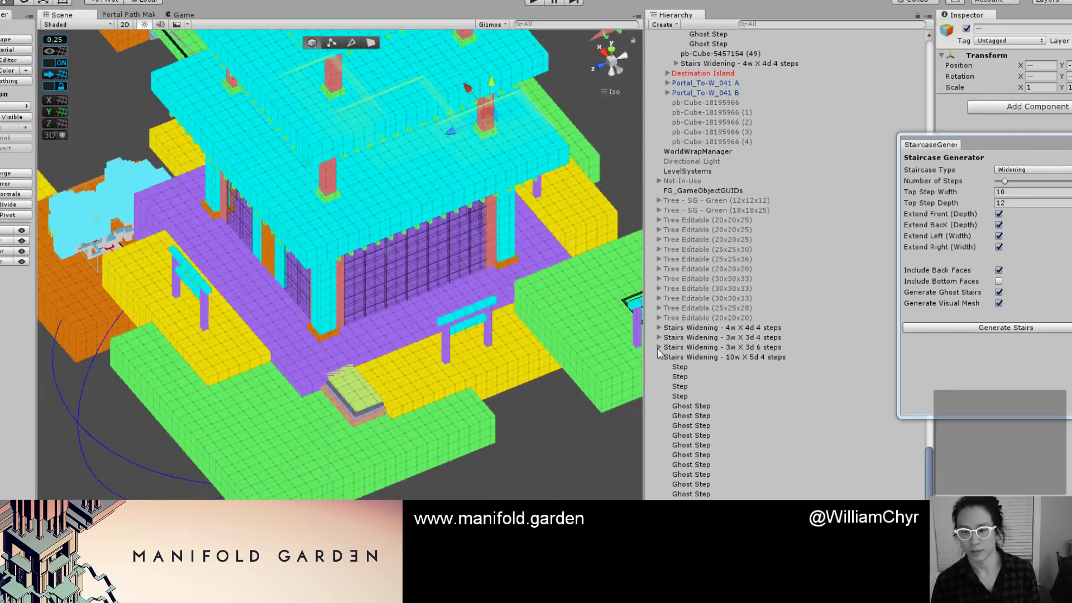
left_click(660, 357)
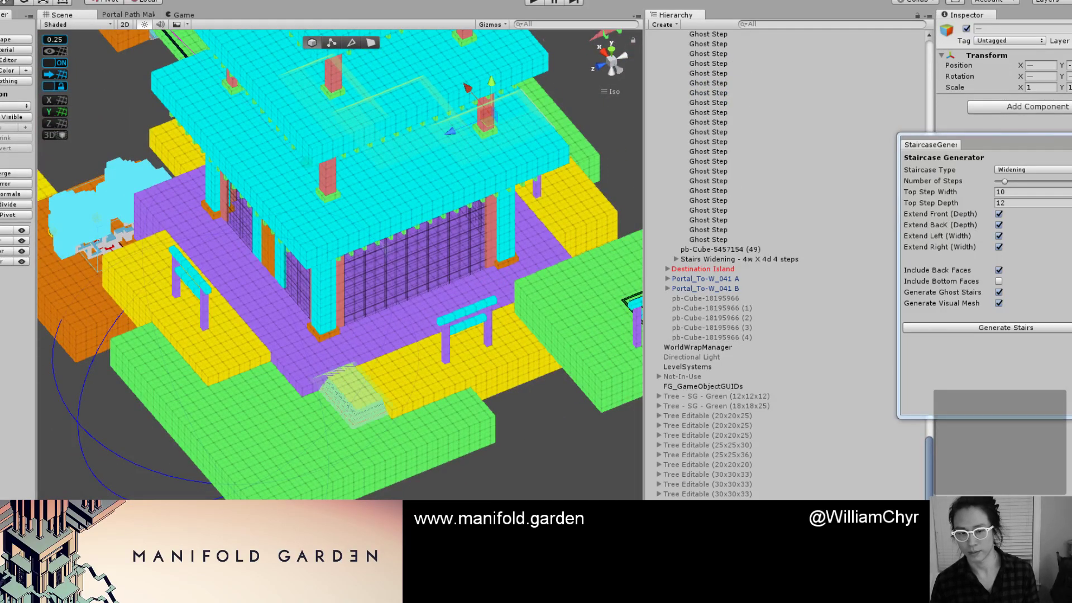
left_click_drag(250, 404, 282, 346, "alt")
scroll(321, 410, "down", 8)
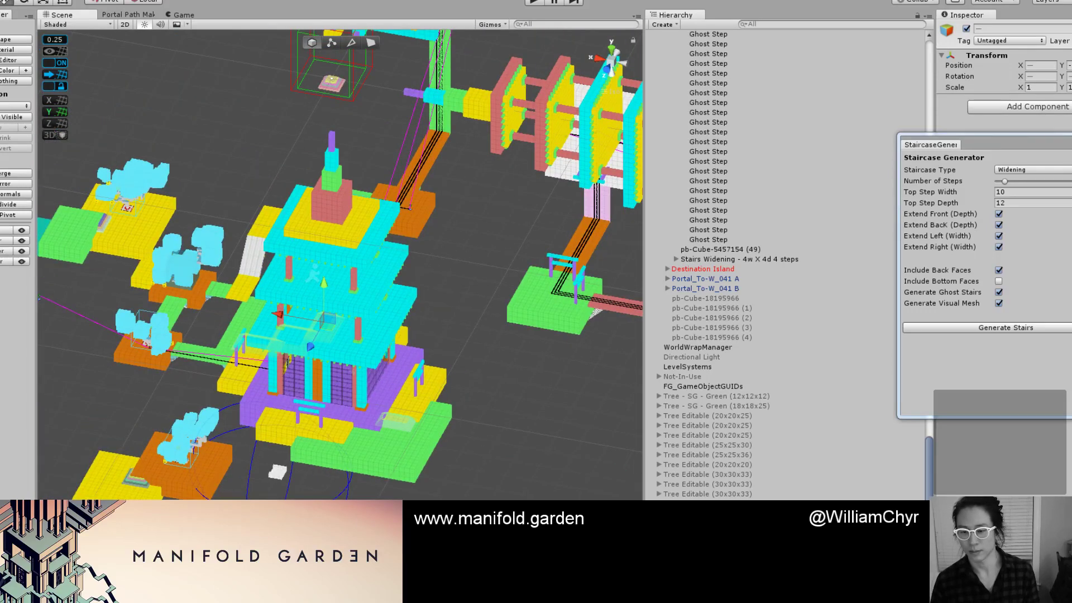
left_click_drag(737, 346, 718, 99)
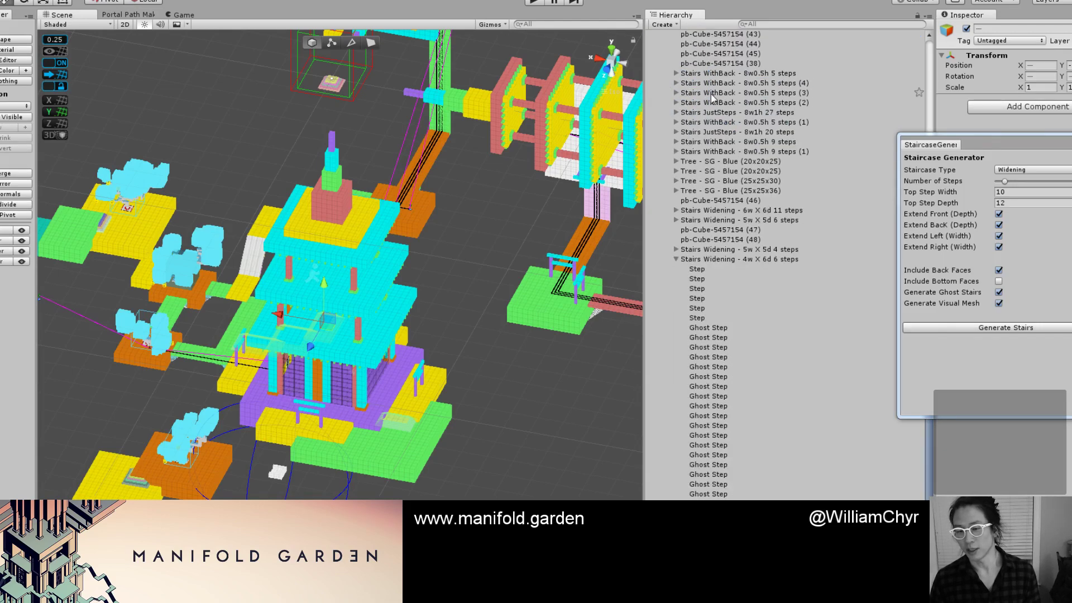
Switch to the web browser, search for "tumbleseed" in a new tab, and view the official TumbleSeed site.
key("alt+Tab")
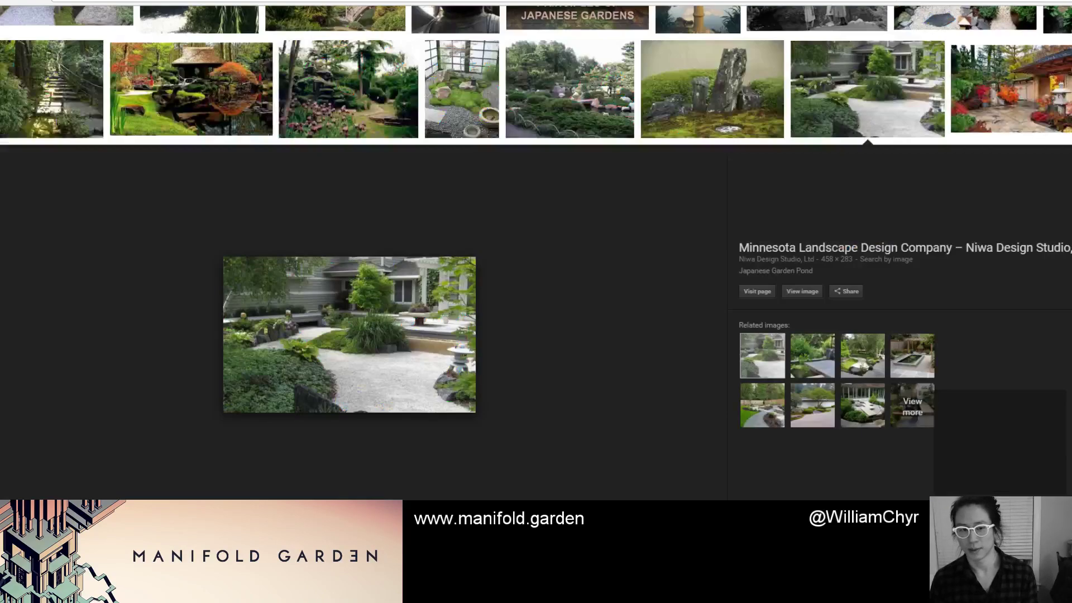
key("ctrl+t")
type("tumb")
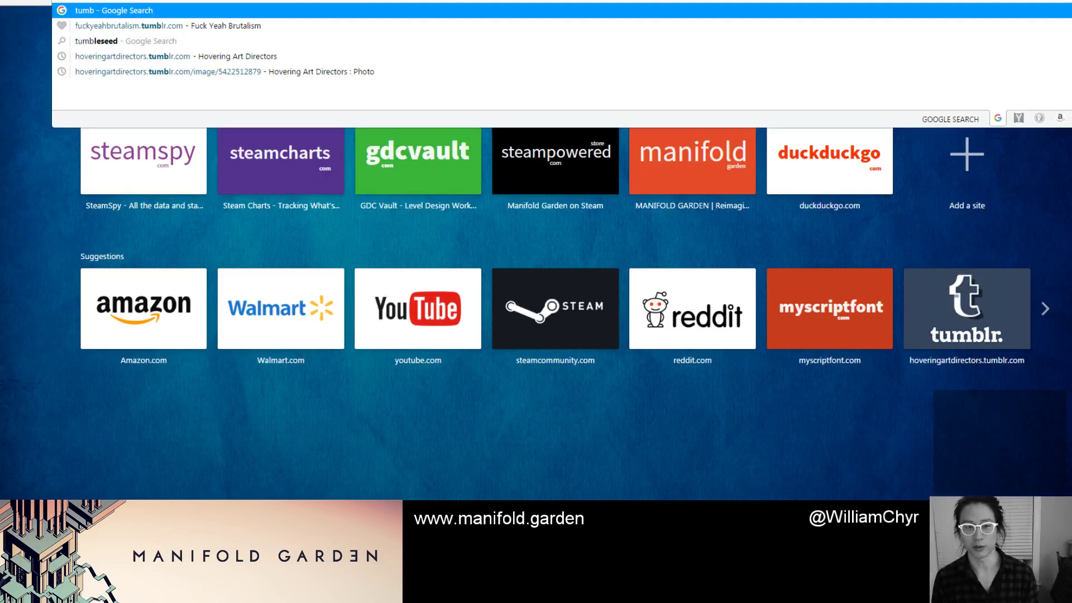
type("lese")
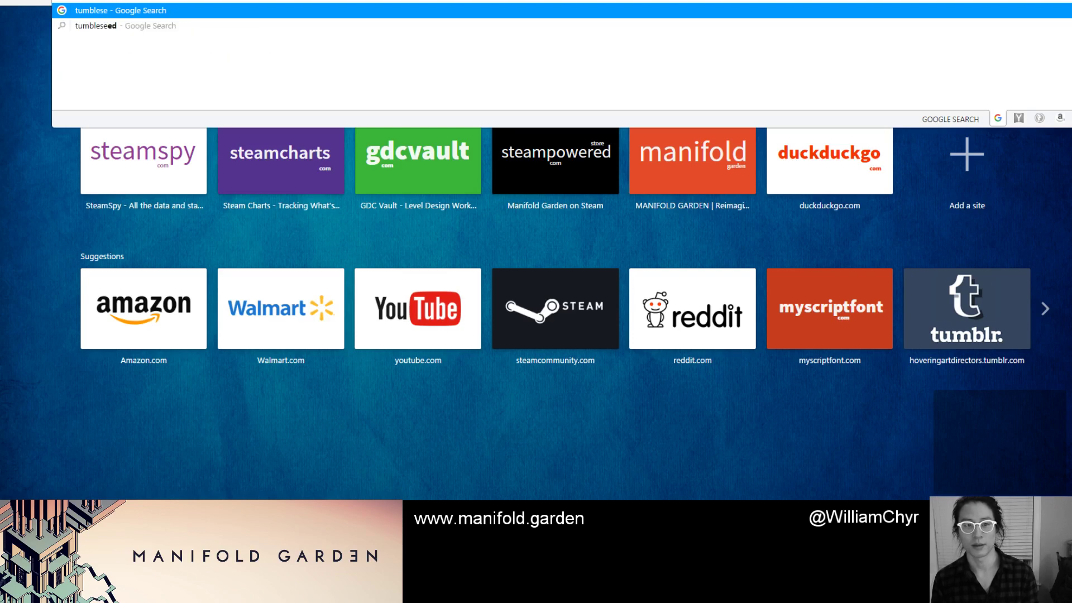
type("ed")
key("Return")
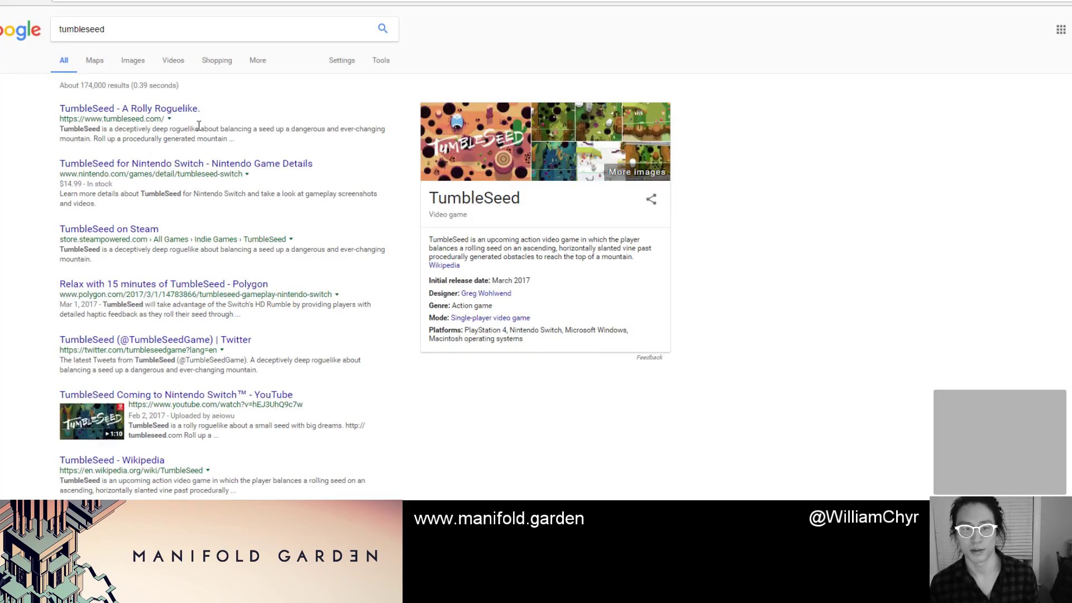
left_click(183, 110)
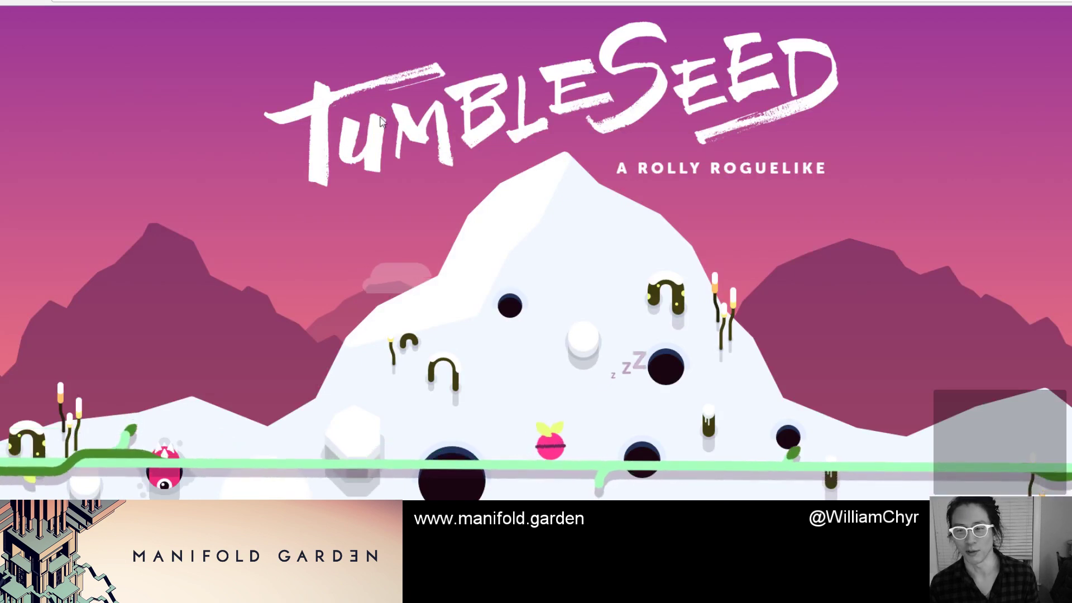
scroll(586, 179, "down", 8)
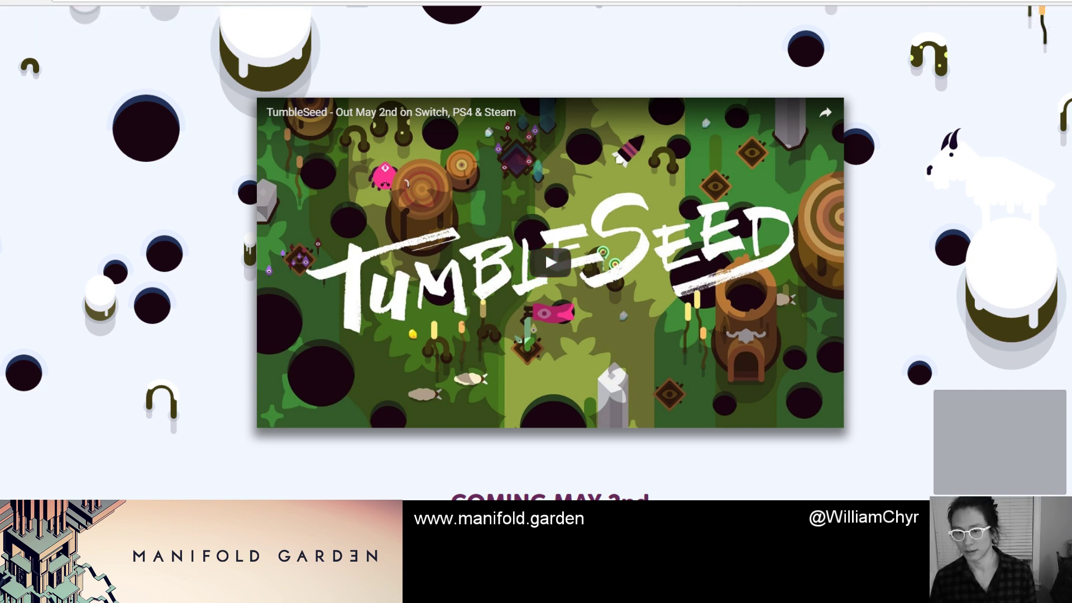
Switch back to Unity and locate the 10w X 5d 4-step staircase on the green floor behind the temple.
key("alt+Tab")
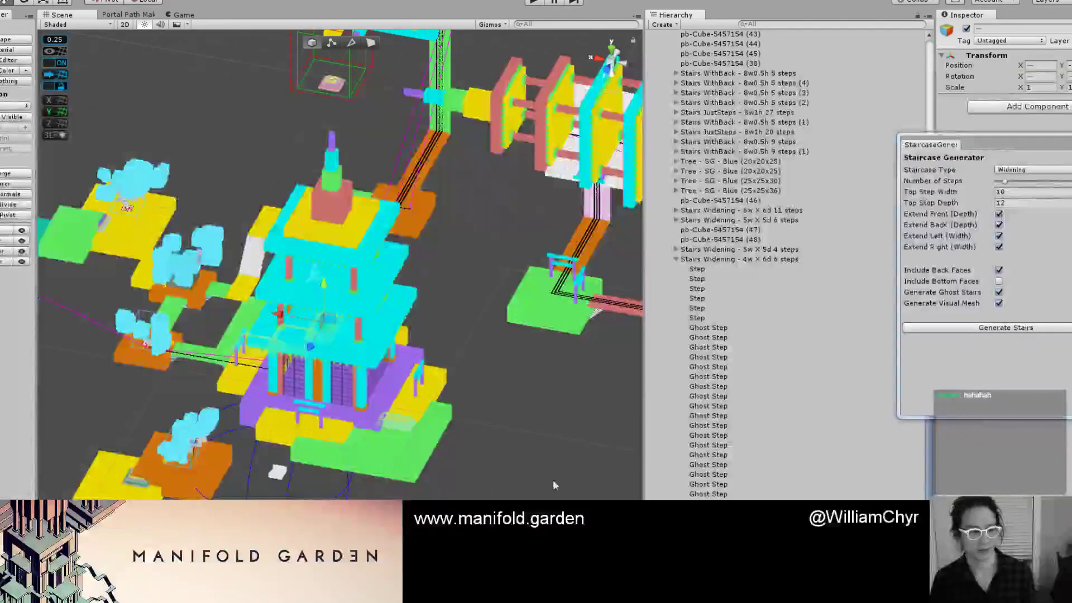
left_click(494, 450)
left_click_drag(495, 450, 451, 415, "alt")
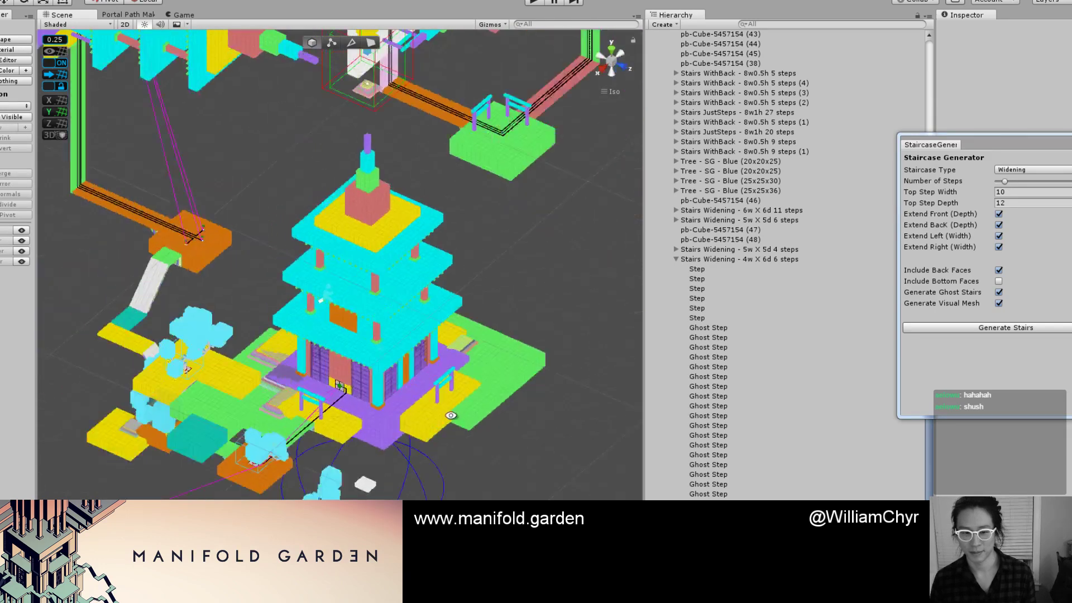
scroll(451, 415, "up", 3)
left_click(537, 383)
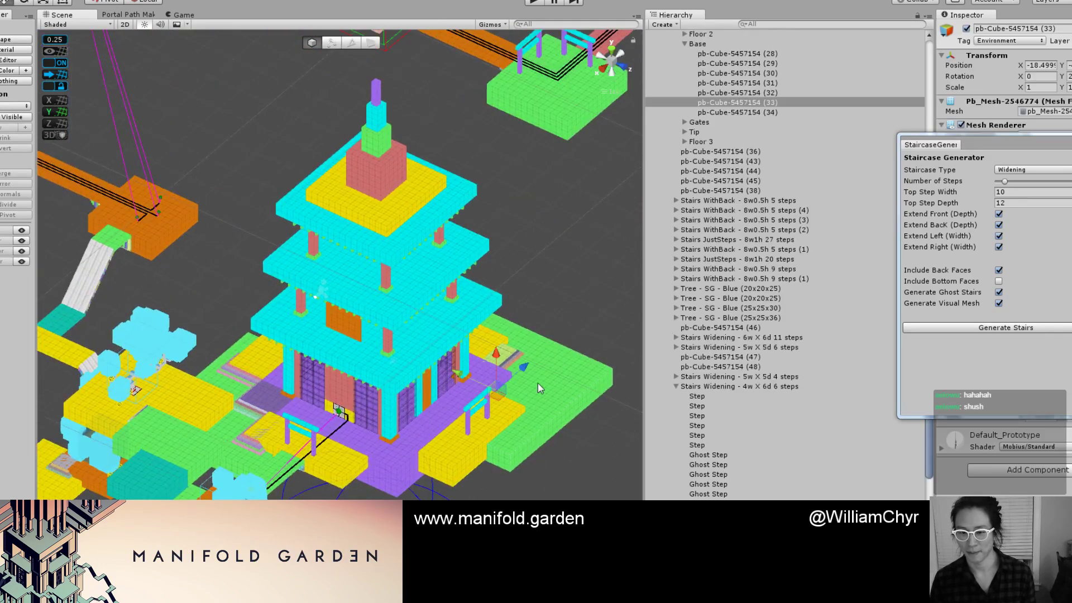
left_click(519, 357)
left_click(726, 550)
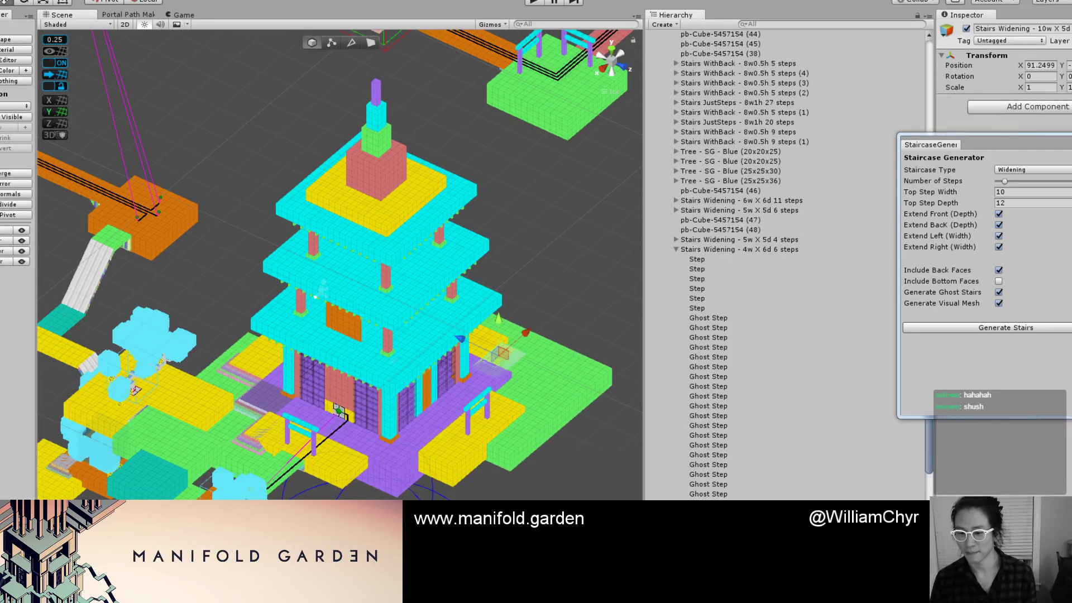
scroll(797, 483, "down", 5)
key("f")
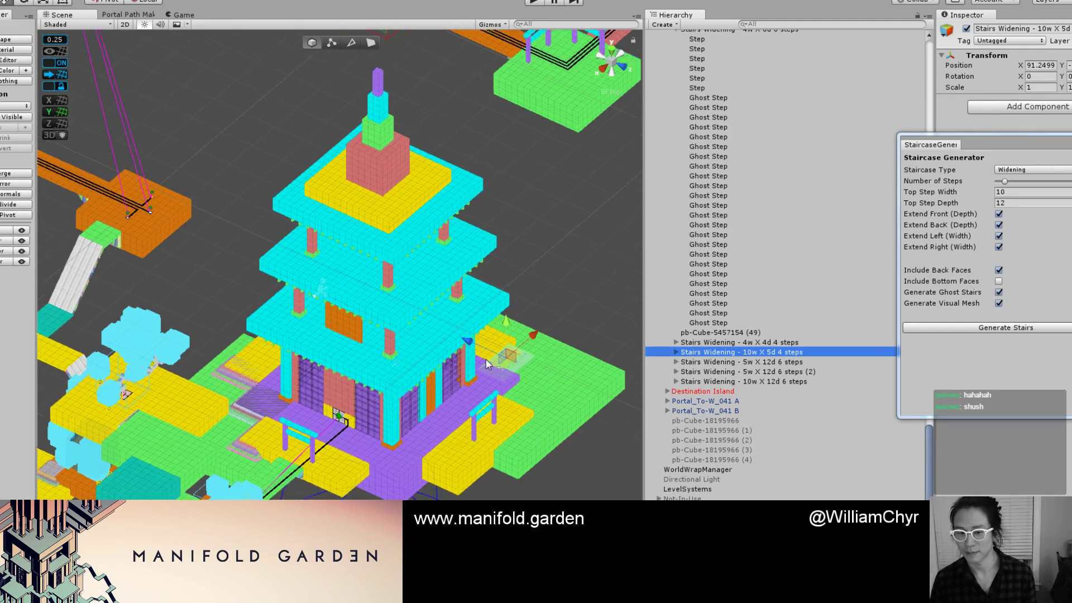
Inspect the remaining ungrouped 4w X 4d and 3w X 3d widening staircases up close to see where each belongs.
scroll(709, 380, "down", 2)
double_click(739, 259)
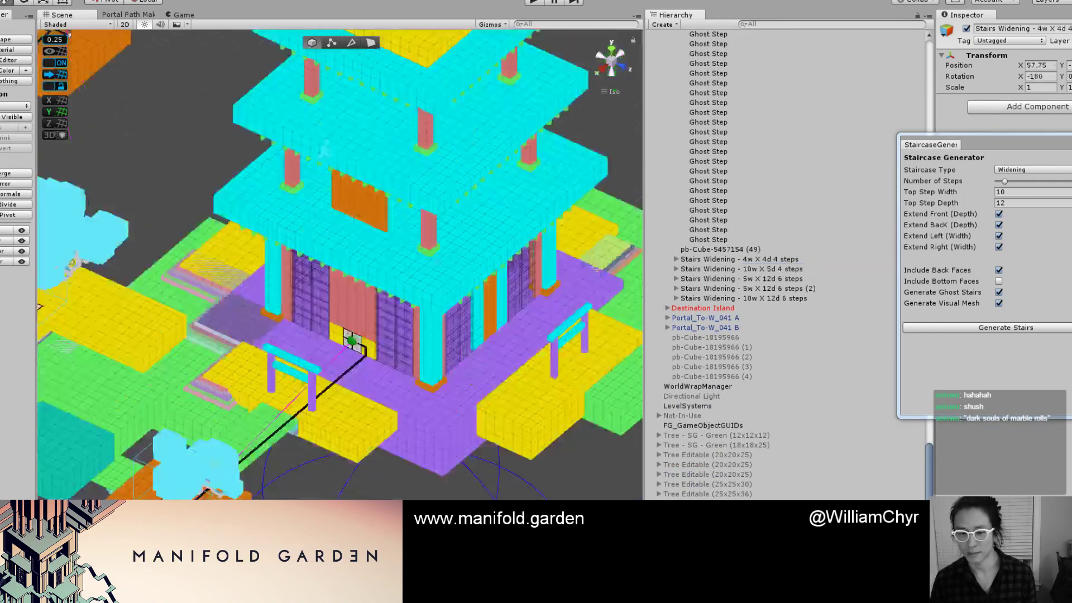
scroll(162, 325, "down", 6)
left_click_drag(105, 350, 438, 280, "alt")
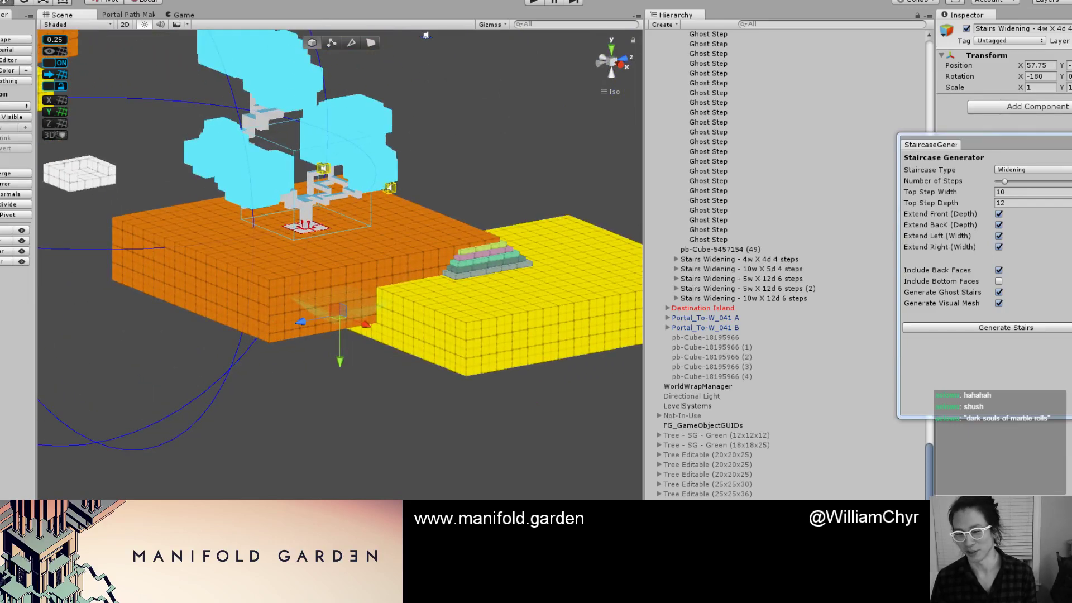
key("Up")
key("f")
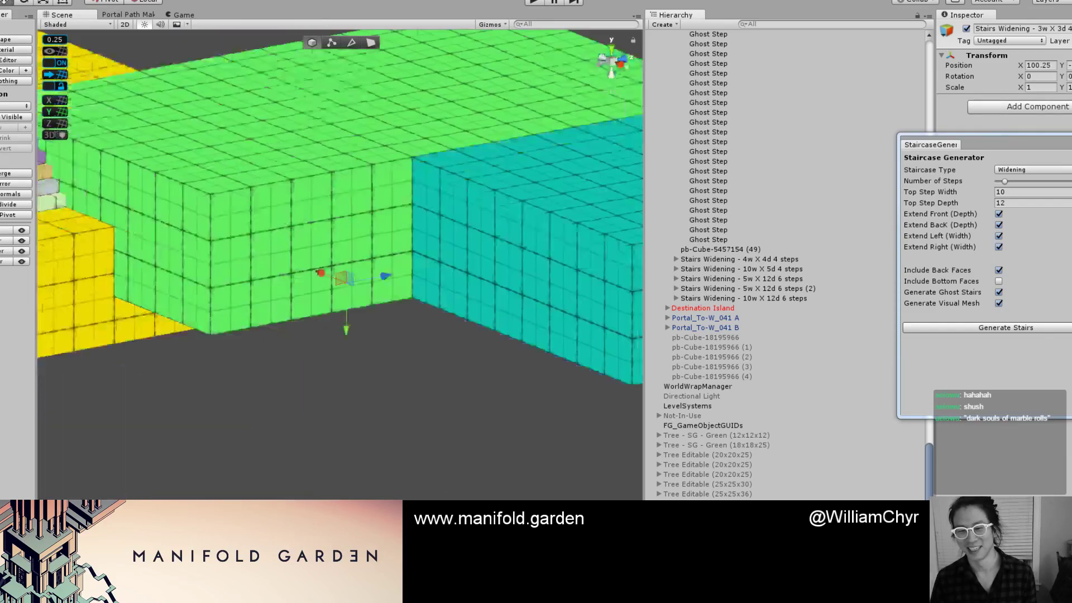
left_click_drag(373, 457, 224, 291, "alt")
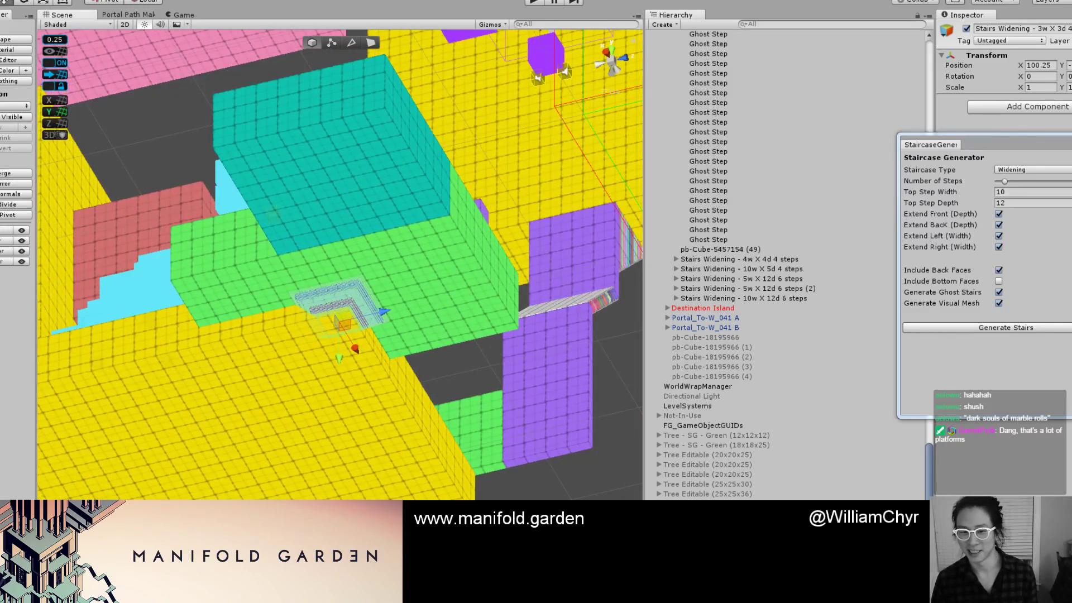
Delete the stray 3w X 3d 6-step widening staircase sitting at the world origin.
key("Up")
key("f")
left_click_drag(557, 477, 341, 404, "alt")
scroll(340, 408, "down", 12)
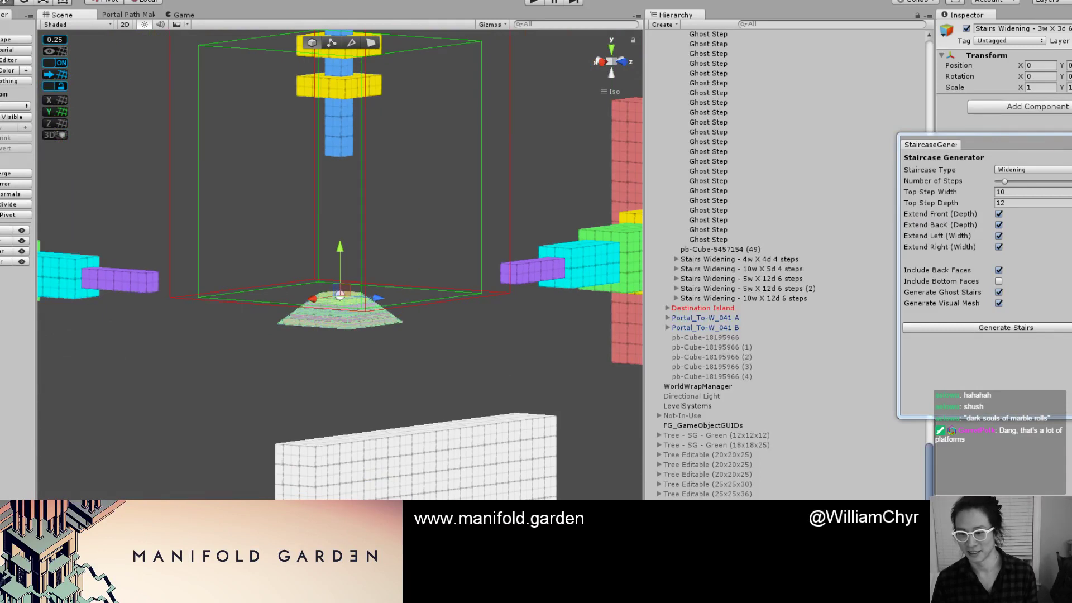
right_click(772, 352)
left_click(801, 416)
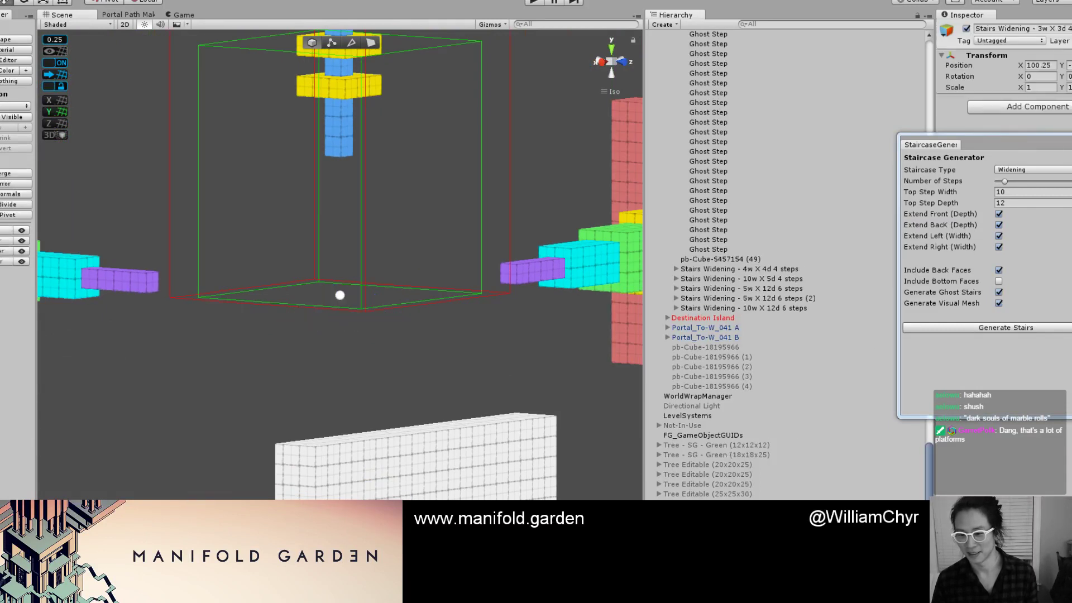
Parent the remaining ungrouped widening staircases under Blue Island and clear the selection.
left_click_drag(872, 497, 818, 75)
left_click_drag(813, 38, 718, 81)
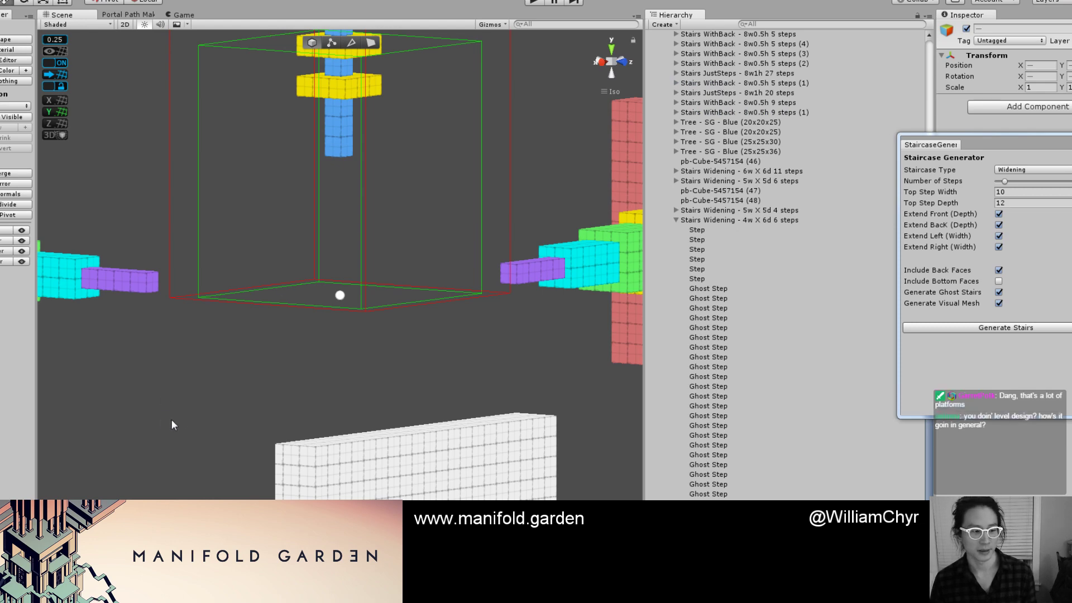
left_click(212, 397)
Run the level and walk around the blue island to examine its temple, trees and staircases, and exit play mode.
scroll(214, 364, "down", 10)
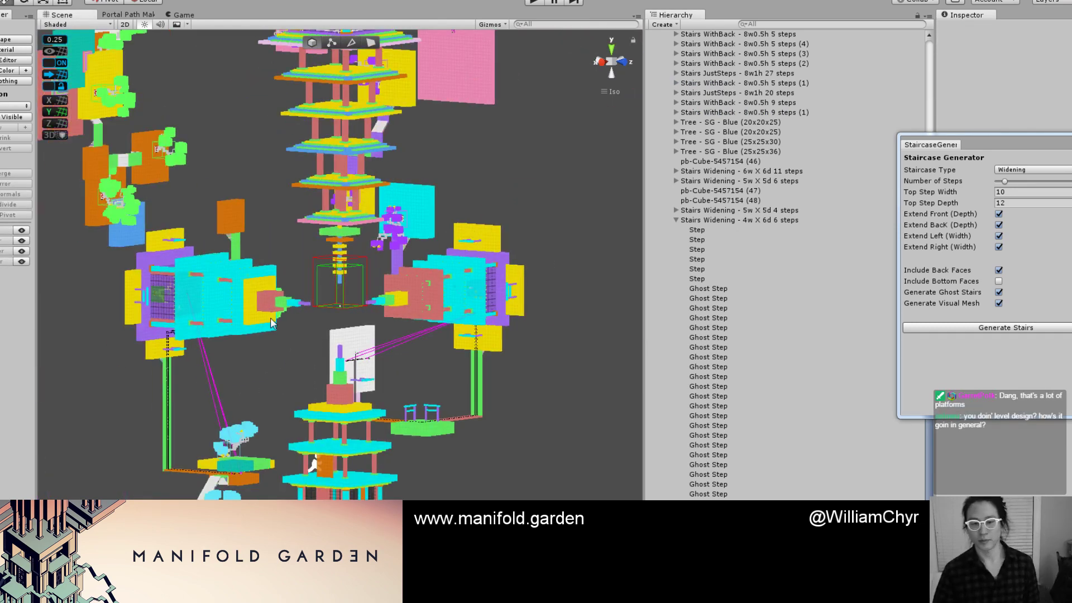
scroll(359, 293, "down", 5)
left_click_drag(360, 292, 506, 245, "alt")
scroll(591, 111, "up", 5)
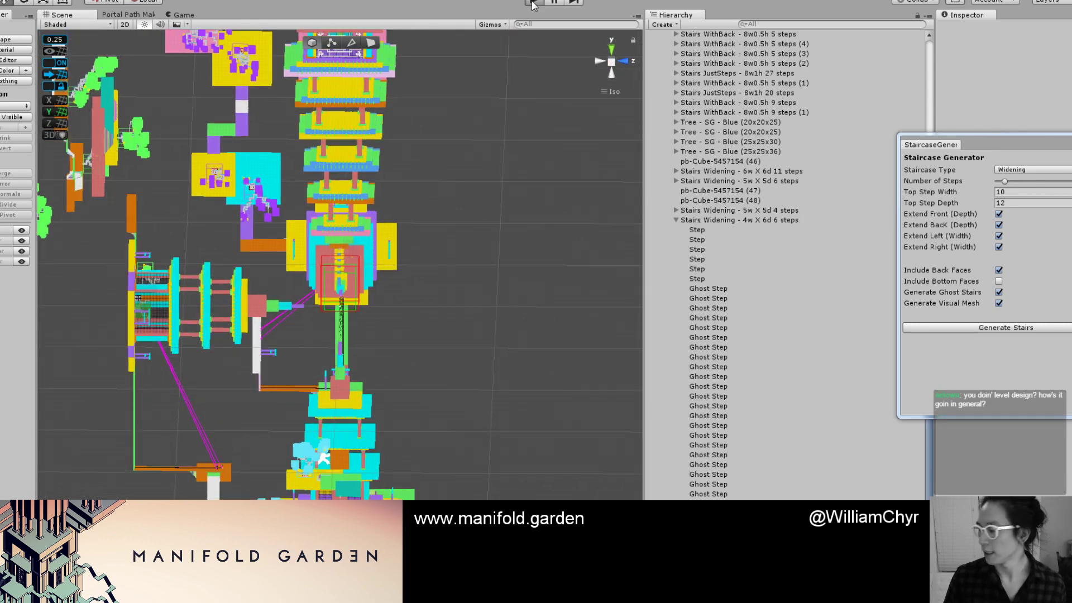
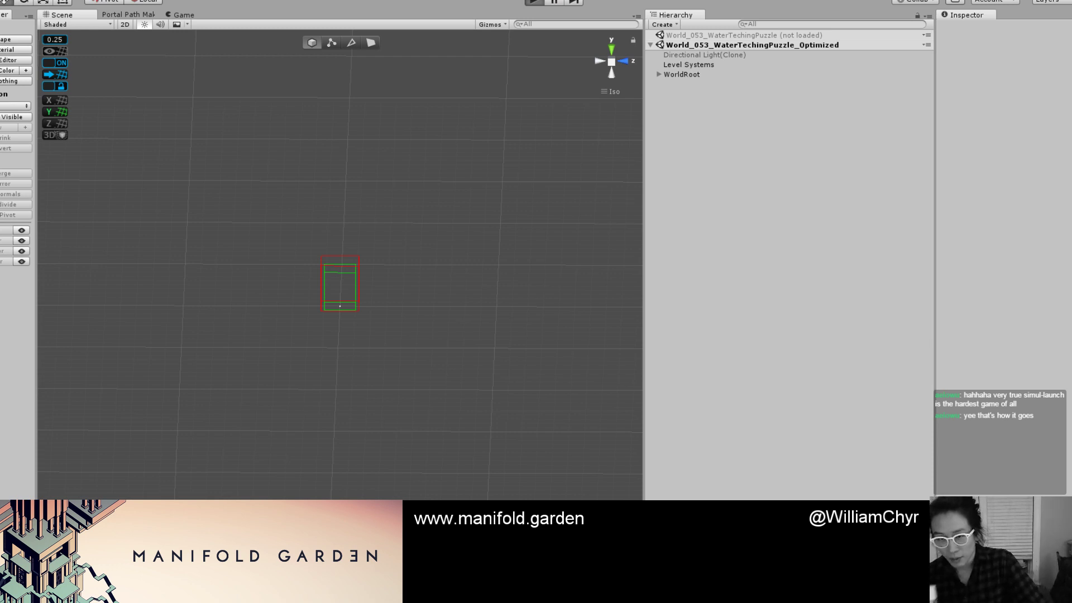
key("ctrl+p")
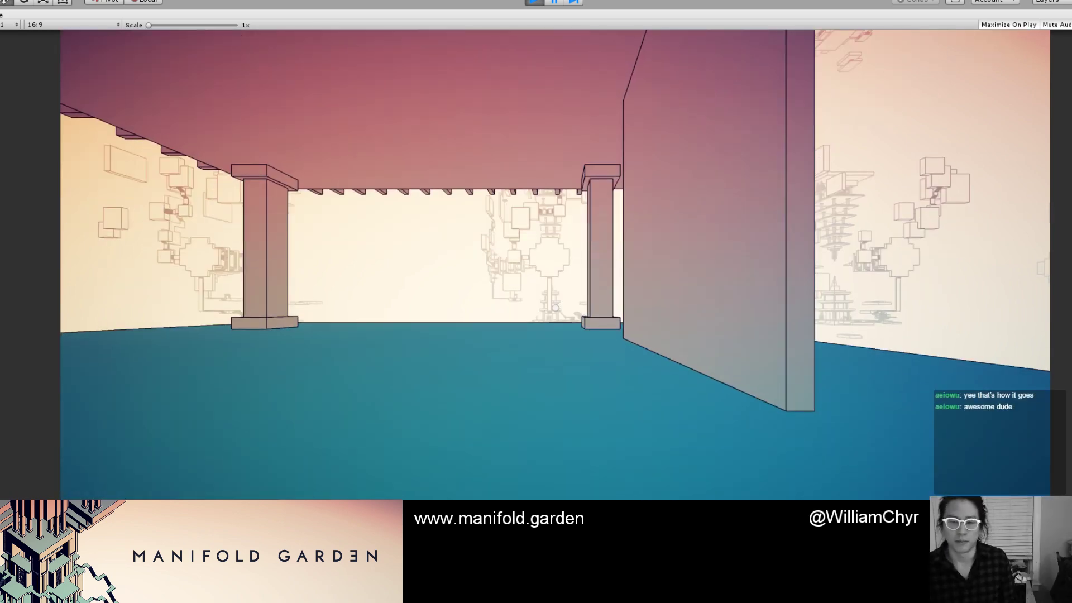
key("w")
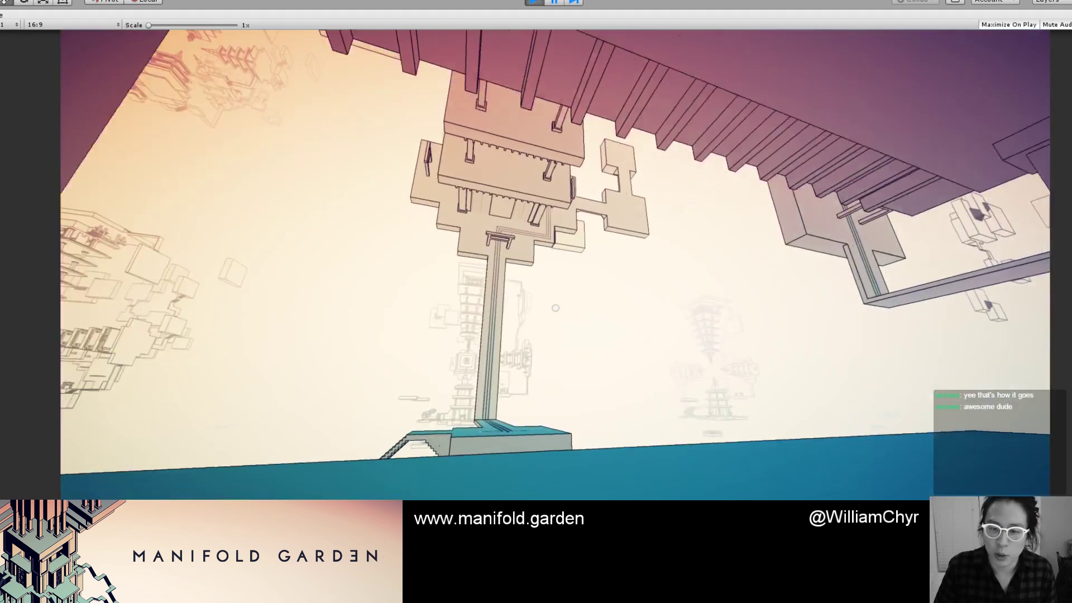
key("w")
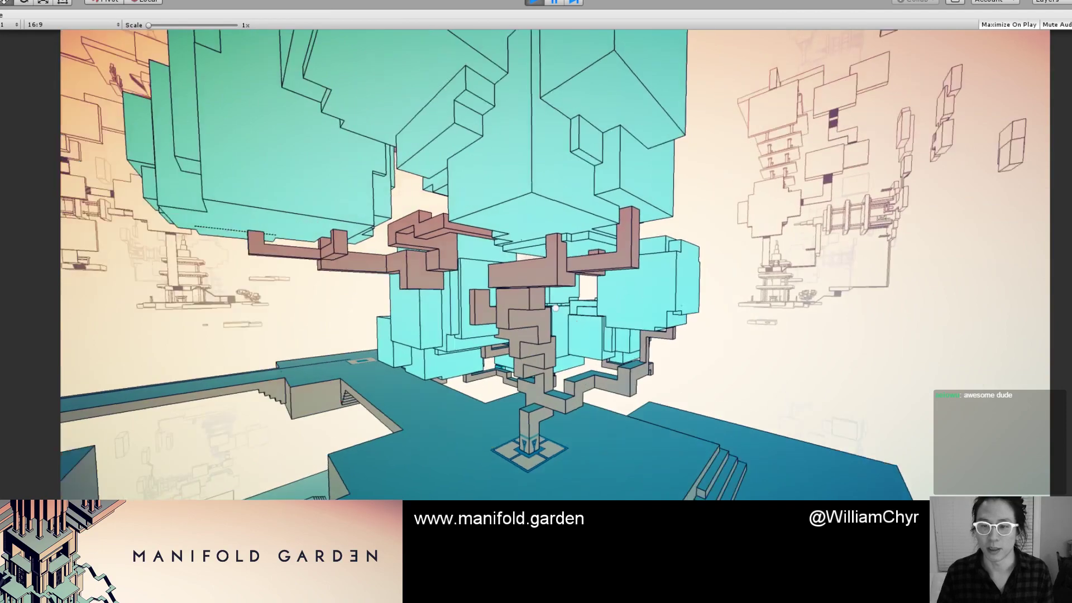
key("w")
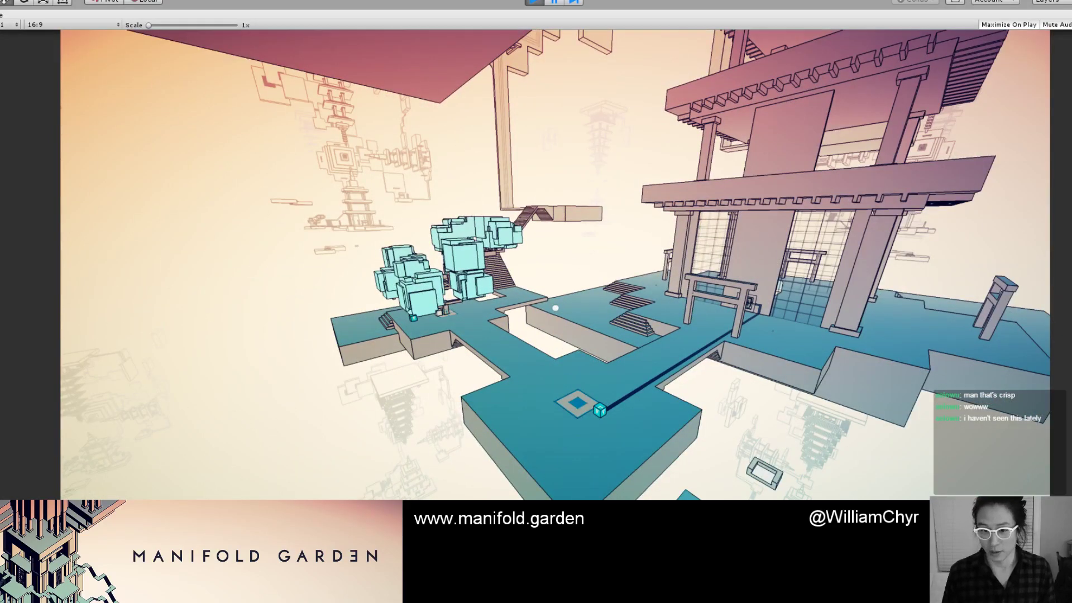
key("ctrl+p")
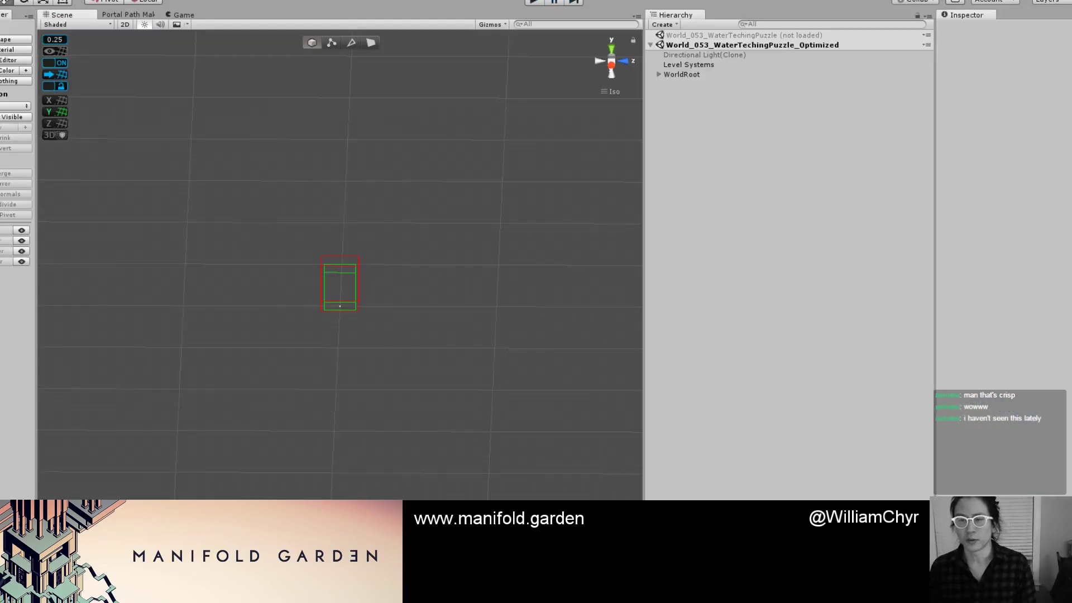
Move the Cube Square Activator Blue beside the tree planter on the orange floor to X 70.25 and shift it along the Z axis.
scroll(303, 374, "up", 5)
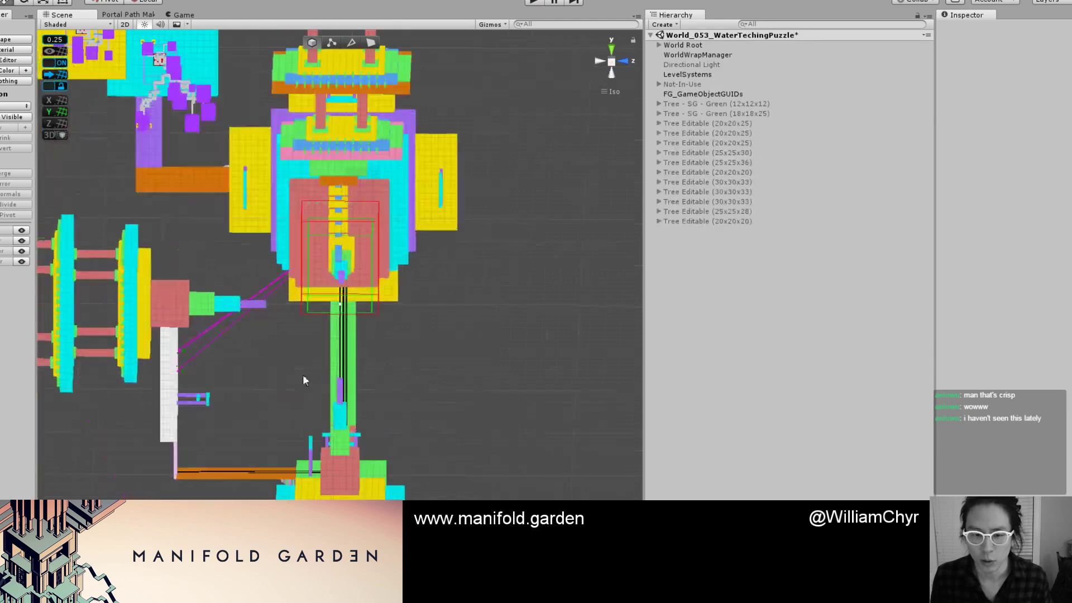
scroll(303, 374, "down", 4)
middle_click_drag(337, 474, 396, 335)
scroll(396, 339, "up", 8)
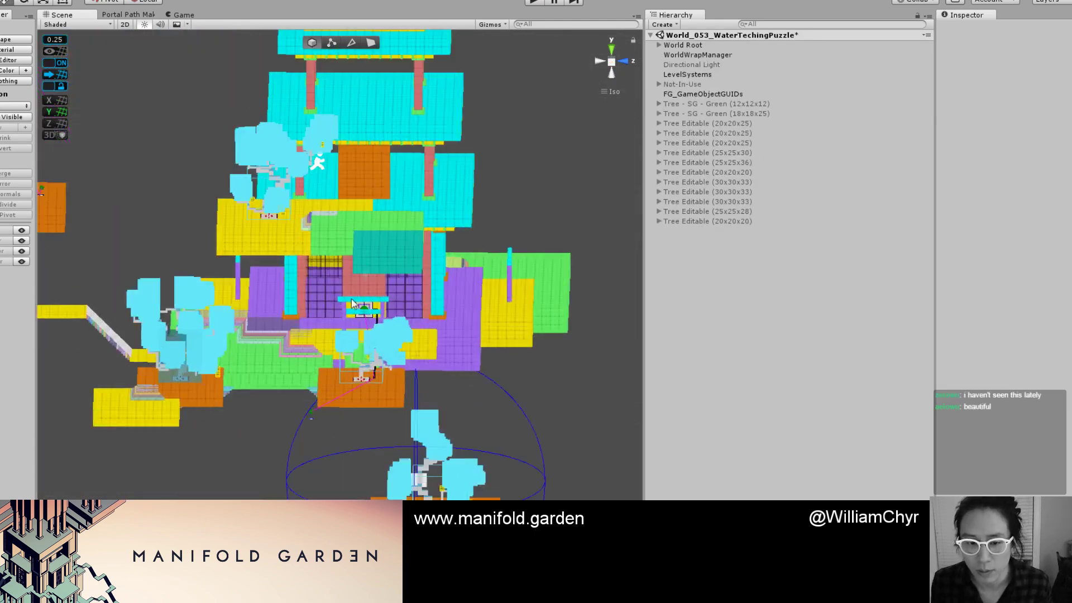
left_click(384, 400)
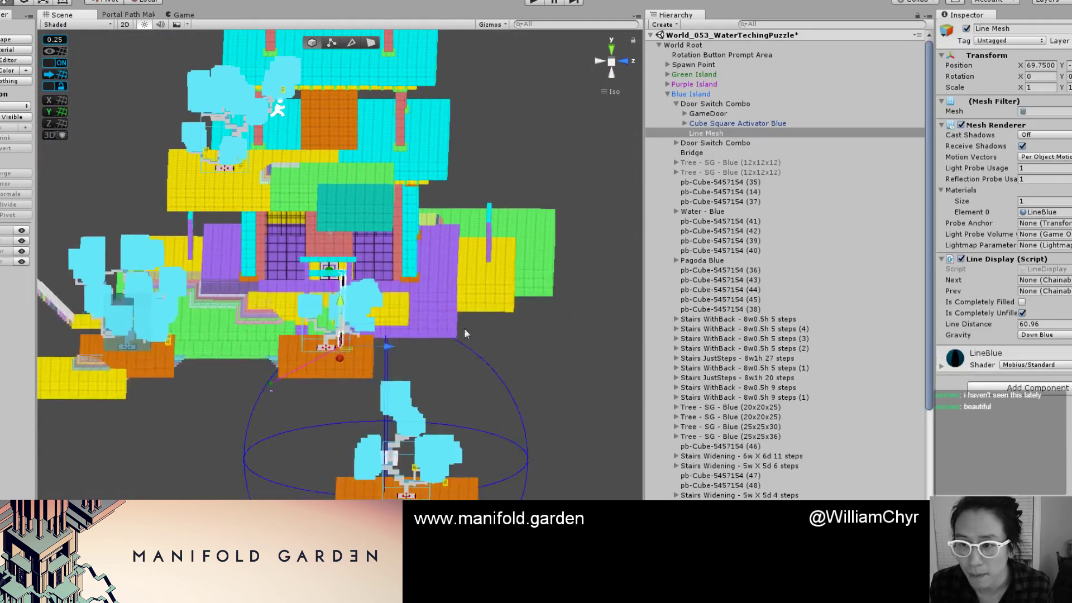
double_click(714, 123)
scroll(446, 253, "down", 3)
middle_click_drag(439, 284, 237, 370)
left_click_drag(147, 430, 416, 256)
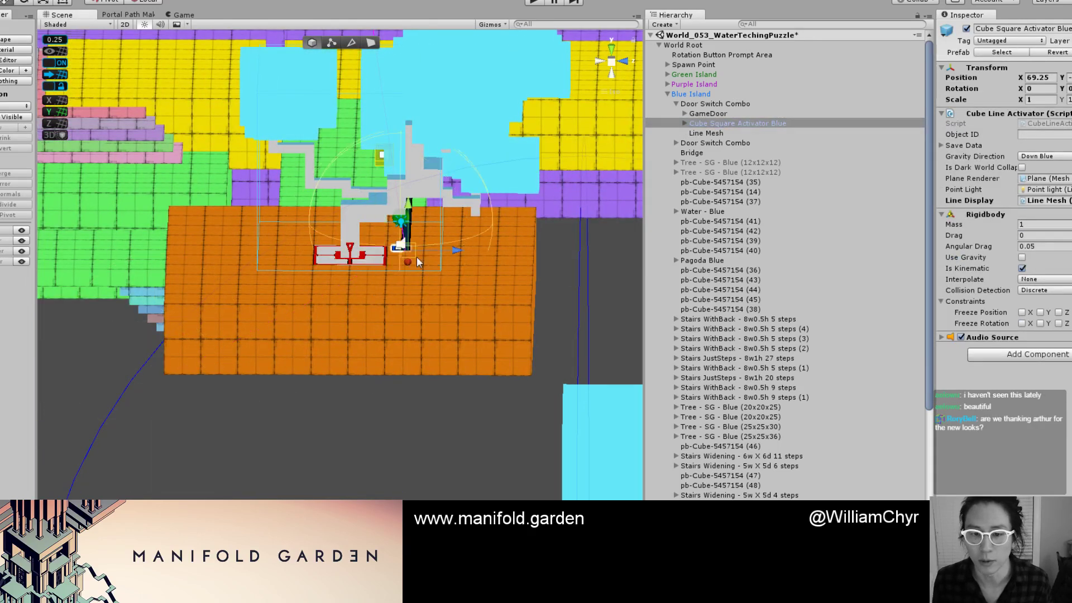
key("f")
scroll(217, 401, "up", 3)
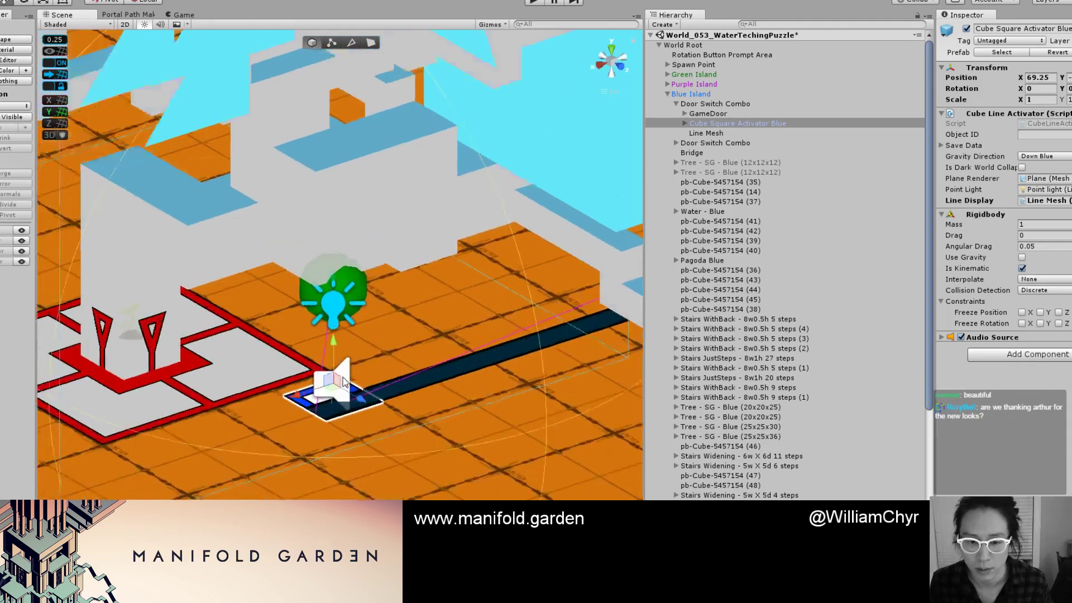
left_click_drag(273, 431, 226, 456)
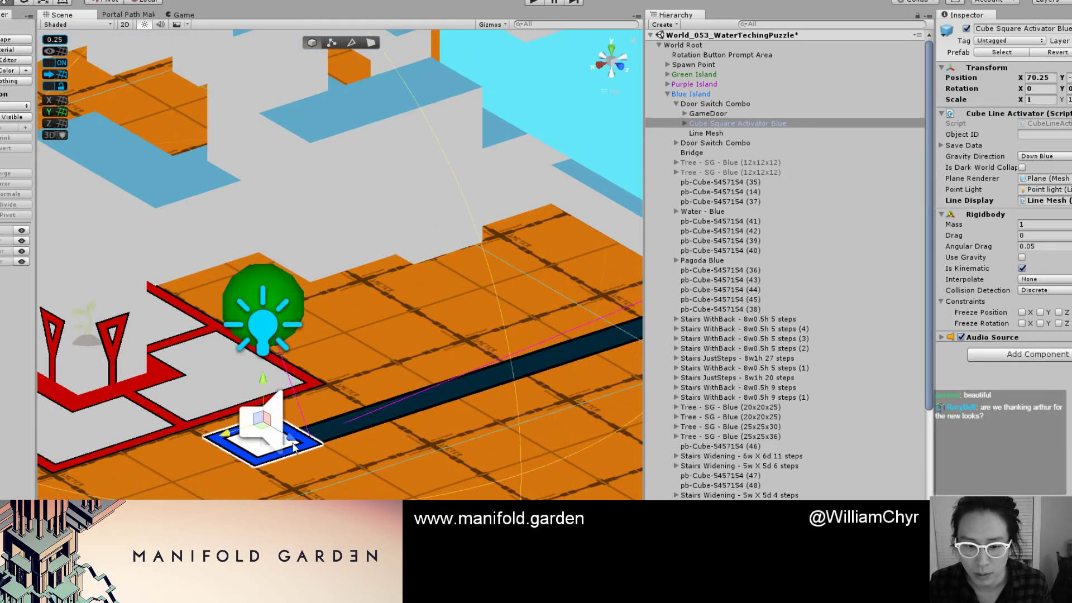
left_click_drag(292, 440, 427, 484)
scroll(601, 139, "down", 10)
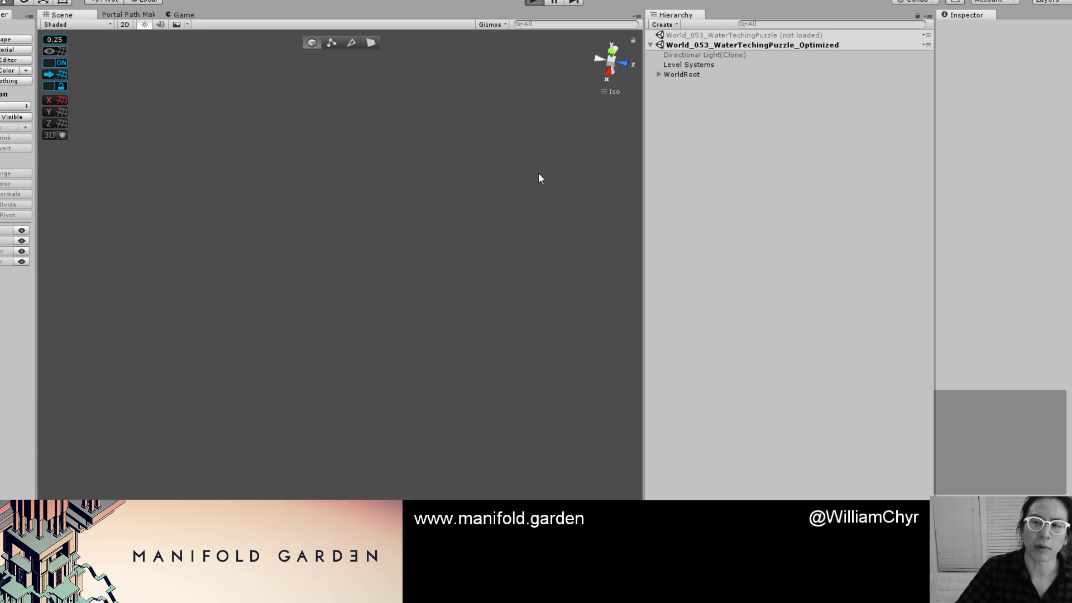
Run the level, walk to the blue cube where the water stream bends in front of the temple, and pause the game.
key("ctrl+p")
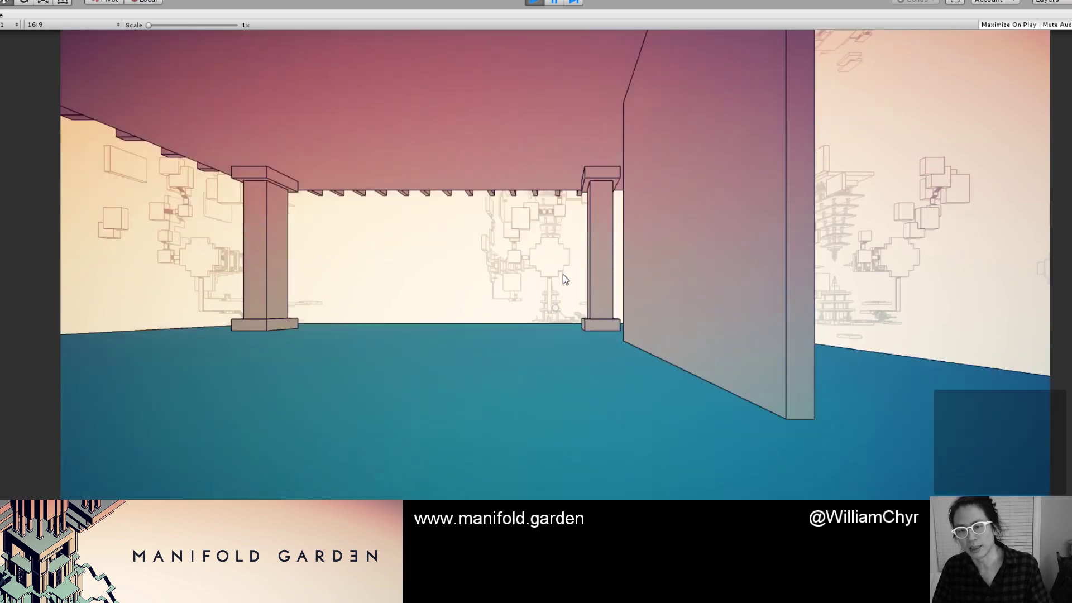
key("w")
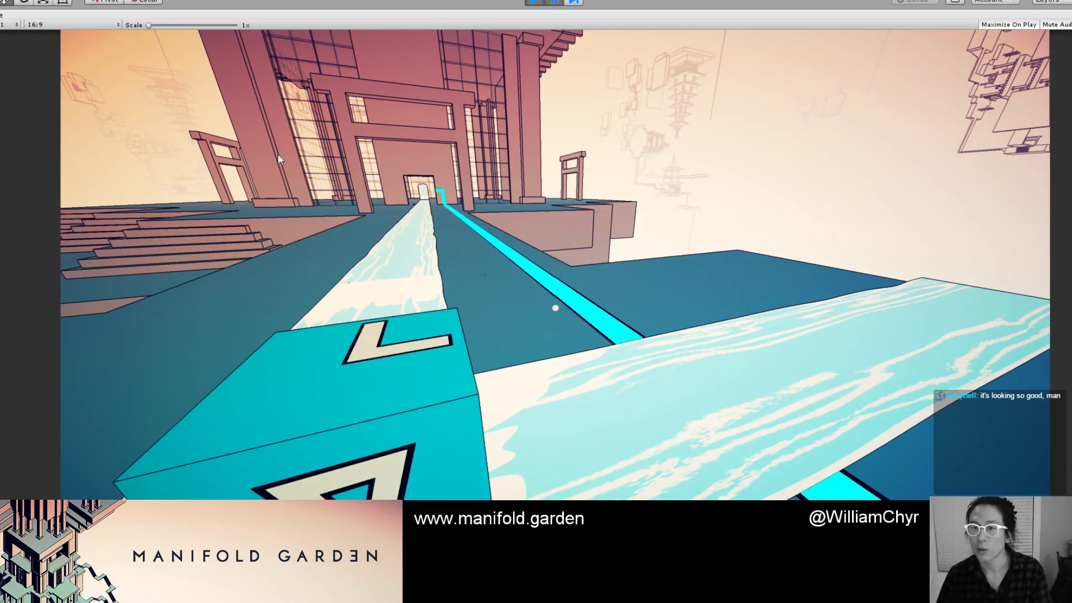
left_click(553, 2)
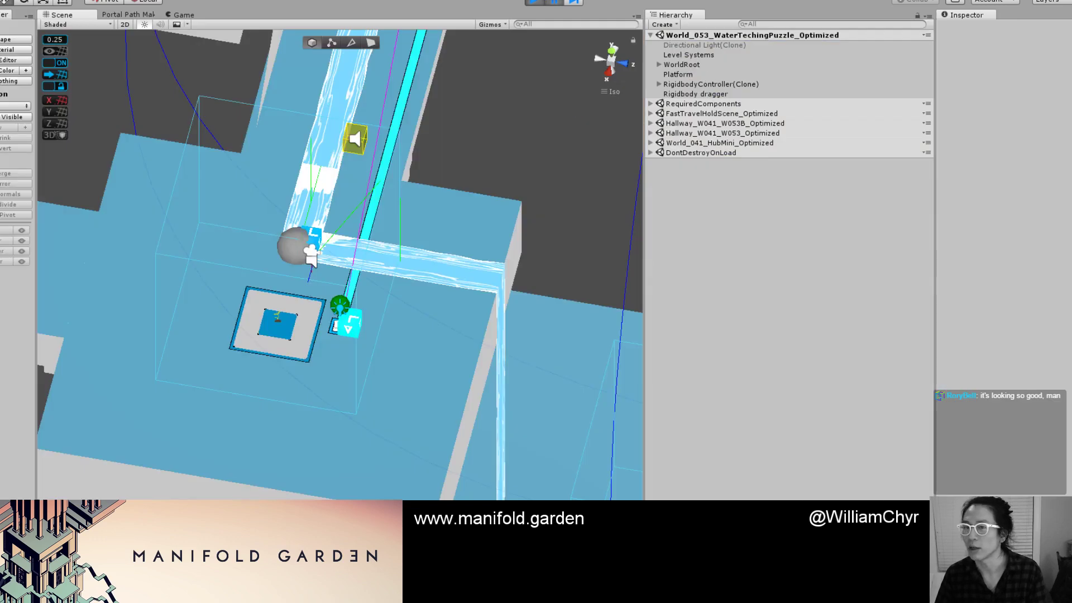
Search the hierarchy for "rela" and try adjusting the blue water colour of RelativityUtils, checking it in the running game.
type("rela")
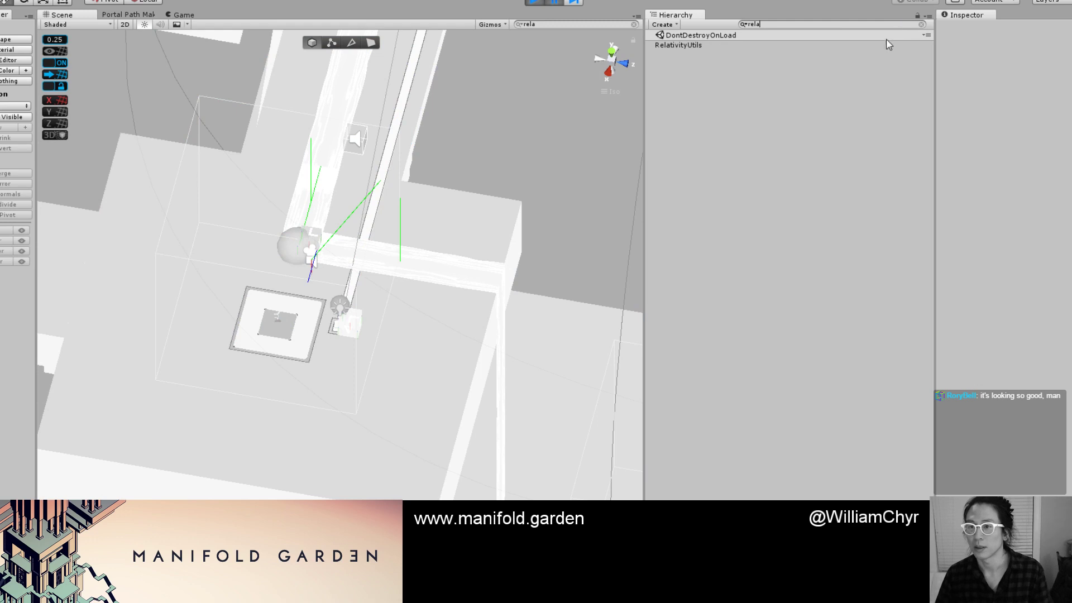
left_click(888, 45)
scroll(1038, 184, "down", 5)
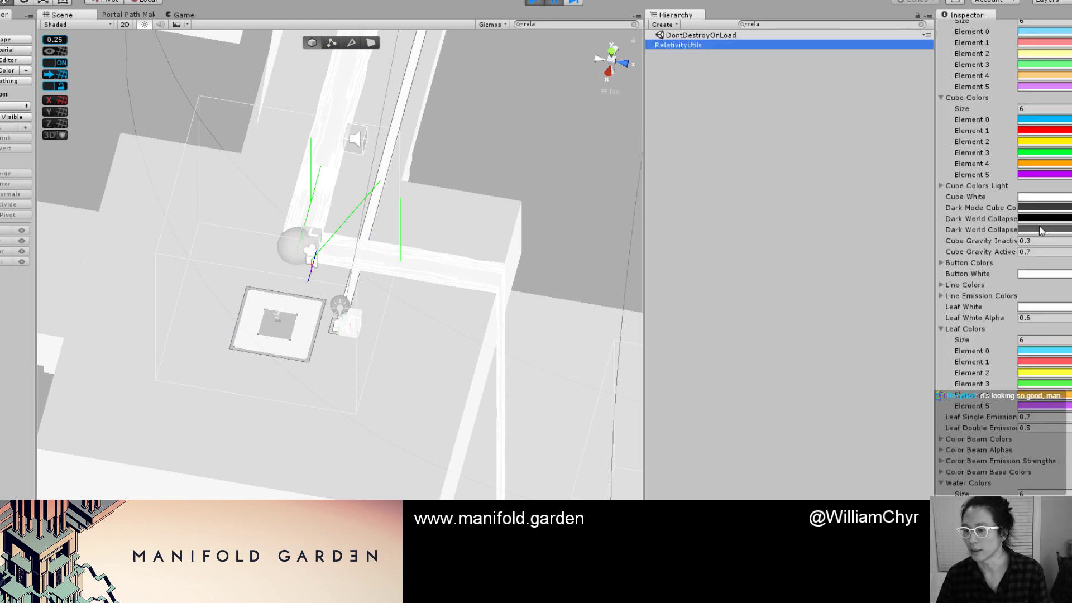
left_click(1044, 504)
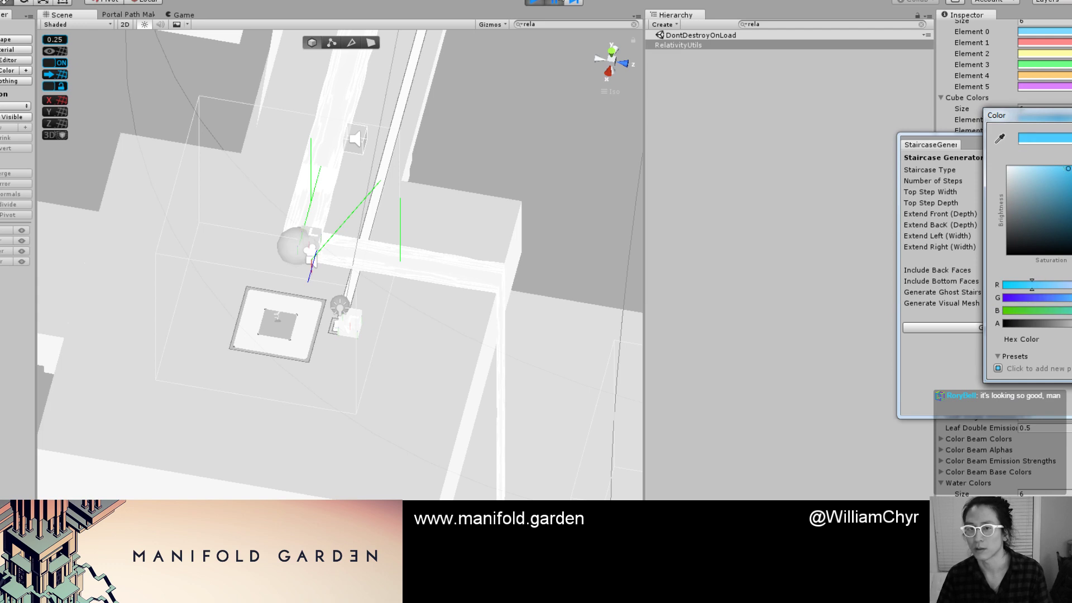
left_click(558, 3)
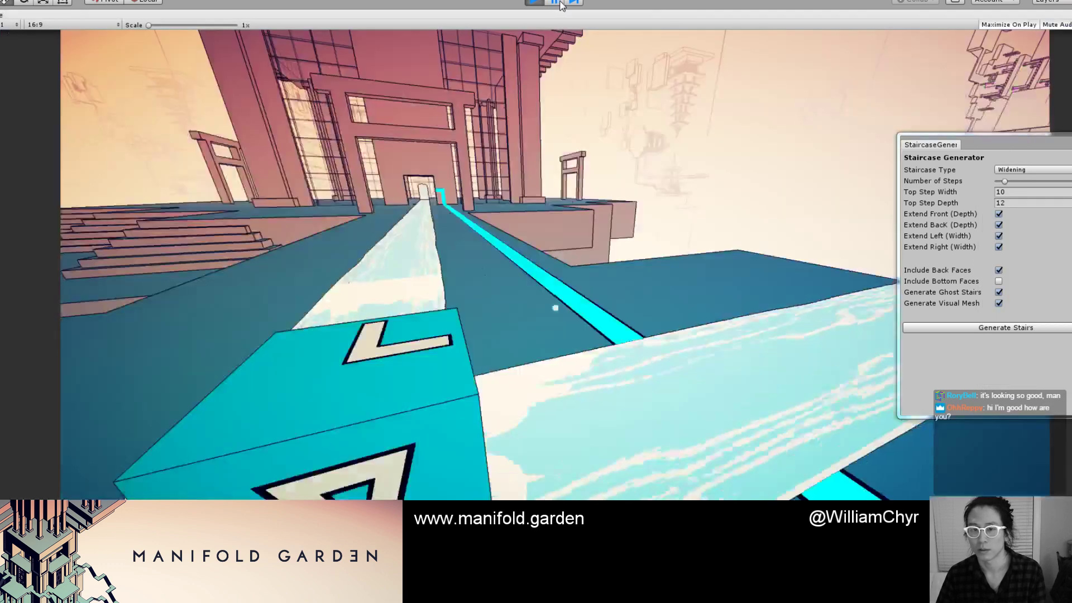
key("shift+space")
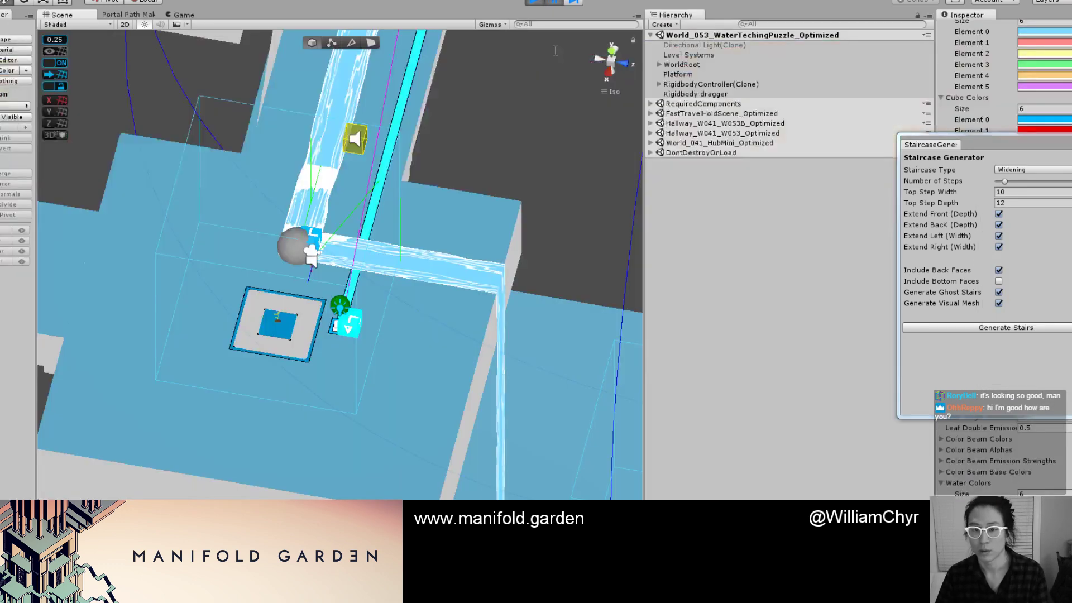
Select the Water - Blue stream and change its water material's base colour to a deeper, more saturated blue.
left_click(445, 274)
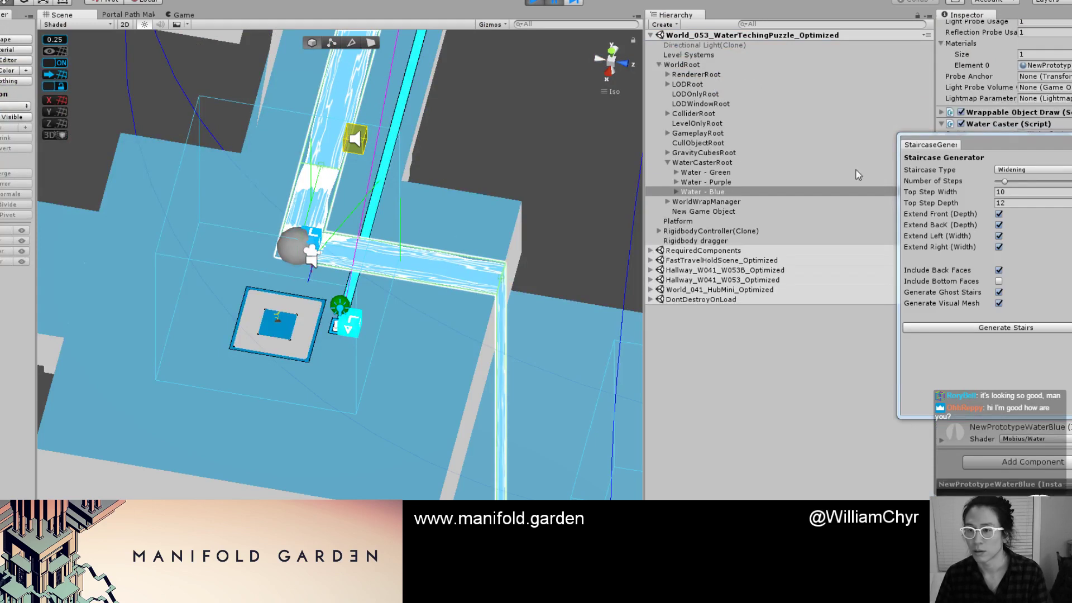
left_click(1010, 191)
left_click_drag(1037, 144, 1071, 144)
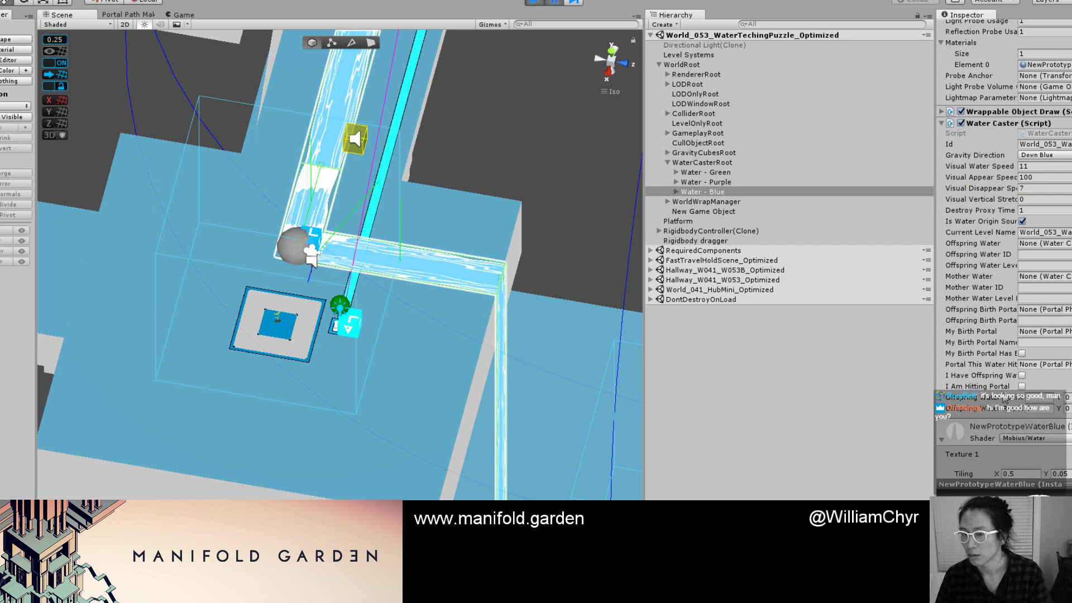
scroll(1022, 390, "down", 5)
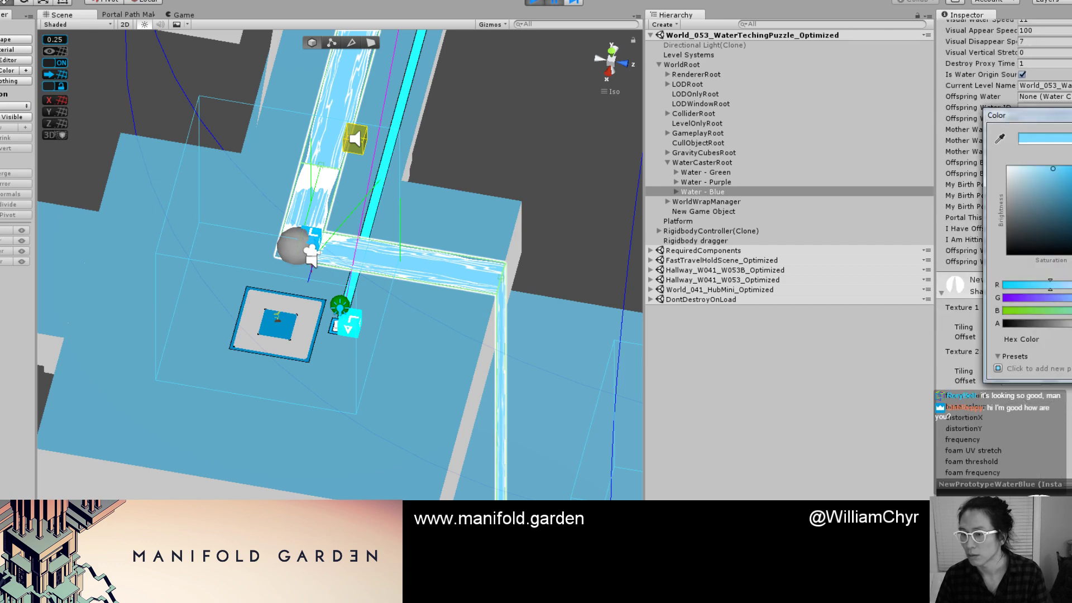
left_click_drag(1067, 213, 1071, 193)
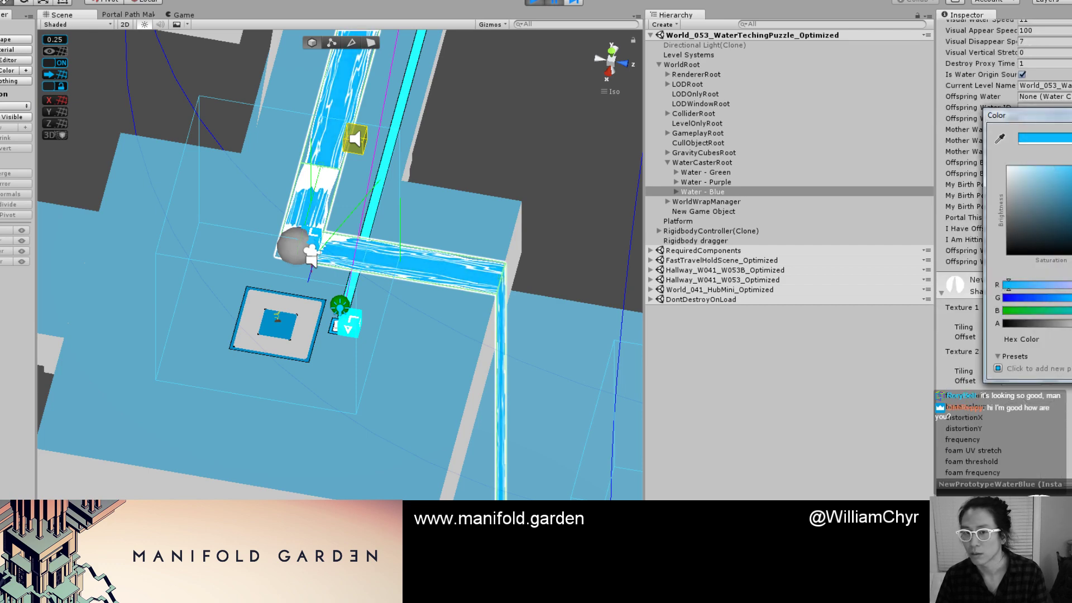
Resume the game, walk around the water stream to check its recoloured surface against the cubes, and pause again.
left_click(554, 3)
left_click(556, 3)
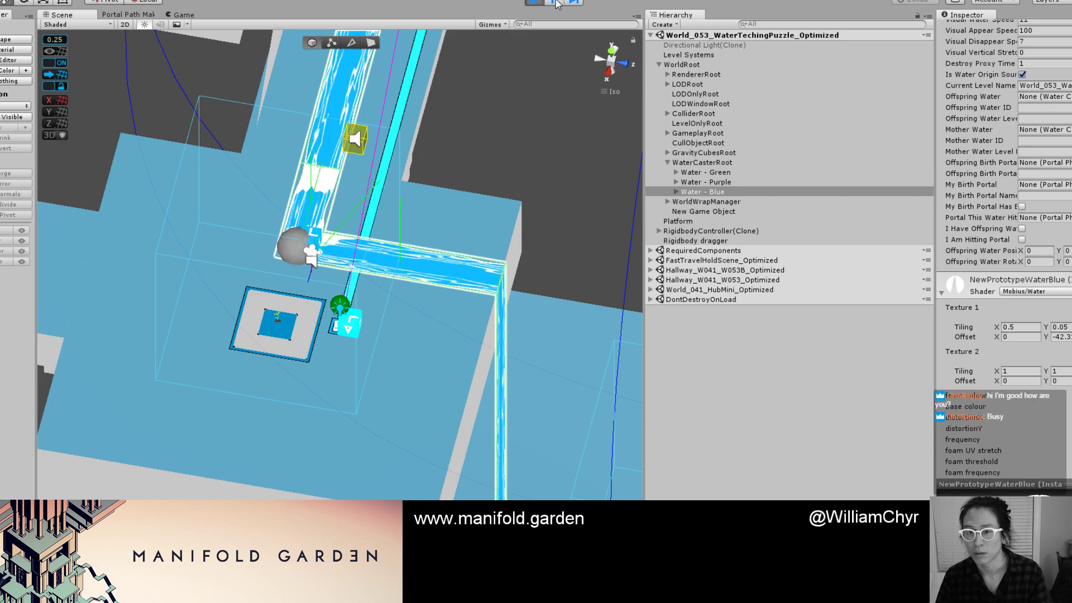
key("s")
key("w")
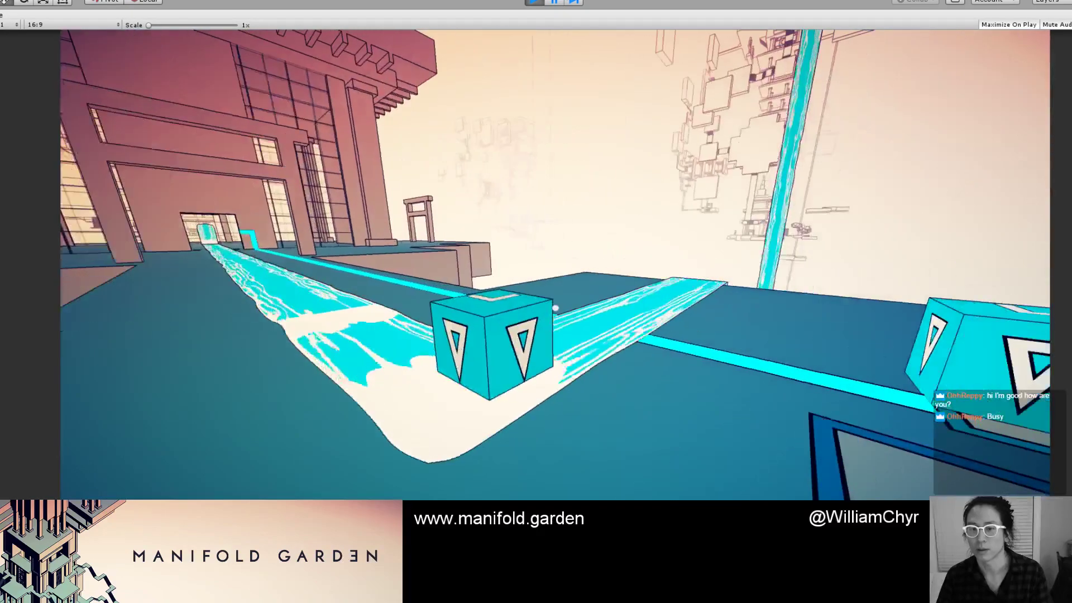
key("w")
key("ctrl+shift+p")
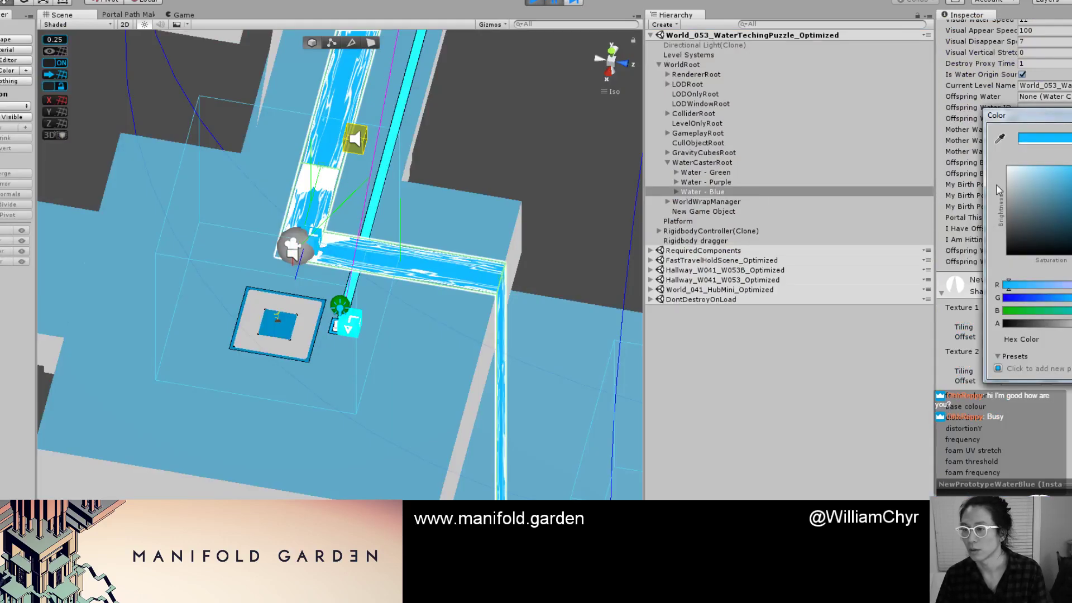
Lighten the Water - Blue base colour to a less saturated blue and resume the game to check it.
left_click_drag(1066, 175, 1063, 168)
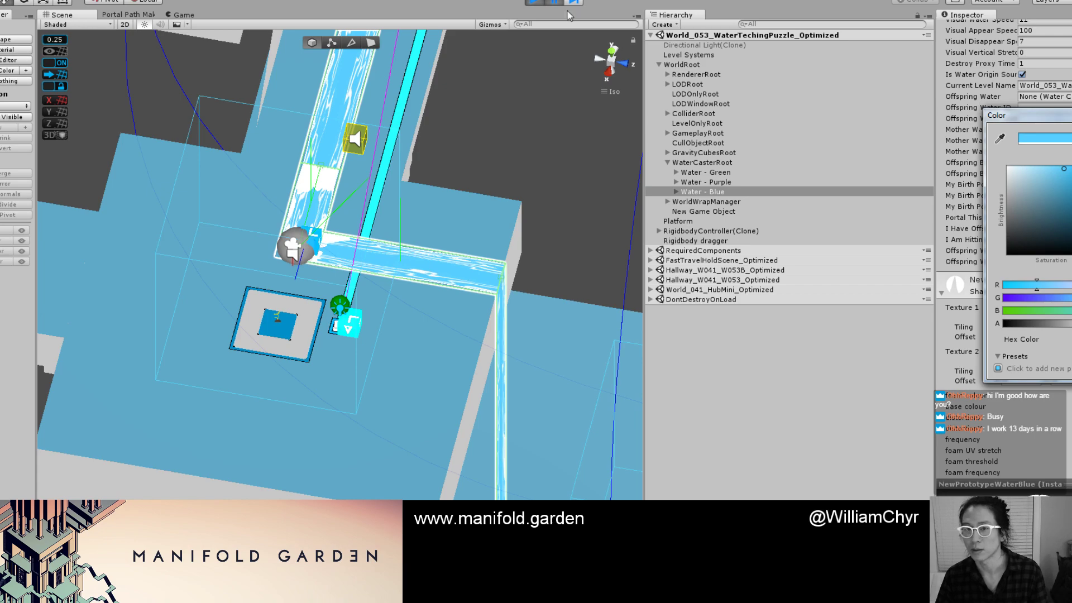
left_click(548, 4)
left_click(551, 5)
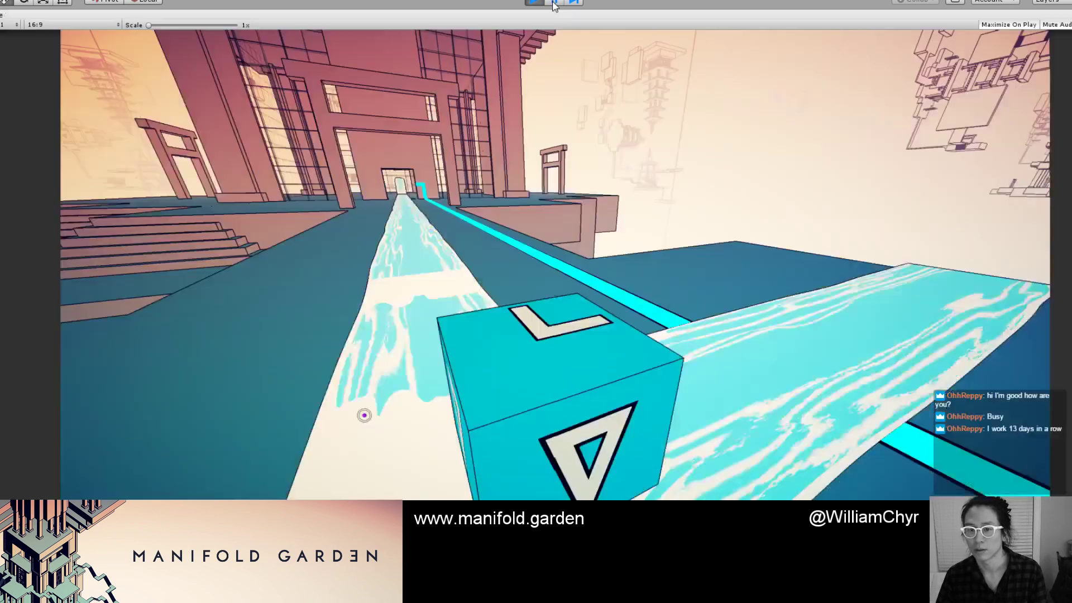
Walk around the water streams in the running game to check the blue colour, and stop play mode.
key("w")
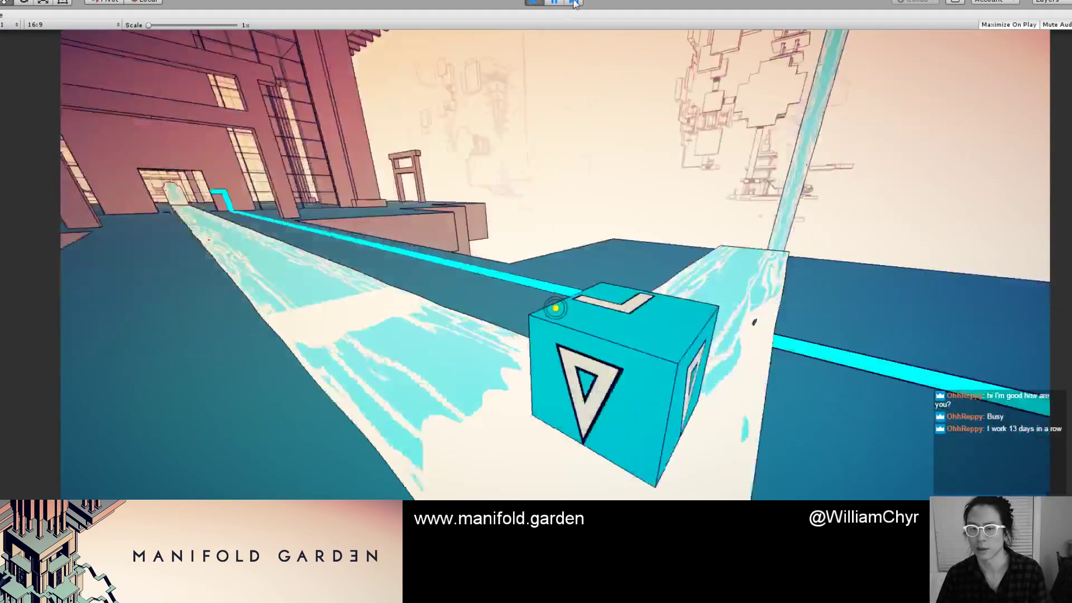
key("w")
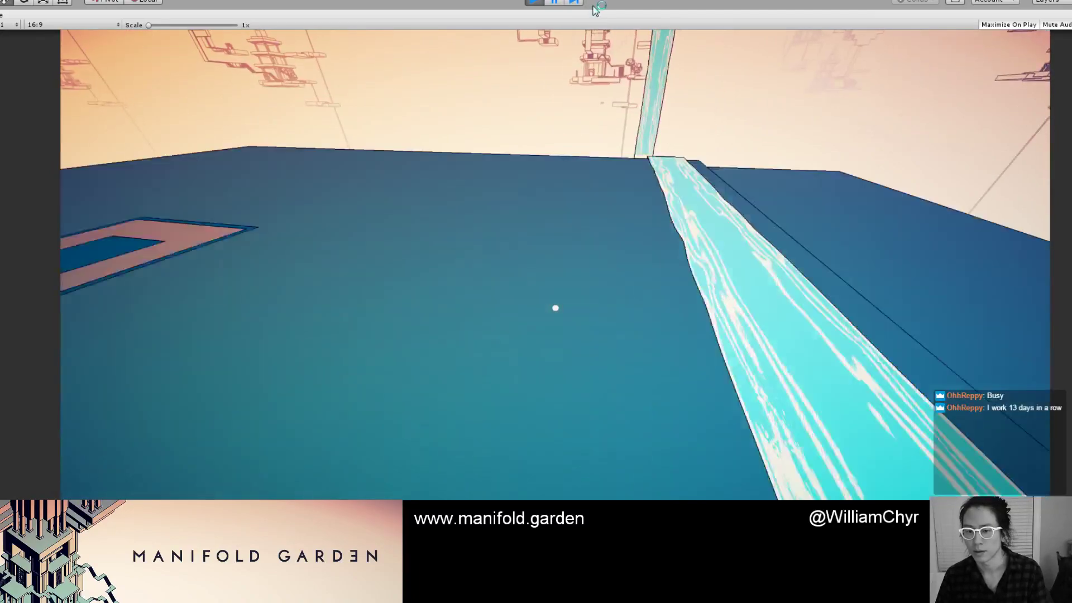
key("s")
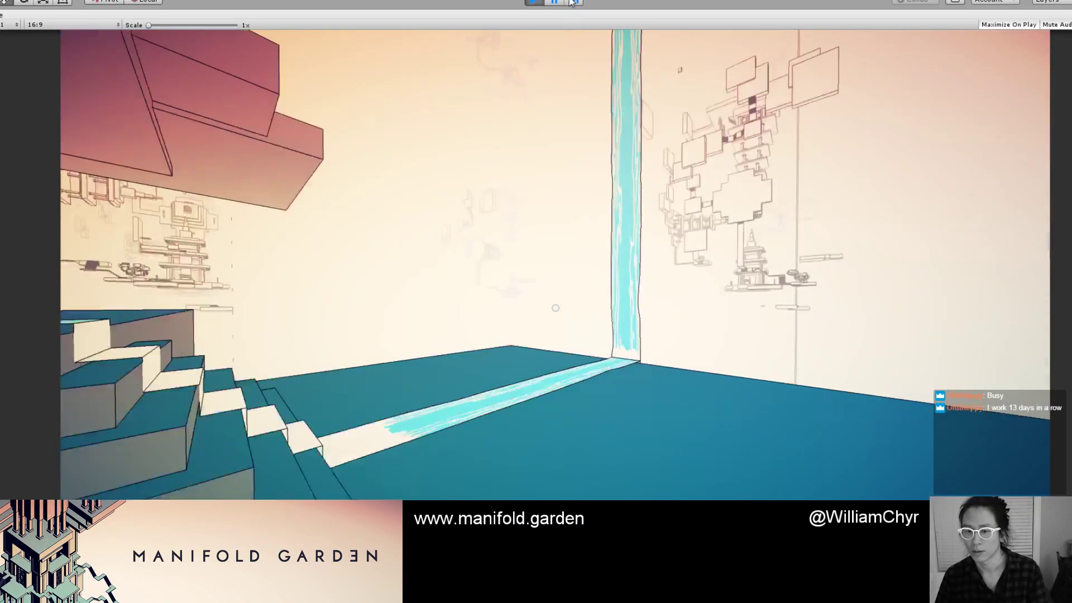
key("Escape")
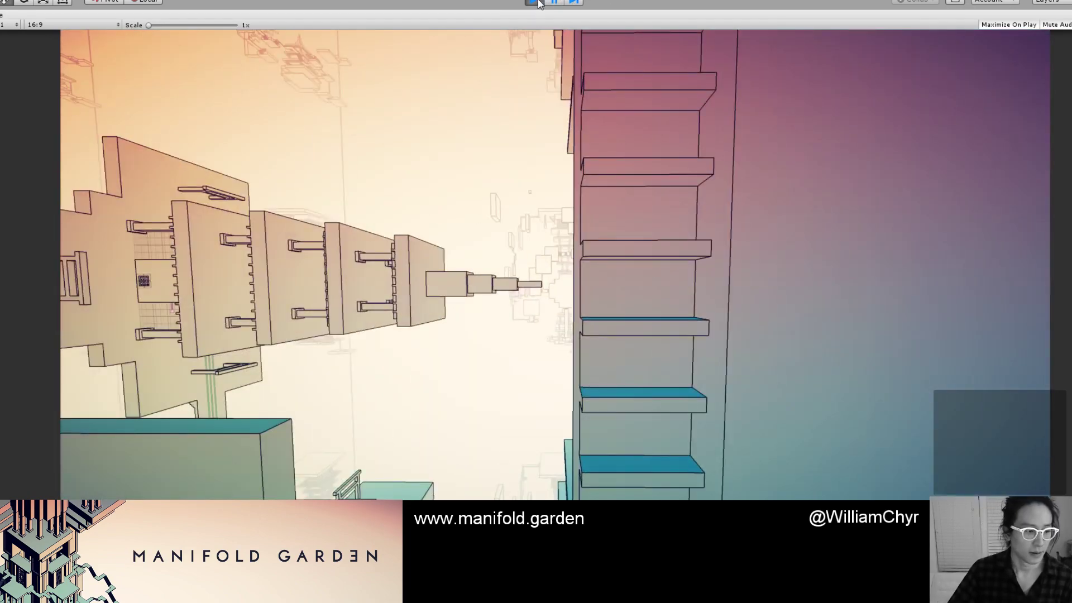
key("ctrl+p")
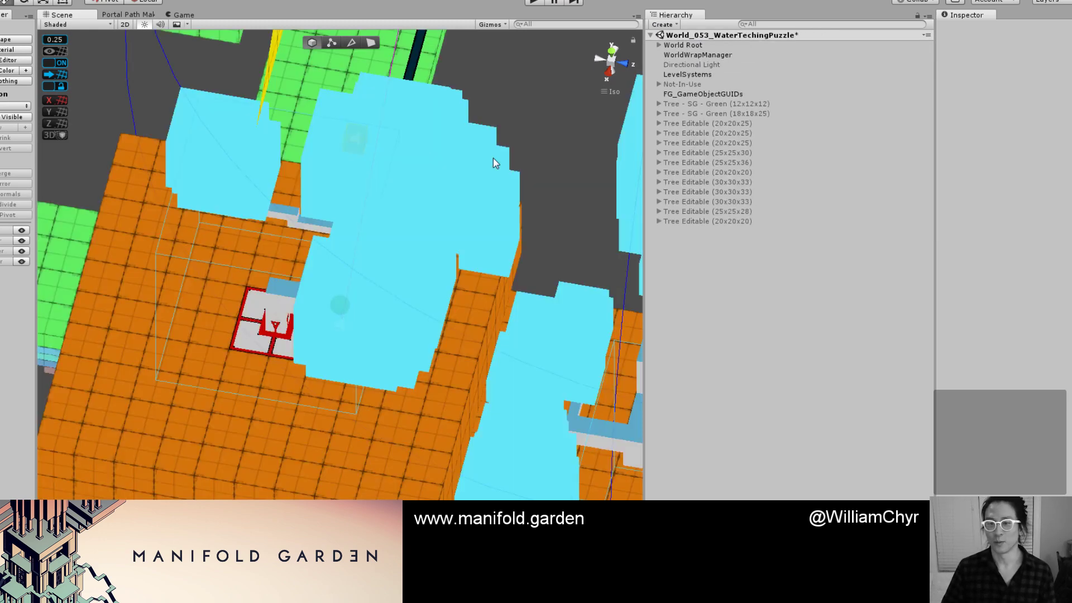
left_click_drag(493, 159, 322, 309, "alt")
scroll(236, 254, "down", 8)
middle_click_drag(234, 301, 330, 347)
left_click_drag(330, 347, 217, 316, "alt")
middle_click_drag(217, 315, 199, 315)
scroll(198, 314, "down", 6)
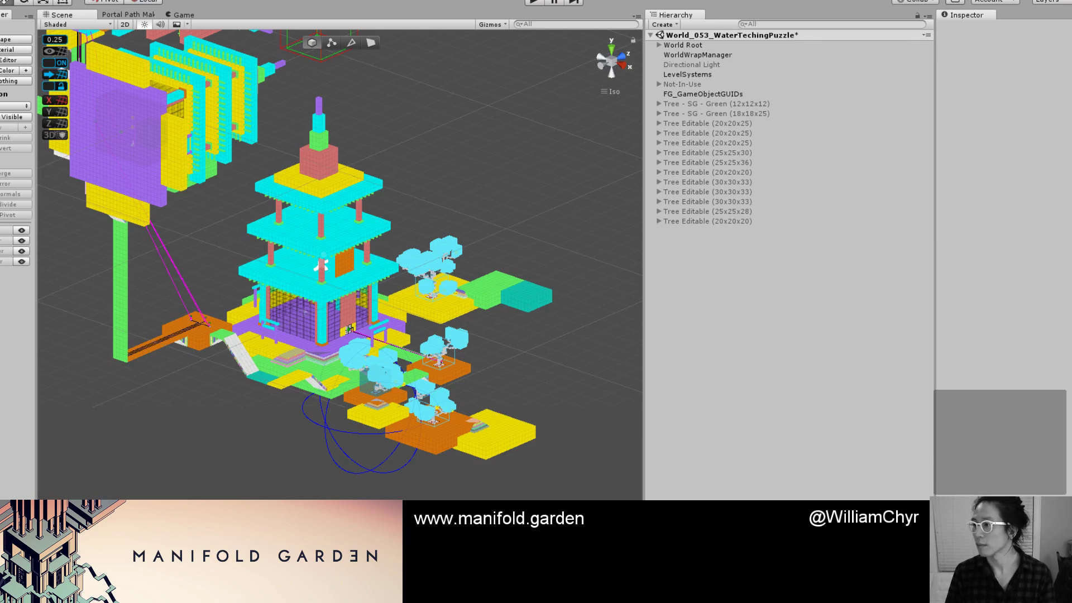
Adjust Element 0 of the Water Colors palette to a more saturated light blue by changing its red value.
scroll(1052, 279, "down", 10)
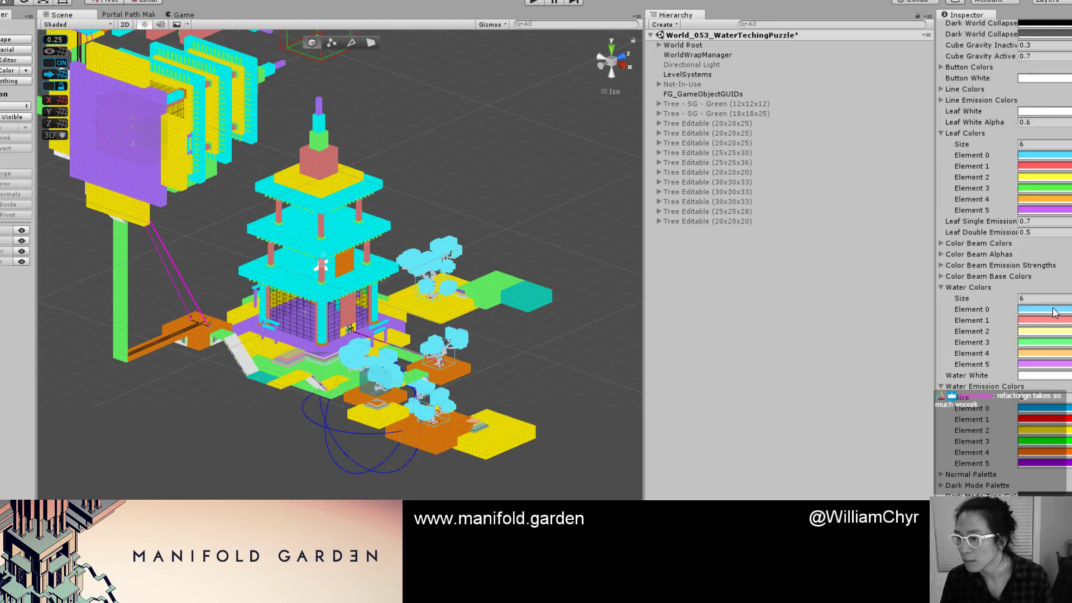
left_click(1053, 311)
left_click_drag(1050, 286, 1036, 285)
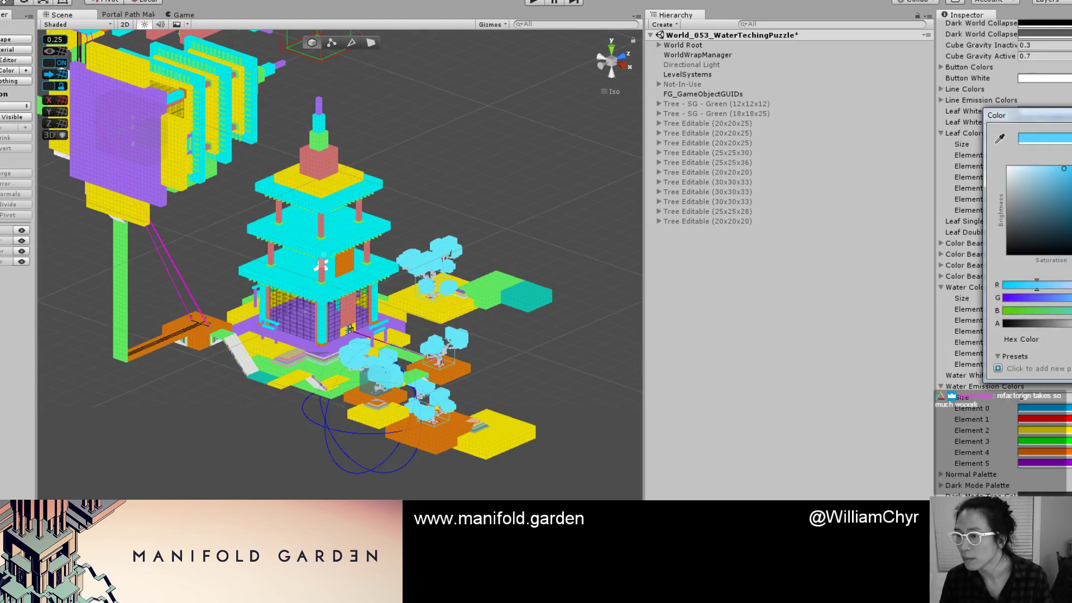
key("Escape")
left_click(562, 229)
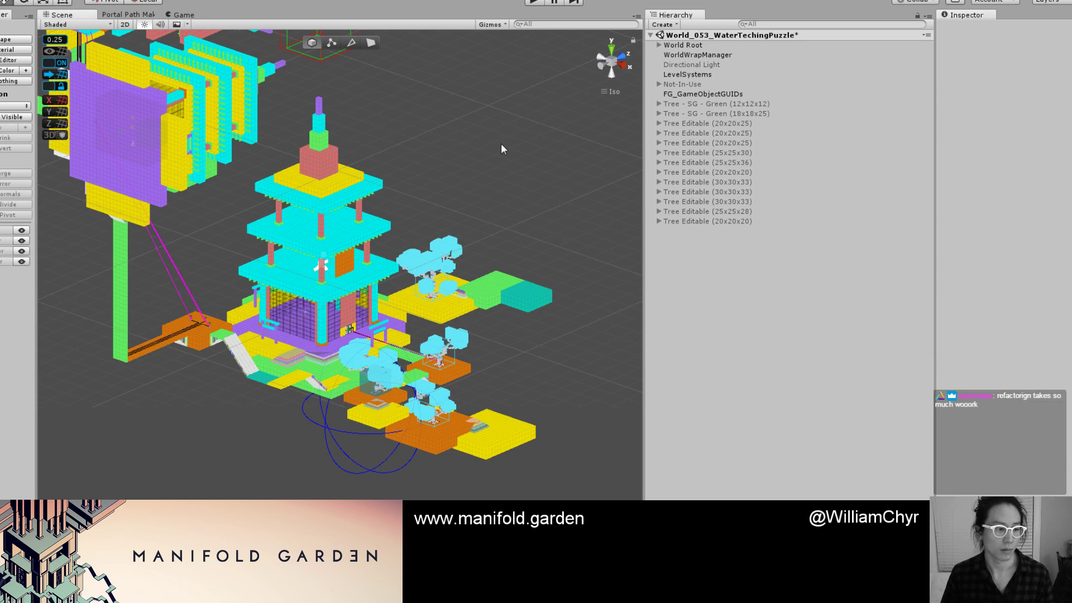
Thicken the pagoda's purple base slab by pulling its large underside face outward, and recentre its pivot.
scroll(442, 182, "up", 2)
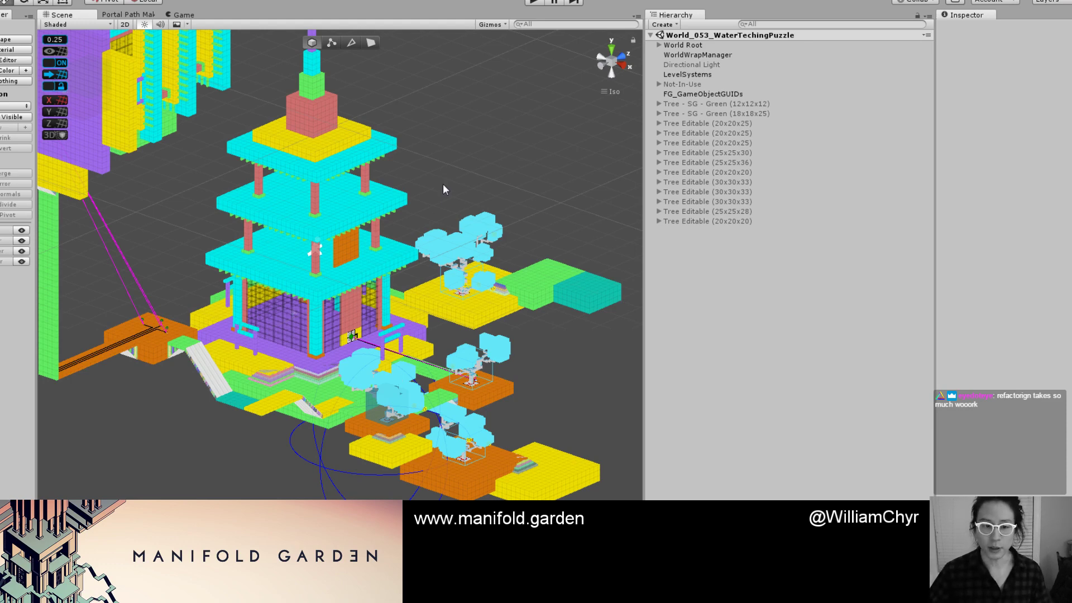
left_click_drag(443, 183, 294, 184, "alt")
scroll(294, 184, "up", 3)
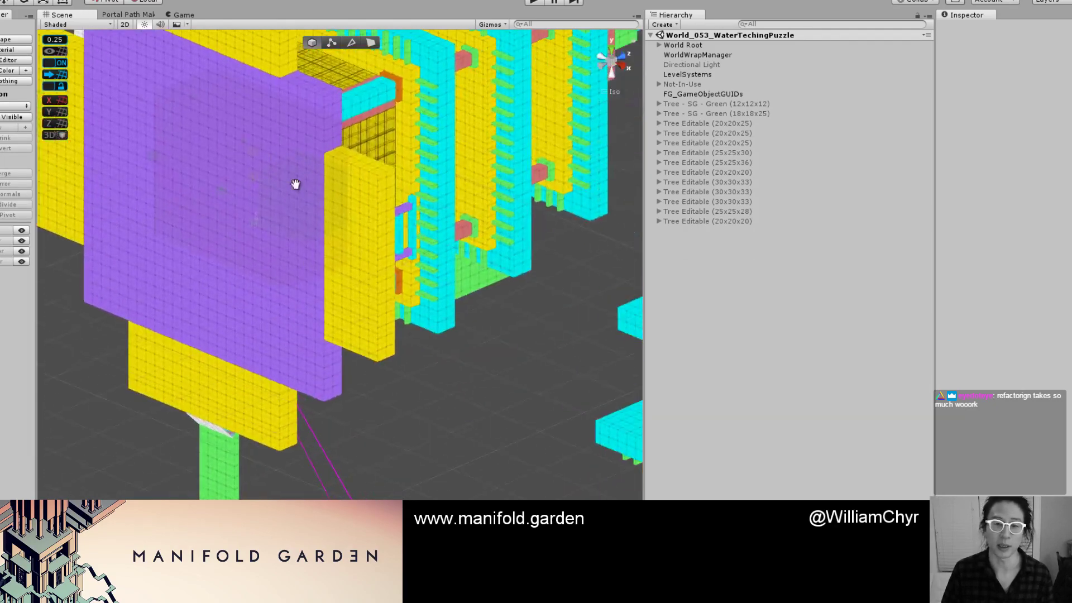
middle_click_drag(294, 184, 397, 282)
left_click_drag(397, 282, 331, 235, "alt")
scroll(330, 235, "up", 3)
key("g")
scroll(331, 235, "up", 4)
left_click(330, 244)
left_click(333, 247)
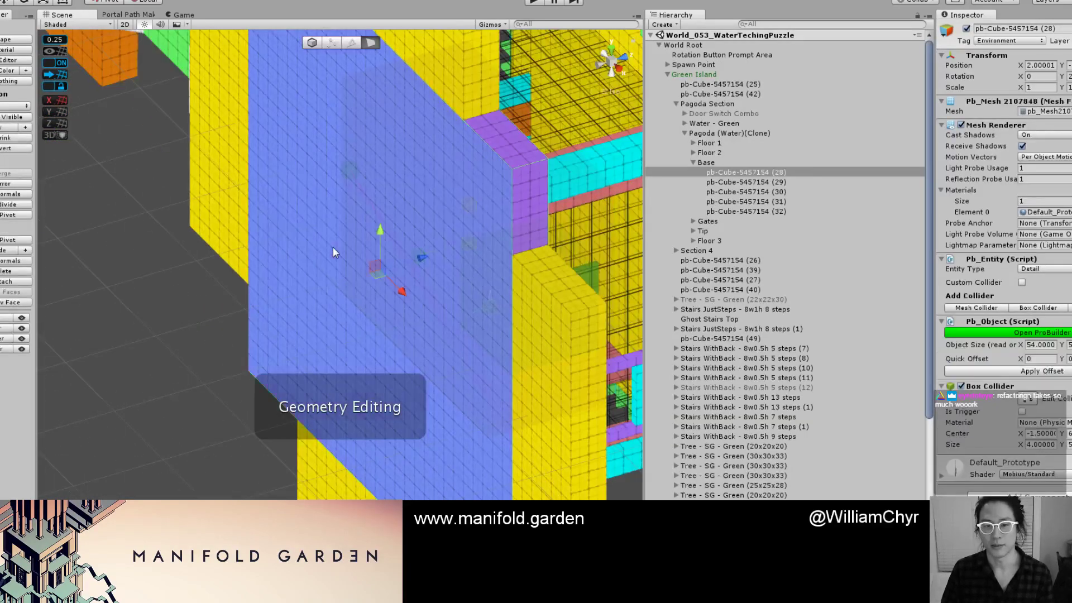
left_click_drag(409, 258, 392, 299)
key("g")
key("ctrl+j")
scroll(379, 267, "down", 2)
Thicken the yellow block beside the purple base slab to 8 units and recentre its pivot.
key("g")
left_click(470, 338)
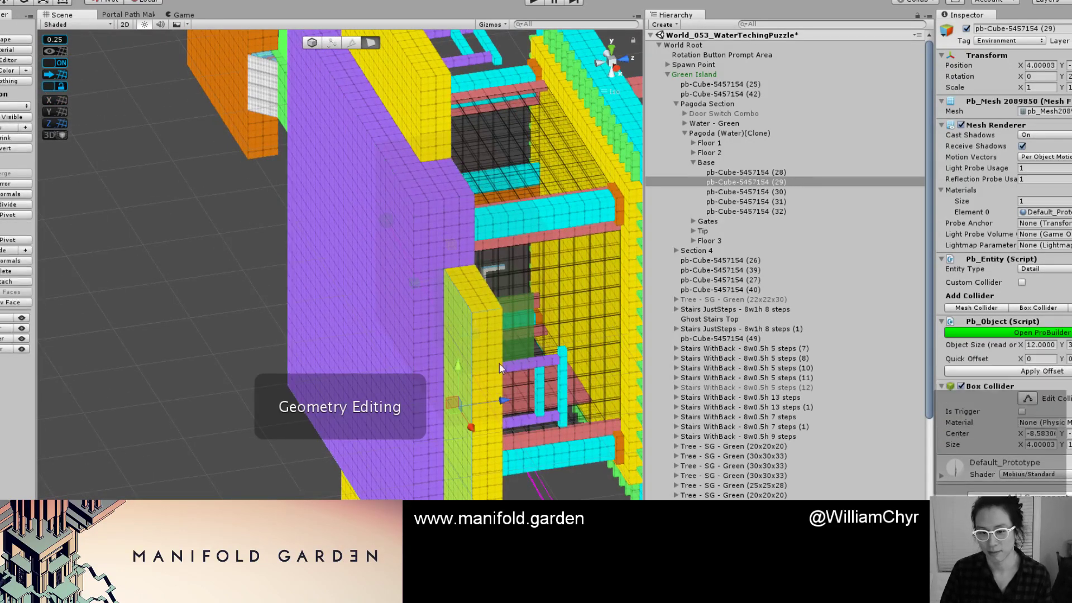
left_click(447, 397)
left_click_drag(487, 399, 474, 400)
key("g")
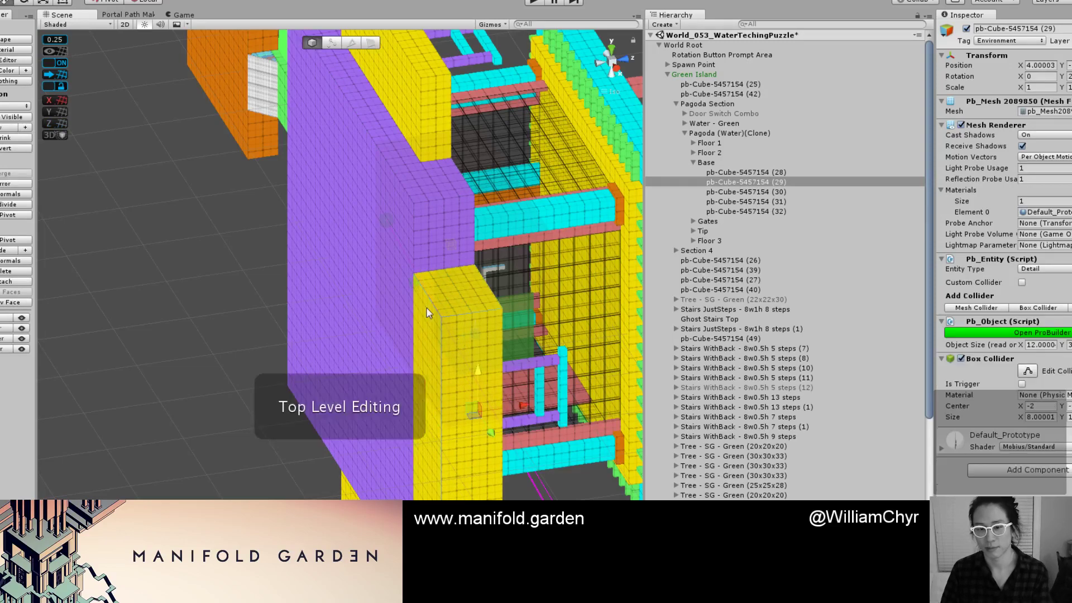
key("ctrl+j")
Duplicate the thick yellow block on the adjacent side of the pagoda base and move the copy to the slab's corner.
scroll(486, 362, "down", 5)
left_click_drag(486, 362, 319, 304, "alt")
scroll(322, 296, "up", 5)
left_click(321, 296)
left_click(305, 203)
scroll(306, 203, "up", 3)
key("ctrl+d")
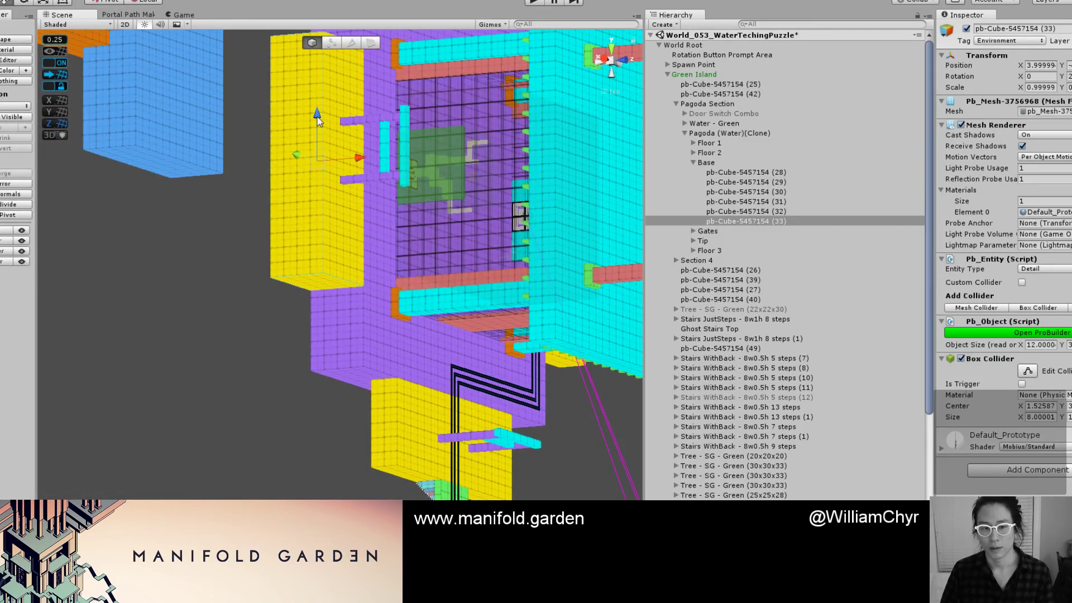
left_click_drag(317, 120, 331, 408)
Stretch the duplicated yellow block to 34 units long and nudge it towards the neighbouring base blocks.
left_click_drag(353, 321, 287, 238, "alt")
scroll(287, 237, "up", 3)
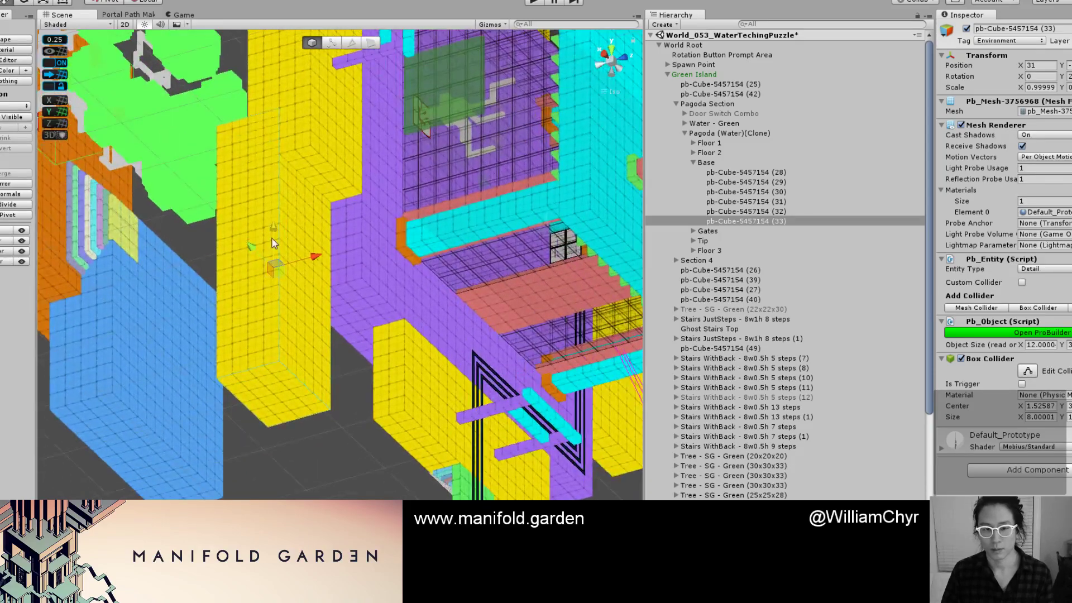
key("g")
left_click(262, 255)
scroll(273, 254, "up", 3)
left_click_drag(210, 210, 168, 175)
left_click_drag(286, 251, 430, 267, "alt")
left_click(326, 293)
left_click_drag(321, 258, 393, 249, "alt")
key("g")
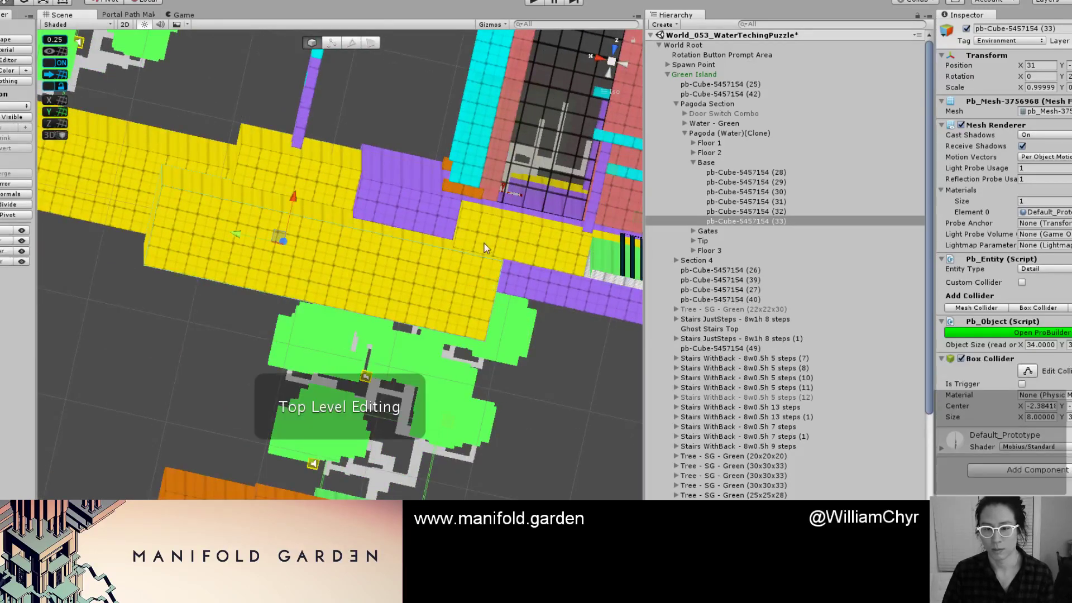
mouse_move(296, 201)
left_mouse_down()
mouse_move(300, 180)
mouse_move(298, 190)
left_mouse_up()
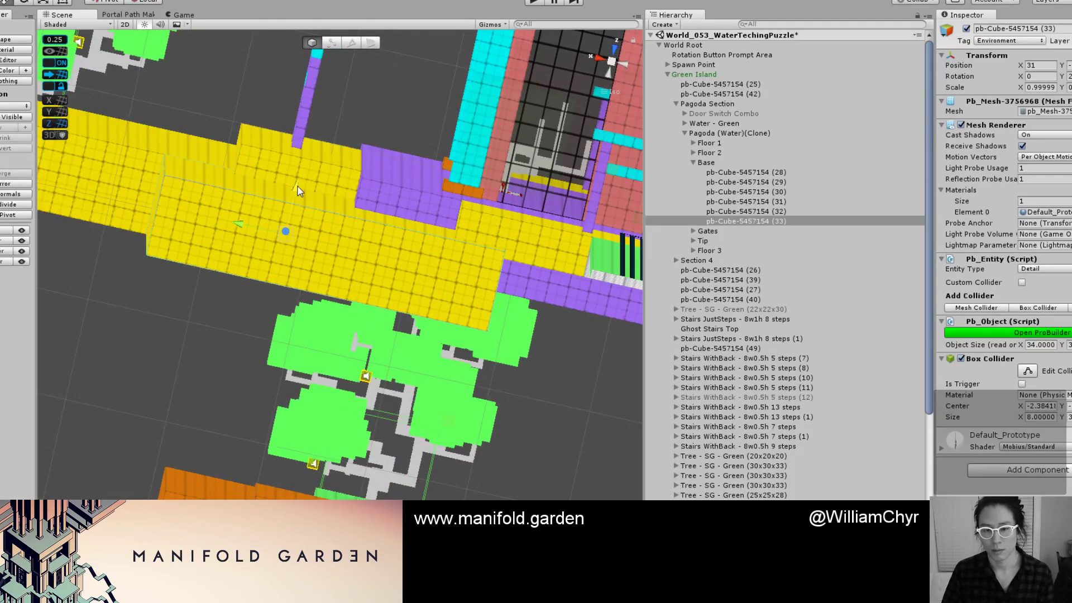
Recolour the faces of the new corner block from yellow to green and leave geometry editing.
left_click_drag(293, 241, 228, 292, "alt")
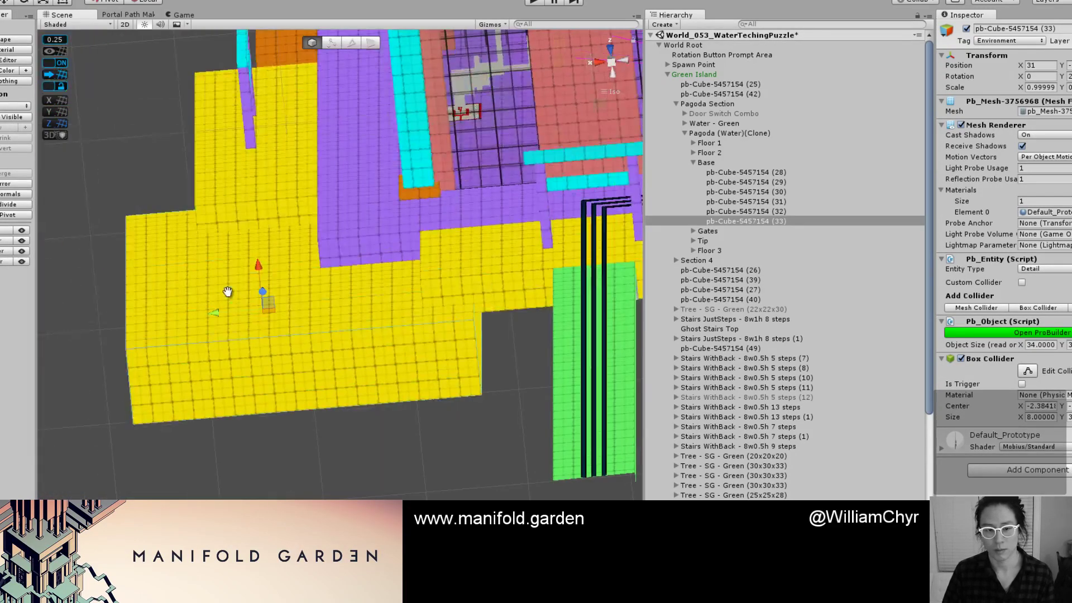
middle_click_drag(227, 292, 360, 234)
scroll(360, 234, "down", 5)
left_click_drag(360, 235, 483, 431, "alt")
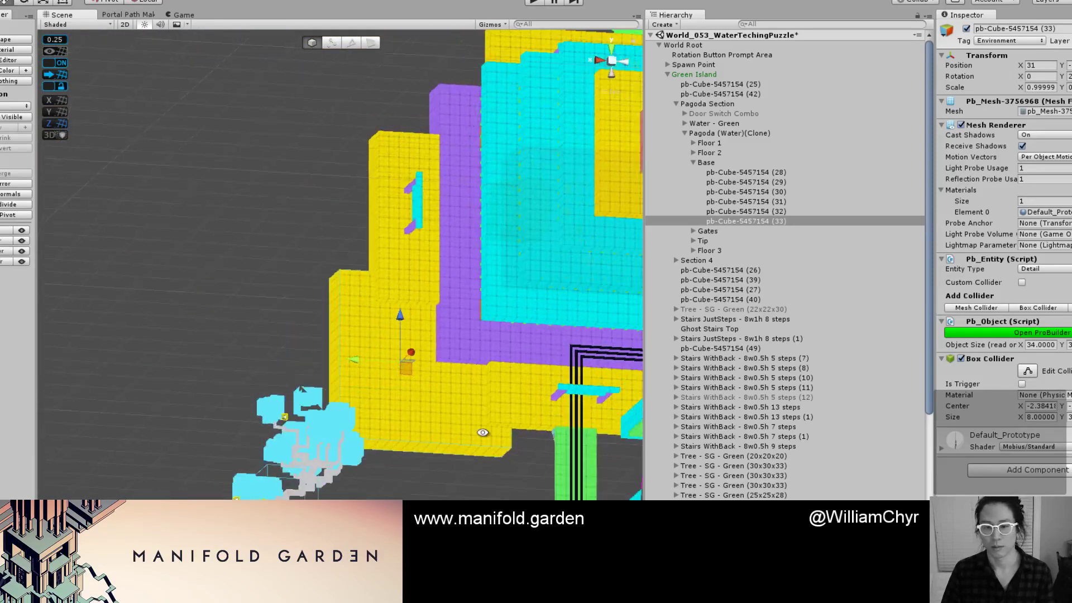
scroll(350, 352, "up", 3)
key("g")
left_click(350, 358)
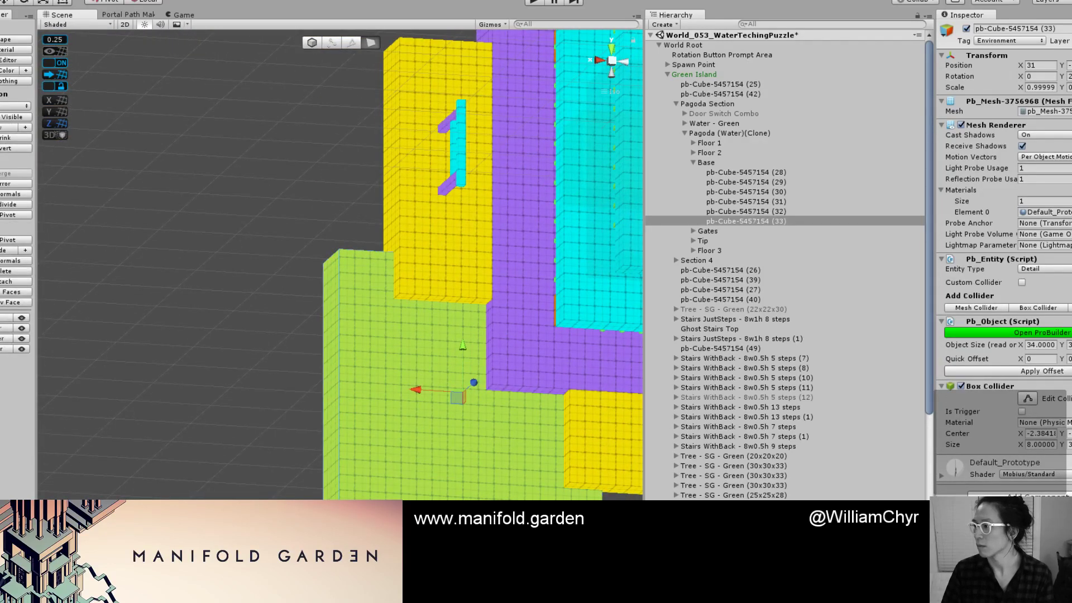
key("alt+5")
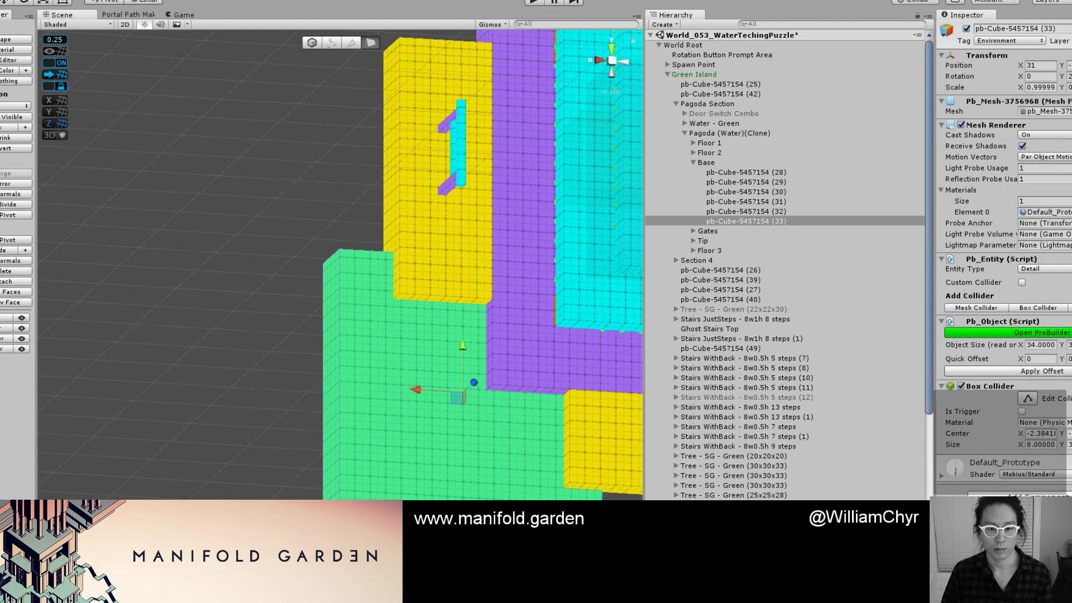
left_click(114, 393)
key("g")
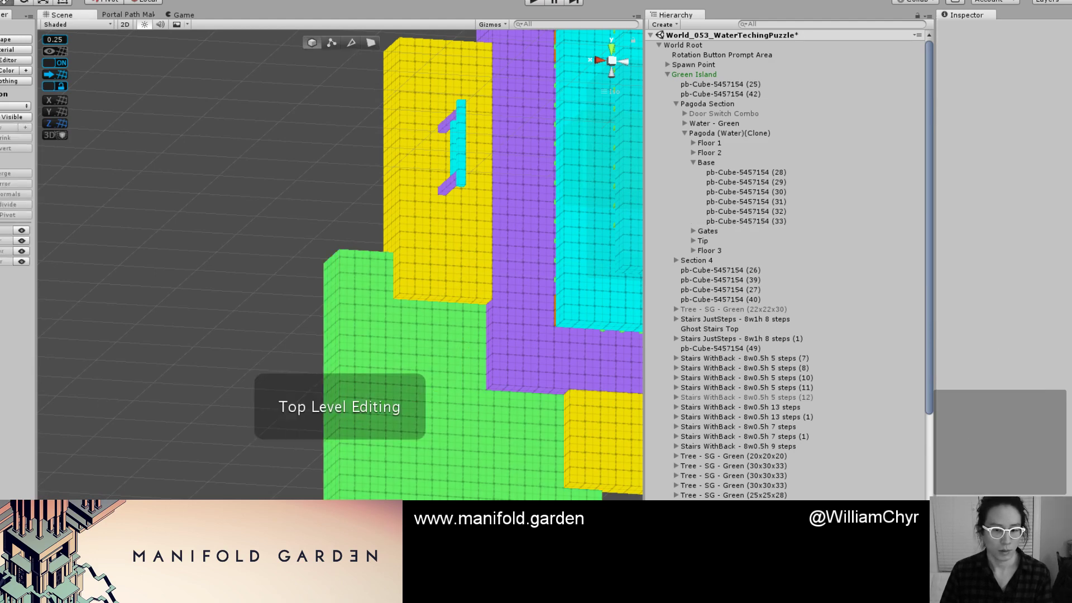
key("g")
key("g")
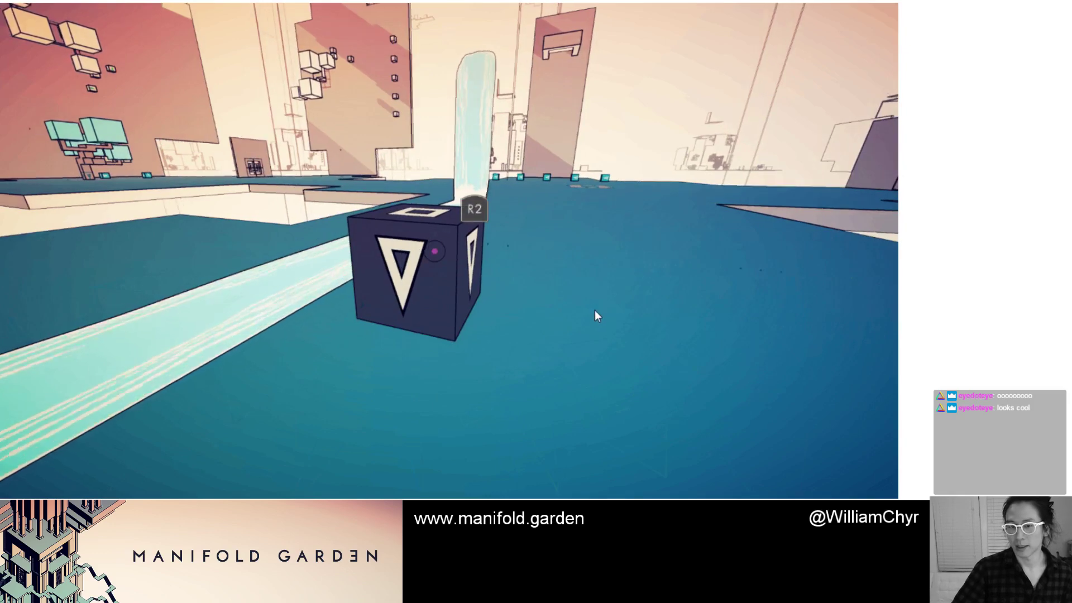
Switch back to the Unity editor and thicken the yellow block along the purple slab's upper edge to 12 units.
key("alt+Tab")
scroll(260, 287, "down", 10)
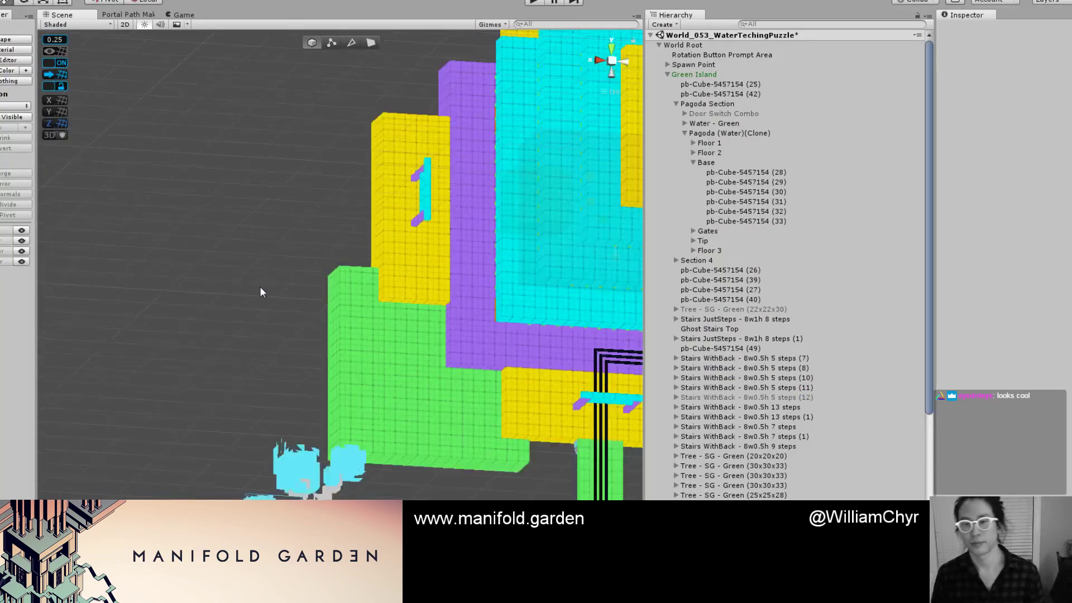
left_click_drag(261, 287, 377, 327, "alt")
scroll(318, 321, "up", 5)
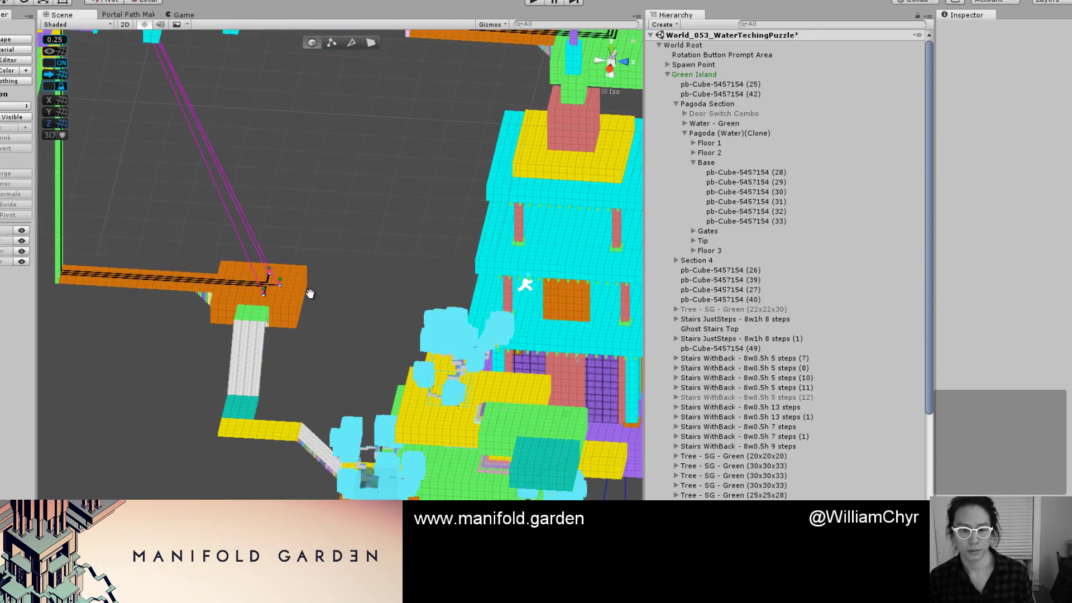
middle_click_drag(310, 294, 454, 484)
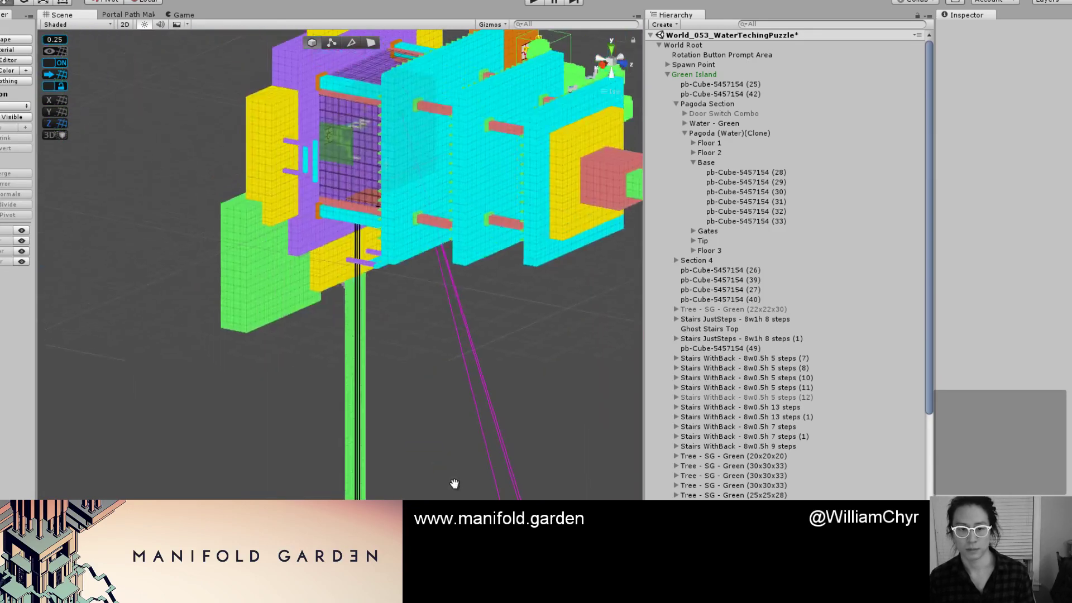
left_click_drag(357, 323, 375, 180, "alt")
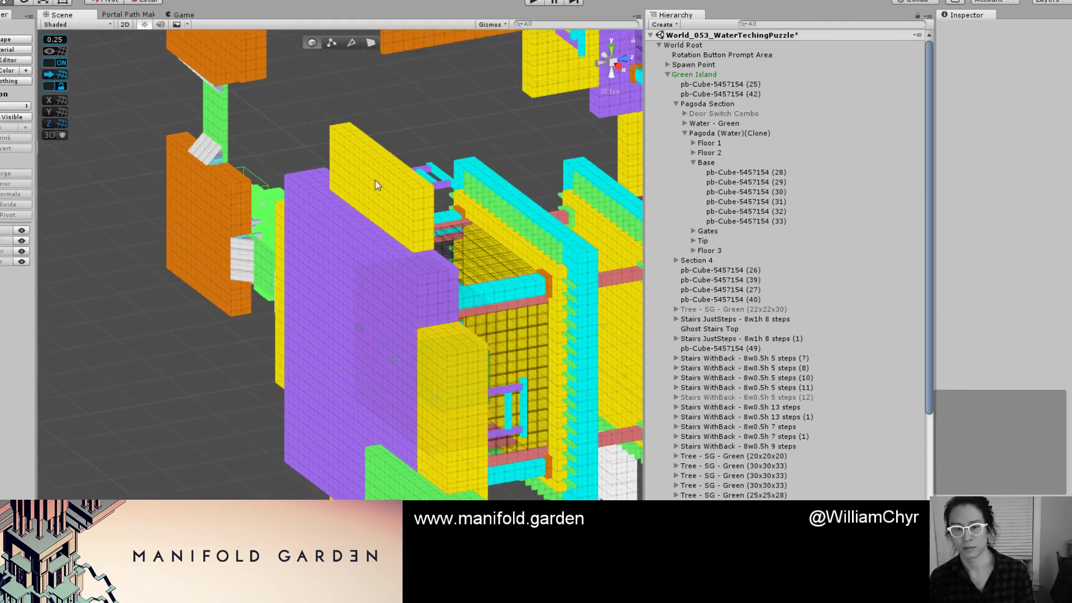
left_click(375, 188)
scroll(376, 176, "up", 3)
key("g")
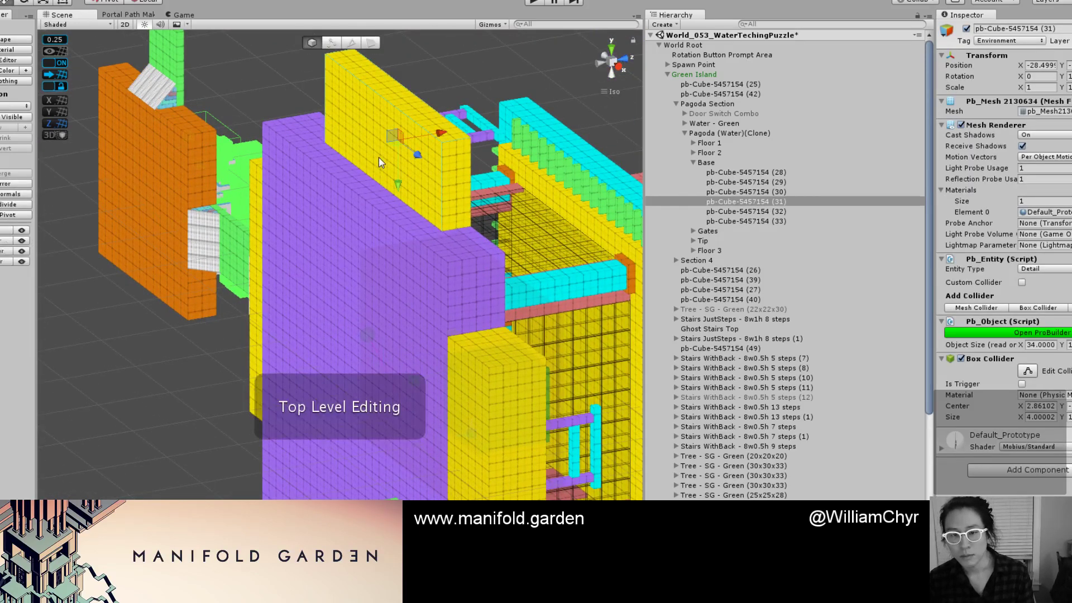
left_click(378, 157)
key("g")
left_click(354, 156)
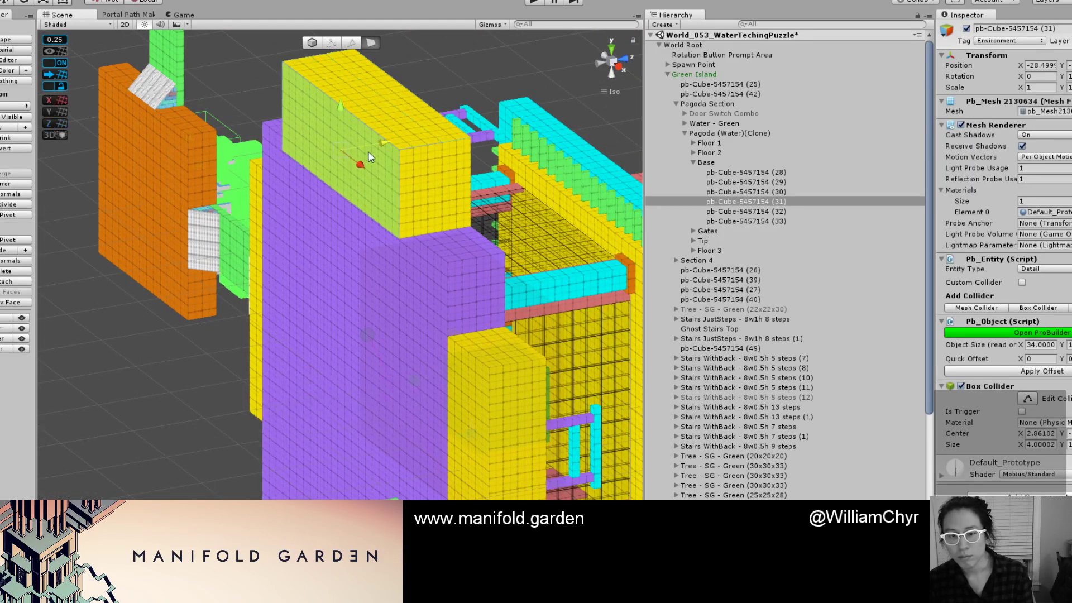
Duplicate the green corner block and slide the copy sideways onto the outer face of the purple base slab.
left_click_drag(354, 156, 381, 241, "alt")
middle_click_drag(446, 246, 436, 224)
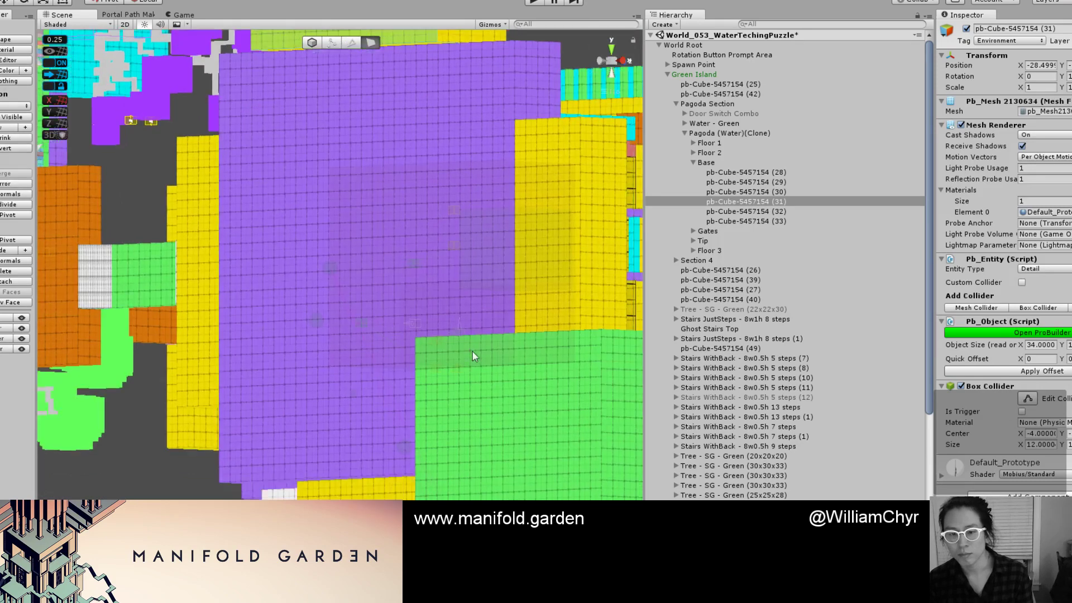
left_click(473, 351)
left_click_drag(449, 330, 392, 203, "alt")
key("g")
scroll(436, 360, "down", 1)
scroll(435, 359, "down", 5)
key("ctrl+d")
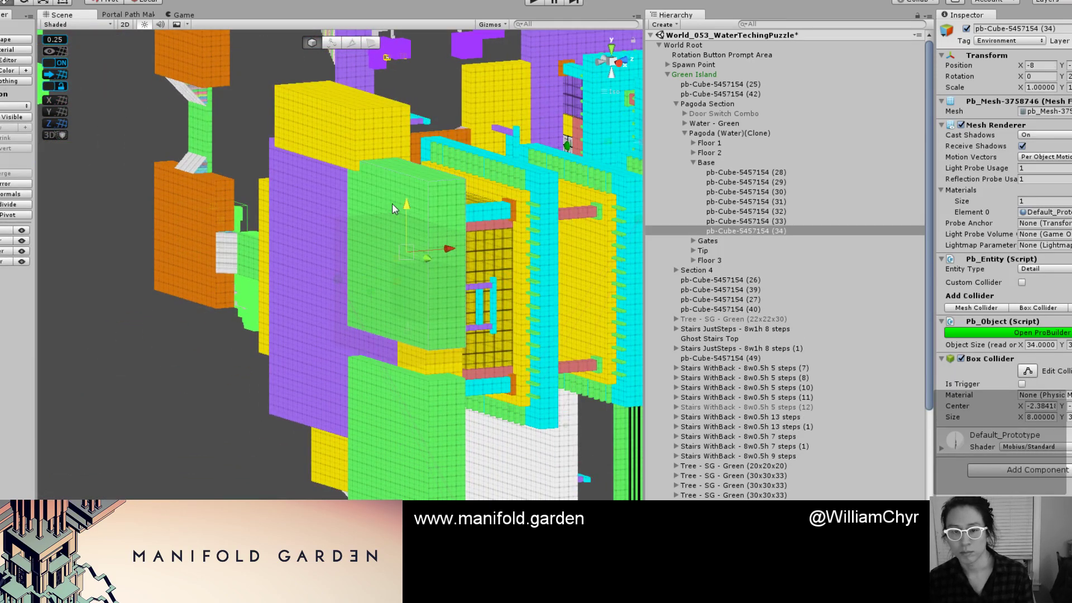
scroll(392, 204, "up", 4)
left_click_drag(457, 243, 363, 262)
Shorten the copied green block by moving its lower face up along the purple slab.
scroll(352, 223, "up", 4)
key("g")
left_click_drag(251, 286, 355, 188, "alt")
left_click(390, 275)
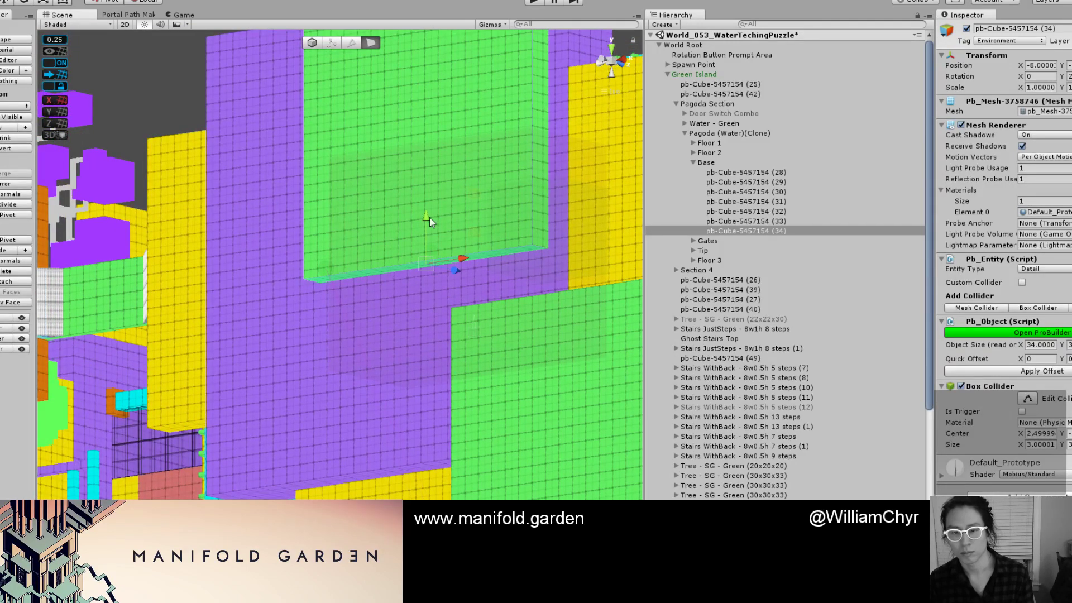
left_click_drag(430, 216, 448, 130)
Extend the copied green block's side face across the purple slab towards its outer corner.
middle_click_drag(449, 130, 433, 351)
left_click_drag(424, 244, 606, 237, "alt")
scroll(372, 269, "up", 5)
left_click(370, 268)
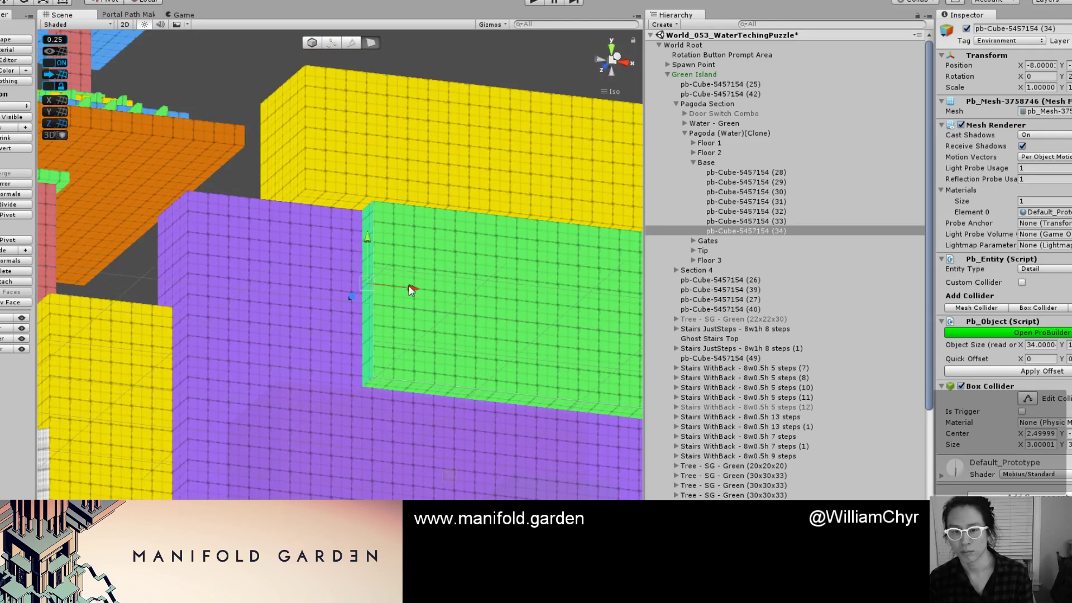
left_click_drag(412, 290, 156, 283)
key("g")
scroll(354, 316, "down", 5)
key("g")
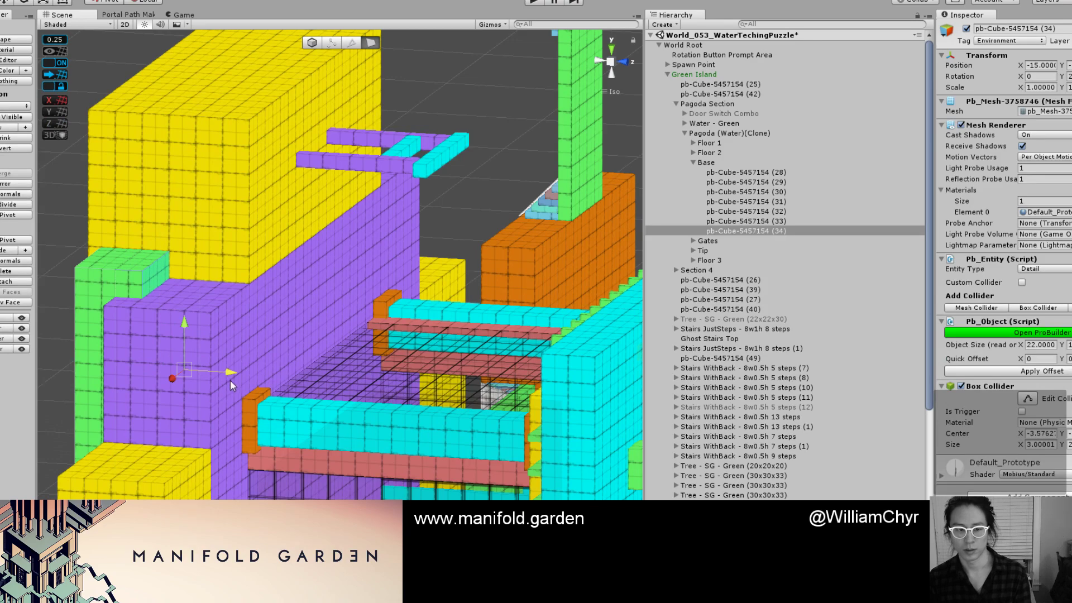
Duplicate the orange slab beside the green tree and slide the copy down along the original.
key("g")
key("h")
scroll(219, 321, "down", 5)
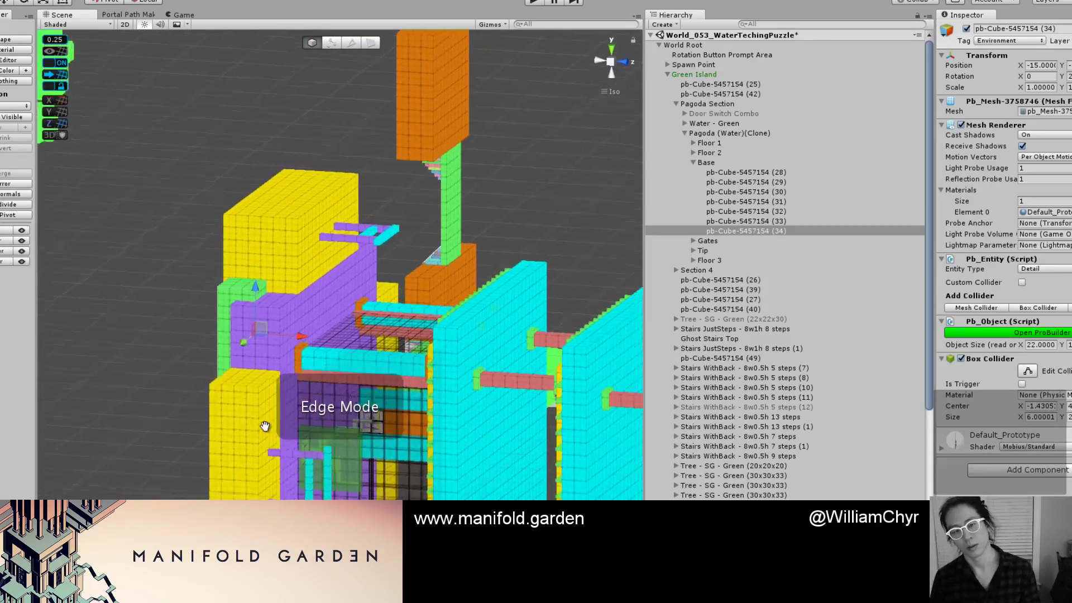
middle_click_drag(266, 425, 347, 288)
left_click_drag(314, 388, 463, 218, "alt")
left_click(365, 190)
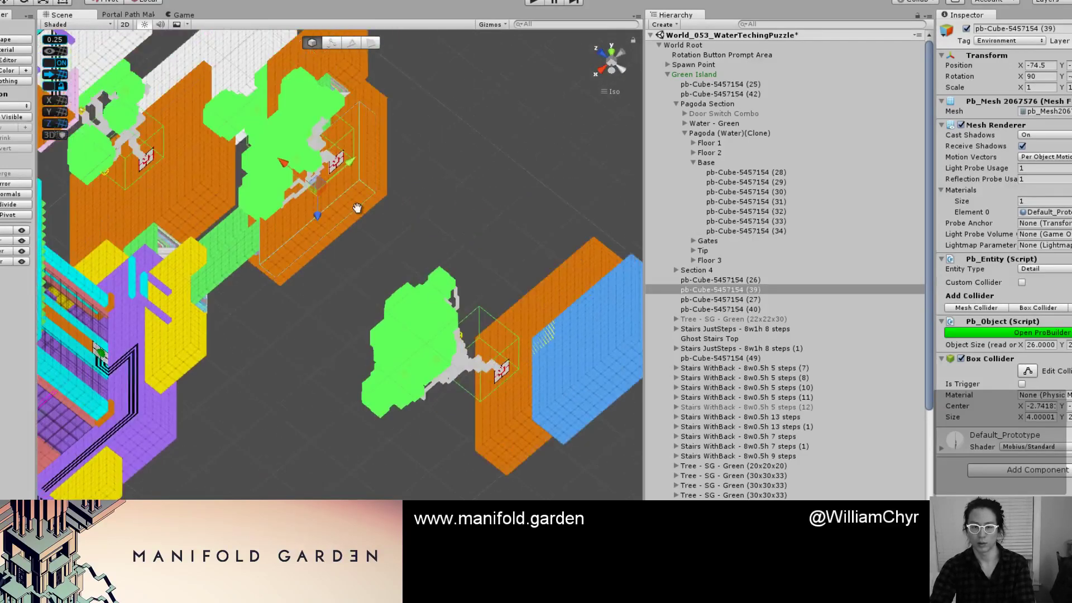
scroll(335, 212, "up", 3)
left_click(335, 202)
left_click_drag(329, 202, 324, 268)
Move the duplicated orange slab outward, away from the original, to an X position of -83.5.
scroll(291, 207, "up", 4)
left_click_drag(290, 212, 299, 216, "alt")
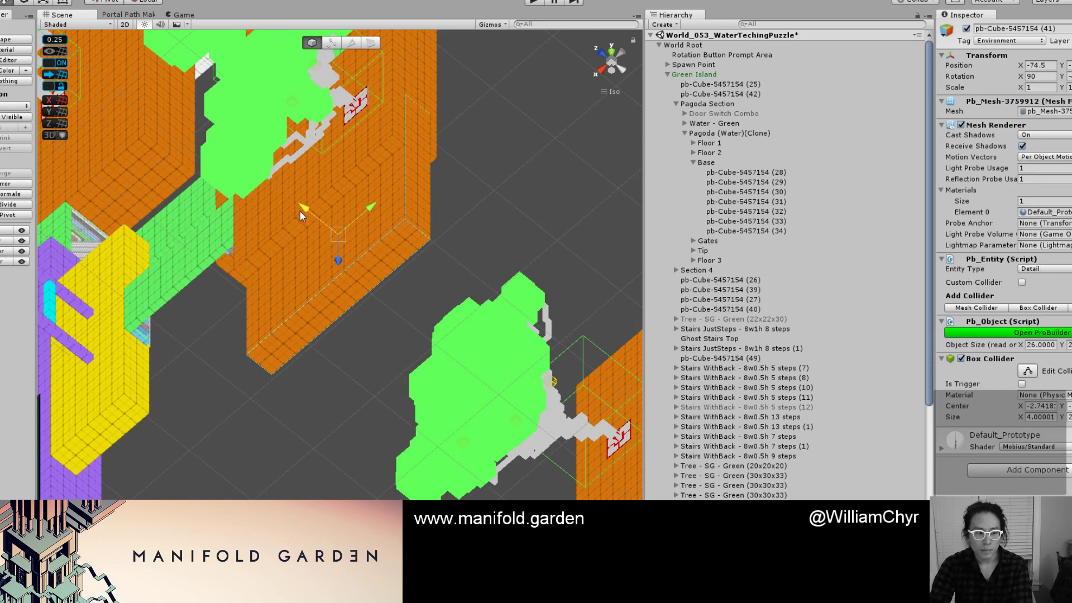
scroll(299, 209, "up", 1)
left_click_drag(368, 213, 438, 162)
Set the vertex colours of the duplicated orange slab to Turquoise.
key("g")
left_click(430, 219)
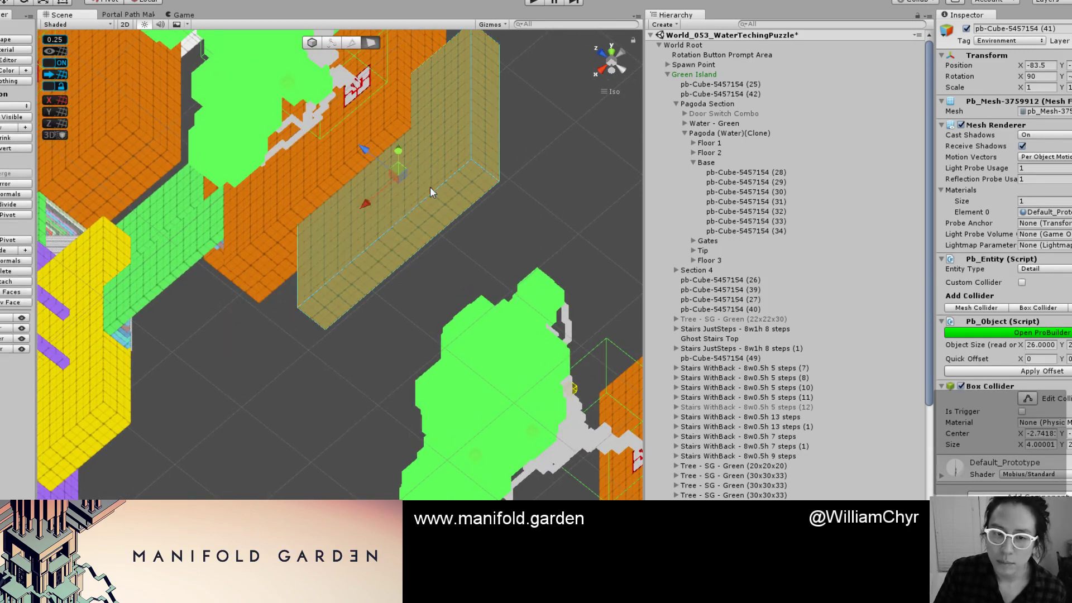
key("alt+shift+6")
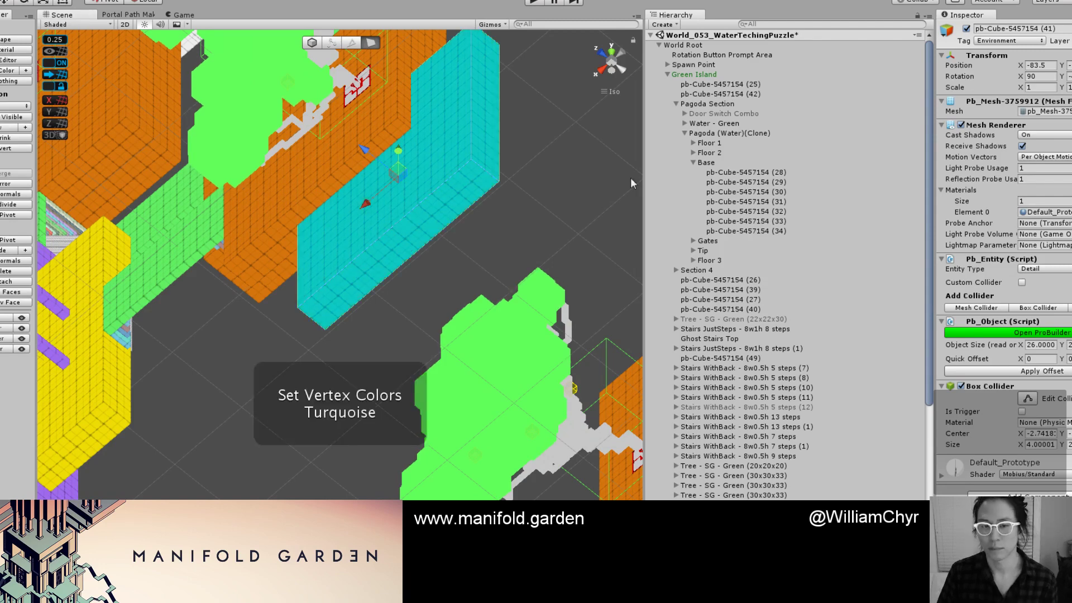
left_click(414, 273)
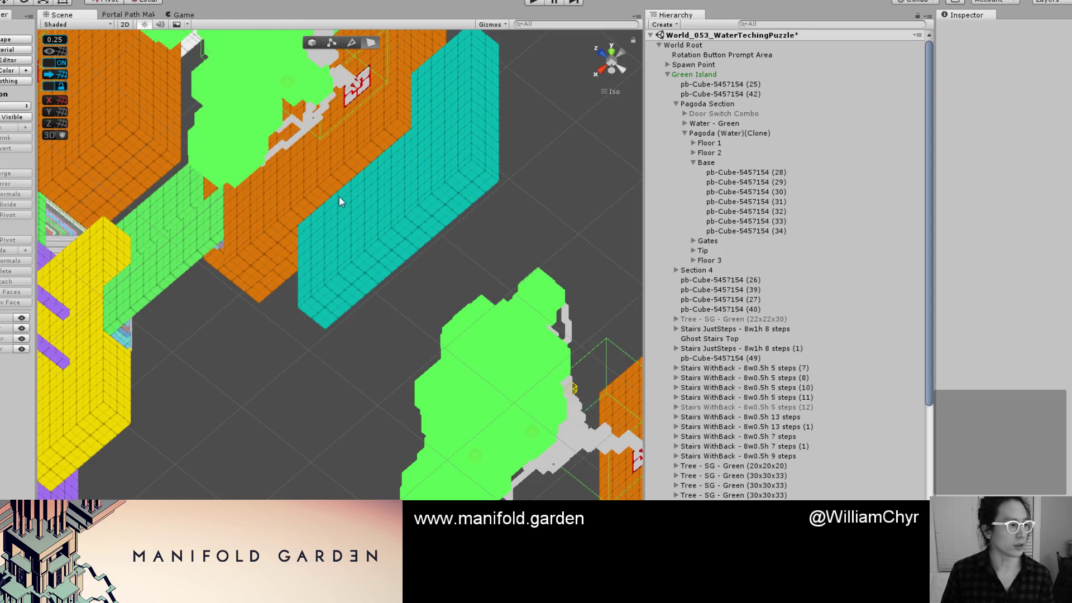
Thicken the turquoise slab to 7 units by moving its broad side face.
left_click(383, 204)
left_click_drag(383, 204, 354, 261, "alt")
key("g")
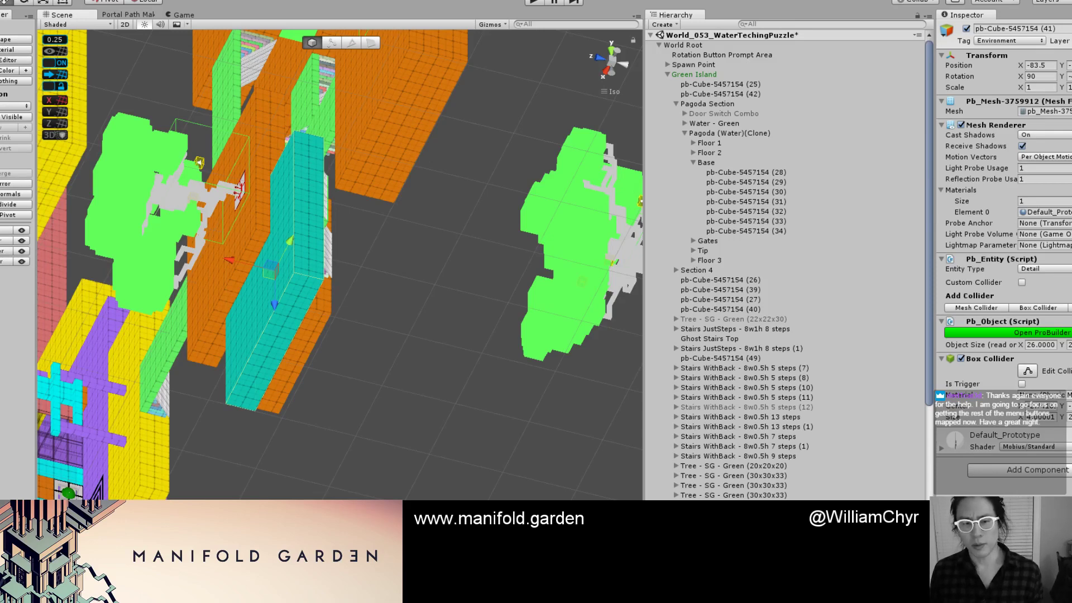
left_click_drag(302, 206, 178, 225, "alt")
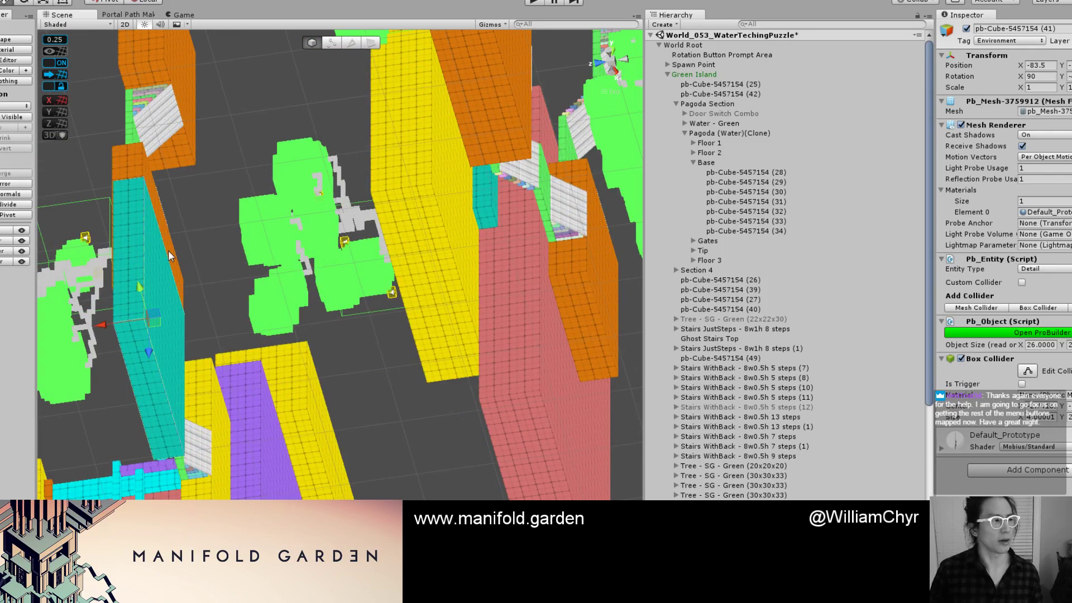
key("g")
left_click(170, 301)
scroll(165, 303, "up", 3)
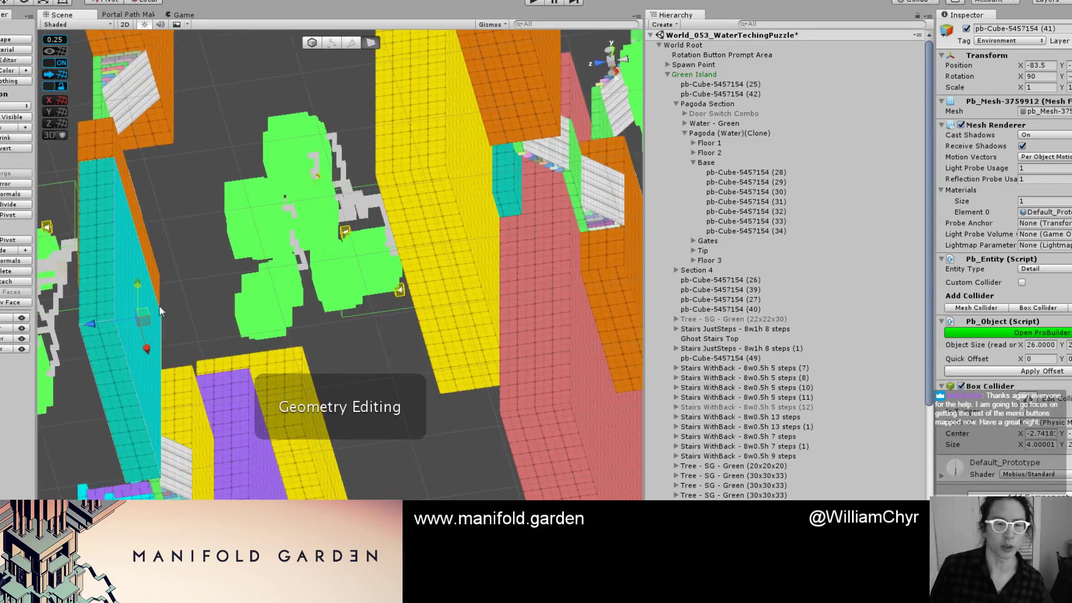
left_click_drag(86, 325, 119, 326)
Set the pivot of the original orange slab next to the turquoise slab.
right_click_drag(119, 326, 363, 257)
left_click(250, 365)
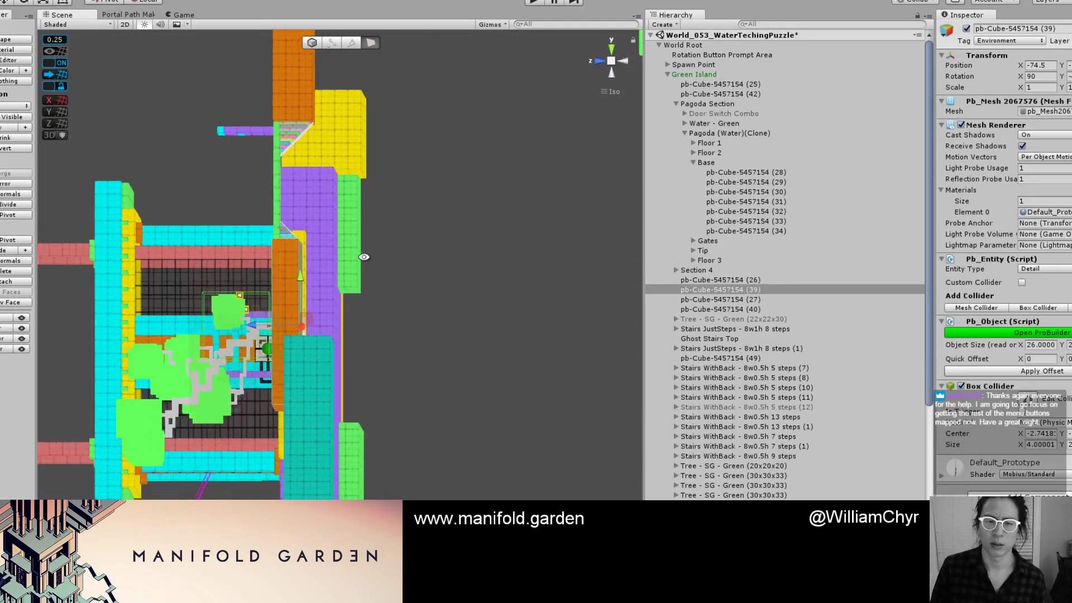
left_click_drag(363, 256, 363, 273, "alt")
key("ctrl+j")
scroll(391, 380, "down", 5)
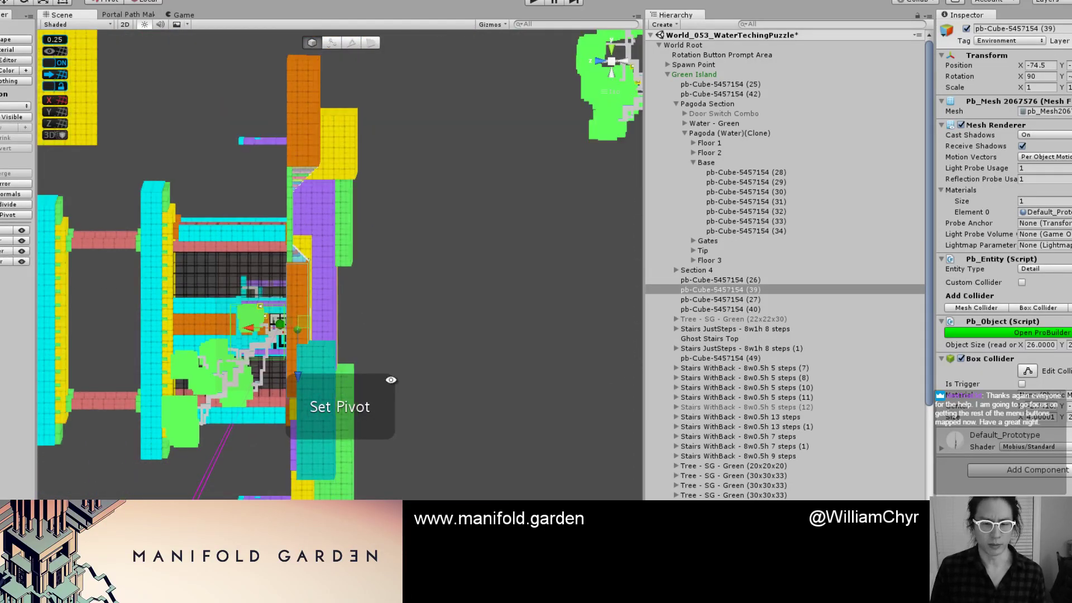
Slide the turquoise slab sideways along the orange slab to an X position of -87.5.
right_click_drag(391, 379, 212, 390)
left_click(234, 391)
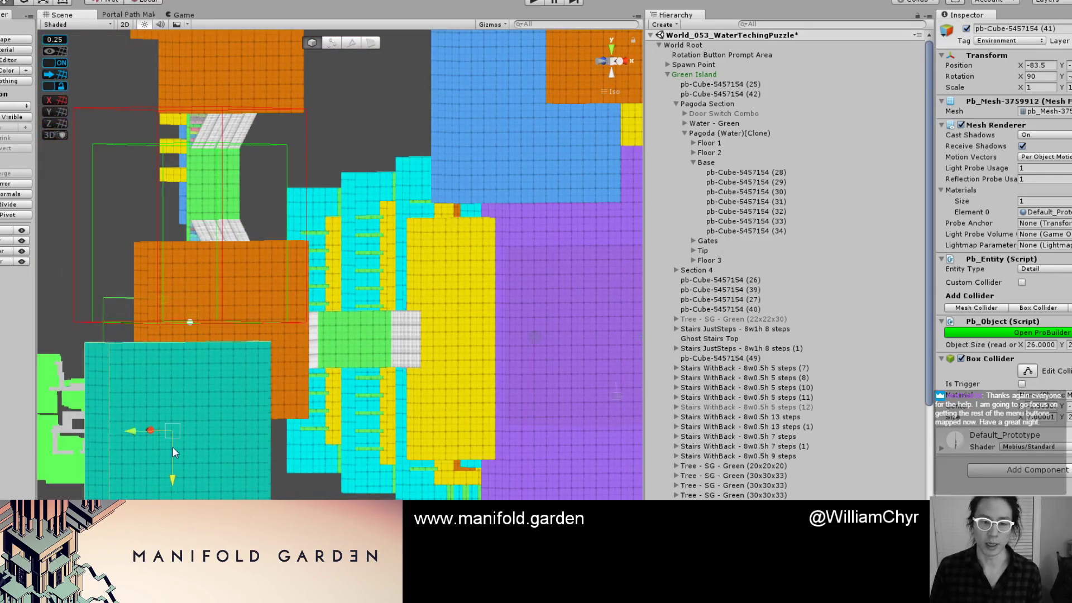
mouse_move(168, 437)
right_mouse_down()
mouse_move(155, 407)
mouse_move(157, 423)
right_mouse_up()
middle_click_drag(157, 424, 380, 351)
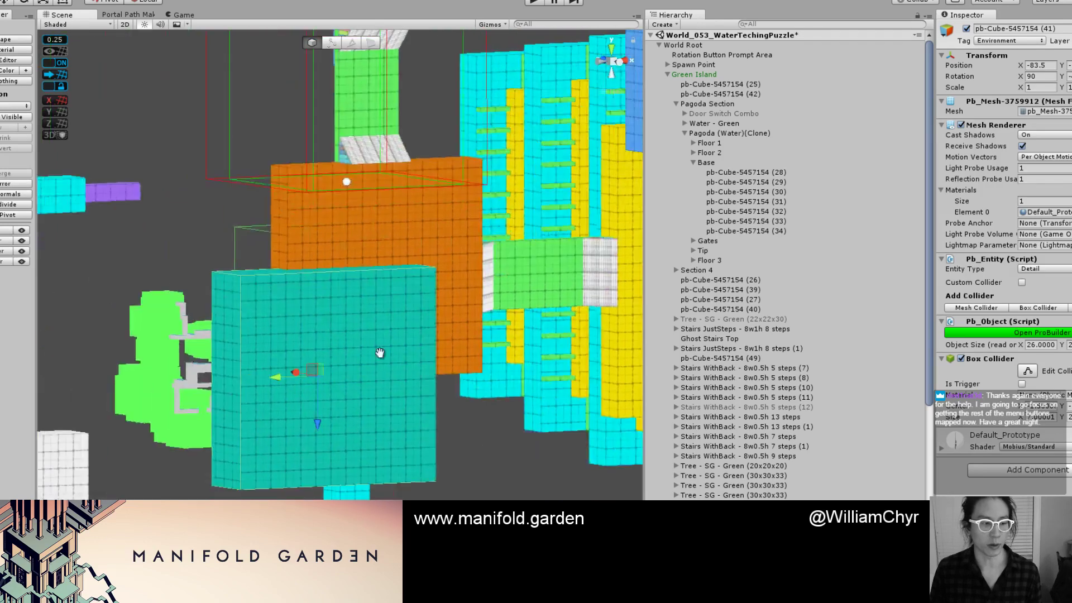
left_click_drag(380, 351, 340, 390, "alt")
scroll(339, 389, "up", 5)
left_click_drag(263, 403, 220, 405)
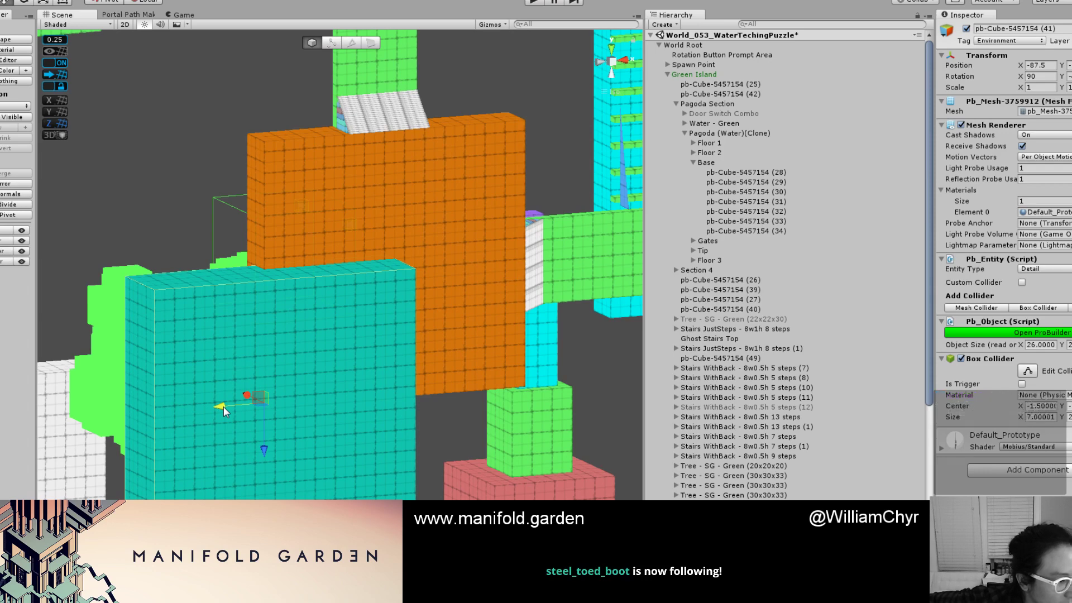
Shorten the turquoise slab to 23 units by moving its narrow end face inward.
scroll(225, 329, "up", 3)
left_click_drag(225, 329, 335, 390, "alt")
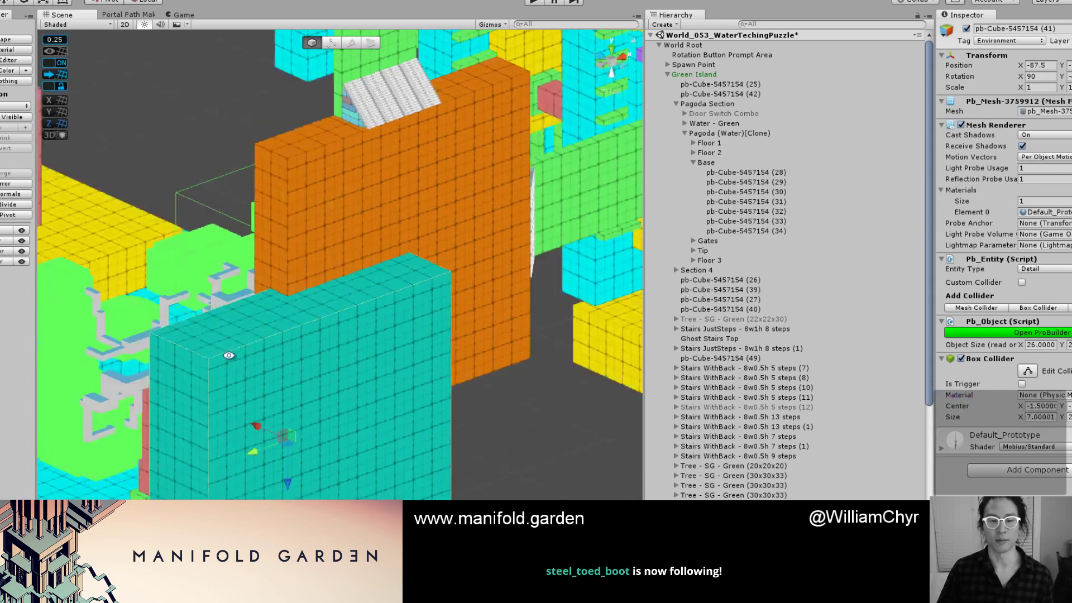
middle_click_drag(301, 408, 252, 292)
key("g")
left_click(213, 353)
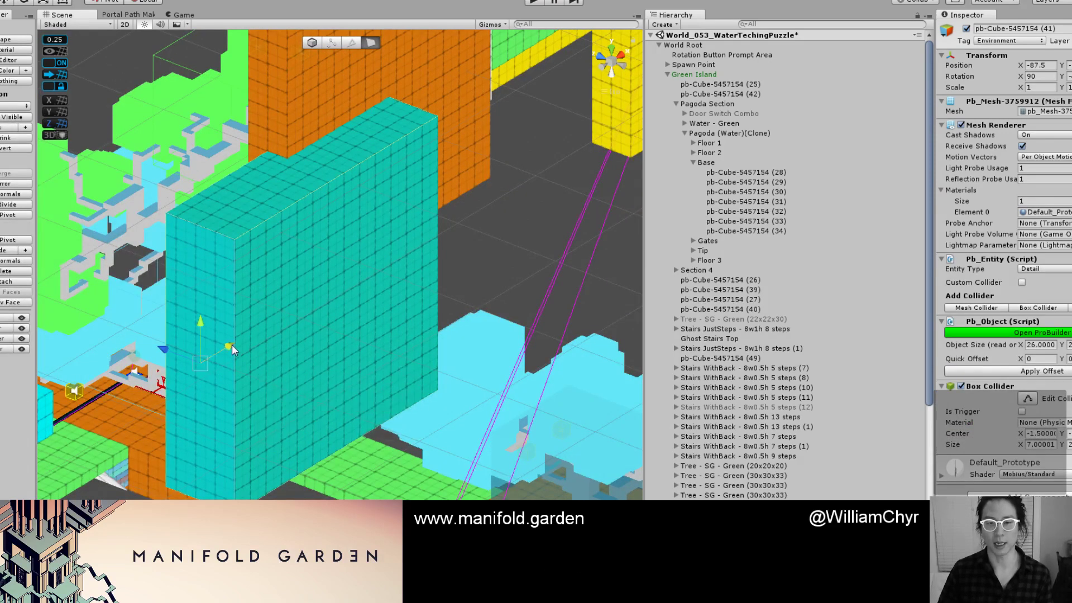
mouse_move(232, 344)
left_mouse_down()
mouse_move(292, 328)
mouse_move(228, 333)
left_mouse_up()
scroll(292, 326, "up", 5)
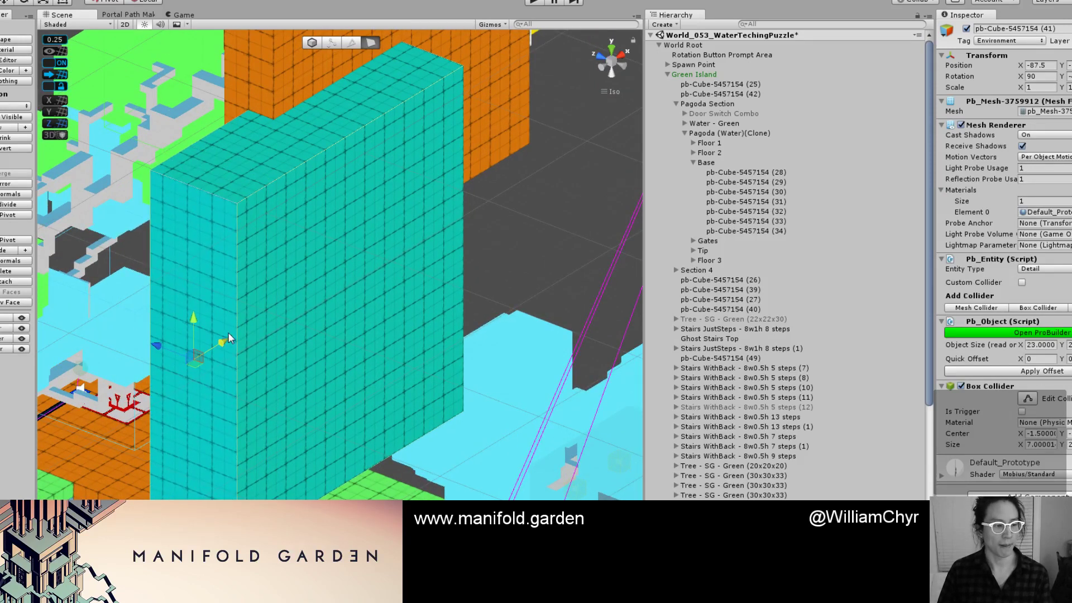
Leave geometry editing and set a new pivot for the shortened turquoise slab.
key("g")
key("ctrl+j")
scroll(285, 292, "down", 10)
left_click_drag(287, 289, 577, 231, "alt")
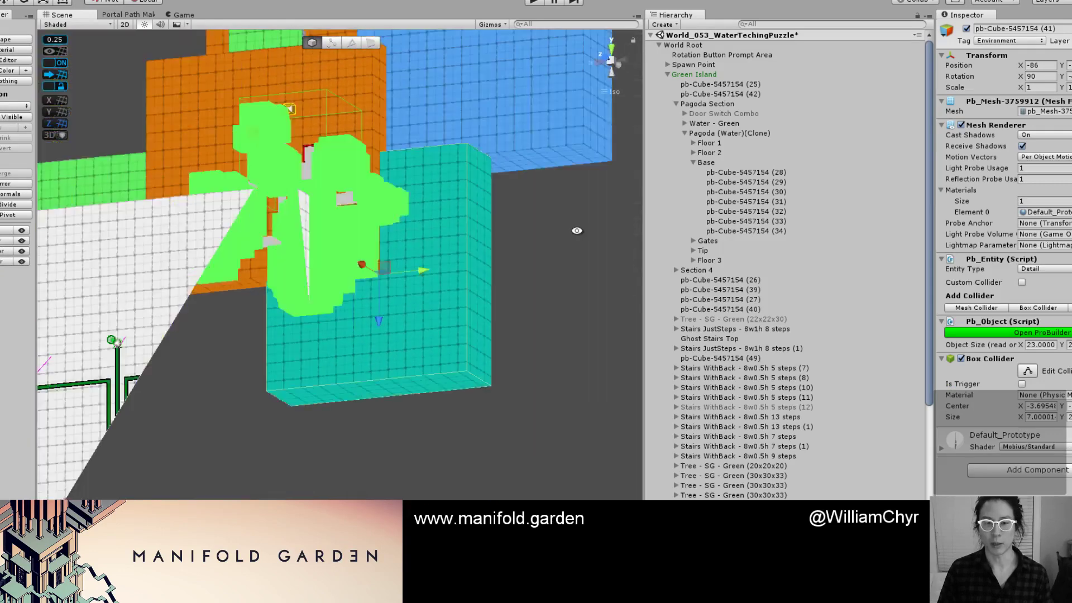
scroll(505, 261, "down", 8)
left_click_drag(492, 236, 374, 258, "alt")
scroll(384, 254, "up", 4)
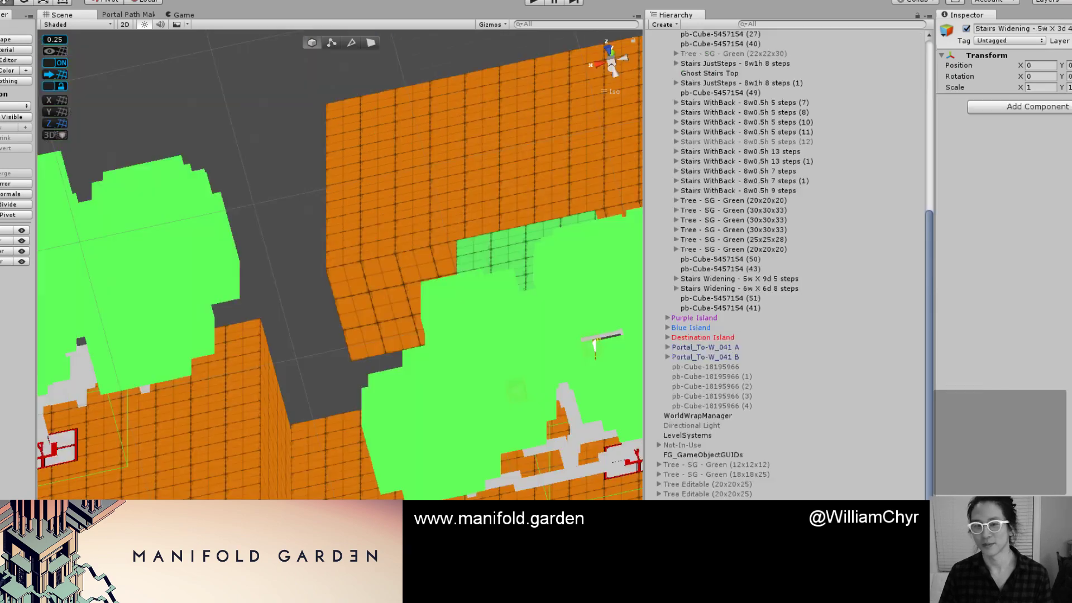
Locate the newly added 5w X 3d widening stairs and move them from the world origin towards Green Island.
key("f")
scroll(394, 347, "down", 10)
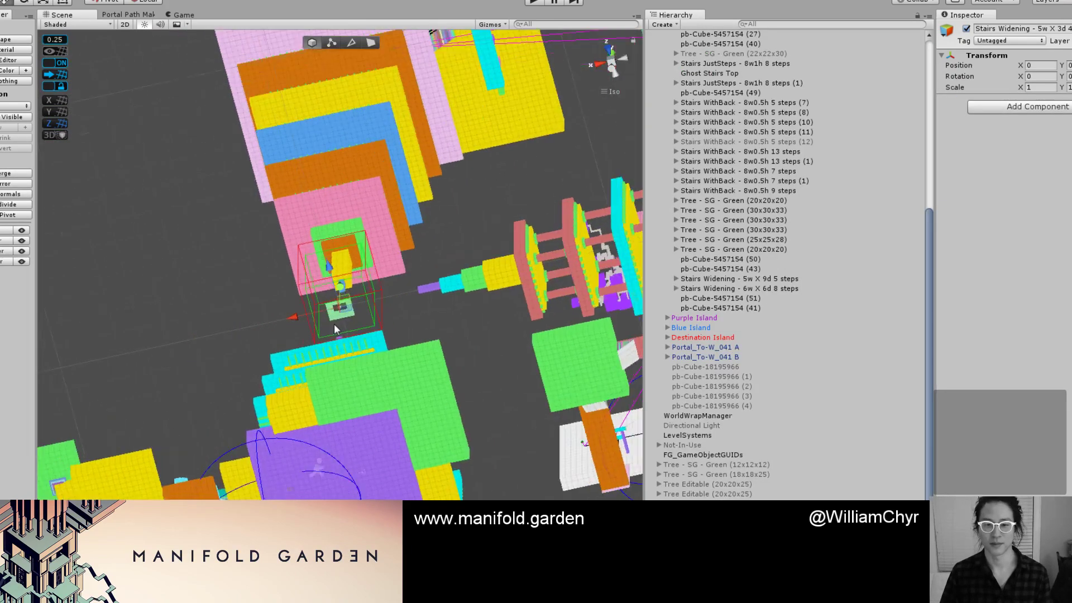
scroll(333, 323, "down", 7)
left_click_drag(303, 342, 407, 447, "alt")
scroll(408, 447, "up", 7)
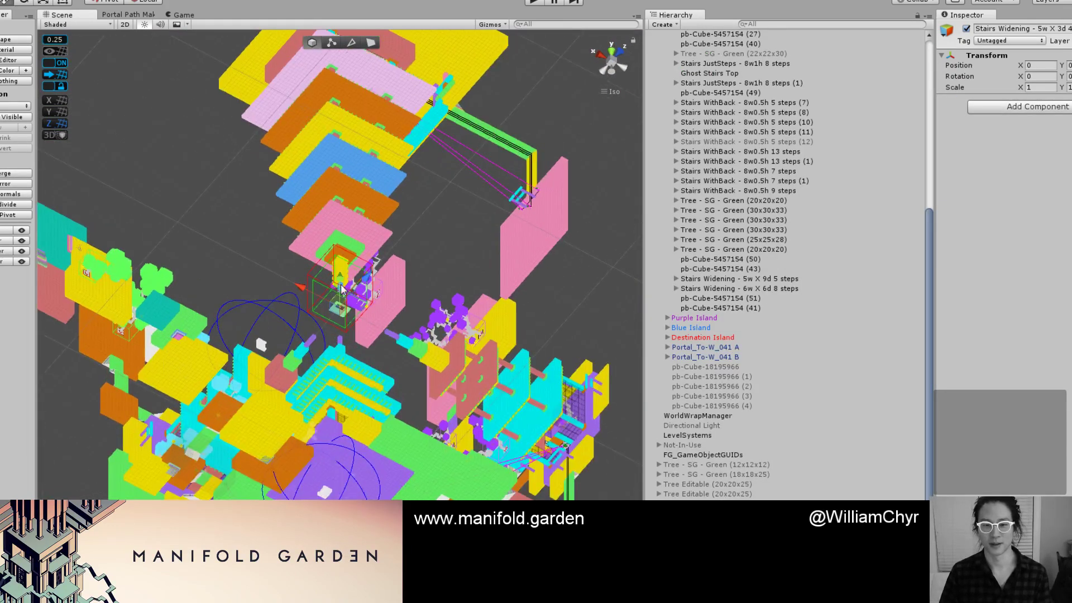
left_click_drag(401, 489, 212, 472, "alt")
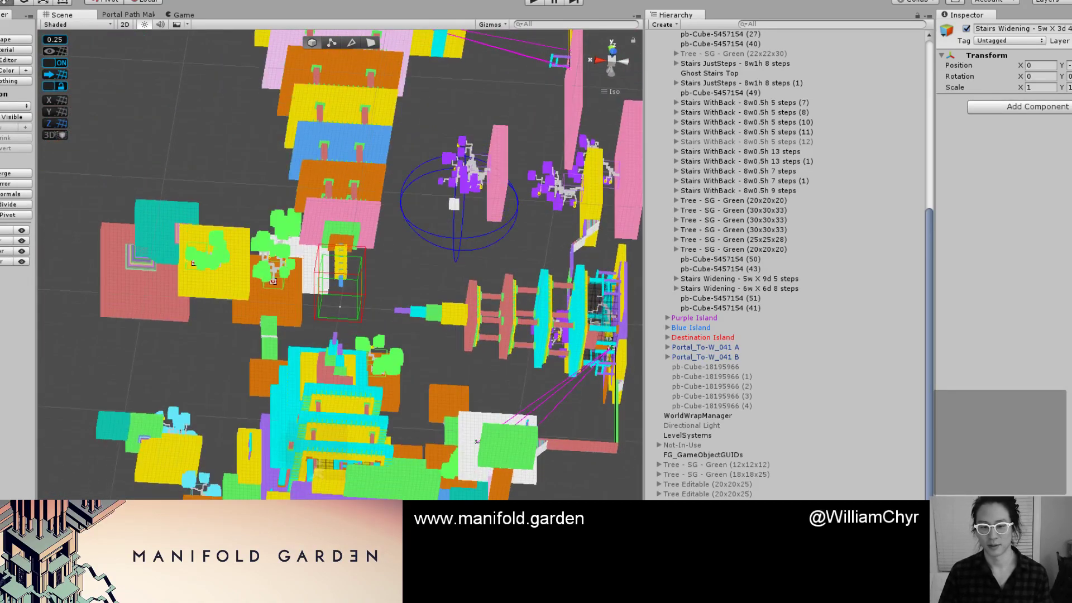
middle_click_drag(367, 560, 253, 397)
scroll(253, 396, "up", 5)
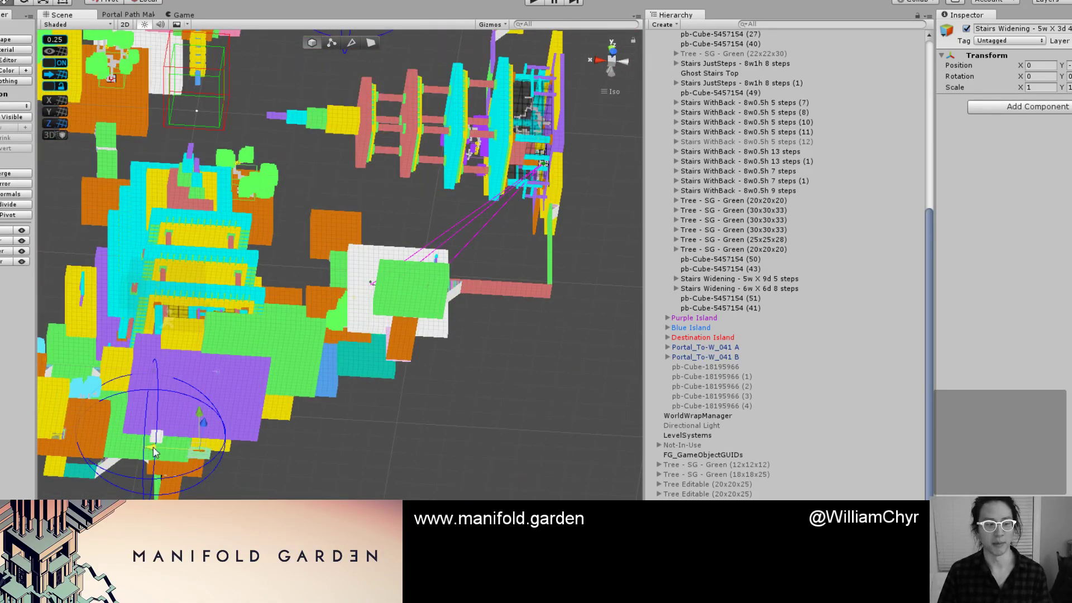
left_click_drag(154, 449, 338, 309)
Rotate the widening stairs by 90 degrees about X and move them near the turquoise slab at X -31.
key("e")
scroll(338, 309, "up", 2)
key("w")
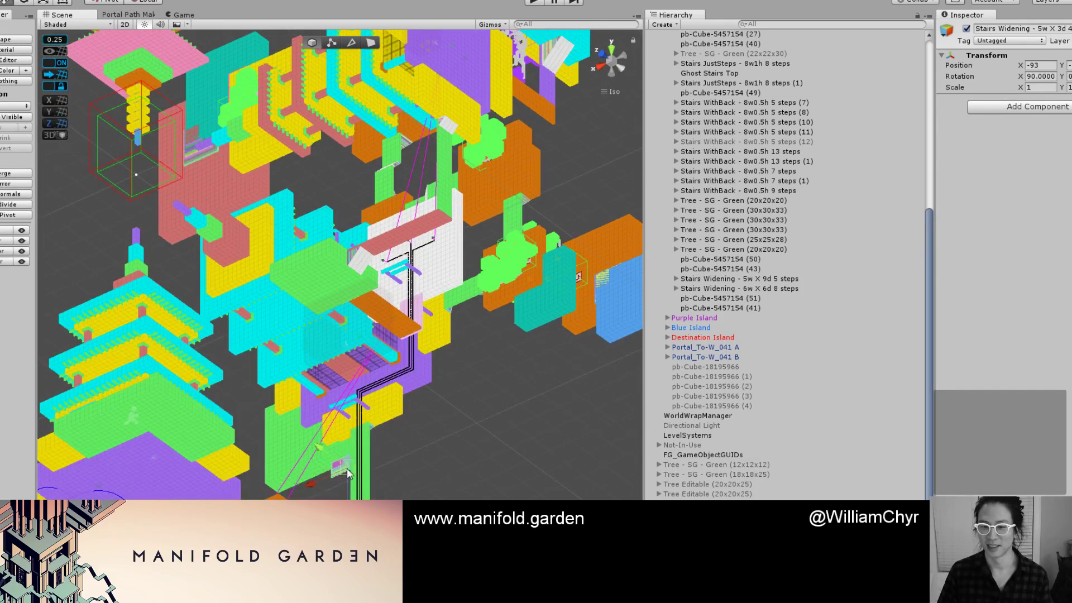
left_click_drag(350, 466, 540, 279)
key("f")
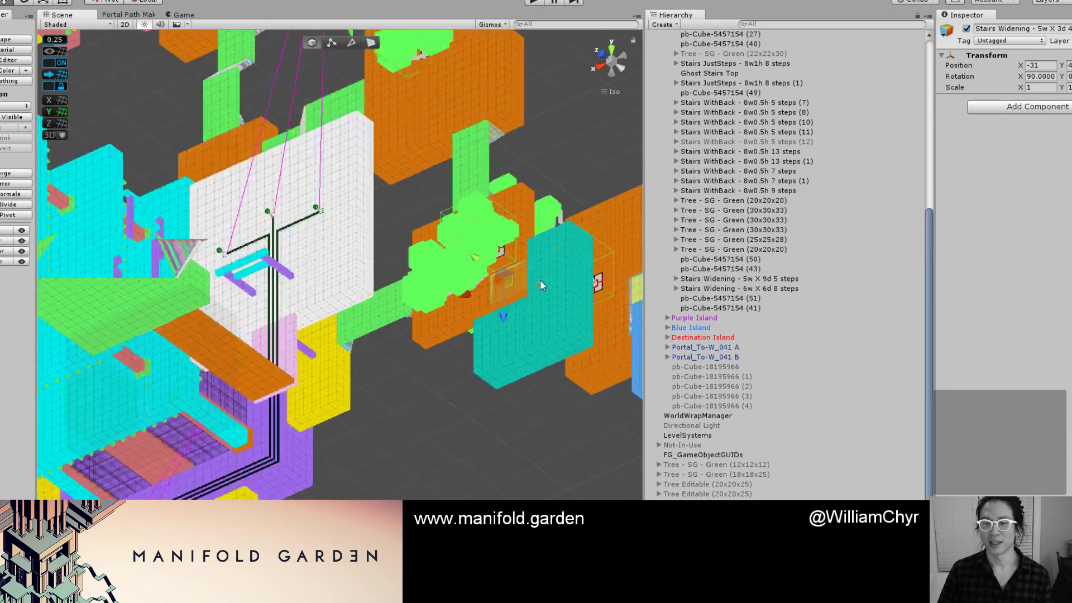
Position the widening stairs in the corner between the orange and turquoise slabs at X -80.5.
scroll(526, 297, "down", 10)
scroll(385, 329, "up", 3)
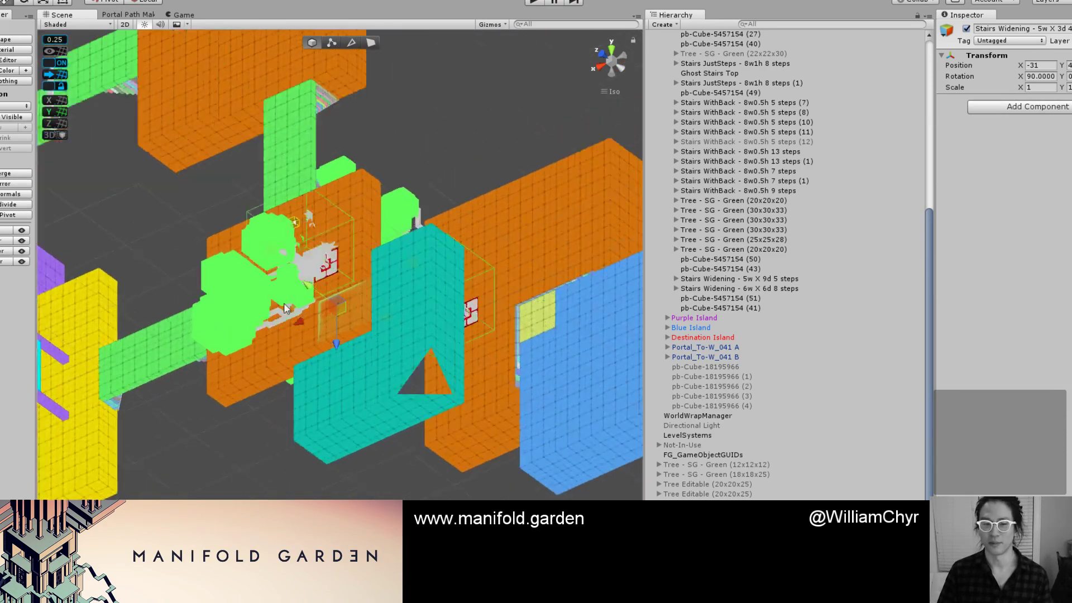
left_click_drag(385, 328, 342, 426, "alt")
left_click_drag(352, 370, 431, 269)
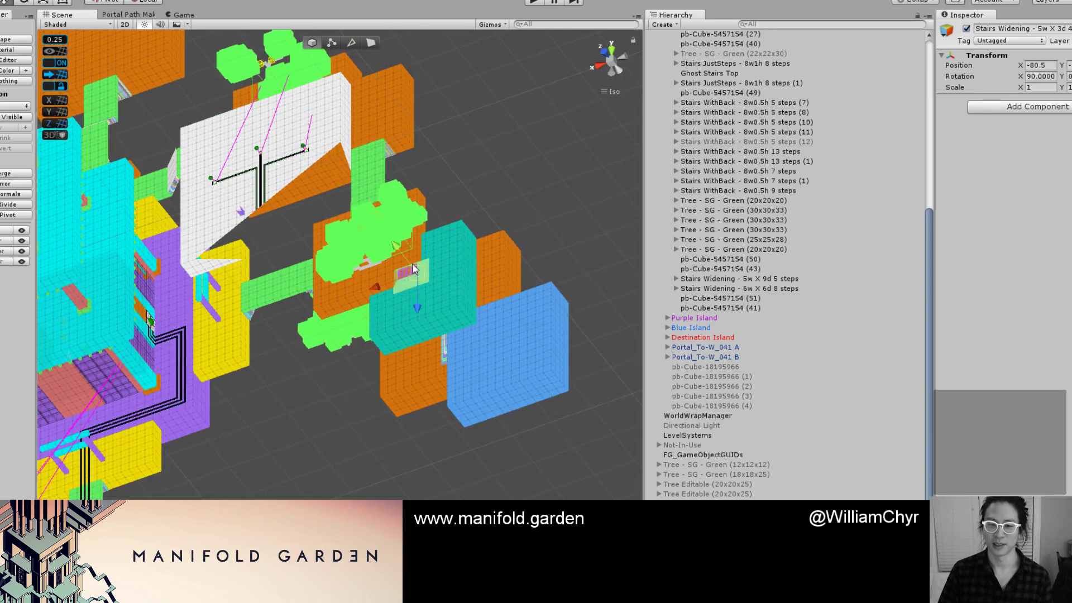
scroll(418, 270, "up", 15)
left_click_drag(392, 299, 438, 201, "alt")
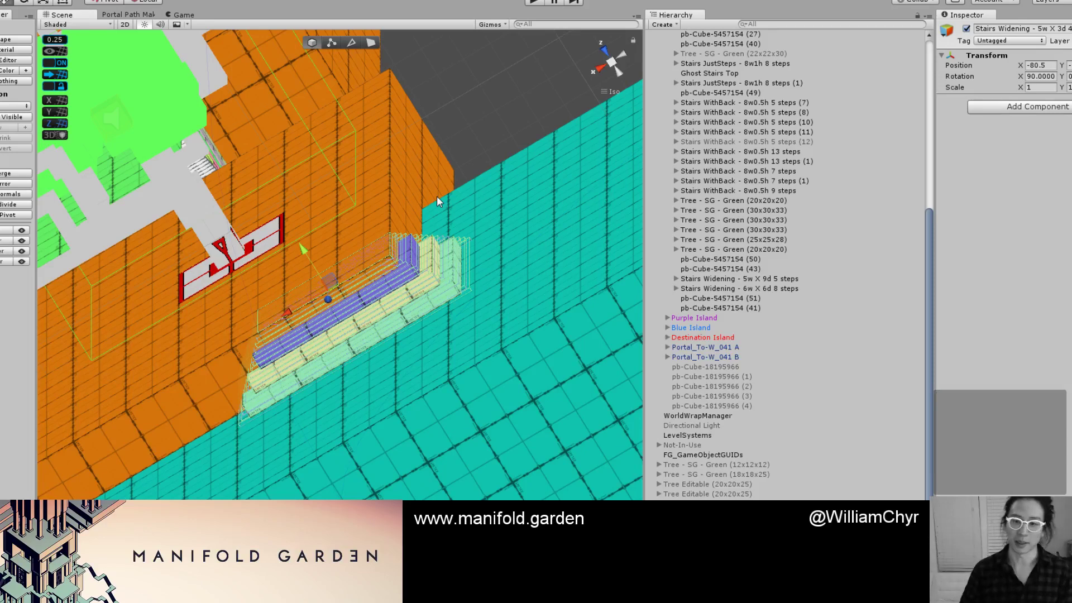
Examine how the turquoise slab's upper edge and corner meet the orange slab.
left_click_drag(477, 100, 412, 344, "alt")
left_click(496, 277)
scroll(398, 319, "up", 11)
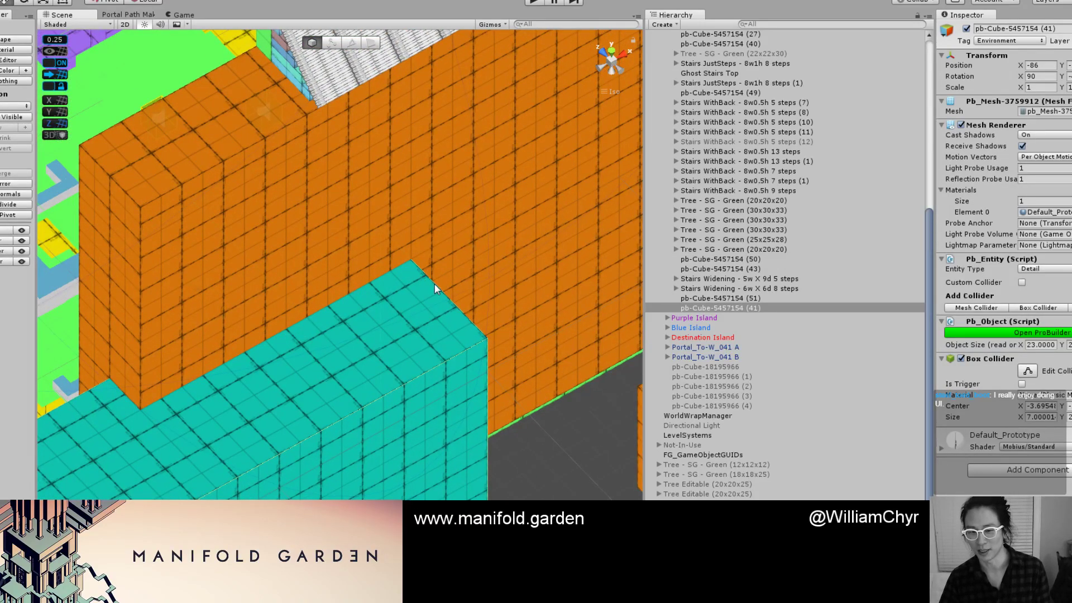
scroll(434, 284, "down", 1)
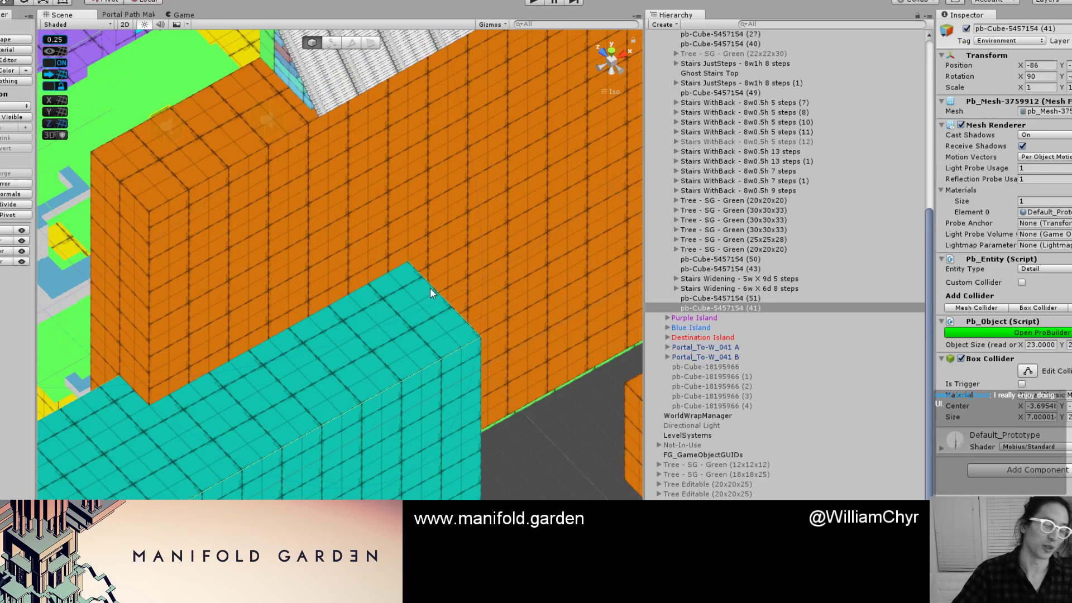
scroll(430, 287, "up", 2)
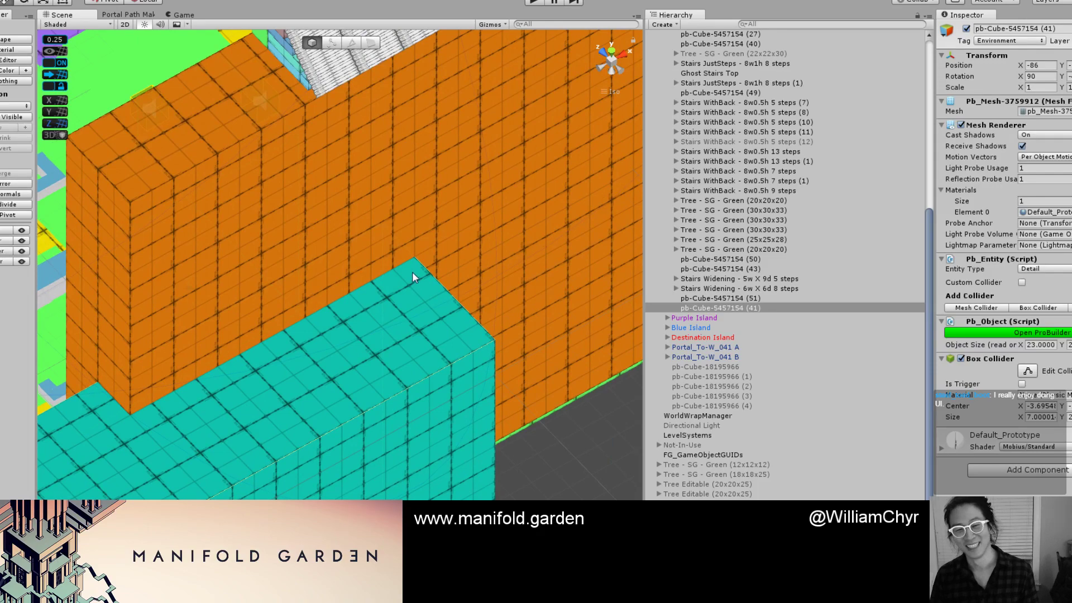
scroll(430, 292, "down", 1)
left_click_drag(386, 322, 423, 343, "alt")
scroll(403, 286, "up", 3)
left_click_drag(502, 294, 344, 242, "alt")
right_click_drag(344, 242, 364, 271)
mouse_move(364, 271)
left_mouse_down("alt")
mouse_move(387, 294)
mouse_move(377, 281)
left_mouse_up("alt")
scroll(377, 282, "up", 3)
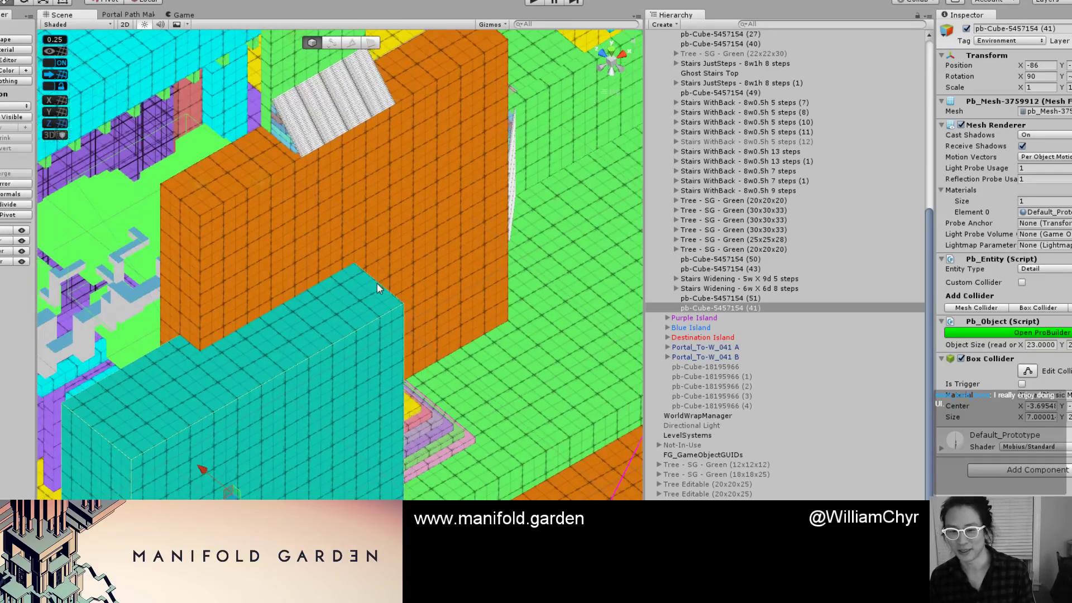
scroll(380, 276, "up", 2)
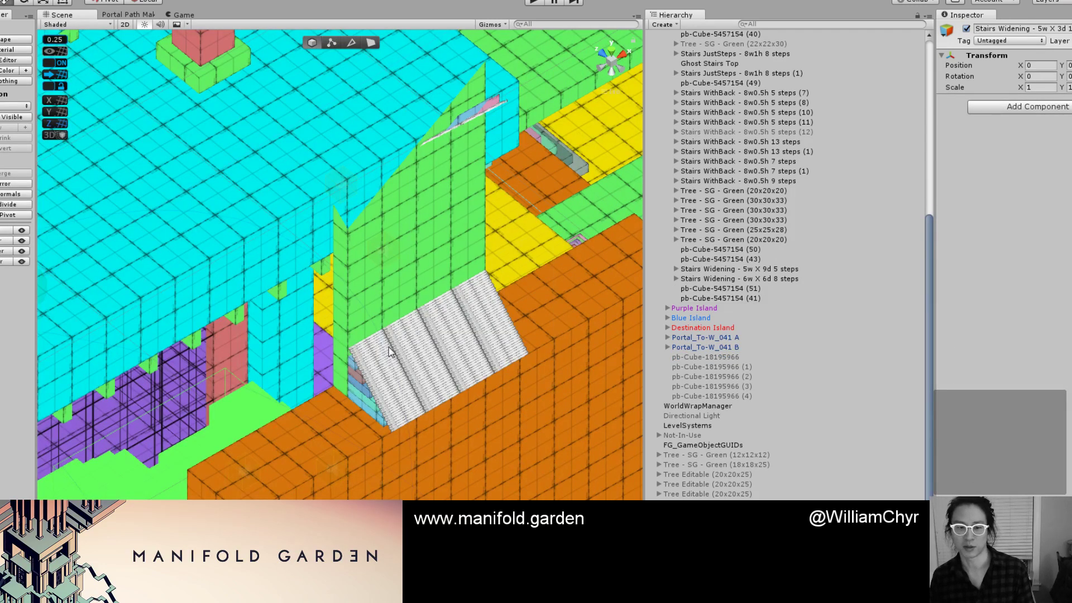
Move the 4w X 4d widening stairs away from the overlapping 5w X 3d stairs at the world origin and delete the 5w stairs.
key("f")
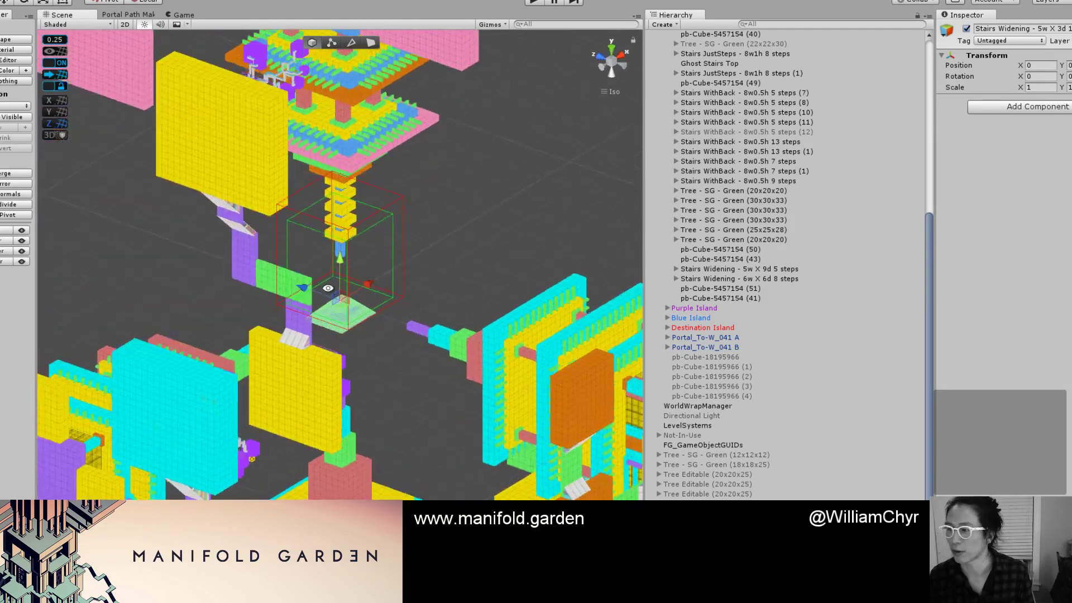
left_click_drag(327, 288, 357, 286, "alt")
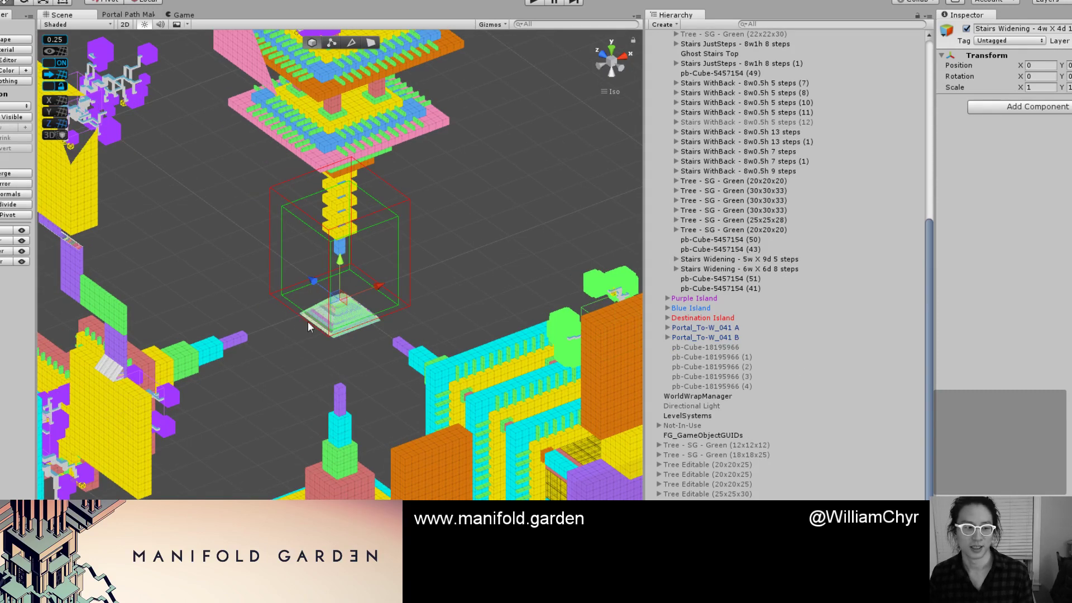
key("ctrl+d")
key("f")
scroll(318, 278, "down", 3)
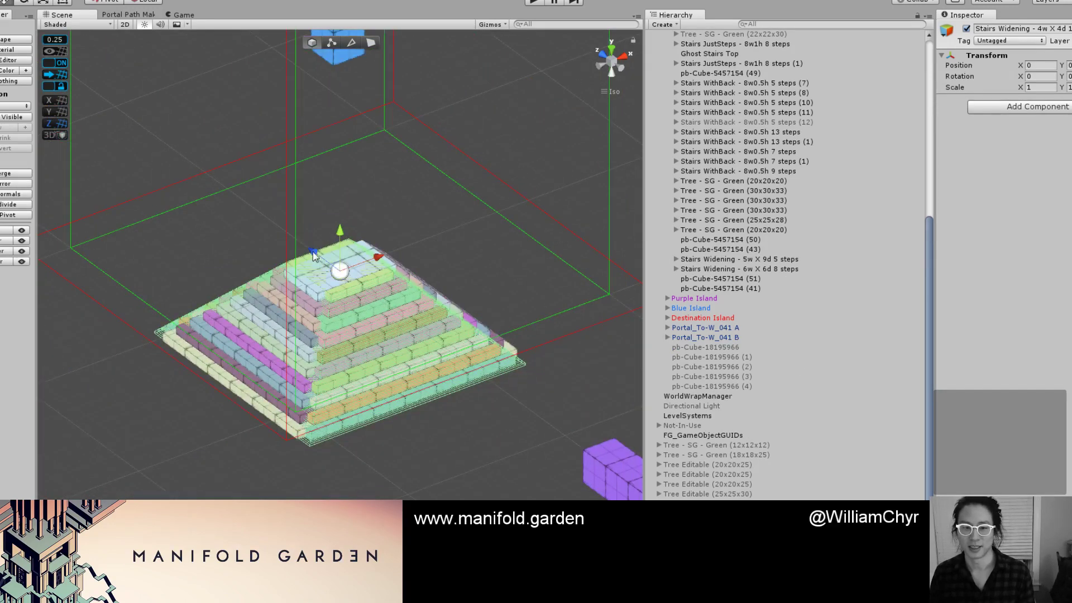
left_click_drag(316, 256, 217, 121)
left_click(364, 274)
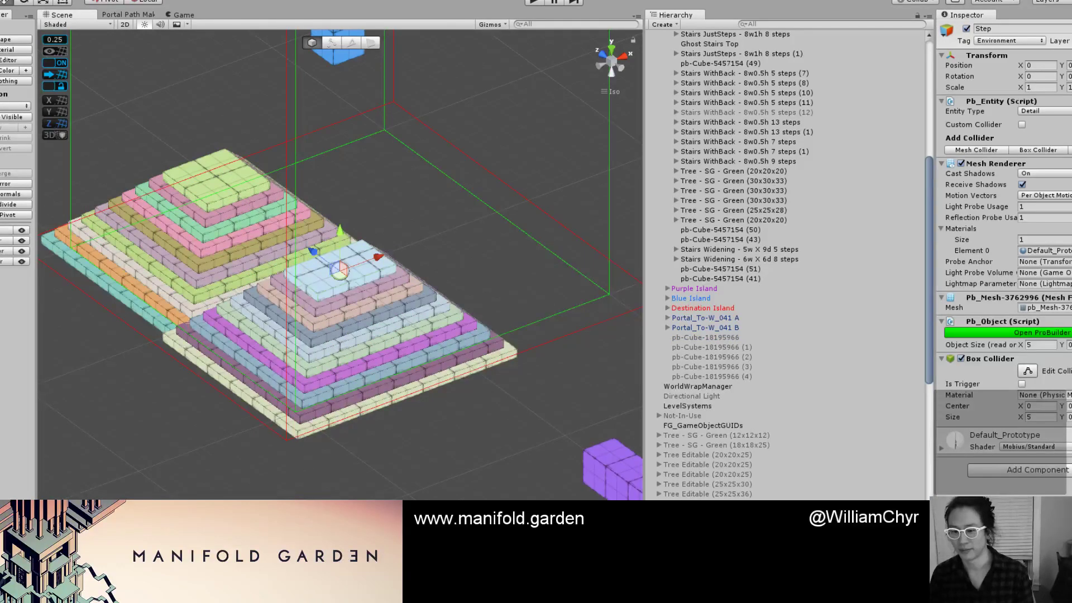
right_click(756, 340)
left_click(778, 407)
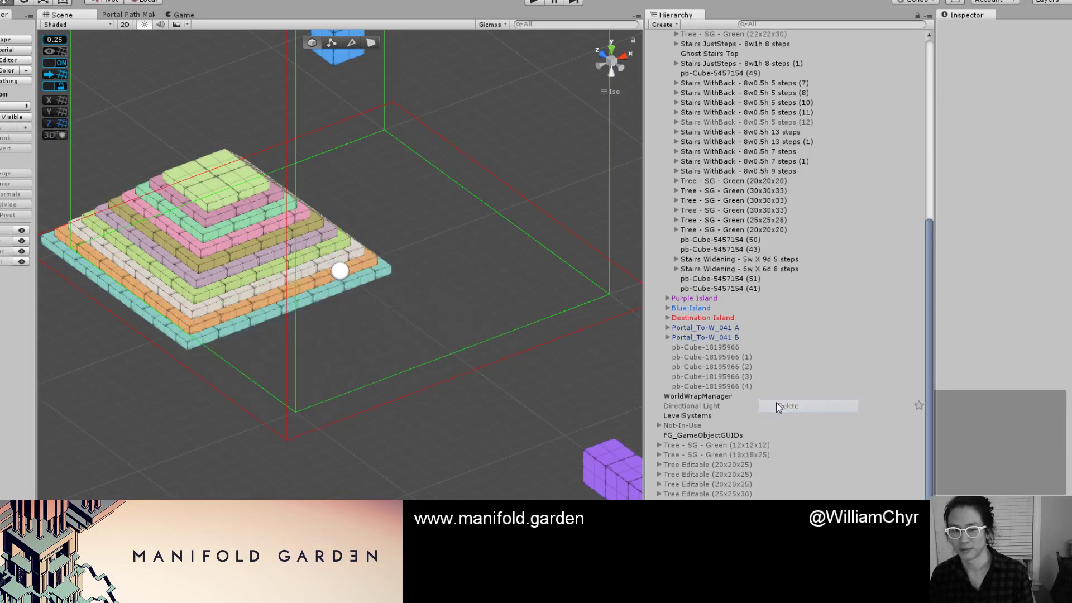
Select the whole 4w X 4d widening stairs and move them from the world origin towards Green Island.
left_click(168, 182)
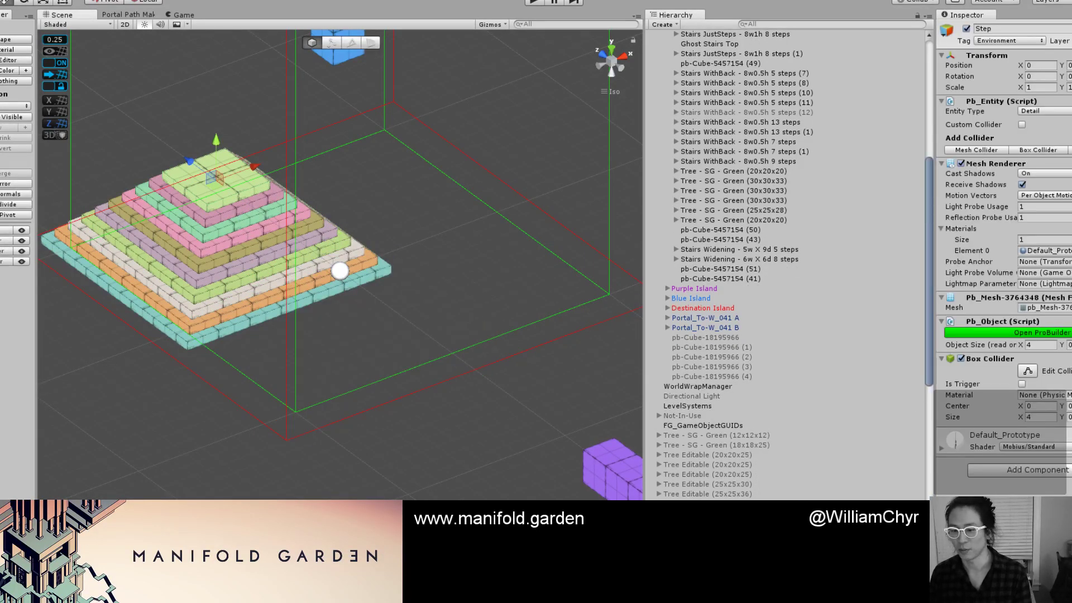
left_click(339, 271)
scroll(283, 366, "down", 5)
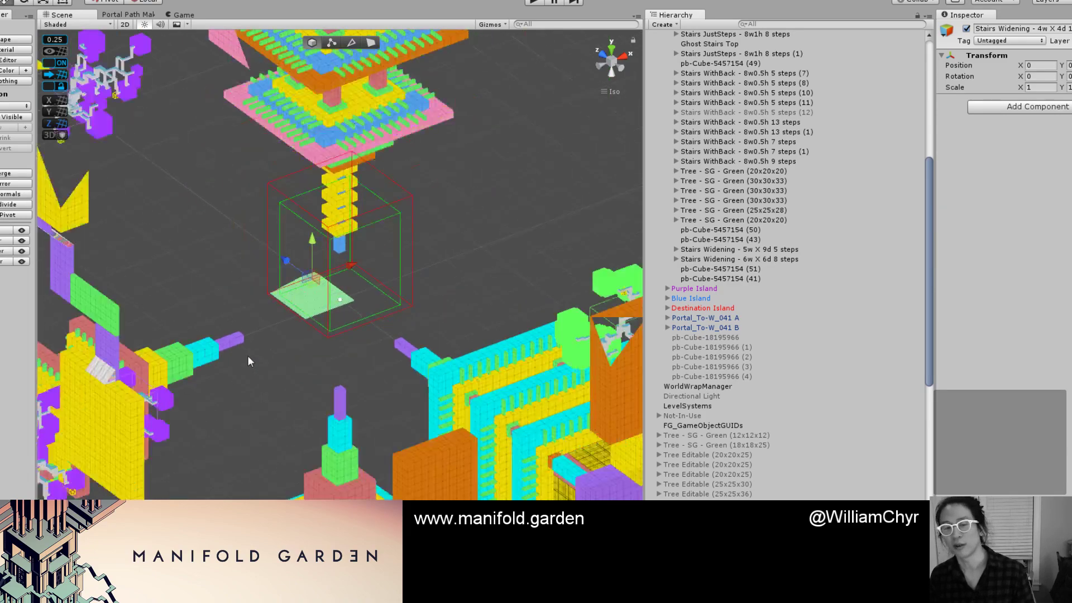
scroll(248, 361, "down", 8)
middle_click_drag(293, 365, 273, 277)
scroll(273, 277, "down", 3)
left_click_drag(307, 348, 301, 226, "alt")
scroll(300, 229, "up", 3)
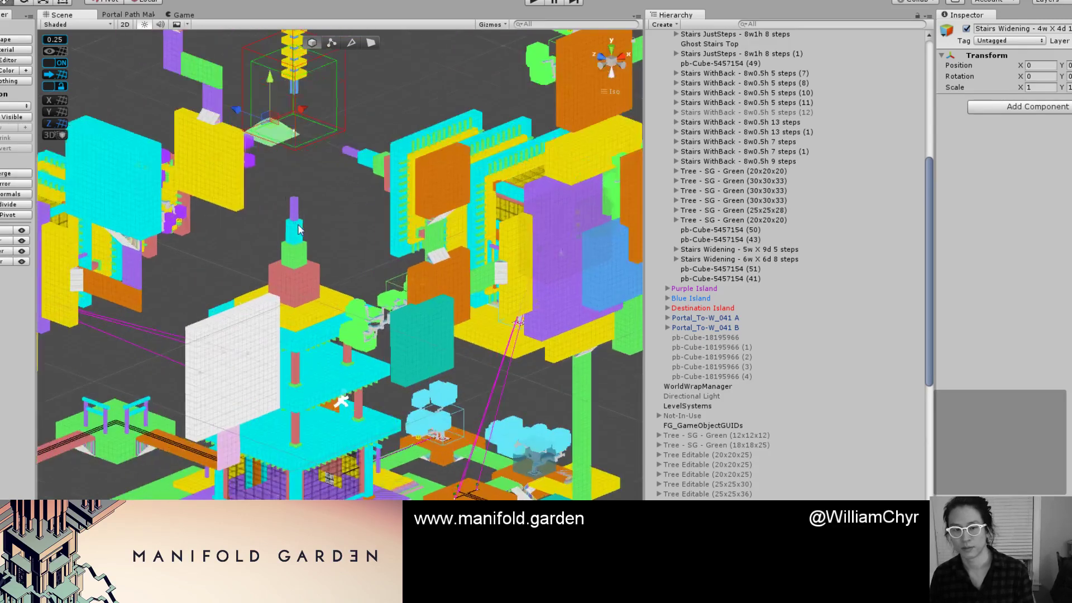
left_click_drag(246, 112, 561, 260)
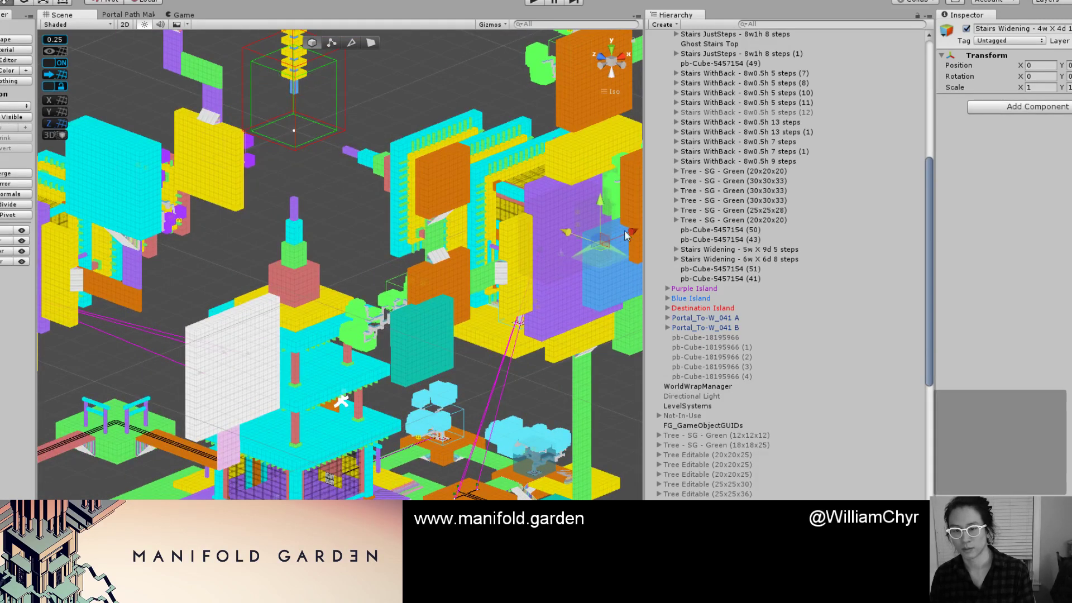
Rotate the 4w X 4d widening stairs to -90 degrees about X and place them beside the turquoise slab at X -71.
left_click_drag(626, 234, 530, 364)
scroll(513, 301, "up", 2)
key("w")
middle_click_drag(530, 364, 541, 320)
scroll(541, 320, "up", 5)
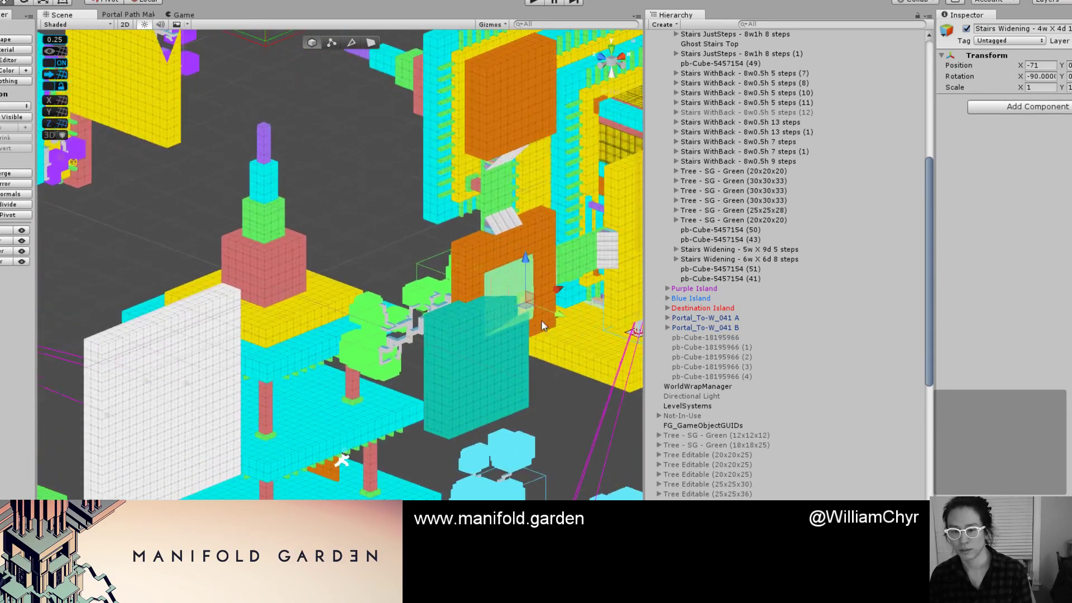
Snap the 4w X 4d stairs to the turquoise slab's upper corner against the orange slab at X -72.
key("f")
scroll(380, 310, "up", 15)
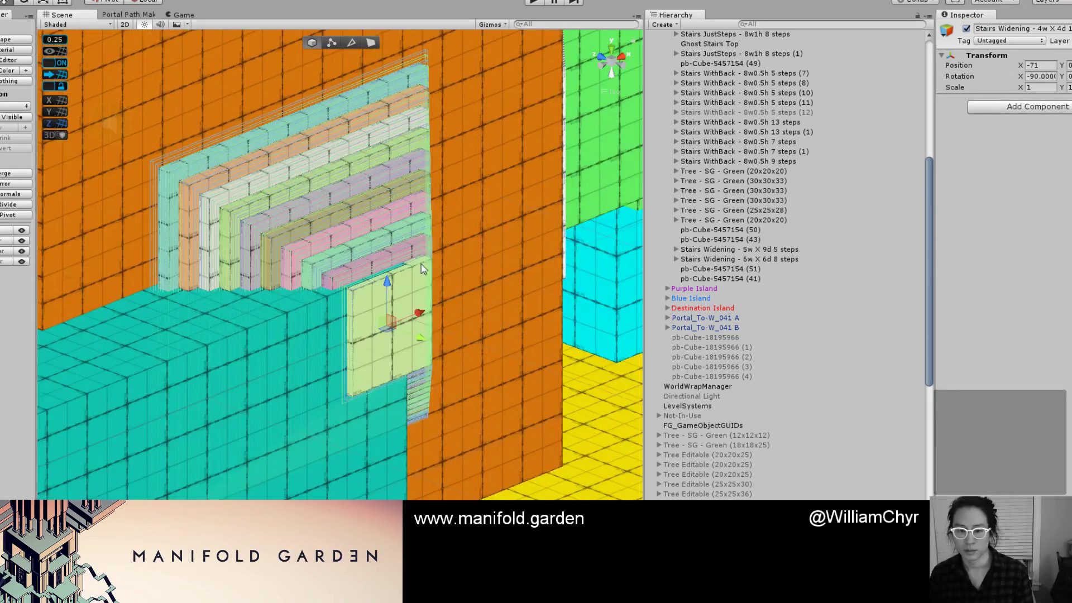
key("v")
left_click_drag(423, 263, 339, 293, "ctrl")
scroll(366, 281, "down", 15)
left_click(443, 358)
left_click(339, 313)
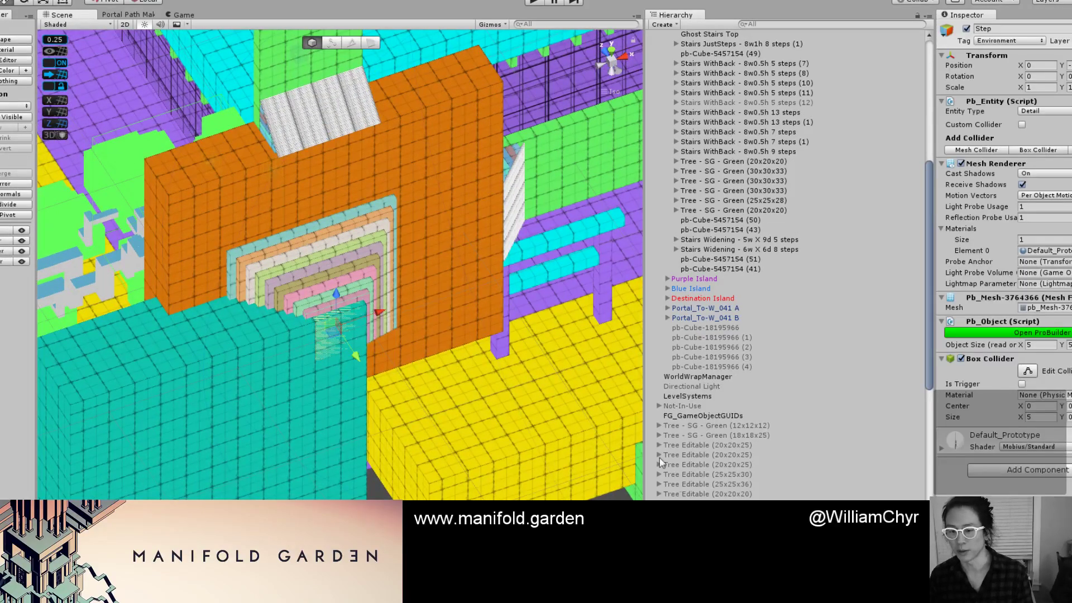
Move both newly placed widening stairs into the Green Island group and collapse the group.
left_click(736, 503)
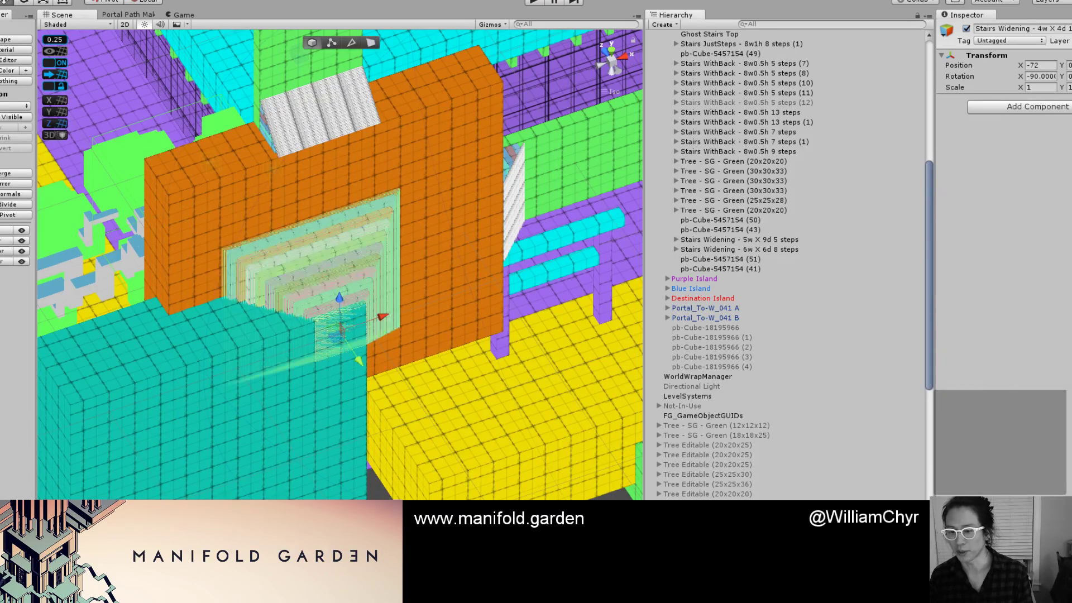
left_click(735, 514, "ctrl")
left_click_drag(735, 513, 731, 73)
left_click(668, 73)
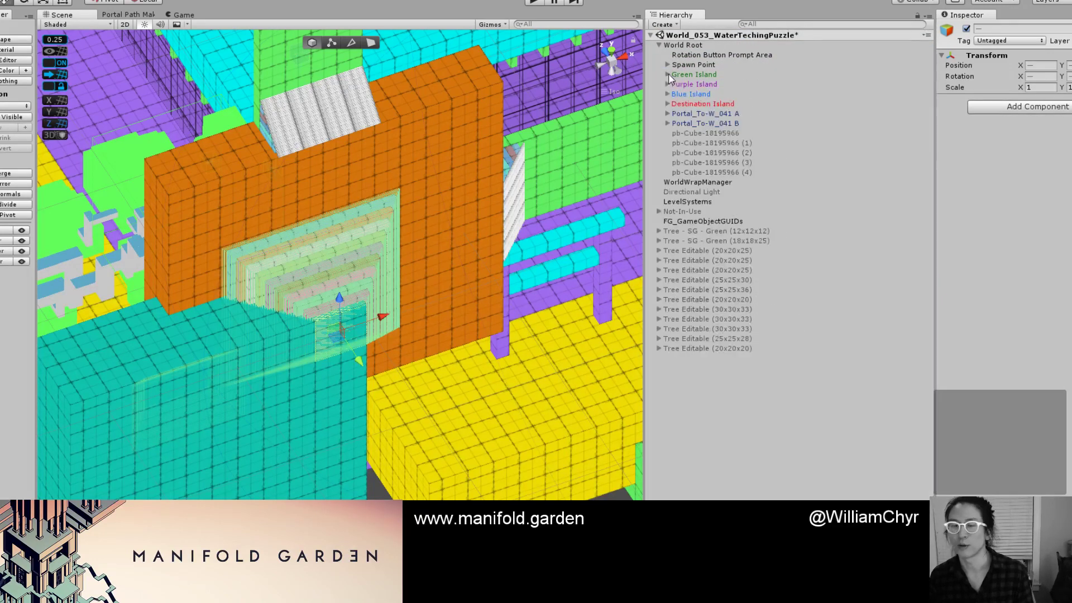
Examine the stairs between the turquoise and orange slabs from several angles in relation to the surrounding islands.
scroll(363, 264, "down", 4)
scroll(344, 276, "down", 3)
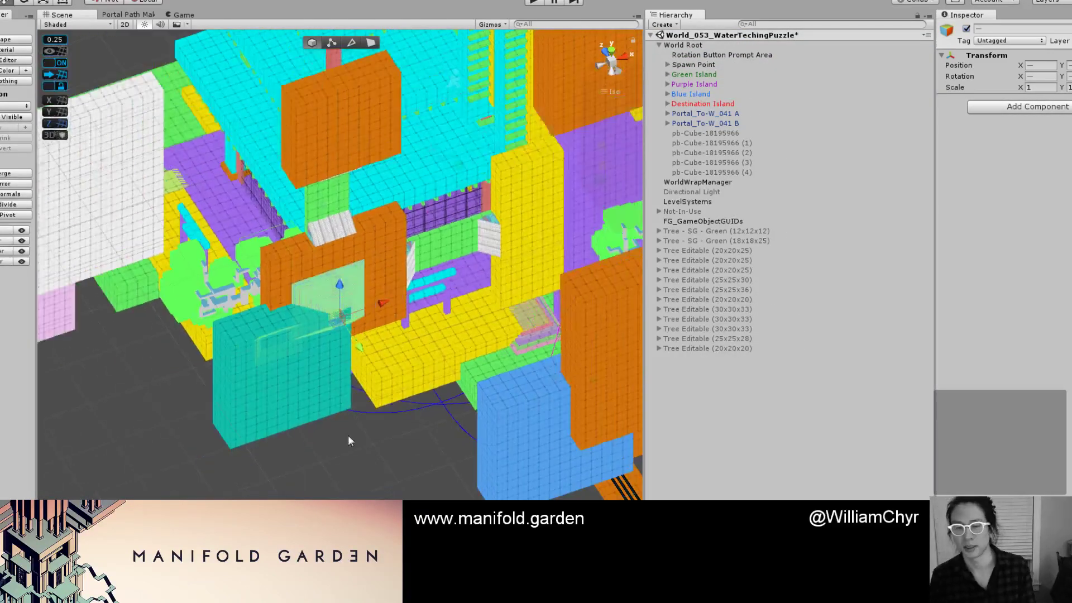
left_click(348, 433)
left_click_drag(306, 391, 401, 352, "alt")
scroll(413, 353, "down", 5)
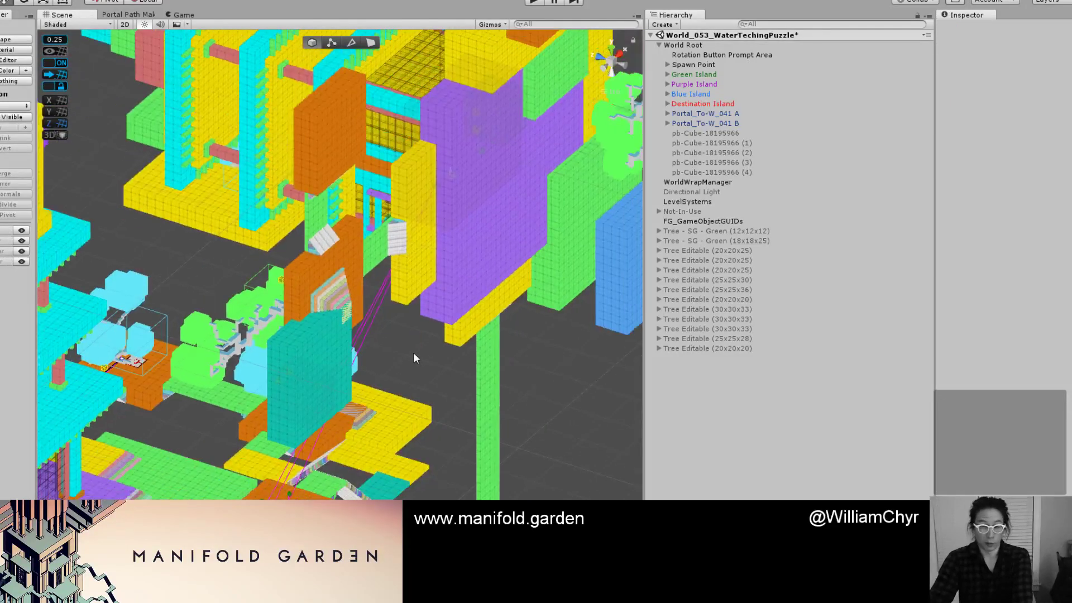
scroll(407, 256, "down", 5)
left_click_drag(499, 239, 438, 253, "alt")
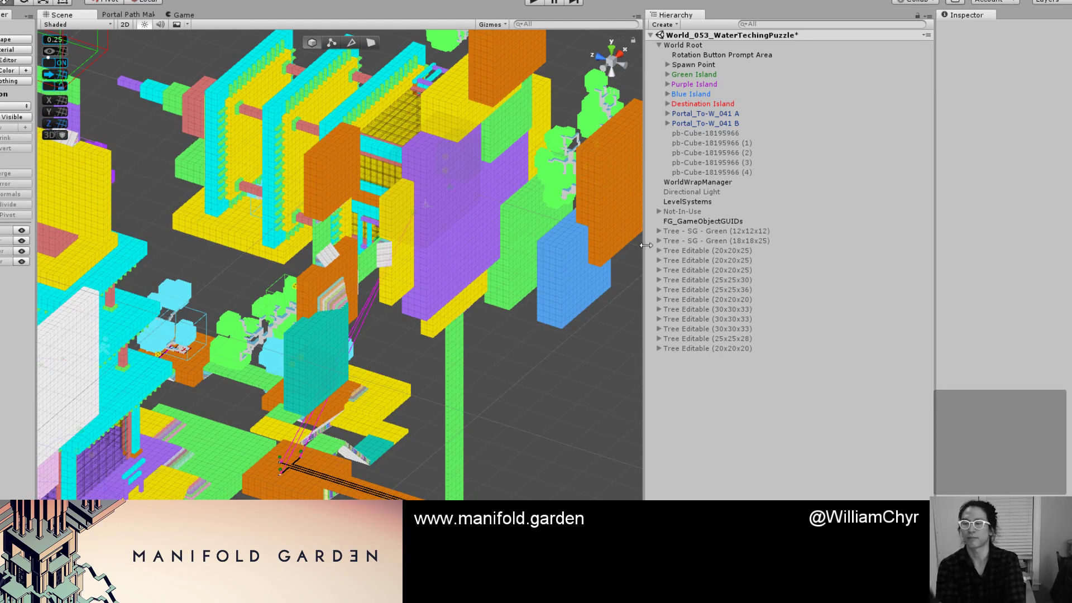
left_click_drag(585, 467, 547, 442, "alt")
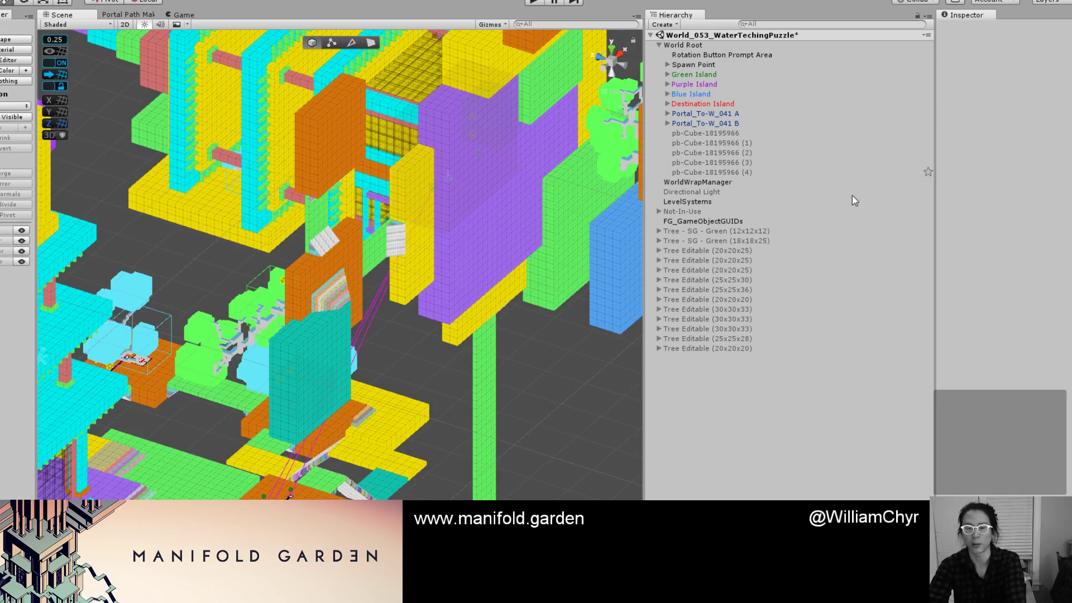
left_click_drag(396, 346, 333, 293, "alt")
scroll(335, 293, "up", 2)
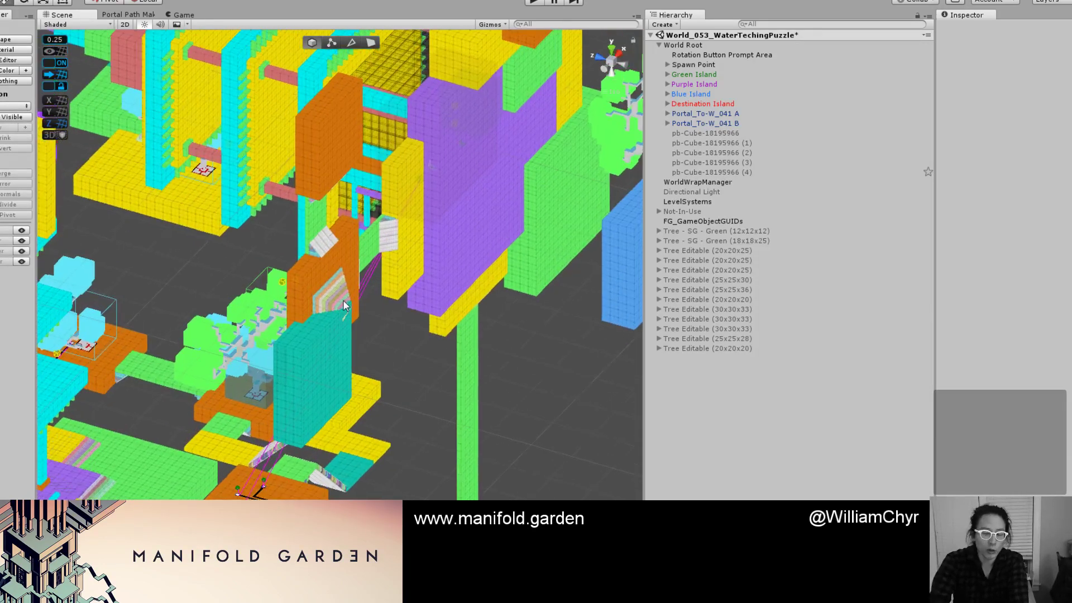
scroll(345, 296, "up", 2)
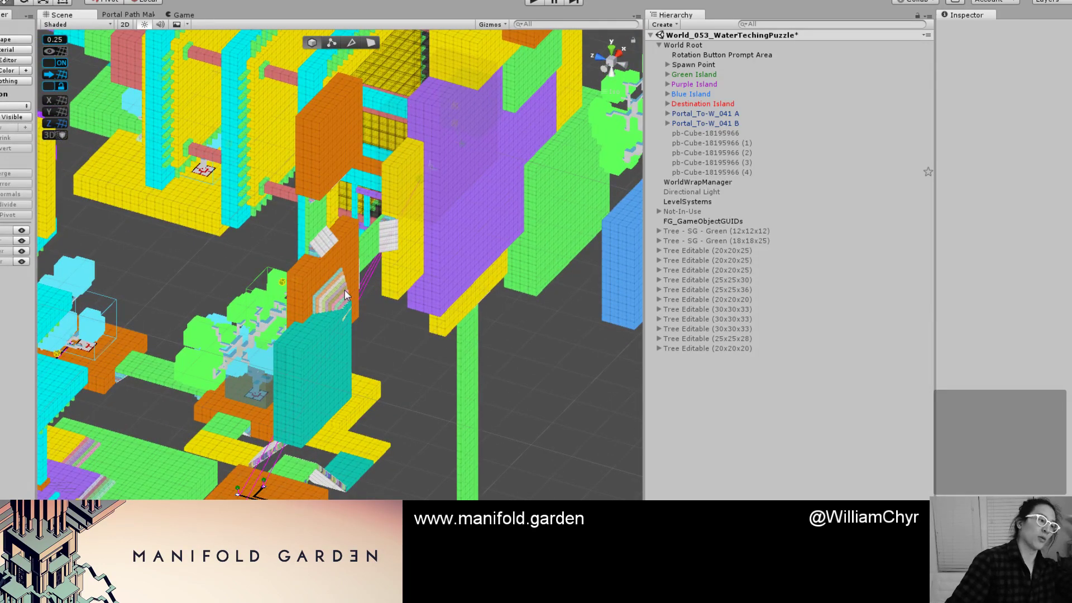
scroll(341, 293, "up", 3)
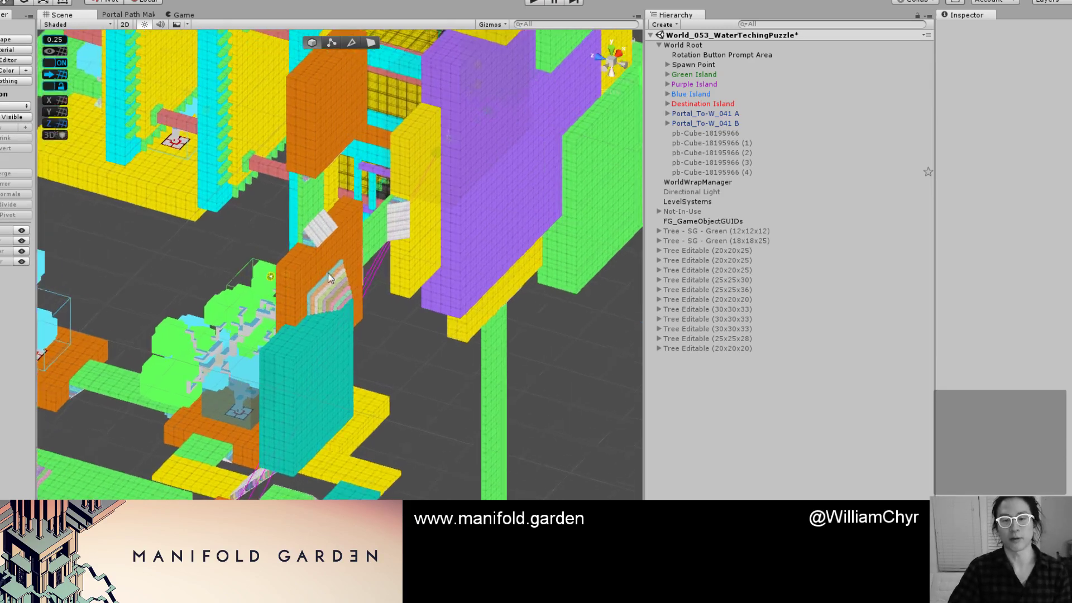
left_click(333, 284)
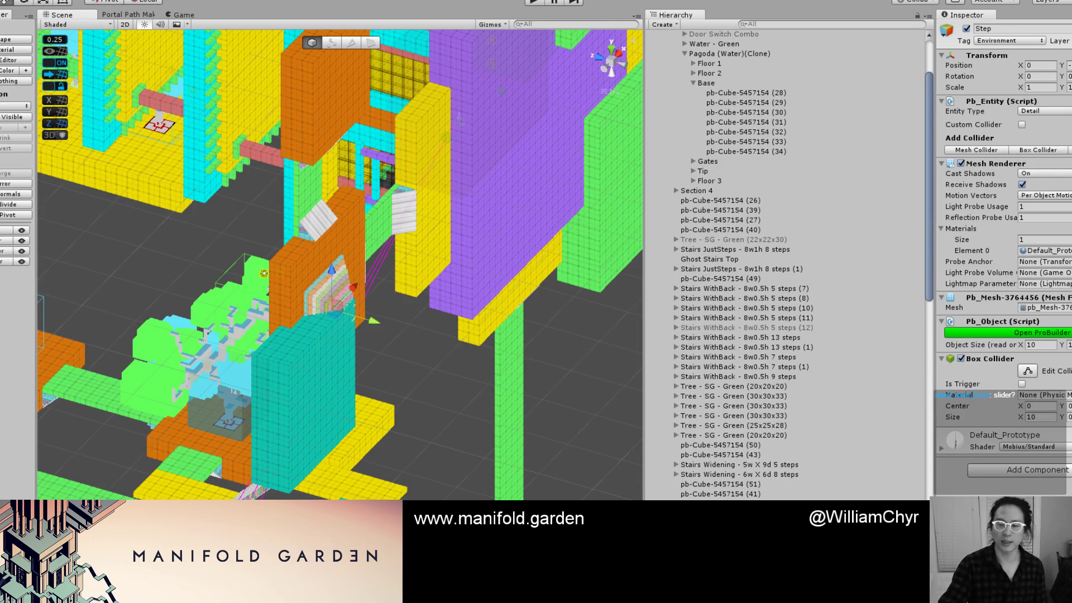
Switch to the web browser and search for "mad max ui" in a new tab.
key("alt+Tab")
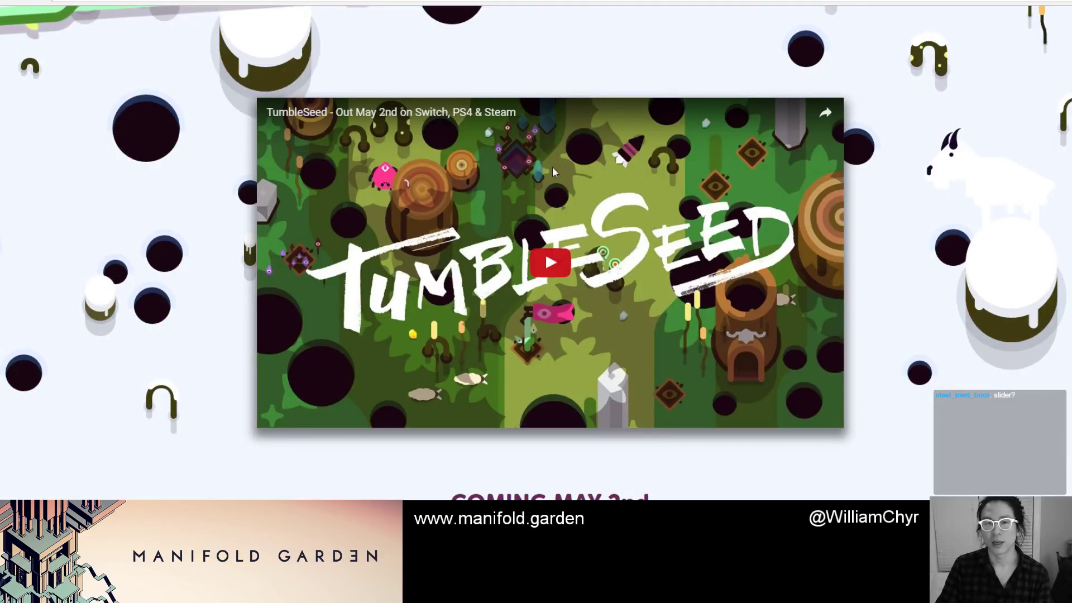
key("ctrl+t")
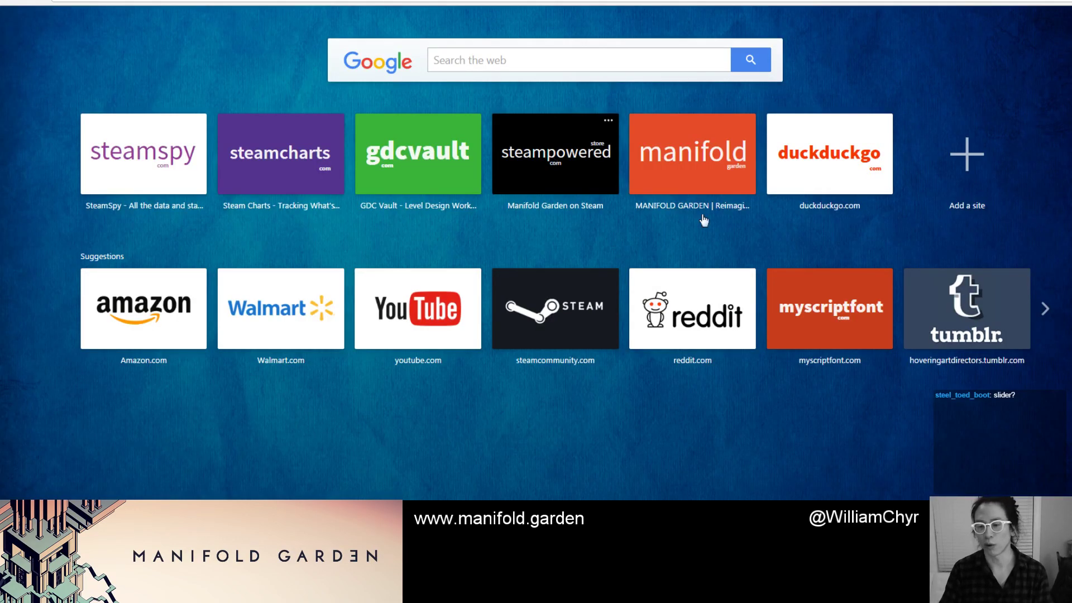
key("alt+Tab")
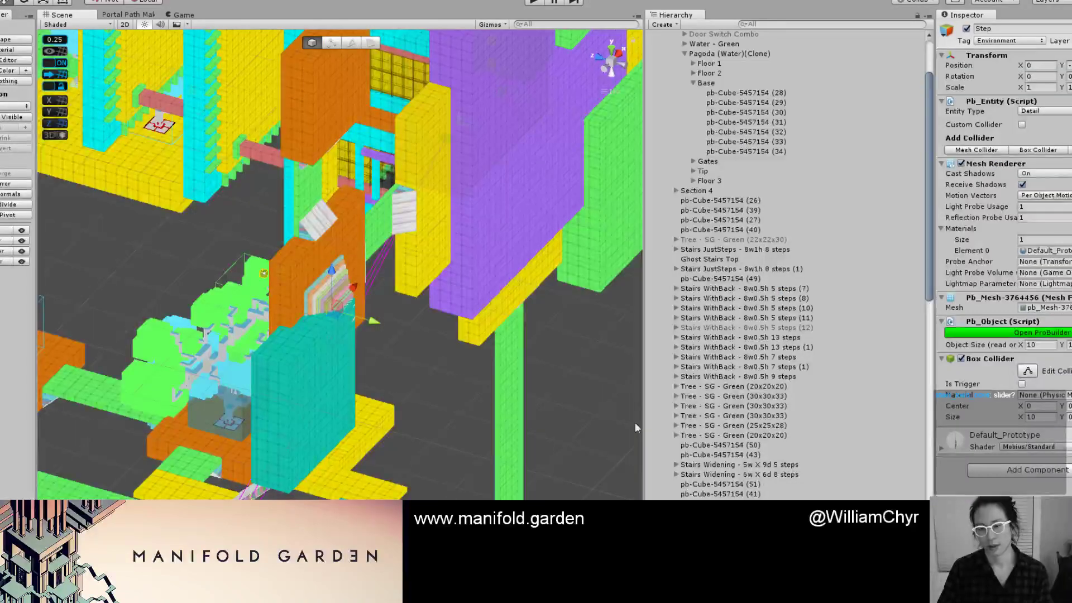
key("alt+Tab")
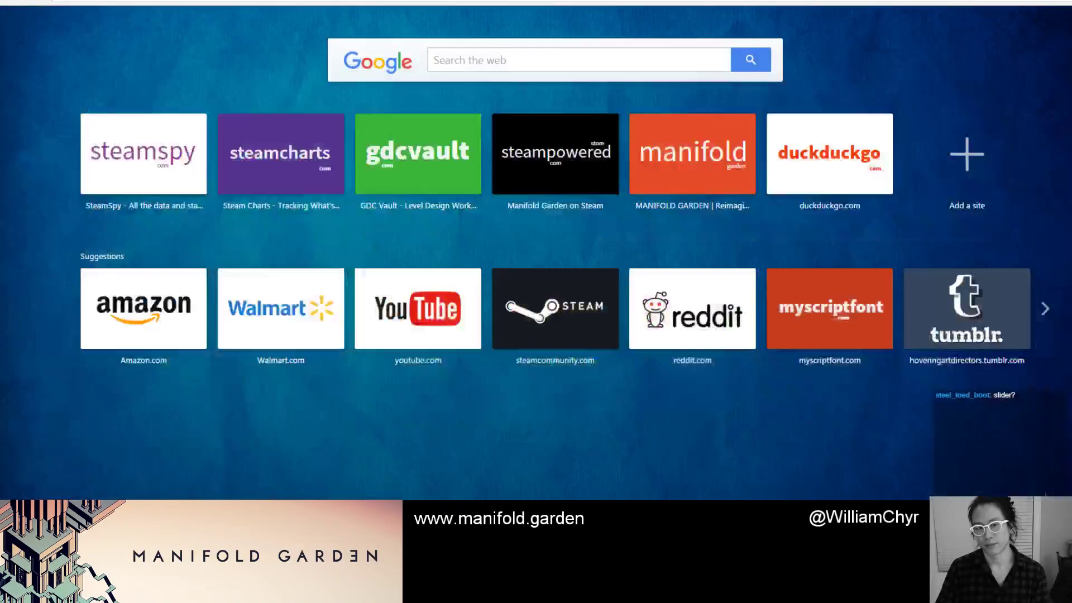
key("alt+Tab")
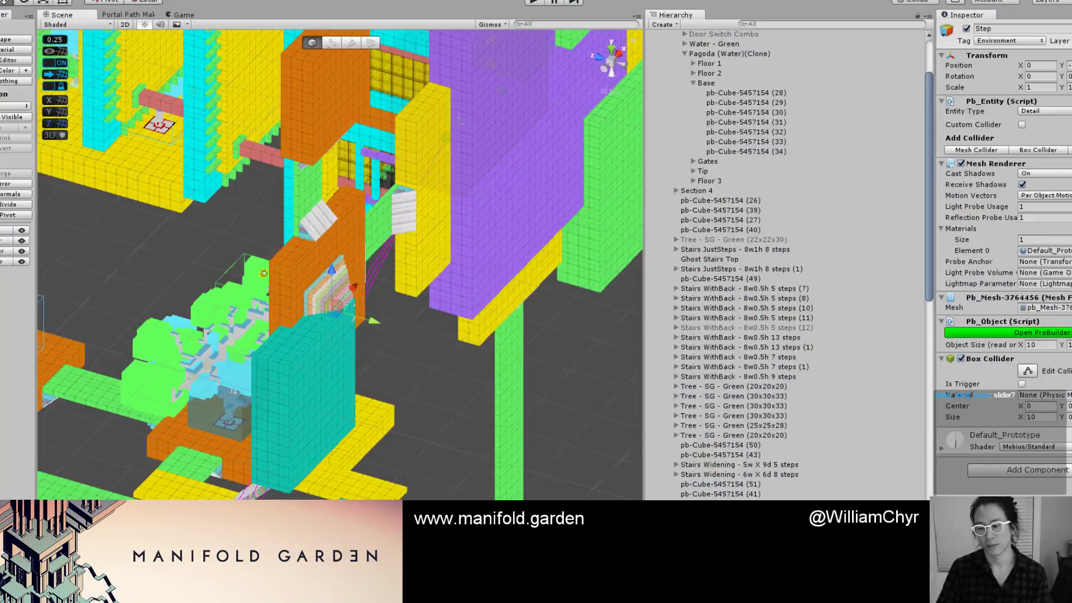
key("alt+Tab")
key("alt+Tab")
key("alt+Tab")
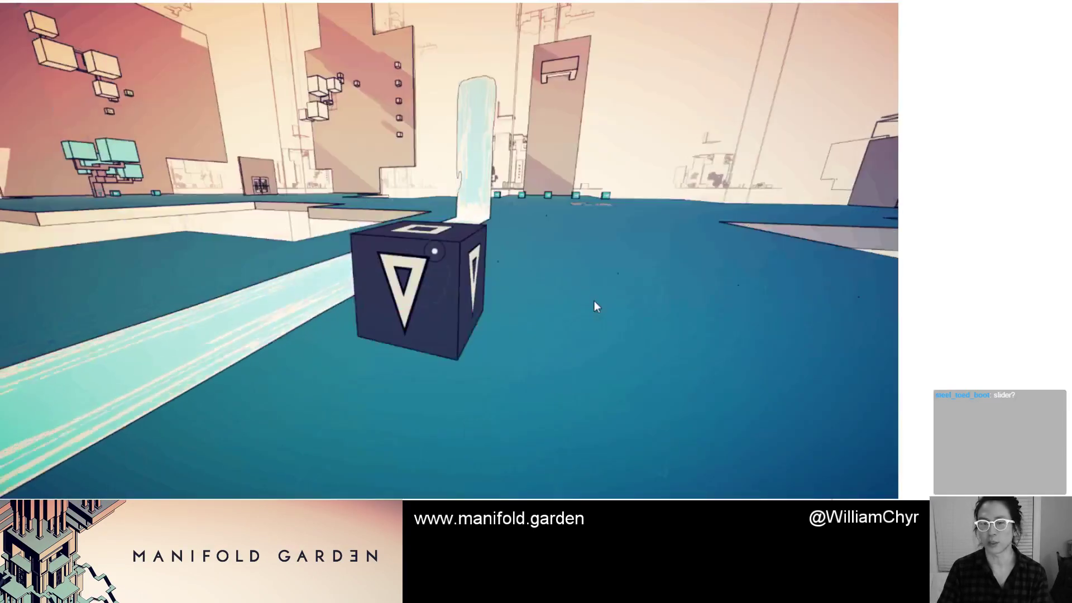
type("mad max ui")
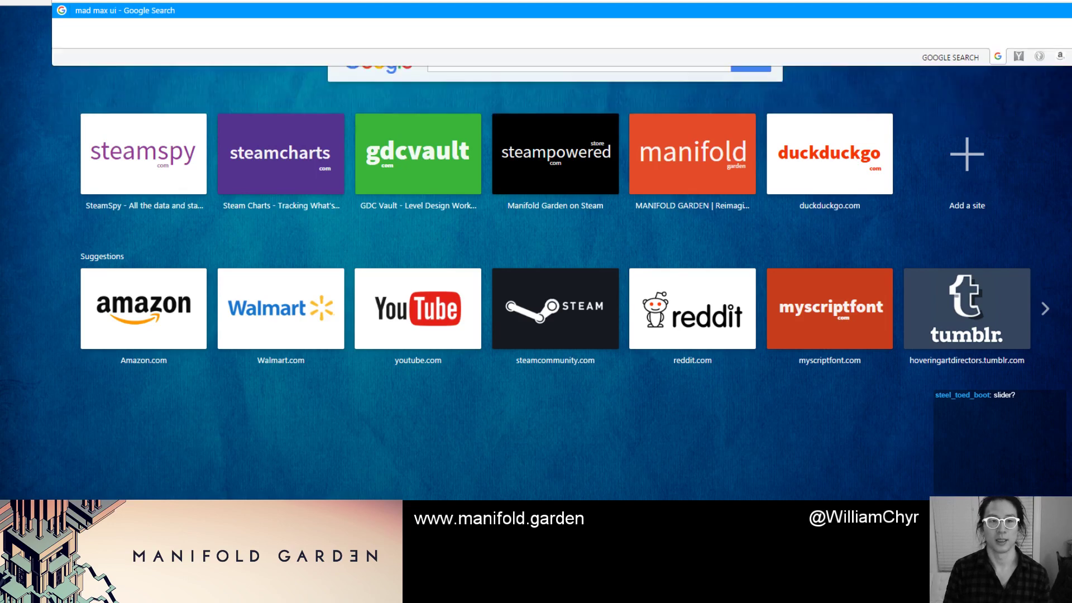
key("Return")
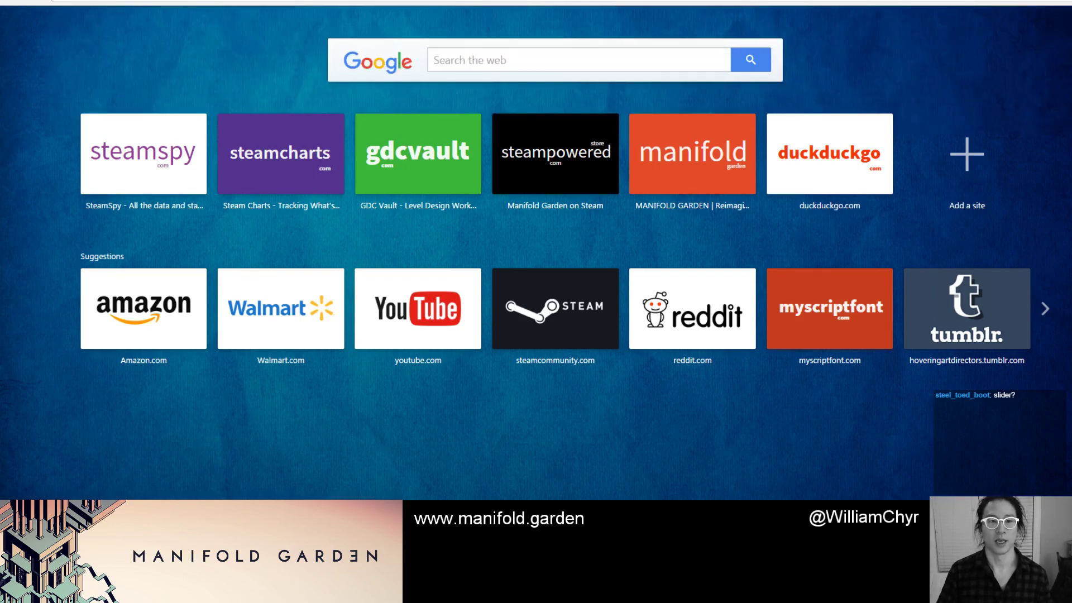
Browse the image results for Mad Max interfaces and enlarge the screenshot of the game's graphics settings menu.
left_click(102, 63)
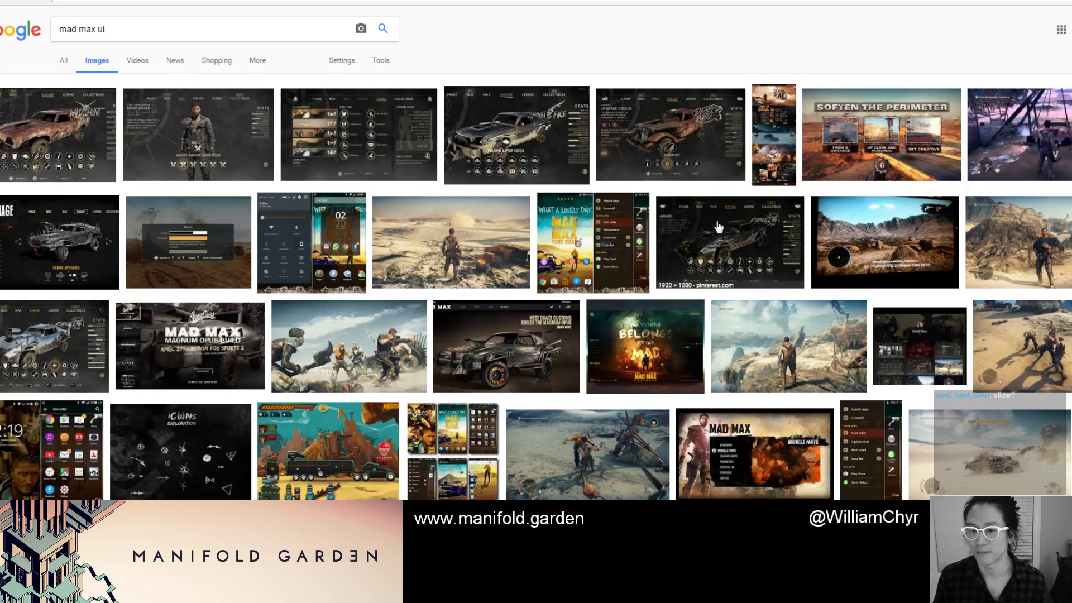
scroll(223, 412, "down", 5)
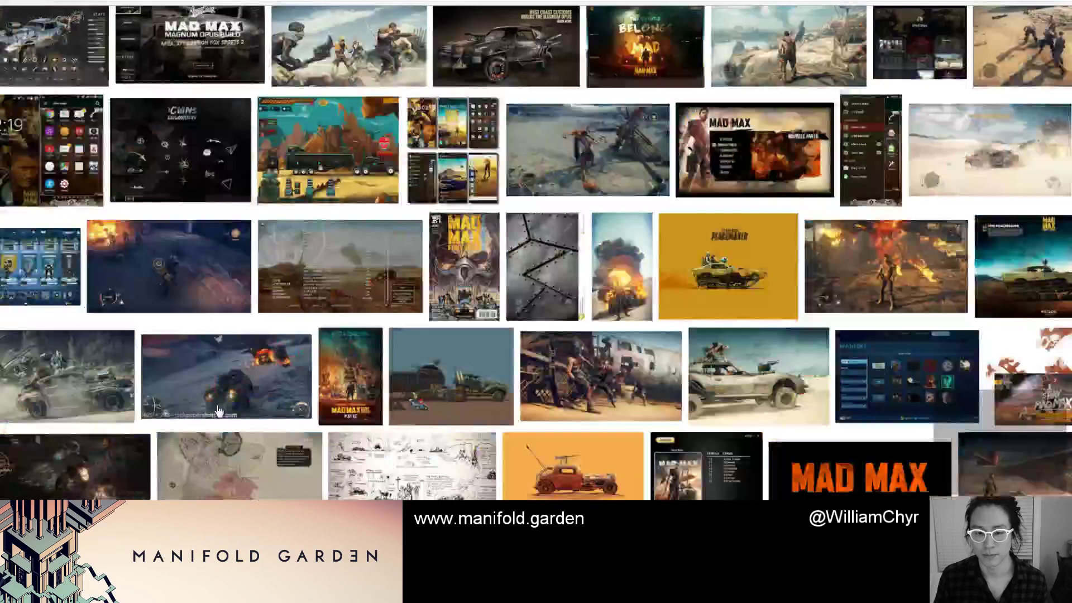
left_click(360, 290)
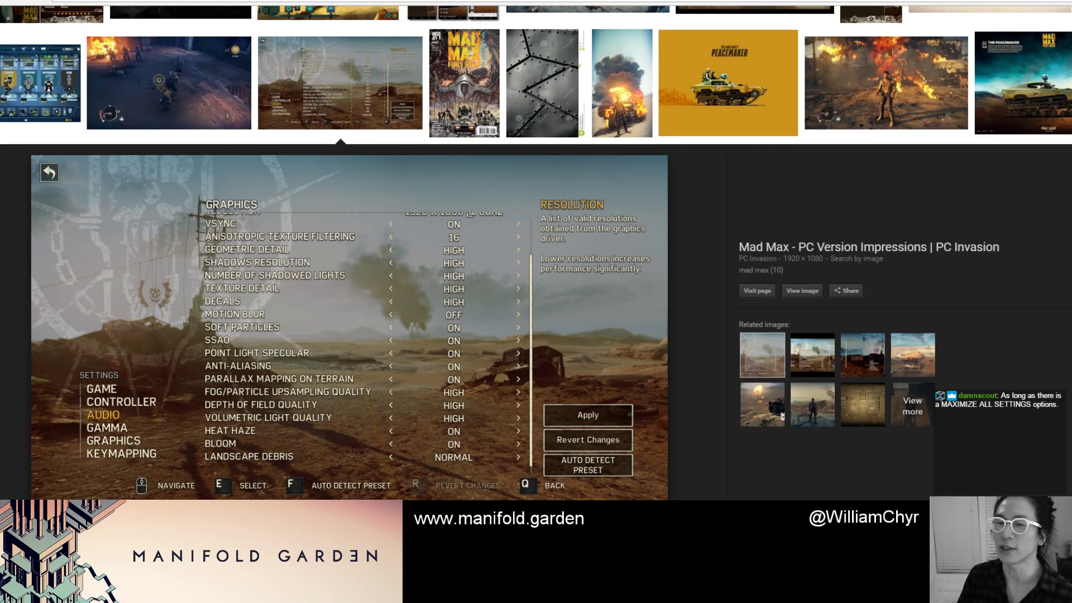
Switch back to the Unity editor and examine the turquoise, orange and purple slabs of the level from several angles.
key("alt+Tab")
left_click(451, 376)
scroll(451, 376, "down", 3)
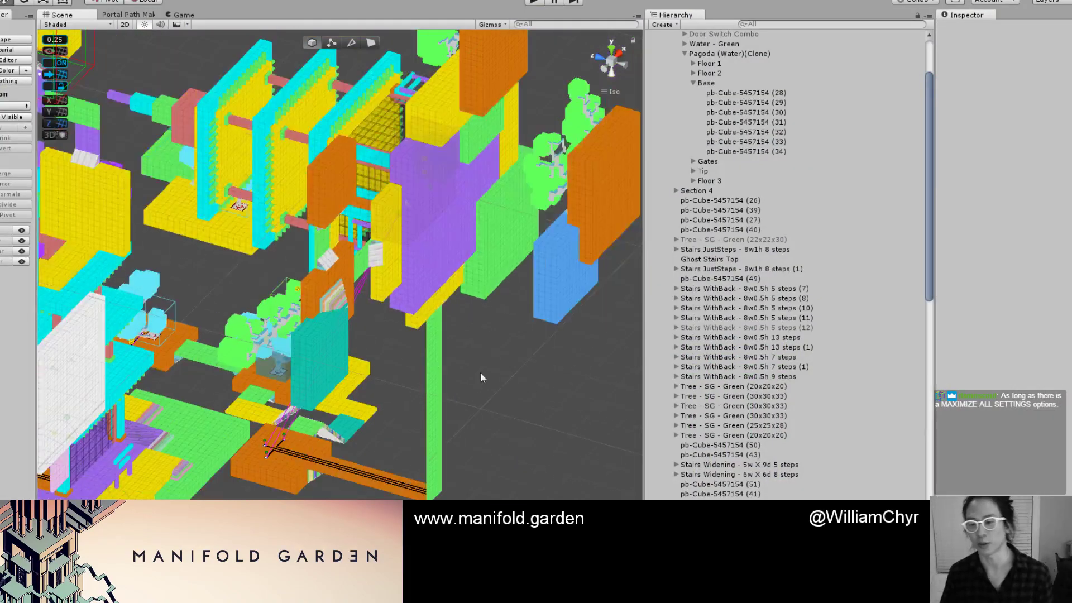
scroll(678, 450, "down", 15)
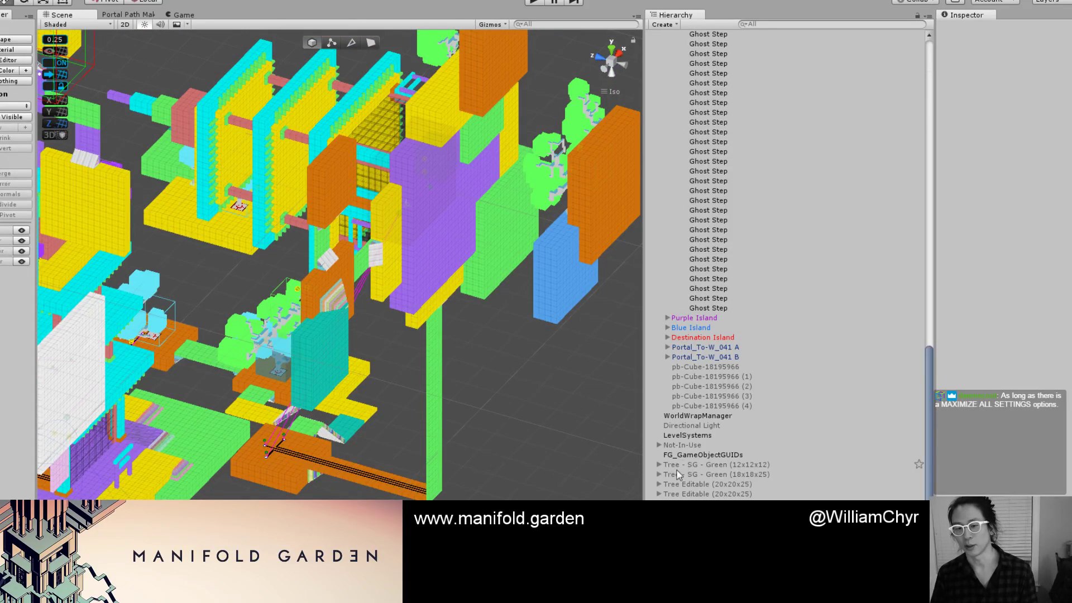
scroll(371, 318, "up", 4)
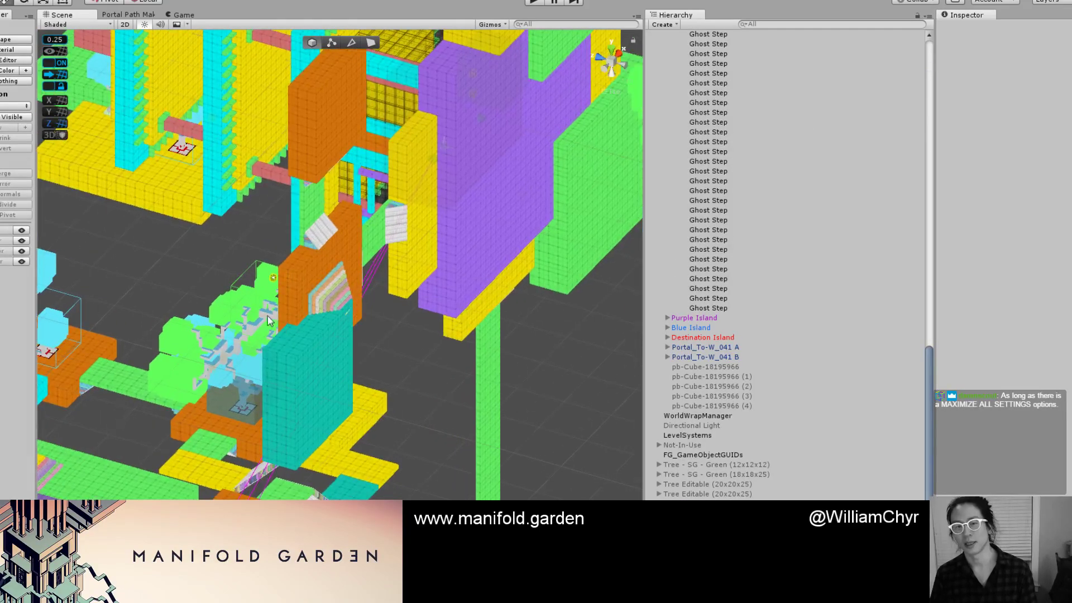
left_click_drag(269, 318, 397, 259, "alt")
scroll(266, 329, "down", 3)
left_click_drag(309, 252, 263, 437, "alt")
left_click_drag(220, 467, 303, 453, "alt")
scroll(300, 451, "up", 2)
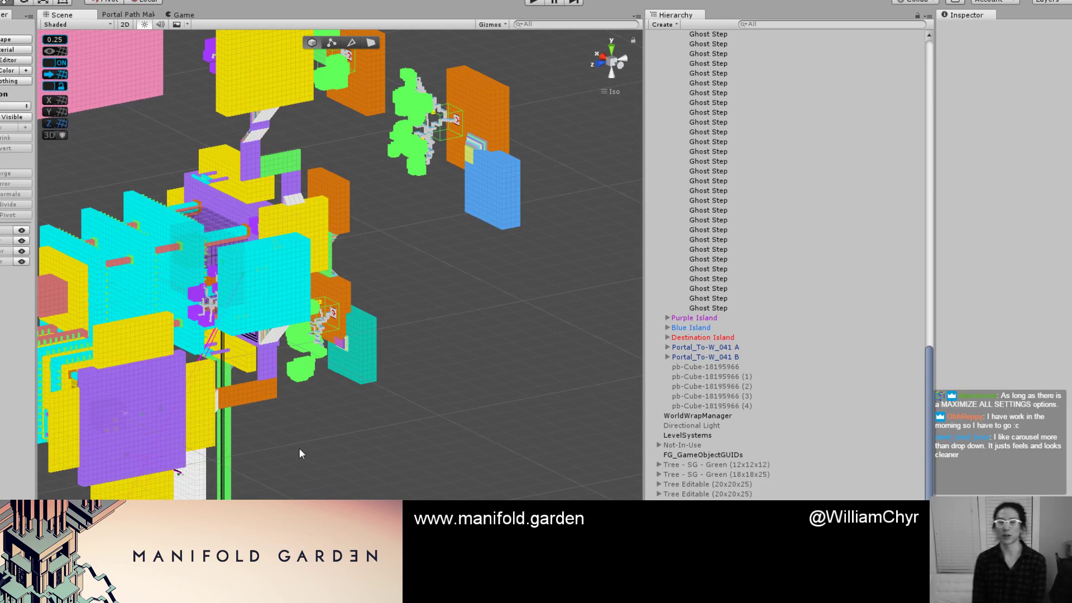
left_click_drag(321, 383, 340, 258, "alt")
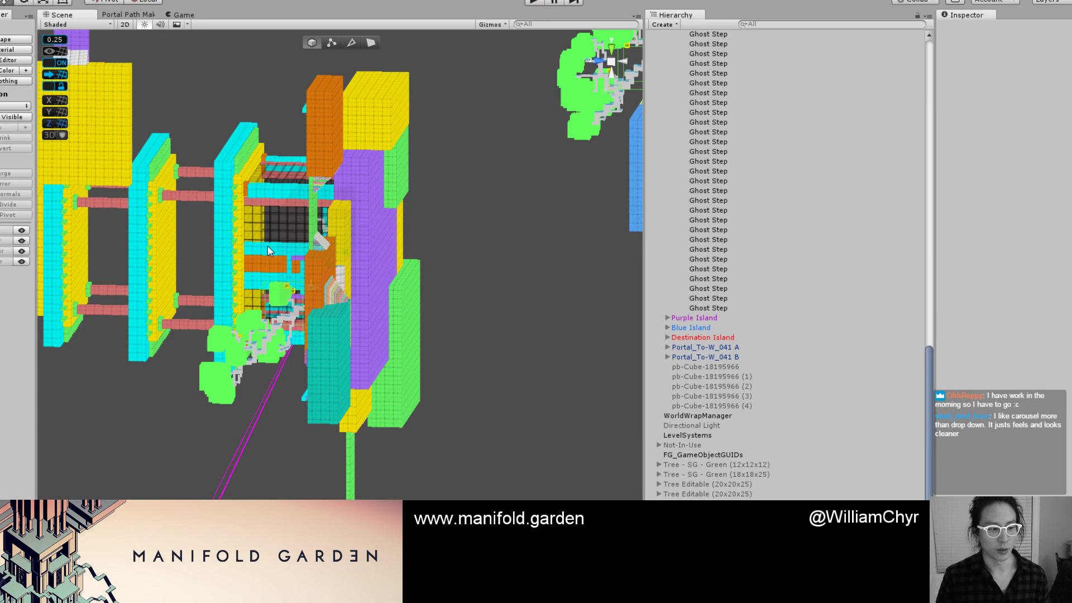
Survey the Green Island's tree slabs and their stairs in relation to the surrounding islands and pagodas.
left_click_drag(267, 245, 453, 207, "alt")
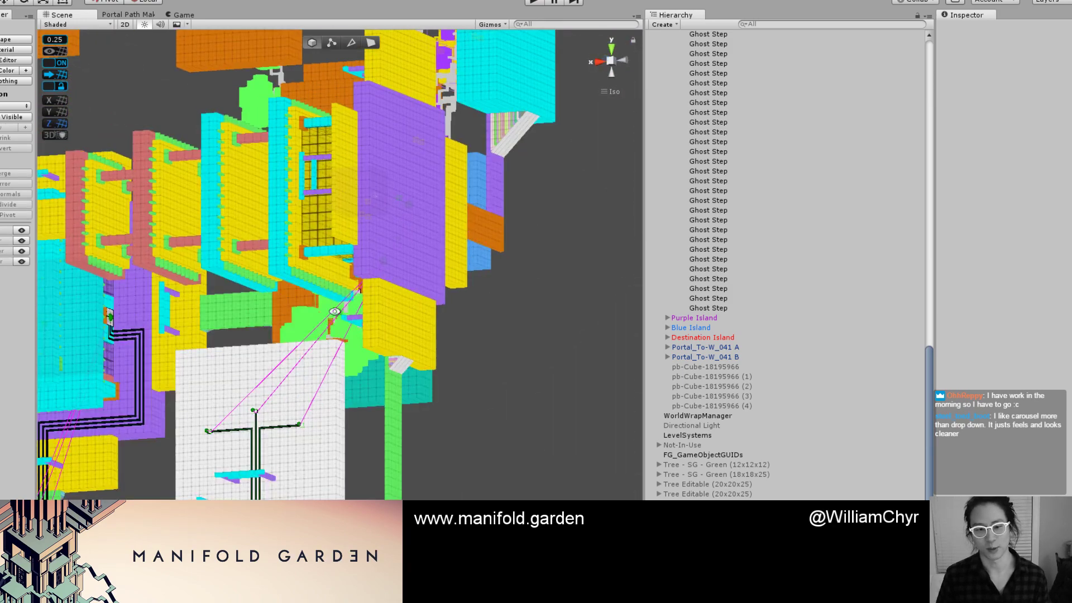
left_click_drag(336, 312, 374, 198, "alt")
middle_click_drag(319, 394, 503, 348)
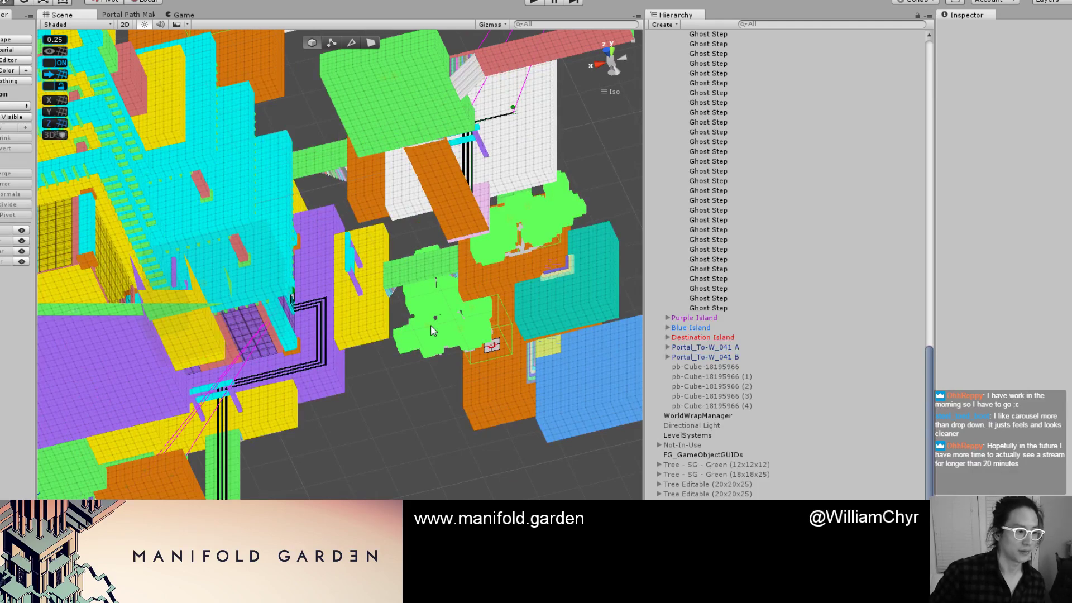
scroll(359, 309, "down", 8)
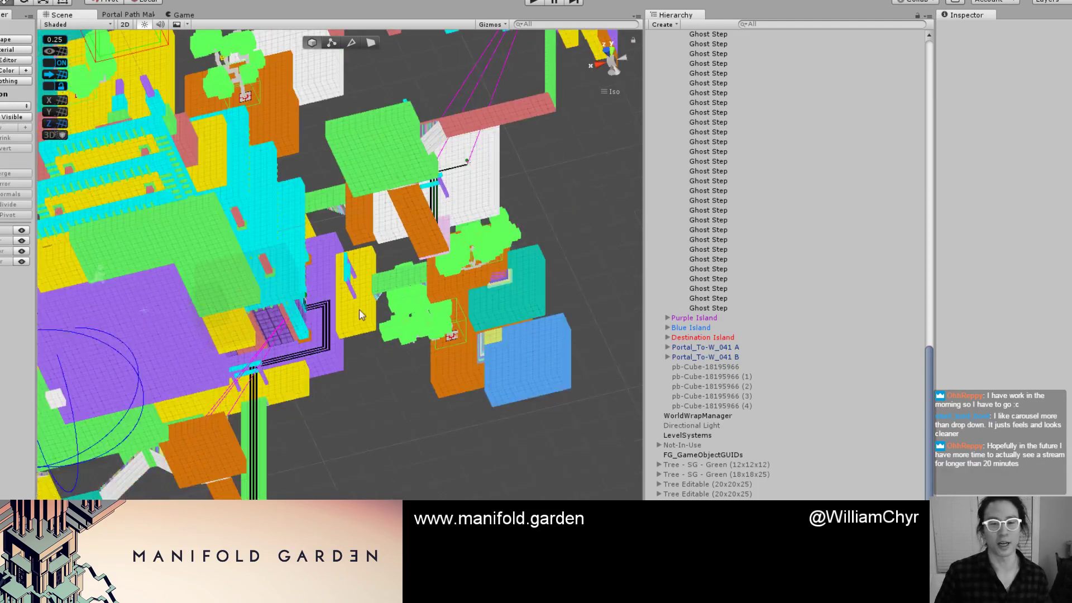
left_click_drag(458, 207, 393, 211, "alt")
scroll(412, 286, "down", 4)
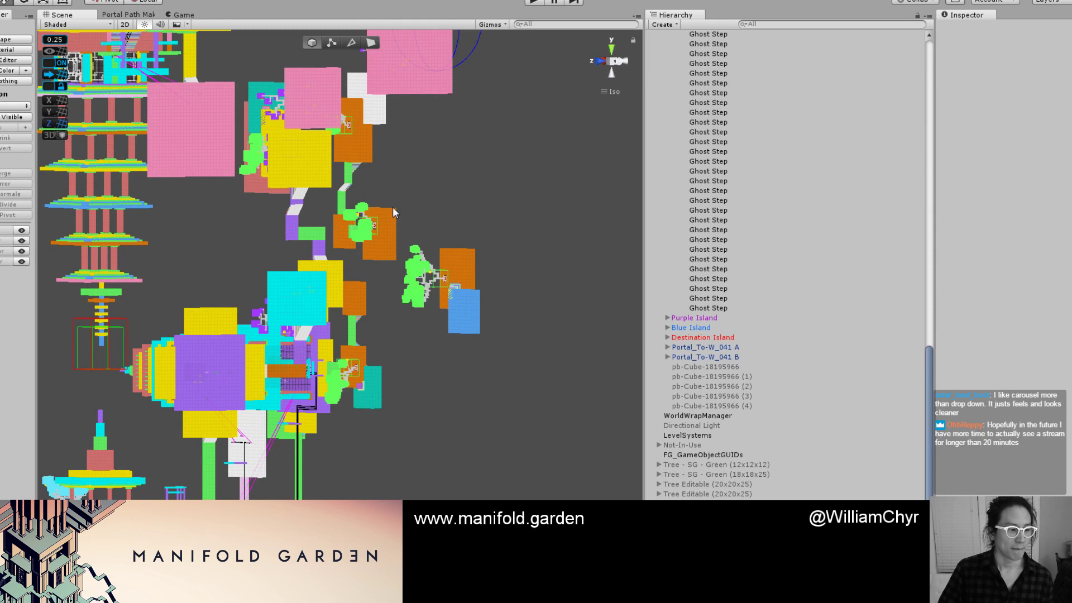
left_click_drag(392, 211, 319, 292, "alt")
scroll(378, 230, "up", 9)
scroll(340, 257, "down", 3)
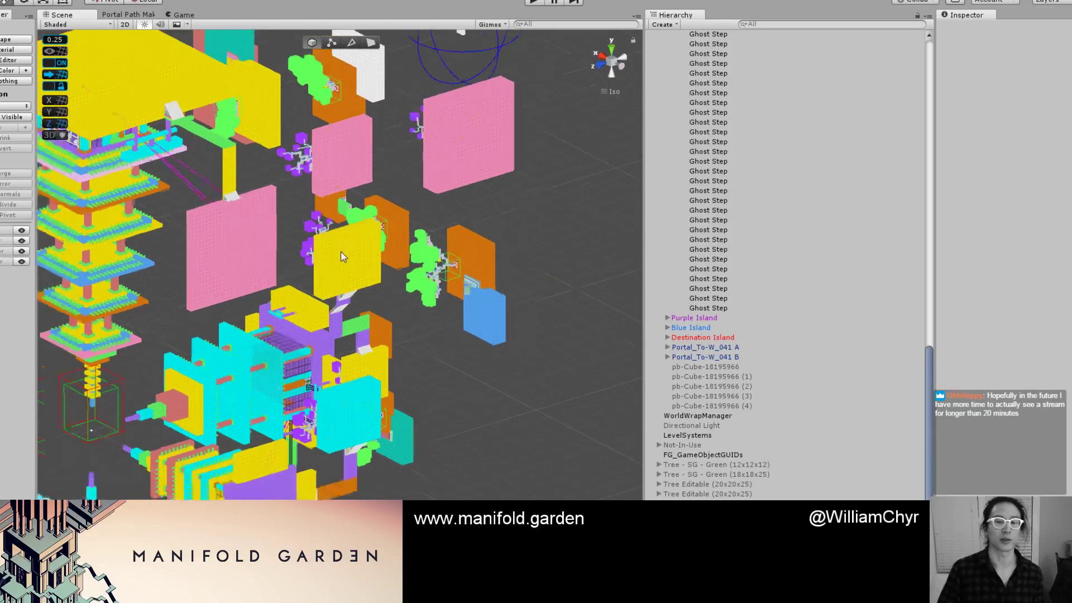
Inspect the Purple Island's yellow tree slab above the purple walkway and the layout of the slabs around it.
left_click(350, 253)
left_click_drag(350, 253, 384, 232, "alt")
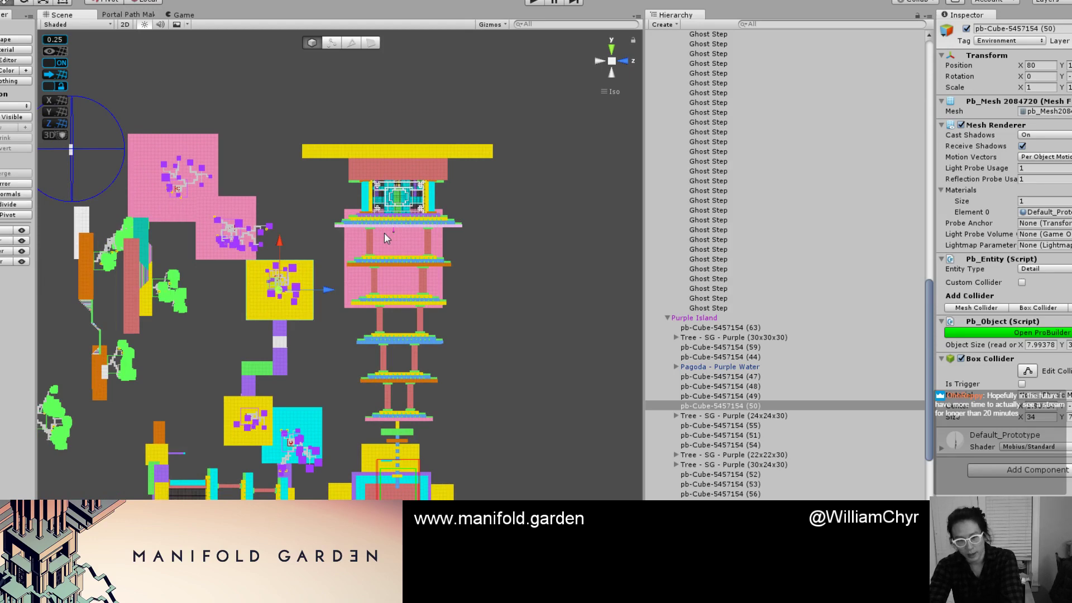
scroll(297, 263, "up", 9)
middle_click_drag(307, 316, 325, 290)
scroll(337, 273, "up", 7)
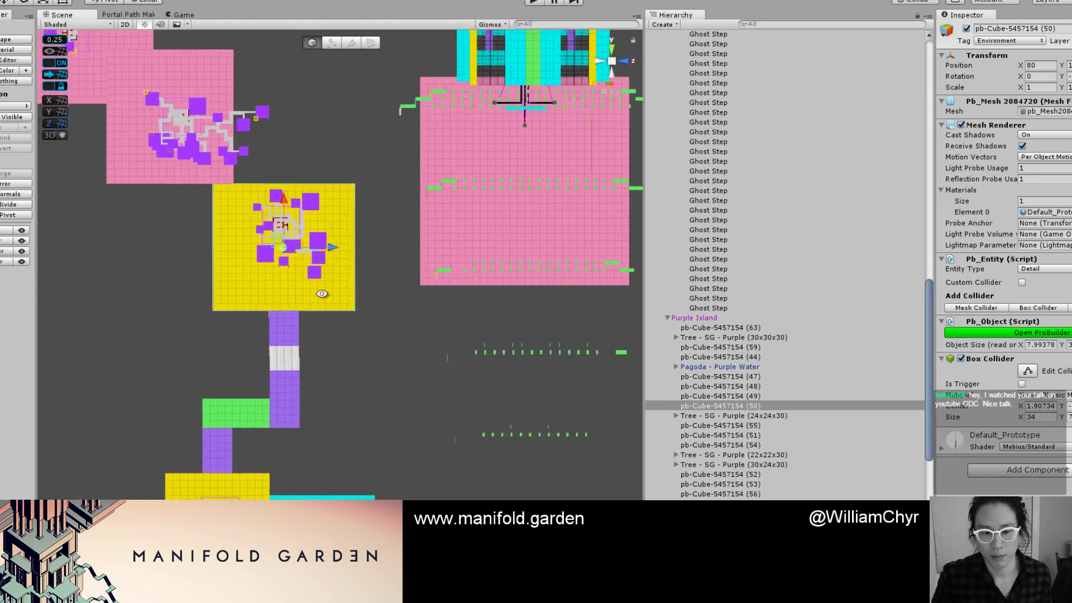
left_click_drag(321, 293, 362, 234, "alt")
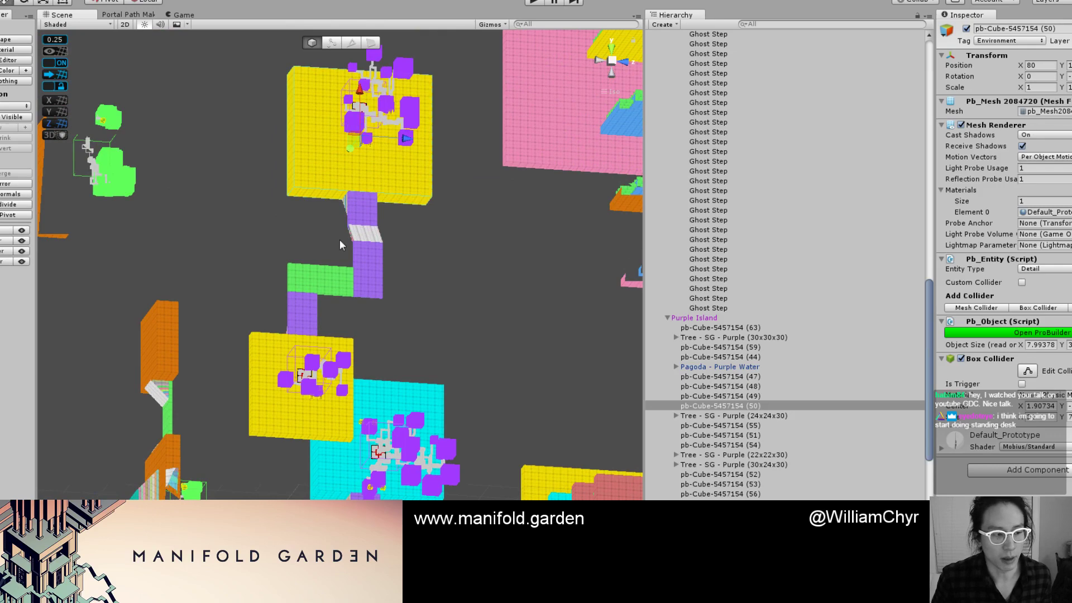
scroll(339, 240, "down", 11)
left_click_drag(312, 208, 467, 291, "alt")
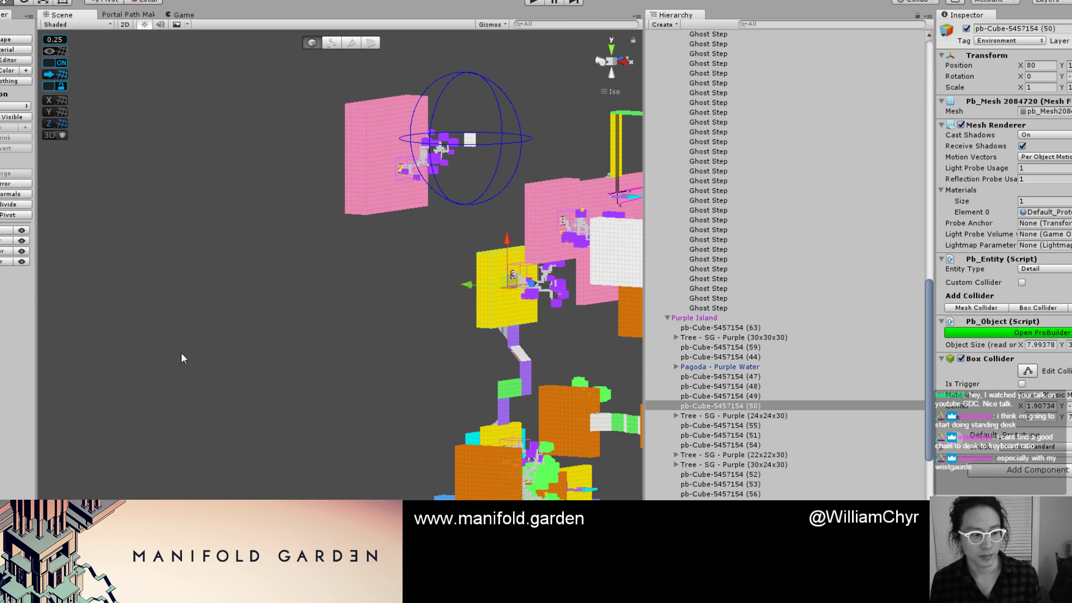
left_click(366, 313)
scroll(437, 309, "down", 5)
middle_click_drag(449, 313, 283, 324)
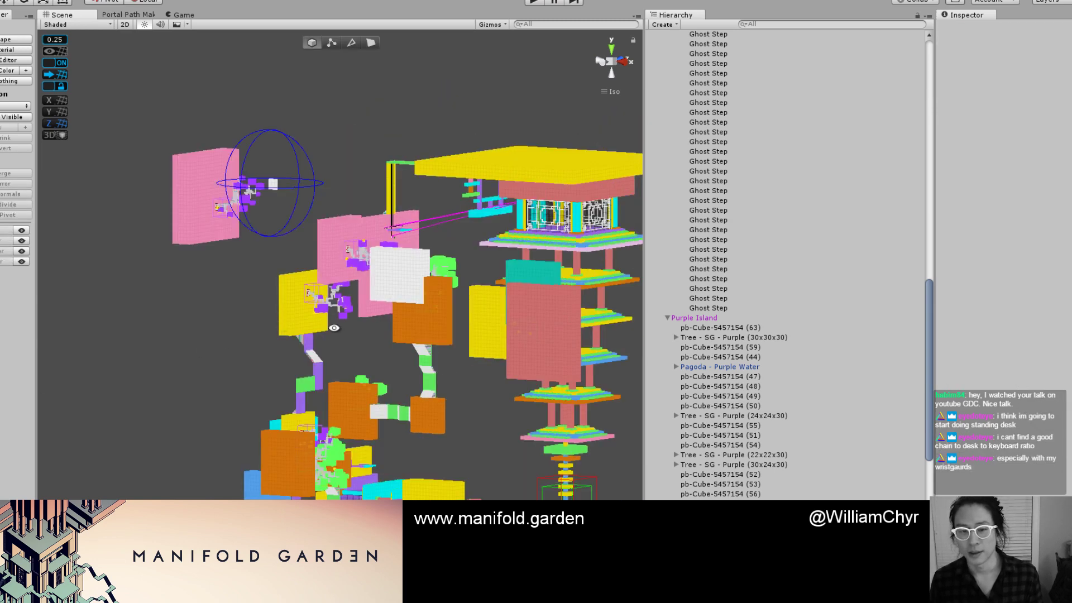
left_click_drag(334, 327, 196, 309, "alt")
scroll(196, 311, "up", 4)
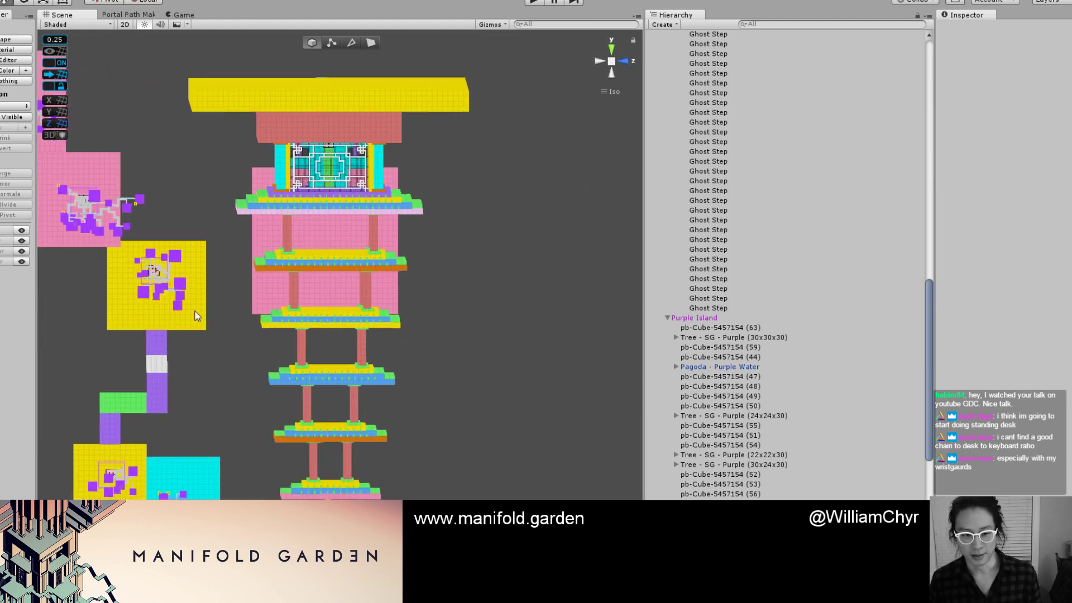
Duplicate the Purple Island's yellow tree slab and offset the copy behind the original to X position 84.
left_click(184, 311)
scroll(196, 310, "up", 2)
scroll(196, 304, "up", 1)
middle_click_drag(191, 284, 412, 282)
left_click_drag(412, 282, 171, 438, "alt")
left_click_drag(383, 321, 220, 353, "alt")
middle_click_drag(304, 349, 424, 380)
scroll(420, 340, "up", 3)
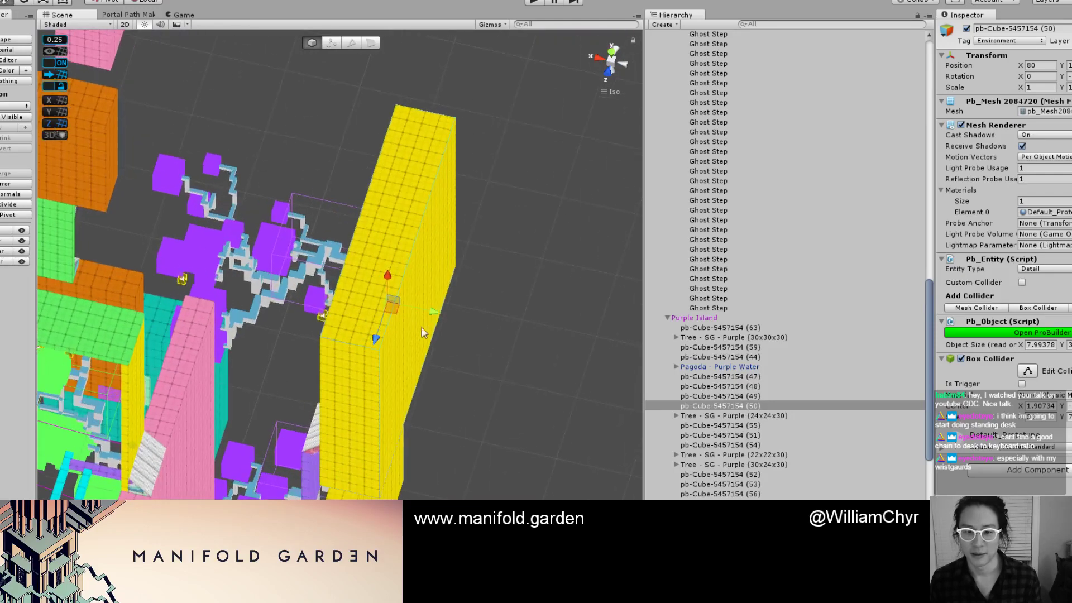
left_click(422, 326)
left_click_drag(429, 313, 459, 308)
scroll(420, 336, "up", 1)
left_click_drag(412, 348, 356, 440)
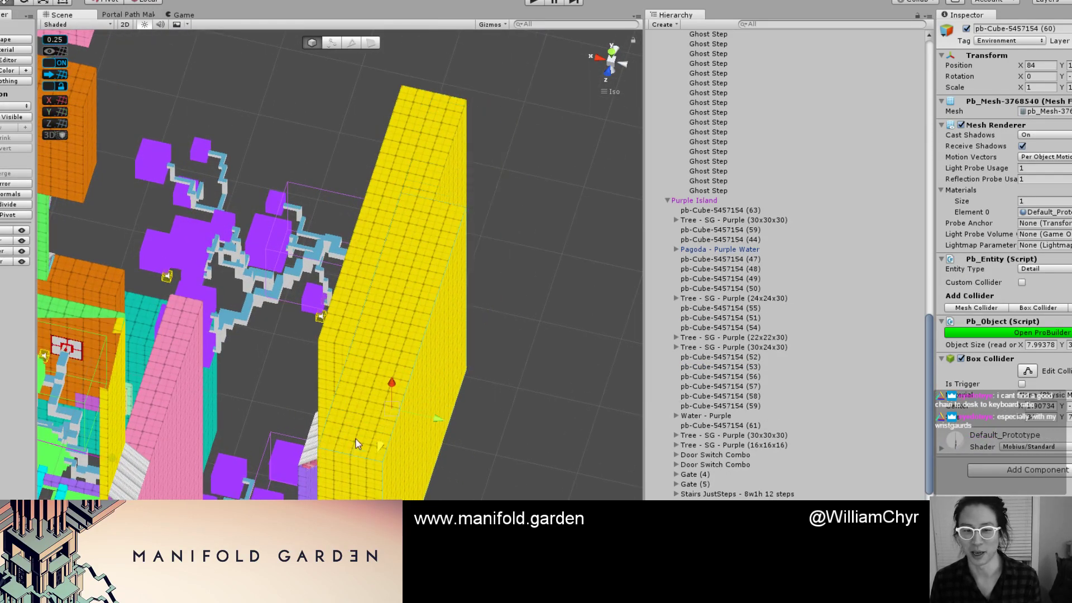
Raise the copied slab and shift it sideways so it overlaps the original's upper corner and extends past its side.
left_click_drag(437, 410, 416, 155, "alt")
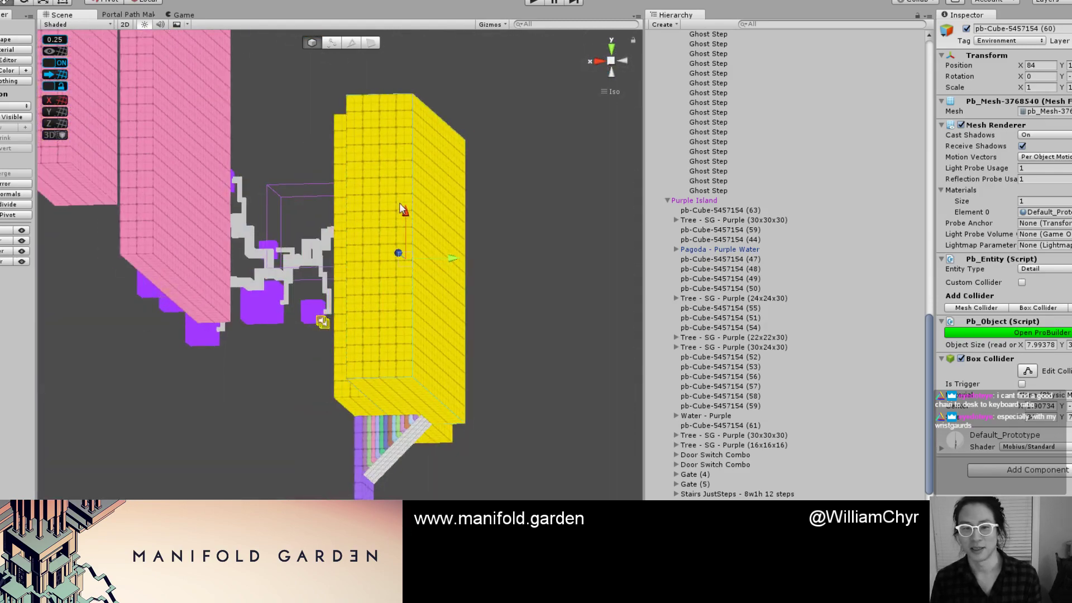
left_click_drag(399, 203, 393, 126)
left_click_drag(408, 178, 609, 379, "alt")
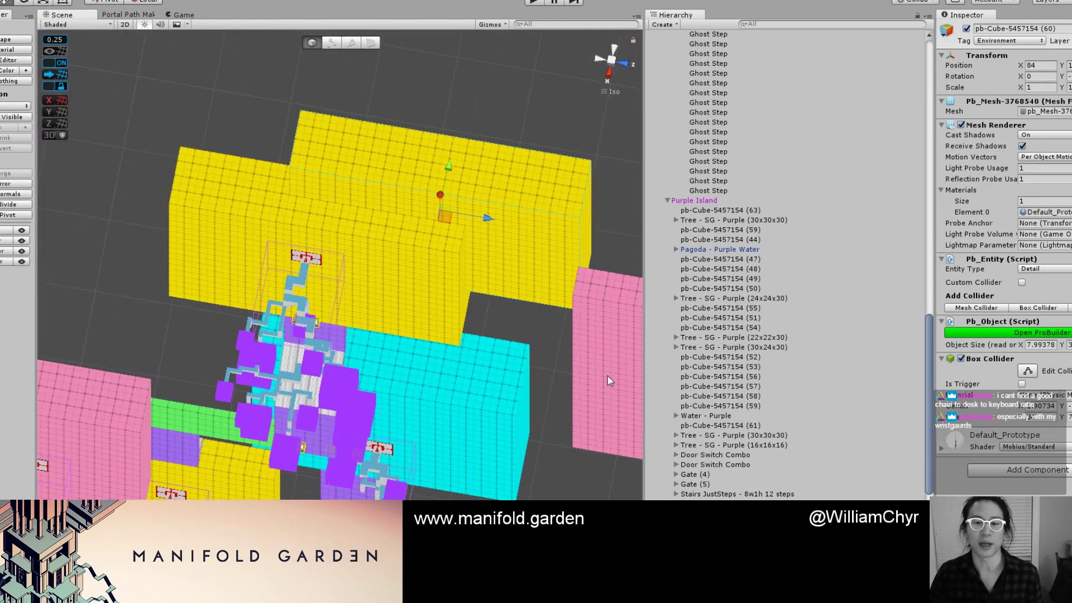
left_click_drag(489, 326, 457, 172, "alt")
left_click_drag(467, 231, 499, 230)
Shorten the copied slab by pulling in its outer end face, and apply the light pink material to all its faces.
scroll(473, 168, "down", 6)
key("g")
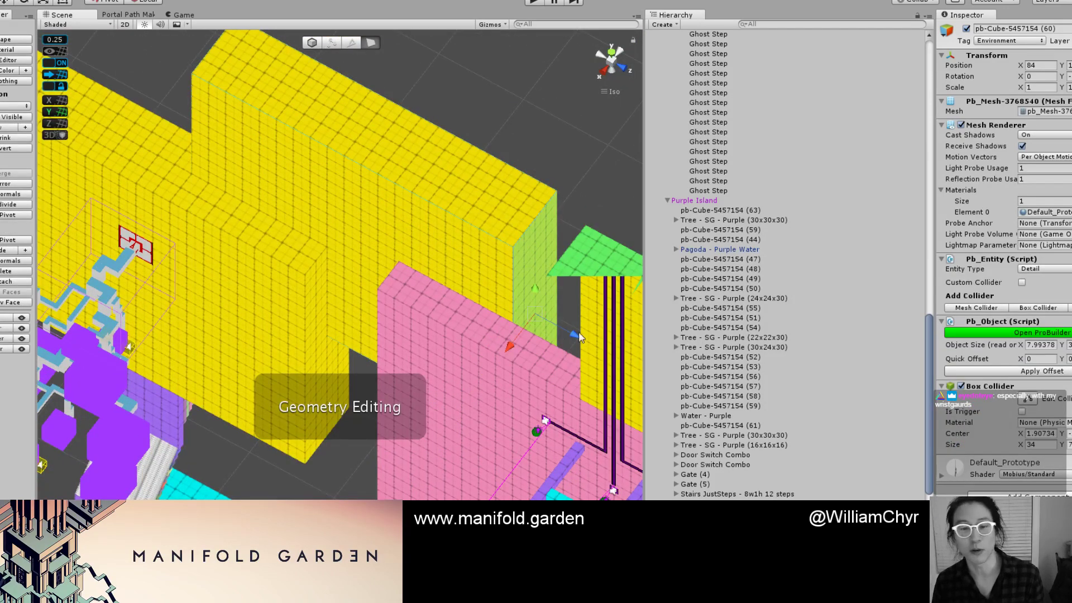
left_click_drag(578, 337, 506, 299)
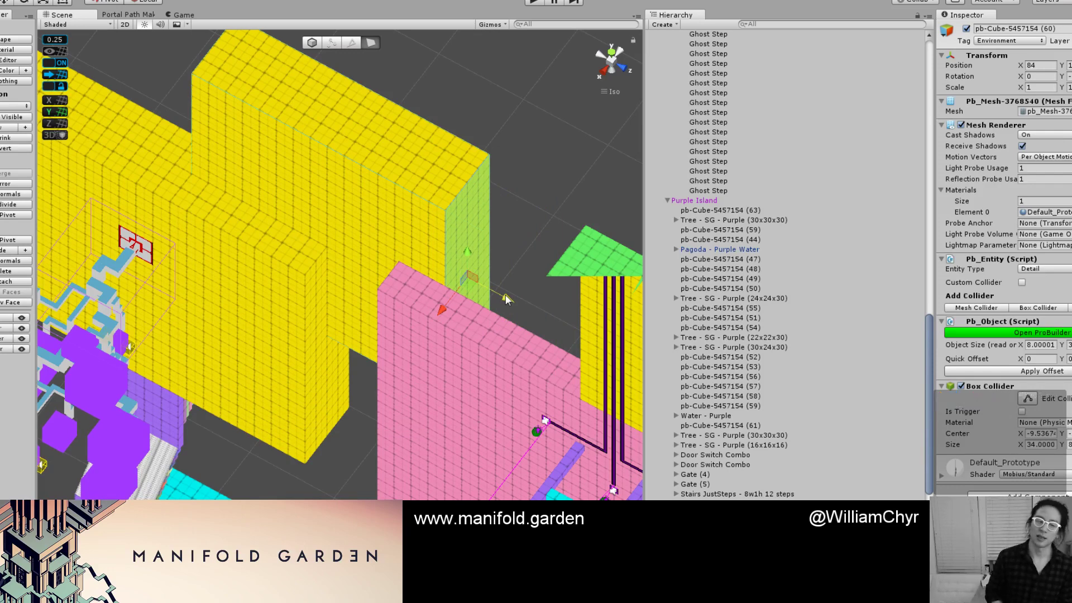
left_click(391, 231)
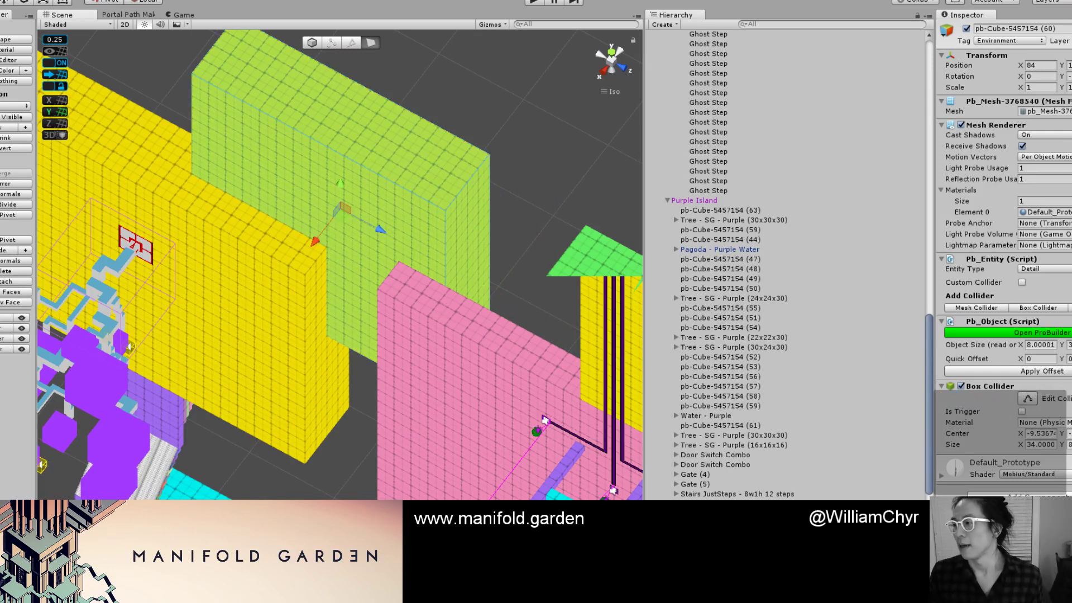
key("alt+shift+1")
Extend the light pink slab's back face to make it 10 units thick, and leave geometry editing.
left_click_drag(383, 234, 409, 226, "alt")
left_click_drag(450, 256, 294, 354, "alt")
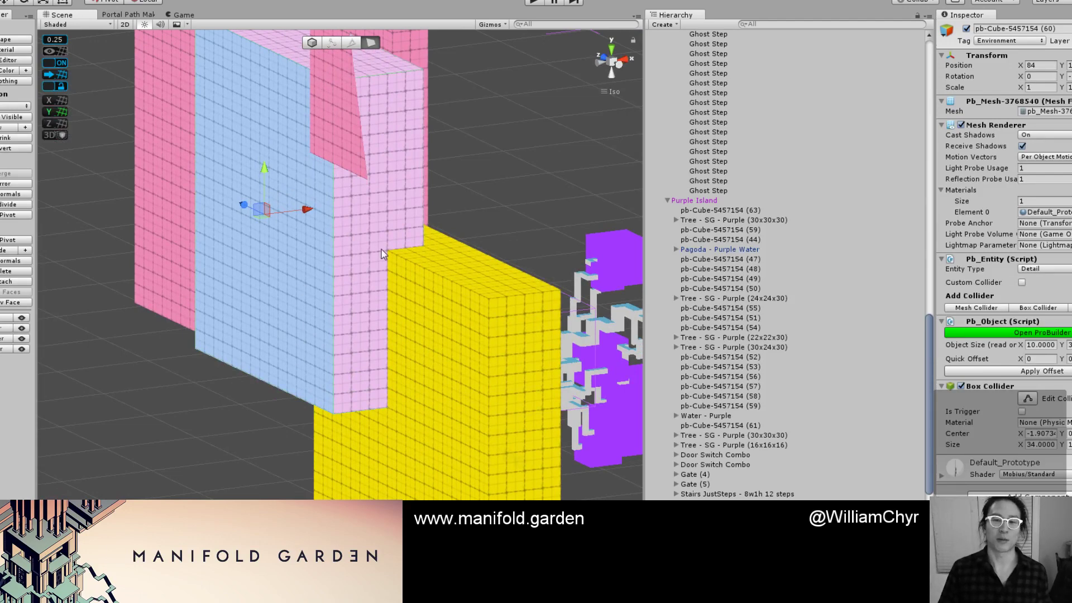
left_click(437, 216)
left_click_drag(417, 220, 264, 252, "alt")
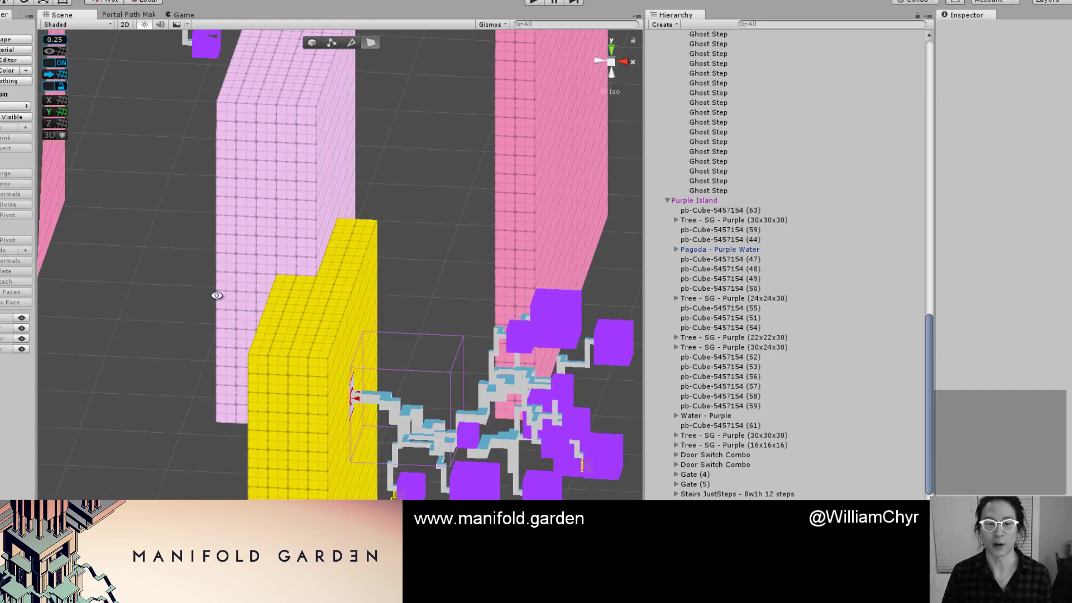
left_click_drag(217, 295, 294, 285, "alt")
scroll(343, 263, "up", 4)
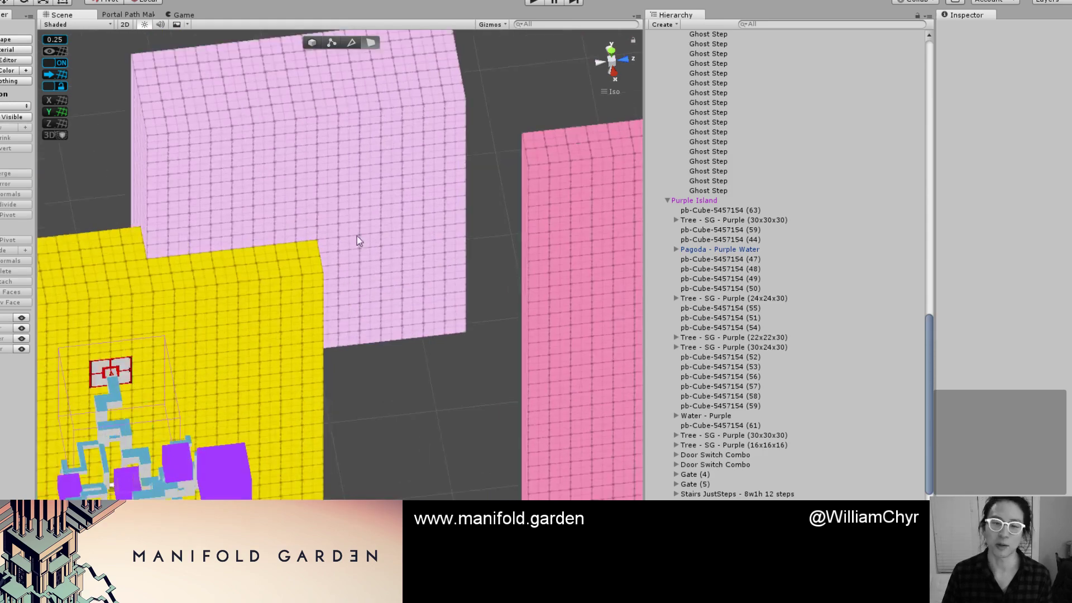
scroll(359, 239, "down", 5)
left_click(370, 234)
key("Escape")
Examine the light pink slab beside the yellow tree slab from several angles.
scroll(364, 218, "down", 5)
left_click_drag(413, 256, 341, 254, "alt")
scroll(389, 237, "up", 6)
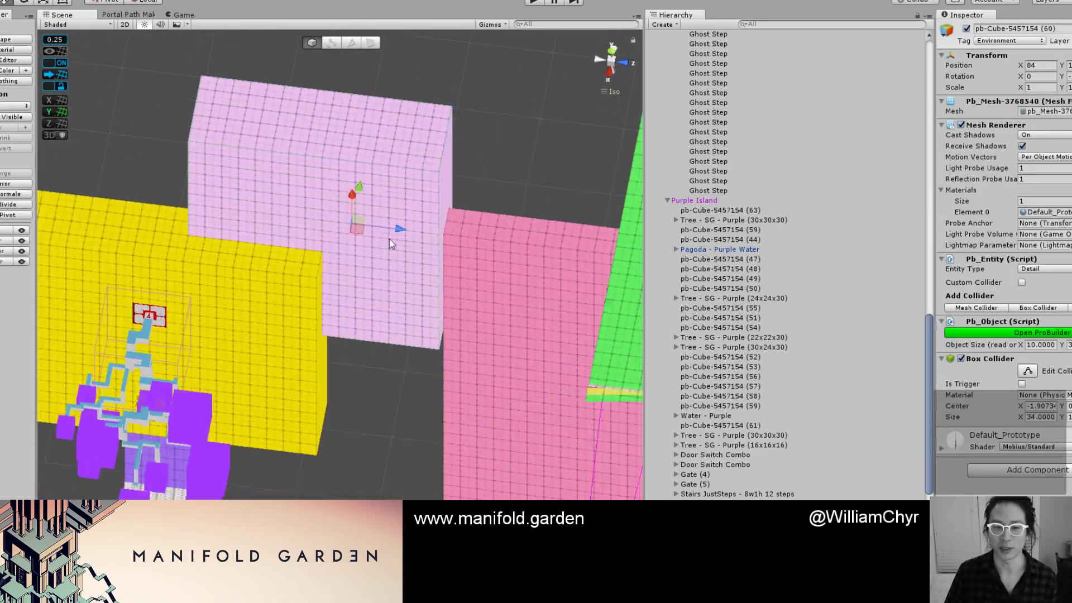
middle_click_drag(320, 277, 445, 268)
left_click_drag(401, 226, 414, 254, "alt")
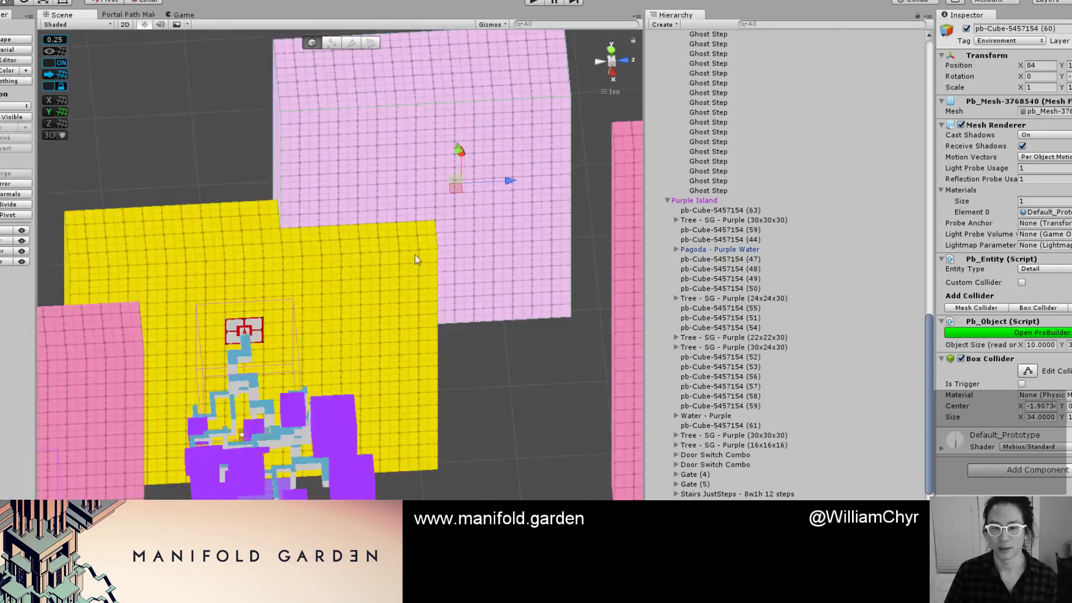
scroll(414, 254, "down", 4)
left_click_drag(309, 277, 491, 235, "alt")
scroll(368, 275, "down", 4)
scroll(343, 240, "up", 8)
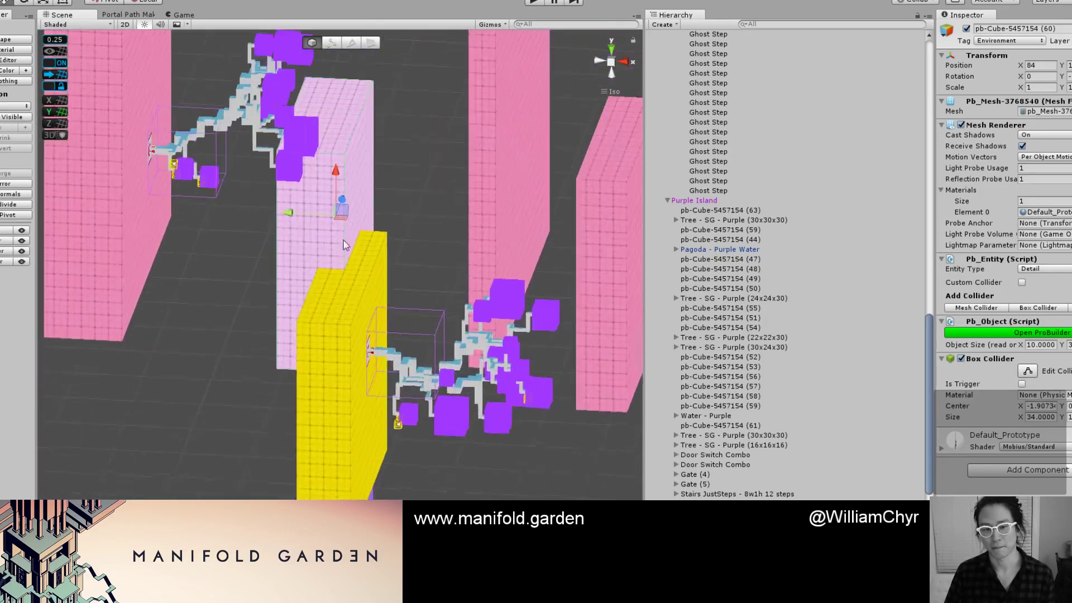
left_click_drag(343, 240, 322, 329, "alt")
scroll(337, 309, "up", 4)
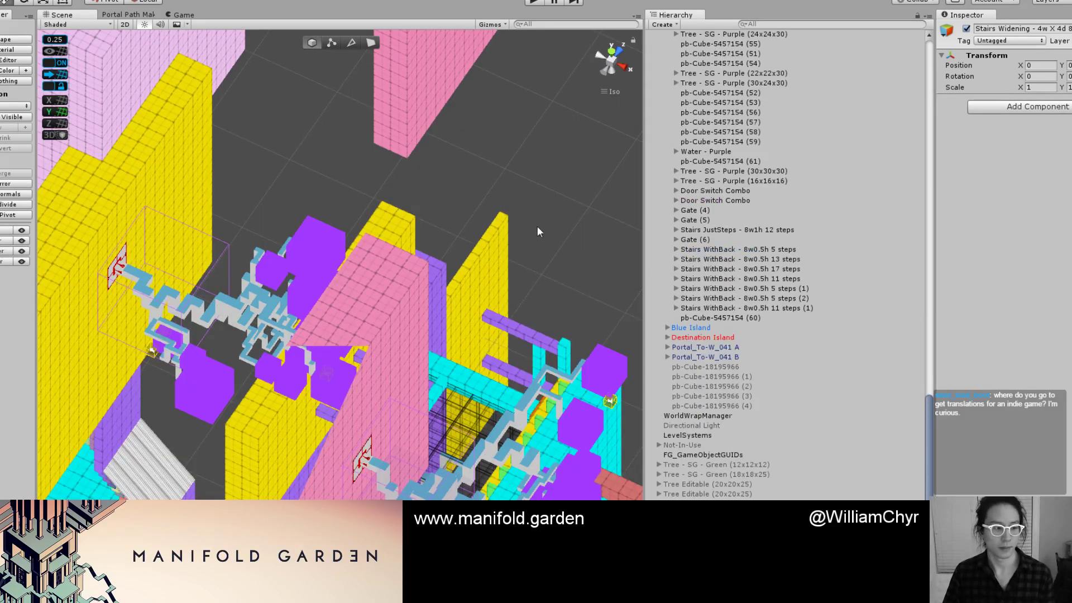
Move the new widening stairs along the X axis to 174, clear of the central pagodas.
key("f")
scroll(338, 218, "down", 5)
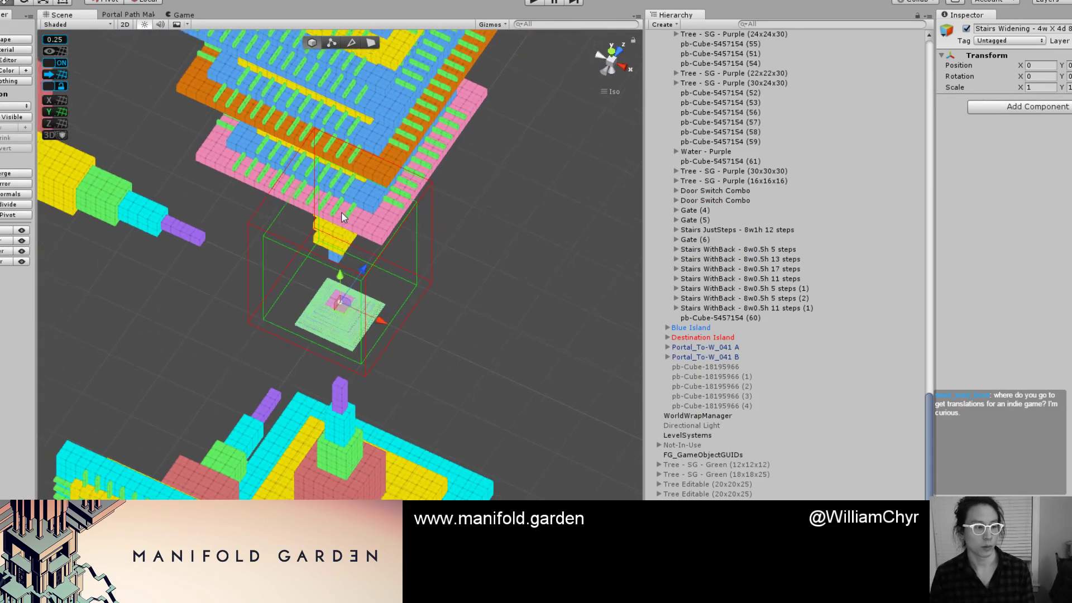
left_click_drag(337, 231, 364, 331, "alt")
scroll(346, 342, "down", 8)
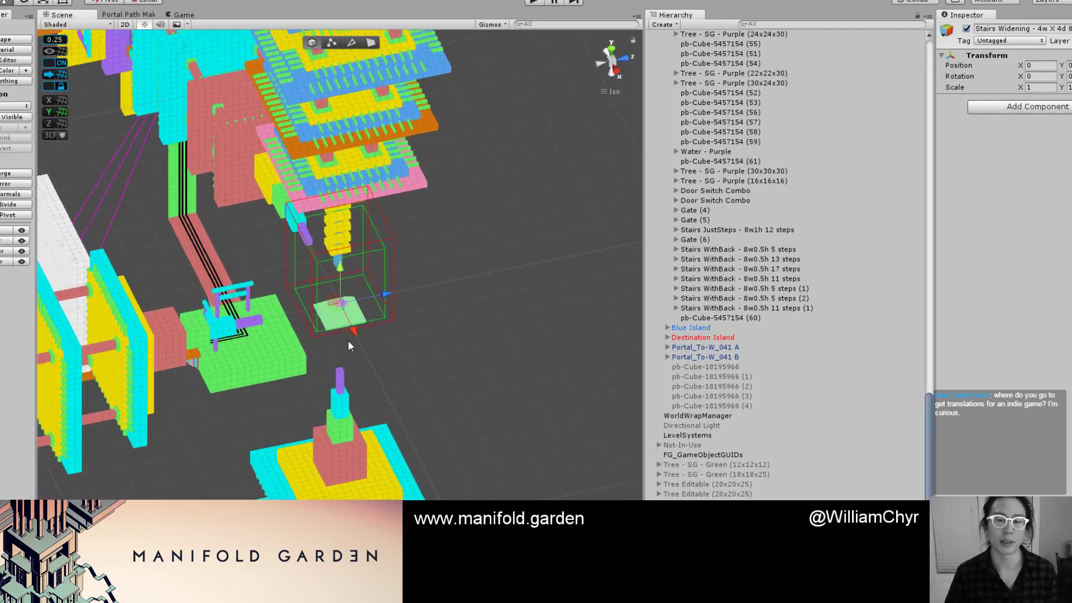
left_click_drag(354, 334, 426, 475)
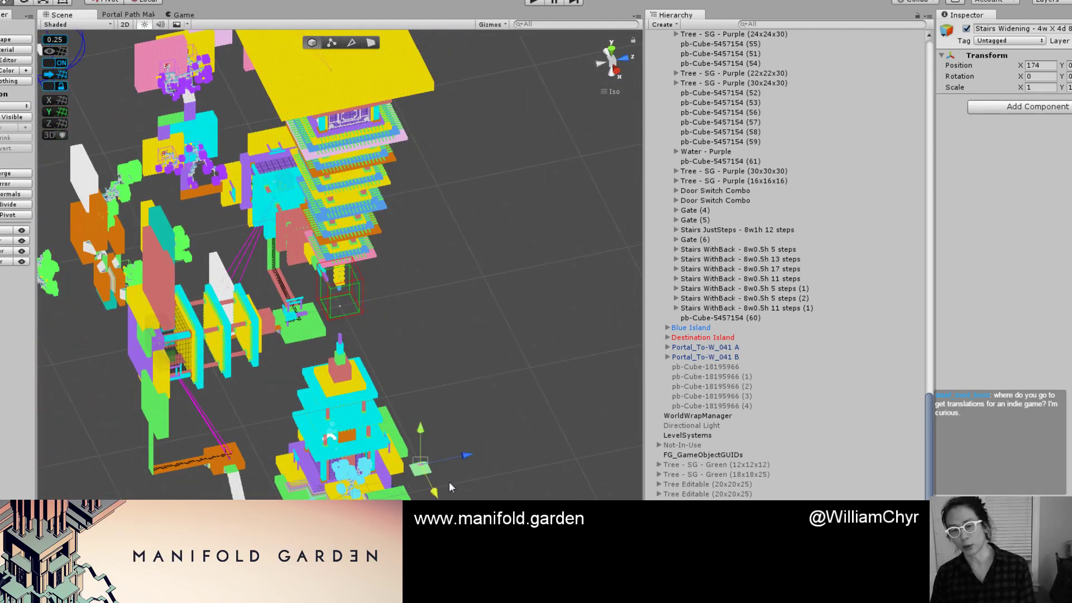
middle_click_drag(425, 476, 406, 326)
left_click_drag(443, 367, 393, 331, "alt")
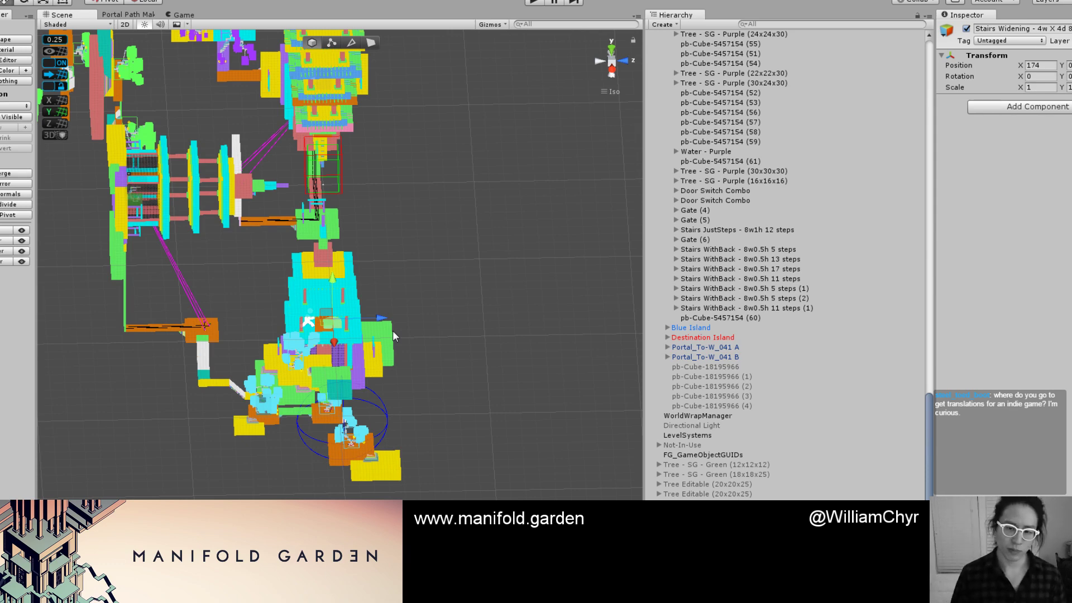
Examine the islands around the pagodas from several angles to find where the widening stairs belong.
scroll(393, 331, "up", 3)
left_click_drag(400, 343, 294, 338, "alt")
scroll(199, 381, "up", 4)
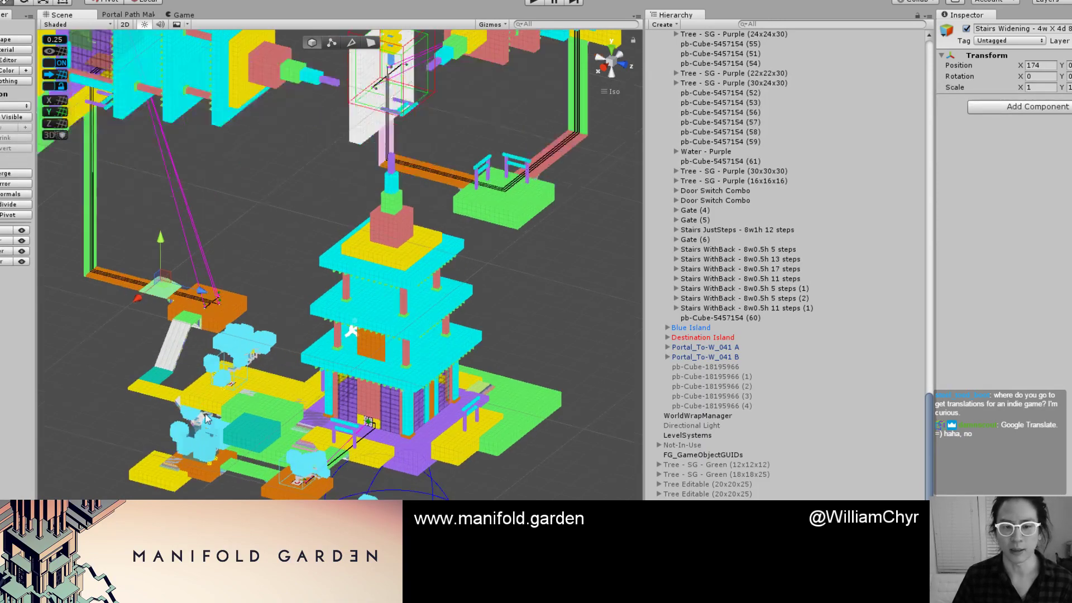
scroll(205, 413, "down", 11)
left_click_drag(275, 383, 194, 300, "alt")
scroll(183, 224, "down", 10)
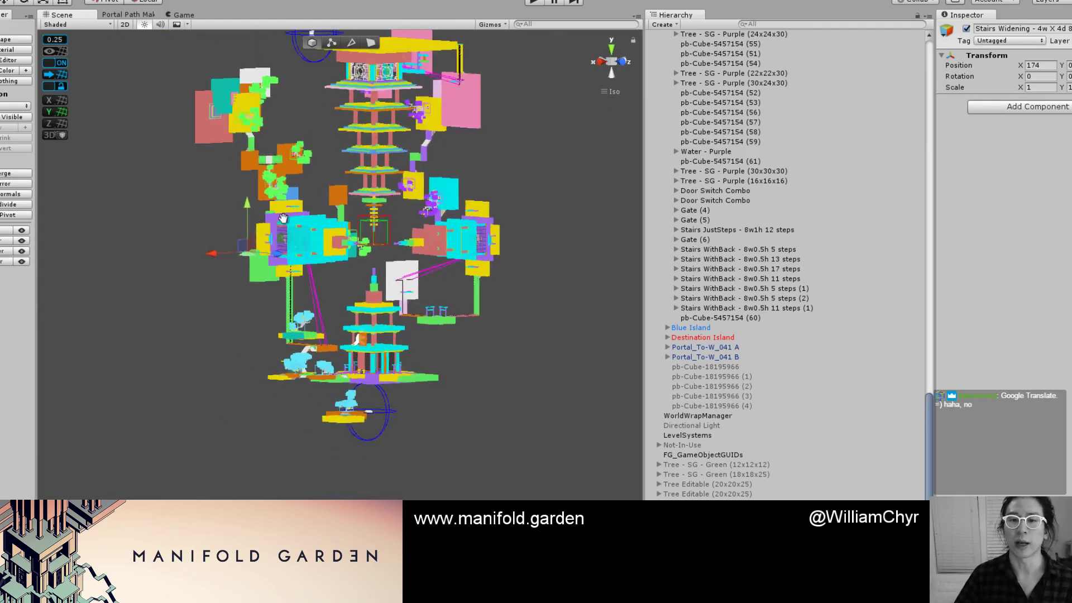
middle_click_drag(301, 235, 269, 257)
left_click_drag(251, 256, 213, 261, "alt")
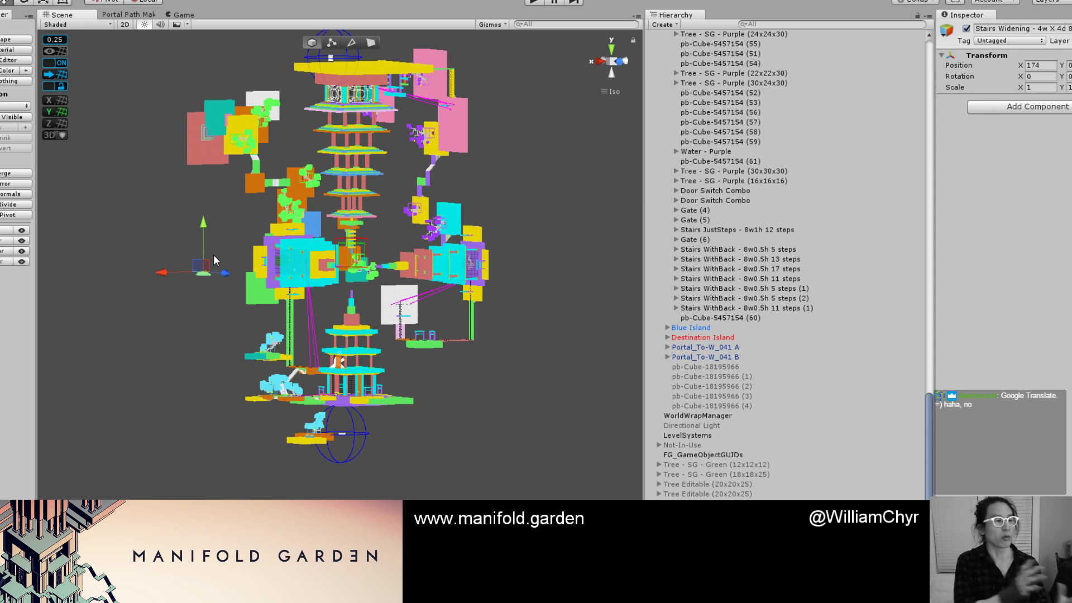
left_click_drag(213, 254, 321, 364, "alt")
middle_click_drag(351, 287, 347, 446)
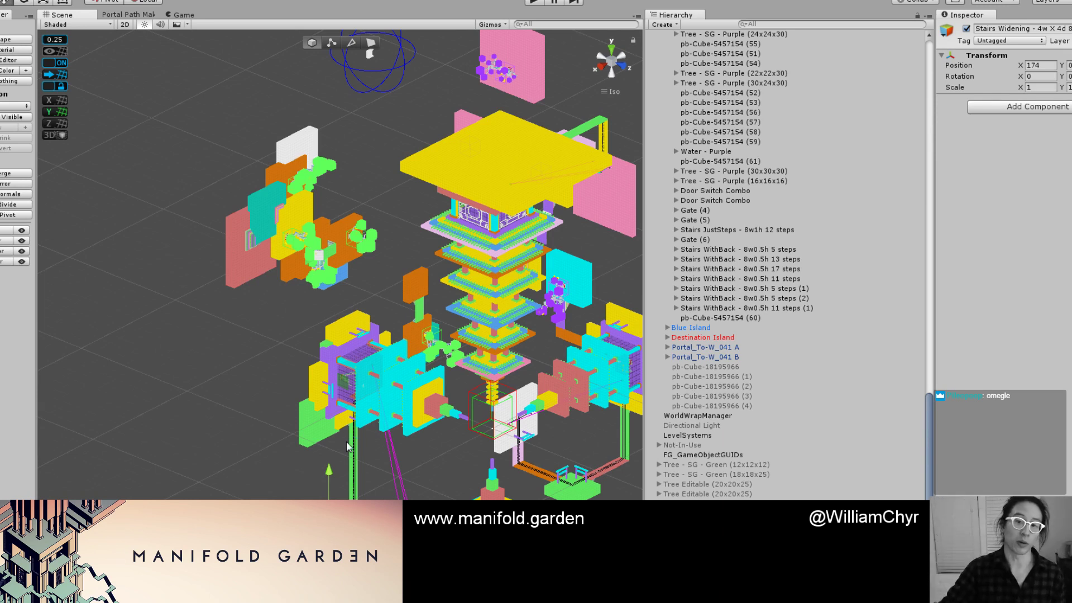
left_click_drag(309, 457, 410, 458, "alt")
scroll(332, 484, "down", 5)
scroll(411, 458, "up", 5)
middle_click_drag(411, 458, 374, 366)
left_click_drag(385, 410, 323, 375, "alt")
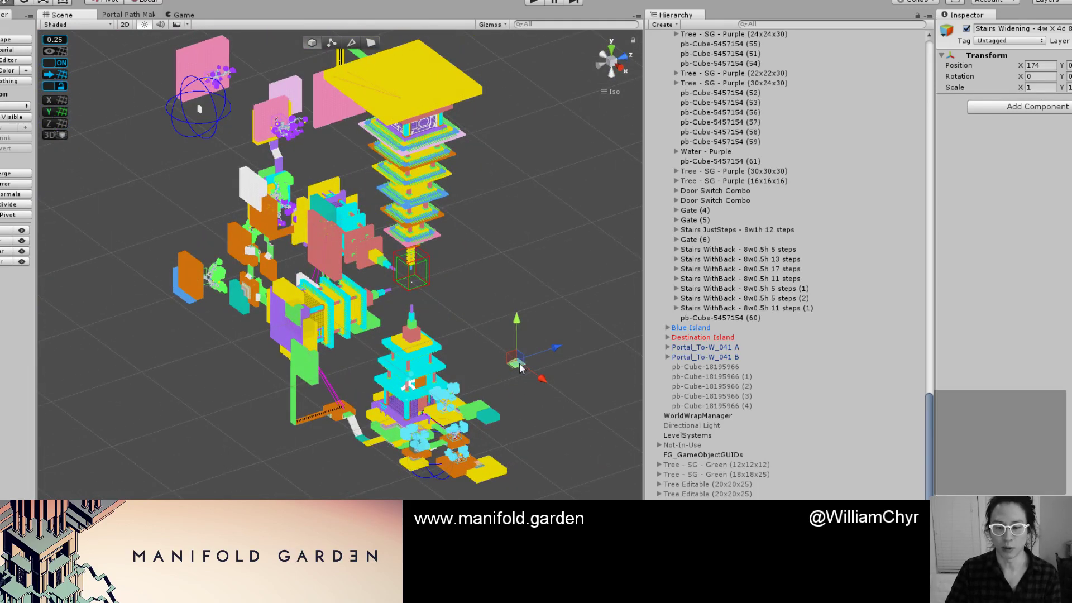
Place the widening stairs by the blue slab beneath the Green Island's orange tree slab and rotate them to -90 degrees about X.
left_click_drag(519, 367, 188, 287)
key("f")
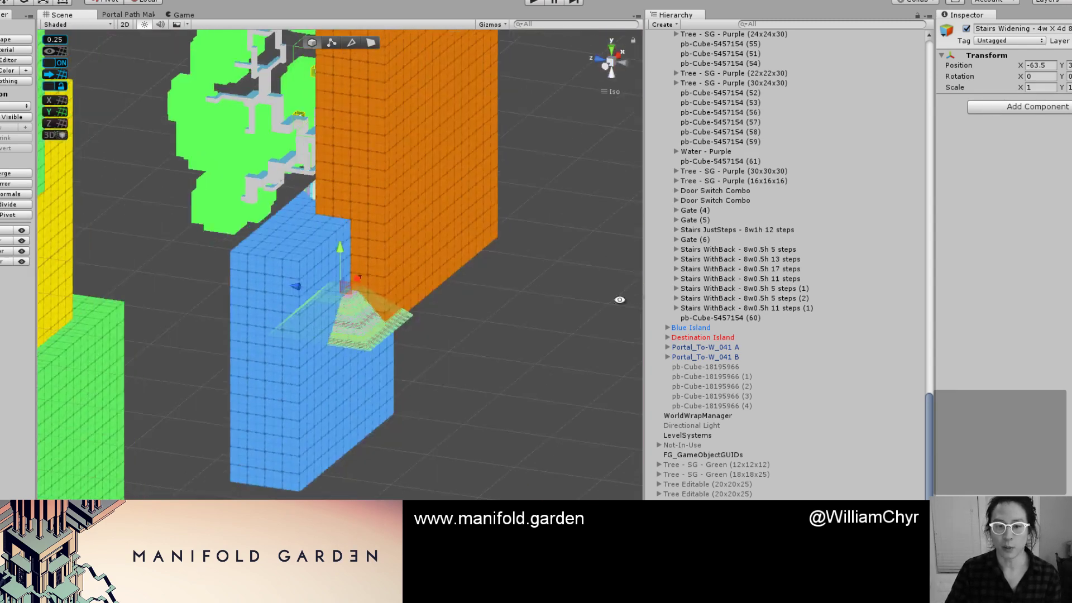
left_click_drag(370, 253, 444, 366, "alt")
scroll(391, 268, "up", 1)
key("e")
key("w")
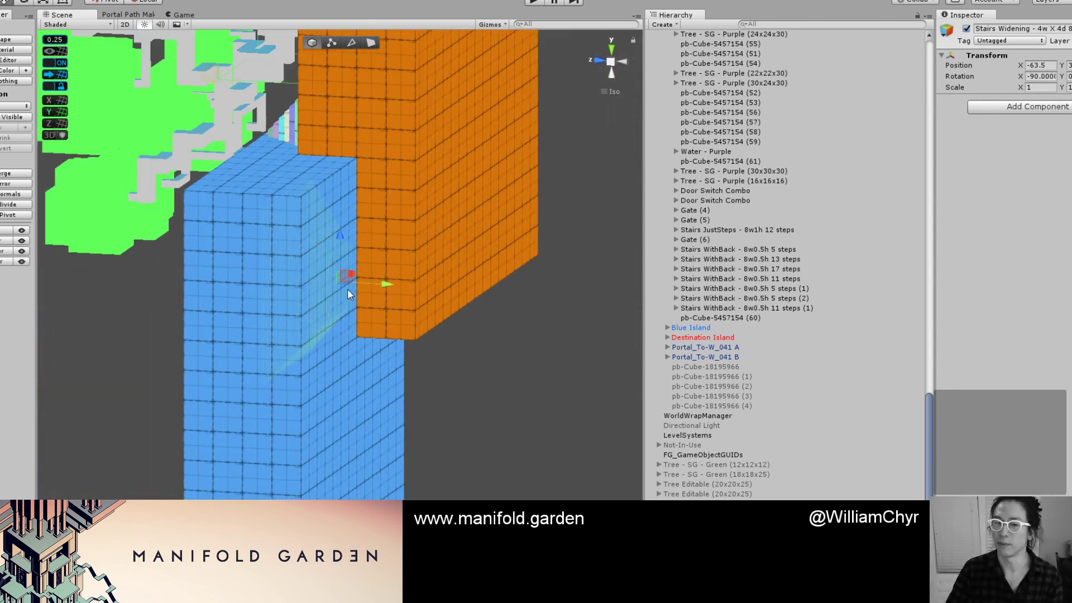
Shift the stairs to X -61 against the blue slab's face and vertex-snap their narrow end to the orange slab.
left_click_drag(391, 283, 300, 333)
scroll(349, 321, "up", 3, "alt")
scroll(429, 297, "up", 6, "alt")
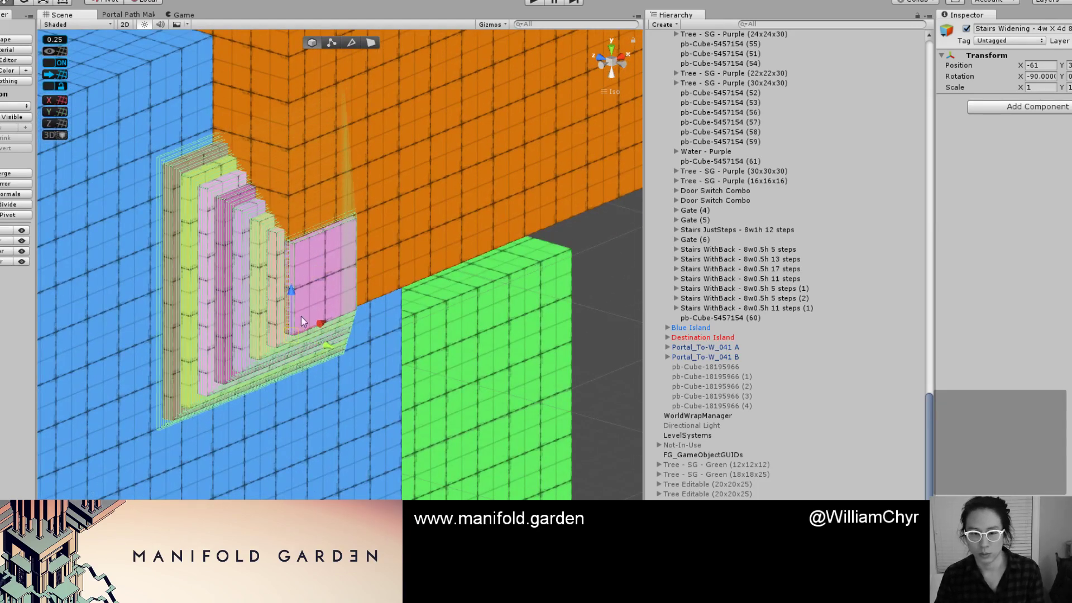
scroll(284, 331, "up", 7)
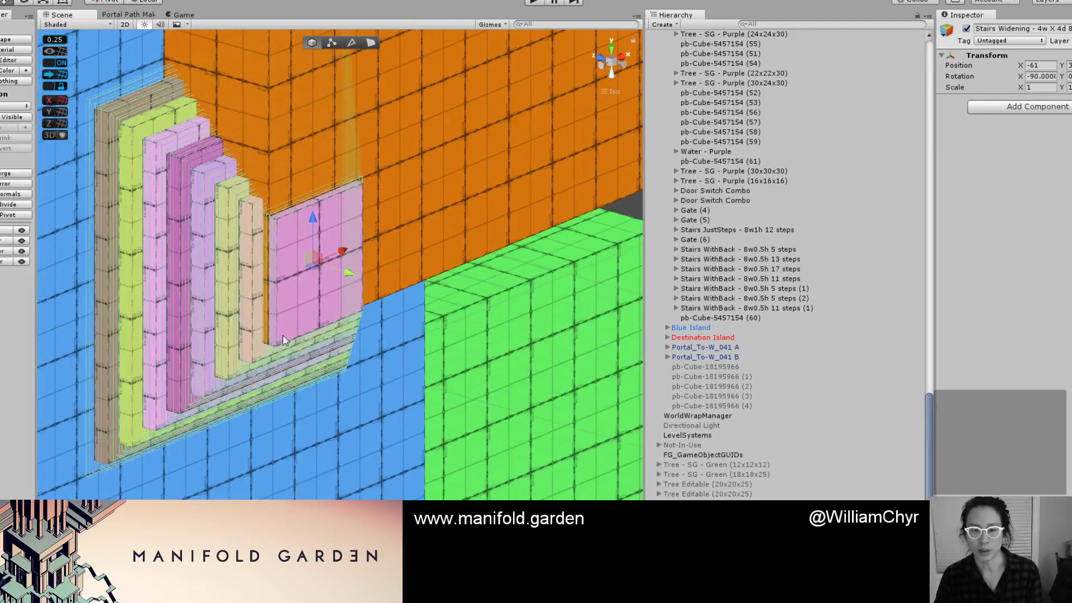
key("v")
left_click_drag(275, 346, 332, 293)
scroll(317, 315, "down", 3)
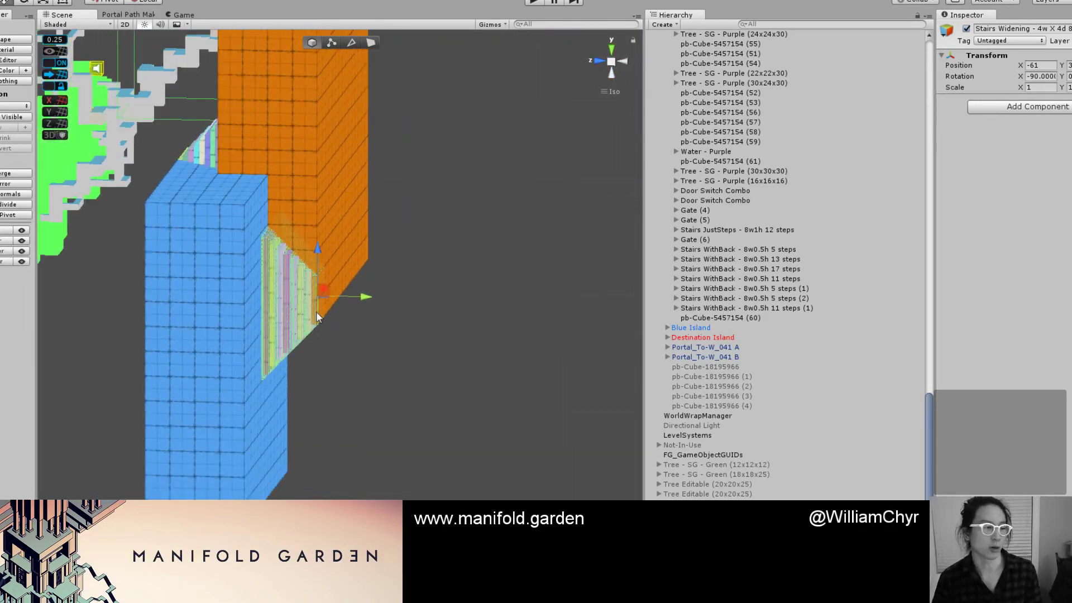
scroll(316, 316, "down", 8)
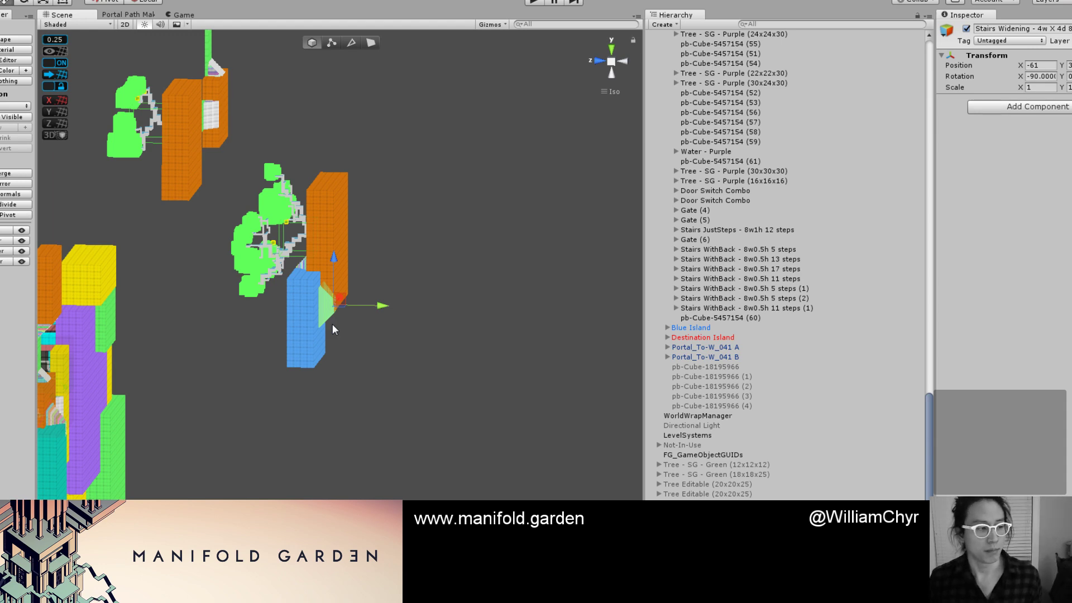
scroll(333, 324, "down", 6)
left_click_drag(357, 339, 389, 360, "alt")
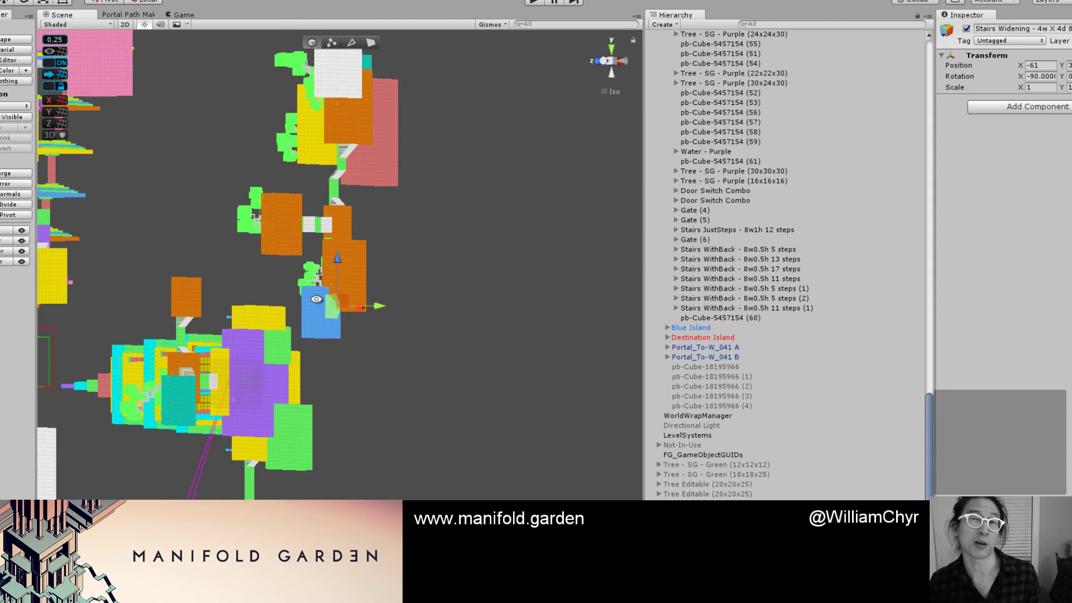
Reselect the whole widening stairs object between the blue and orange slabs and locate the Green Island group in the hierarchy.
left_click(390, 348)
left_click_drag(390, 348, 422, 322, "alt")
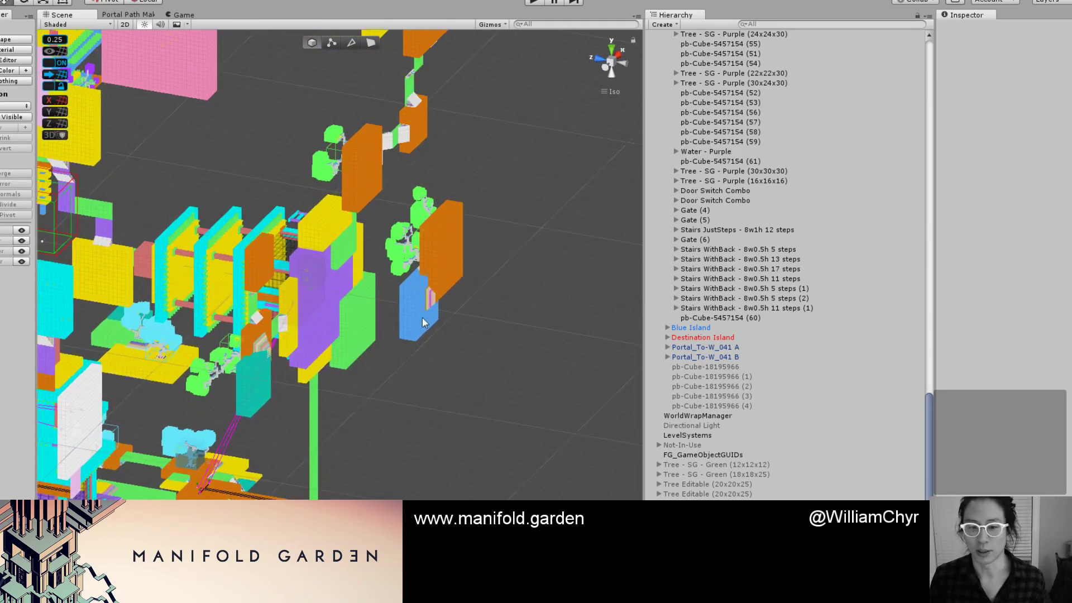
left_click(428, 302)
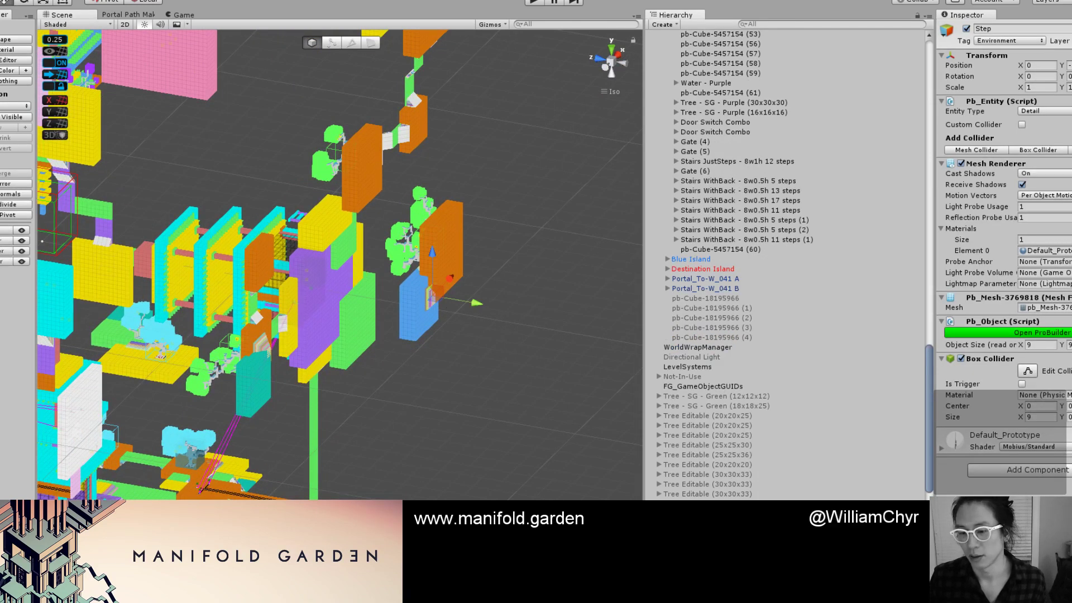
left_click(431, 295)
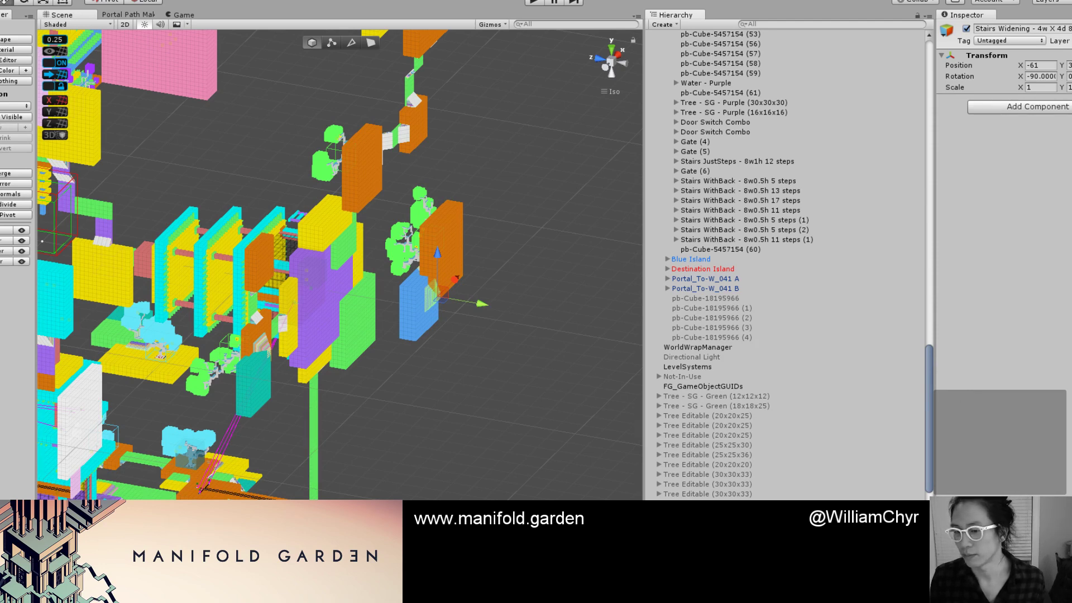
scroll(732, 263, "up", 20)
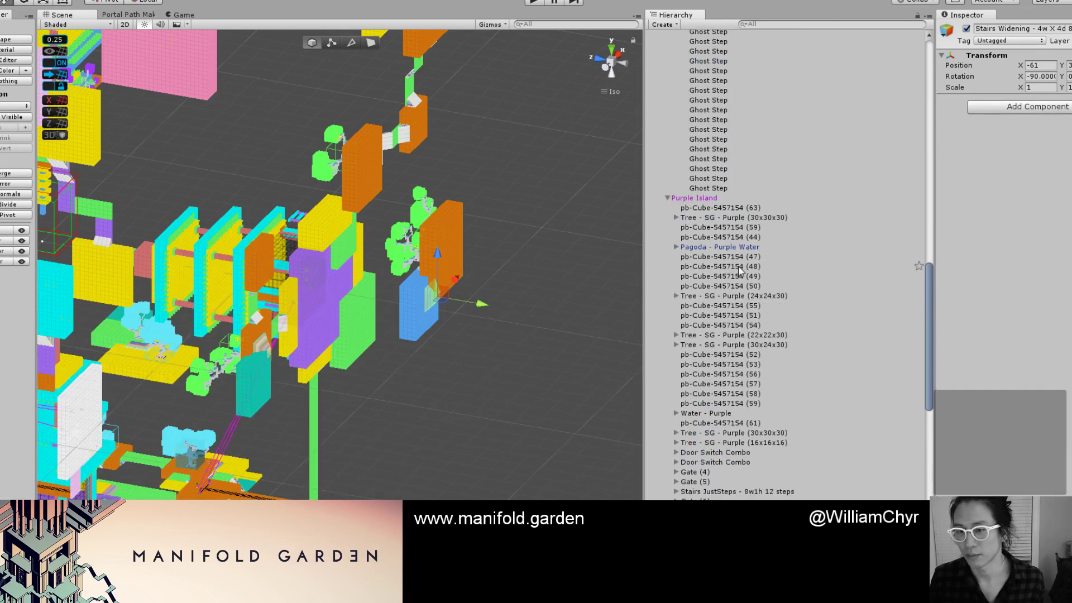
scroll(695, 222, "up", 10)
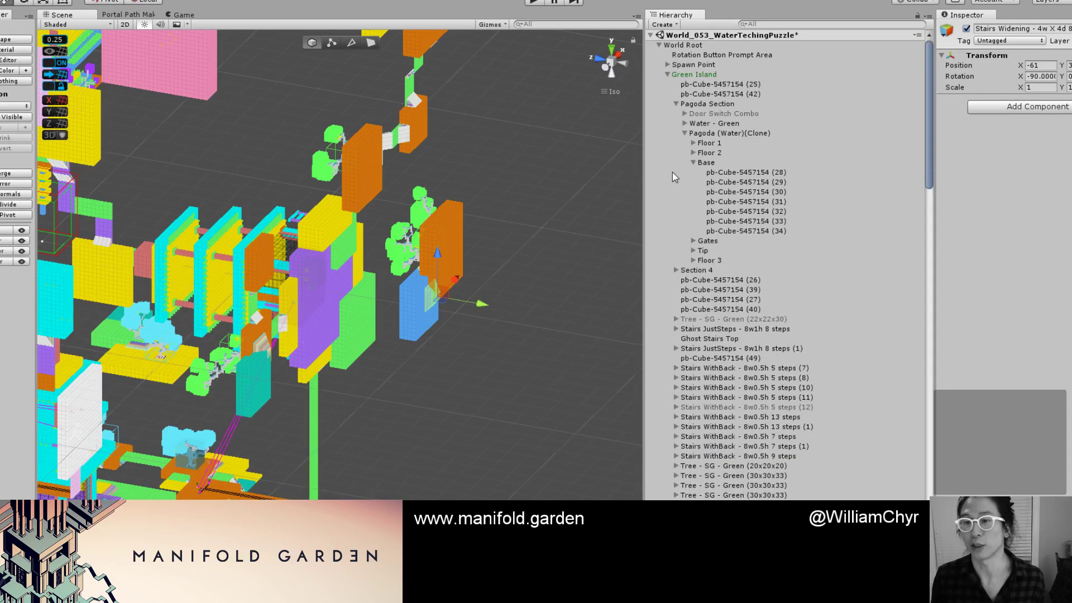
Collapse Green Island and Purple Island in the hierarchy, and parent the Stairs Widening 4w X 4d object to Green Island.
left_click(668, 74)
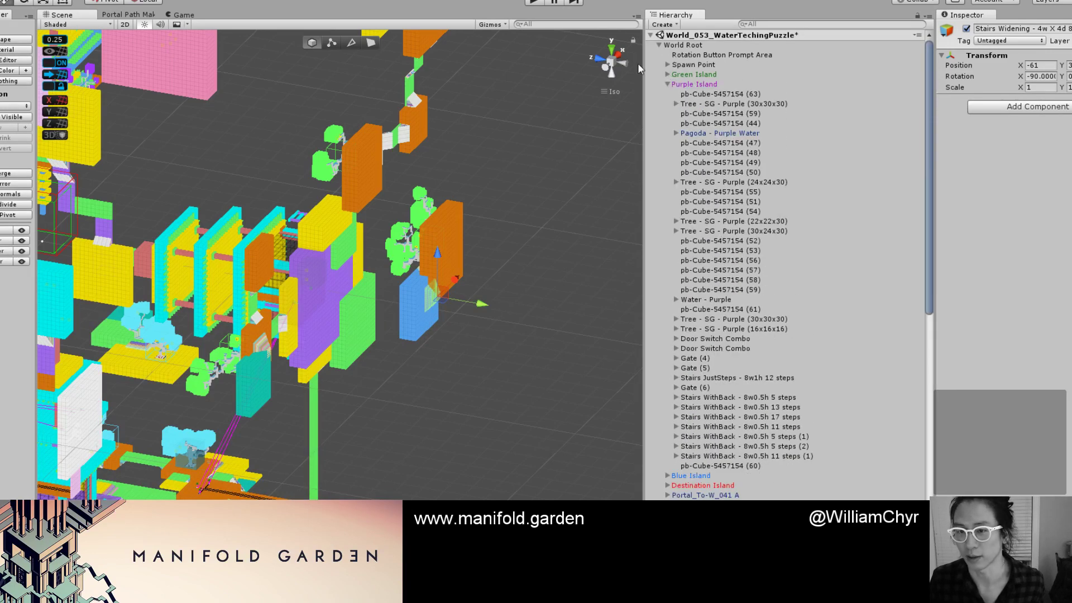
left_click(667, 84)
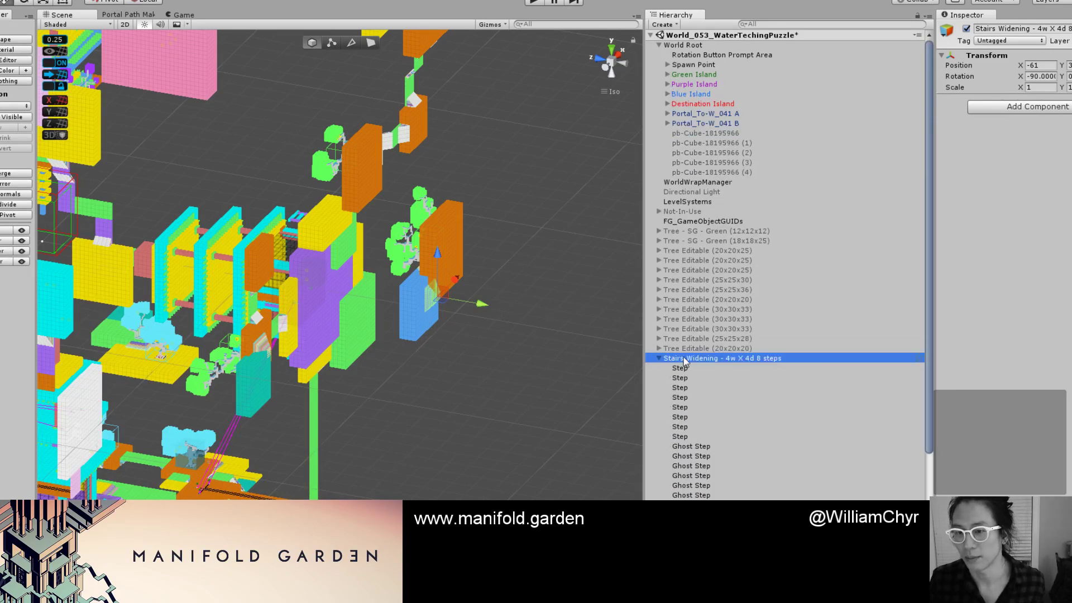
left_click_drag(683, 360, 726, 73)
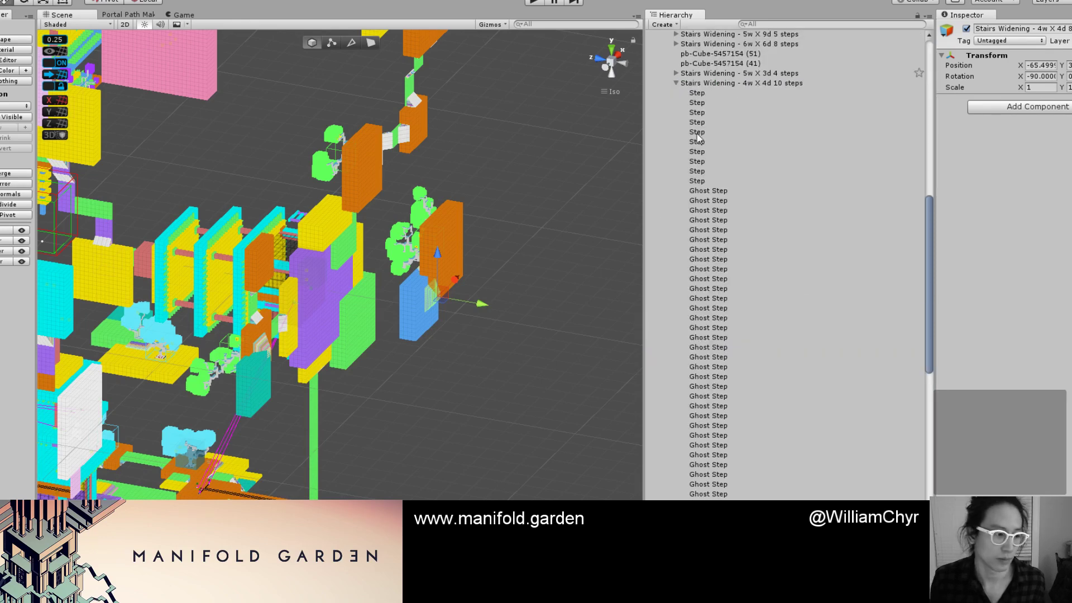
Examine the placed corner stairs and the surrounding blocks of the purple pagoda base, including the teal block beside it.
left_click(504, 349)
scroll(491, 344, "up", 5)
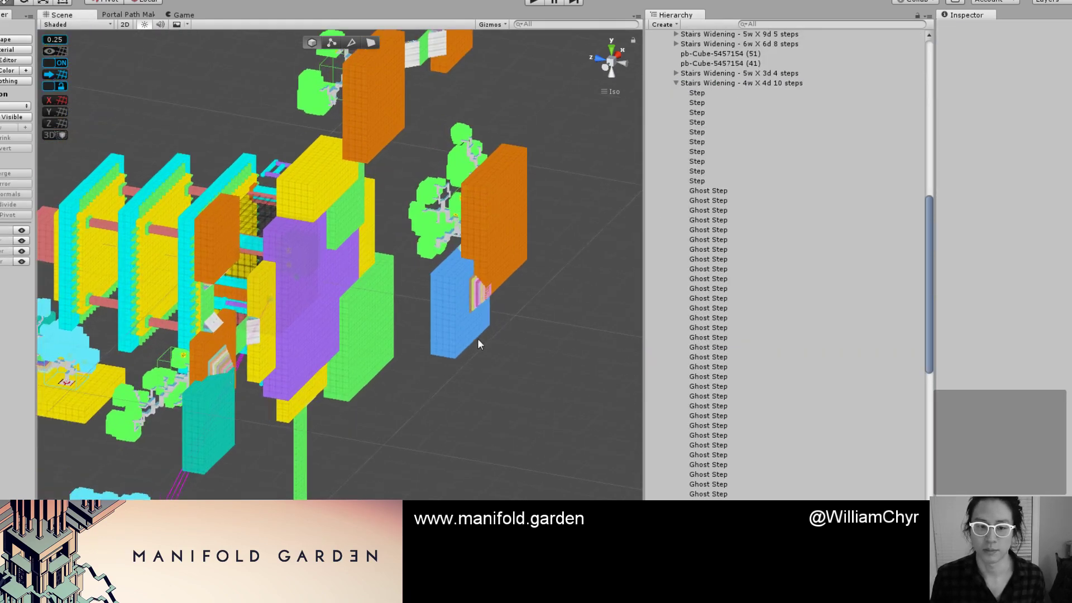
left_click_drag(473, 326, 450, 356, "alt")
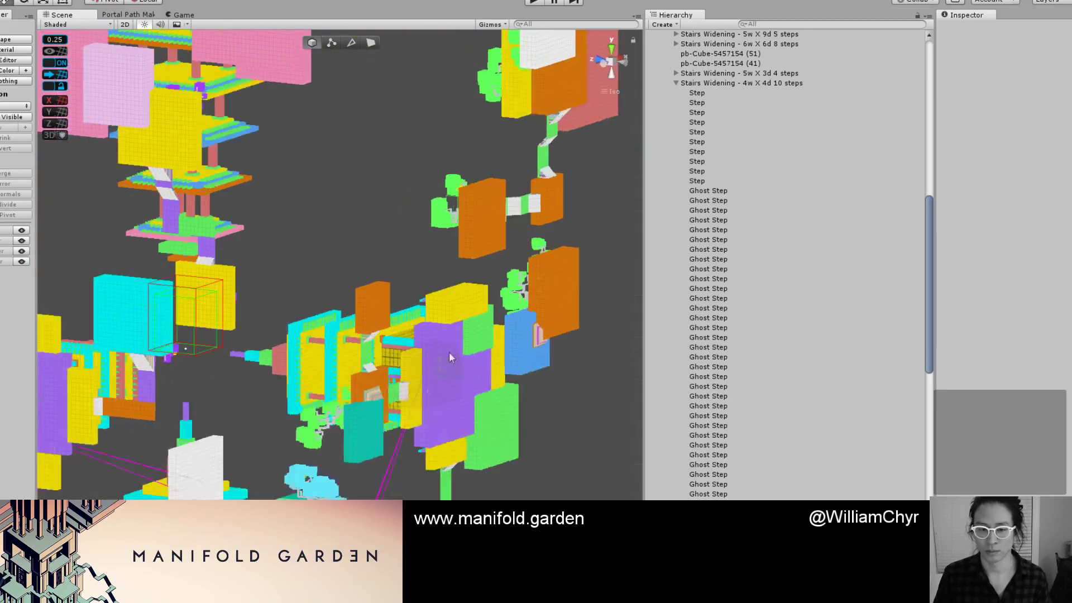
scroll(450, 356, "up", 5)
middle_click_drag(469, 379, 454, 276)
scroll(447, 410, "up", 5)
left_click(362, 430)
key("f")
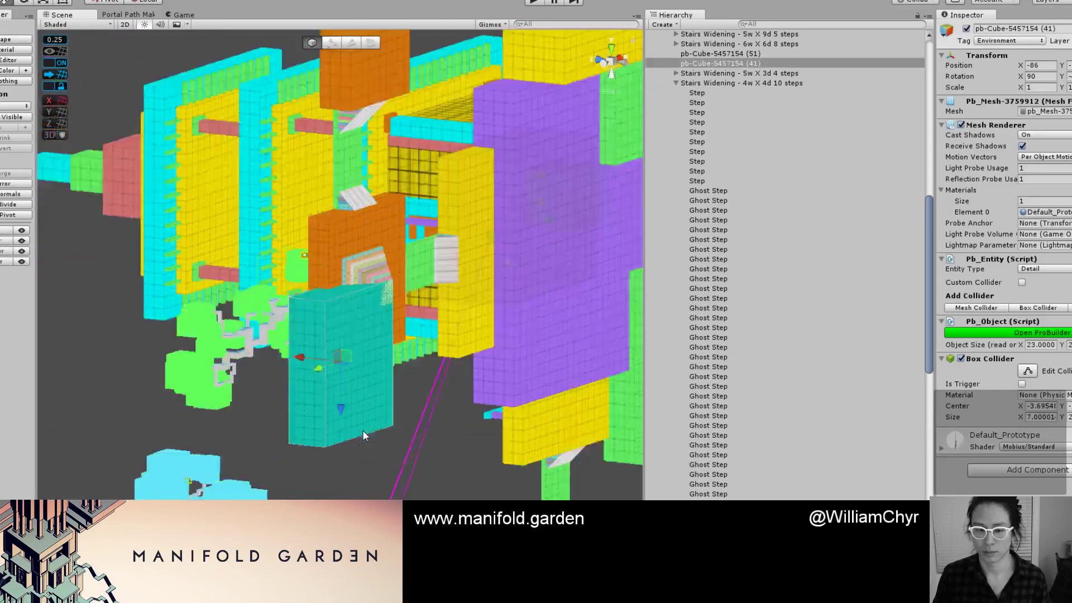
scroll(364, 283, "down", 8)
middle_click_drag(395, 233, 354, 339)
left_click_drag(353, 338, 277, 413, "alt")
middle_click_drag(437, 360, 230, 336)
left_click_drag(230, 336, 527, 341, "alt")
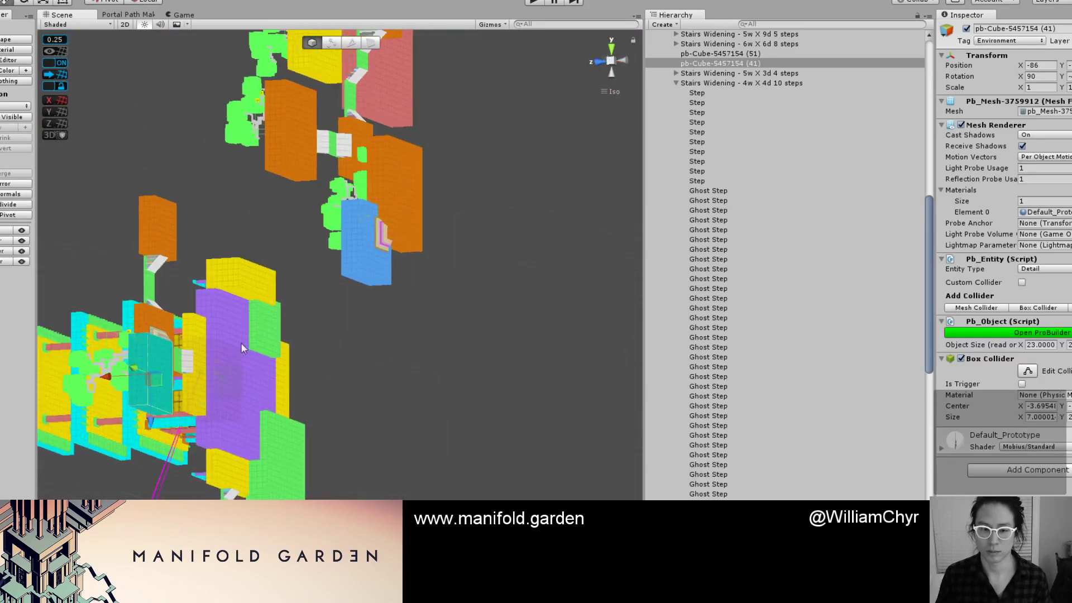
Select the upper green block on the purple pagoda base and inspect the corner where the two meet.
scroll(243, 345, "up", 2)
left_click(243, 349)
scroll(233, 356, "up", 1)
middle_click_drag(233, 356, 472, 293)
left_click_drag(472, 293, 87, 231, "alt")
scroll(389, 289, "up", 3)
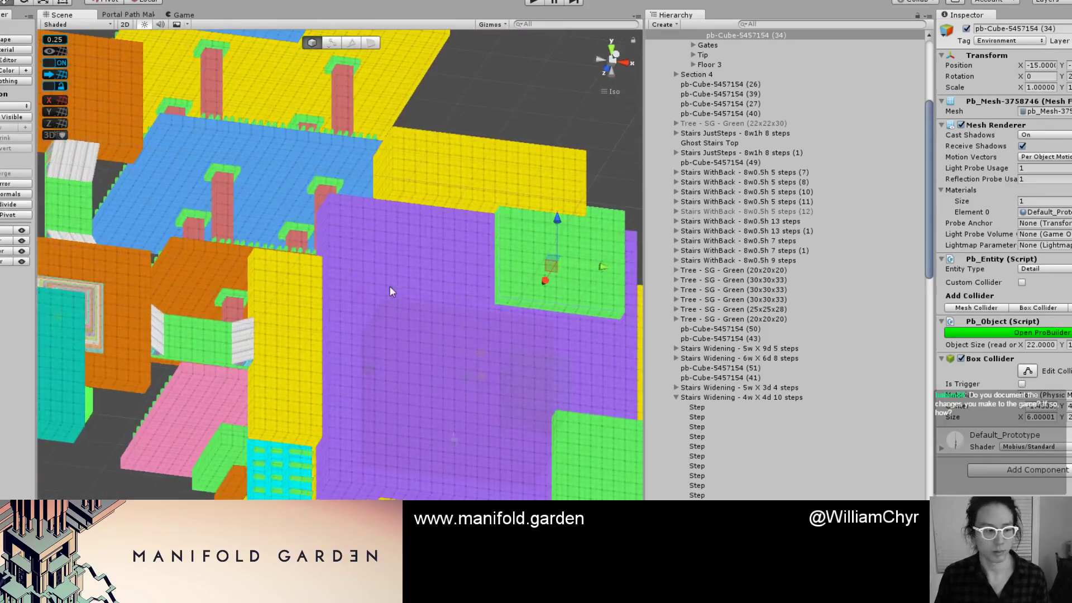
mouse_move(385, 321)
middle_mouse_down()
mouse_move(427, 353)
mouse_move(378, 333)
middle_mouse_up()
scroll(378, 333, "up", 3)
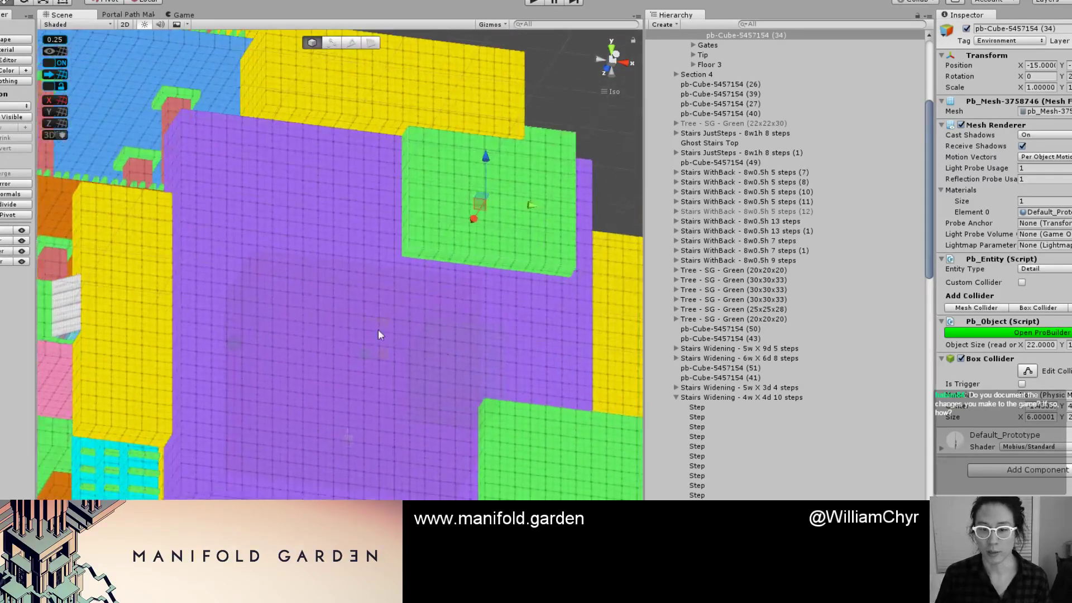
left_click_drag(377, 333, 462, 220, "alt")
scroll(461, 222, "up", 4)
left_click_drag(366, 270, 404, 319, "alt")
scroll(403, 300, "up", 6)
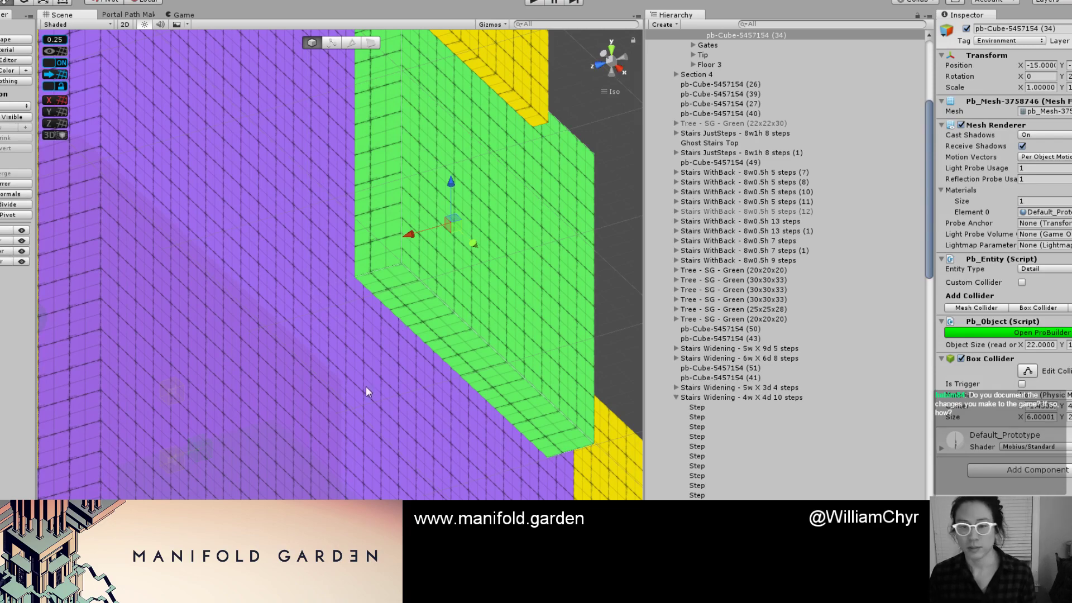
Reselect the upper green block and check its width and thickness in grid cells against the purple base.
scroll(396, 363, "down", 12)
left_click(483, 300)
scroll(484, 300, "up", 4)
left_click_drag(425, 262, 382, 247, "alt")
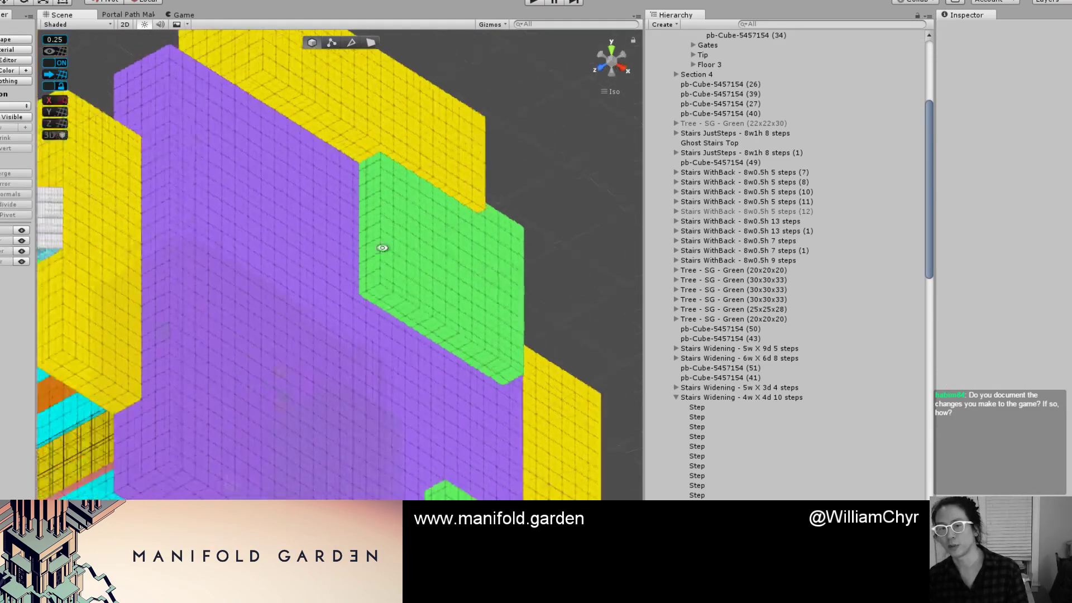
scroll(381, 247, "down", 3)
left_click(446, 257)
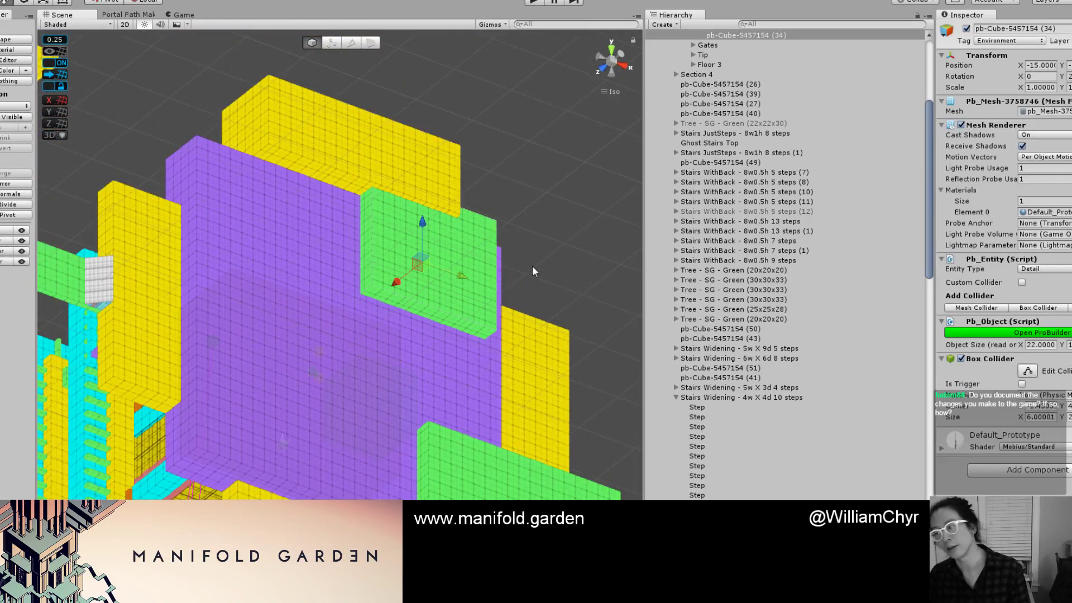
scroll(443, 256, "down", 1)
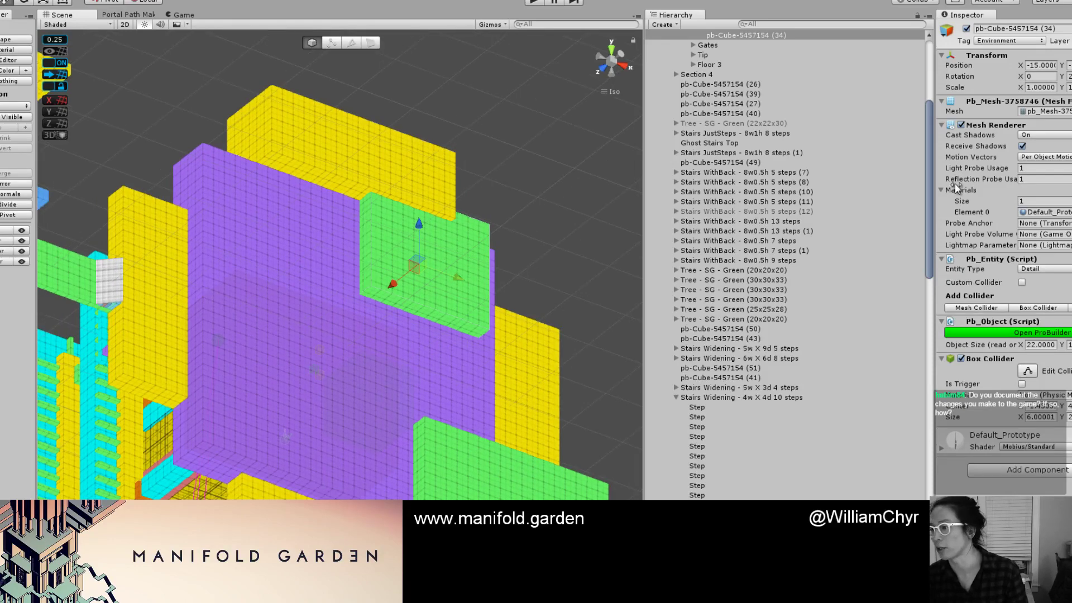
scroll(382, 280, "up", 8)
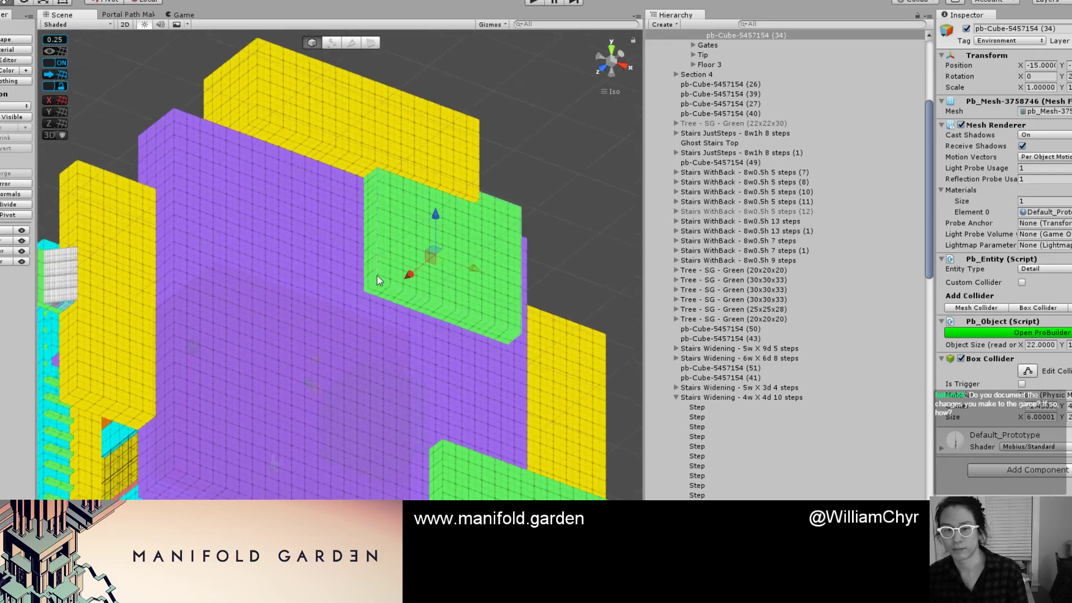
left_click_drag(383, 279, 410, 300, "alt")
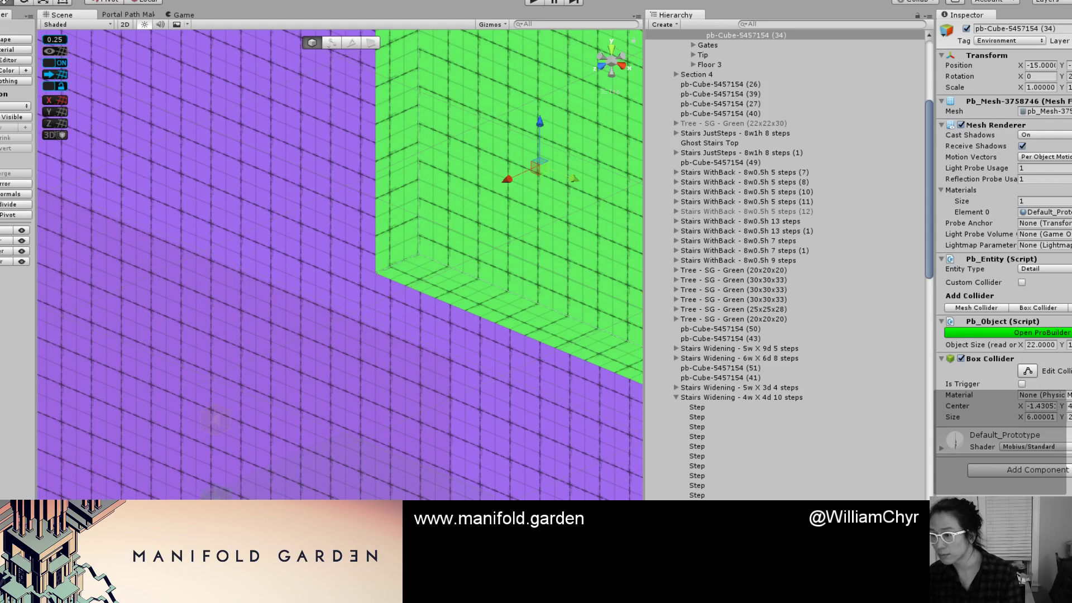
scroll(282, 427, "down", 15)
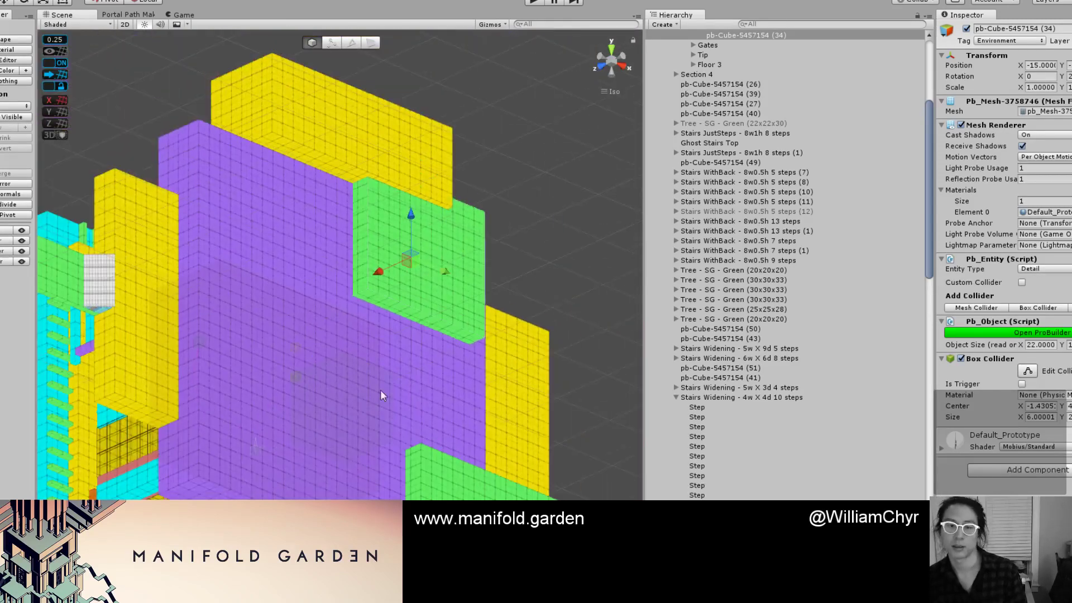
left_click_drag(380, 389, 309, 456, "alt")
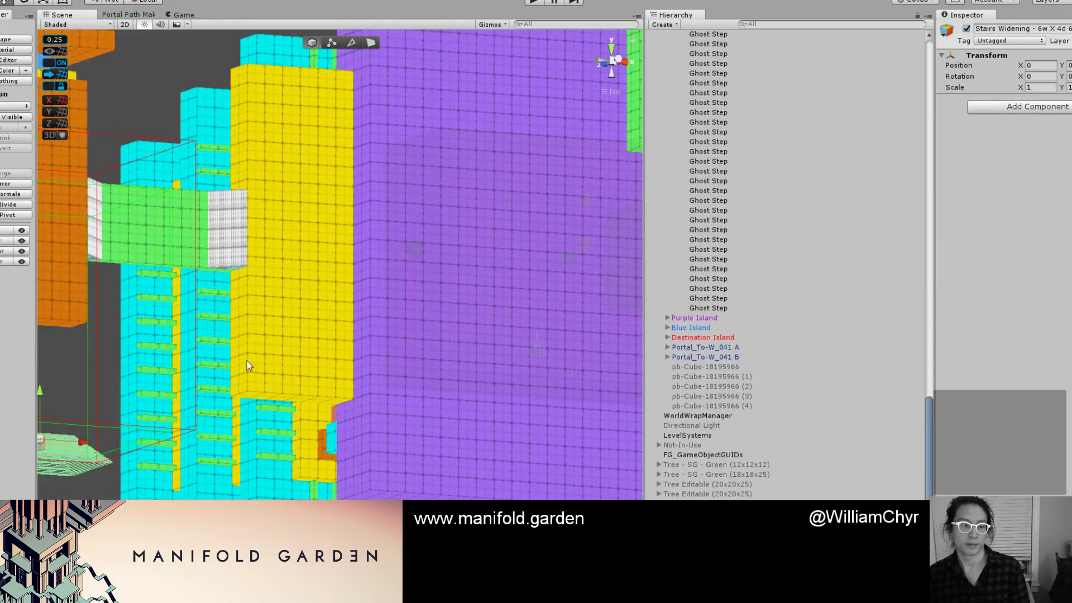
Rotate the new Stairs Widening 6w X 4d object to -90 degrees about X.
scroll(247, 363, "down", 8)
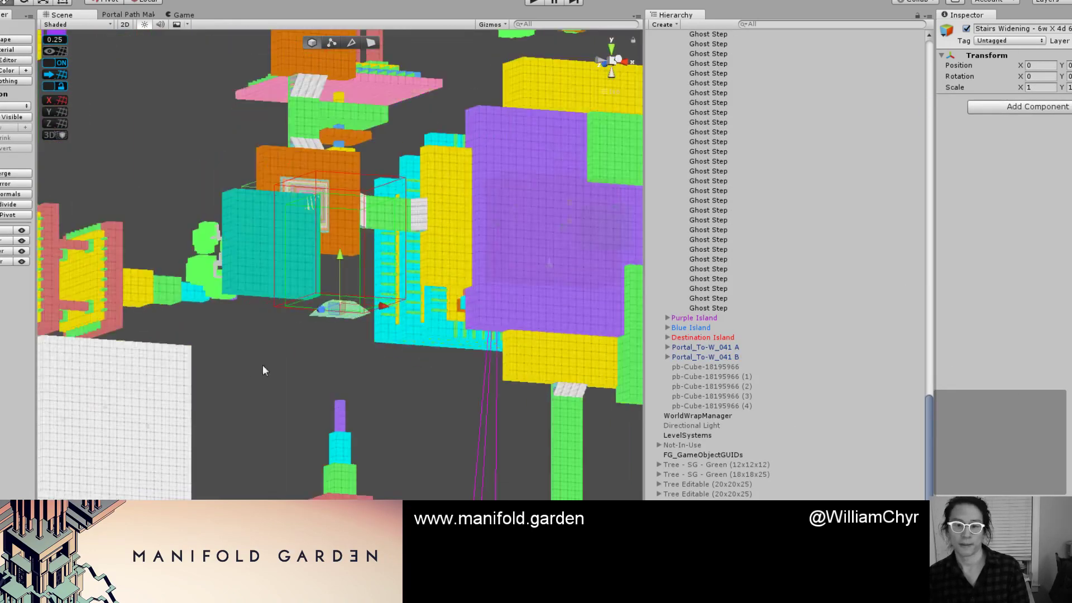
left_click_drag(263, 368, 268, 245, "alt")
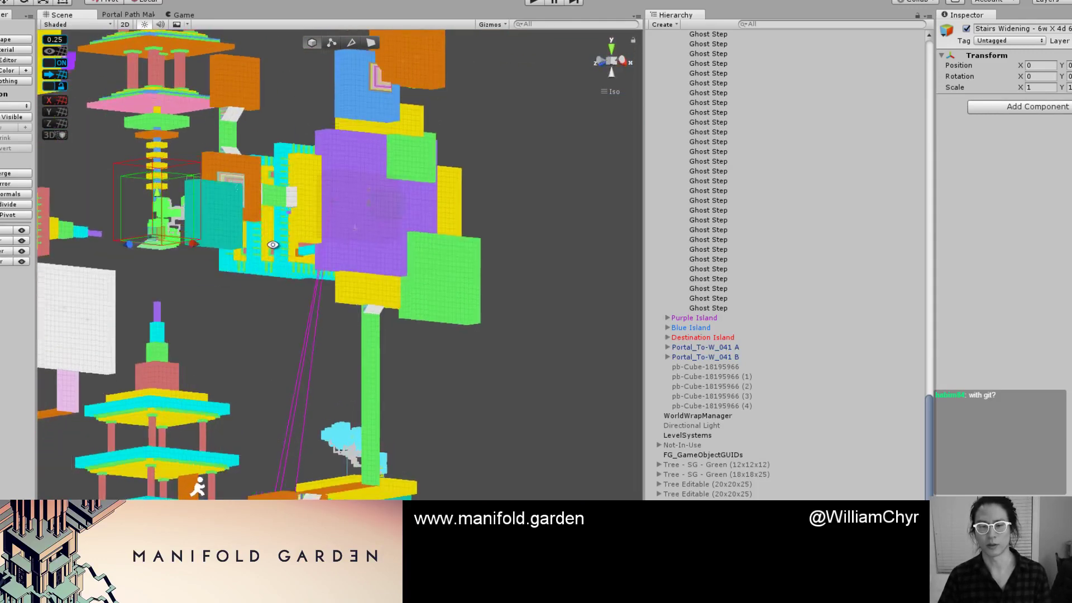
scroll(158, 253, "up", 5)
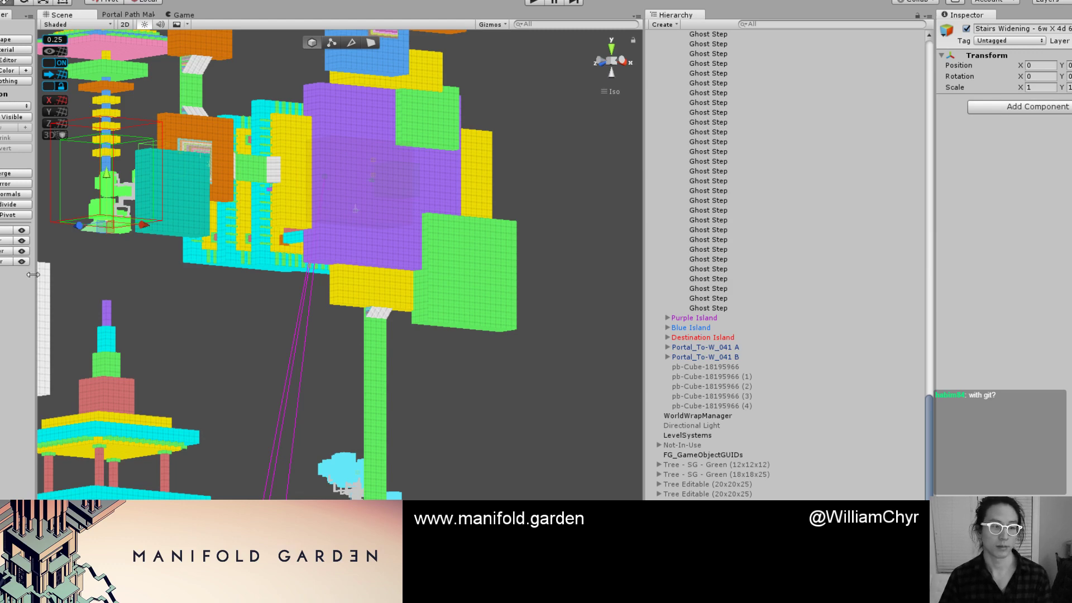
left_click_drag(107, 174, 513, 255, "alt")
scroll(518, 215, "up", 2)
key("e")
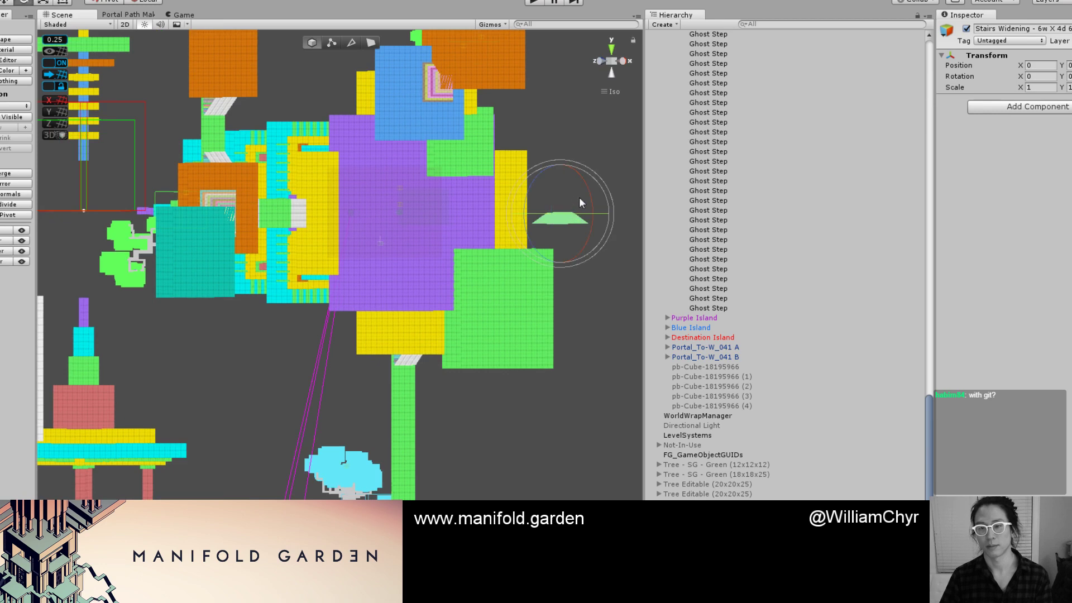
left_click_drag(589, 237, 601, 301)
Move the rotated stairs onto the purple base near the upper green block's lower corner.
key("w")
scroll(563, 229, "up", 1)
left_click_drag(567, 213, 426, 176)
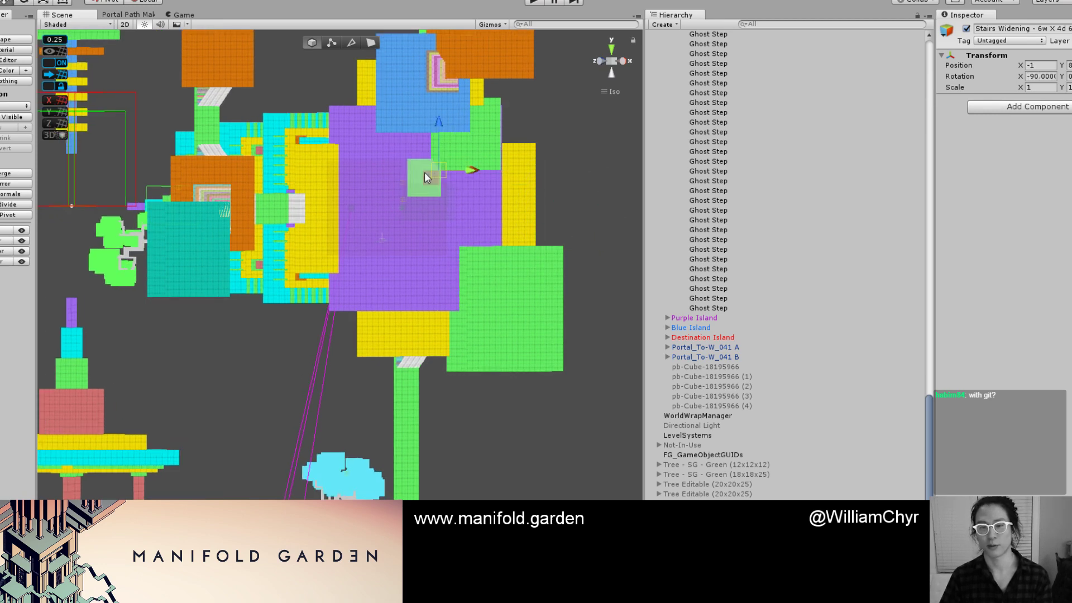
key("f")
scroll(434, 216, "down", 8)
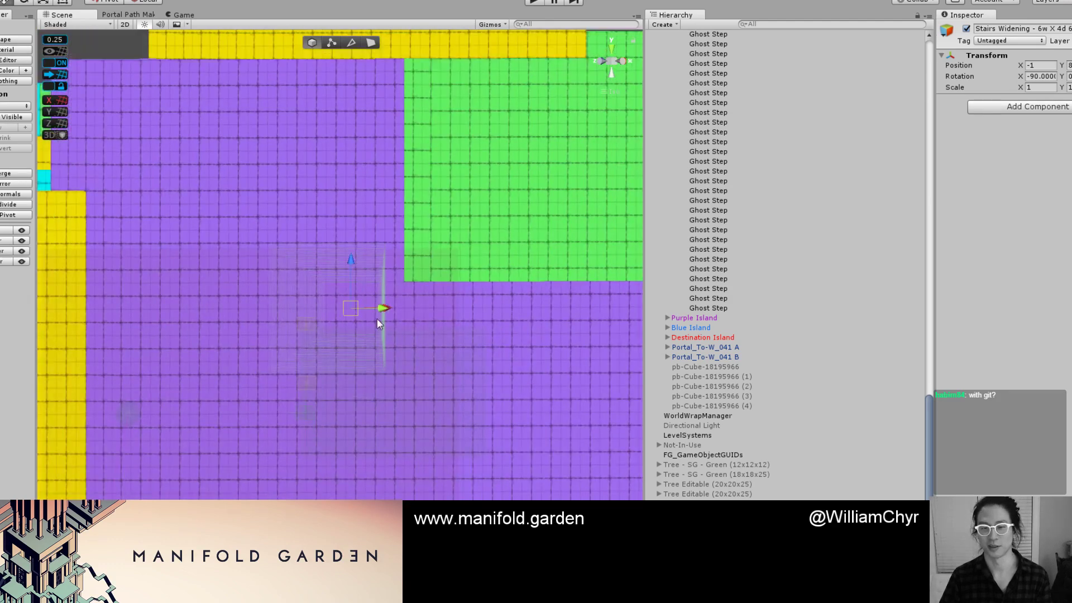
Snap the stairs into the corner between the upper green block and the purple base, at X position 5.
left_click_drag(382, 311, 435, 284)
scroll(478, 330, "up", 3)
key("v")
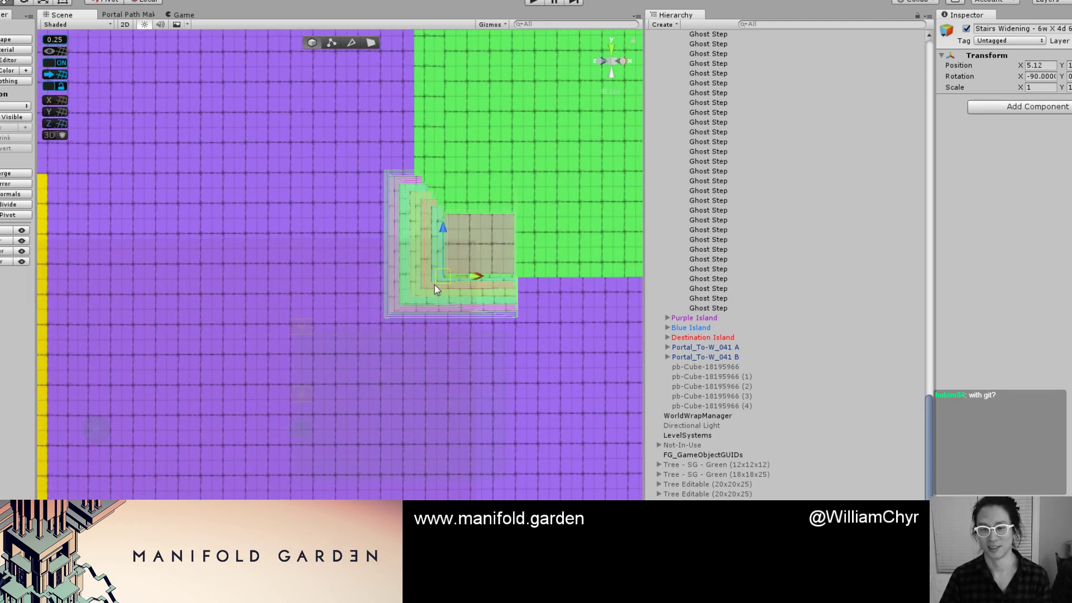
middle_click_drag(438, 287, 316, 340)
scroll(316, 340, "up", 4)
left_click_drag(396, 237, 432, 76, "alt")
scroll(372, 349, "up", 4)
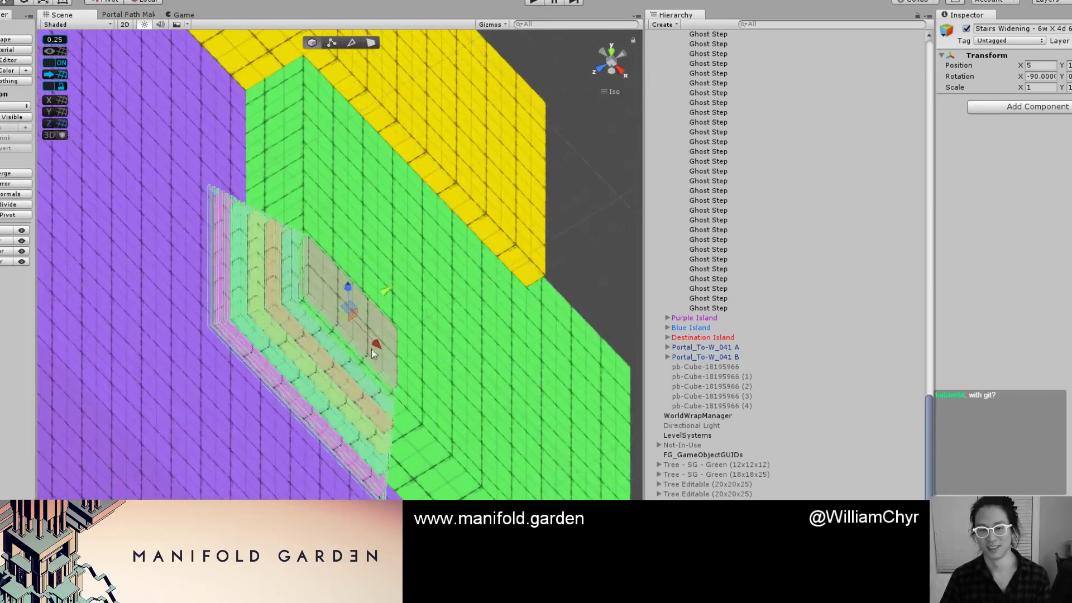
left_click_drag(381, 292, 317, 176)
scroll(312, 162, "up", 2)
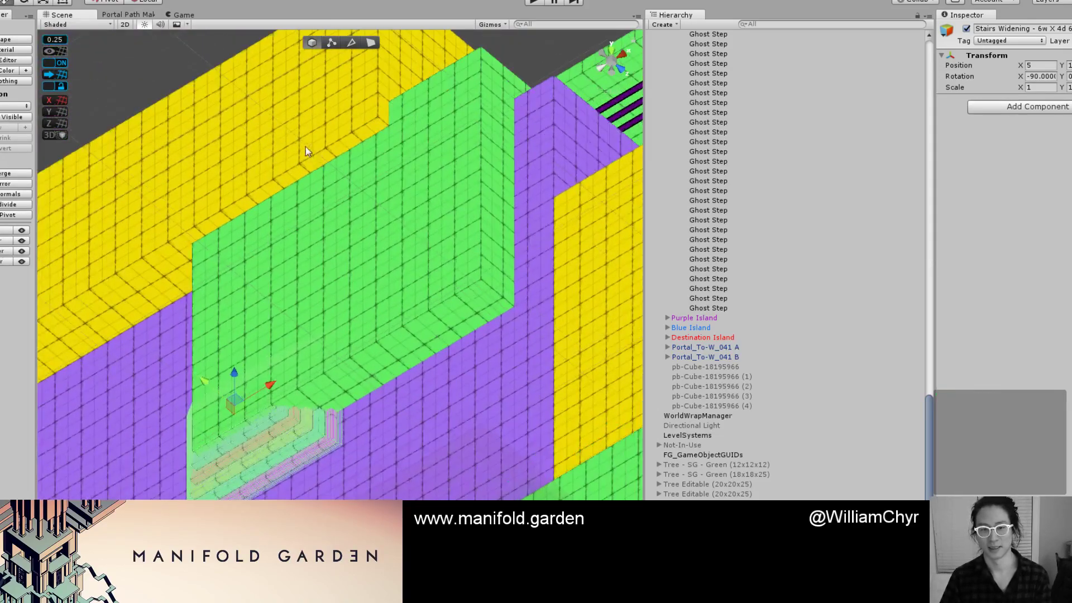
Move the outer face of the yellow block adjoining the upper green block, and set the block's pivot.
key("g")
left_click(303, 142)
middle_click_drag(291, 173, 421, 277)
left_click_drag(312, 301, 380, 414)
key("ctrl+j")
Pull the large outer face of the lower green block outward to make it 9 units thick, and set its pivot.
scroll(373, 212, "down", 15)
left_click(370, 220)
left_click_drag(358, 335, 505, 375, "alt")
middle_click_drag(456, 410, 435, 250)
scroll(436, 340, "up", 1)
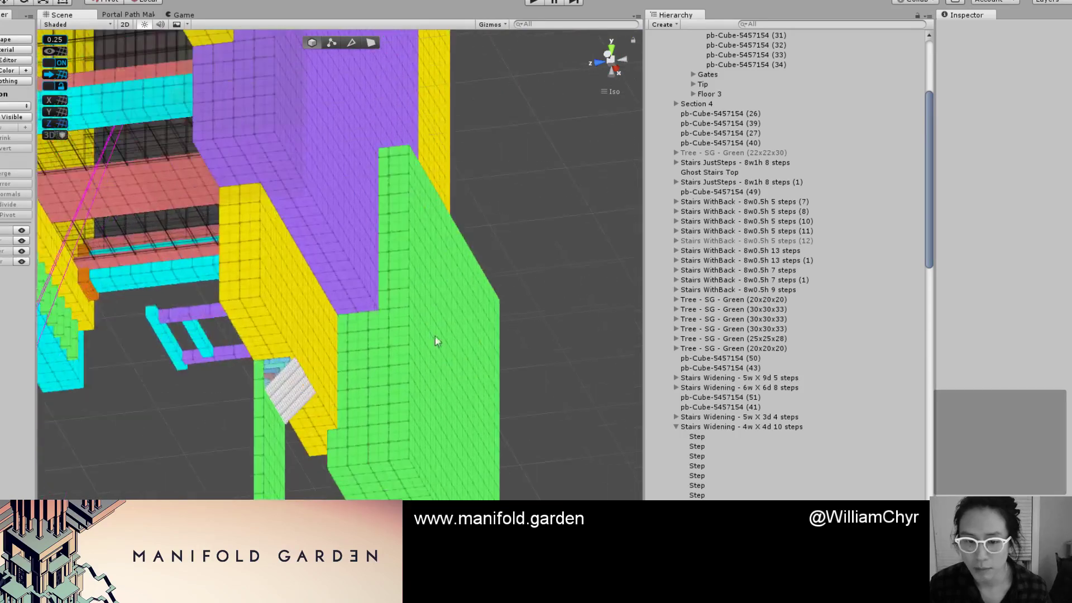
left_click_drag(436, 340, 430, 299, "alt")
key("g")
left_click(435, 342)
left_click(434, 344)
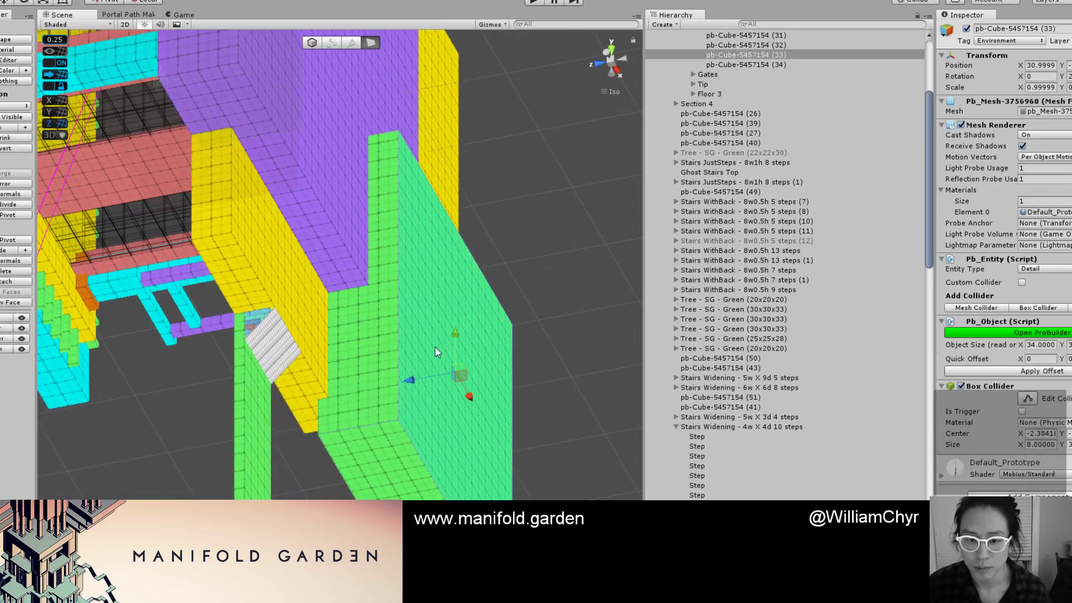
left_click_drag(412, 378, 424, 379)
key("g")
key("ctrl+j")
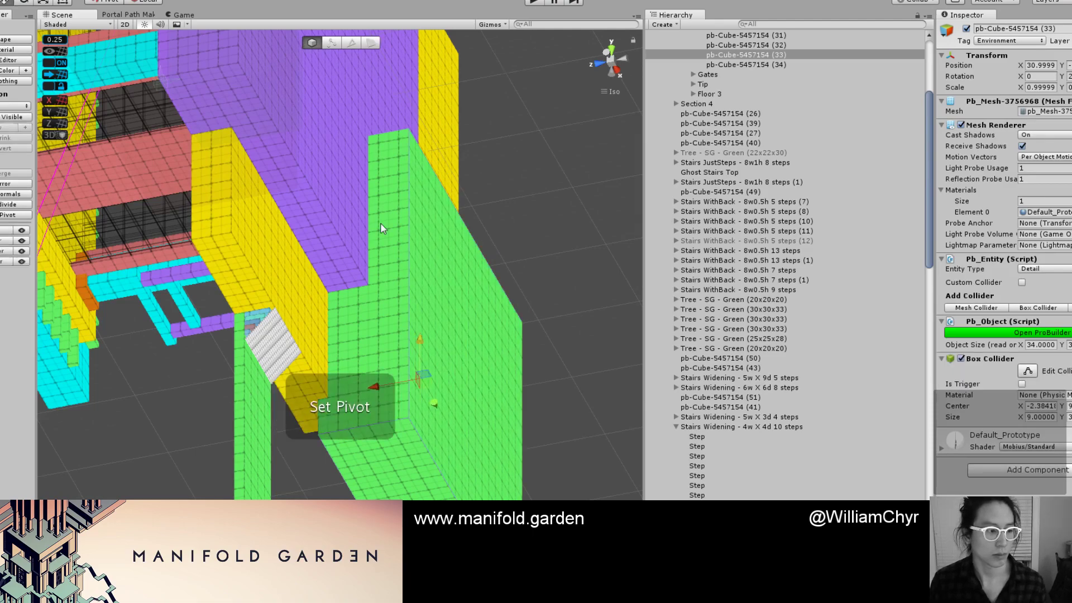
Delete the newly generated Stairs Widening 6w X 4d object sitting at the world origin.
scroll(397, 246, "down", 4)
left_click_drag(434, 170, 299, 424, "alt")
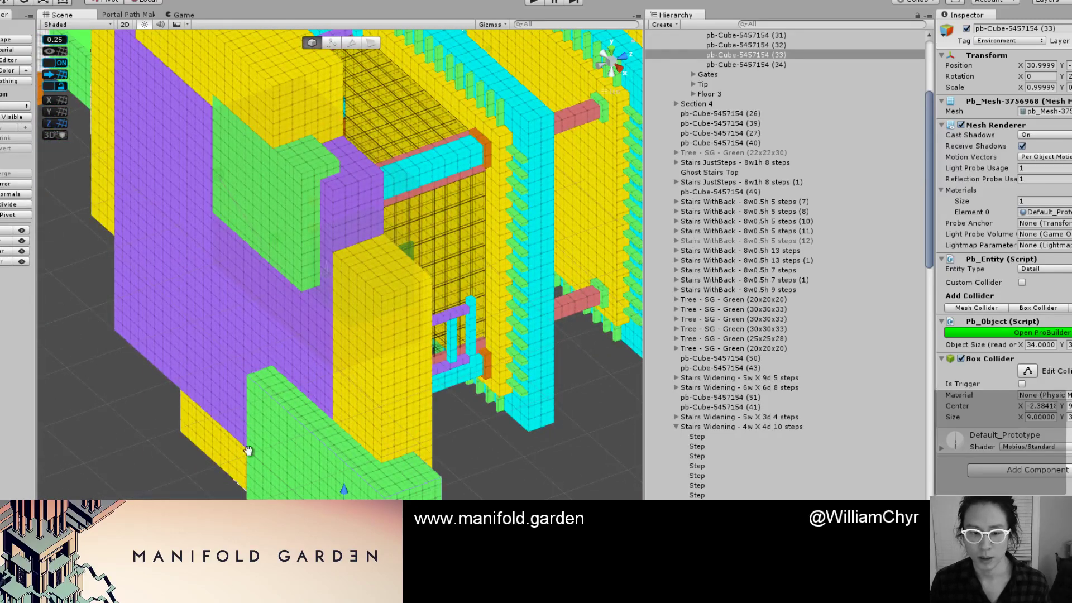
left_click_drag(249, 452, 372, 451, "alt")
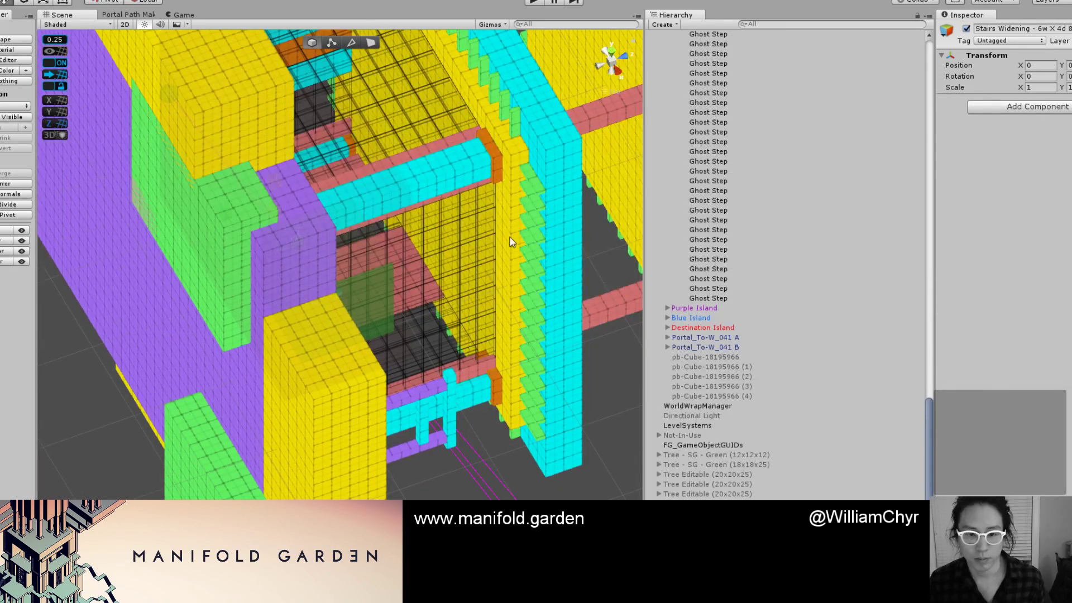
key("f")
scroll(428, 293, "down", 10)
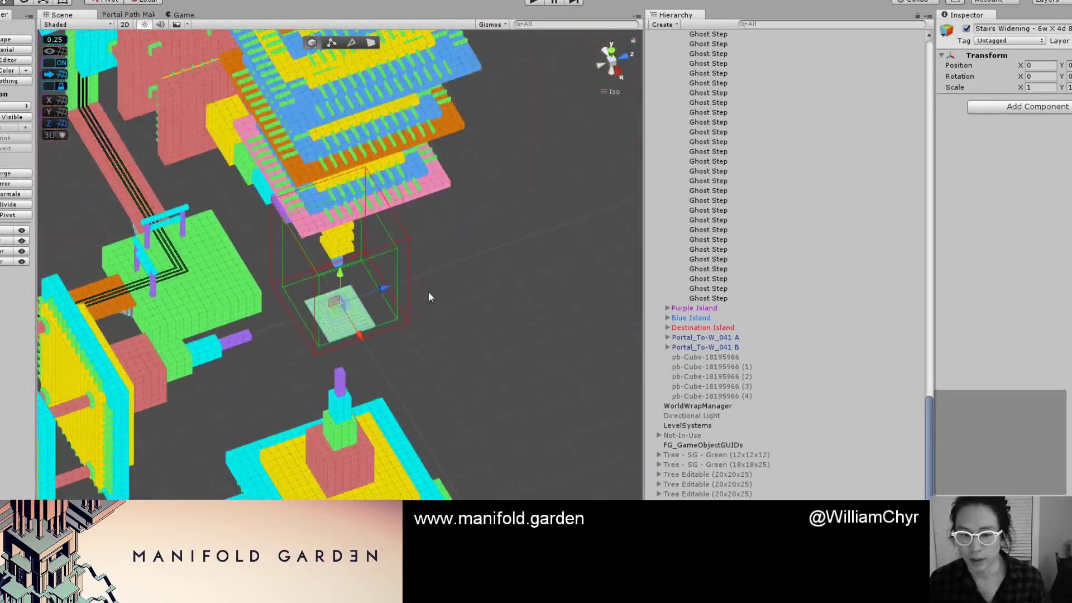
left_click_drag(428, 293, 595, 440, "alt")
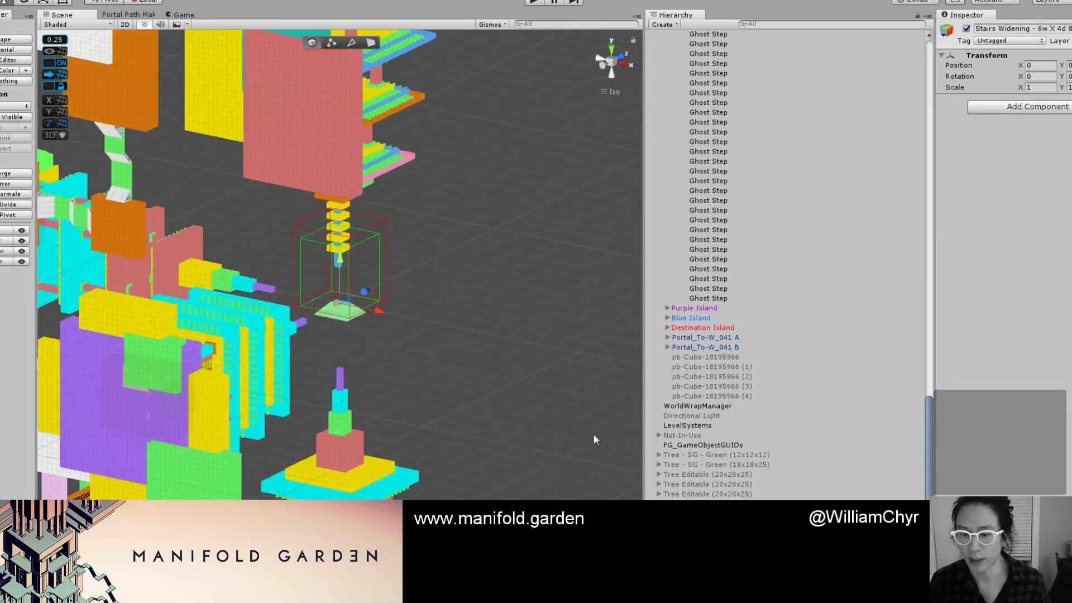
scroll(786, 263, "down", 1)
right_click(751, 347)
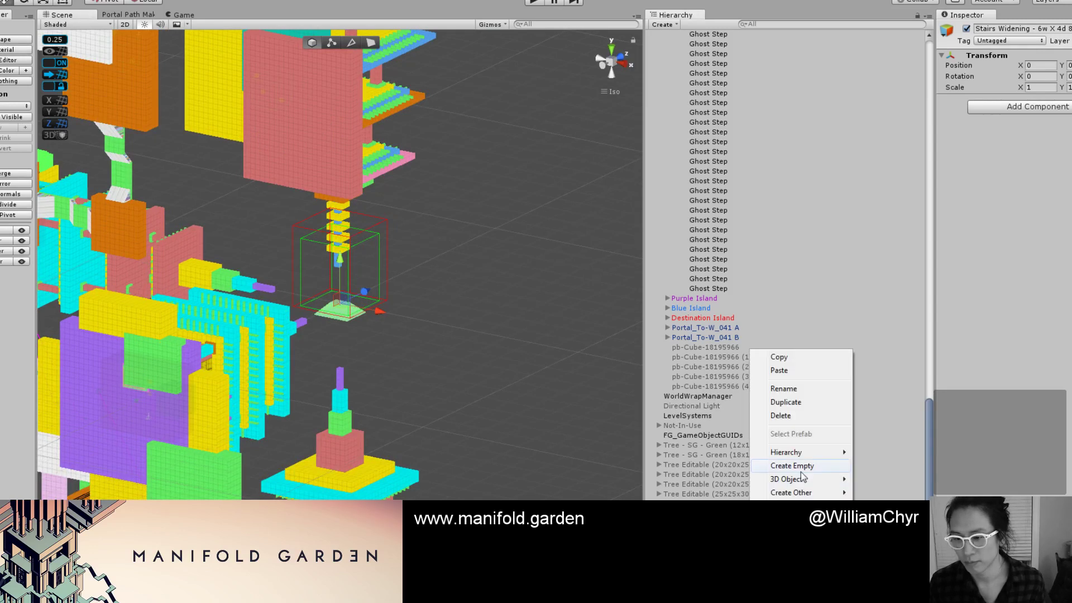
left_click(765, 417)
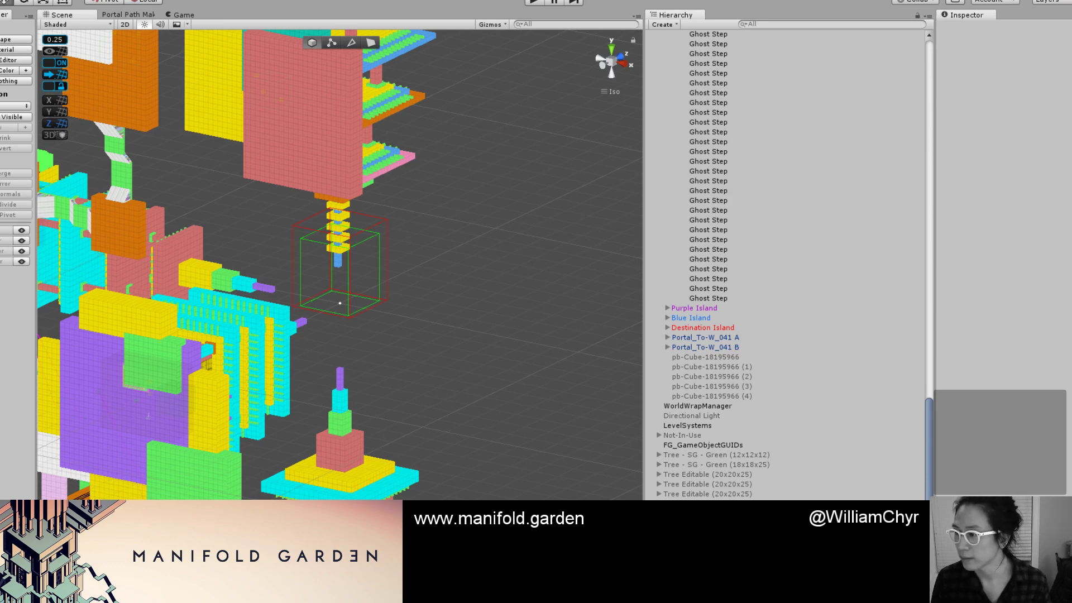
Rotate the Stairs Widening 6w X 6d object at the world origin to -90 on the X axis.
left_click(339, 303)
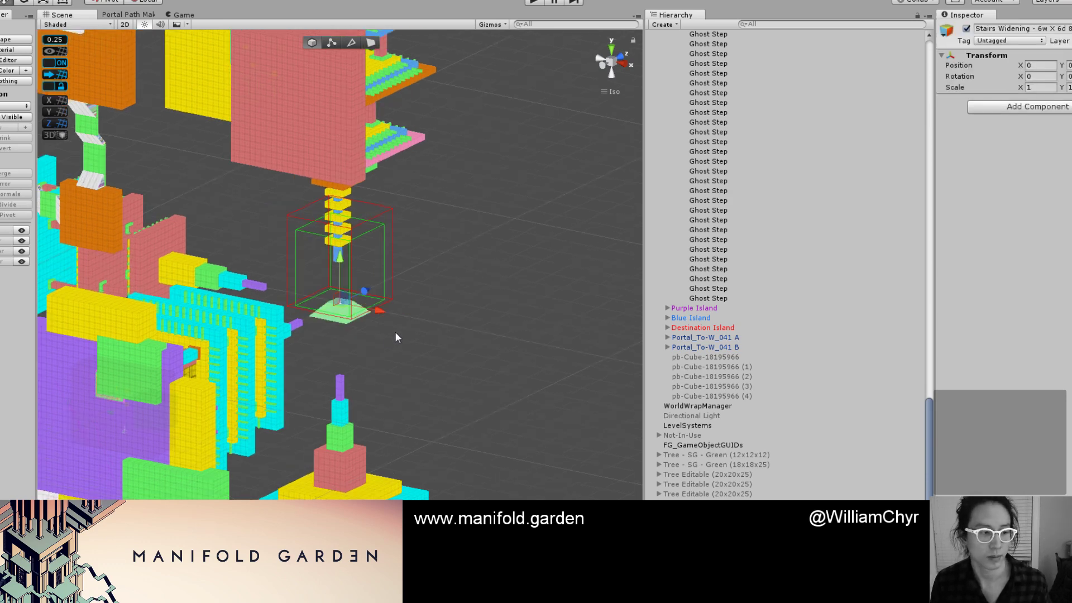
mouse_move(395, 337)
left_mouse_down("alt")
mouse_move(470, 300)
mouse_move(398, 357)
left_mouse_up("alt")
middle_click_drag(398, 357, 530, 284)
left_click_drag(530, 284, 94, 536, "alt")
key("e")
scroll(201, 474, "up", 3)
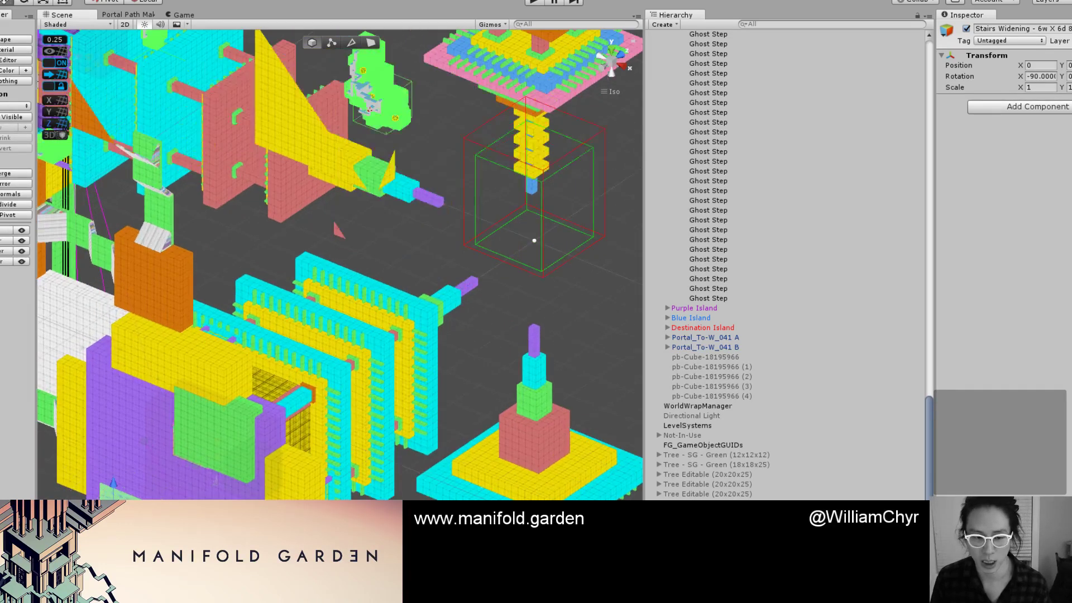
Move the rotated 6w X 6d stairs into the corner between the lower green block and the purple base, at X position 15.
middle_click_drag(201, 475, 342, 328)
scroll(235, 395, "up", 2)
key("w")
left_click_drag(234, 389, 349, 418)
key("f")
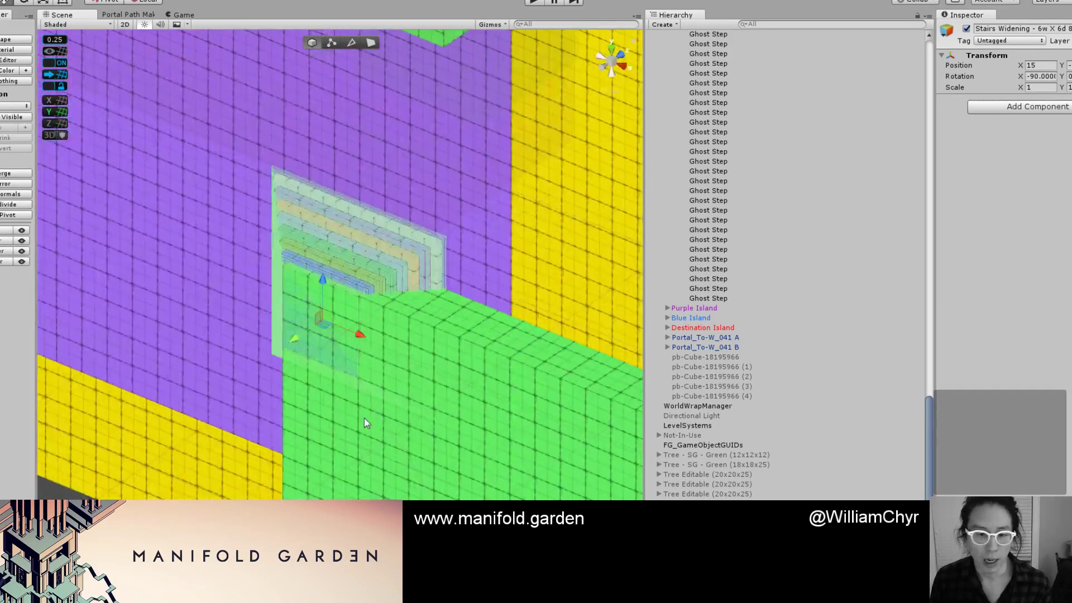
left_click_drag(333, 363, 383, 308, "alt")
scroll(427, 375, "down", 15)
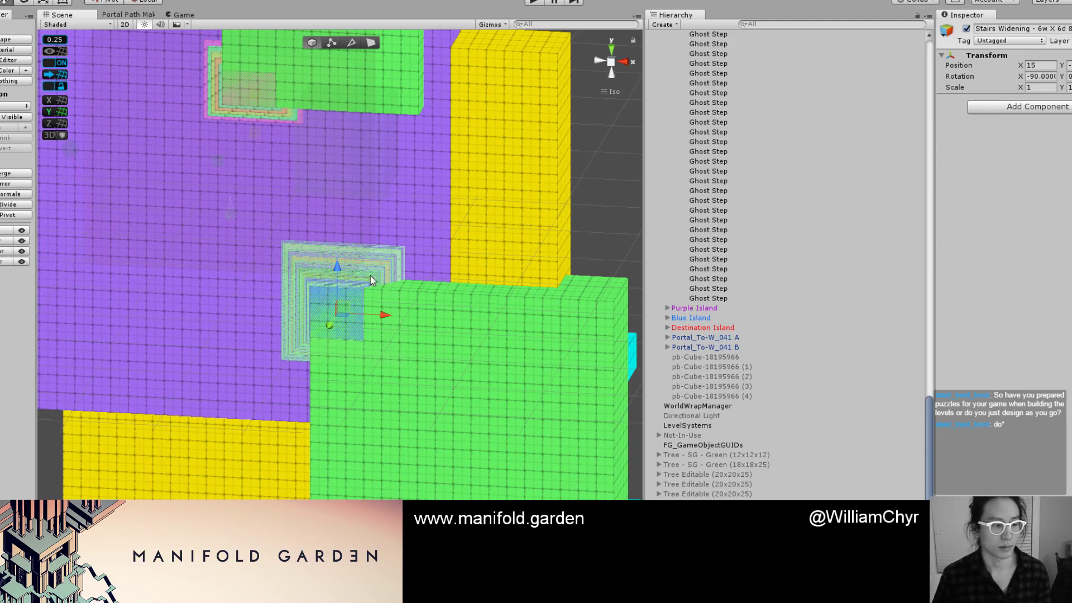
scroll(370, 282, "down", 3)
left_click_drag(370, 282, 462, 327, "alt")
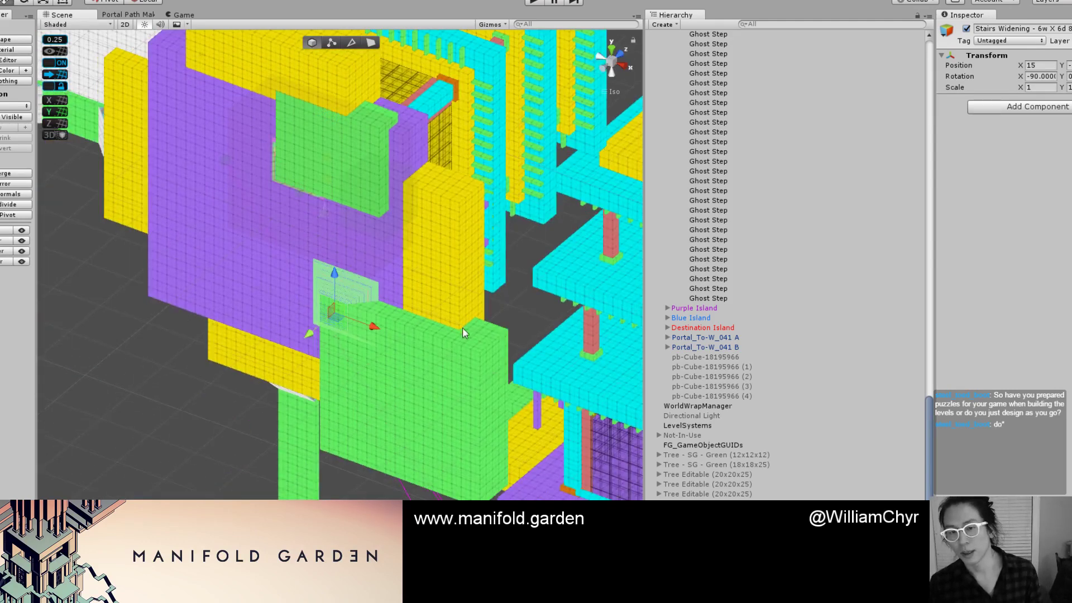
Move the Stairs Widening 4w X 4d object from the world origin to beside the pagoda's purple base, at X position 100.
left_click(466, 264)
left_click_drag(466, 264, 296, 184, "alt")
scroll(315, 335, "up", 8)
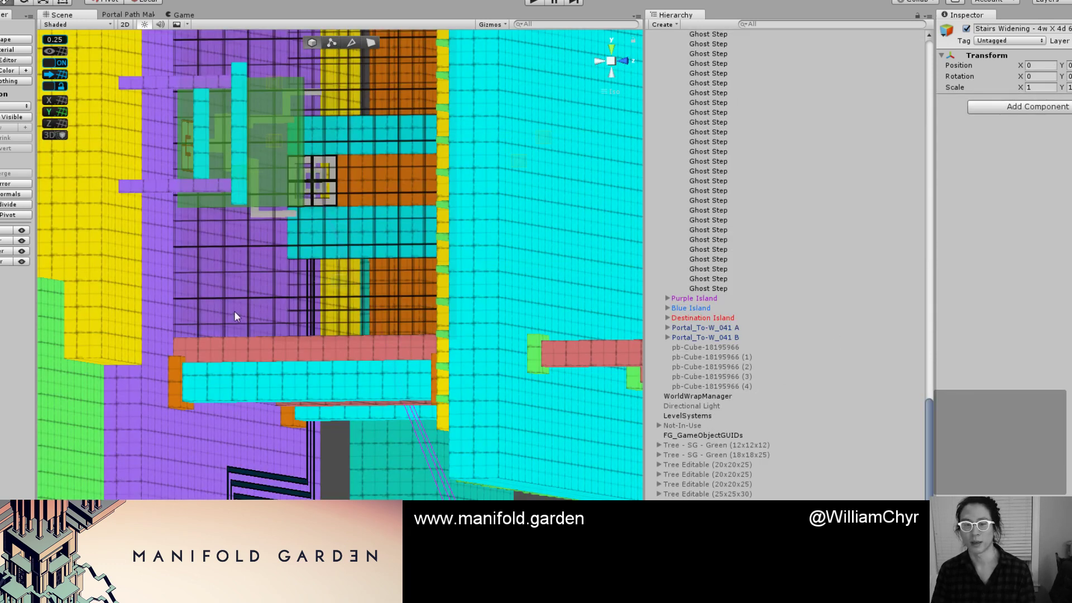
key("f")
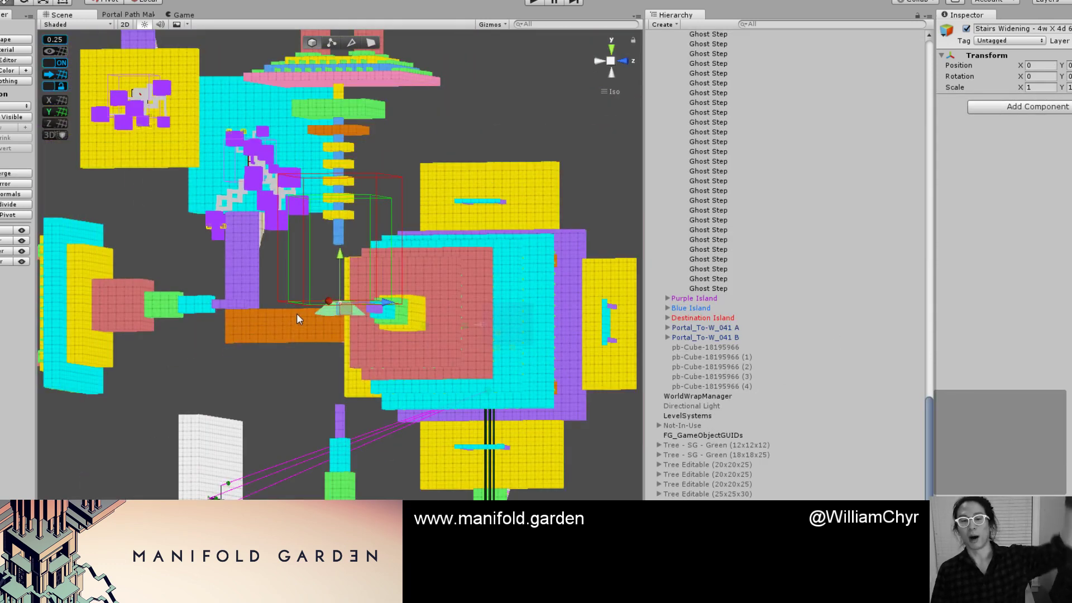
scroll(307, 293, "down", 5)
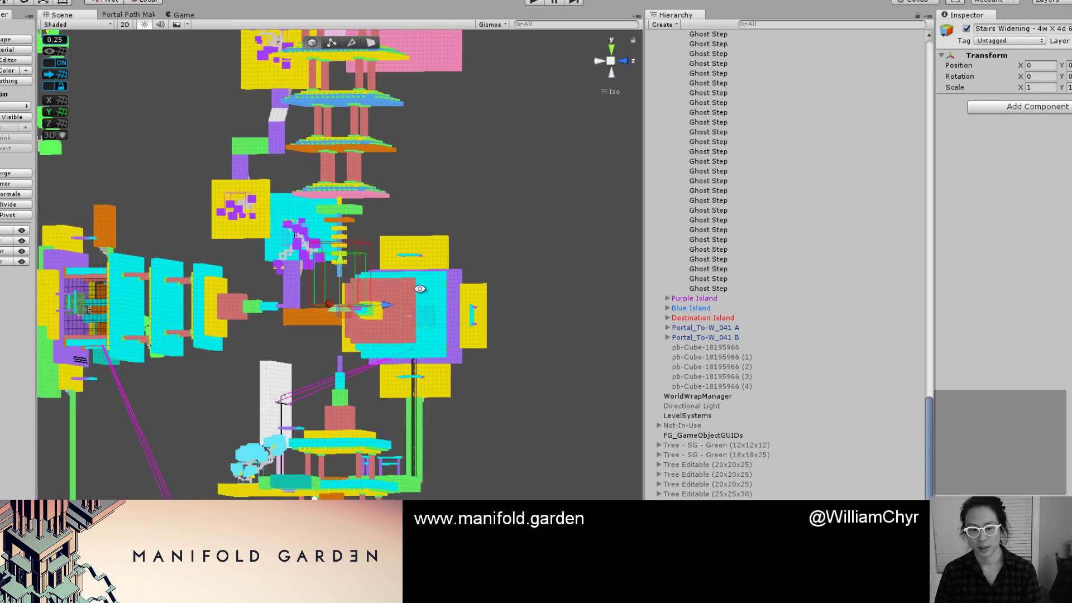
left_click_drag(420, 288, 261, 310, "alt")
middle_click_drag(260, 324, 339, 328)
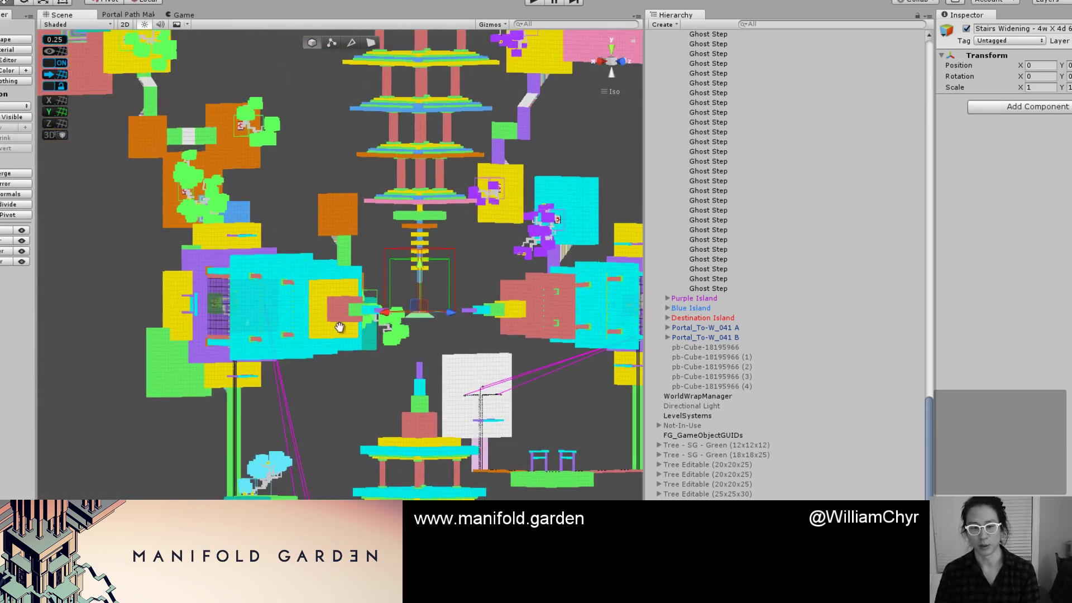
left_click_drag(340, 327, 421, 327, "alt")
scroll(421, 327, "up", 7)
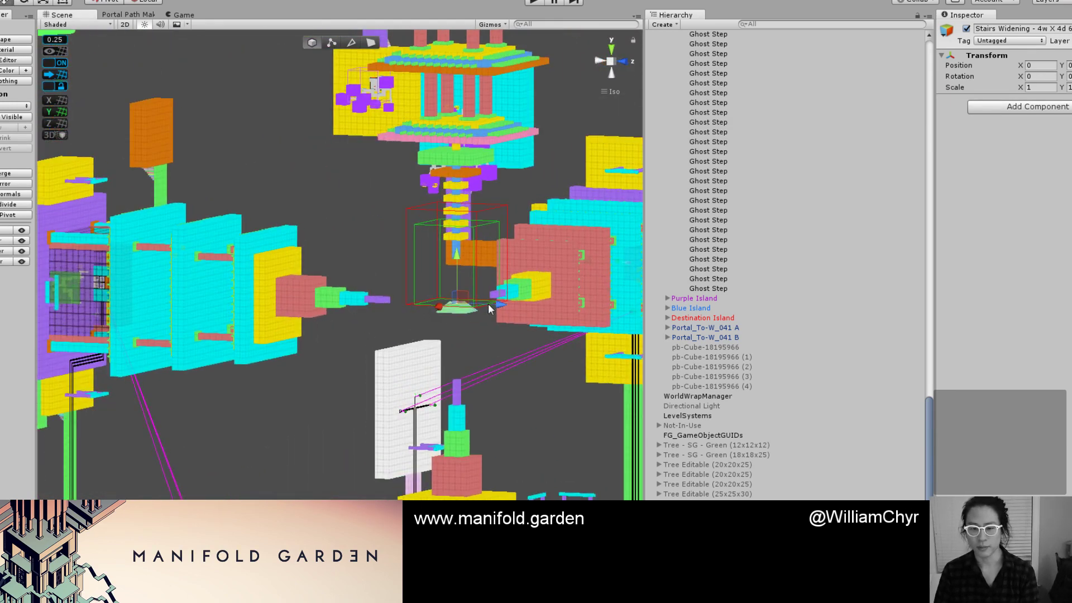
left_click_drag(489, 305, 243, 301)
middle_click_drag(319, 304, 554, 306)
scroll(462, 298, "up", 5)
left_click_drag(463, 298, 301, 368)
scroll(301, 360, "up", 6)
Rotate the 4w X 4d stairs to 90 on the X axis and snap them between the green and yellow blocks at X position 37.
key("e")
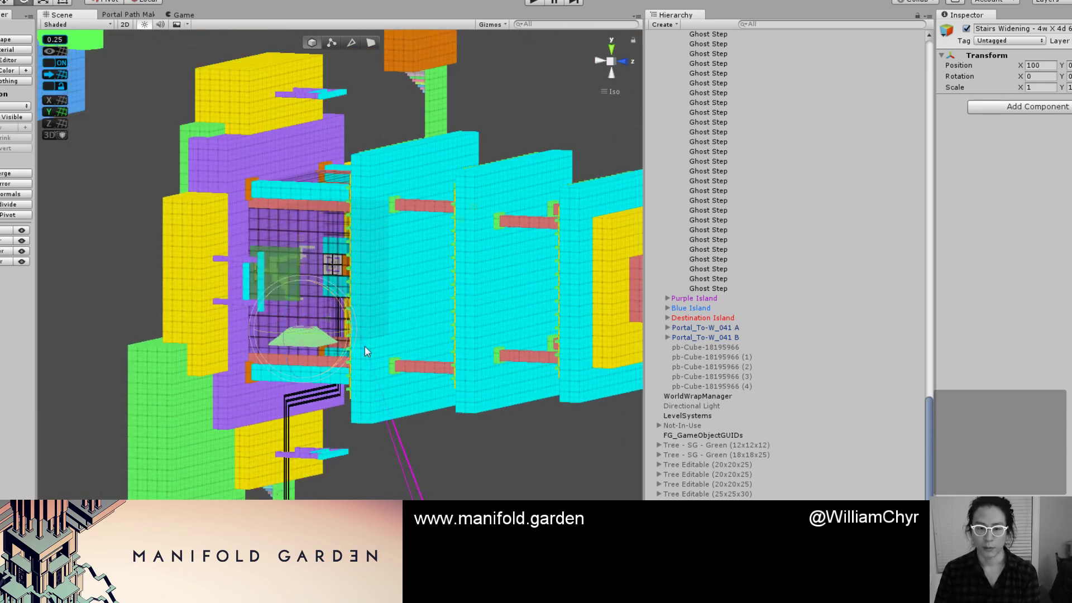
scroll(316, 360, "up", 6)
left_click_drag(365, 351, 158, 400, "ctrl")
key("w")
key("v")
key("f")
Extend the yellow block adjoining the lower green block by pulling its lower face downward.
left_click_drag(254, 360, 281, 352, "alt")
right_click_drag(280, 351, 265, 314, "alt")
key("g")
left_click(263, 298)
left_click_drag(263, 298, 232, 283, "alt")
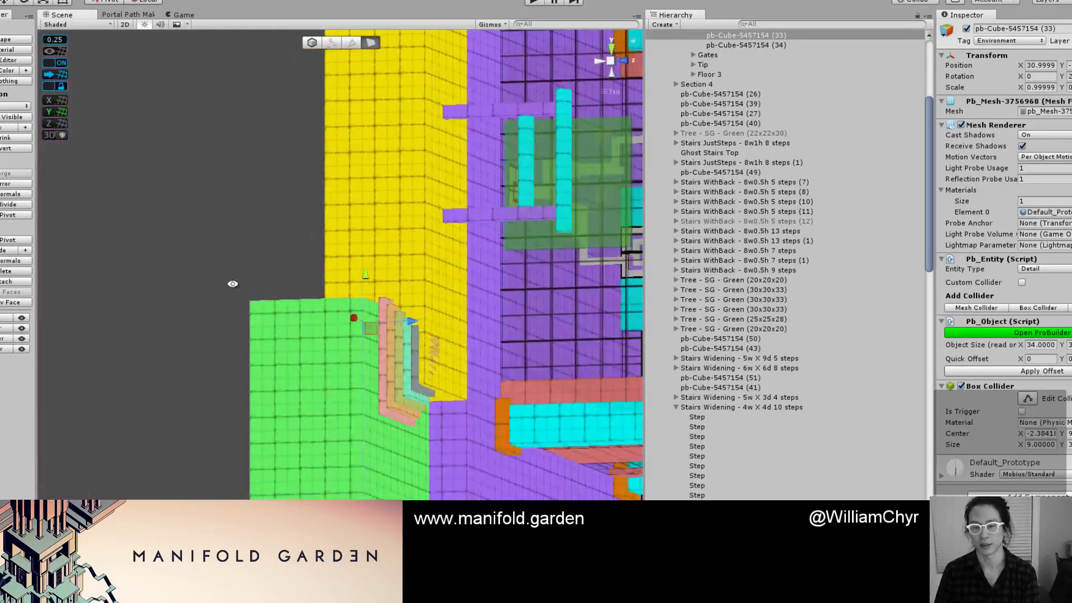
left_click_drag(417, 390, 401, 335, "alt")
key("g")
left_click(435, 391)
key("g")
left_click(435, 390)
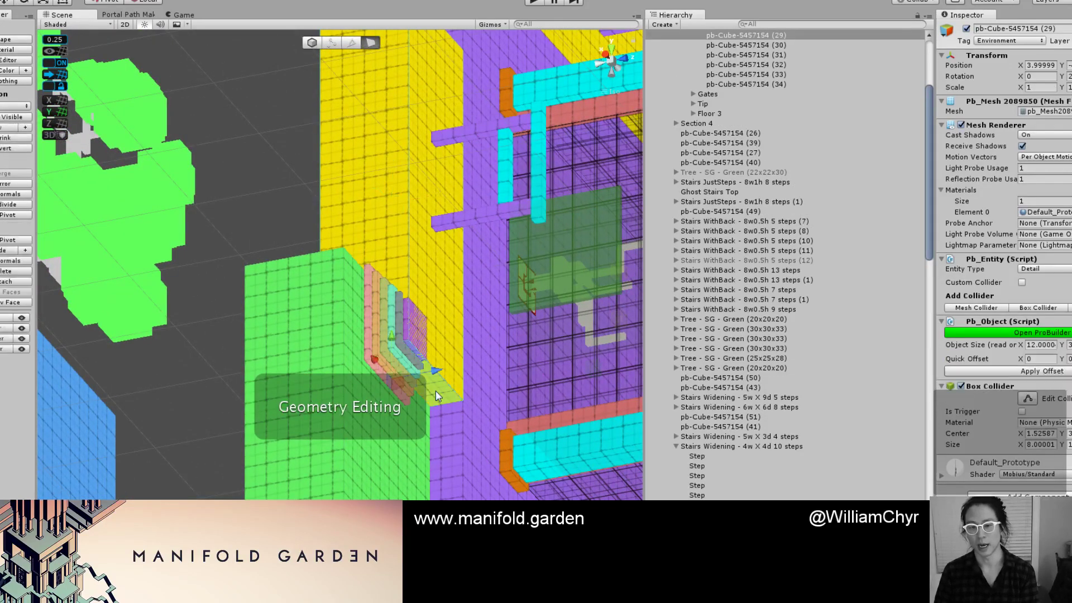
middle_click_drag(447, 321, 451, 186)
left_click_drag(394, 206, 392, 262)
key("g")
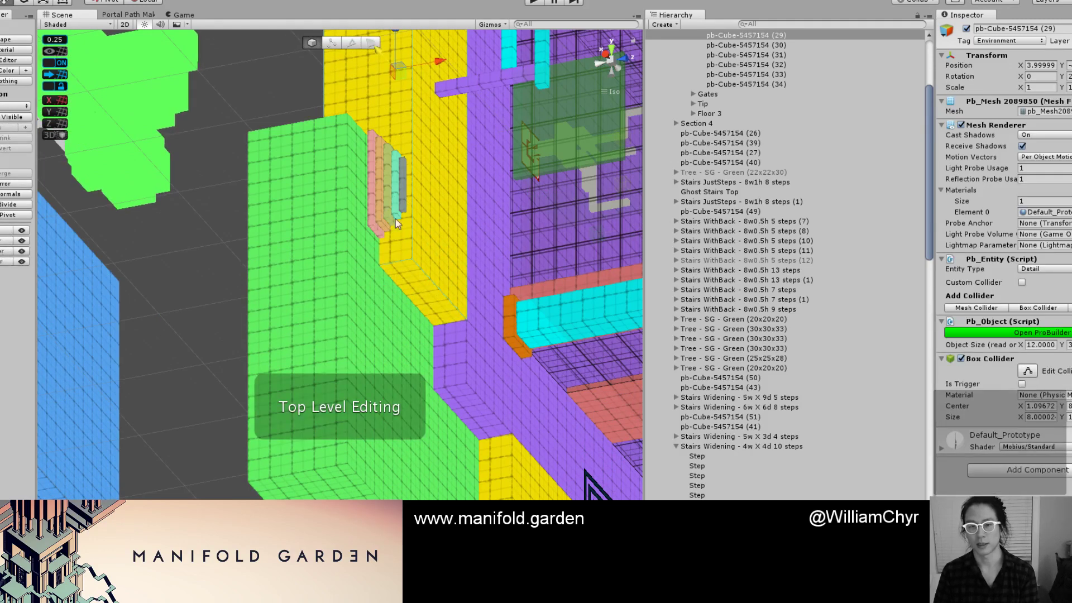
Move the 4w X 4d stairs down along the green block to the corner at the extended yellow block's lower end.
left_click(403, 214)
left_click(403, 214)
scroll(440, 287, "up", 6)
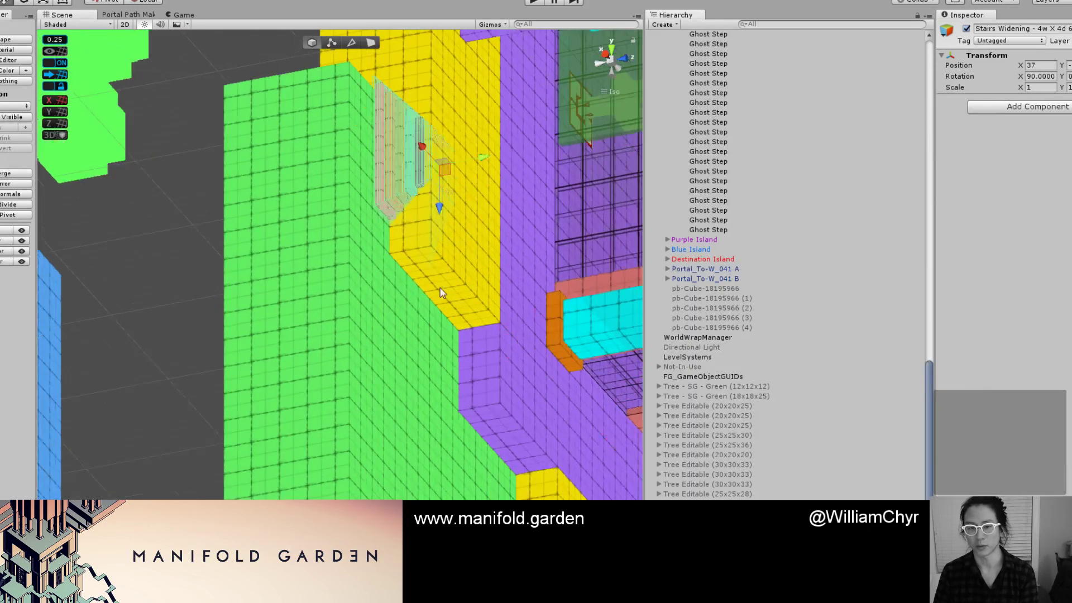
left_click_drag(446, 201, 446, 329)
scroll(485, 317, "up", 4)
middle_click_drag(485, 317, 398, 266)
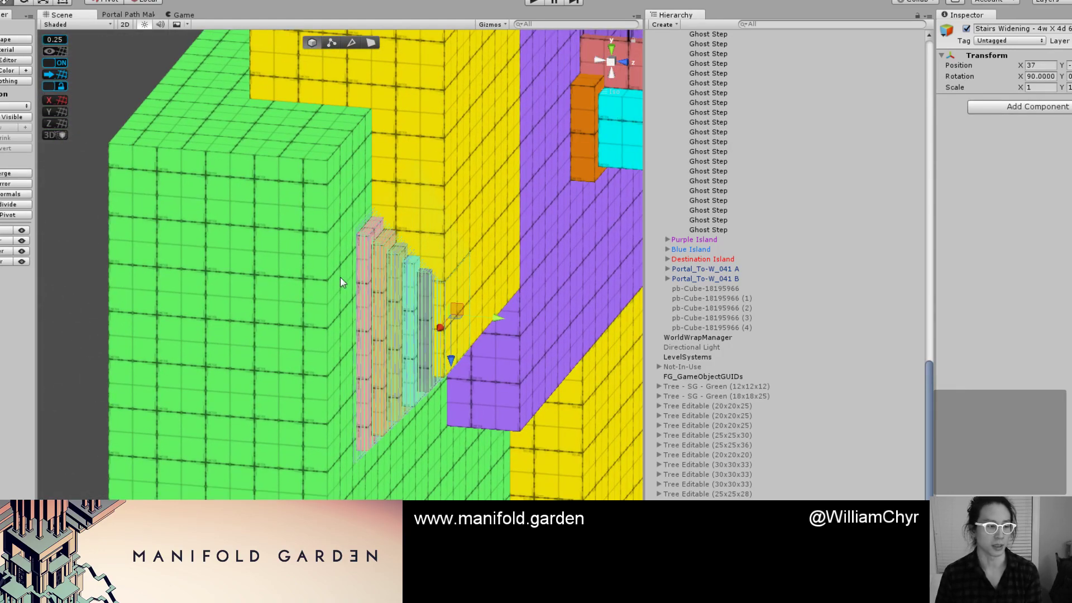
Examine how the 4w X 4d stairs fit against the lower green and yellow blocks from several angles.
scroll(180, 276, "down", 5)
left_click(250, 224)
scroll(212, 230, "down", 8)
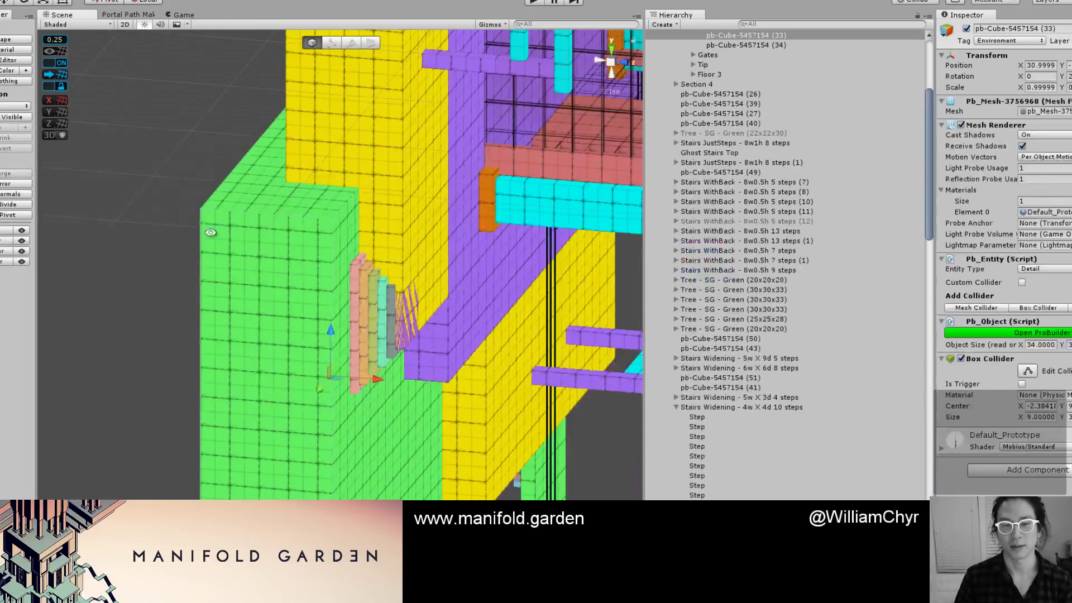
left_click_drag(210, 229, 343, 345, "alt")
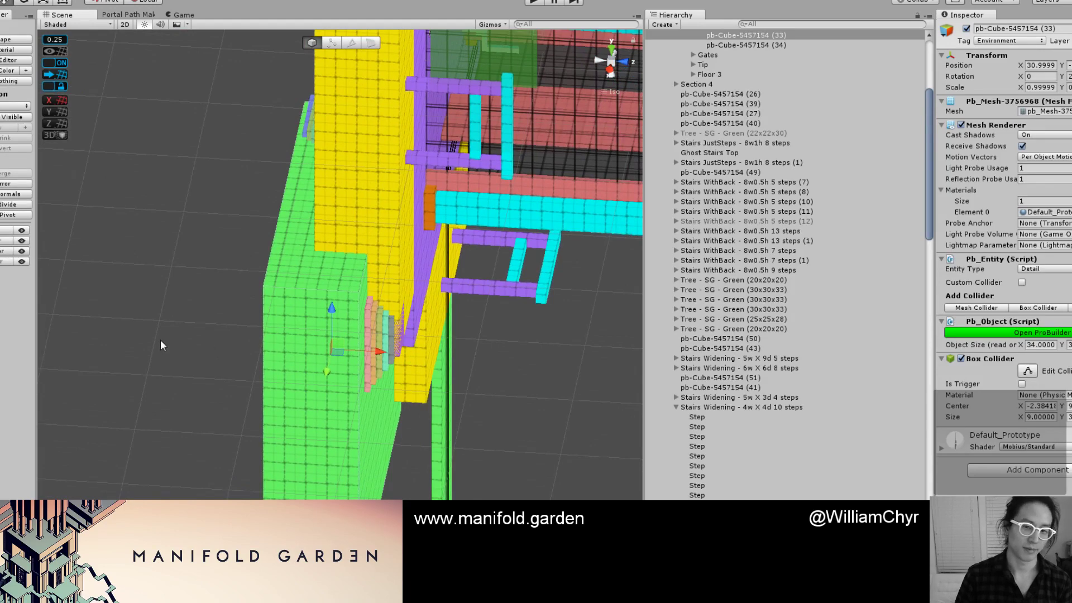
left_click(183, 346)
left_click_drag(407, 335, 272, 295, "alt")
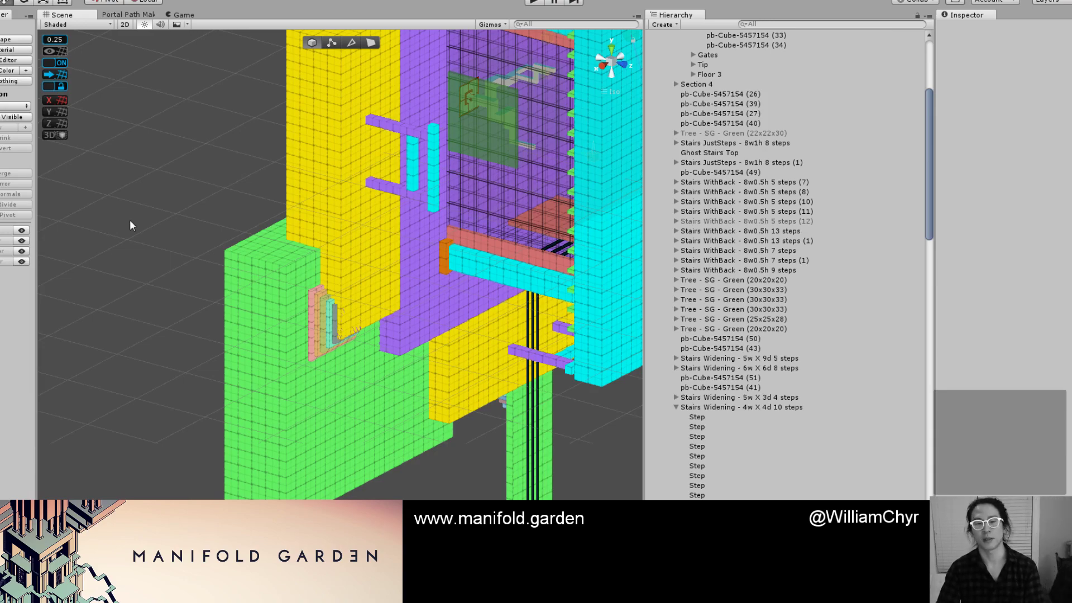
left_click_drag(280, 270, 351, 313, "alt")
scroll(333, 220, "down", 6)
left_click(334, 220)
middle_click_drag(351, 313, 311, 241)
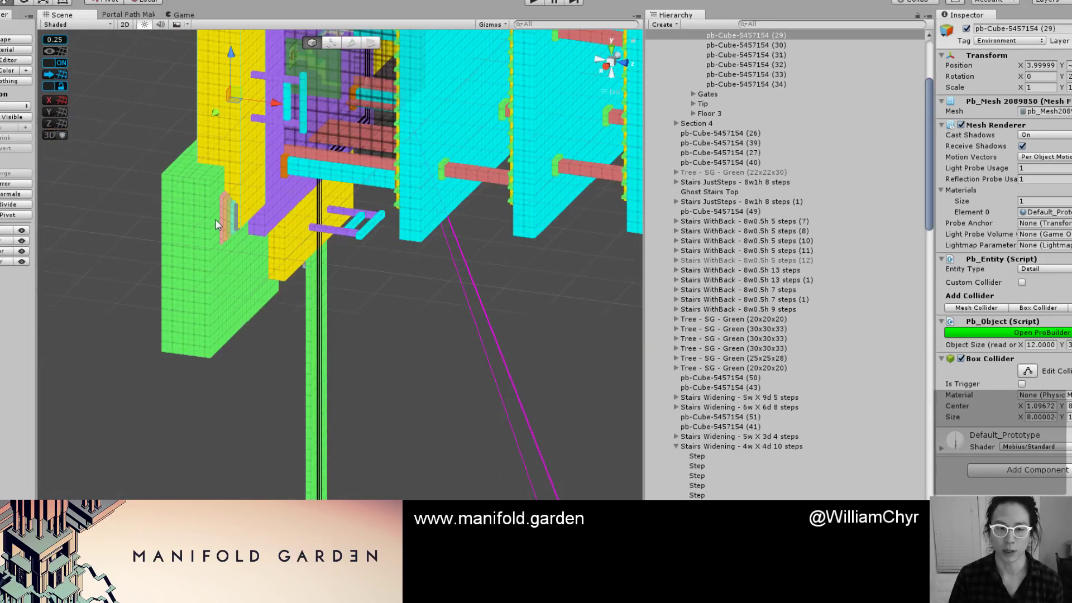
left_click(551, 144)
scroll(551, 144, "up", 2)
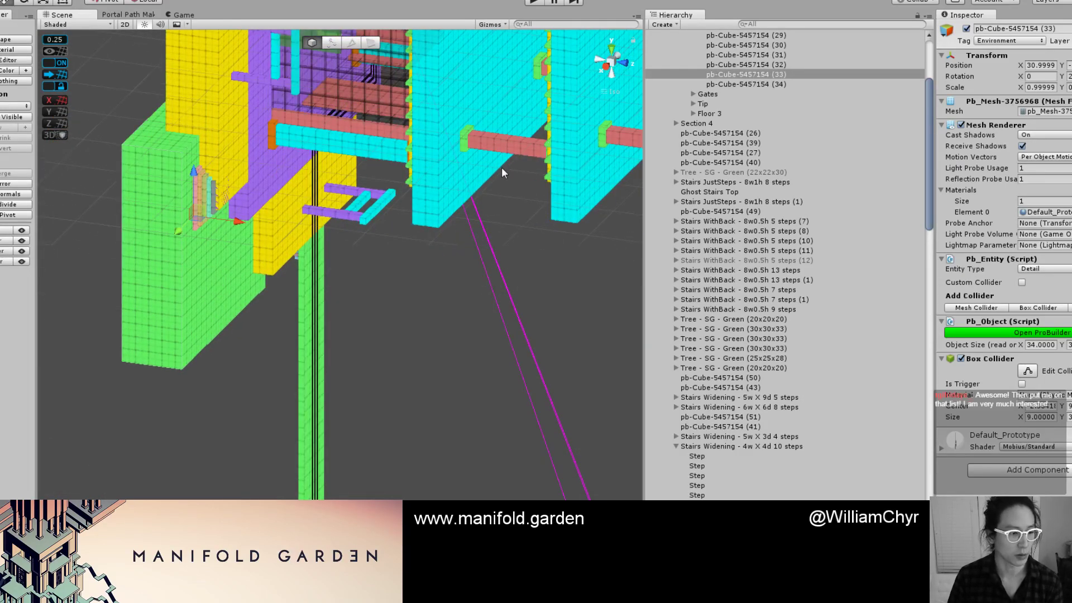
left_click(405, 308)
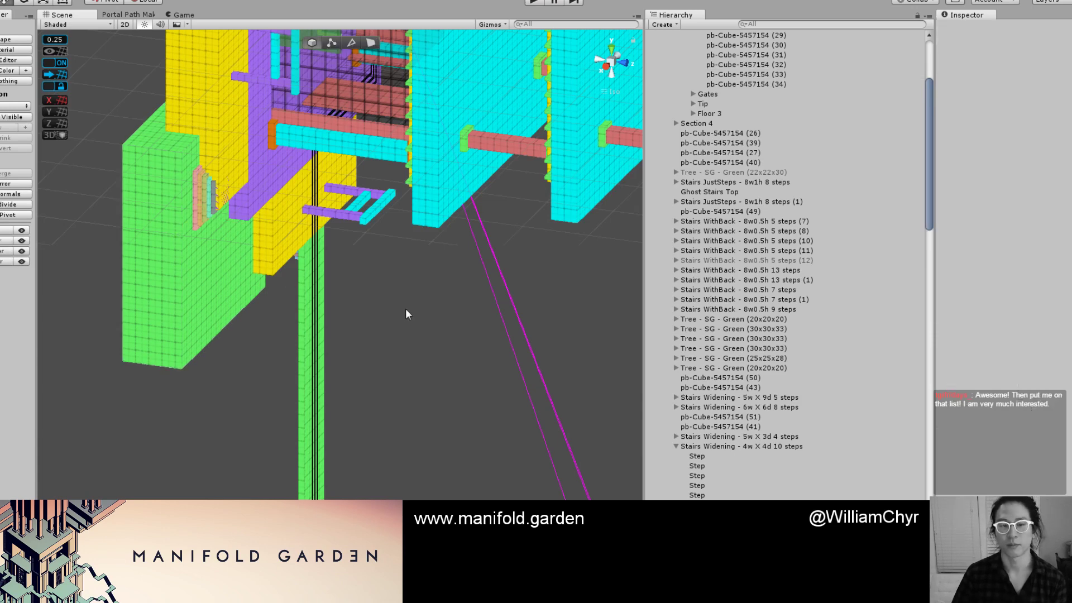
left_click_drag(405, 308, 389, 299, "alt")
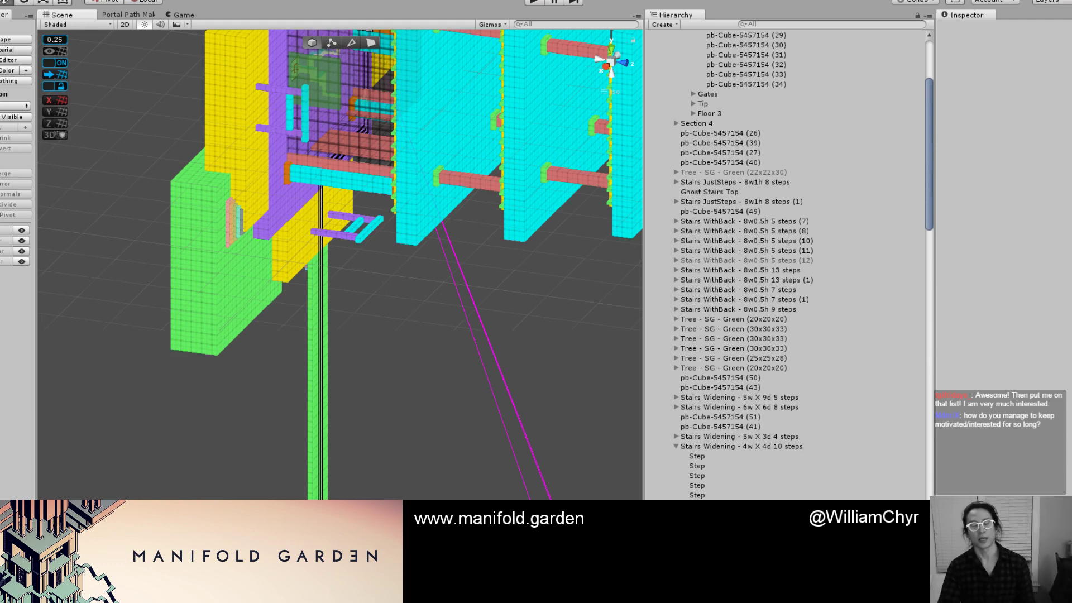
left_click(261, 273)
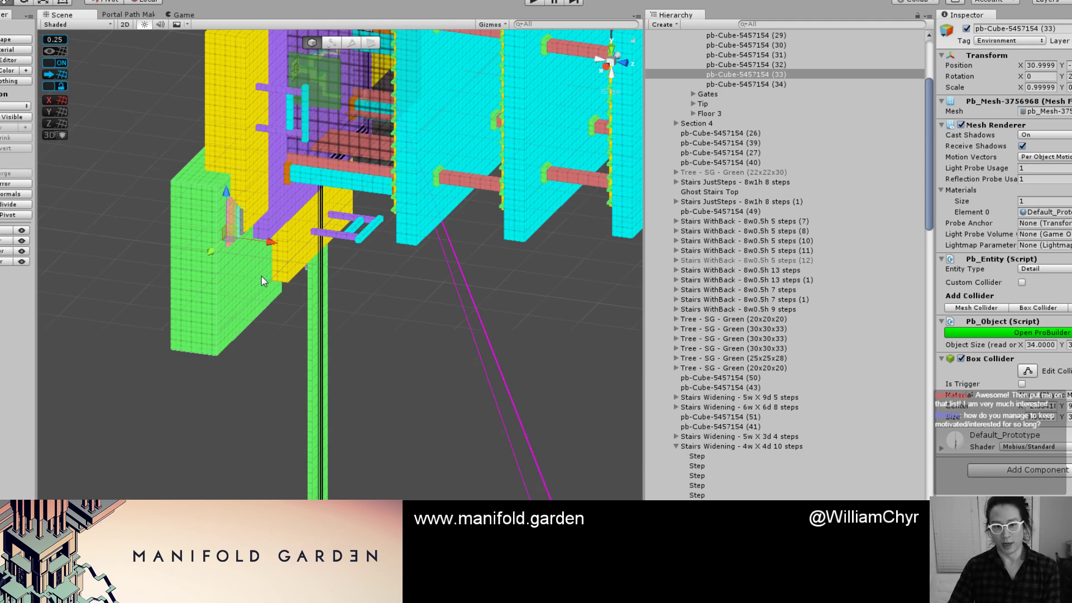
key("f")
scroll(300, 201, "up", 4)
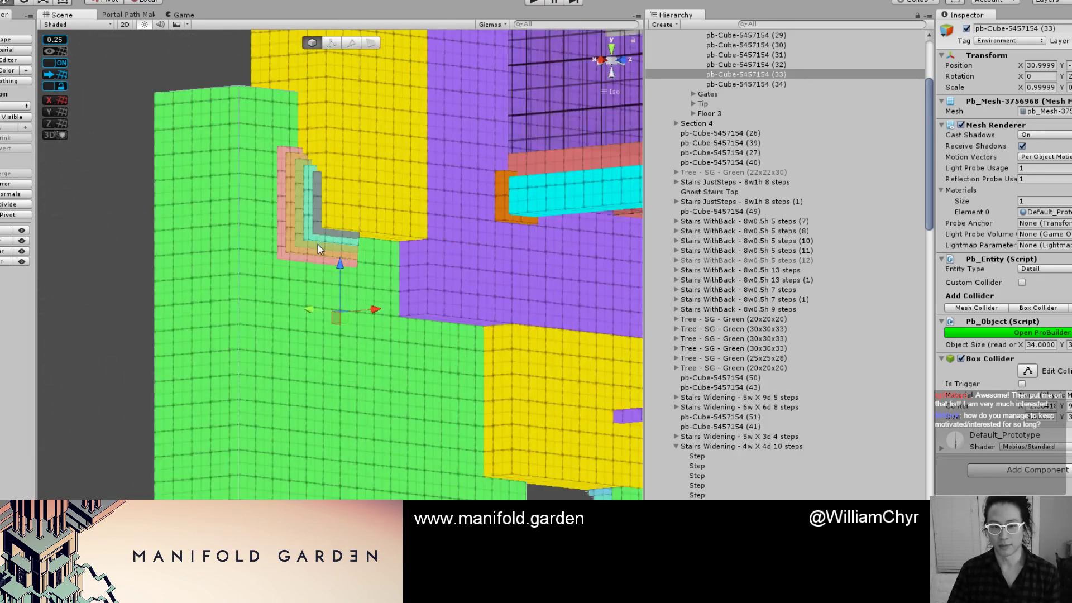
Put the 6w X 4d, 6w X 6d and 4w X 4d widening stairs inside the Green Island group, and collapse the group.
left_click(338, 219)
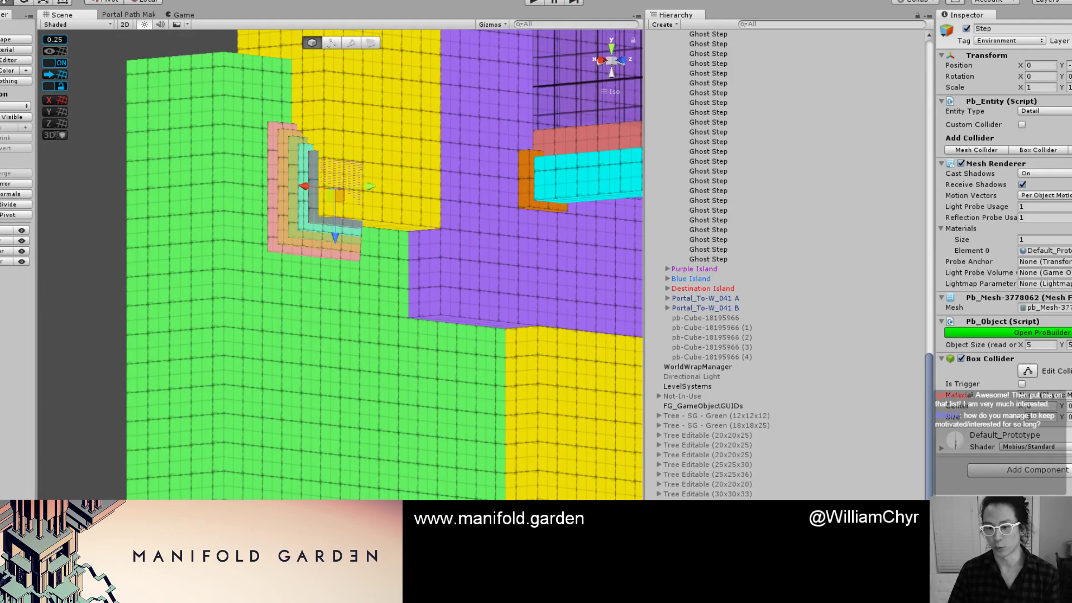
left_click(339, 221)
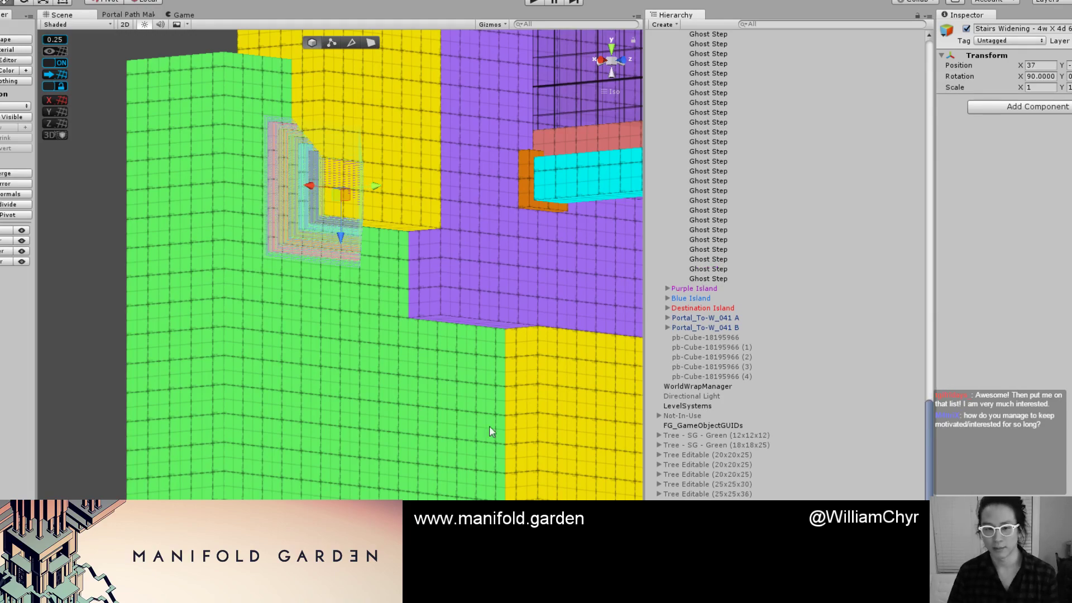
left_click_drag(489, 425, 385, 381, "alt")
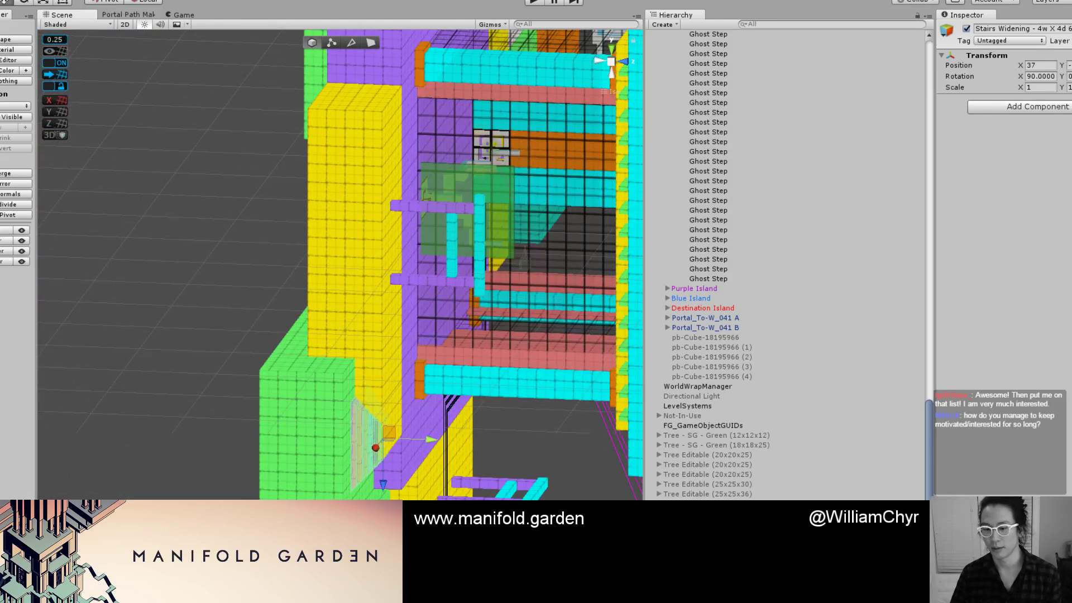
scroll(434, 350, "down", 10)
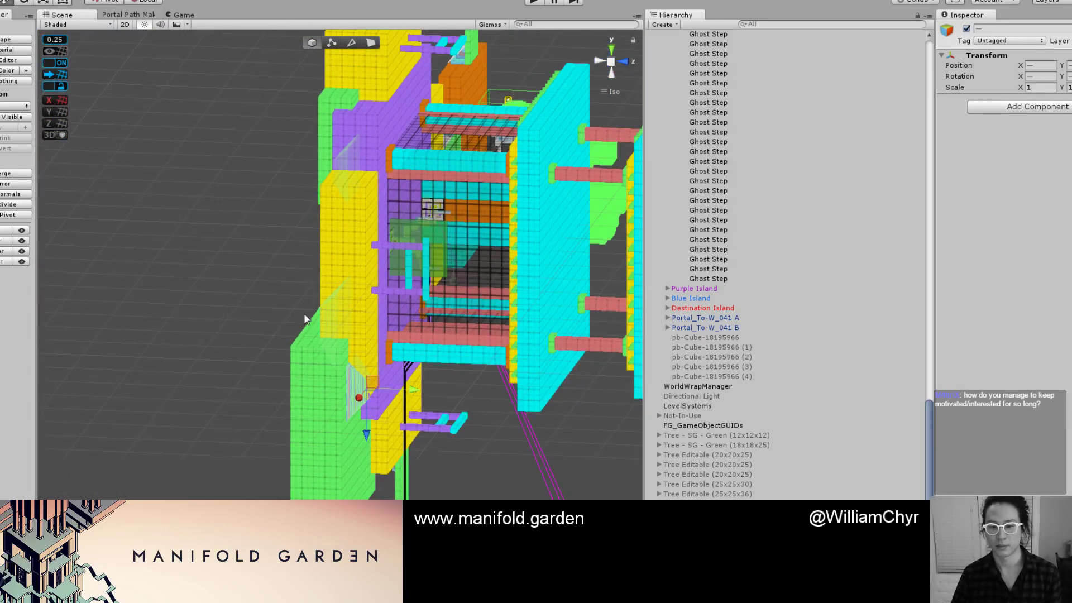
left_click_drag(726, 362, 776, 35)
left_click_drag(775, 31, 729, 74)
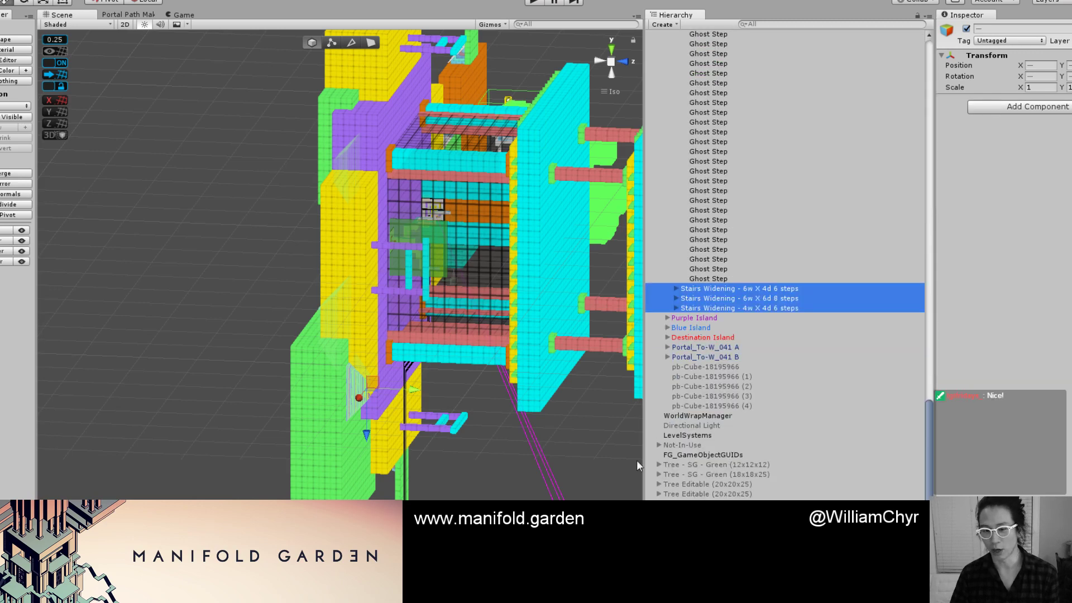
scroll(841, 335, "up", 6)
scroll(821, 285, "up", 10)
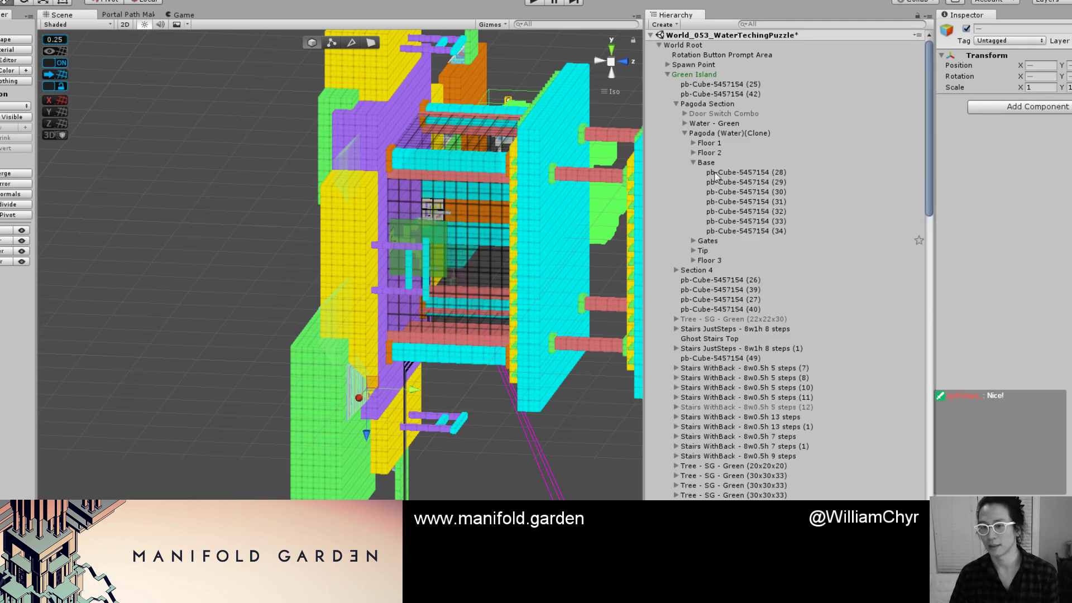
left_click(668, 74)
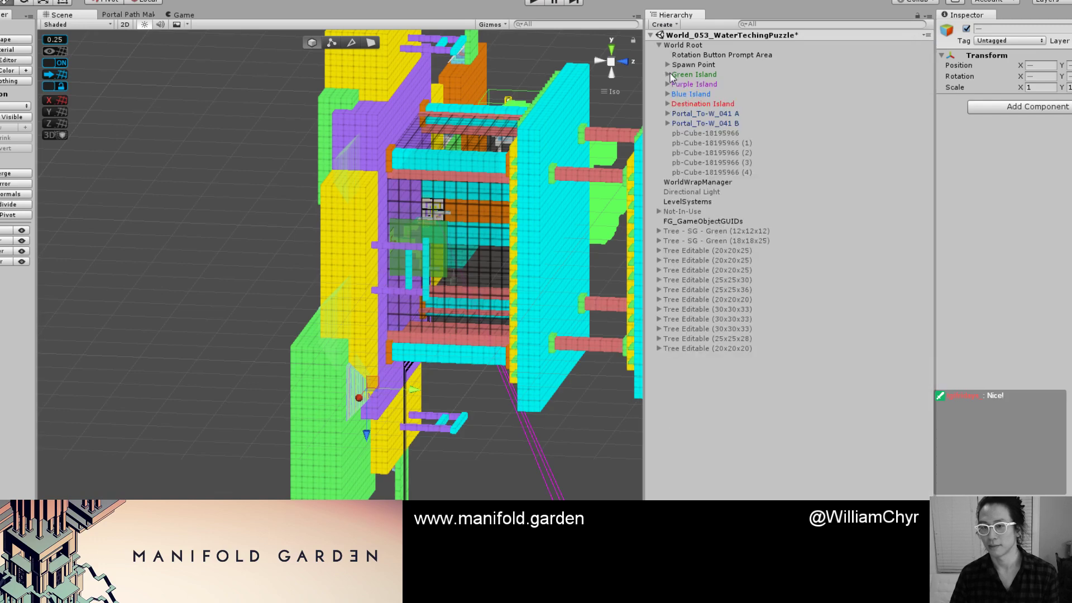
Inspect the pagoda base with its corner stairs, and select a step of the stairs between the green and yellow blocks.
left_click(440, 499)
scroll(410, 400, "down", 3)
left_click_drag(413, 364, 318, 257, "alt")
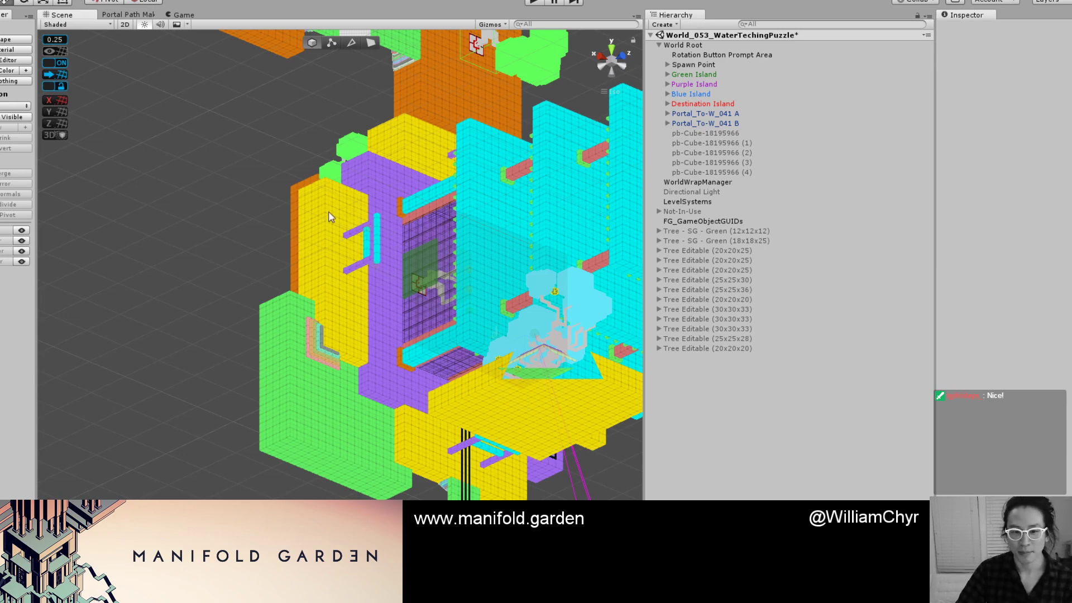
left_click_drag(226, 241, 279, 320, "alt")
scroll(279, 320, "up", 10)
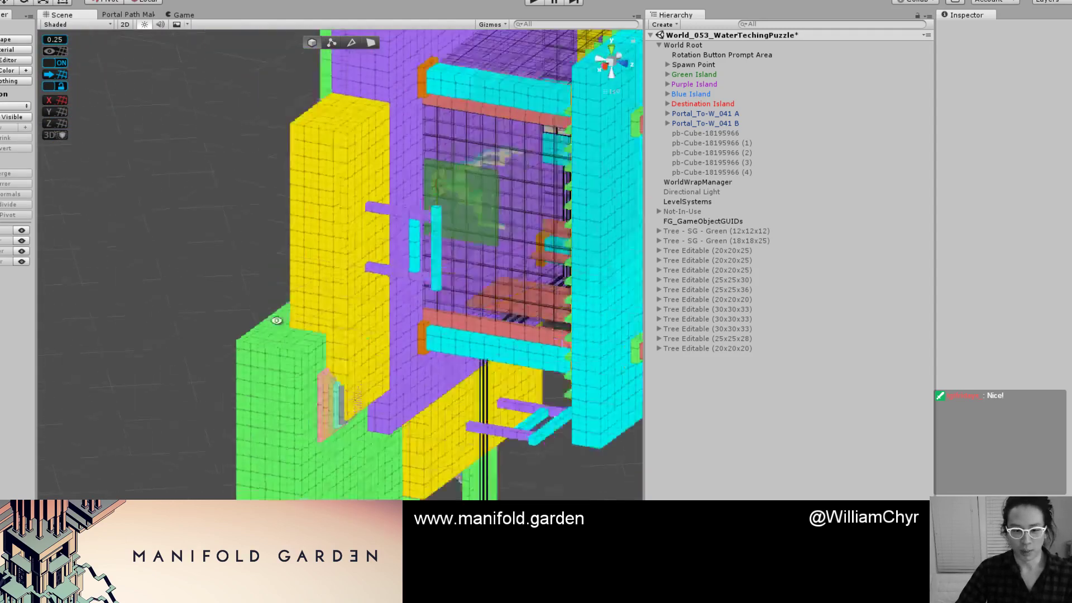
left_click(316, 431)
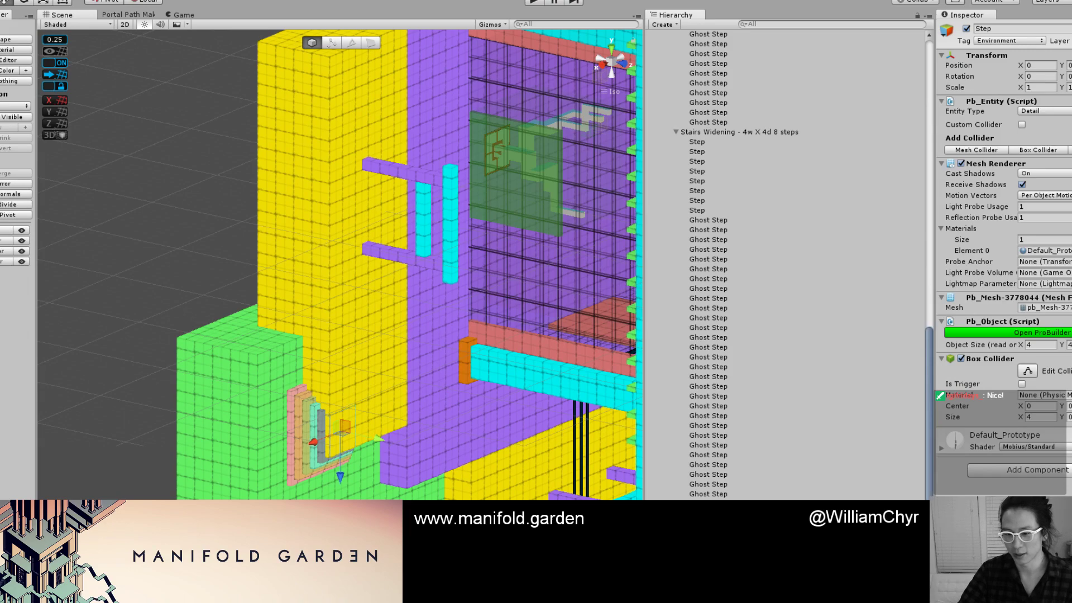
Examine the whole pagoda base and its surrounding structures from several angles.
scroll(343, 264, "down", 12)
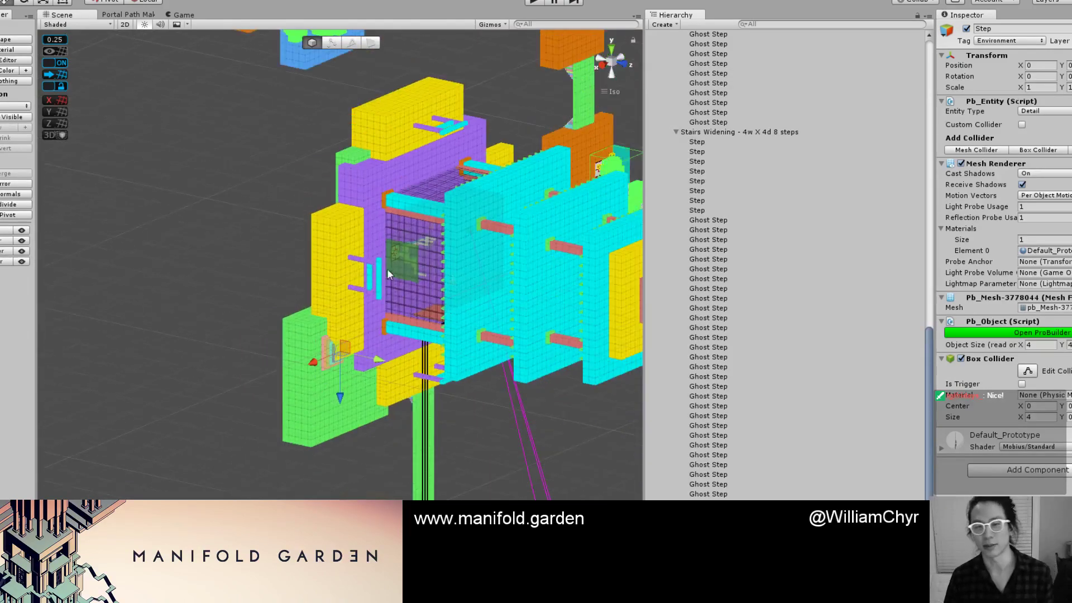
left_click_drag(343, 264, 505, 396, "alt")
left_click(506, 367)
scroll(355, 398, "up", 10)
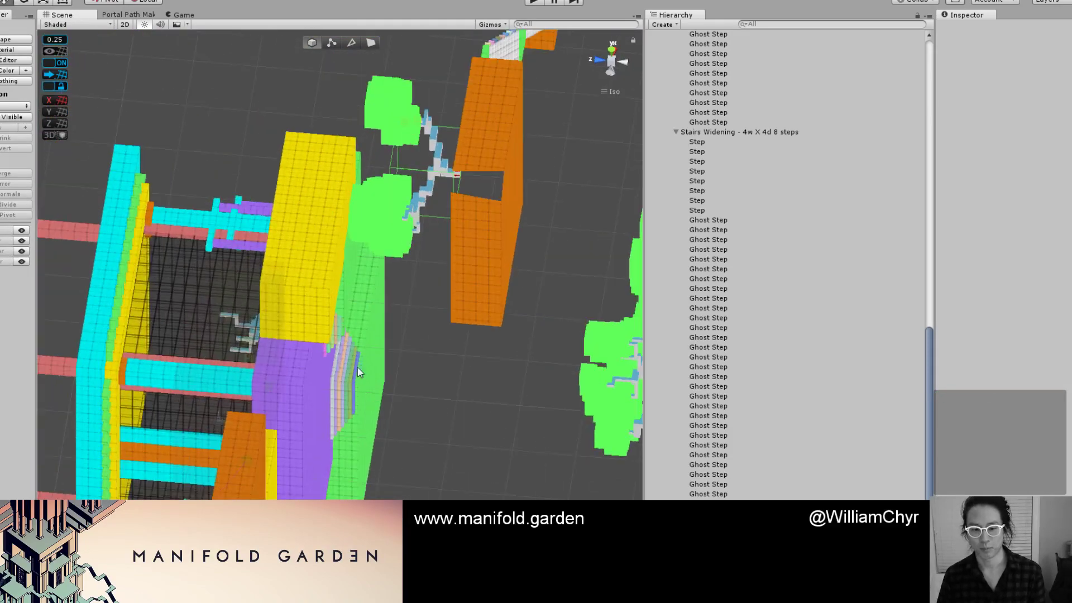
middle_click_drag(355, 398, 504, 265)
left_click_drag(428, 325, 363, 249, "alt")
scroll(336, 283, "down", 7)
left_click_drag(337, 283, 435, 296, "alt")
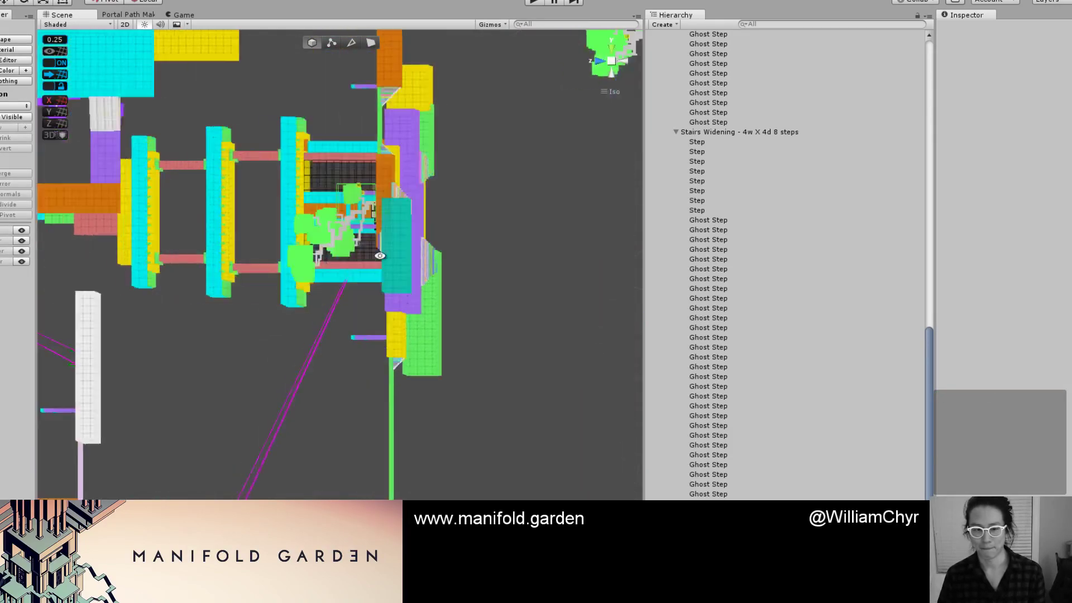
scroll(312, 329, "down", 7)
left_click_drag(261, 379, 267, 355, "alt")
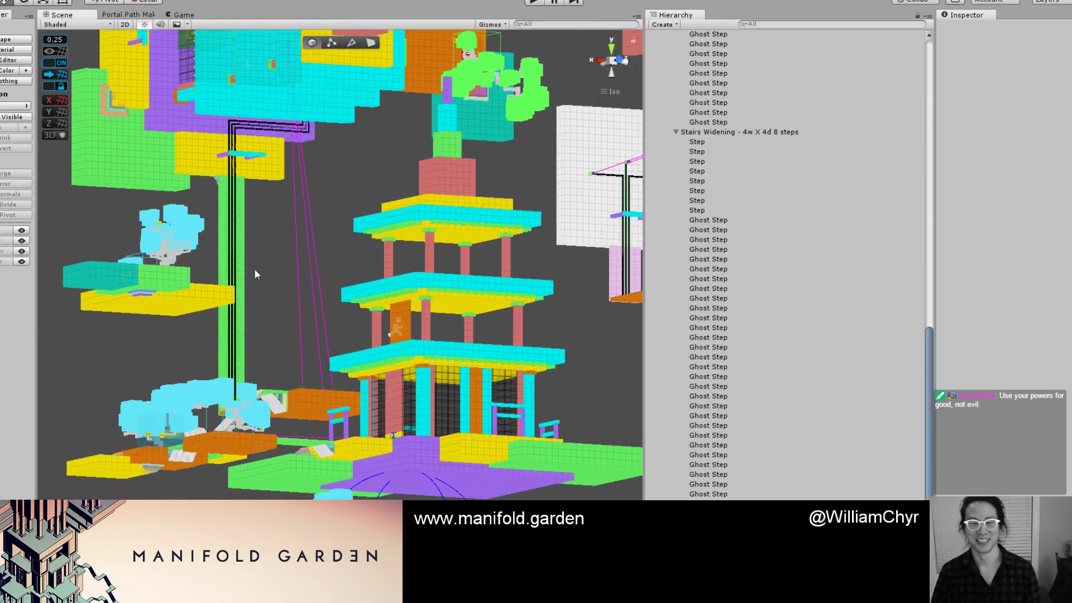
Select the large green block at the pagoda base and examine the corner stairs between it and the purple block.
mouse_move(254, 269)
left_mouse_down("alt")
mouse_move(213, 227)
mouse_move(231, 350)
mouse_move(257, 283)
left_mouse_up("alt")
left_click(187, 348)
key("f")
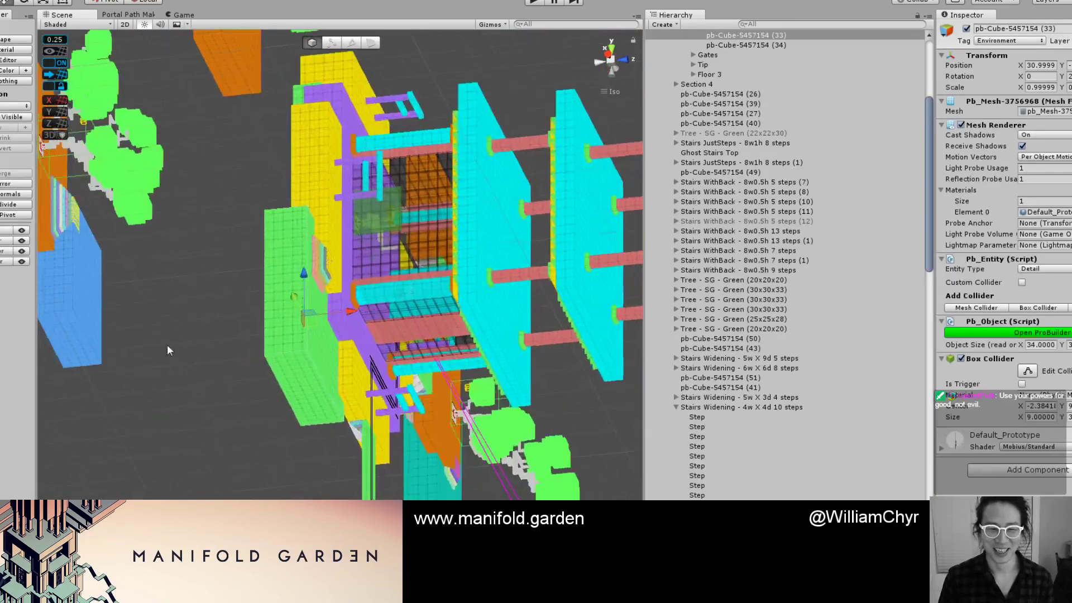
left_click_drag(246, 246, 485, 429, "alt")
scroll(313, 346, "up", 3)
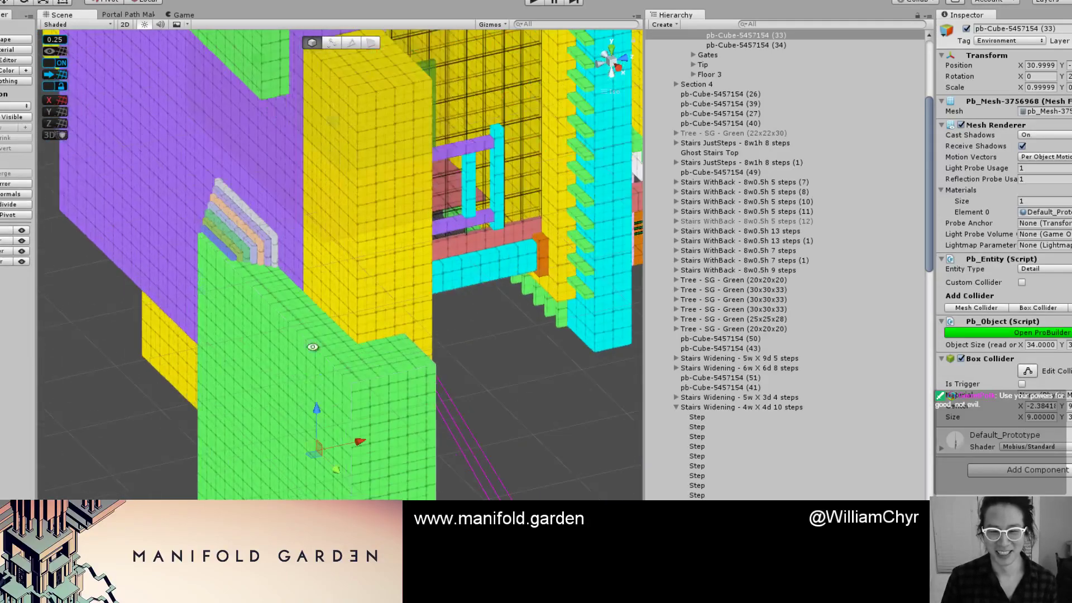
left_click_drag(313, 347, 318, 391, "alt")
left_click(347, 323)
scroll(347, 325, "down", 6)
Select the smaller green block on the purple face and compare both sets of corner stairs on that face.
scroll(335, 346, "up", 3)
middle_click_drag(340, 318, 375, 267)
scroll(410, 232, "up", 2)
left_click(410, 232)
scroll(401, 231, "up", 2)
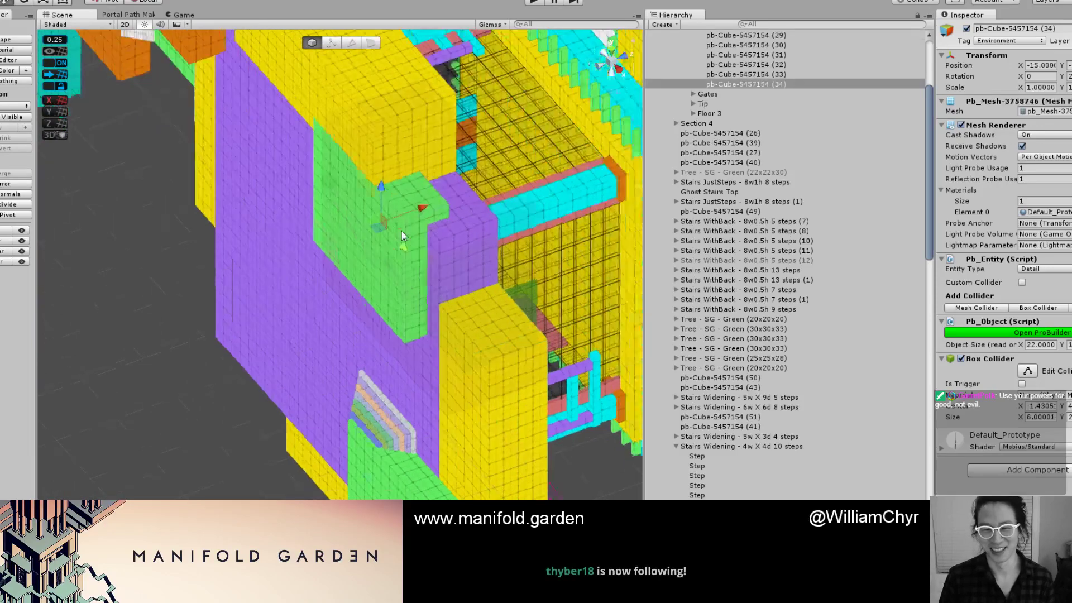
left_click_drag(401, 231, 465, 192, "alt")
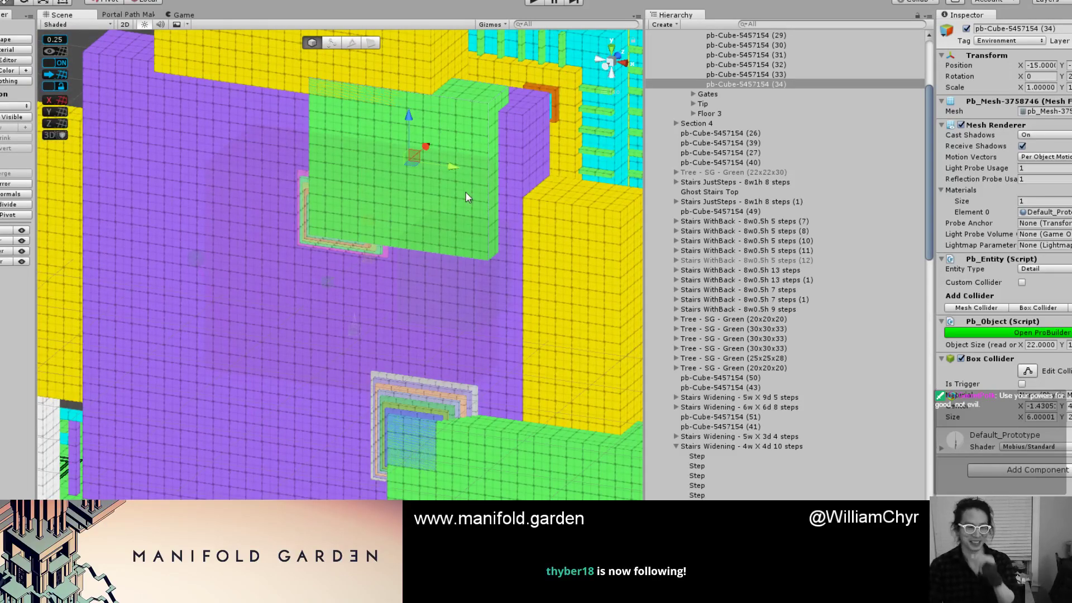
scroll(346, 209, "down", 8)
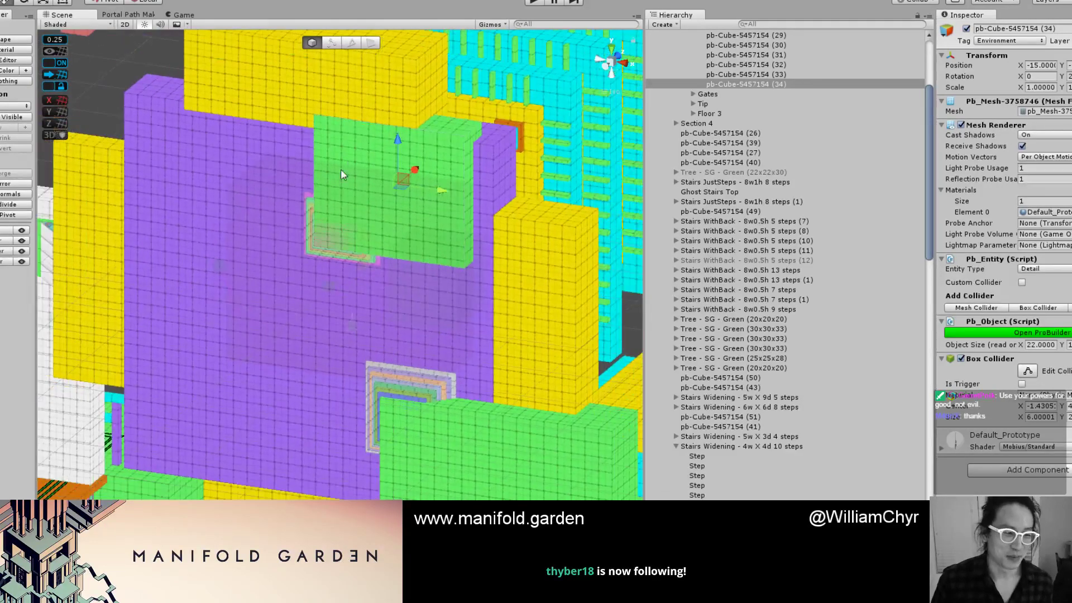
left_click_drag(413, 167, 419, 491, "alt")
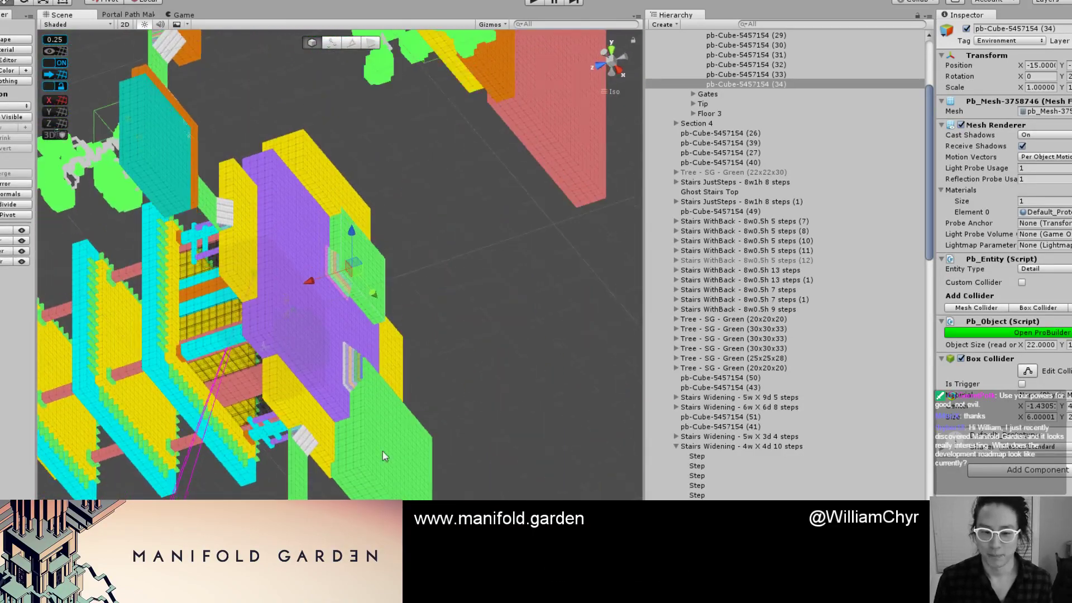
Survey the neighbouring block clusters and select the white block that overlaps the orange block.
scroll(383, 451, "down", 3)
left_click(447, 334)
left_click_drag(346, 329, 196, 147, "alt")
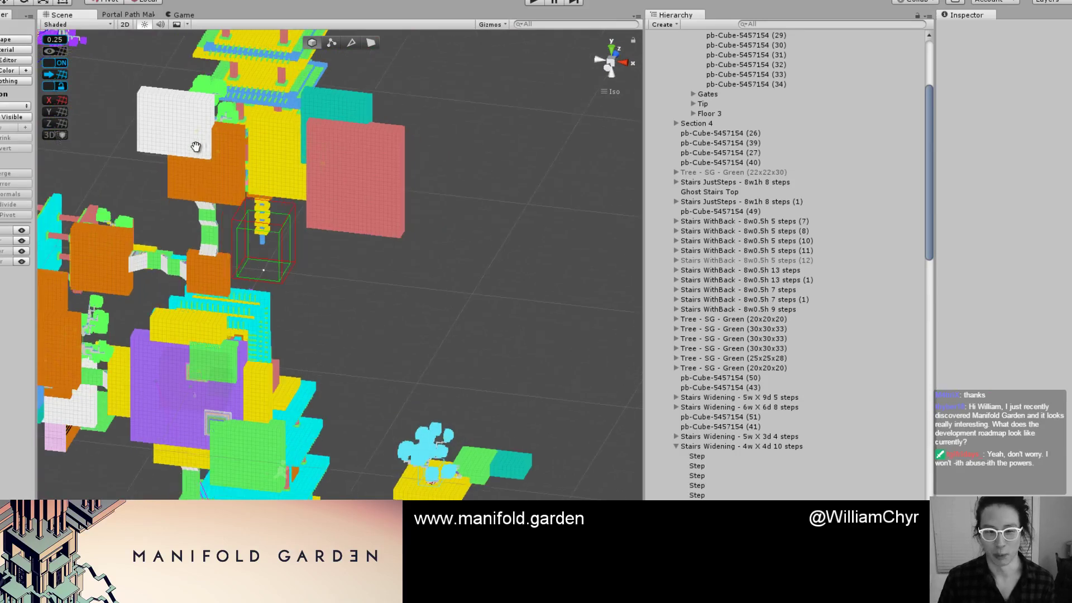
middle_click_drag(196, 148, 239, 268)
left_click(240, 271)
left_click(227, 213)
scroll(241, 187, "down", 2)
scroll(223, 194, "up", 10)
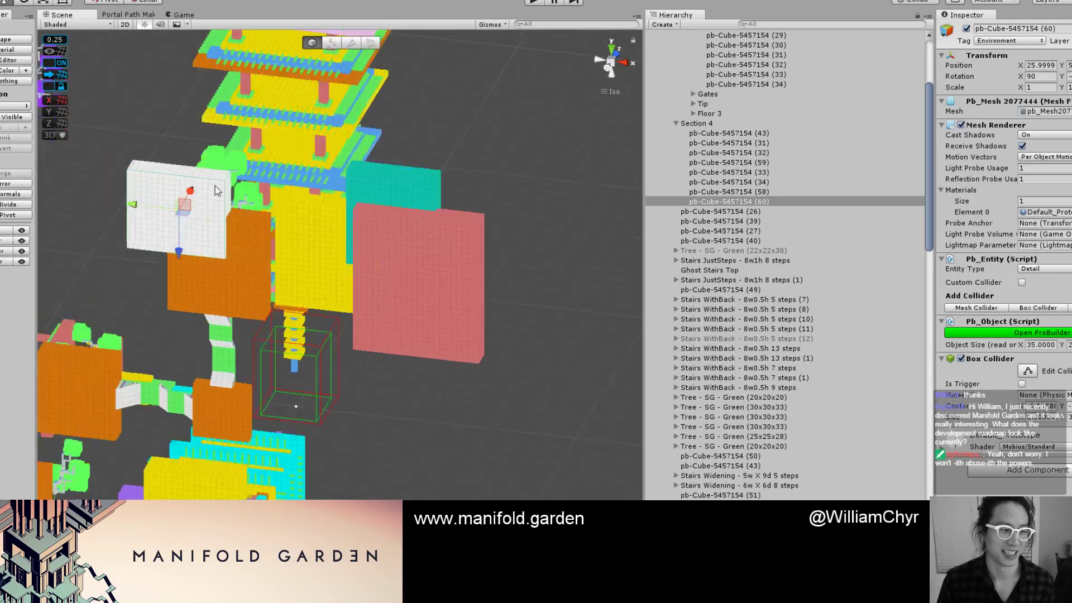
Add new 4w X 4d widening stairs for the corner between the orange and white blocks.
left_click_drag(217, 212, 387, 220, "alt")
left_click(304, 367)
left_click(298, 269)
scroll(524, 226, "up", 6)
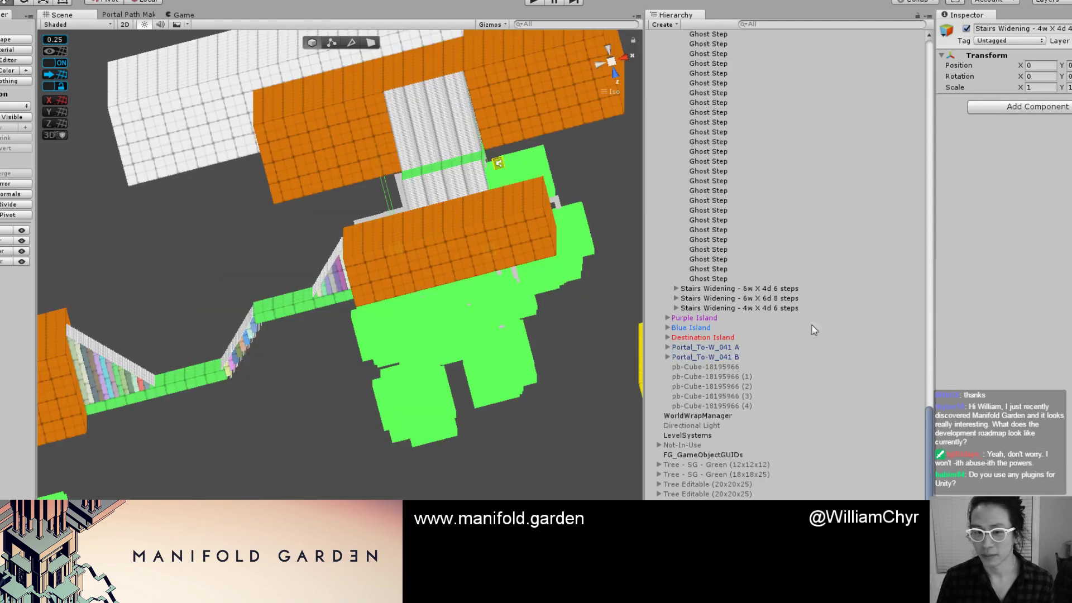
scroll(492, 326, "down", 15)
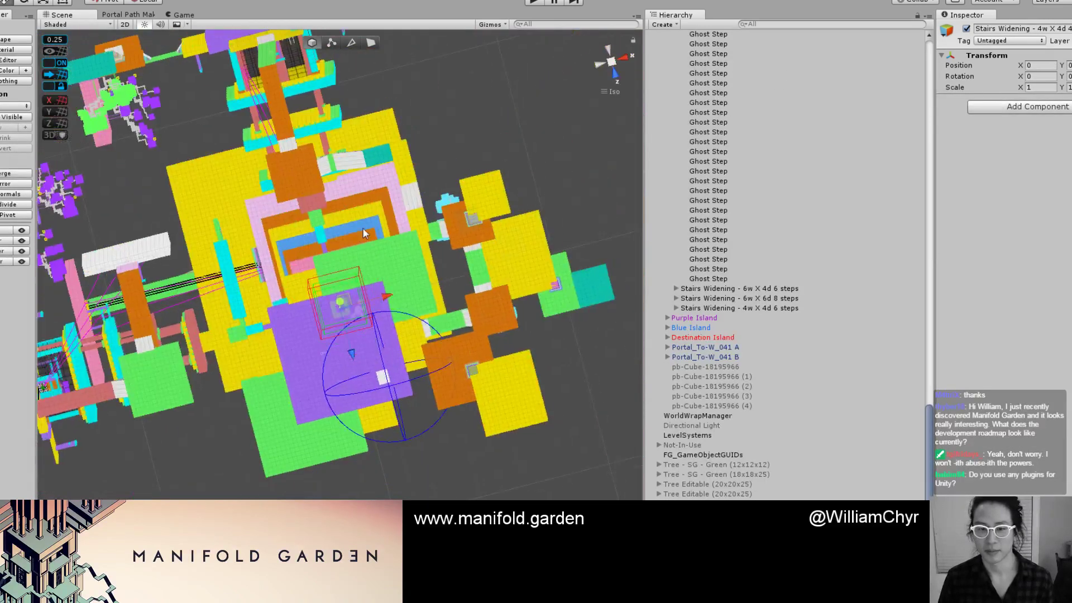
Move the new 4w X 4d widening stairs along the X axis to position 52.
left_click_drag(363, 226, 523, 265, "alt")
scroll(379, 273, "up", 10)
scroll(523, 264, "down", 6)
middle_click_drag(497, 339, 373, 471)
left_click_drag(372, 471, 380, 278, "alt")
middle_click_drag(381, 277, 378, 443)
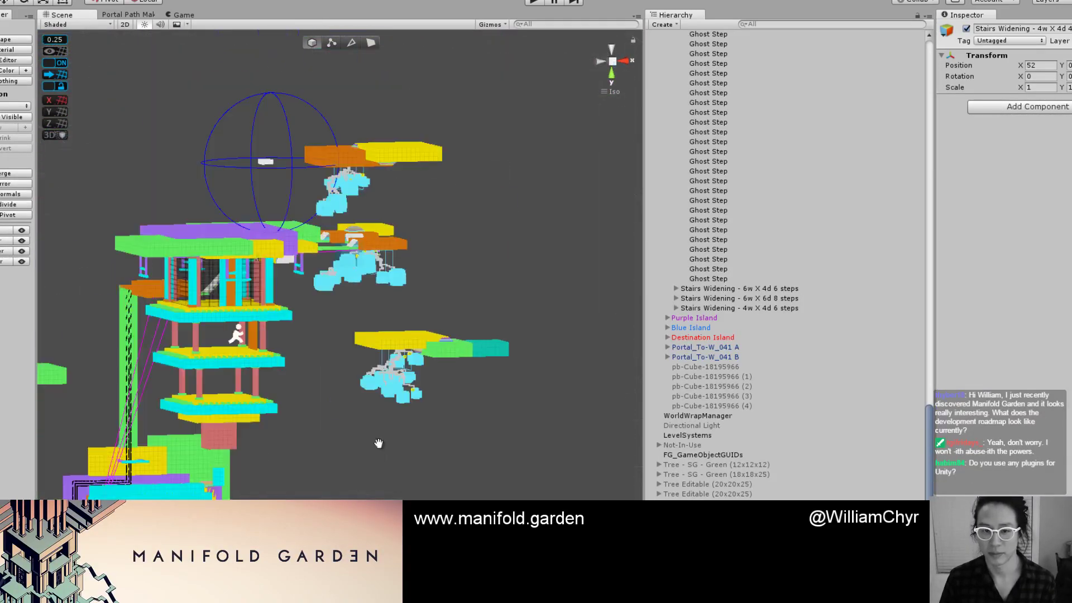
left_click_drag(378, 442, 346, 443, "alt")
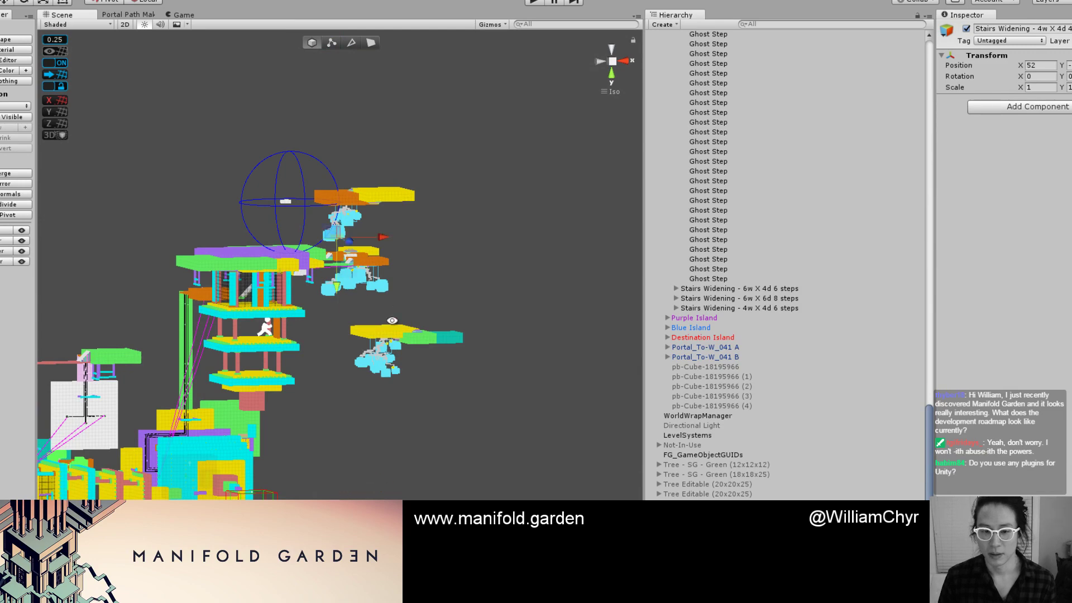
Move the new 4w X 4d stairs vertically to the level of the red, orange and white blocks.
left_click_drag(392, 320, 276, 409, "alt")
middle_click_drag(302, 422, 624, 305)
scroll(624, 306, "down", 8)
left_click_drag(550, 260, 519, 239, "alt")
scroll(520, 239, "up", 3)
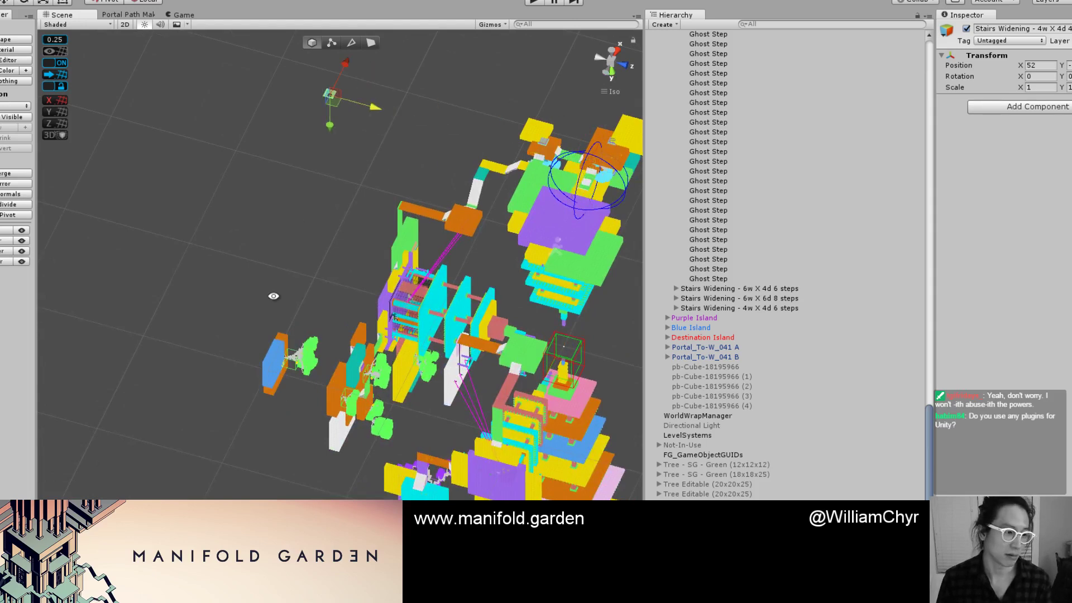
left_click_drag(272, 296, 130, 327, "alt")
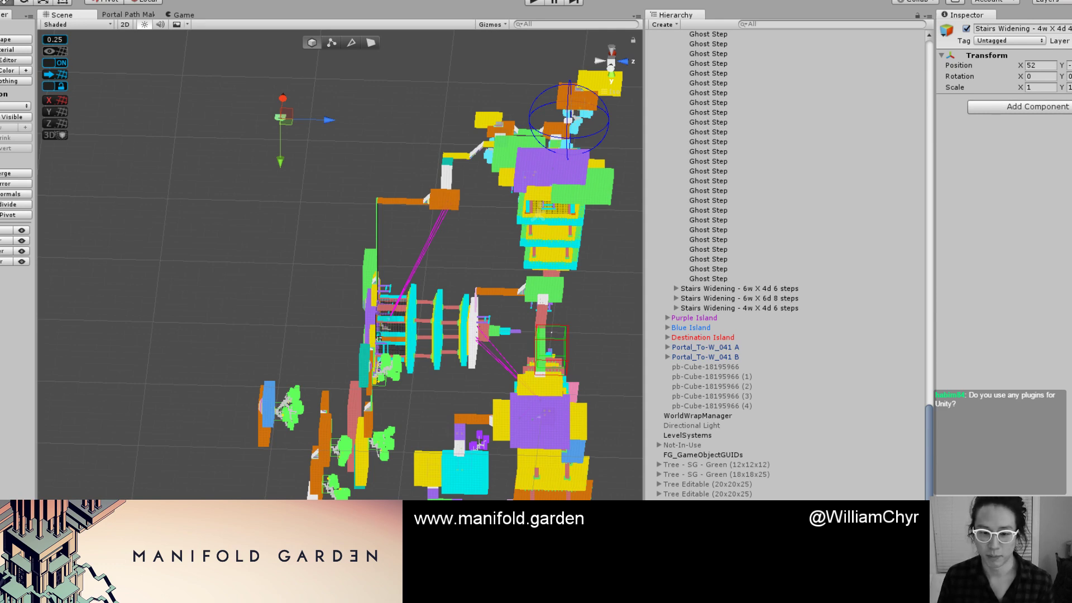
left_click_drag(542, 221, 237, 217, "alt")
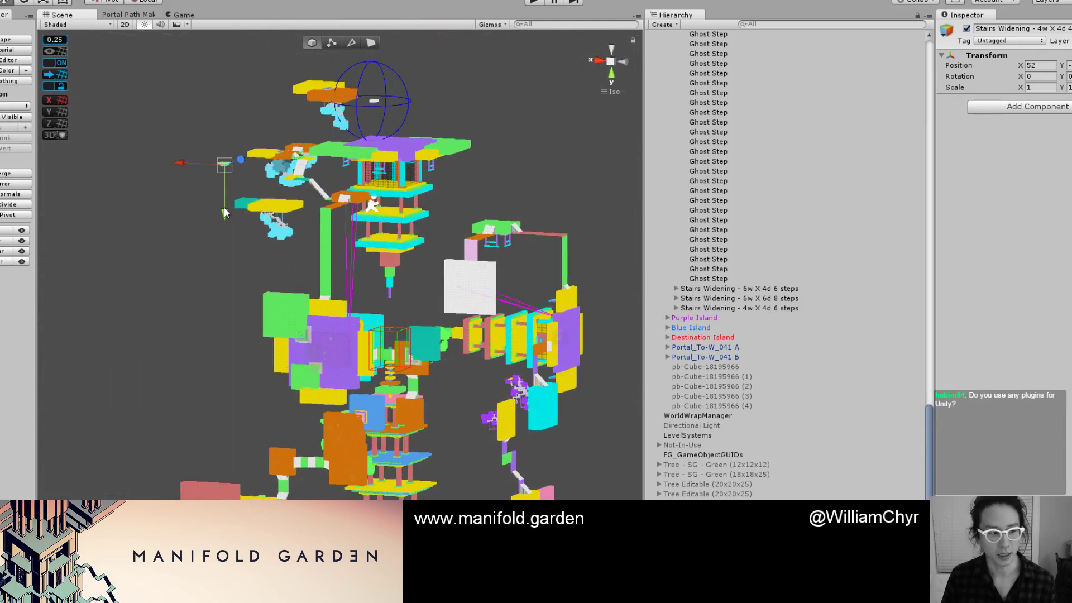
key("f")
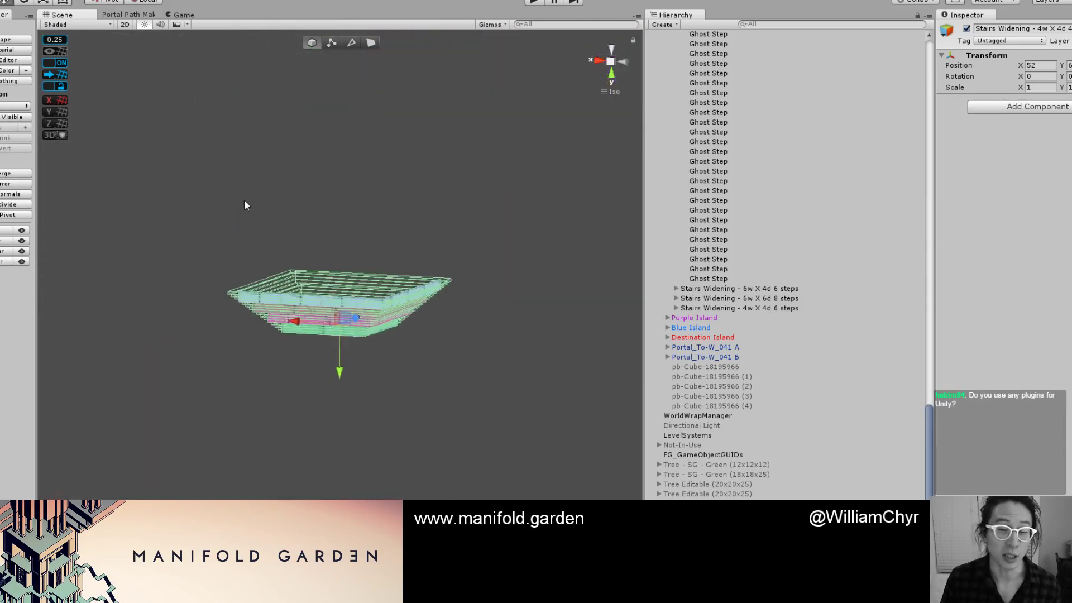
scroll(302, 358, "down", 5)
middle_click_drag(302, 357, 341, 153)
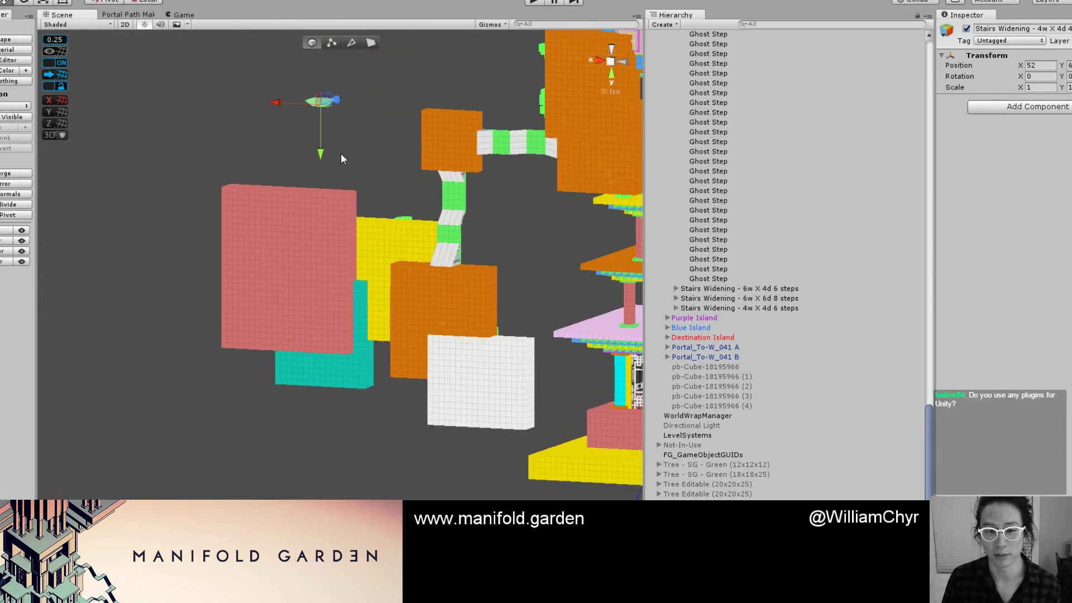
Rotate the 4w X 4d stairs to -90 about X and place them at X 21, on the orange face at the white block's corner.
key("ctrl+z")
scroll(341, 307, "up", 5)
left_click_drag(274, 304, 455, 319)
scroll(444, 352, "up", 2)
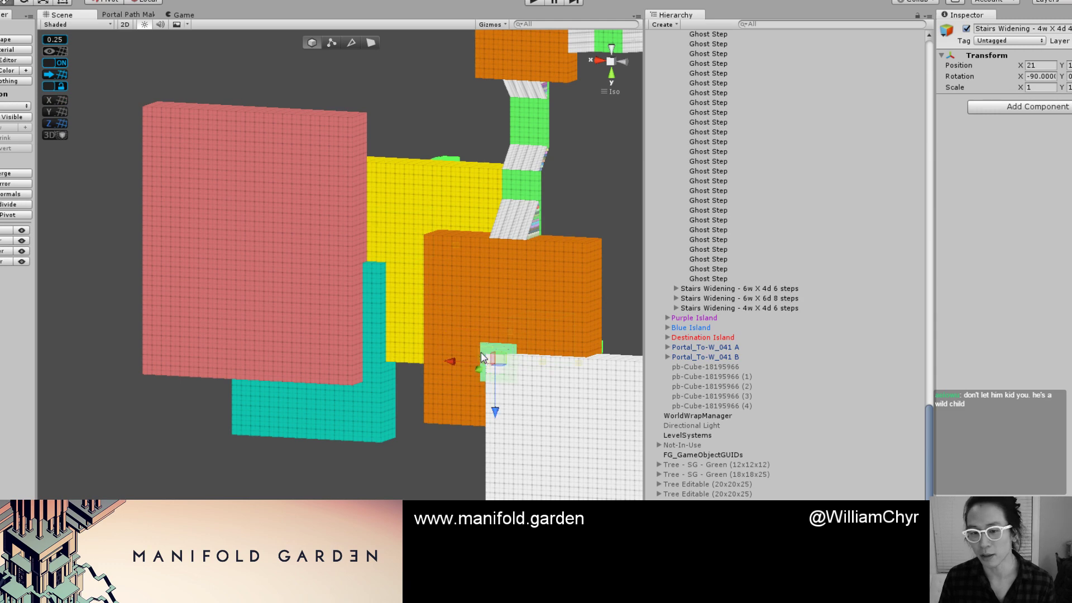
key("f")
left_click_drag(393, 340, 276, 310, "alt")
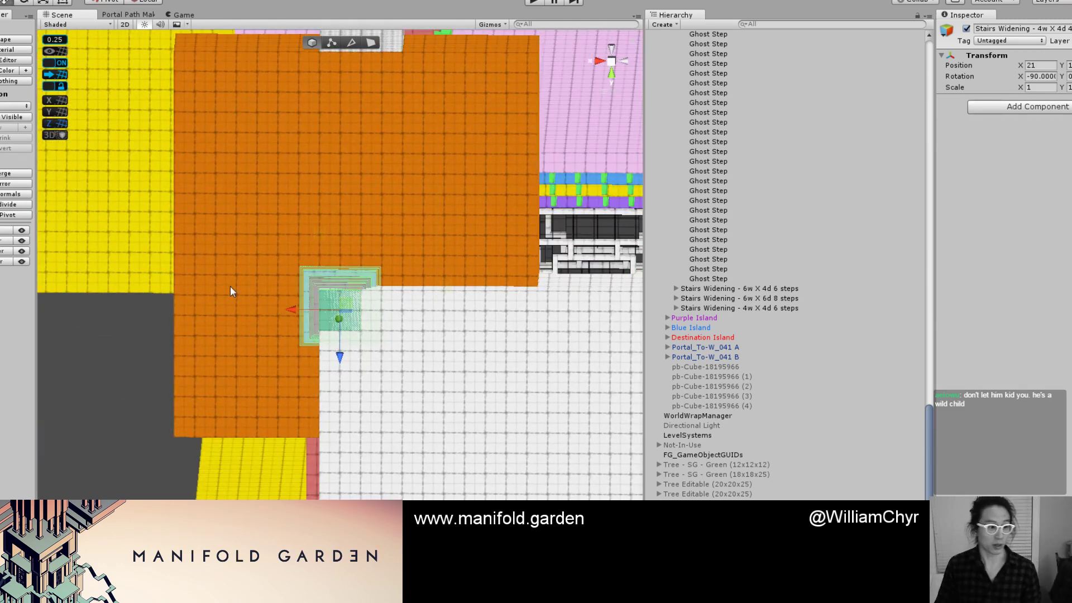
left_click_drag(146, 234, 441, 199, "alt")
scroll(447, 368, "up", 7)
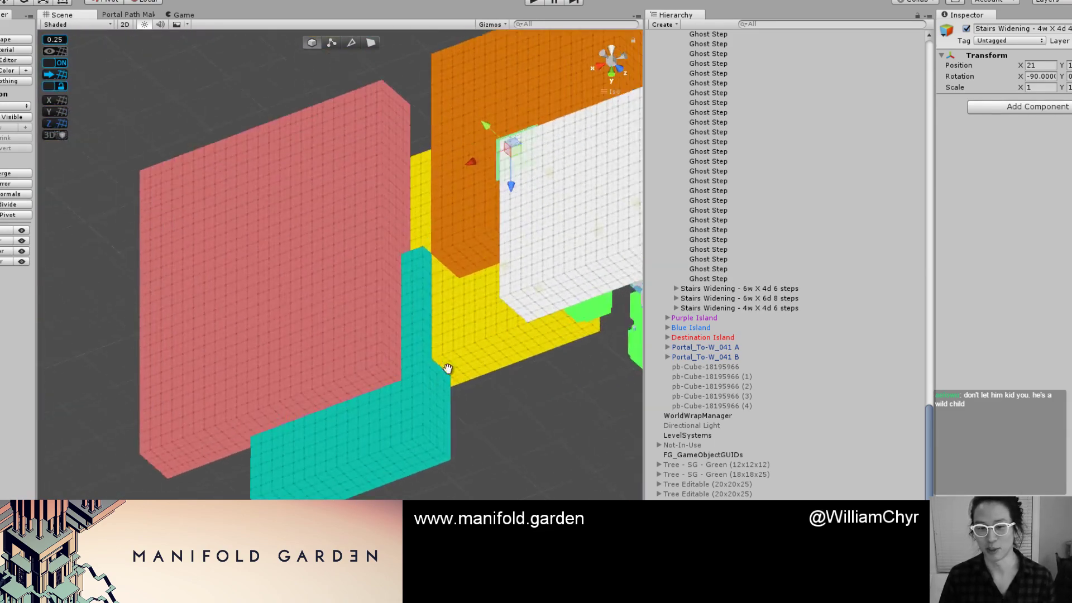
Extend the teal block's end face across the yellow block to a block length of 38, and centre the block's pivot.
key("g")
left_click(440, 414)
scroll(439, 414, "up", 1)
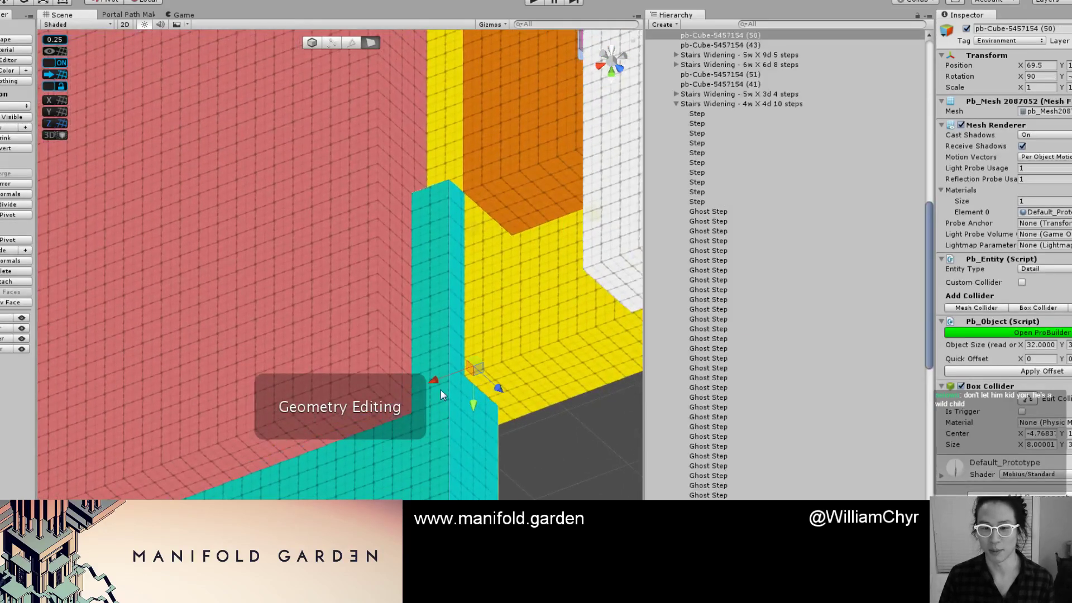
left_click_drag(437, 378, 524, 185)
key("g")
scroll(484, 342, "down", 4)
key("ctrl+j")
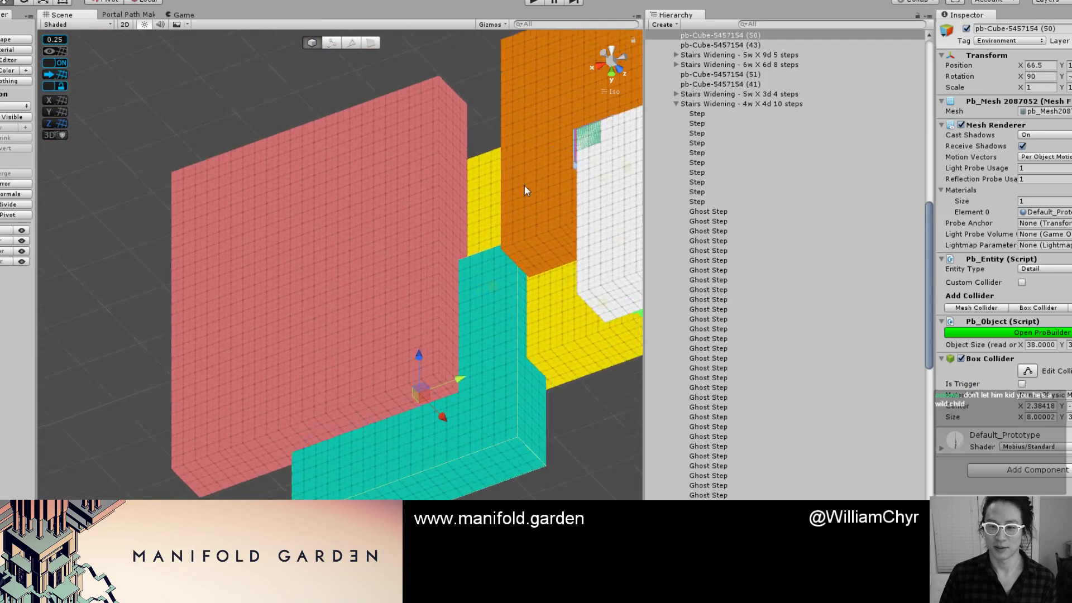
Examine the stairs at the white block's corner, and reselect the entire 4w X 4d stairs object.
left_click(576, 166)
key("f")
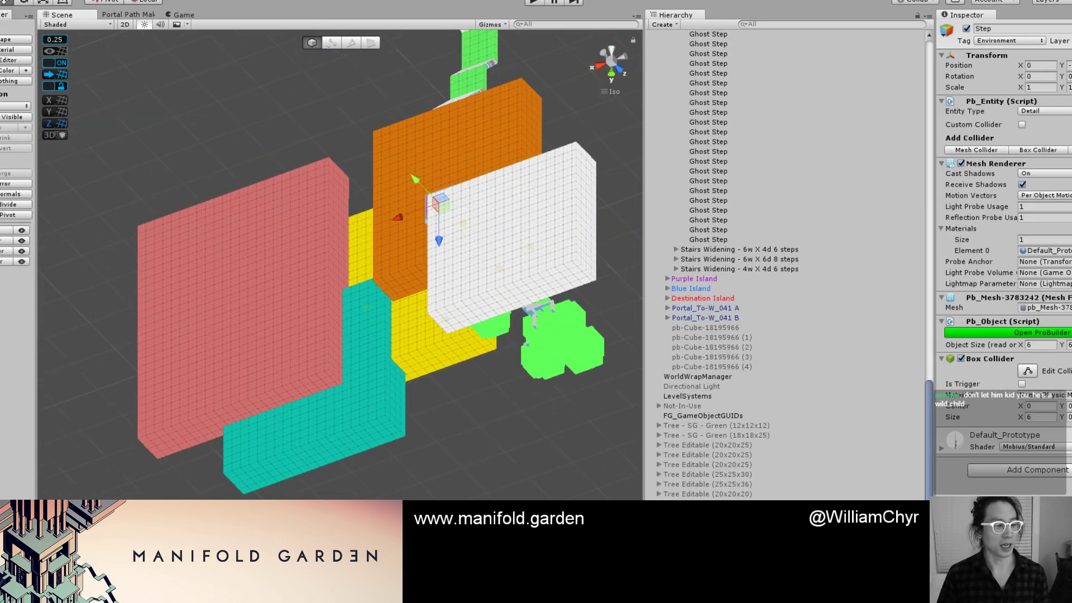
scroll(373, 394, "down", 1)
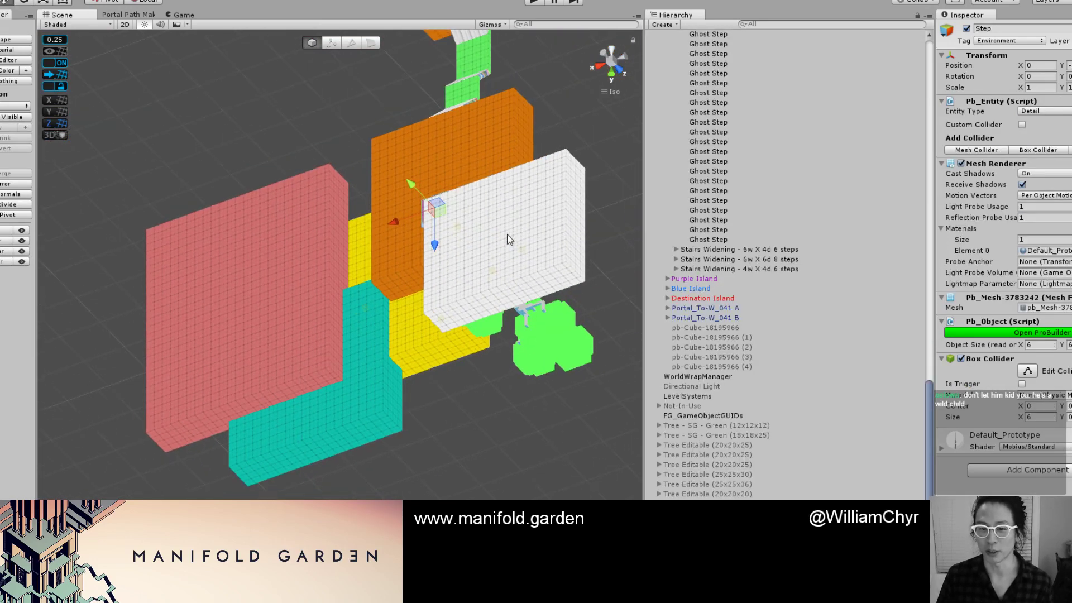
left_click_drag(507, 238, 321, 270, "alt")
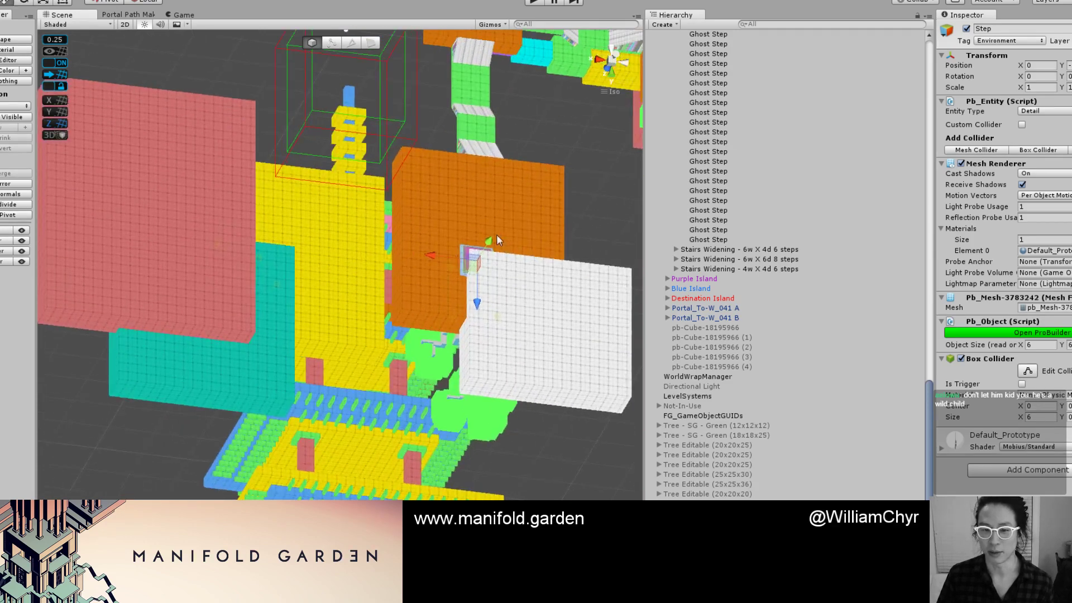
scroll(497, 234, "up", 5)
left_click(568, 230)
scroll(568, 230, "up", 1)
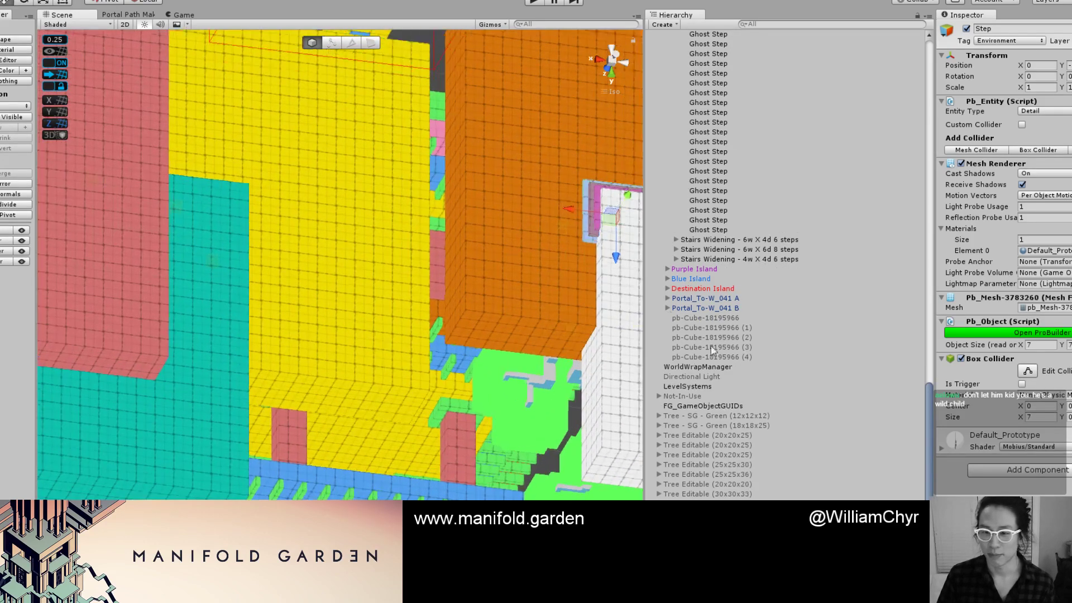
left_click(587, 229)
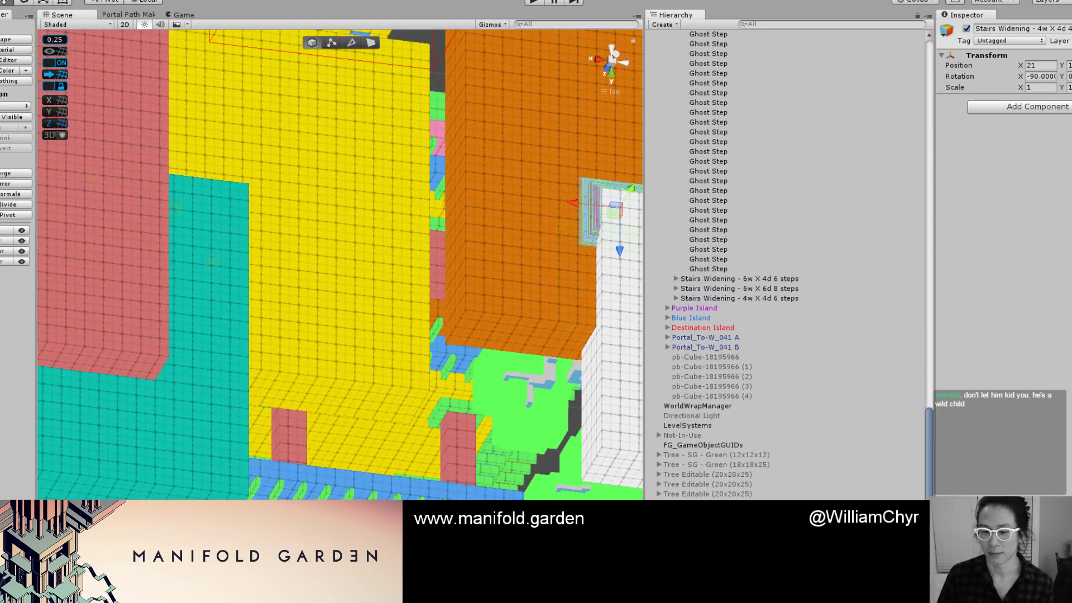
Select the teal block beside the red block and pull its long face outward to a block thickness of 10.5.
scroll(339, 377, "down", 8)
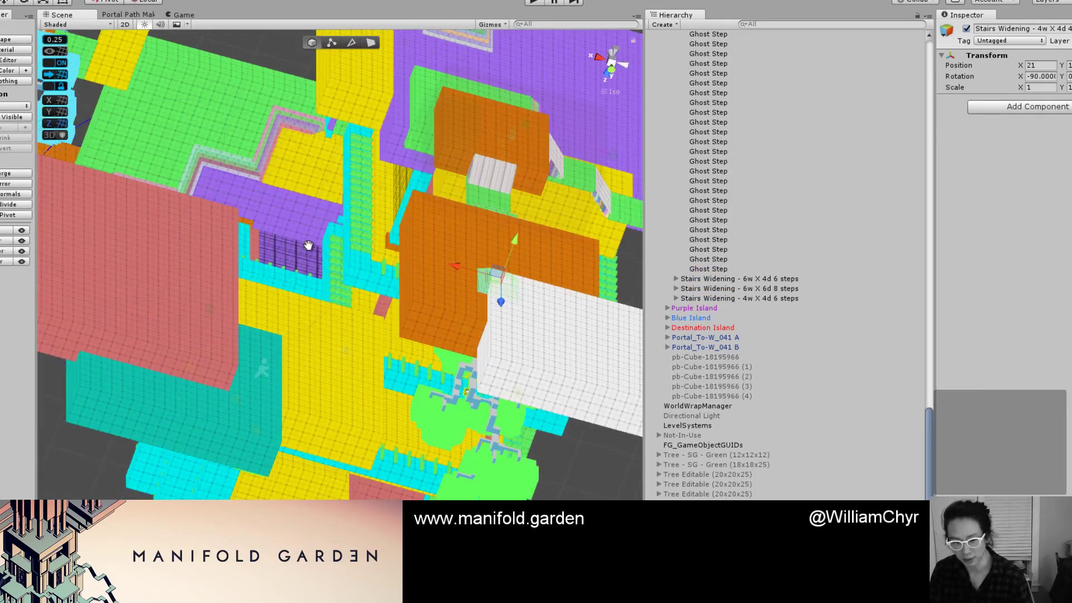
left_click_drag(301, 300, 325, 309, "alt")
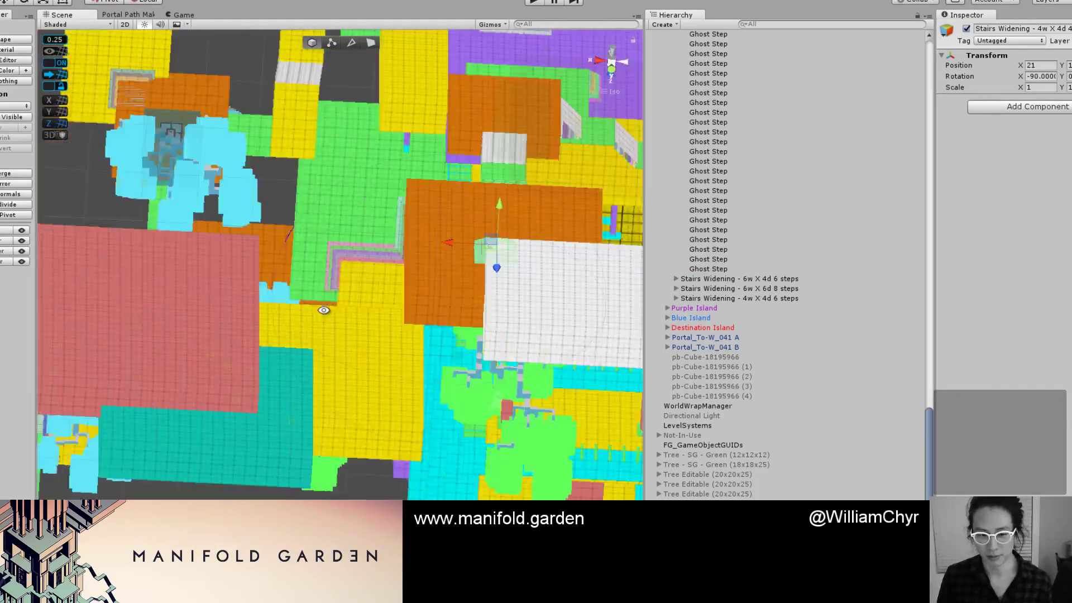
middle_click_drag(285, 360, 352, 322)
scroll(352, 321, "up", 5)
left_click_drag(374, 350, 360, 379, "alt")
left_click(360, 433)
key("f")
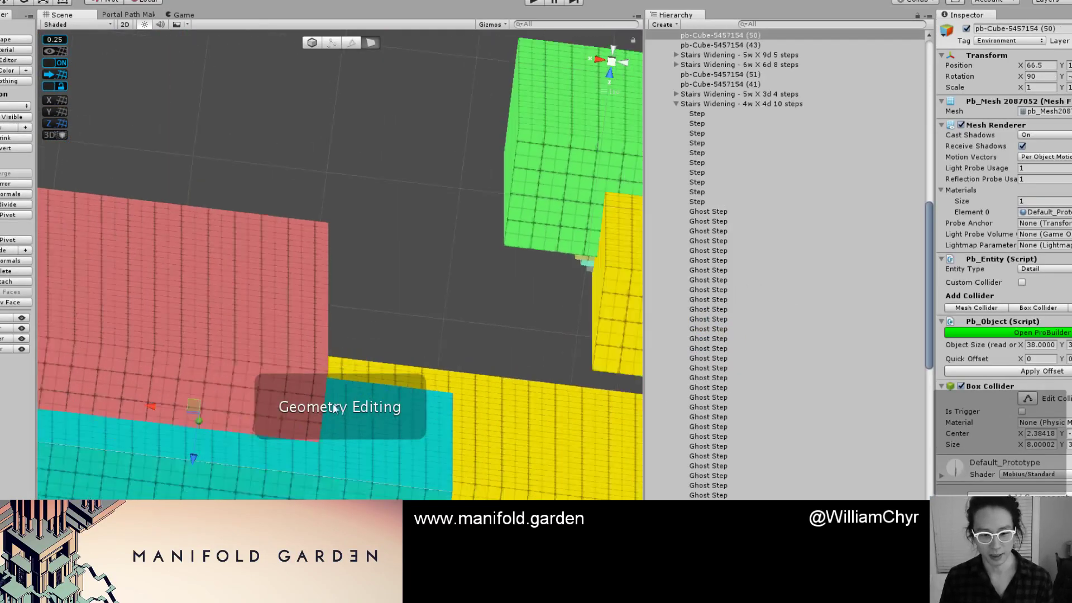
left_click_drag(361, 419, 360, 385)
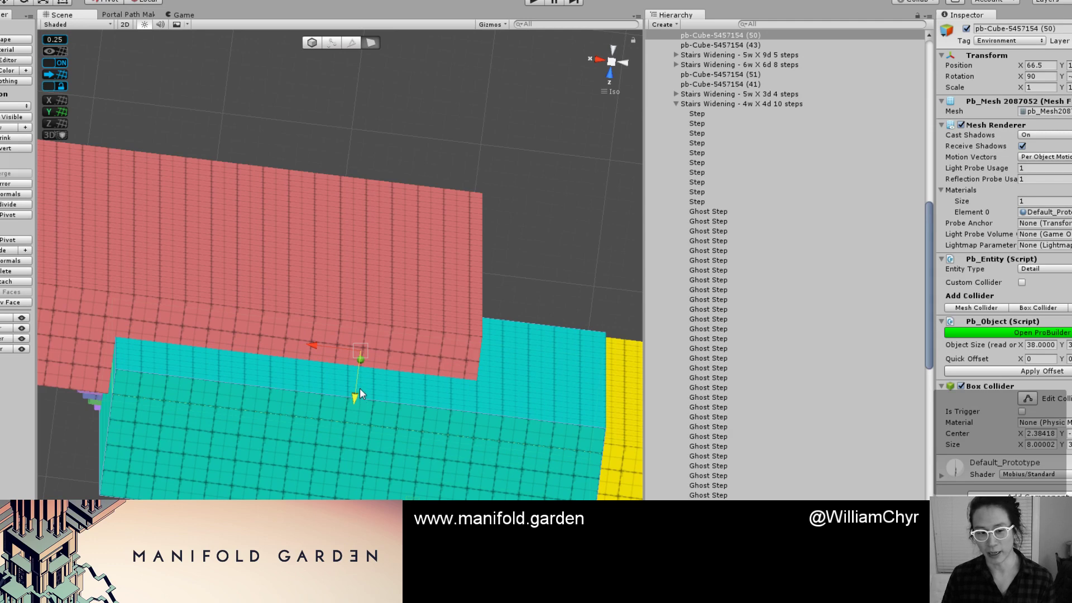
key("g")
key("h")
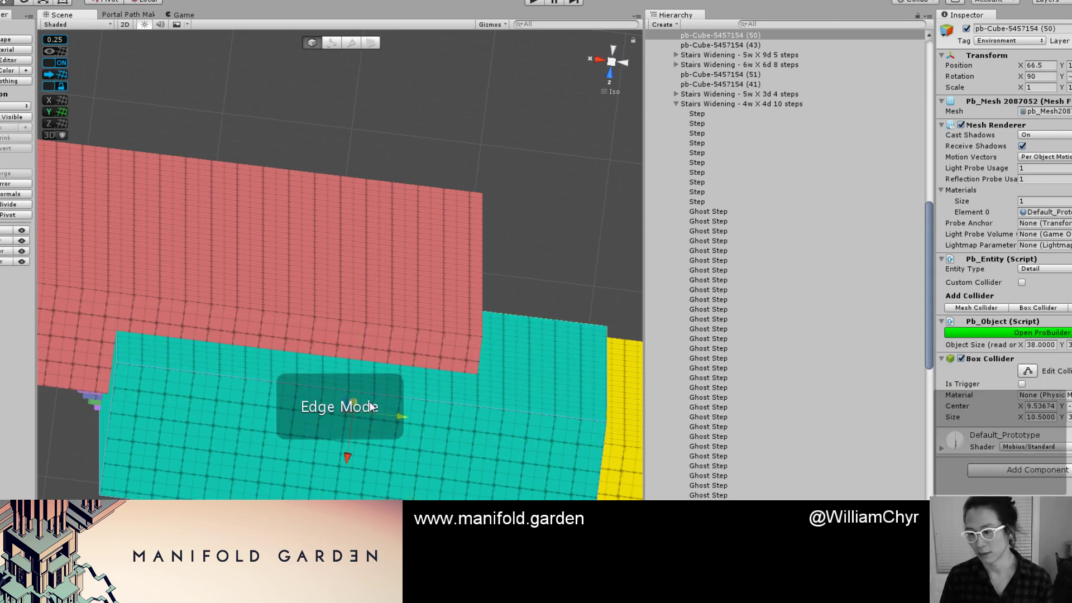
Examine the inner corner where the teal block meets the red block and the neighbouring yellow block.
scroll(360, 394, "down", 7)
mouse_move(407, 377)
left_mouse_down("alt")
mouse_move(325, 323)
mouse_move(397, 381)
left_mouse_up("alt")
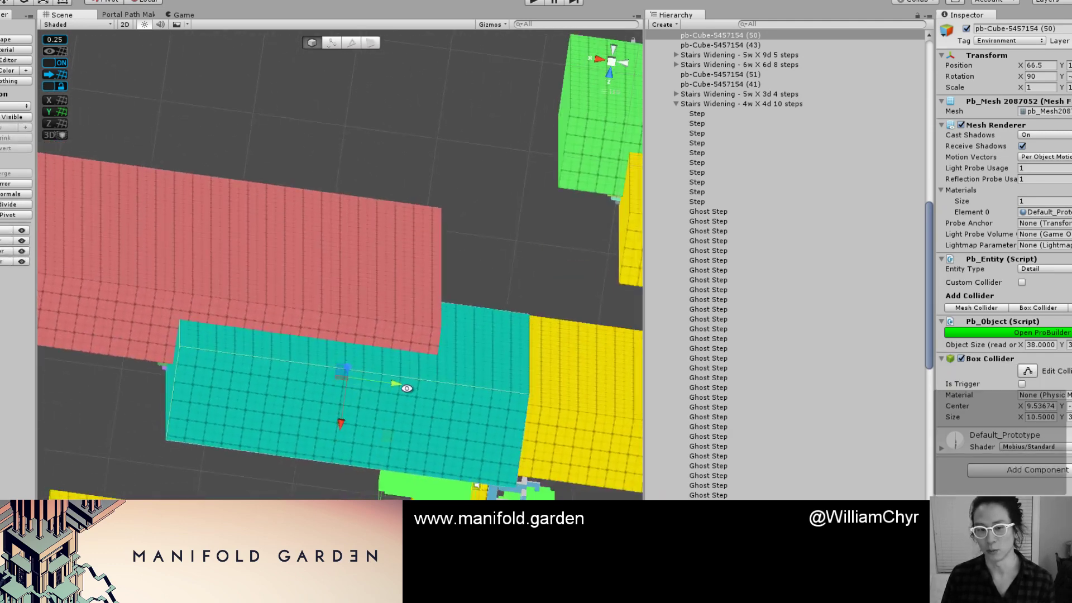
middle_click_drag(371, 371, 360, 368)
left_click_drag(406, 362, 479, 403, "alt")
middle_click_drag(400, 433, 302, 472)
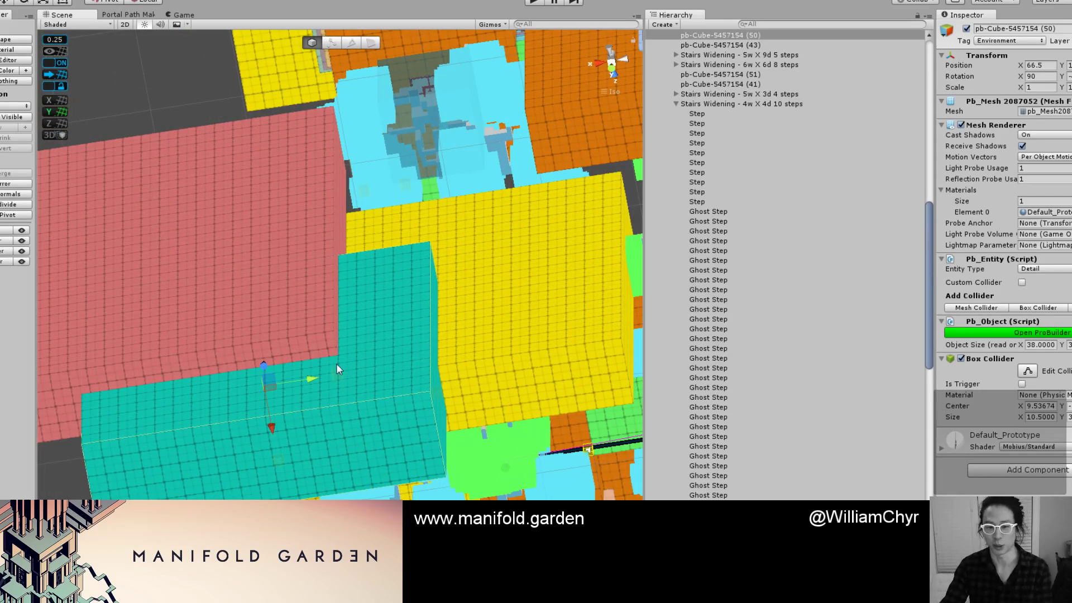
left_click_drag(337, 365, 400, 380, "alt")
scroll(401, 380, "up", 4)
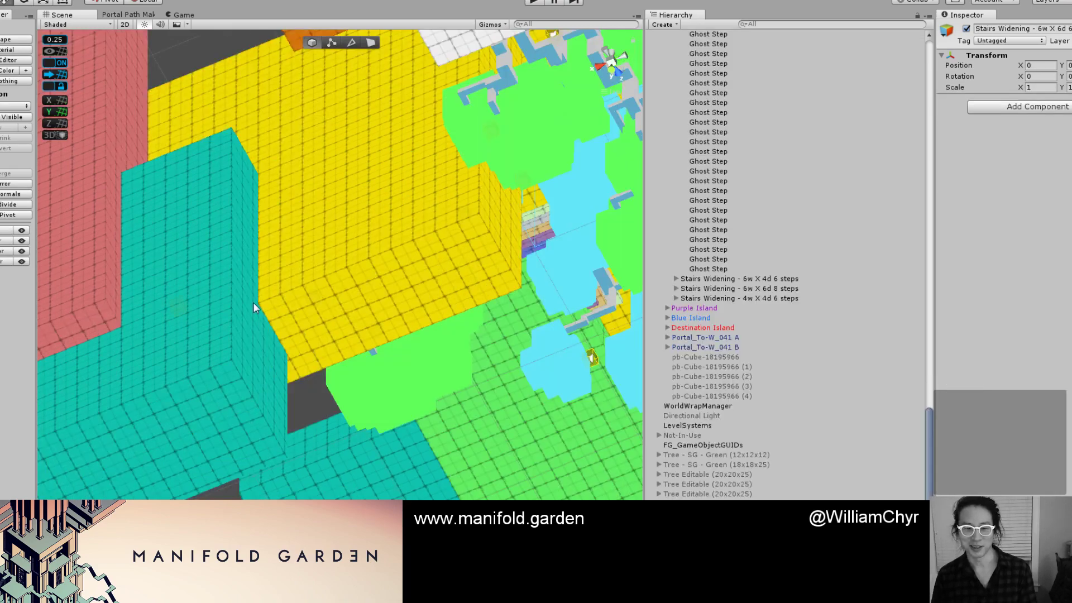
Select the new 6w X 6d widening stairs as a whole and move them to X 100, over the teal block.
key("f")
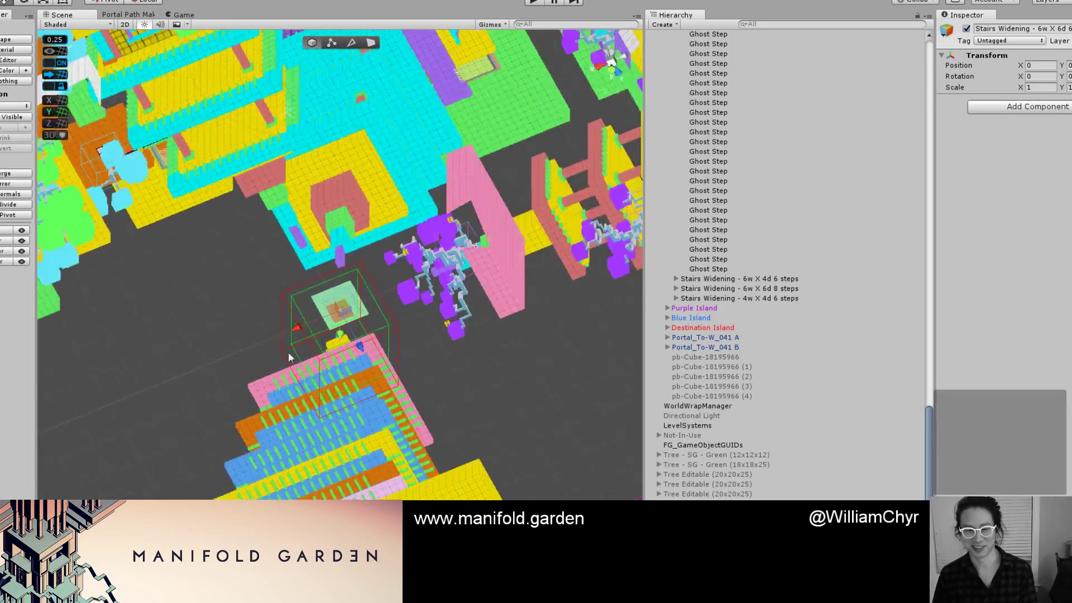
scroll(288, 352, "down", 4)
middle_click_drag(288, 351, 464, 425)
left_click_drag(464, 424, 440, 411, "alt")
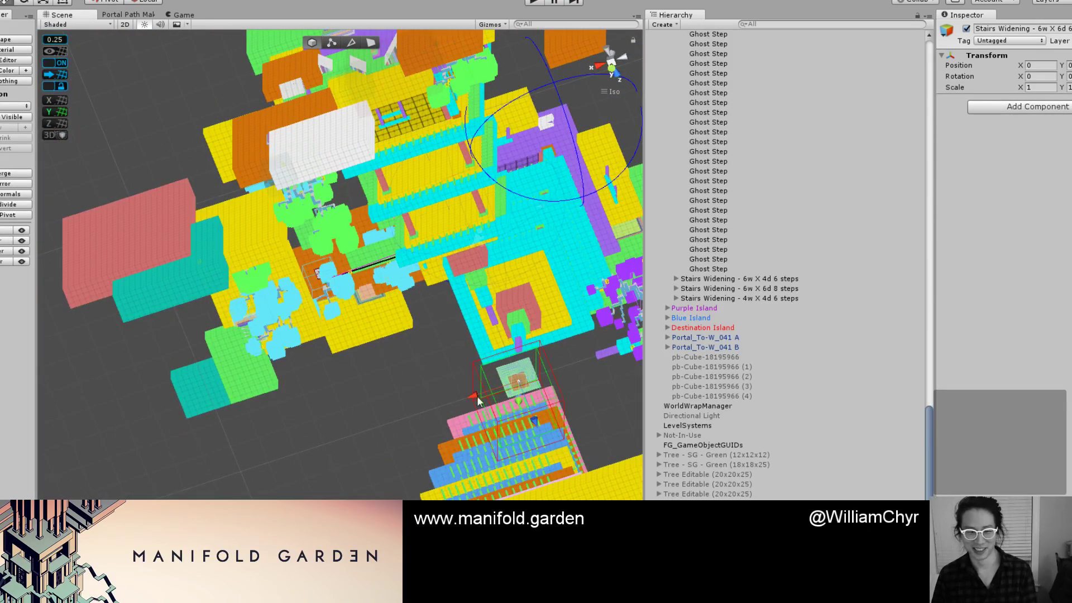
left_click(240, 467)
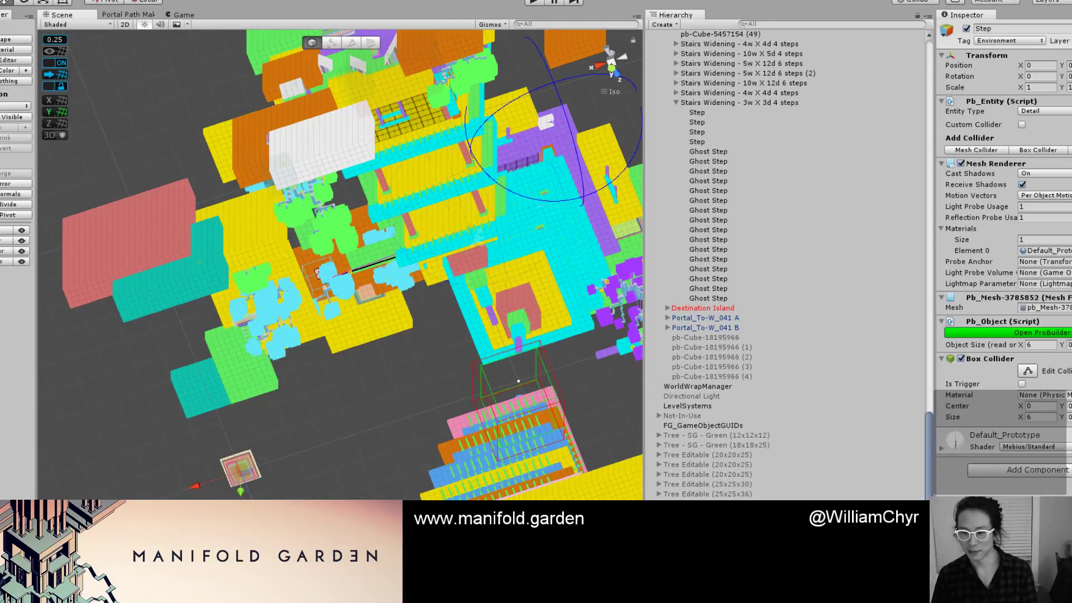
left_click(240, 469)
scroll(240, 468, "up", 1)
left_click_drag(248, 497, 199, 319)
scroll(199, 319, "up", 8)
Rotate the 6w X 6d stairs to -90 about X and snap them into the red and teal blocks' corner at X 65.
key("e")
scroll(140, 303, "down", 3)
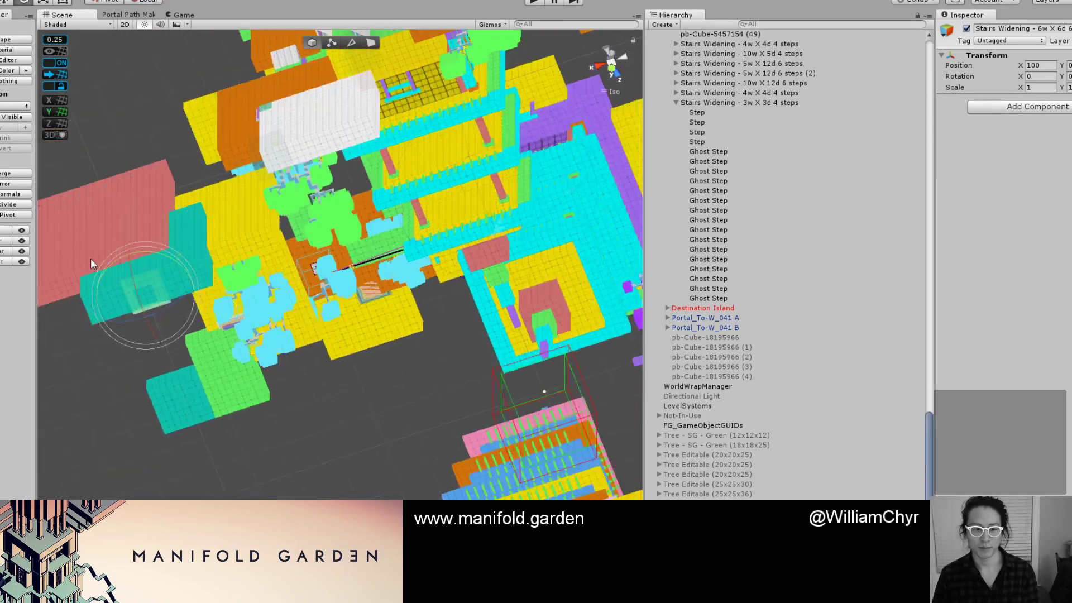
middle_click_drag(90, 258, 362, 335)
scroll(363, 334, "up", 1)
left_click_drag(363, 335, 342, 216)
key("w")
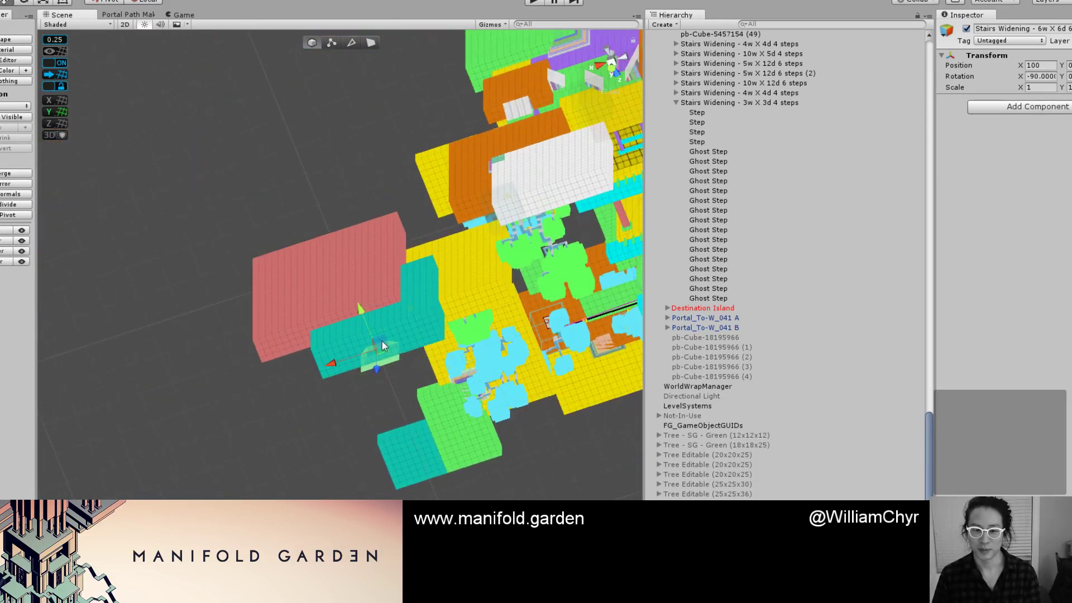
left_click_drag(390, 353, 375, 310)
scroll(393, 291, "up", 10)
key("v")
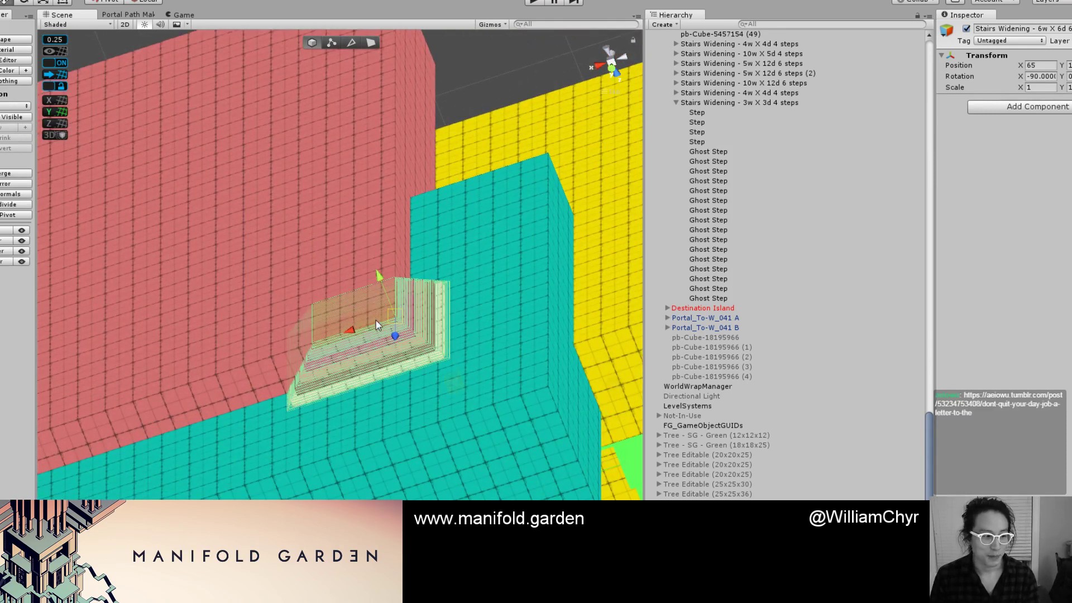
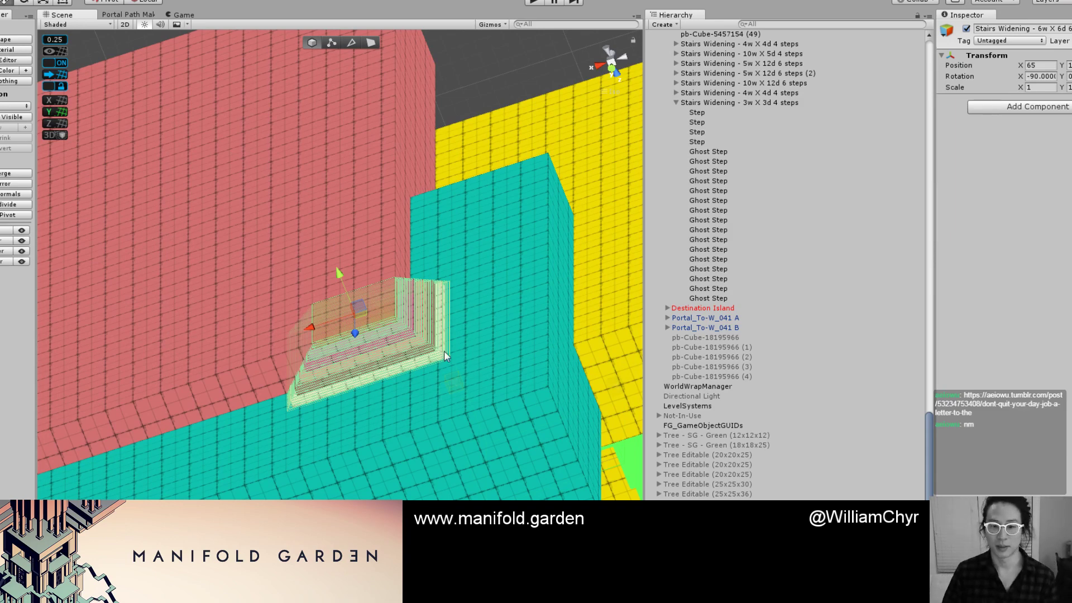
Check how the 6w X 6d stairs fit against the red and teal blocks from several angles, and clear the selection.
scroll(320, 356, "up", 4)
left_click(340, 385)
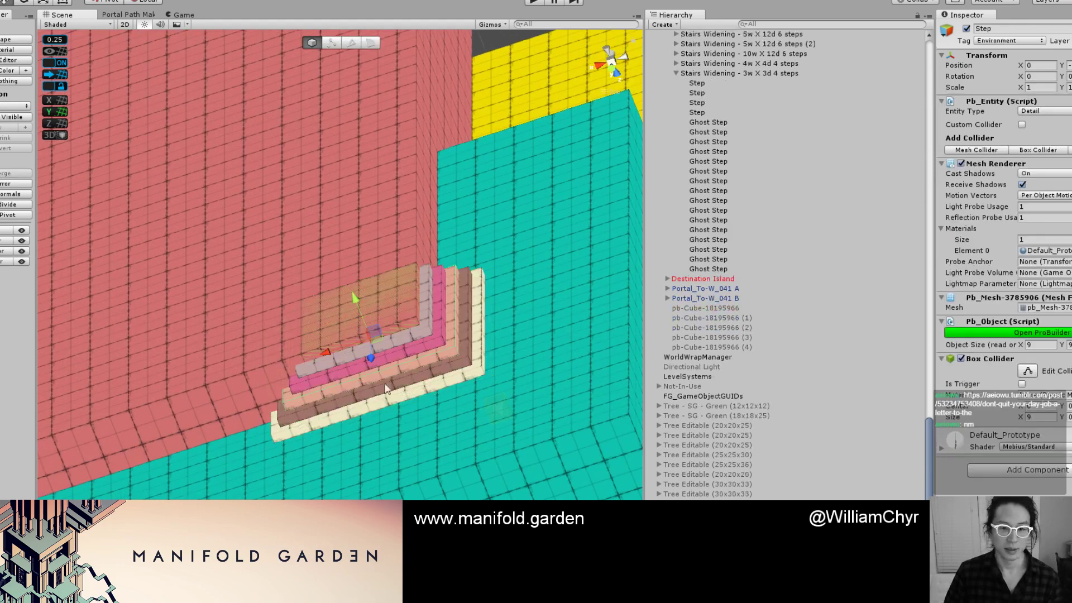
left_click(418, 319)
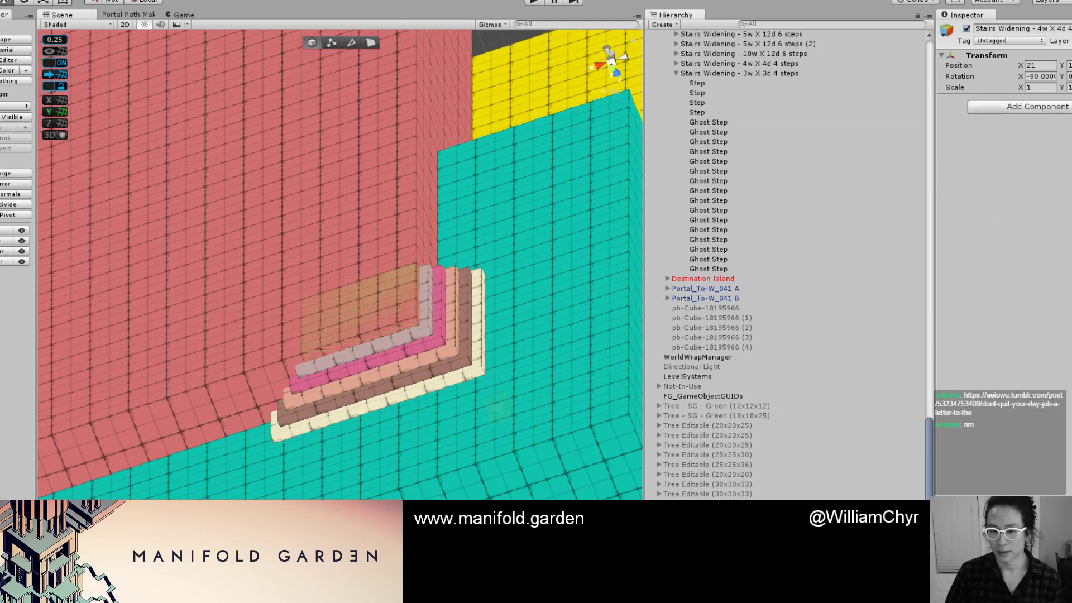
left_click(419, 357)
scroll(483, 440, "down", 3)
scroll(483, 440, "up", 3)
left_click_drag(351, 344, 325, 350, "alt")
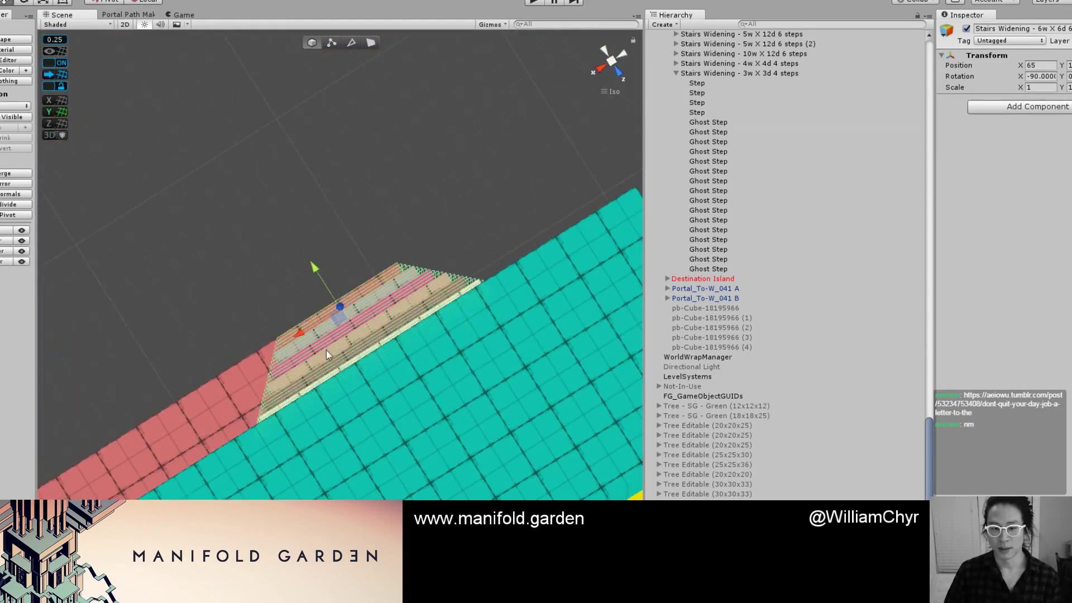
scroll(326, 350, "down", 10)
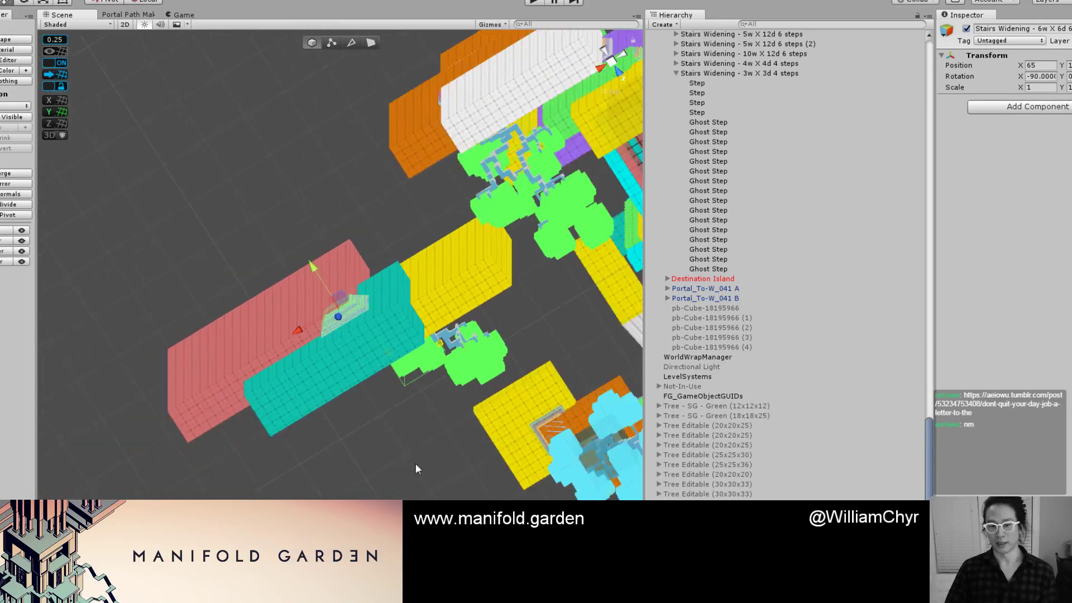
left_click(415, 463)
Survey the layout of the whole island, including the pagoda tower and its large yellow base slab.
left_click_drag(389, 415, 337, 390, "alt")
middle_click_drag(337, 385, 202, 434)
left_click_drag(335, 377, 302, 424, "alt")
scroll(204, 396, "down", 3)
middle_click_drag(204, 396, 364, 372)
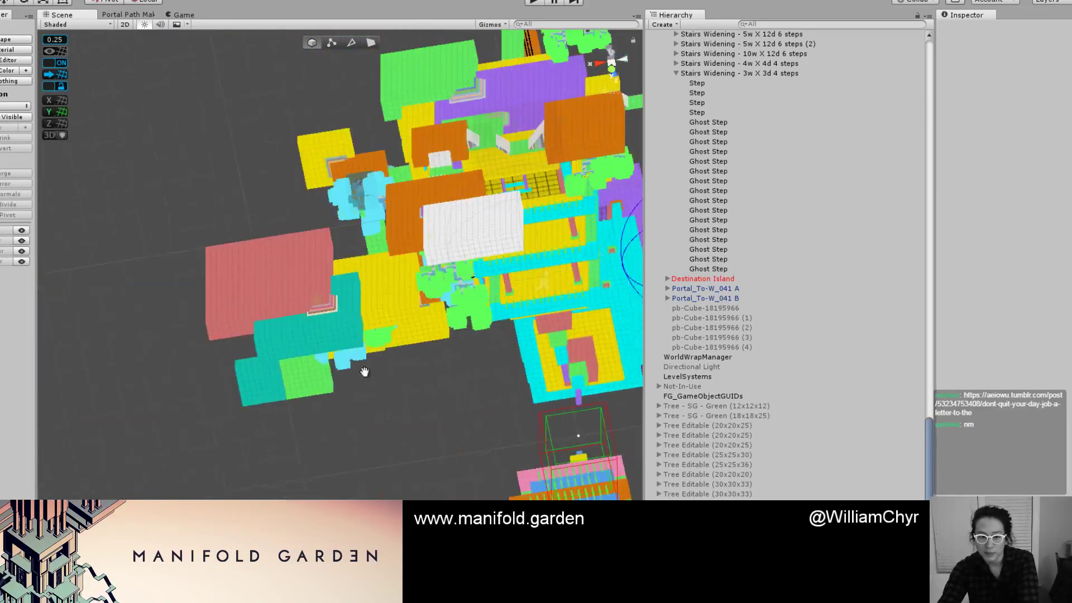
left_click_drag(364, 372, 353, 232, "alt")
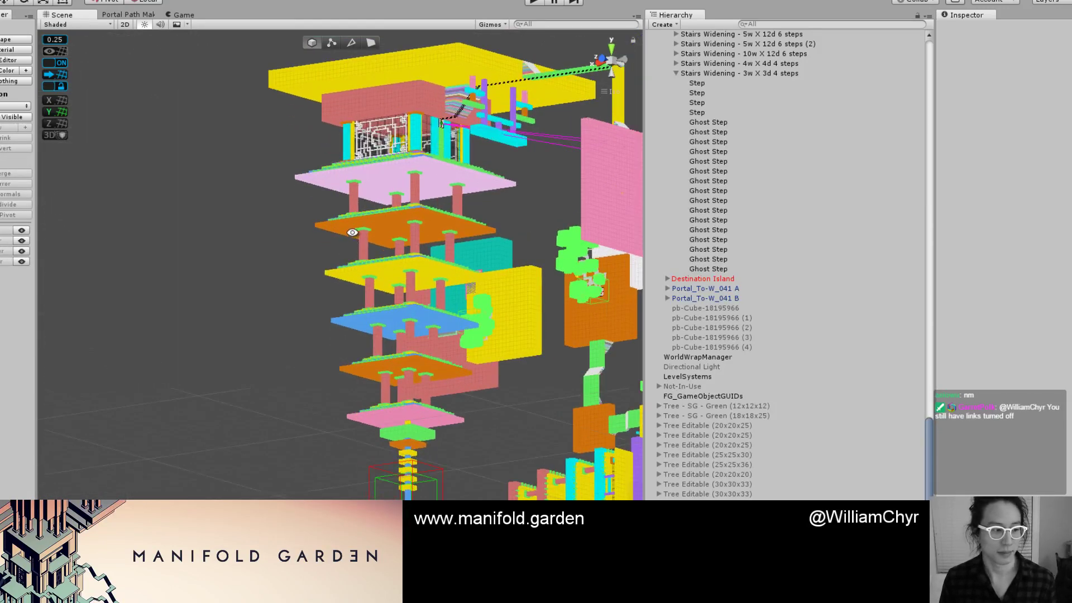
middle_click_drag(352, 232, 337, 341)
left_click_drag(337, 341, 335, 279, "alt")
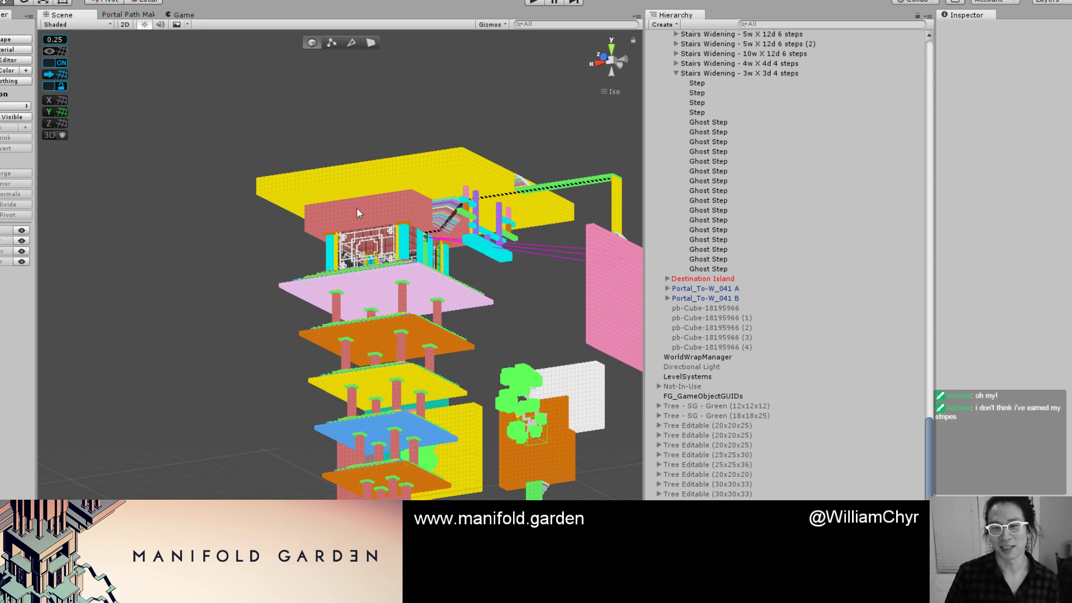
Duplicate the pagoda's large yellow Main Base slab and move the copy to X 8.75.
scroll(357, 208, "down", 3)
left_click_drag(357, 209, 426, 241, "alt")
scroll(390, 231, "up", 3)
left_click(426, 241)
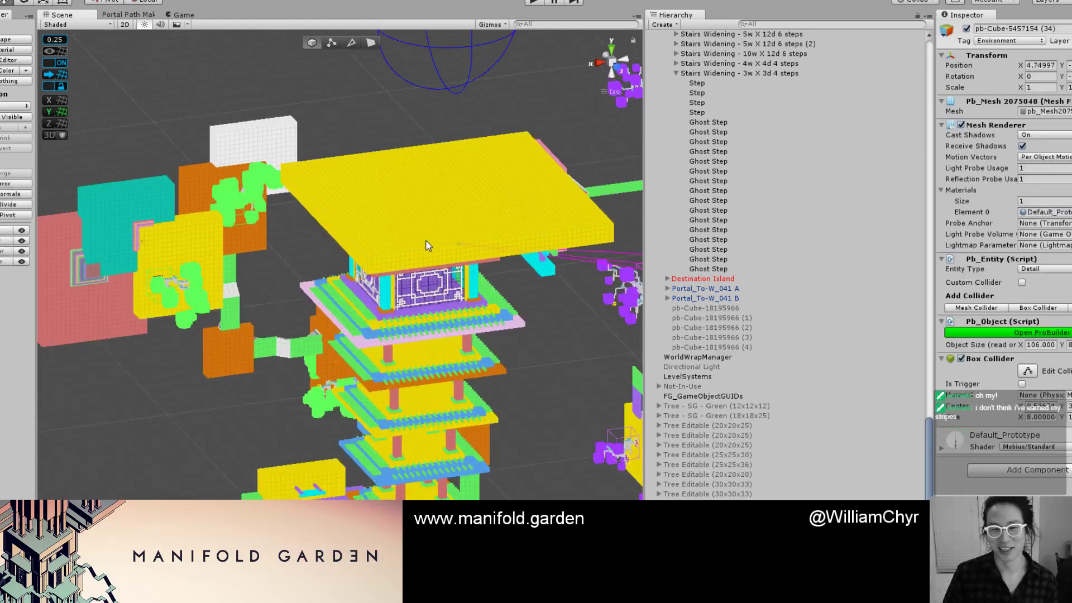
key("f")
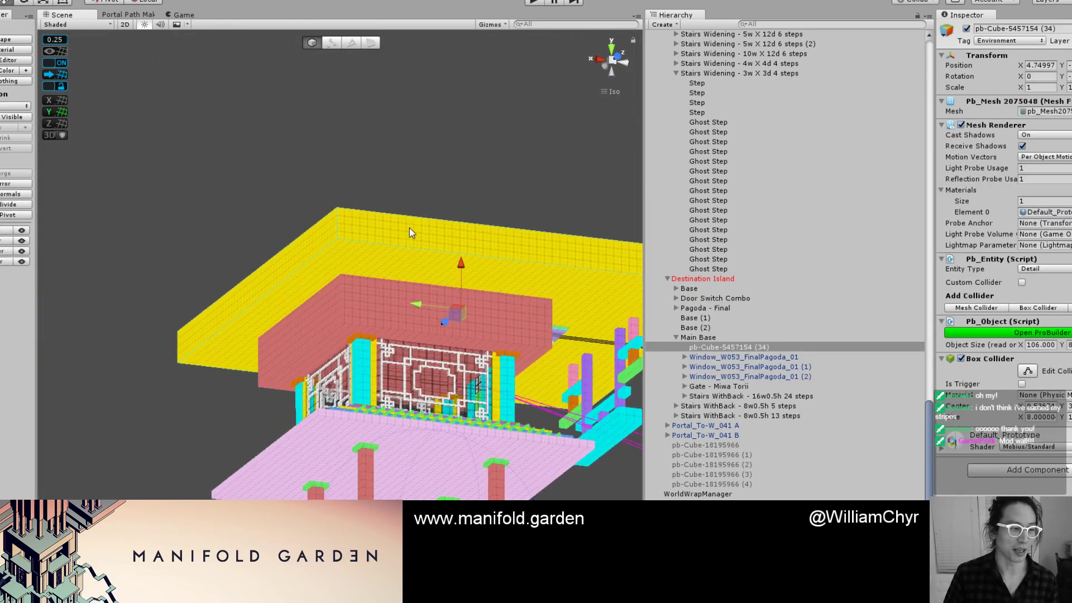
scroll(419, 235, "up", 7)
left_click_drag(442, 268, 417, 253, "alt")
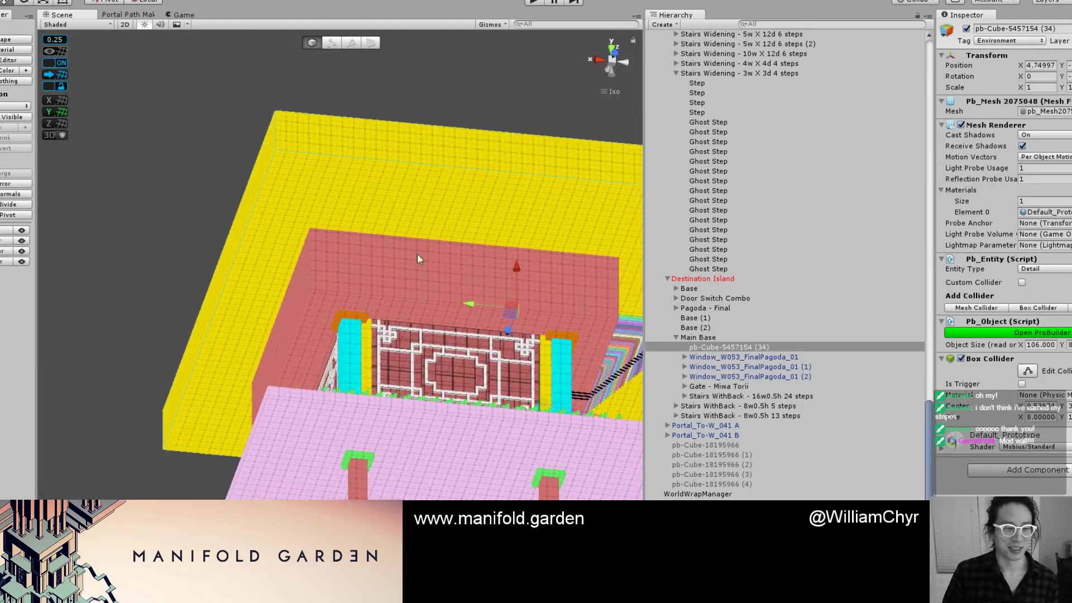
middle_click_drag(417, 253, 366, 287)
left_click_drag(367, 287, 379, 320, "alt")
key("ctrl+d")
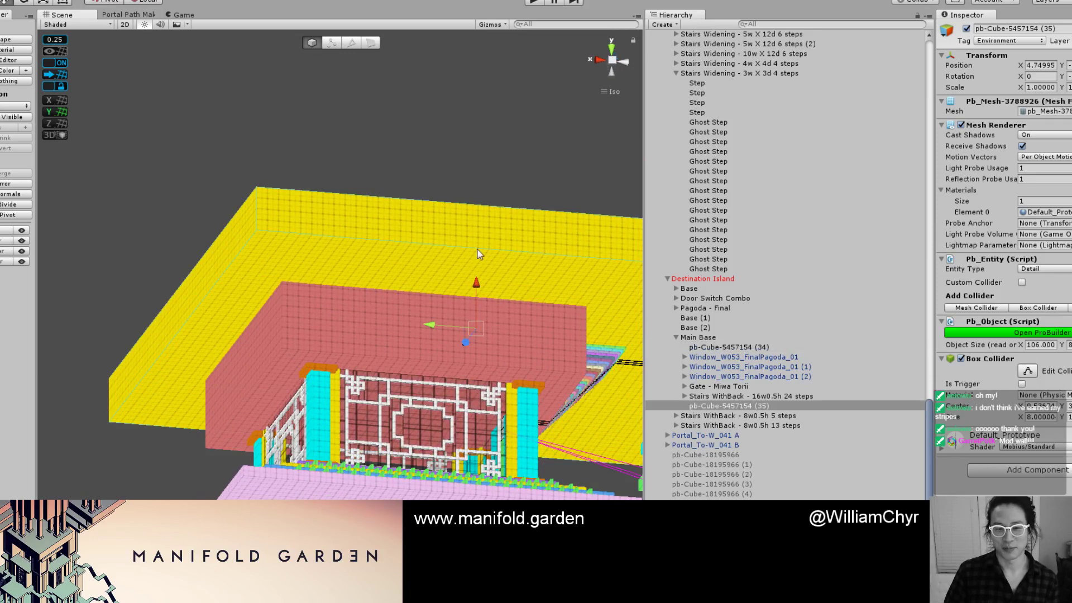
left_click_drag(477, 284, 479, 262)
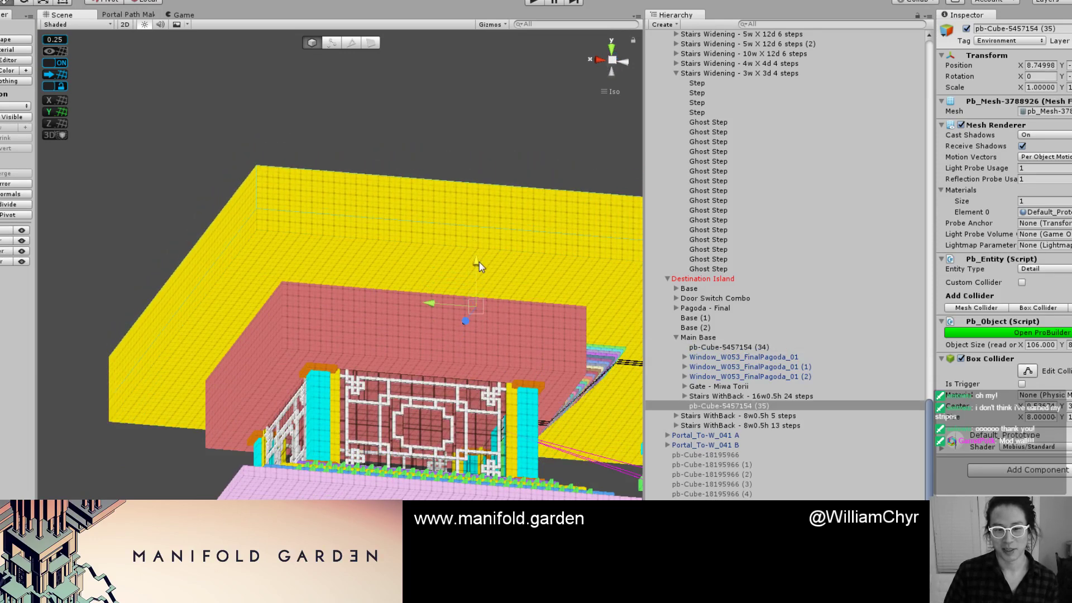
Shift the duplicated slab sideways beyond the original yellow slab's edge and colour it turquoise.
left_click_drag(433, 300, 394, 166, "alt")
left_click_drag(341, 306, 316, 259)
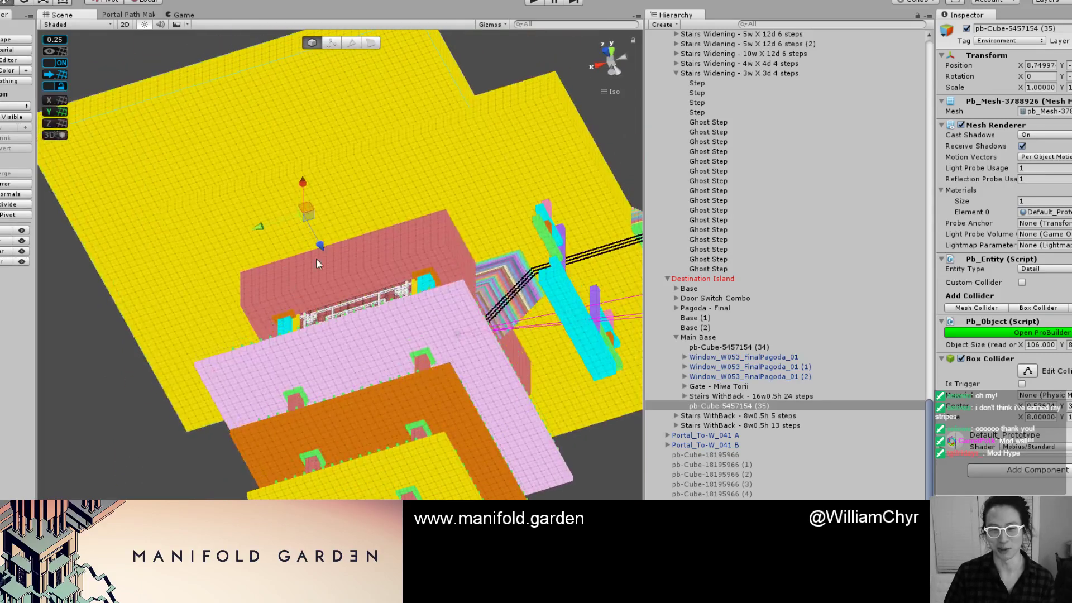
middle_click_drag(374, 141, 402, 299)
scroll(414, 248, "up", 2)
key("g")
left_click(415, 243)
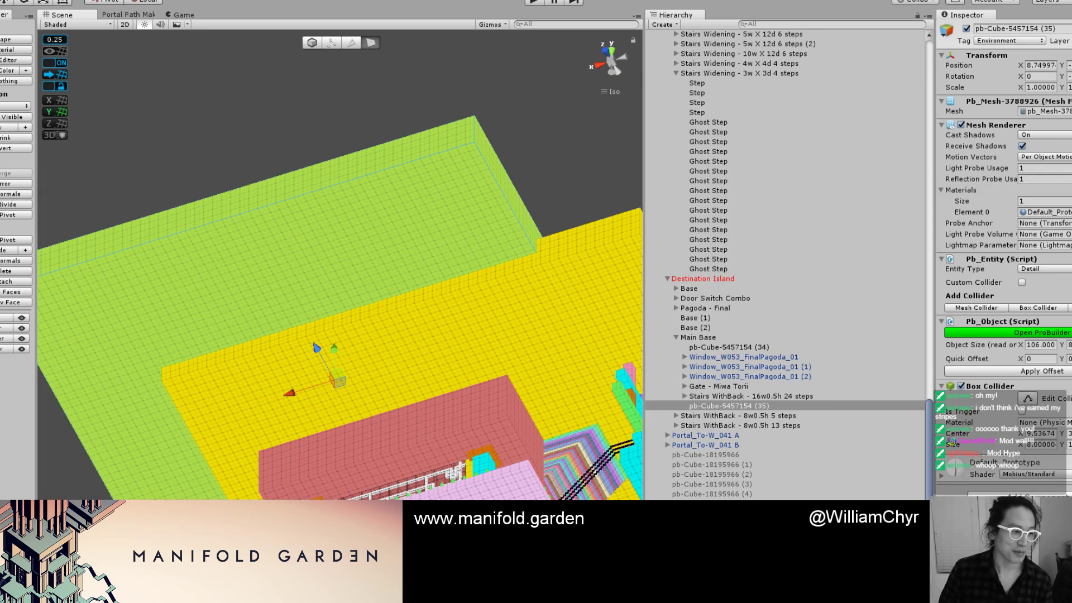
key("alt+shift+6")
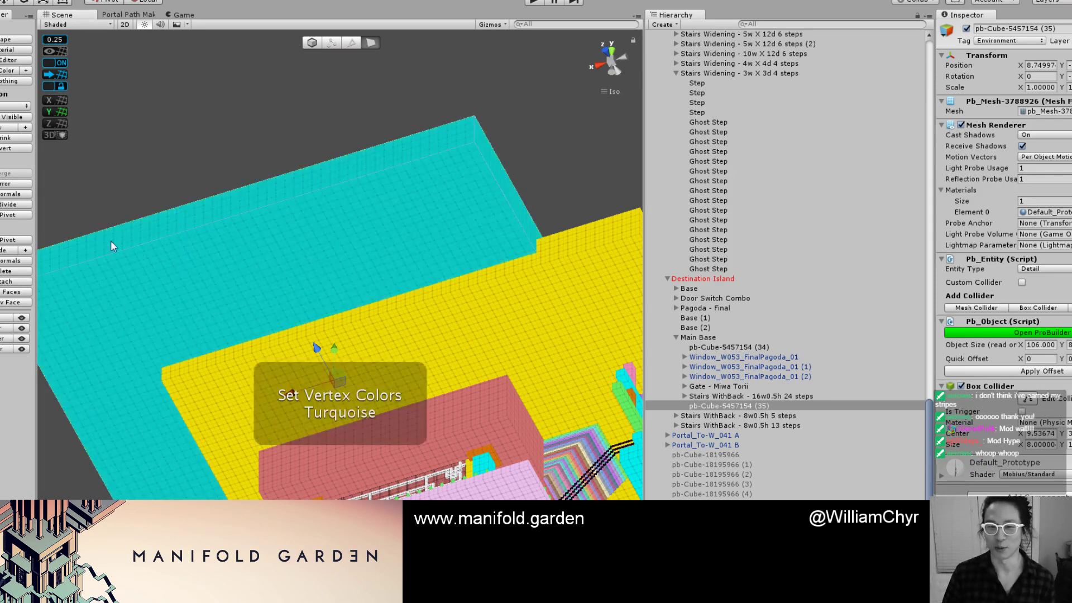
Pull in the turquoise slab's end face to shorten the slab to a length of 77.
left_click(506, 199)
scroll(483, 207, "down", 4)
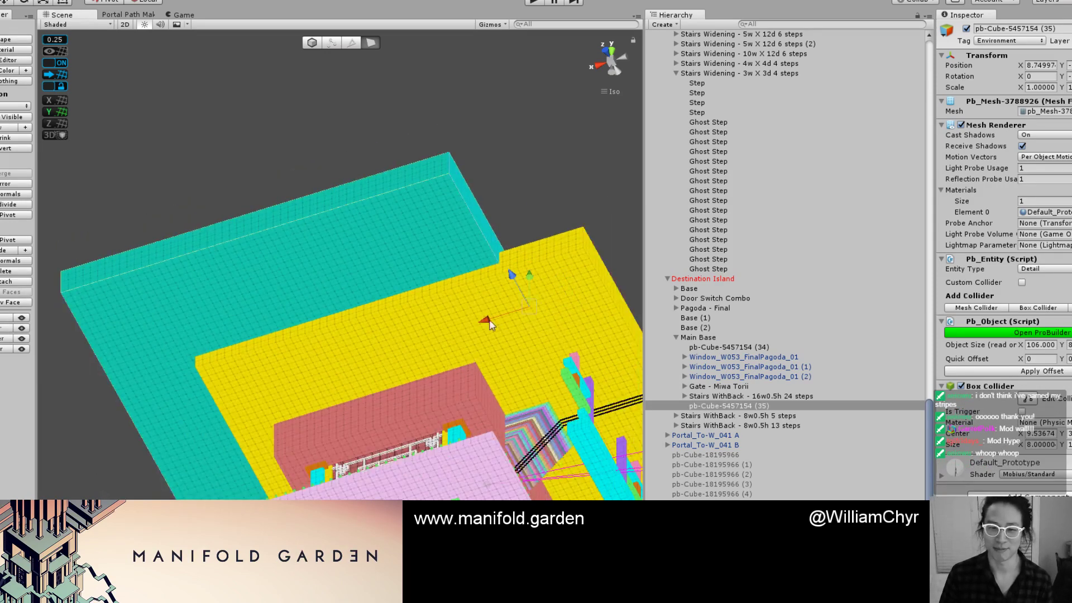
left_click_drag(488, 319, 369, 337)
Pull in the turquoise slab's side face along the yellow slab, so its corner sits closer to the yellow slab's near corner.
scroll(369, 337, "down", 8)
middle_click_drag(299, 378, 485, 227)
left_click_drag(486, 228, 435, 359, "alt")
scroll(479, 335, "up", 4)
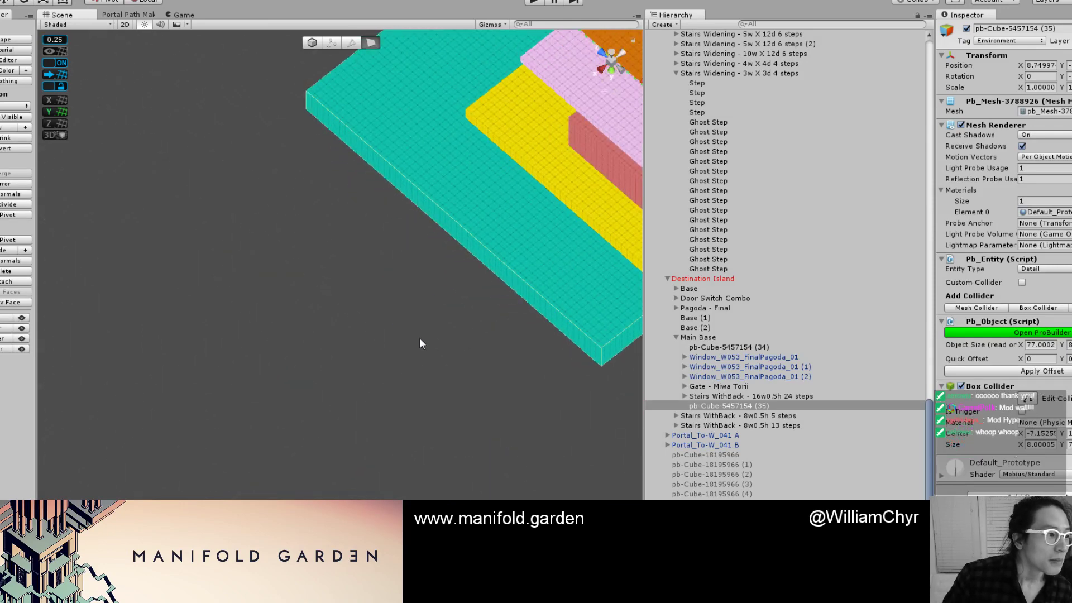
middle_click_drag(283, 297, 137, 406)
left_click_drag(137, 406, 254, 291, "alt")
scroll(254, 292, "up", 5)
left_click(569, 403)
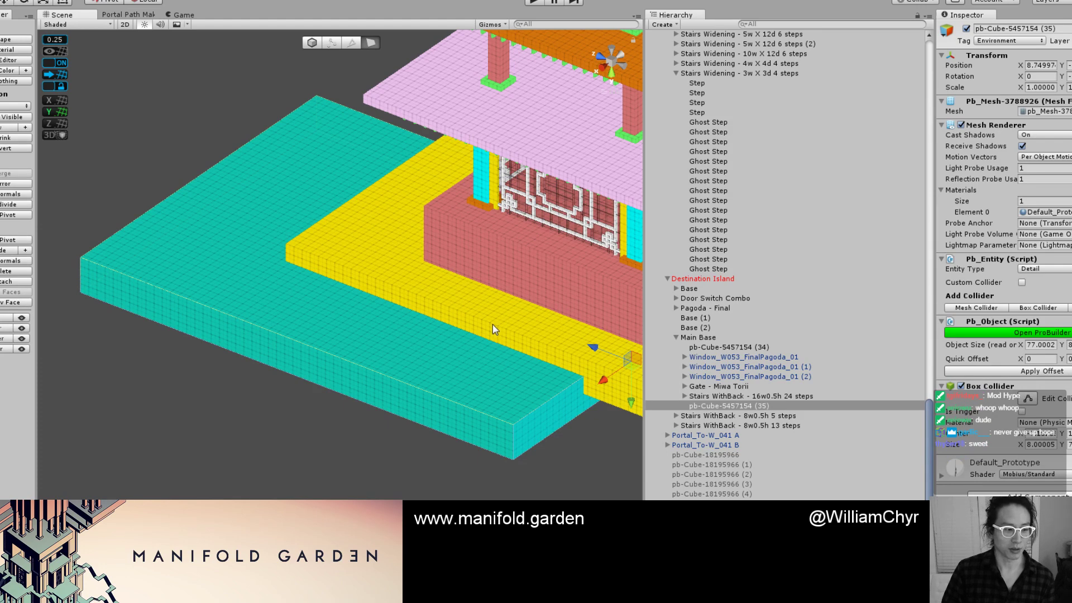
scroll(494, 324, "down", 2)
left_click_drag(472, 320, 381, 275)
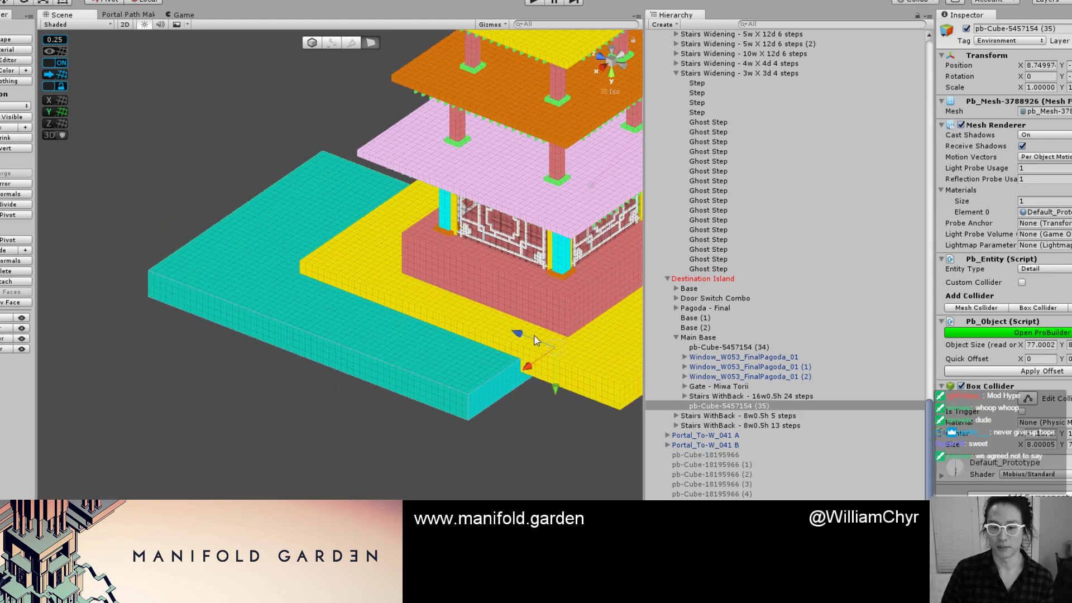
left_click_drag(520, 333, 378, 283)
Leave face editing and centre the turquoise slab's pivot.
key("g")
scroll(371, 369, "up", 3)
key("k")
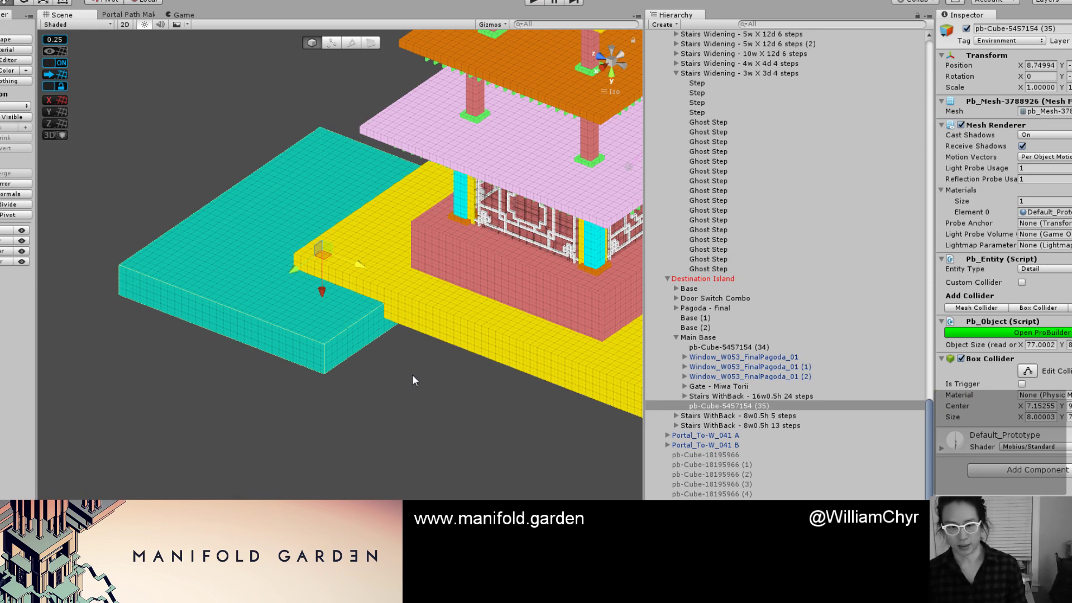
Return the turquoise slab to object editing and recentre its pivot within the slab.
left_click_drag(383, 259, 327, 264, "alt")
key("g")
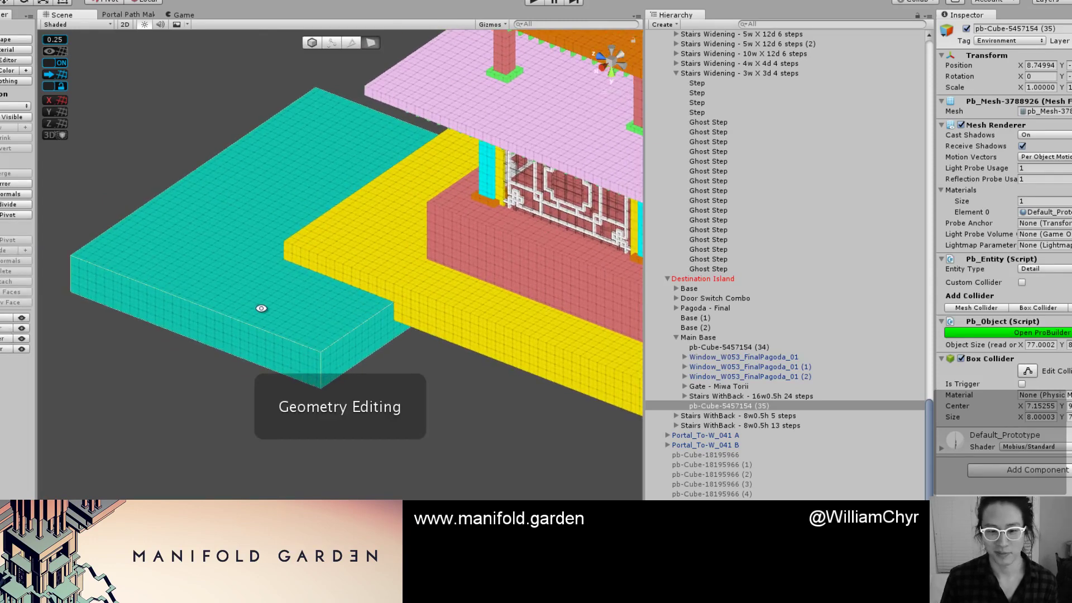
left_click_drag(258, 306, 328, 309, "alt")
key("g")
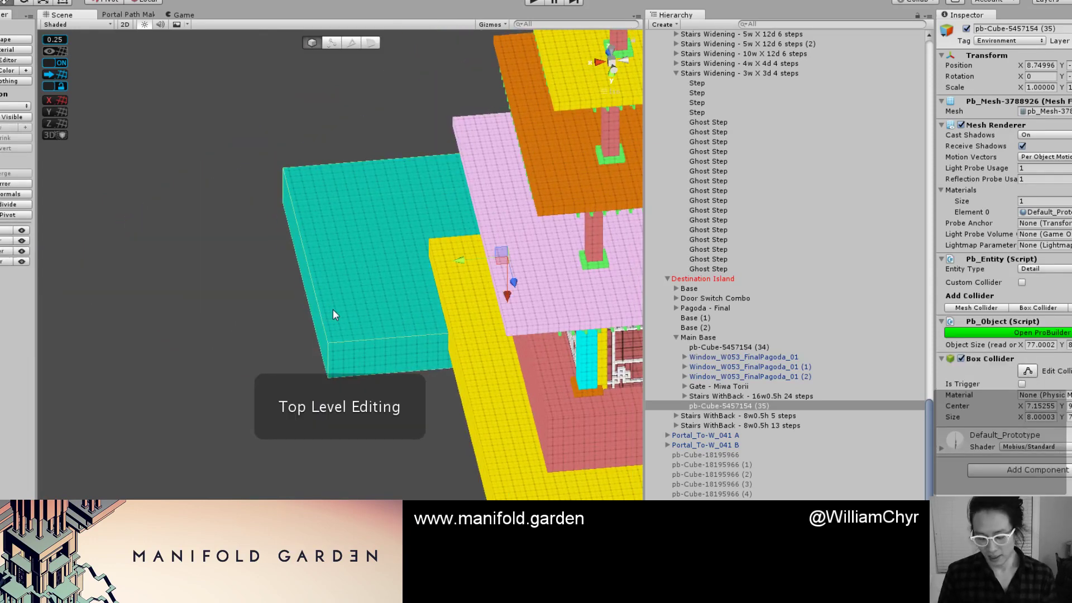
key("ctrl+j")
Examine from several sides and from below how the turquoise slab meets the yellow slab of the pagoda base.
scroll(483, 280, "down", 2)
left_click_drag(483, 280, 314, 271, "alt")
left_click_drag(388, 286, 253, 304, "alt")
middle_click_drag(253, 303, 351, 319)
scroll(351, 319, "up", 1)
mouse_move(370, 324)
left_mouse_down()
mouse_move(478, 325)
mouse_move(365, 325)
left_mouse_up()
scroll(365, 329, "down", 10)
left_click_drag(402, 456, 327, 324, "alt")
scroll(351, 401, "up", 8)
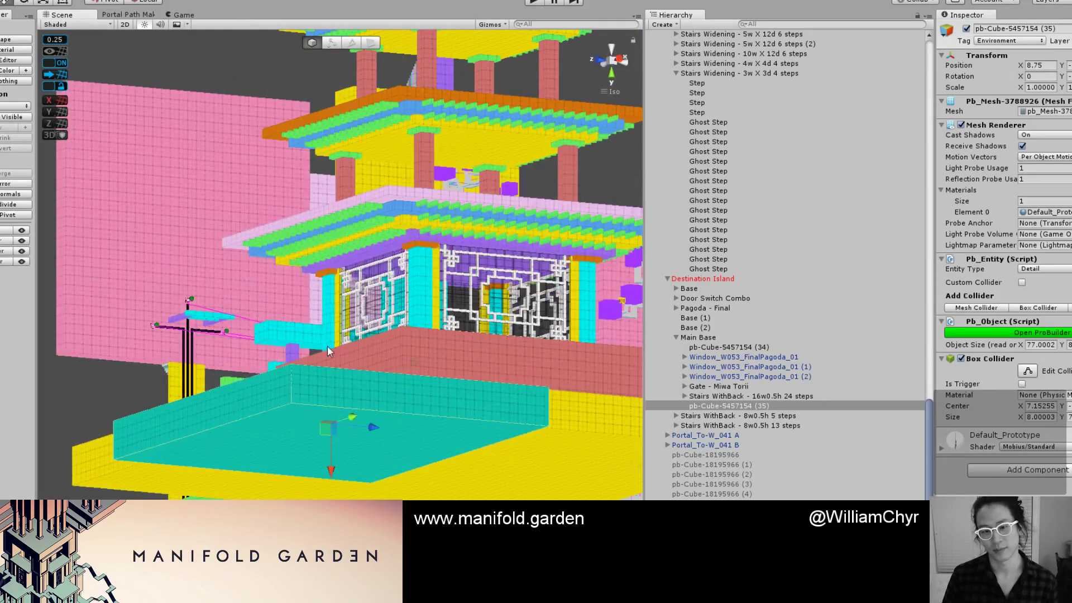
middle_click_drag(352, 402, 436, 316)
scroll(422, 261, "down", 10)
left_click_drag(435, 317, 356, 346, "alt")
left_click(467, 267)
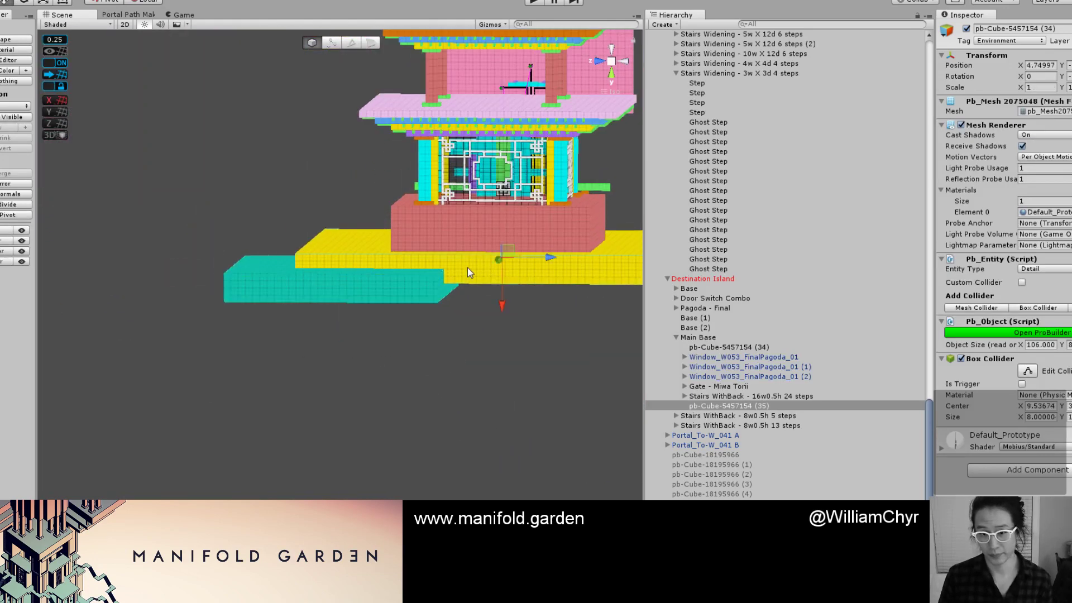
scroll(574, 249, "down", 10)
left_click_drag(574, 249, 203, 299, "alt")
middle_click_drag(204, 299, 487, 288)
left_click_drag(488, 288, 373, 286, "alt")
middle_click_drag(476, 274, 375, 299)
scroll(376, 299, "up", 3)
middle_click_drag(491, 304, 337, 288)
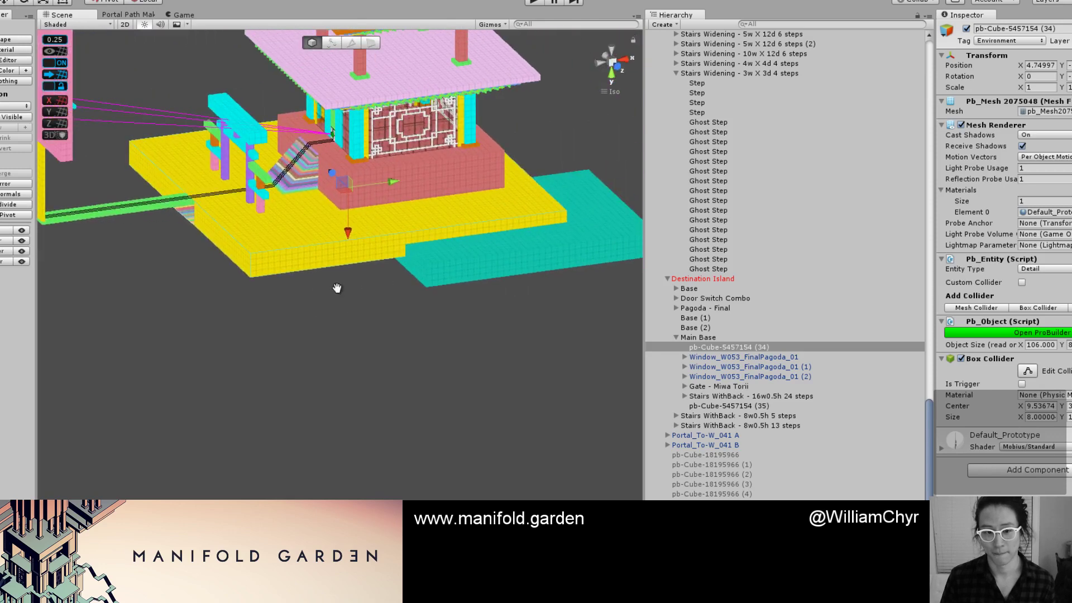
Slide the turquoise slab outward along the yellow slab's side and raise it to a Position X of -0.25.
left_click(444, 262)
key("f")
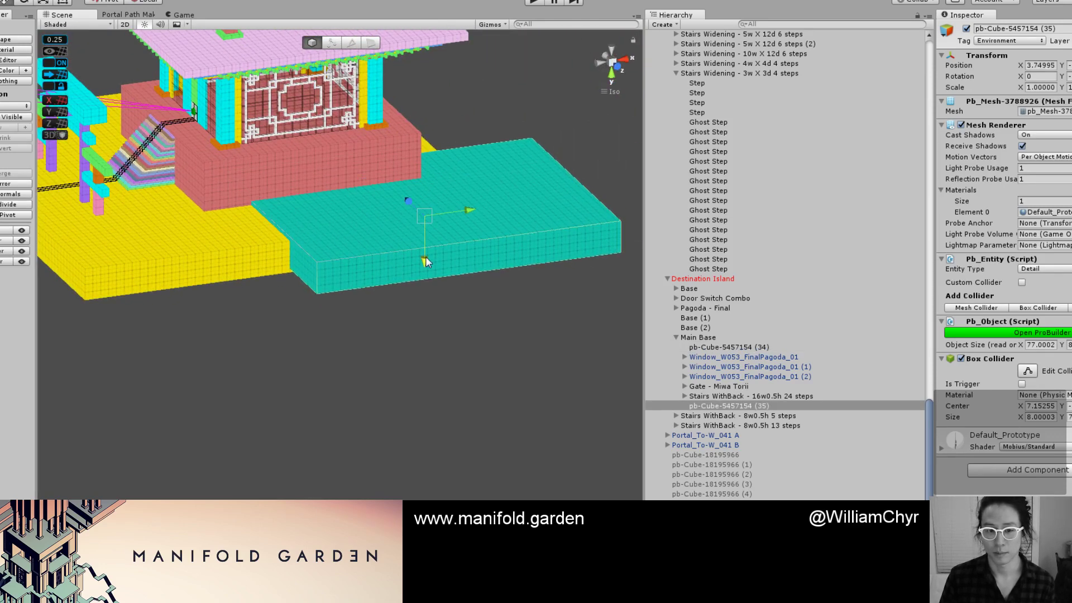
left_click_drag(455, 206, 642, 183)
middle_click_drag(400, 237, 193, 256)
left_click_drag(241, 251, 185, 248, "alt")
middle_click_drag(364, 201, 394, 221)
scroll(394, 221, "up", 5)
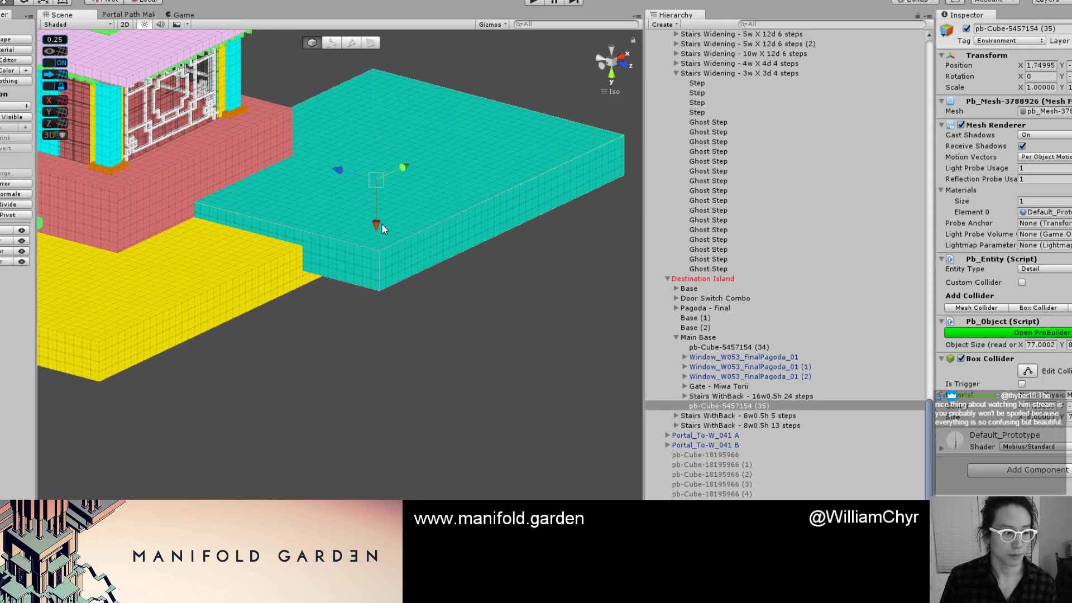
left_click_drag(381, 223, 380, 215)
Pull in the raised turquoise slab's outer end face to shorten the slab to a length of 58, and leave face editing.
middle_click_drag(394, 228, 318, 283)
left_click_drag(319, 283, 413, 282, "alt")
key("f")
middle_click_drag(394, 360, 318, 311)
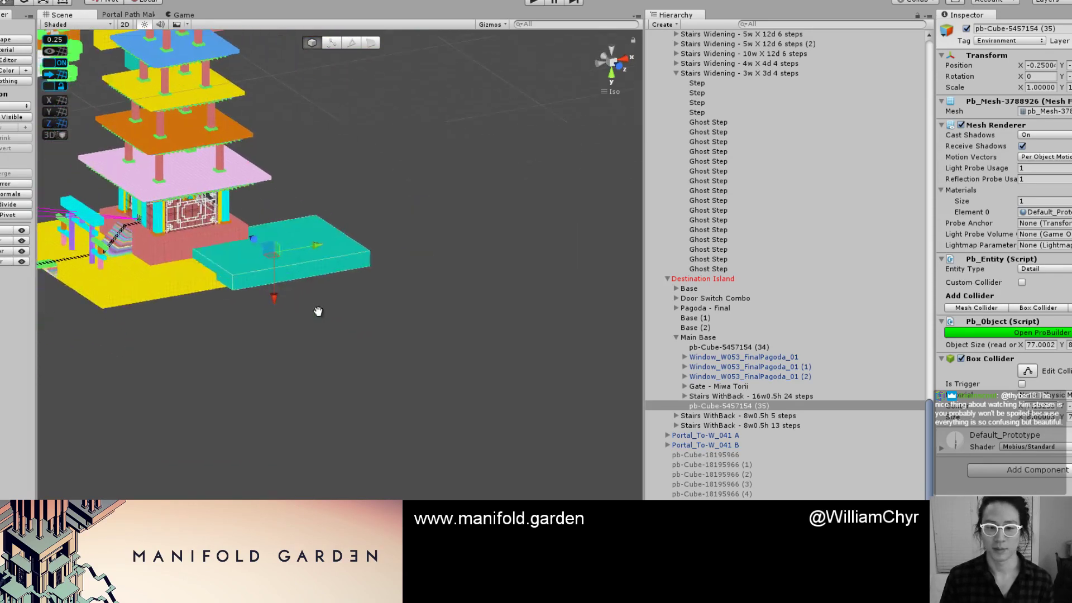
left_click_drag(327, 285, 407, 273, "alt")
scroll(397, 257, "up", 4)
key("g")
left_click(383, 195)
middle_click_drag(384, 196, 384, 185)
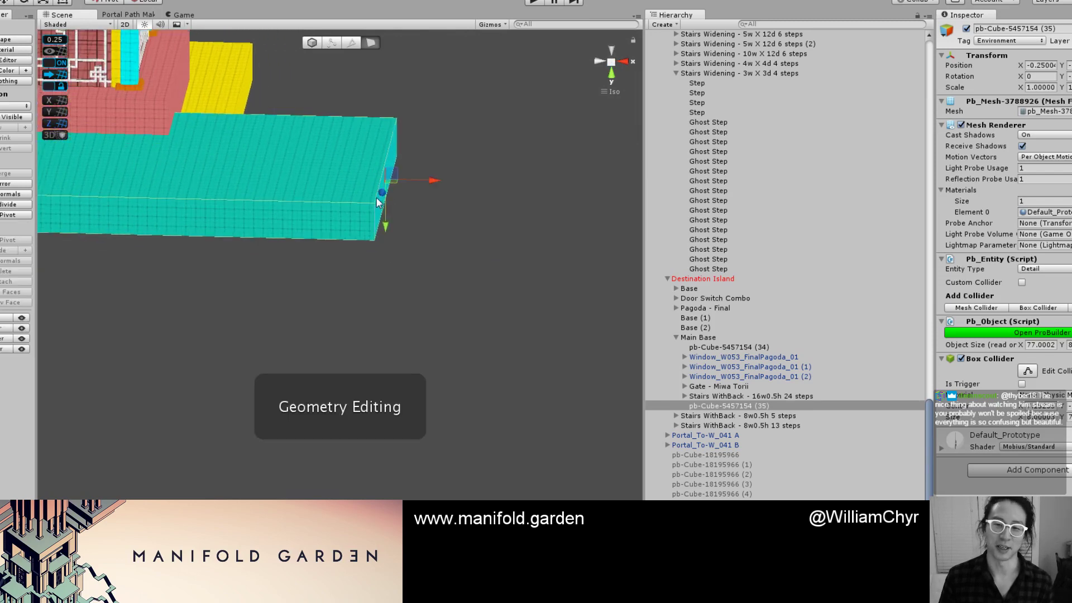
scroll(391, 184, "up", 5)
left_click_drag(431, 156, 322, 152)
key("g")
key("h")
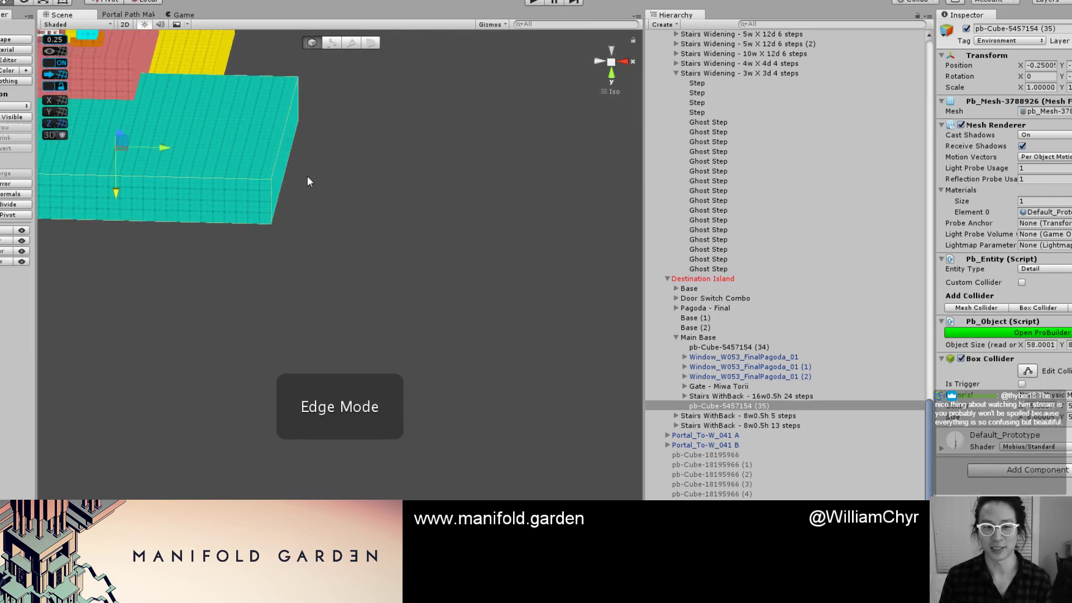
Duplicate the turquoise slab, slide the copy toward the yellow slab's gate end, and lower it to a Position X of 9.75.
scroll(306, 176, "down", 8)
middle_click_drag(276, 198, 478, 256)
left_click_drag(478, 256, 312, 239, "alt")
scroll(312, 239, "up", 3)
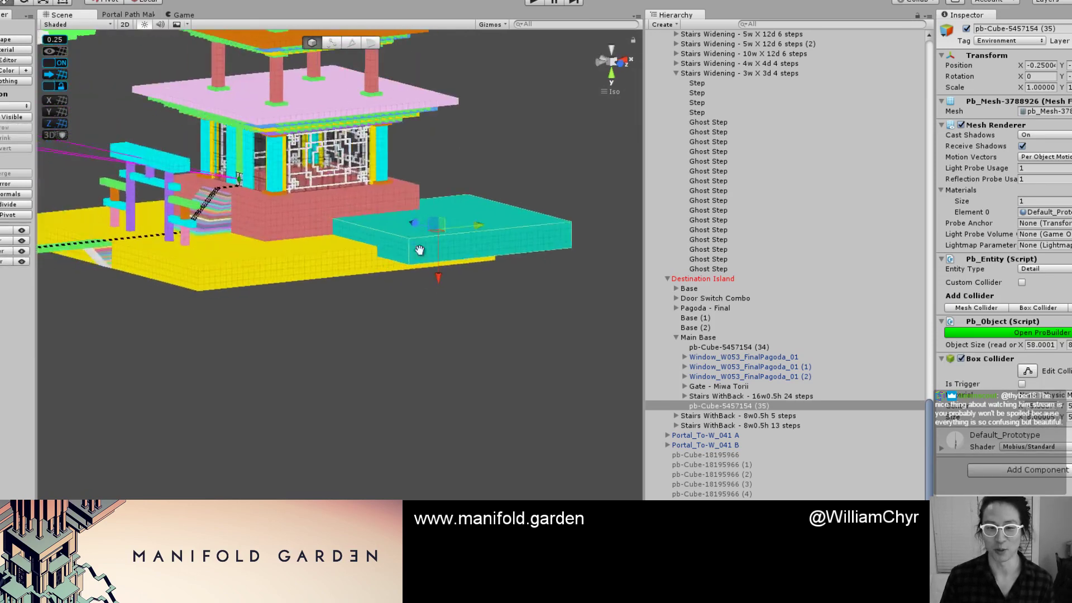
key("ctrl+d")
left_click_drag(433, 218, 192, 257)
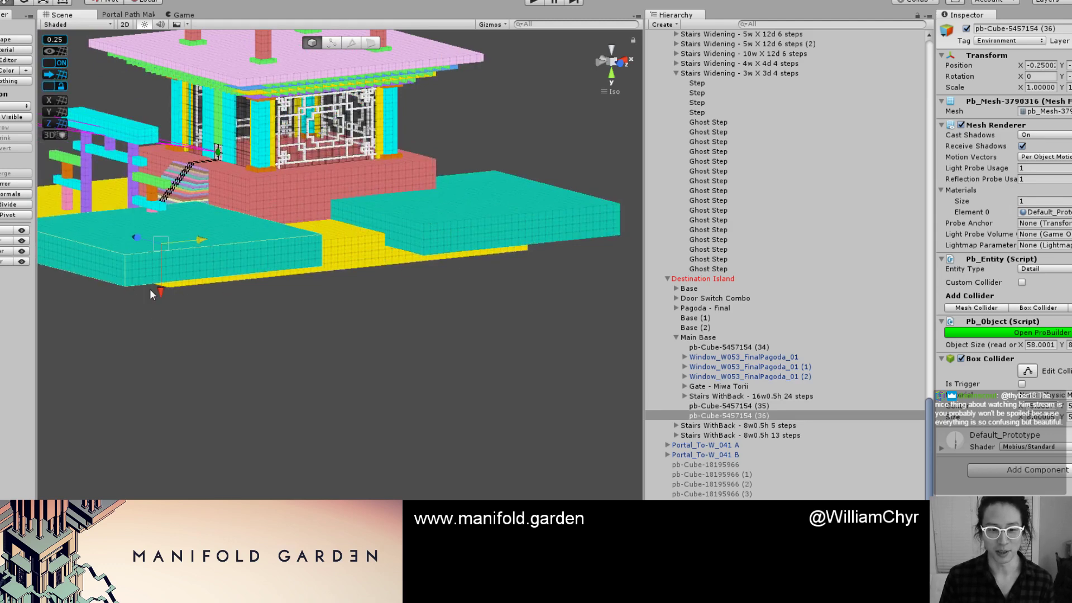
left_click_drag(159, 289, 169, 332)
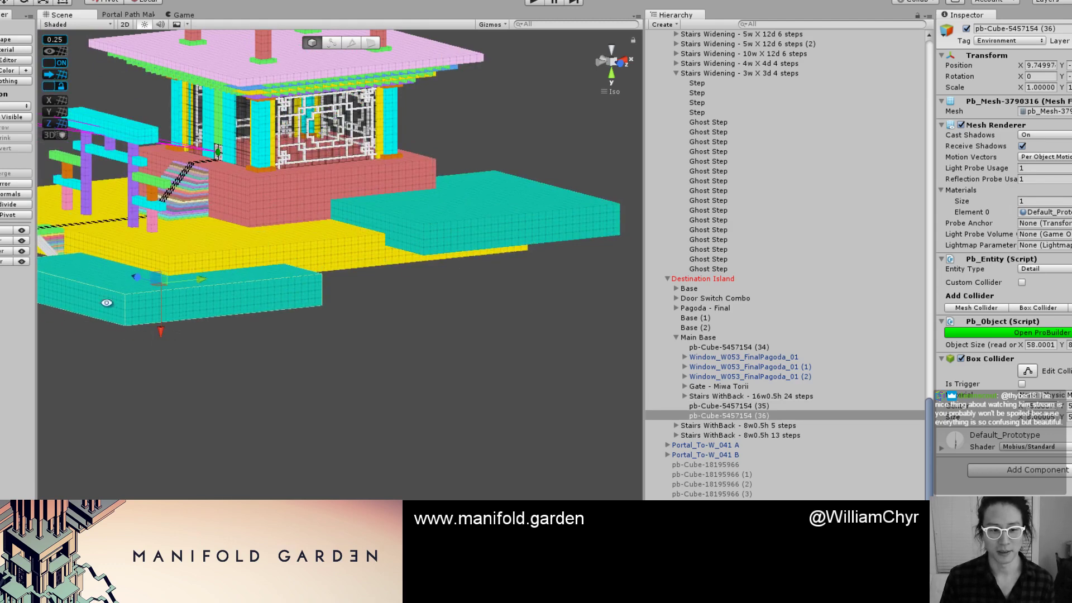
Shift the duplicated slab sideways past the yellow slab's corner and raise it to a Position X of 8.75.
left_click_drag(107, 303, 295, 366, "alt")
scroll(395, 278, "up", 3)
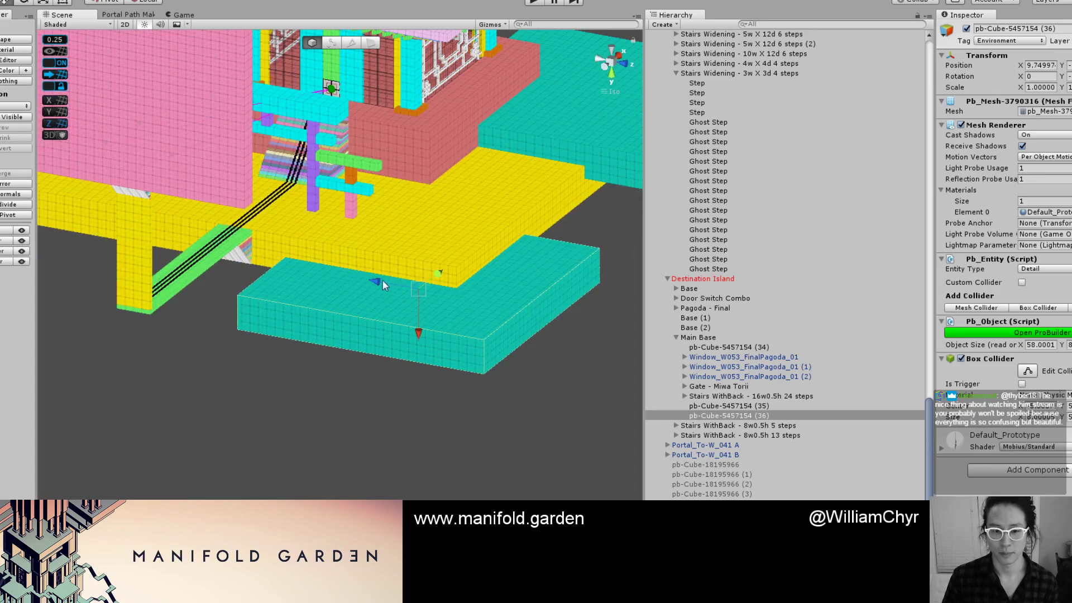
left_click_drag(383, 285, 283, 346, "alt")
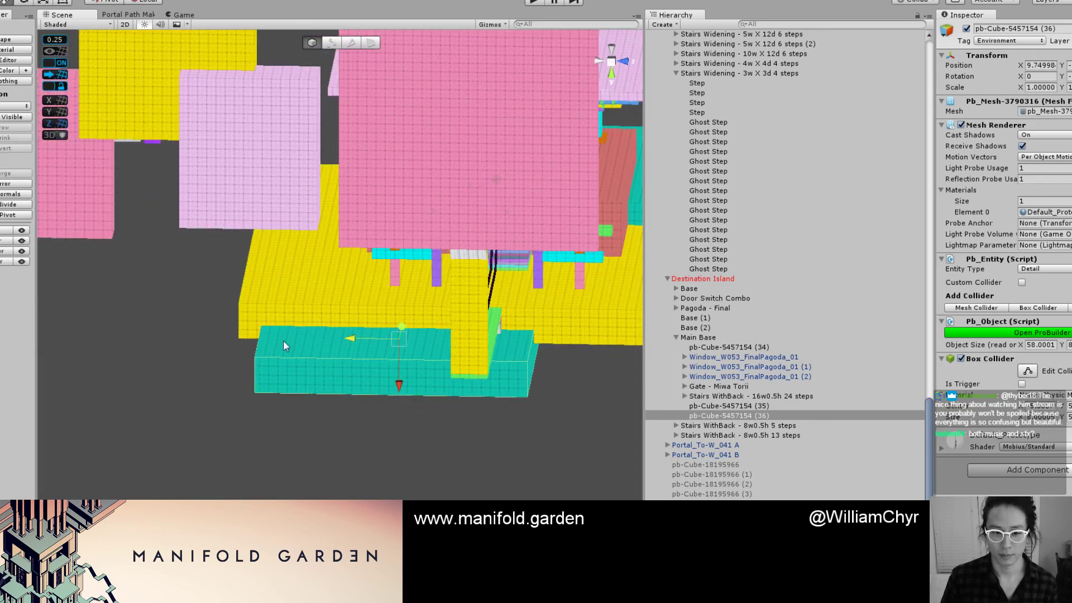
left_click_drag(346, 338, 220, 334)
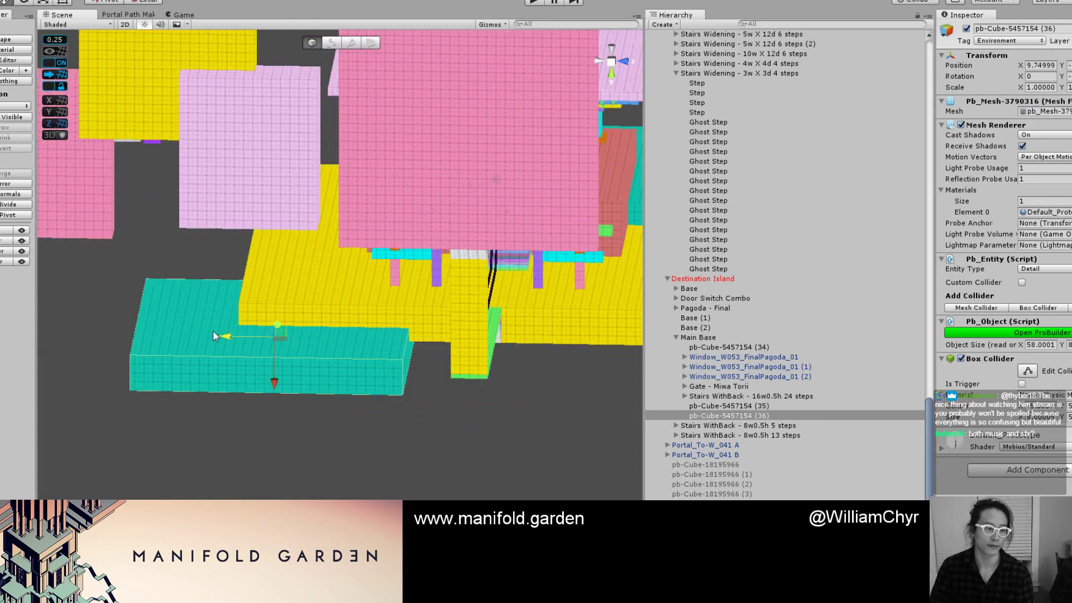
scroll(223, 327, "up", 4)
middle_click_drag(249, 350, 326, 352)
scroll(326, 368, "up", 2)
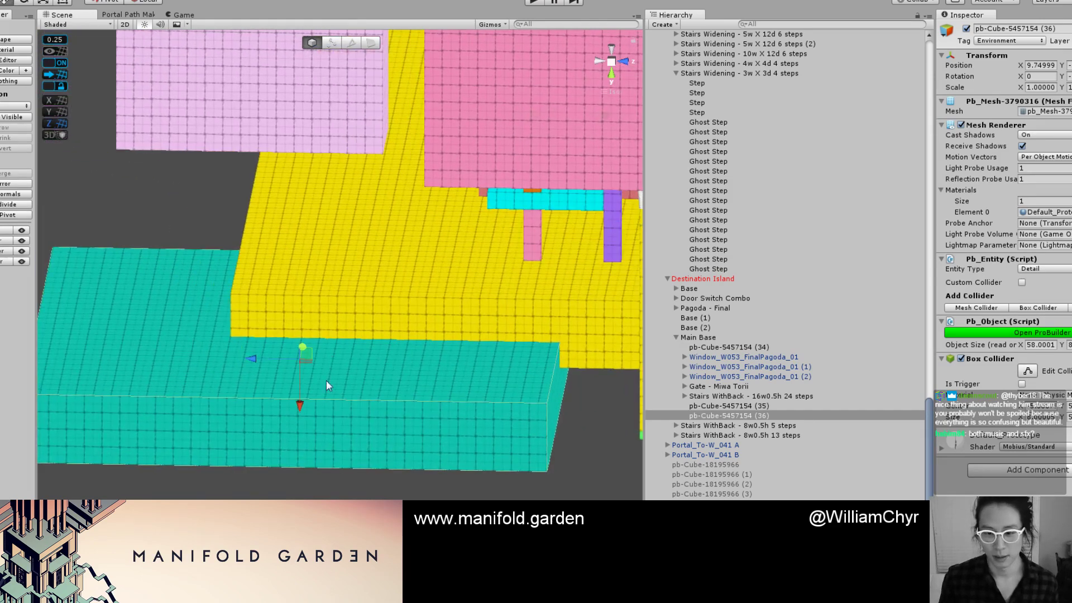
left_click_drag(326, 379, 251, 434, "alt")
left_click_drag(288, 424, 287, 413)
Examine the lower turquoise slab from its outer side and from beneath, including its edges.
middle_click_drag(255, 374, 434, 262)
left_click_drag(415, 265, 312, 348, "alt")
right_click_drag(313, 348, 212, 303)
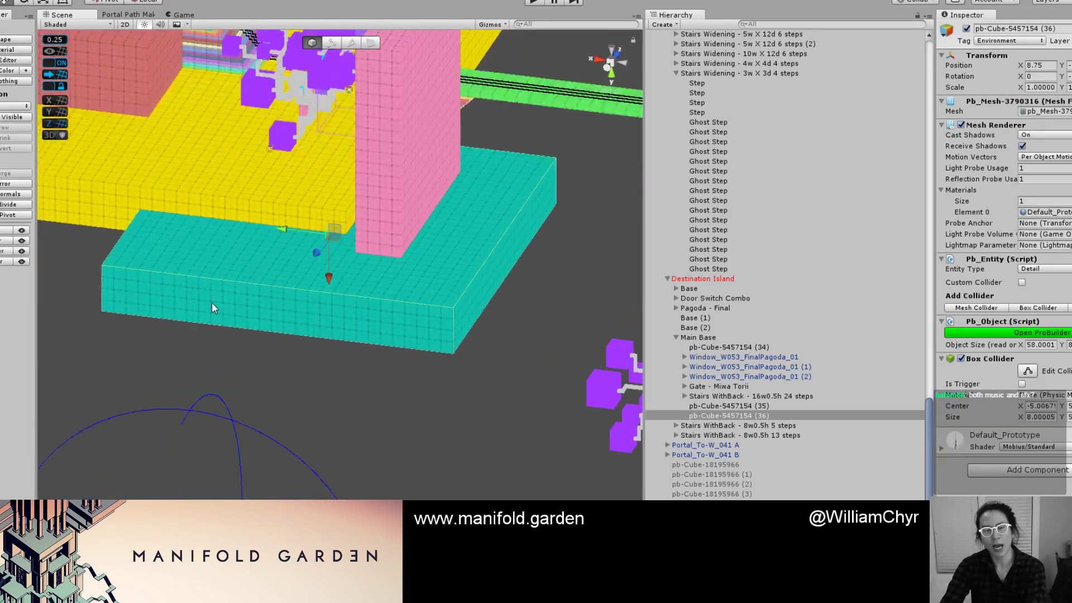
key("g")
scroll(211, 302, "down", 3)
key("h")
scroll(336, 289, "up", 4)
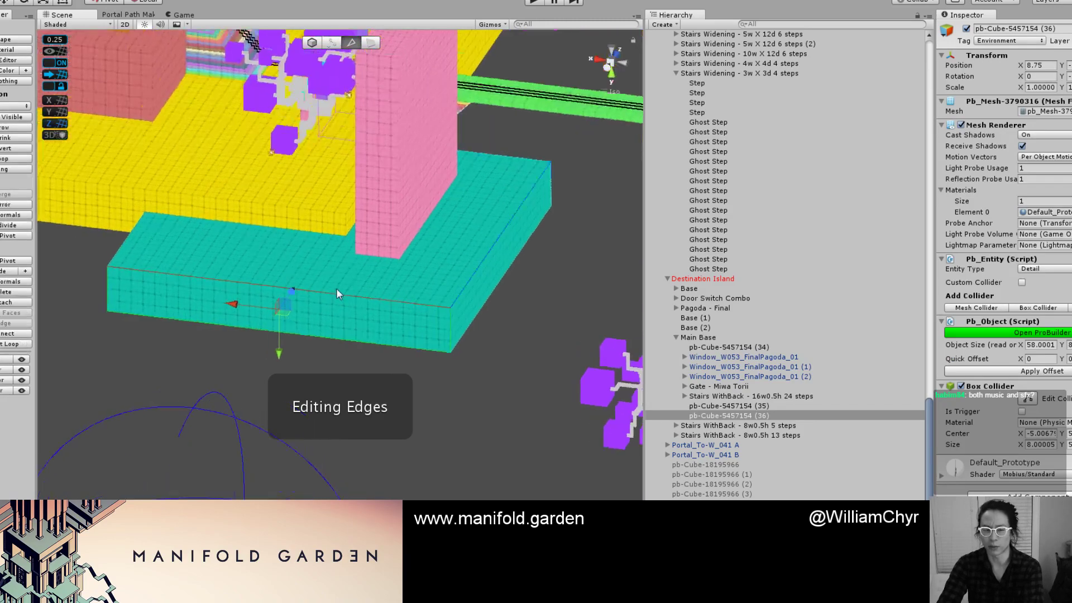
key("h")
right_click_drag(339, 293, 566, 330)
key("g")
key("g")
left_click_drag(566, 329, 407, 313, "alt")
scroll(404, 387, "up", 3)
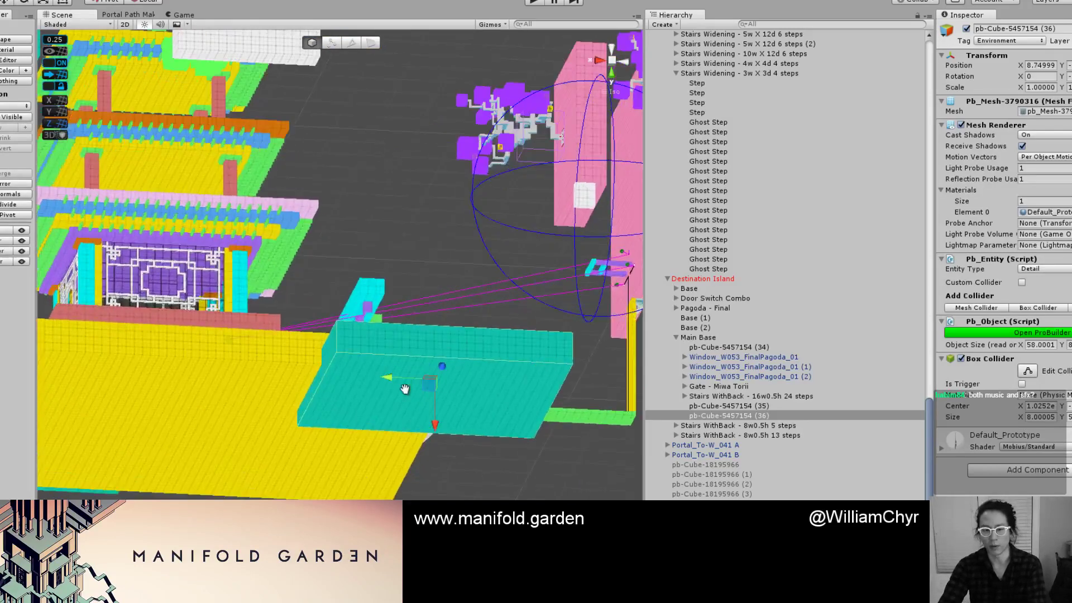
Pull the lower turquoise slab's bottom face down to make the slab 10 thick, and recentre its pivot outside face editing.
middle_click_drag(404, 387, 433, 315)
scroll(433, 315, "up", 2)
key("g")
right_click_drag(408, 315, 533, 426)
left_click_drag(534, 420, 534, 418, "shift")
key("f")
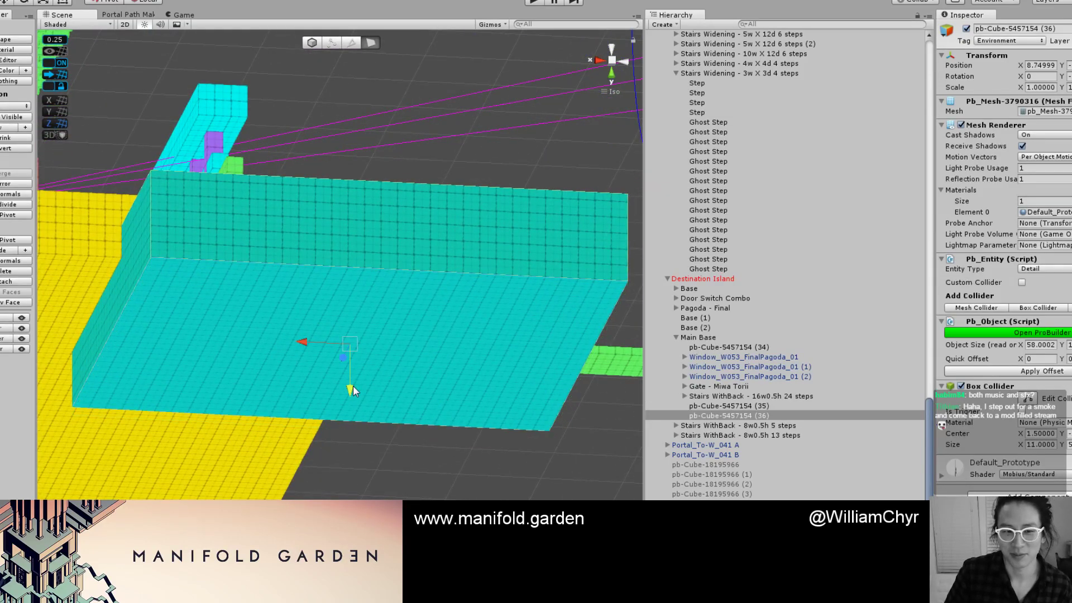
key("g")
key("h")
Pull the yellow slab's long side face above the lower turquoise slab in toward the pagoda's red base.
scroll(366, 335, "down", 5)
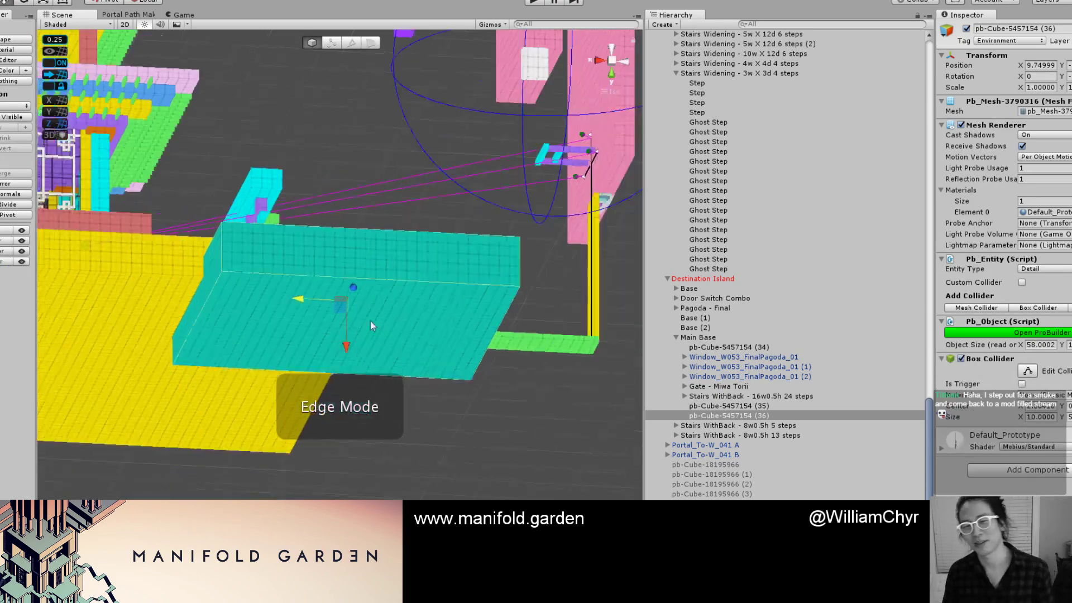
middle_click_drag(370, 321, 520, 326)
left_click_drag(520, 326, 262, 371, "alt")
scroll(262, 372, "up", 3)
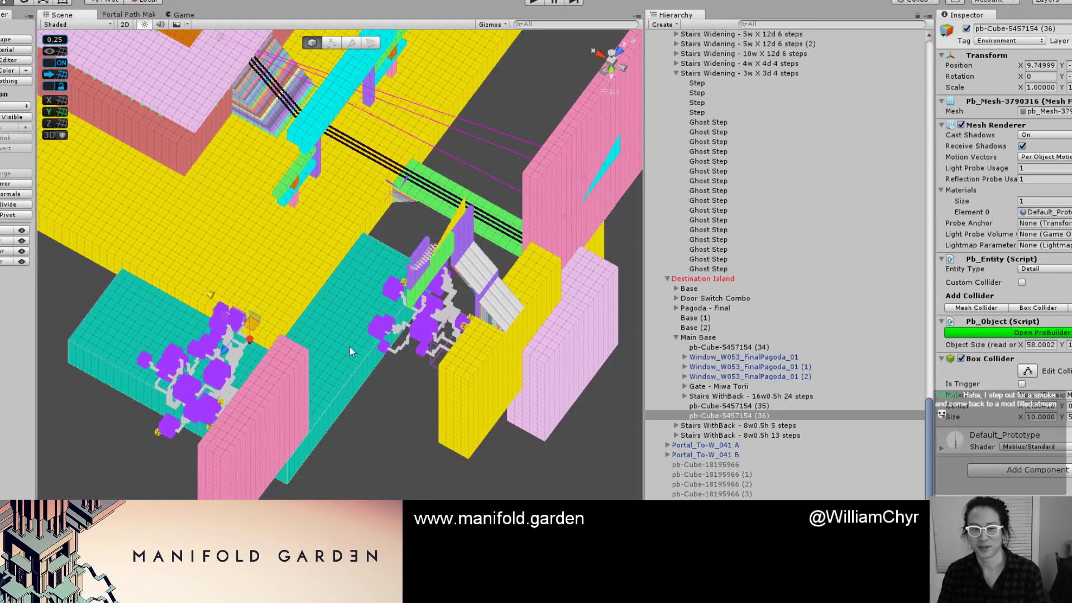
left_click_drag(349, 346, 196, 280, "alt")
middle_click_drag(196, 280, 445, 359)
left_click_drag(445, 358, 480, 329, "alt")
middle_click_drag(480, 330, 237, 359)
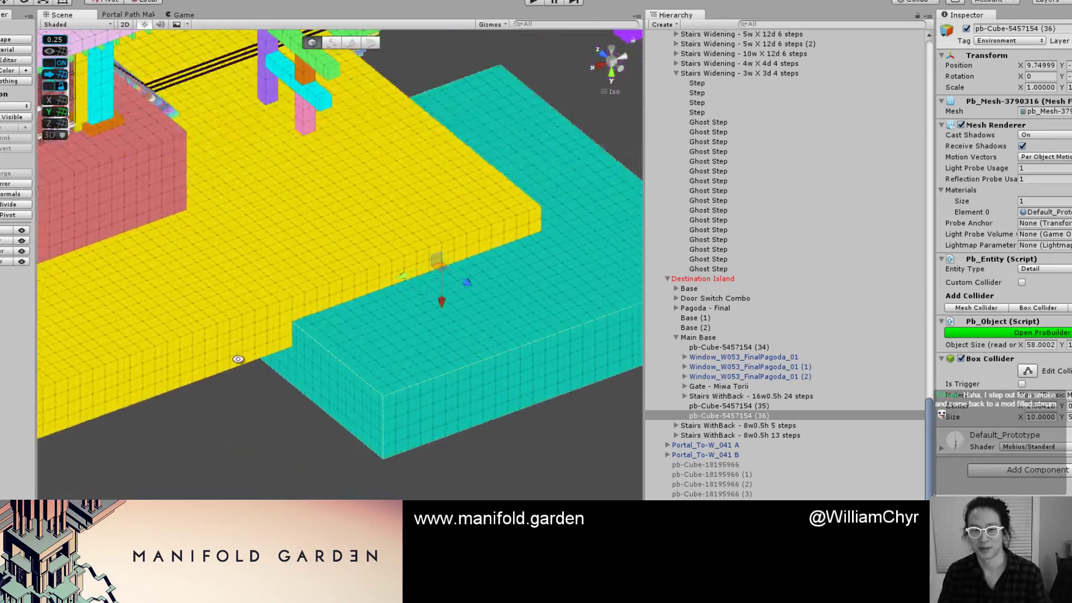
left_click_drag(237, 359, 332, 363, "alt")
middle_click_drag(332, 364, 496, 354)
key("g")
left_click(414, 353)
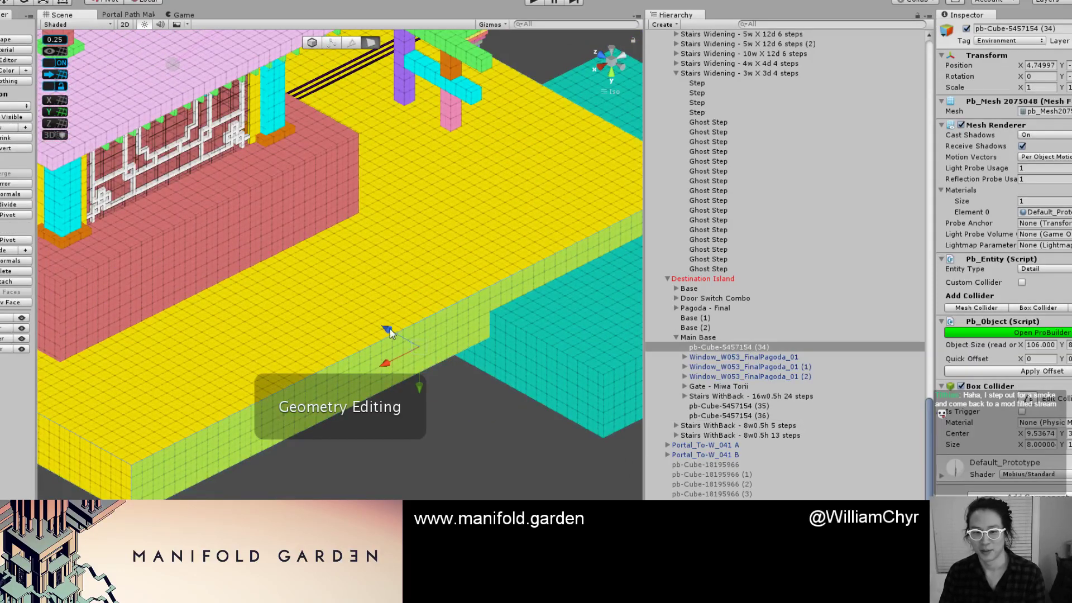
left_click_drag(387, 330, 310, 287)
key("g")
key("h")
scroll(381, 316, "down", 3)
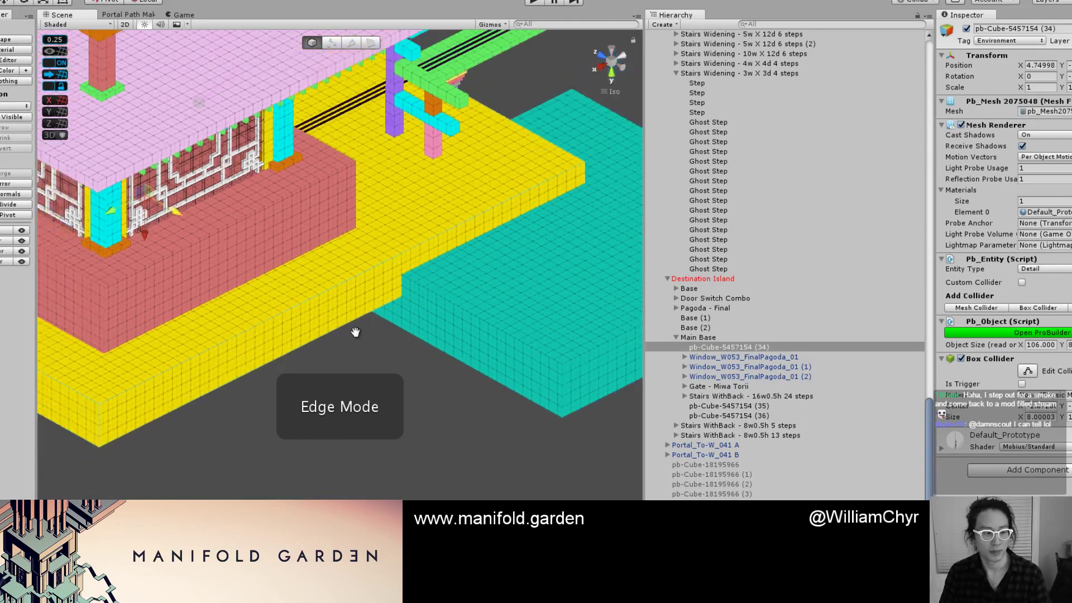
scroll(354, 330, "up", 5)
middle_click_drag(275, 333, 376, 341)
key("g")
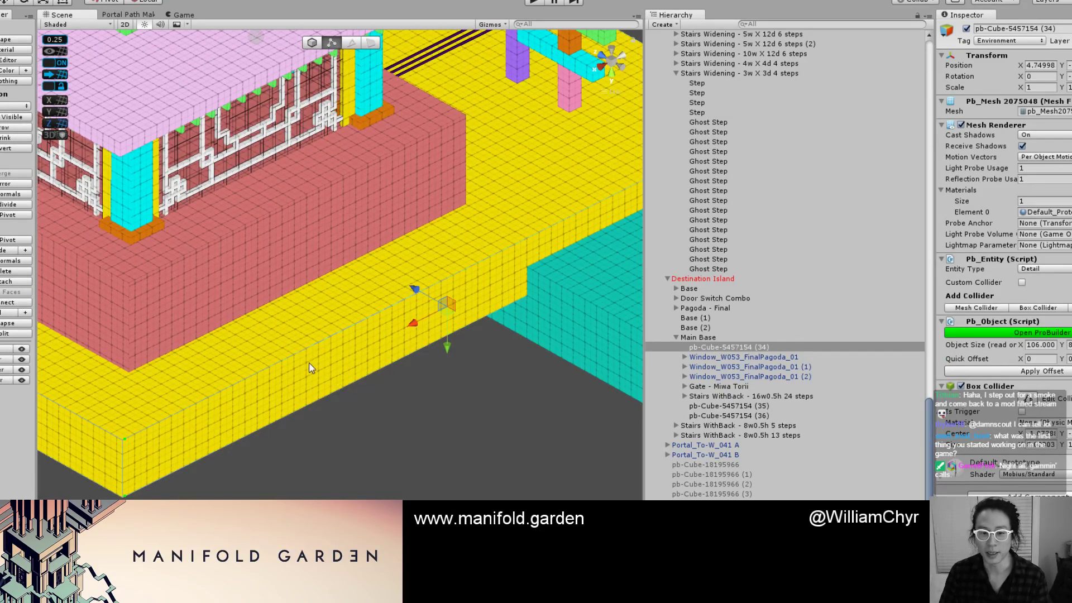
key("g")
key("g")
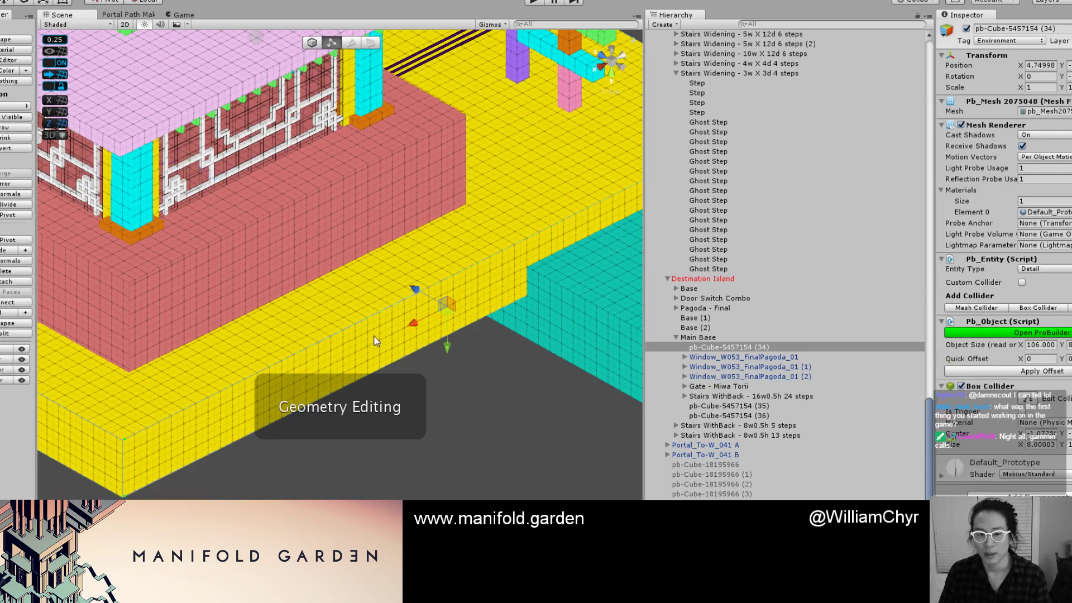
key("g")
key("g")
left_click_drag(386, 370, 330, 310, "alt")
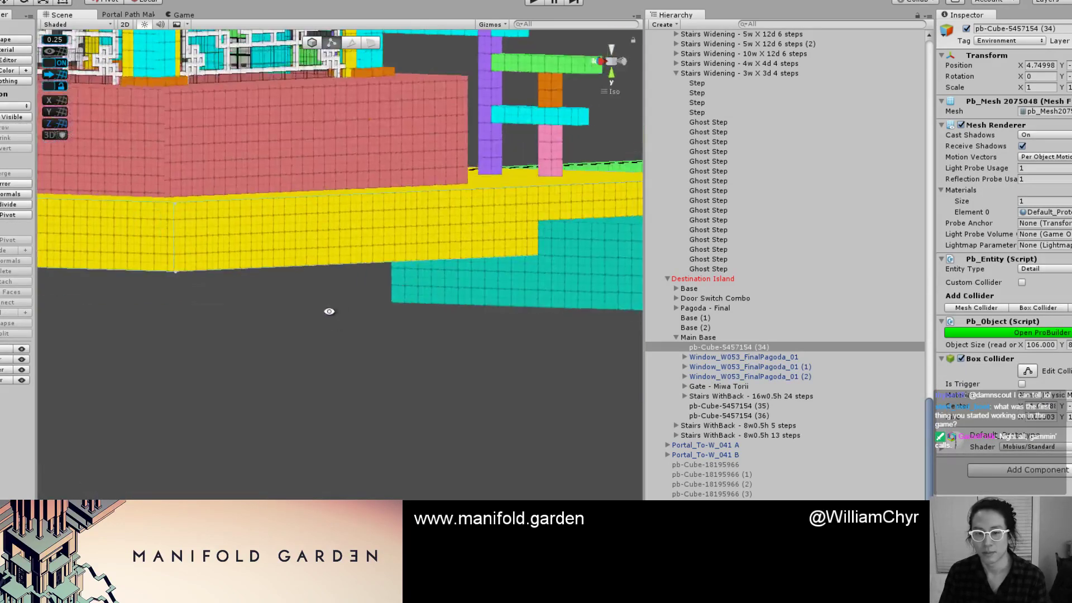
Finely adjust the position of the yellow slab's side face beside the pagoda's red base, and leave face editing.
key("h")
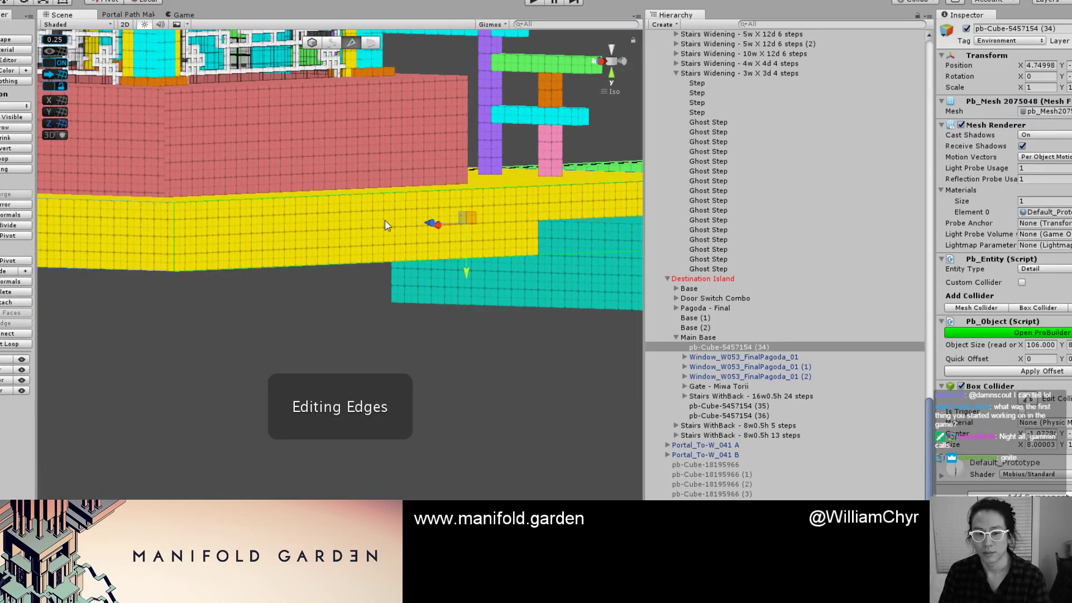
key("h")
left_click_drag(375, 230, 448, 332, "alt")
scroll(429, 302, "up", 4)
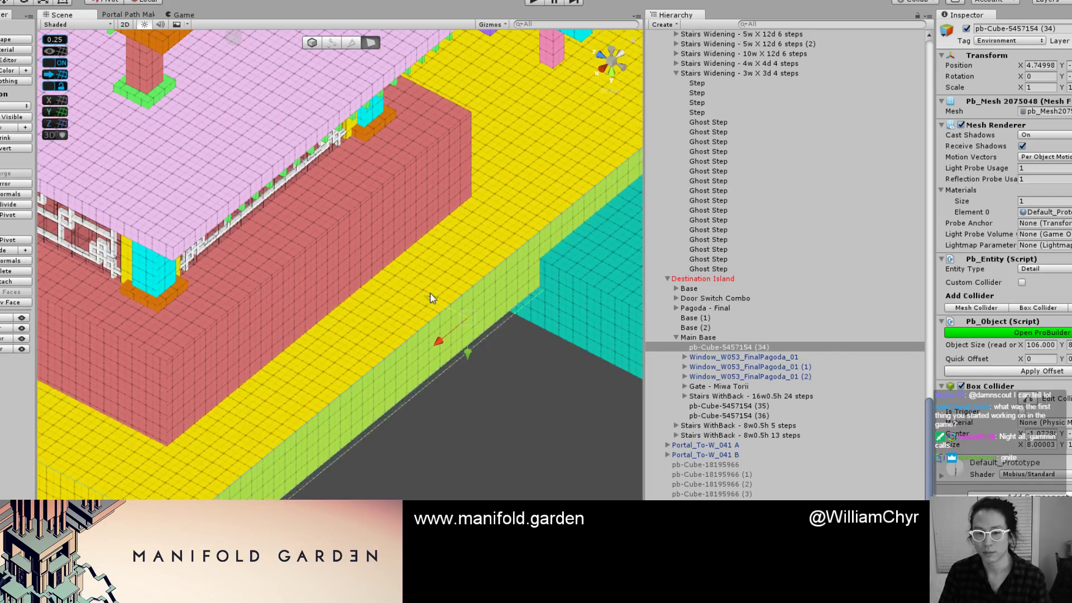
left_click_drag(430, 293, 432, 295)
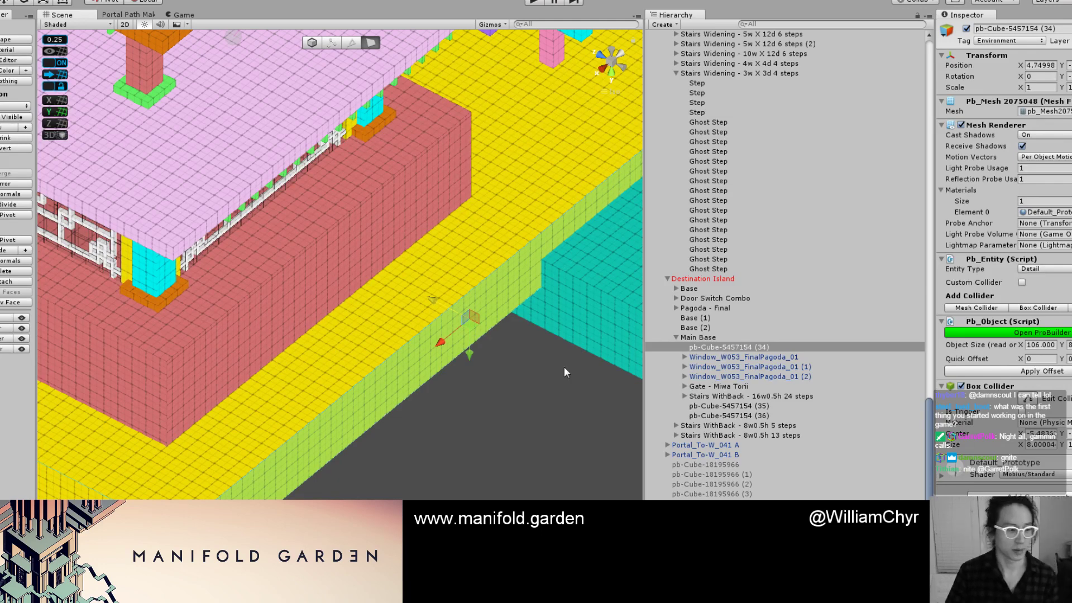
left_click(377, 437)
scroll(378, 437, "down", 5)
key("Escape")
scroll(401, 369, "down", 6)
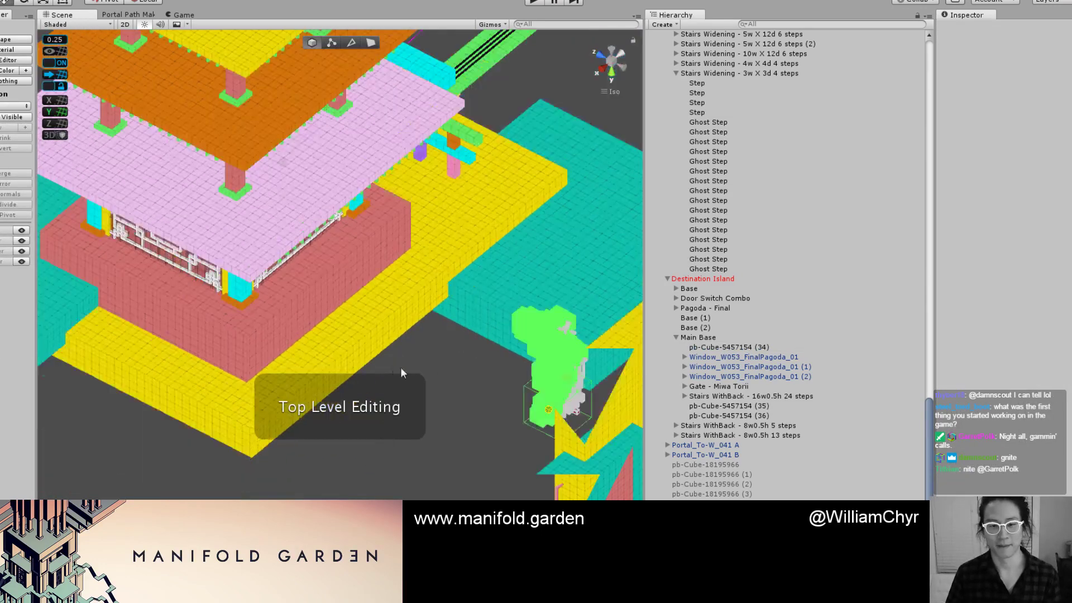
Pull the lower turquoise slab's outer long side face in toward the yellow slab.
left_click_drag(400, 368, 473, 368, "alt")
middle_click_drag(473, 368, 297, 464)
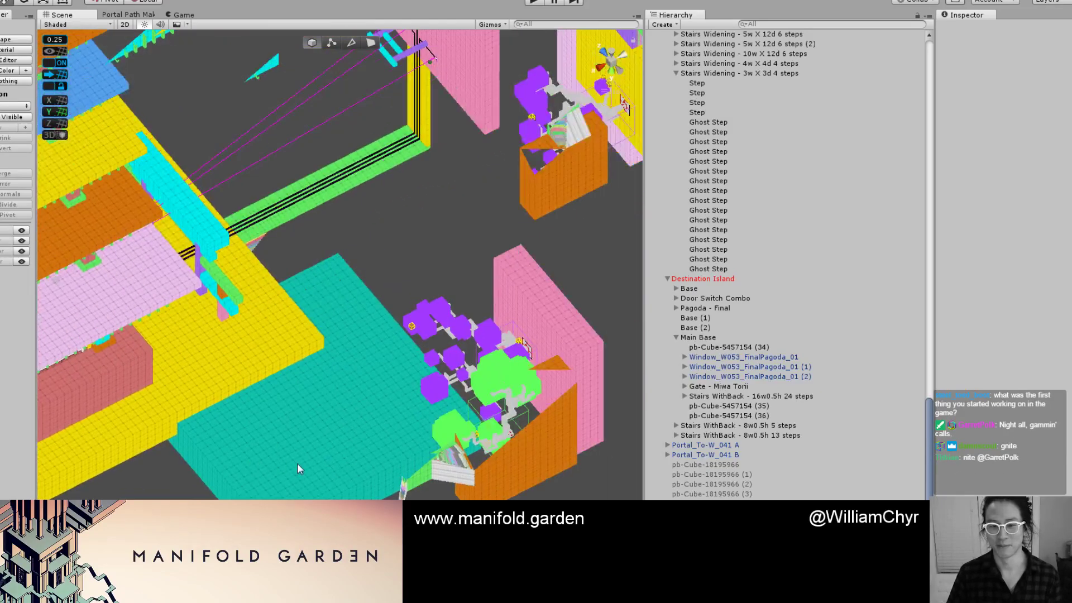
left_click(297, 463)
key("f")
key("g")
left_click(341, 480)
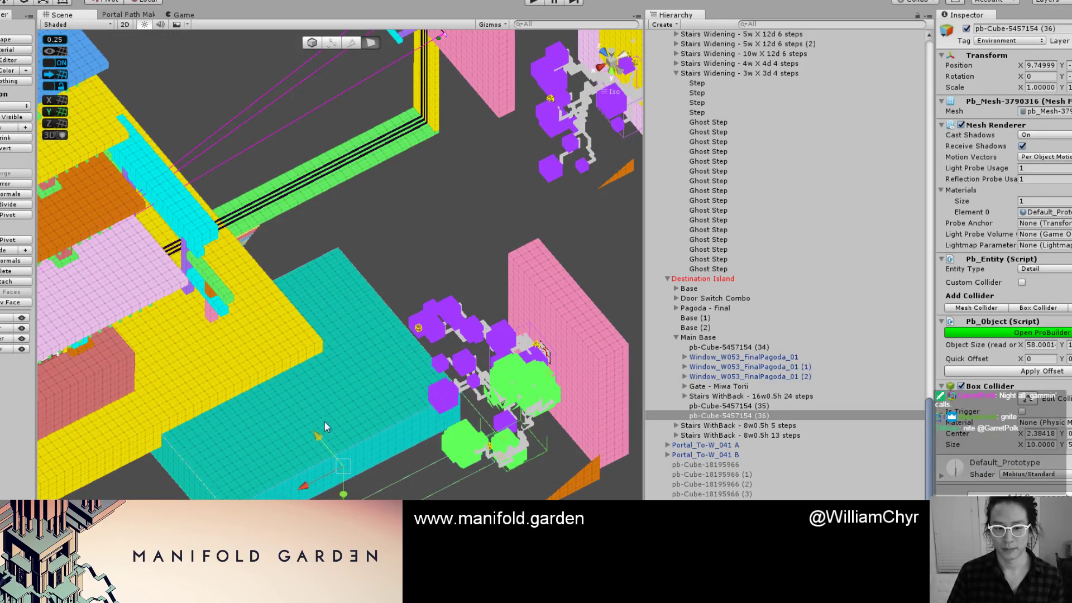
left_click_drag(311, 397, 300, 390)
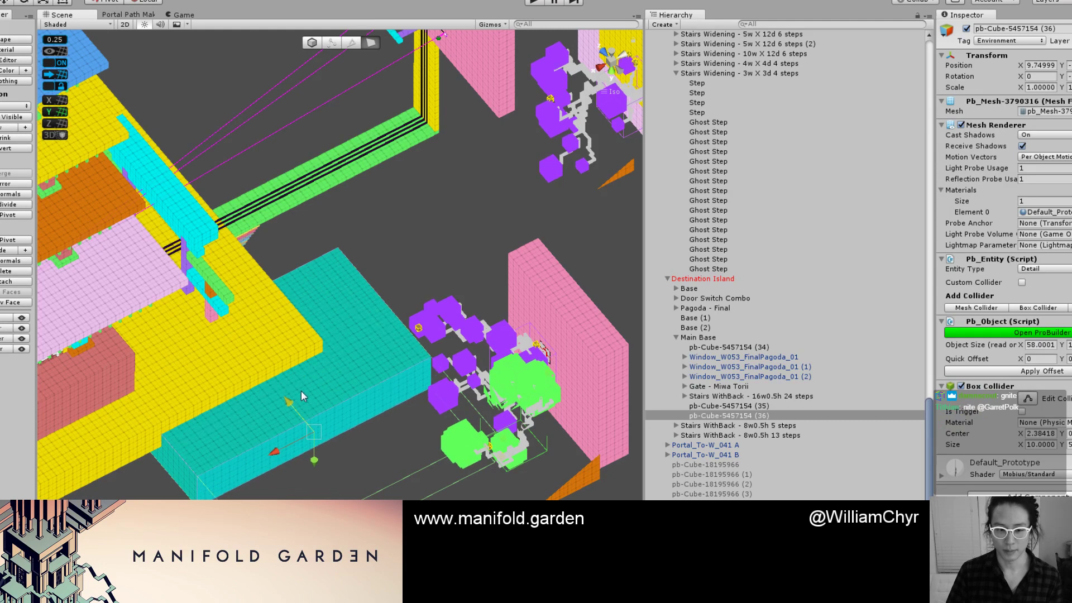
Finely adjust the lower turquoise slab's outer side face, and recentre the slab's pivot outside face editing.
scroll(235, 443, "up", 10)
middle_click_drag(252, 486, 281, 454)
left_click_drag(281, 455, 299, 468)
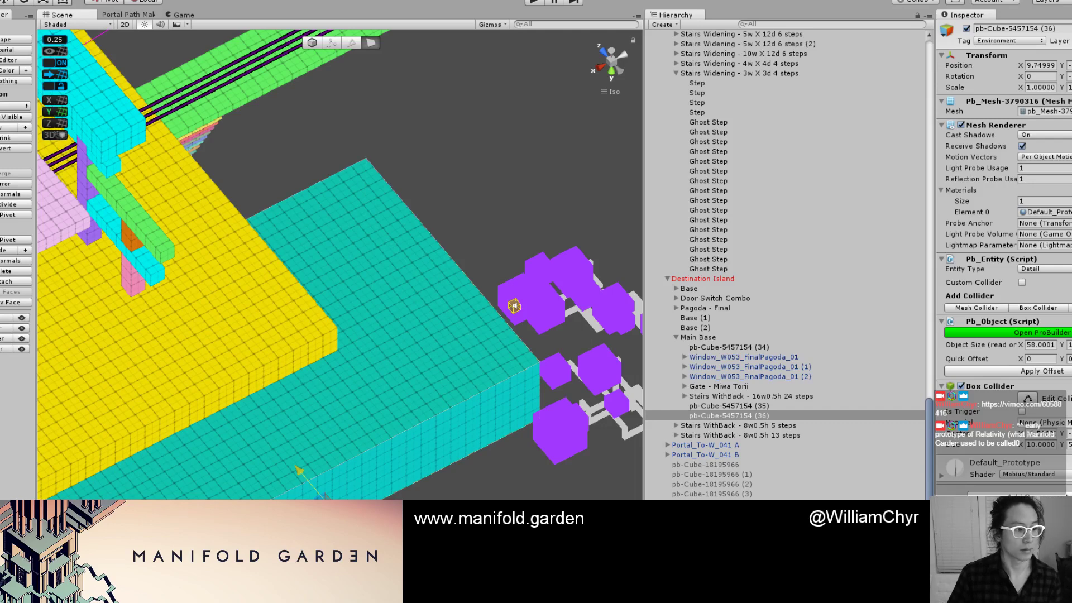
left_click(362, 392)
scroll(359, 390, "down", 6)
key("g")
key("ctrl+j")
scroll(354, 384, "down", 7)
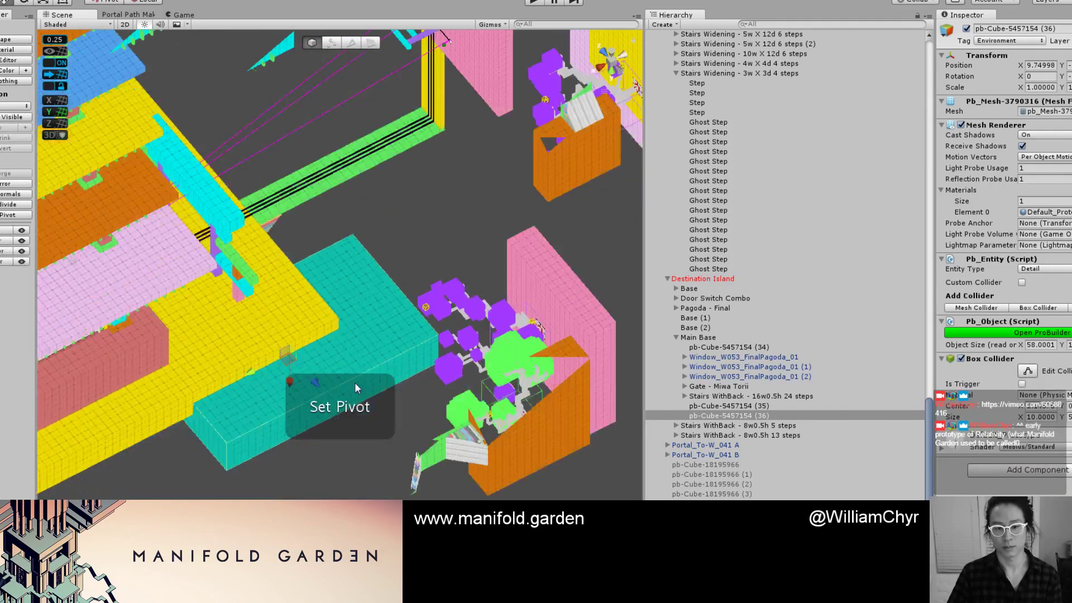
Duplicate the lower turquoise slab and shift the copy down and sideways so it is staggered against the original.
middle_click_drag(354, 383, 426, 381)
left_click_drag(427, 383, 607, 320, "alt")
key("f")
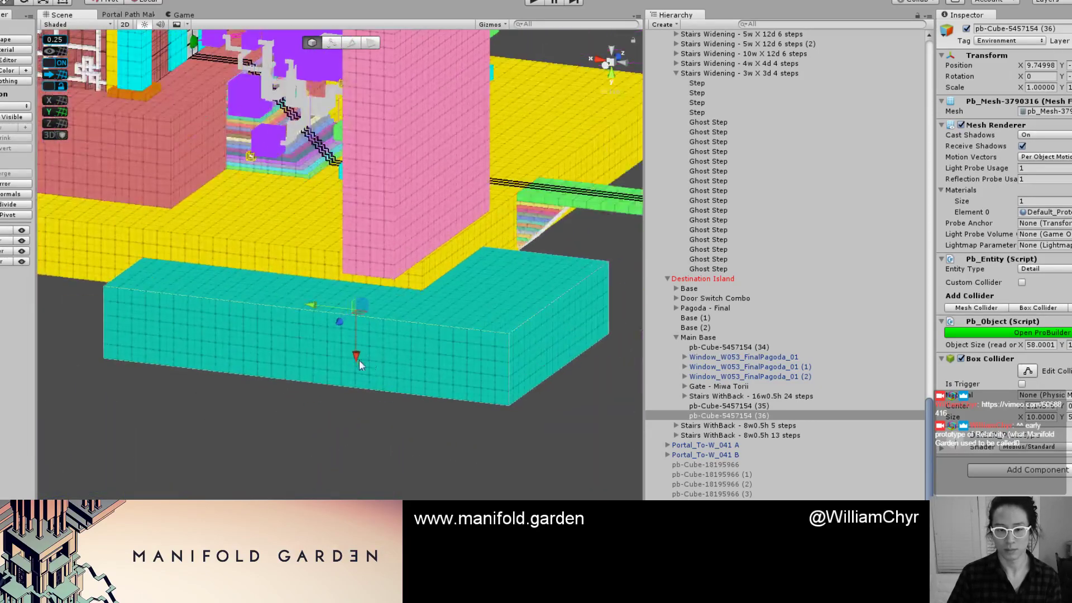
key("ctrl+d")
left_click_drag(356, 355, 364, 384)
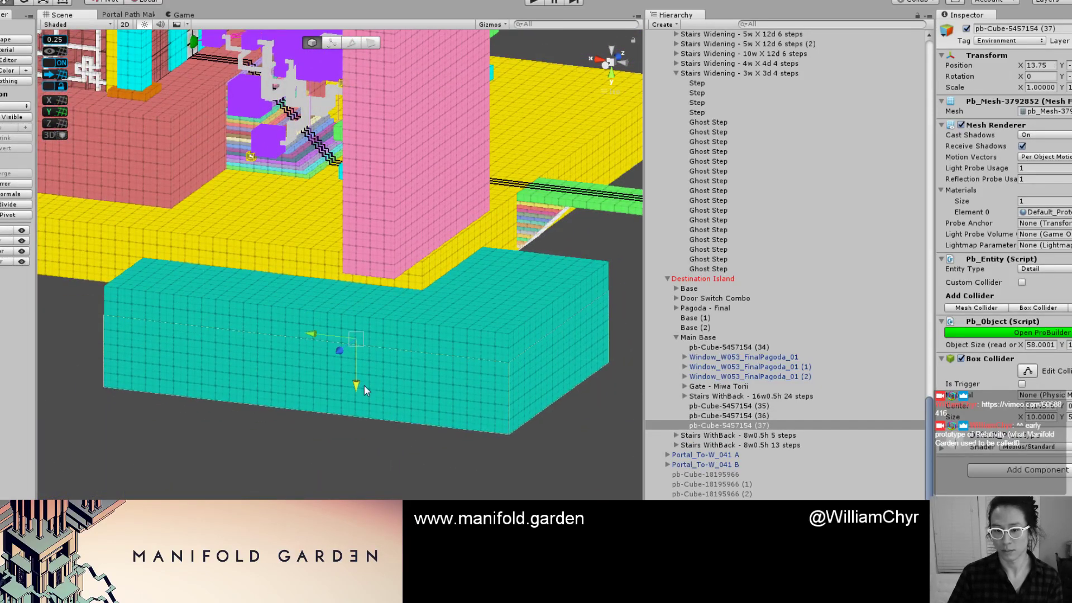
left_click_drag(311, 337, 99, 321)
Colour all faces of the lowest slab copy green, and return to top level editing.
scroll(224, 373, "down", 6, "alt")
scroll(214, 337, "up", 6)
left_click_drag(269, 348, 273, 301, "alt")
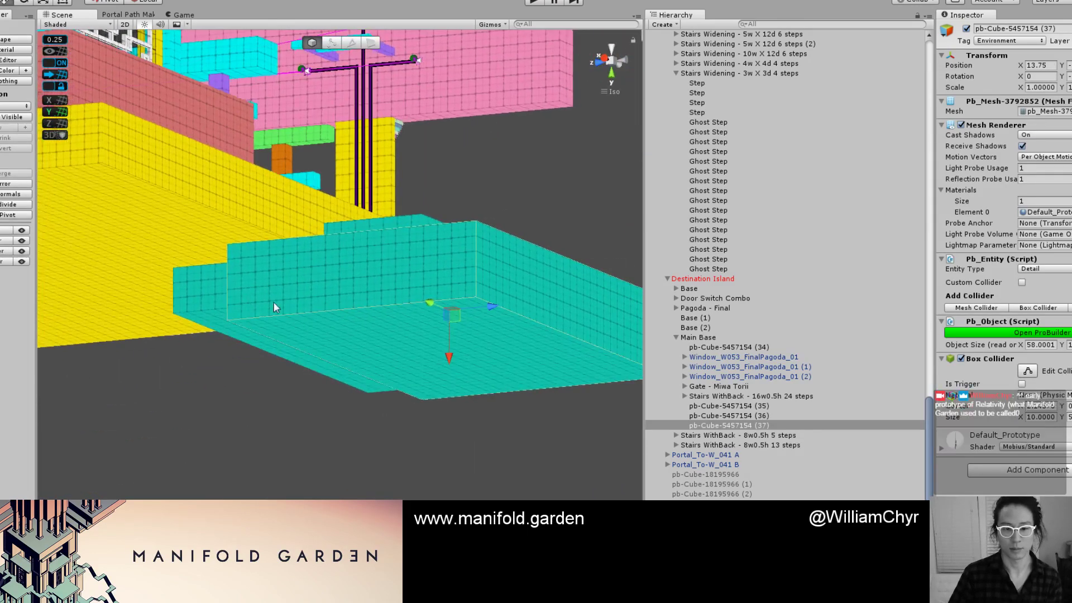
key("g")
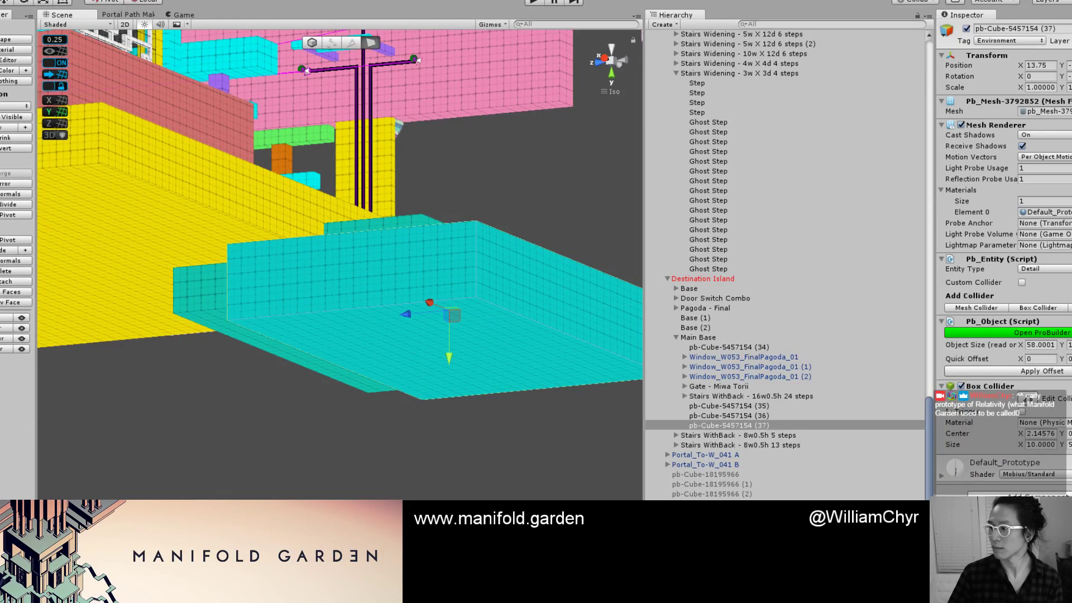
key("alt+shift+5")
left_click(398, 431)
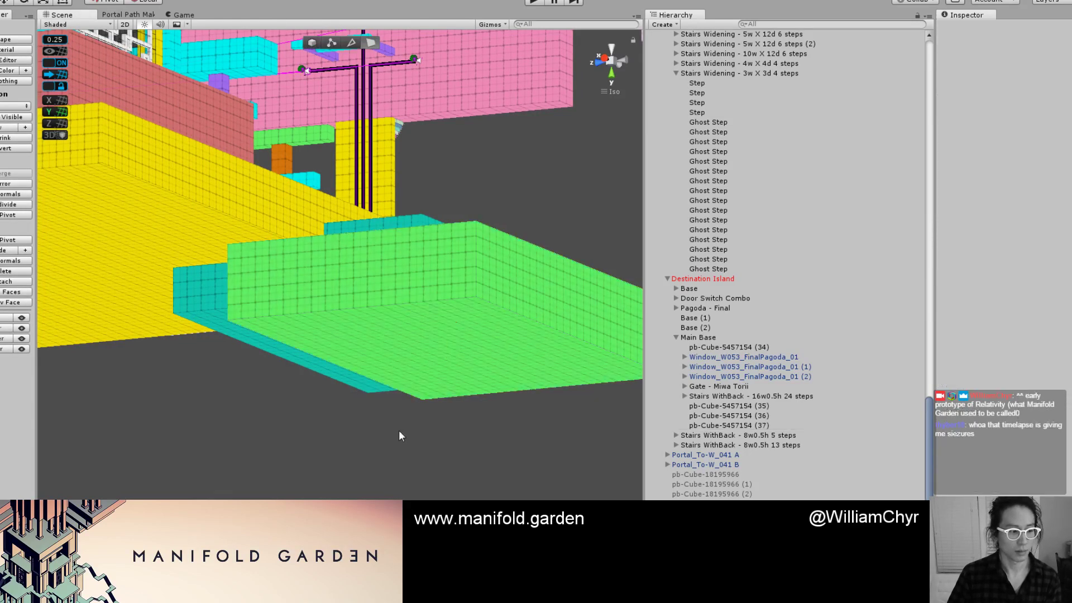
scroll(389, 324, "up", 1)
key("g")
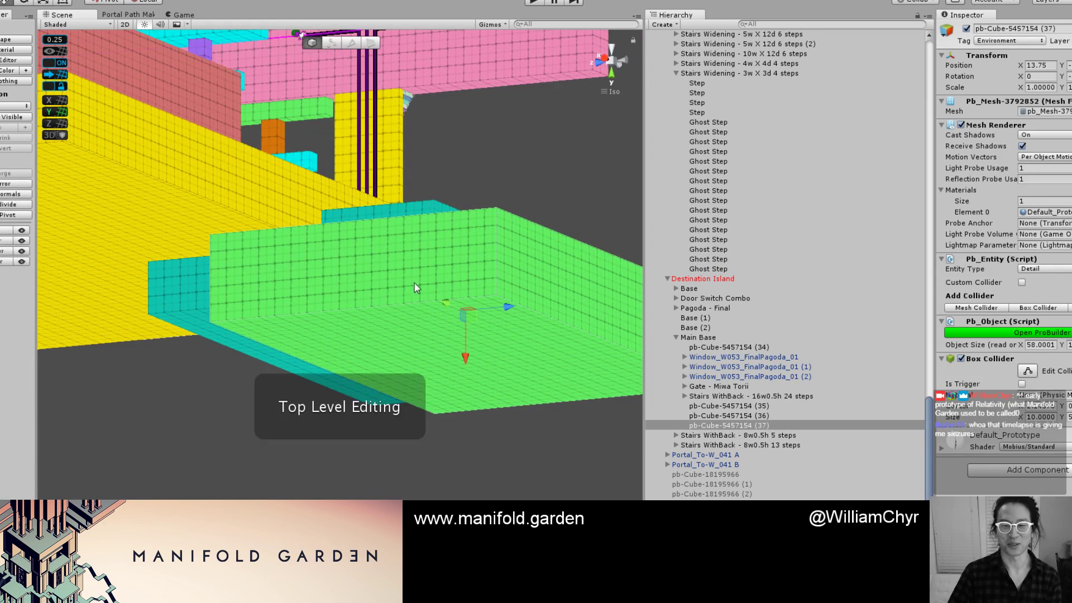
Adjust the green slab's height beside the lower turquoise slab, placing it at X position 12.75.
left_click_drag(413, 256, 424, 334, "alt")
left_click_drag(470, 378, 471, 366)
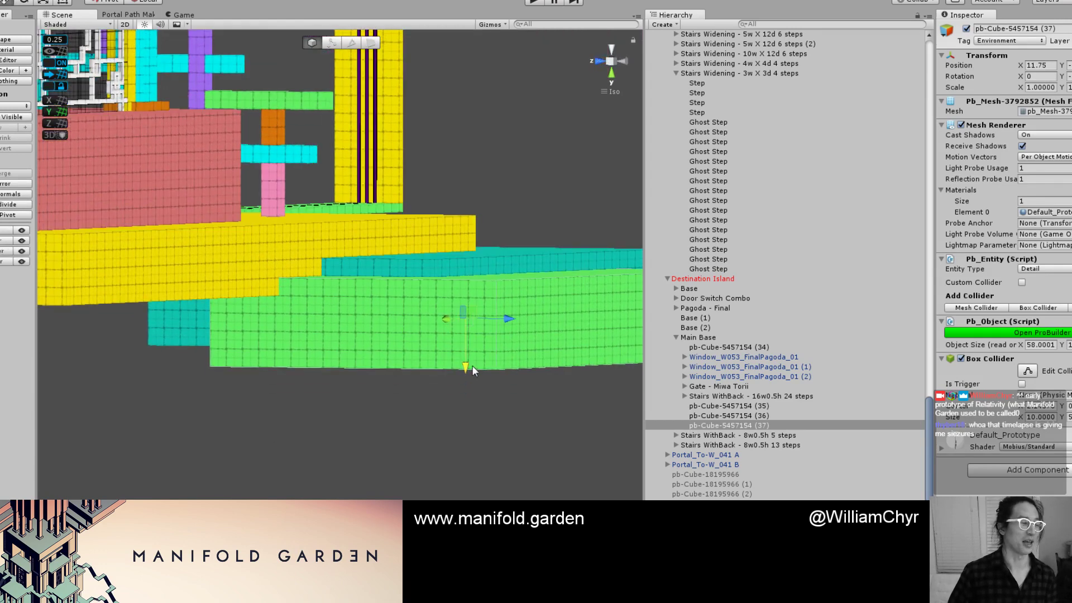
left_click_drag(369, 262, 470, 340, "alt")
scroll(470, 340, "up", 6)
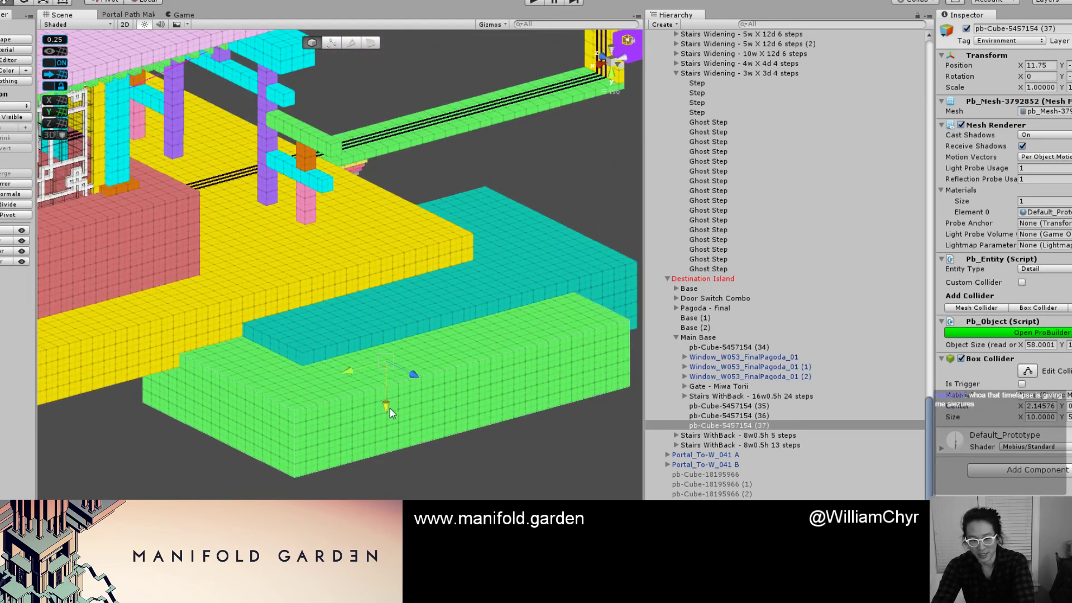
left_click_drag(390, 407, 259, 320)
scroll(249, 291, "down", 3)
scroll(295, 310, "up", 10)
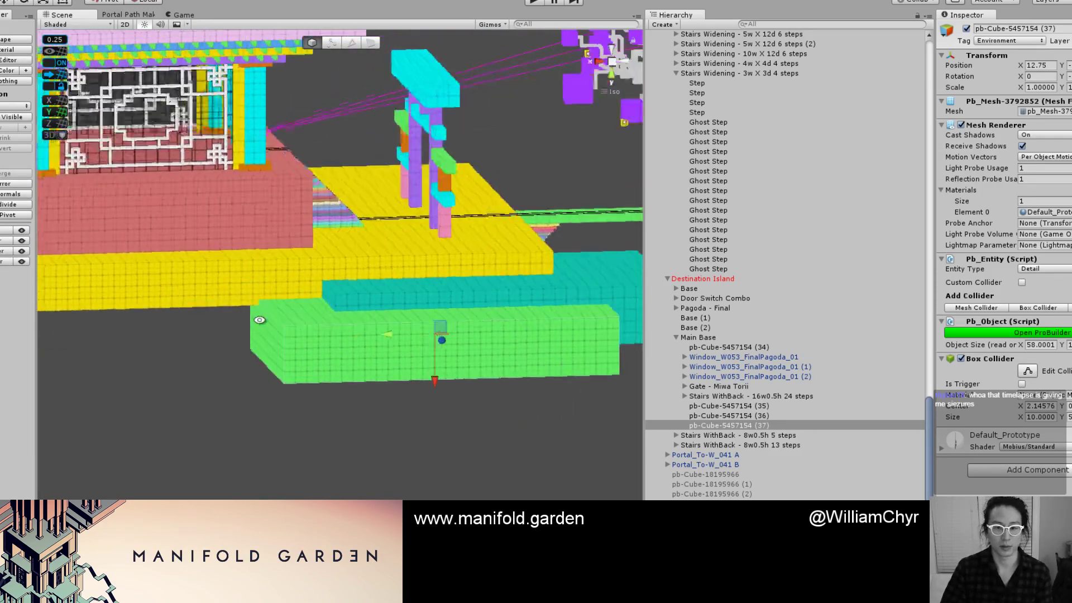
Duplicate the upper turquoise slab and offset the copy sideways at the corner of the pagoda's red base.
middle_click_drag(260, 320, 474, 311)
scroll(473, 310, "down", 3)
left_click_drag(371, 307, 196, 313, "alt")
middle_click_drag(391, 313, 217, 295)
left_click_drag(282, 296, 353, 257, "alt")
scroll(230, 305, "down", 6)
left_click(230, 304)
scroll(226, 302, "up", 4)
key("ctrl+d")
scroll(385, 268, "up", 3)
Pull the bottom face of the upper slab's copy down past the yellow slab to make the block 21.5 thick.
key("g")
left_click_drag(408, 329, 388, 243, "alt")
middle_click_drag(388, 244, 343, 310)
scroll(357, 263, "up", 4)
left_click_drag(361, 186, 370, 209, "alt")
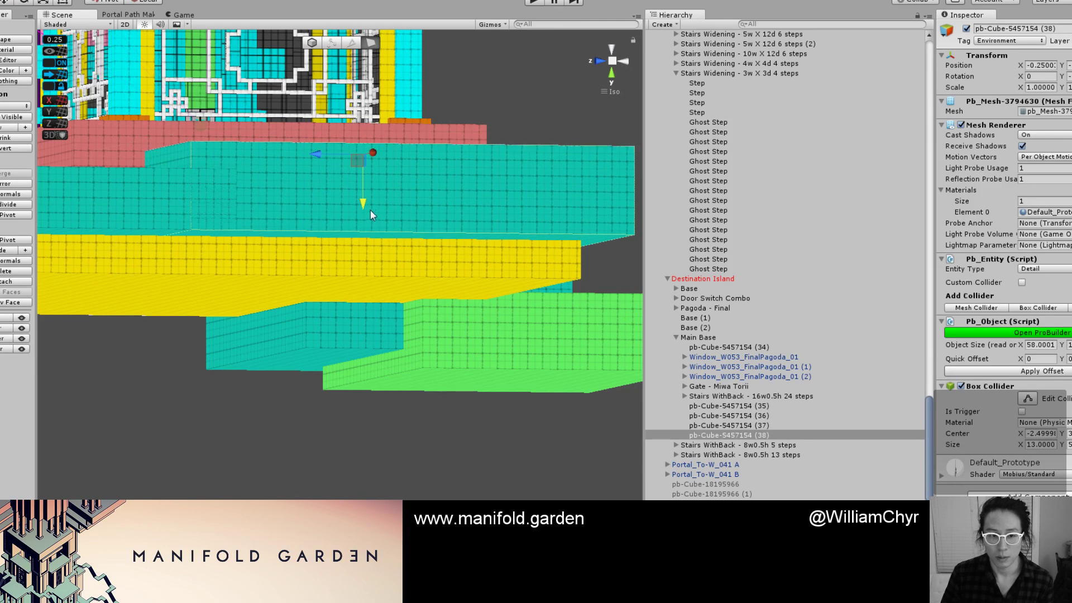
scroll(371, 215, "up", 1)
left_click_drag(380, 263, 384, 182, "alt")
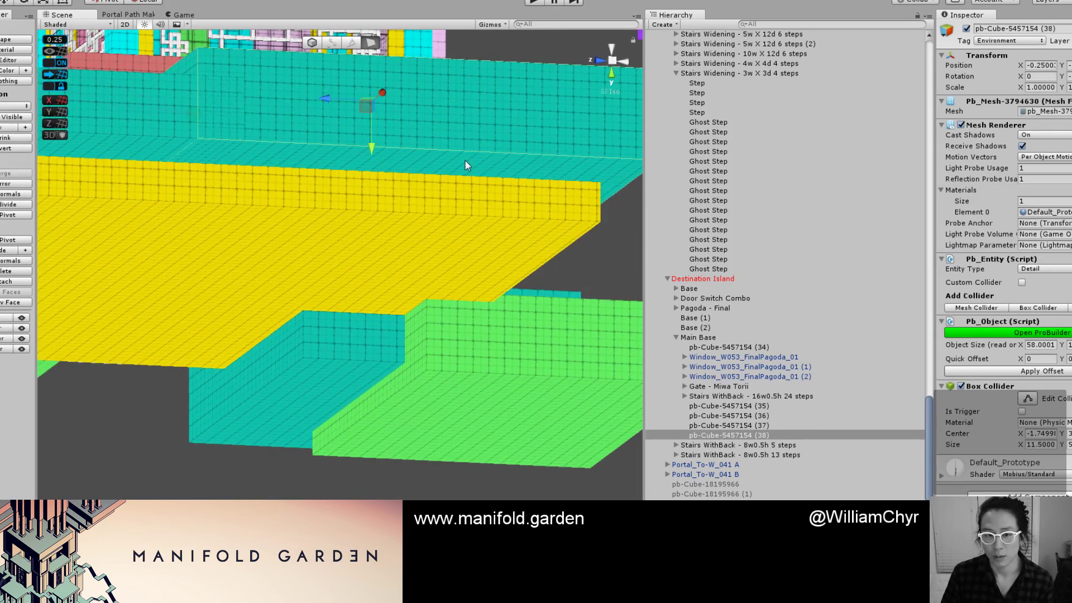
left_click_drag(371, 237, 375, 322)
scroll(375, 230, "down", 5)
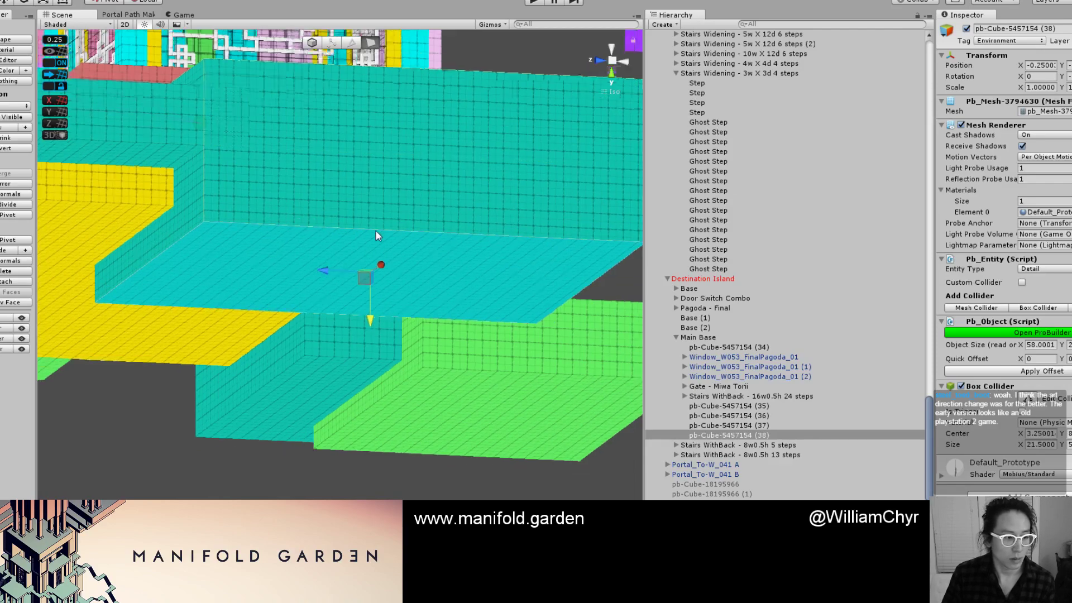
Set the thickened block's vertex colours to Alloy Orange.
left_click_drag(385, 228, 467, 380, "alt")
left_click(415, 384)
double_click(415, 384)
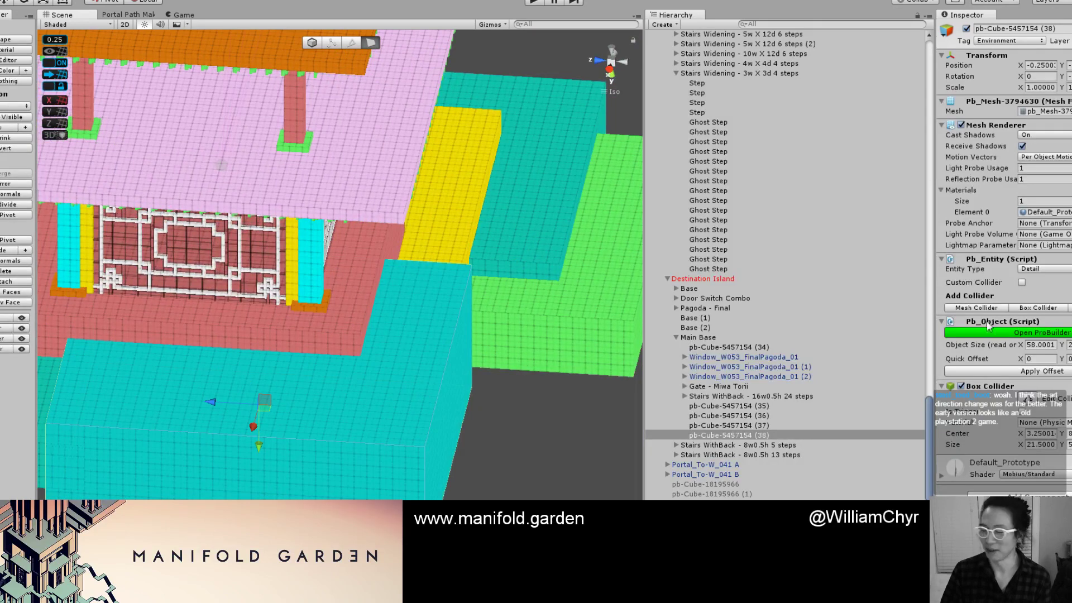
key("alt+3")
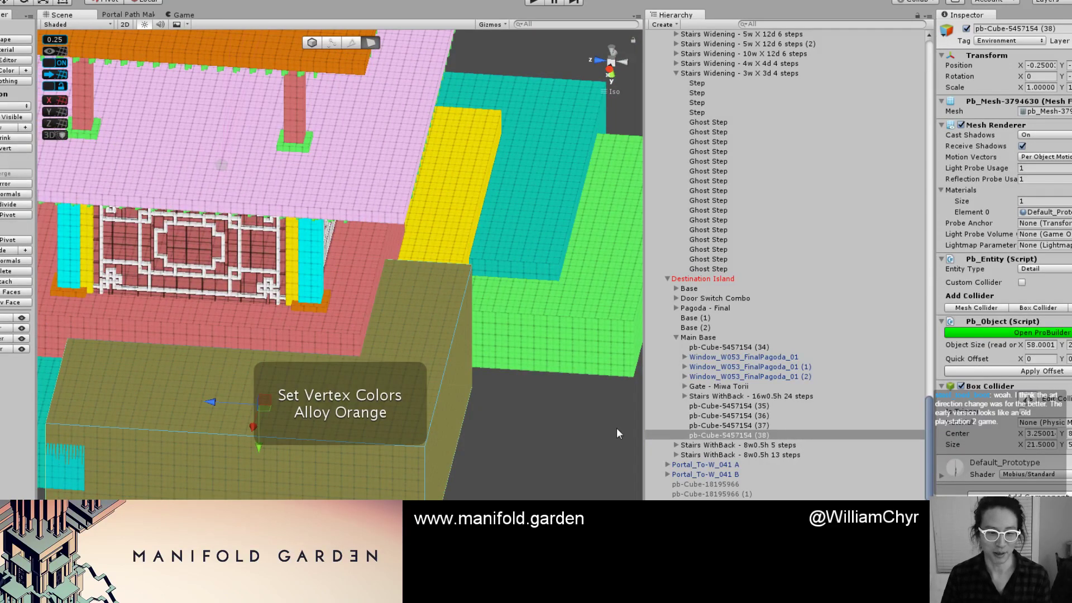
scroll(271, 472, "up", 3)
scroll(272, 472, "down", 3)
Pull in the upper turquoise slab's end face beside the orange block to make the slab 44 long, and leave face editing.
left_click_drag(445, 440, 435, 488, "alt")
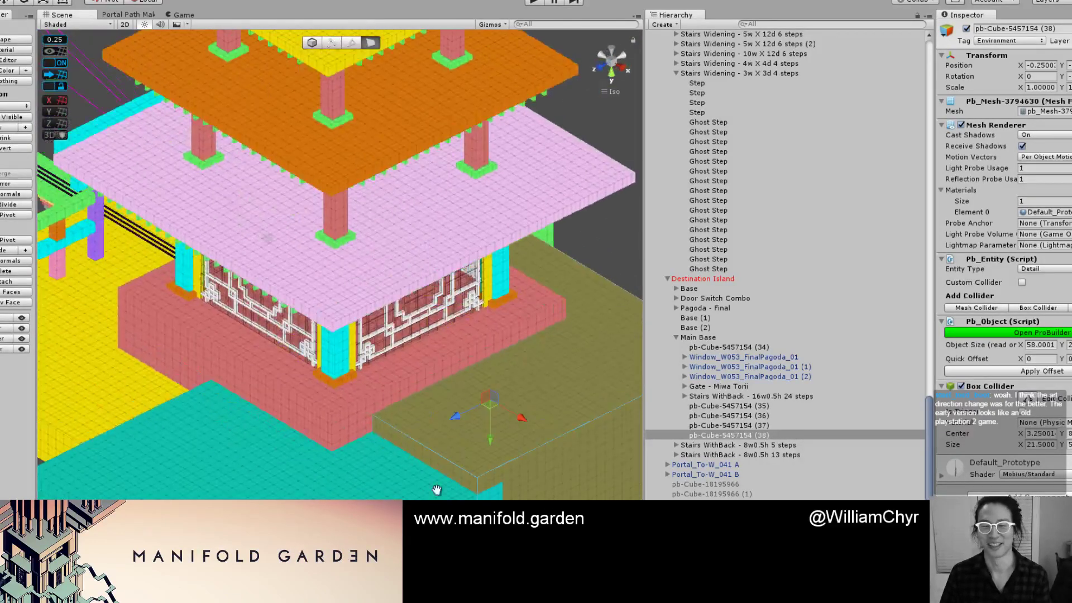
middle_click_drag(436, 488, 412, 418)
left_click(419, 454)
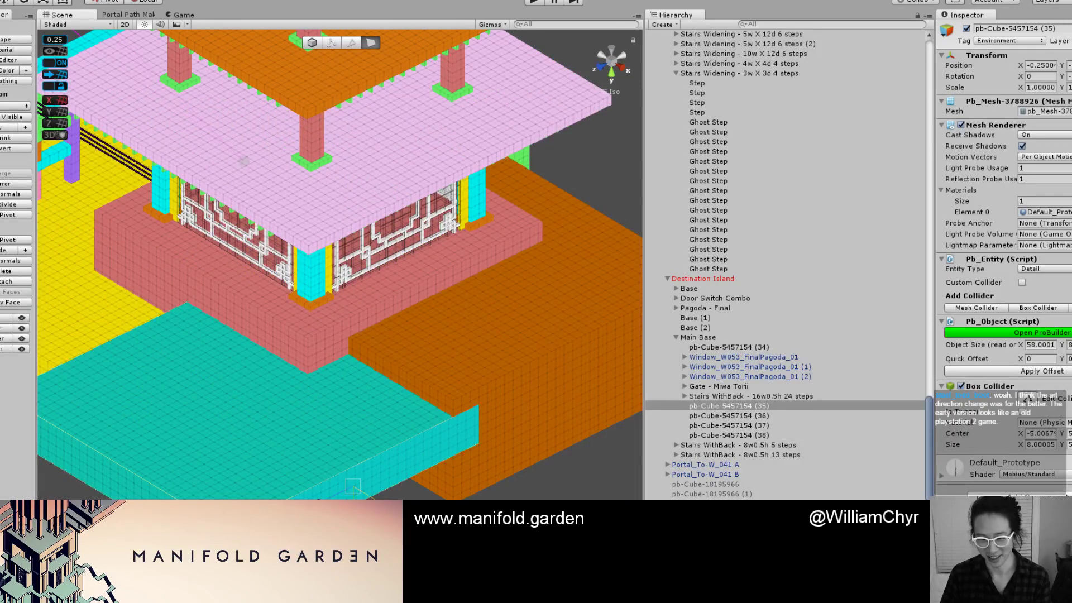
left_click_drag(378, 493, 349, 466)
scroll(352, 466, "up", 3)
scroll(352, 468, "up", 1)
left_click_drag(336, 505, 326, 496)
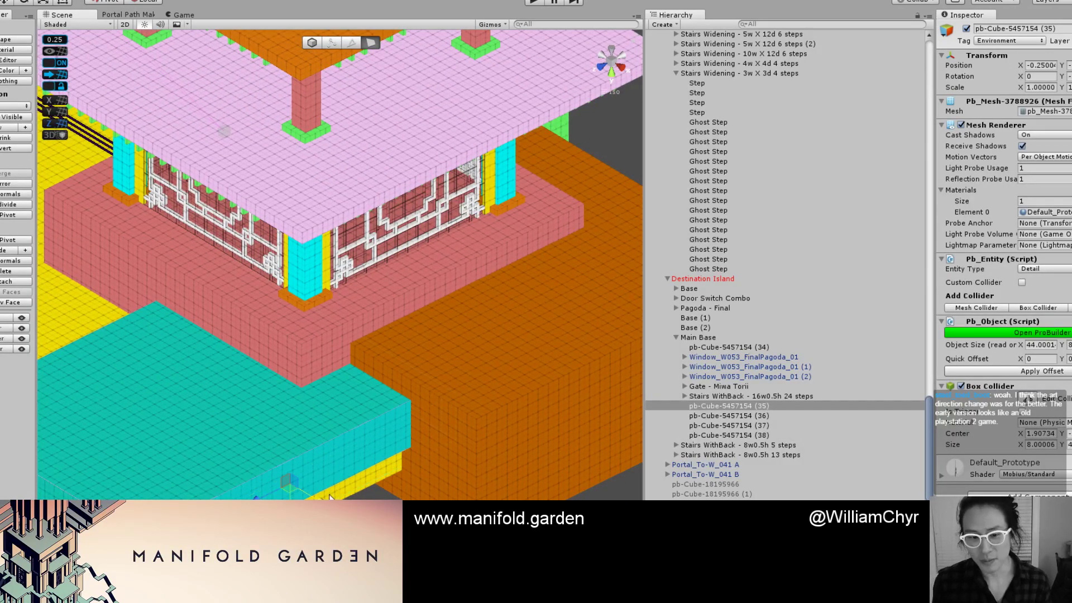
key("g")
Nudge the upper turquoise slab horizontally against the corner of the pagoda's red base.
scroll(240, 467, "down", 1)
middle_click_drag(241, 468, 356, 437)
left_click_drag(329, 456, 321, 432, "alt")
scroll(321, 431, "up", 4)
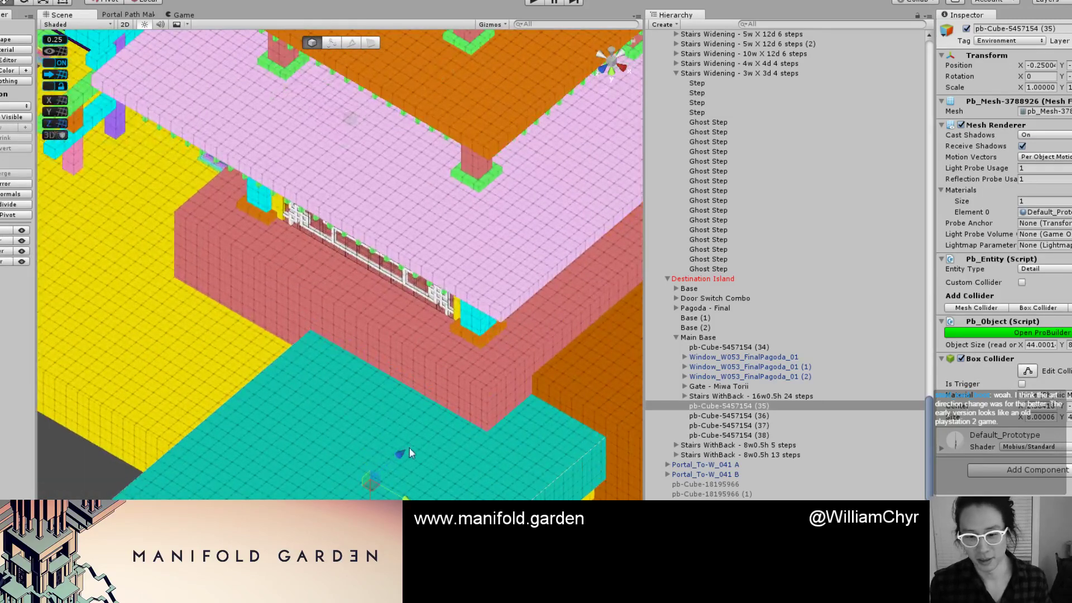
left_click_drag(398, 456, 404, 455)
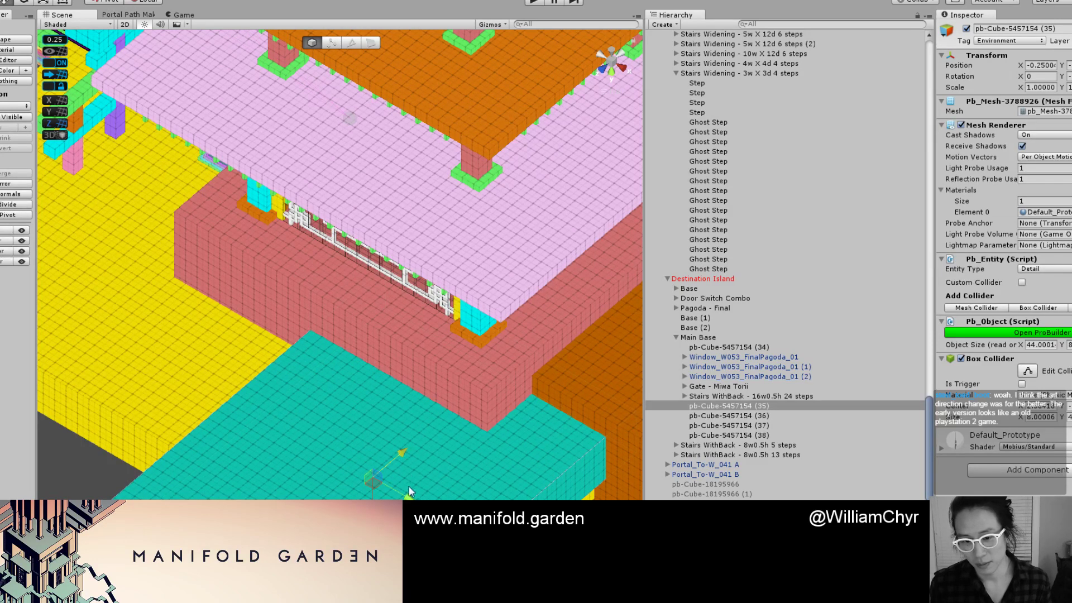
left_click_drag(408, 497, 406, 496)
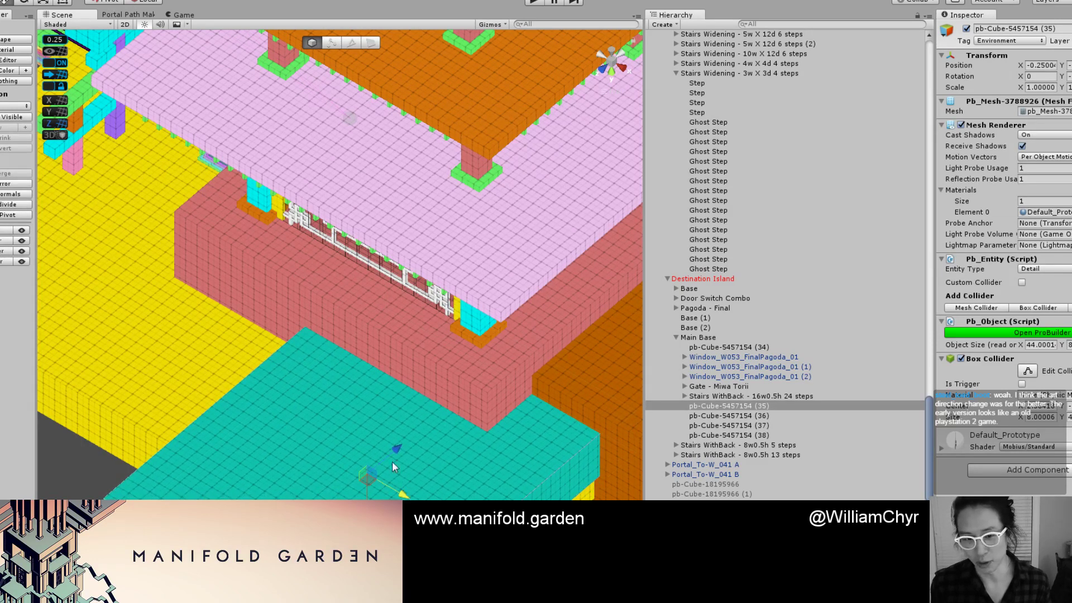
Pull in the upper turquoise slab's outer side face that points away from the orange block.
scroll(392, 461, "down", 10)
scroll(358, 396, "down", 3)
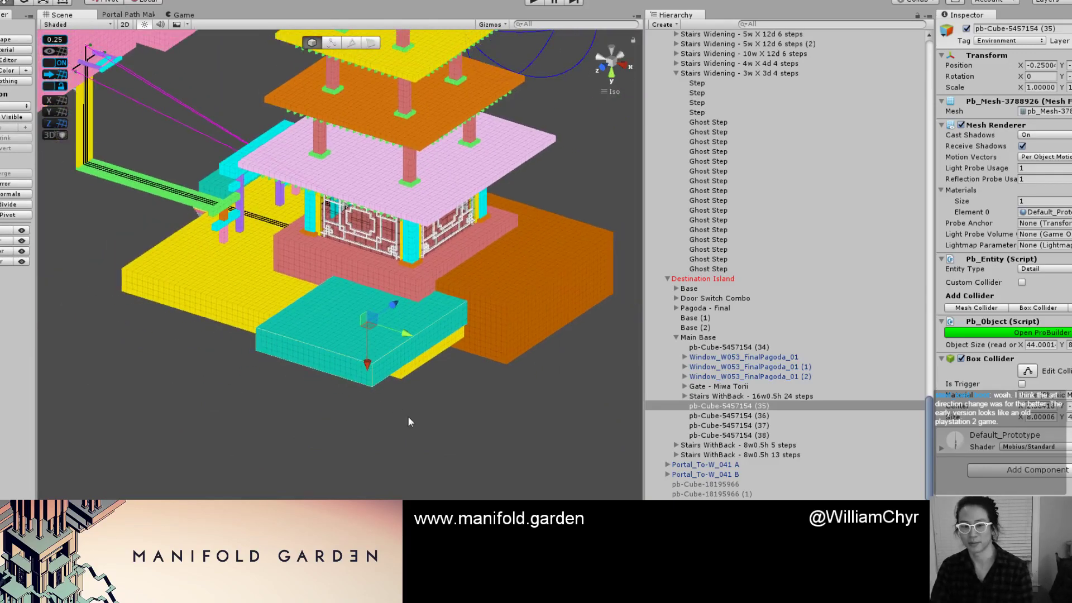
scroll(407, 417, "up", 10)
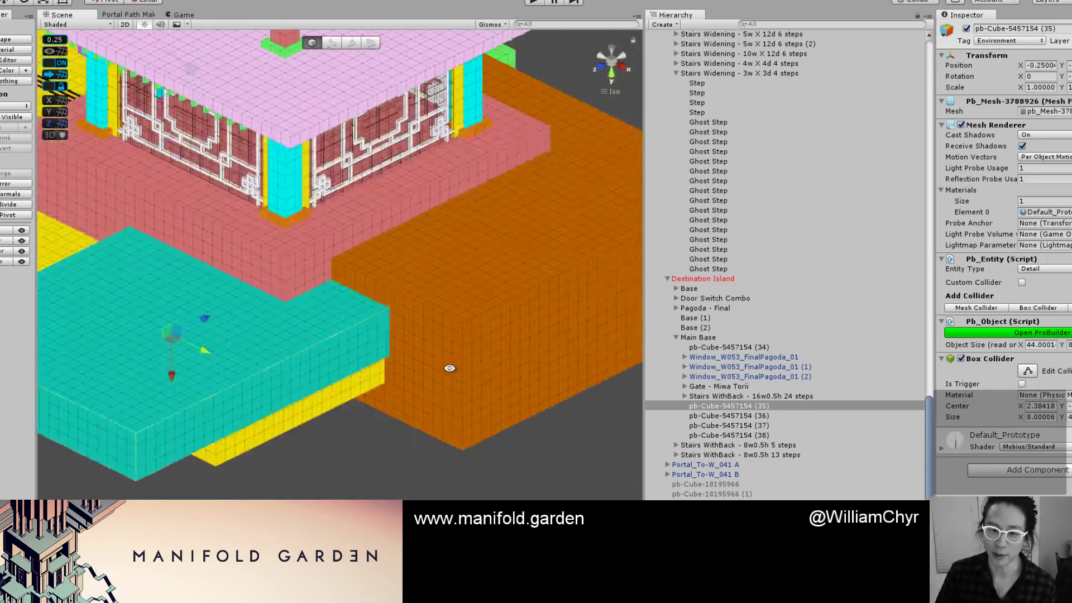
left_click_drag(449, 368, 438, 366, "alt")
left_click(417, 354)
scroll(417, 354, "up", 5)
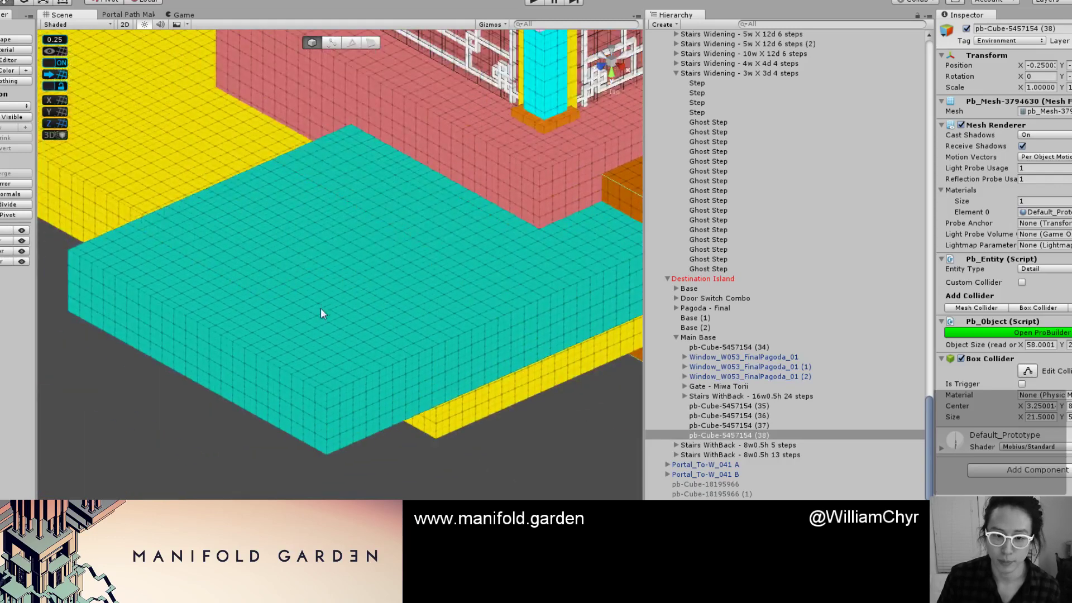
key("g")
left_click(236, 364)
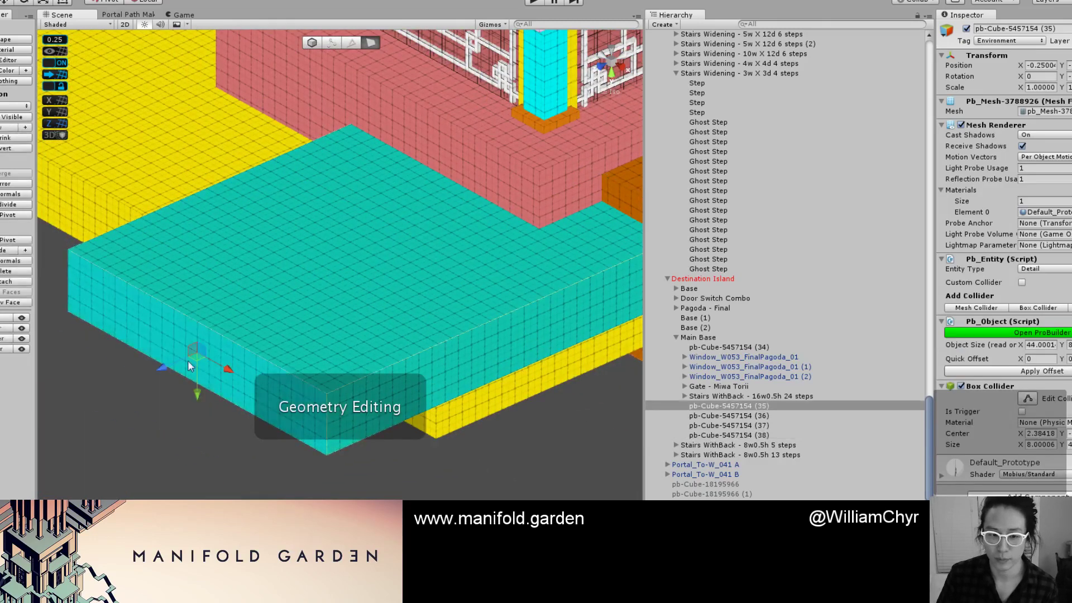
left_click_drag(164, 364, 276, 293)
Recentre the upper turquoise slab's pivot outside face editing, and slide the slab sideways along the yellow slab's edge.
key("g")
key("ctrl+j")
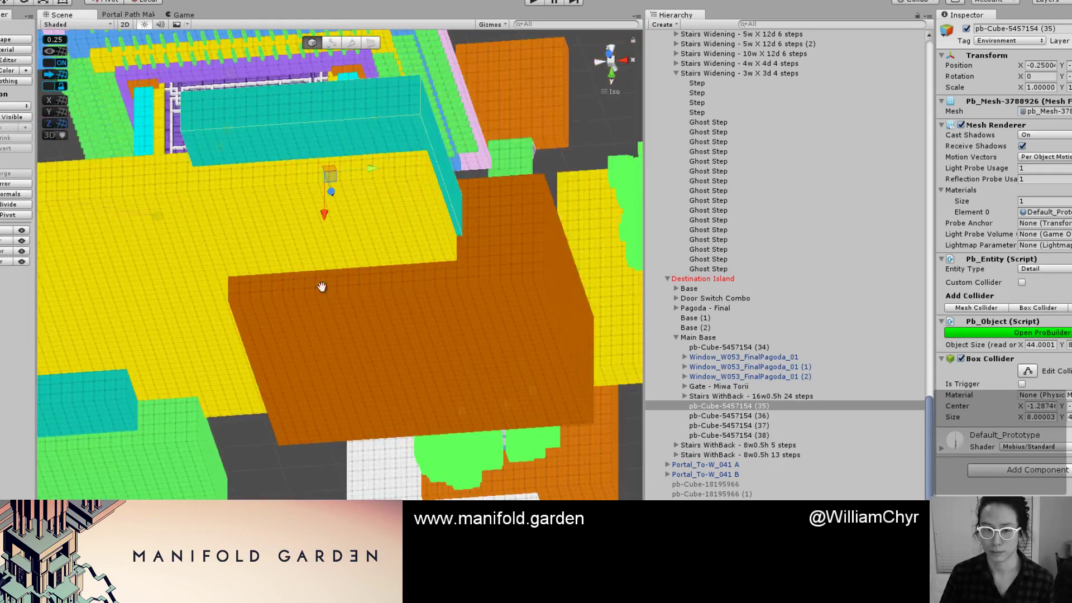
left_click_drag(366, 172, 395, 168)
scroll(408, 199, "down", 15)
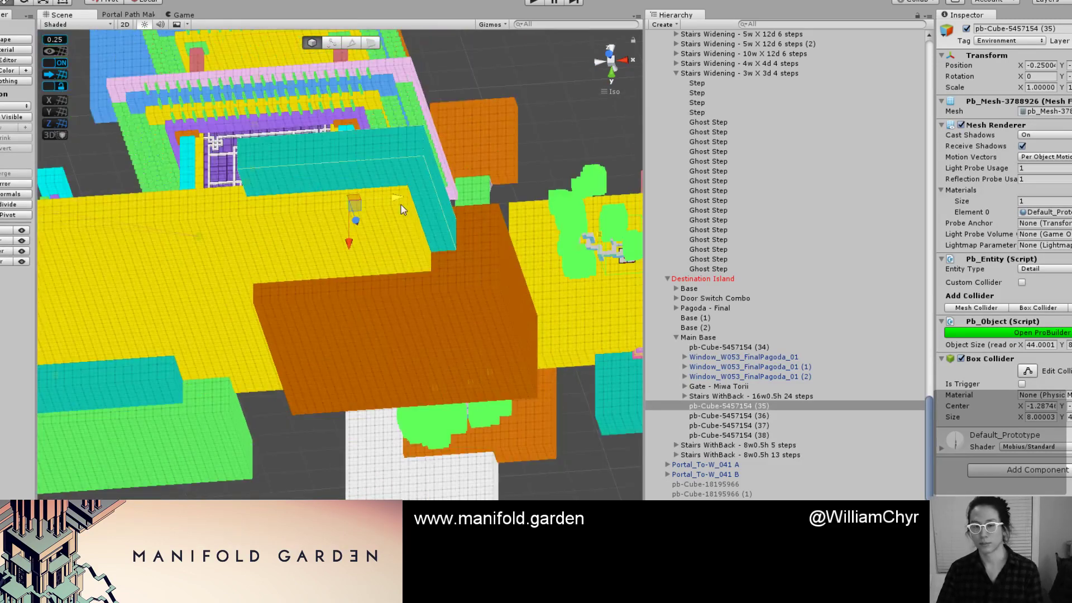
Examine the orange block, the pagoda's red base and the staggered slabs from above, close up and beneath.
left_click_drag(404, 254, 524, 344, "alt")
scroll(569, 357, "up", 4)
scroll(491, 346, "up", 3)
middle_click_drag(463, 351, 425, 335)
scroll(421, 326, "up", 7)
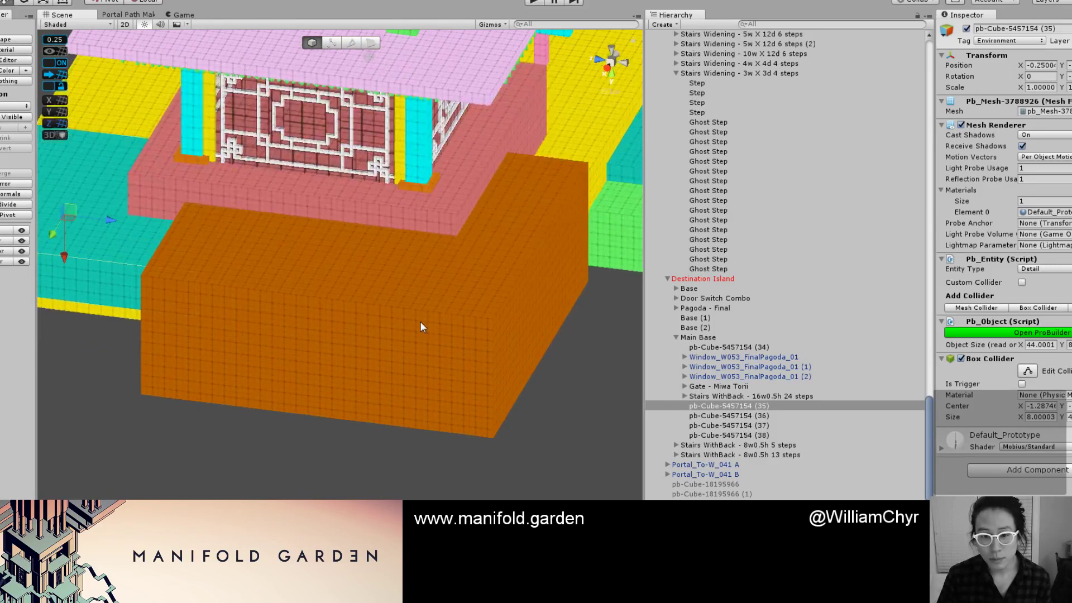
left_click(420, 323)
scroll(446, 319, "up", 4)
mouse_move(449, 305)
left_mouse_down("alt")
mouse_move(444, 255)
mouse_move(433, 294)
left_mouse_up("alt")
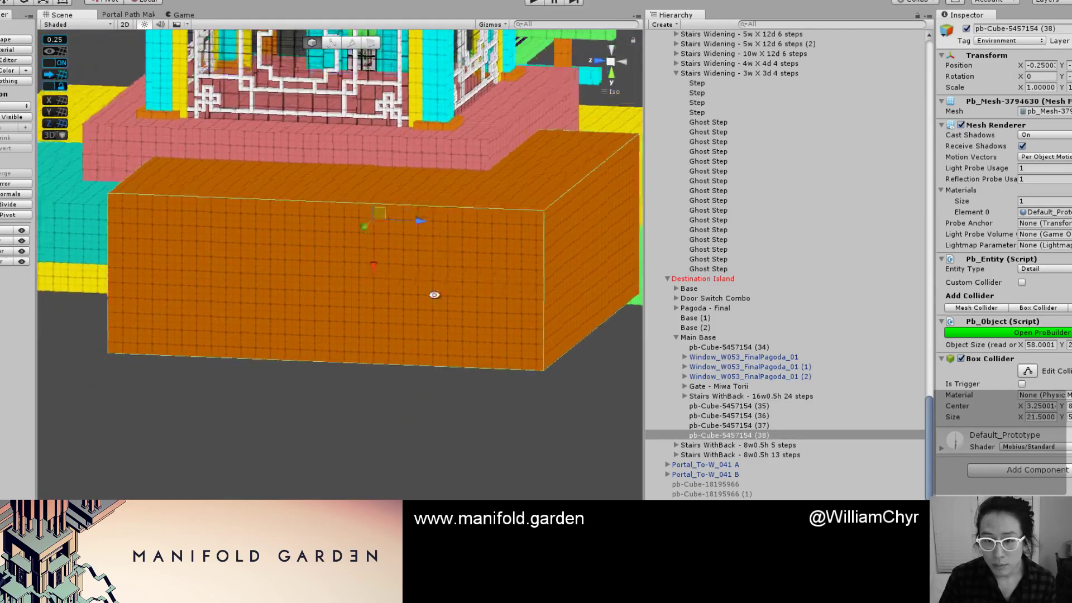
middle_click_drag(433, 294, 341, 497)
scroll(397, 294, "up", 3)
left_click(396, 297)
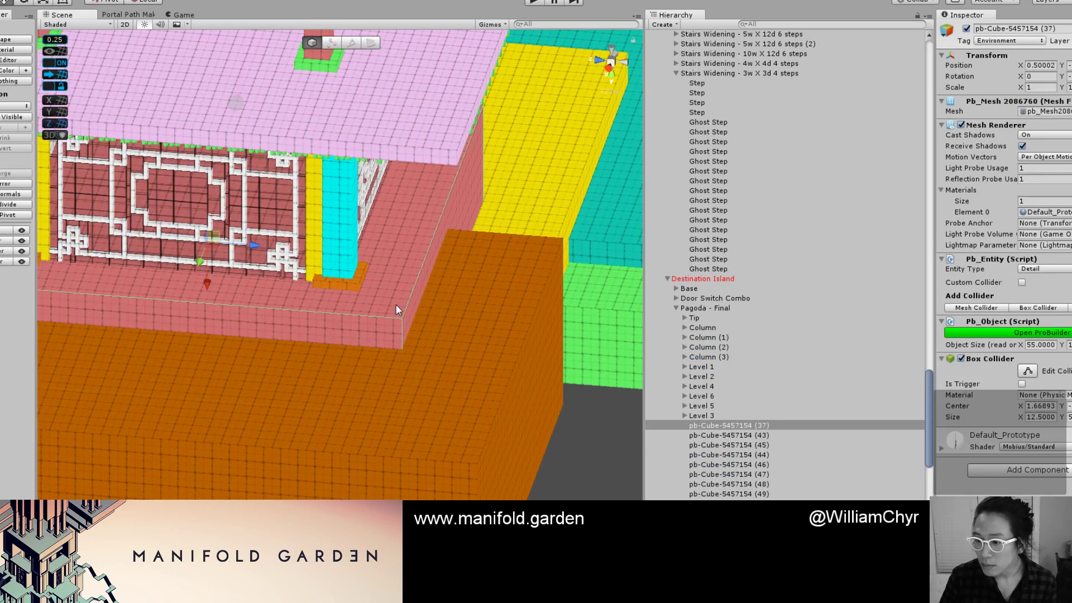
scroll(395, 306, "down", 3)
left_click_drag(394, 305, 215, 204, "alt")
scroll(213, 260, "down", 12)
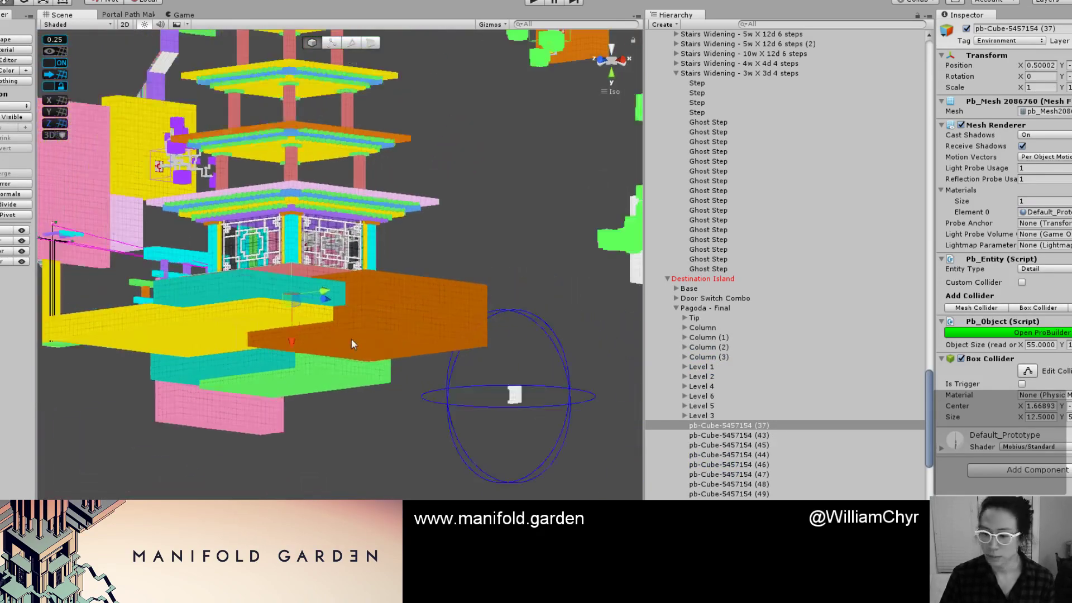
Examine the pagoda's staggered base slabs and the surrounding islands from below, from above and close up.
left_click_drag(374, 354, 347, 381, "alt")
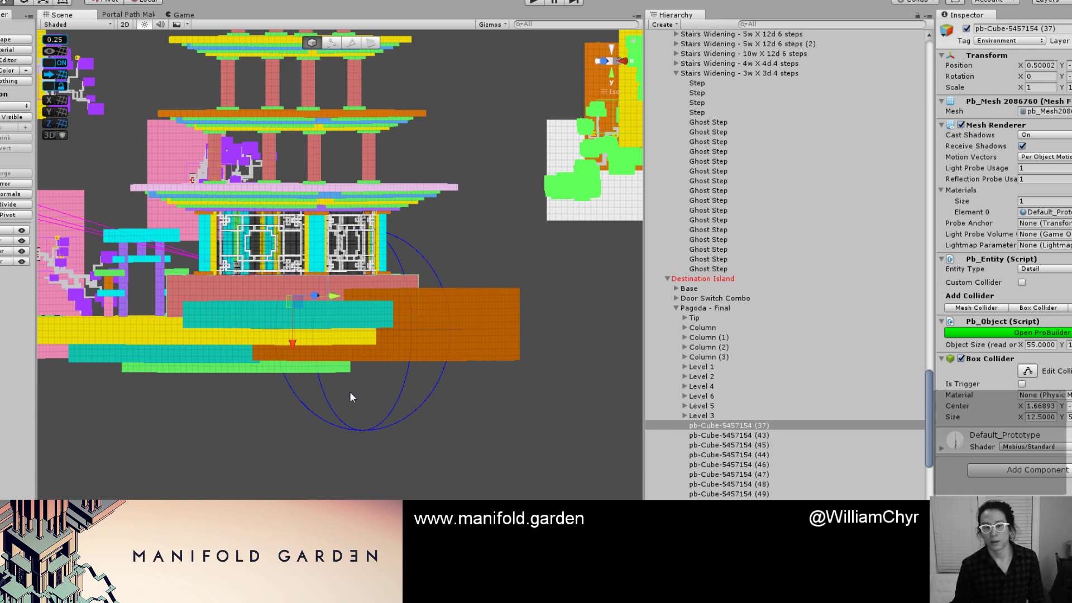
left_click(393, 410)
scroll(373, 433, "up", 4)
left_click_drag(372, 433, 362, 351, "alt")
scroll(313, 330, "up", 8)
scroll(309, 335, "down", 16)
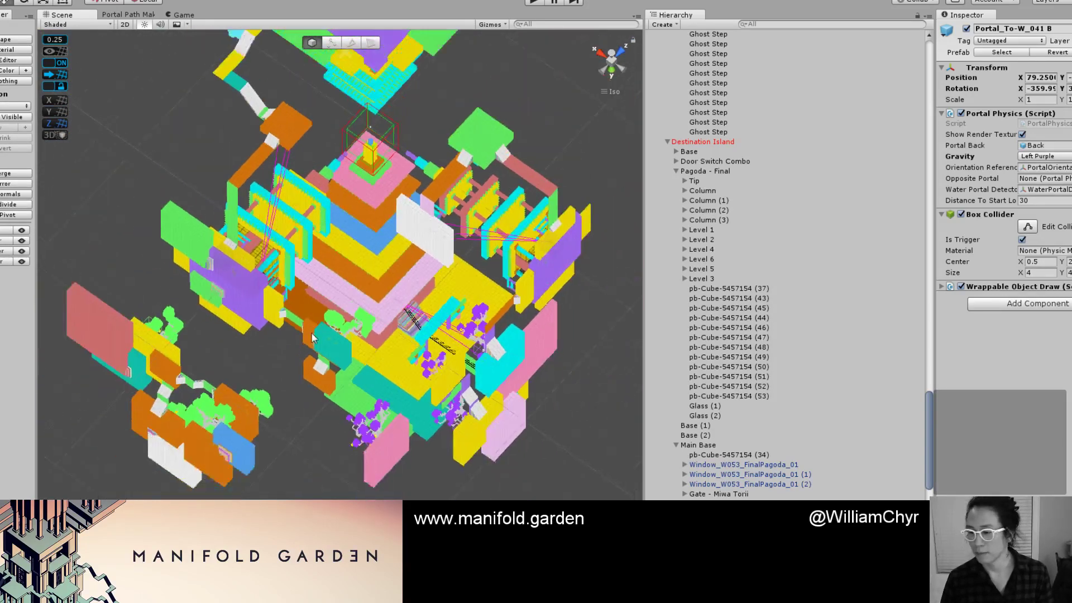
scroll(304, 338, "up", 8)
scroll(285, 343, "up", 2)
left_click(244, 366)
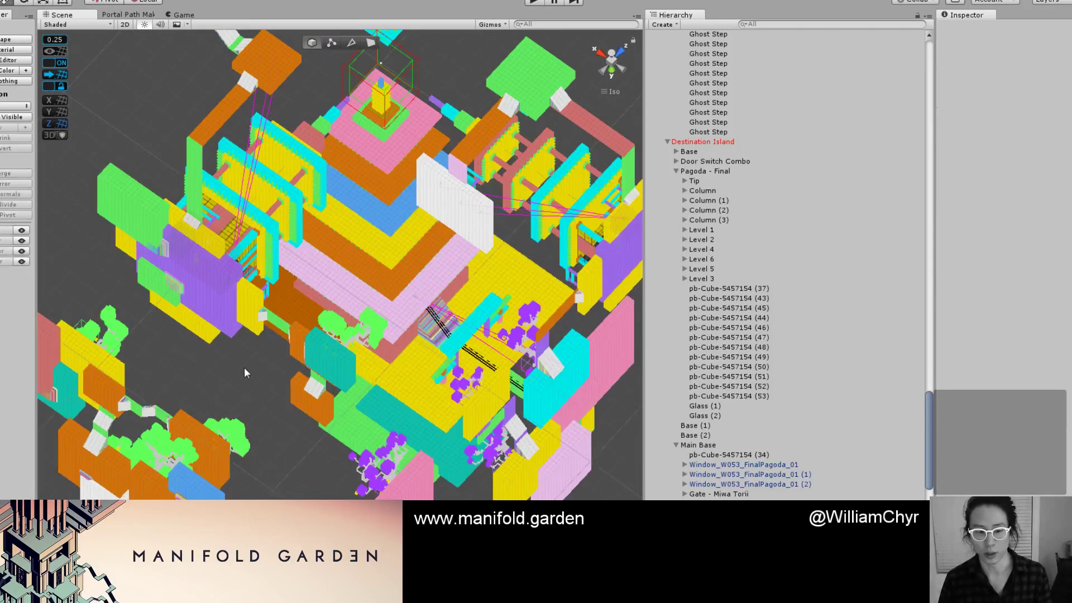
scroll(212, 367, "up", 2)
left_click_drag(179, 372, 362, 329, "alt")
scroll(445, 379, "up", 2)
Pull in the yellow slab's outer side face beside the turquoise slab, and recentre the yellow slab's pivot outside face editing.
left_click(448, 401)
scroll(417, 366, "up", 3)
scroll(361, 329, "up", 2)
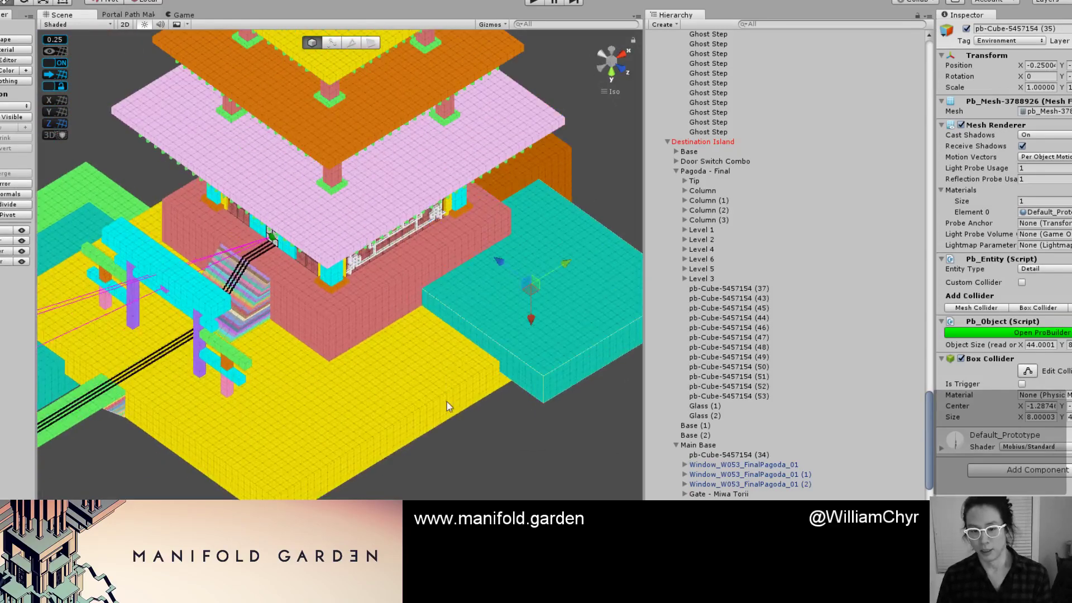
key("g")
left_click(446, 402)
scroll(447, 402, "up", 1)
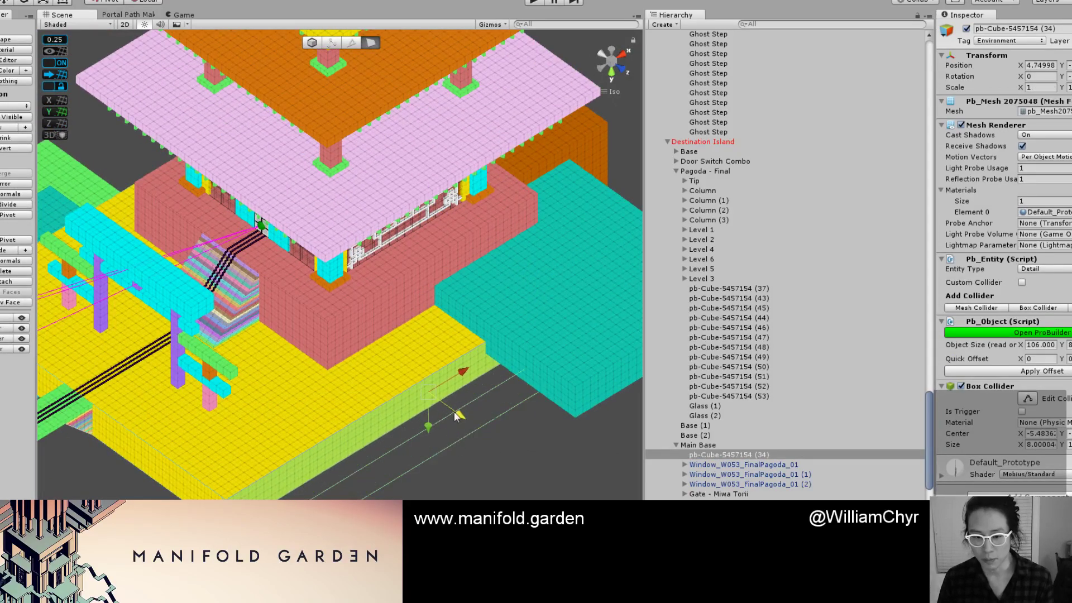
scroll(451, 408, "up", 2)
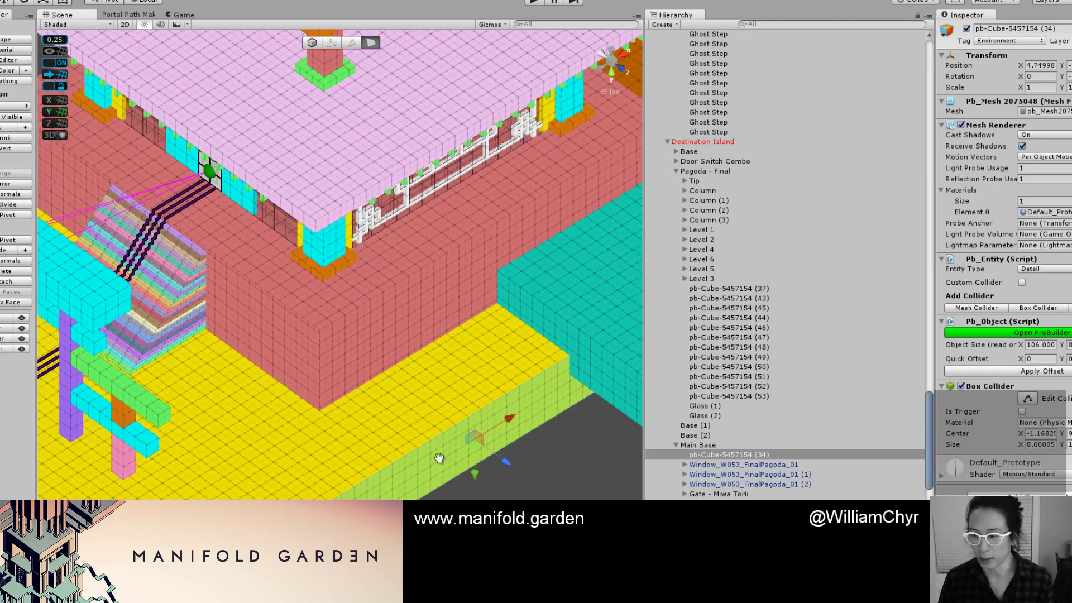
middle_click_drag(438, 455, 474, 367)
mouse_move(543, 363)
left_mouse_down()
mouse_move(551, 371)
mouse_move(547, 360)
left_mouse_up()
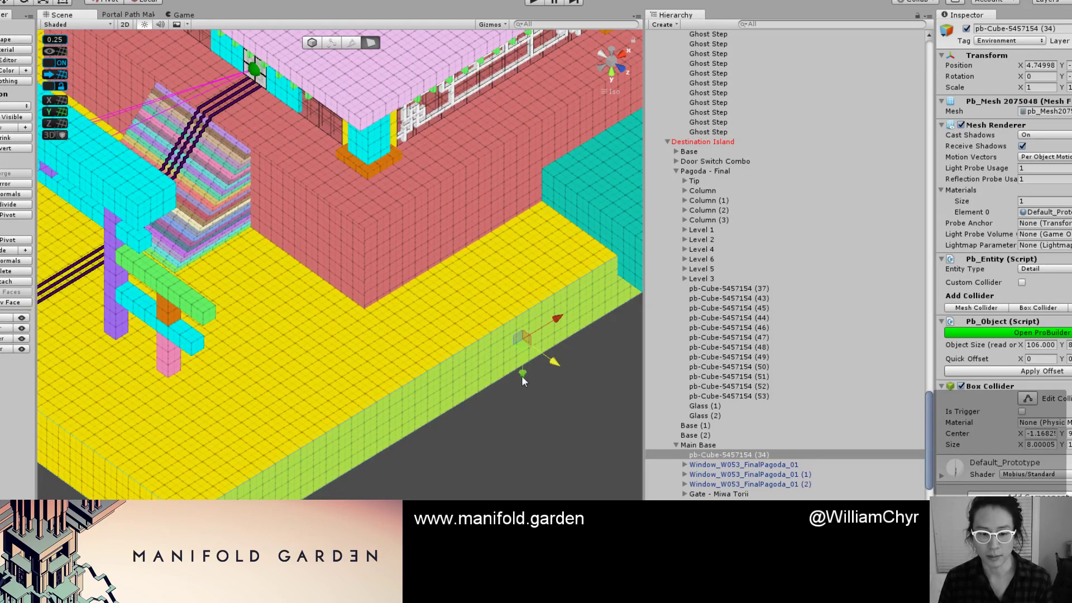
key("g")
key("h")
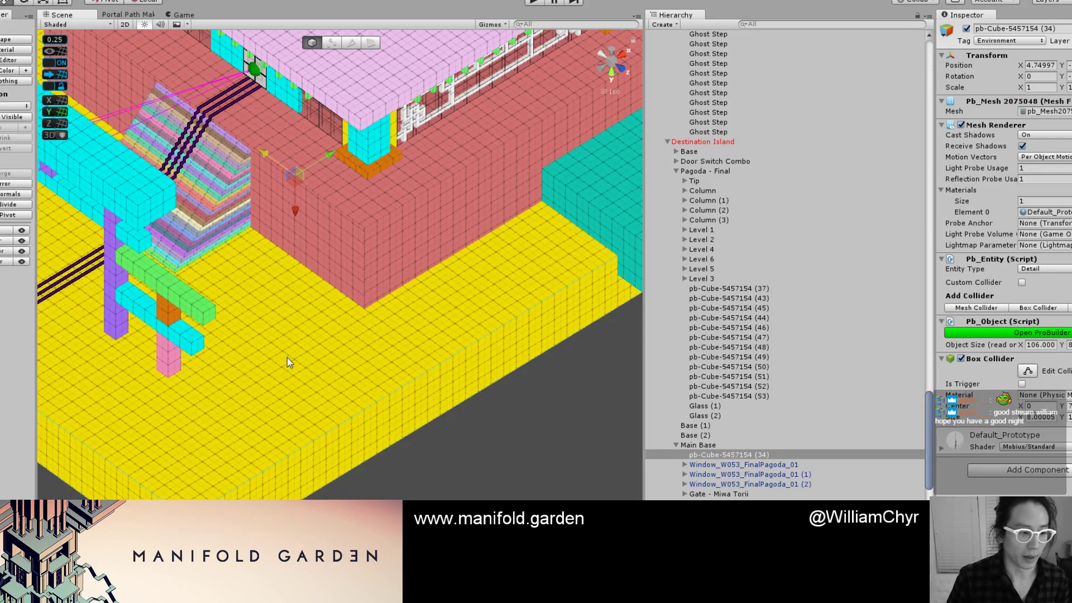
Inspect how the upper turquoise slab meets the shortened yellow slab, the red base and the orange block.
scroll(329, 357, "down", 4)
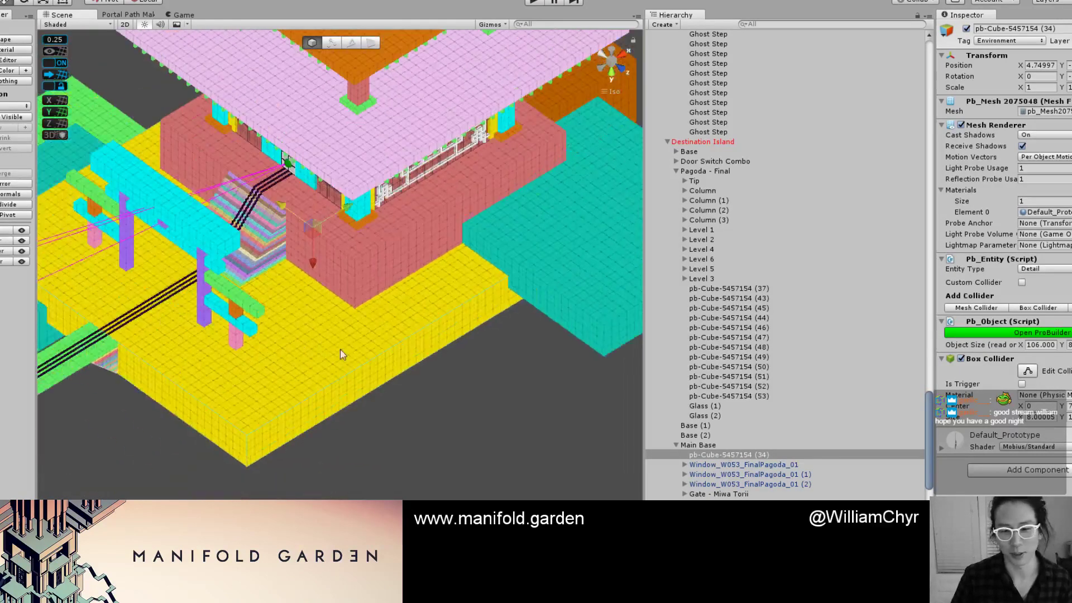
scroll(365, 372, "up", 3)
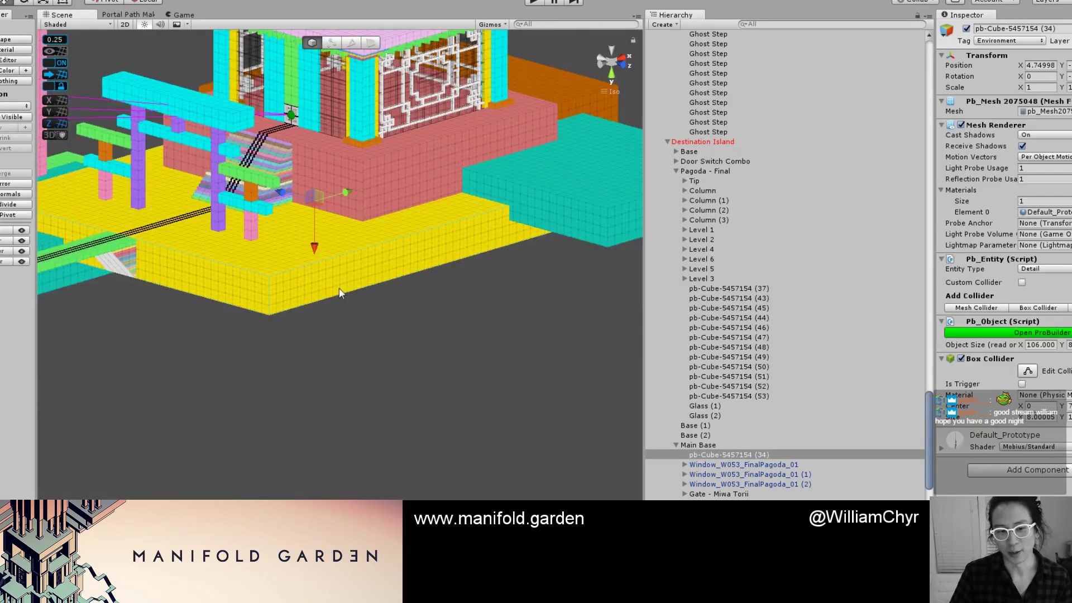
middle_click_drag(339, 287, 260, 328)
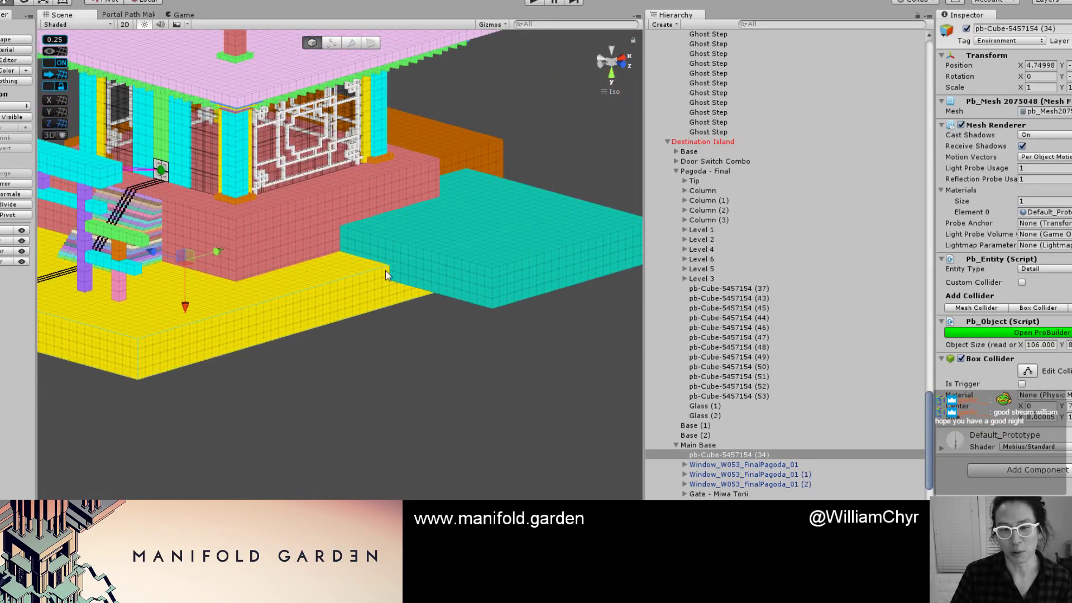
left_click(411, 256)
left_click_drag(411, 256, 461, 297, "alt")
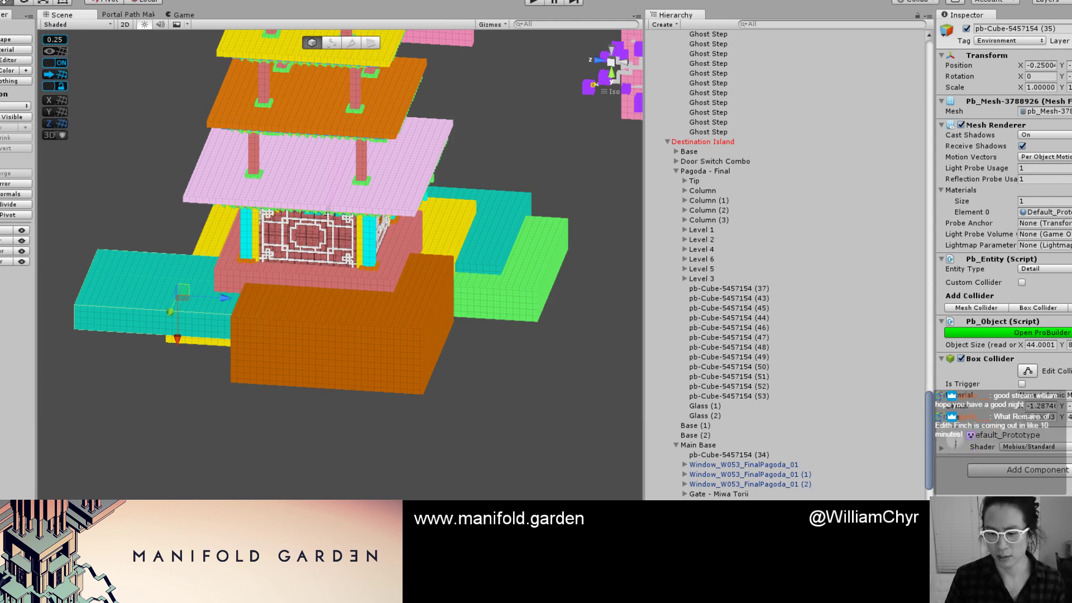
Switch to the web browser, search Google for "Remains of Edith Finch" in a new tab, and open the PlayStation result in another tab.
key("alt+Tab")
key("ctrl+t")
type("Remains of Edith Finch")
key("Return")
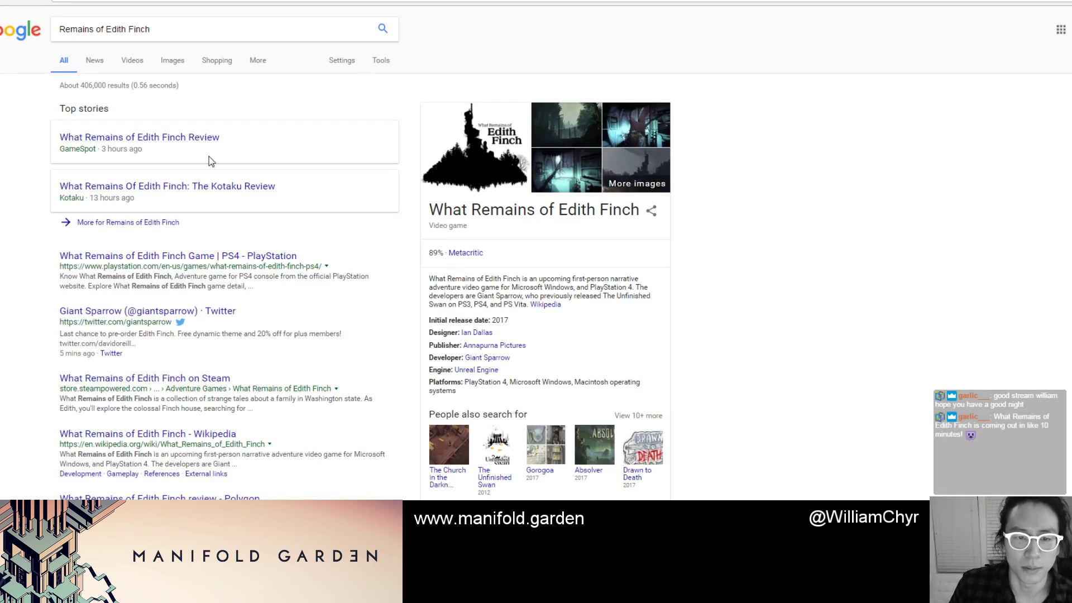
right_click(231, 260)
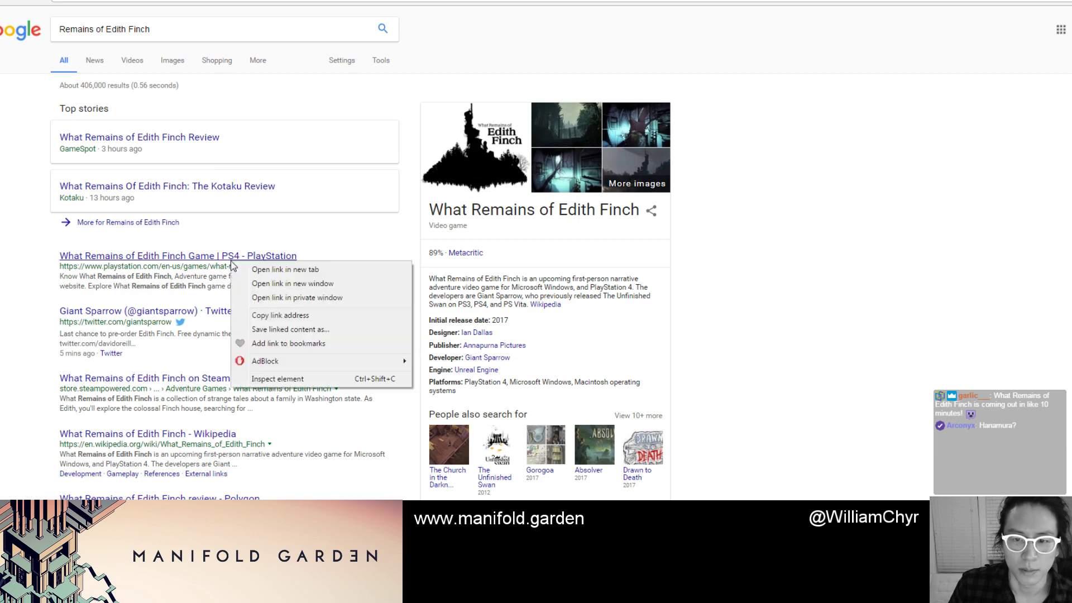
left_click(257, 270)
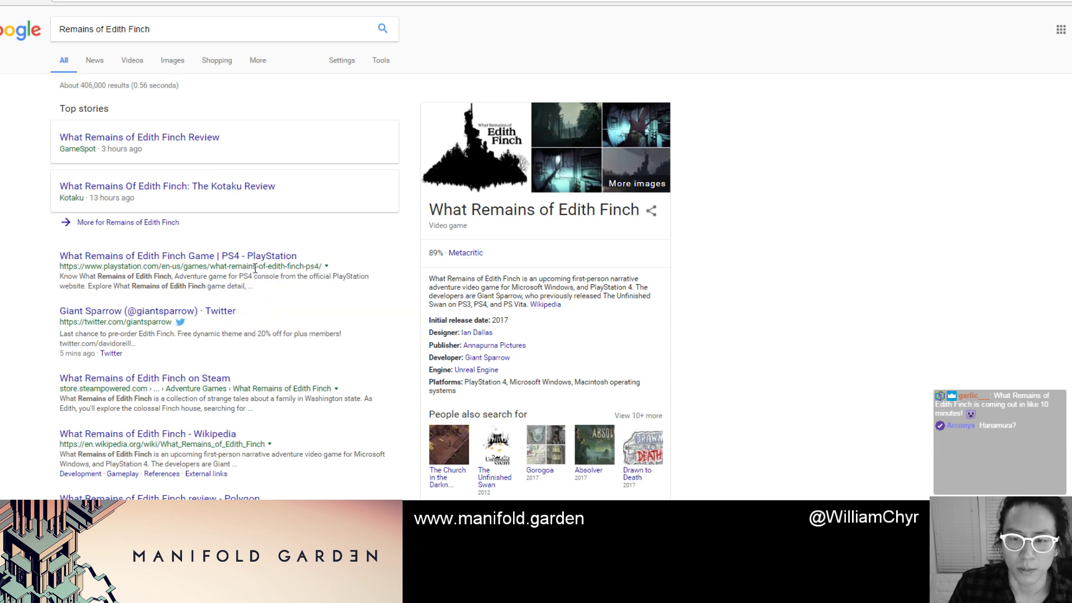
View the GameSpot review of What Remains of Edith Finch, and open the Kotaku review from the search results in a new tab.
left_click(152, 137)
key("ctrl+Tab")
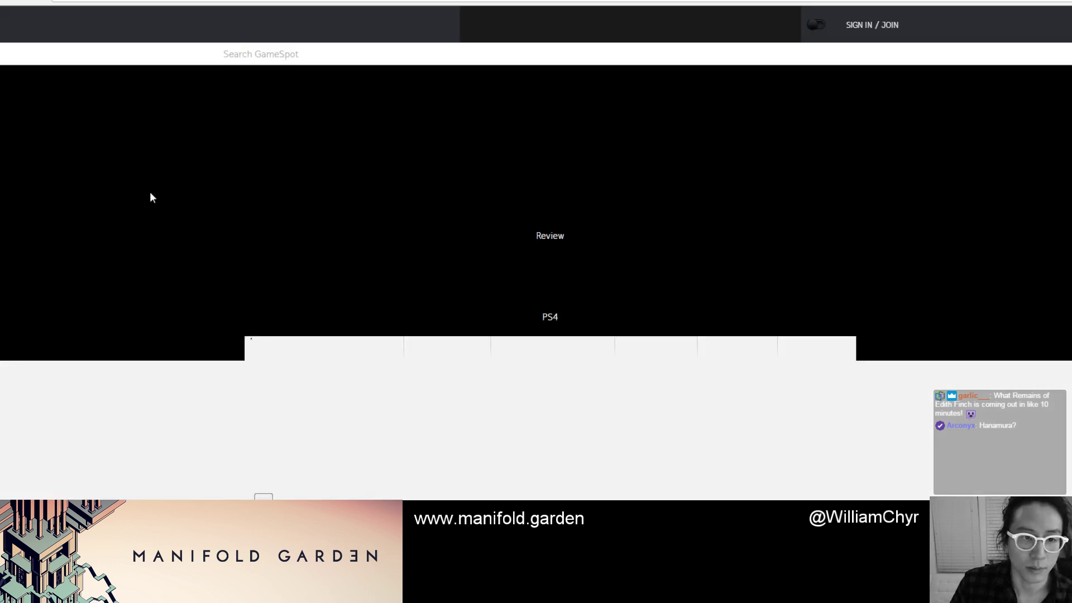
key("alt+Left")
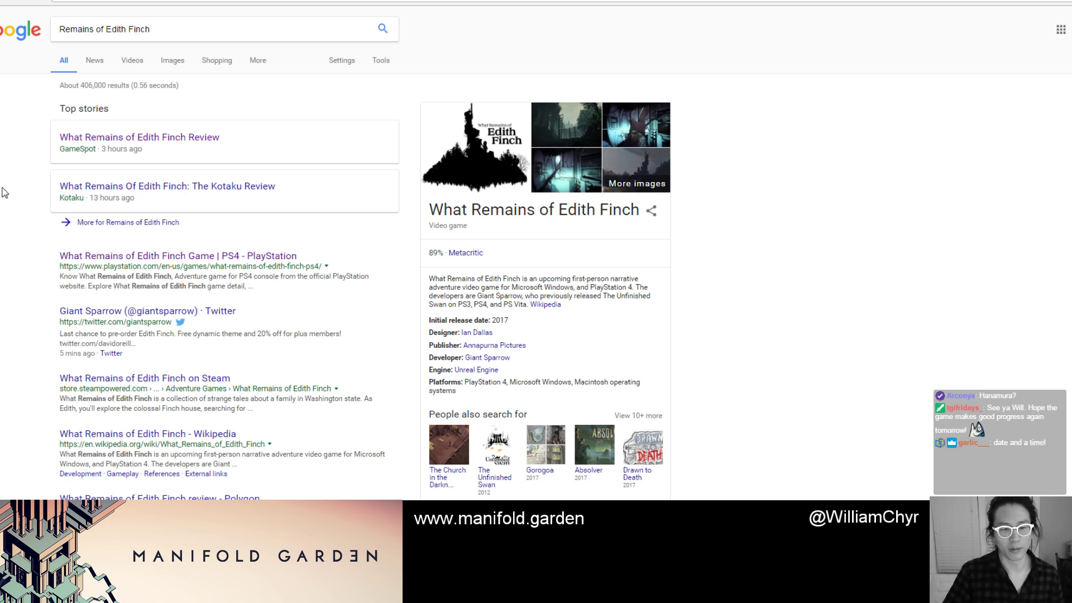
right_click(149, 192)
left_click(162, 198)
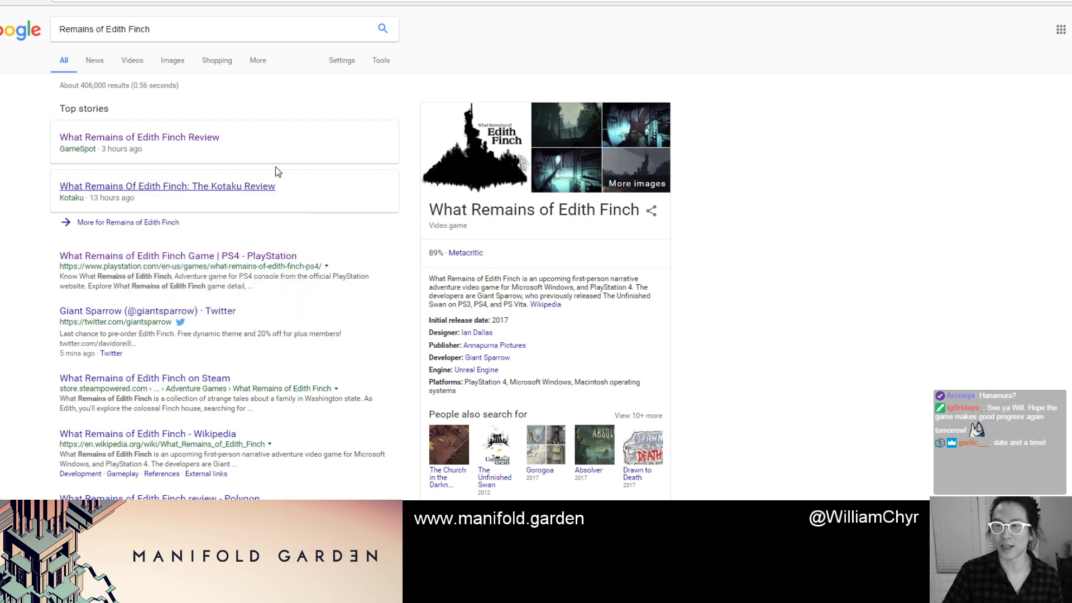
Check the game's release details on the PlayStation page, and switch back to Unity.
key("ctrl+Tab")
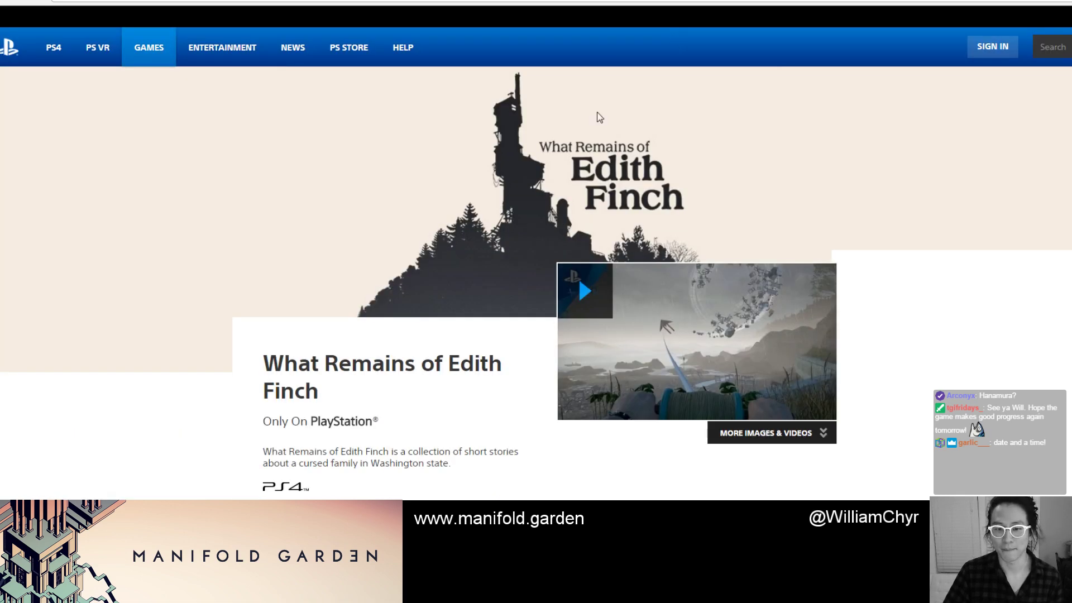
scroll(580, 139, "down", 2)
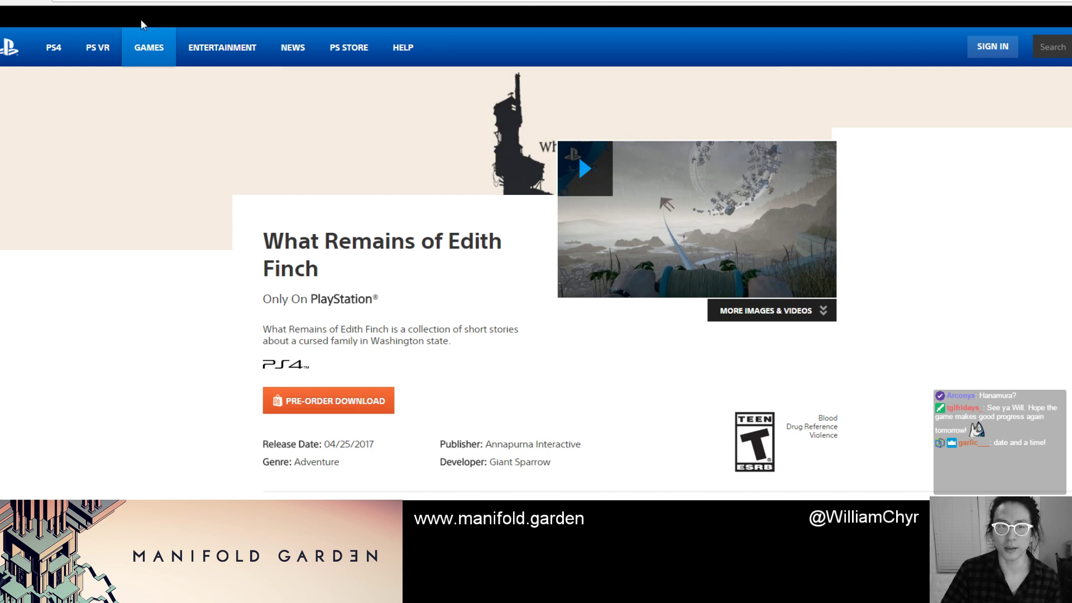
key("alt+Left")
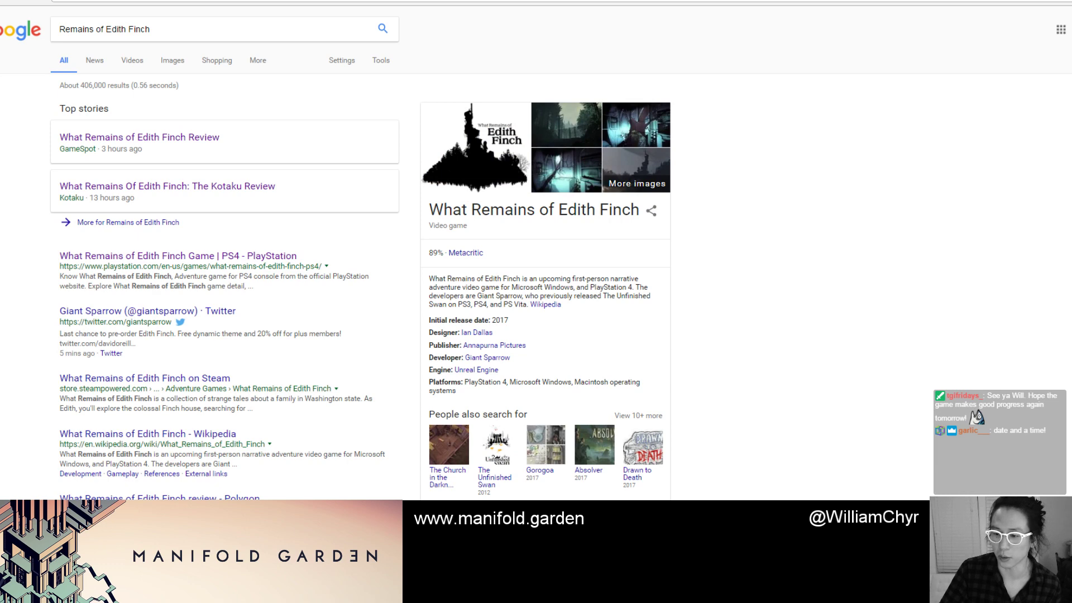
key("alt+Tab")
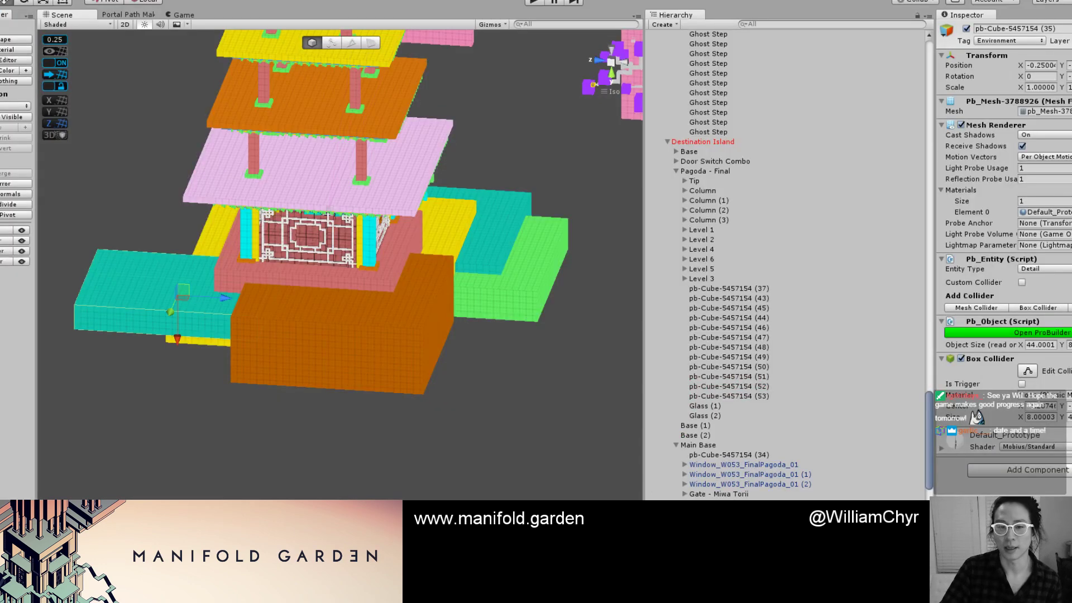
Try to pull in the turquoise slab's outer side face at the pagoda's base corner, and undo the move.
left_click(525, 458)
scroll(464, 441, "down", 5)
left_click_drag(388, 419, 406, 381, "alt")
scroll(395, 349, "up", 5)
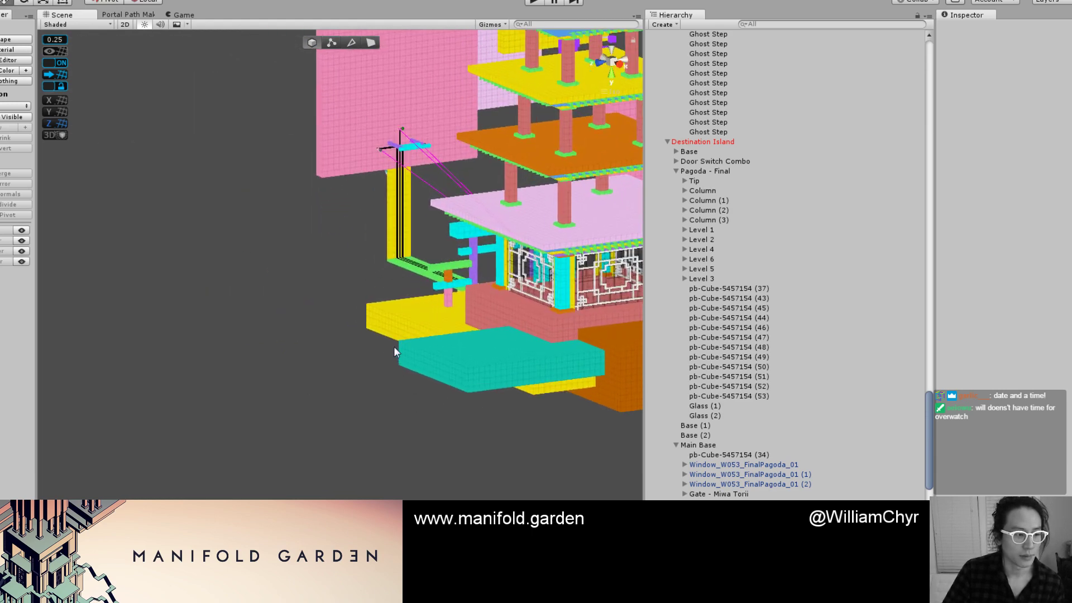
left_click(419, 365)
key("f")
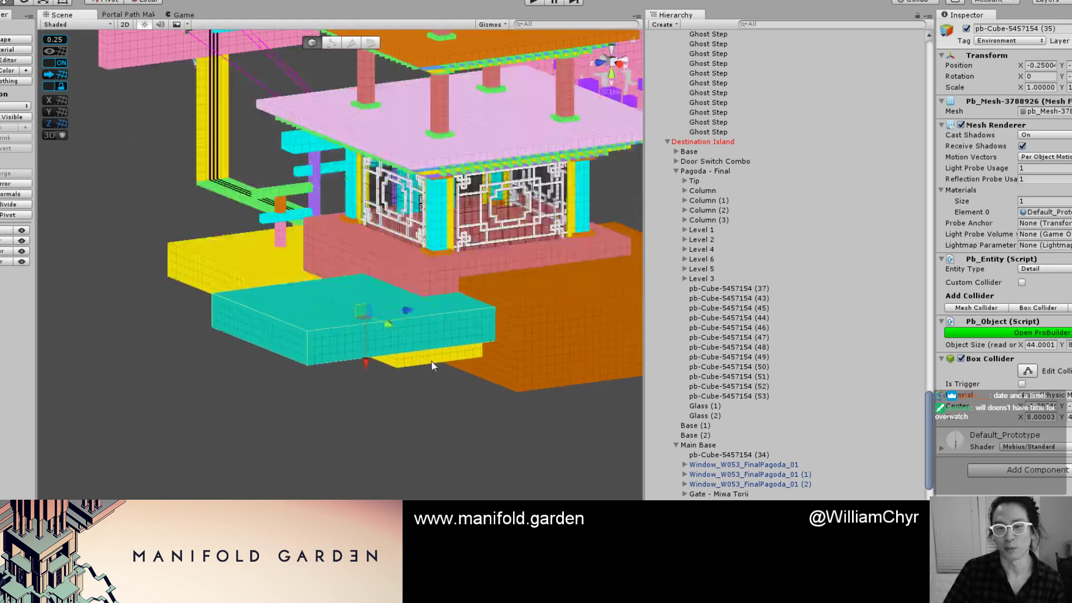
key("g")
left_click(213, 363)
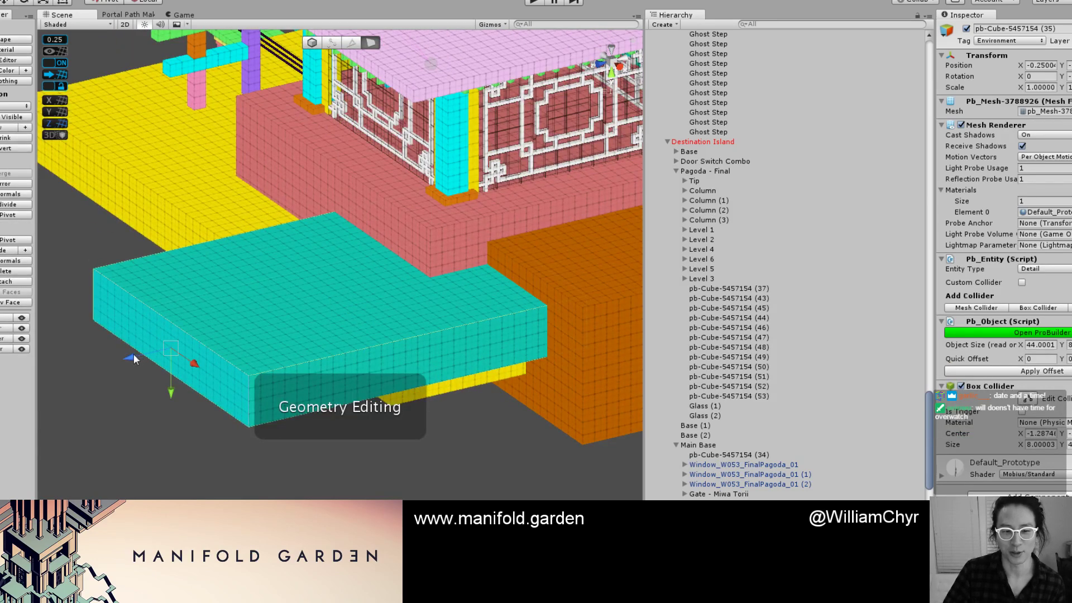
left_click_drag(166, 346, 220, 334)
key("ctrl+z")
key("g")
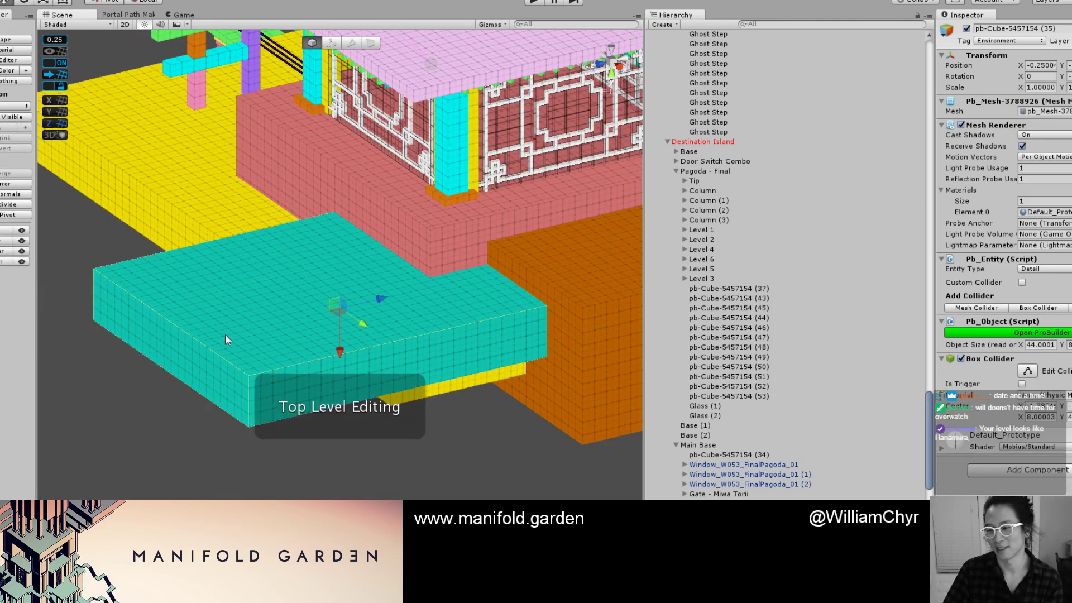
Recentre the turquoise slab's pivot and snap the slab back onto the grid.
key("h")
scroll(229, 334, "up", 3)
left_click_drag(274, 328, 239, 341, "alt")
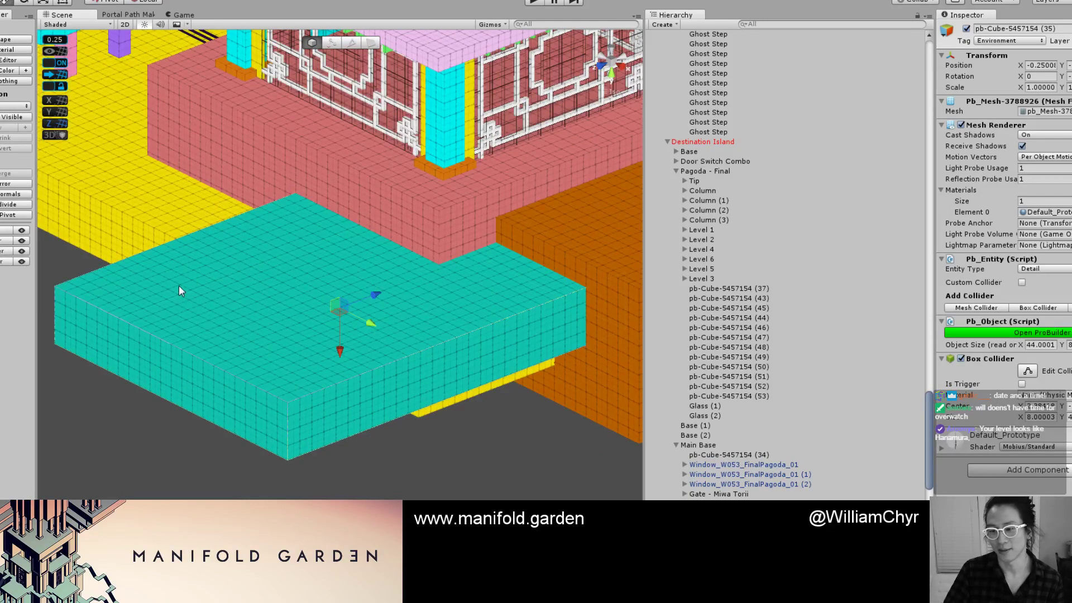
key("ctrl+j")
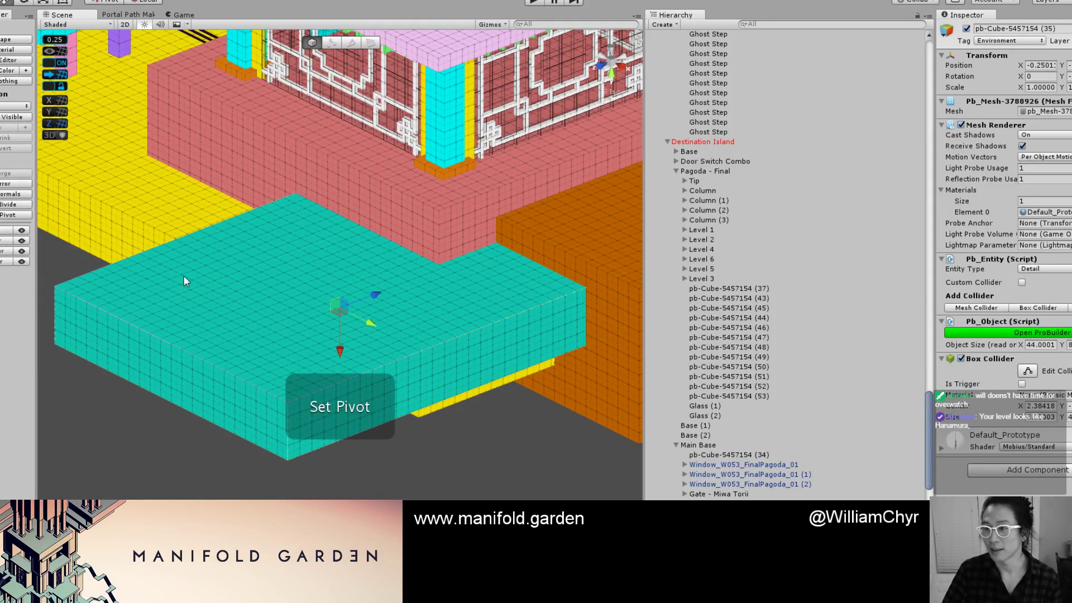
left_click(53, 83)
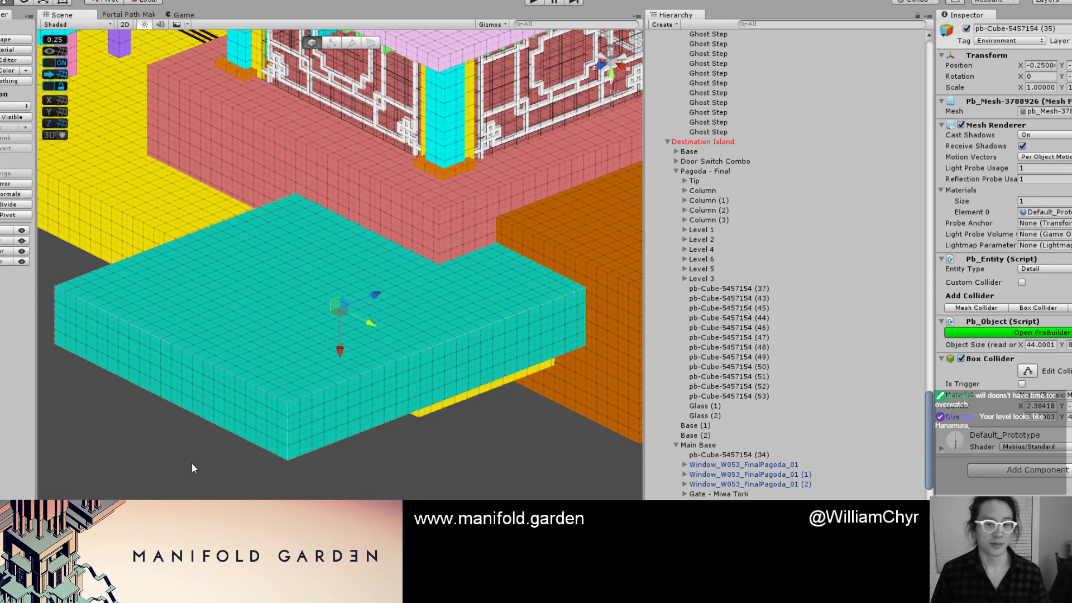
Examine the turquoise slab and the blocks around the pagoda from several sides, close up and from afar.
scroll(206, 366, "down", 8)
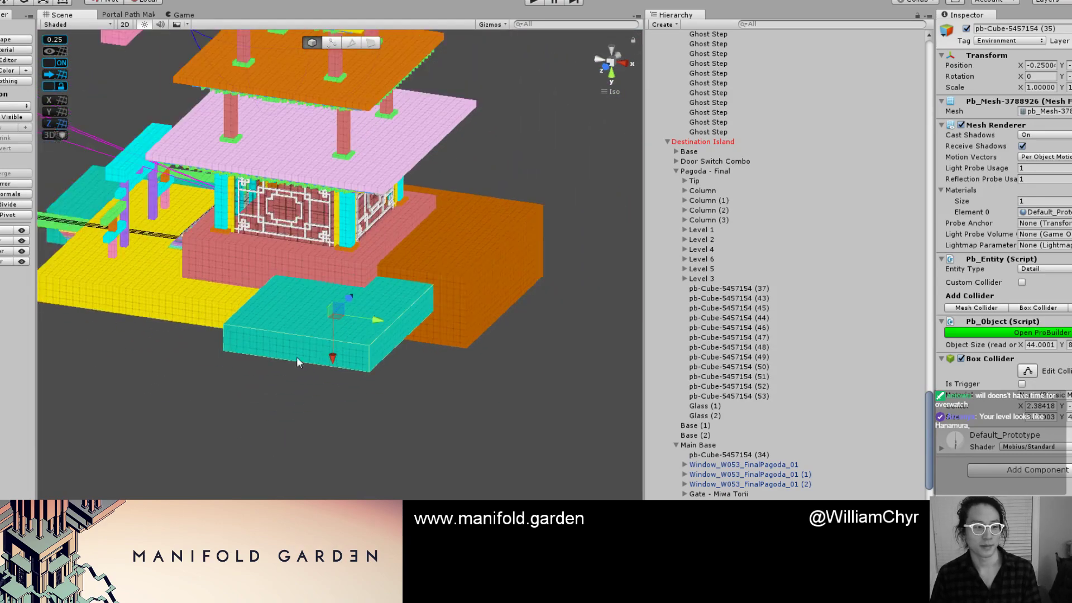
scroll(279, 347, "up", 8)
left_click_drag(354, 360, 329, 366, "alt")
left_click_drag(364, 313, 495, 387, "alt")
right_click_drag(495, 387, 569, 394, "alt")
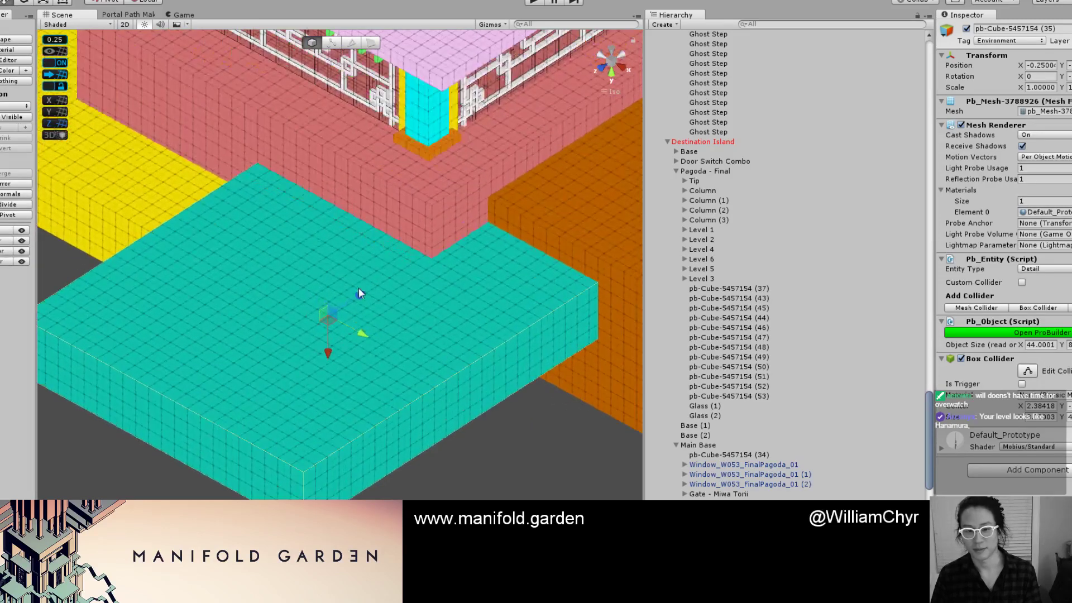
scroll(359, 292, "down", 8)
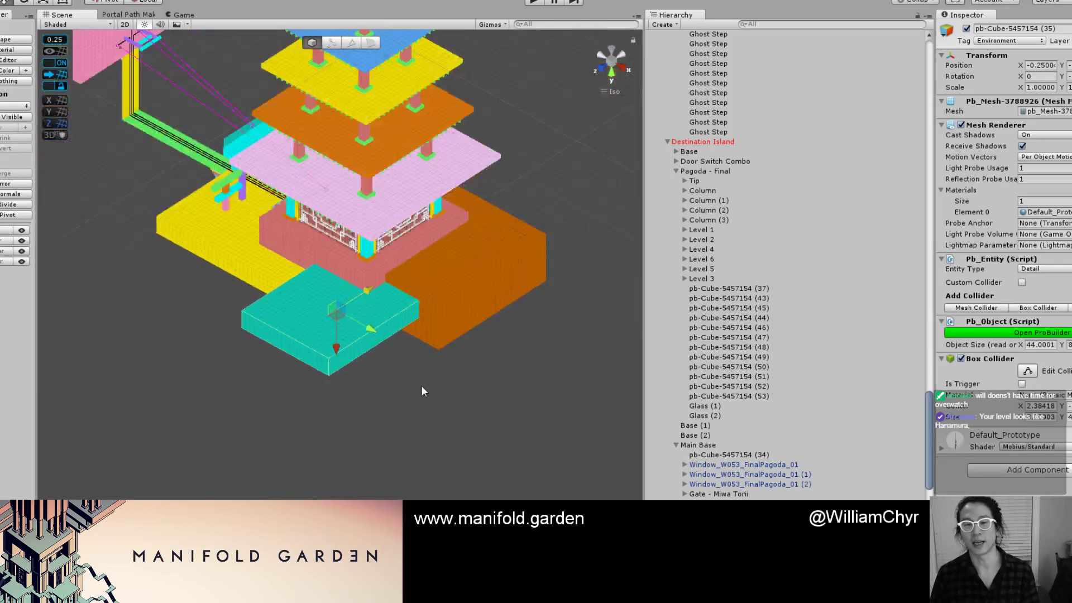
scroll(416, 386, "down", 8)
middle_click_drag(415, 384, 413, 465)
scroll(430, 296, "up", 4)
left_click_drag(431, 296, 163, 443, "alt")
scroll(347, 347, "up", 10)
left_click_drag(347, 347, 471, 405, "alt")
middle_click_drag(306, 396, 318, 384)
scroll(318, 384, "up", 4)
Move the outer side face of the lavender block beside the yellow block, and leave face editing.
left_click(369, 380)
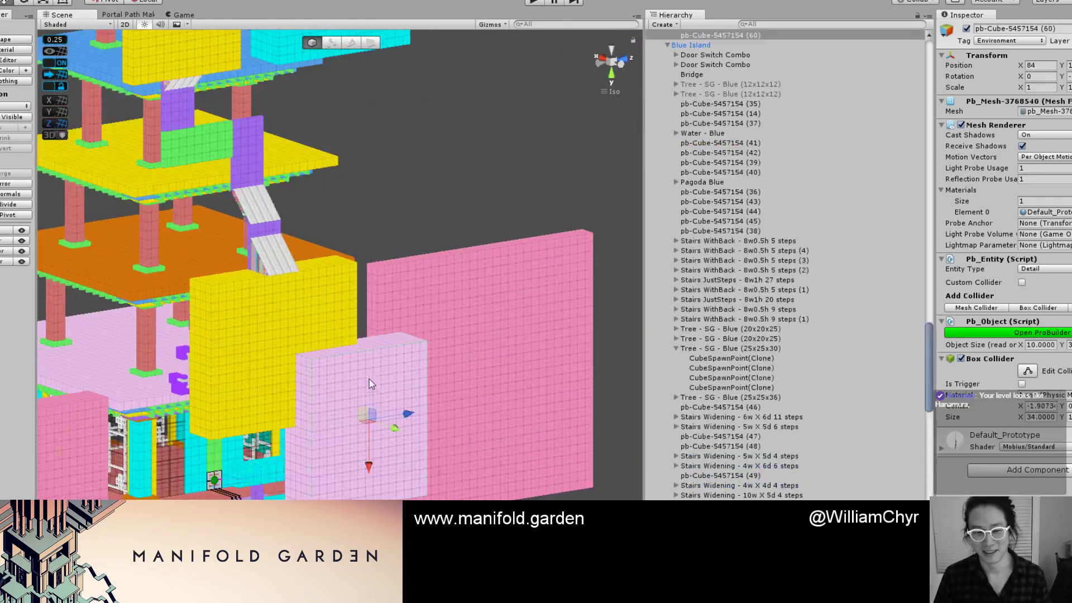
left_click_drag(369, 380, 449, 320, "alt")
middle_click_drag(450, 319, 228, 335)
scroll(413, 352, "up", 5)
key("g")
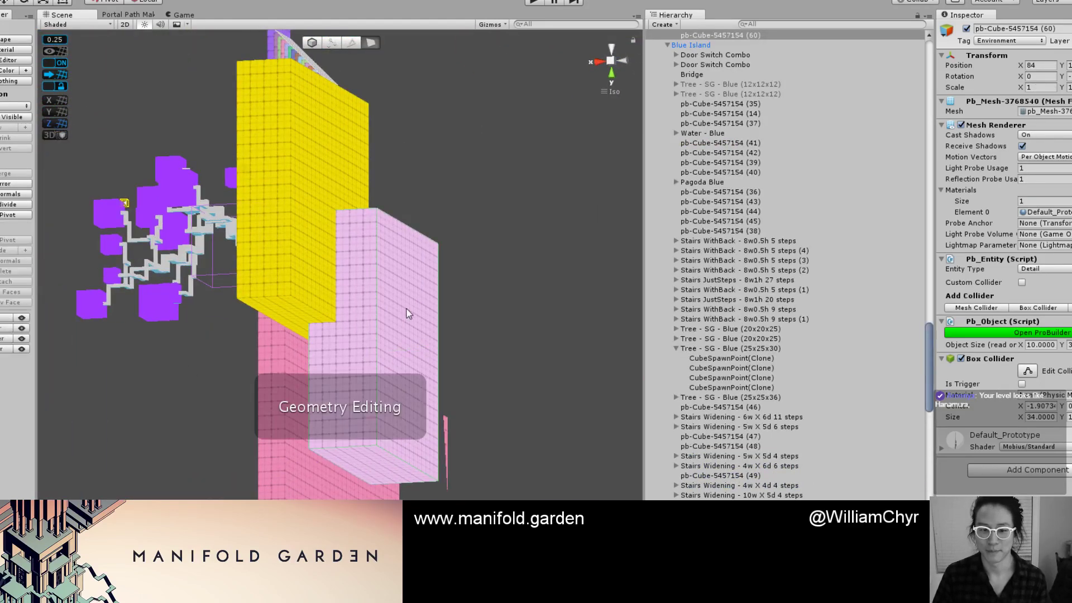
left_click(407, 313)
left_click_drag(364, 350, 425, 367)
scroll(342, 353, "up", 4)
key("g")
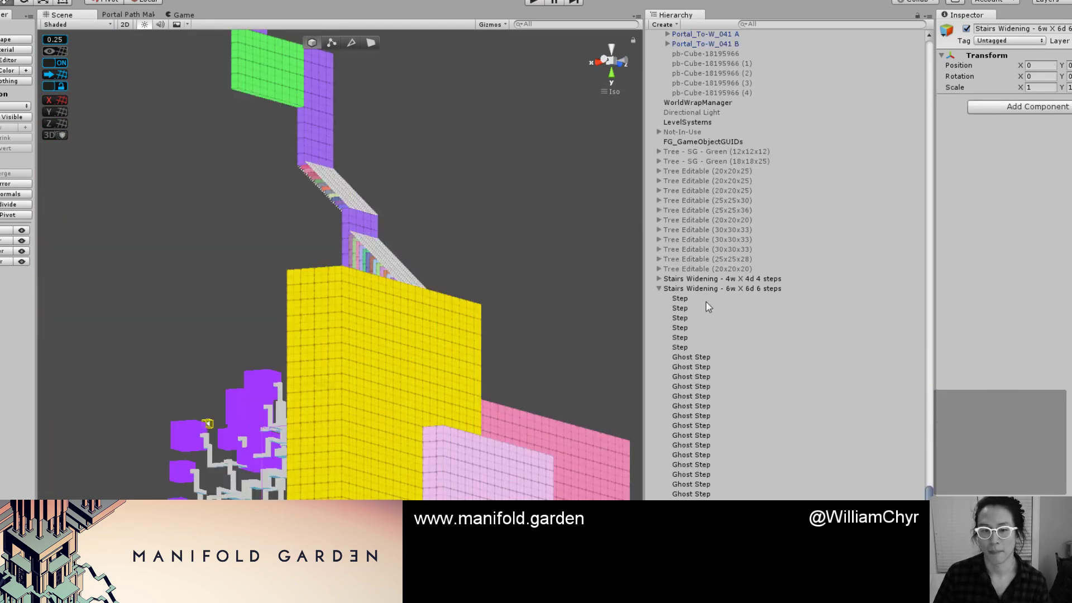
Move the new "Stairs Widening - 6w X 6d 6 steps" object away from the world origin to X position -192.
key("f")
scroll(357, 332, "down", 3)
scroll(353, 335, "up", 5)
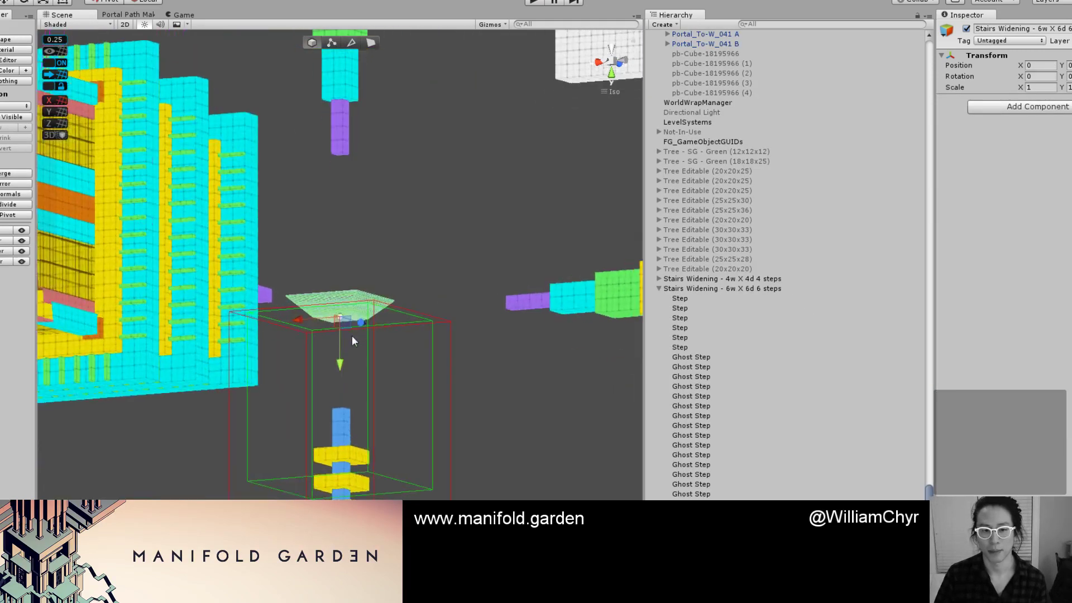
left_click_drag(352, 338, 368, 370, "alt")
scroll(327, 295, "down", 10)
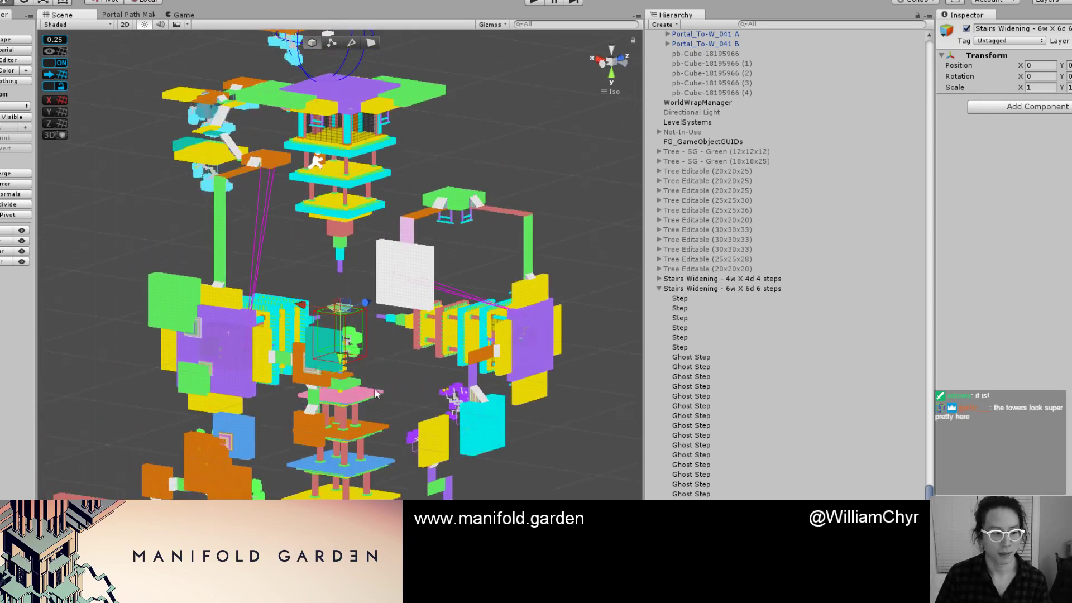
scroll(368, 370, "up", 4)
scroll(369, 369, "down", 8)
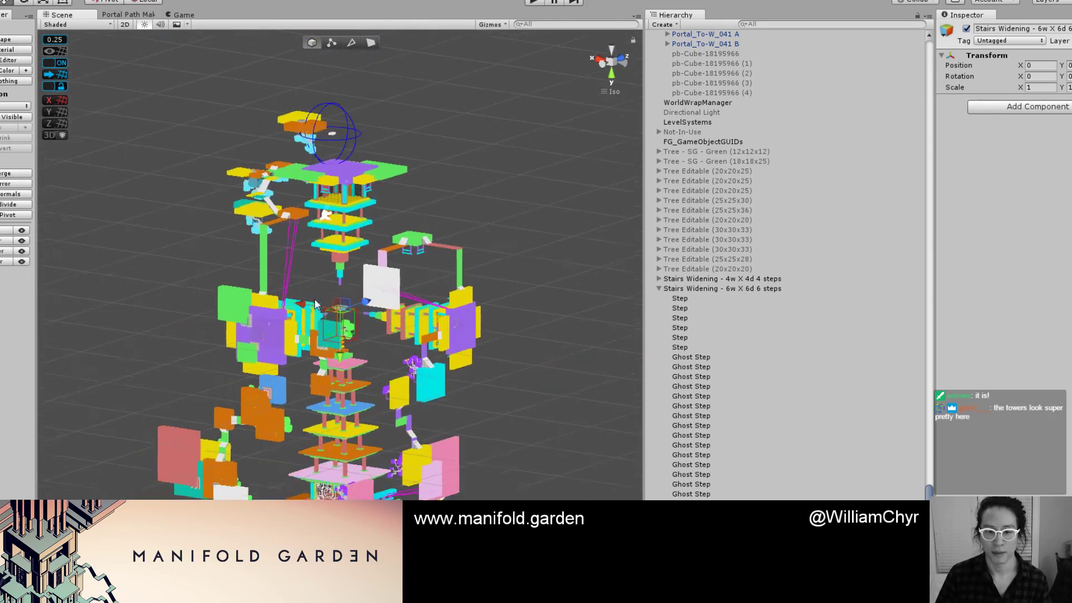
left_click_drag(303, 305, 540, 271)
scroll(490, 354, "up", 3)
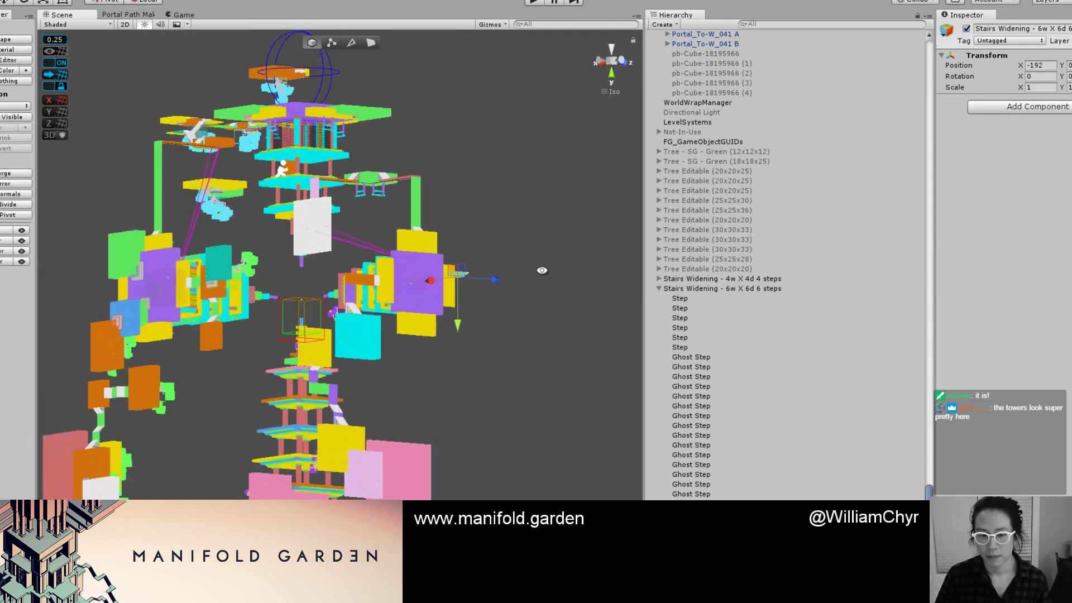
Turn the widening stairs on their side and move them to the corner where the yellow block meets the lavender block.
scroll(475, 380, "up", 2)
middle_click_drag(475, 399, 462, 386)
scroll(434, 346, "up", 2)
key("e")
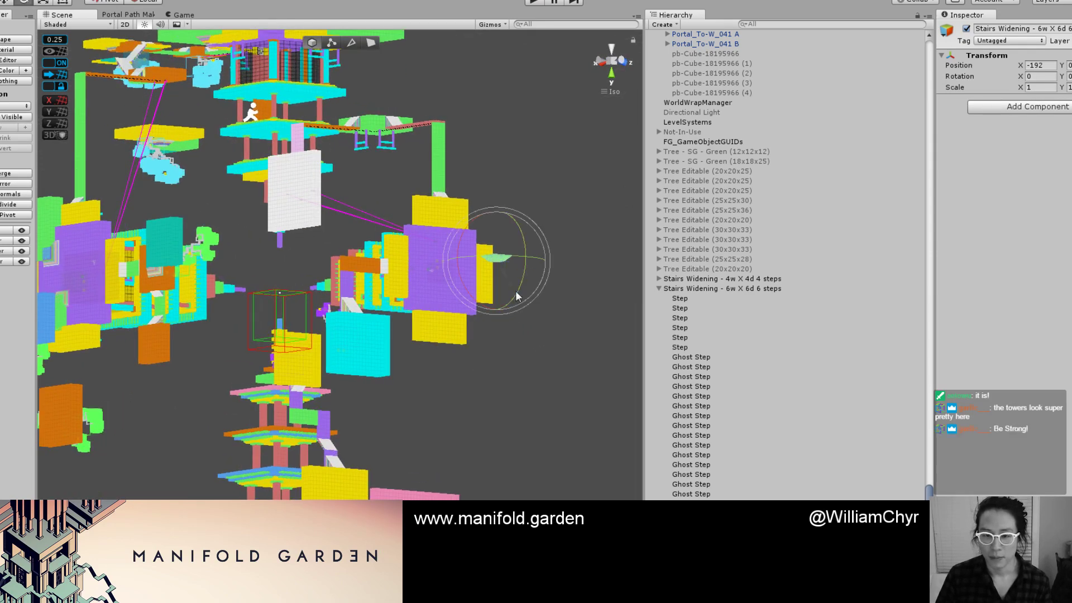
key("w")
middle_click_drag(505, 299, 507, 157)
left_click_drag(508, 156, 480, 195, "alt")
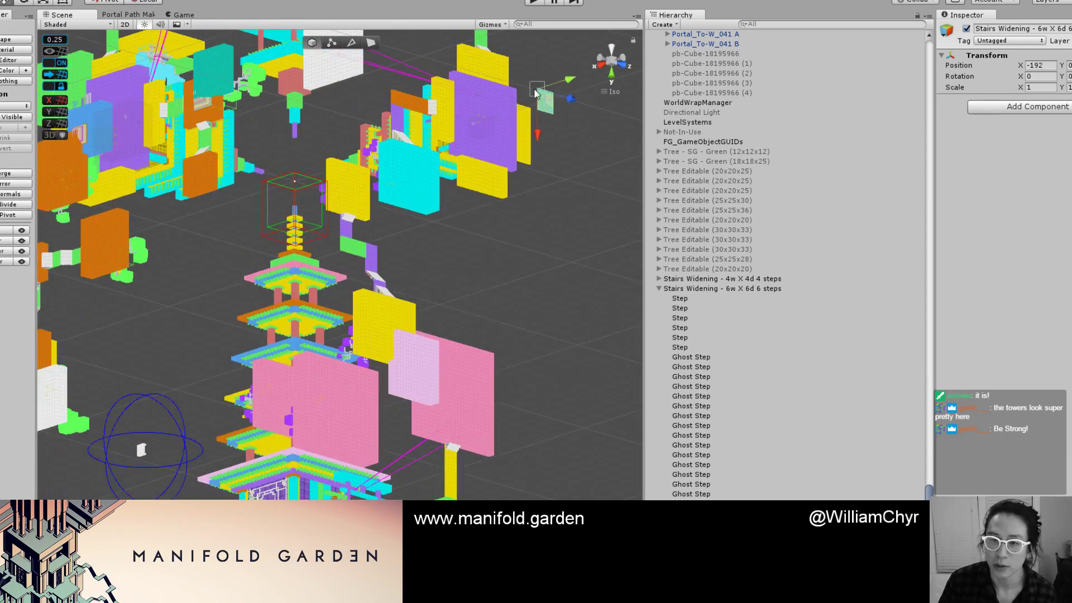
left_click_drag(547, 93, 391, 333)
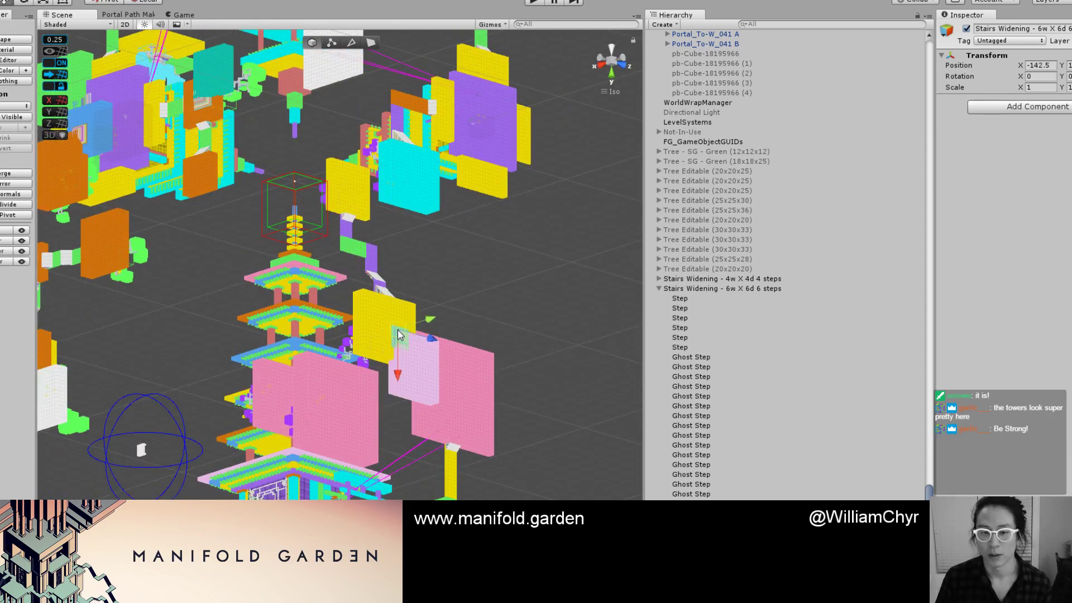
key("f")
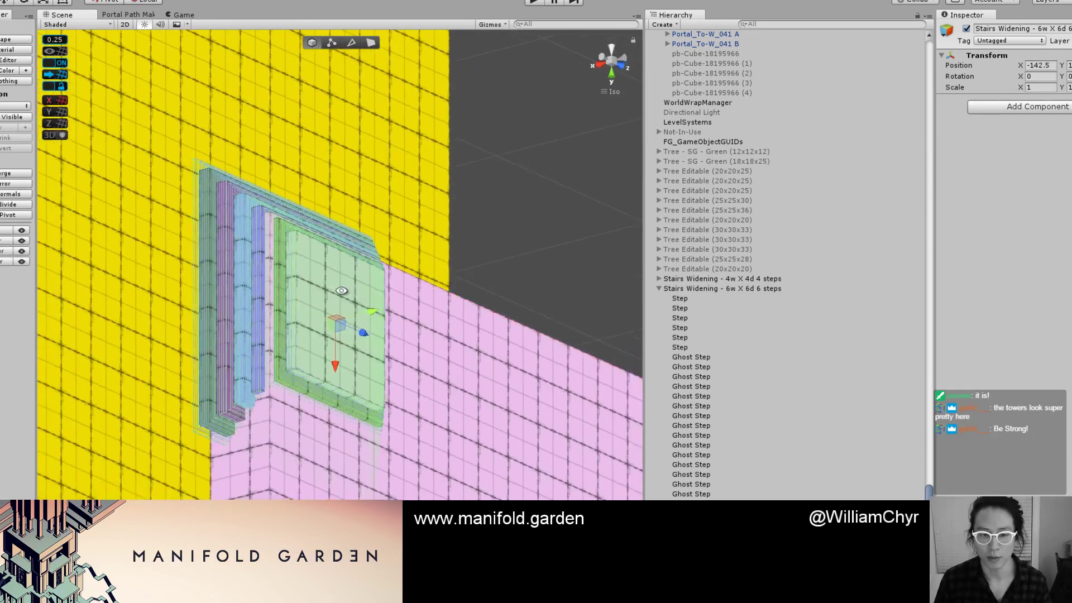
Align the widening stairs flush with the corner between the yellow and lavender blocks, at X position -141.75.
mouse_move(378, 310)
left_mouse_down()
mouse_move(355, 313)
mouse_move(376, 309)
mouse_move(366, 323)
left_mouse_up()
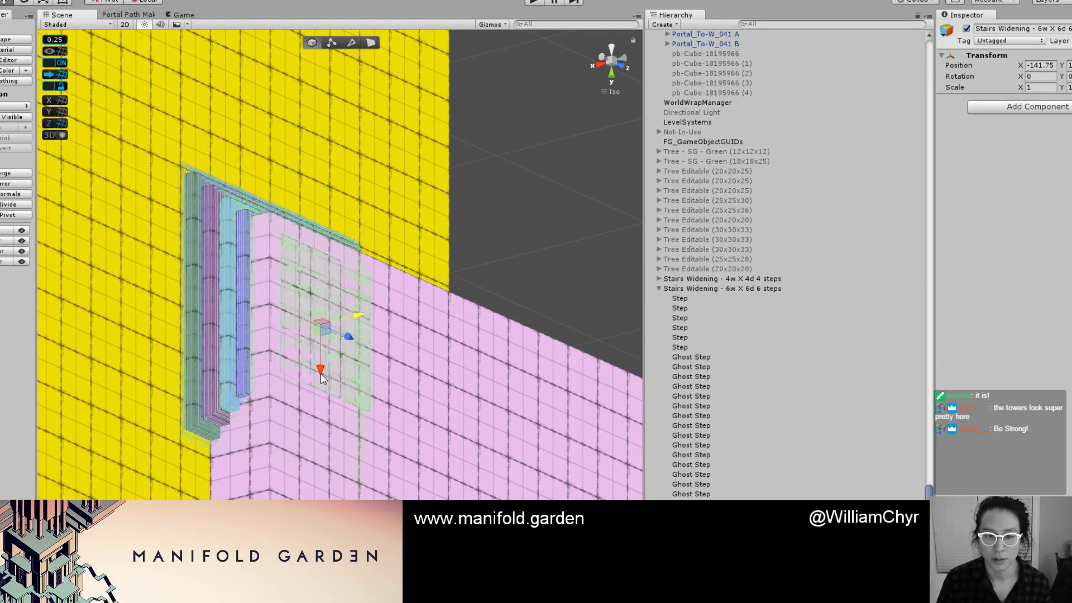
left_click_drag(322, 378, 324, 358)
left_click_drag(340, 321, 294, 294)
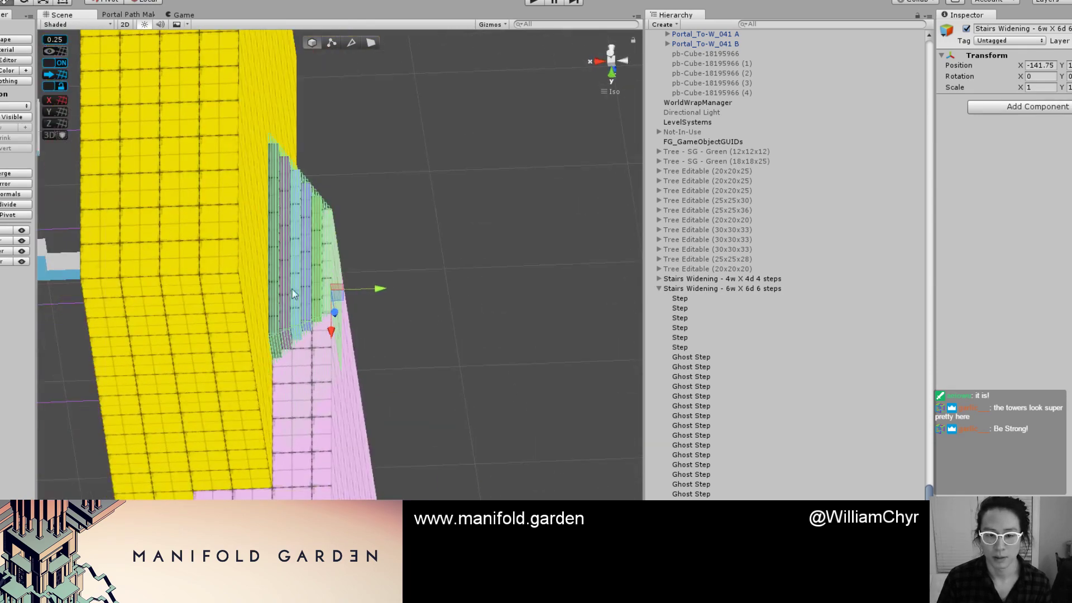
Check where the yellow block sits in the scene hierarchy, and reselect the widening stairs.
scroll(293, 293, "down", 12)
left_click(296, 332)
scroll(698, 376, "down", 10)
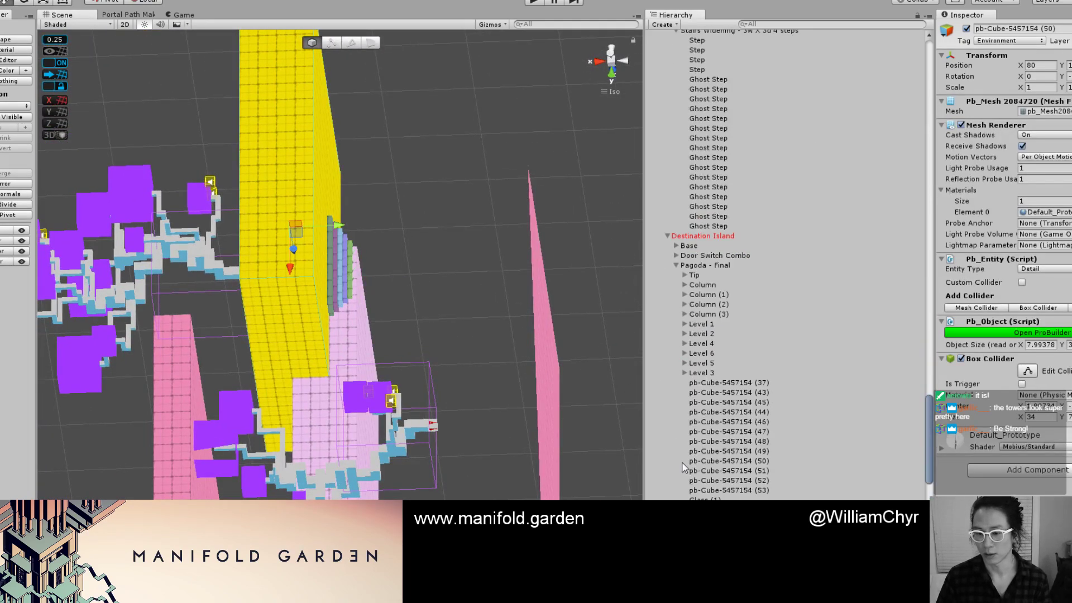
scroll(682, 467, "up", 10)
key("ctrl+z")
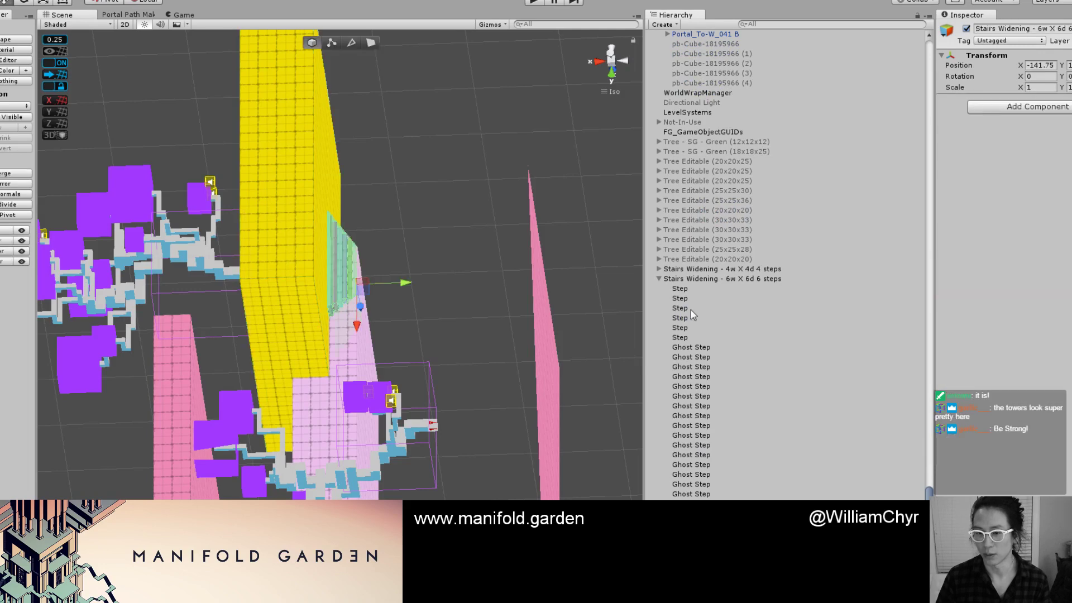
scroll(665, 289, "up", 10)
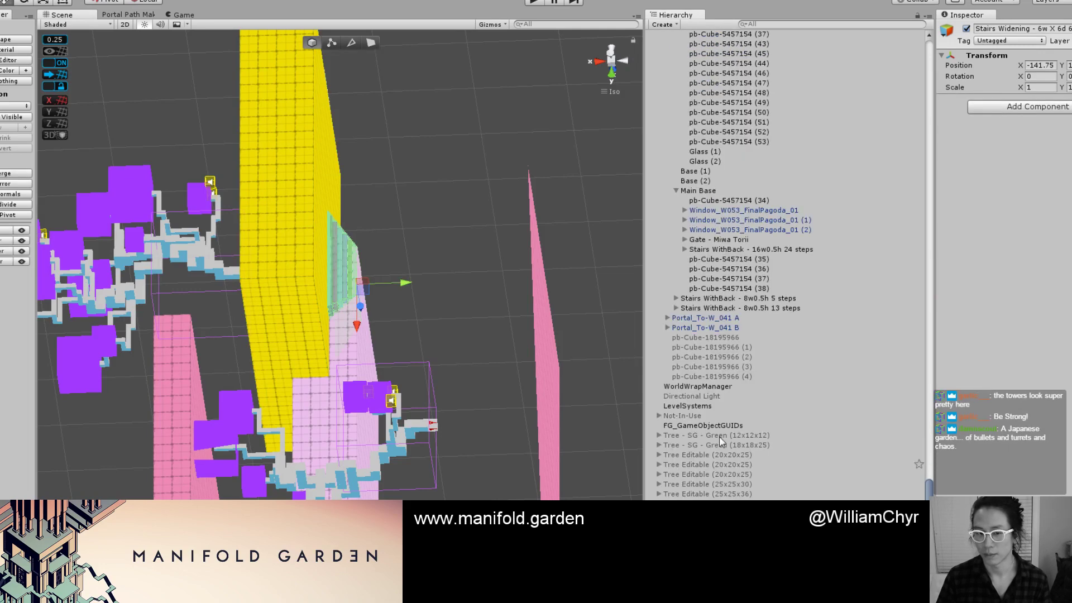
scroll(729, 345, "up", 20)
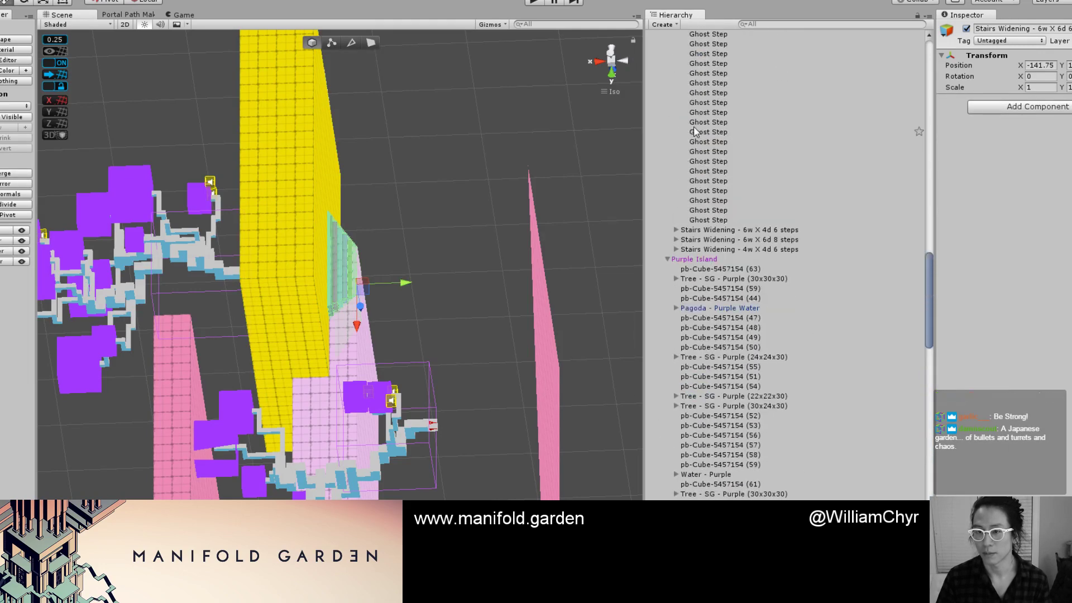
scroll(692, 111, "up", 15)
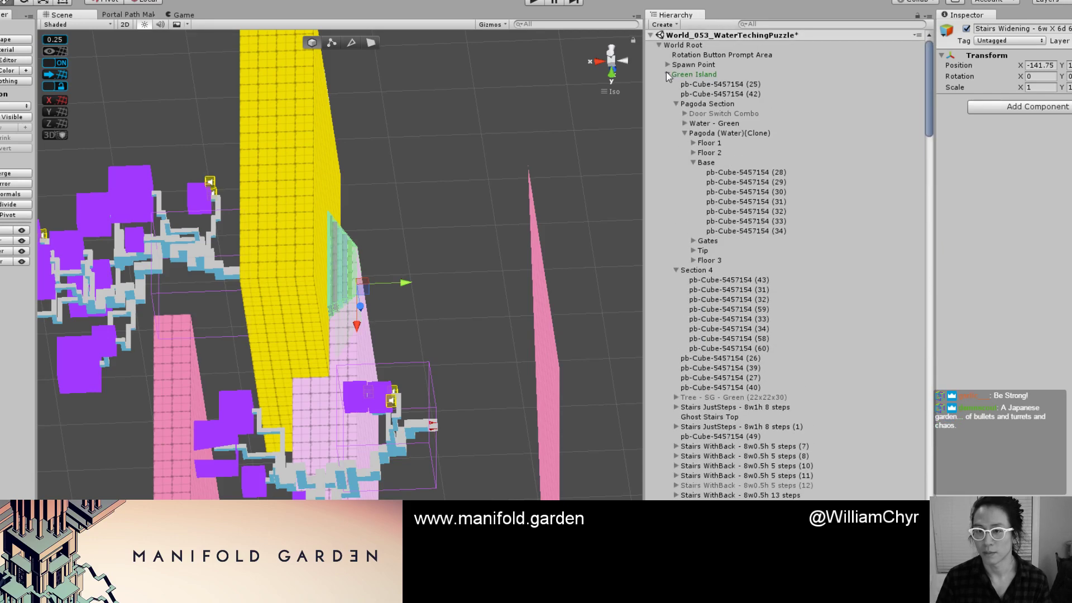
Collapse the island groups in the hierarchy and parent the placed 6w X 6d 6 steps widening stairs to Purple Island.
left_click(667, 74)
left_click(667, 84)
left_click(666, 94)
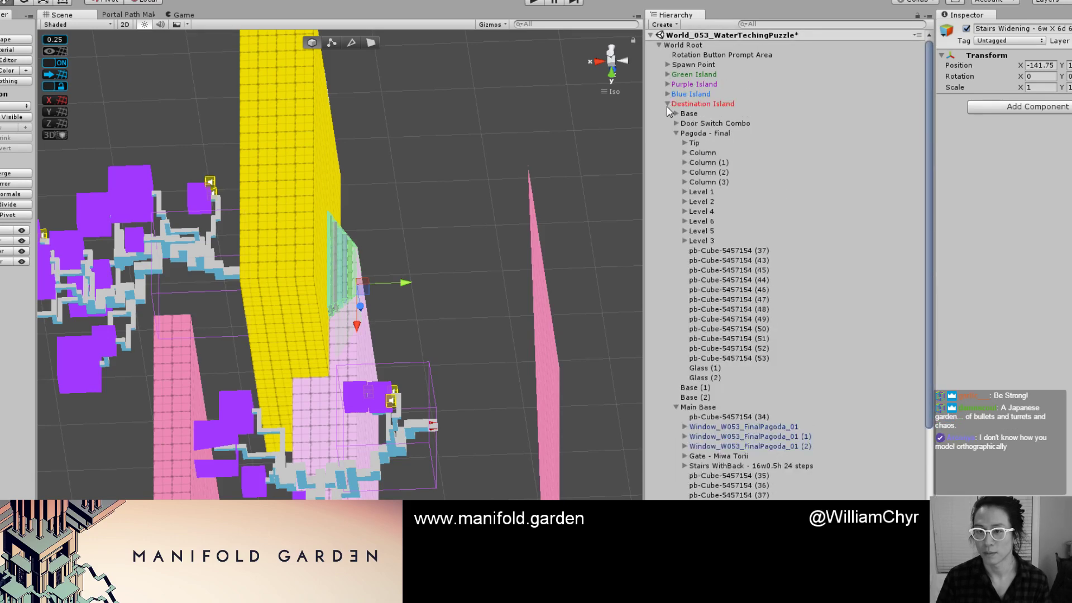
left_click(667, 104)
left_click_drag(689, 382, 692, 84)
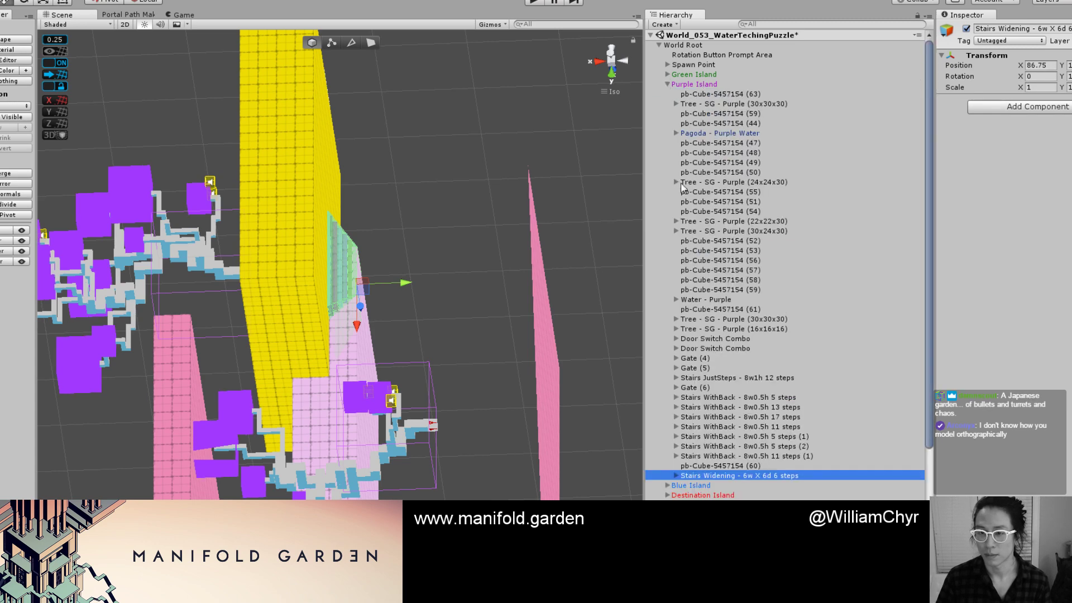
left_click(668, 84)
Locate the loose 4w X 4d 4 steps widening stairs and parent them with the remaining 6w X 6d 6 steps stairs to Green Island.
double_click(719, 358)
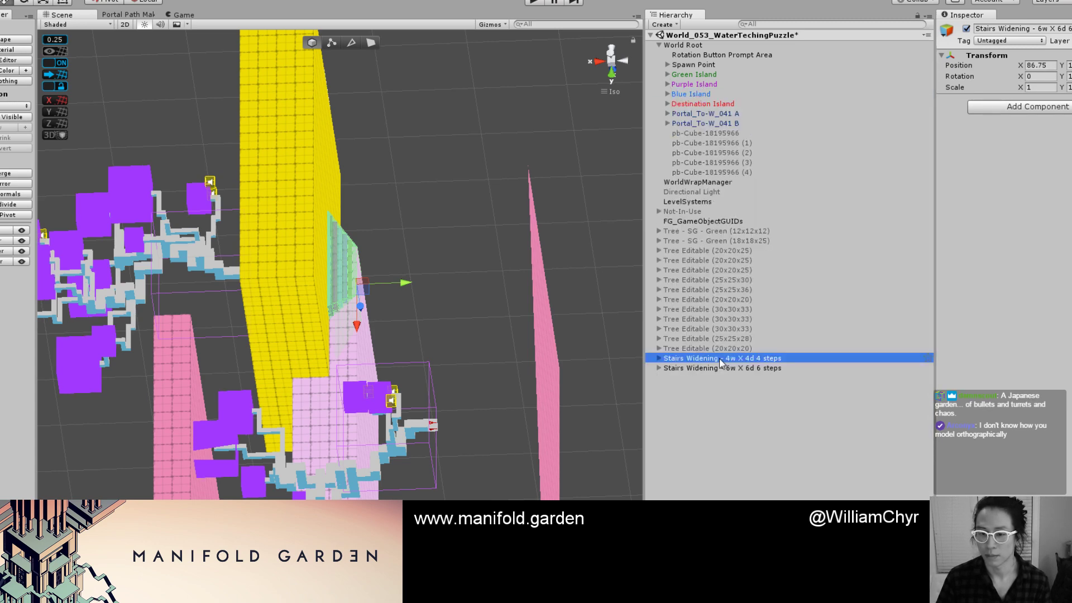
scroll(249, 325, "down", 10)
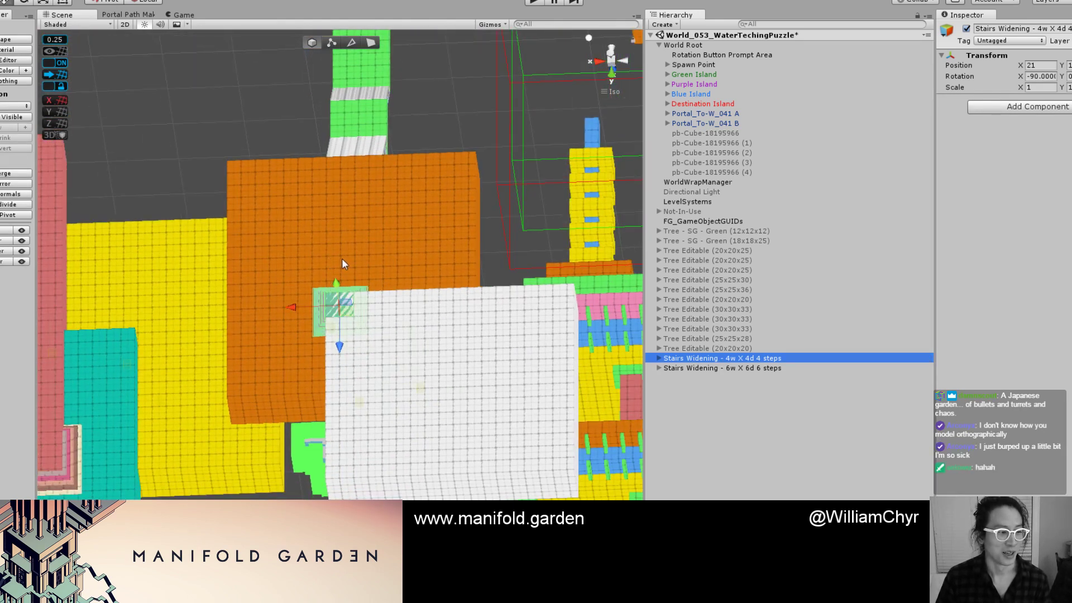
left_click_drag(388, 287, 662, 358, "alt")
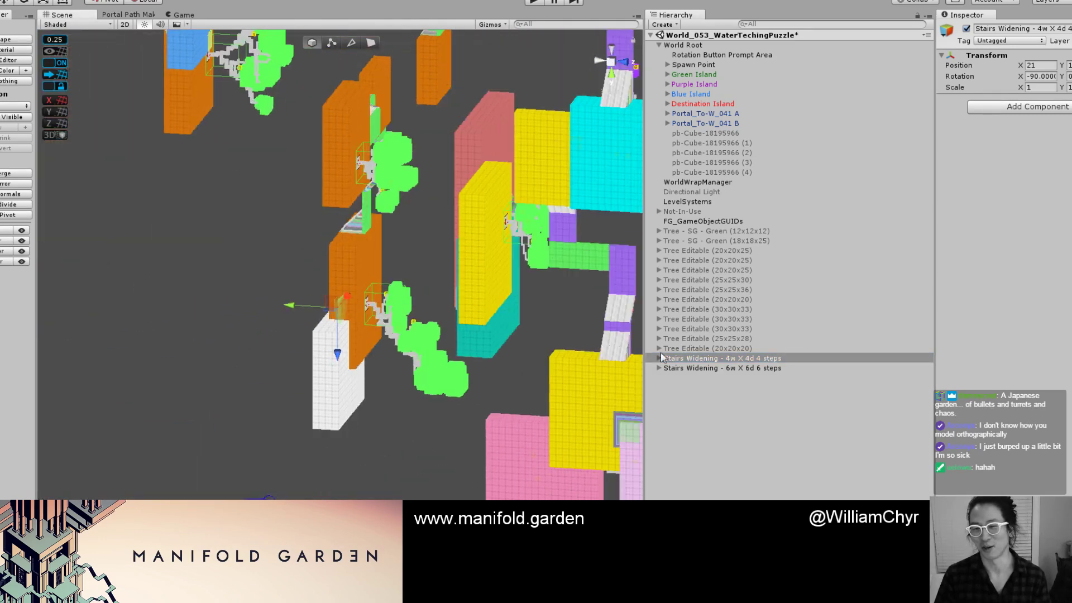
left_click(721, 368, "shift")
scroll(497, 324, "down", 3)
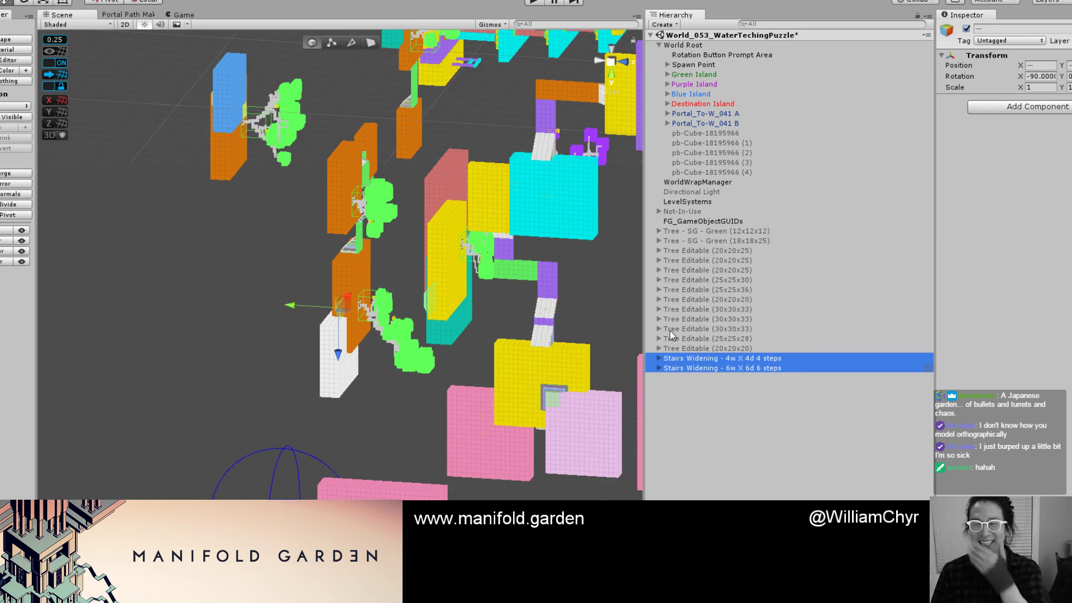
left_click_drag(698, 366, 711, 74)
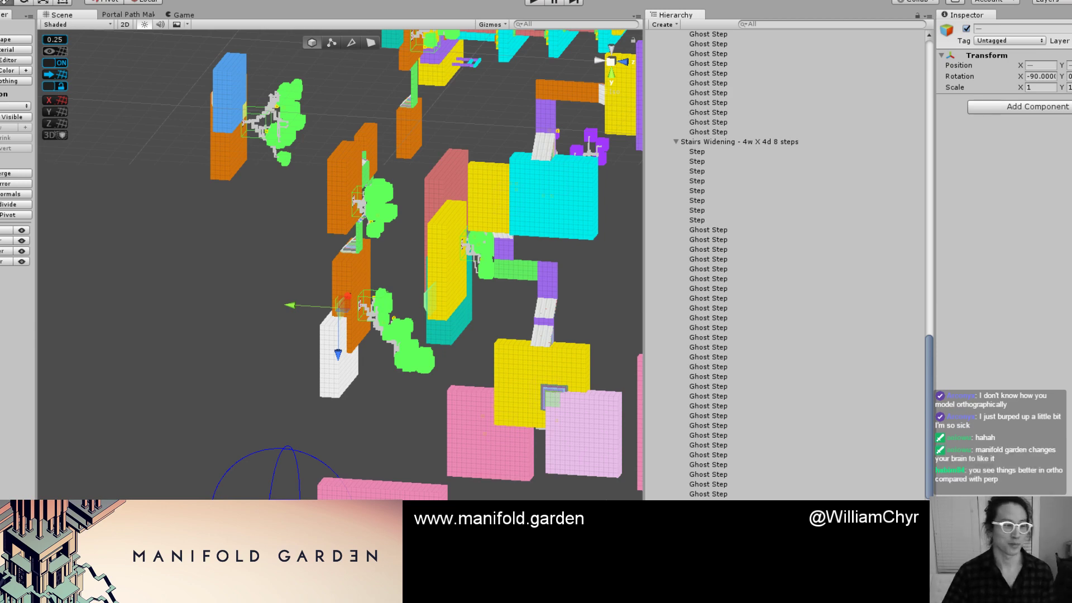
Clear the selection and examine the whole level's islands and pagodas from several sides.
left_click(209, 293)
scroll(208, 294, "down", 10)
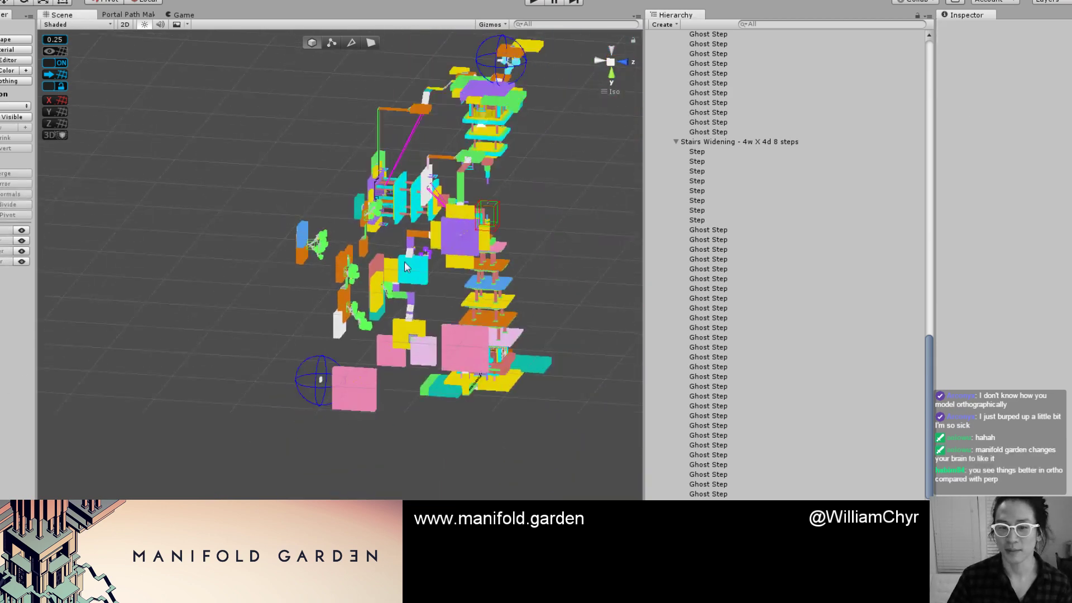
scroll(416, 273, "up", 6)
left_click_drag(491, 284, 129, 243, "alt")
left_click_drag(384, 240, 238, 236, "alt")
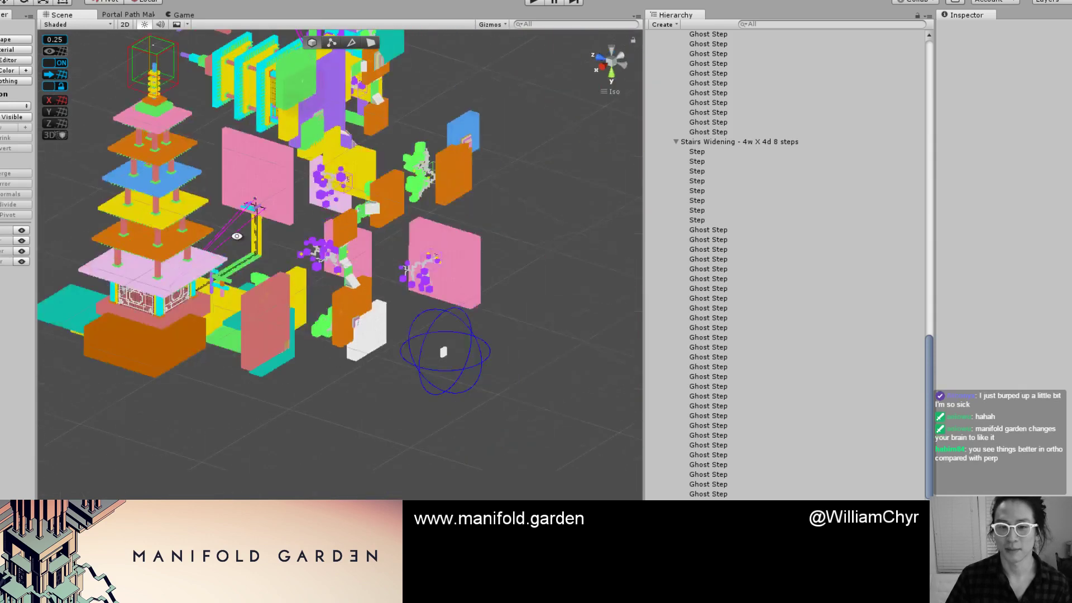
scroll(256, 243, "down", 8)
middle_click_drag(390, 162, 440, 289)
scroll(441, 289, "up", 4)
scroll(441, 289, "up", 2)
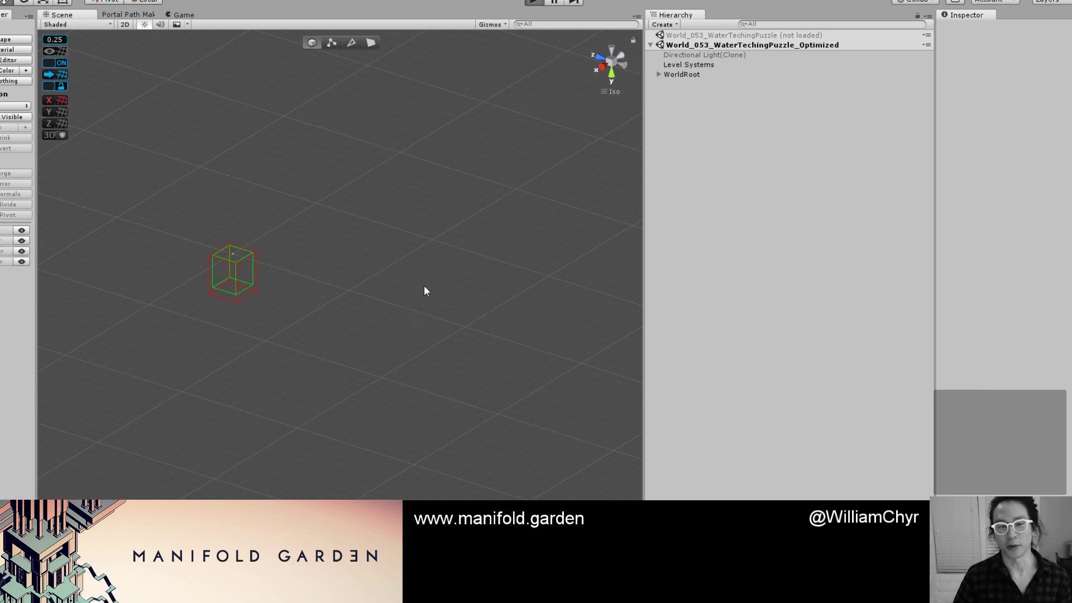
Playtest the World_053_WaterTechingPuzzle_Optimized scene, exploring the islands, the water channel and the tree with the blue cube.
key("ctrl+p")
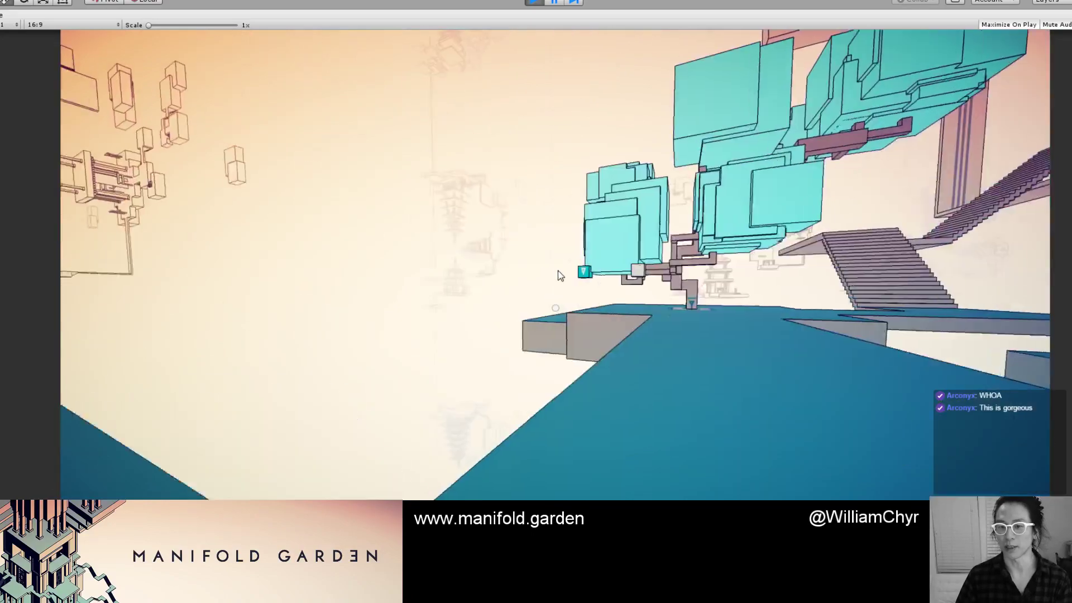
key("w")
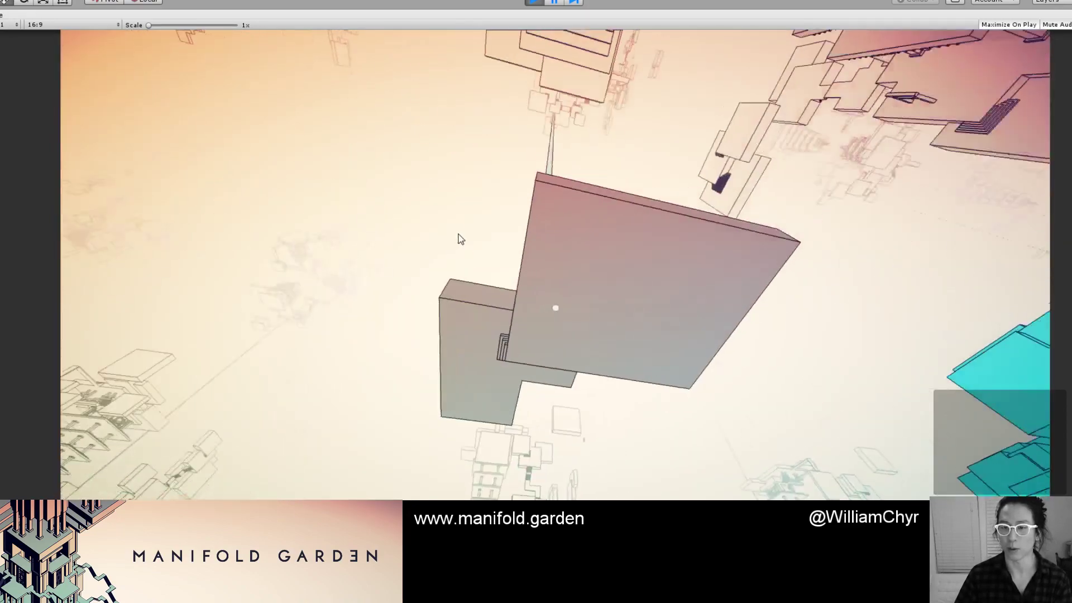
key("w")
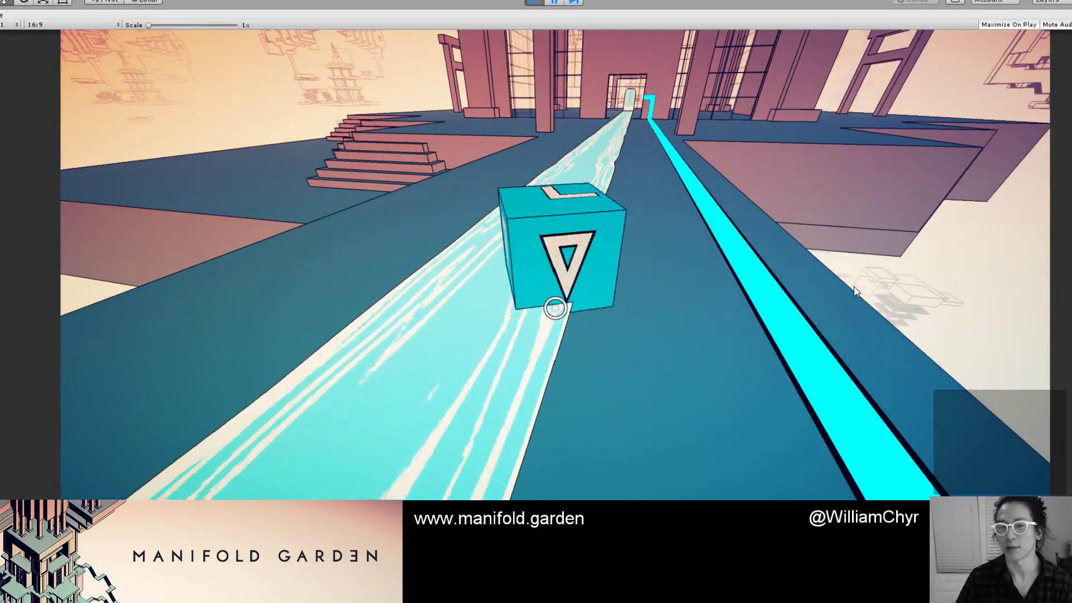
key("w")
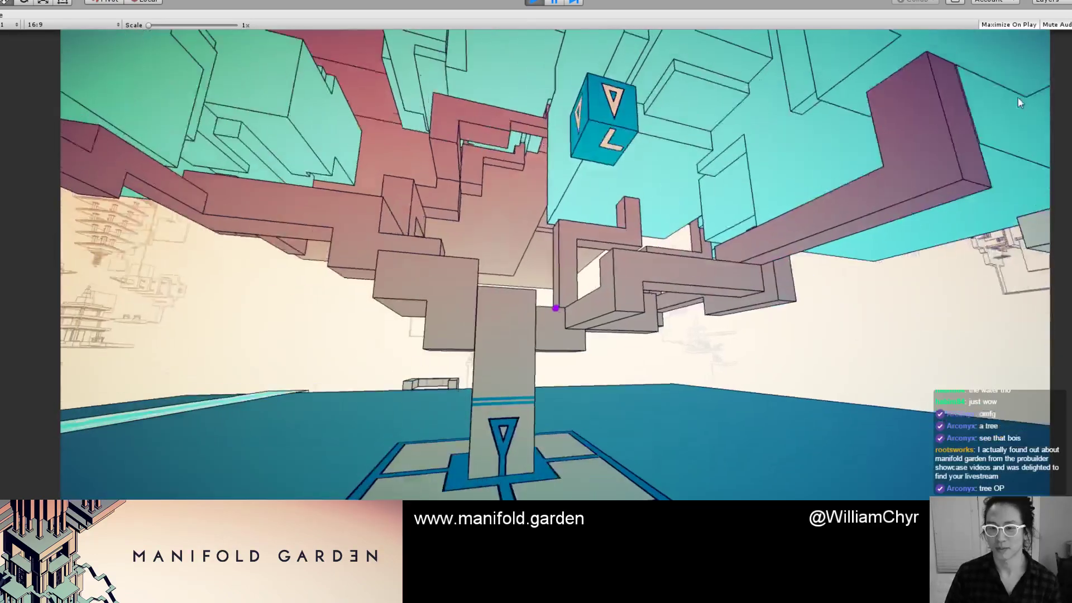
key("a")
key("a")
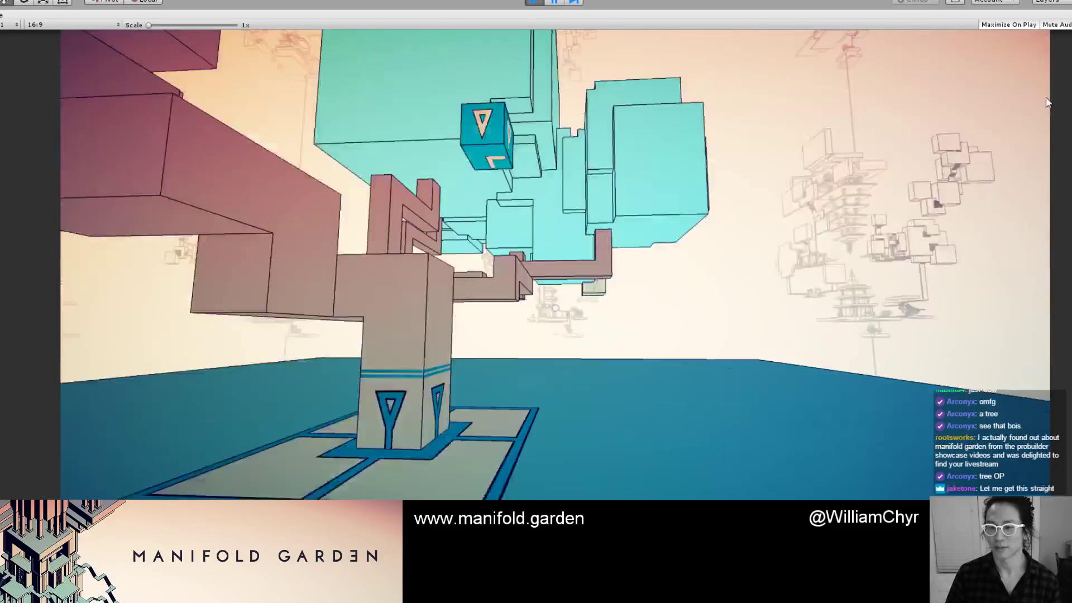
key("space")
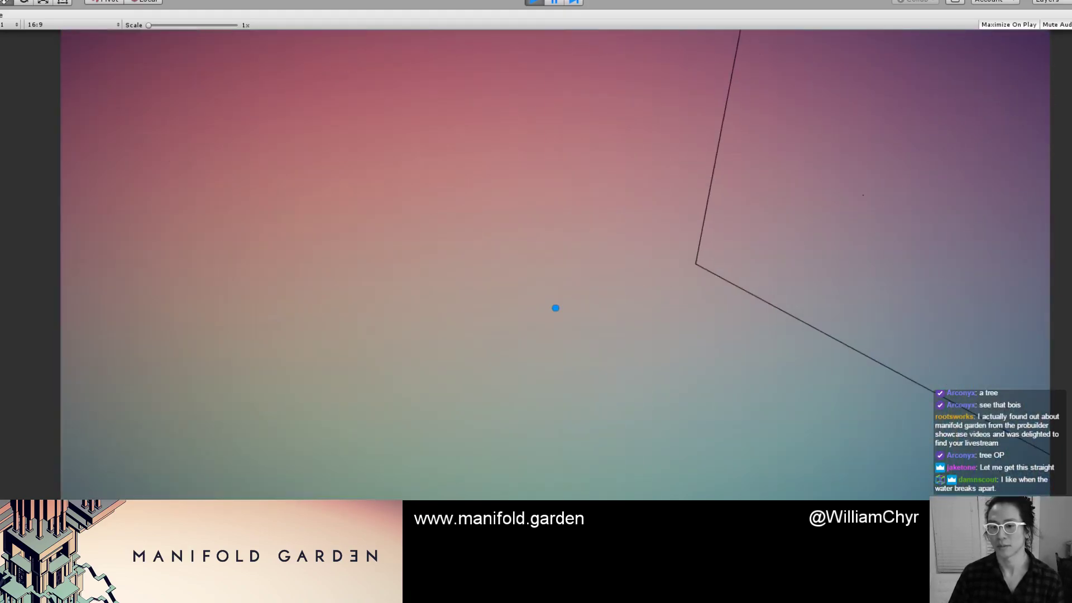
key("space")
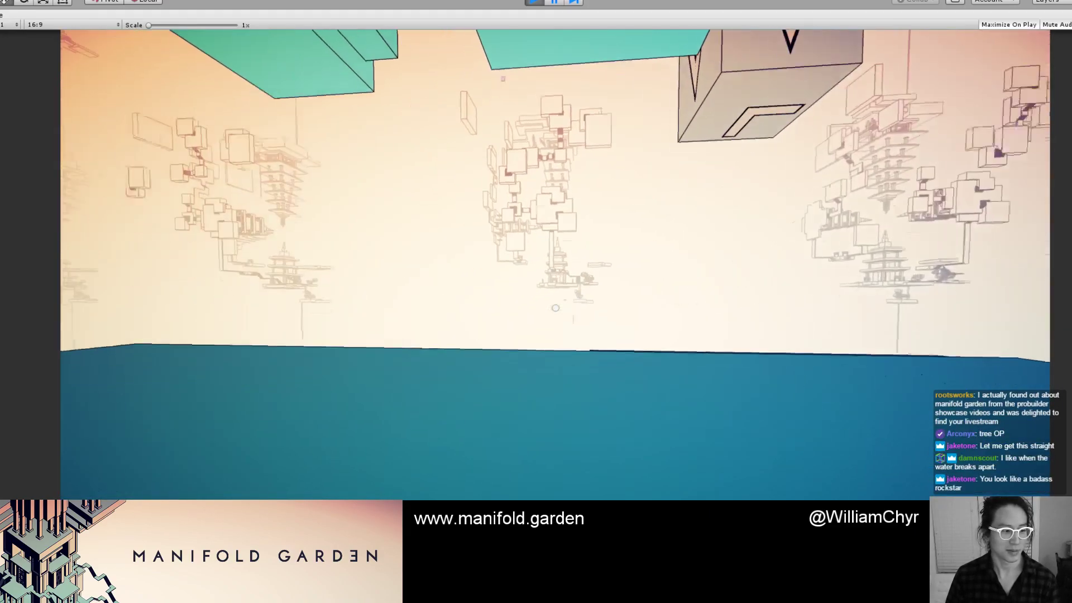
key("w")
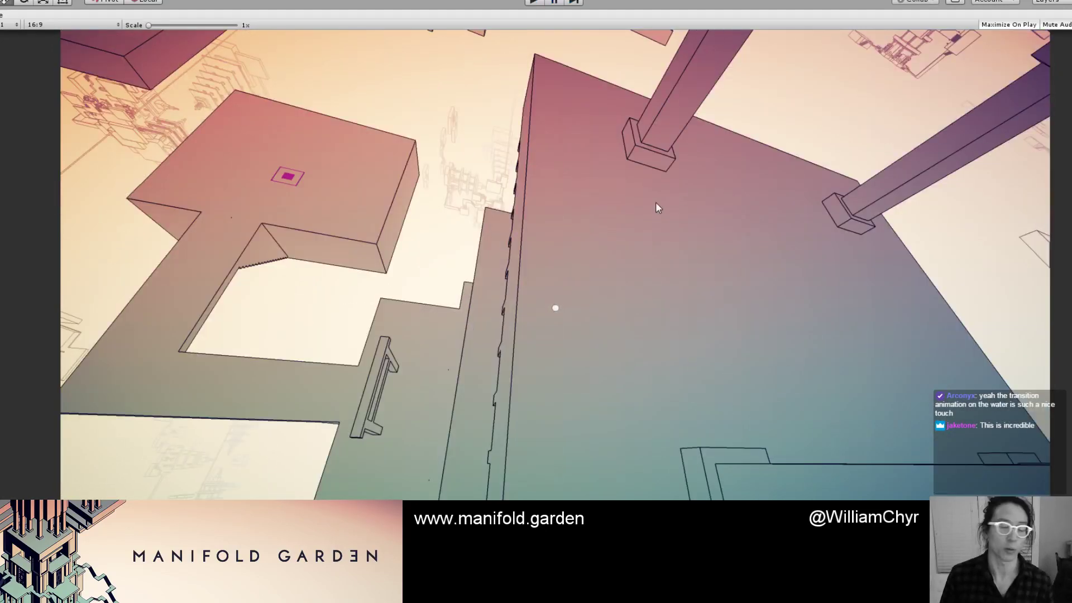
Stop the playtest and look over the islands in the editable World_053_WaterTechingPuzzle scene.
key("ctrl+p")
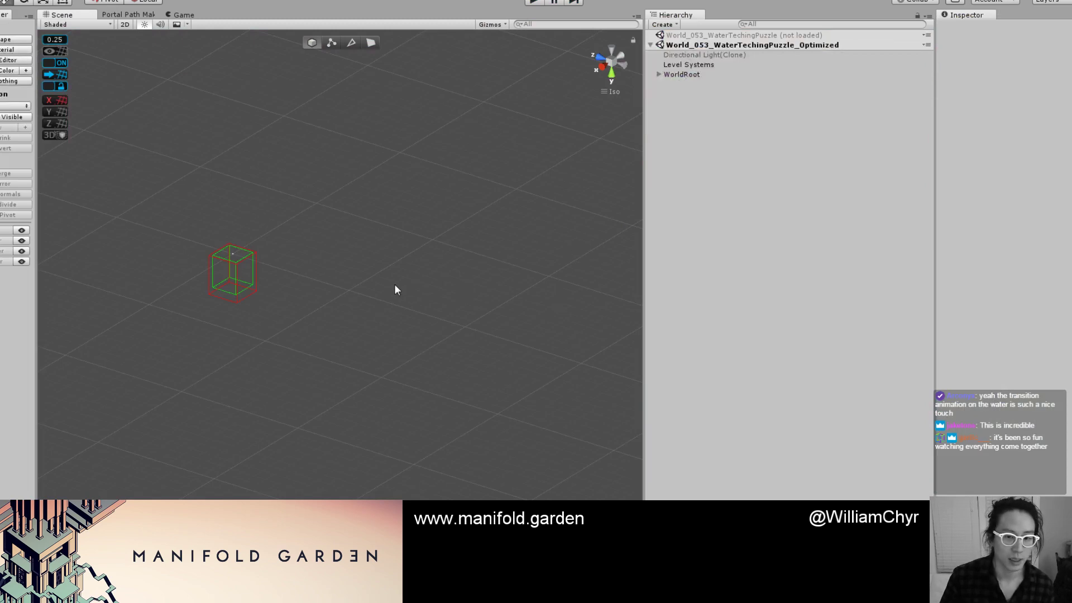
left_click_drag(401, 352, 289, 149, "alt")
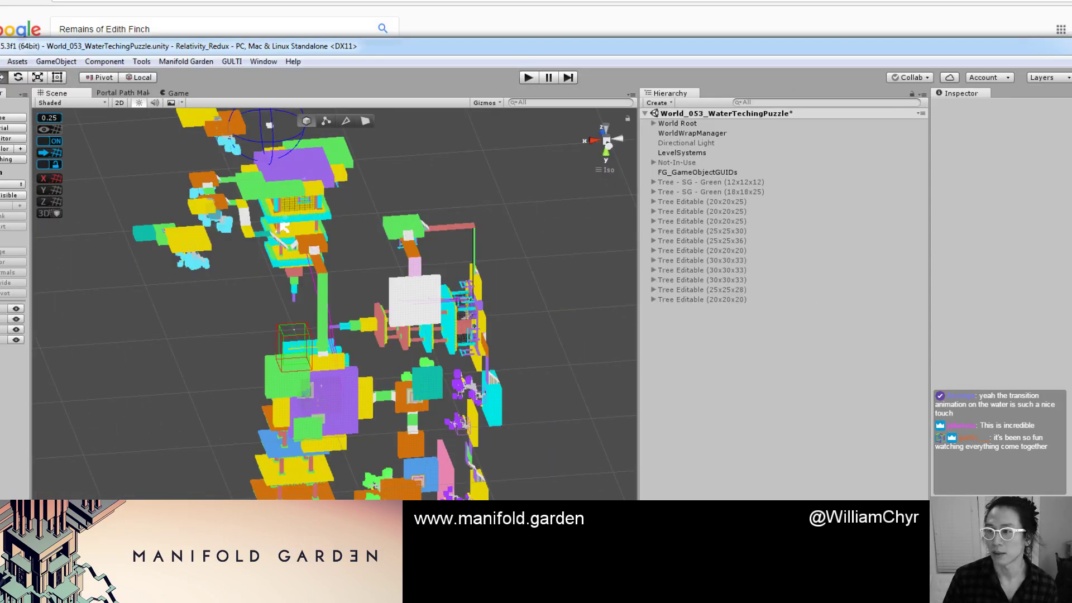
left_click_drag(1071, 60, 921, 60)
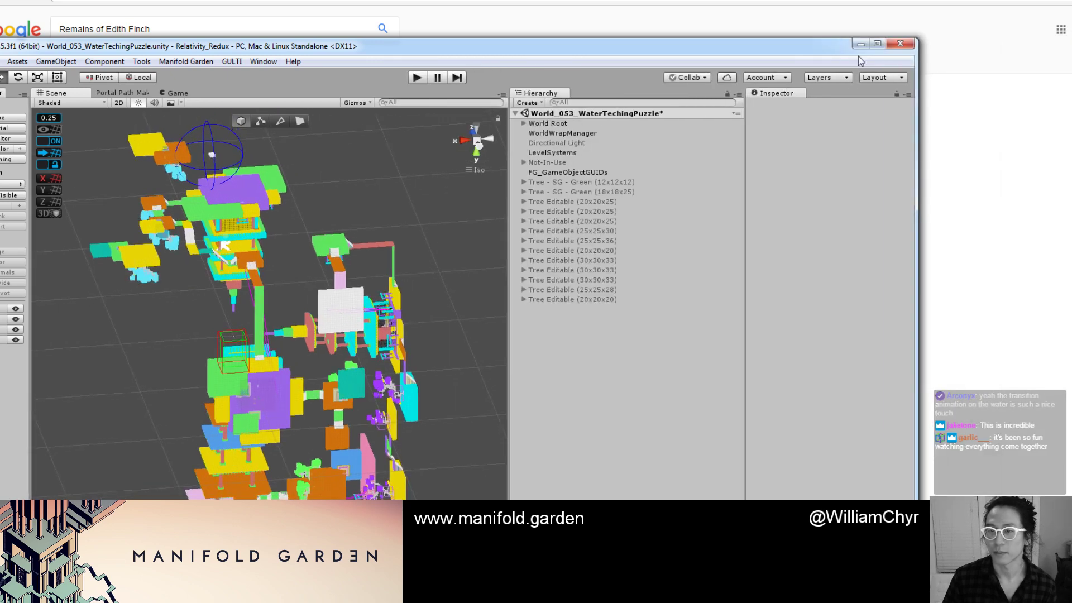
left_click_drag(857, 52, 871, 0)
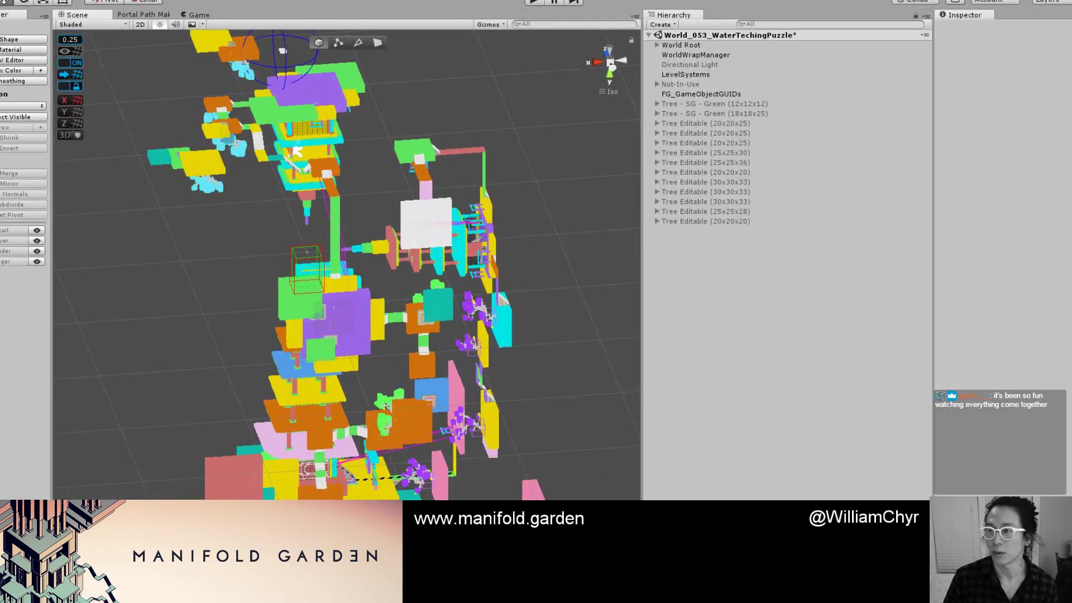
key("super+Down")
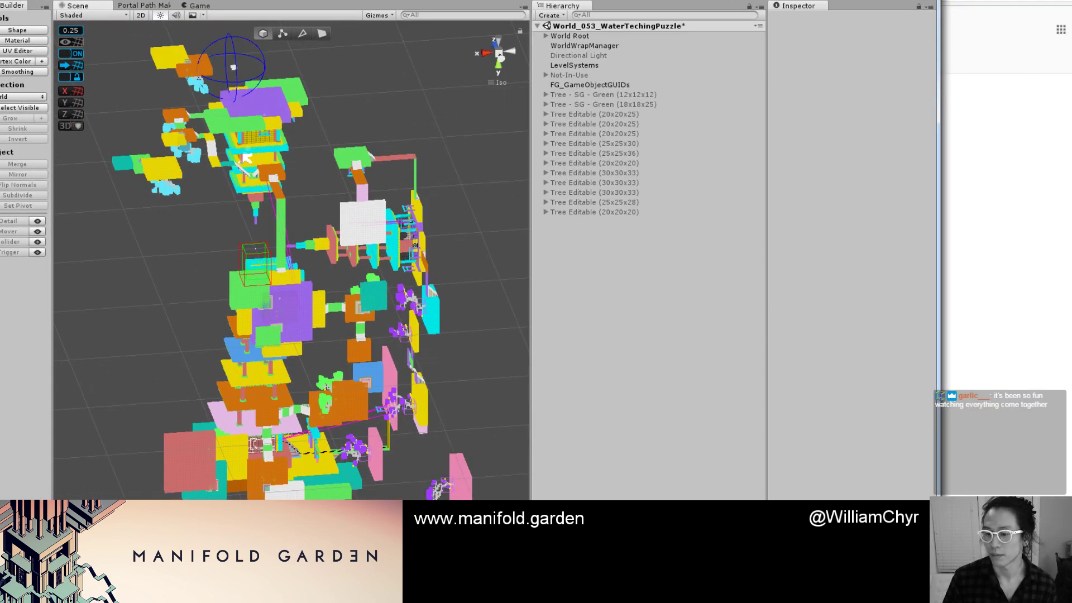
left_click_drag(919, 537, 774, 409)
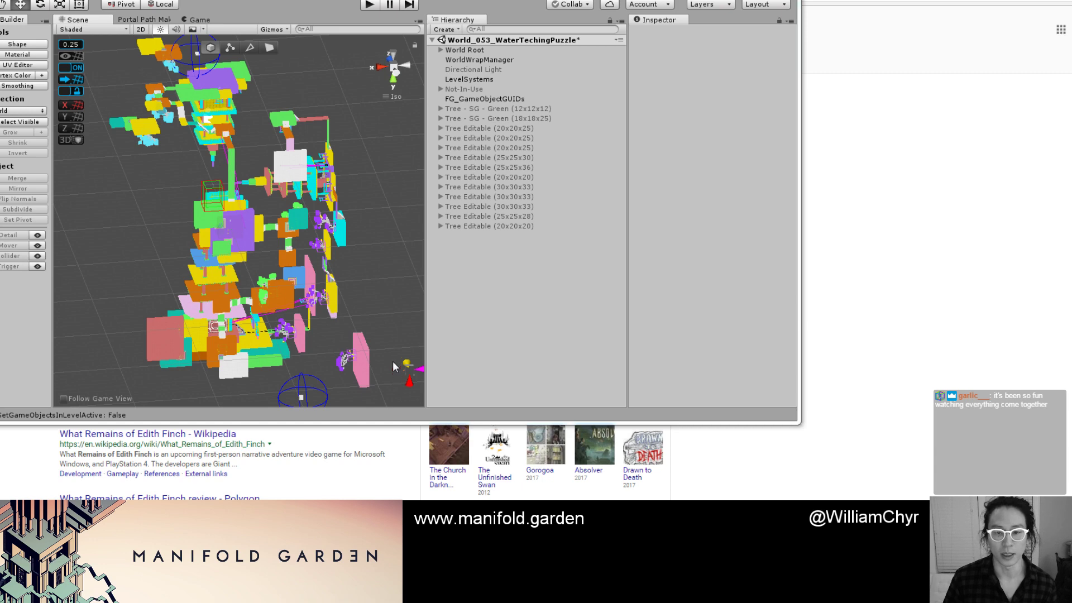
Maximize the editor window and examine the Blue Island's pagoda and tree platforms from several angles, the left side and above.
scroll(393, 362, "up", 10)
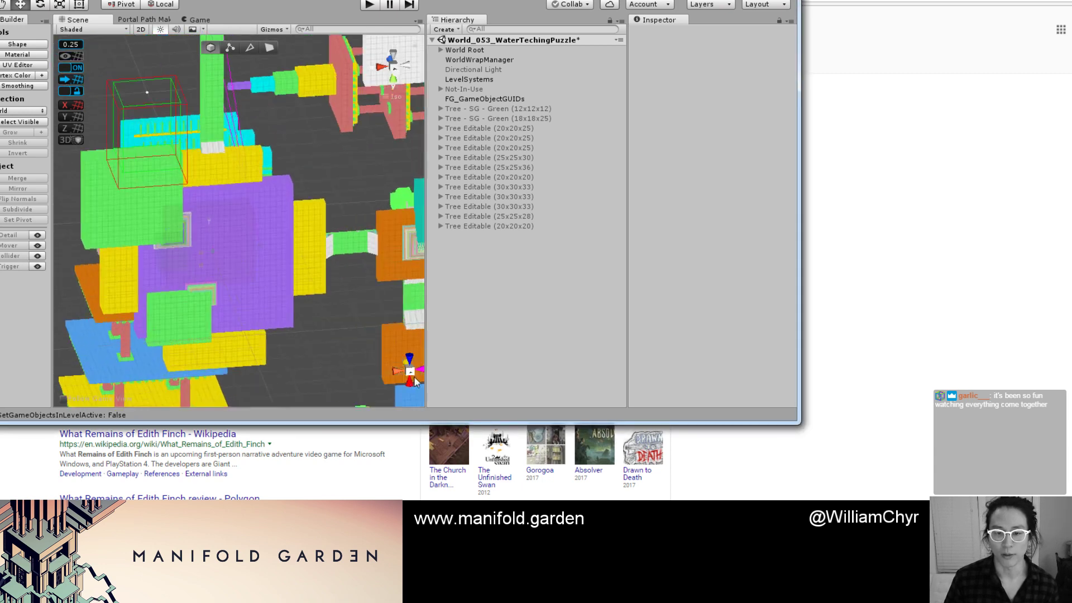
left_click_drag(320, 308, 173, 349, "alt")
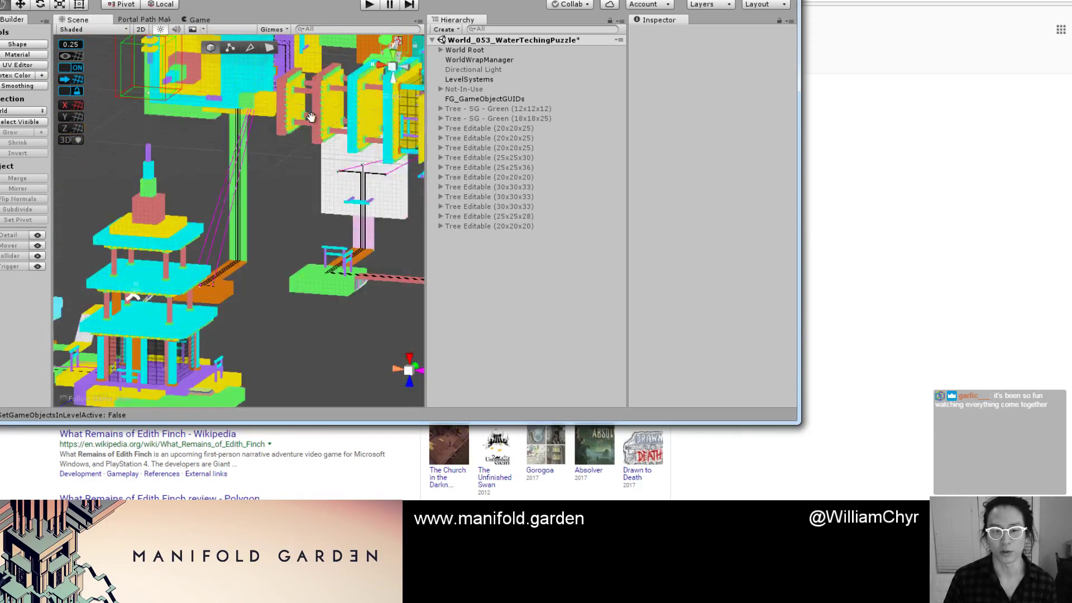
middle_click_drag(173, 349, 349, 297)
scroll(349, 297, "up", 2)
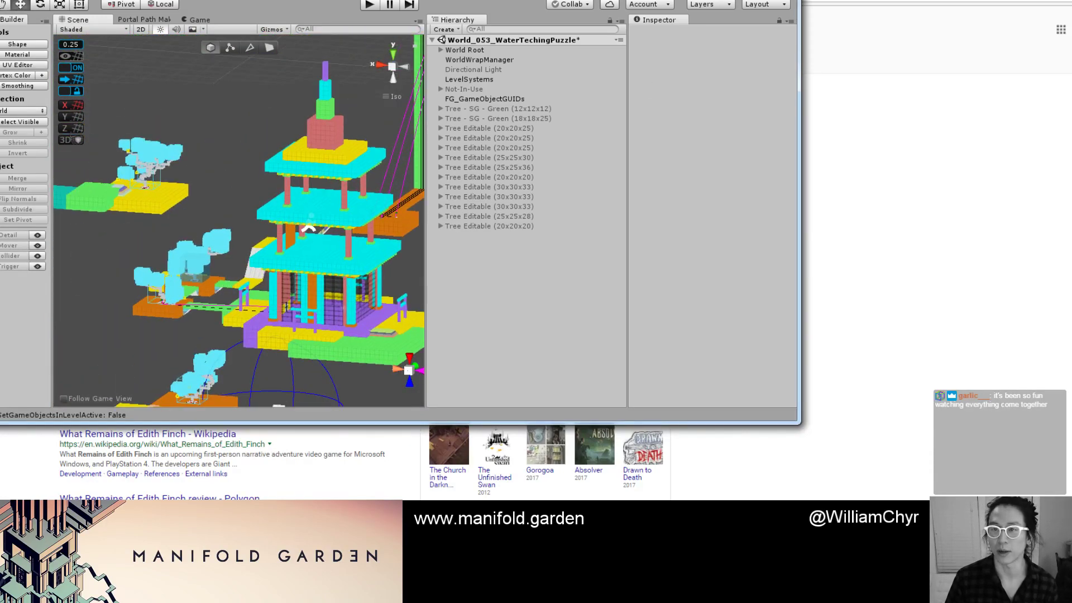
key("super+Up")
left_click_drag(317, 229, 468, 442, "alt")
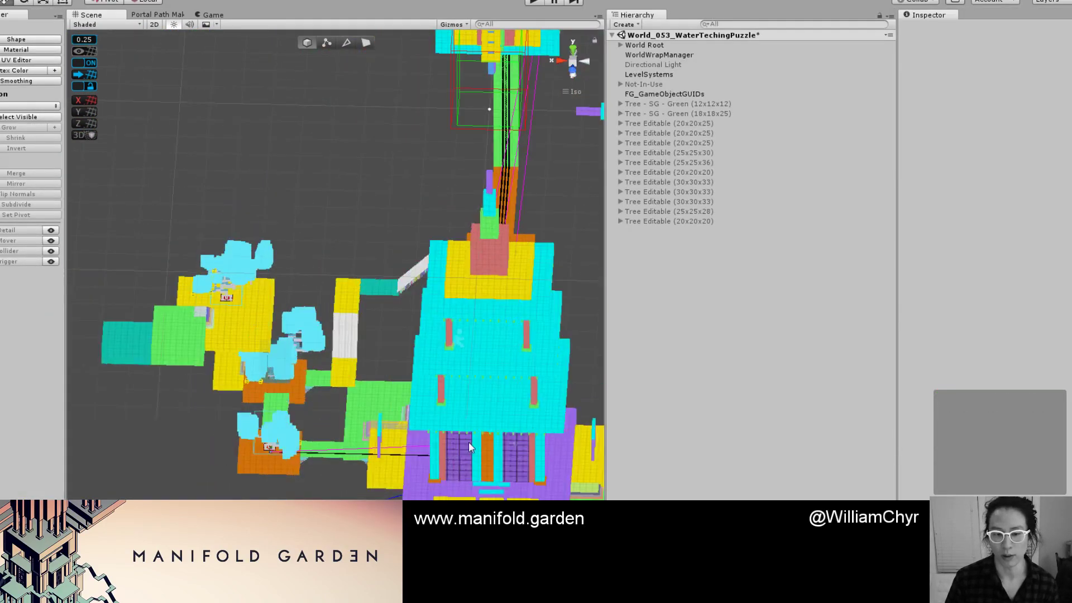
right_click_drag(468, 441, 483, 480)
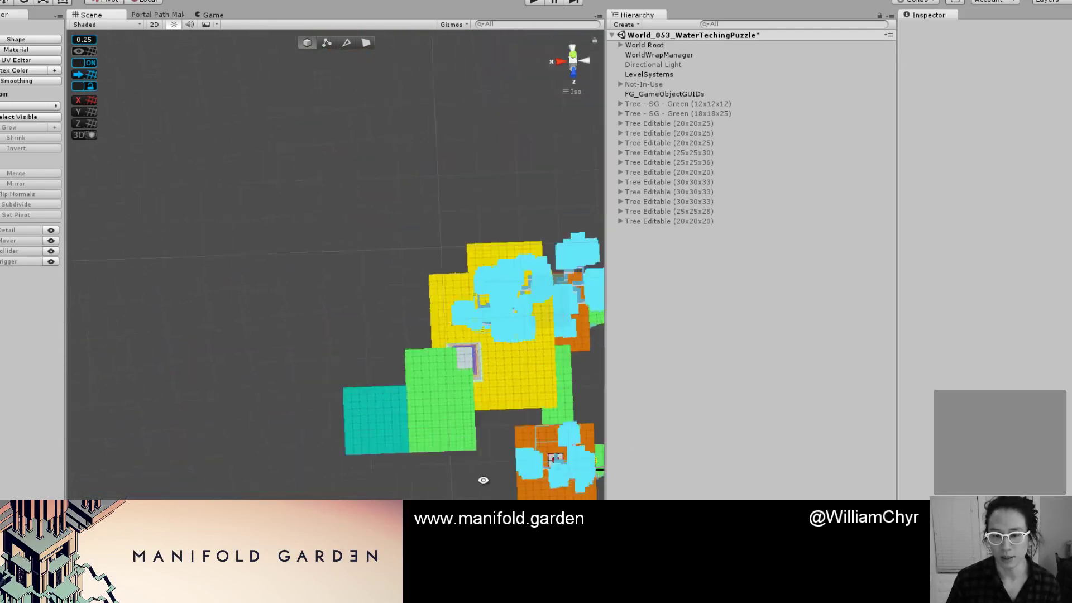
left_click_drag(483, 480, 464, 398, "alt")
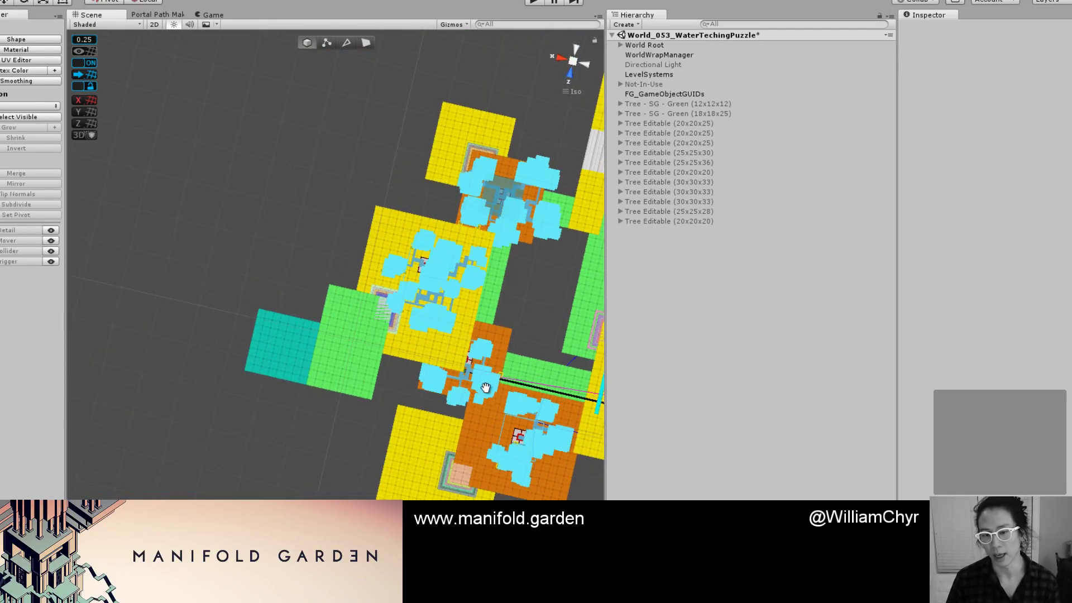
right_click_drag(485, 388, 493, 365)
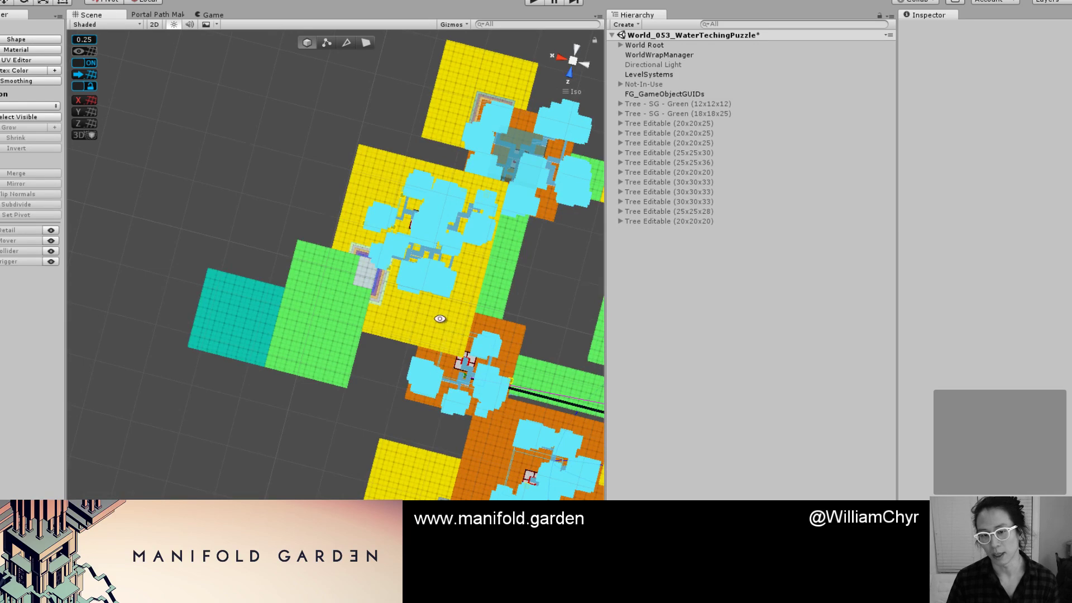
right_click_drag(440, 318, 417, 322)
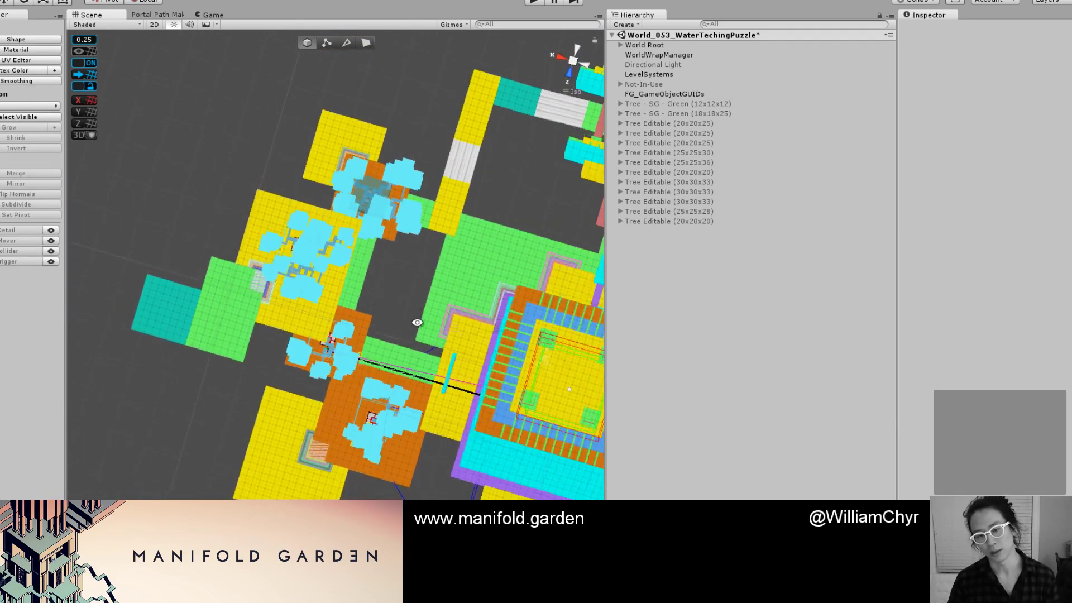
left_click(582, 66)
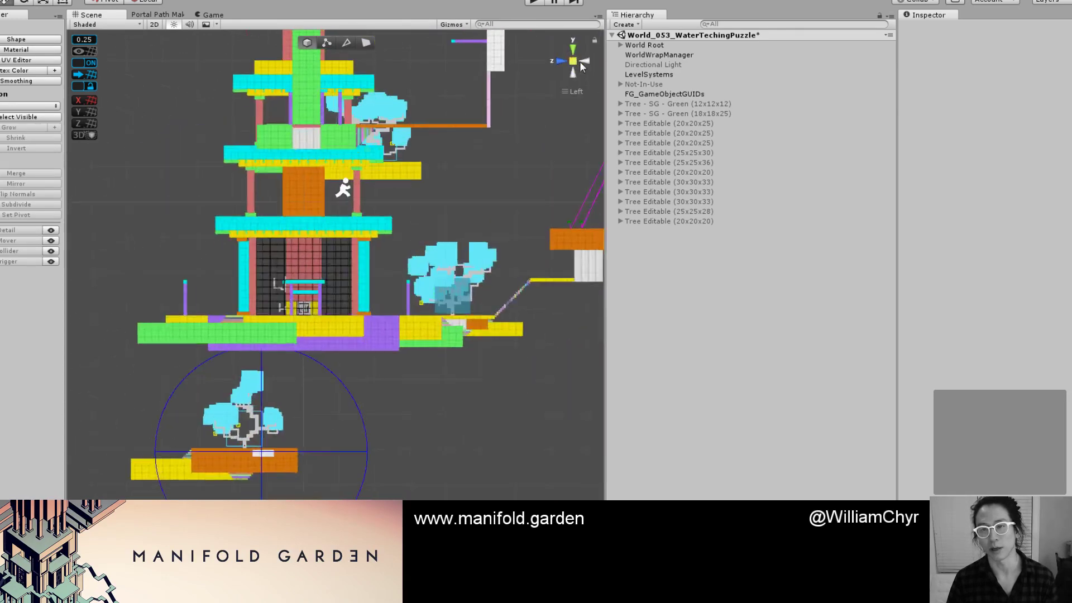
left_click(571, 50)
scroll(396, 234, "down", 3)
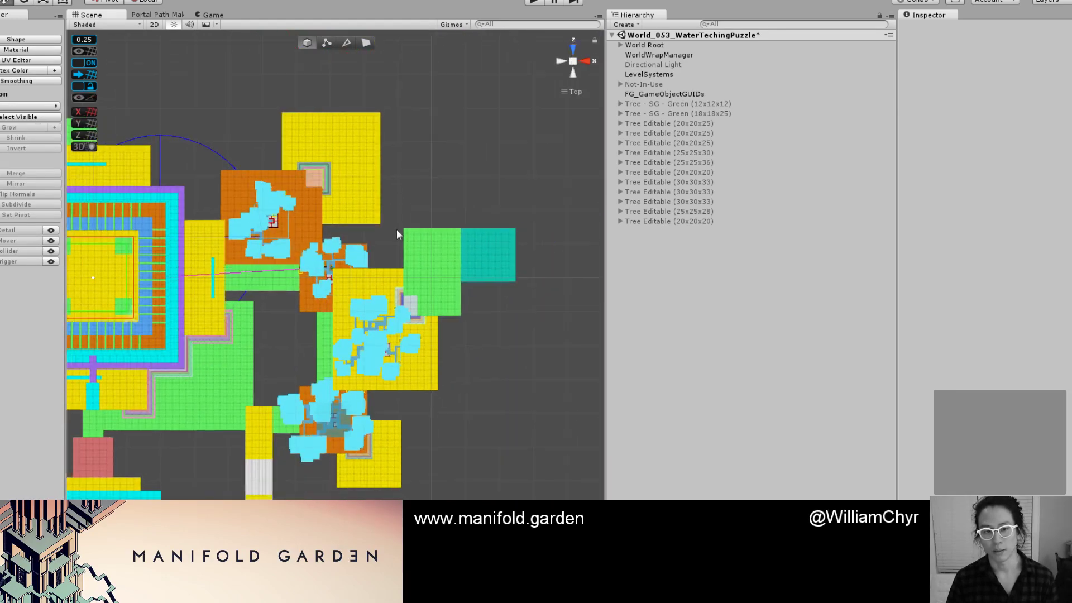
Move the Blue Island's large yellow tree block away from the neighbouring orange platform, setting it at X -31.
scroll(370, 268, "up", 4)
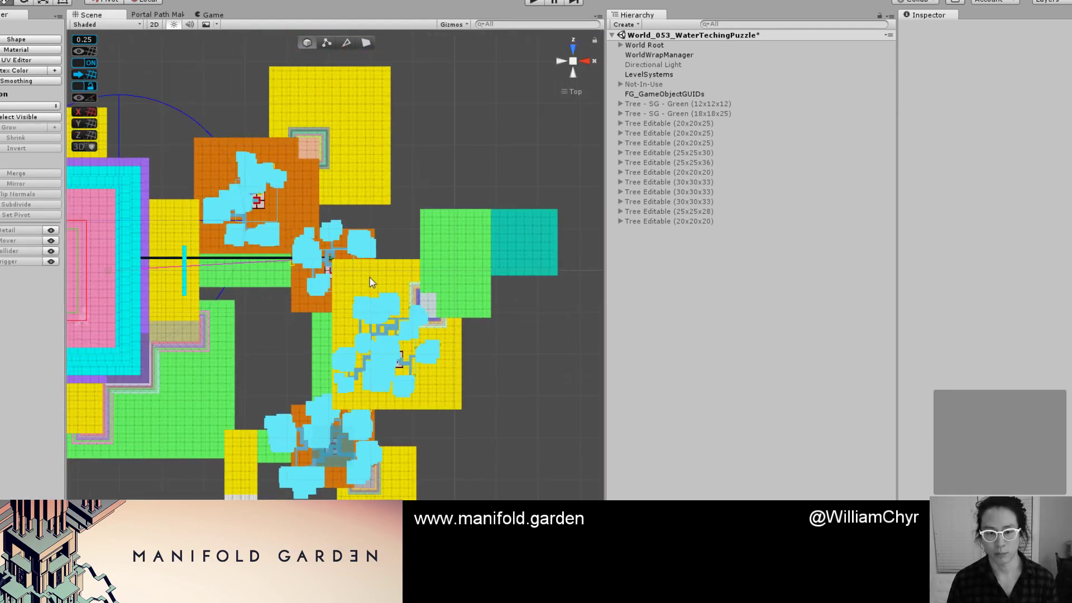
scroll(369, 277, "up", 2)
left_click(369, 237)
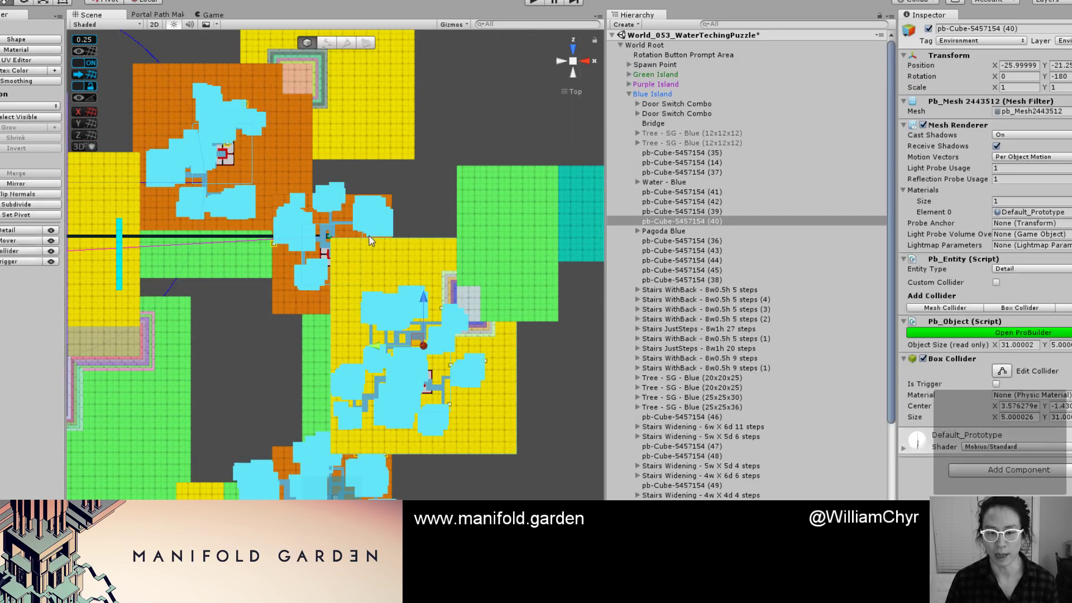
scroll(361, 268, "down", 3)
mouse_move(374, 314)
left_mouse_down("alt")
mouse_move(355, 314)
mouse_move(374, 294)
left_mouse_up("alt")
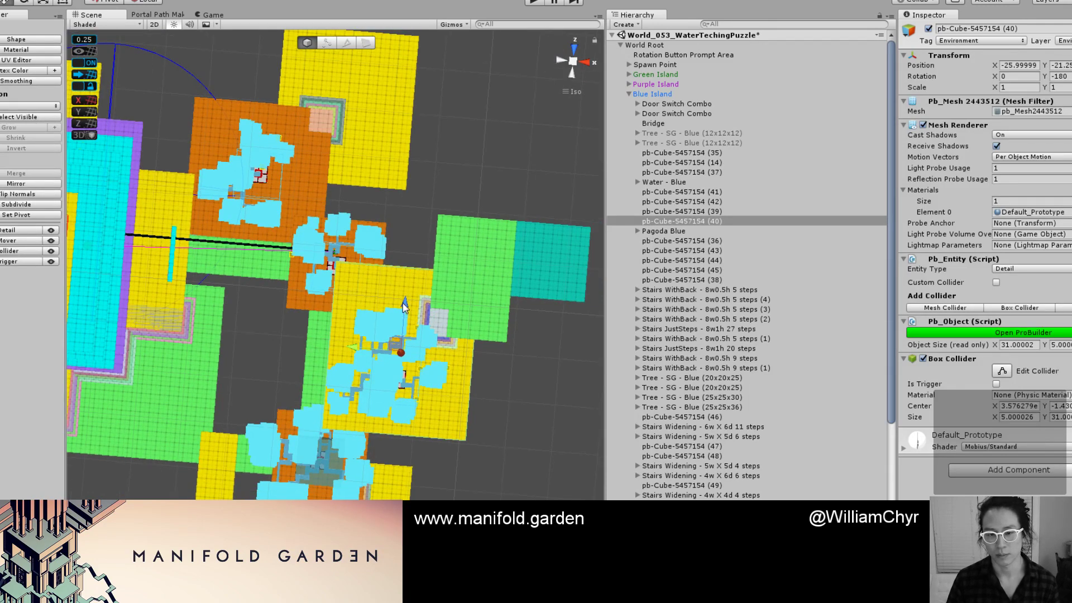
scroll(322, 244, "up", 2)
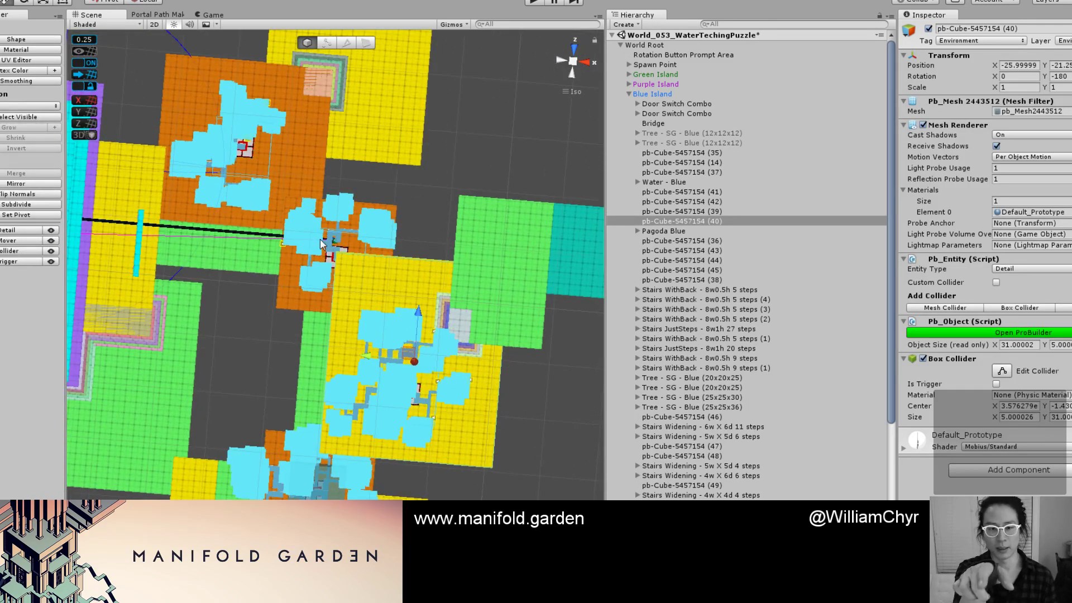
left_click(576, 62)
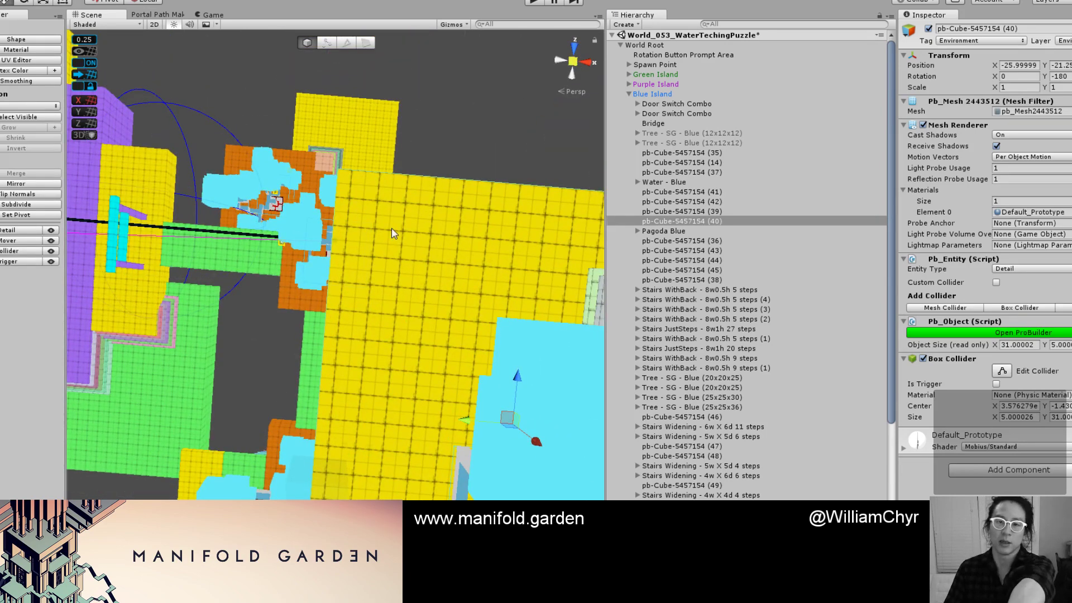
left_click(573, 62)
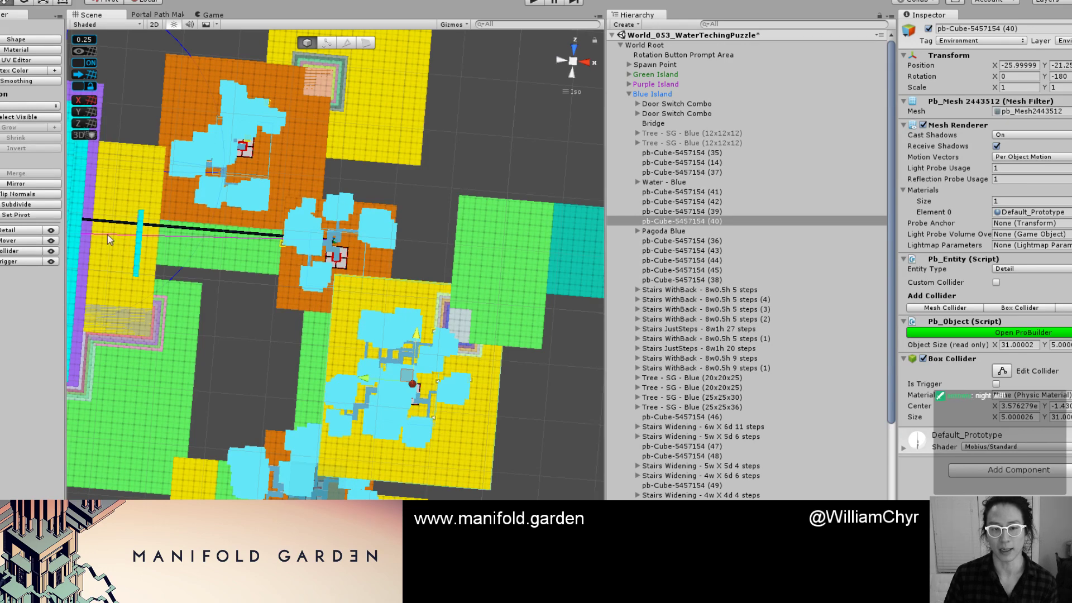
scroll(295, 251, "down", 1)
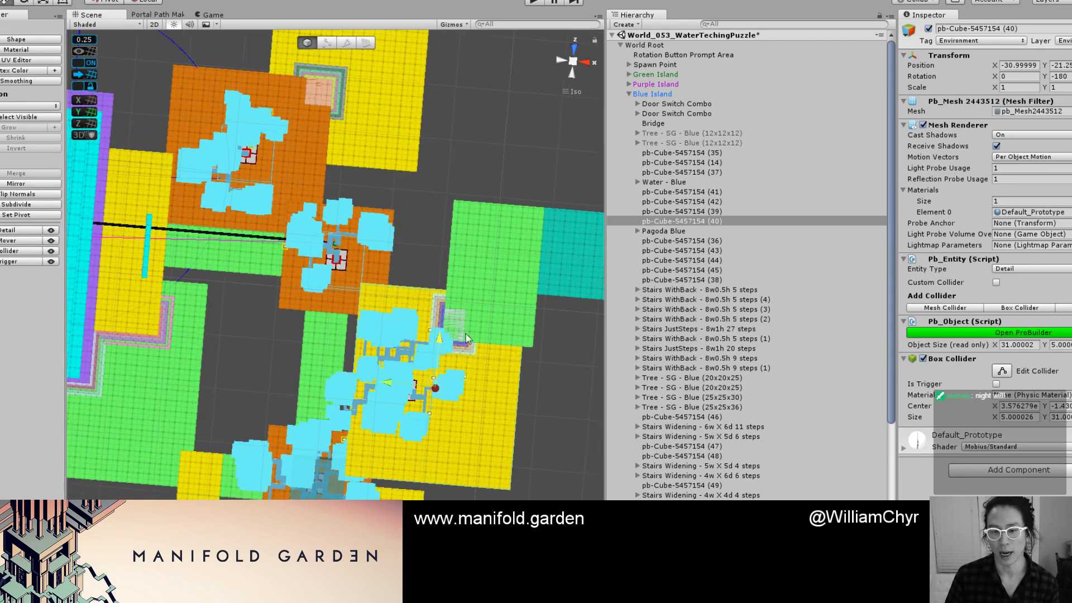
Select the green block and the adjoining teal block and shift them together along Z to follow the yellow block.
scroll(467, 338, "up", 3)
middle_click_drag(514, 282, 350, 292)
left_click(468, 280)
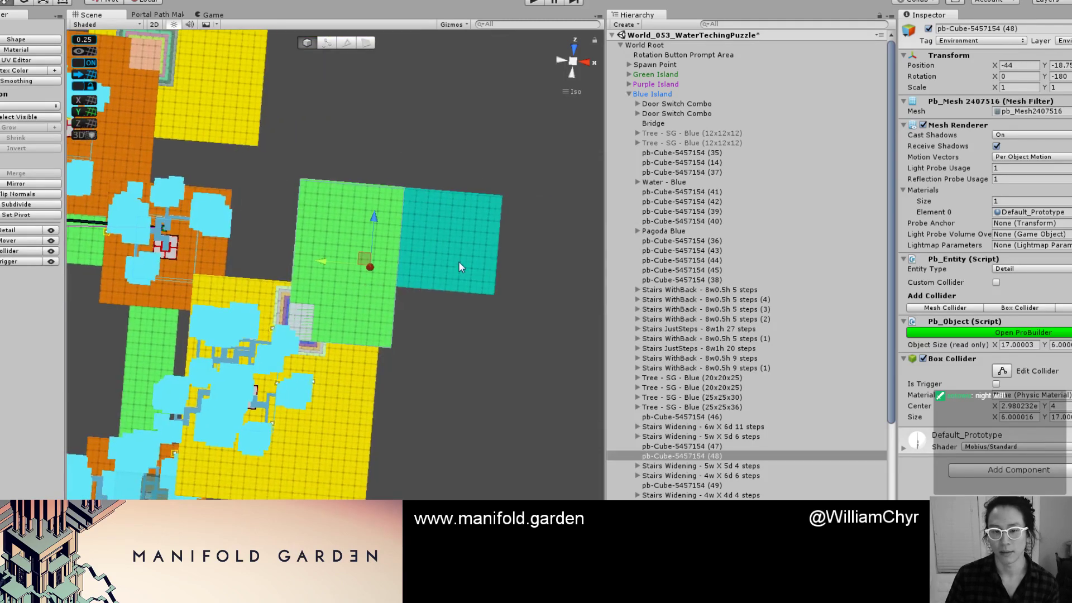
left_click_drag(462, 201, 456, 217)
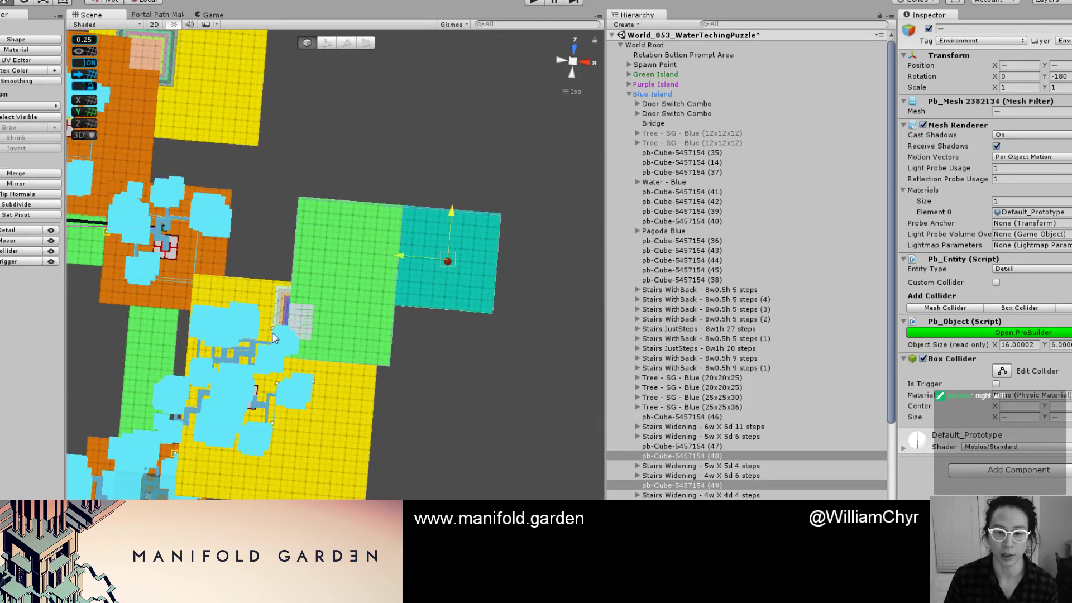
Move the whole Stairs Widening - 4w X 6d 6 steps group along Z to the corner between the green and yellow blocks.
left_click(265, 309)
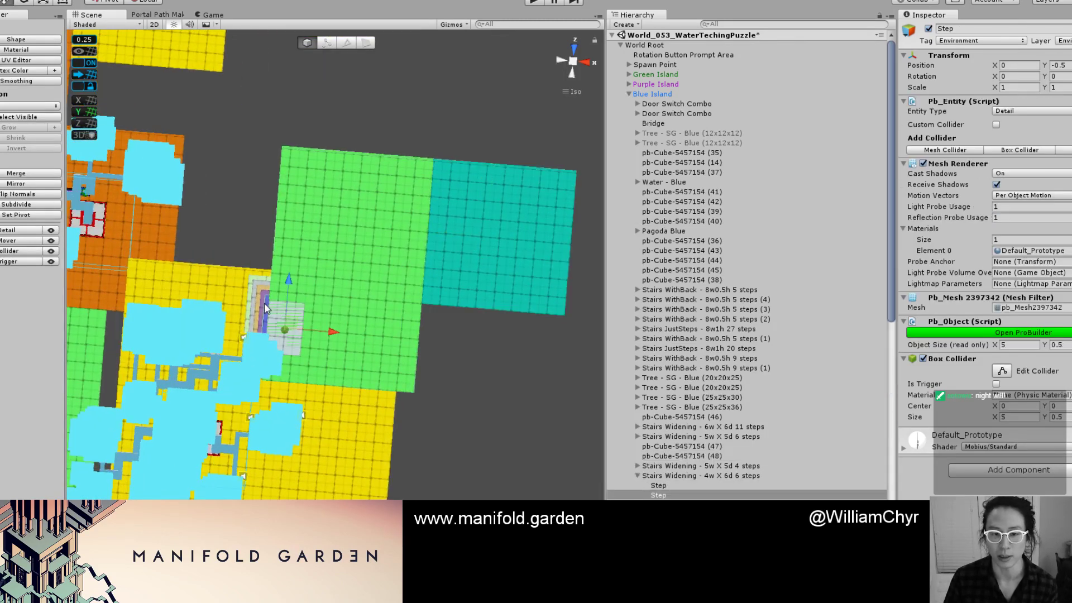
left_click(753, 477)
scroll(335, 304, "up", 4)
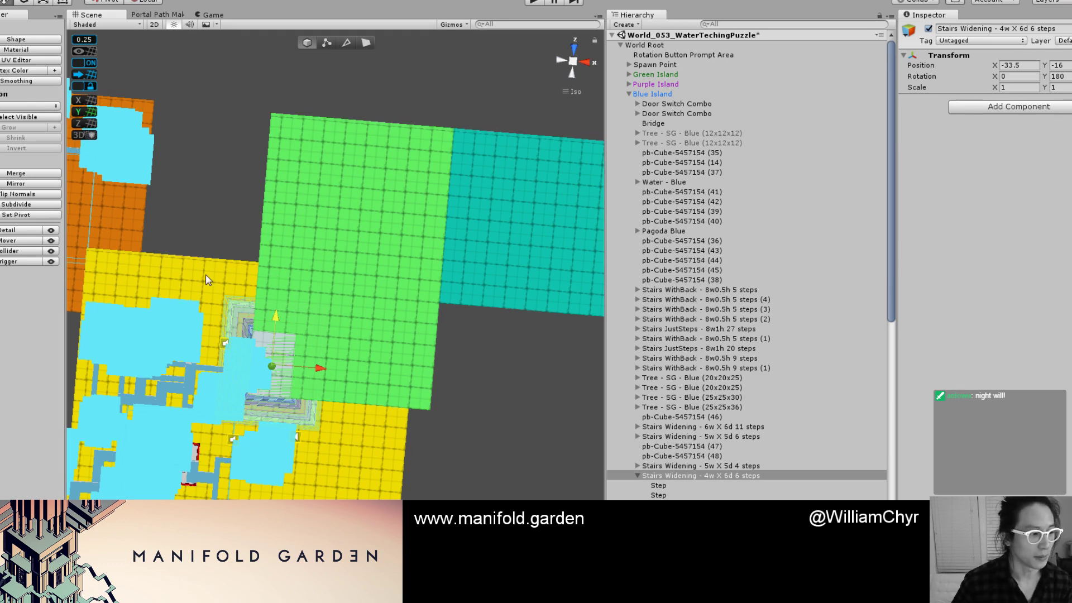
middle_click_drag(235, 377, 326, 252)
Shorten the large yellow block by pulling its far side inward in ProBuilder element editing, and return to object mode.
left_click_drag(282, 294, 240, 220, "alt")
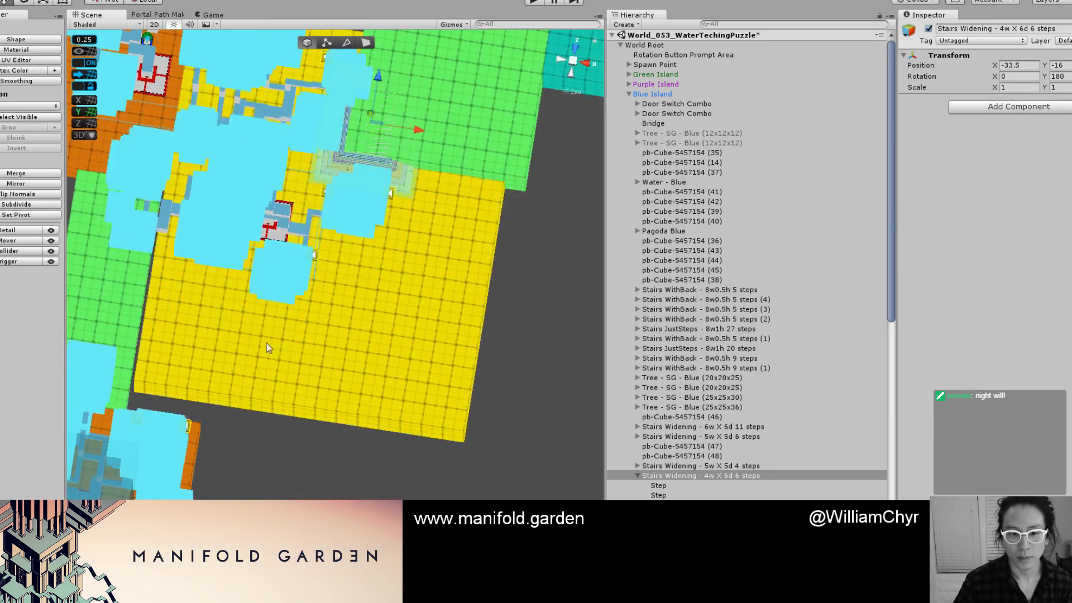
key("g")
left_click(245, 404)
left_click_drag(304, 371, 335, 308)
key("g")
key("h")
scroll(333, 304, "down", 6)
left_click_drag(294, 247, 297, 290, "alt")
scroll(296, 289, "down", 6)
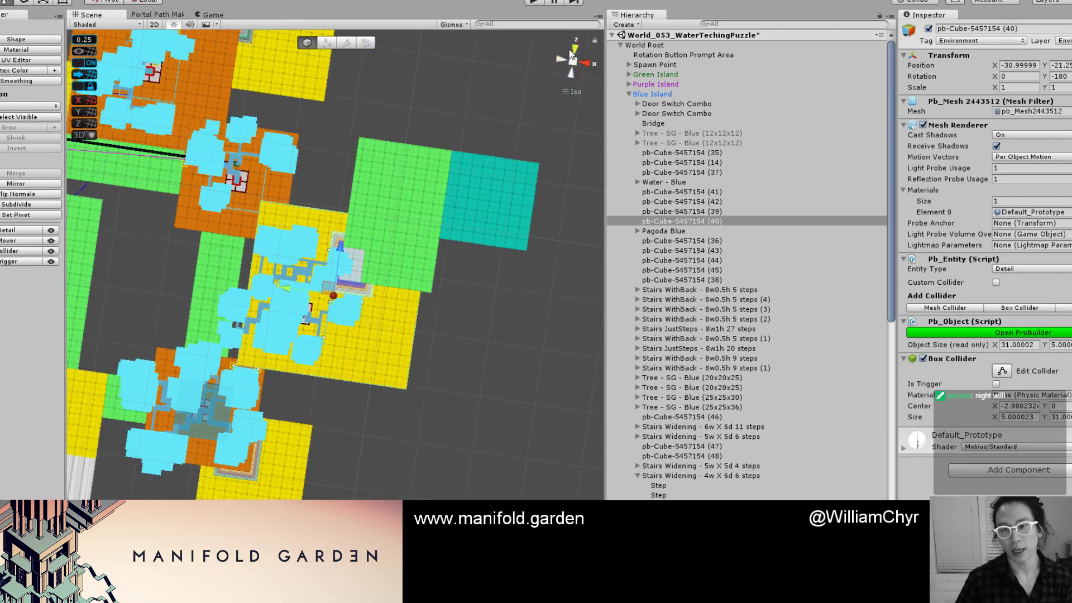
Examine the Blue Island's blocks from below and the level's surrounding islands from several sides.
left_click(572, 57)
left_click(572, 76)
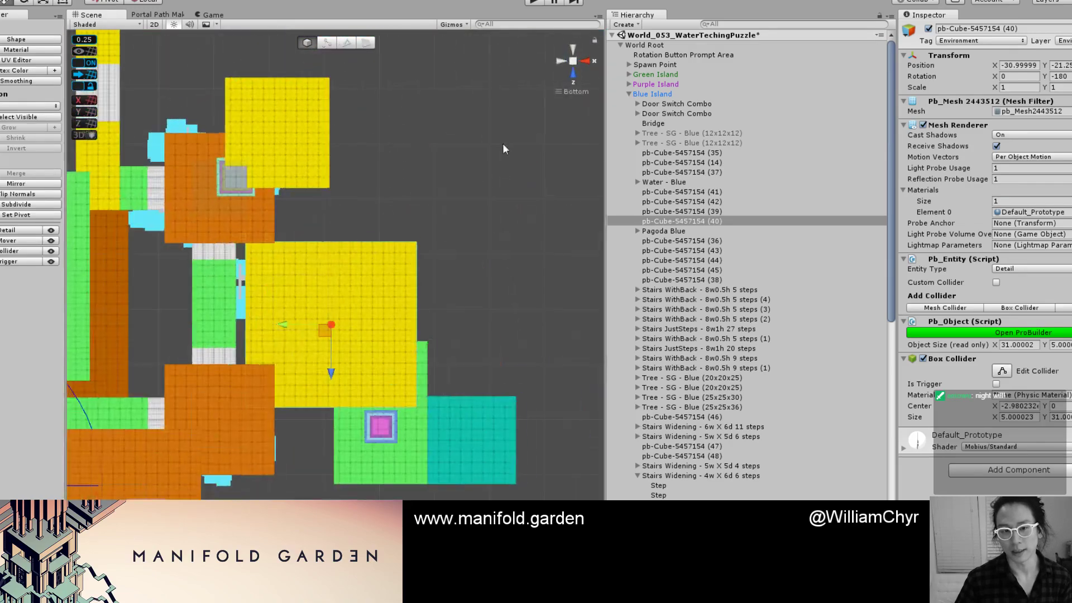
scroll(339, 189, "down", 6)
left_click_drag(338, 190, 310, 496, "alt")
left_click_drag(352, 292, 379, 497, "alt")
scroll(356, 350, "up", 8)
left_click_drag(353, 310, 352, 290, "alt")
scroll(334, 283, "down", 9)
left_click_drag(280, 319, 357, 119, "alt")
middle_click_drag(299, 240, 302, 245)
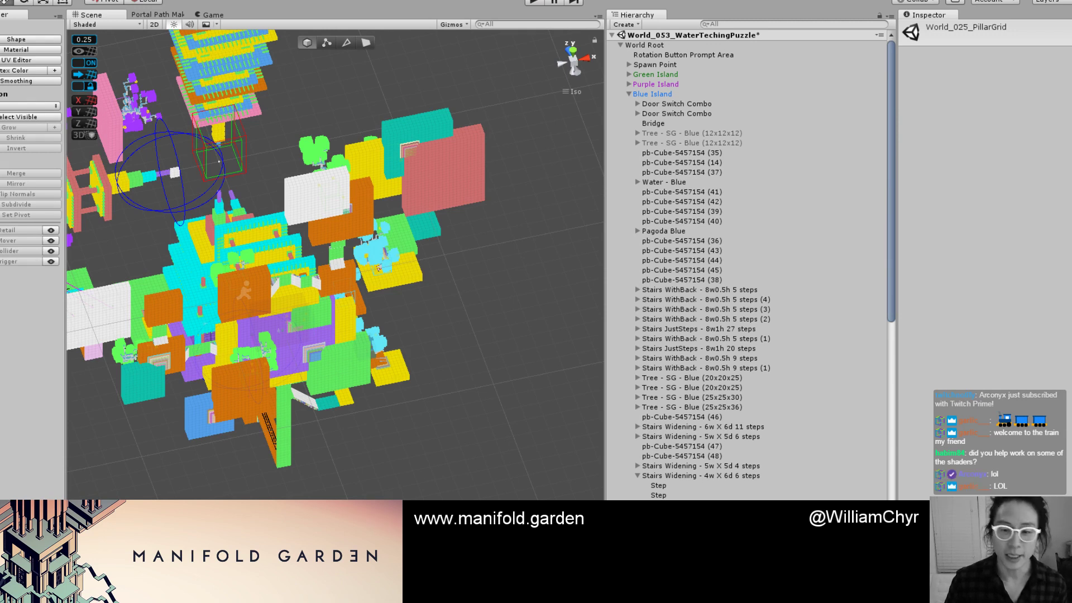
Open the World_025_PillarGrid scene and look over its structure.
left_click(483, 320)
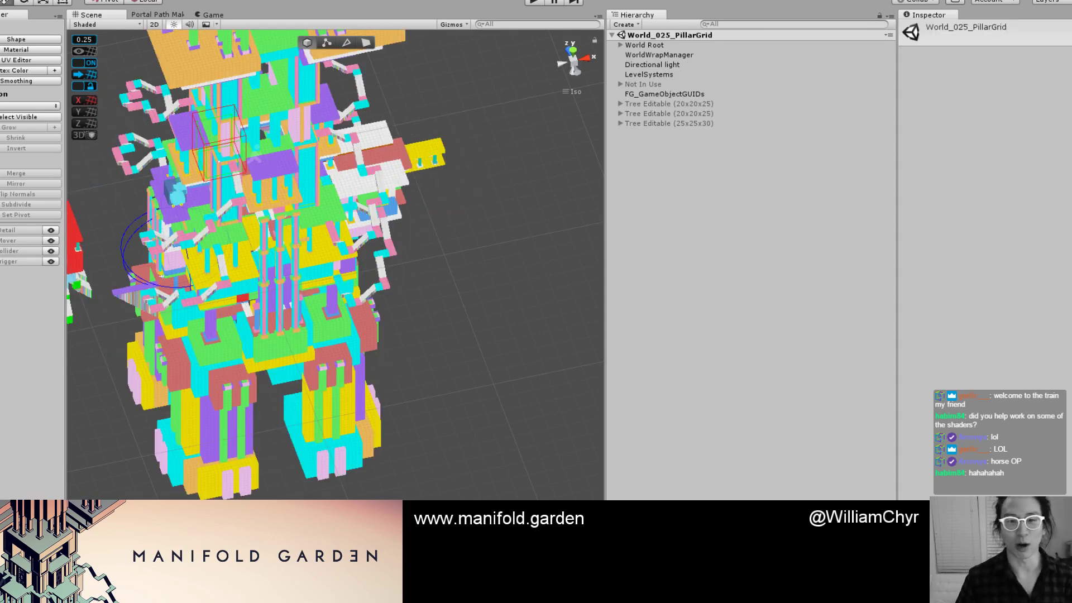
left_click(448, 133)
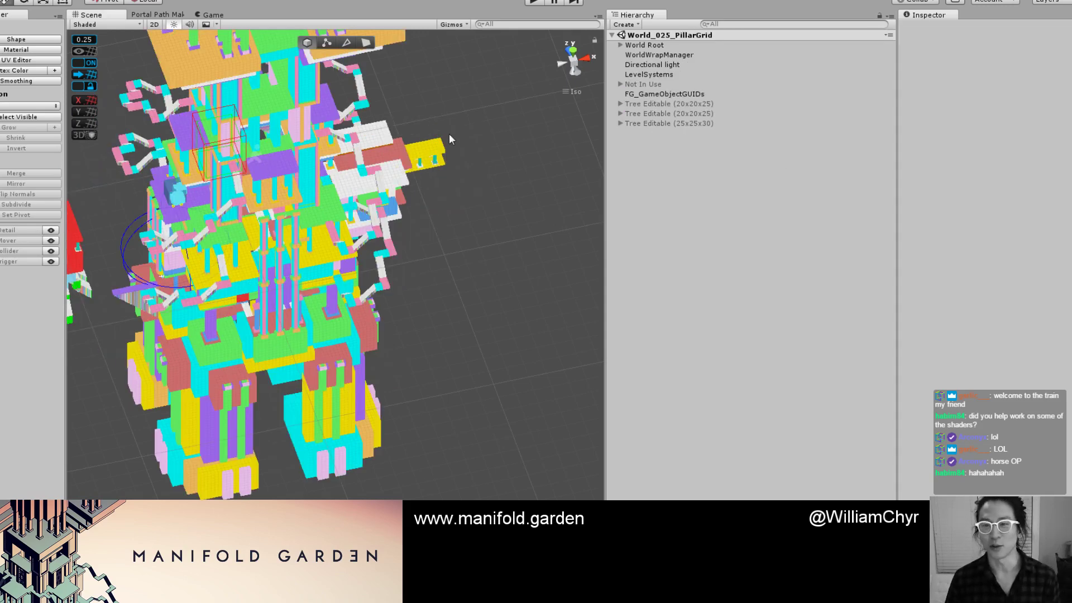
scroll(449, 133, "down", 5)
scroll(447, 114, "up", 3)
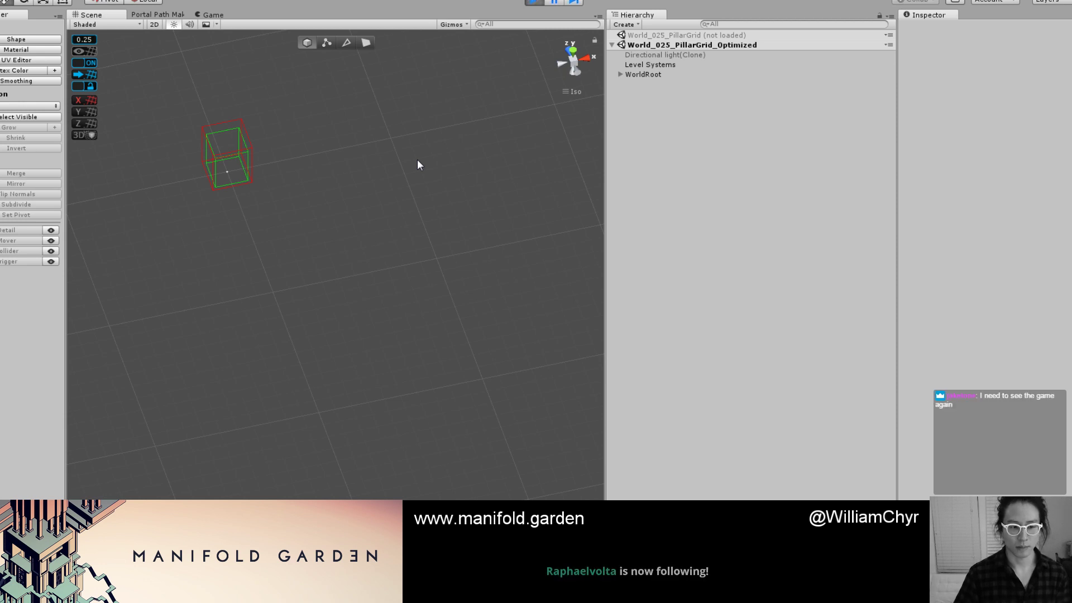
Playtest World_025_PillarGrid, walking past the waterfall and up the wide staircase to the pillared platform.
key("ctrl+p")
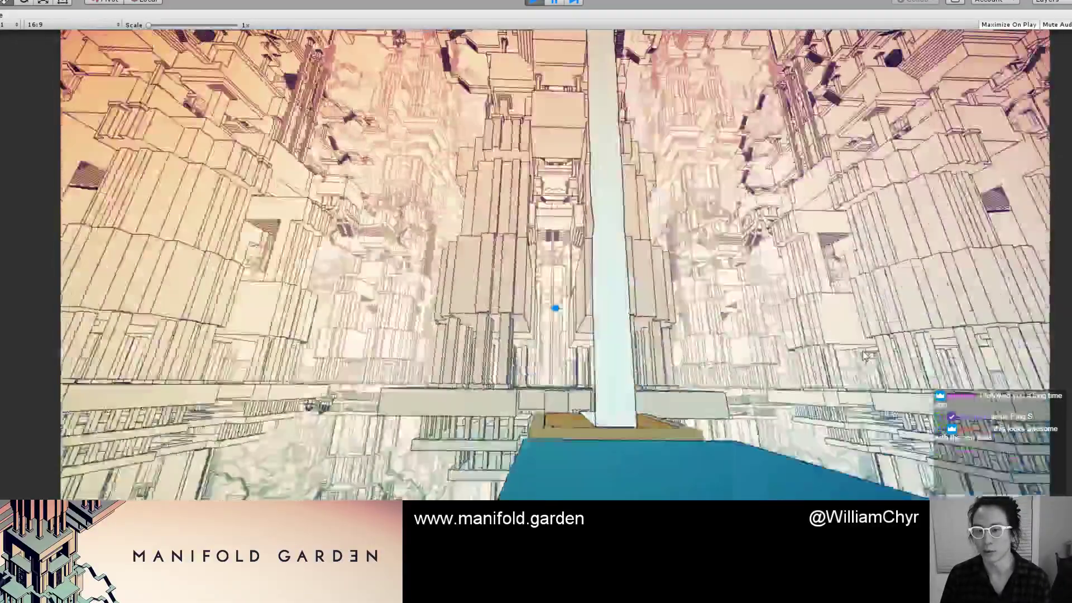
key("w")
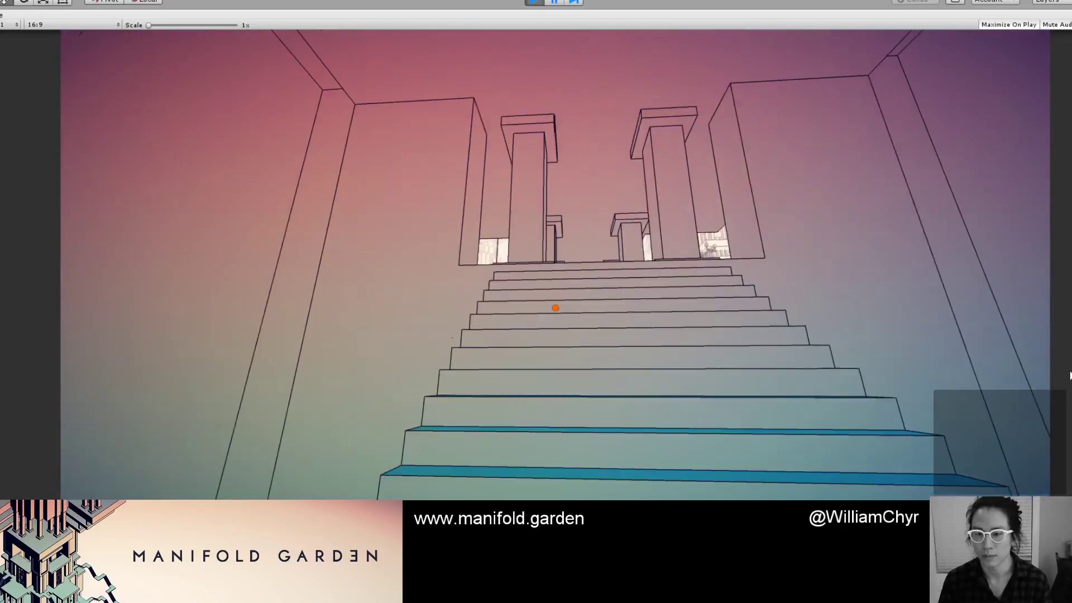
key("w")
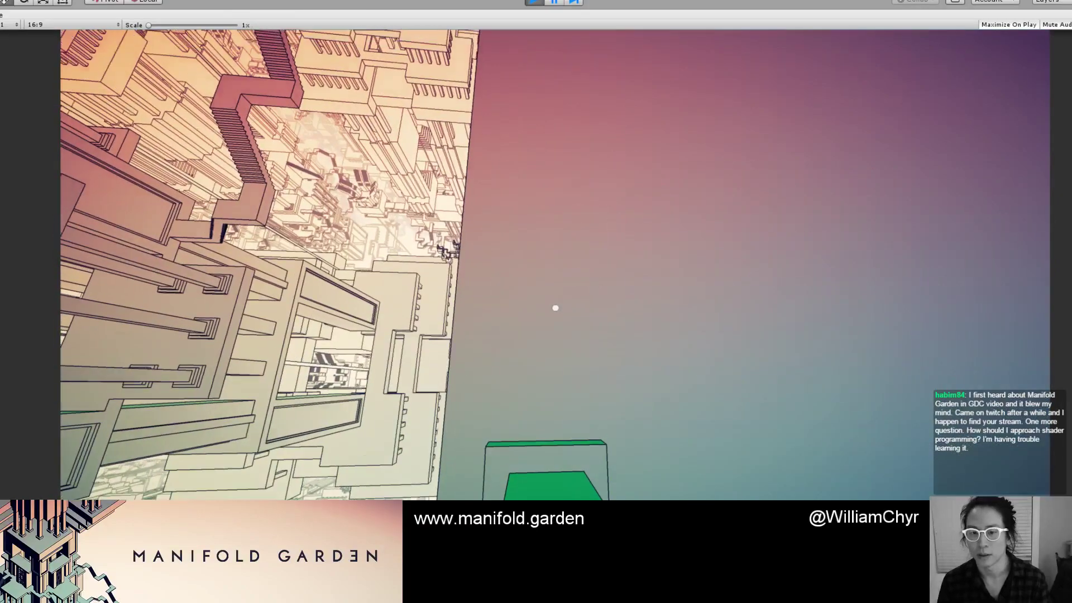
key("space")
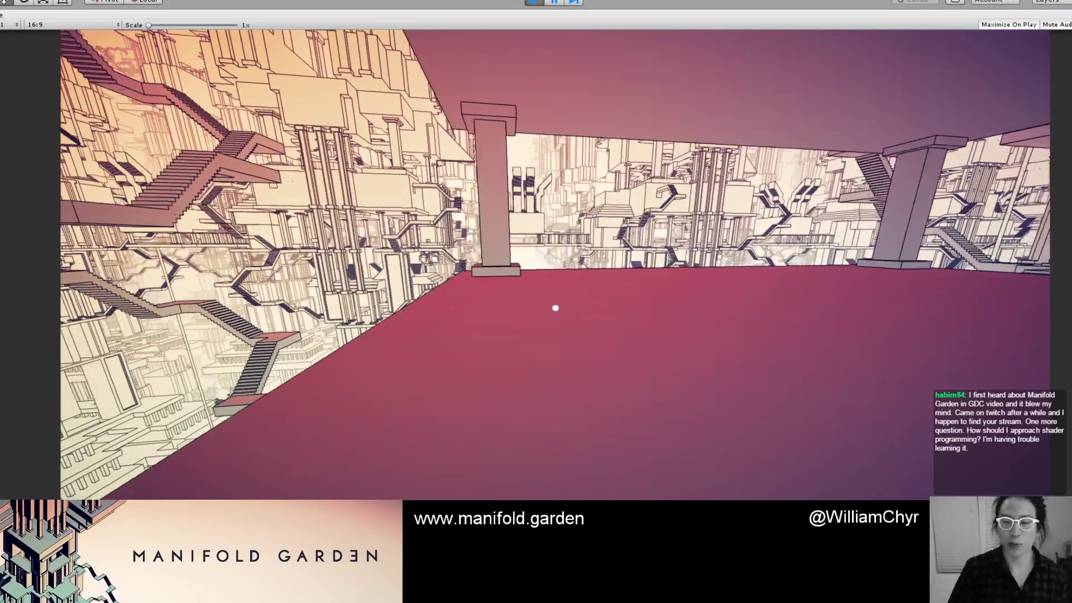
Walk around the dark tree with the red cubes in the running game and view the surrounding towers.
key("w")
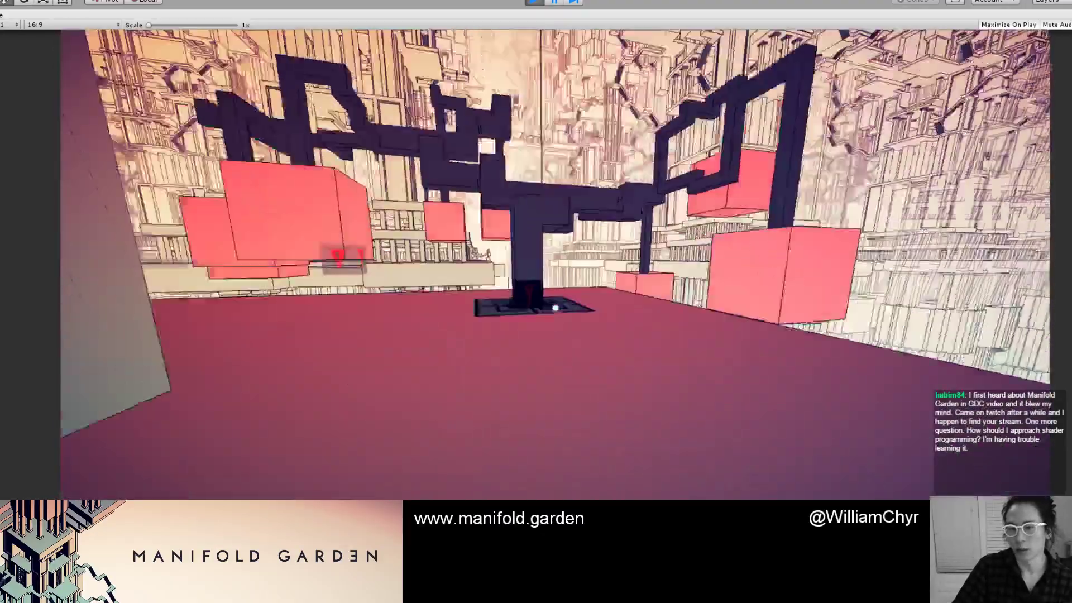
key("w")
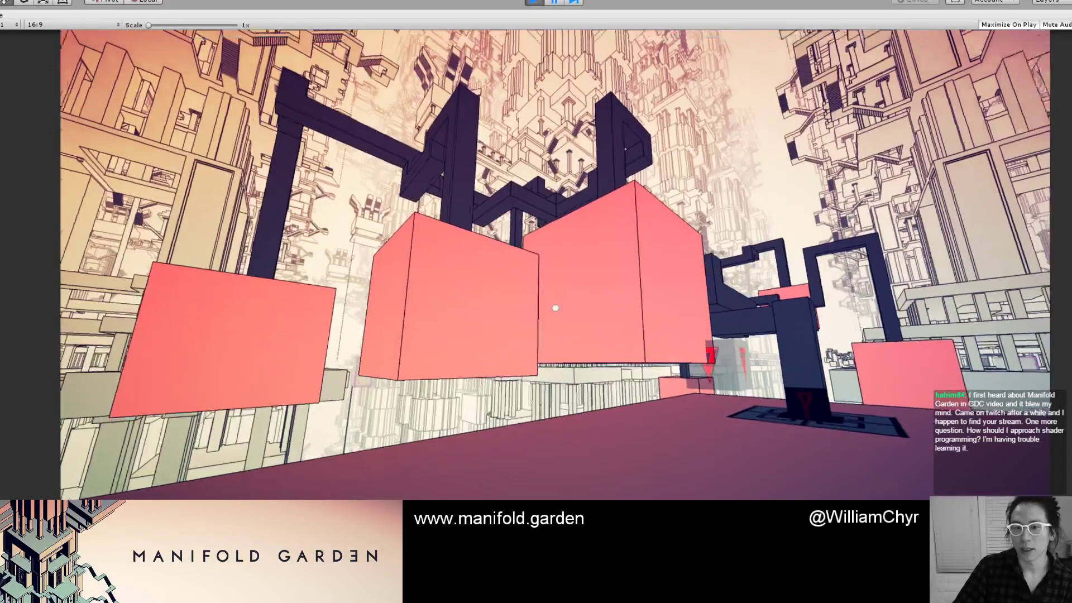
mouse_move(556, 307)
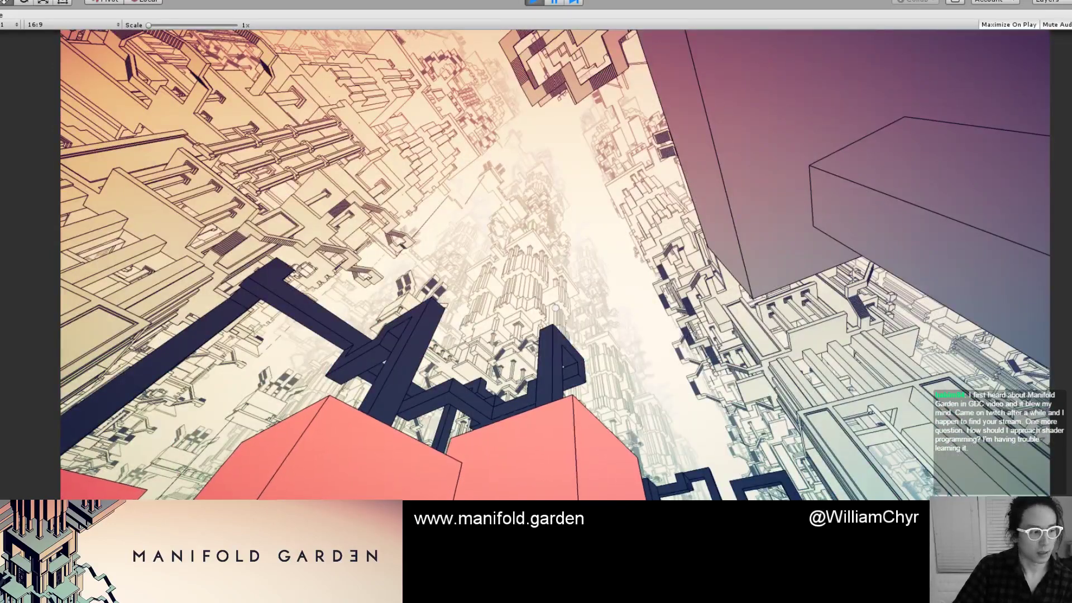
key("w")
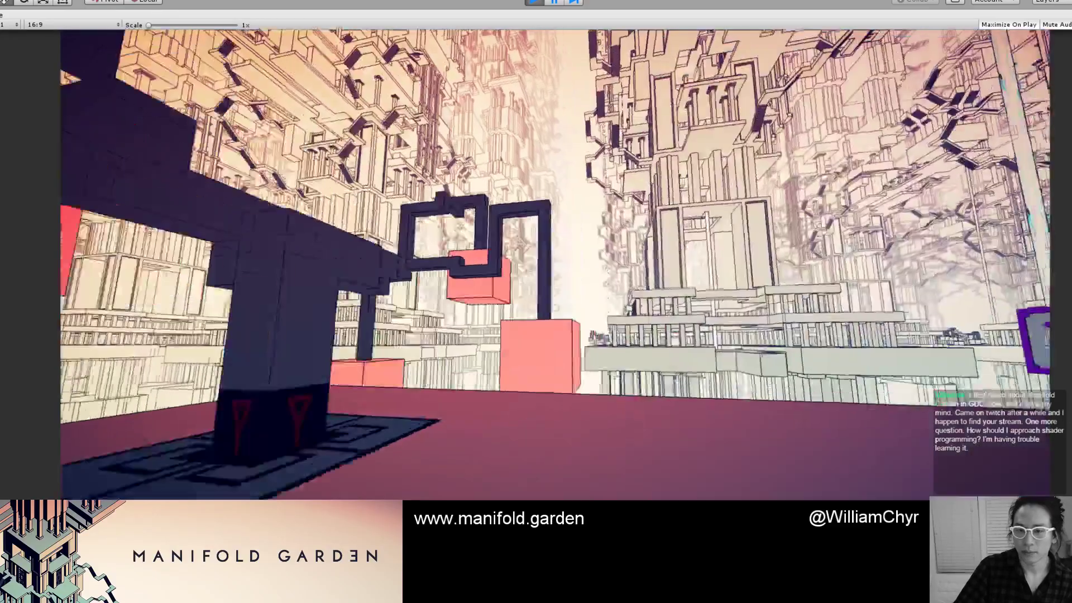
key("w")
key("s")
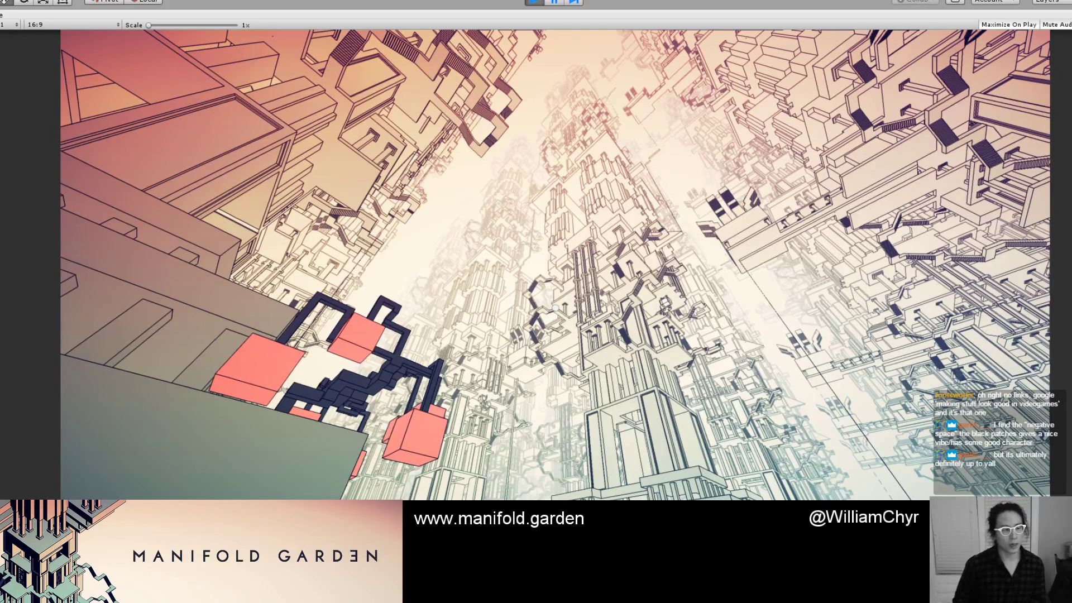
Pause the playtest to view the running scene, resume it, and exit play mode.
key("ctrl+shift+p")
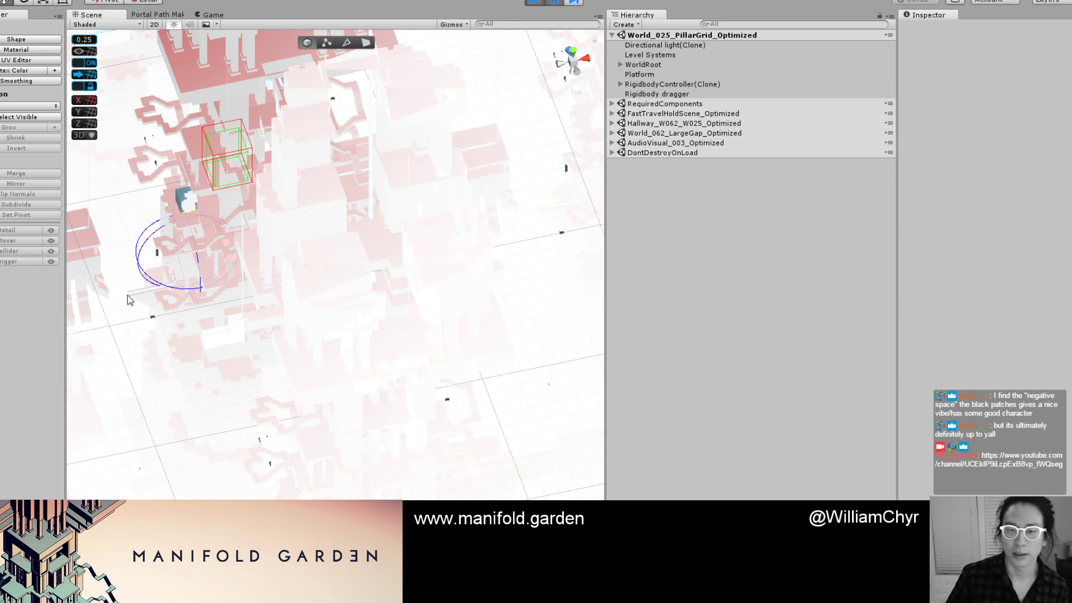
left_click(561, 2)
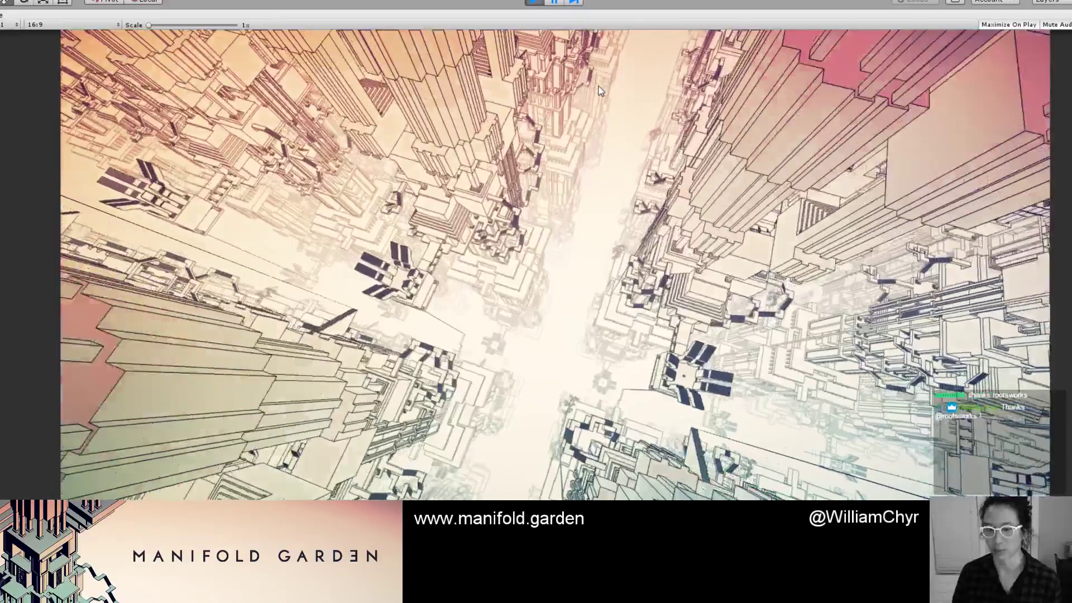
key("ctrl+p")
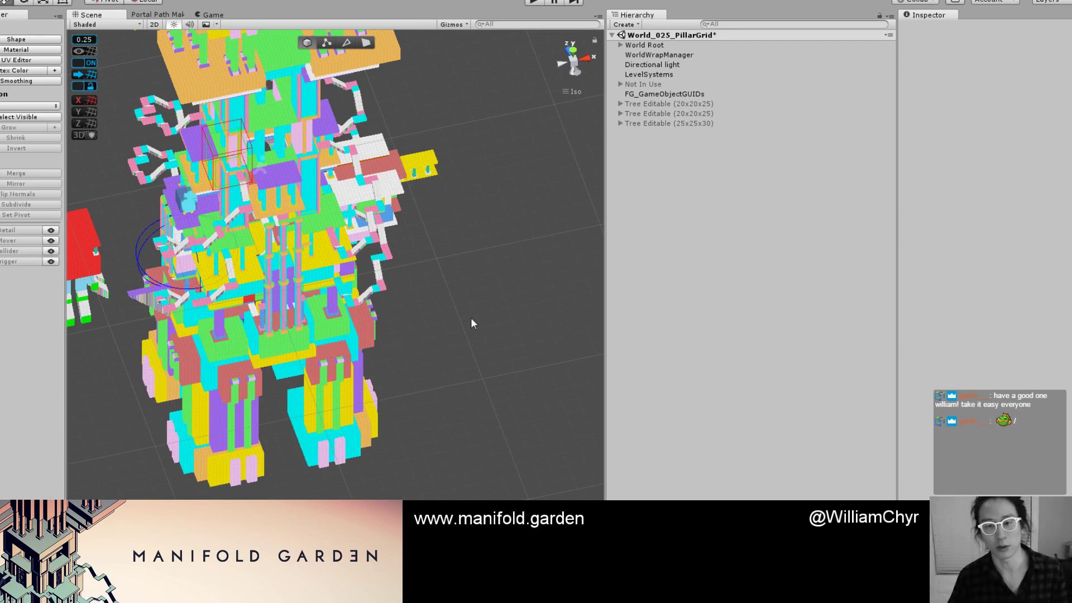
Examine the colour-coded PillarGrid tower in the editor from another side, both close up and farther away.
scroll(449, 292, "up", 3)
scroll(447, 288, "down", 3)
scroll(443, 286, "up", 4)
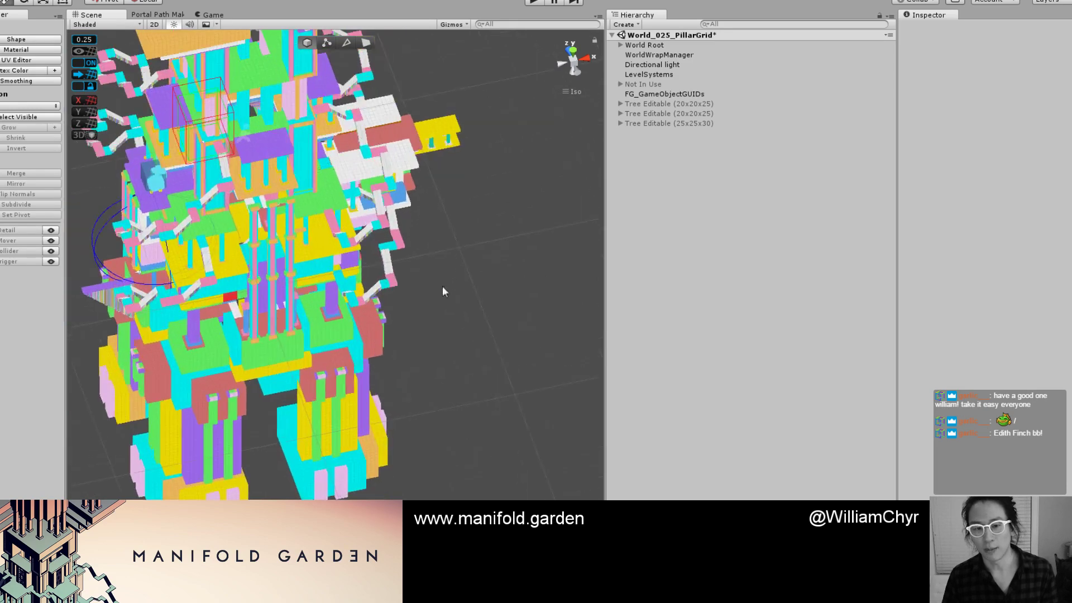
scroll(442, 286, "up", 5)
left_click_drag(343, 283, 492, 246, "alt")
scroll(490, 245, "down", 5)
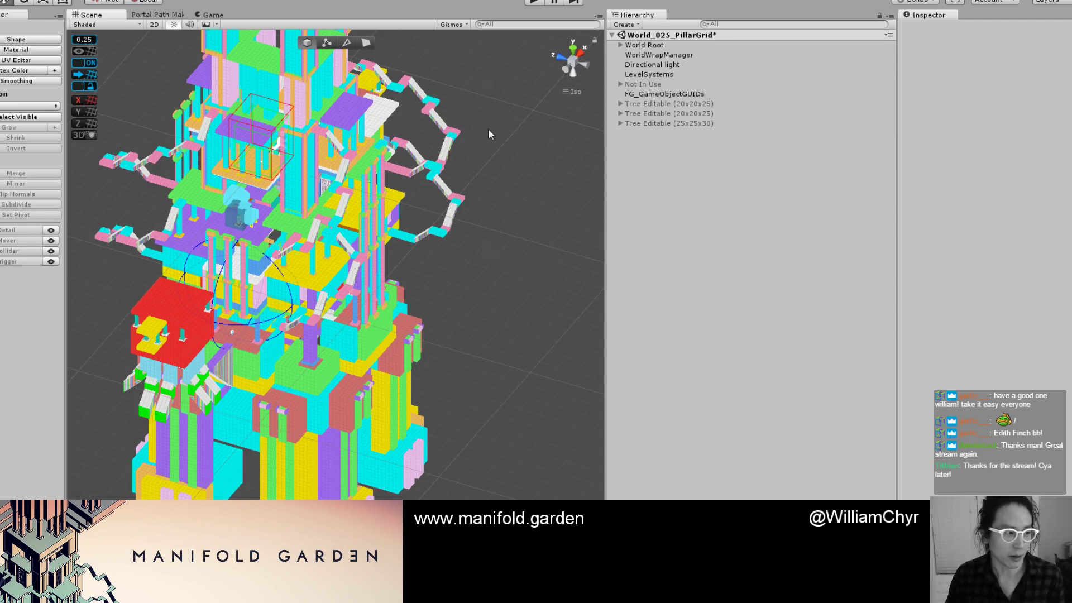
scroll(478, 136, "down", 2)
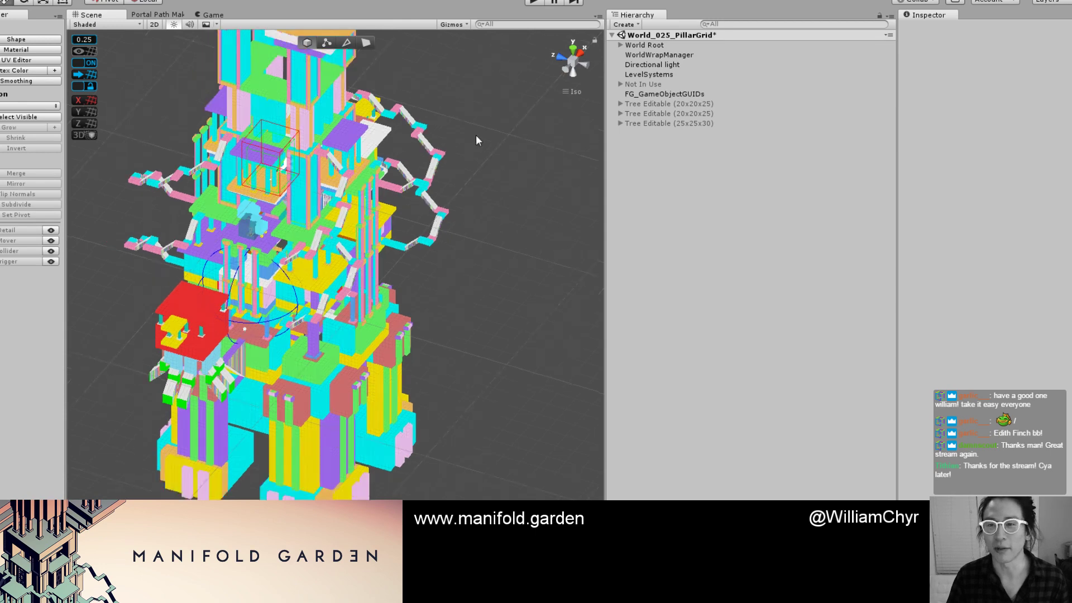
scroll(489, 168, "up", 3)
scroll(501, 190, "up", 1)
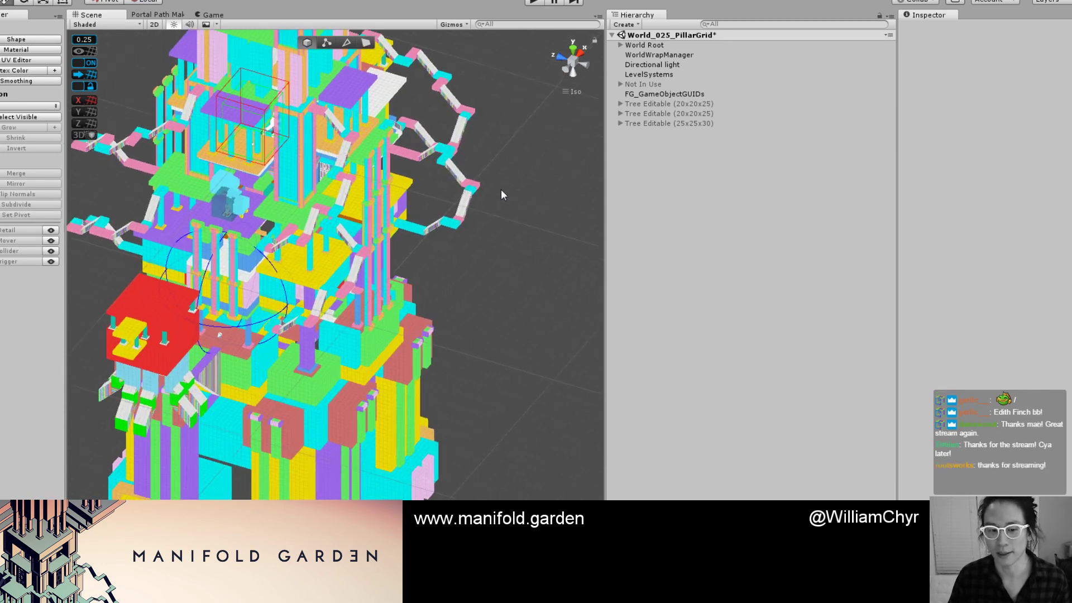